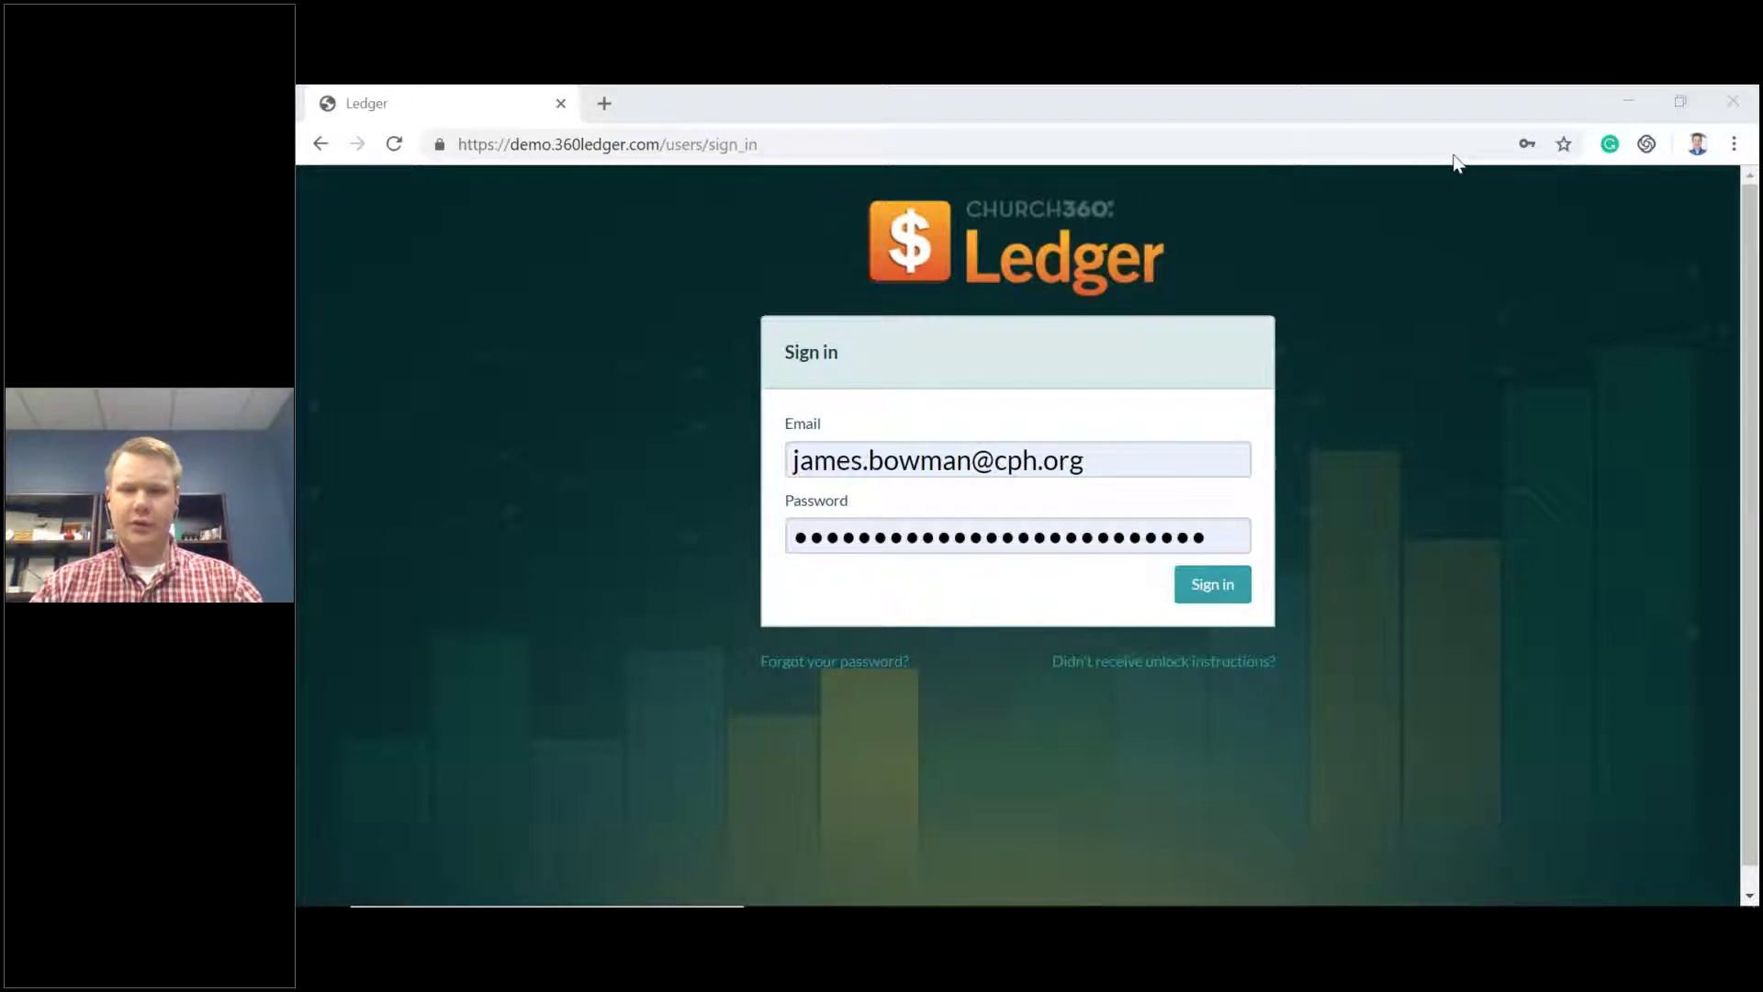
Sign in with the saved credentials to reach Christ Community Church's Home dashboard.
{"action": "left_click", "coordinate": [684, 115]}
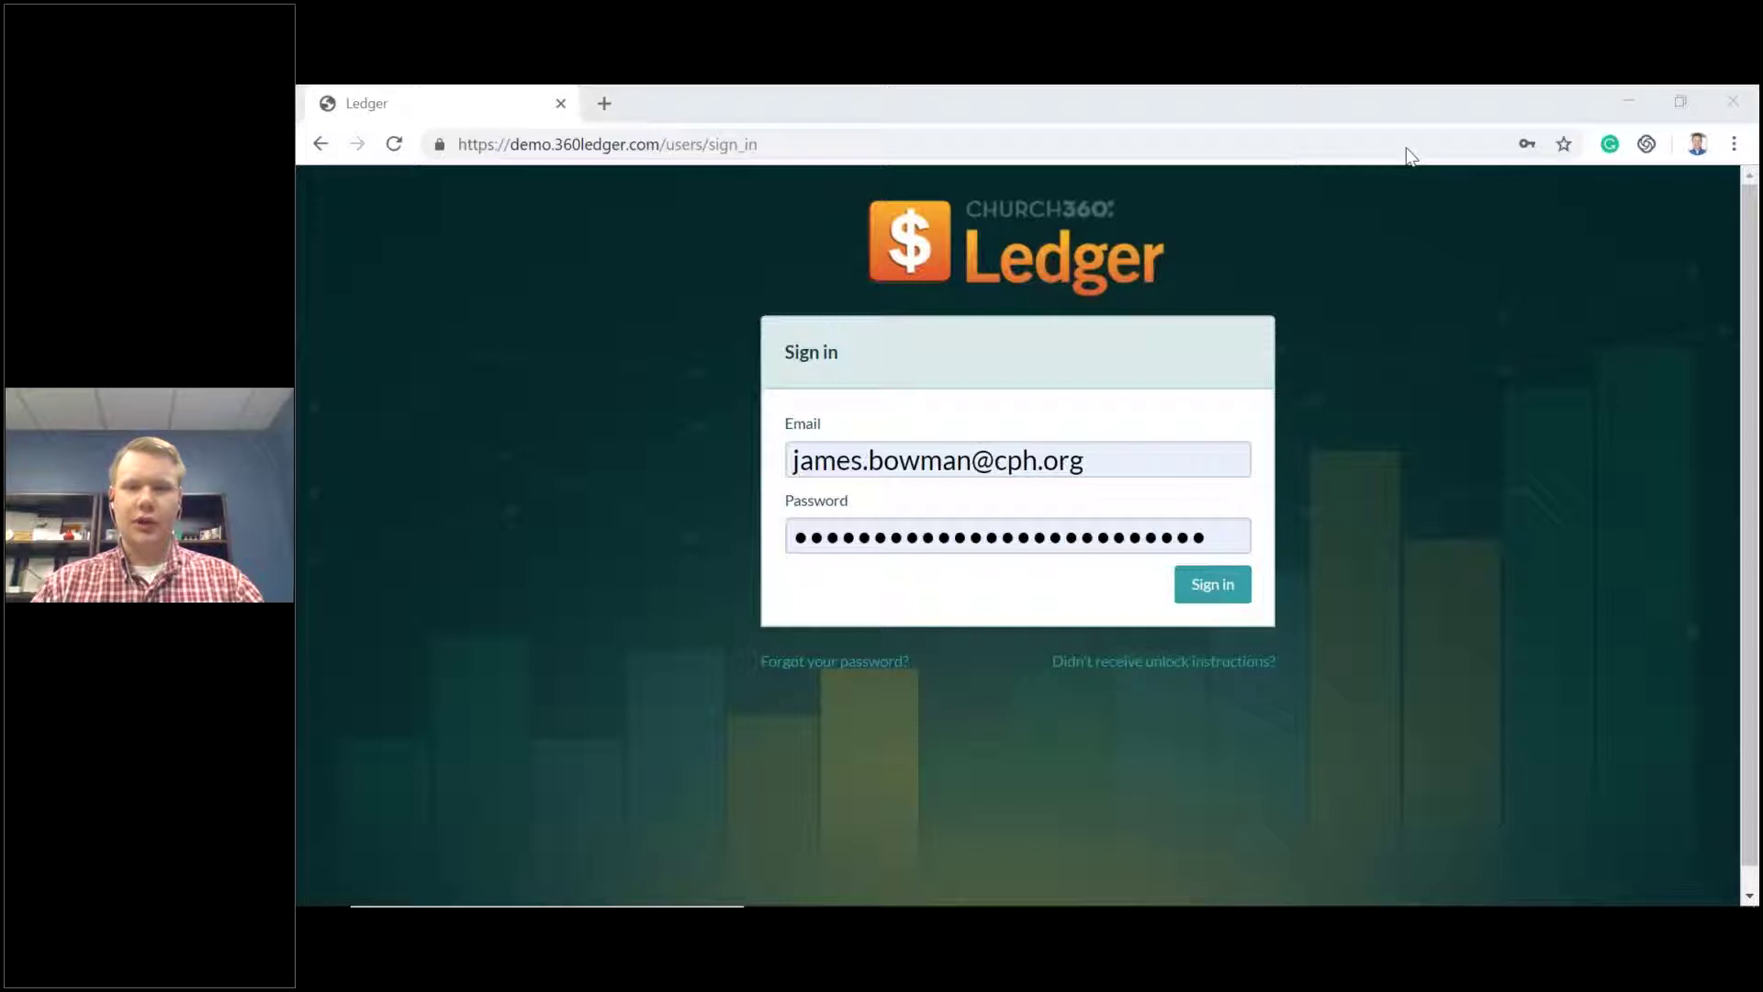
{"action": "left_click", "coordinate": [653, 112]}
{"action": "left_click", "coordinate": [1210, 587]}
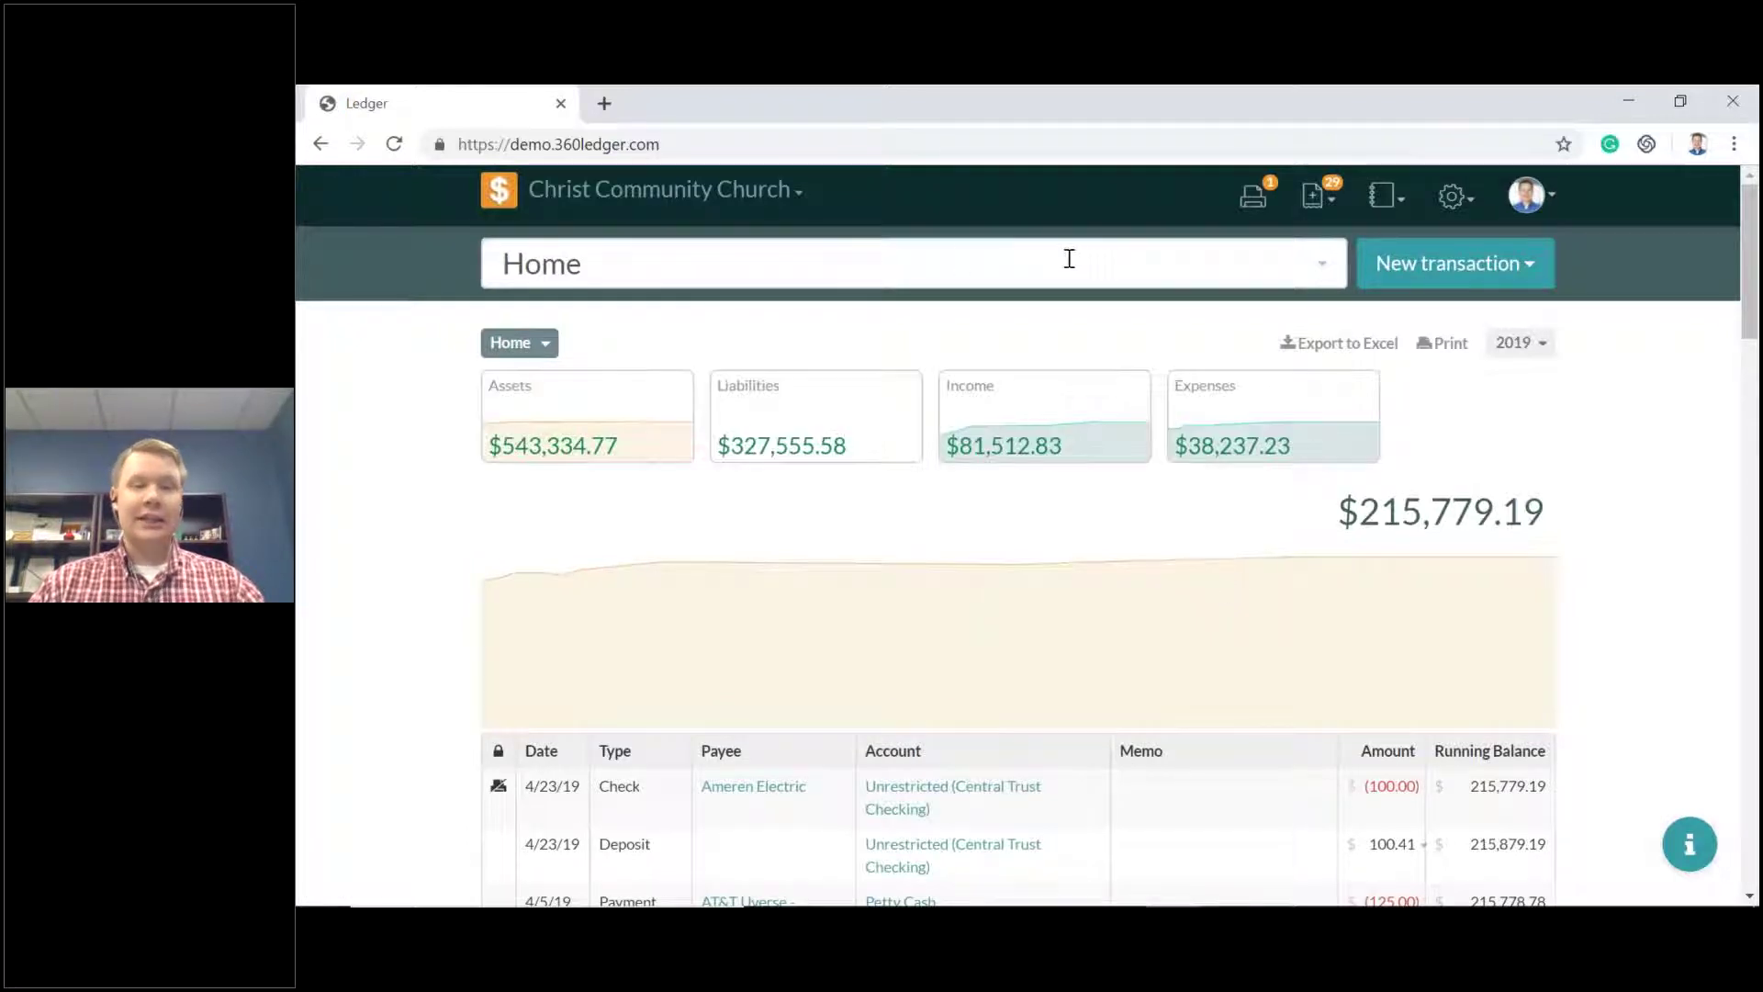
{"action": "left_click", "coordinate": [830, 259]}
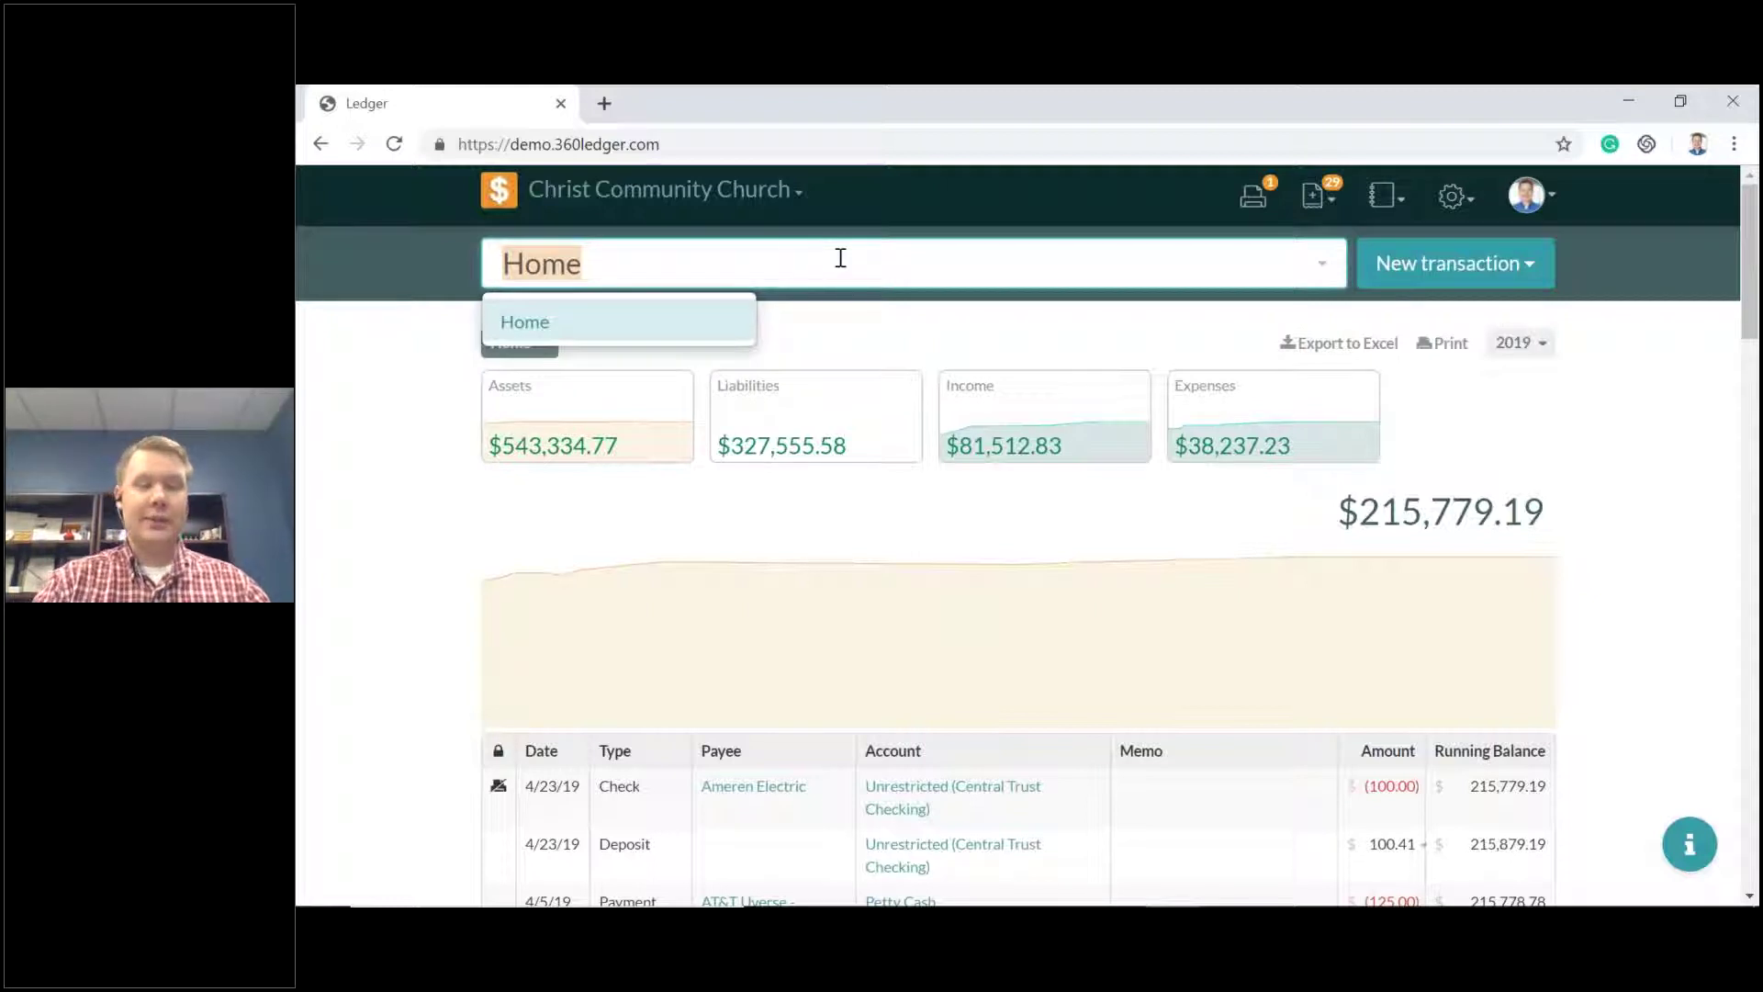
{"action": "key", "text": "BackSpace"}
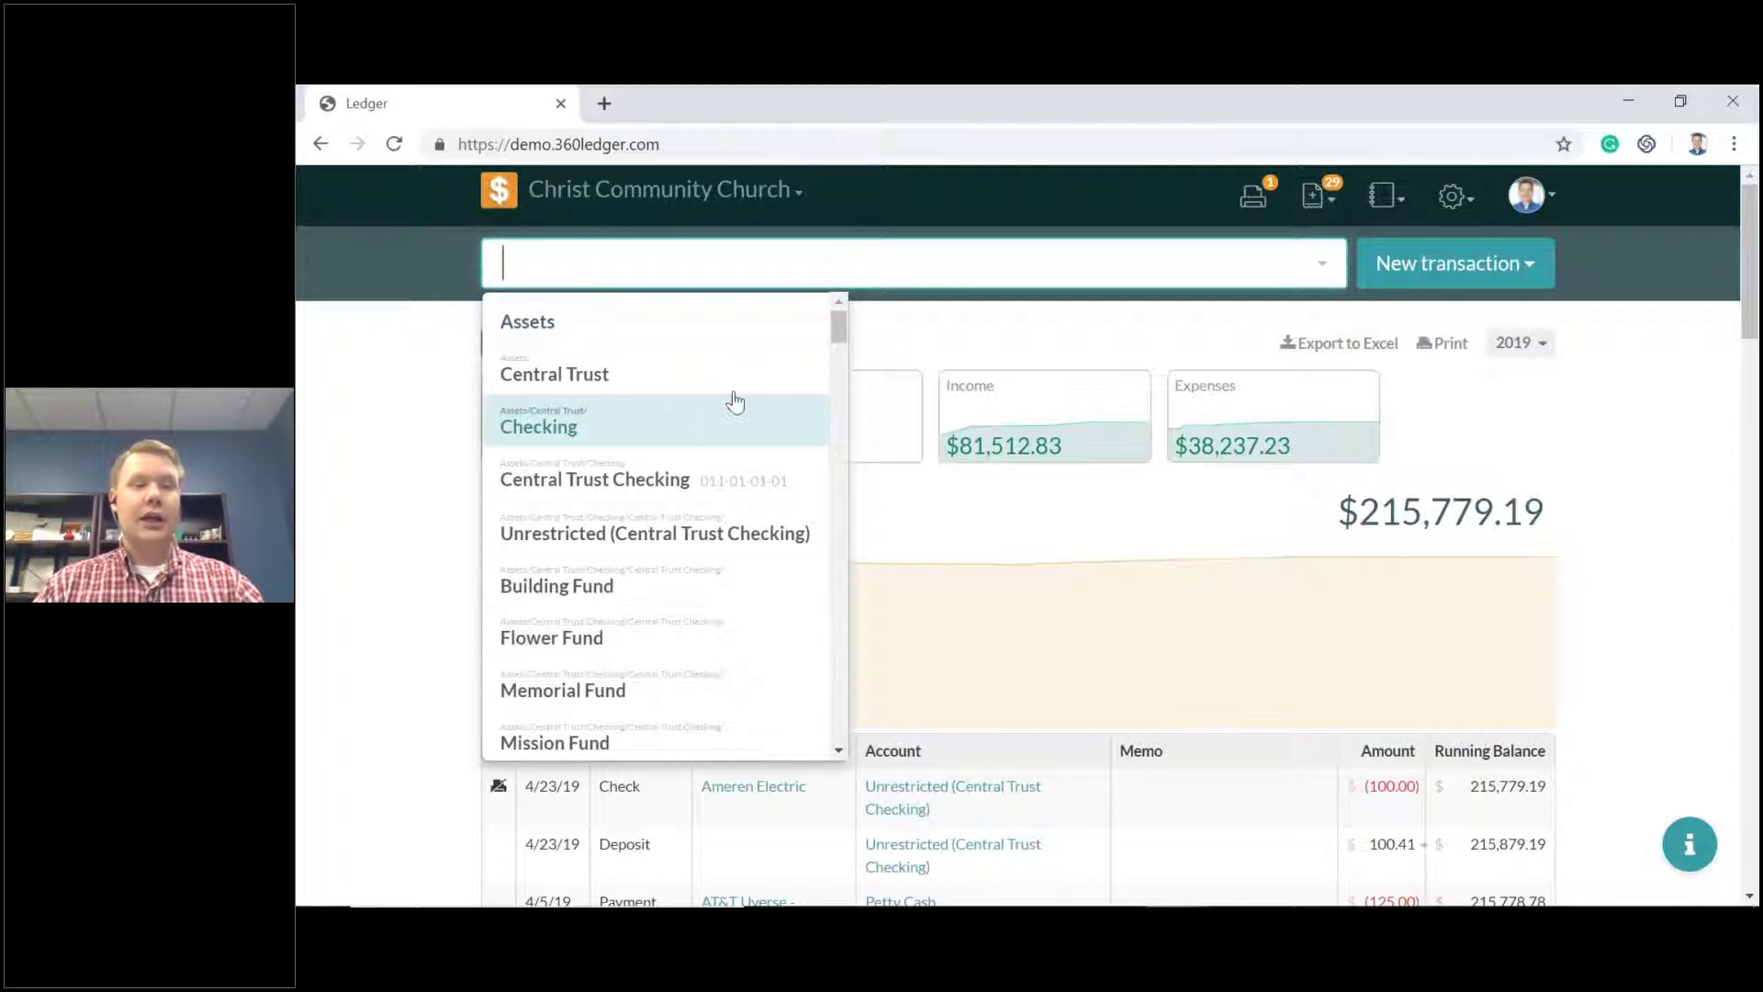
{"action": "left_click", "coordinate": [649, 325]}
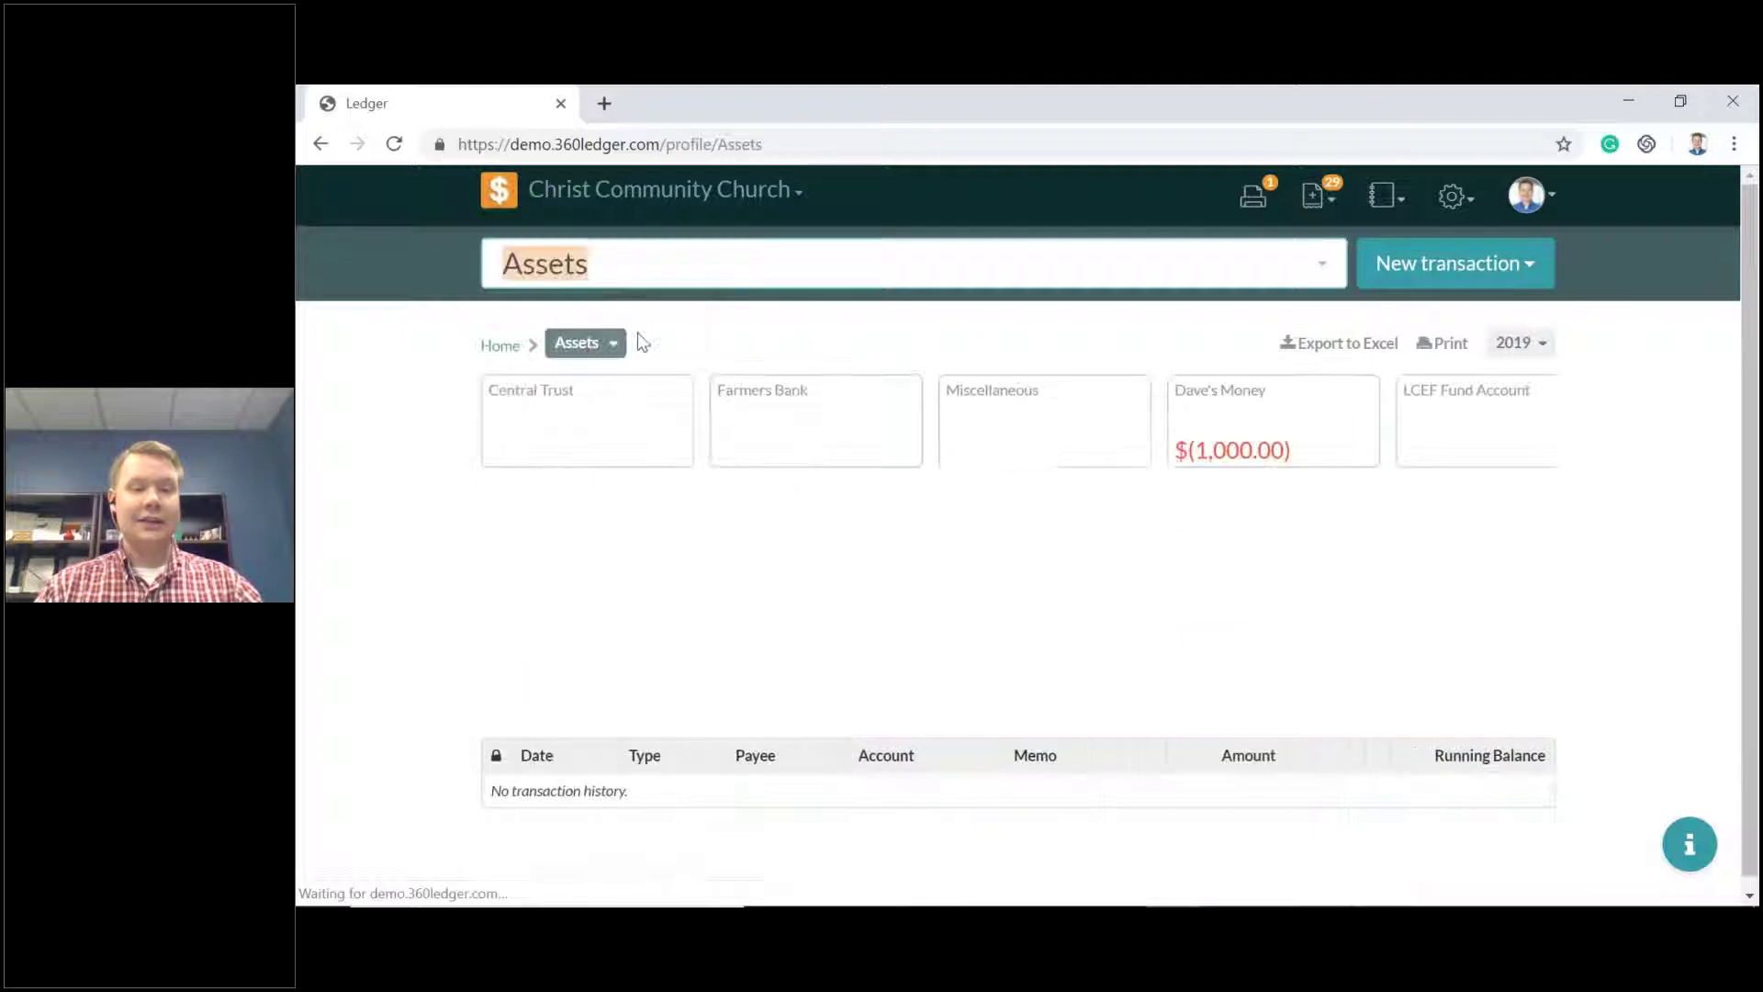
{"action": "left_click", "coordinate": [767, 258]}
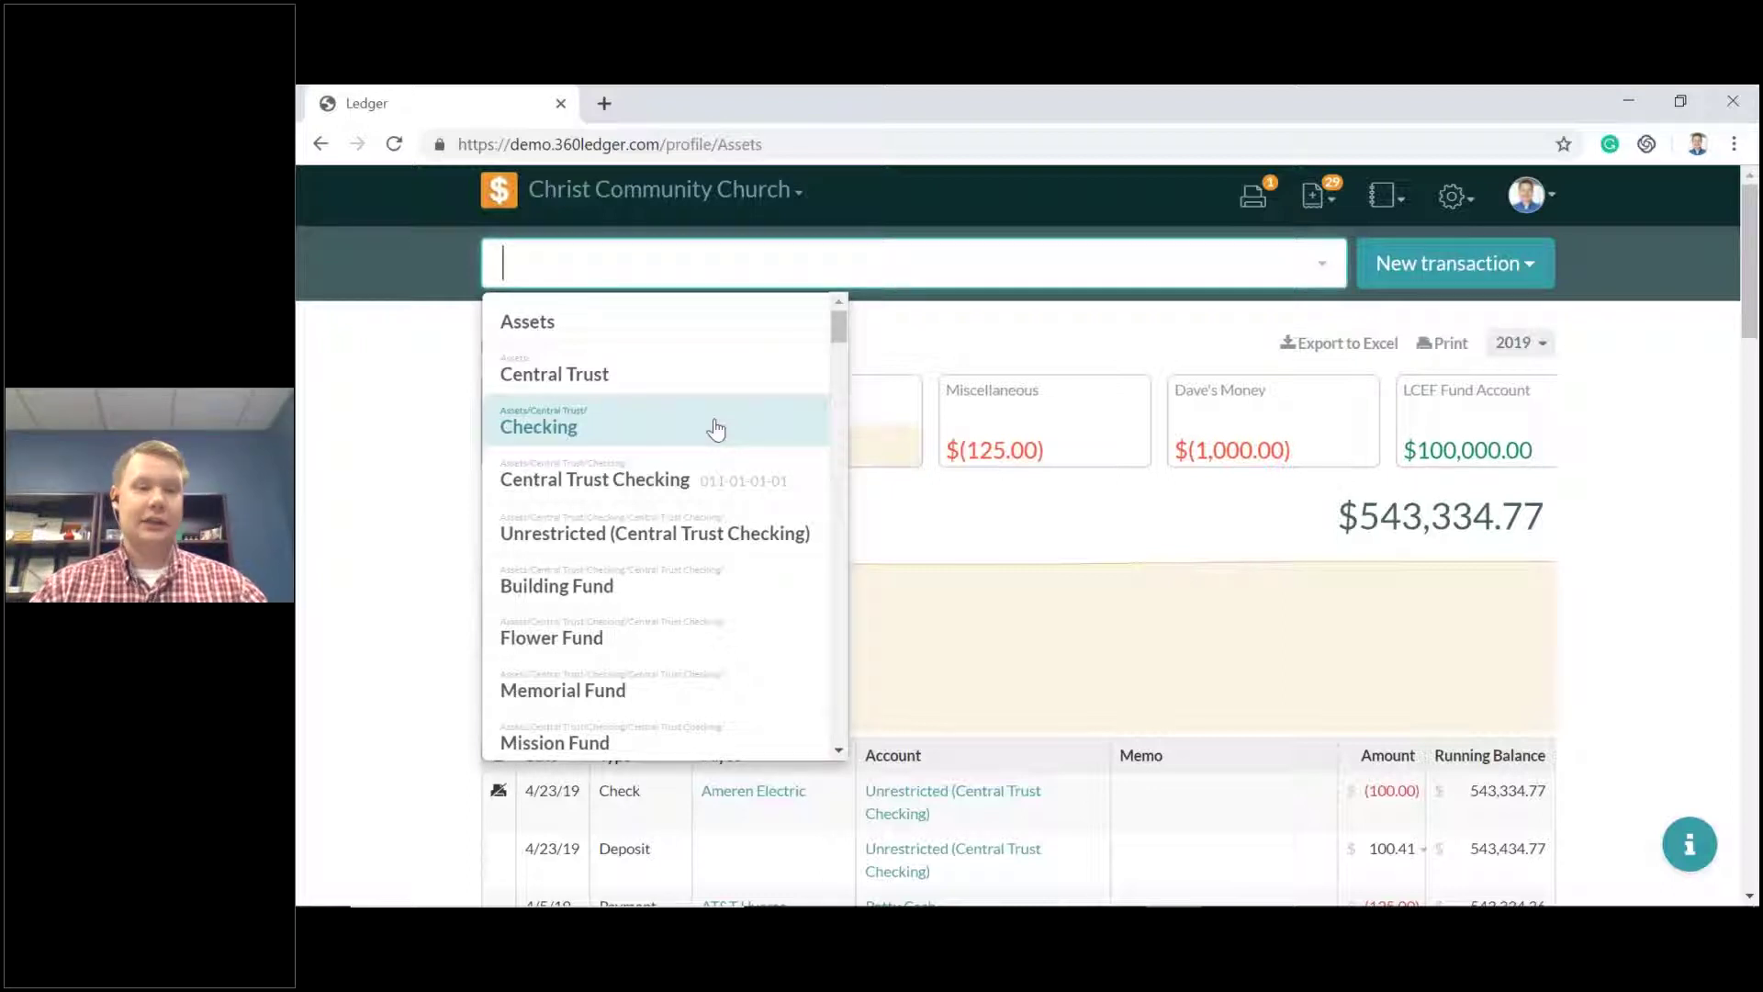
{"action": "left_click", "coordinate": [427, 336]}
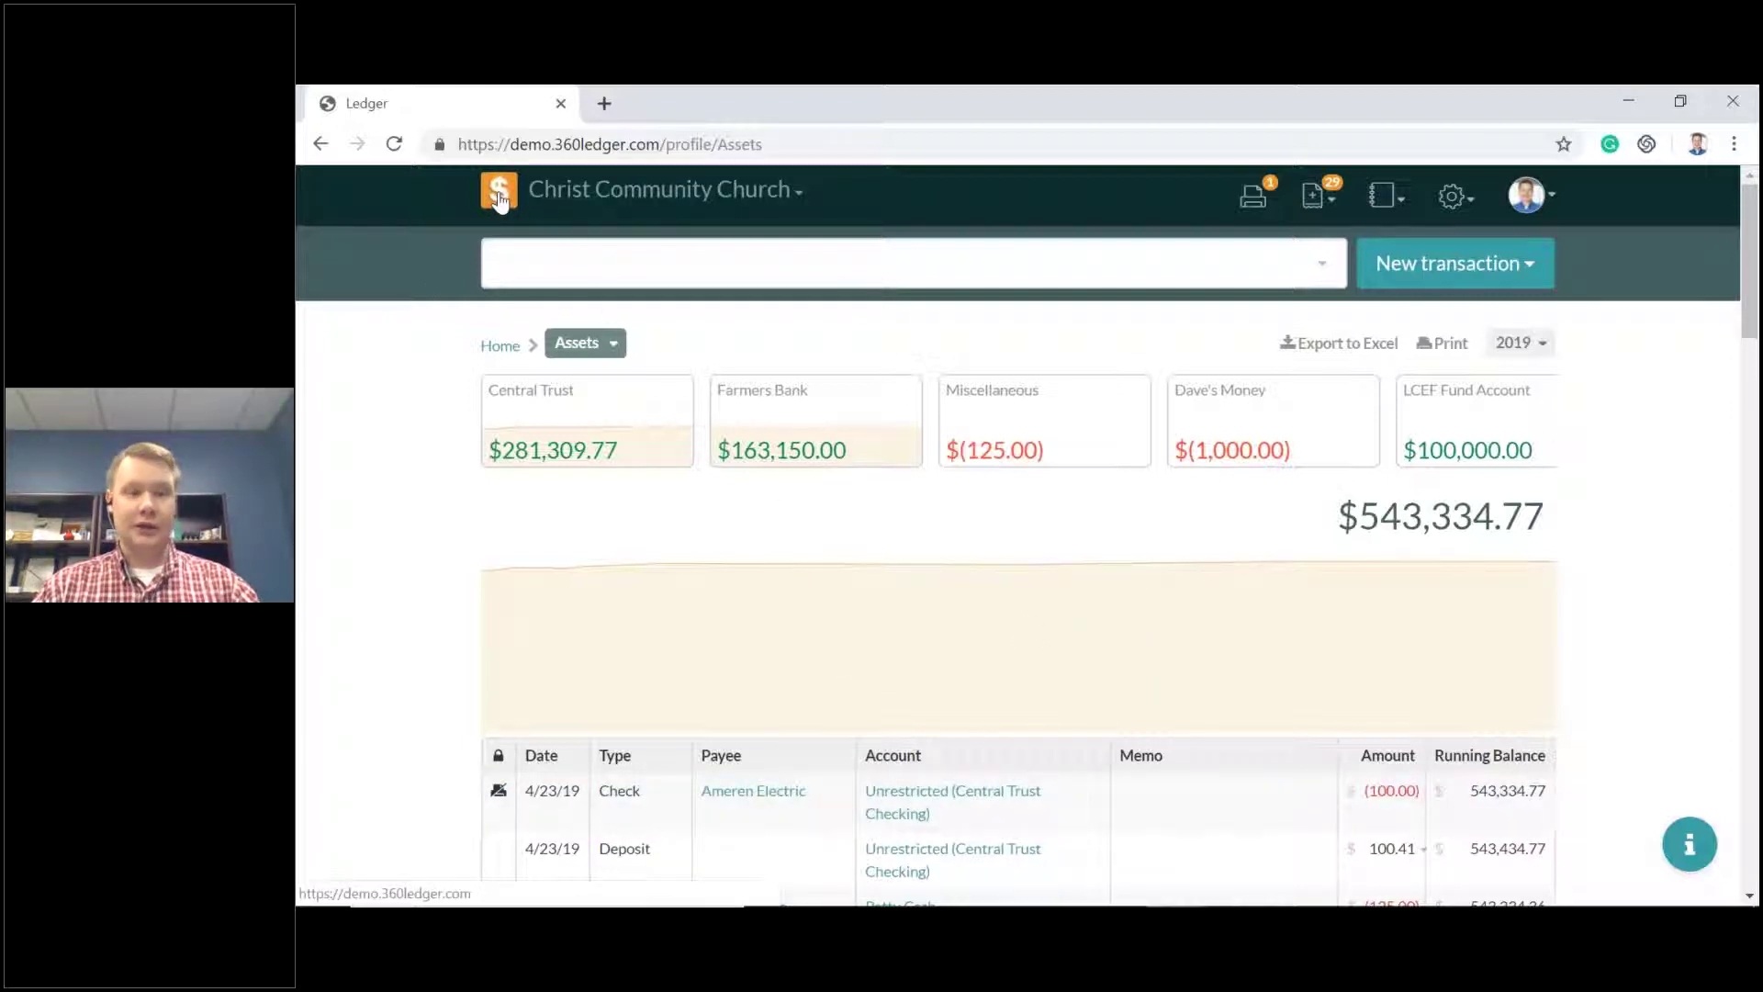
{"action": "left_click", "coordinate": [500, 198]}
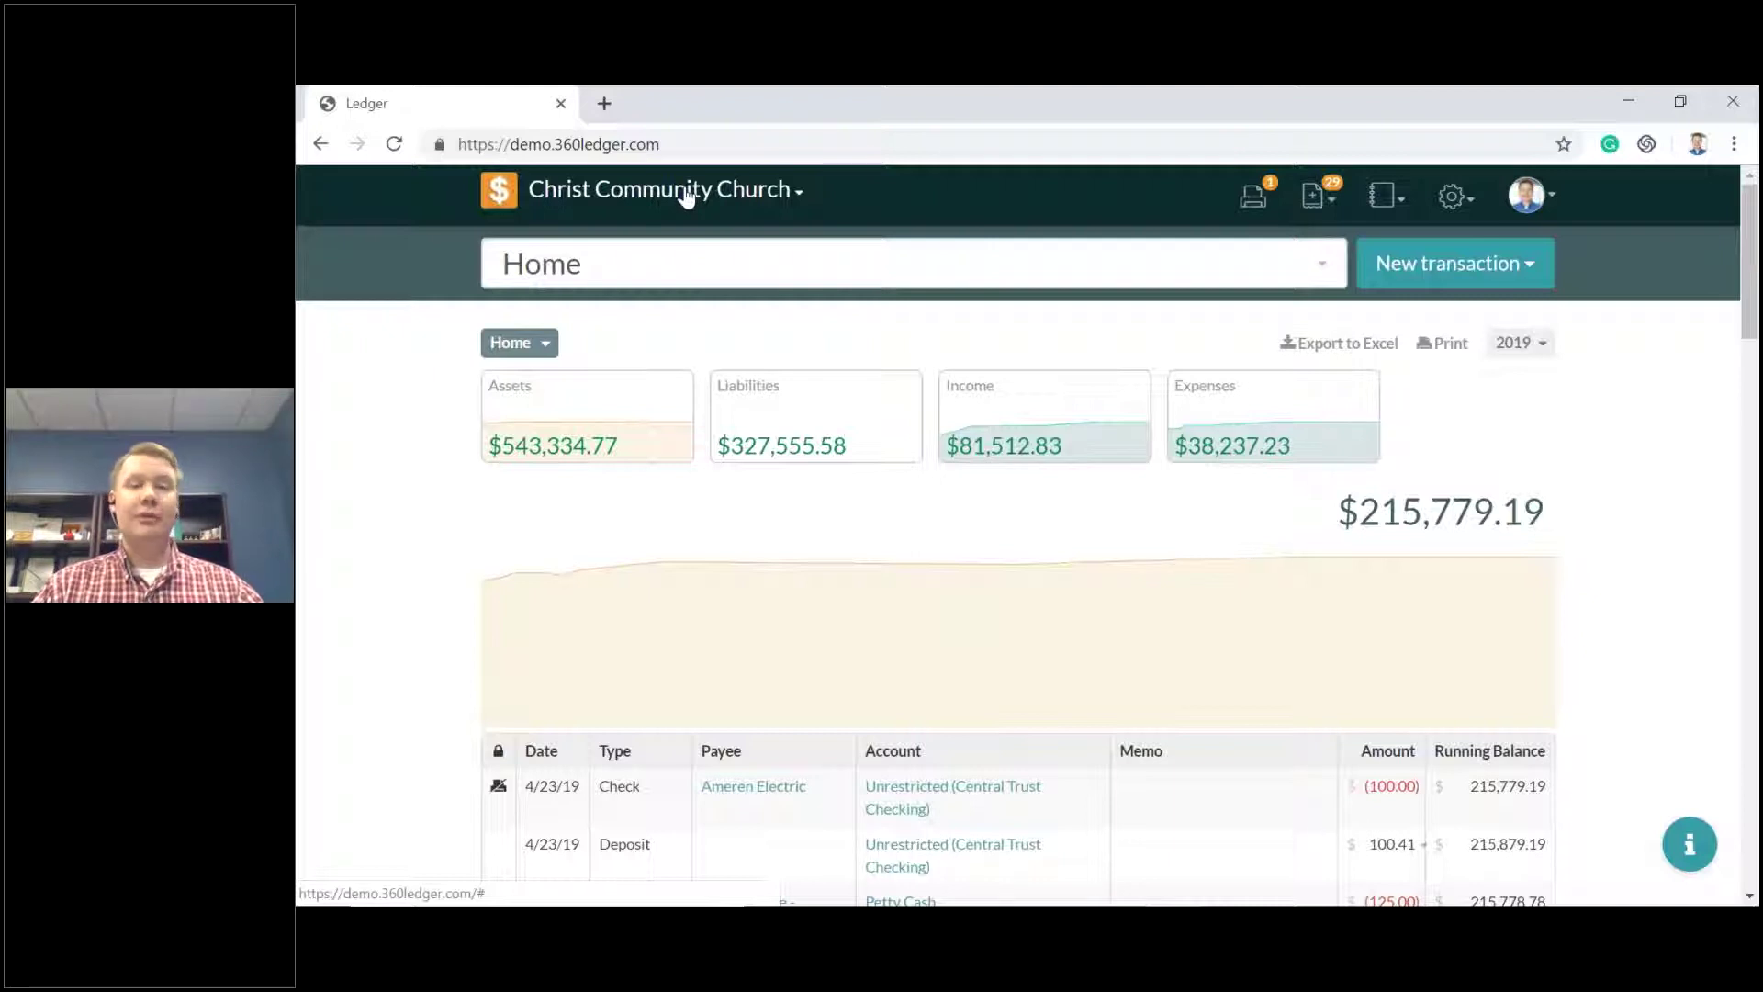
{"action": "left_click", "coordinate": [687, 193]}
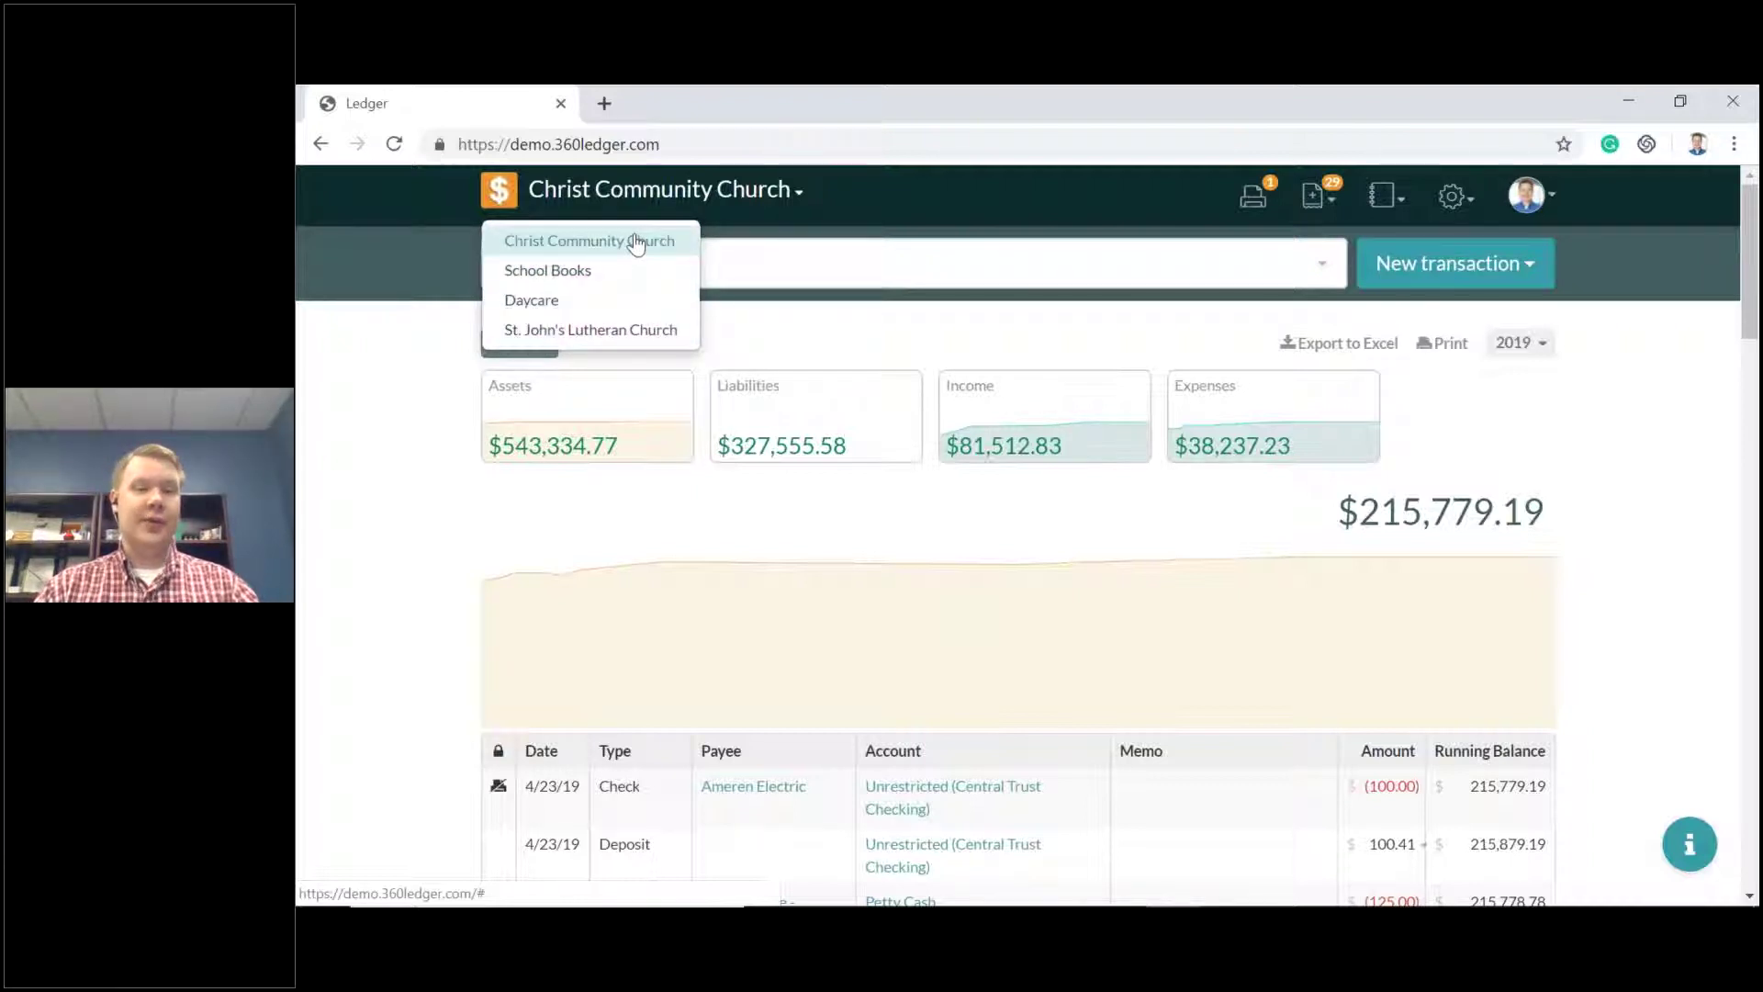
{"action": "left_click", "coordinate": [637, 243]}
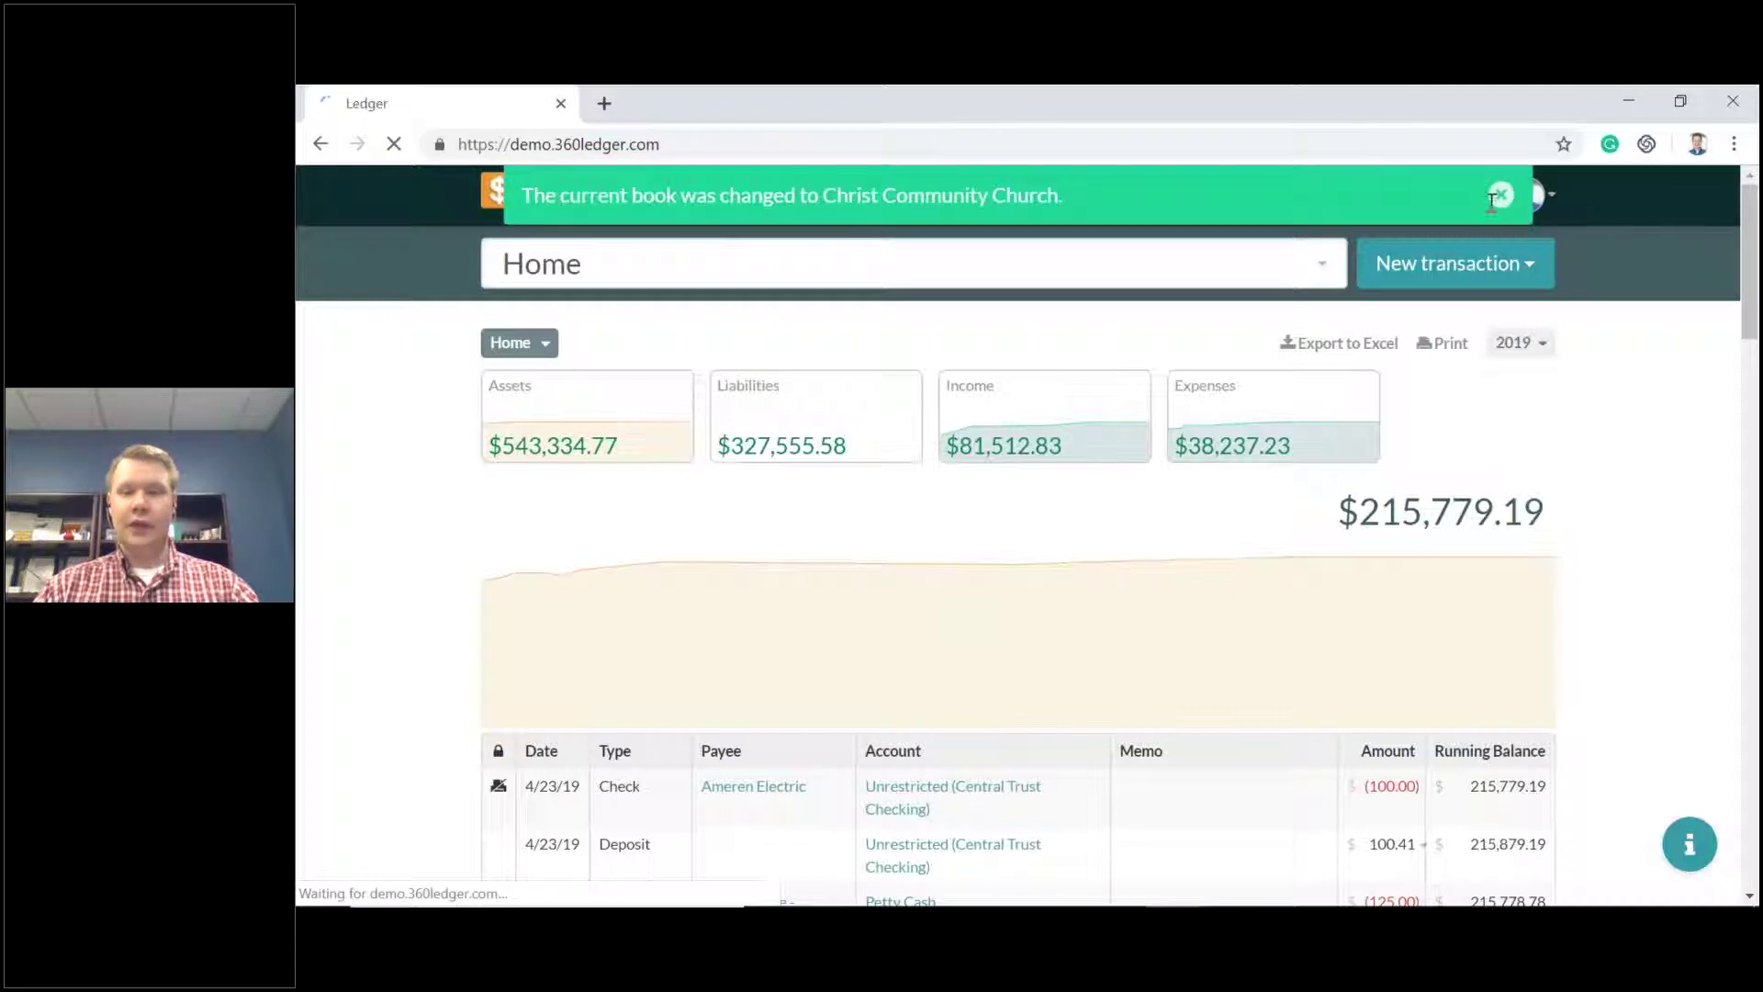
{"action": "left_click", "coordinate": [1520, 195]}
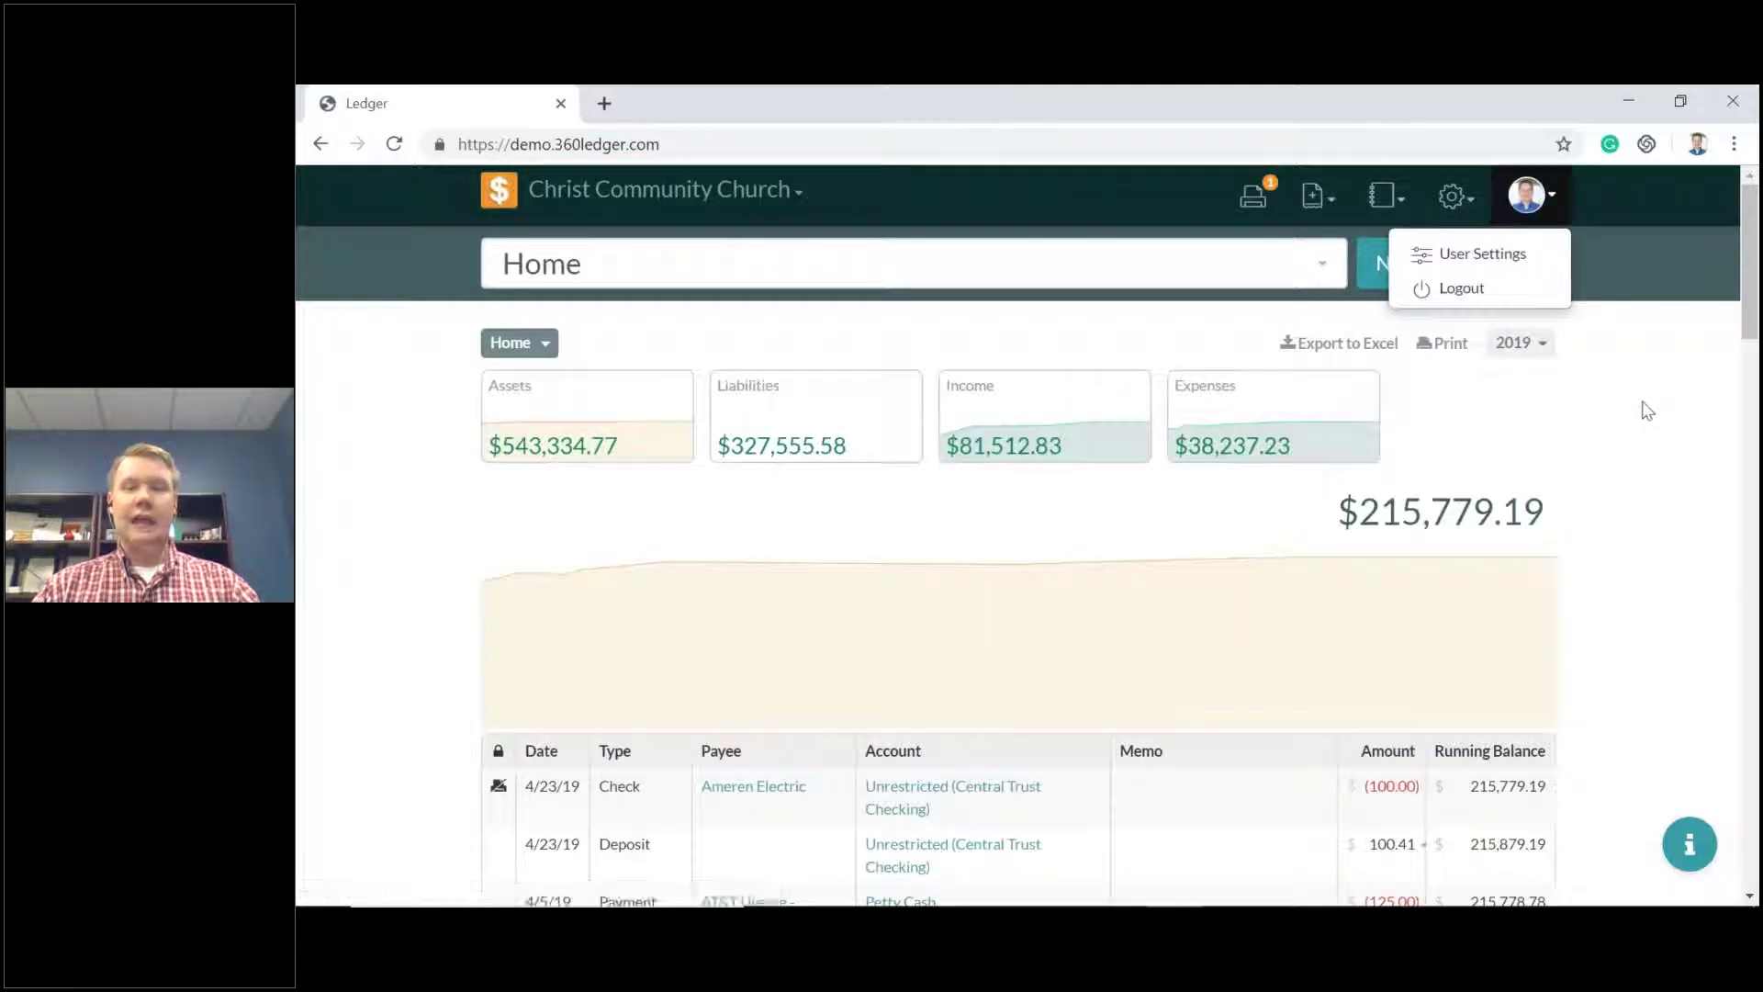
{"action": "left_click", "coordinate": [1646, 410]}
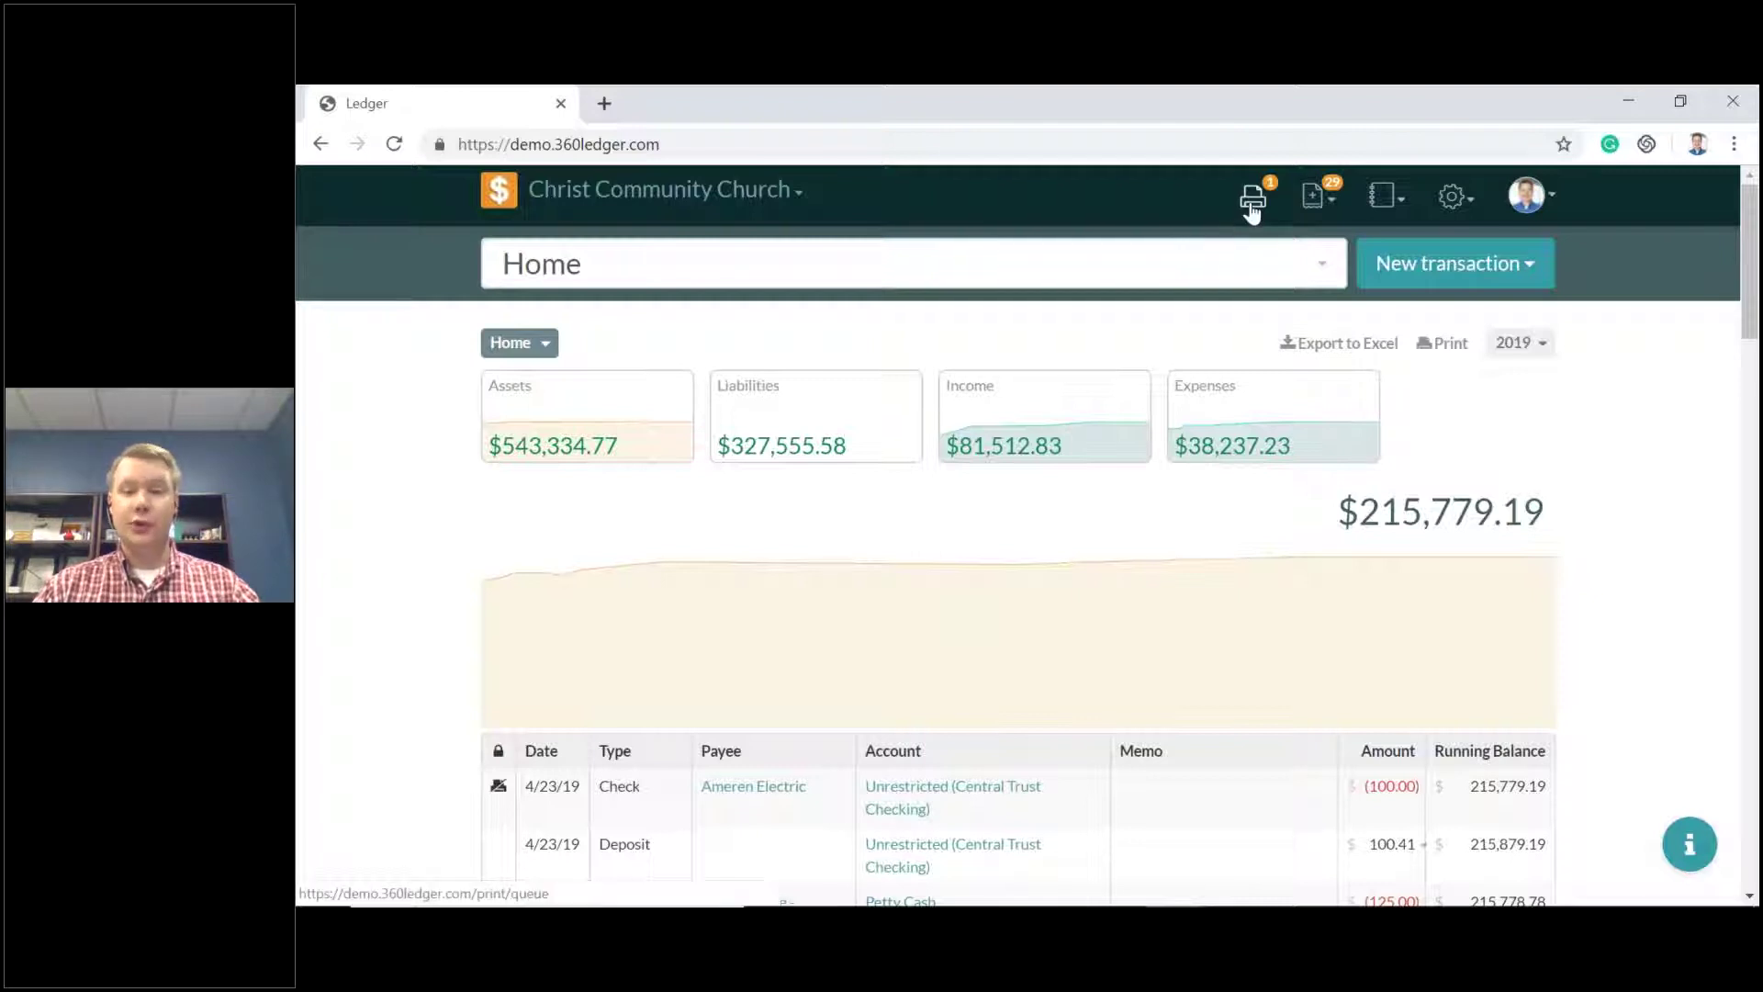
{"action": "left_click", "coordinate": [1251, 198]}
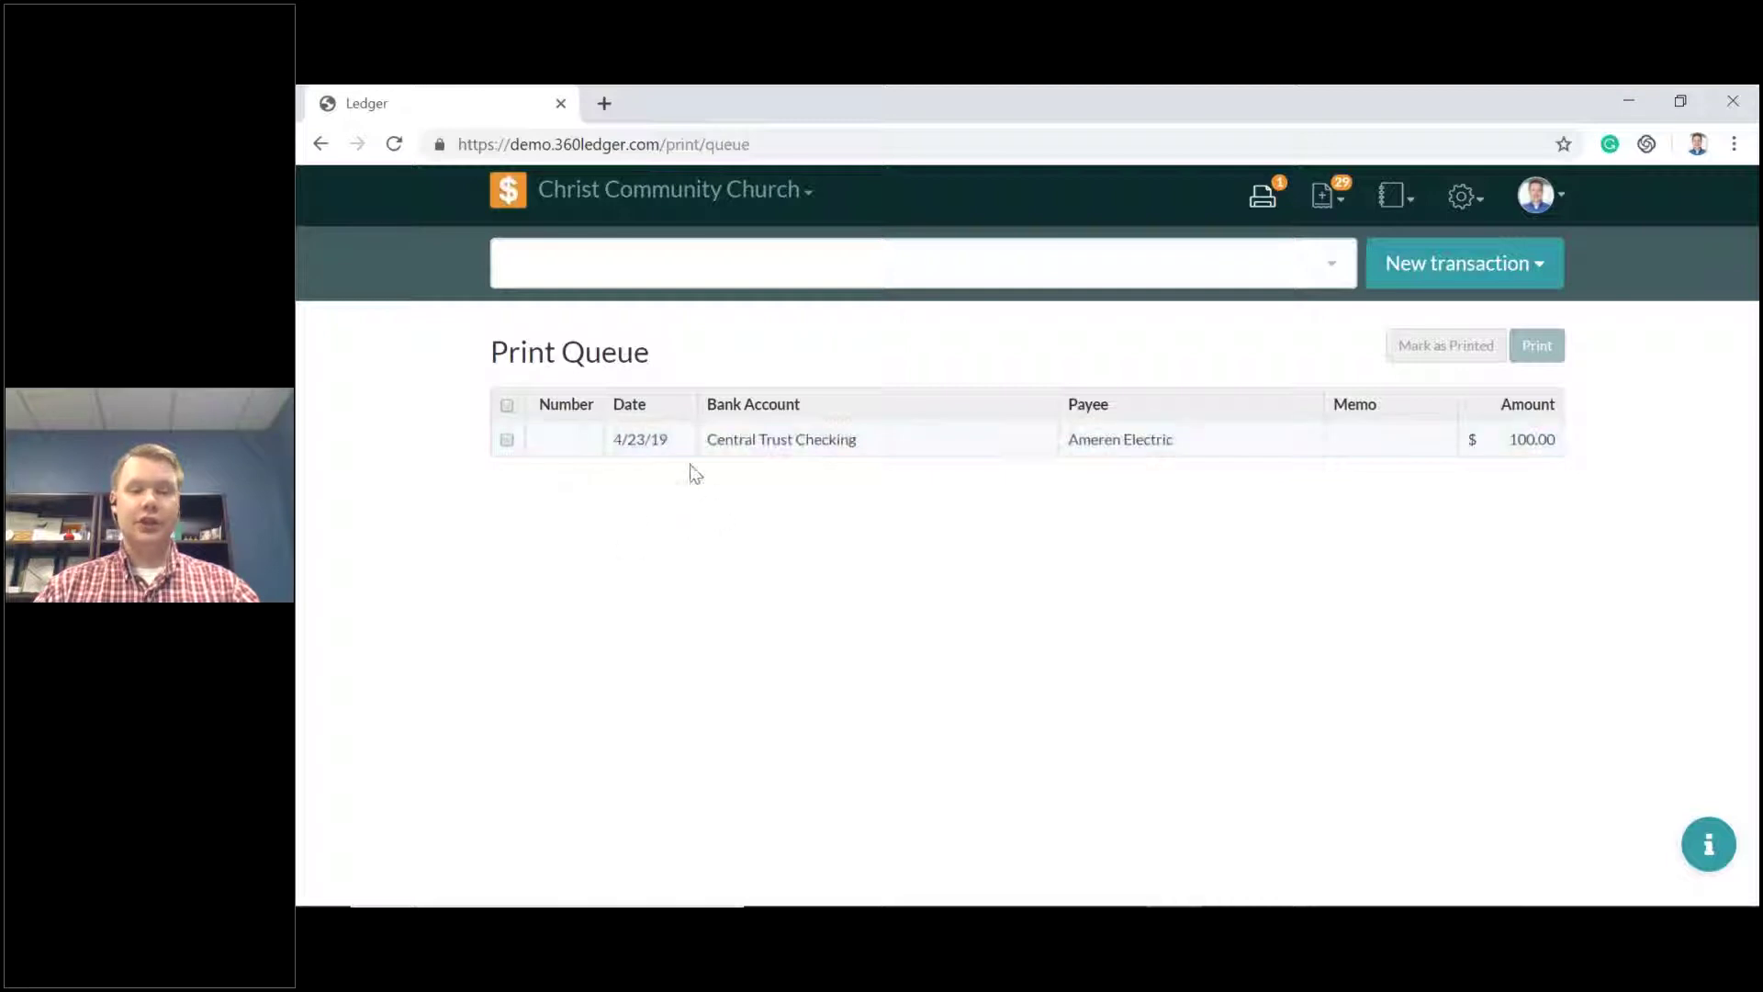
{"action": "left_click", "coordinate": [947, 452]}
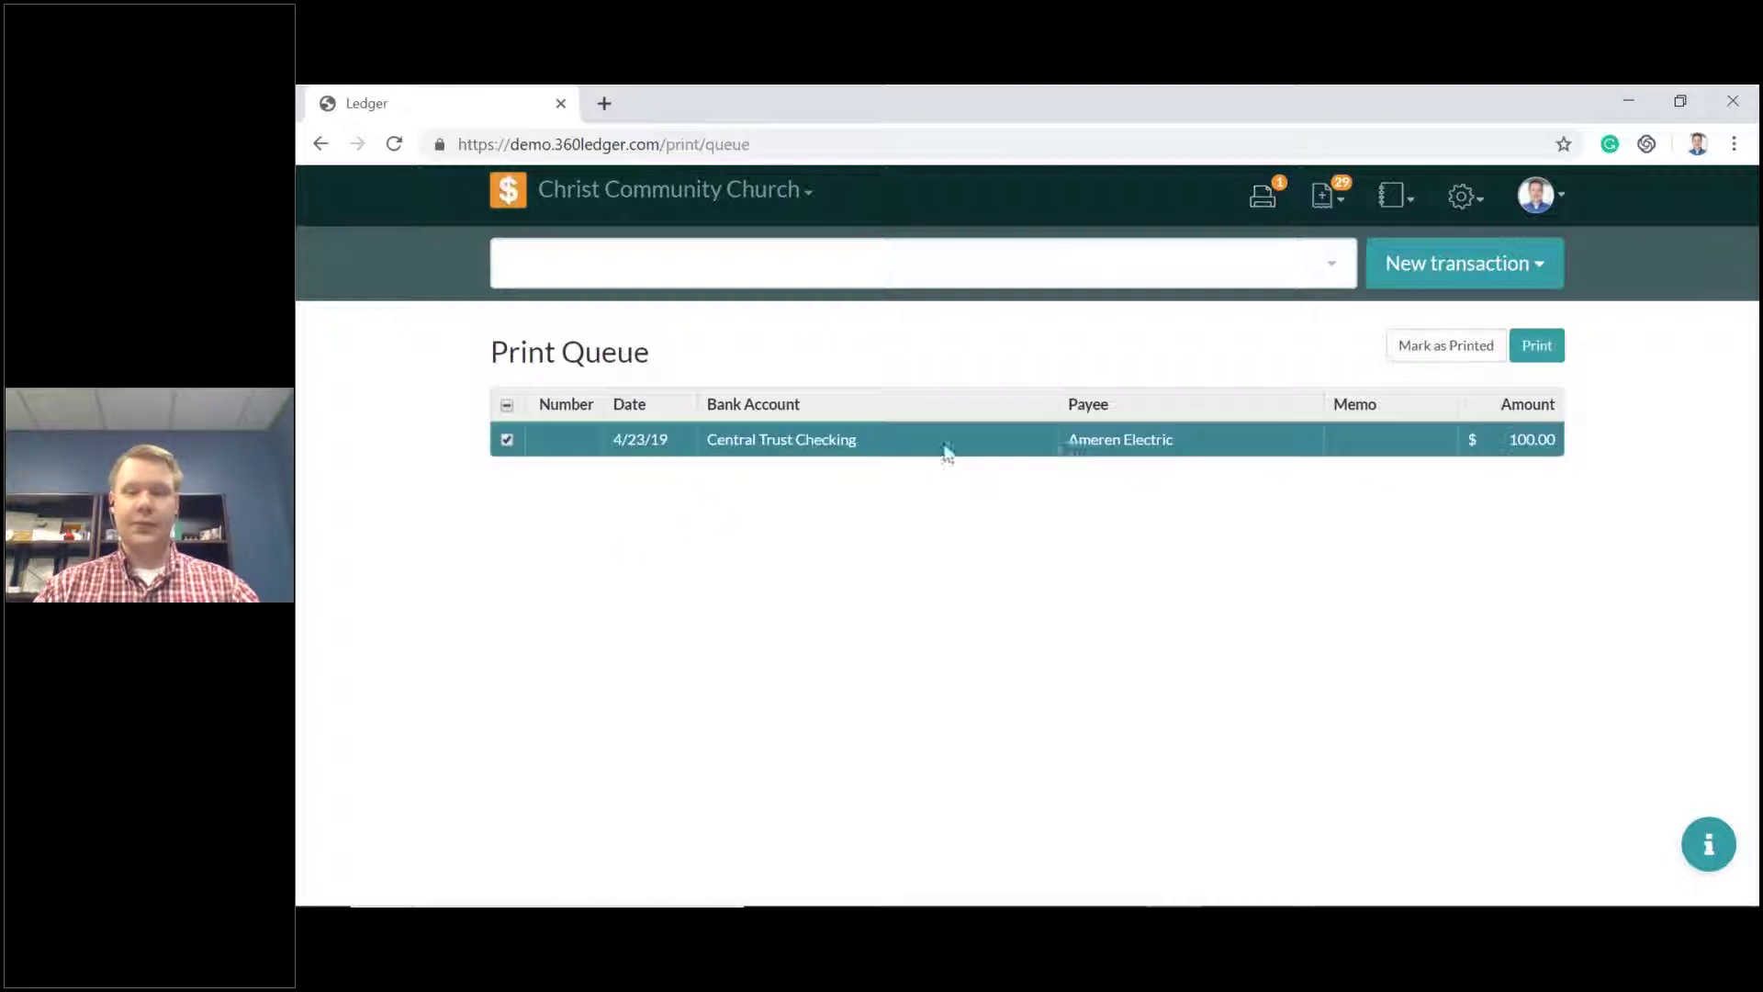
{"action": "left_click", "coordinate": [1543, 353]}
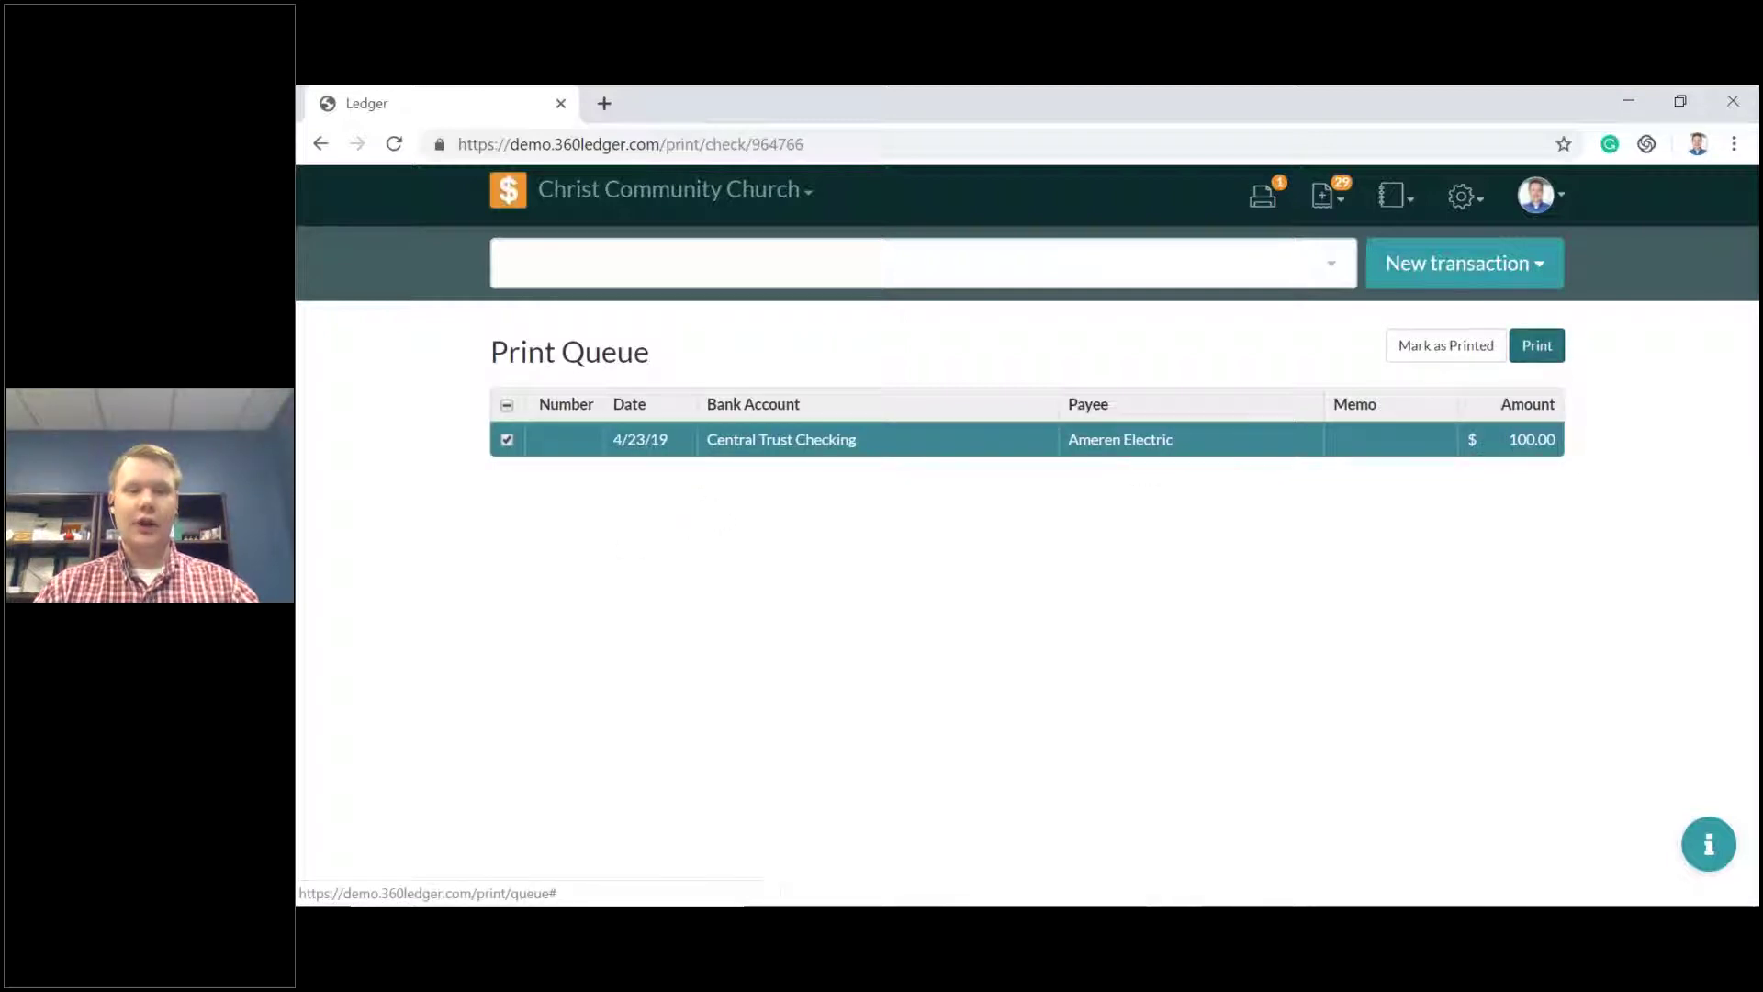
{"action": "scroll", "coordinate": [1116, 427], "scroll_direction": "down", "scroll_amount": 6}
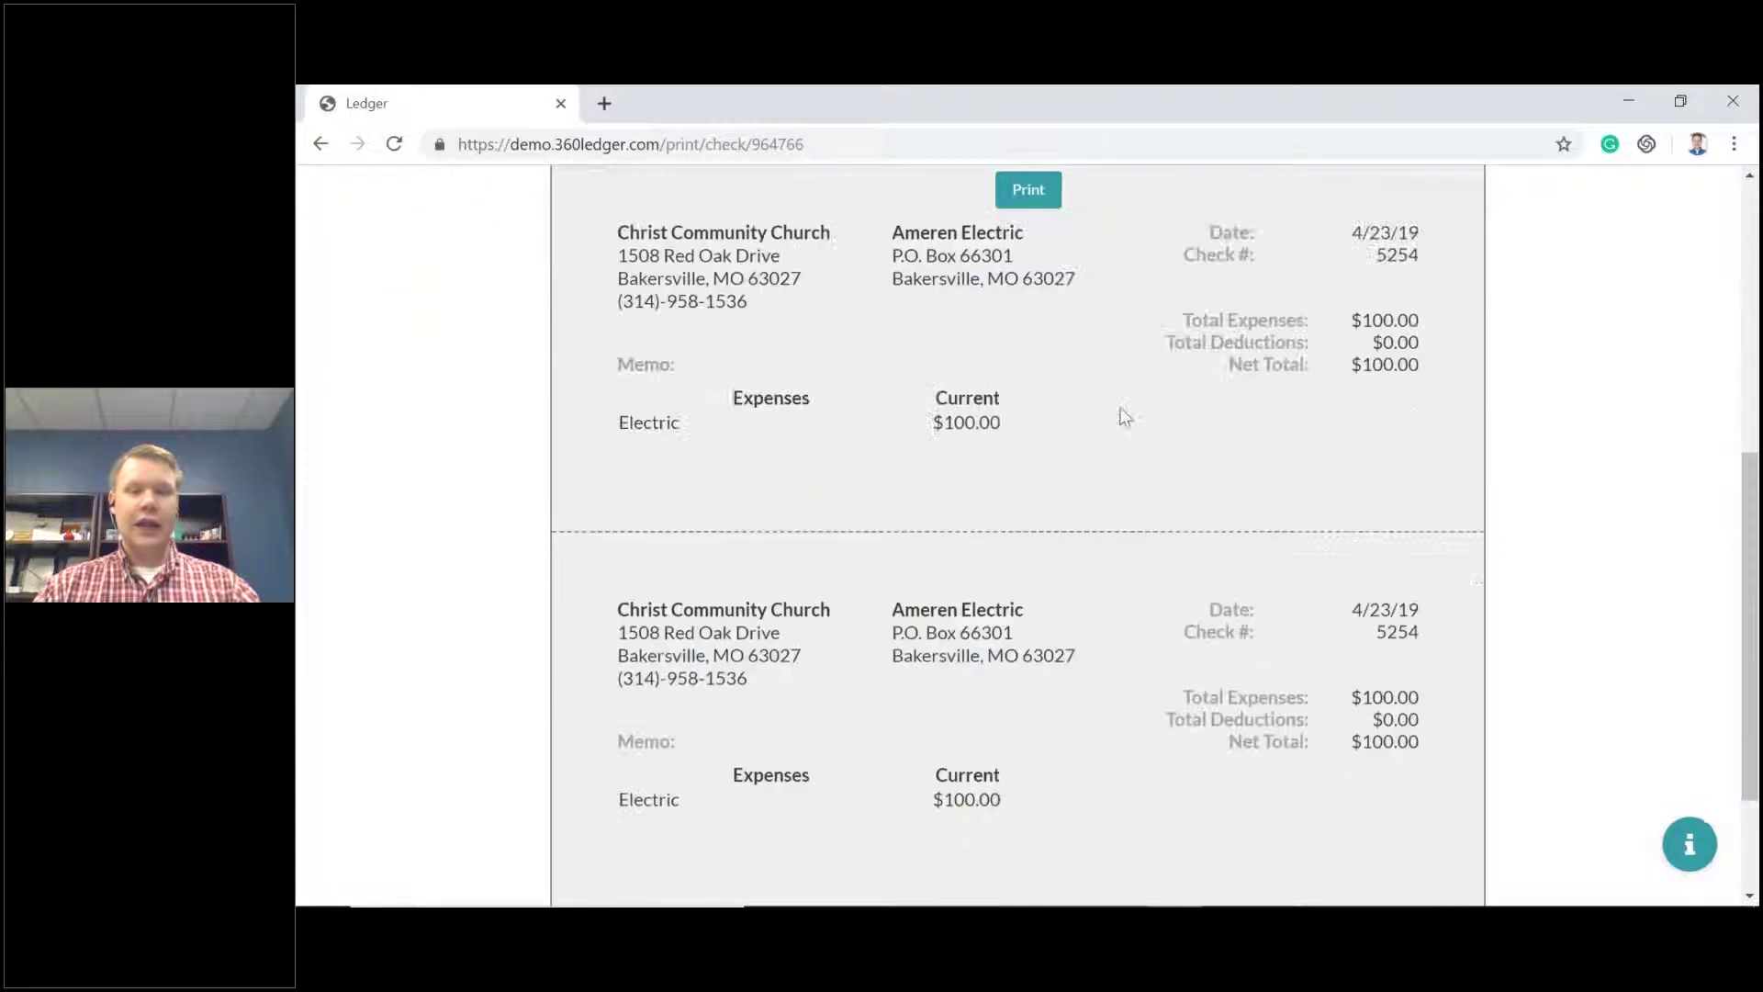
{"action": "scroll", "coordinate": [1122, 418], "scroll_direction": "down", "scroll_amount": 2}
{"action": "scroll", "coordinate": [1122, 418], "scroll_direction": "up", "scroll_amount": 4}
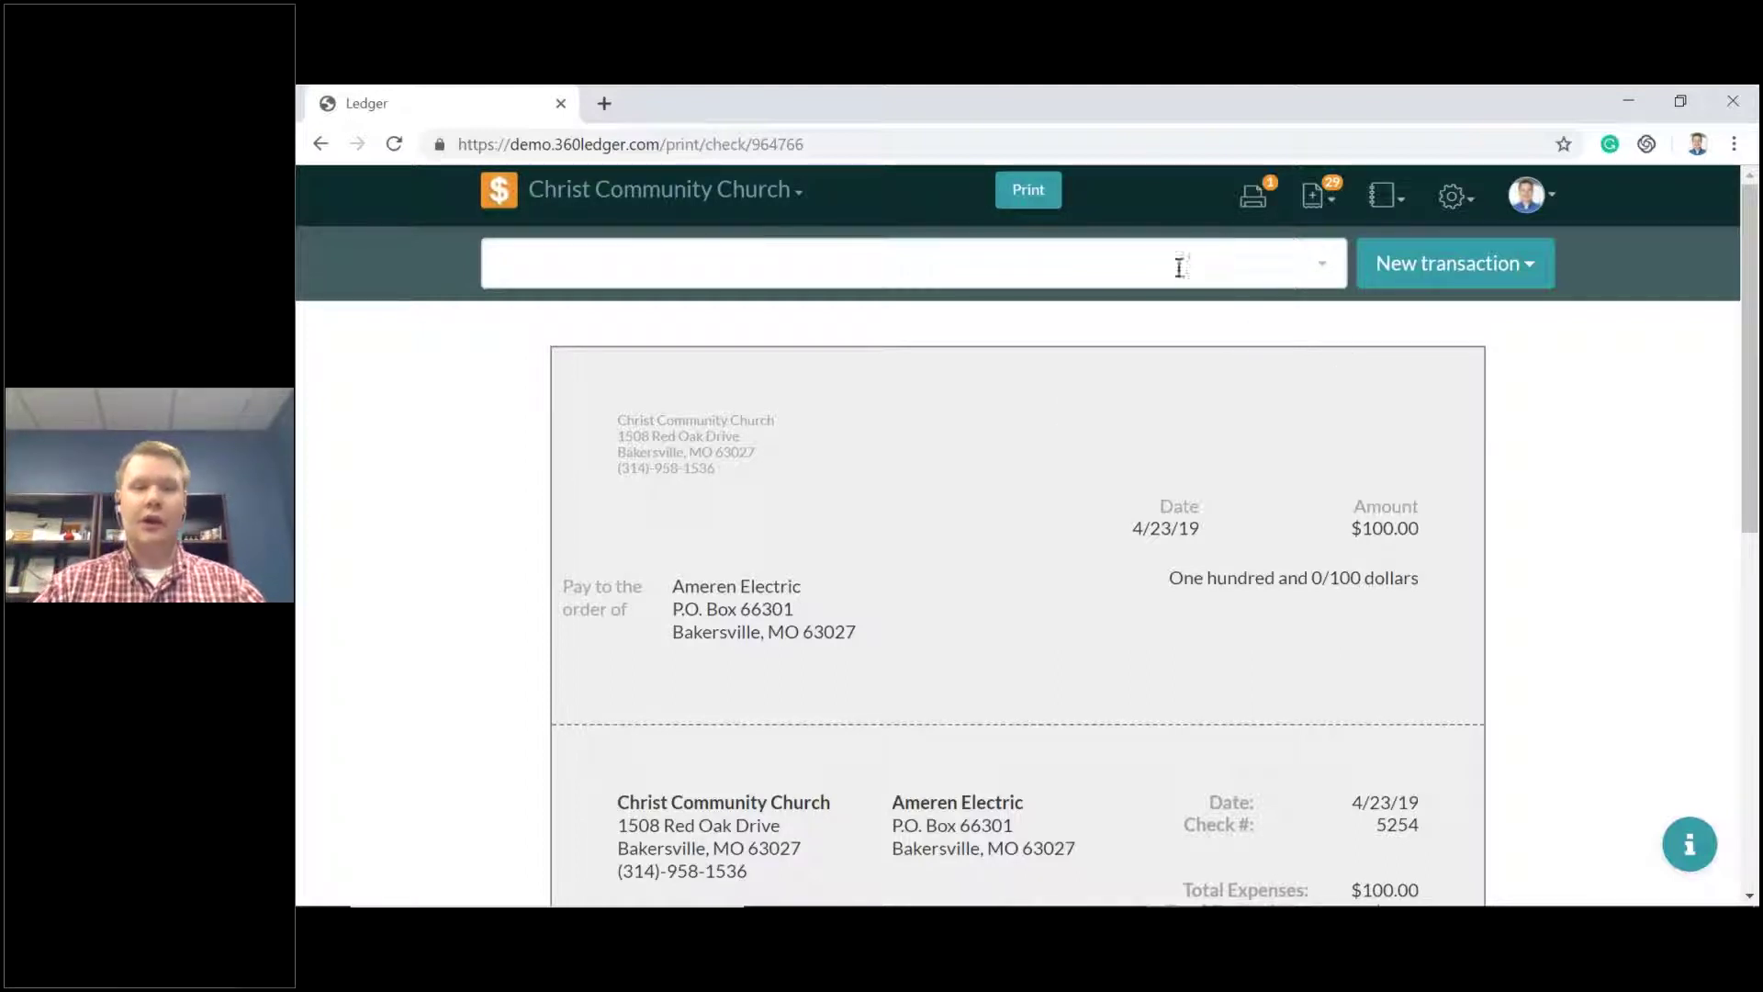
{"action": "left_click", "coordinate": [499, 191]}
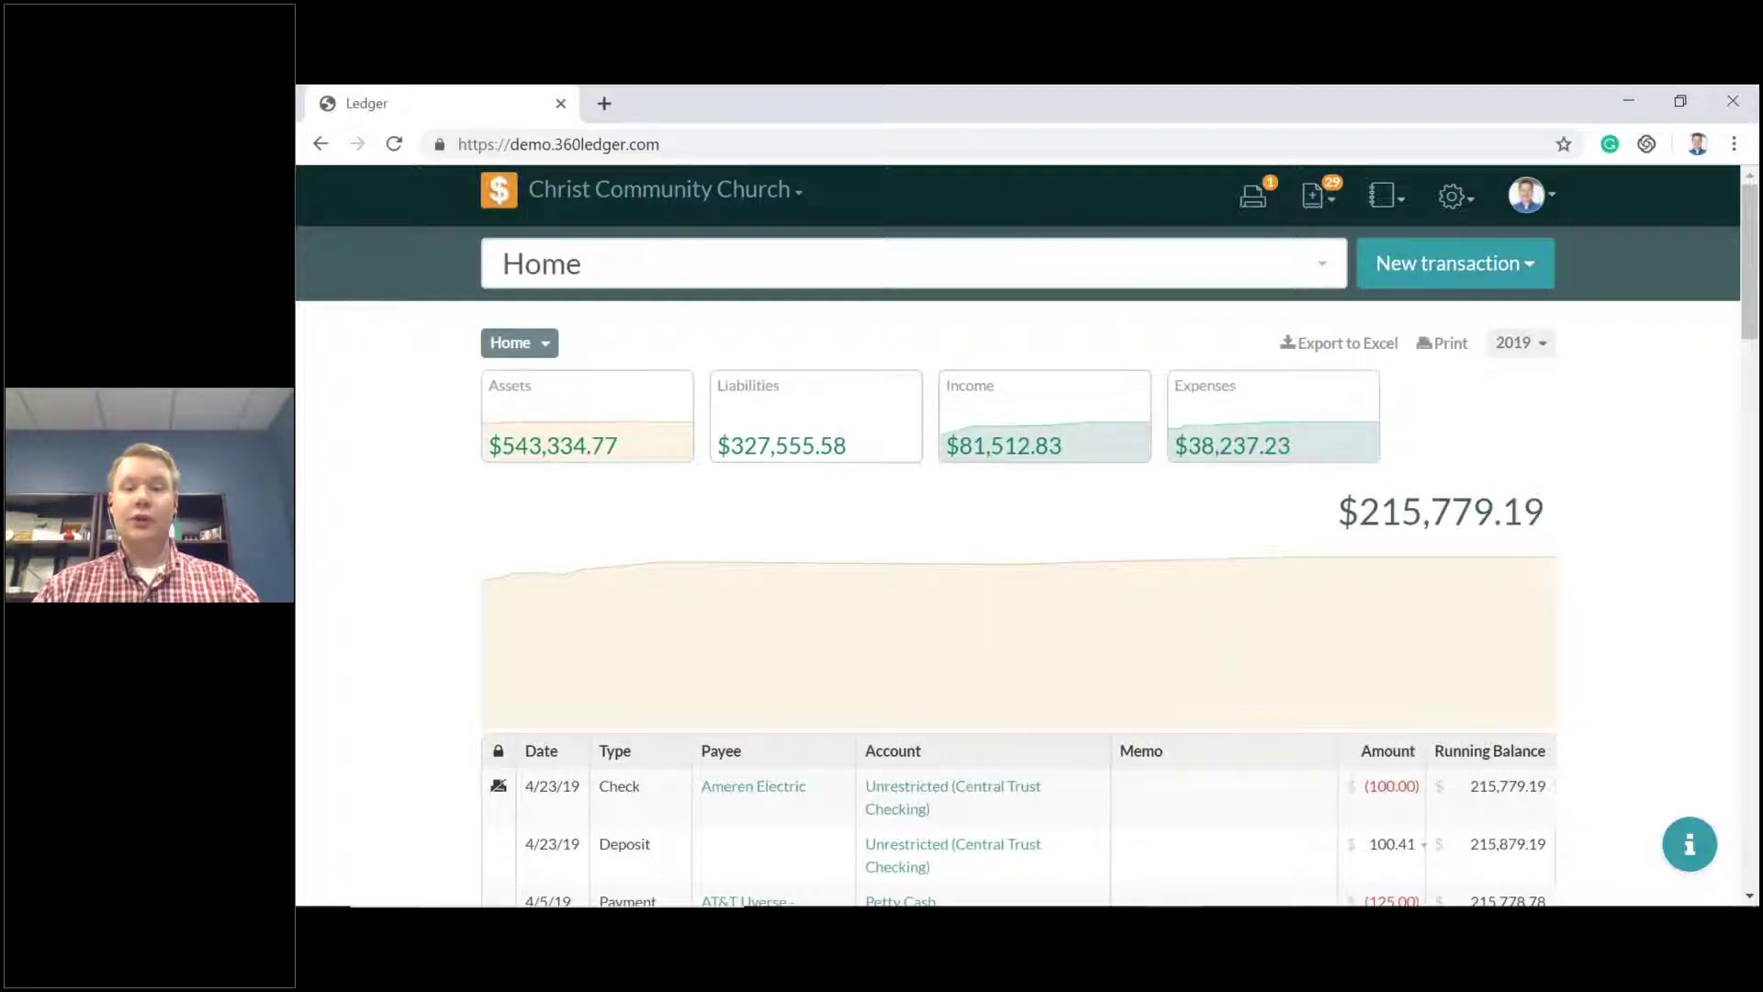
Check the pending transactions list, then browse the Reports menu and the gear setup menu.
{"action": "left_click", "coordinate": [1319, 198]}
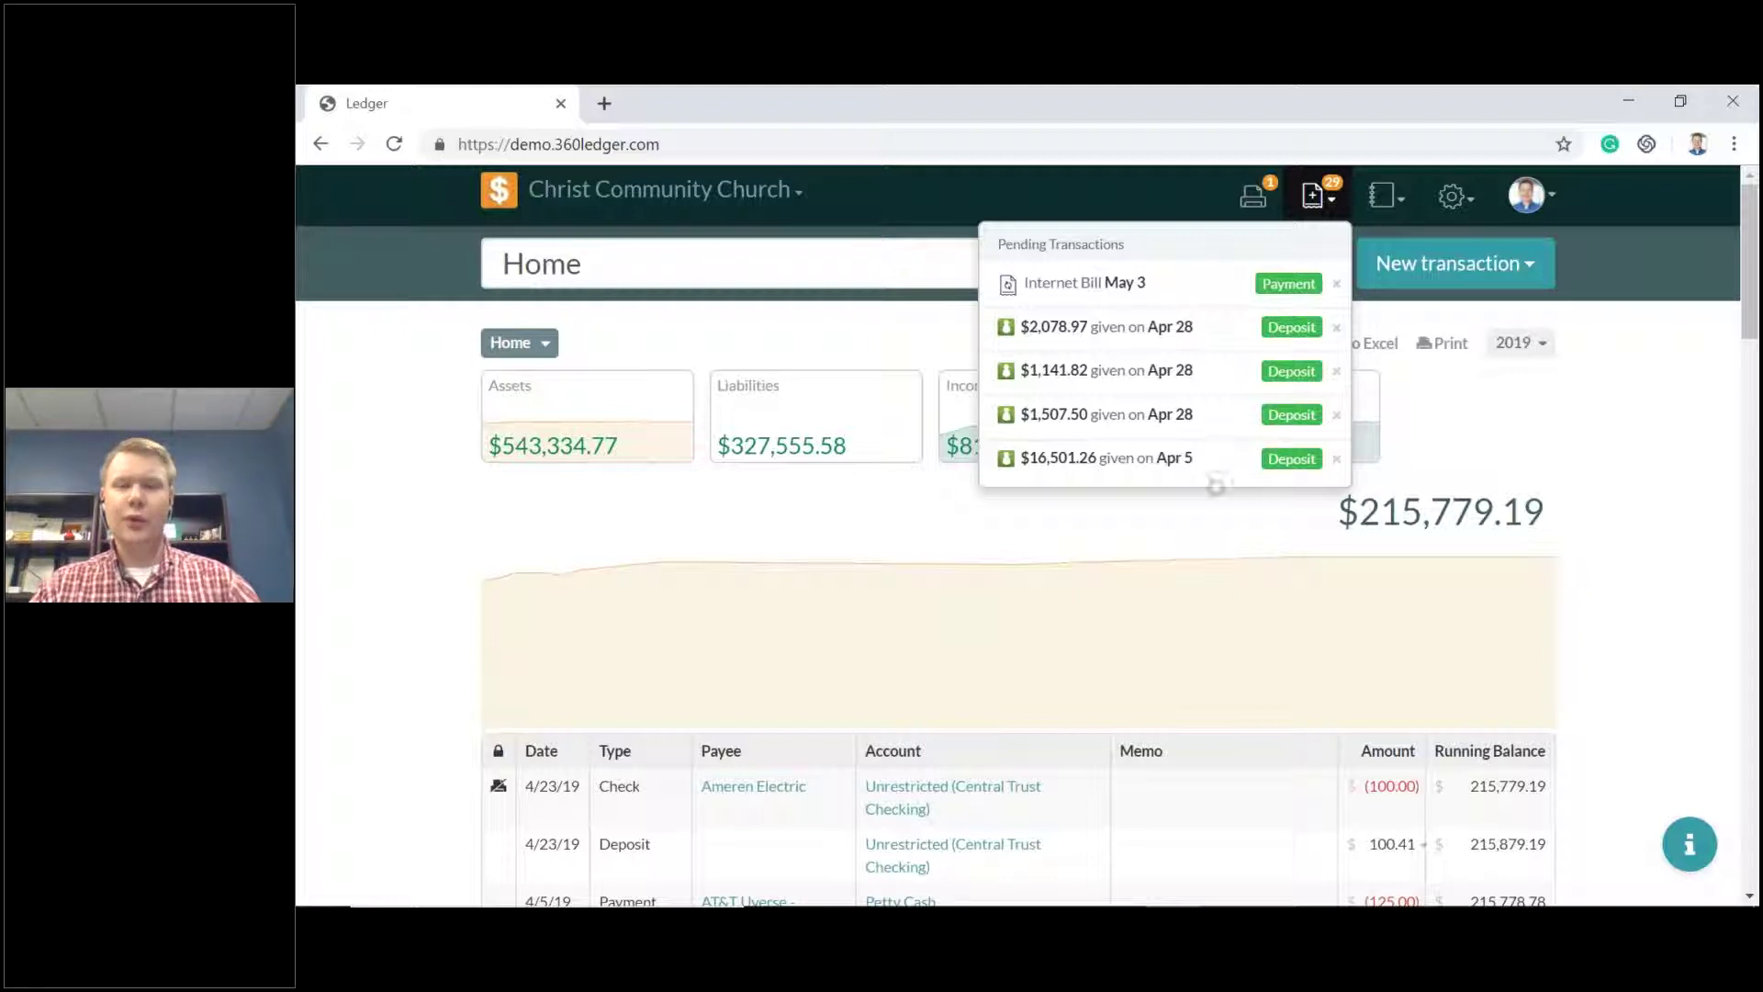
{"action": "left_click", "coordinate": [1322, 200]}
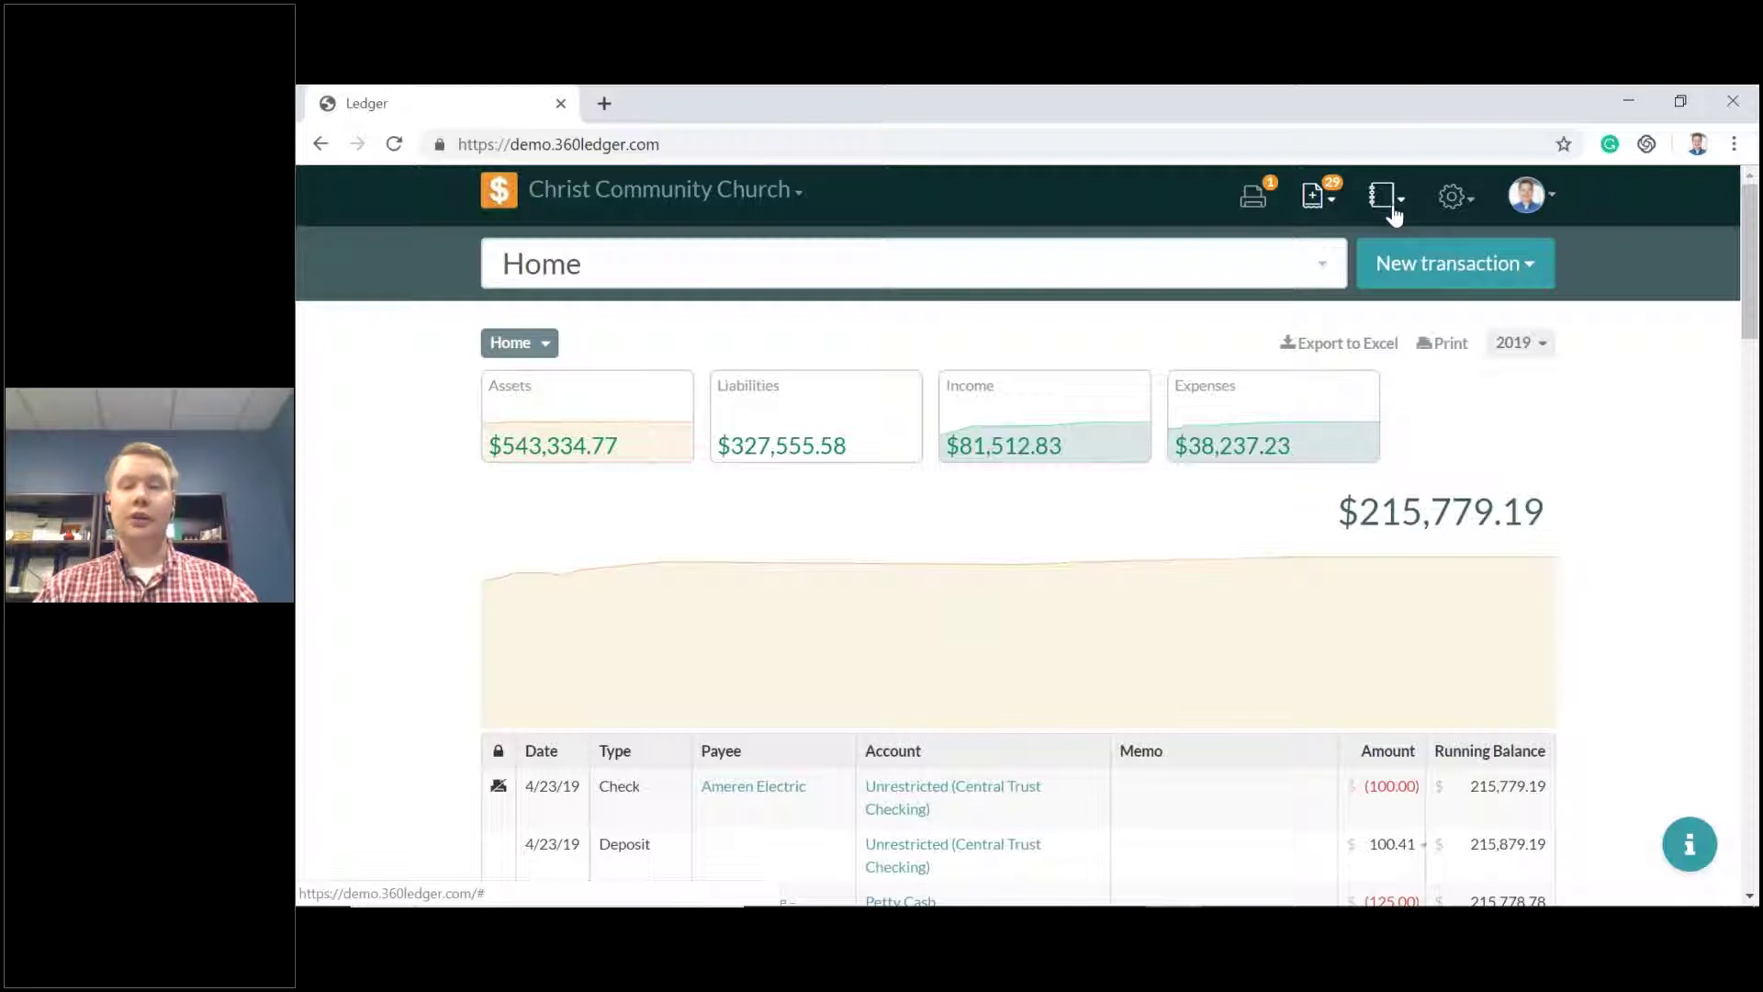
{"action": "left_click", "coordinate": [1386, 207]}
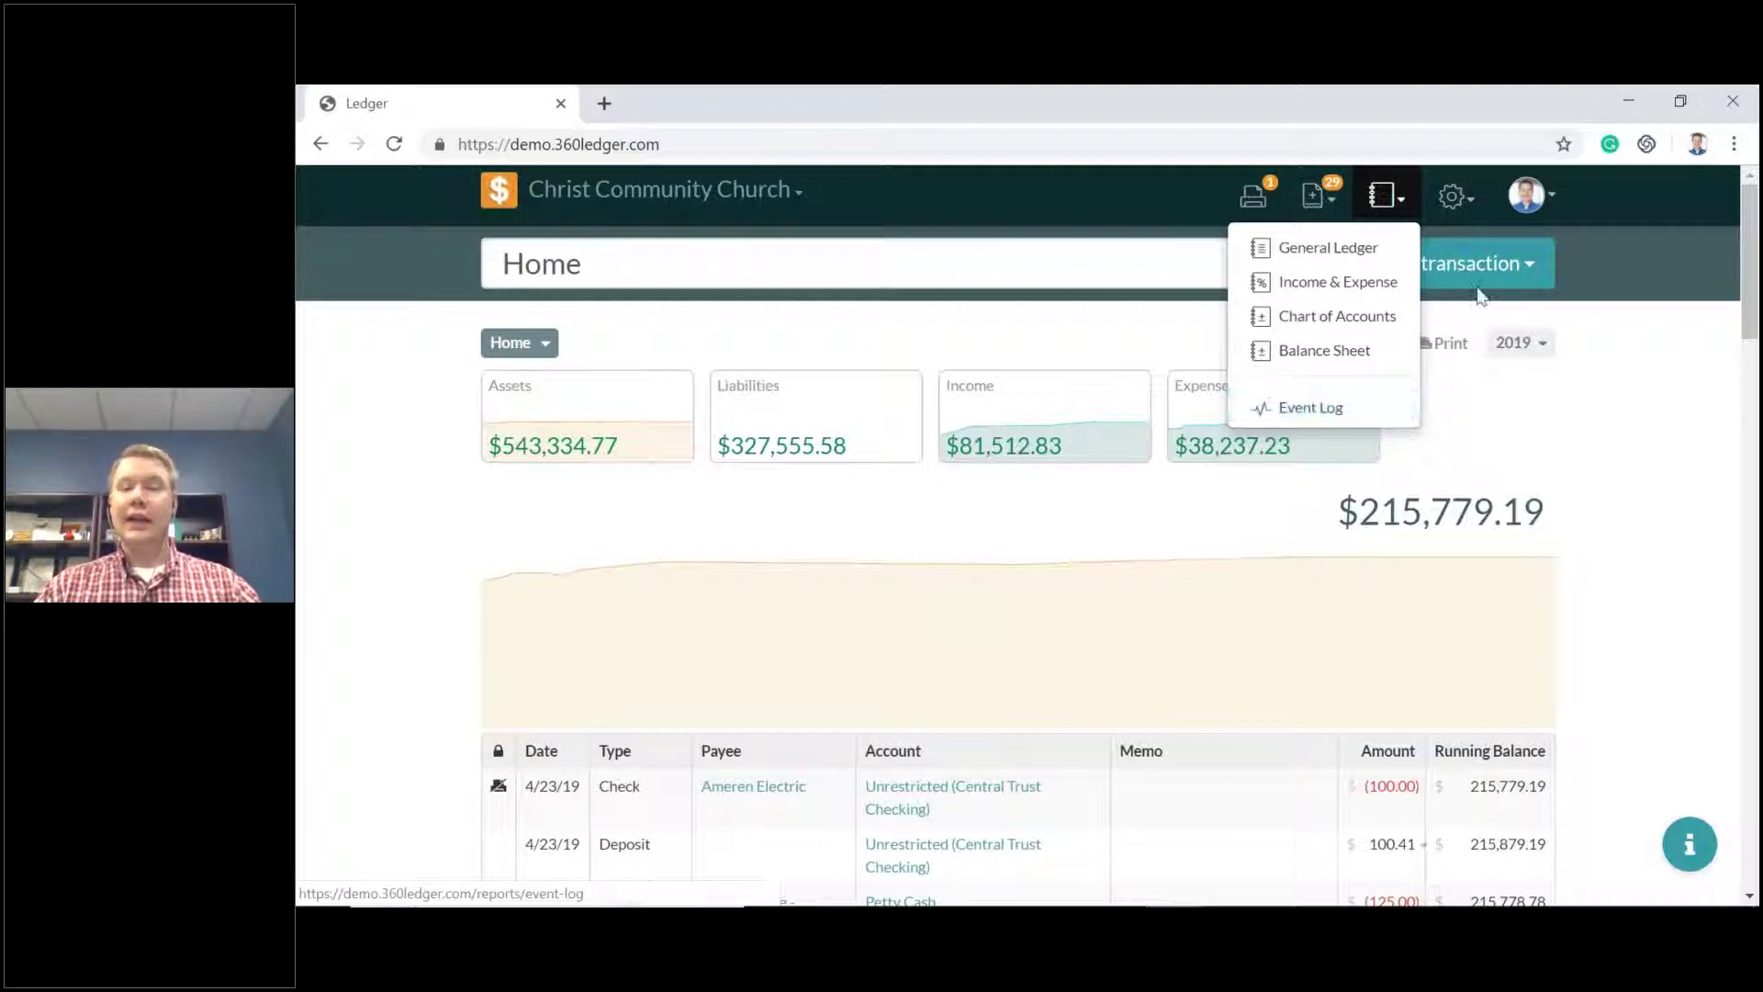
{"action": "left_click", "coordinate": [1463, 208]}
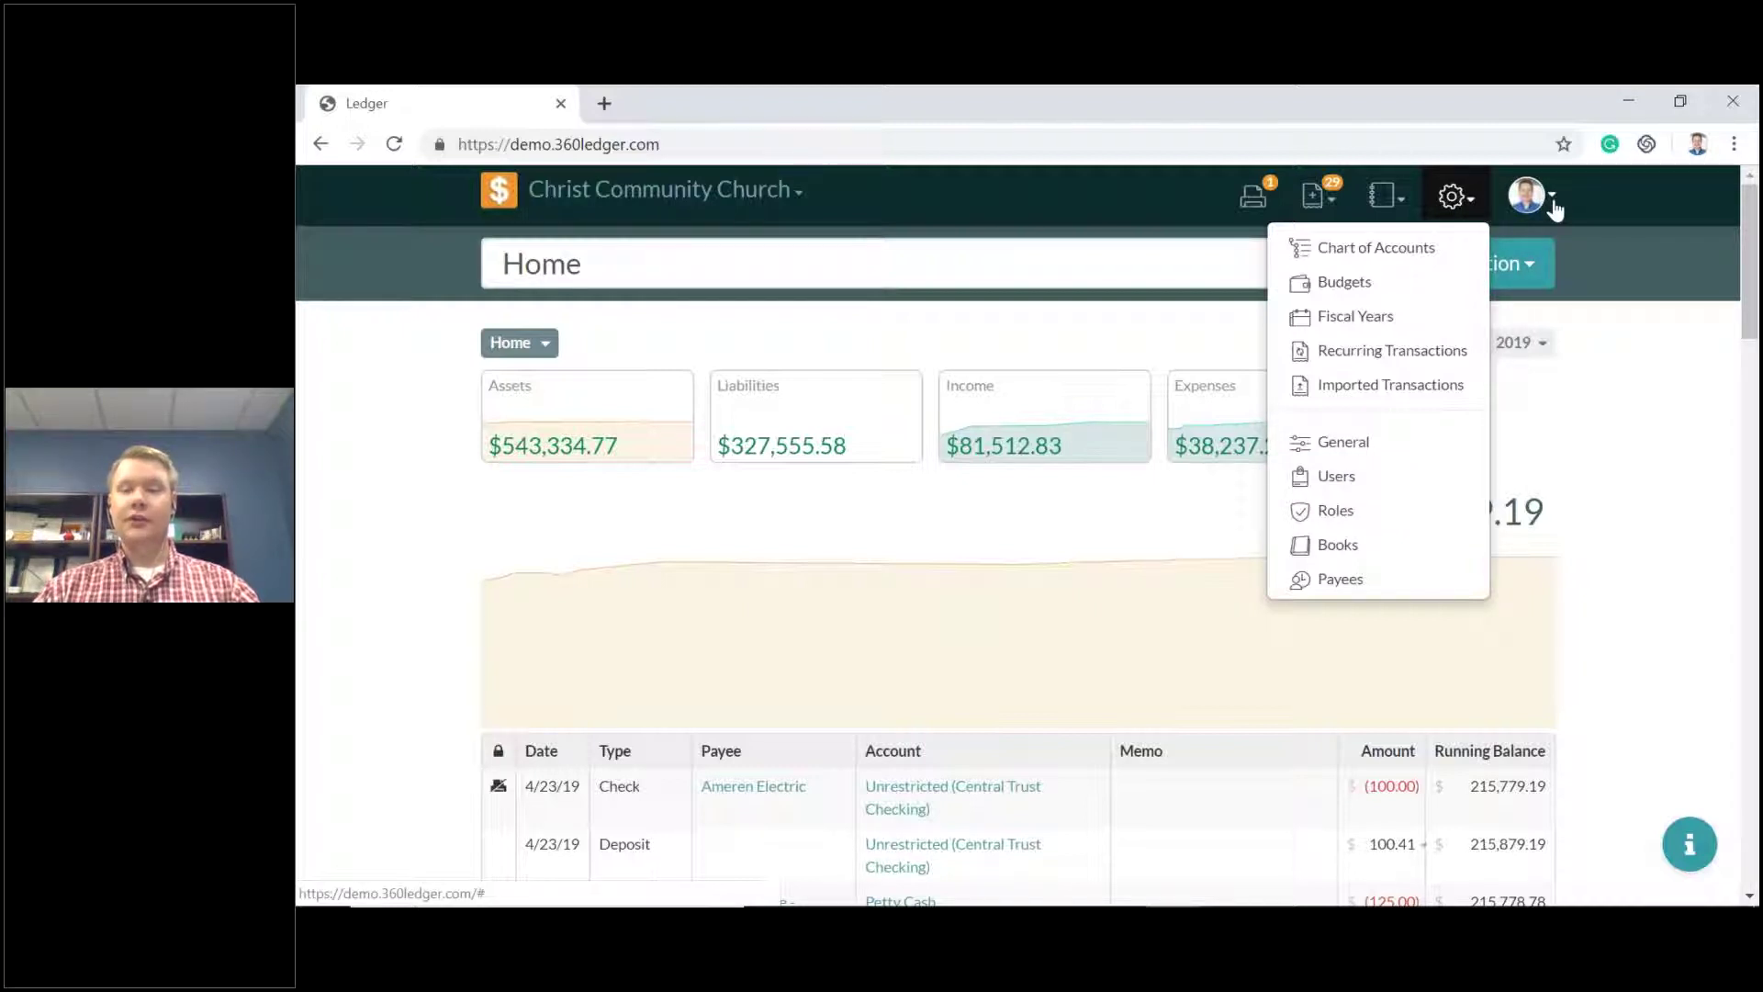
Go to User Settings from the avatar menu to reach the email and password fields.
{"action": "left_click", "coordinate": [1551, 204]}
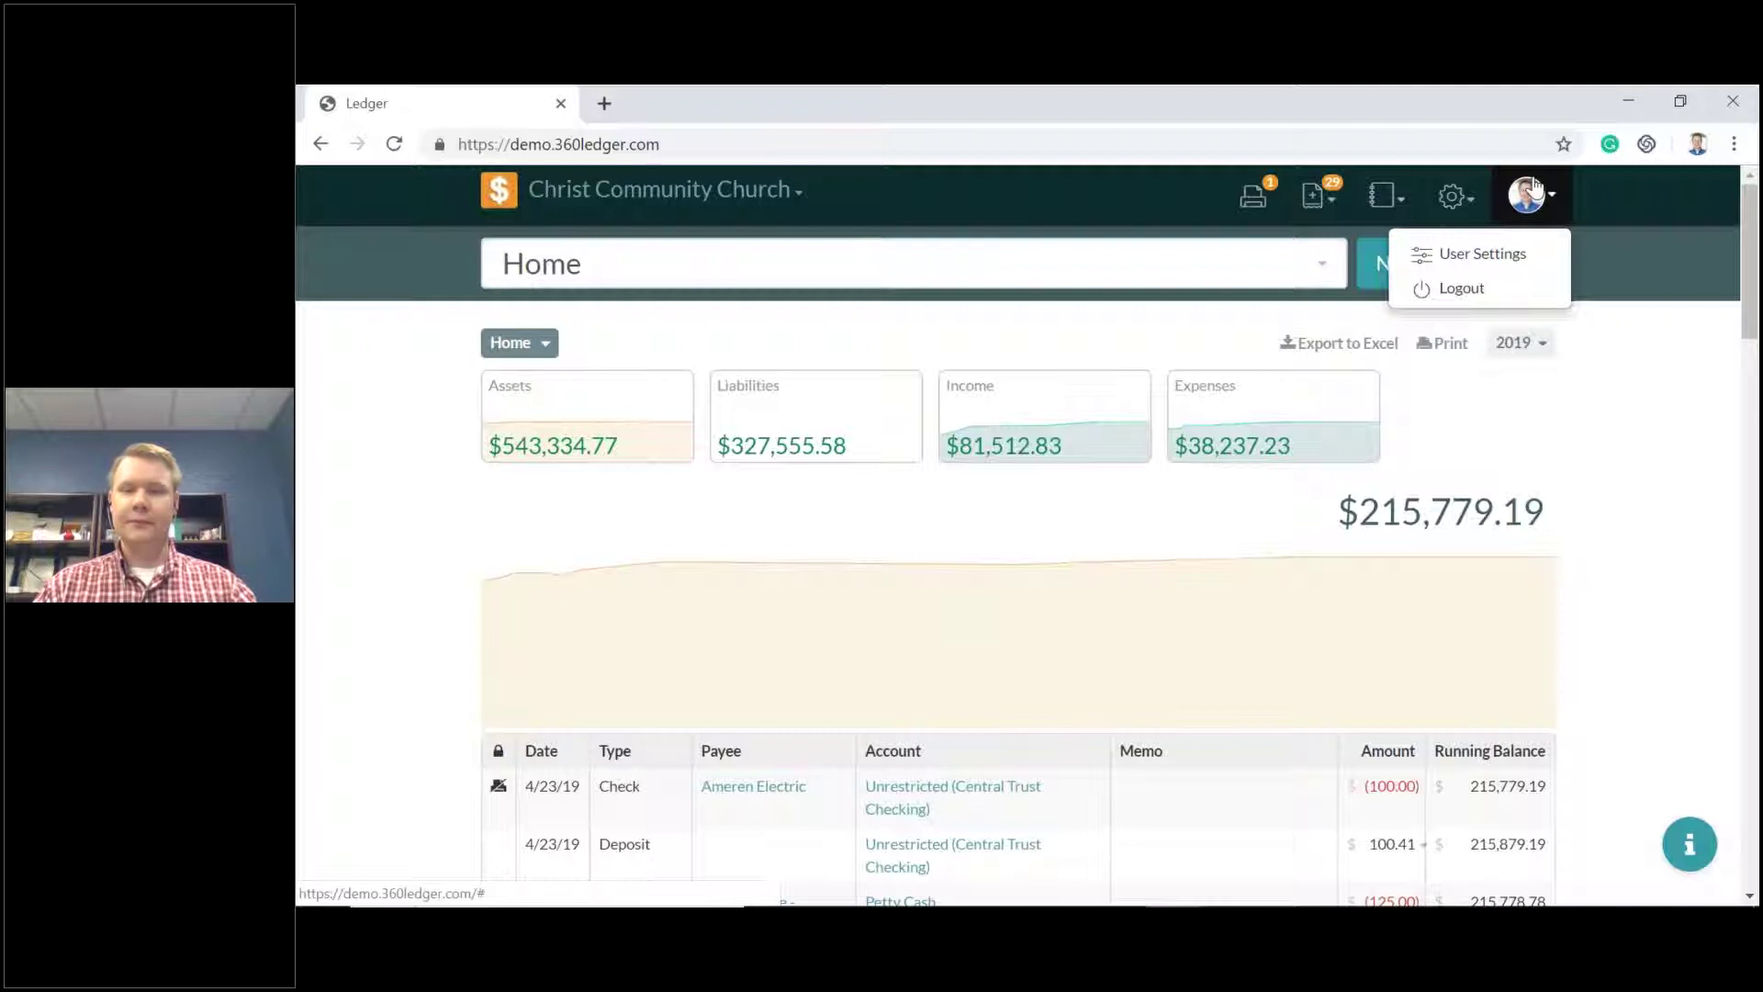
{"action": "left_click", "coordinate": [1497, 261]}
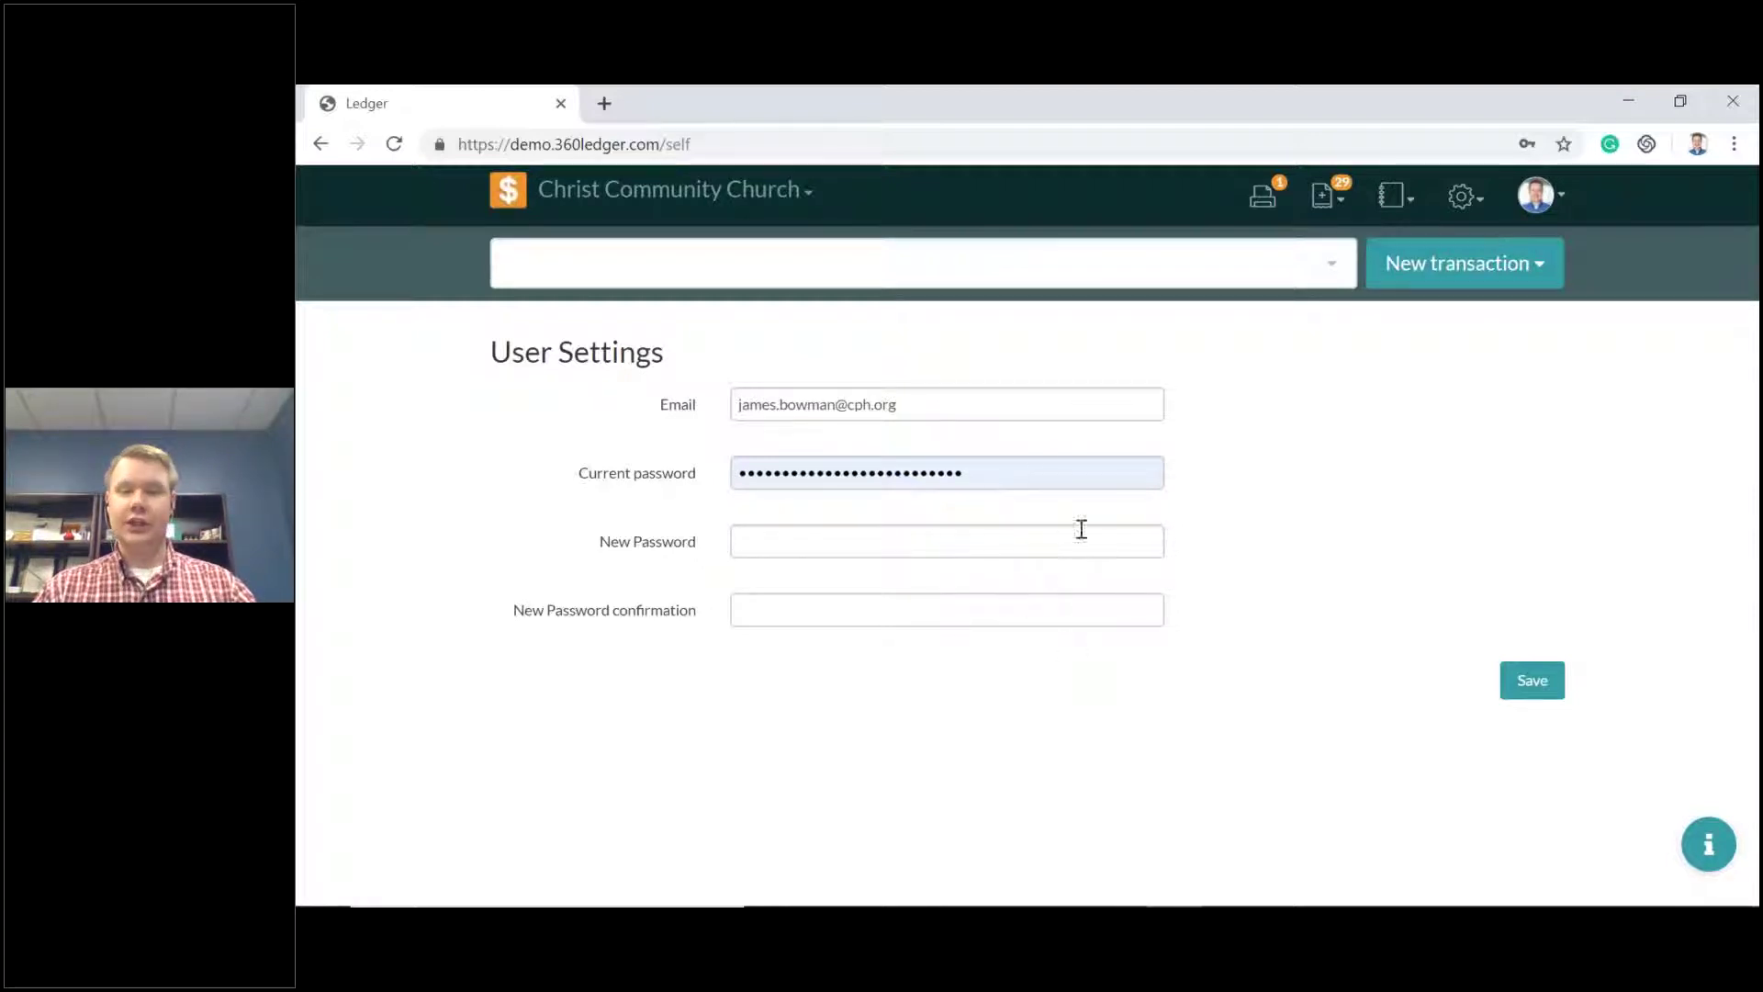
Log out from the avatar menu and sign back in with the saved credentials.
{"action": "left_click", "coordinate": [1535, 196]}
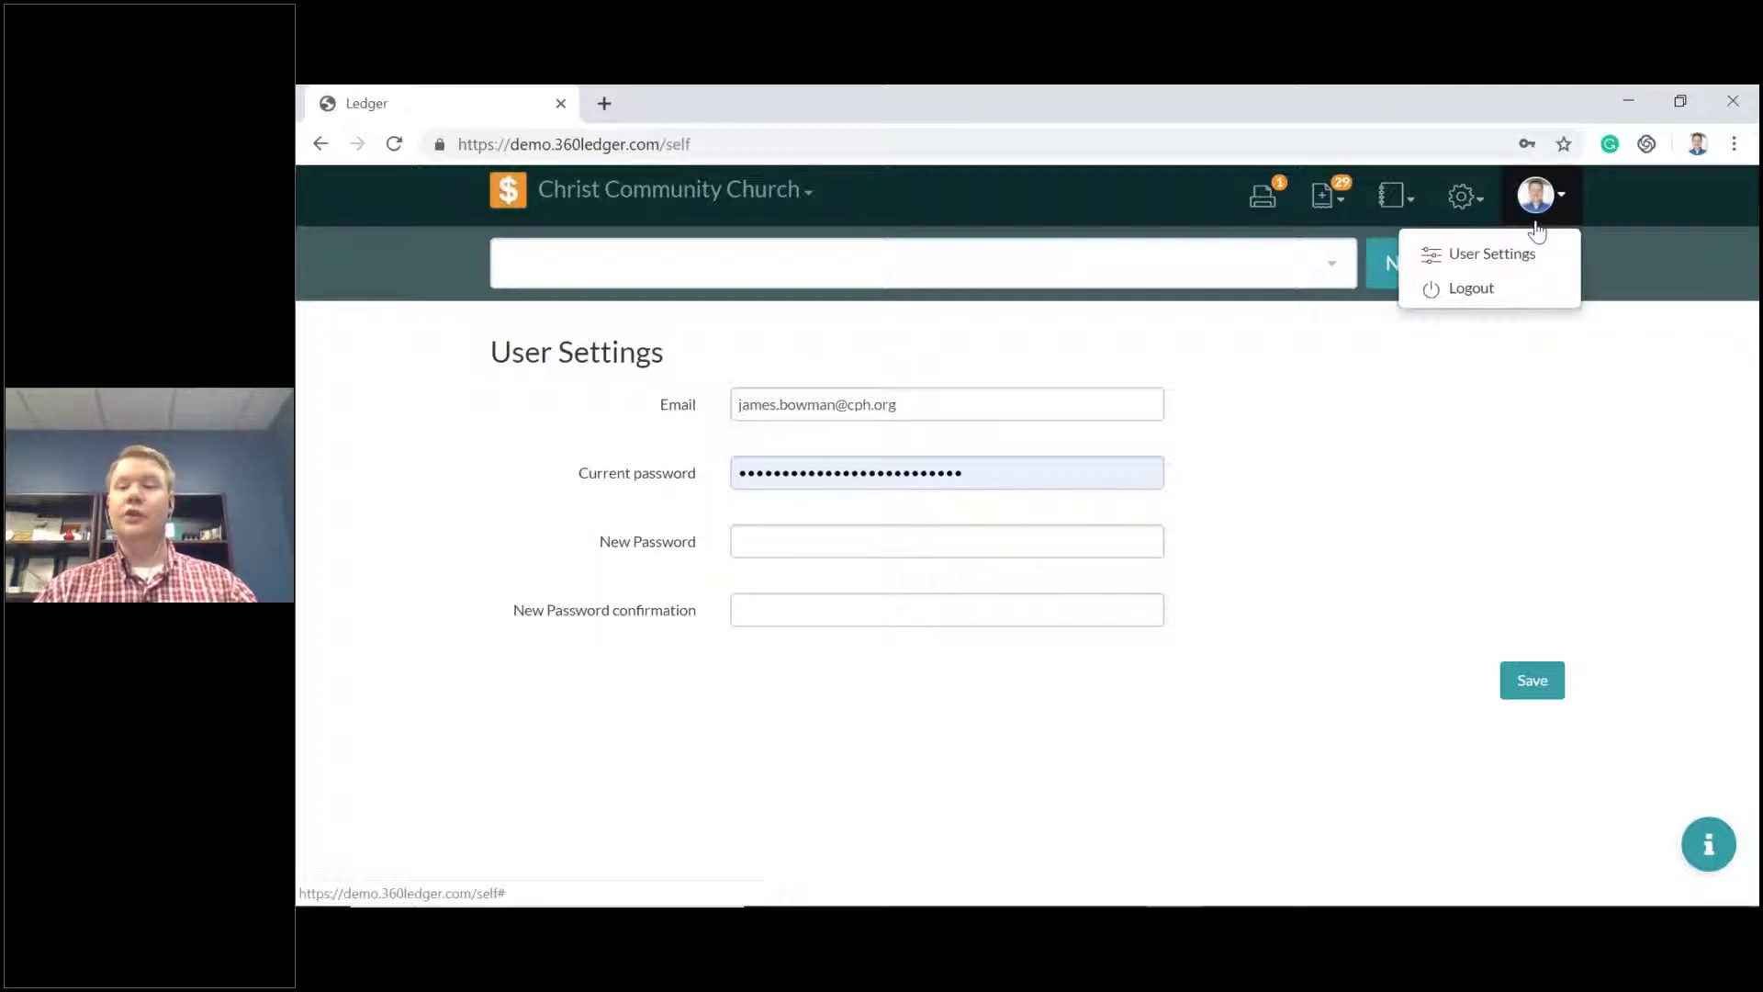
{"action": "left_click", "coordinate": [1529, 292]}
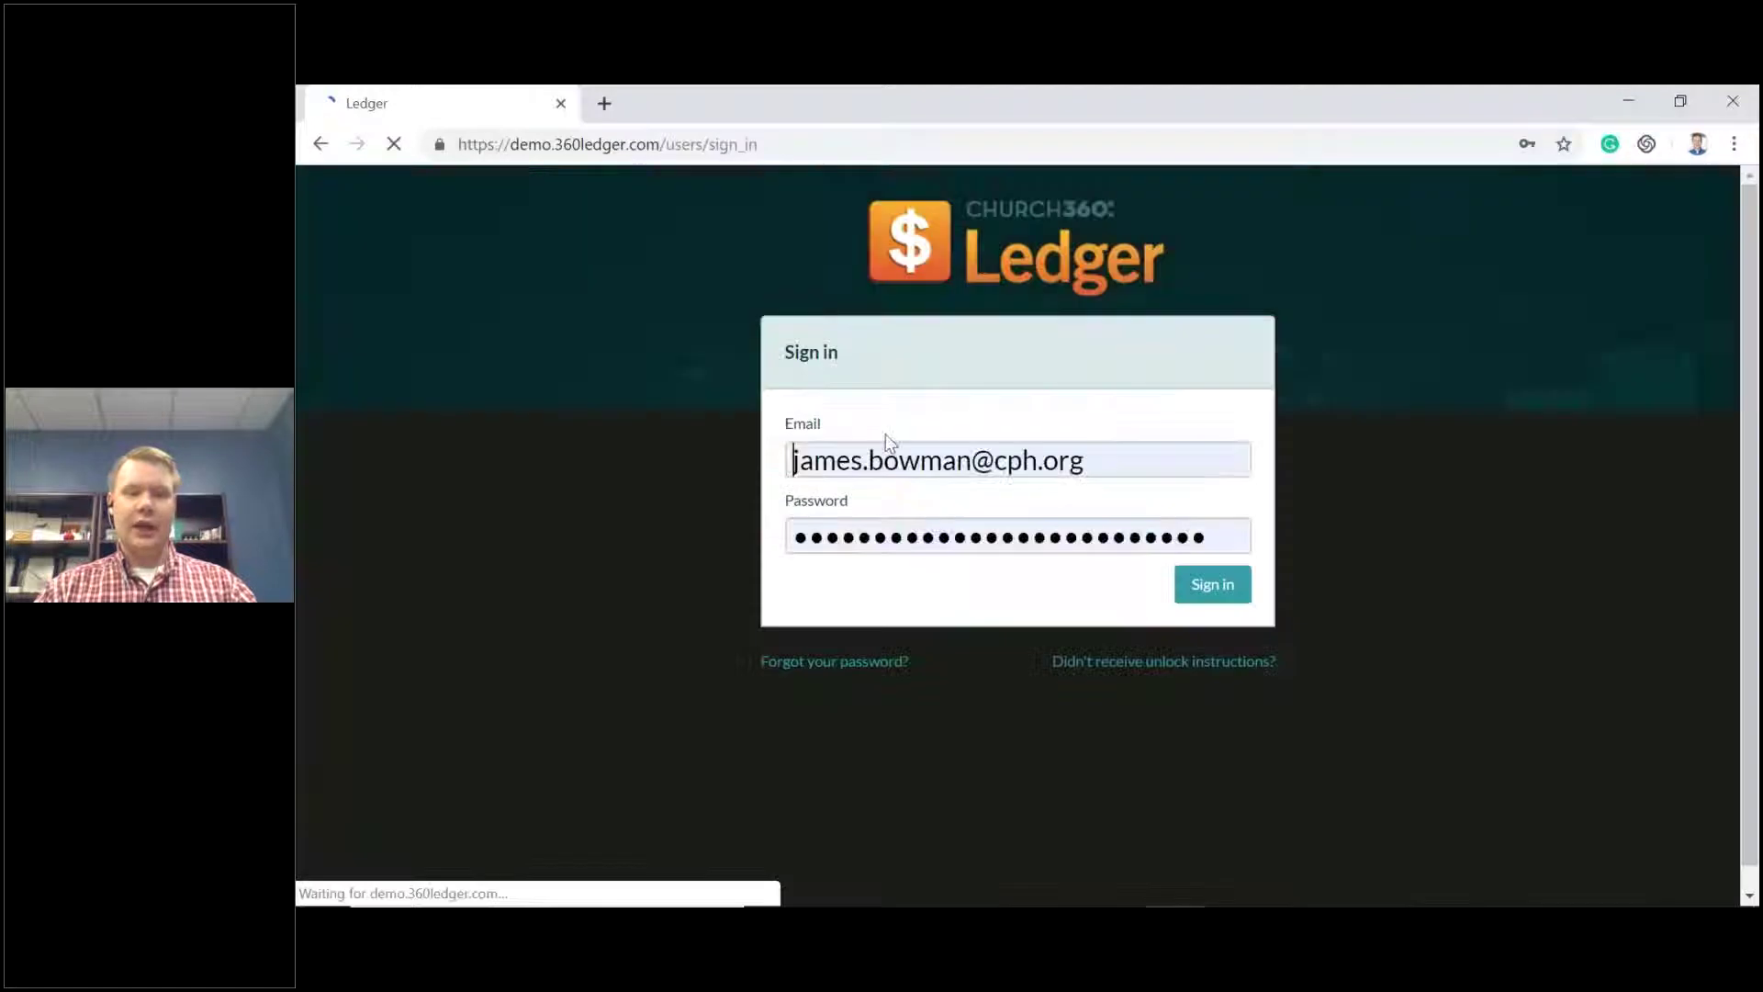
{"action": "left_click", "coordinate": [1179, 582]}
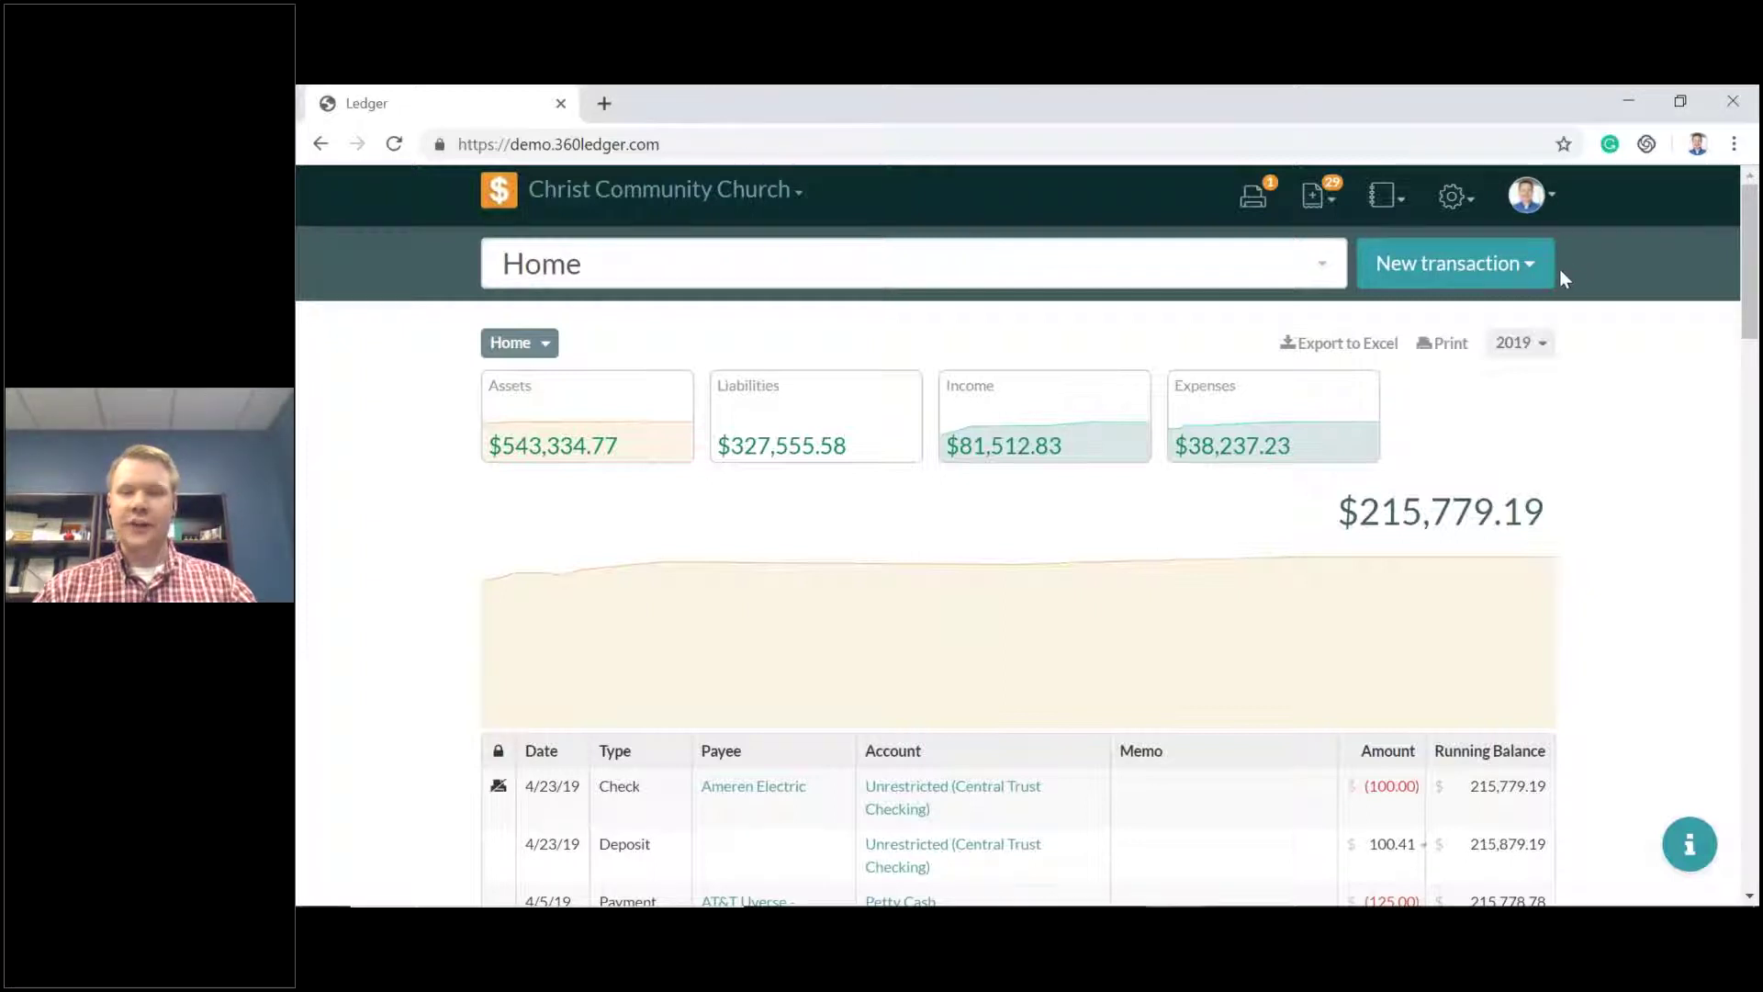
Look over the new-transaction types and reports list, then bring up the gear settings menu.
{"action": "left_click", "coordinate": [1501, 267]}
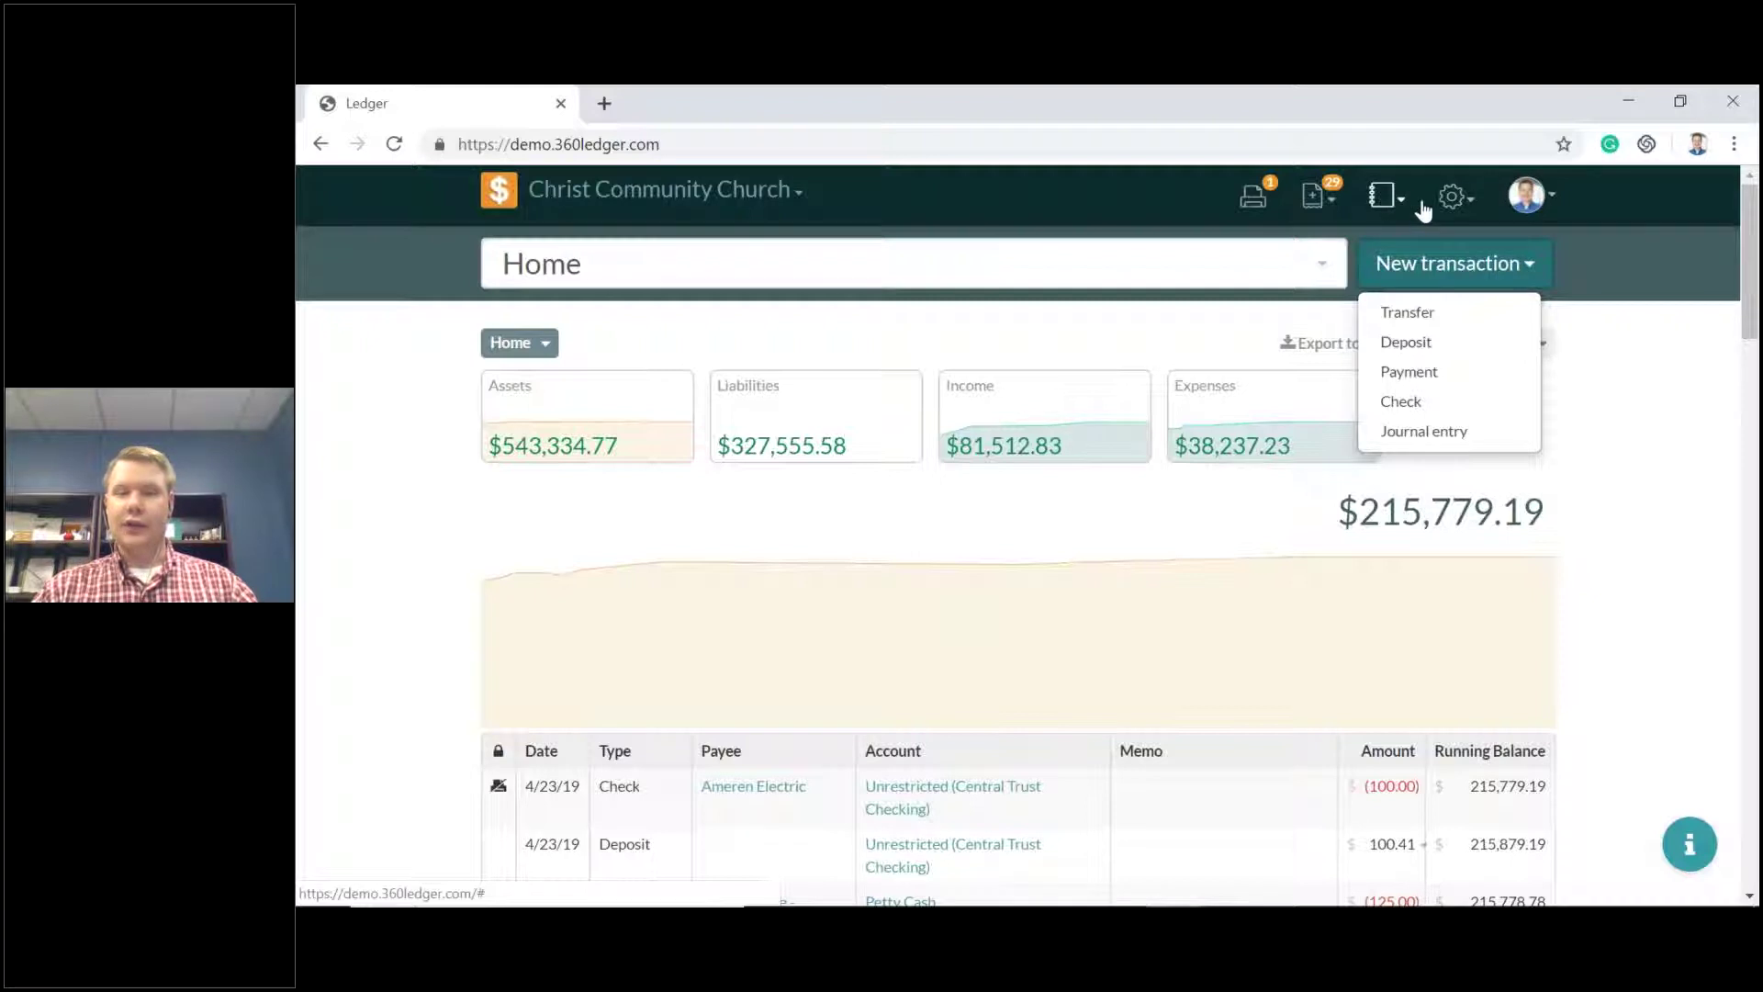
{"action": "left_click", "coordinate": [1384, 195]}
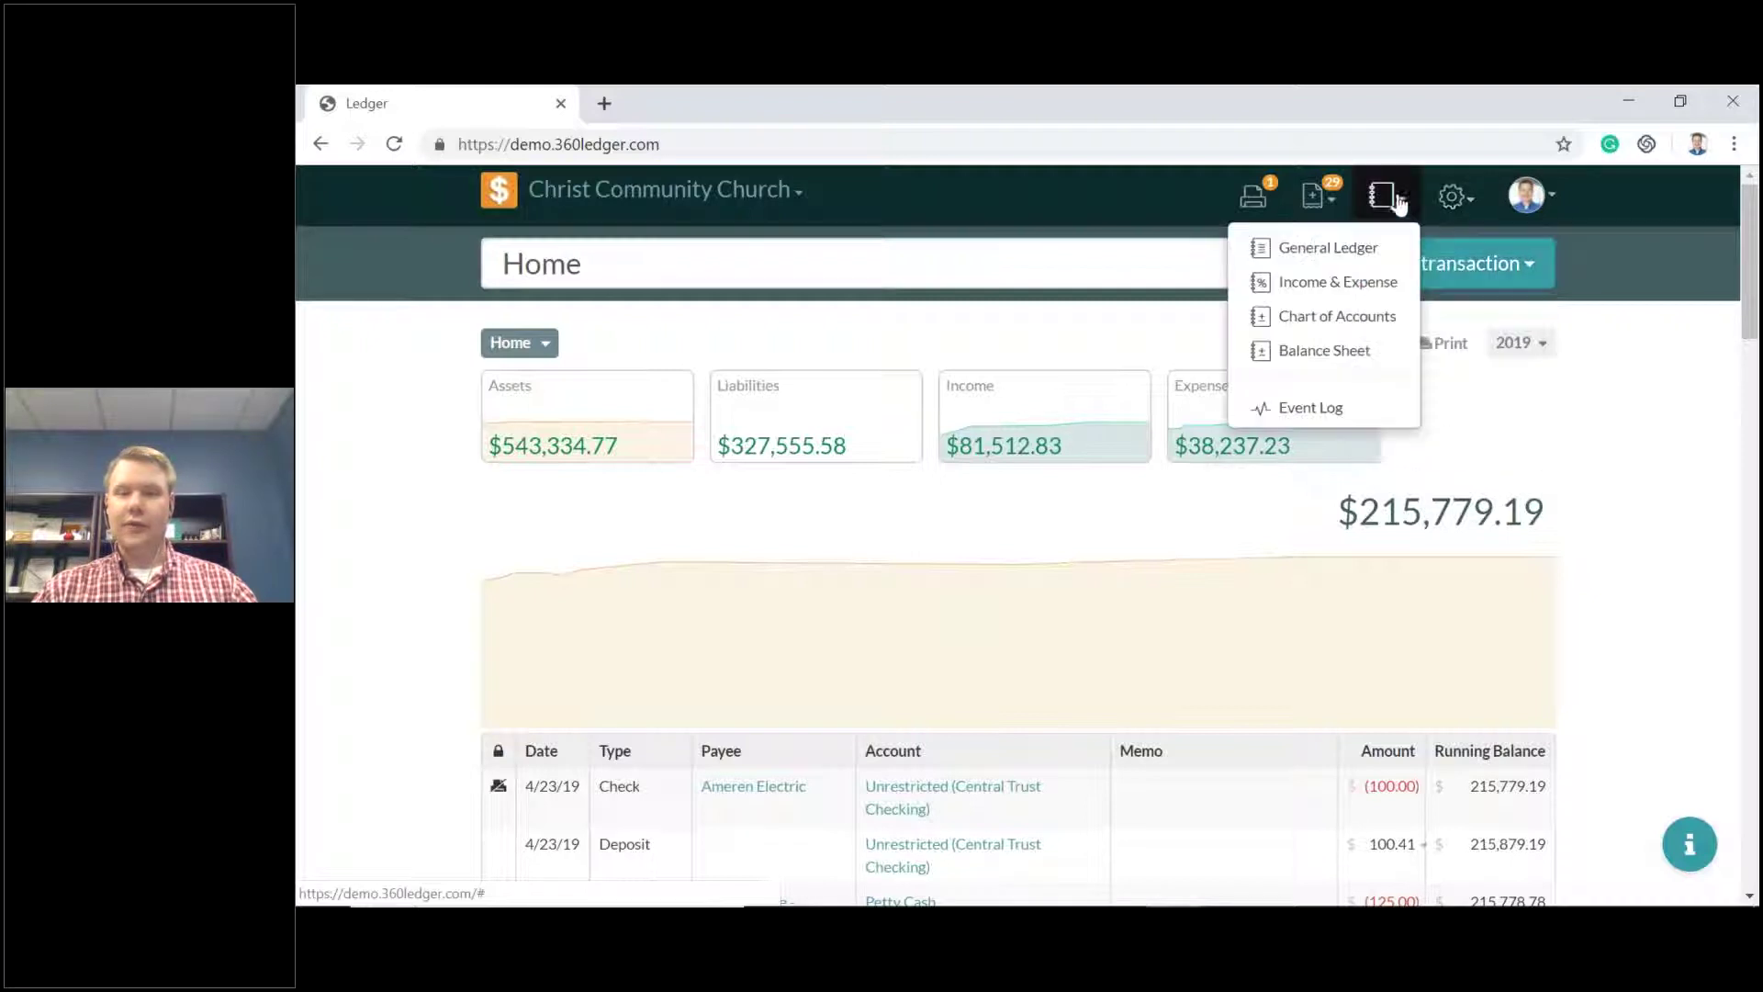
{"action": "left_click", "coordinate": [1454, 198]}
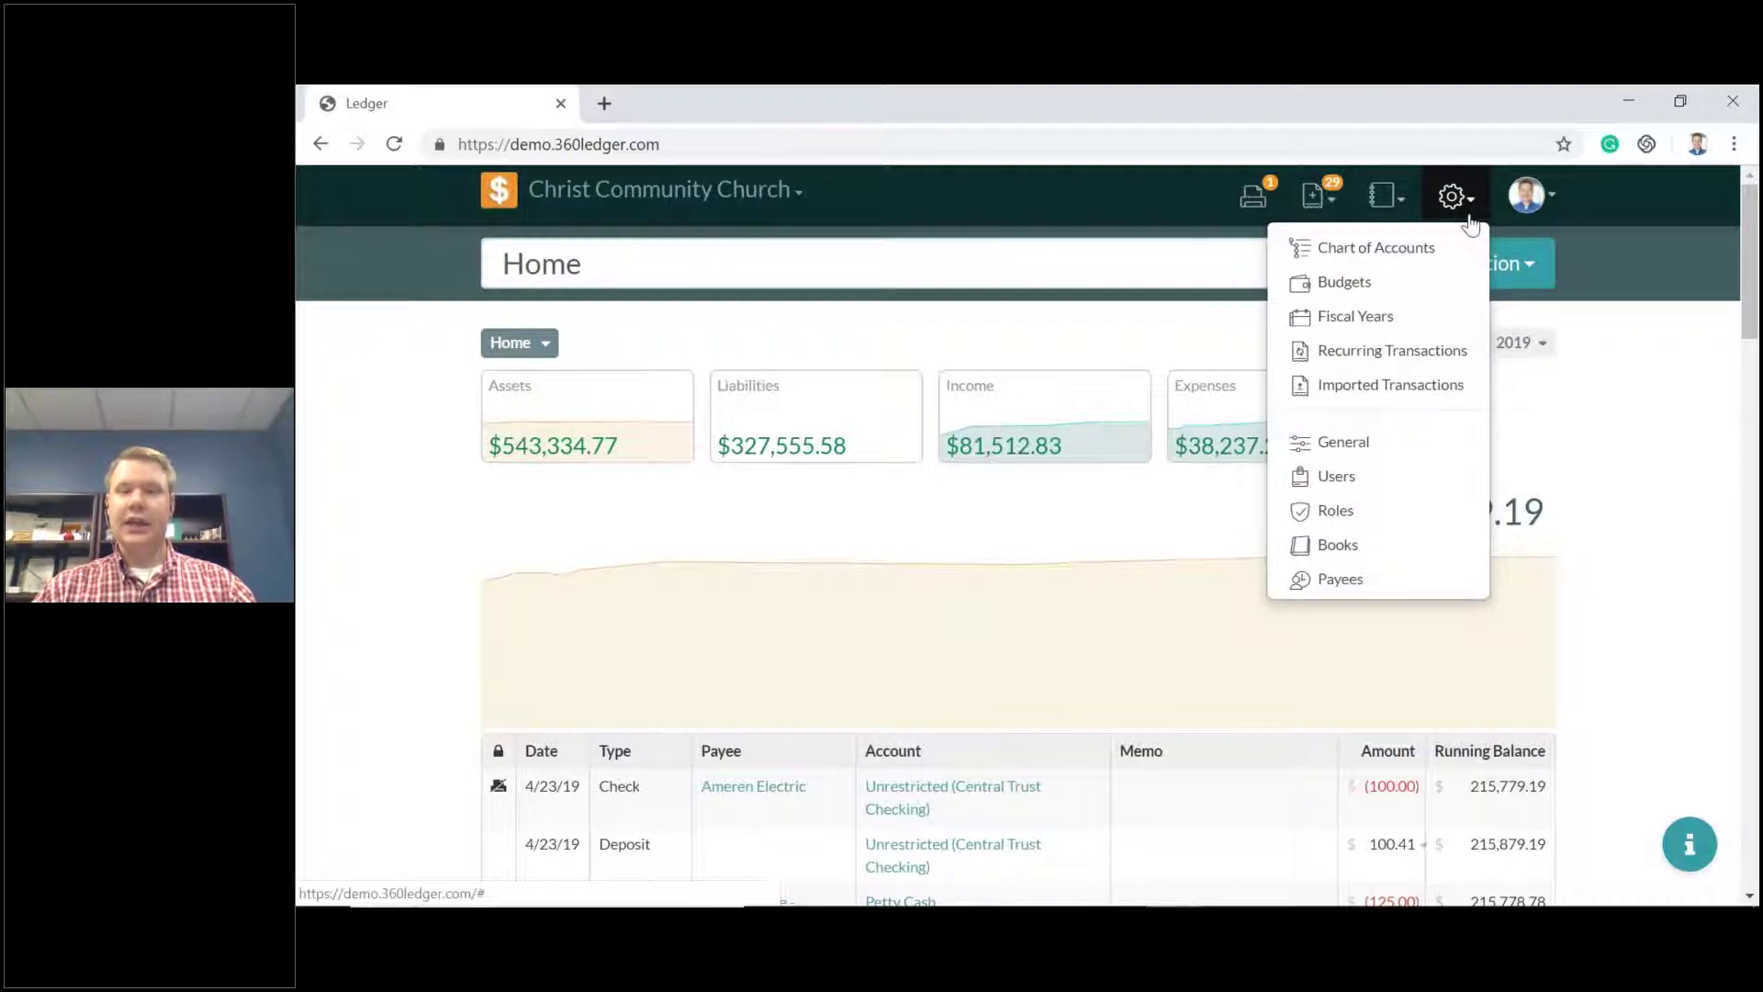
Review the Chart of Accounts Assets, including Farmers Bank ($163,150.00) and LCEF Fund Account ($100,000.00).
{"action": "left_click", "coordinate": [1426, 259]}
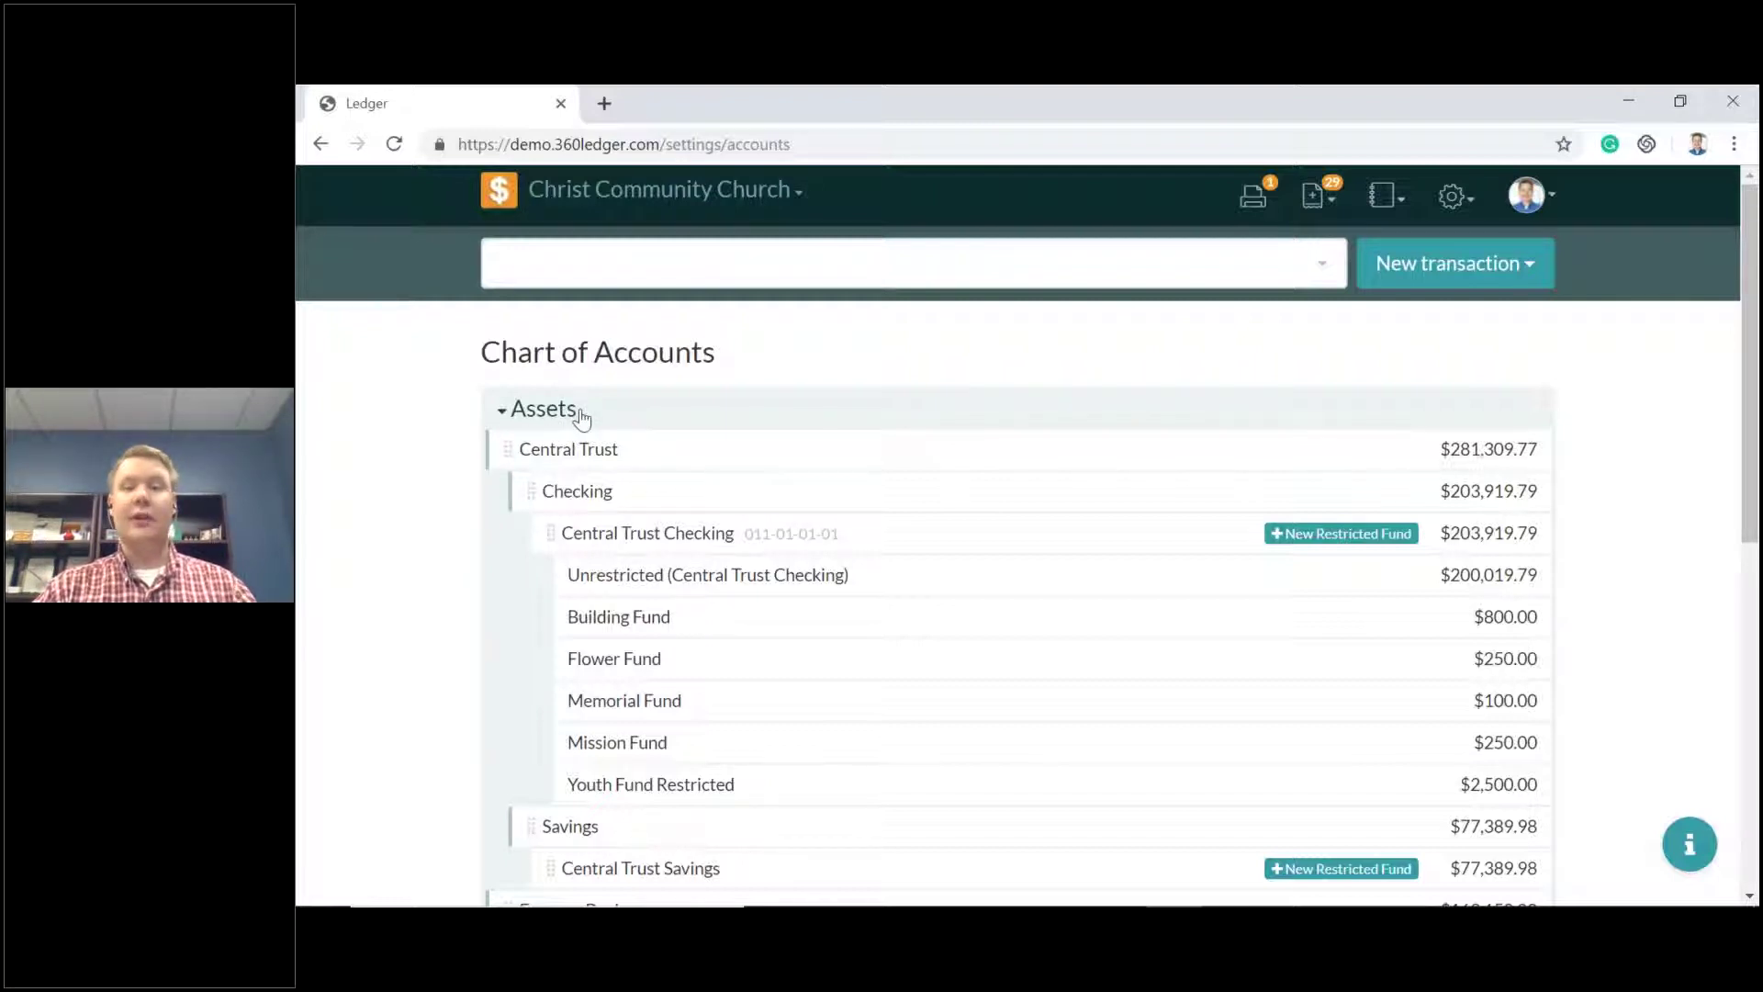
{"action": "scroll", "coordinate": [582, 411], "scroll_direction": "down", "scroll_amount": 8}
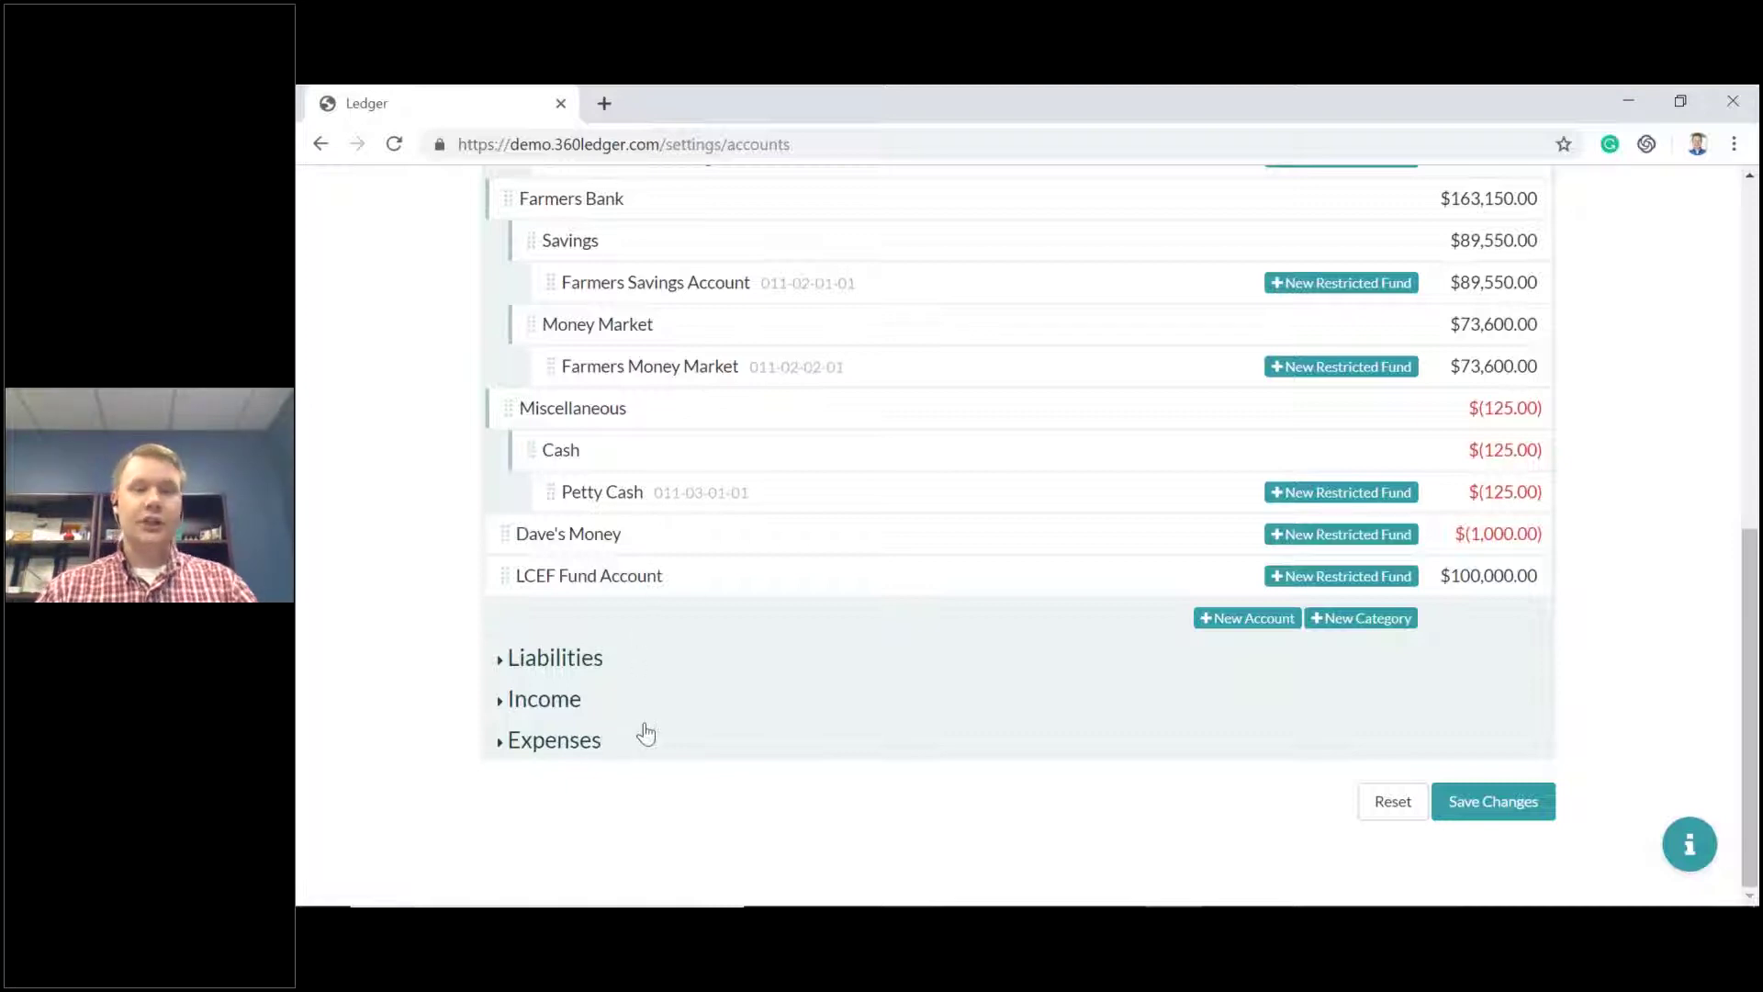
{"action": "scroll", "coordinate": [638, 725], "scroll_direction": "up", "scroll_amount": 2}
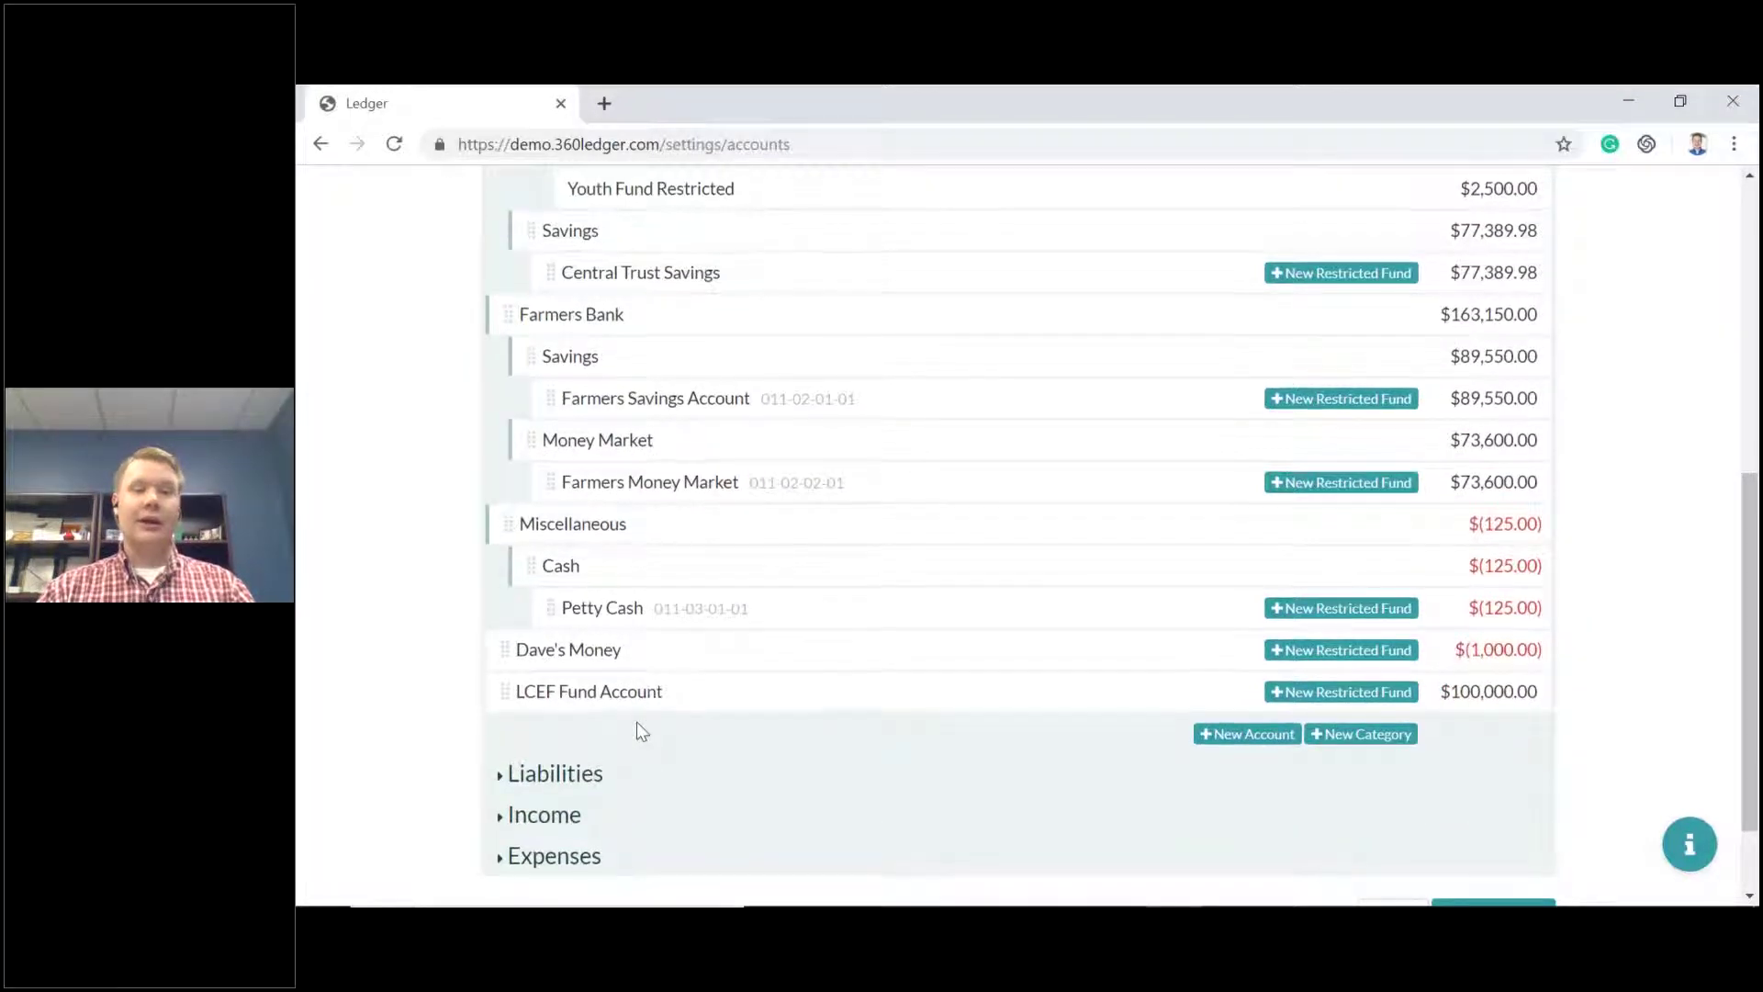
{"action": "scroll", "coordinate": [637, 721], "scroll_direction": "up", "scroll_amount": 6}
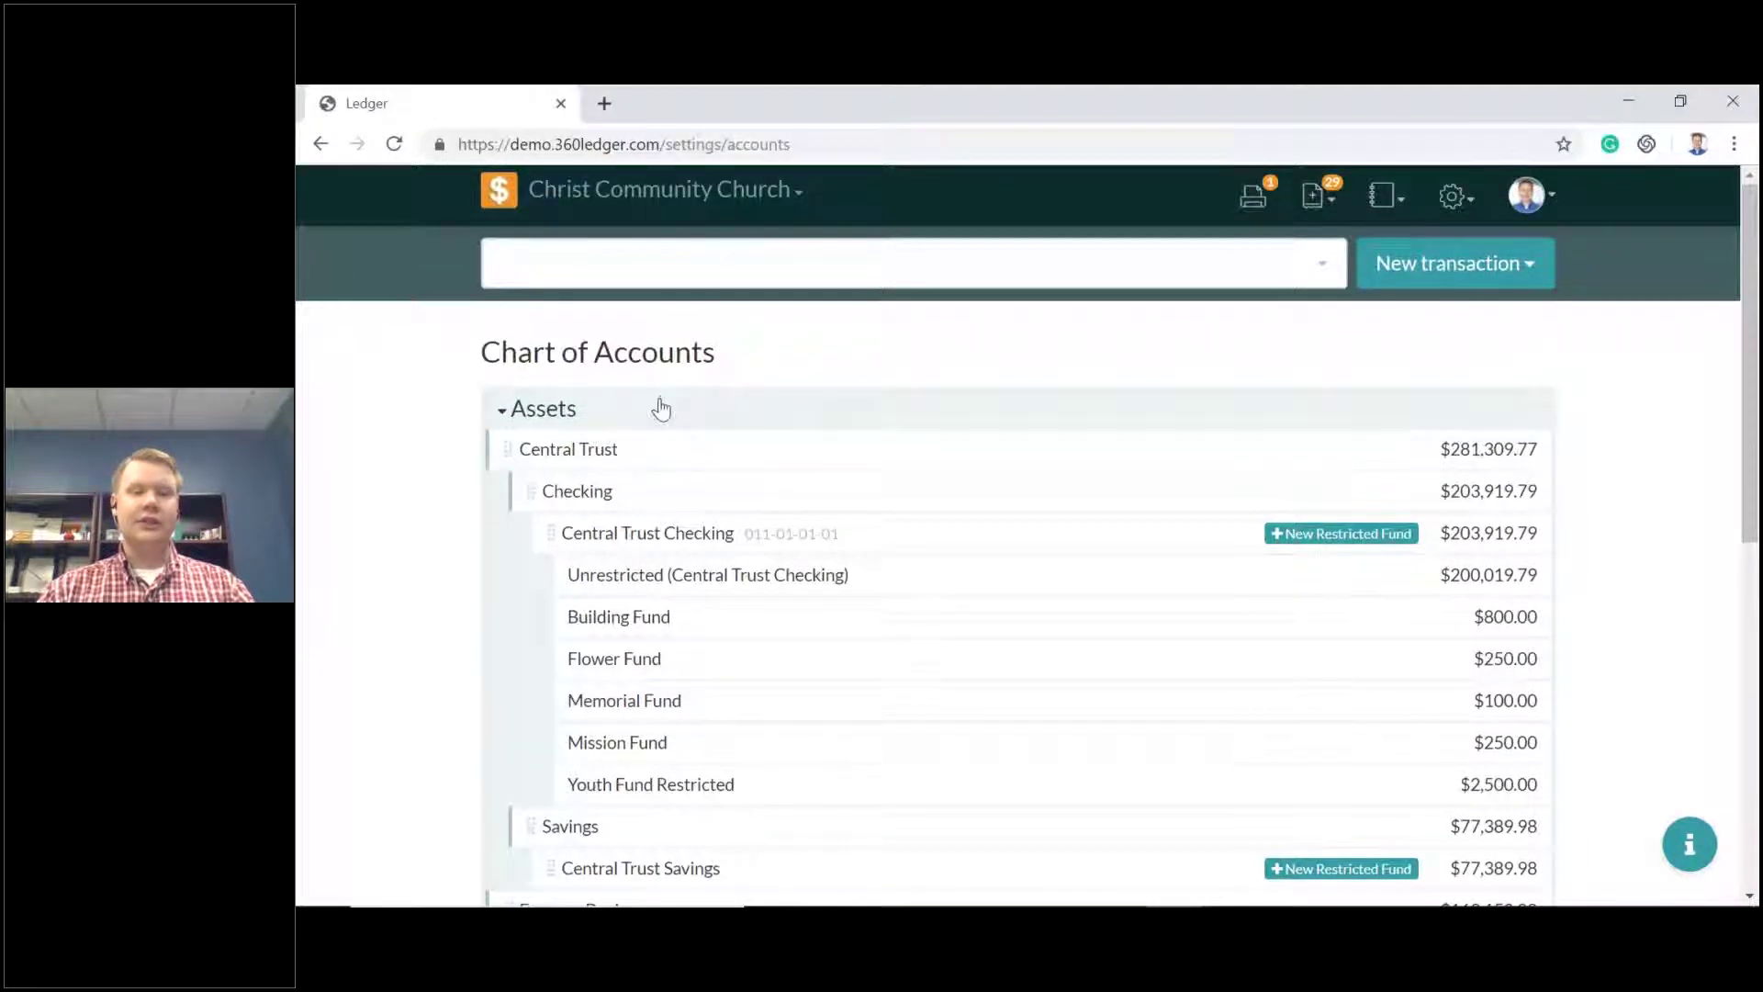
{"action": "scroll", "coordinate": [653, 405], "scroll_direction": "down", "scroll_amount": 1}
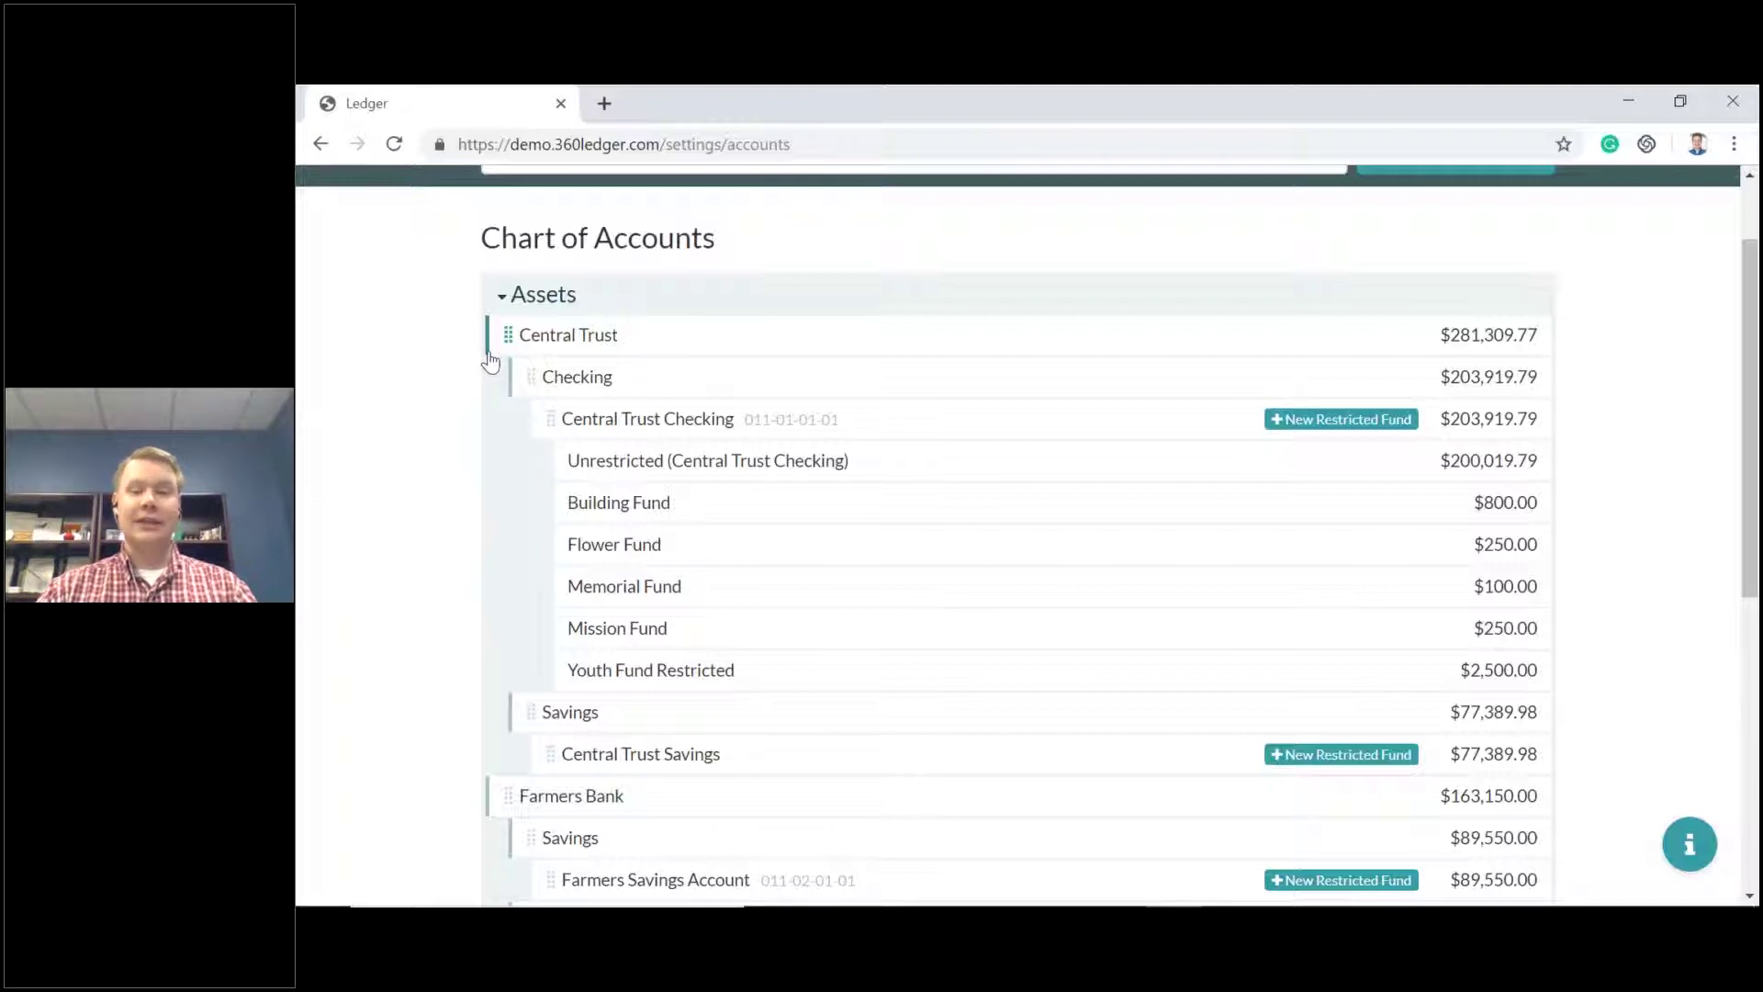
{"action": "scroll", "coordinate": [524, 383], "scroll_direction": "down", "scroll_amount": 7}
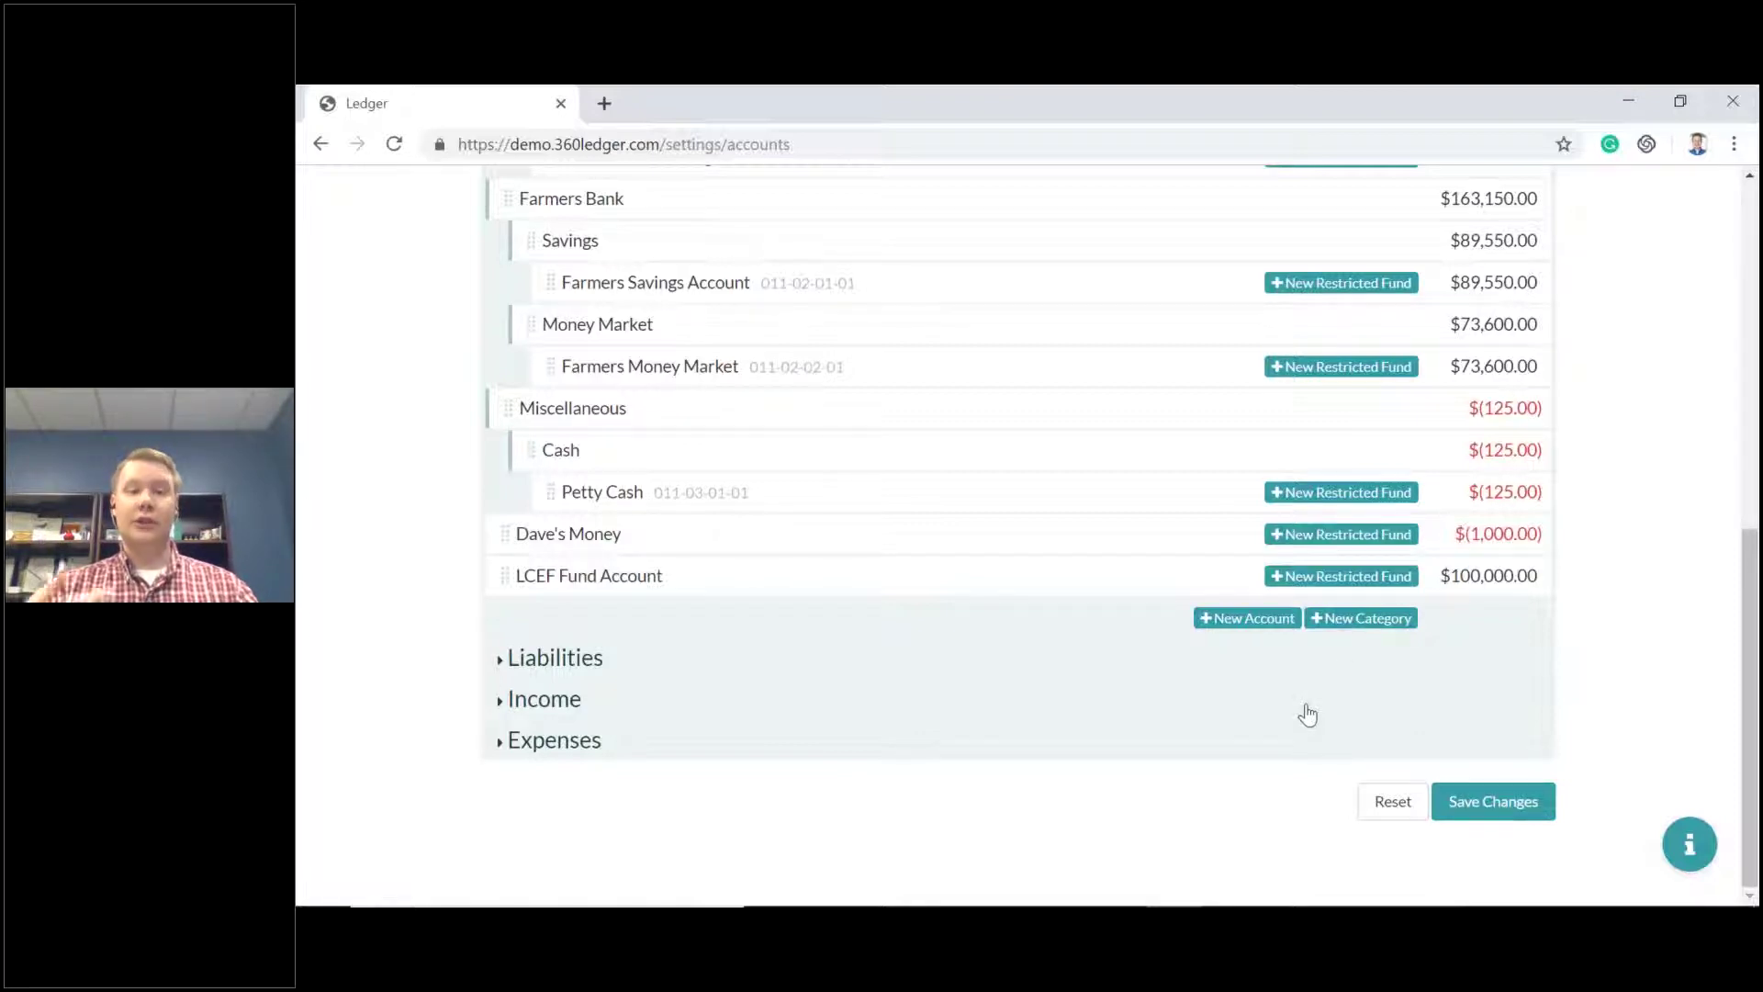
{"action": "scroll", "coordinate": [1219, 720], "scroll_direction": "up", "scroll_amount": 8}
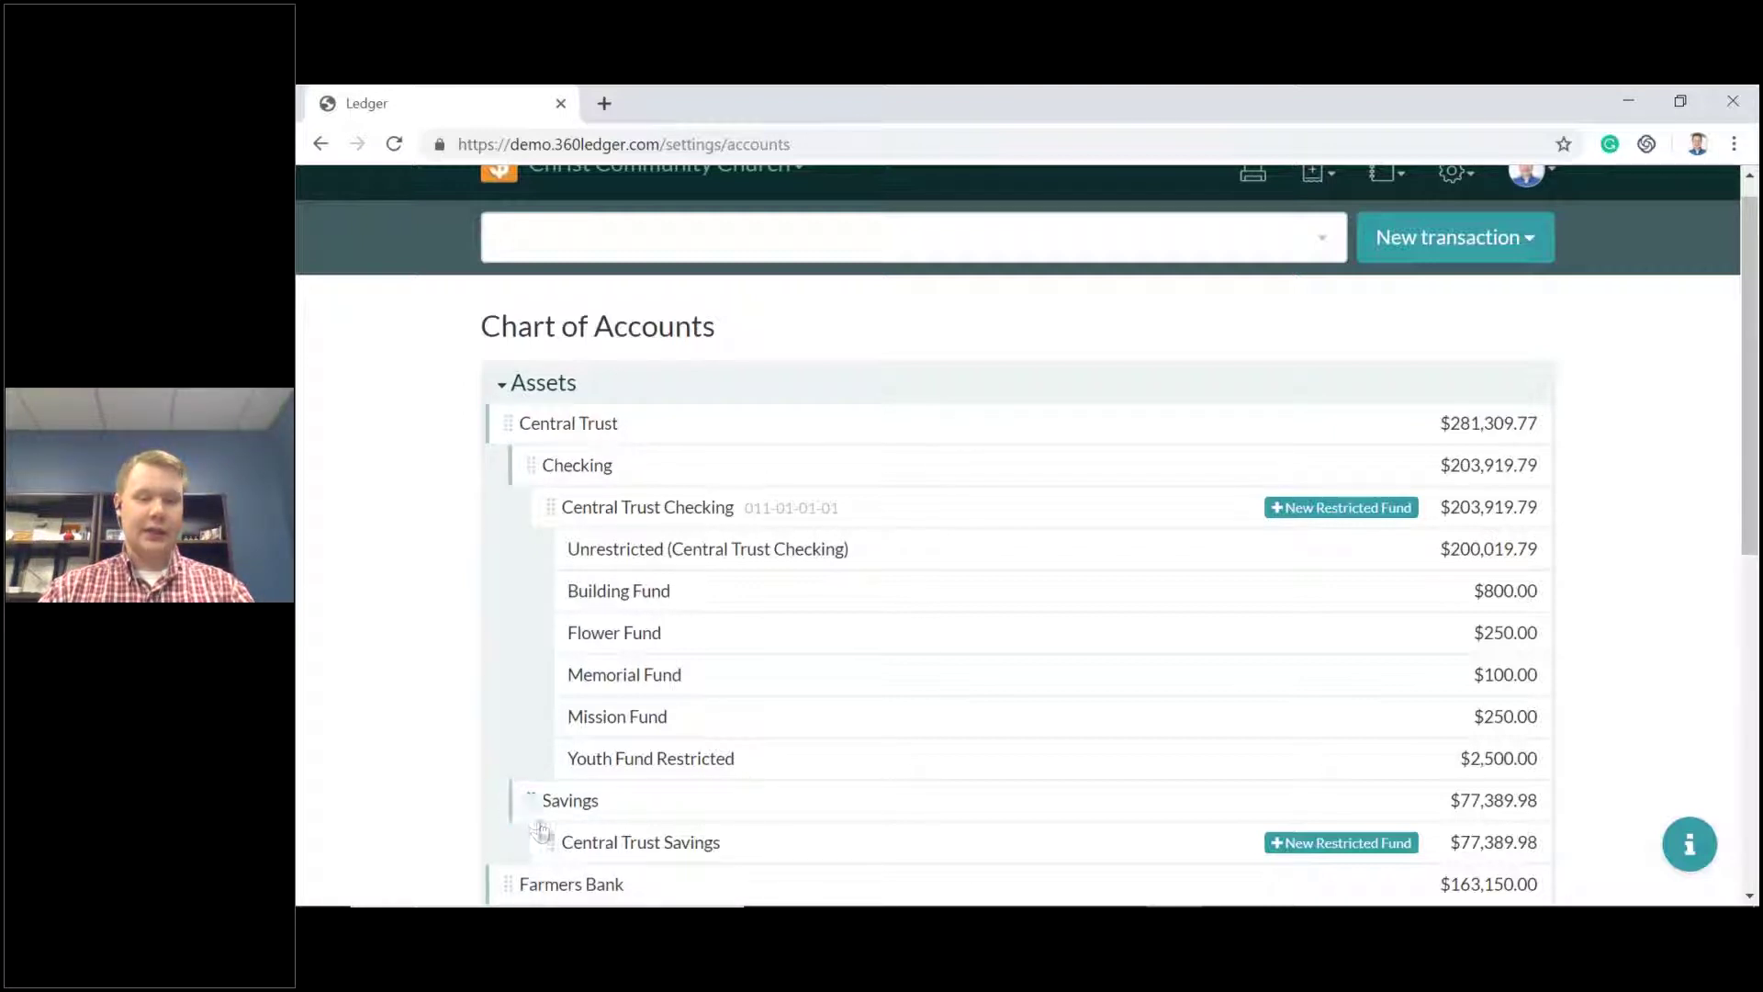
Try nesting Savings and Central Trust Savings under Checking, then return both to their original places.
{"action": "left_click_drag", "start_coordinate": [537, 816], "coordinate": [598, 527]}
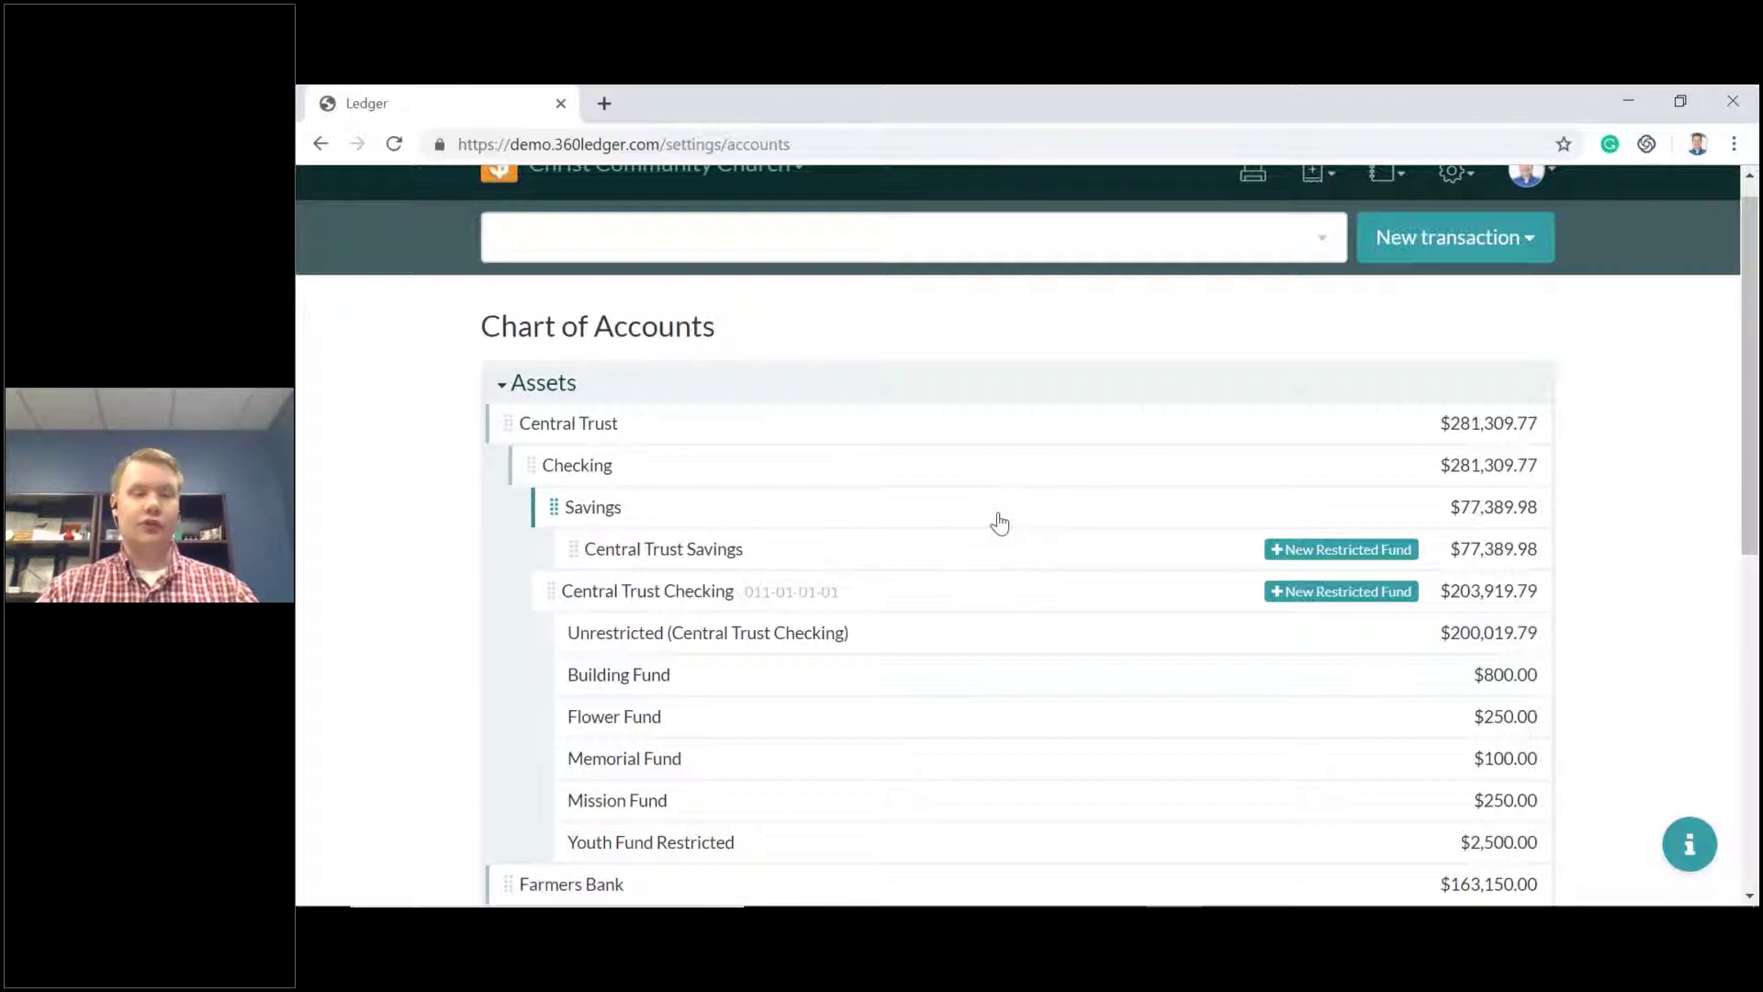
{"action": "scroll", "coordinate": [806, 515], "scroll_direction": "down", "scroll_amount": 1}
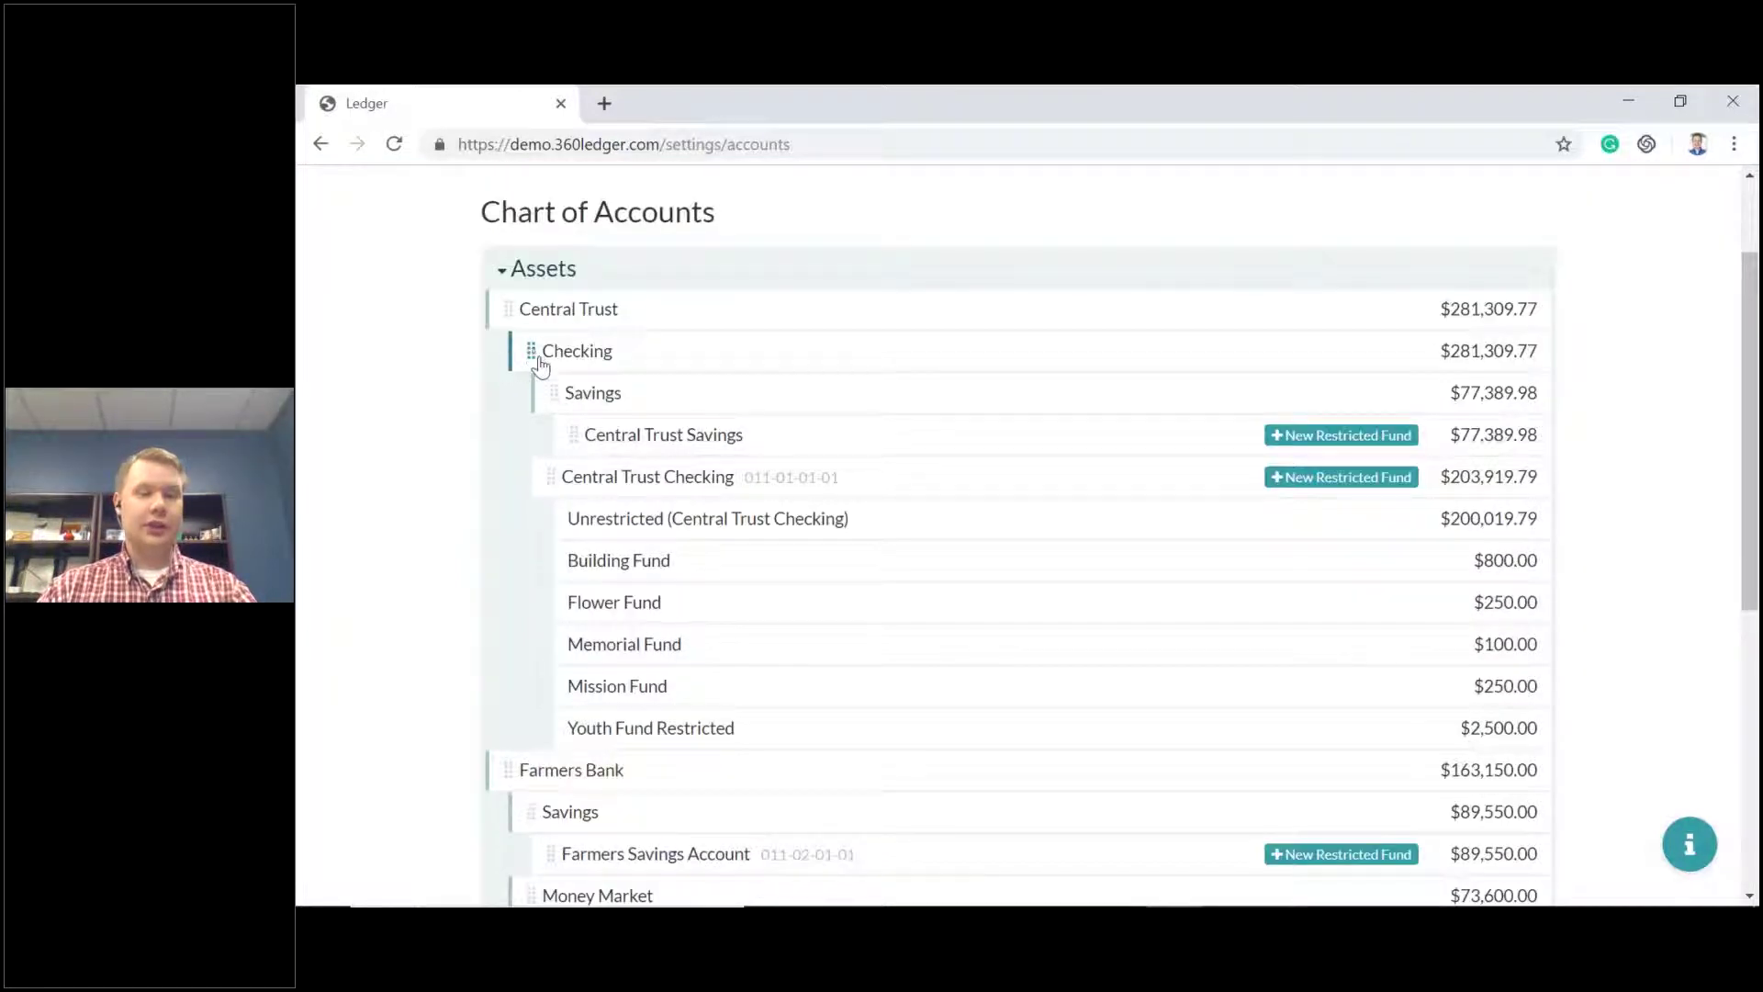
{"action": "mouse_move", "coordinate": [558, 401]}
{"action": "left_mouse_down"}
{"action": "mouse_move", "coordinate": [581, 436]}
{"action": "mouse_move", "coordinate": [570, 771]}
{"action": "mouse_move", "coordinate": [535, 692]}
{"action": "mouse_move", "coordinate": [595, 700]}
{"action": "left_mouse_up"}
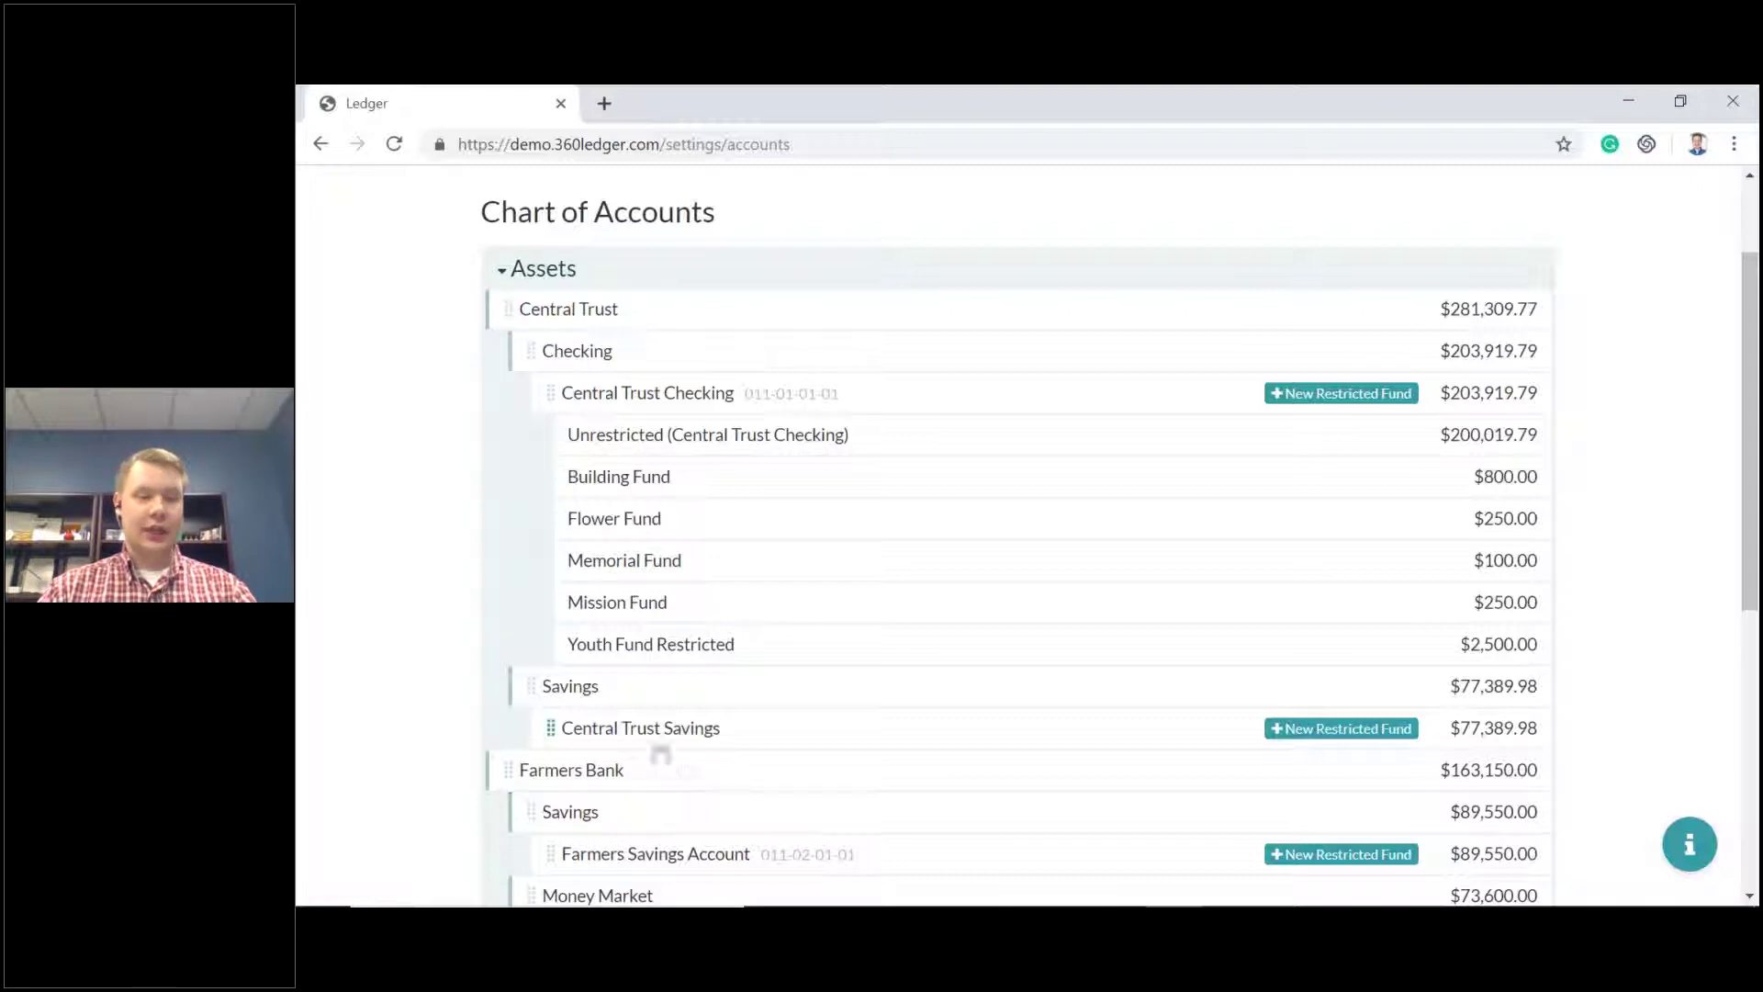
{"action": "mouse_move", "coordinate": [554, 732]}
{"action": "left_mouse_down"}
{"action": "mouse_move", "coordinate": [579, 669]}
{"action": "mouse_move", "coordinate": [735, 702]}
{"action": "mouse_move", "coordinate": [551, 692]}
{"action": "mouse_move", "coordinate": [624, 696]}
{"action": "left_mouse_up"}
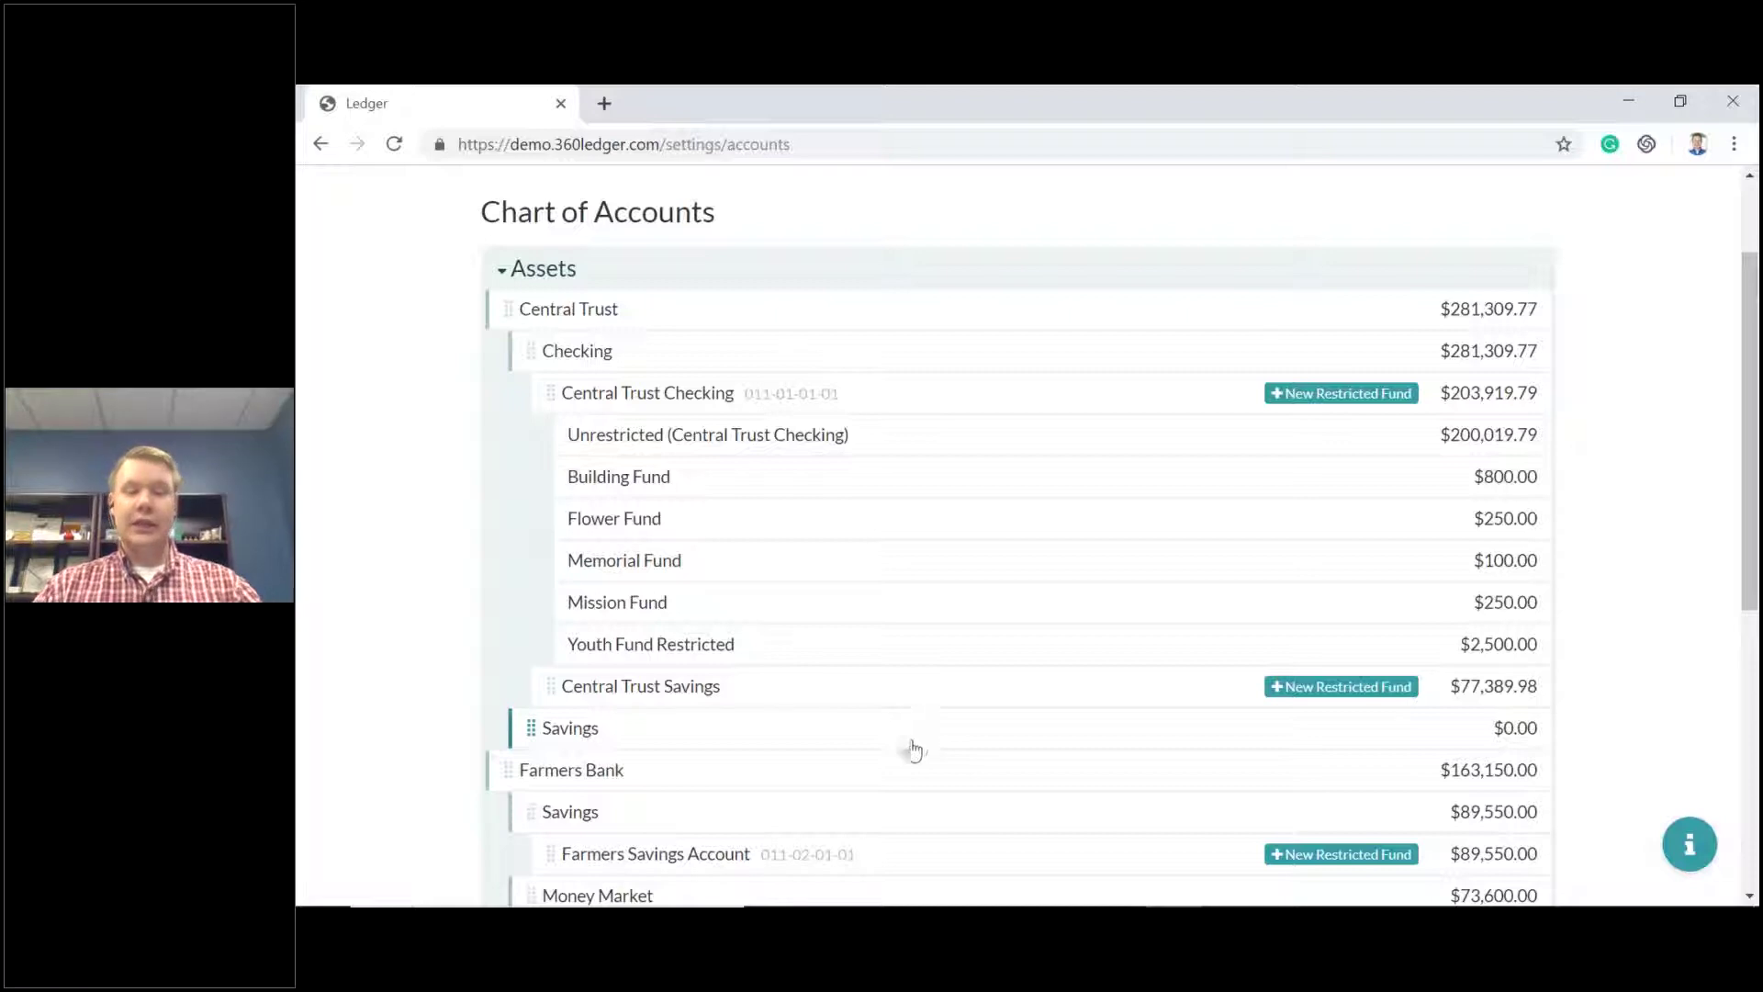
{"action": "left_click_drag", "start_coordinate": [543, 708], "coordinate": [663, 745]}
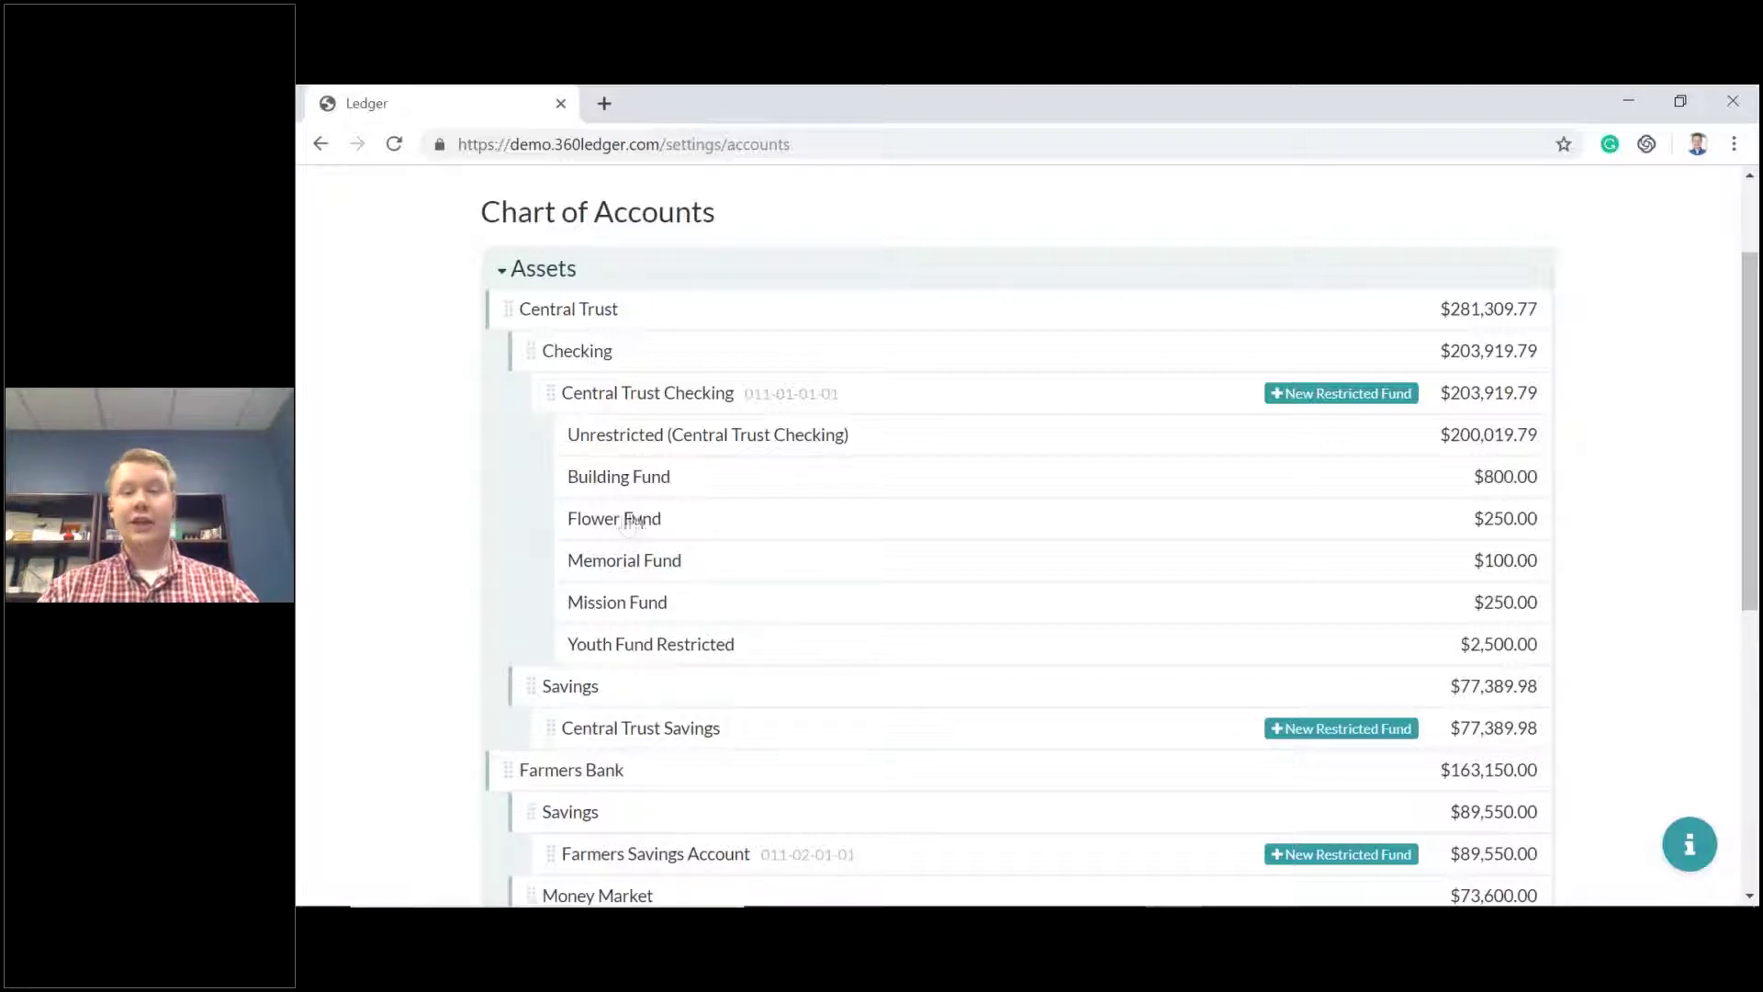
Expand Liabilities to show Payroll Tax Deductions, Payroll Deductions and Mortgage ($323,800.00).
{"action": "scroll", "coordinate": [762, 569], "scroll_direction": "down", "scroll_amount": 6}
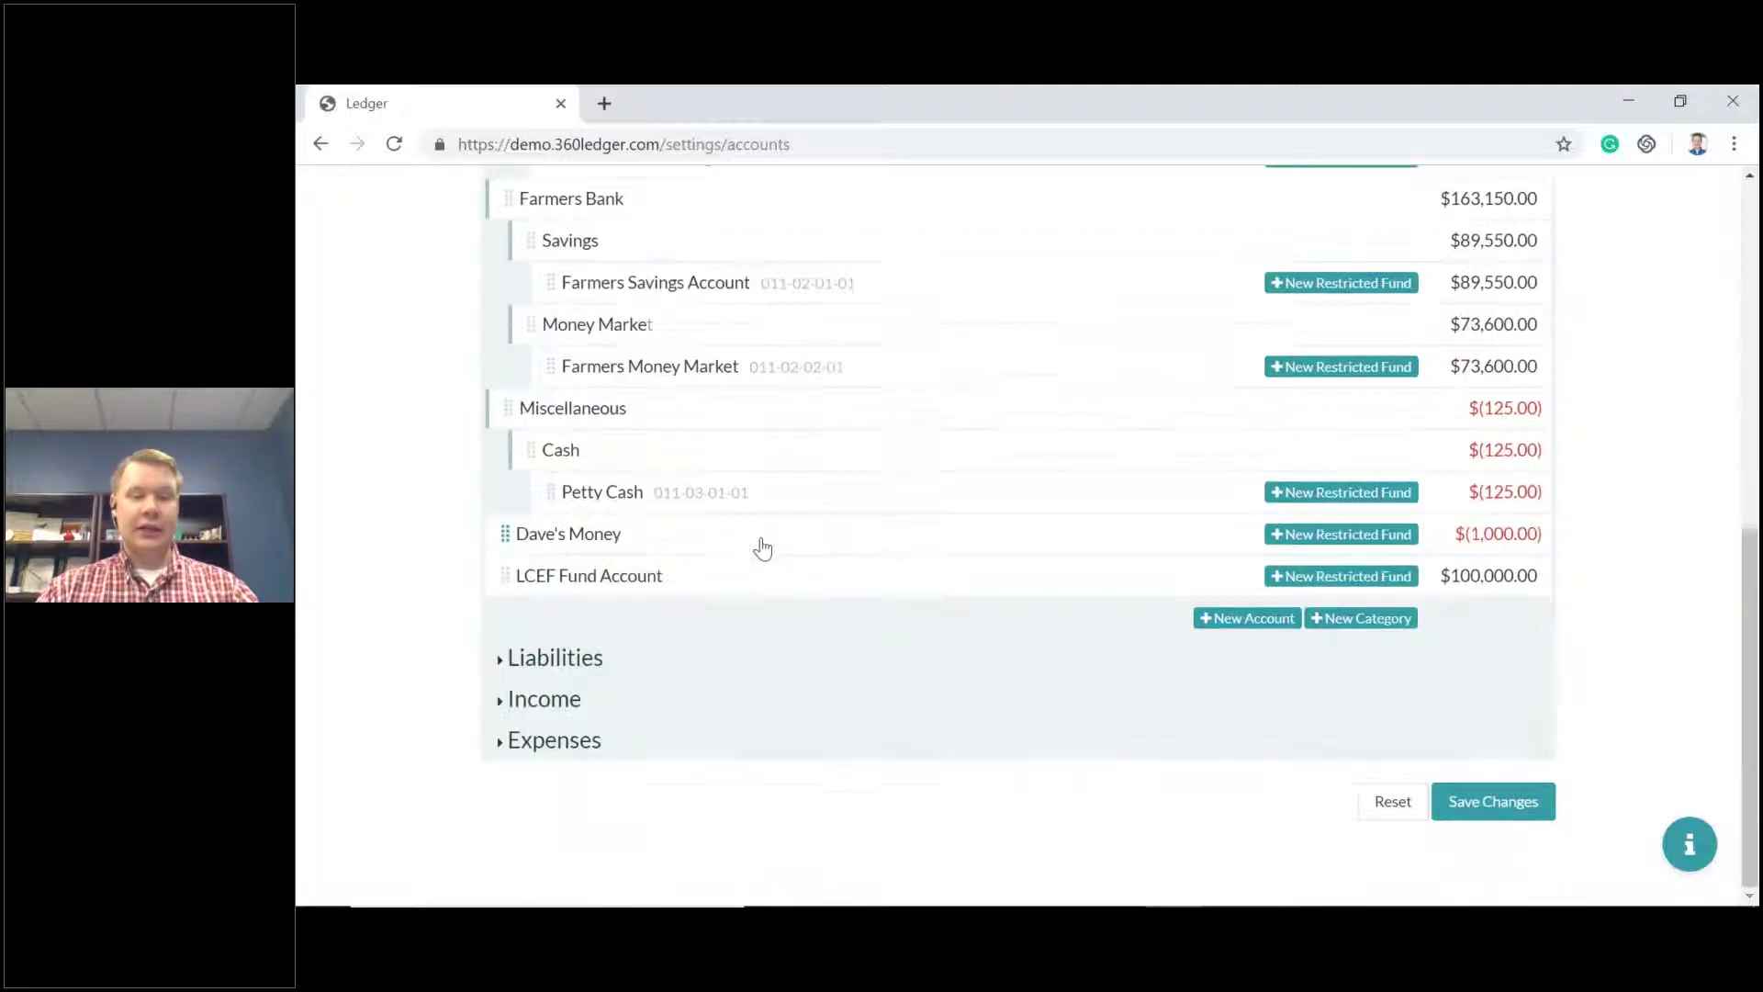
{"action": "left_click", "coordinate": [500, 663]}
{"action": "scroll", "coordinate": [811, 524], "scroll_direction": "down", "scroll_amount": 5}
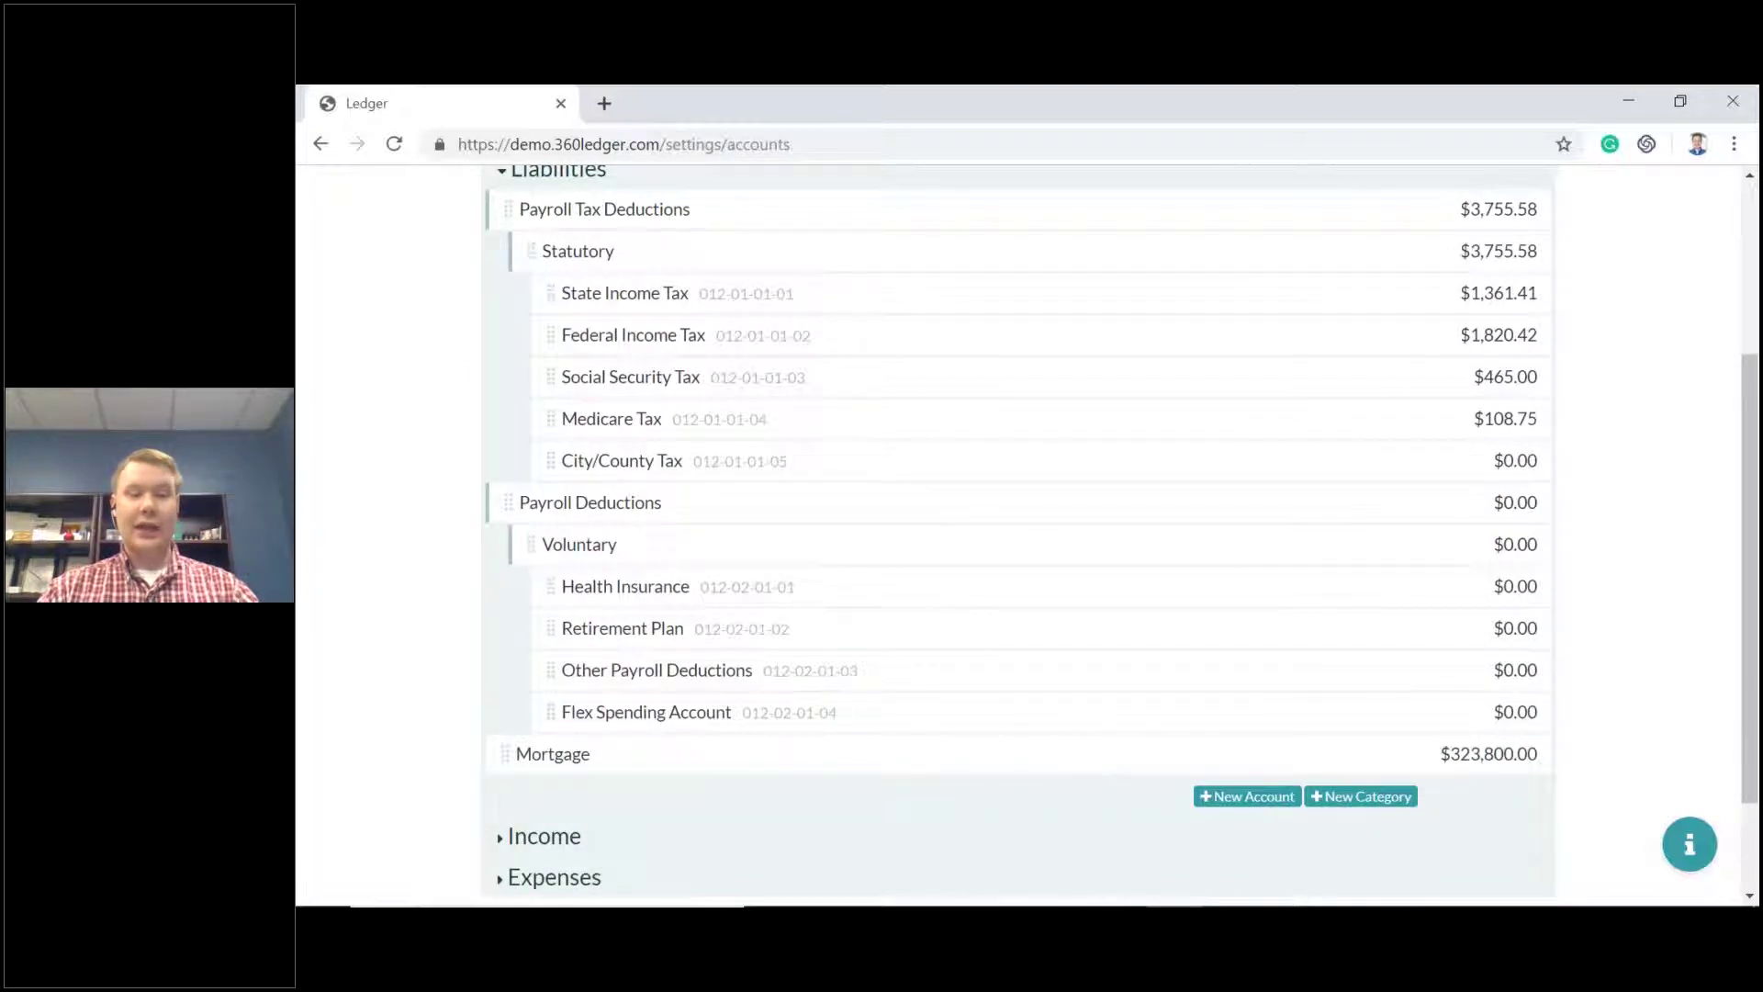
Create a $0.00 Liabilities category named Card(s), chosen from the name suggestions, below Mortgage.
{"action": "left_click", "coordinate": [1375, 804]}
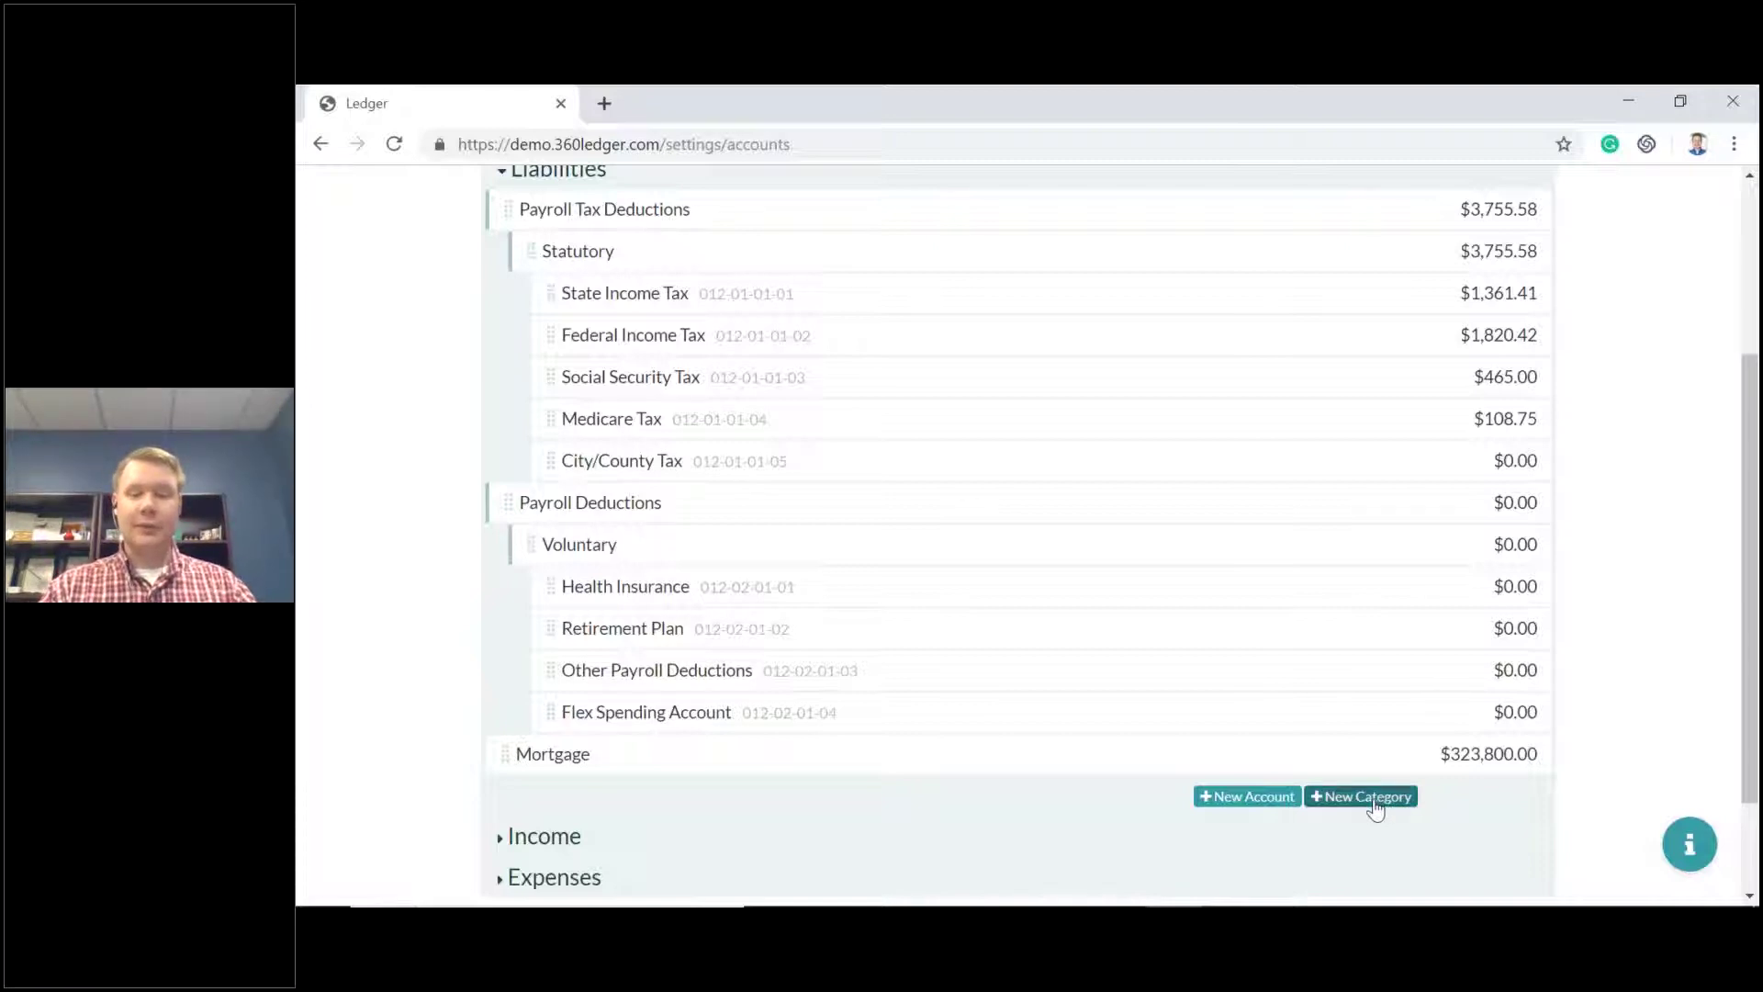
{"action": "scroll", "coordinate": [1374, 805], "scroll_direction": "down", "scroll_amount": 2}
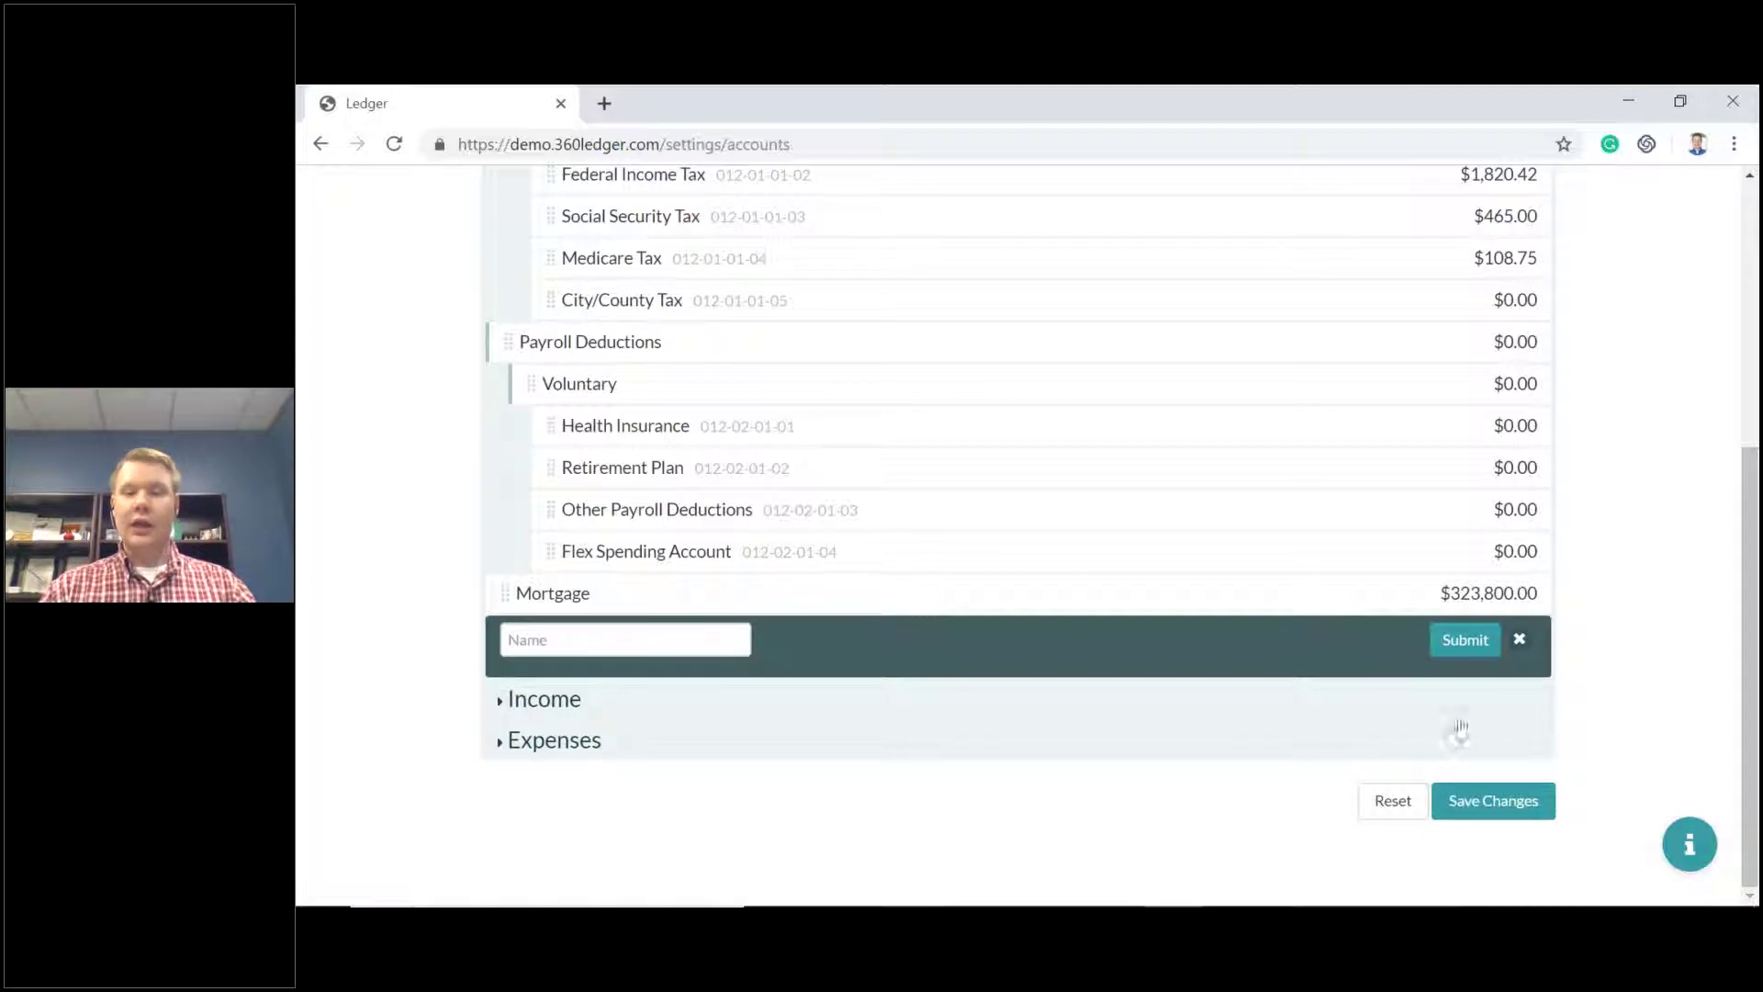
{"action": "left_click", "coordinate": [688, 640]}
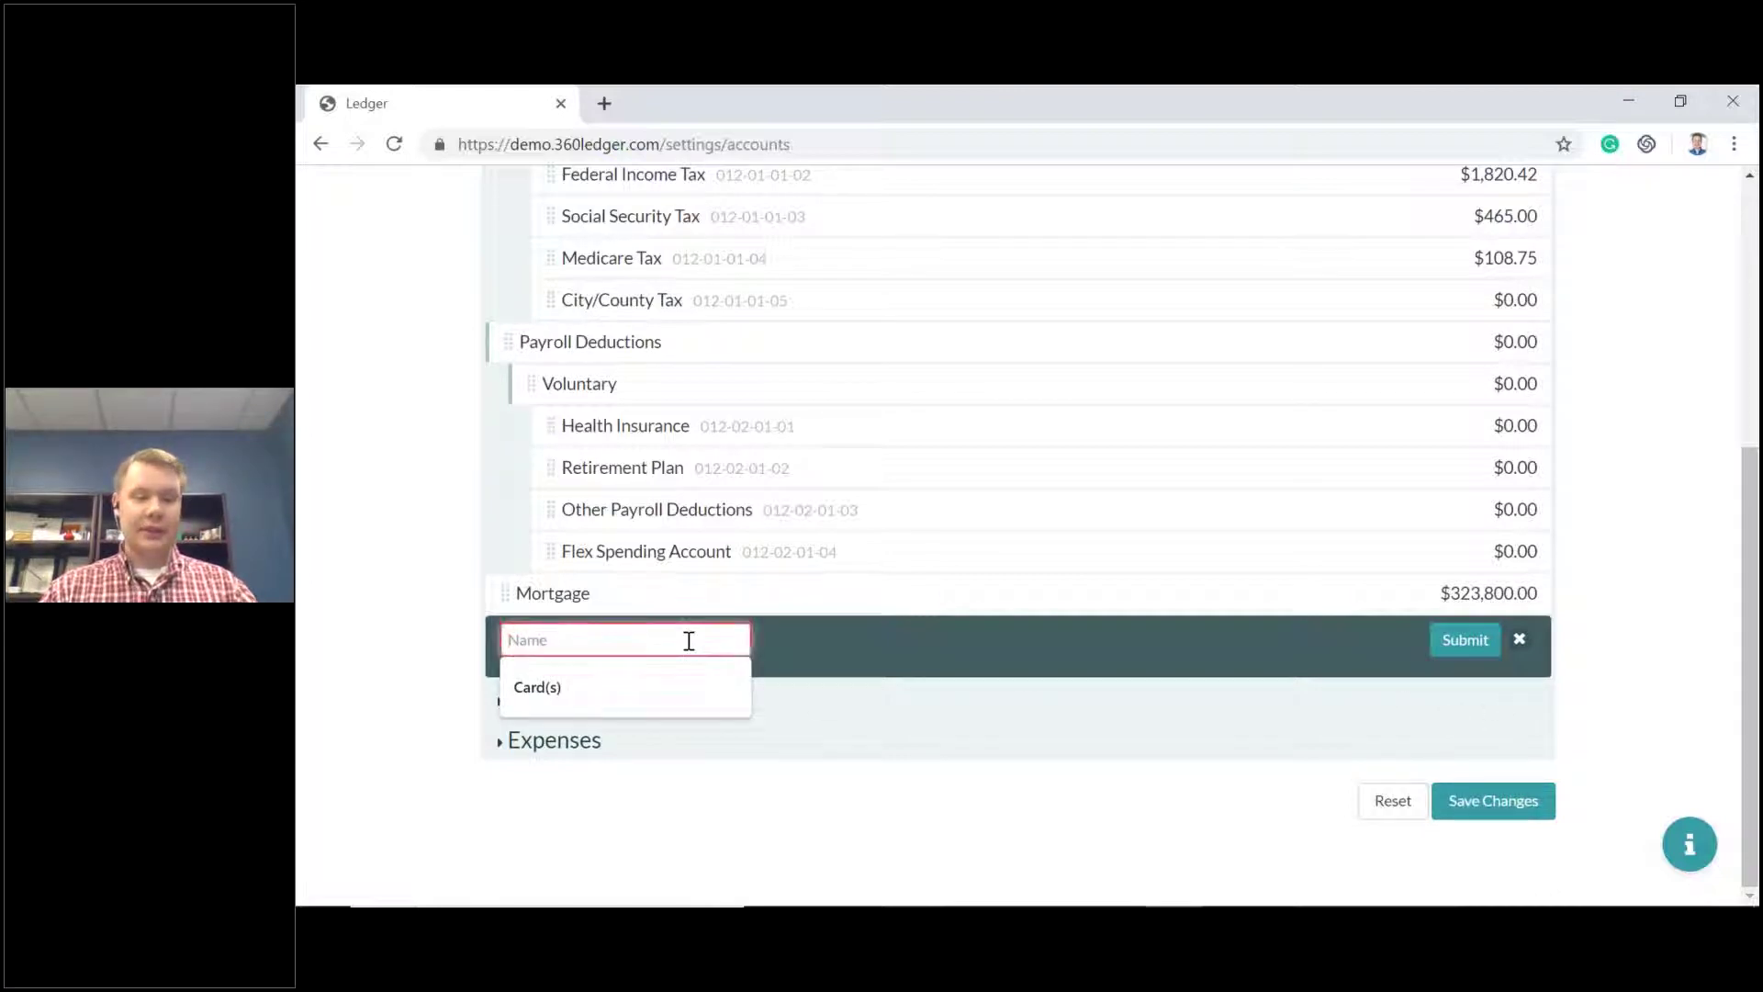
{"action": "left_click", "coordinate": [667, 703]}
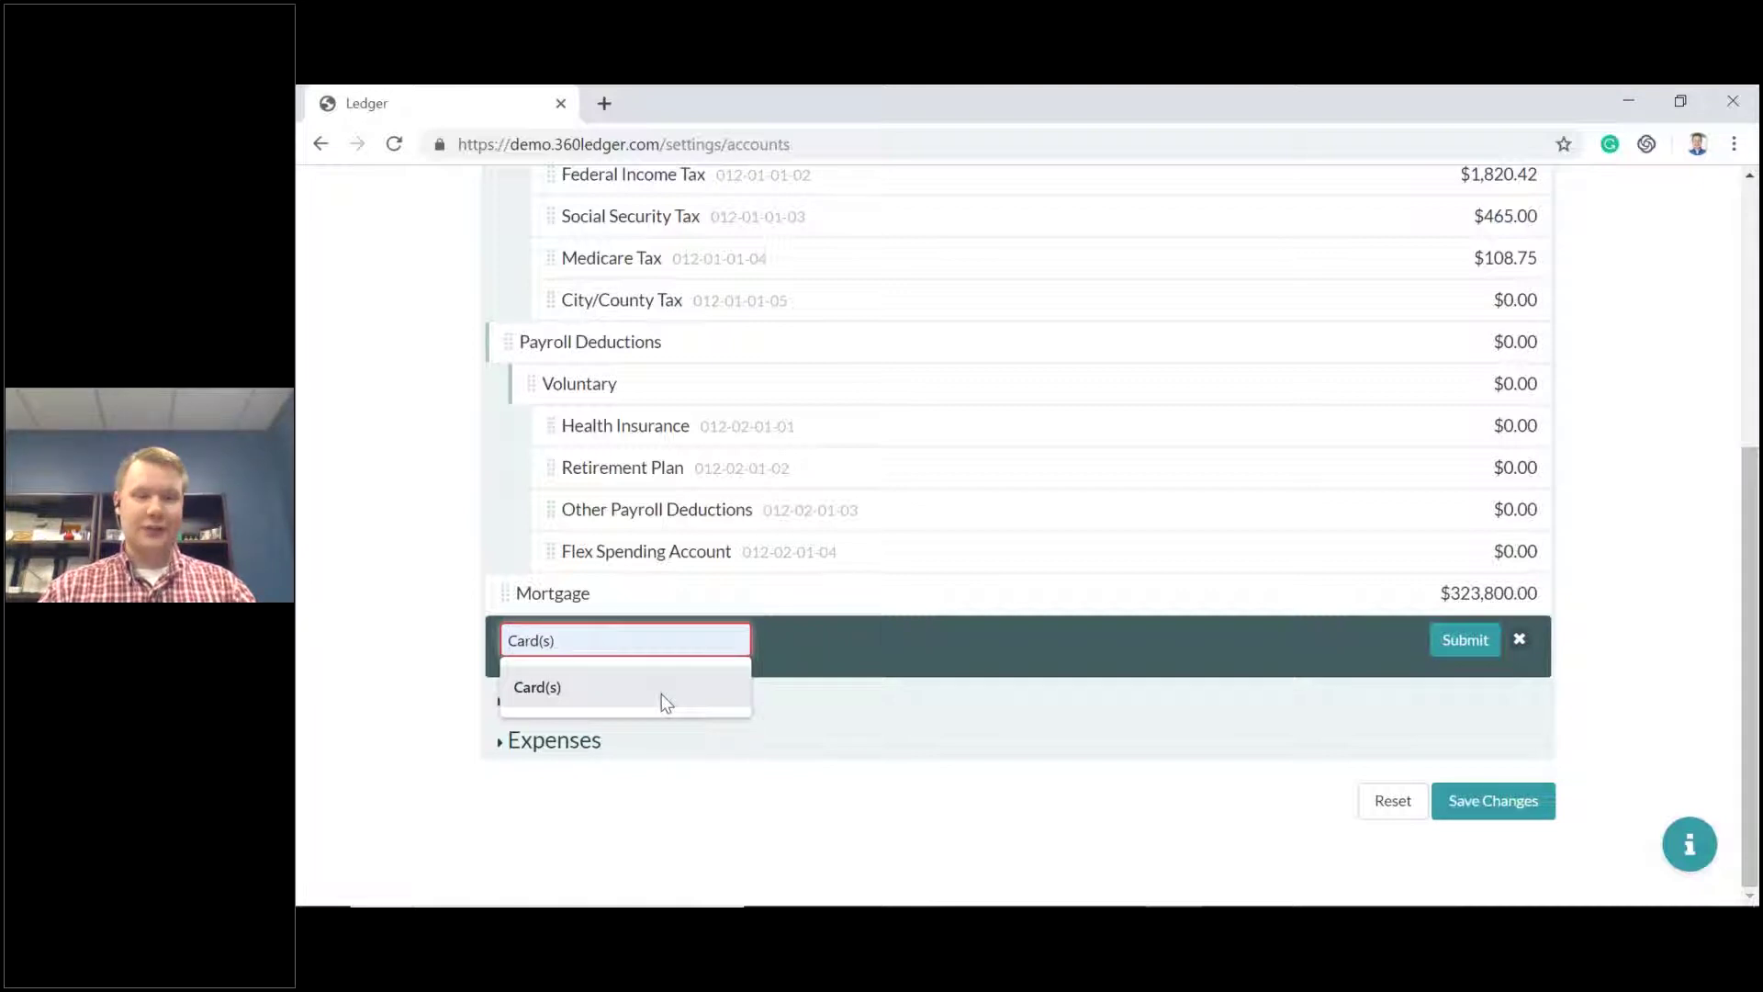
{"action": "left_click", "coordinate": [666, 703]}
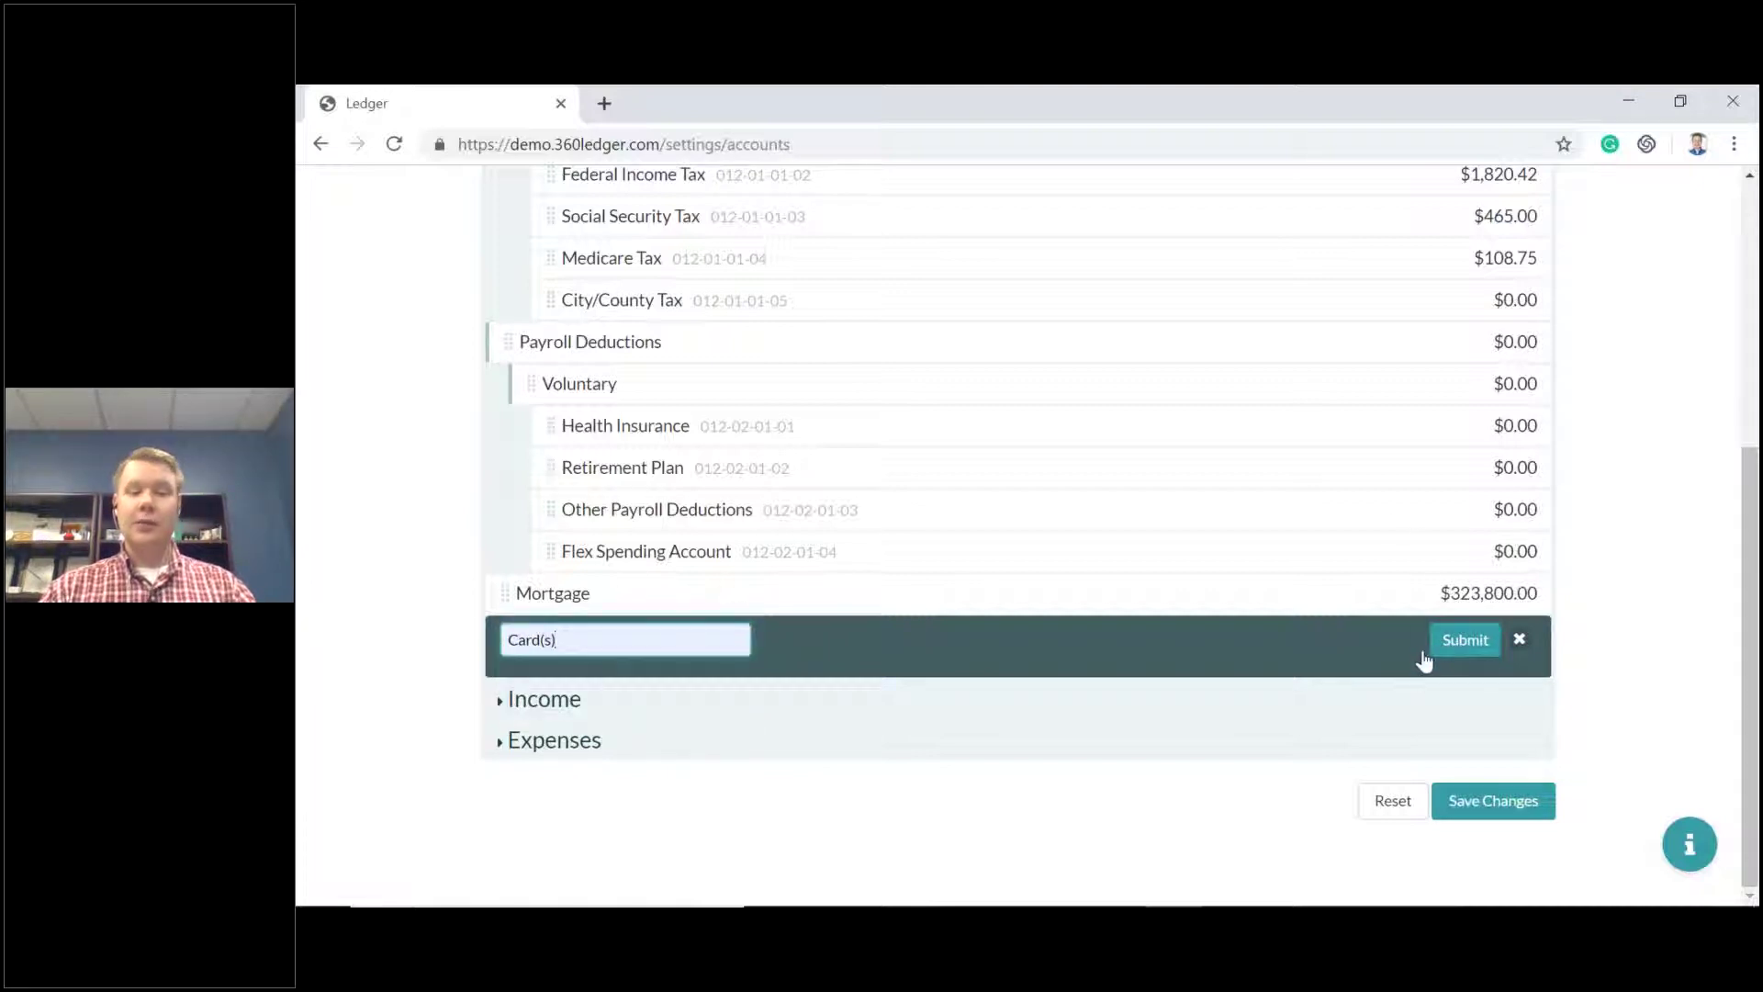
{"action": "left_click", "coordinate": [1466, 642]}
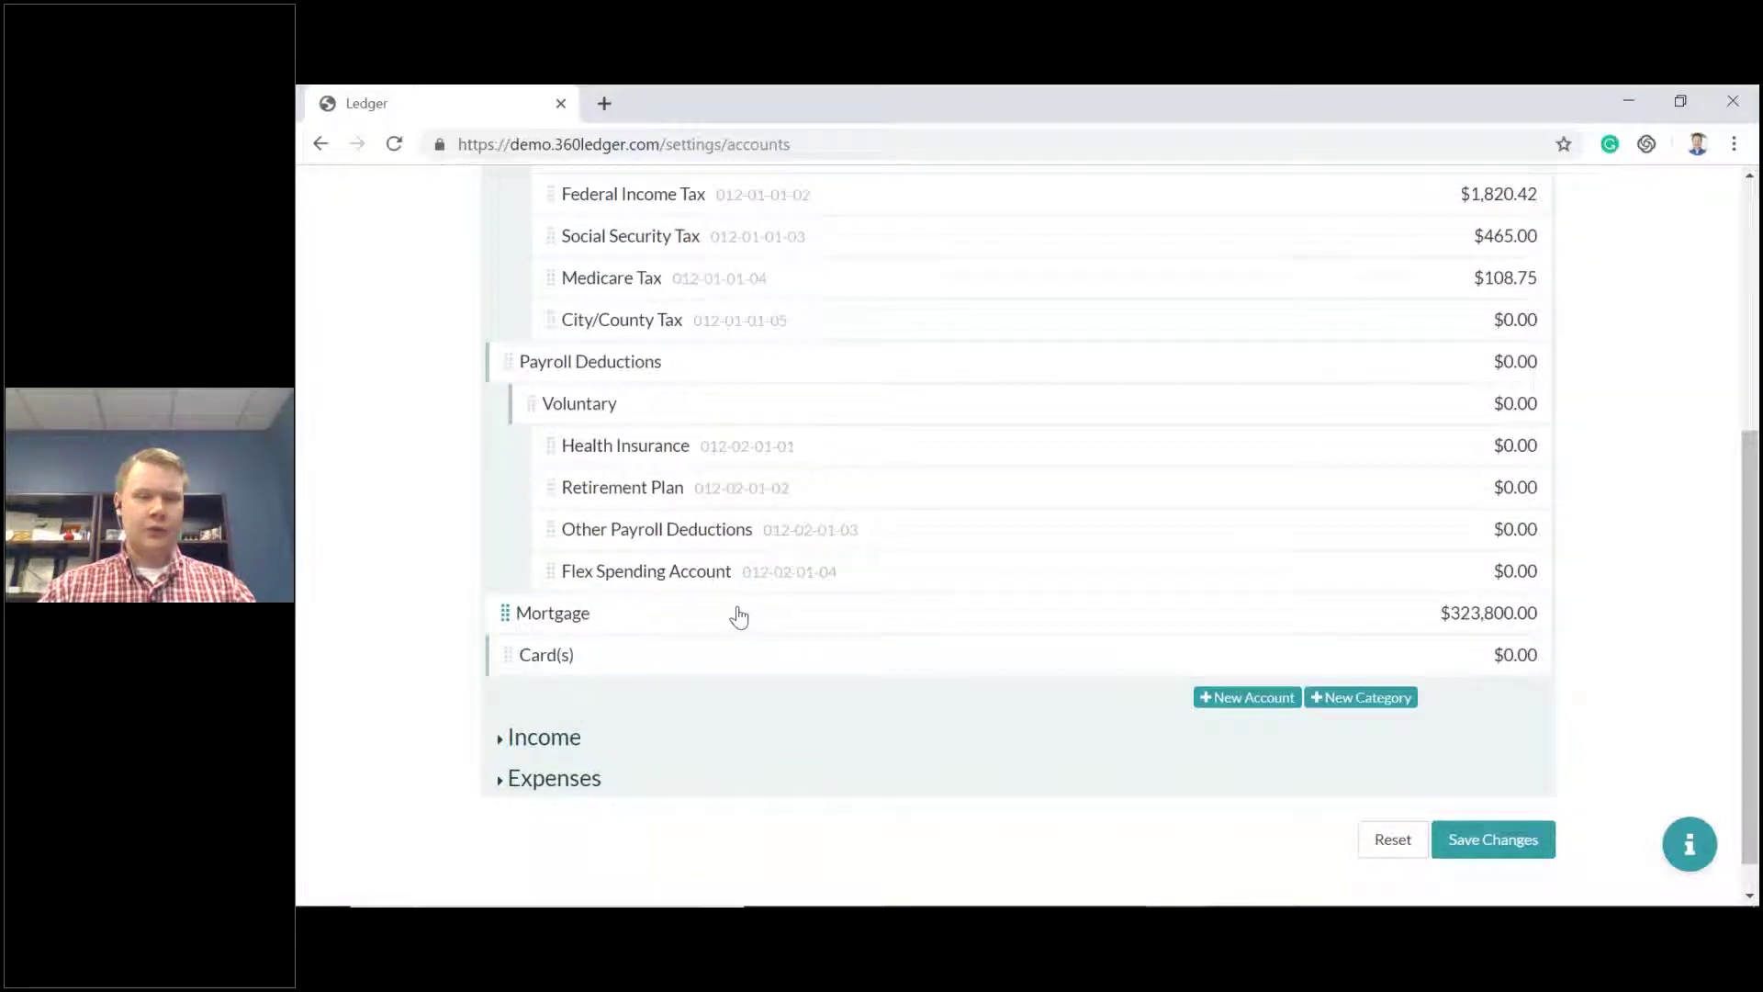
{"action": "scroll", "coordinate": [739, 615], "scroll_direction": "up", "scroll_amount": 5}
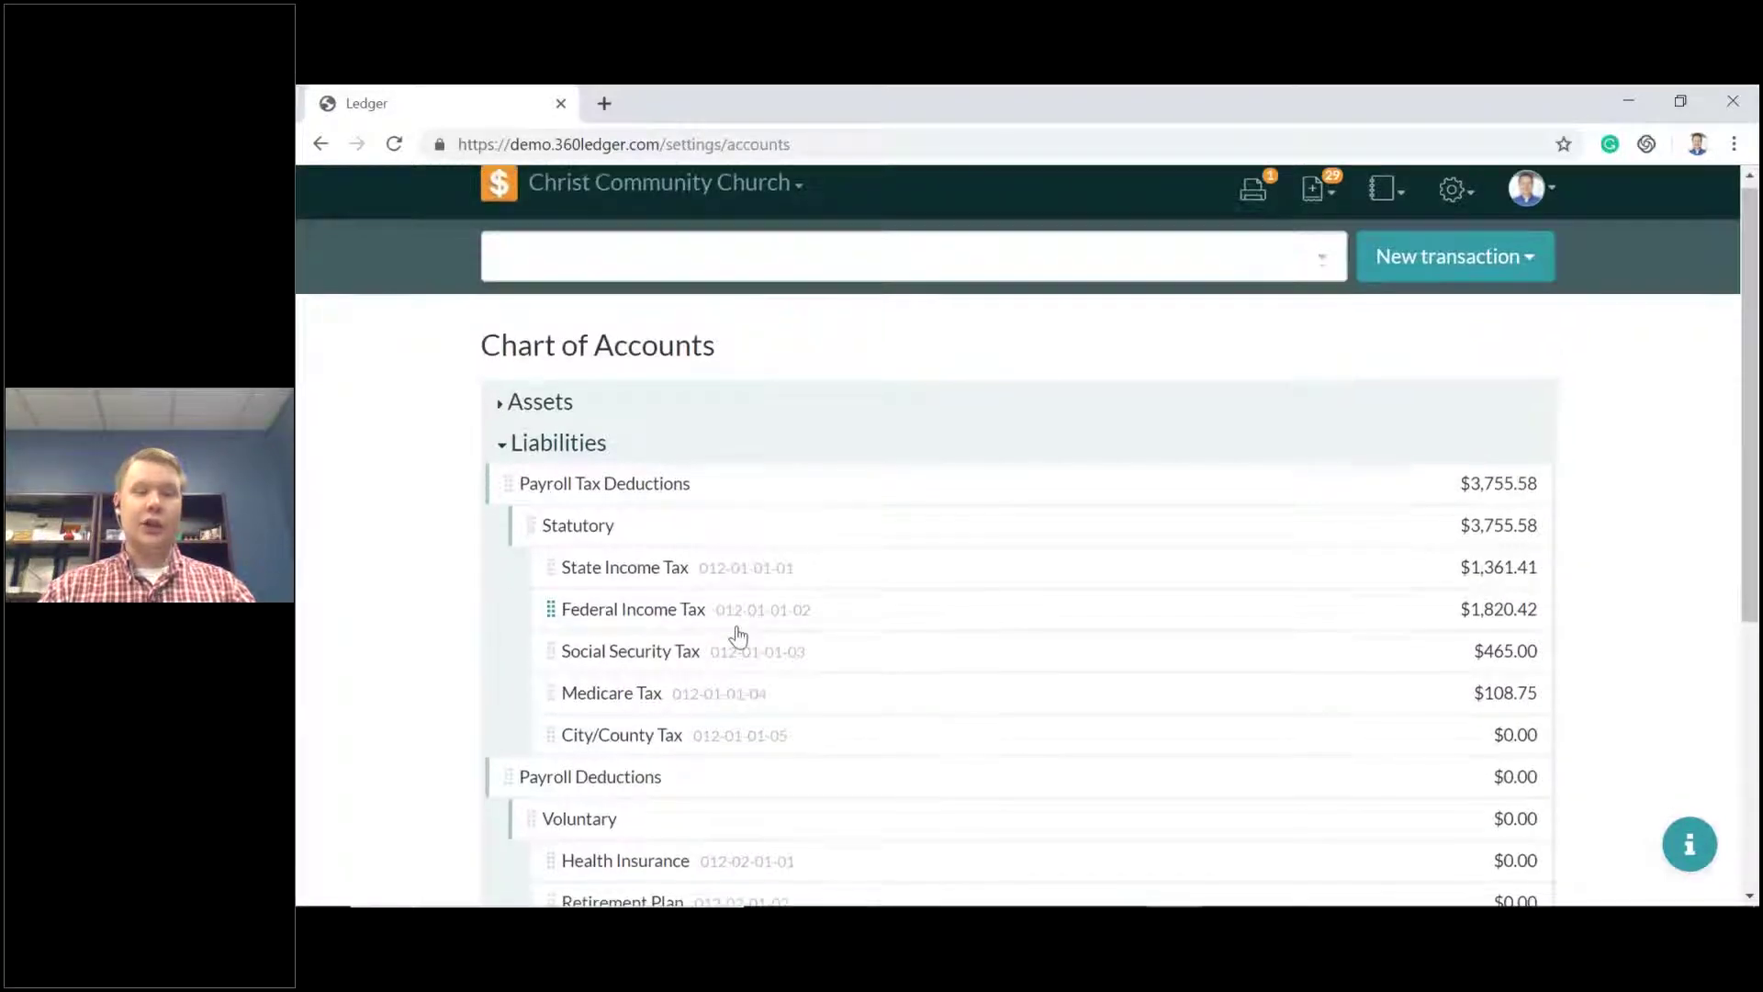
{"action": "scroll", "coordinate": [740, 633], "scroll_direction": "down", "scroll_amount": 5}
{"action": "scroll", "coordinate": [793, 597], "scroll_direction": "up", "scroll_amount": 1}
{"action": "scroll", "coordinate": [716, 487], "scroll_direction": "up", "scroll_amount": 4}
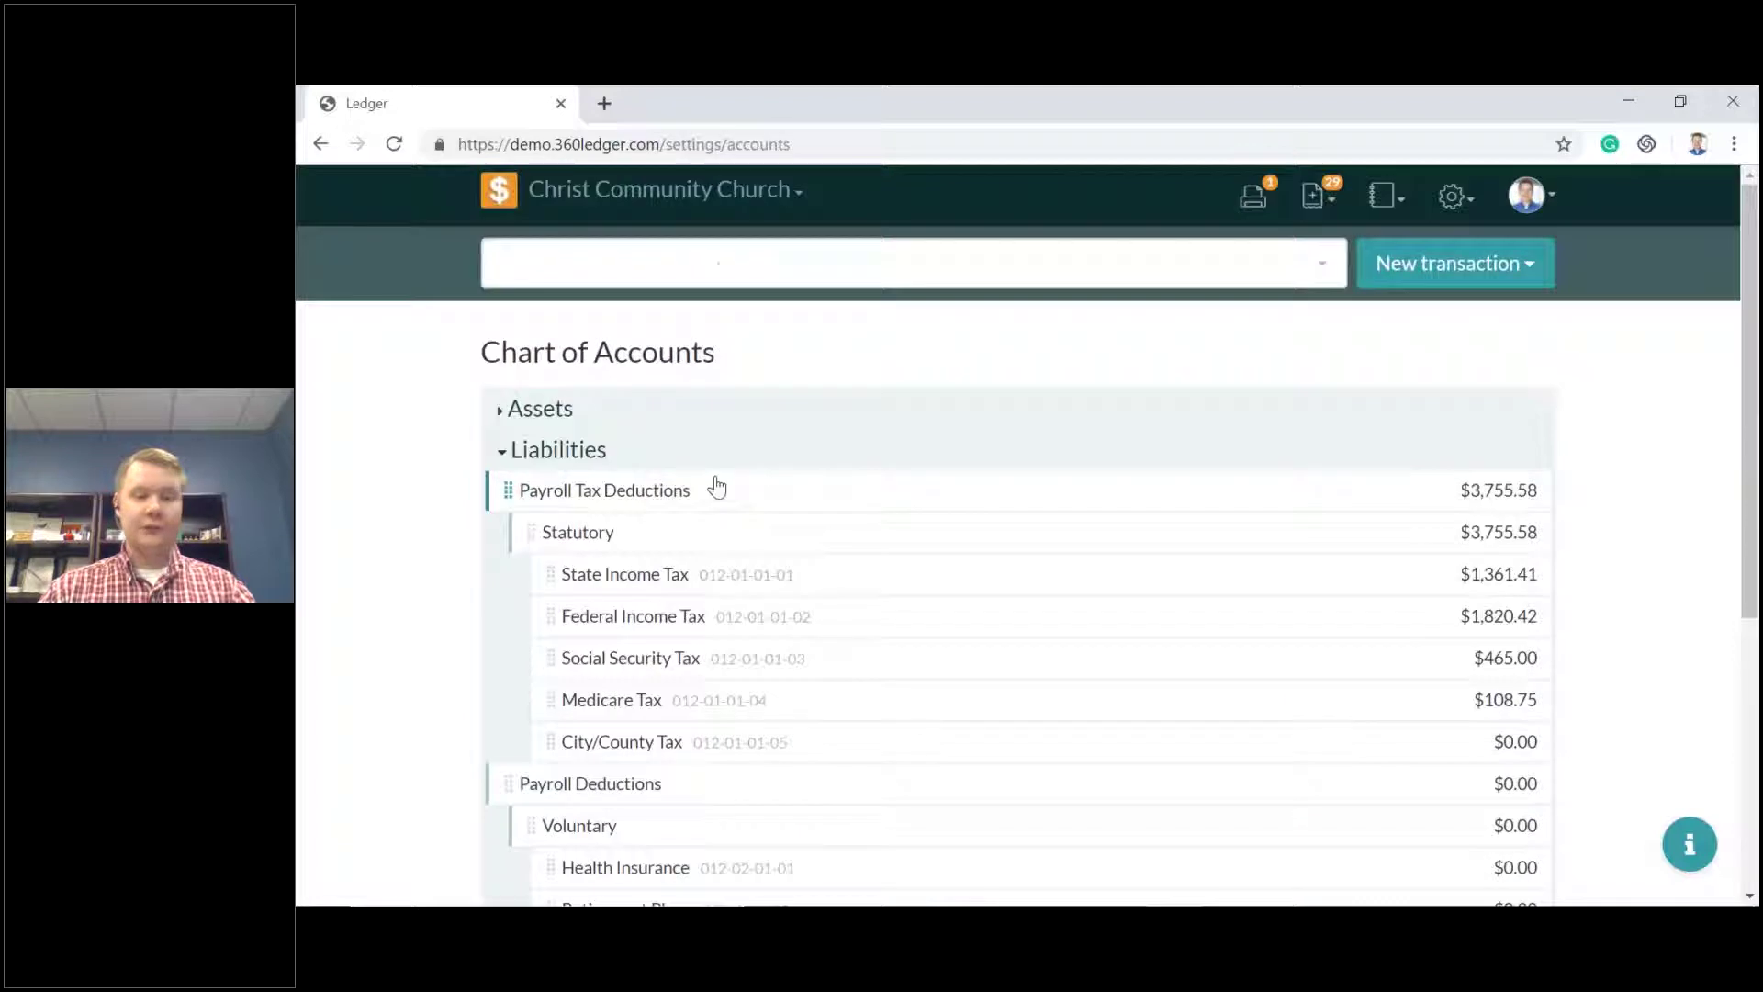
{"action": "scroll", "coordinate": [1098, 642], "scroll_direction": "down", "scroll_amount": 5}
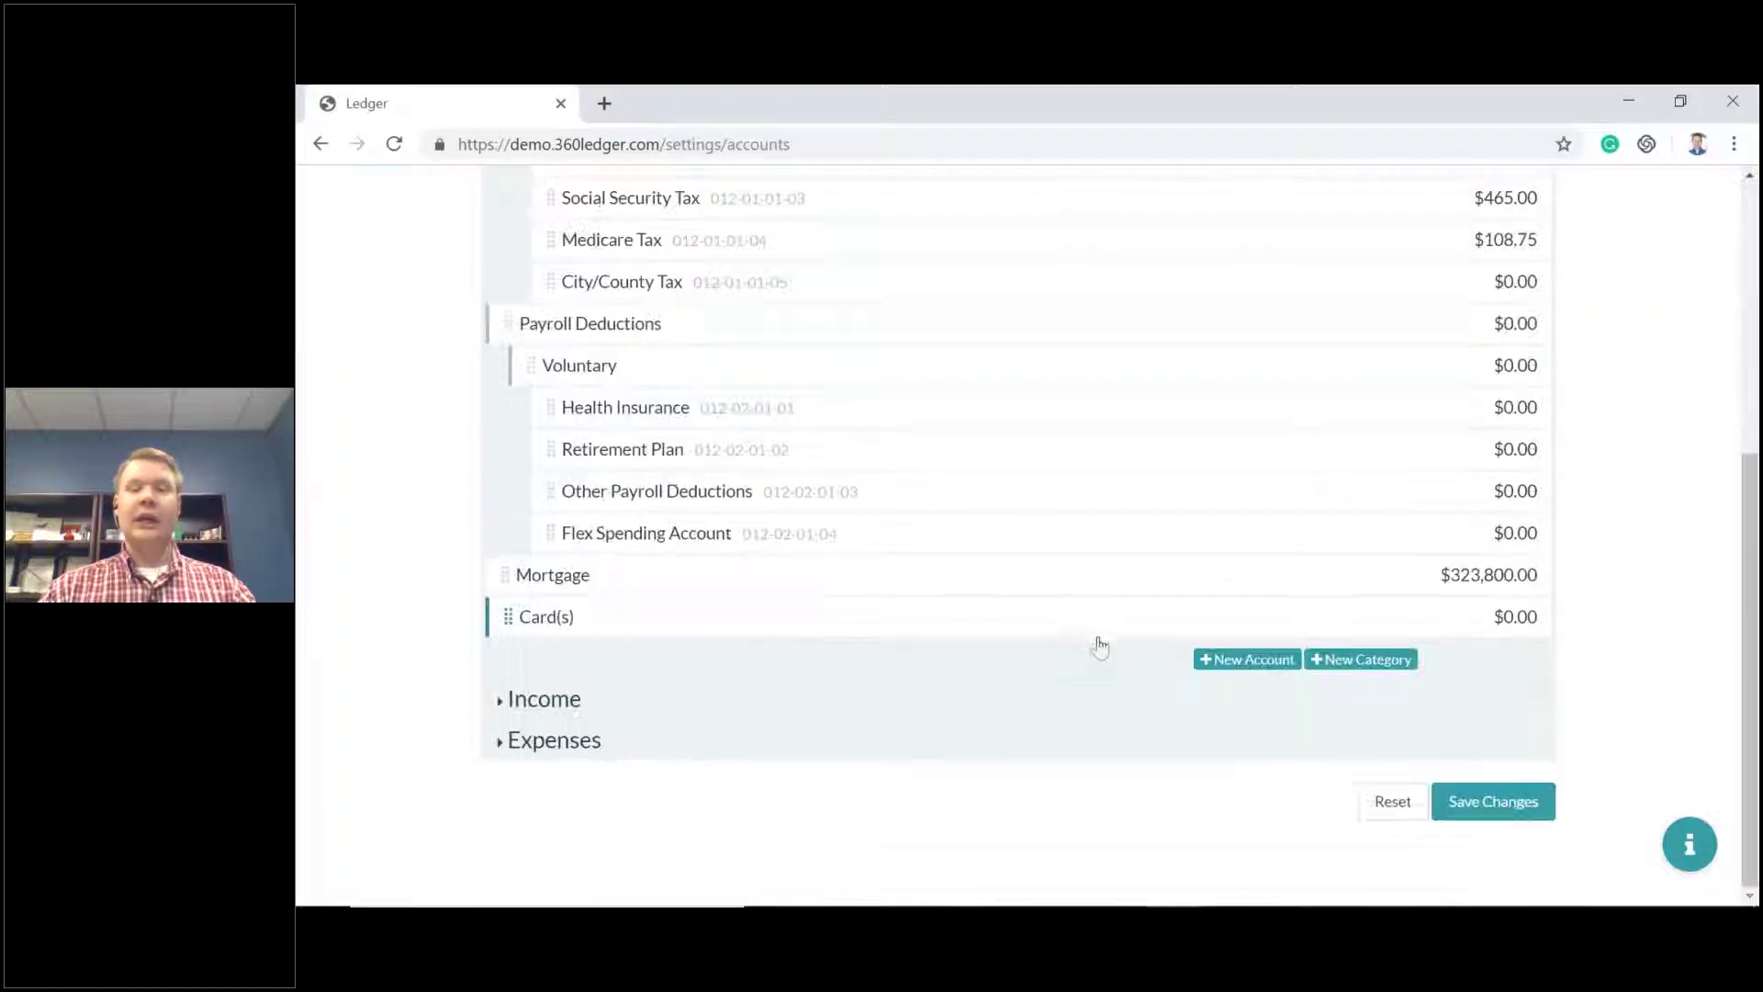
Create a Visa liability account with a 150.00 initial balance and nest it under Card(s).
{"action": "left_click", "coordinate": [1233, 661]}
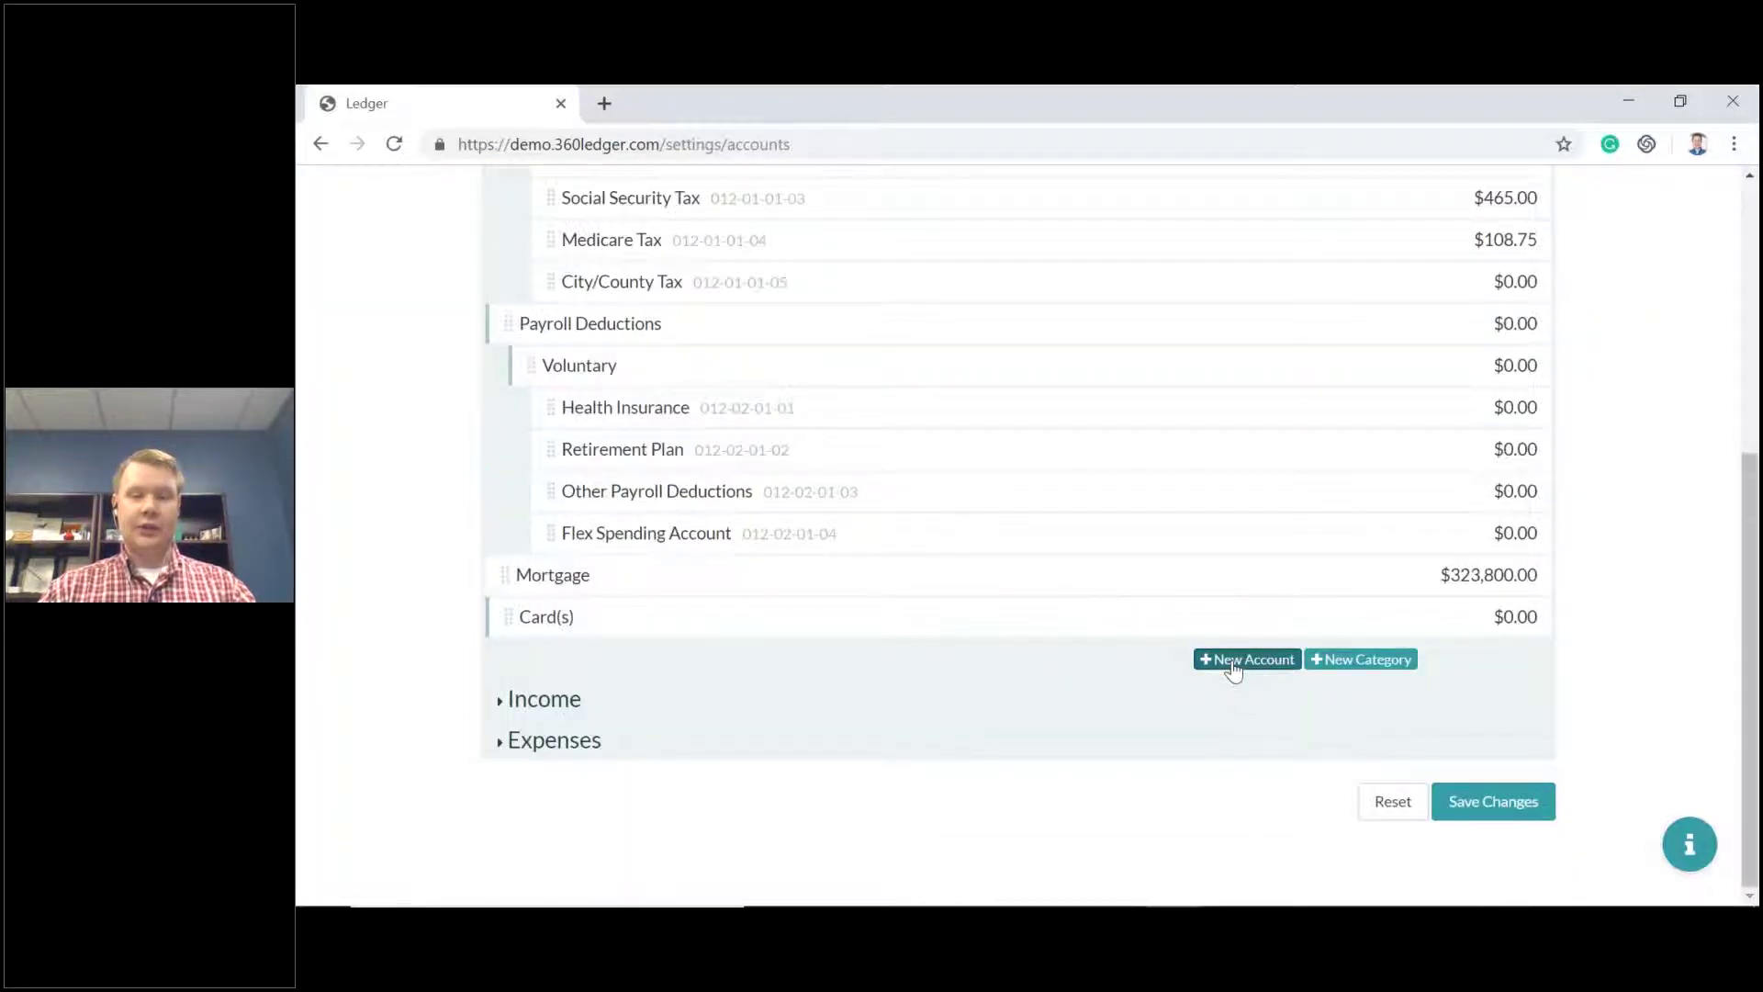
{"action": "left_click", "coordinate": [720, 666]}
{"action": "type", "text": "V"}
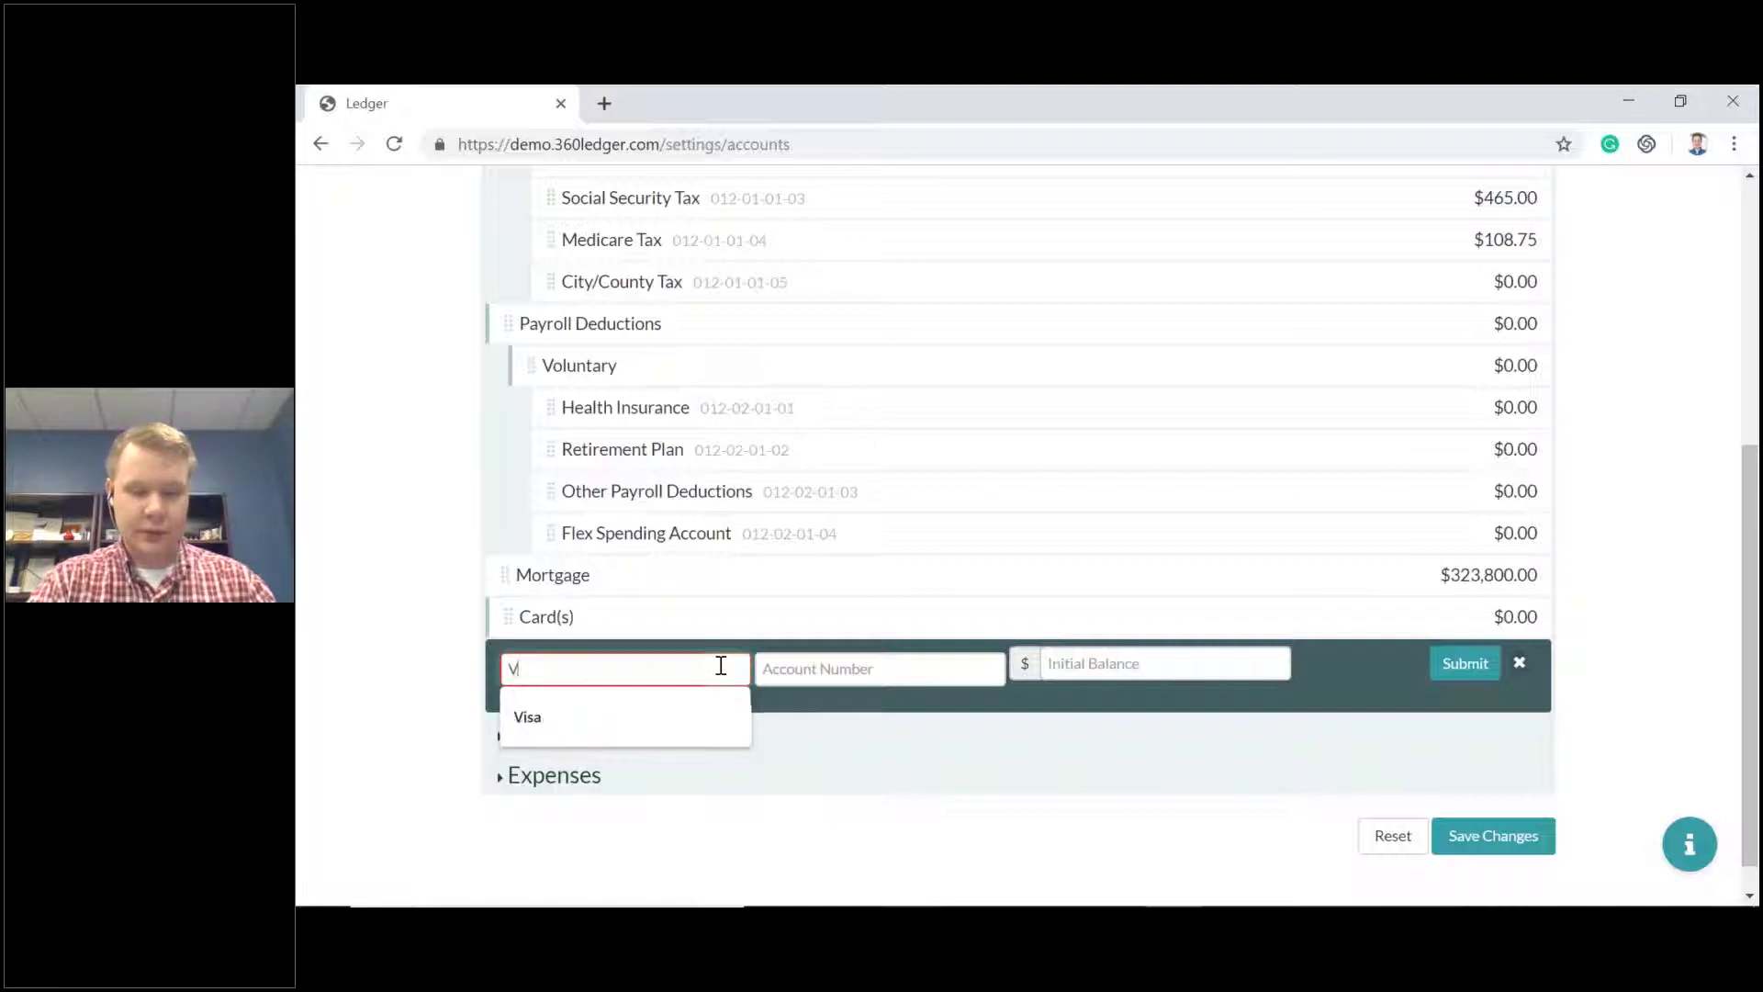
{"action": "type", "text": "isa"}
{"action": "left_click", "coordinate": [811, 668]}
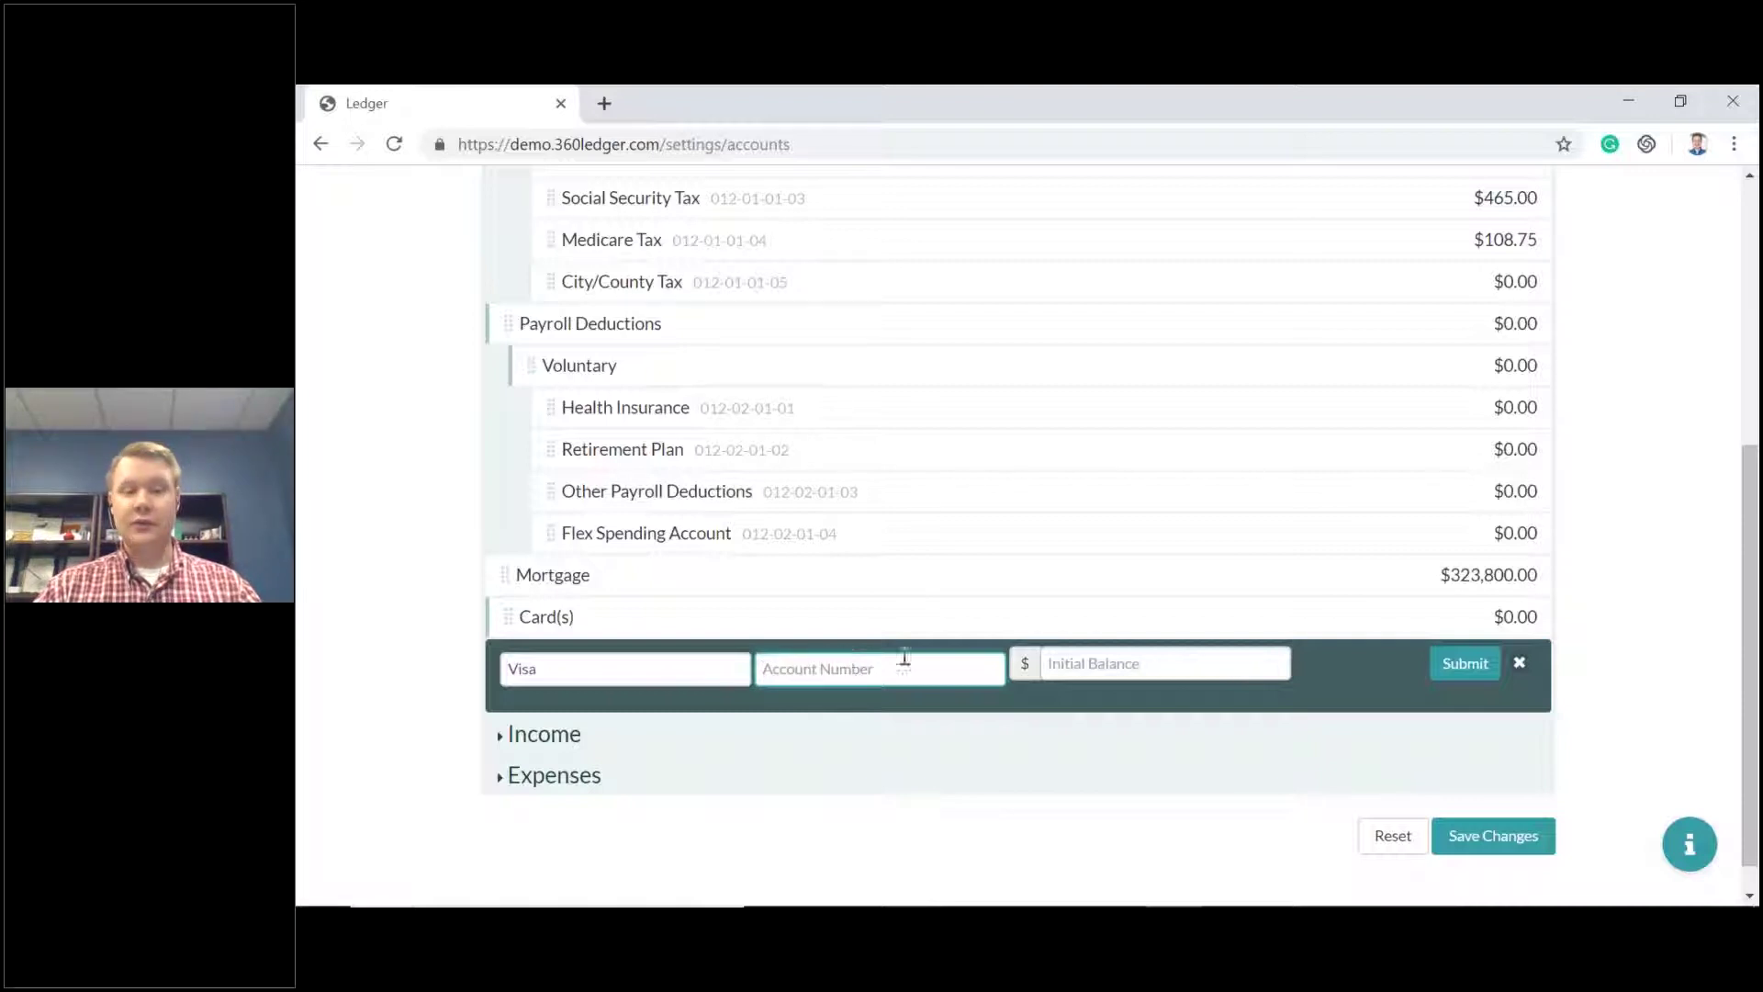
{"action": "left_click", "coordinate": [1081, 668]}
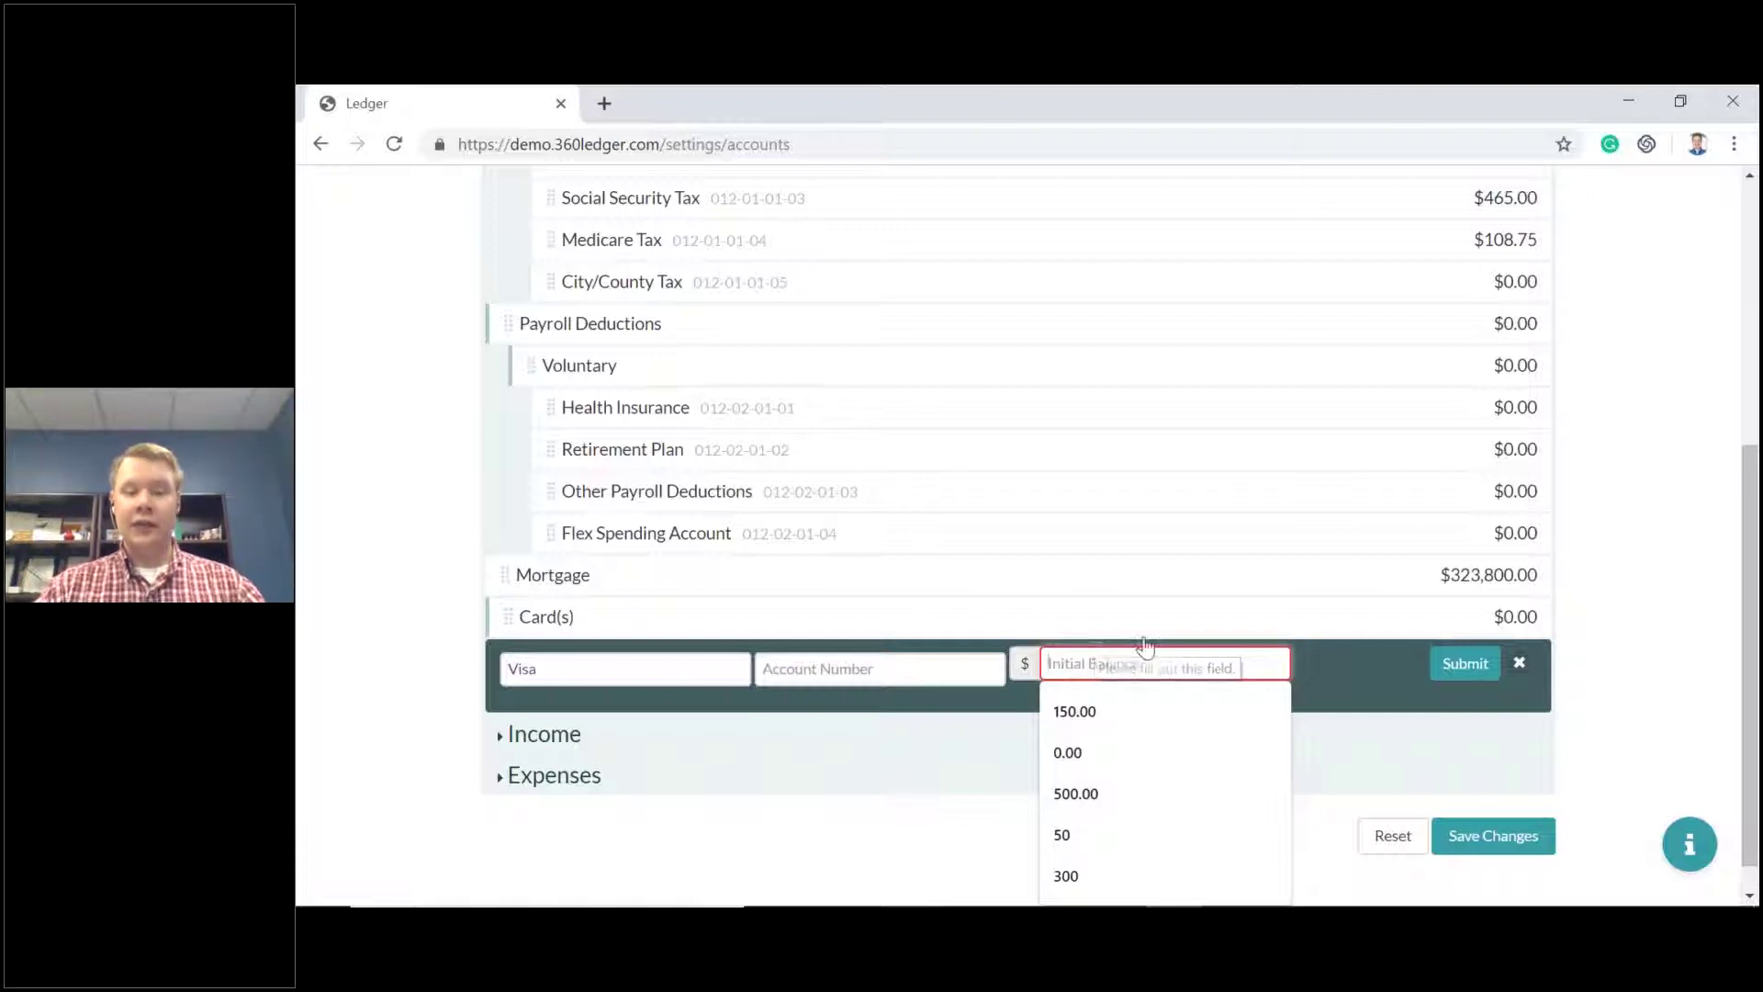
{"action": "left_click", "coordinate": [1087, 720]}
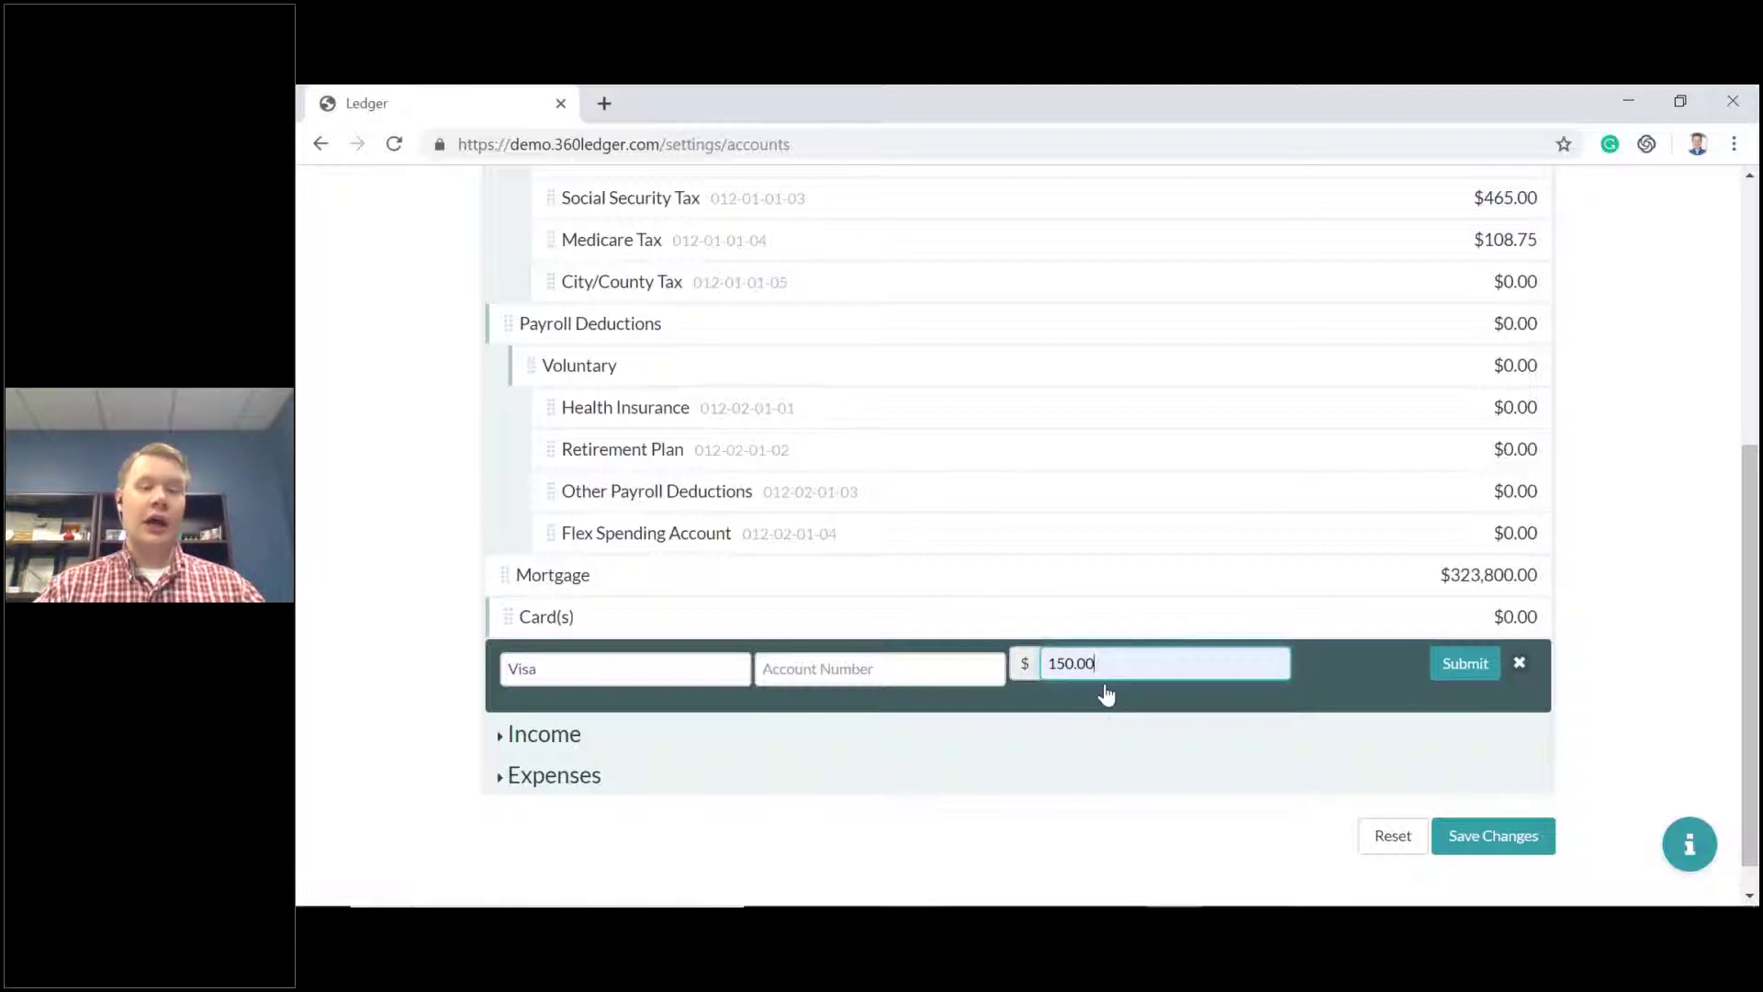
{"action": "left_click", "coordinate": [1469, 666]}
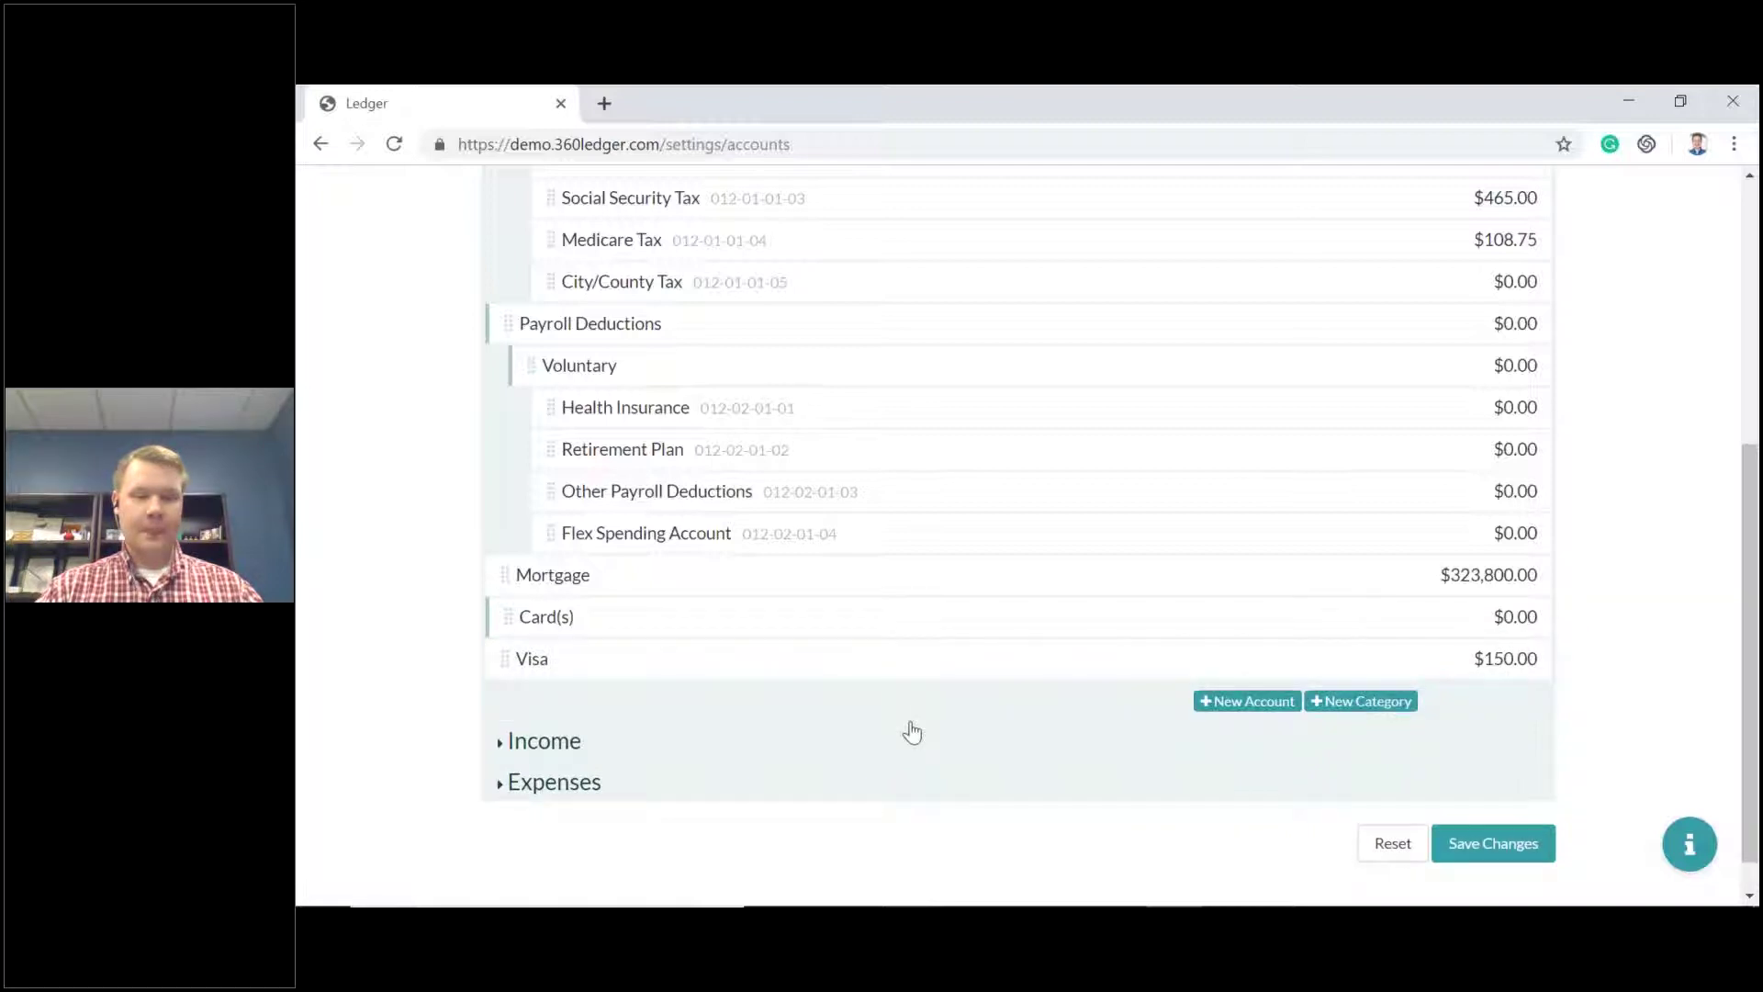
{"action": "left_click_drag", "start_coordinate": [506, 668], "coordinate": [620, 661]}
{"action": "left_click_drag", "start_coordinate": [710, 676], "coordinate": [709, 672]}
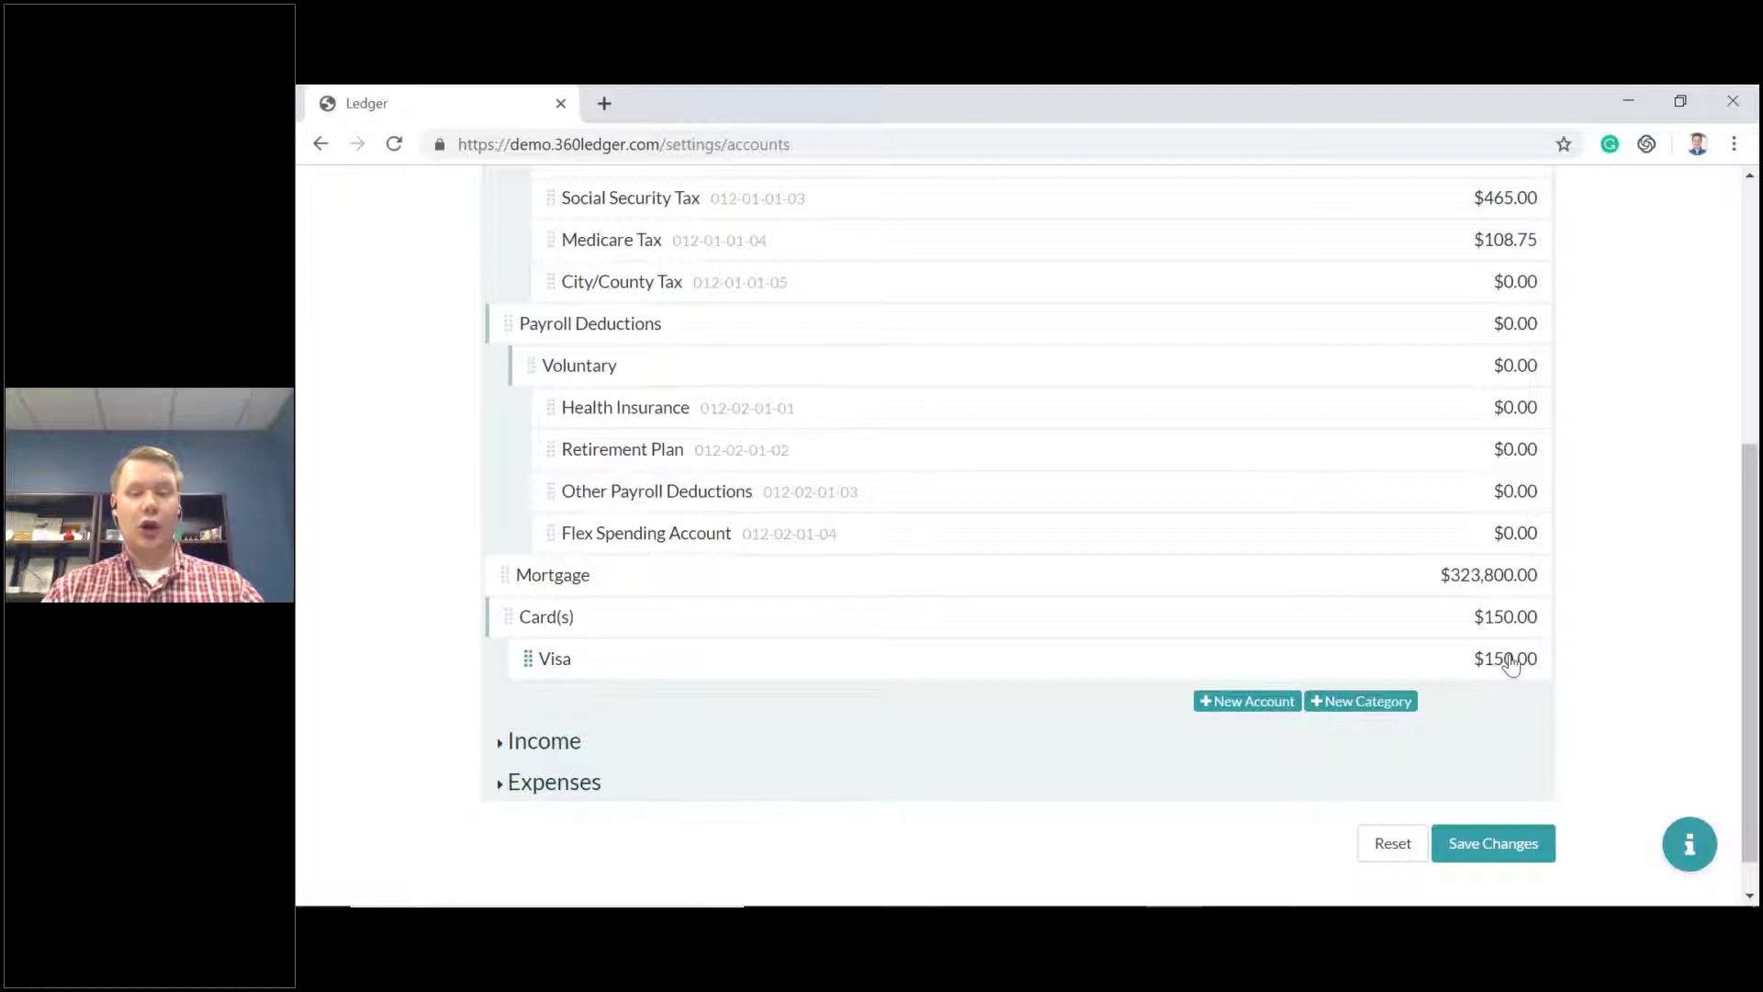
{"action": "scroll", "coordinate": [1087, 648], "scroll_direction": "up", "scroll_amount": 5}
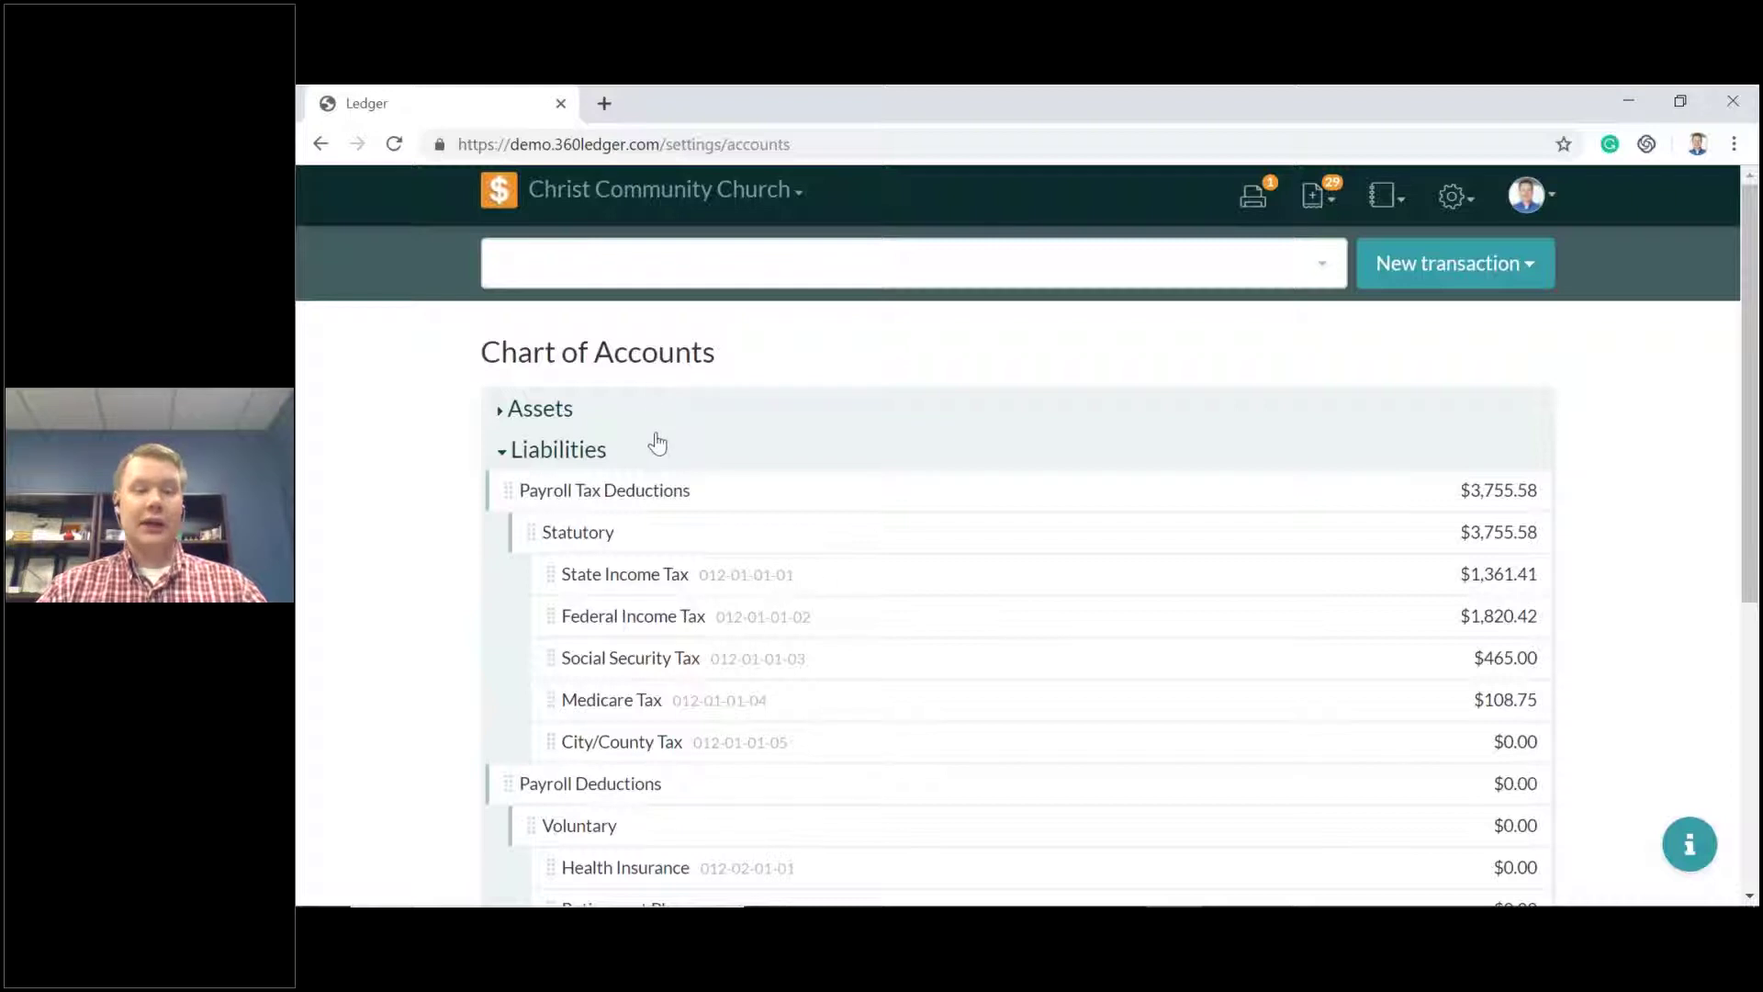
{"action": "scroll", "coordinate": [657, 442], "scroll_direction": "down", "scroll_amount": 1}
{"action": "scroll", "coordinate": [657, 445], "scroll_direction": "down", "scroll_amount": 5}
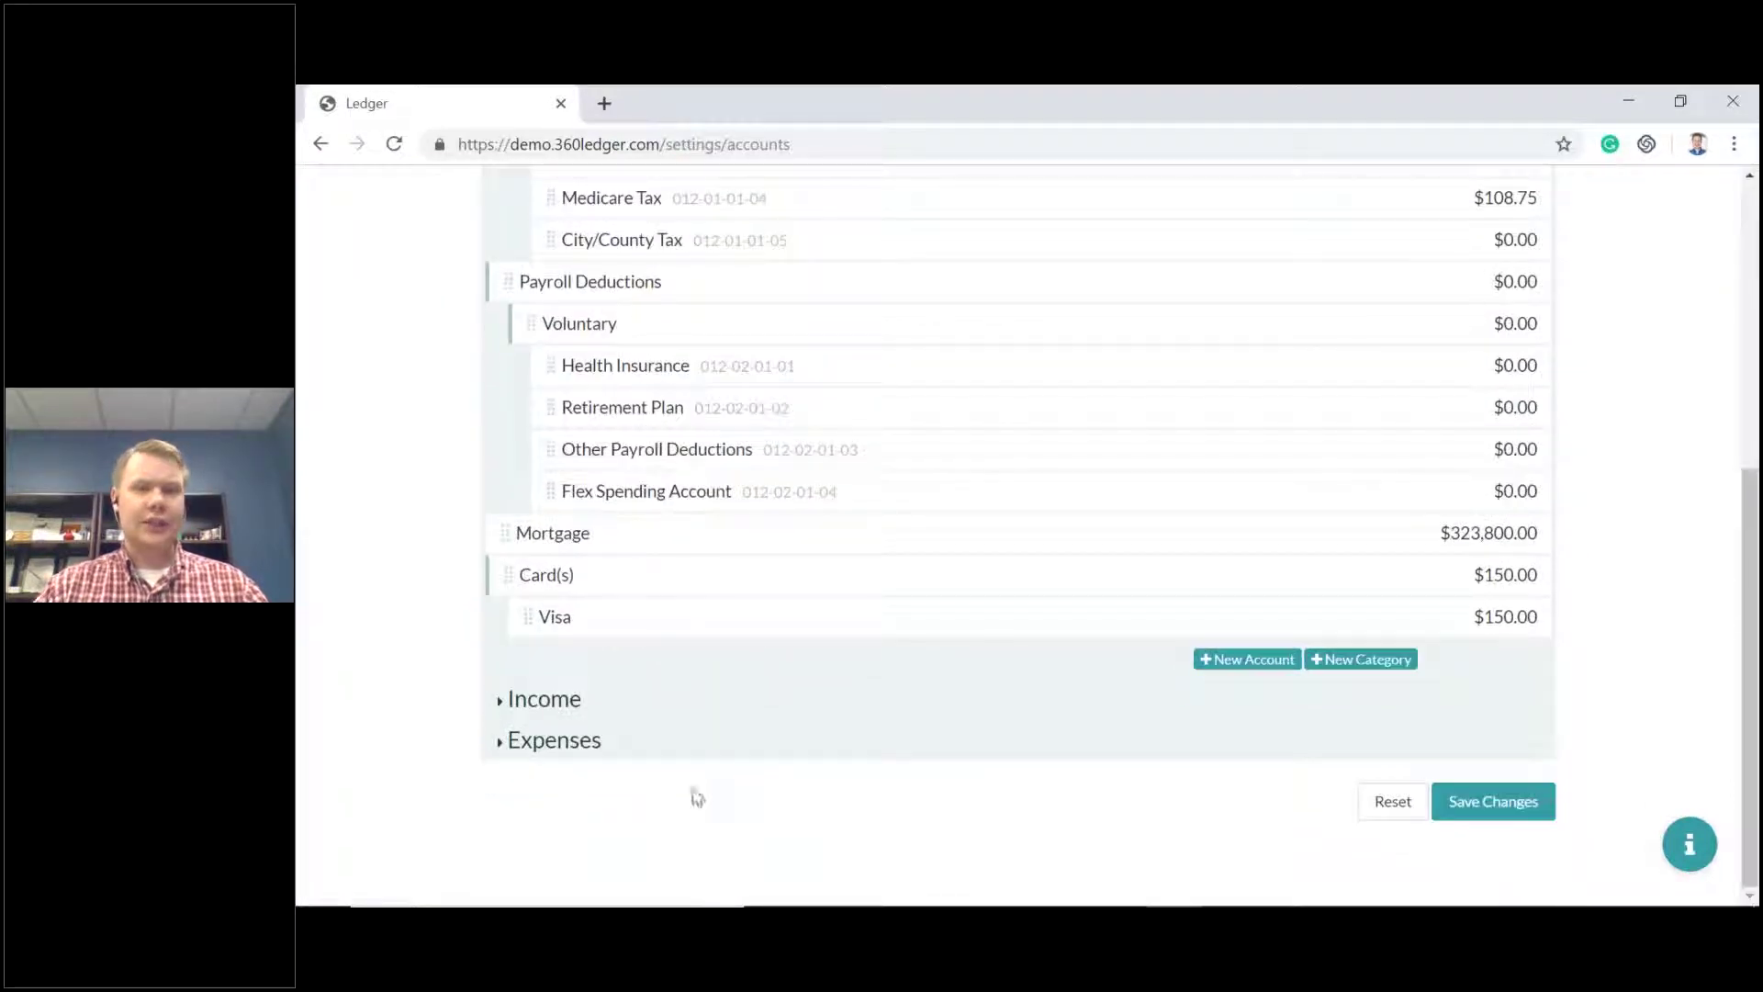
{"action": "scroll", "coordinate": [687, 806], "scroll_direction": "up", "scroll_amount": 6}
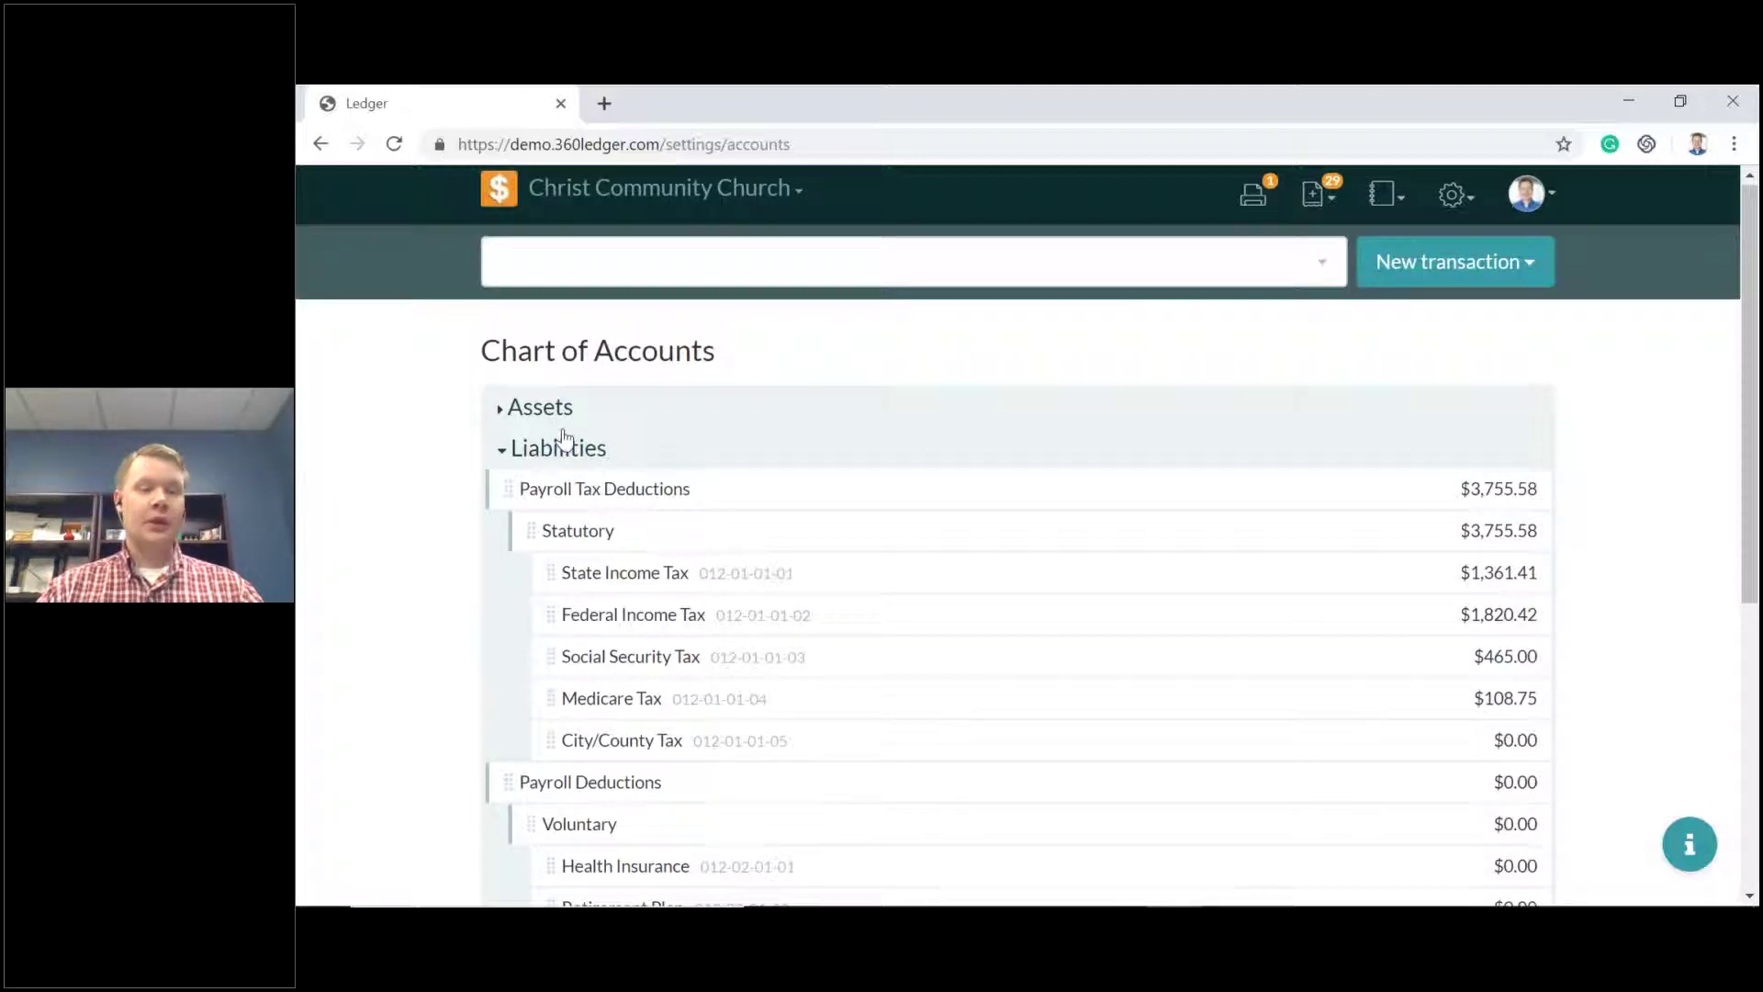
{"action": "scroll", "coordinate": [576, 433], "scroll_direction": "down", "scroll_amount": 5}
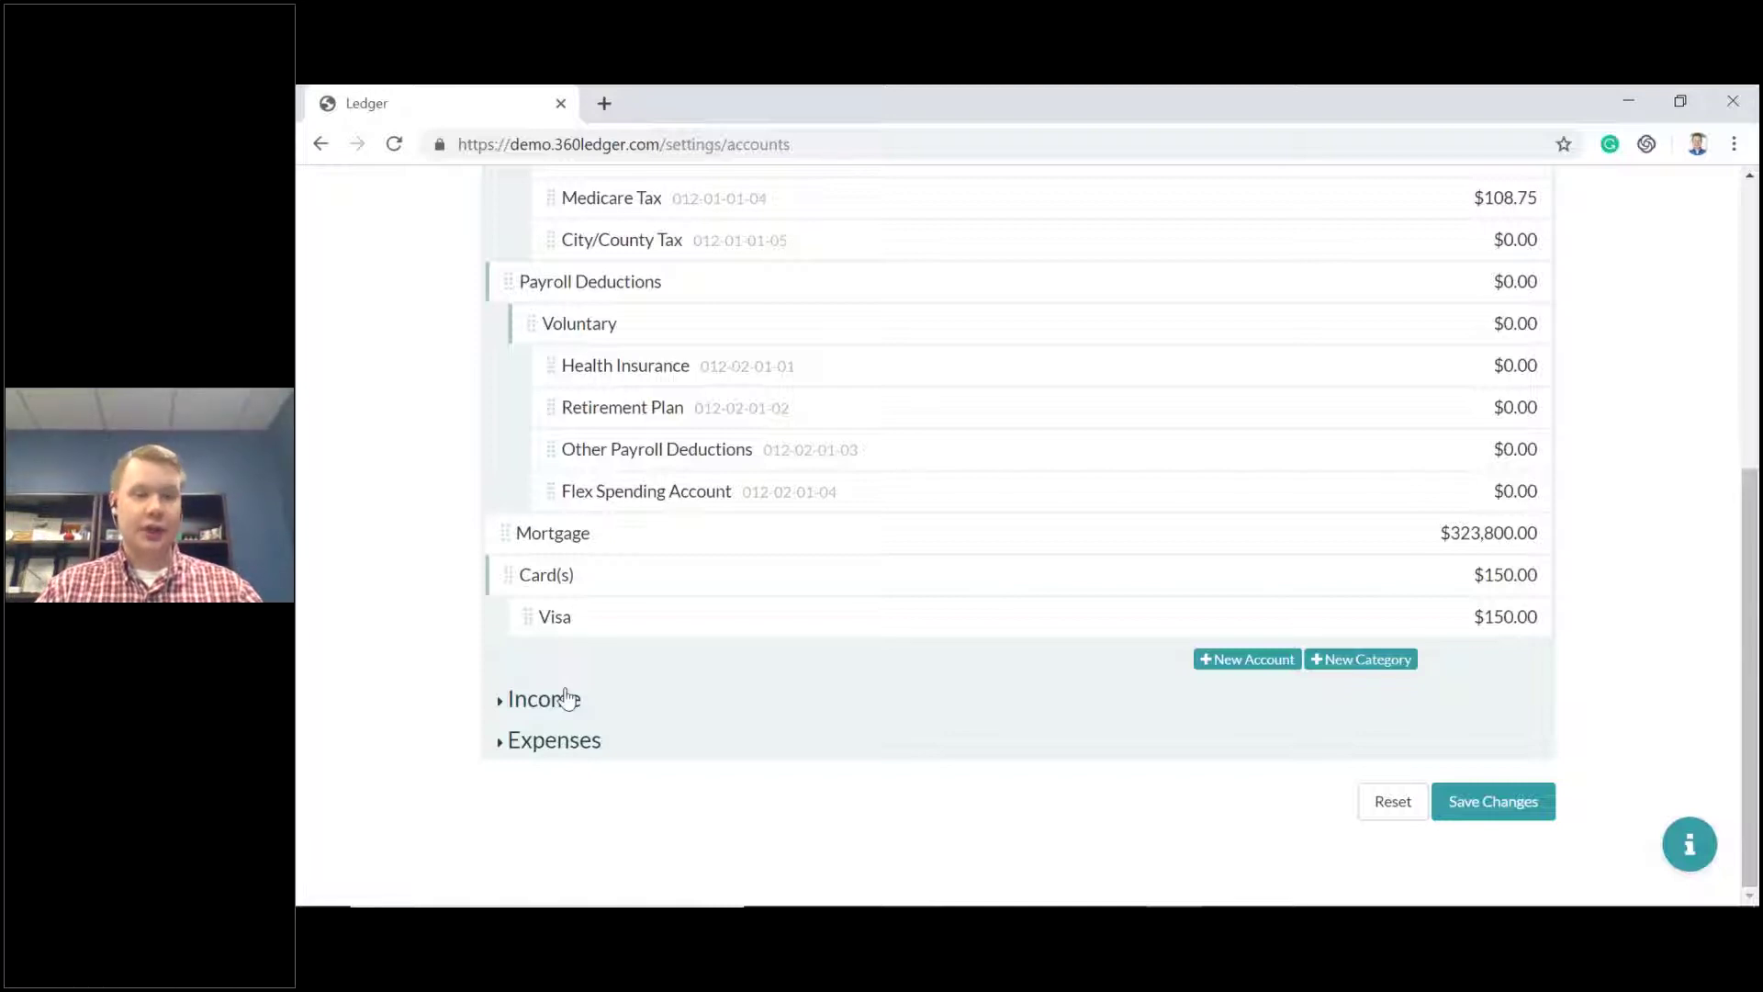
{"action": "scroll", "coordinate": [661, 669], "scroll_direction": "up", "scroll_amount": 4}
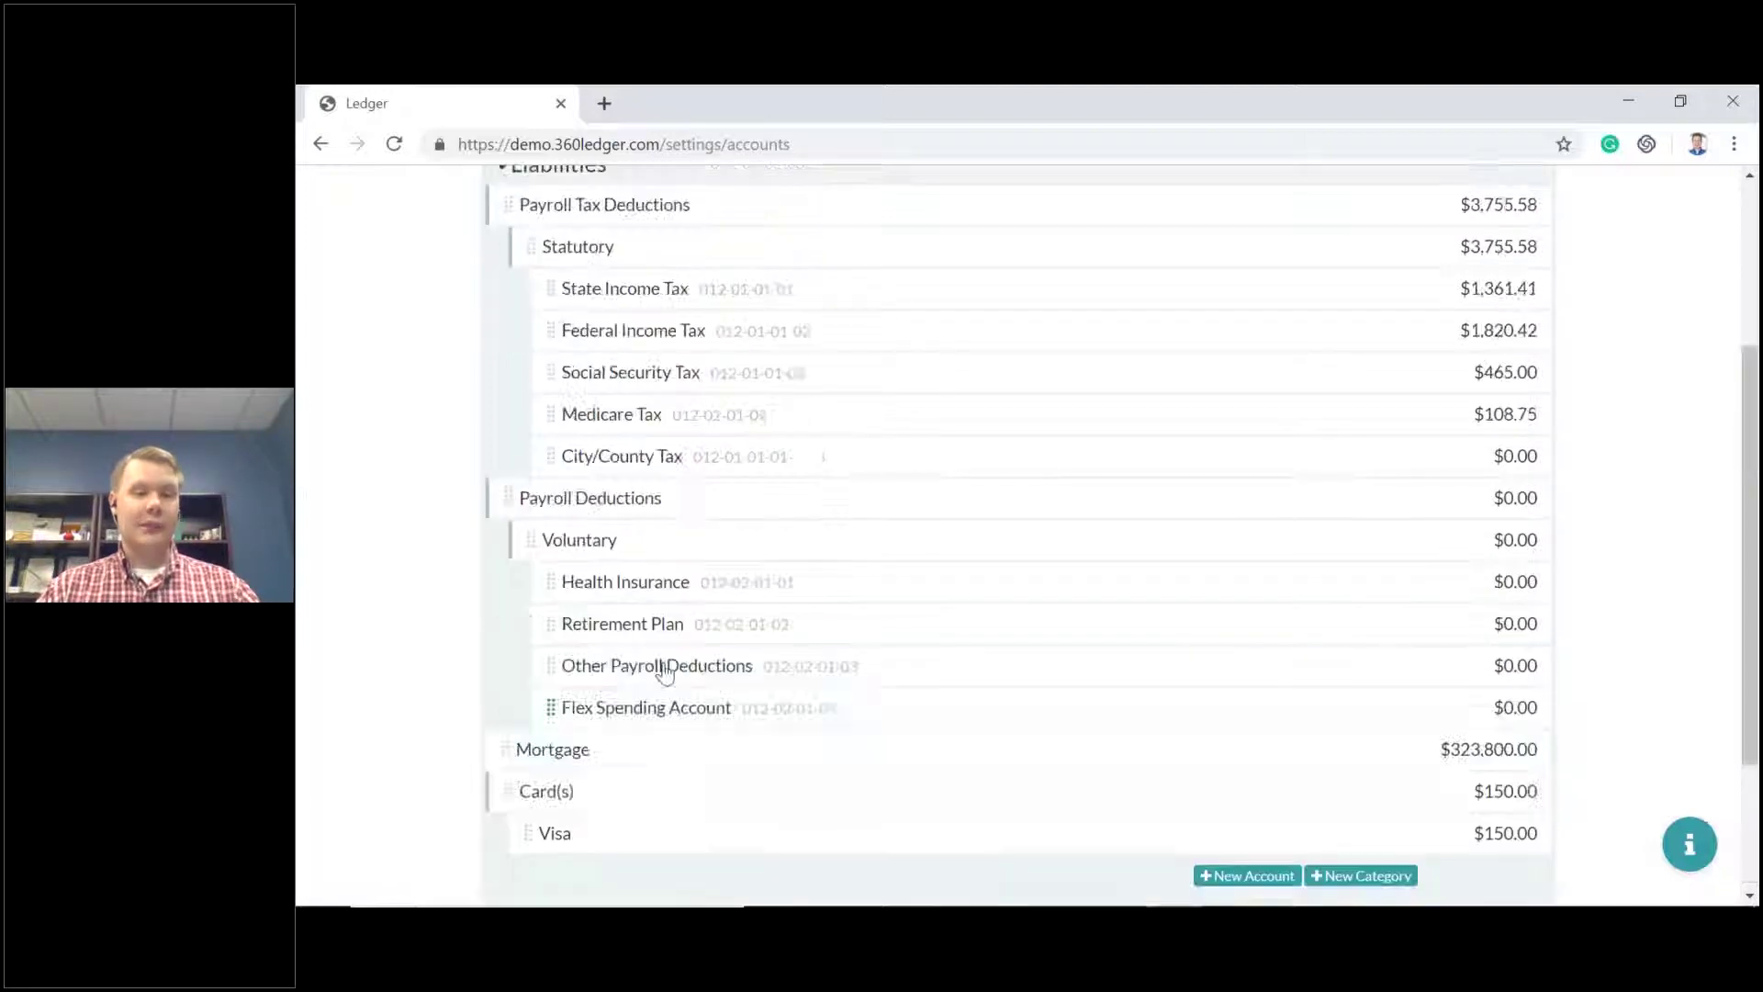
{"action": "scroll", "coordinate": [695, 633], "scroll_direction": "down", "scroll_amount": 1}
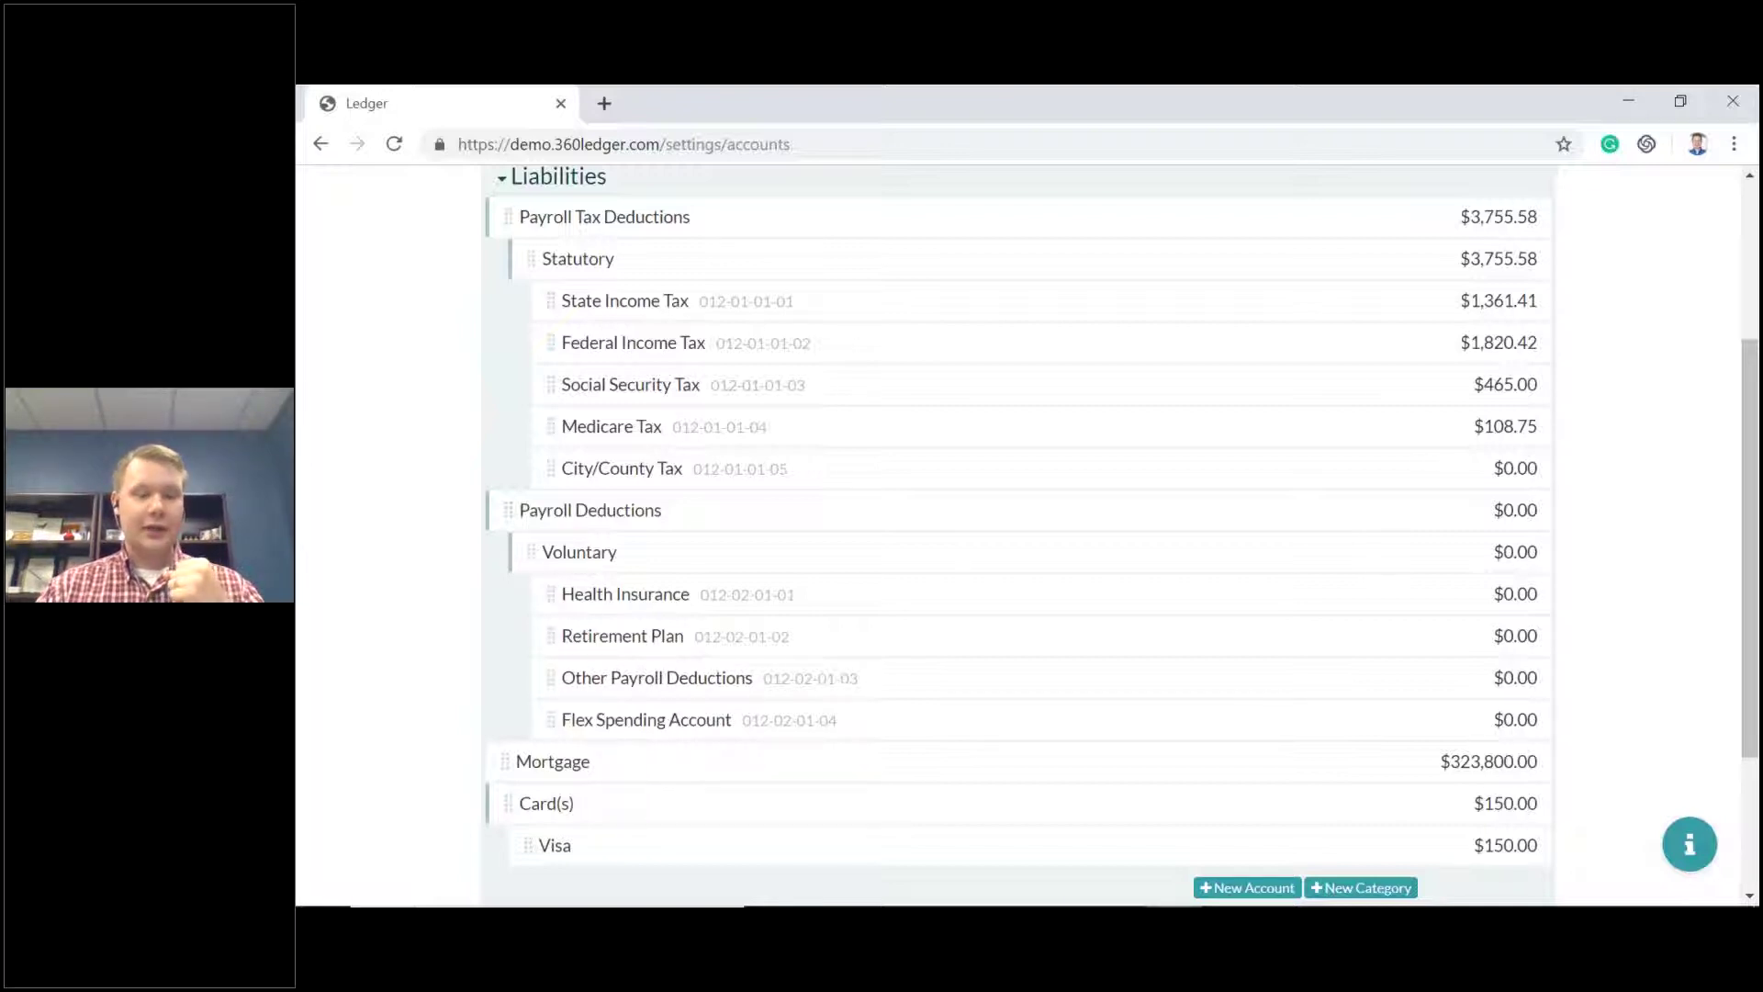
{"action": "scroll", "coordinate": [633, 642], "scroll_direction": "down", "scroll_amount": 3}
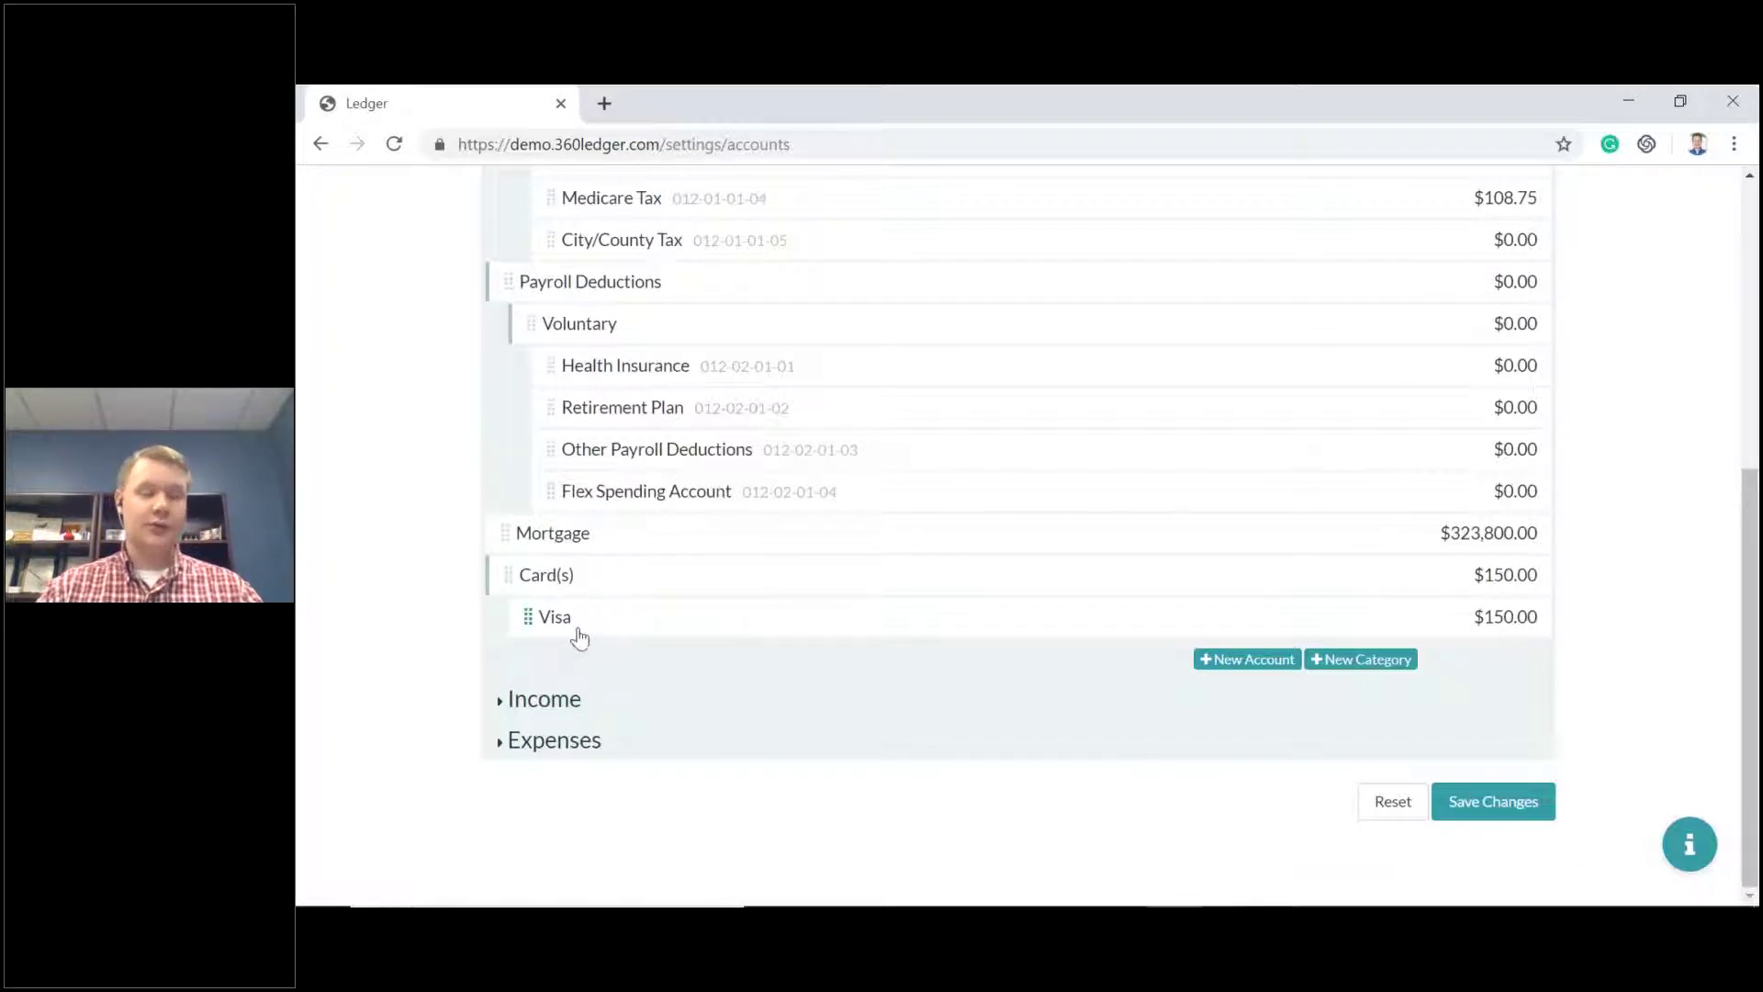
Create a liability account named MasterCard with a 500.00 initial balance.
{"action": "left_click", "coordinate": [1252, 661]}
{"action": "left_click", "coordinate": [710, 674]}
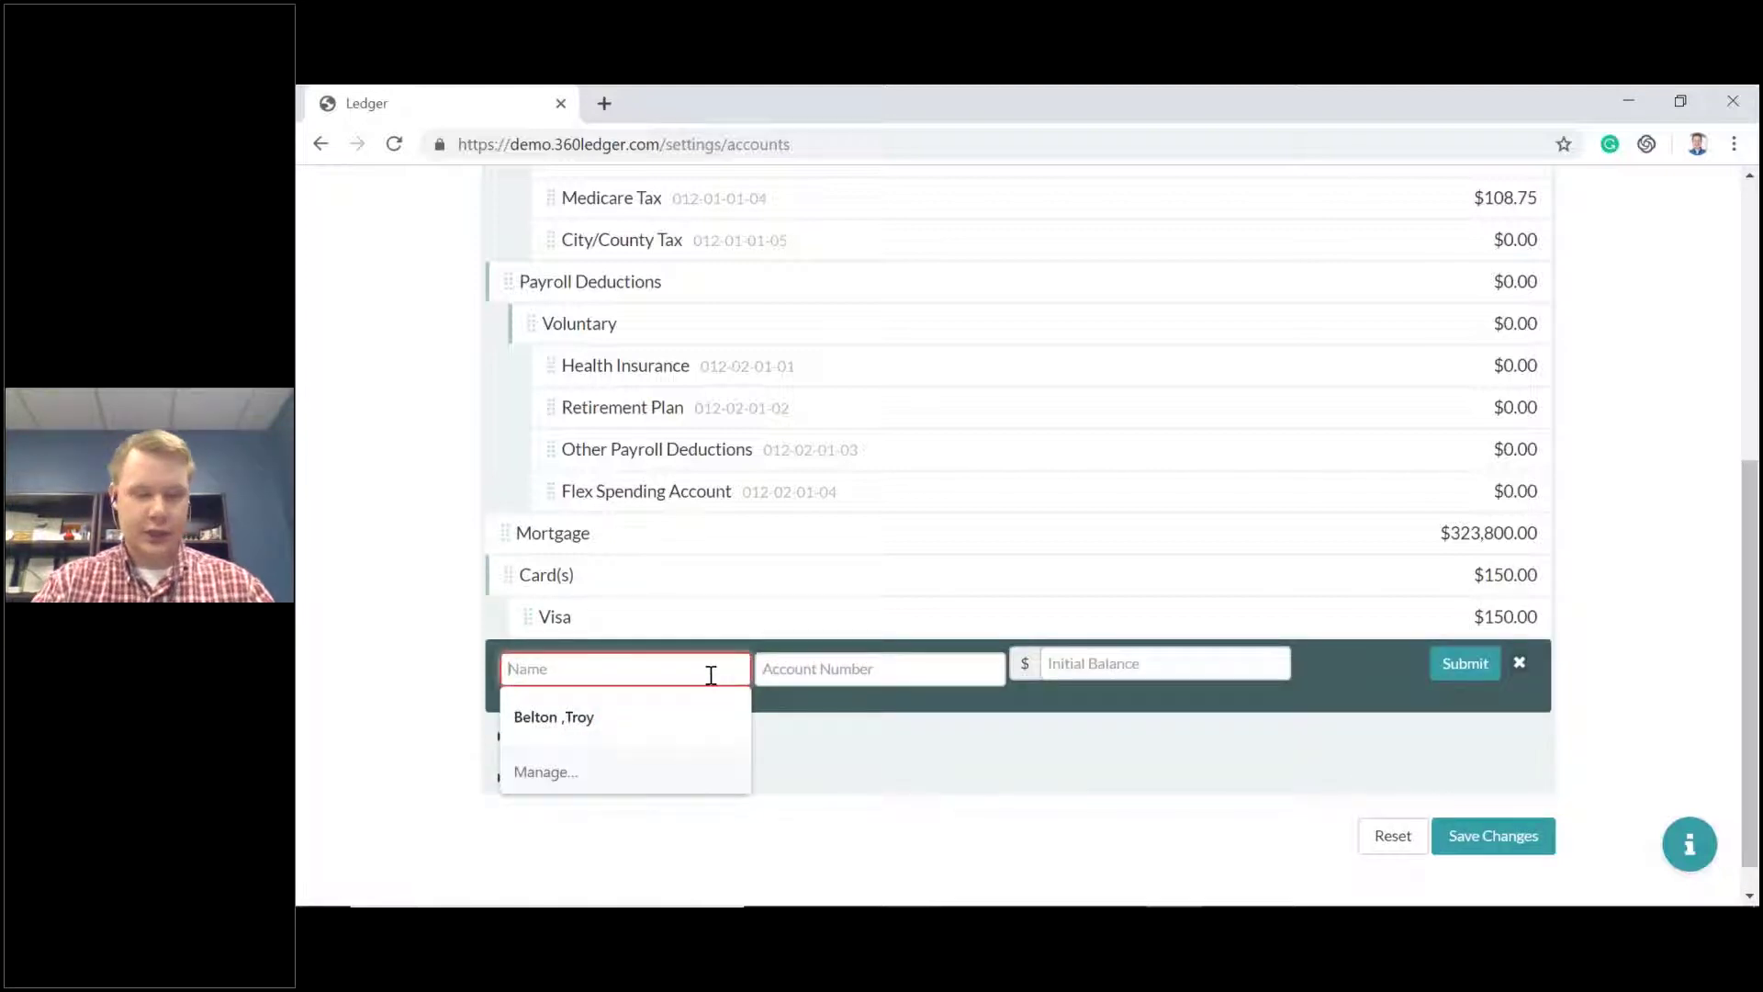
{"action": "type", "text": "Master"}
{"action": "type", "text": "Casrt"}
{"action": "key", "text": "BackSpace"}
{"action": "type", "text": "rd"}
{"action": "key", "text": "BackSpace"}
{"action": "key", "text": "BackSpace"}
{"action": "type", "text": "rd"}
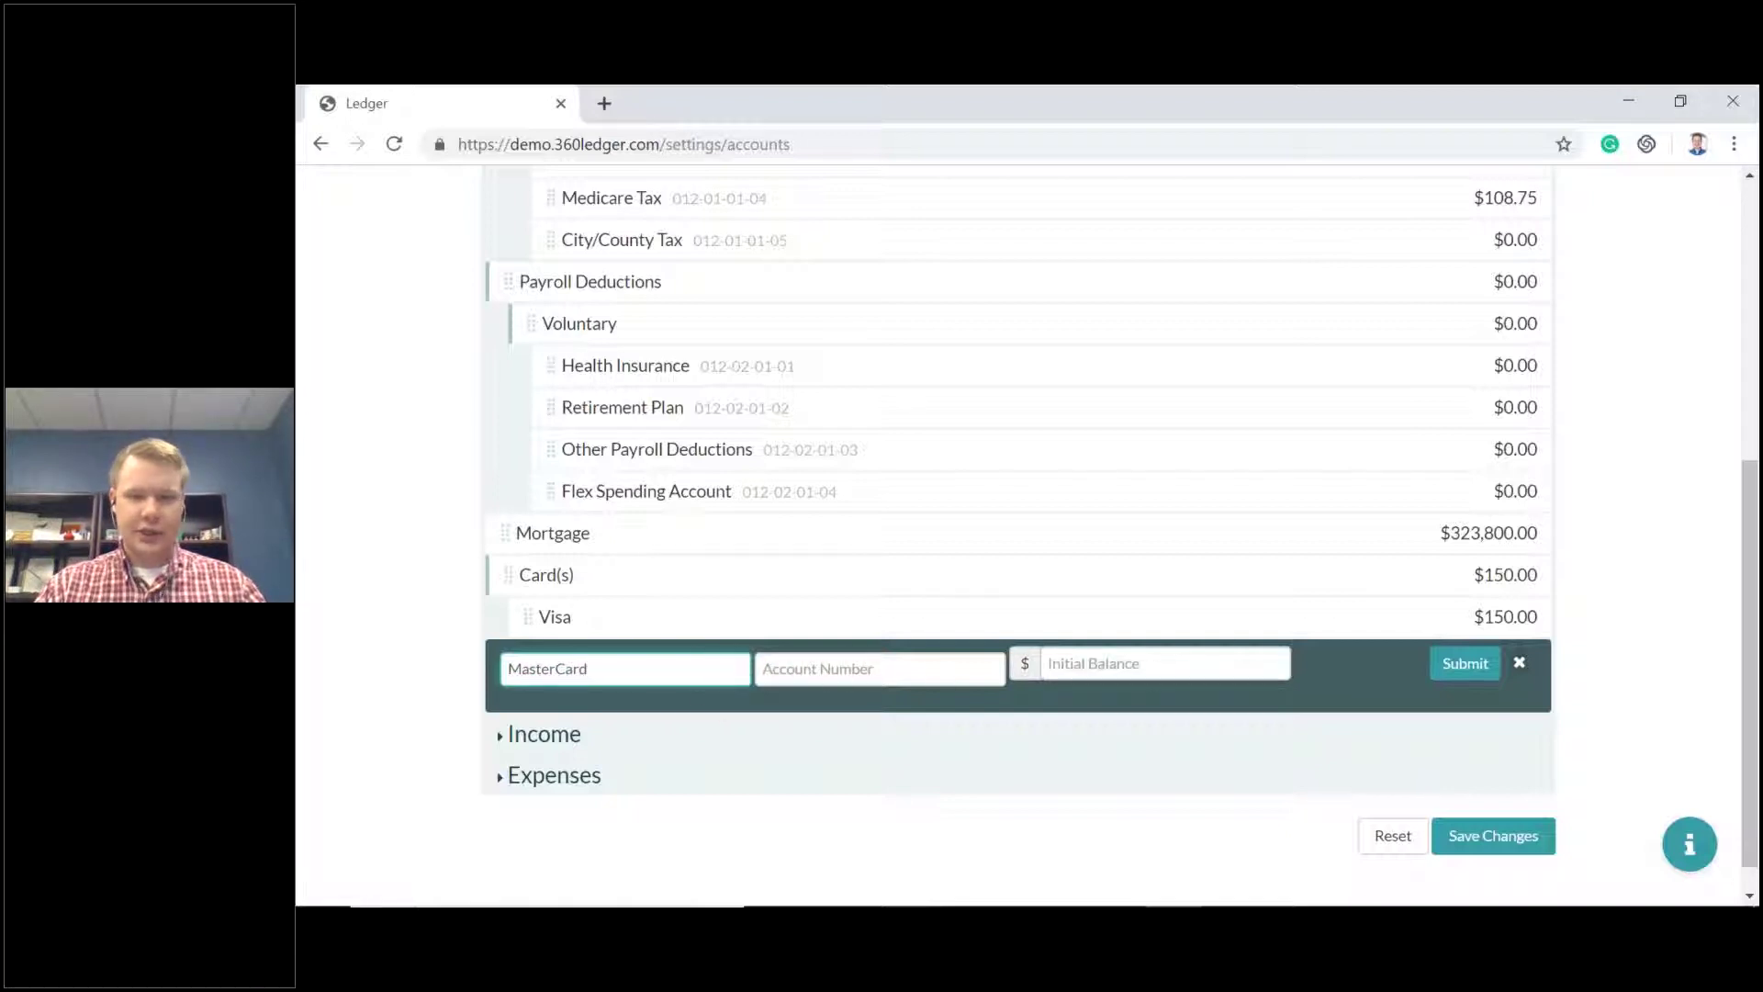
{"action": "left_click", "coordinate": [1135, 668]}
{"action": "left_click", "coordinate": [1078, 793]}
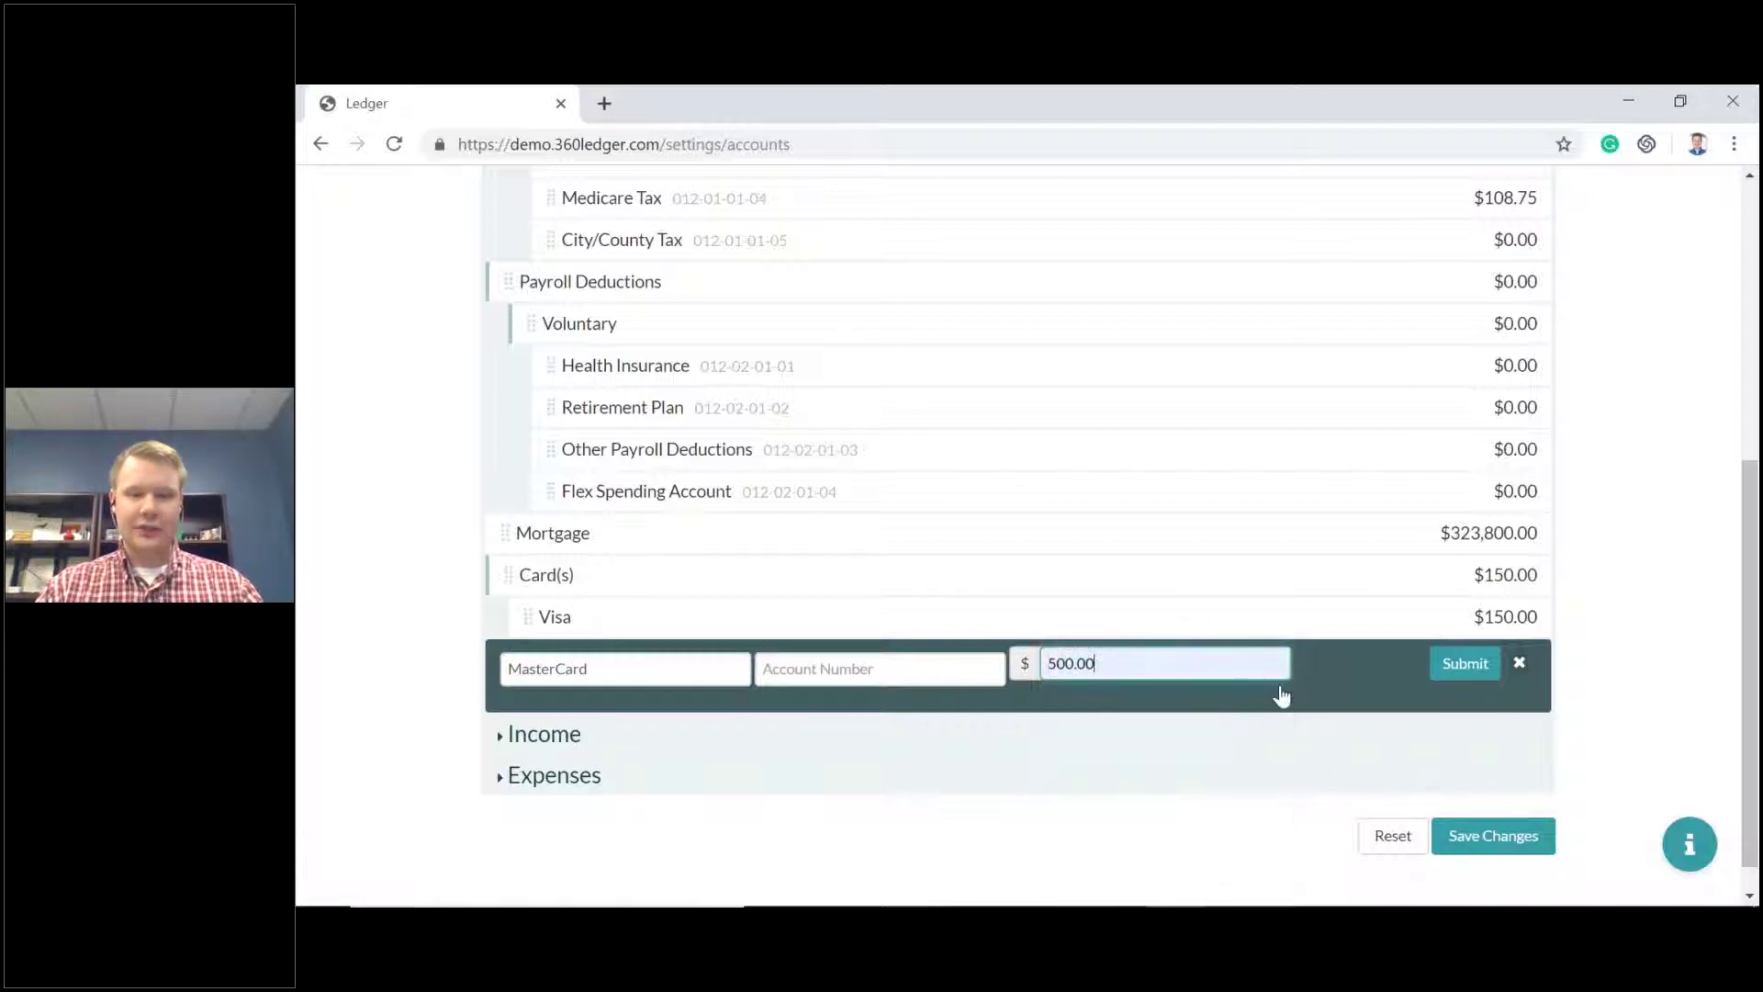
{"action": "left_click", "coordinate": [1467, 667]}
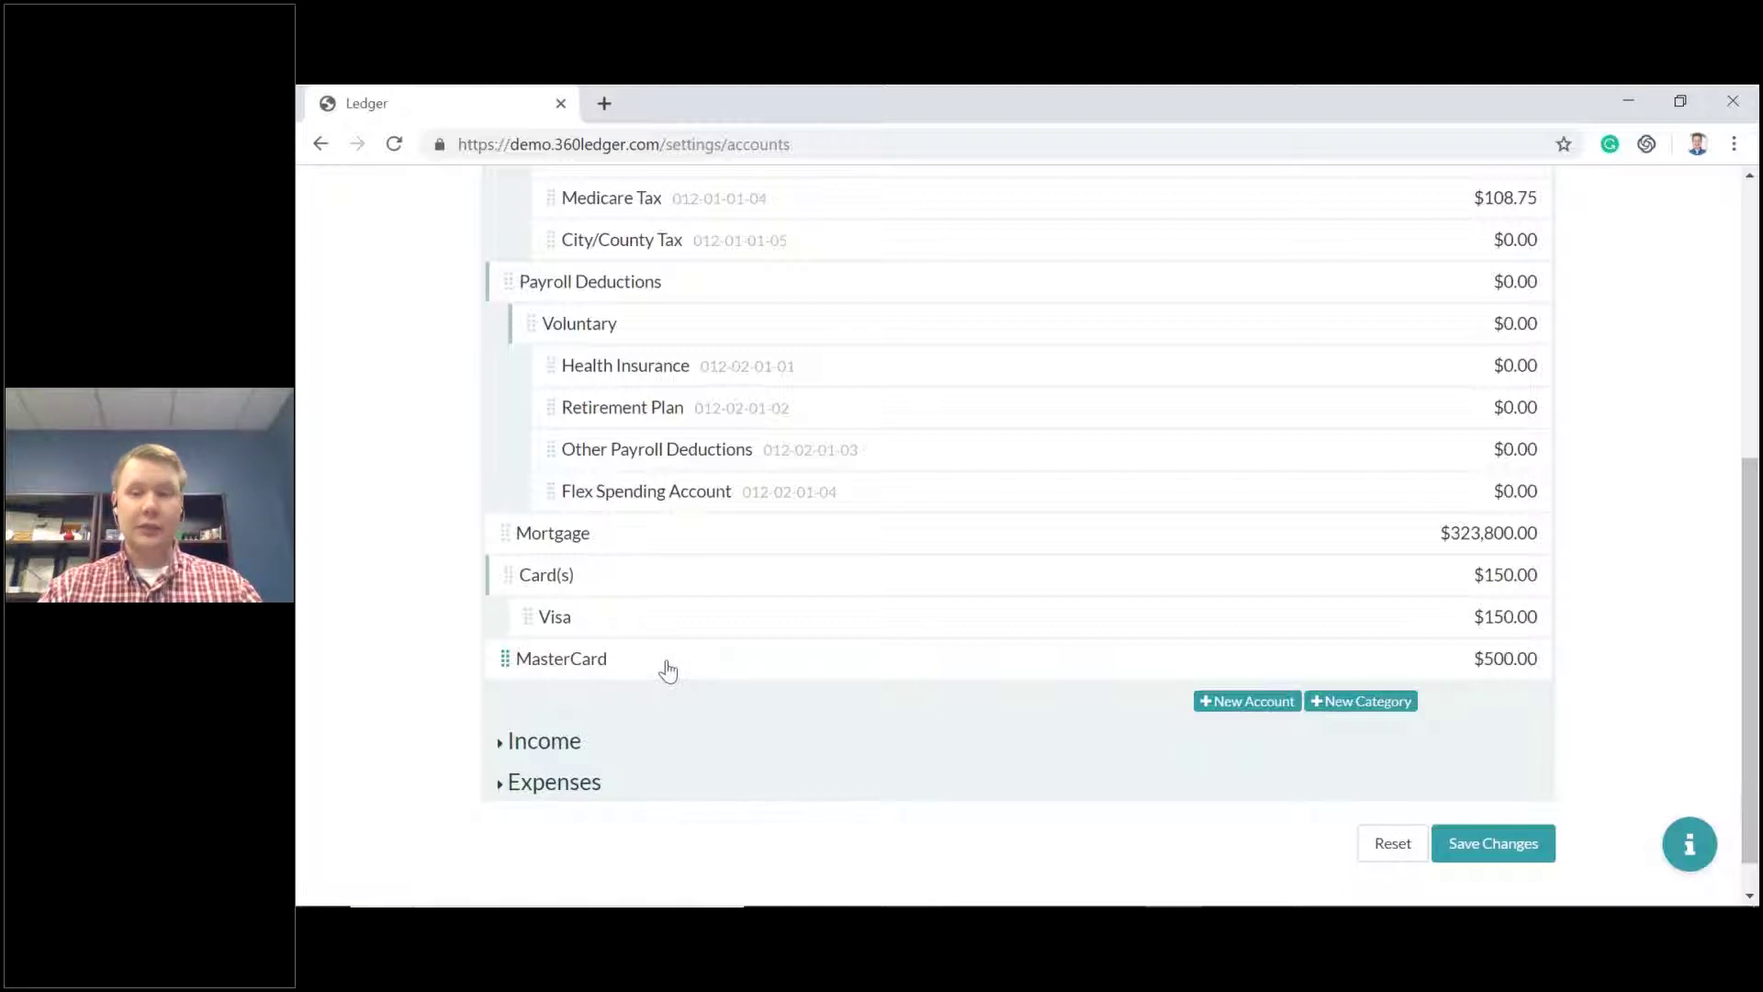
Nest MasterCard under Card(s) below Visa, bringing the category to $650.00.
{"action": "scroll", "coordinate": [663, 671], "scroll_direction": "up", "scroll_amount": 4}
{"action": "scroll", "coordinate": [669, 675], "scroll_direction": "down", "scroll_amount": 4}
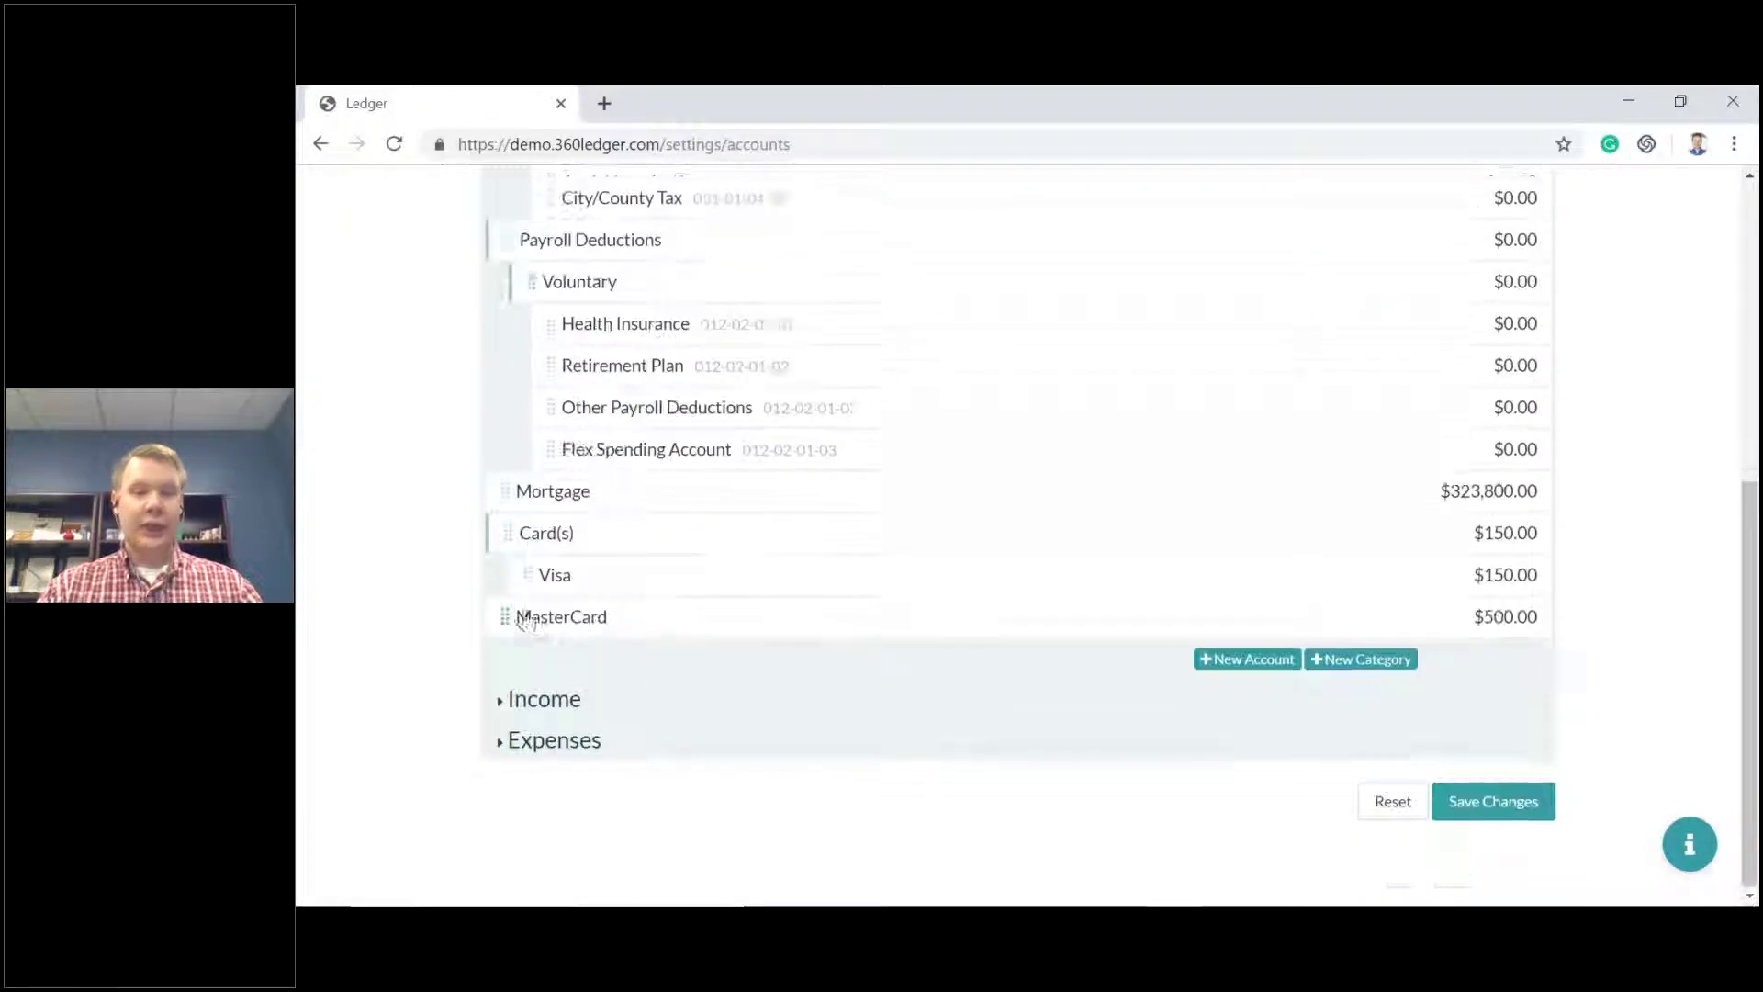
{"action": "left_click_drag", "start_coordinate": [540, 641], "coordinate": [613, 614]}
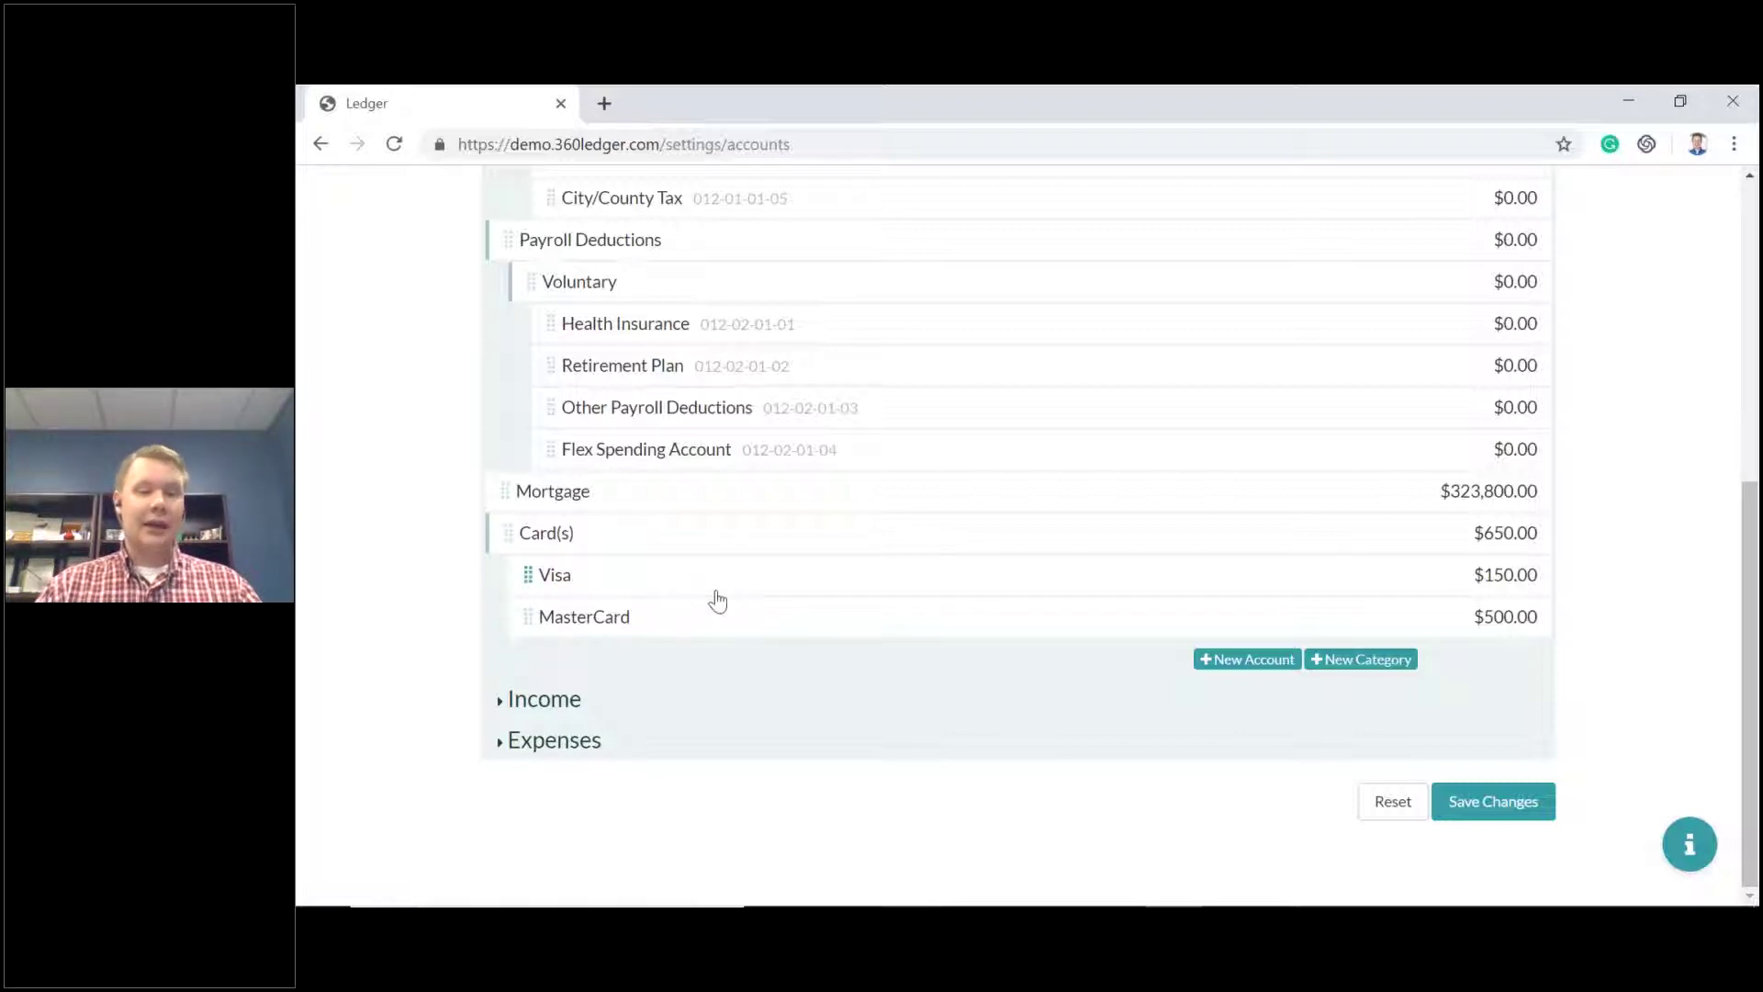
Expand Assets and start a new asset account named TEST.
{"action": "left_click", "coordinate": [551, 705]}
{"action": "scroll", "coordinate": [676, 648], "scroll_direction": "down", "scroll_amount": 8}
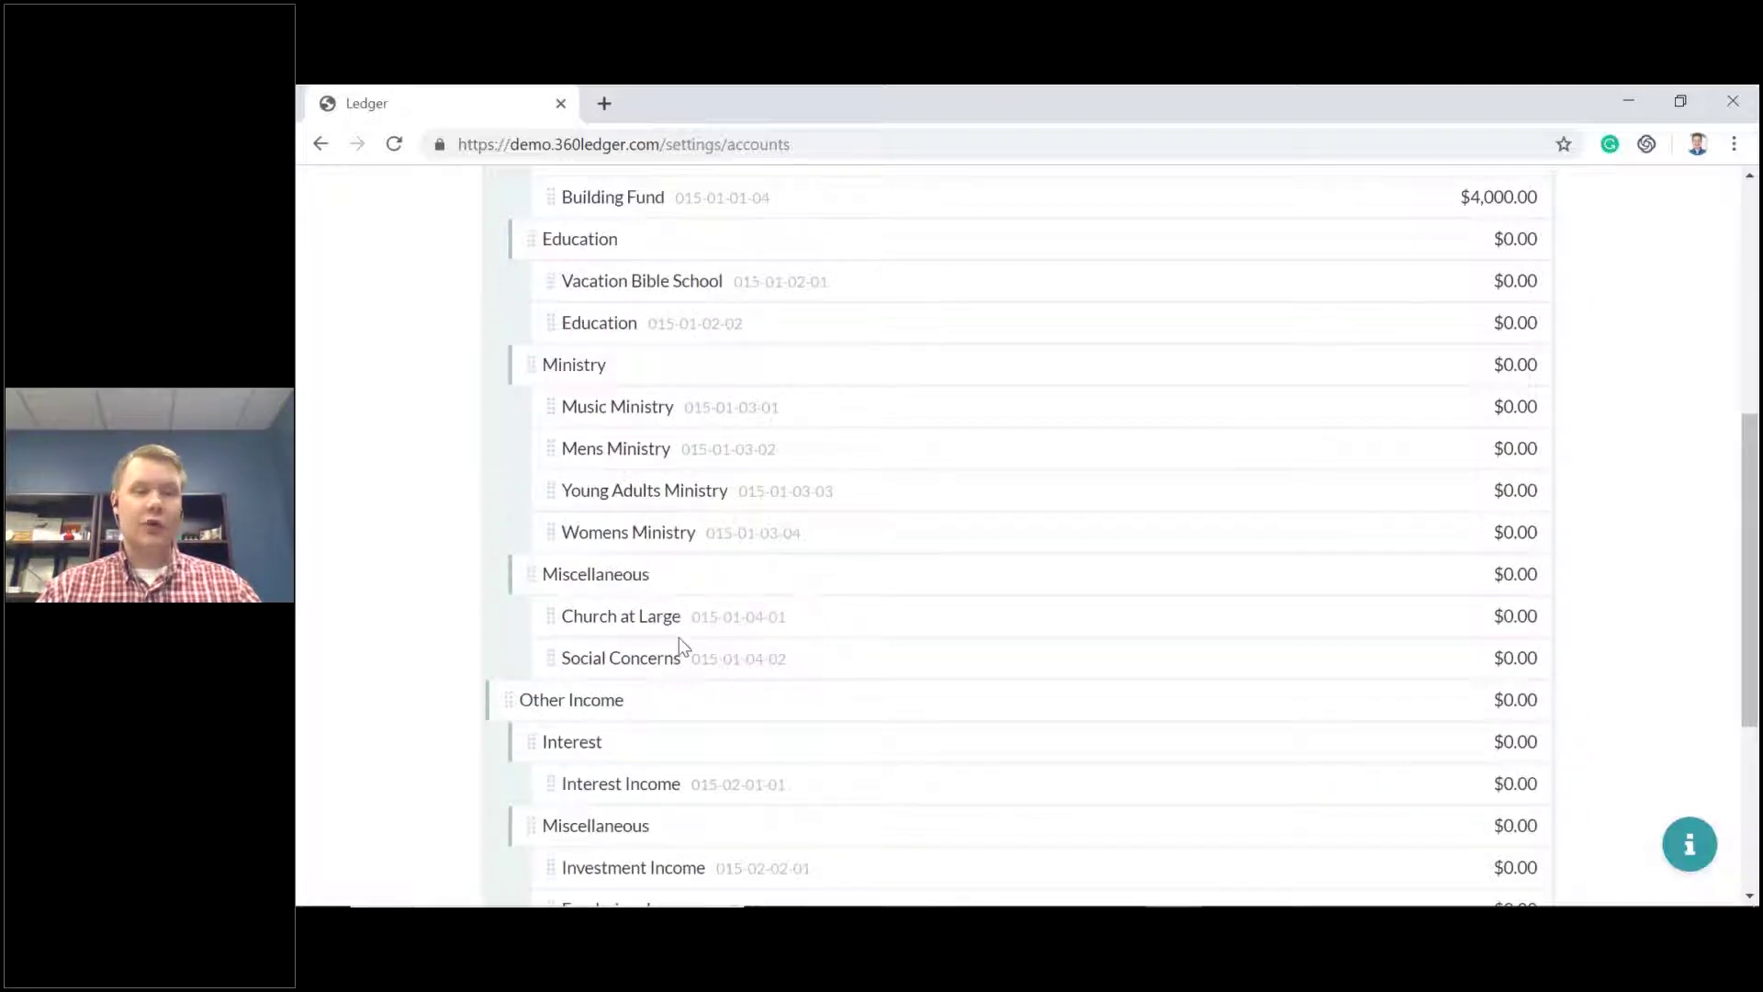
{"action": "scroll", "coordinate": [679, 649], "scroll_direction": "up", "scroll_amount": 5}
{"action": "scroll", "coordinate": [679, 648], "scroll_direction": "up", "scroll_amount": 1}
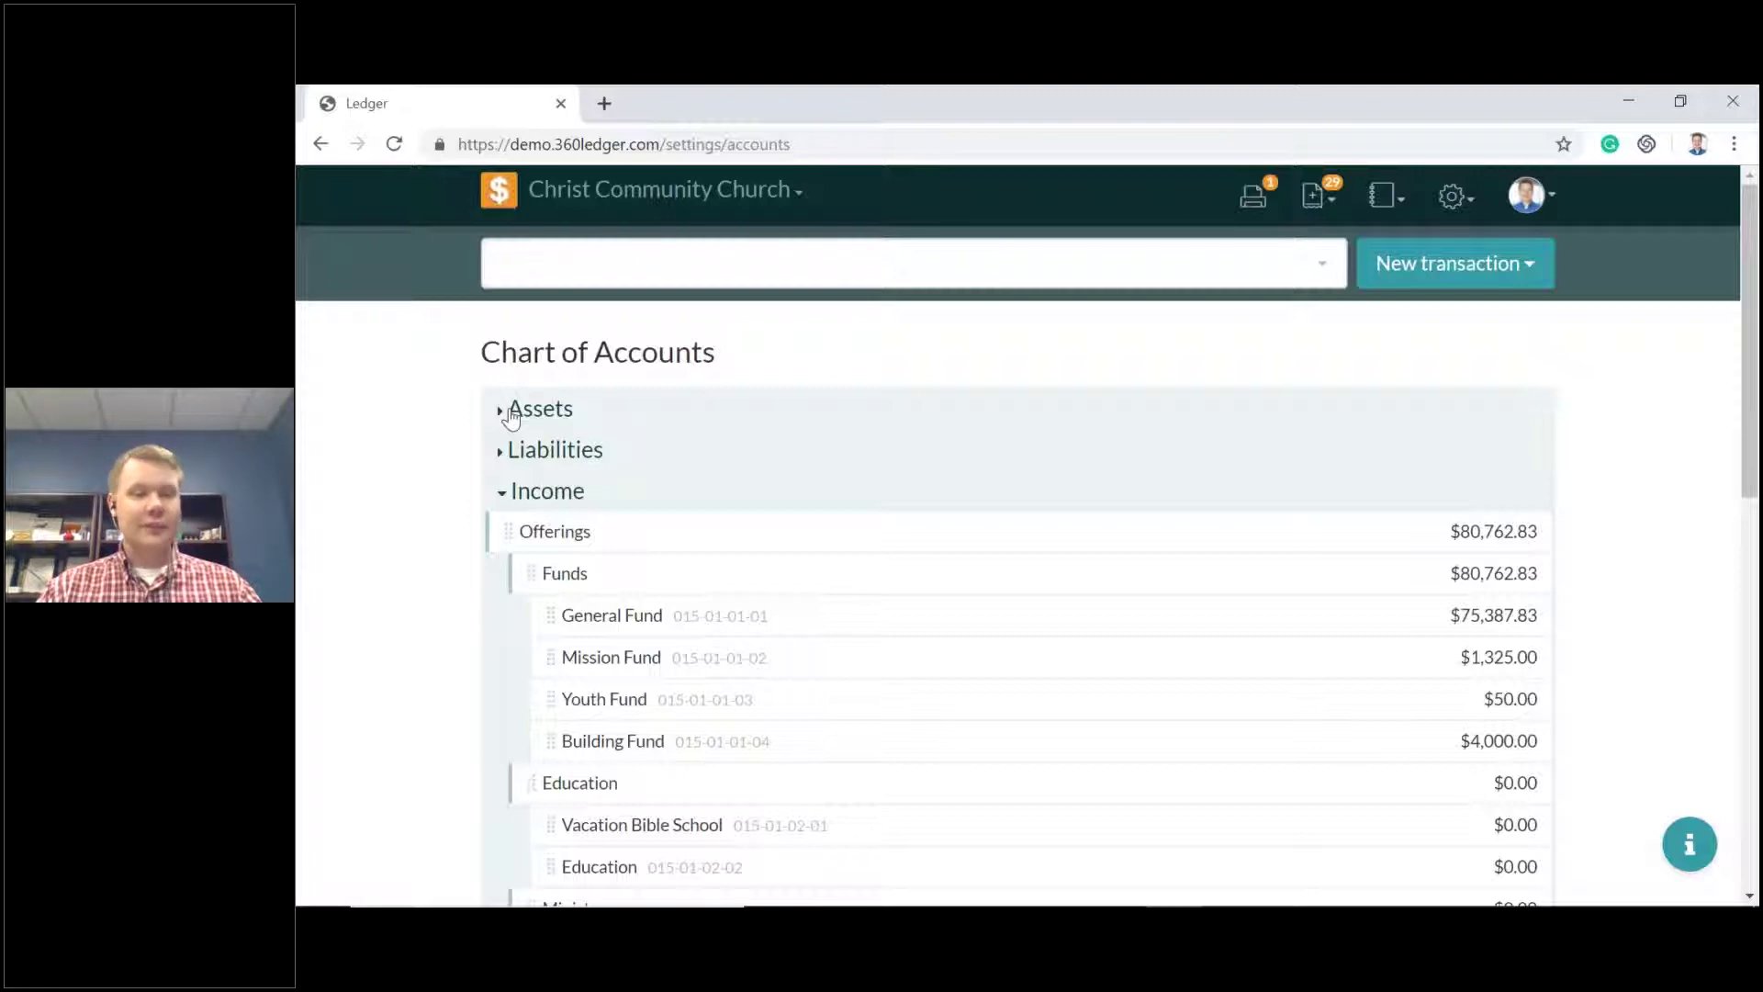
{"action": "left_click", "coordinate": [512, 414]}
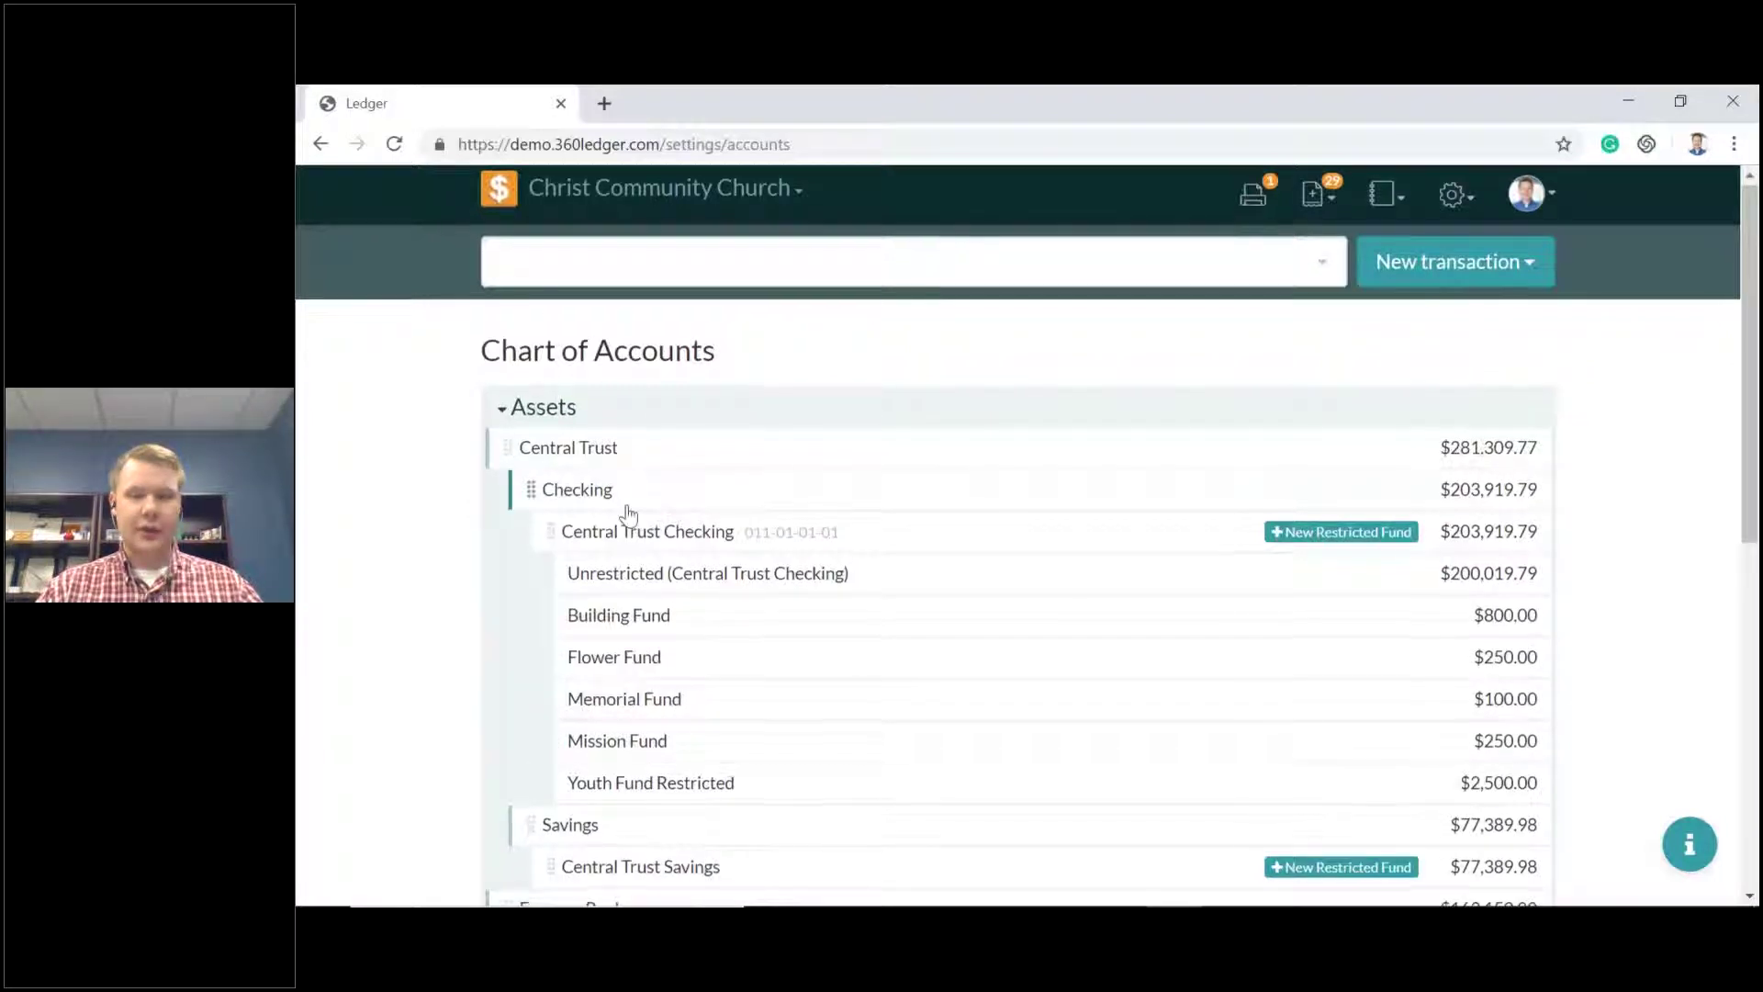
{"action": "scroll", "coordinate": [642, 495], "scroll_direction": "down", "scroll_amount": 7}
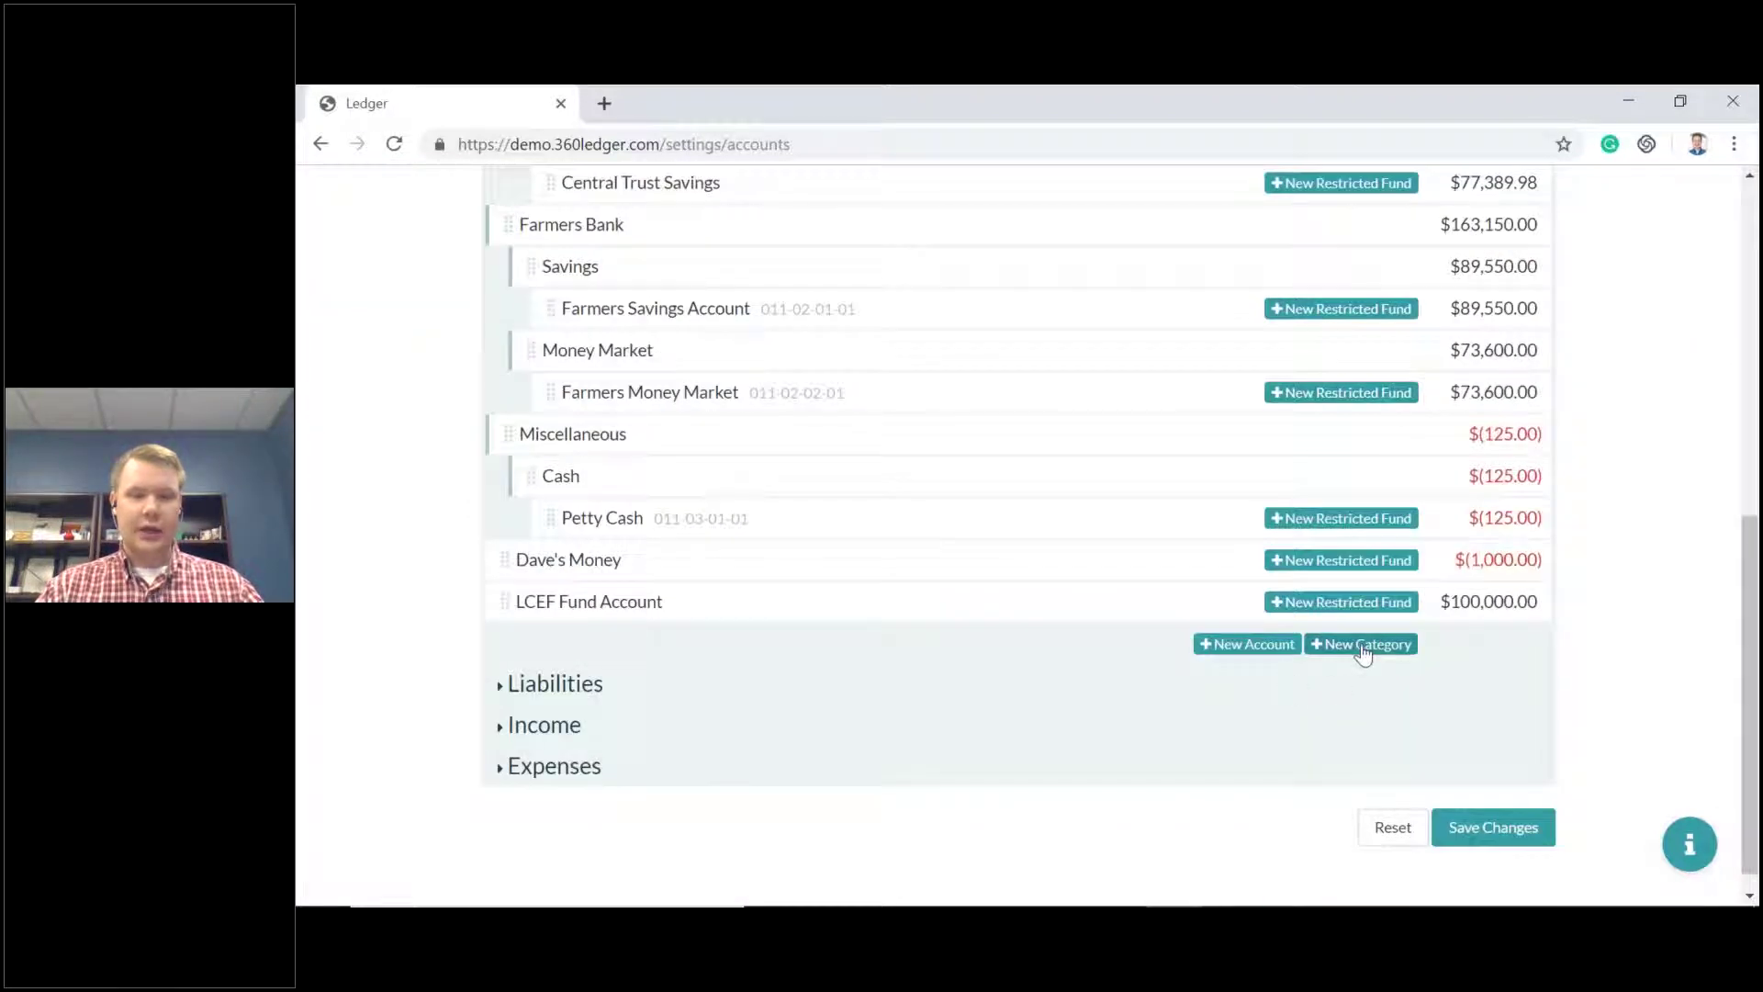
{"action": "left_click", "coordinate": [1263, 656]}
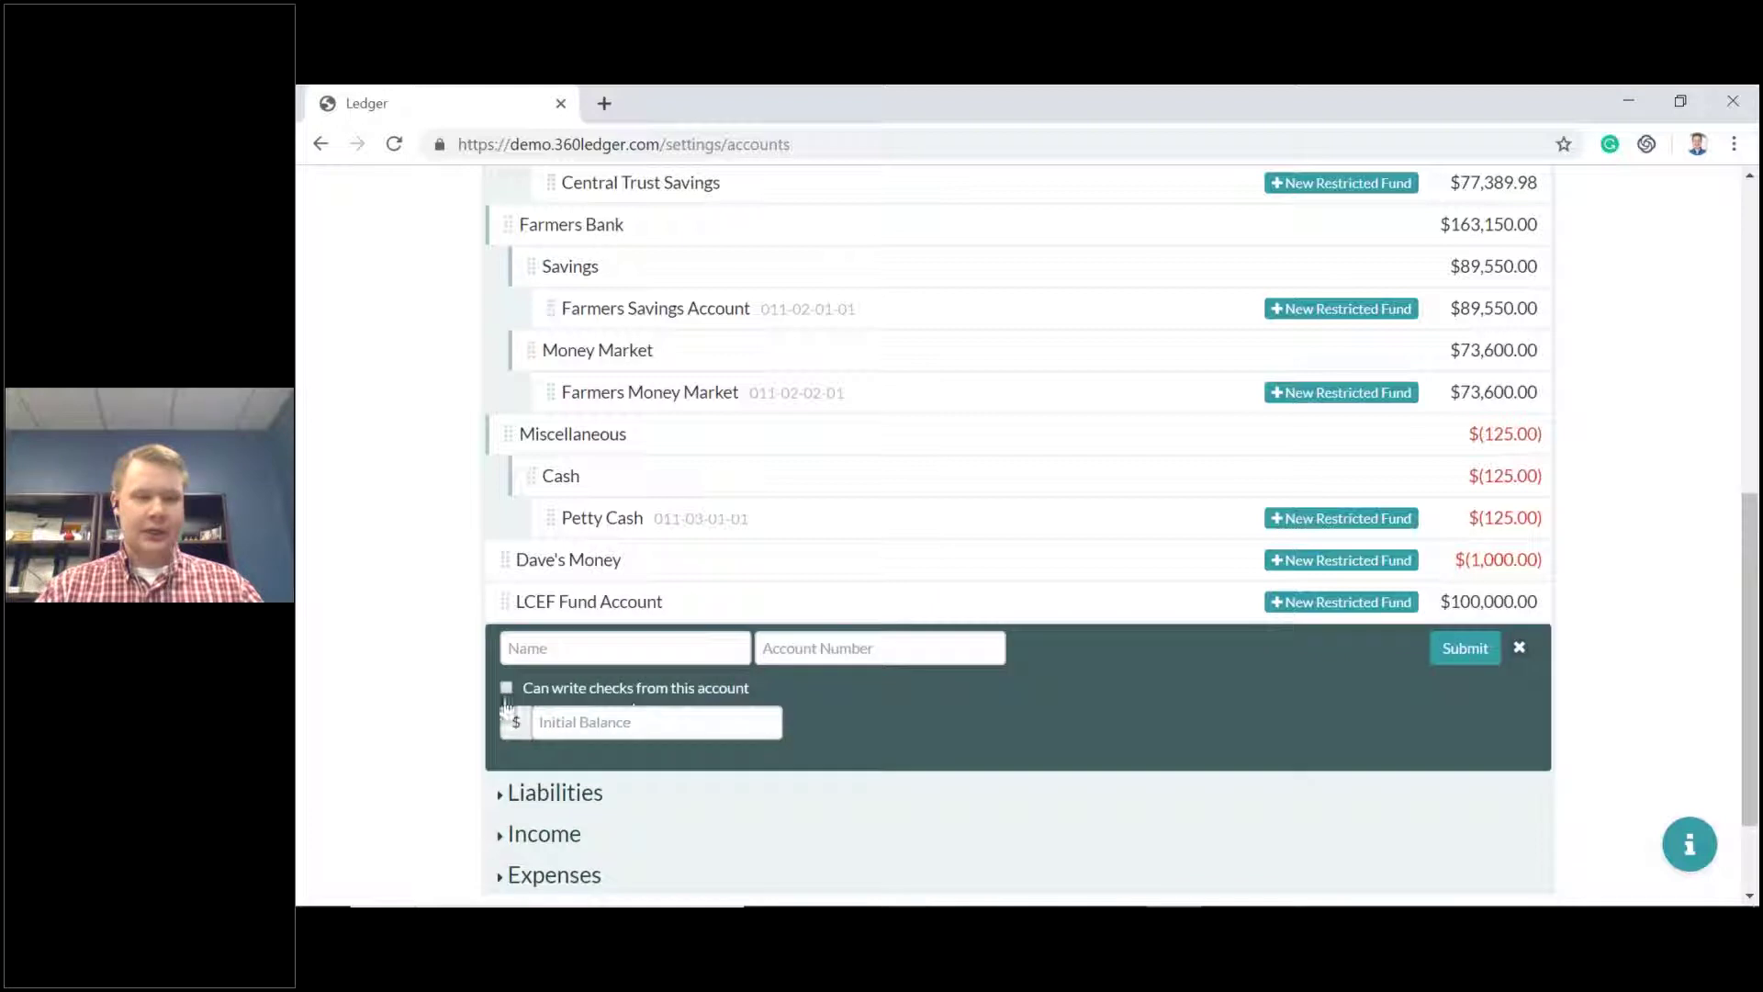
{"action": "left_click", "coordinate": [577, 645]}
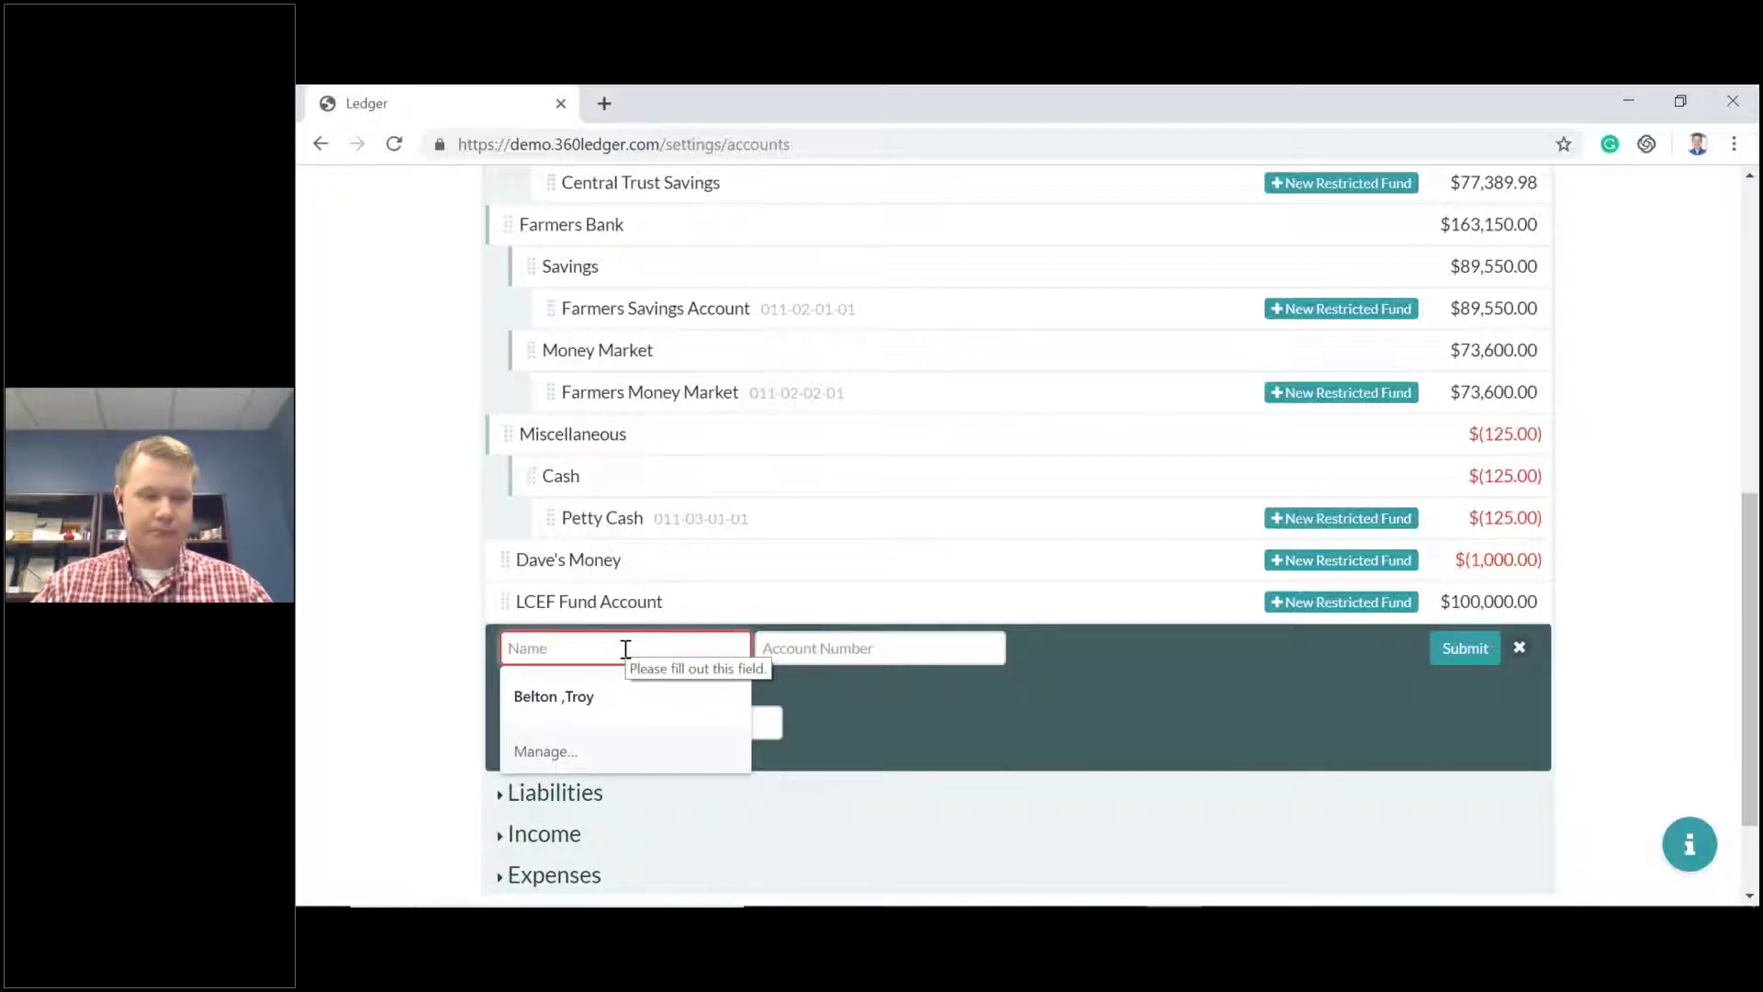
{"action": "type", "text": "TEST"}
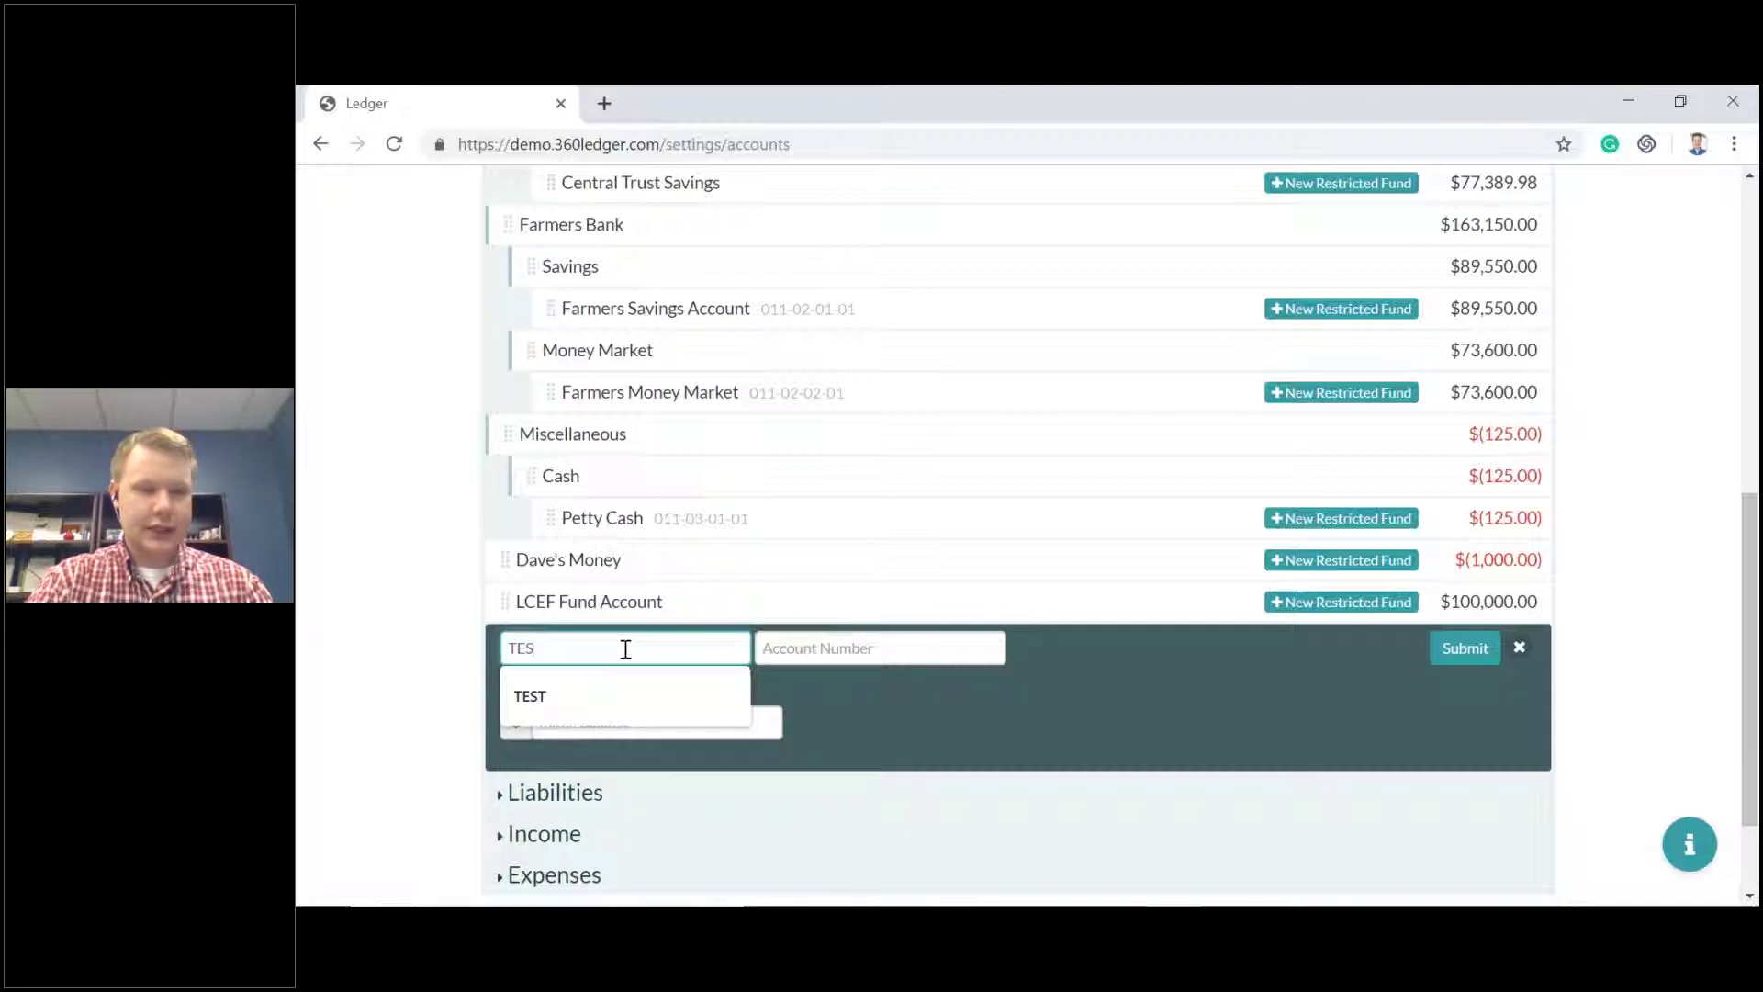
Allow check writing on TEST, give it a 250 initial balance, and submit it.
{"action": "left_click", "coordinate": [831, 649]}
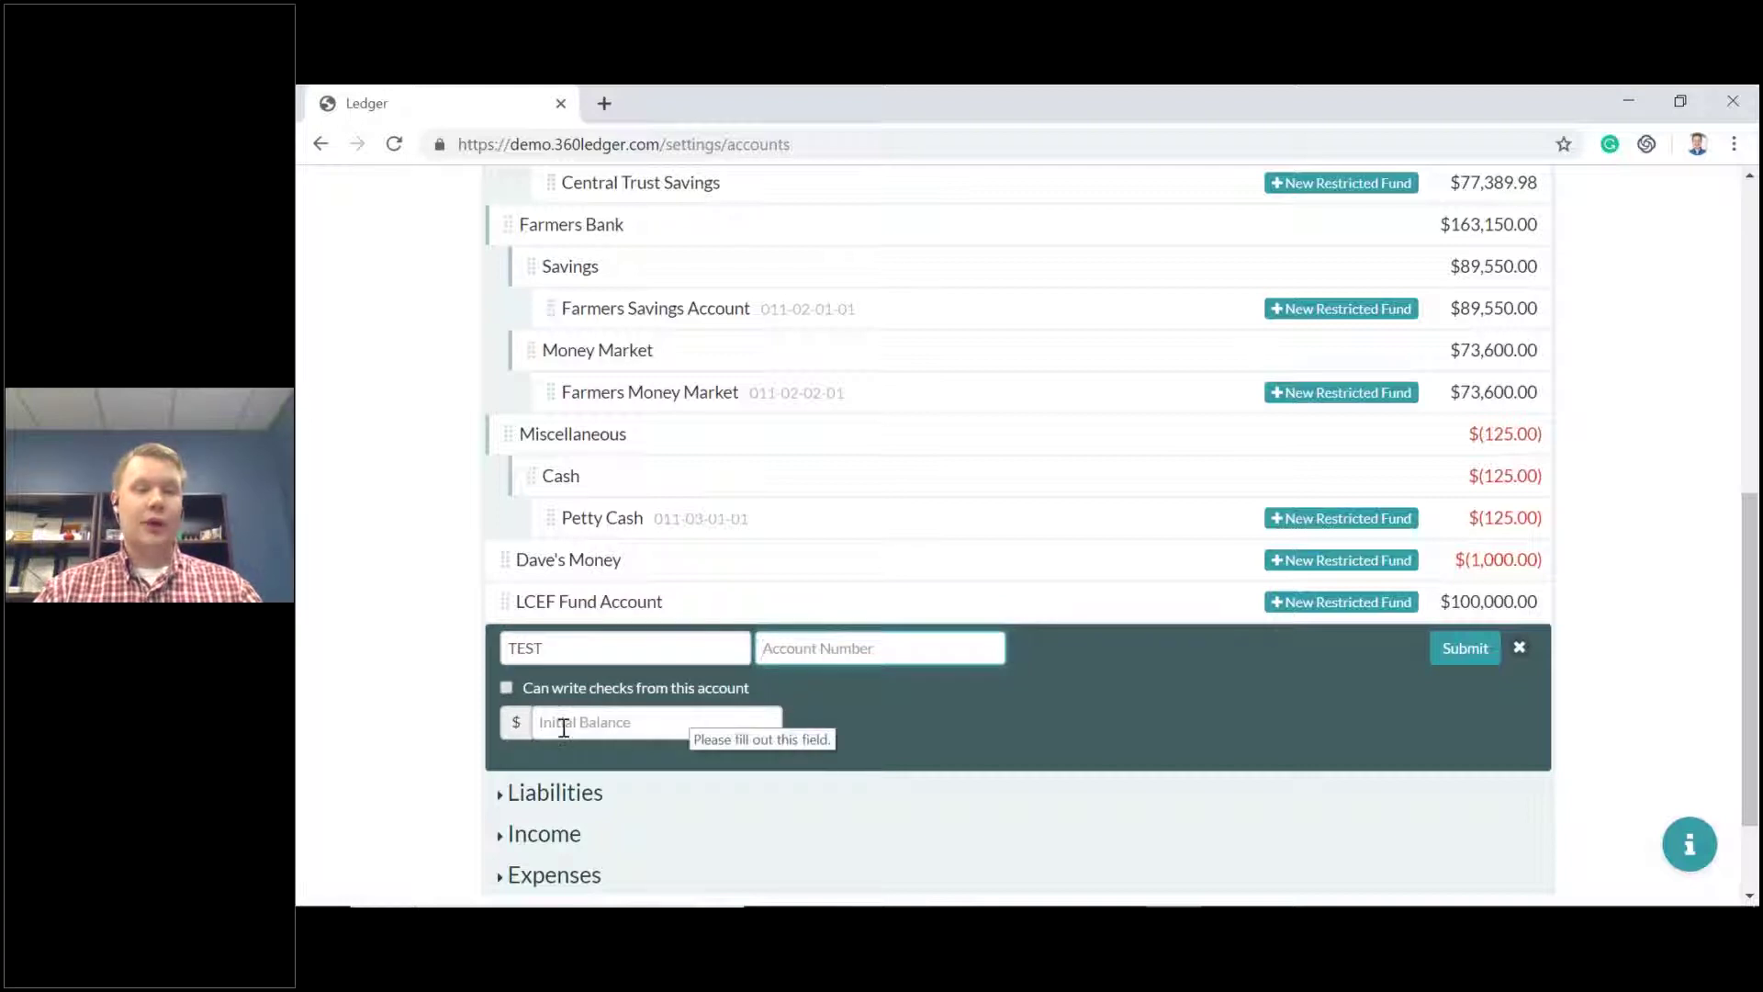
{"action": "left_click", "coordinate": [597, 695]}
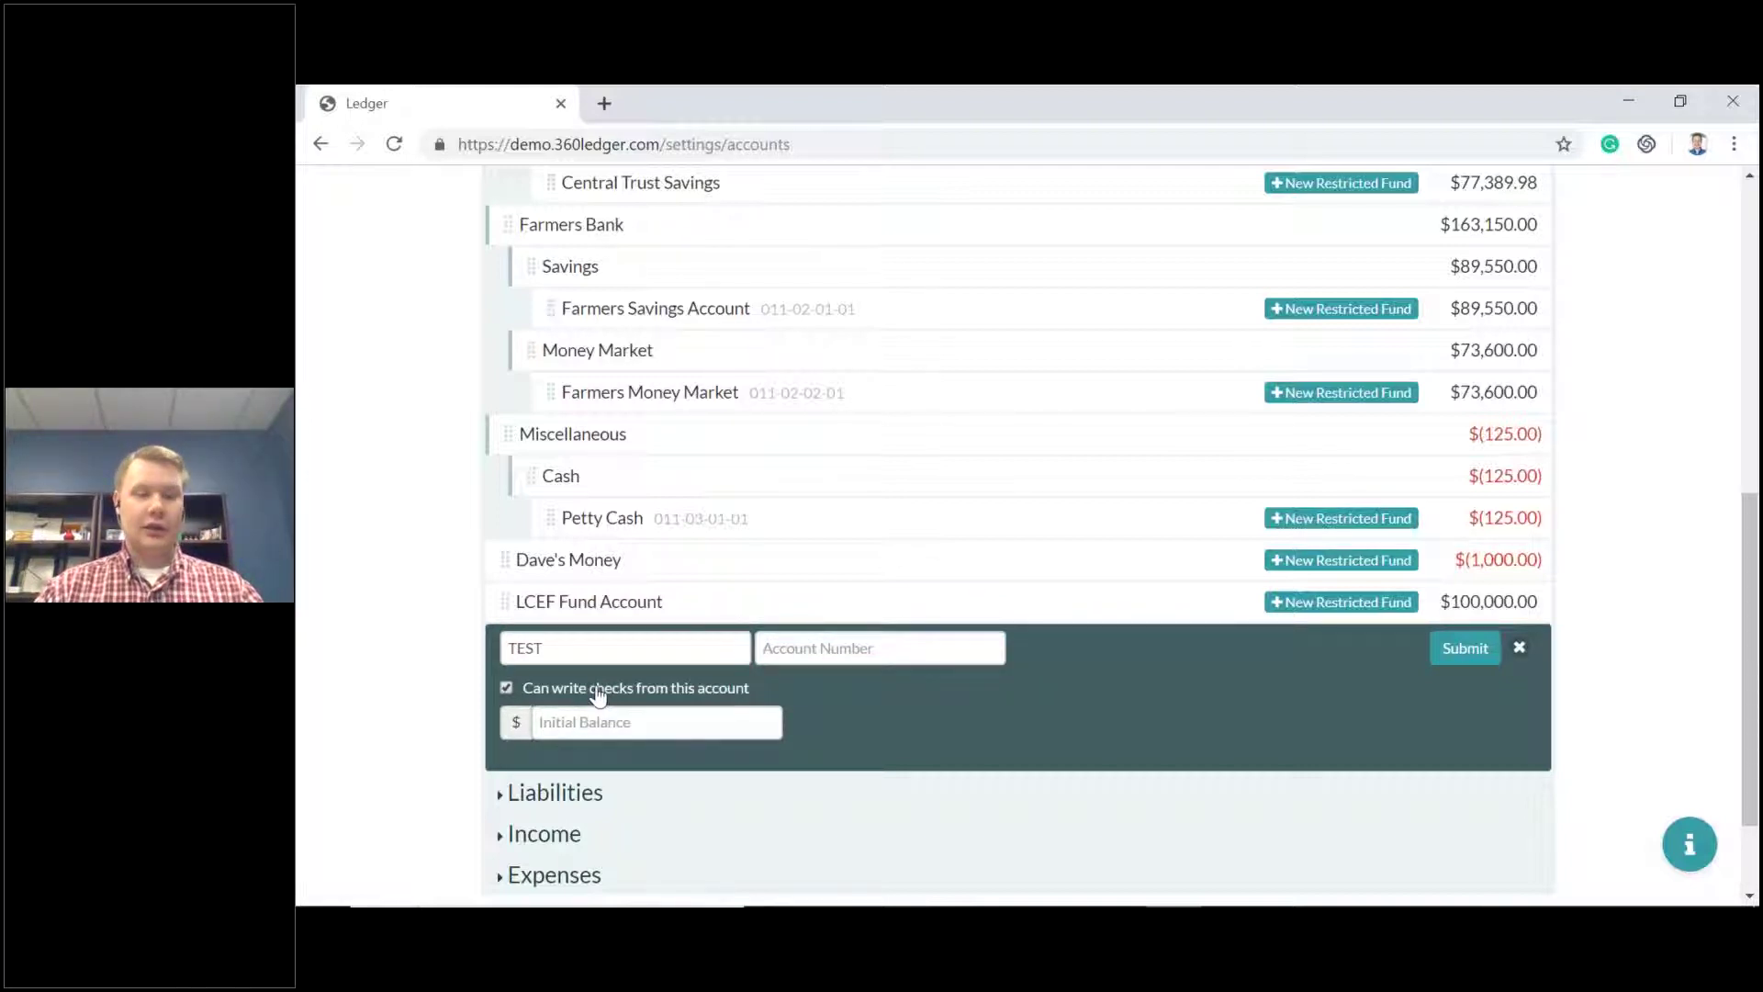
{"action": "left_click", "coordinate": [617, 722]}
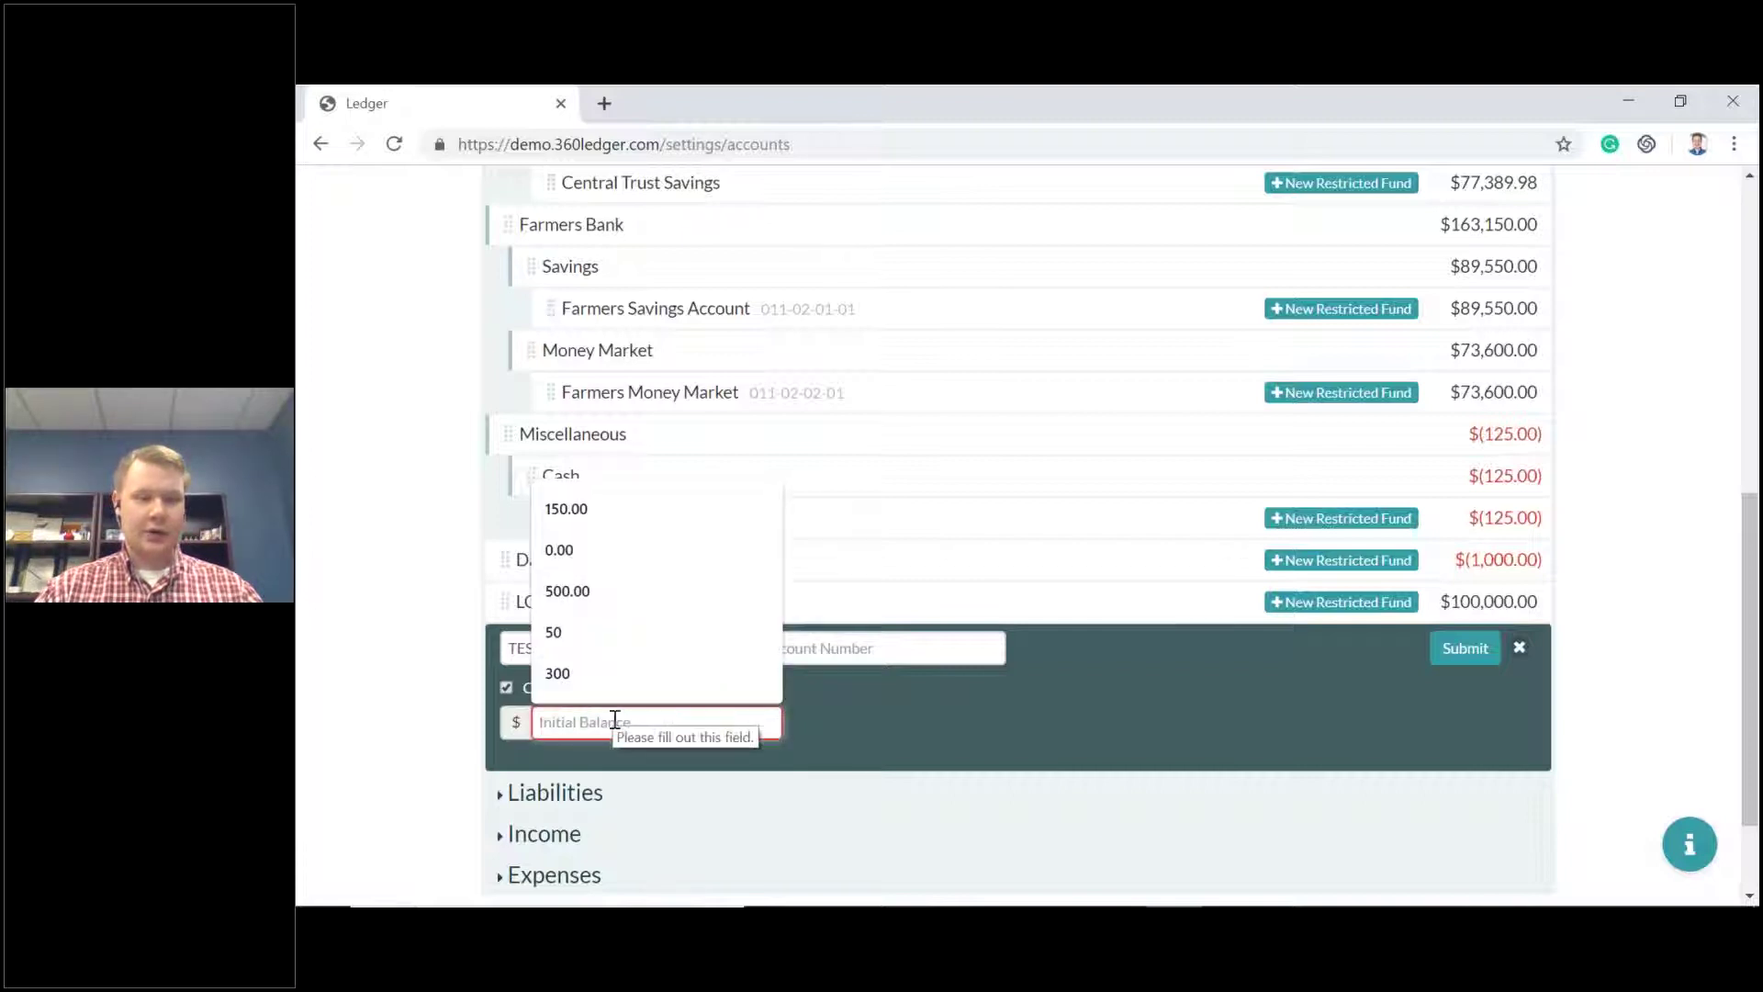
{"action": "type", "text": "250"}
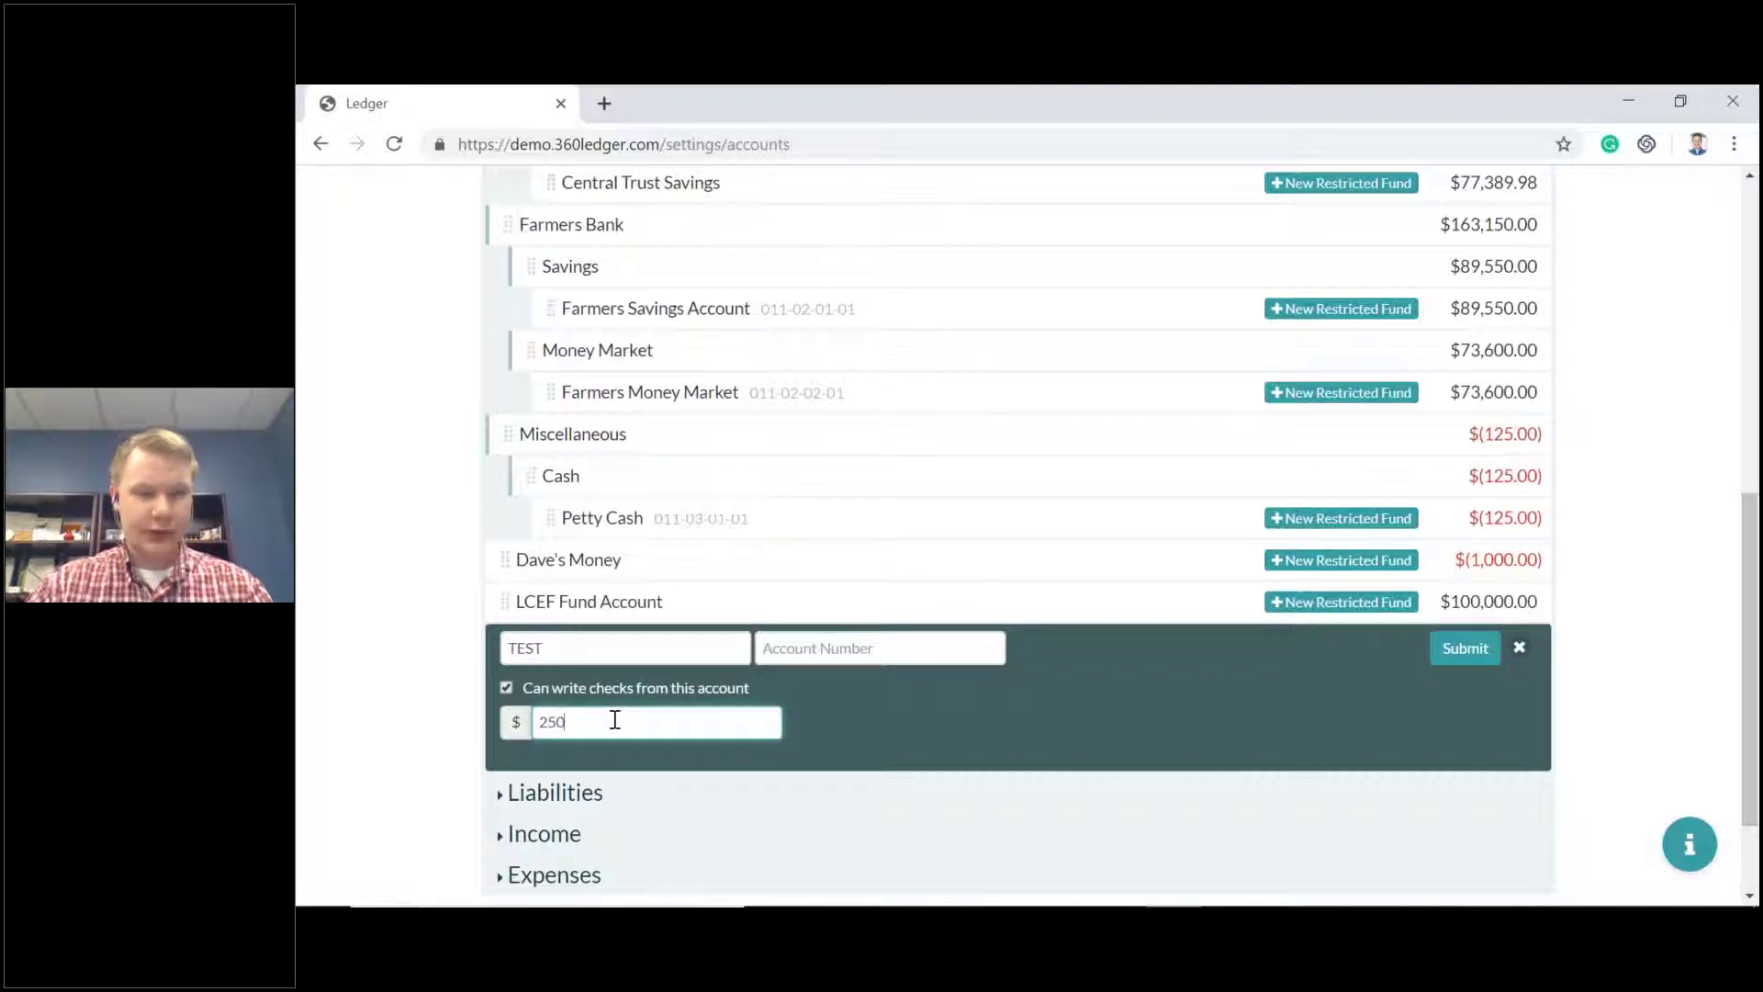
{"action": "left_click", "coordinate": [1480, 649]}
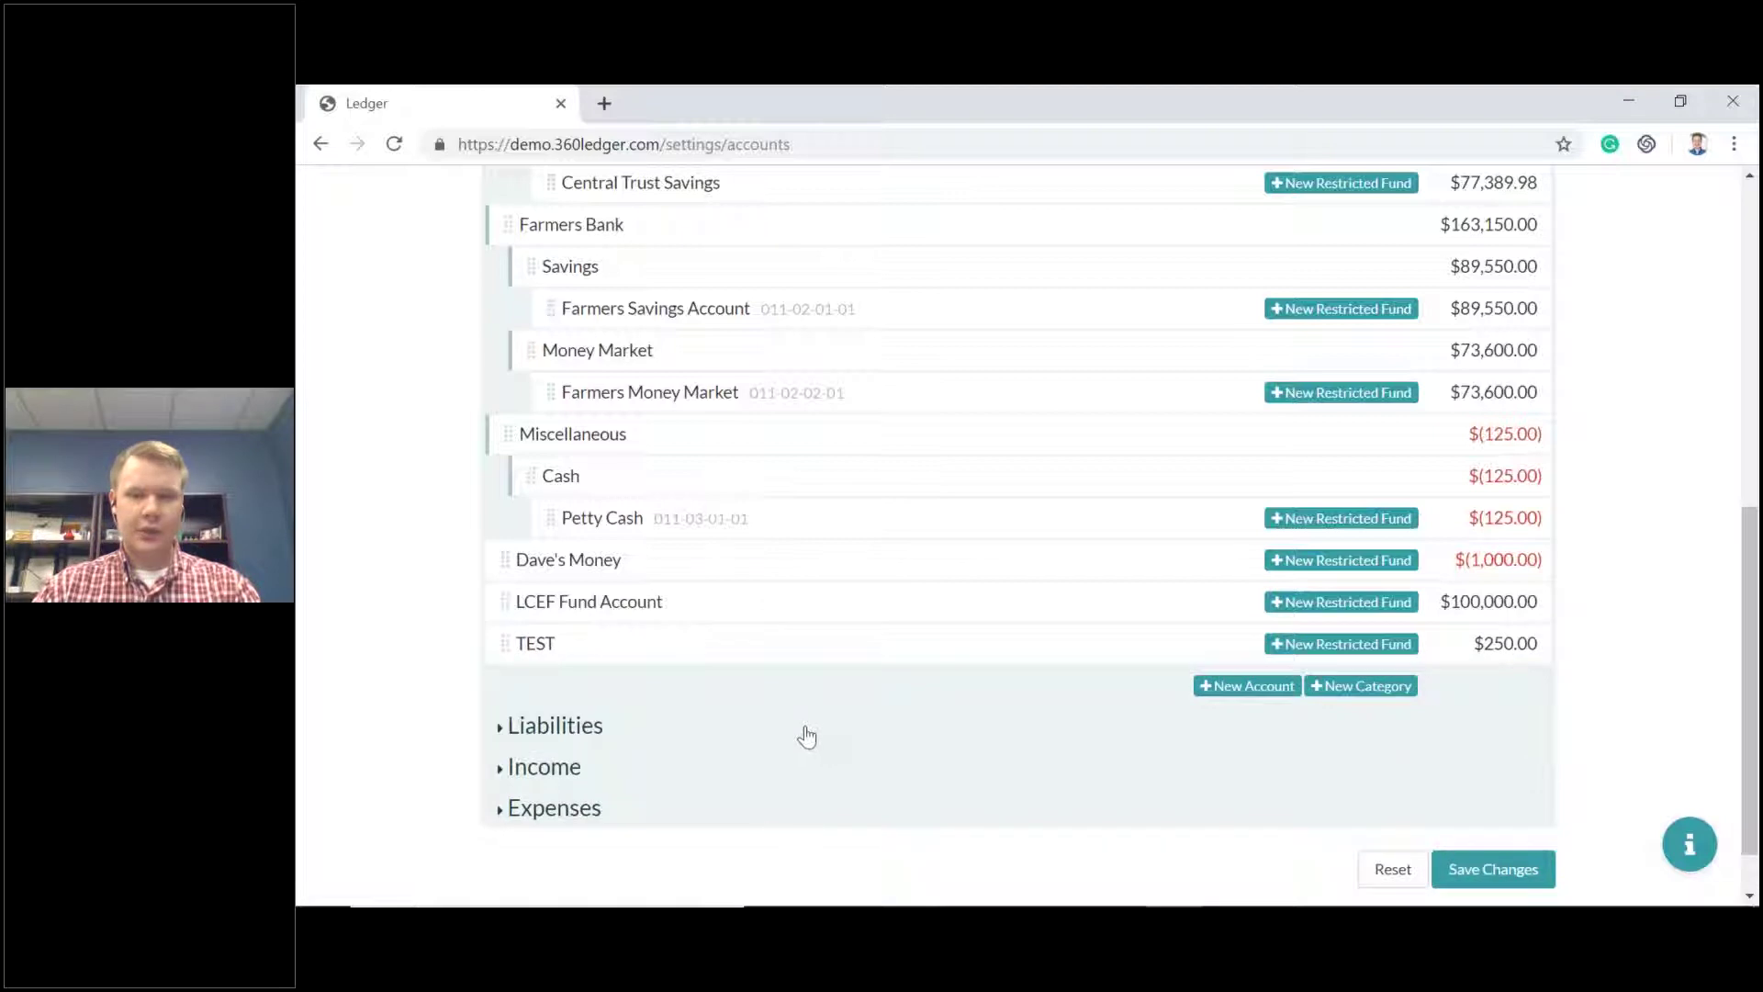
Drag the TEST account into Miscellaneous, placing it above Cash.
{"action": "left_click_drag", "start_coordinate": [507, 654], "coordinate": [562, 636]}
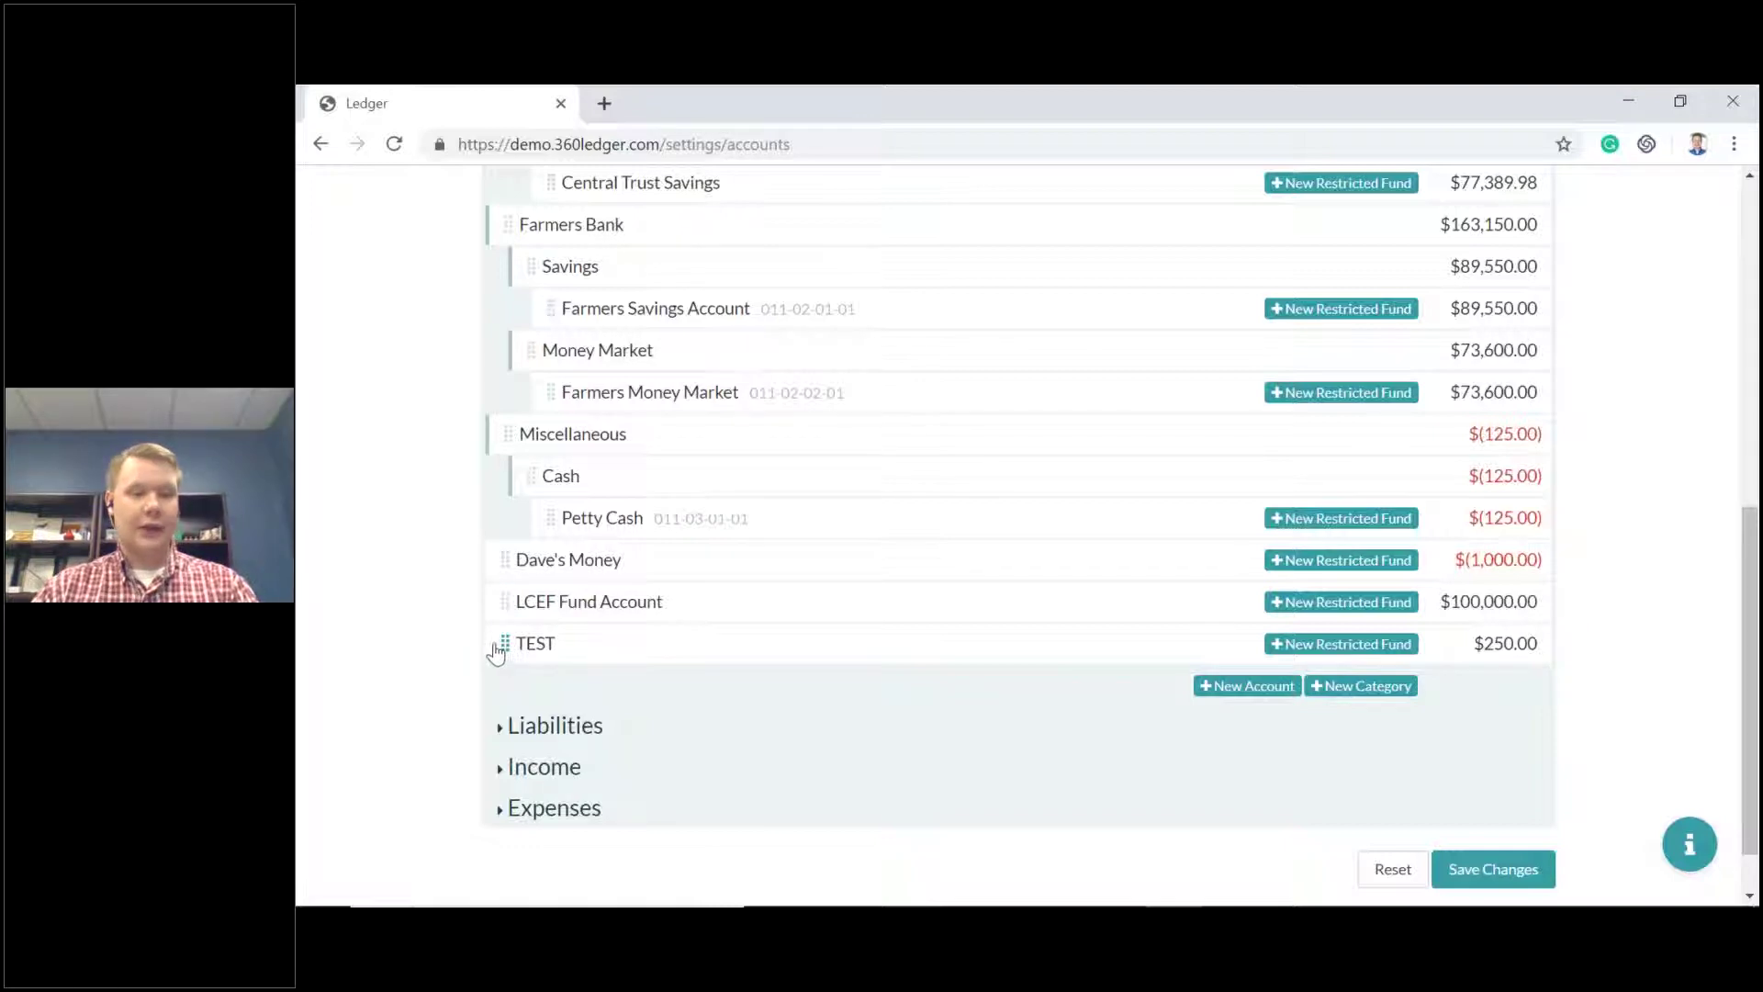
{"action": "mouse_move", "coordinate": [511, 637]}
{"action": "left_mouse_down"}
{"action": "mouse_move", "coordinate": [532, 629]}
{"action": "mouse_move", "coordinate": [555, 479]}
{"action": "left_mouse_up"}
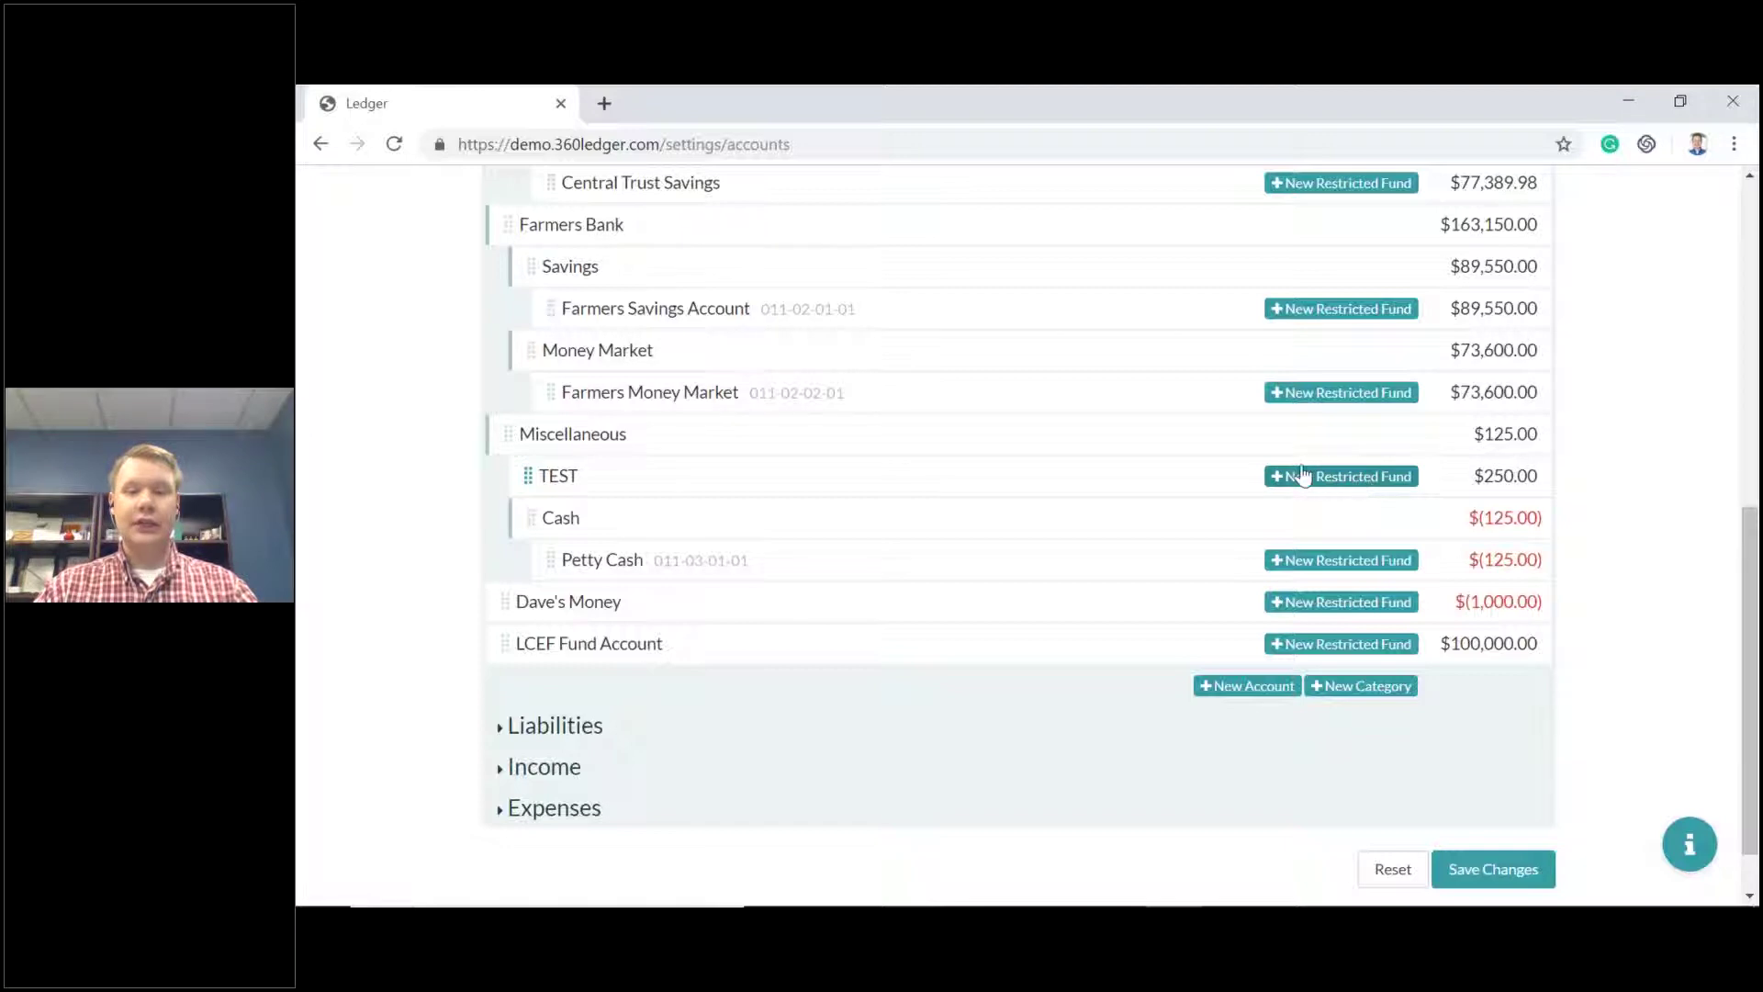
Create a 'Petty Cash' restricted fund under TEST and confirm its details.
{"action": "left_click", "coordinate": [1366, 479]}
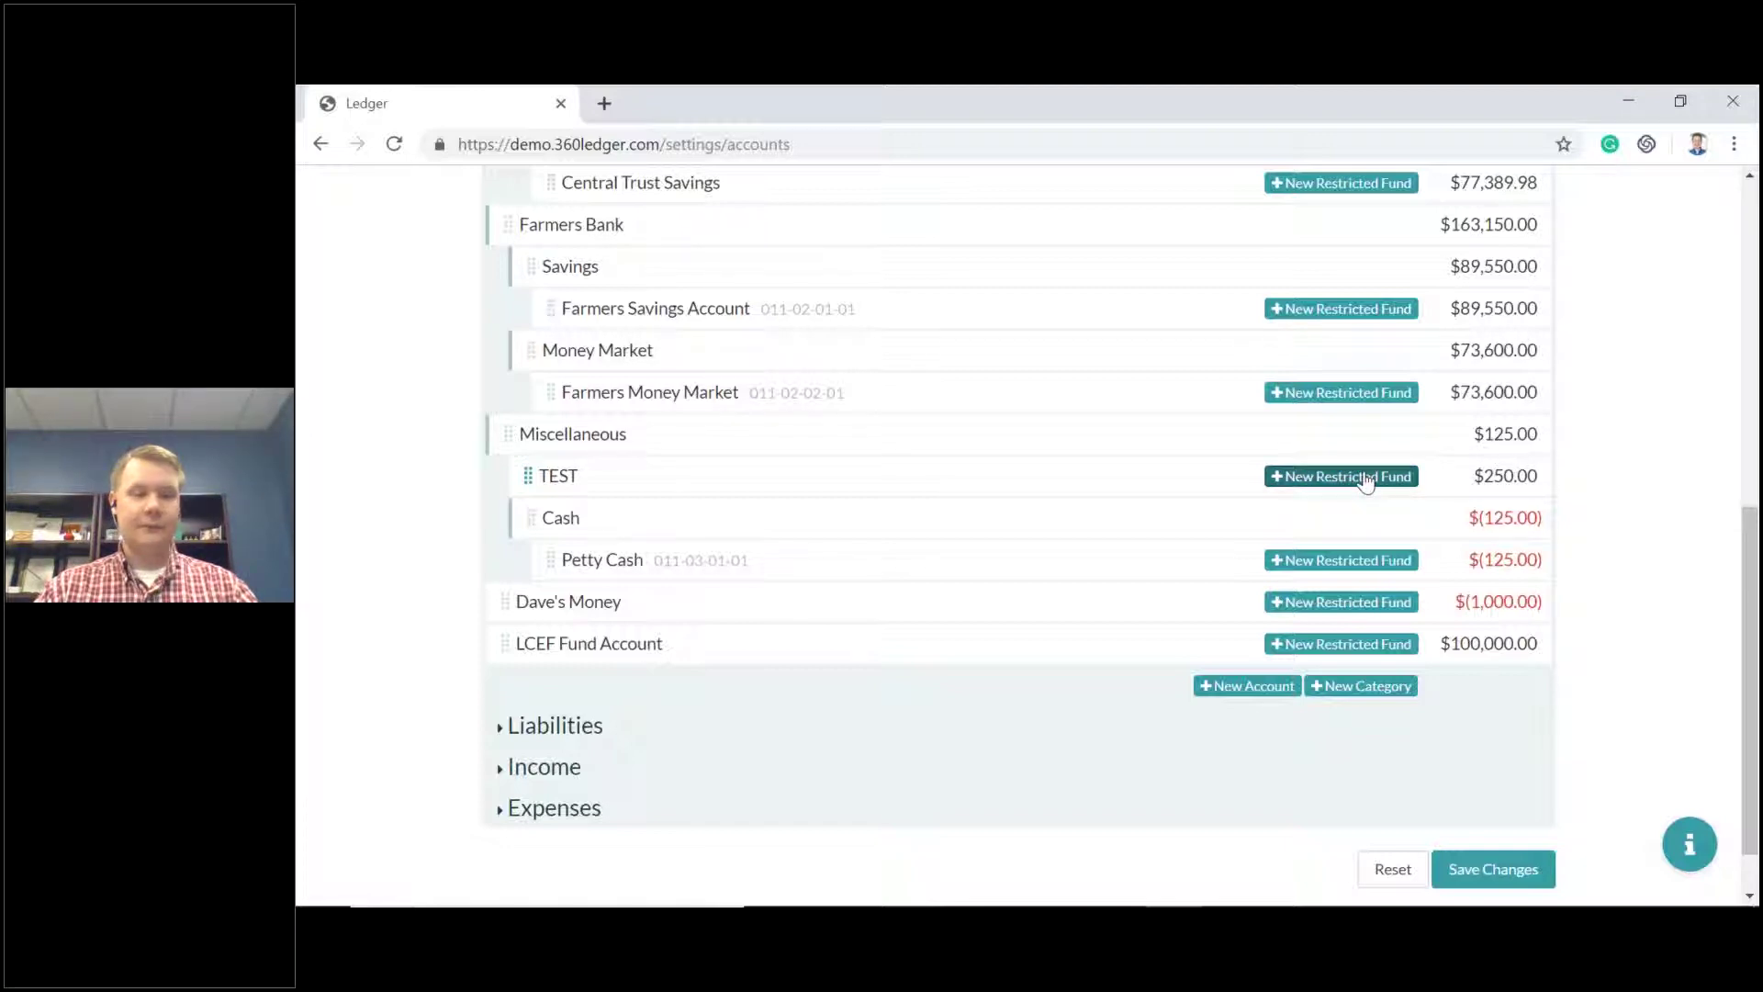
{"action": "left_click", "coordinate": [703, 555]}
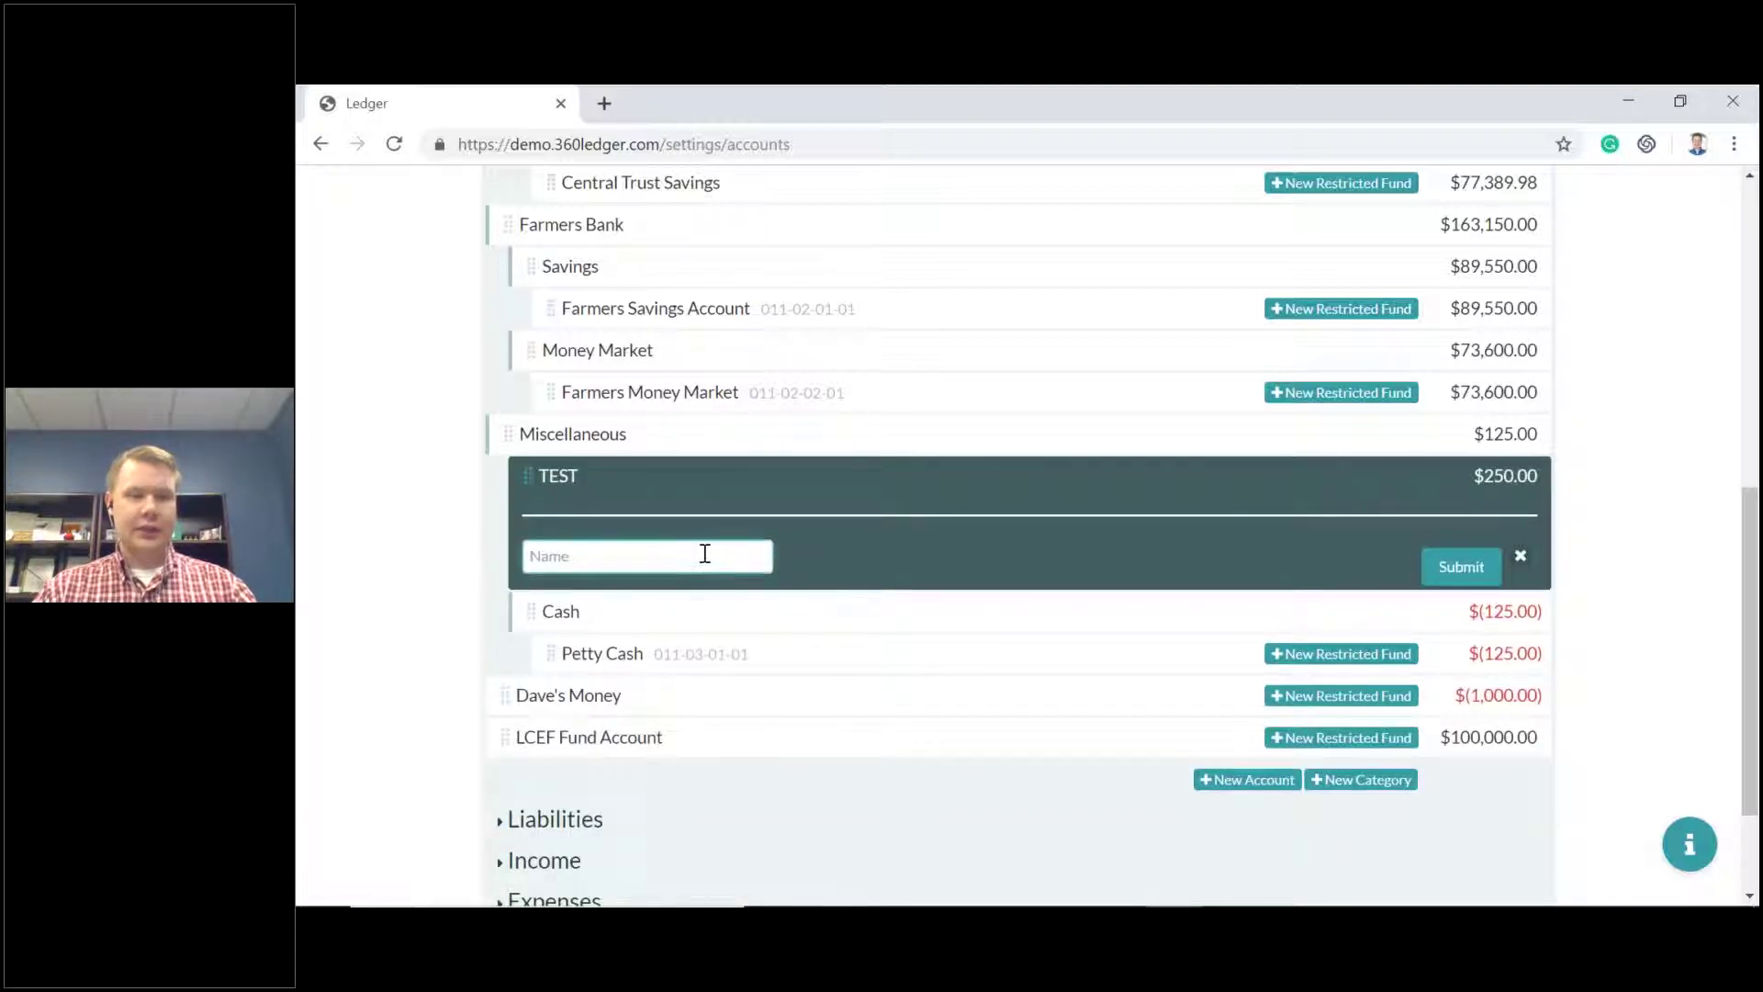
{"action": "type", "text": "Petty Cash"}
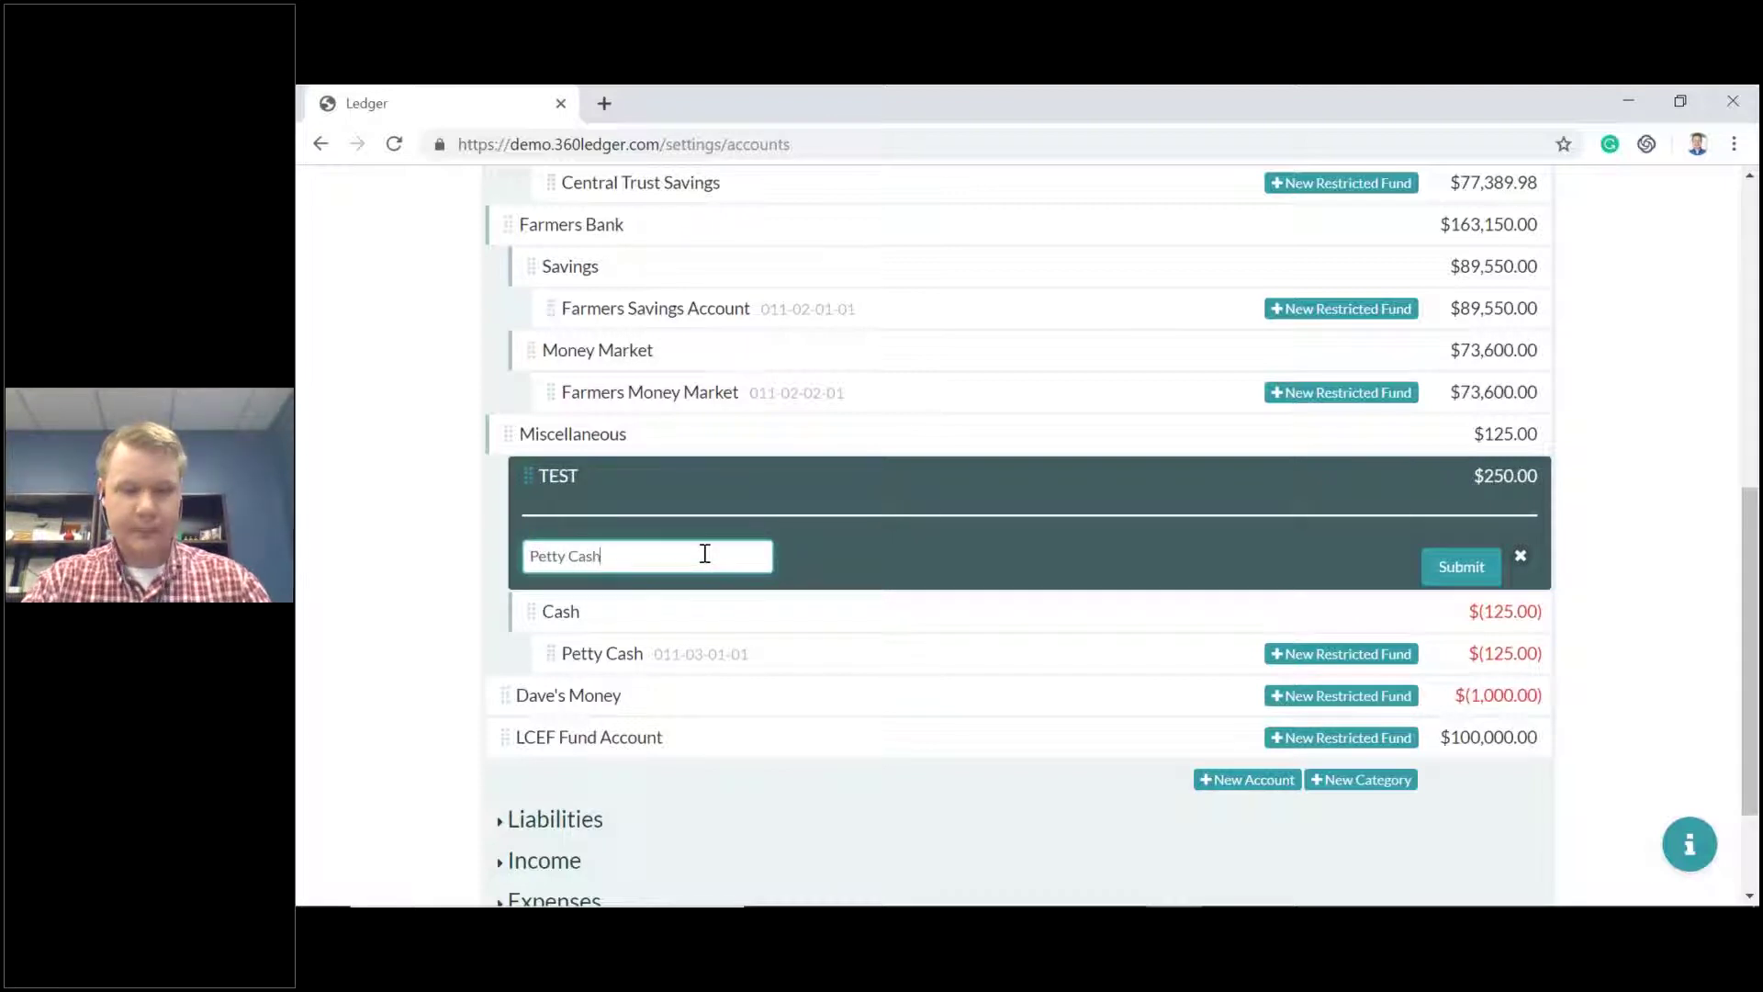
{"action": "left_click", "coordinate": [1461, 566]}
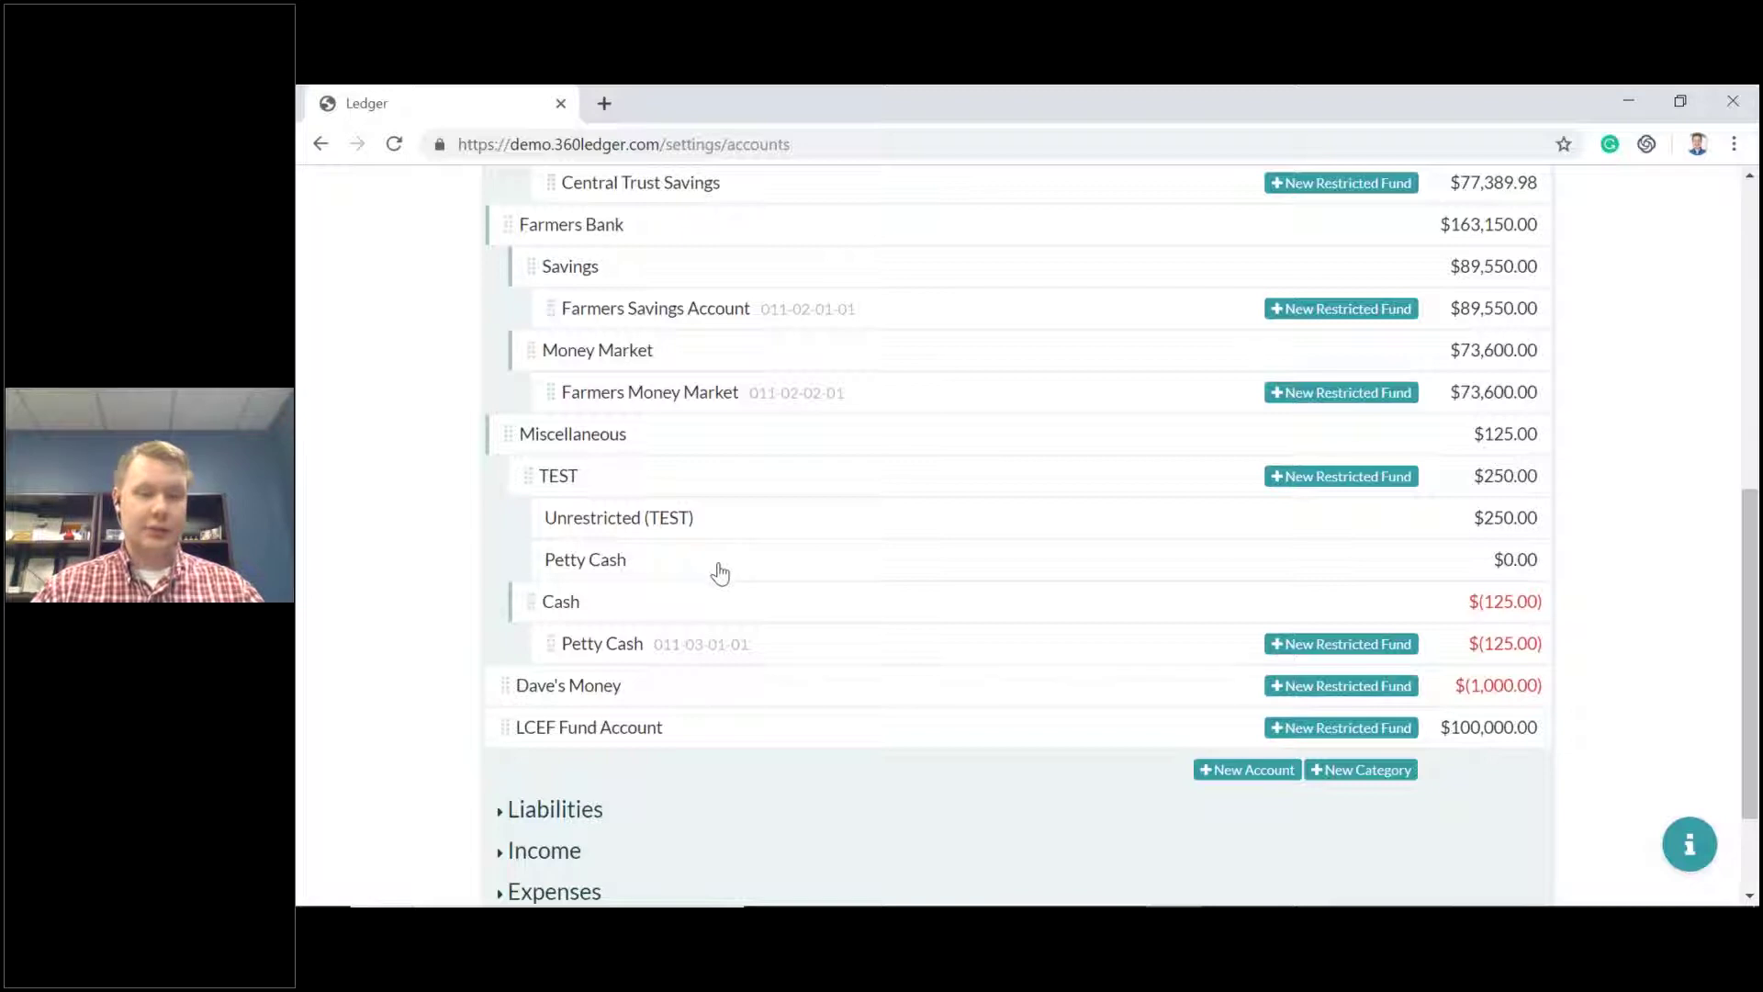
{"action": "left_click", "coordinate": [714, 570]}
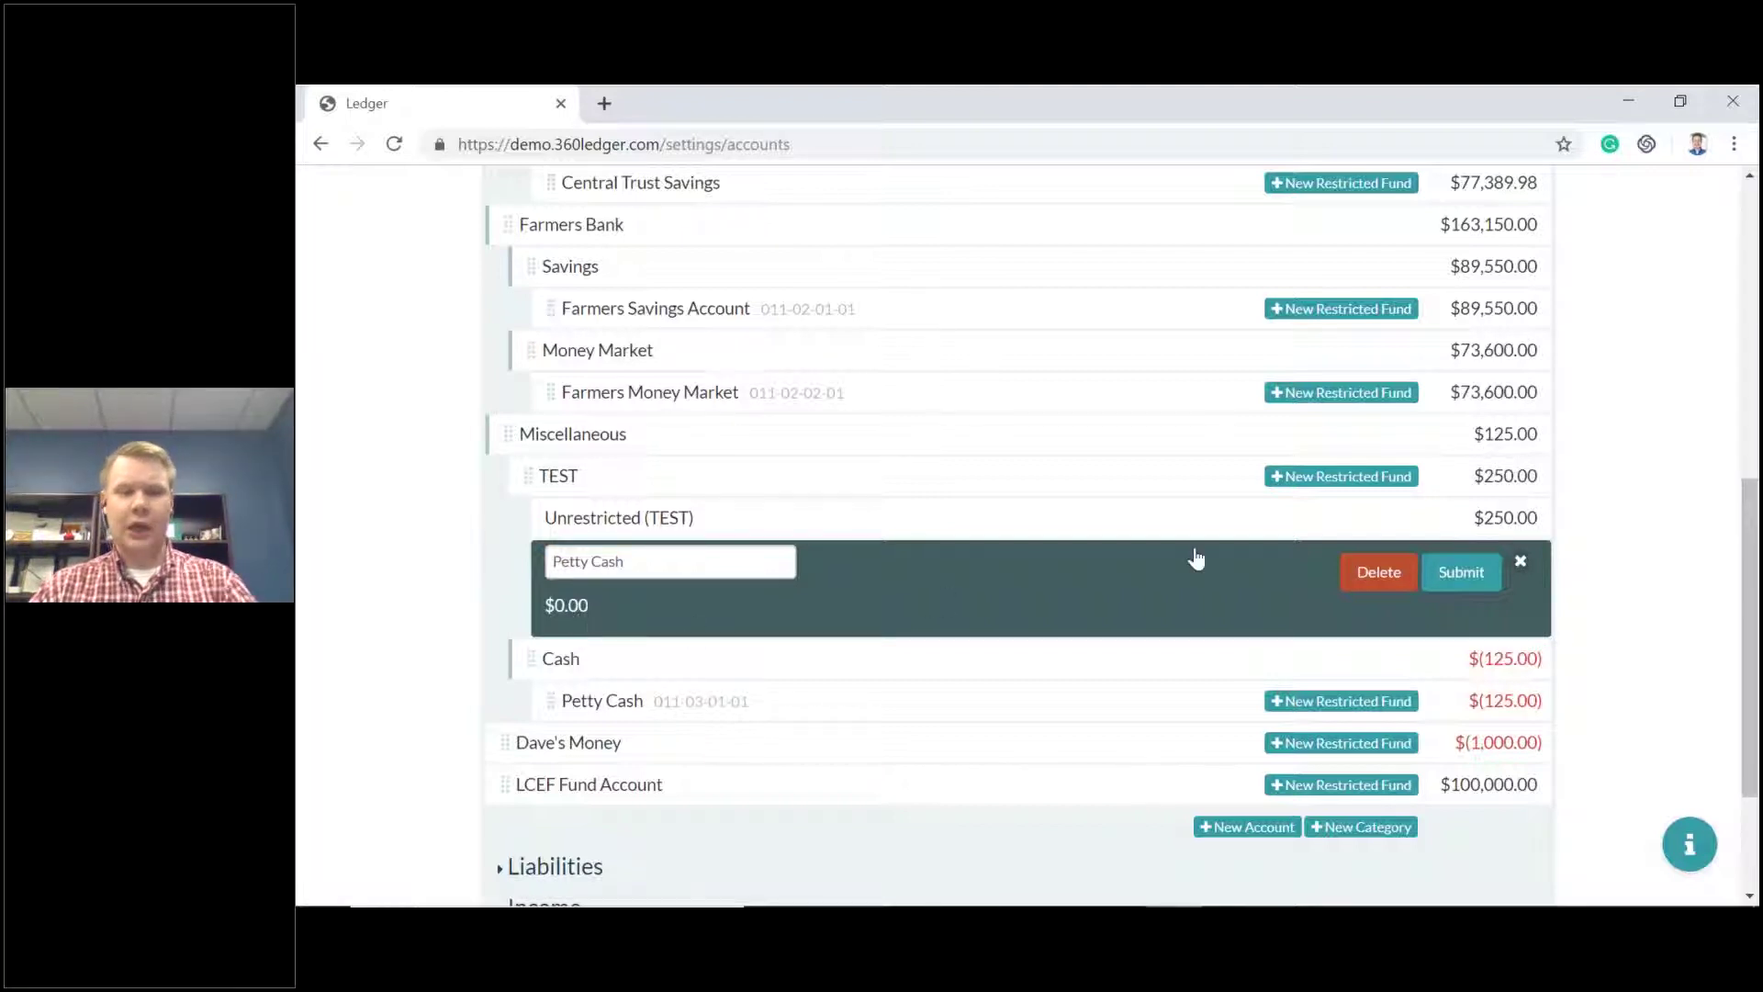
{"action": "left_click", "coordinate": [1461, 573]}
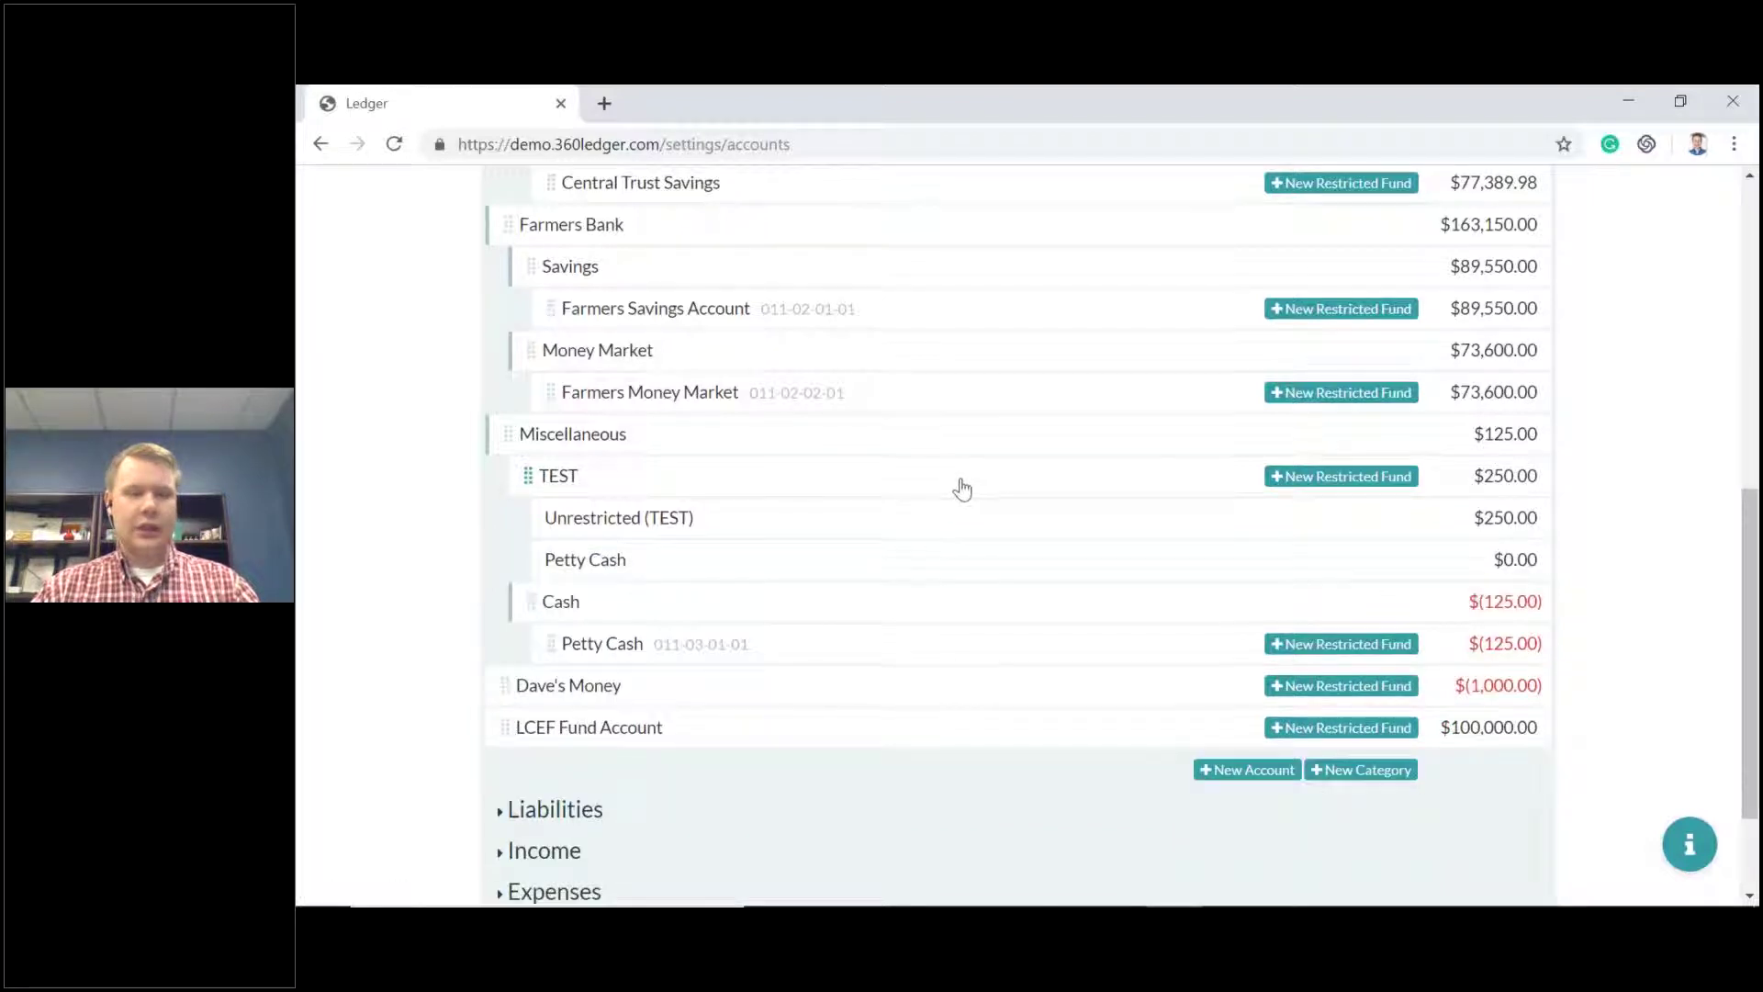
Show the New transaction choices from the top of the Chart of Accounts.
{"action": "scroll", "coordinate": [957, 488], "scroll_direction": "up", "scroll_amount": 8}
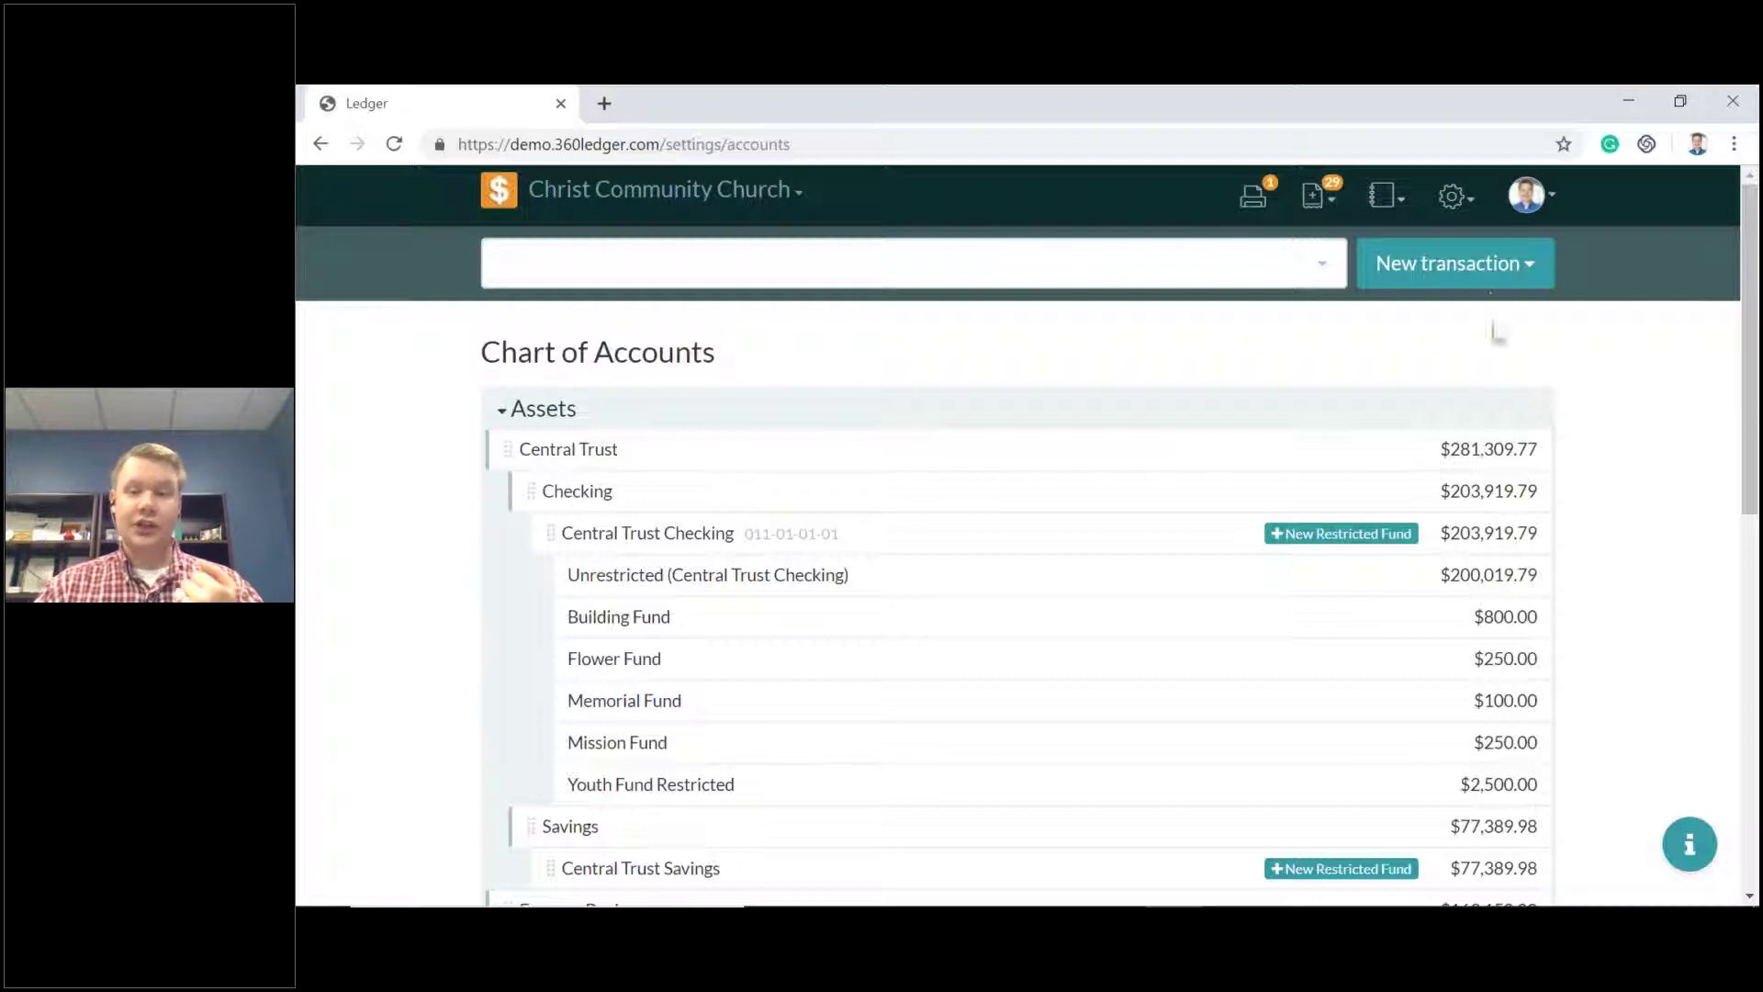
{"action": "left_click", "coordinate": [1469, 268]}
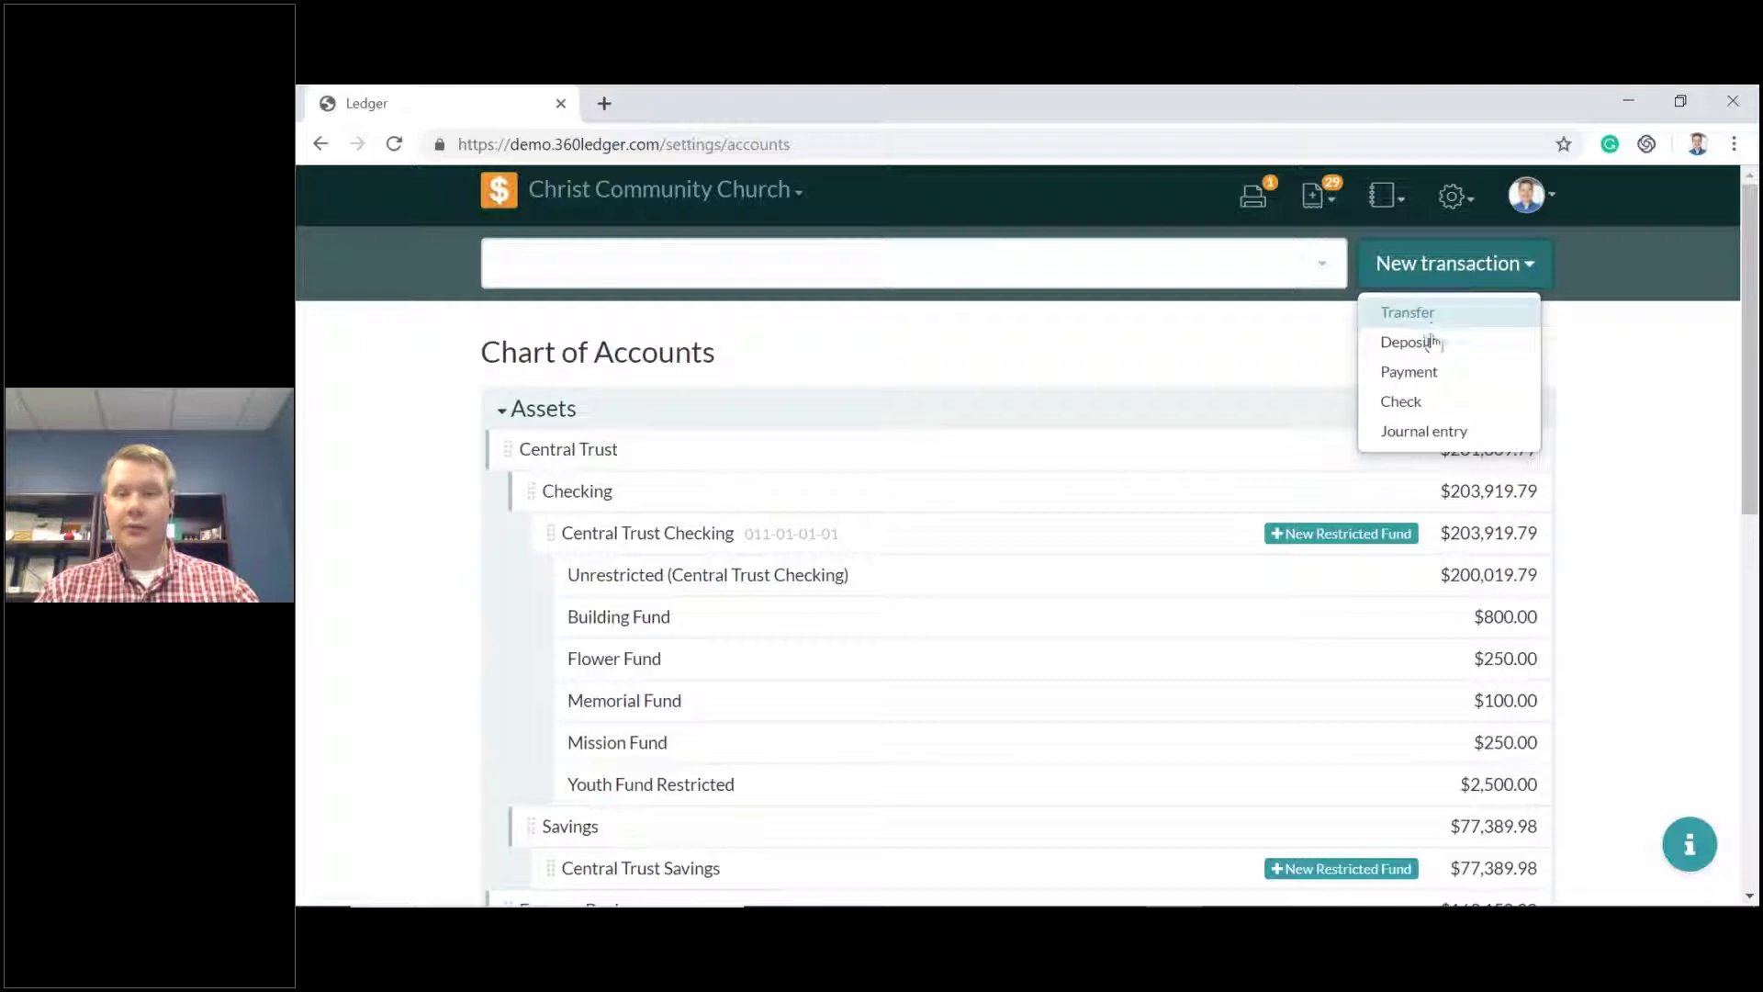
Start a new Deposit dated 05/16/2019 and place the cursor in its Memo field.
{"action": "left_click", "coordinate": [1433, 353]}
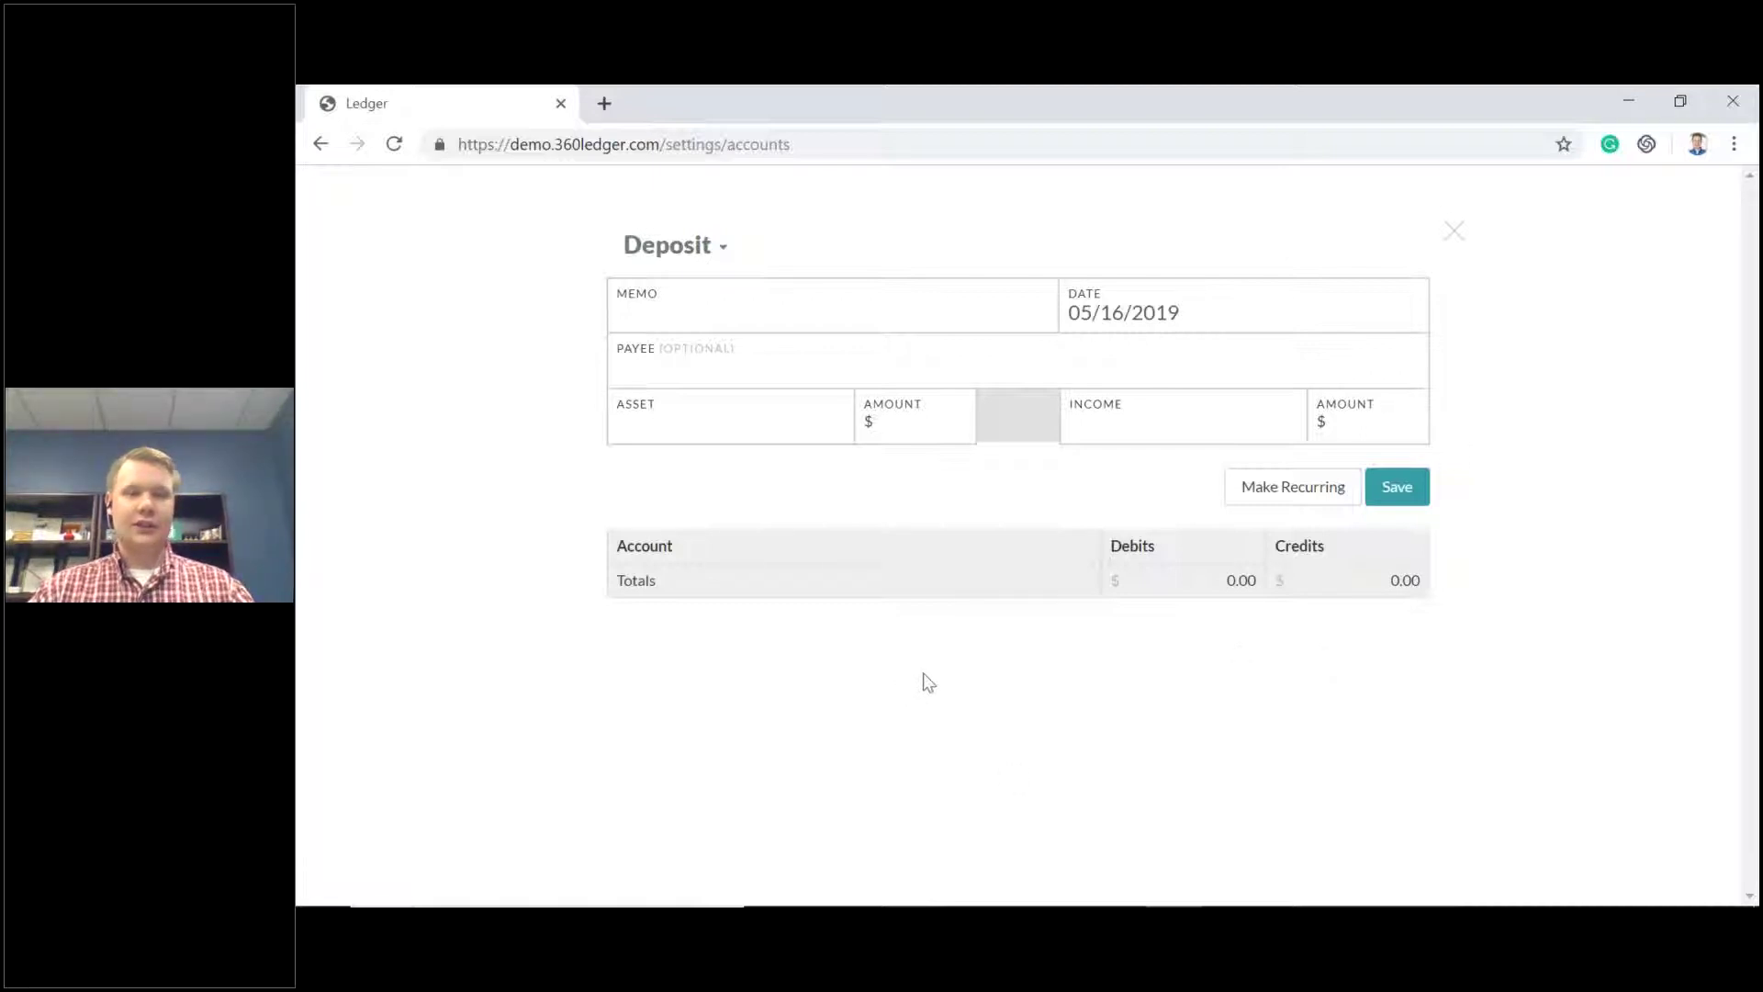
{"action": "left_click", "coordinate": [725, 314]}
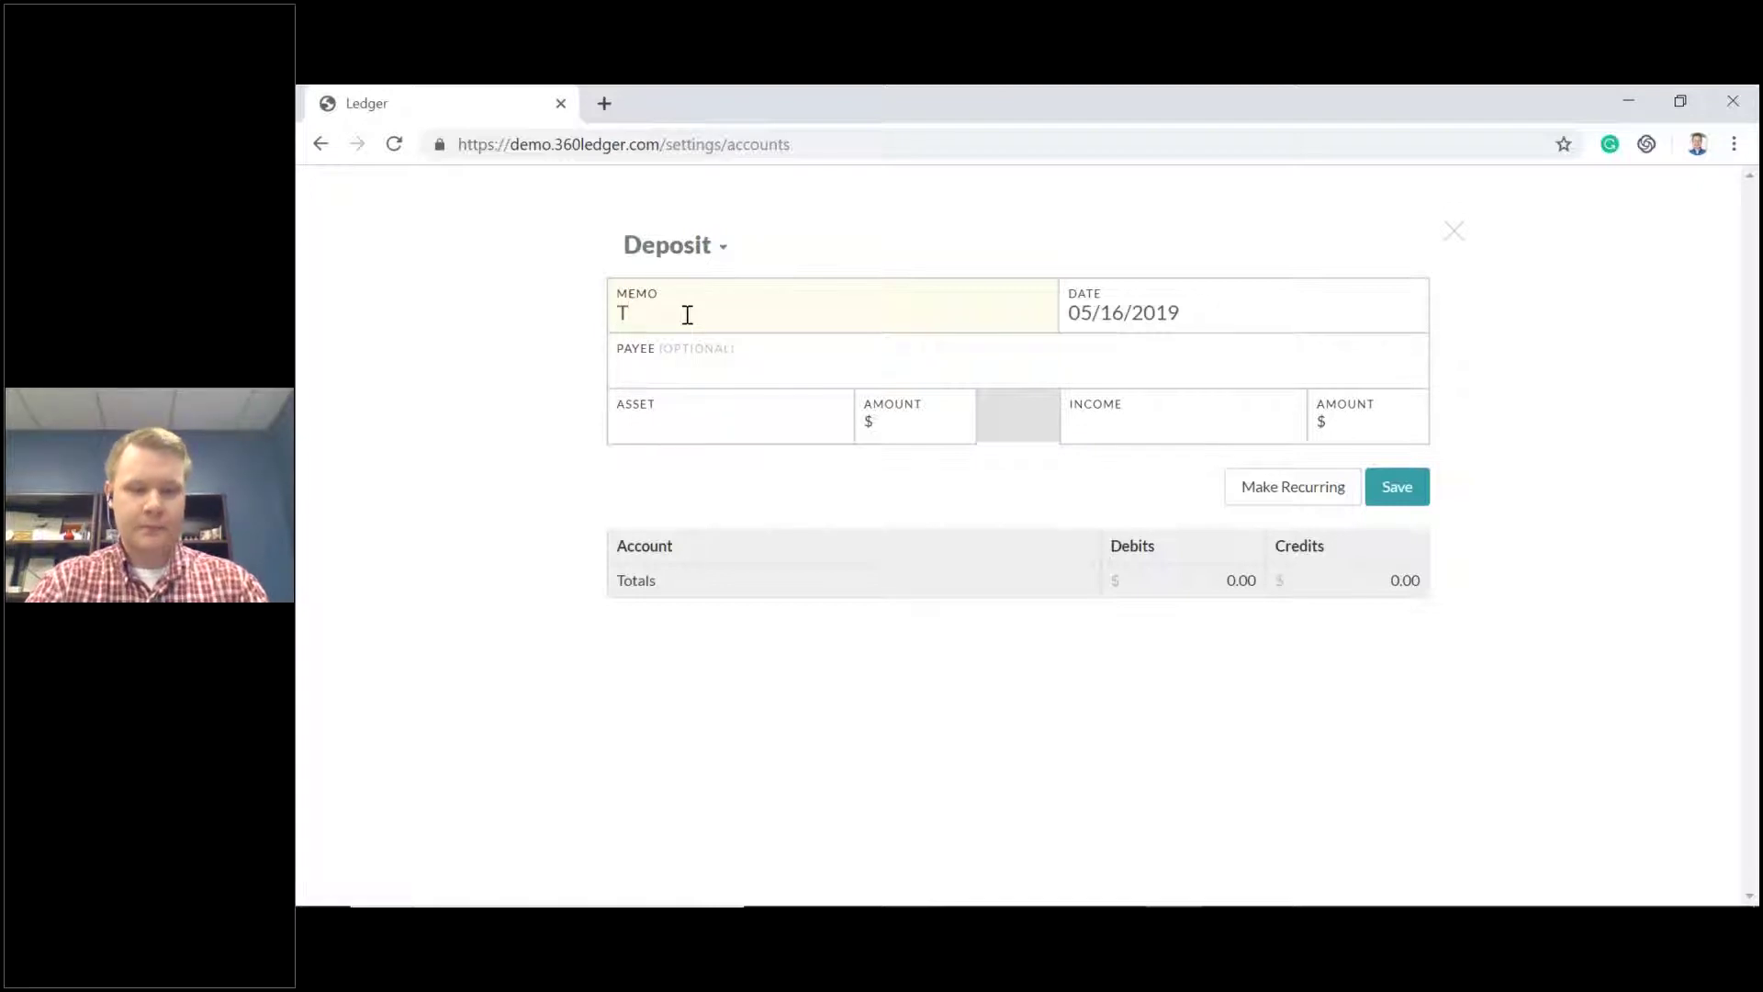
Enter TEST as the deposit memo.
{"action": "type", "text": "TESY"}
{"action": "key", "text": "BackSpace"}
{"action": "type", "text": "T"}
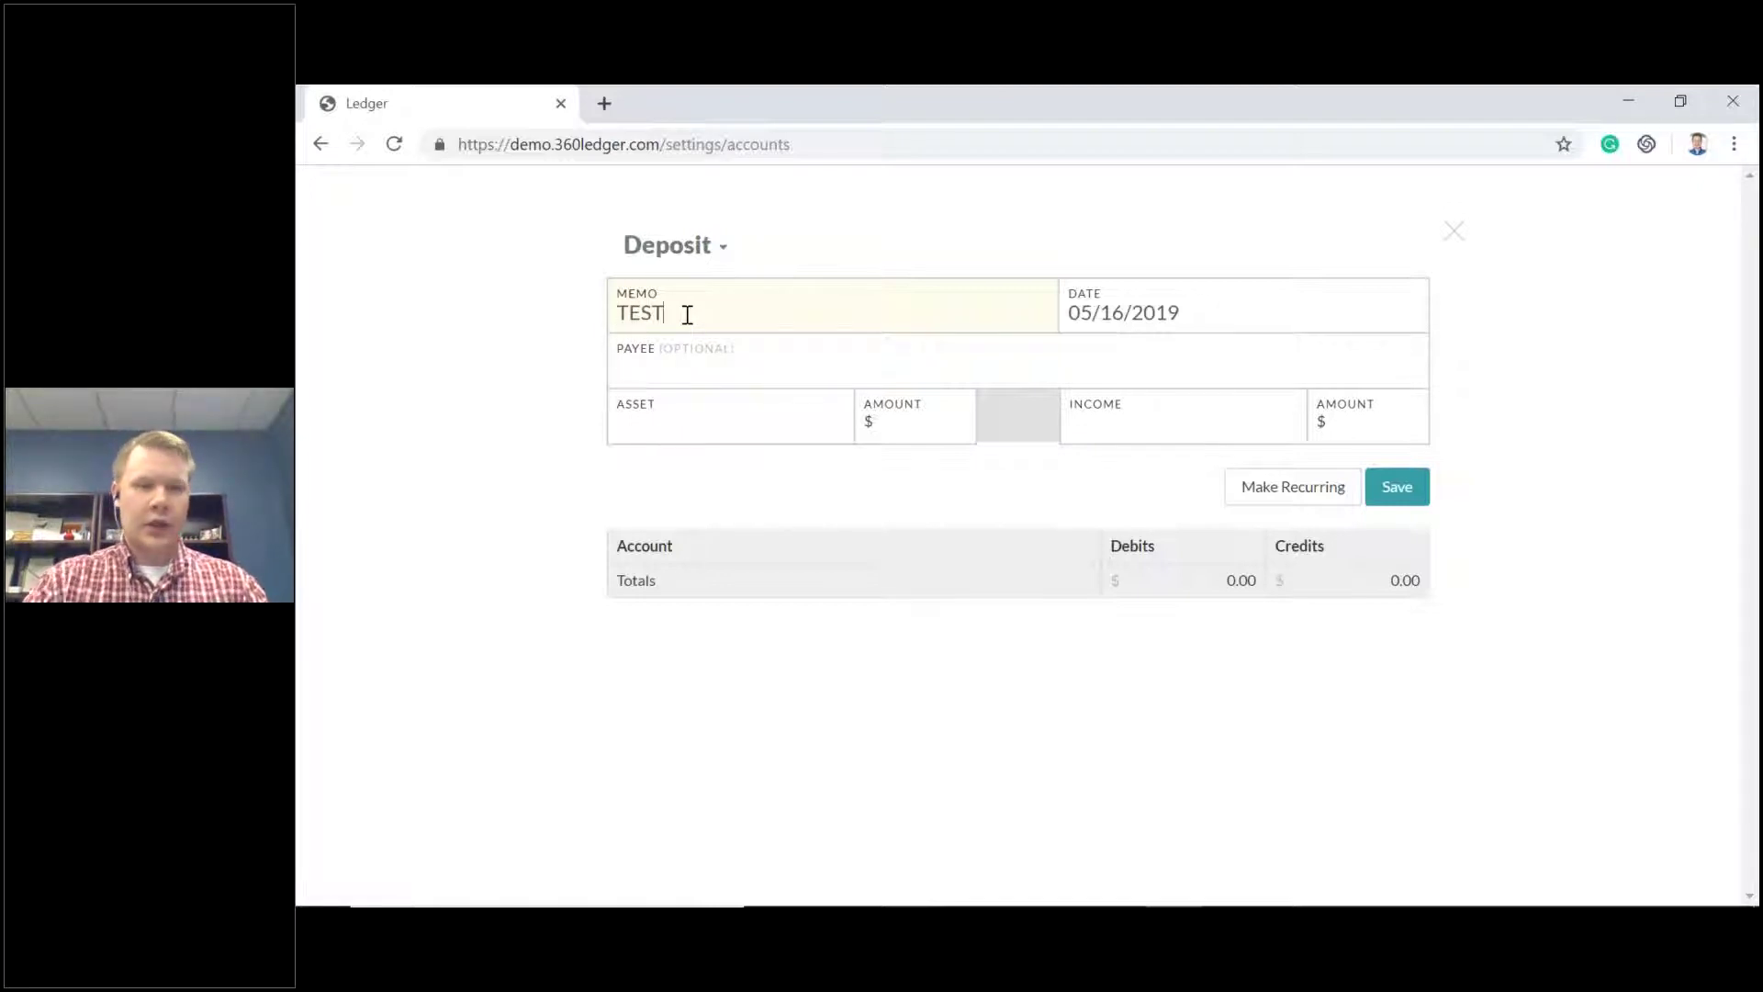
{"action": "left_click", "coordinate": [765, 373]}
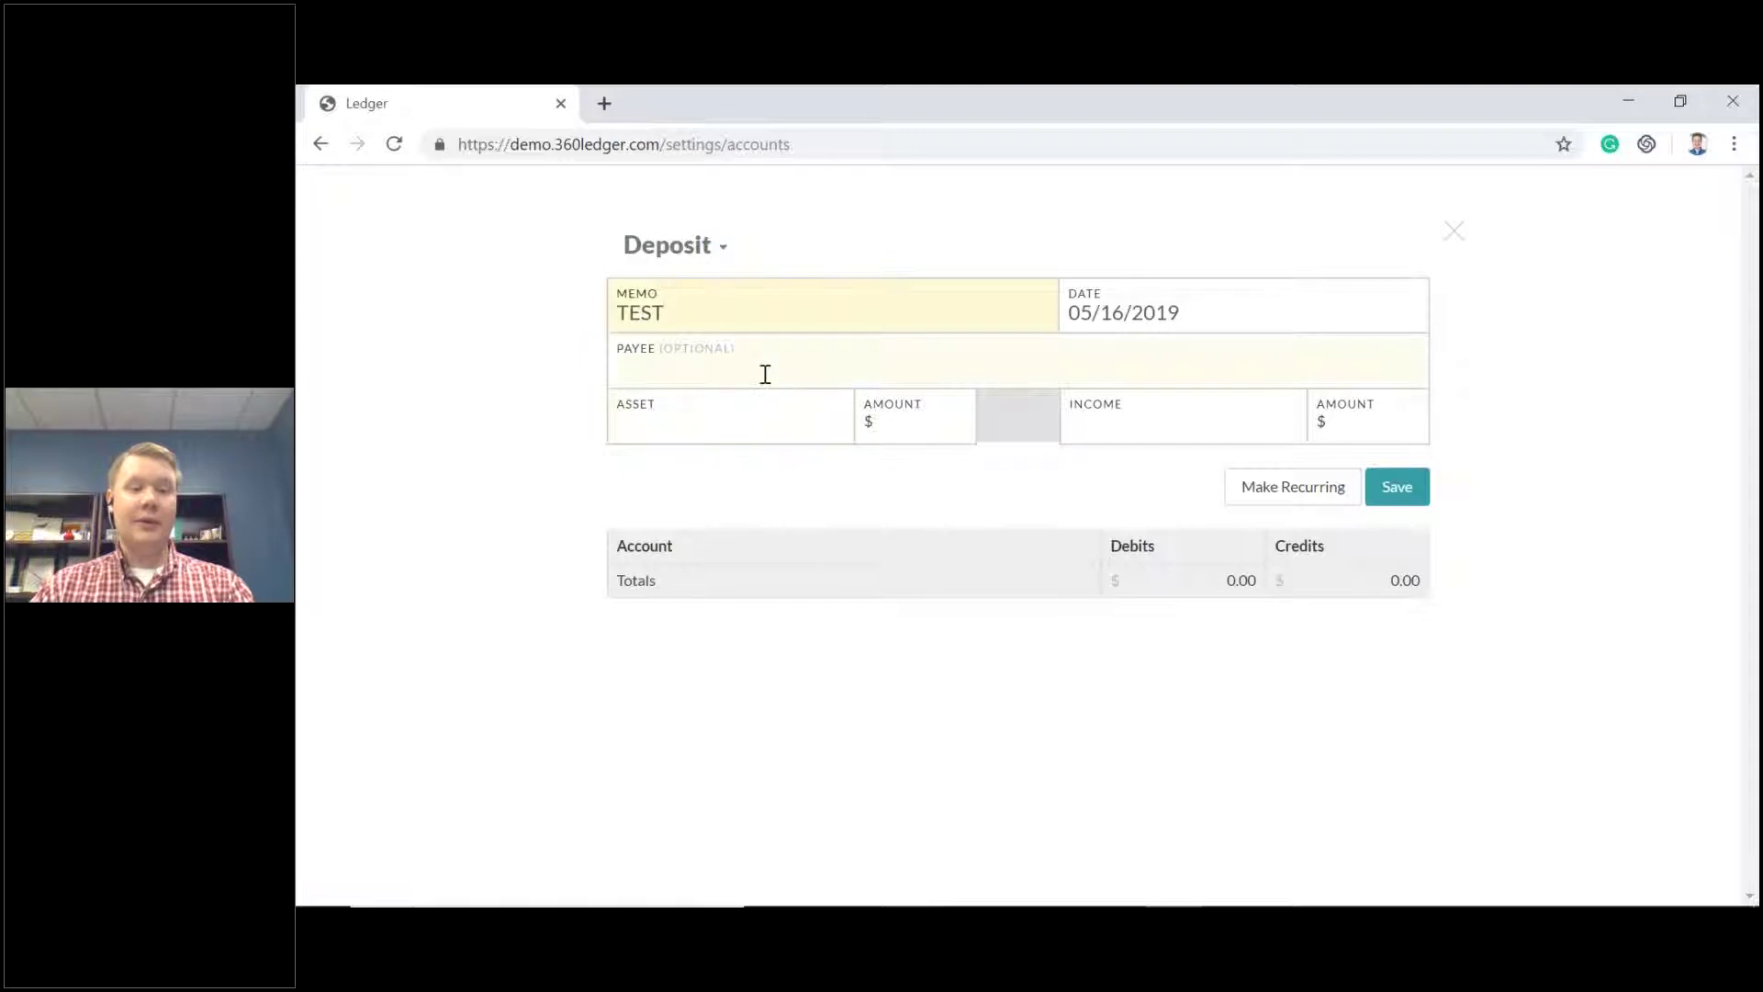
Set Petty Cash as the deposit's asset account with a $100 amount.
{"action": "left_click", "coordinate": [759, 420]}
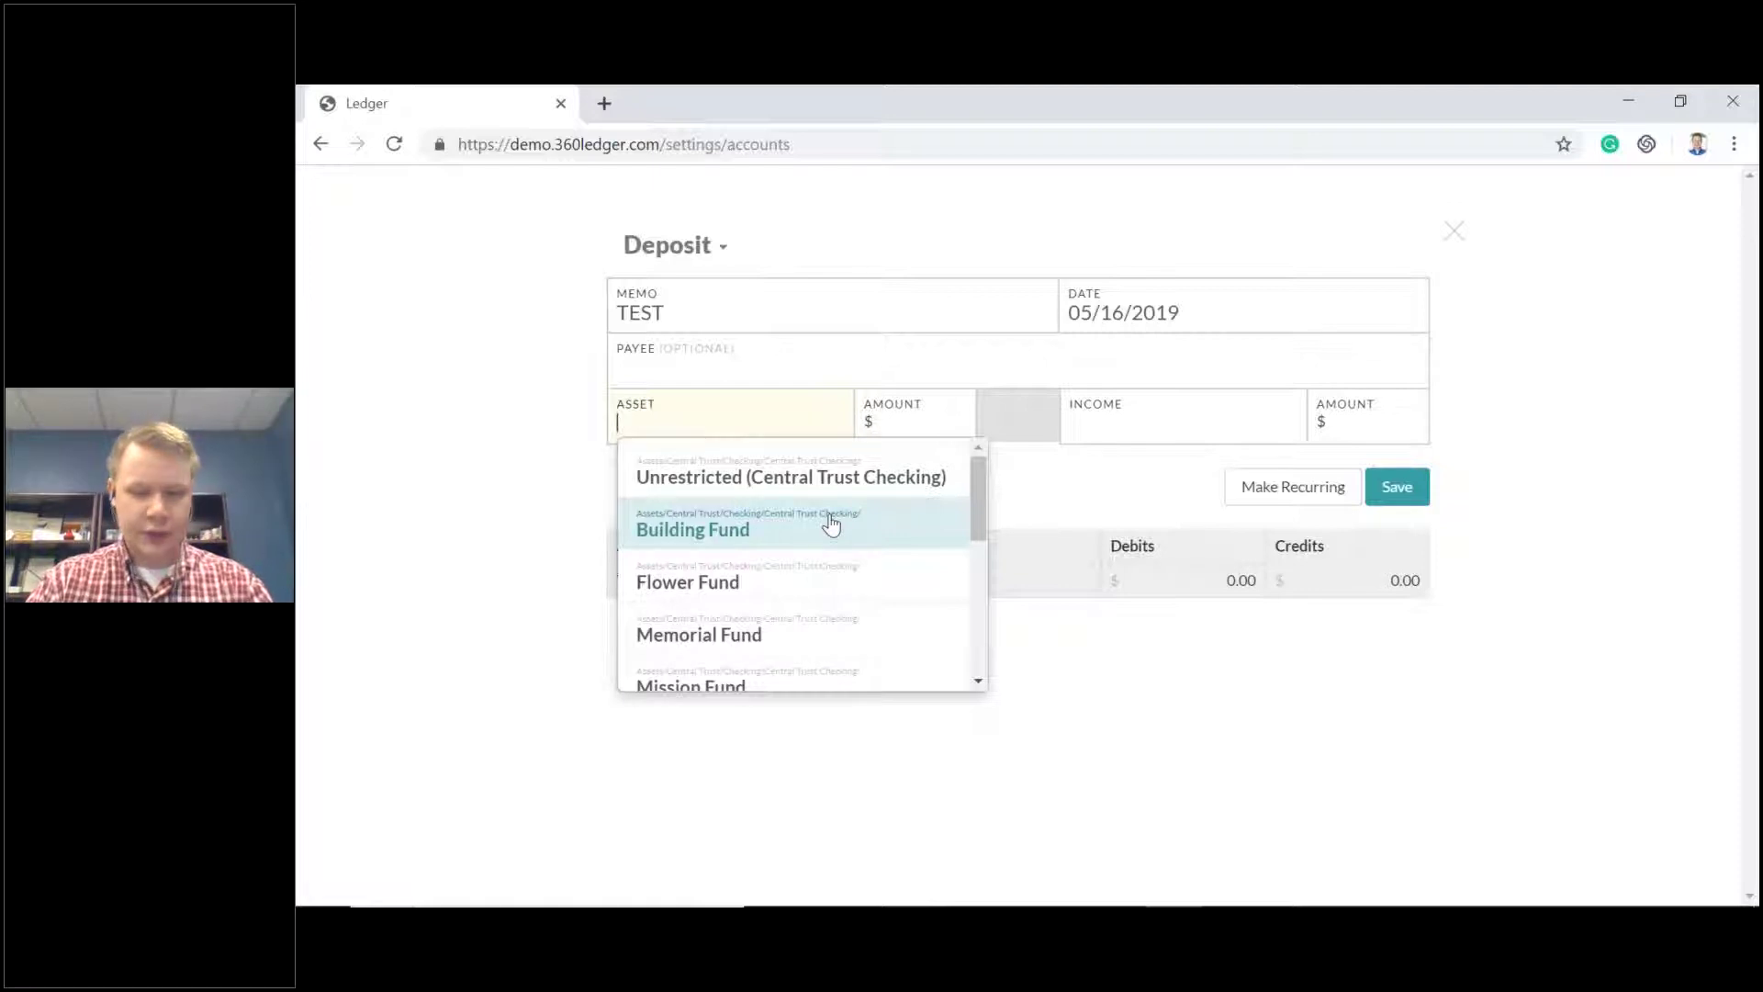
{"action": "type", "text": "pe"}
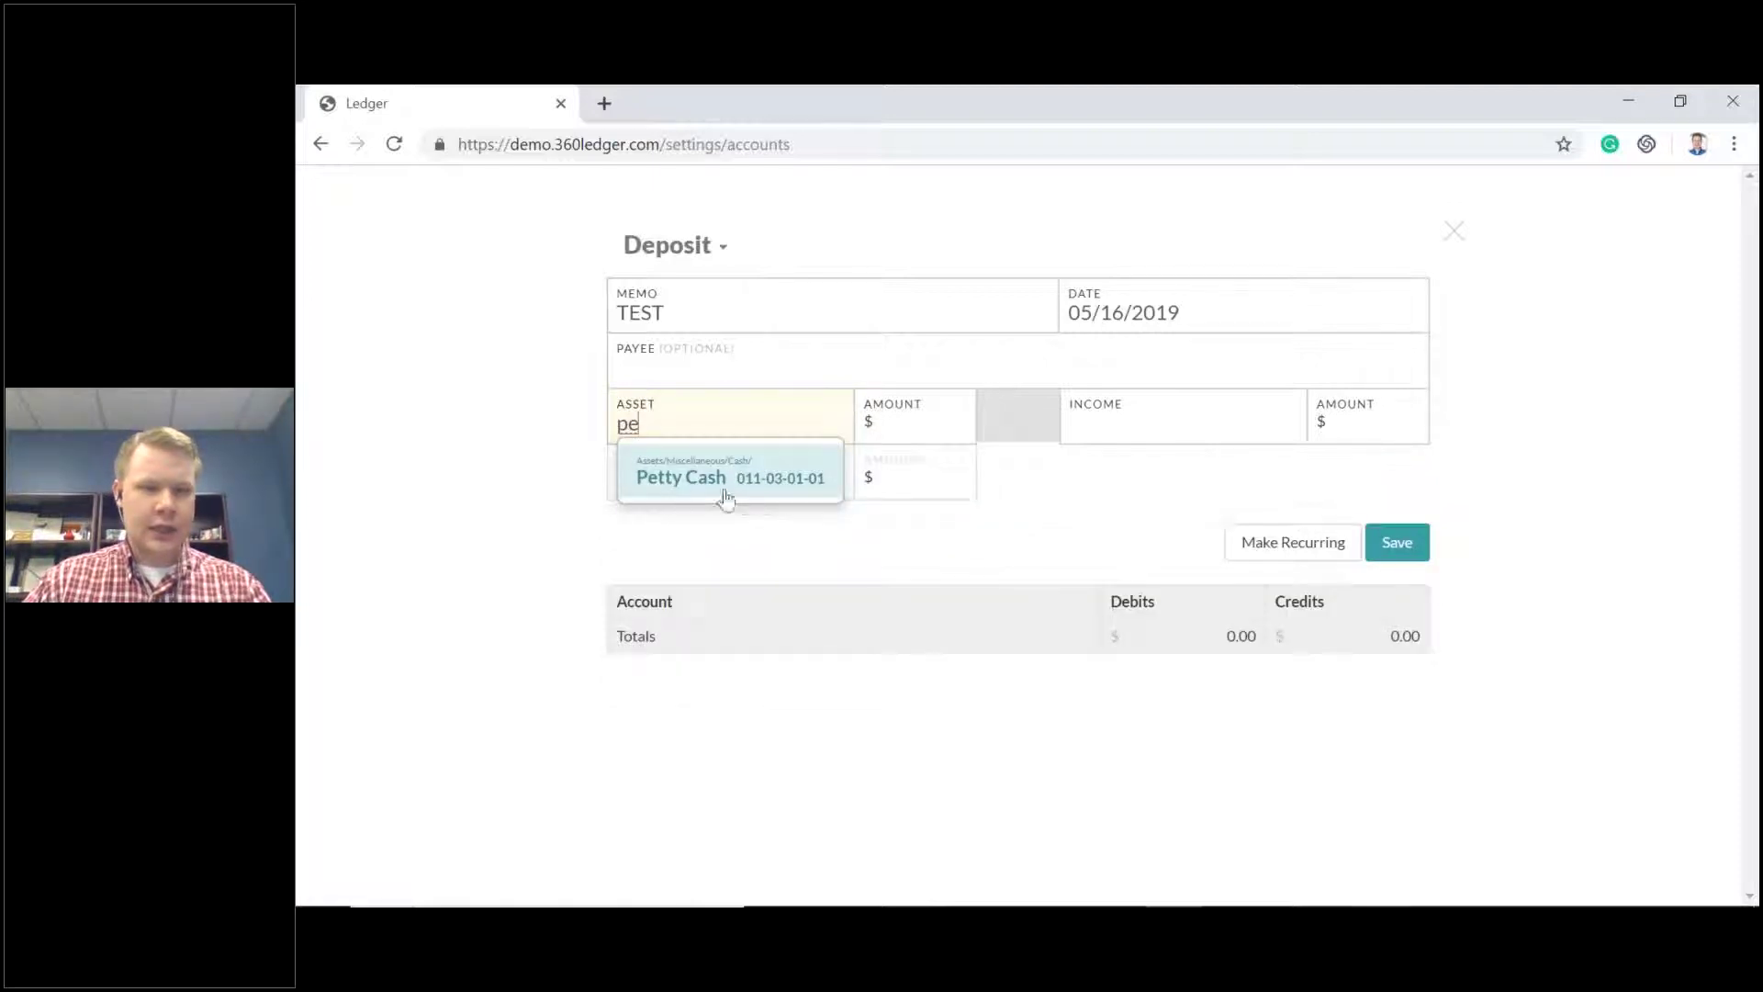
{"action": "left_click", "coordinate": [701, 475]}
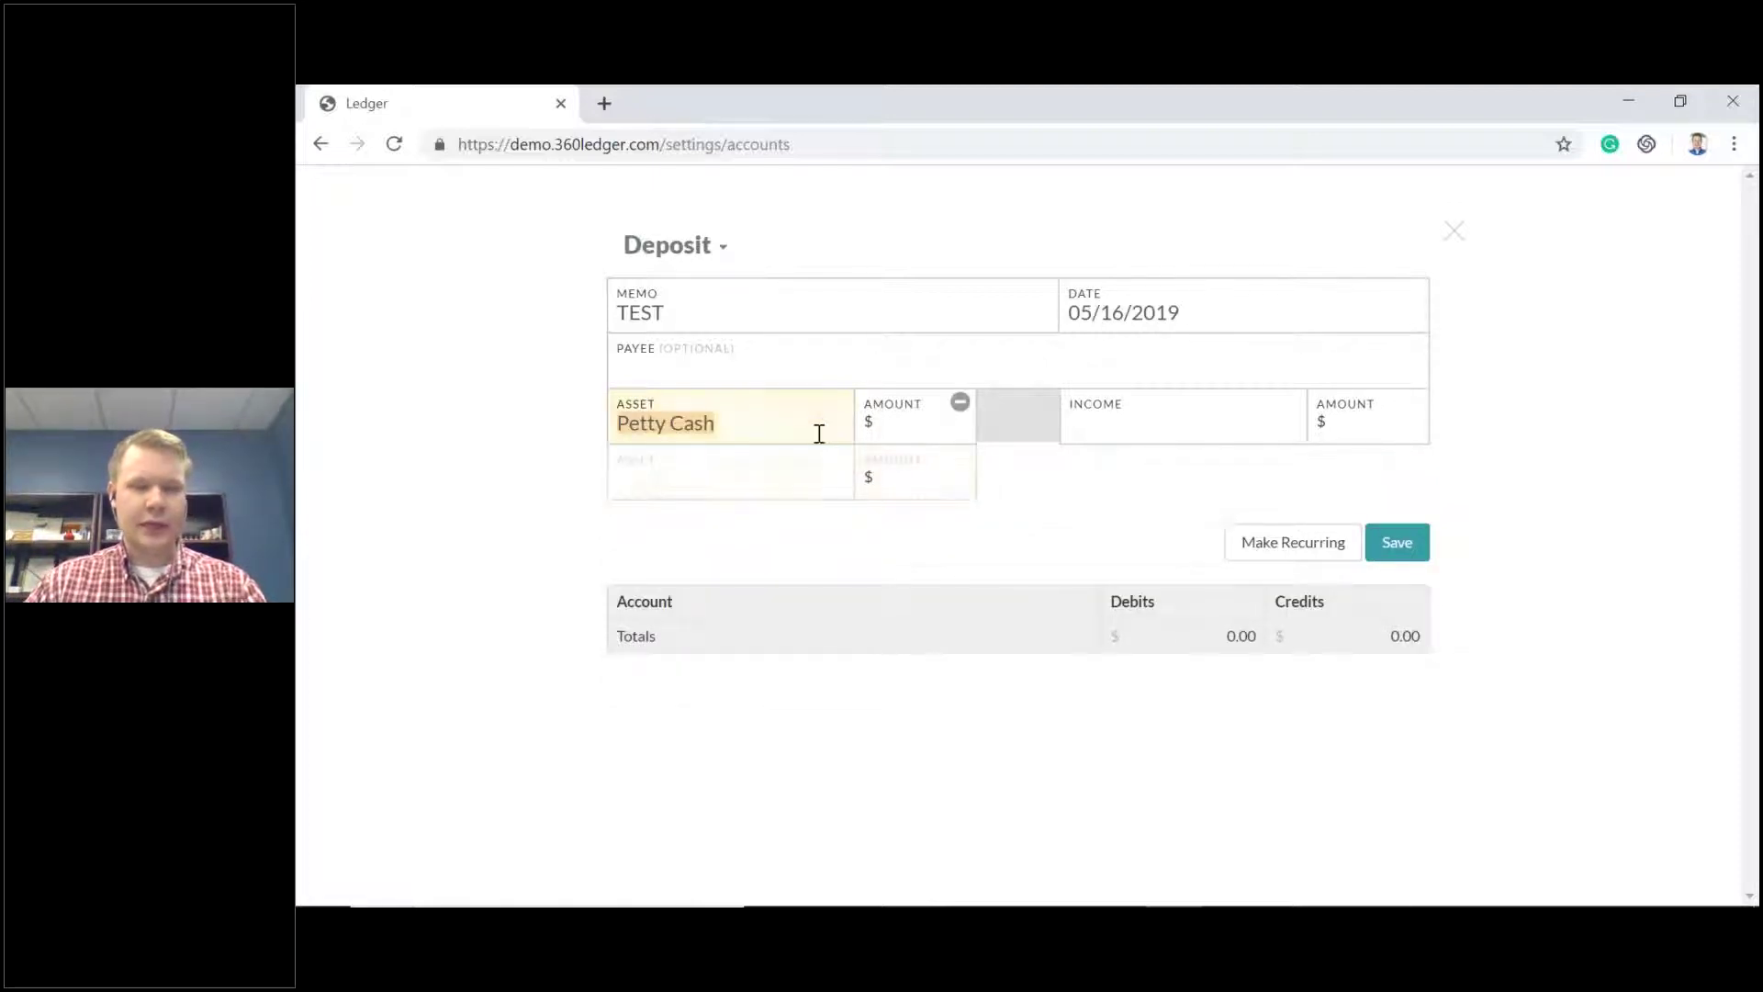
{"action": "left_click", "coordinate": [917, 429]}
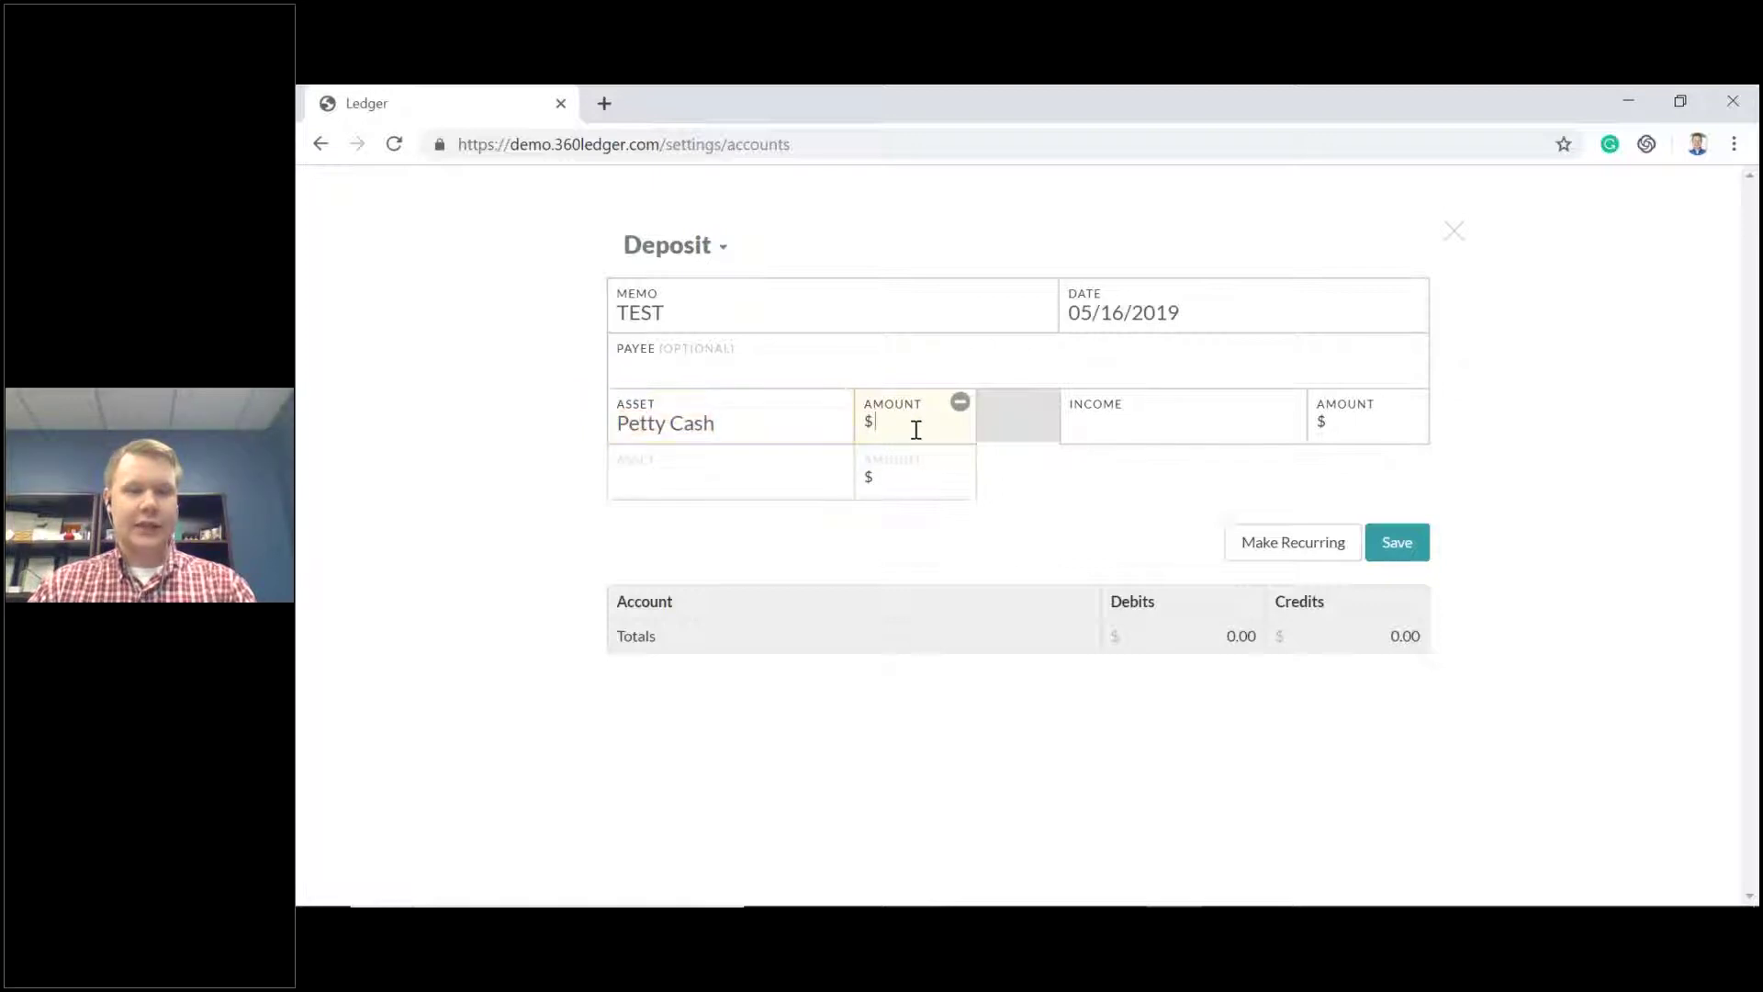
{"action": "type", "text": "100"}
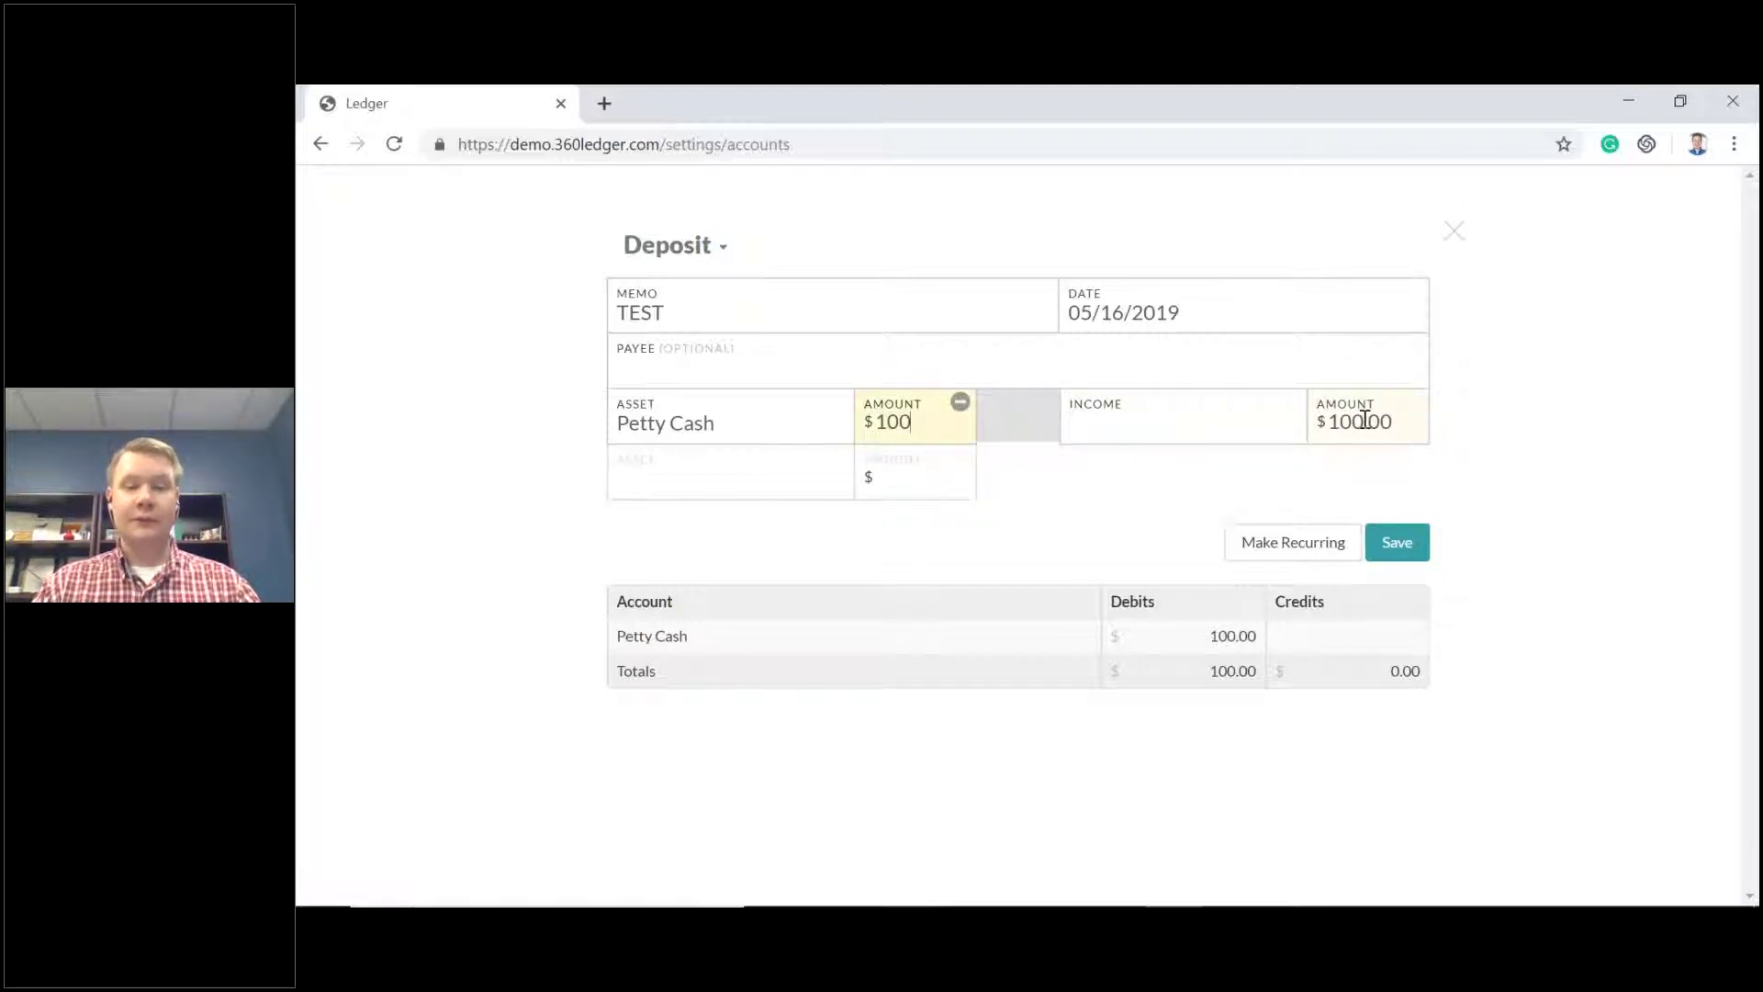
{"action": "left_click", "coordinate": [1182, 428]}
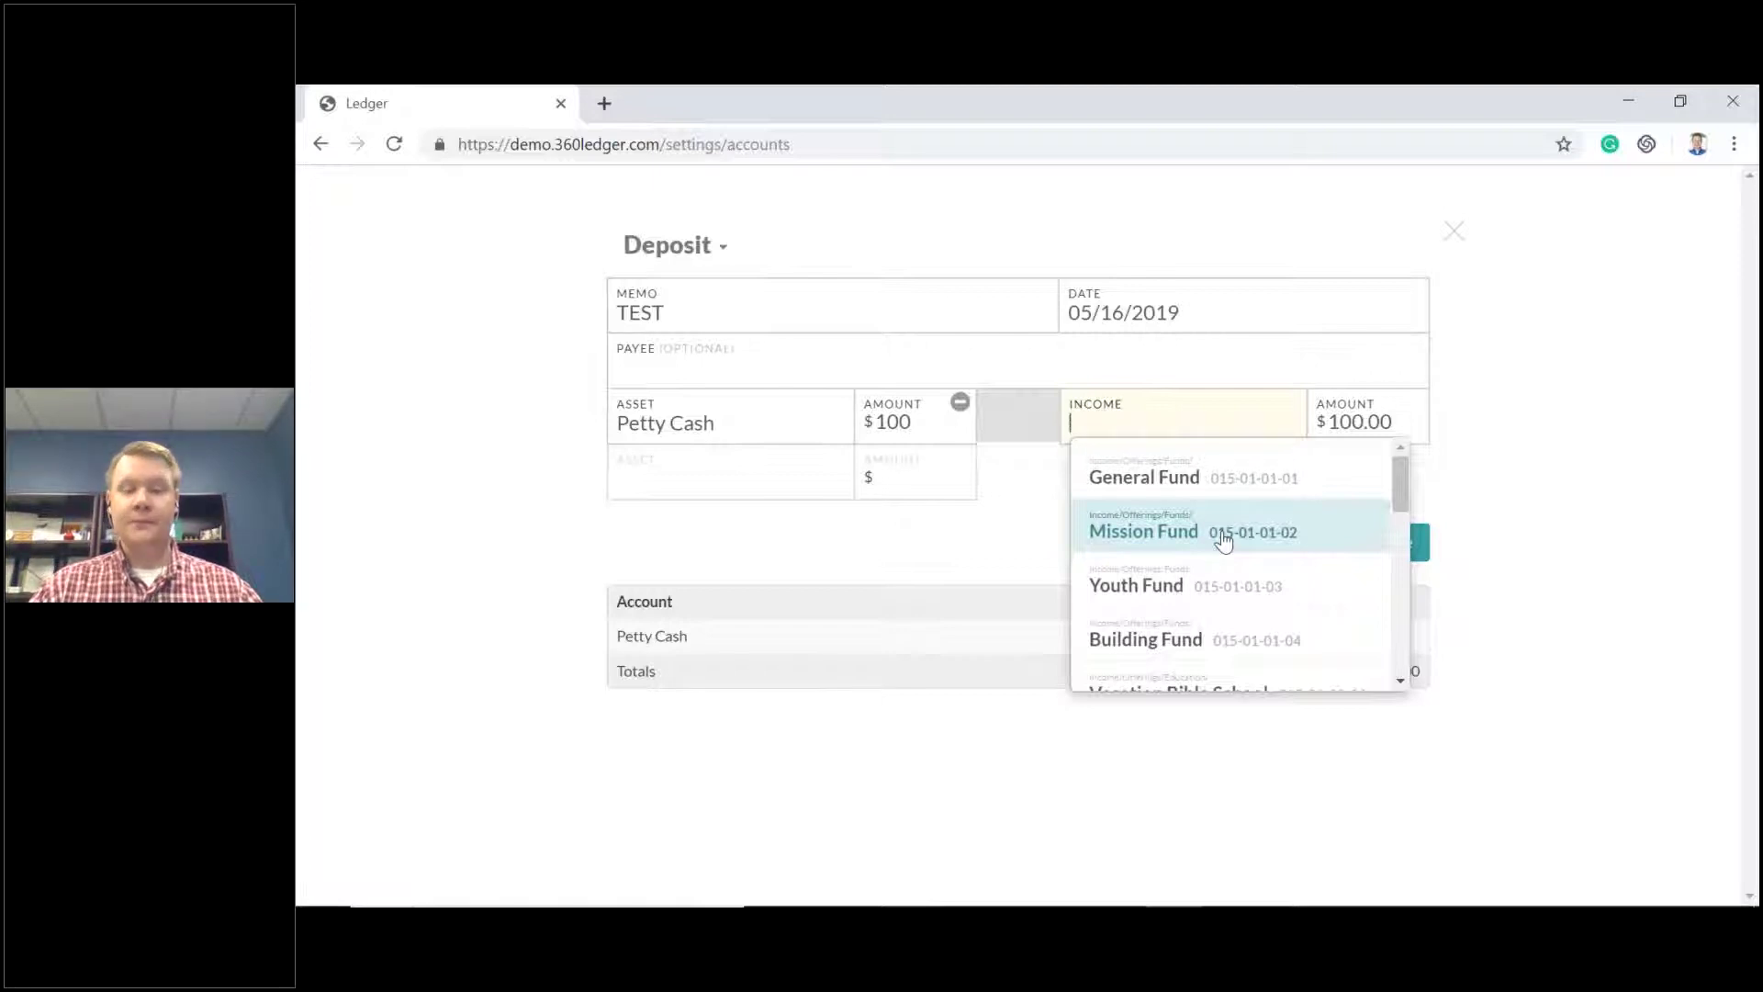
Choose Mission Fund as the income account, balancing debits and credits at 100.00.
{"action": "left_click", "coordinate": [1131, 533]}
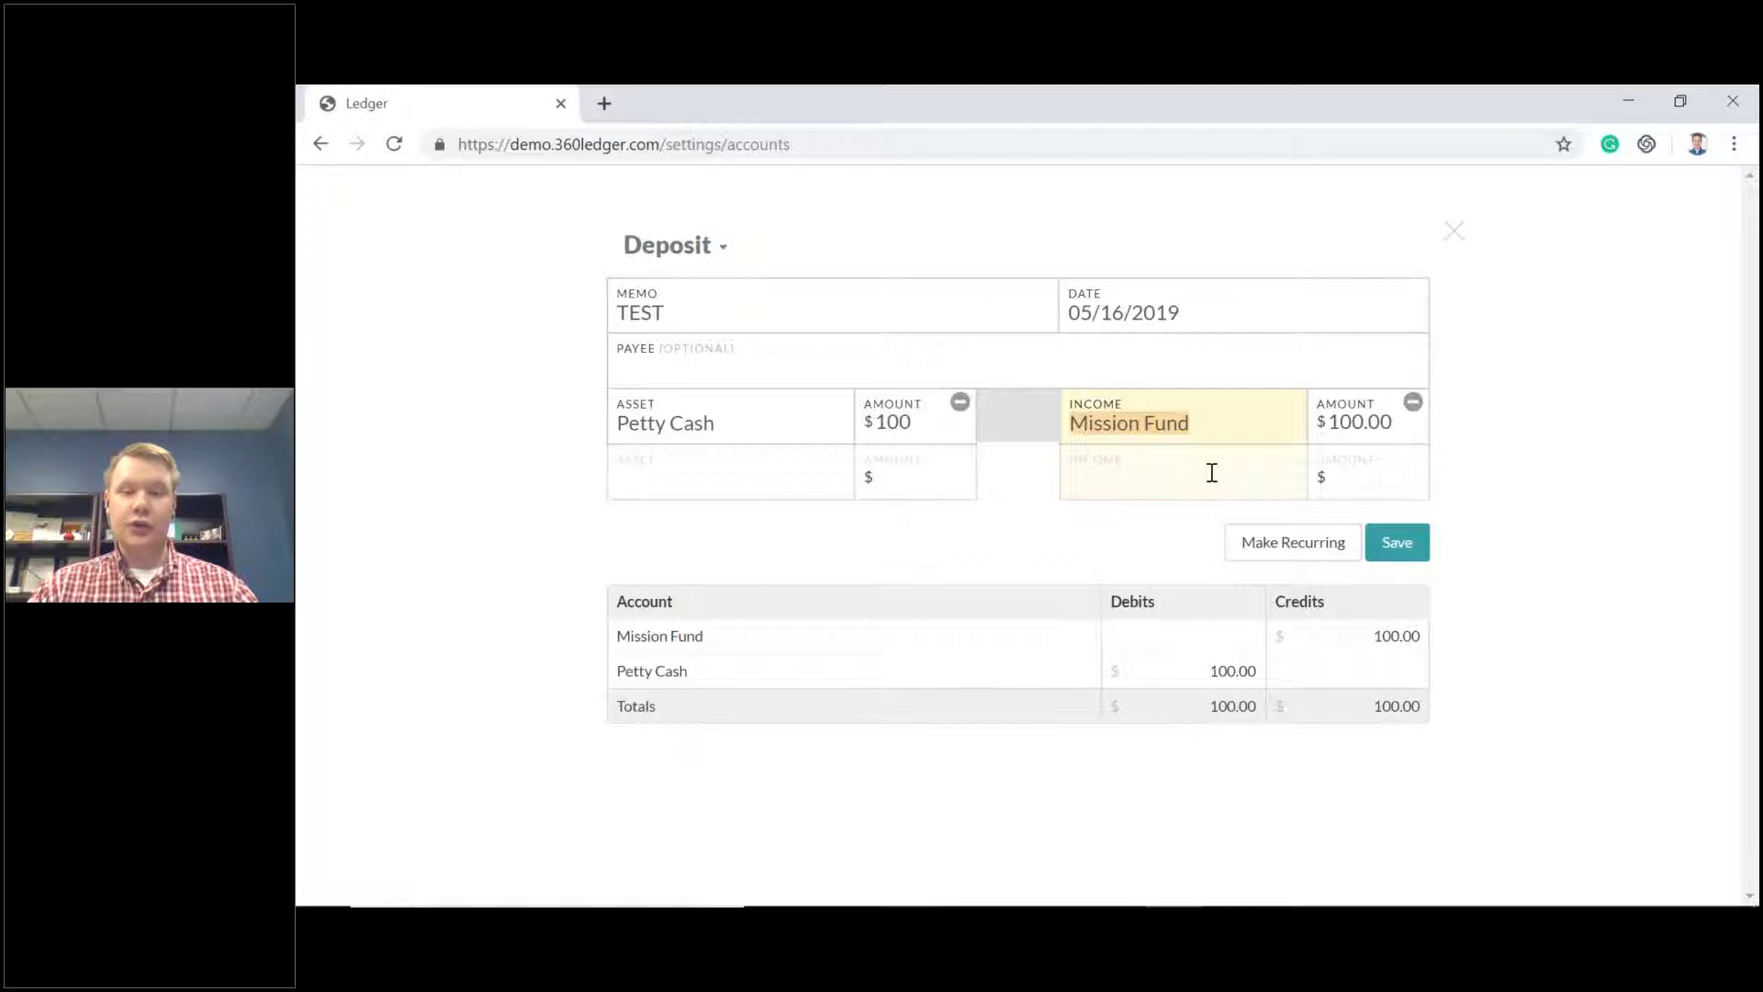
Try adding a $50 Youth Fund income line, which fails with an unbalanced-totals error.
{"action": "left_click", "coordinate": [1212, 473]}
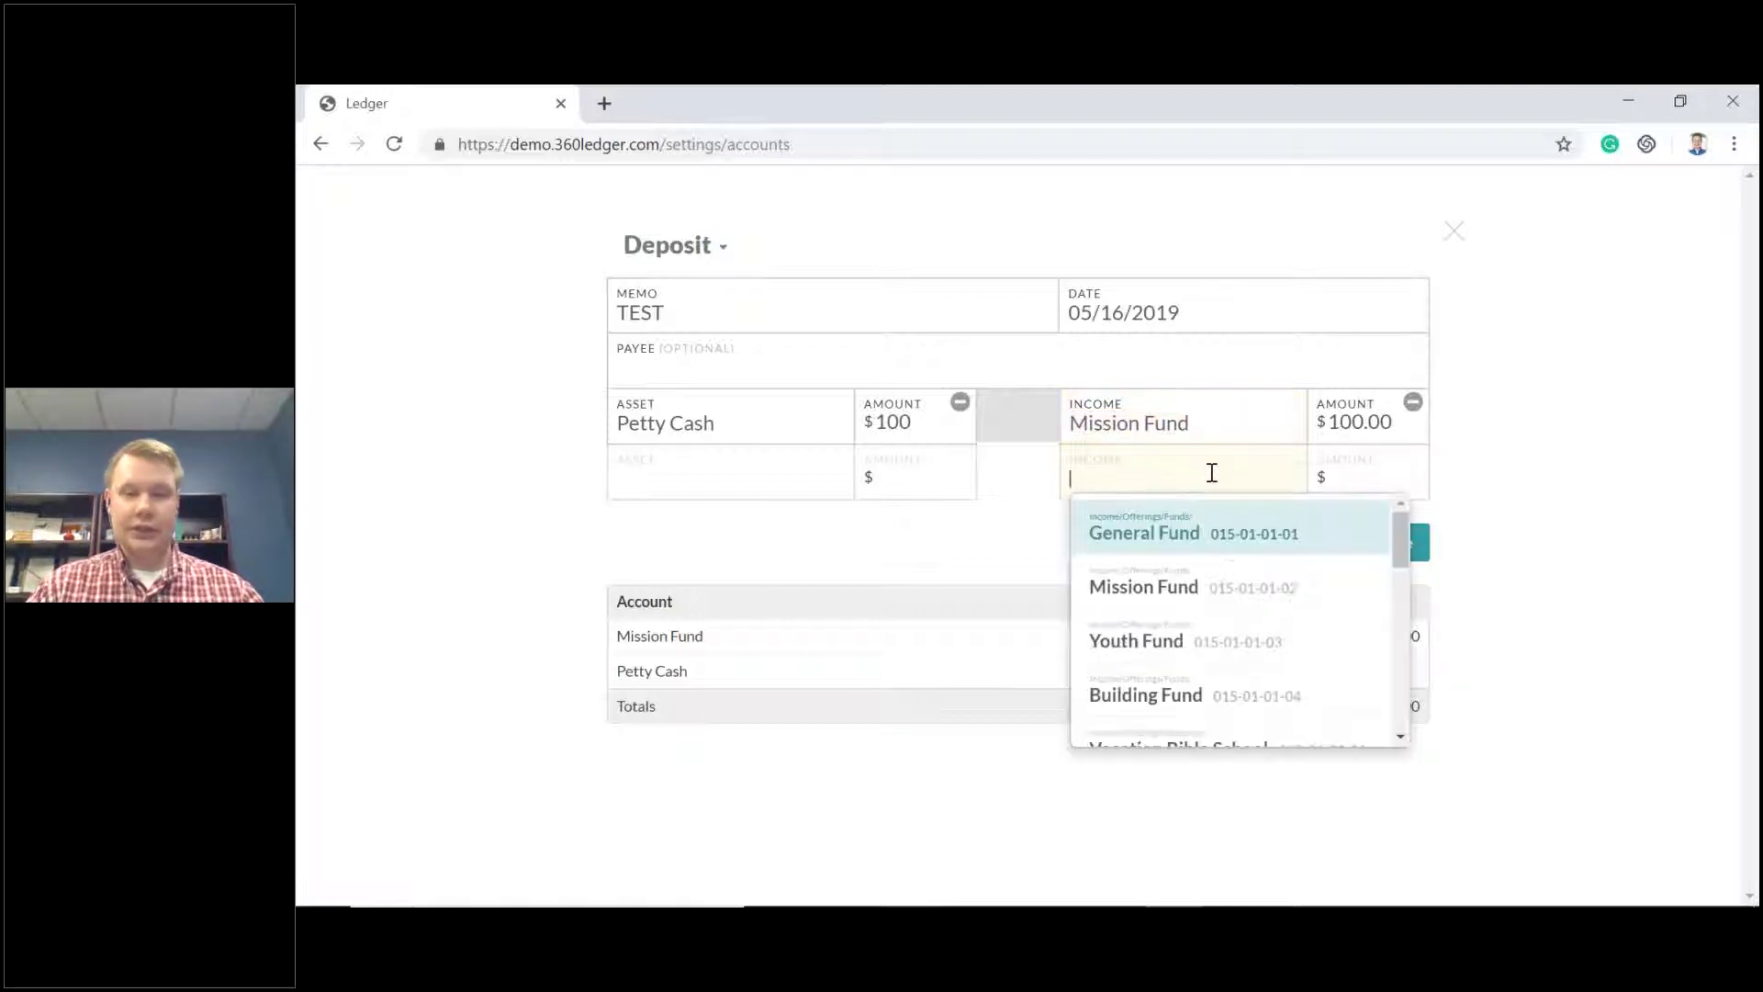
{"action": "left_click", "coordinate": [1141, 640]}
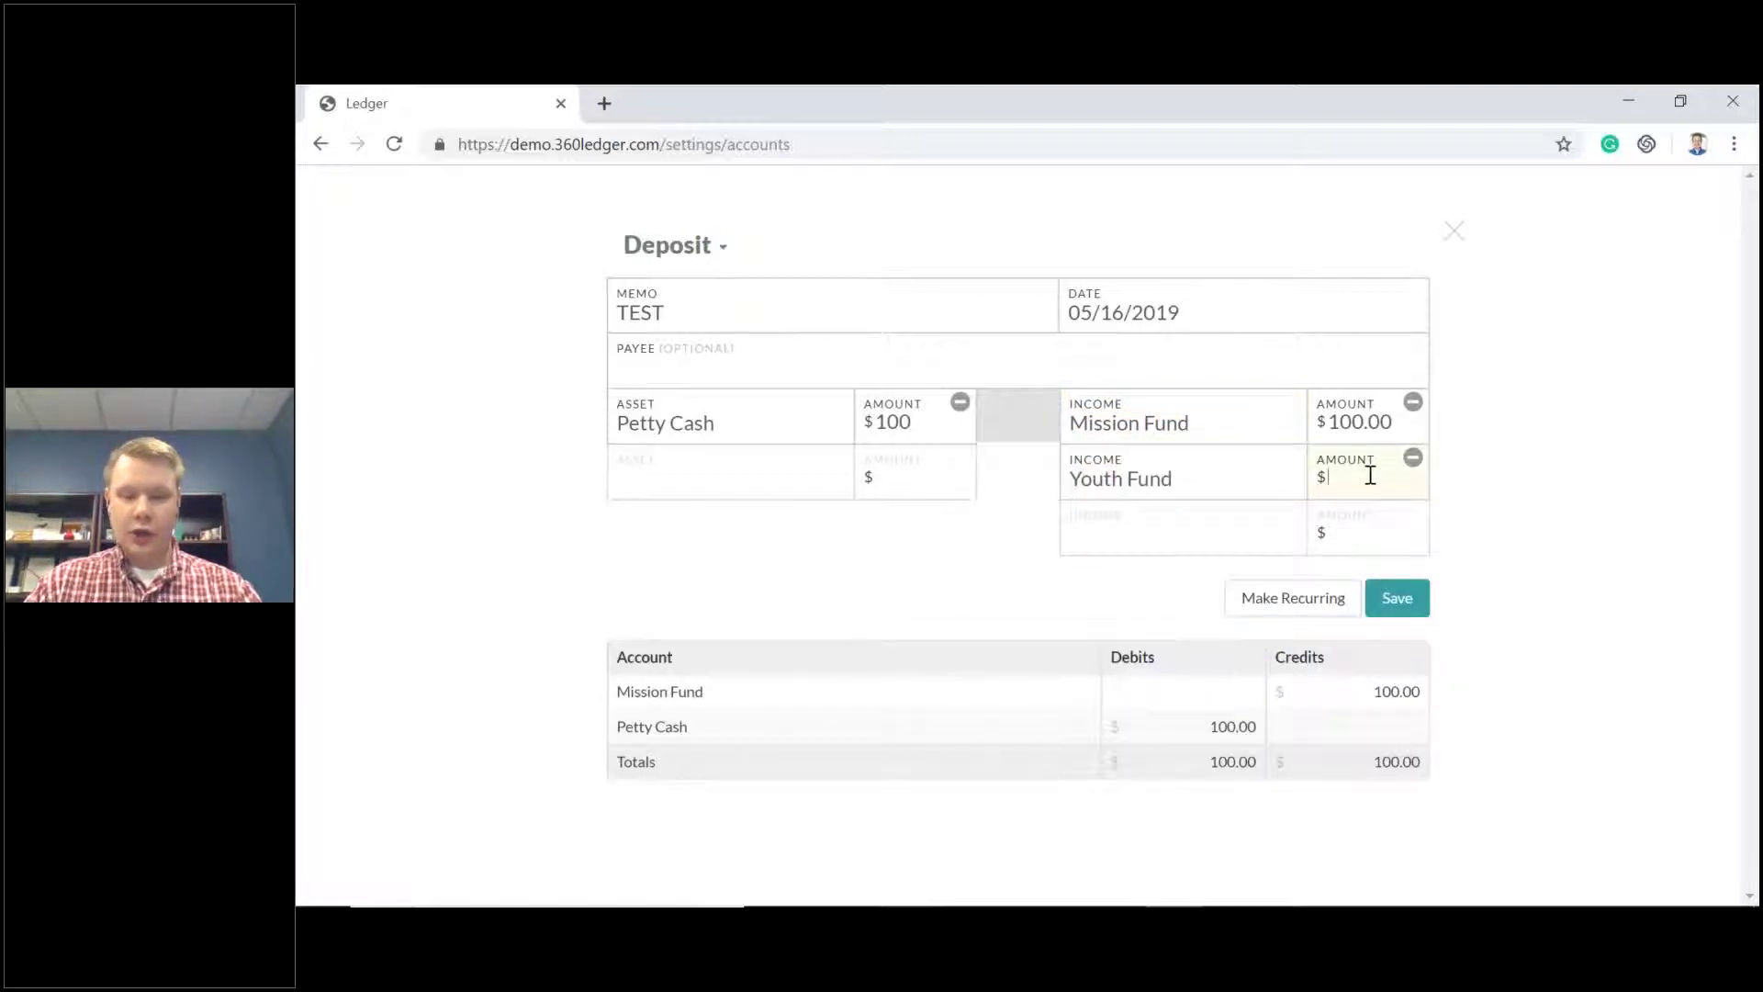
{"action": "type", "text": "50"}
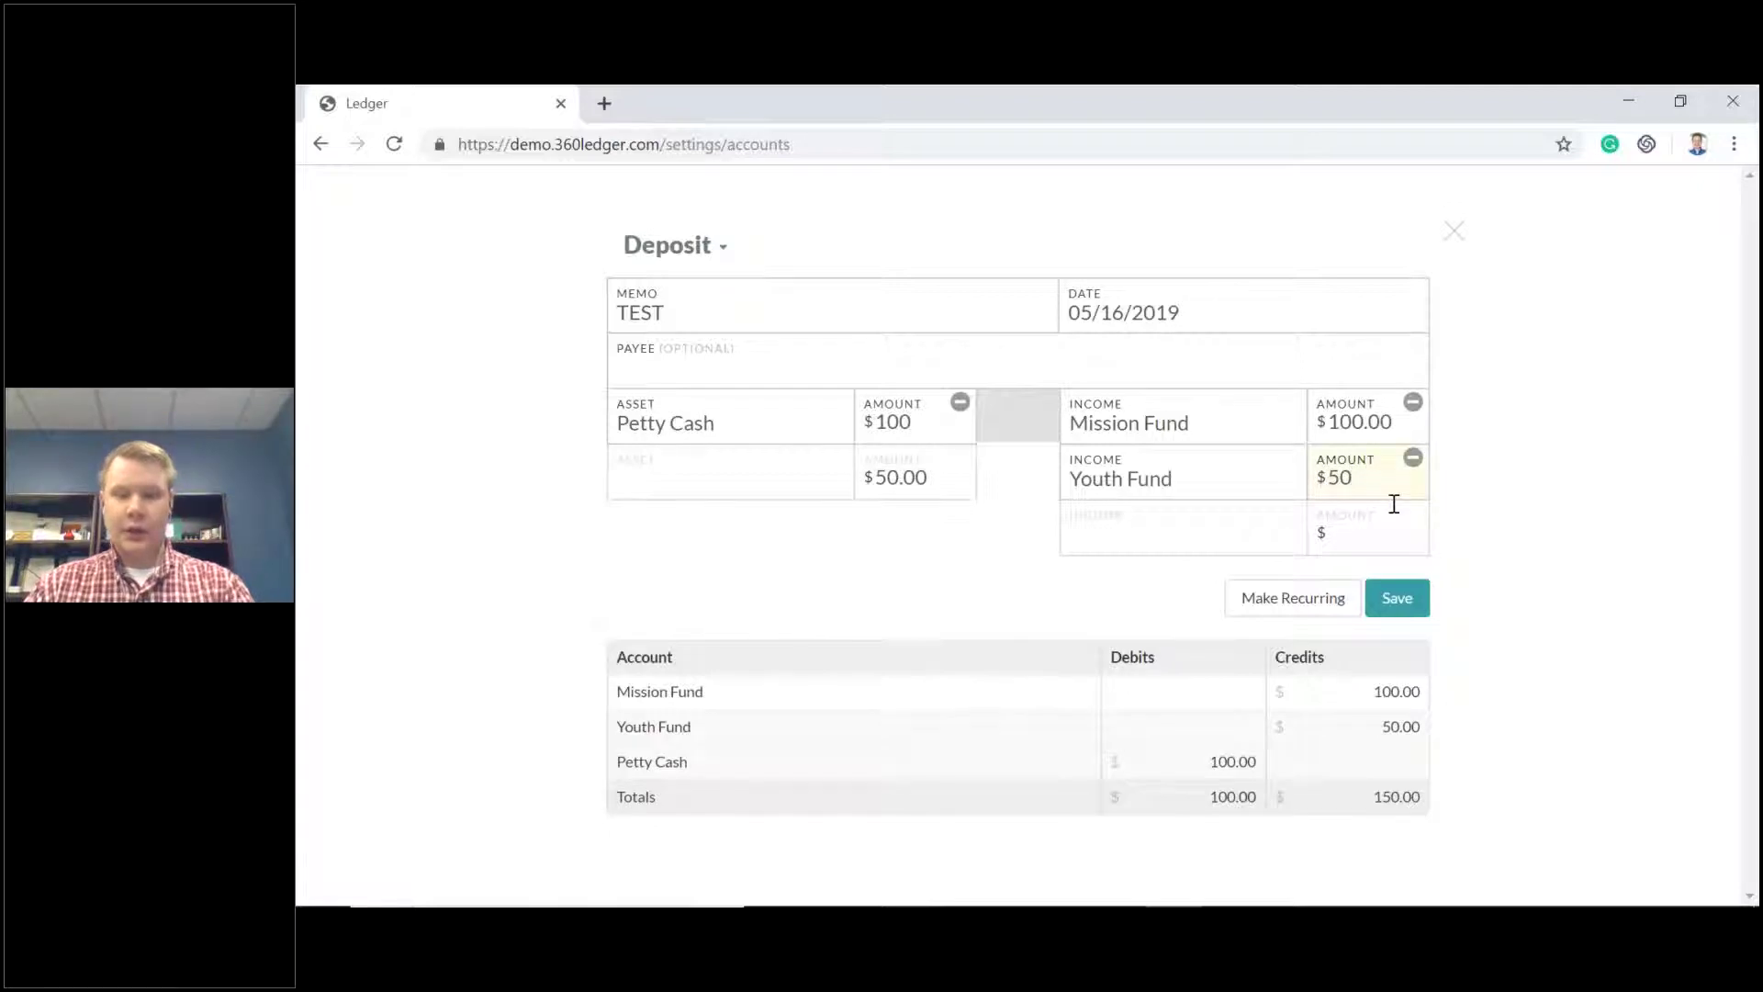
{"action": "left_click", "coordinate": [1394, 595]}
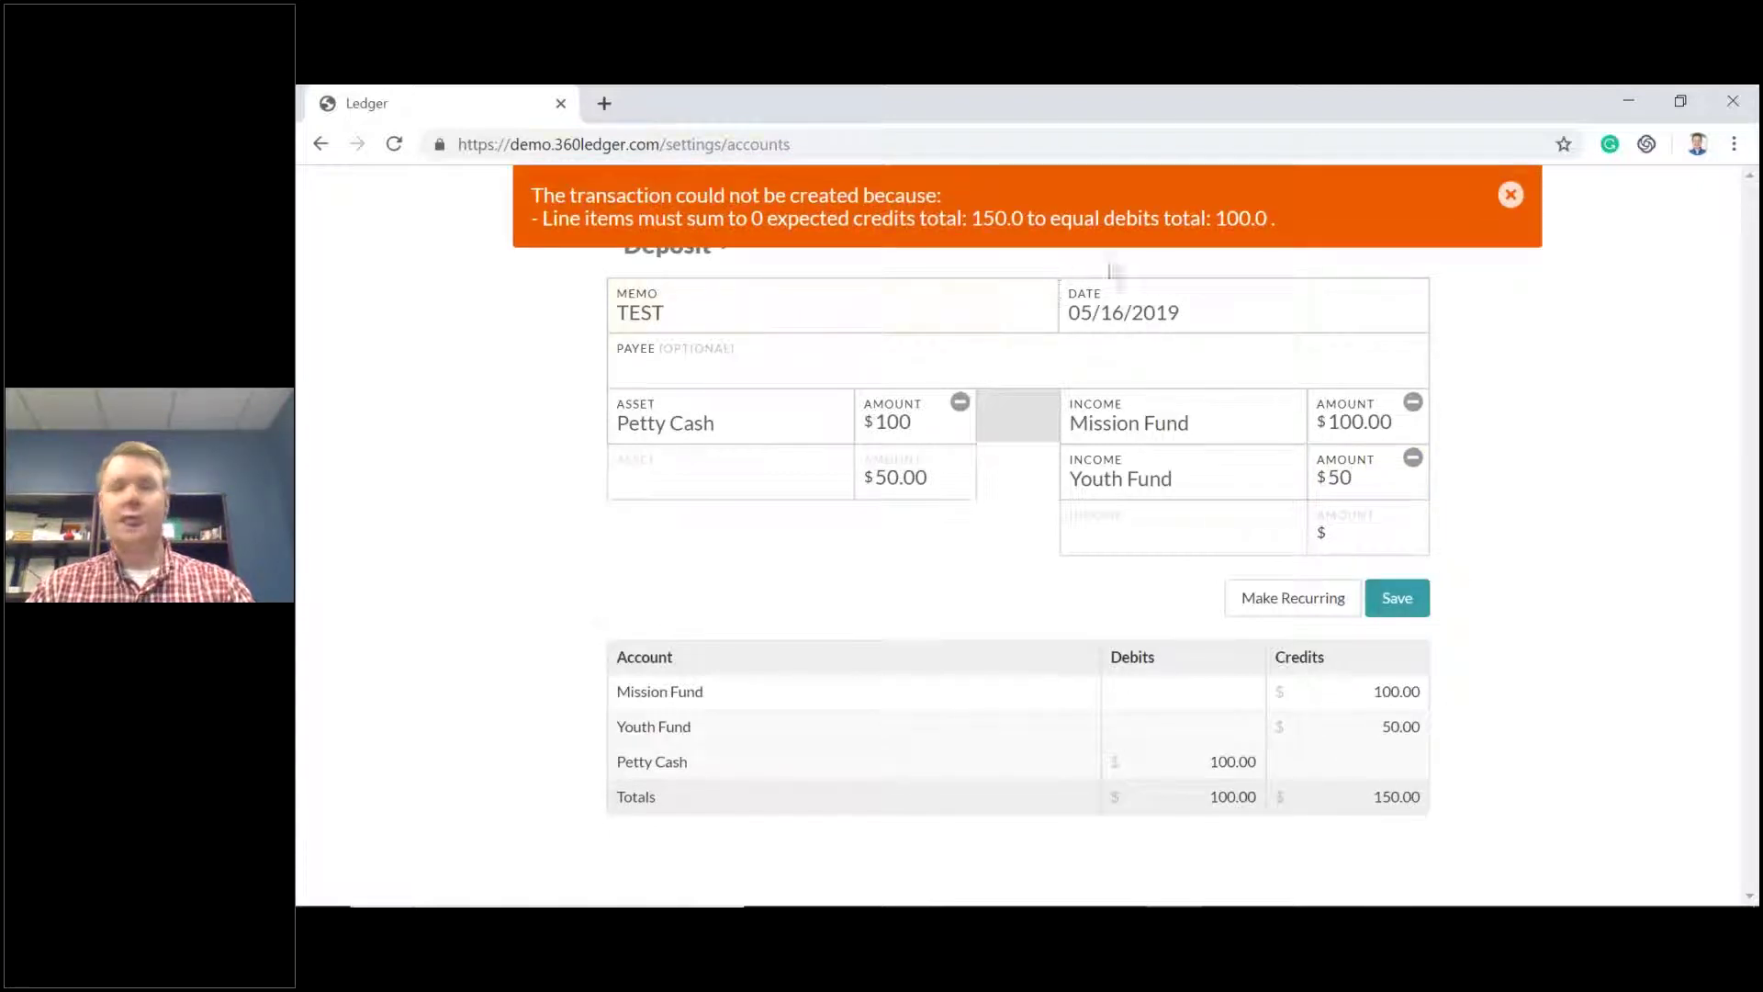
{"action": "left_click", "coordinate": [1511, 194]}
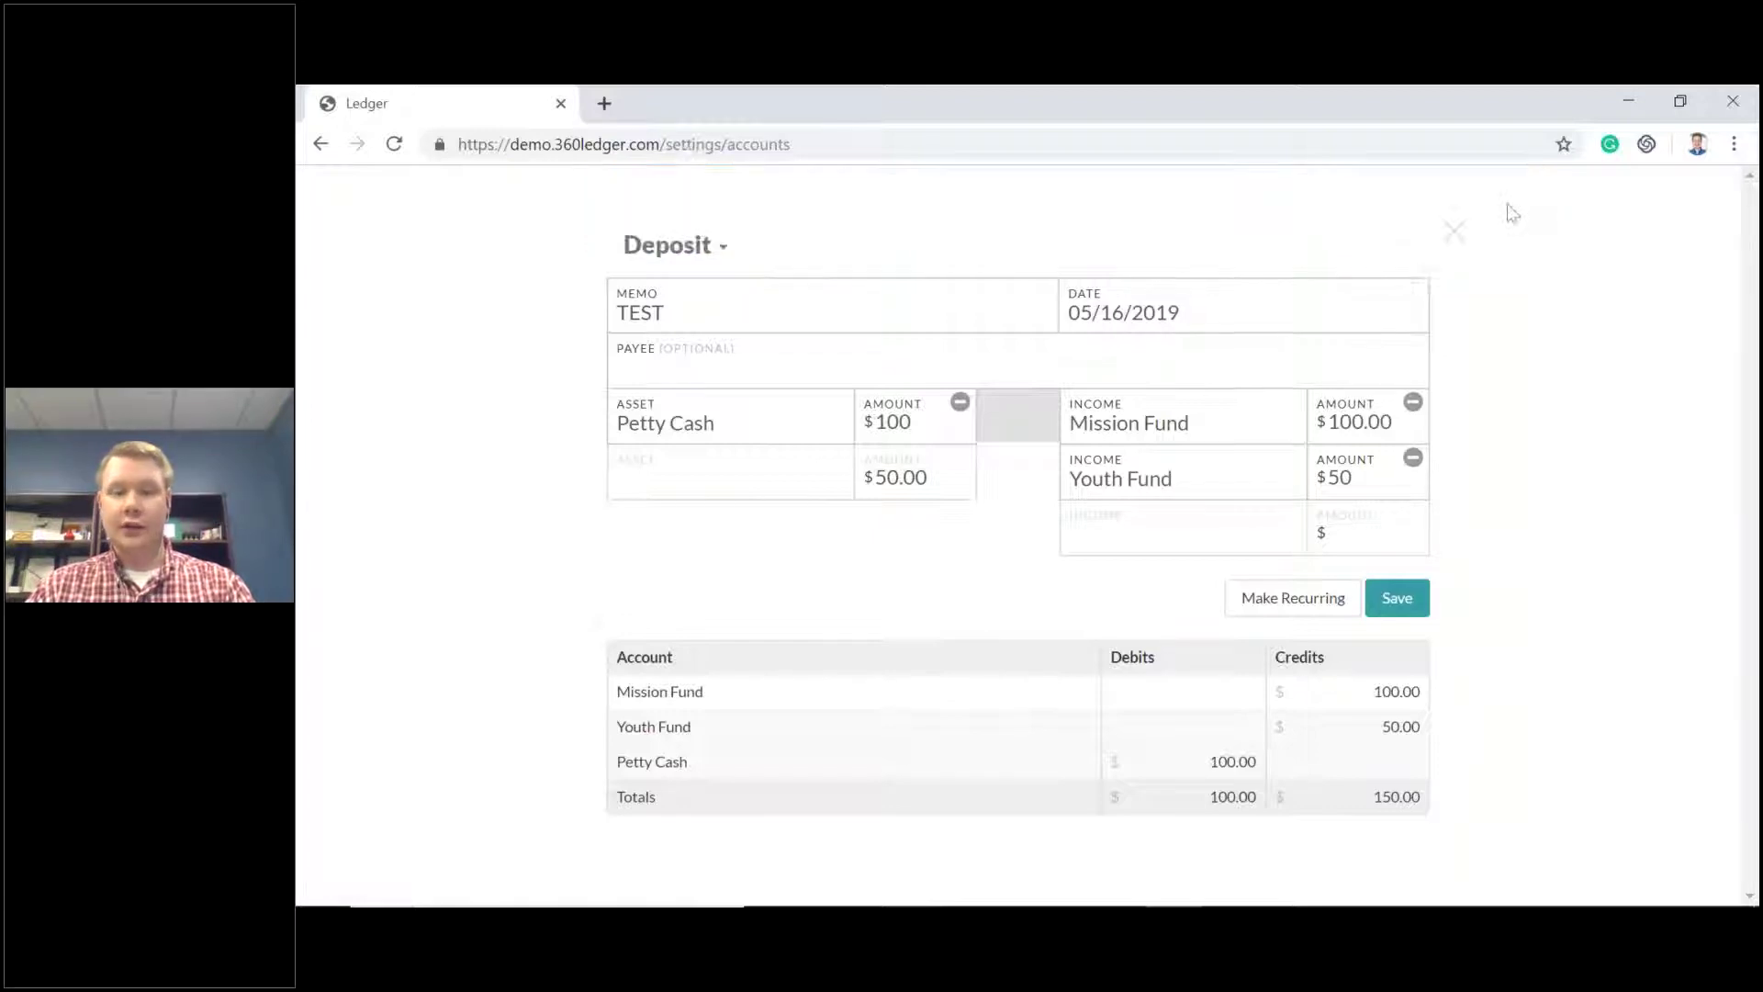
Remove the Youth Fund line and save the balanced $100 deposit.
{"action": "left_click", "coordinate": [1412, 457]}
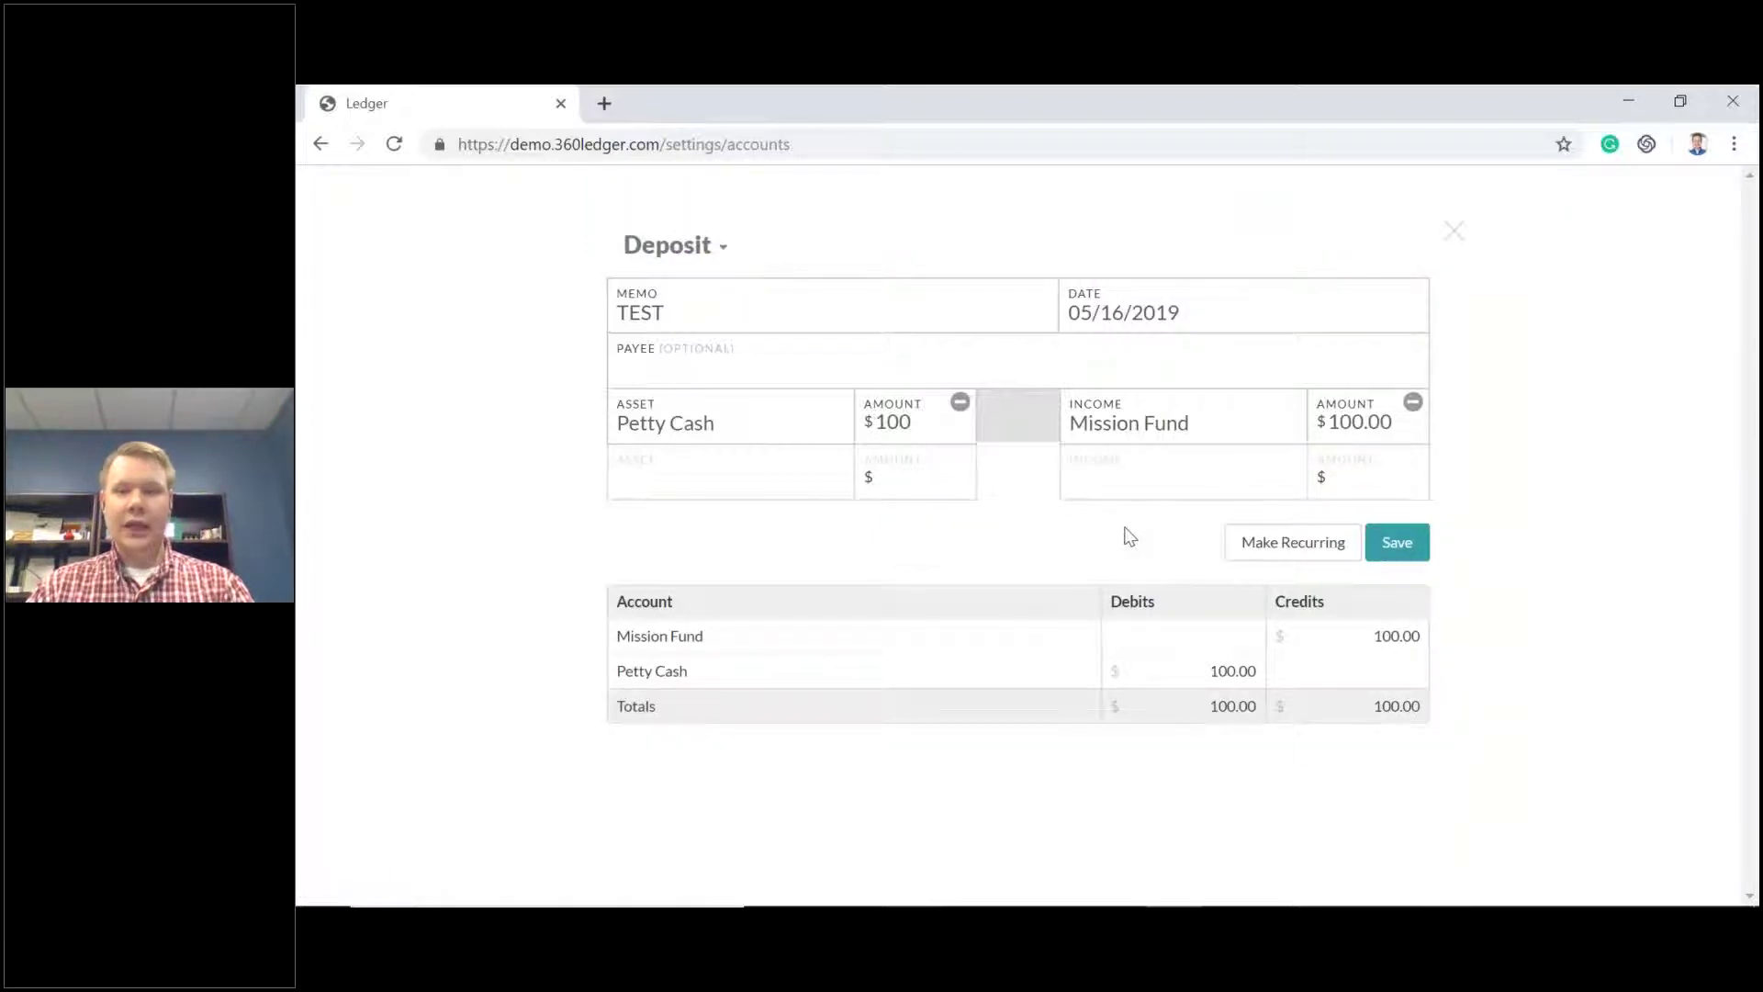
{"action": "left_click", "coordinate": [1400, 544]}
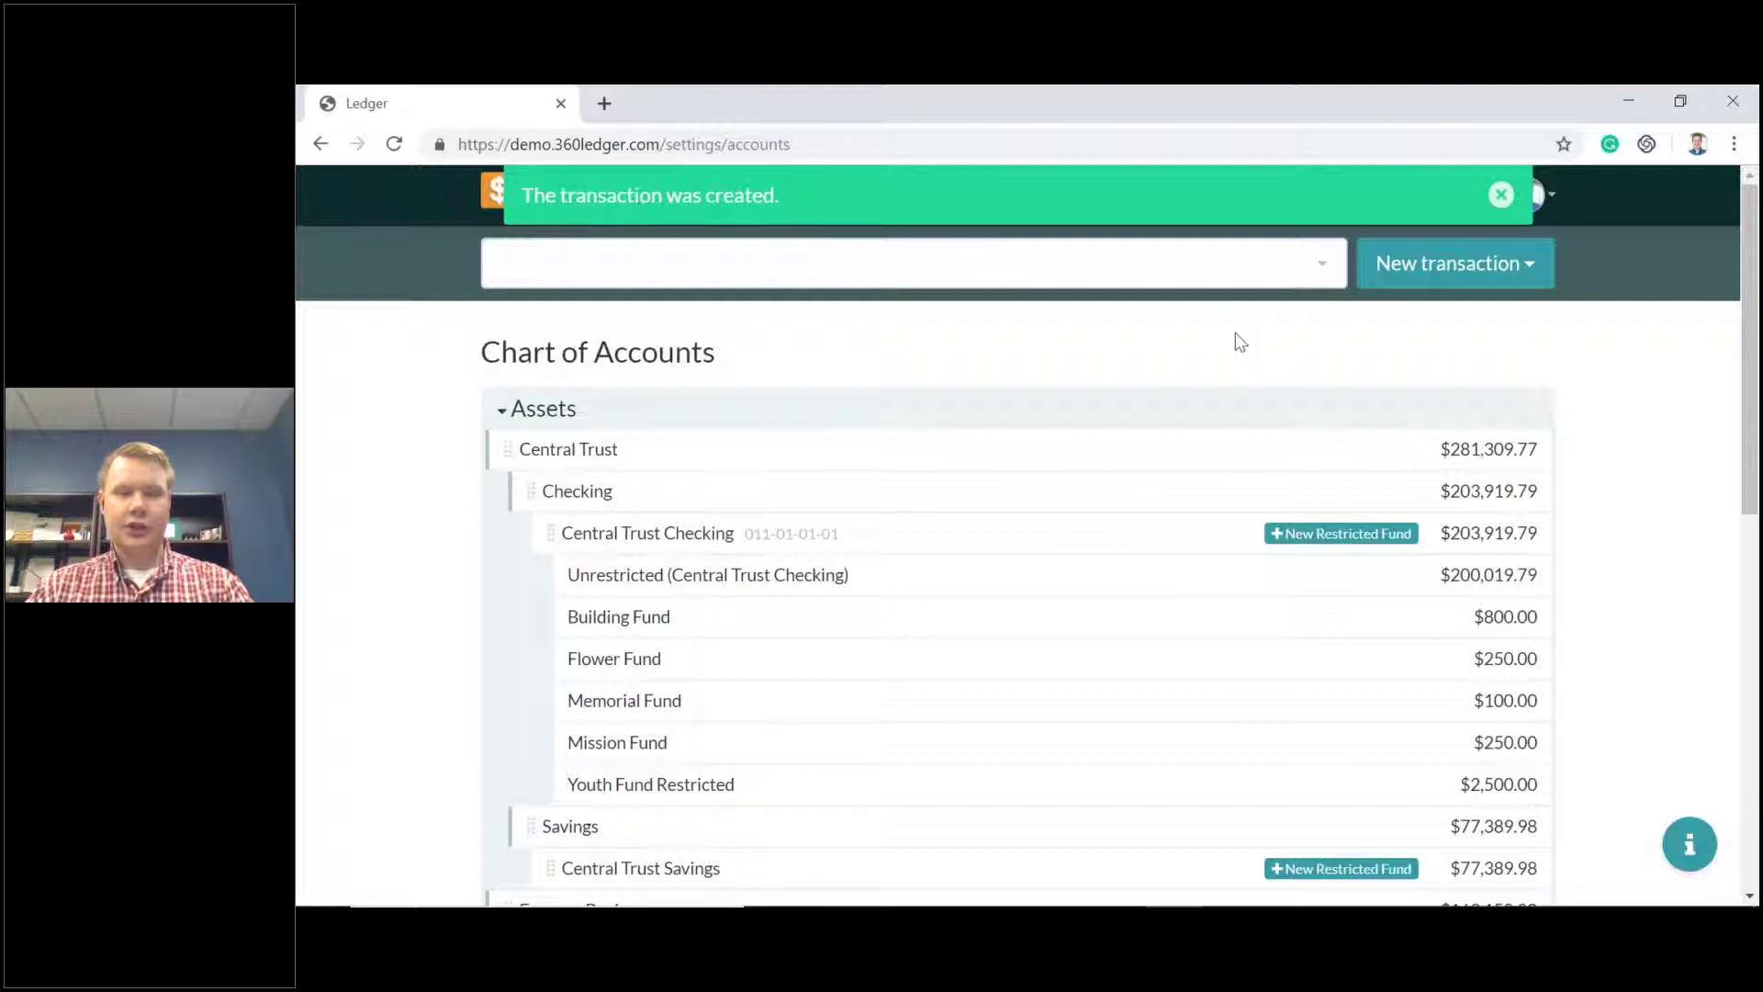
{"action": "left_click", "coordinate": [1501, 195]}
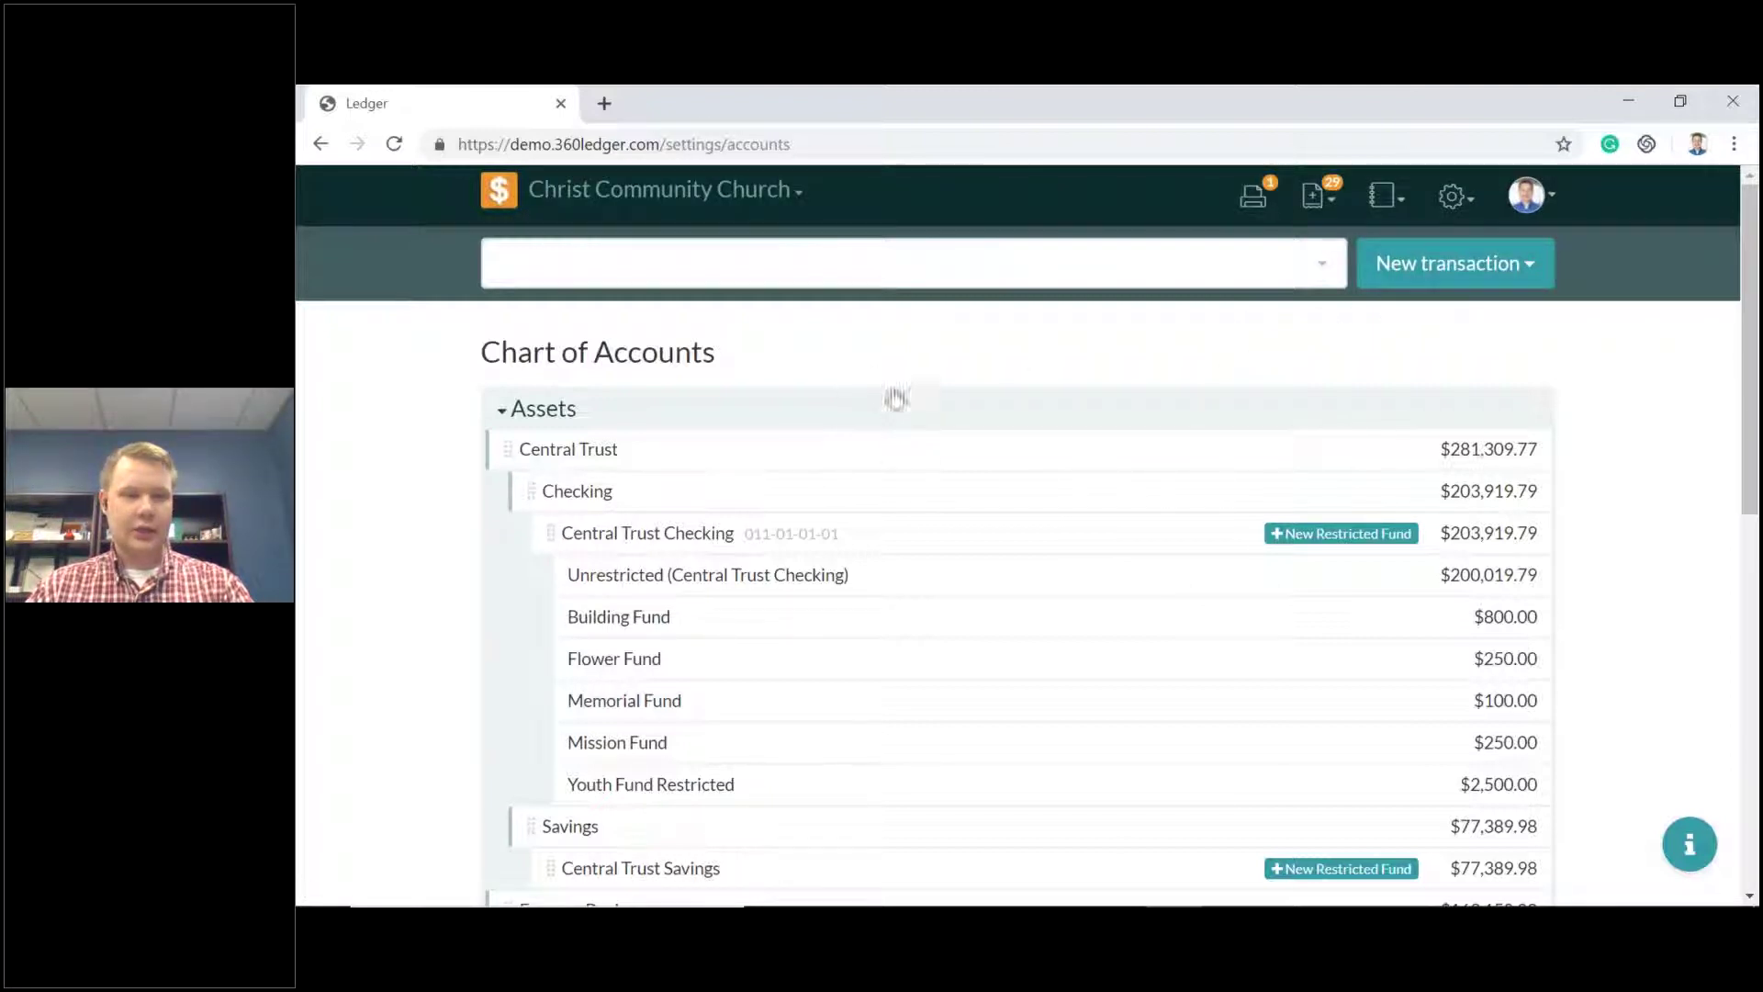
Expand Income and submit the Mission Fund account edit, now at $1,325.00.
{"action": "scroll", "coordinate": [908, 378], "scroll_direction": "down", "scroll_amount": 6}
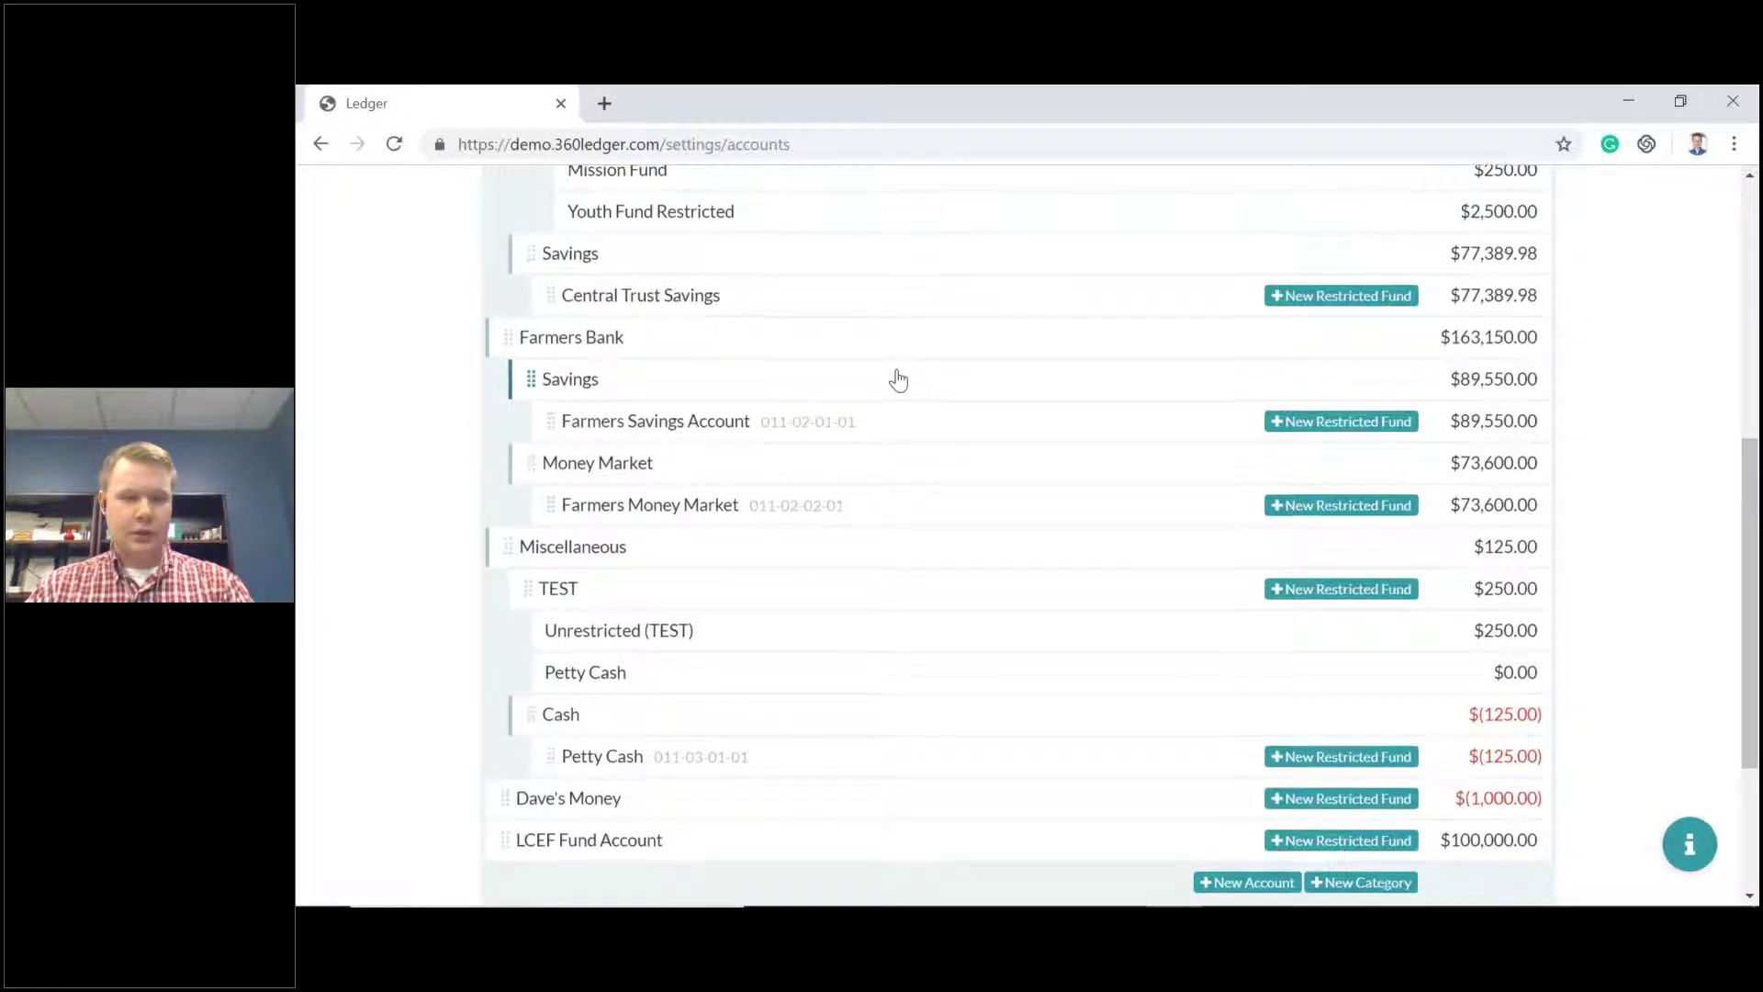
{"action": "scroll", "coordinate": [707, 448], "scroll_direction": "down", "scroll_amount": 1}
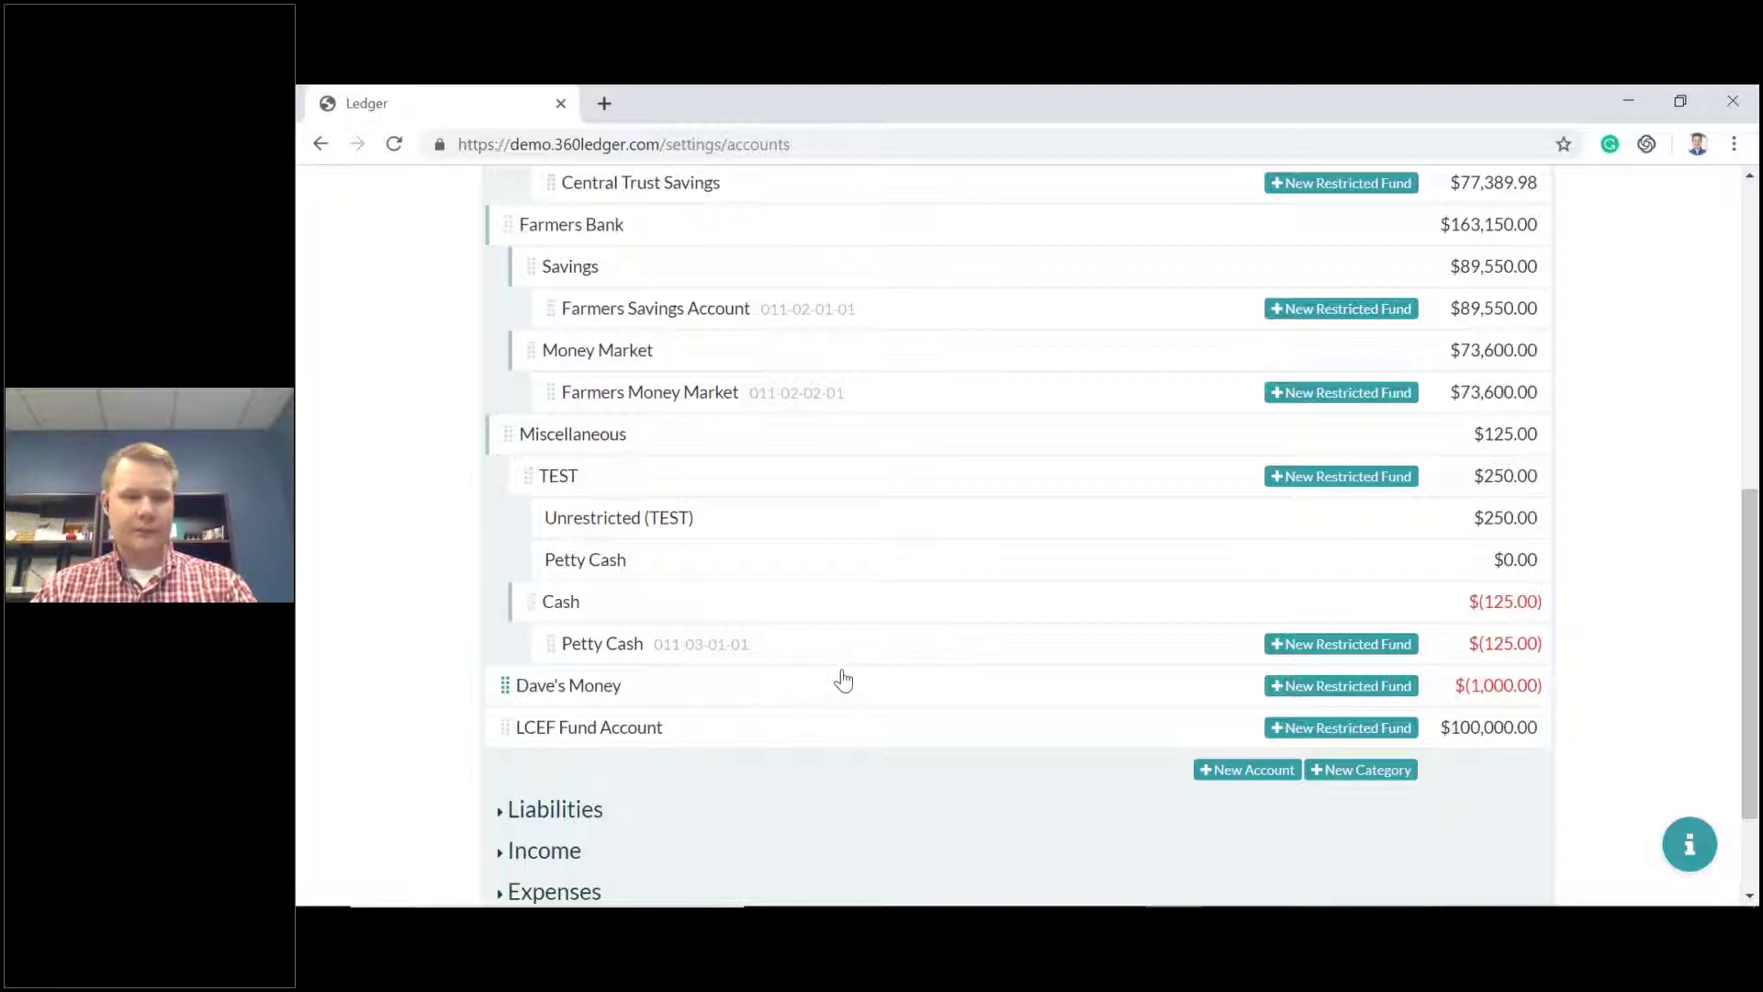
{"action": "scroll", "coordinate": [781, 684], "scroll_direction": "down", "scroll_amount": 2}
{"action": "left_click", "coordinate": [503, 700]}
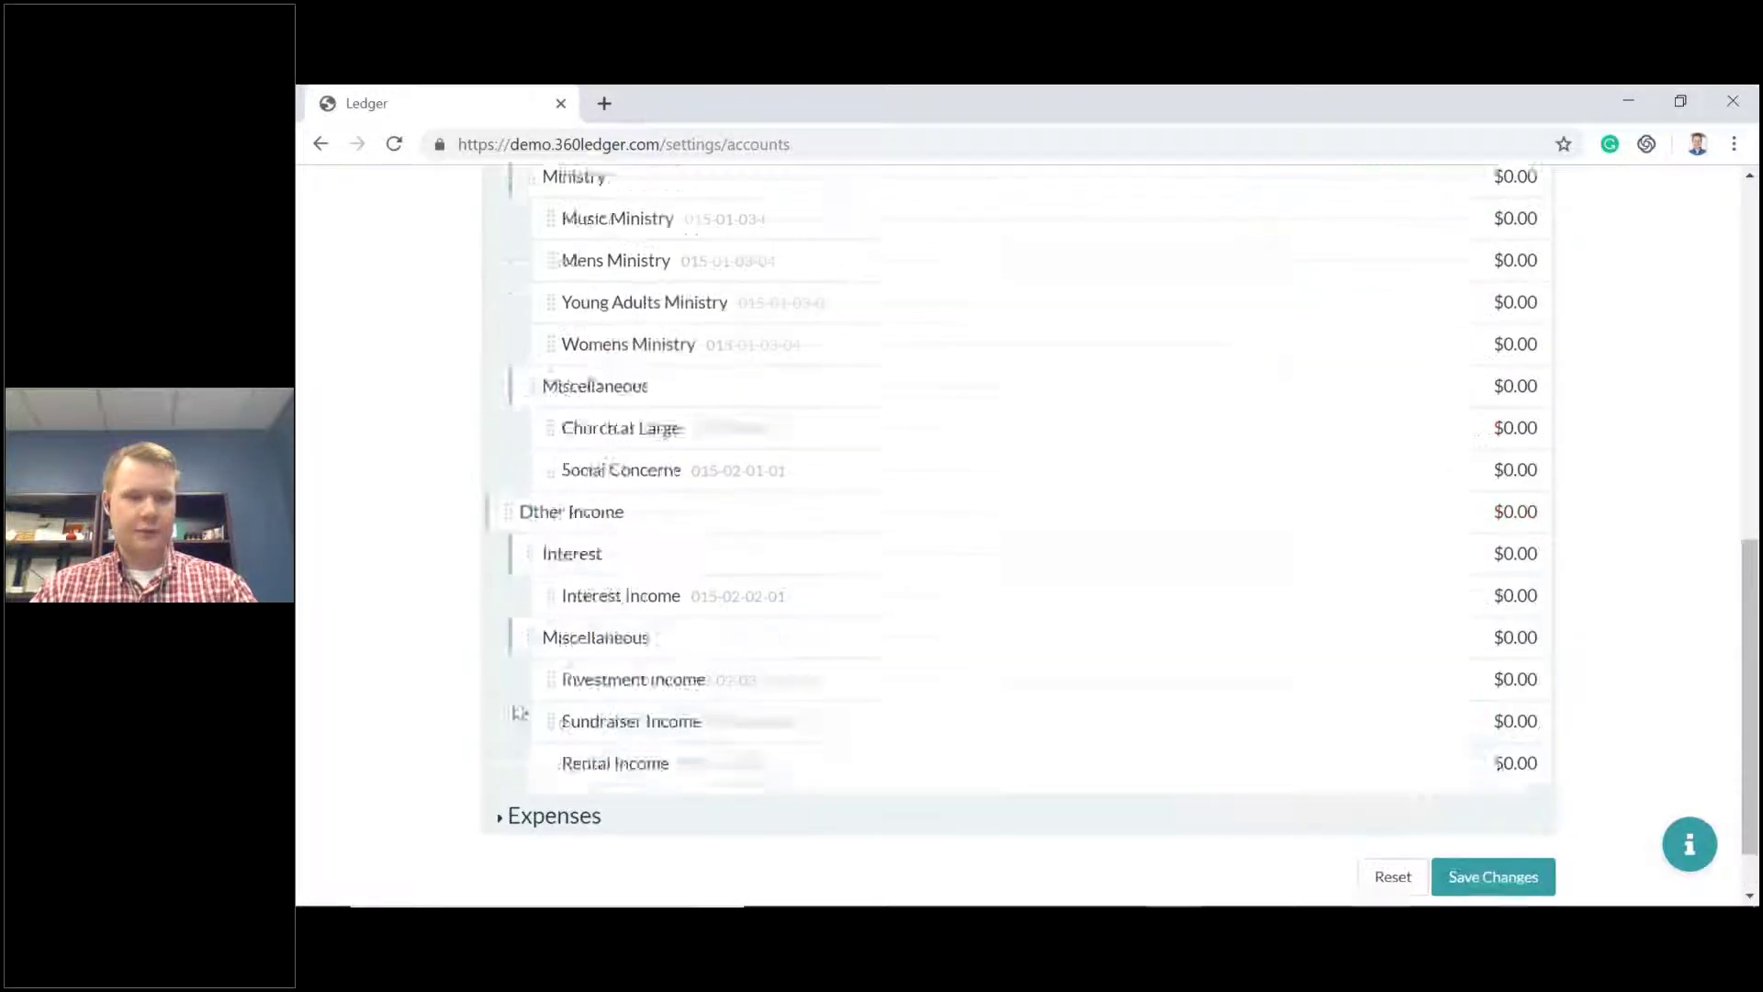
{"action": "scroll", "coordinate": [787, 578], "scroll_direction": "up", "scroll_amount": 6}
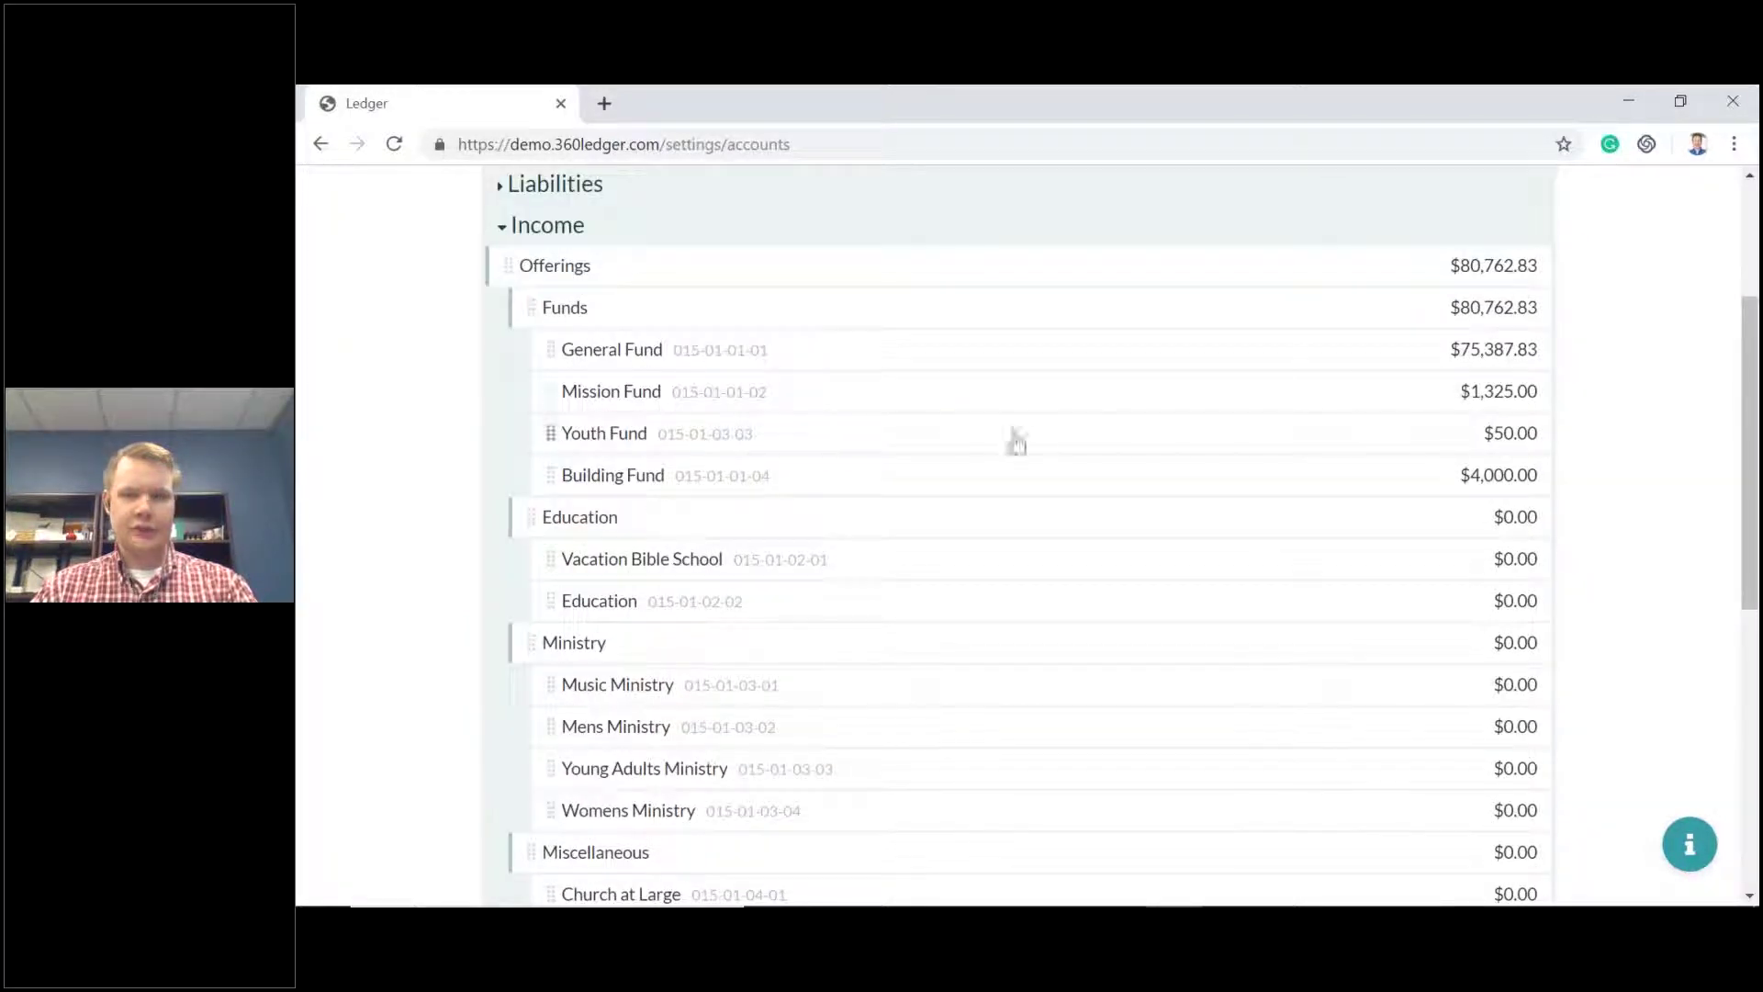
{"action": "left_click", "coordinate": [985, 397]}
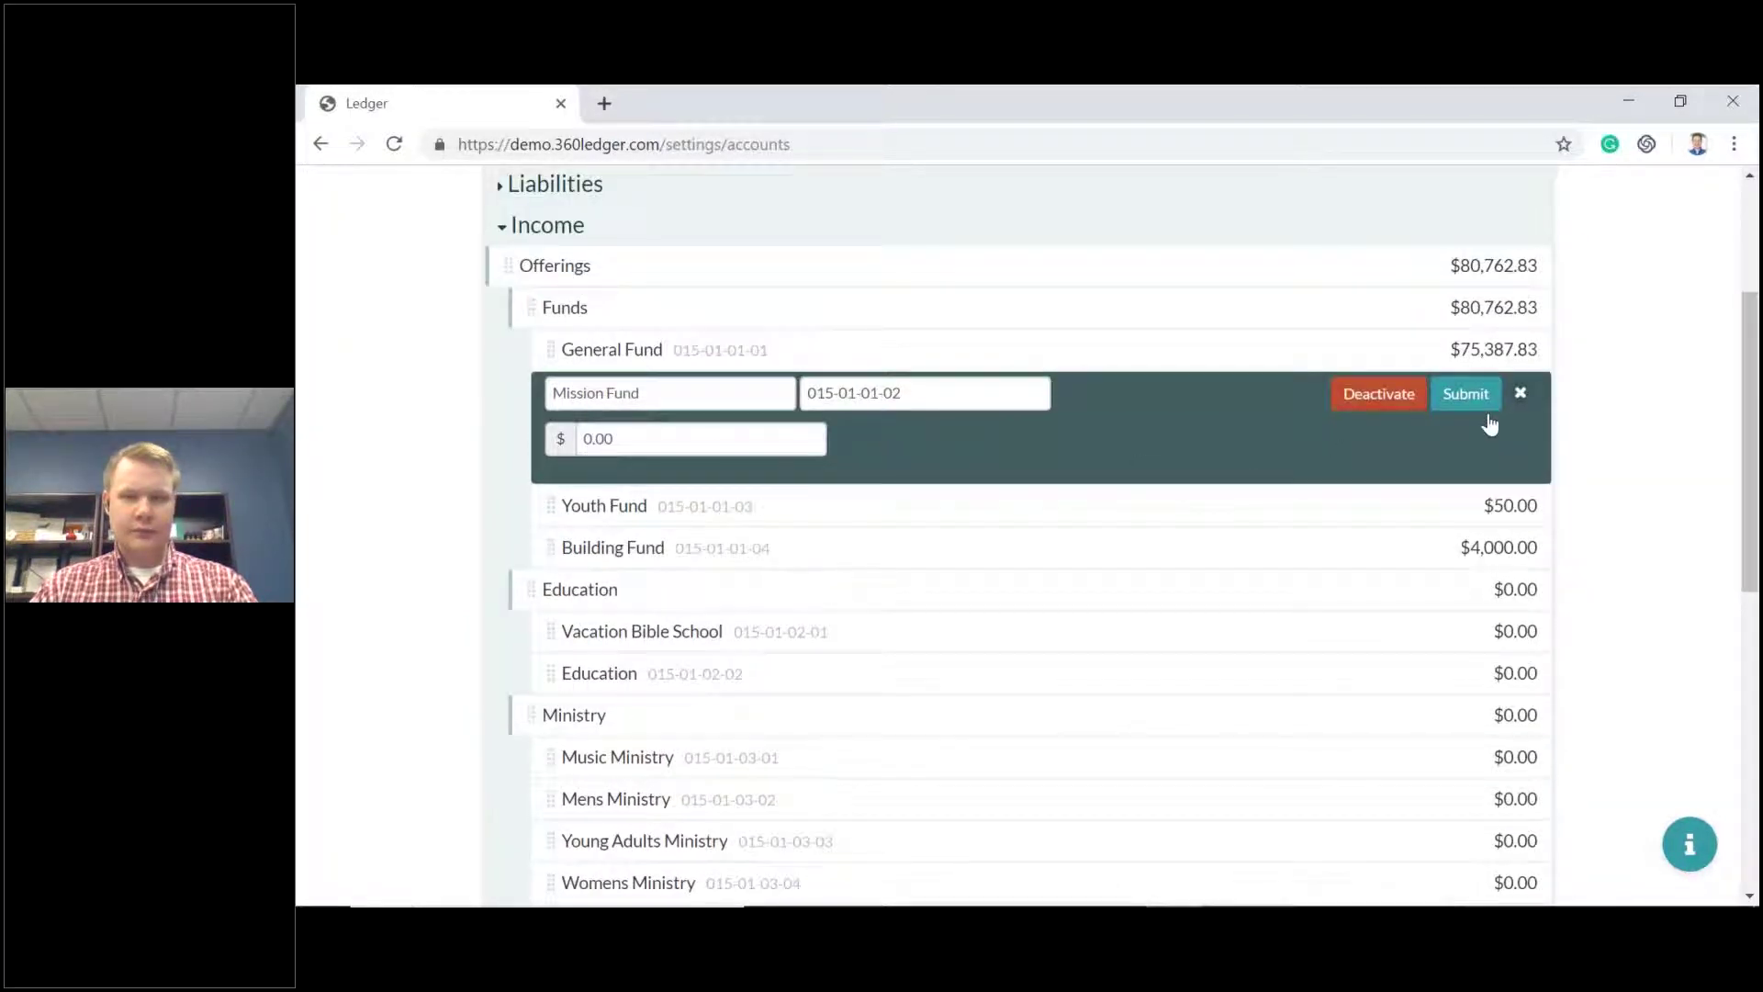
{"action": "left_click", "coordinate": [1466, 395]}
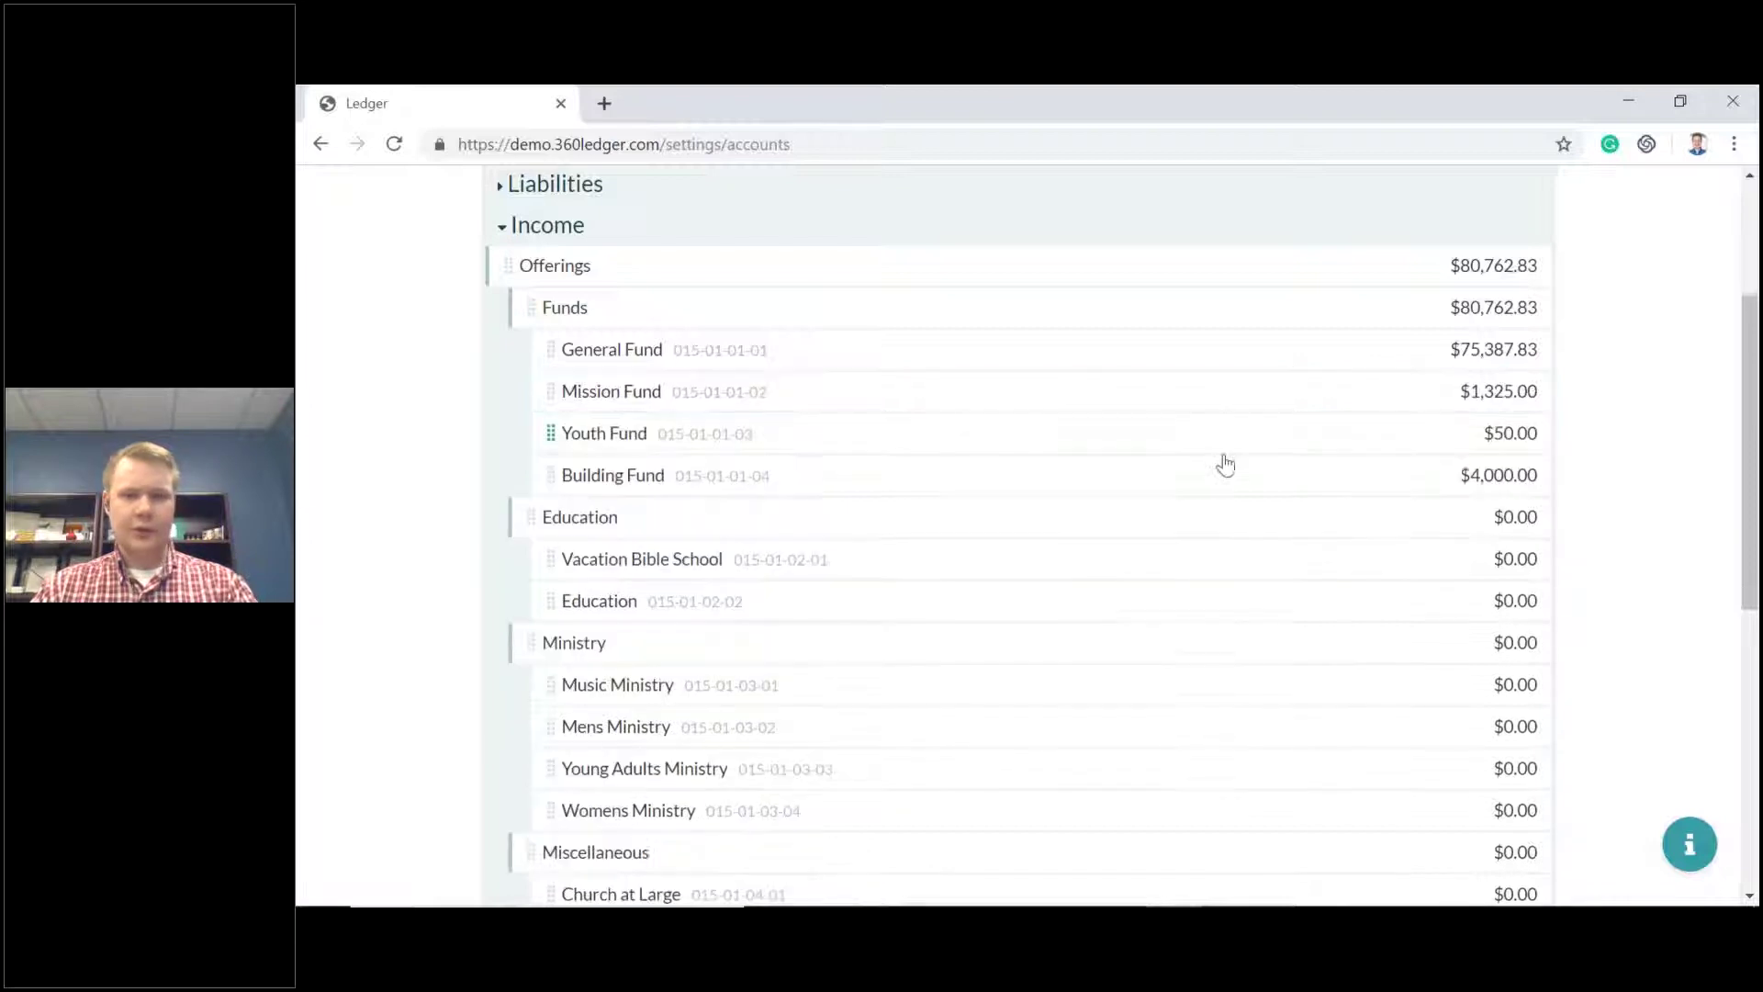
Go to the General Ledger report via the settings and reports menus.
{"action": "scroll", "coordinate": [1221, 465], "scroll_direction": "up", "scroll_amount": 3}
{"action": "left_click", "coordinate": [1453, 197]}
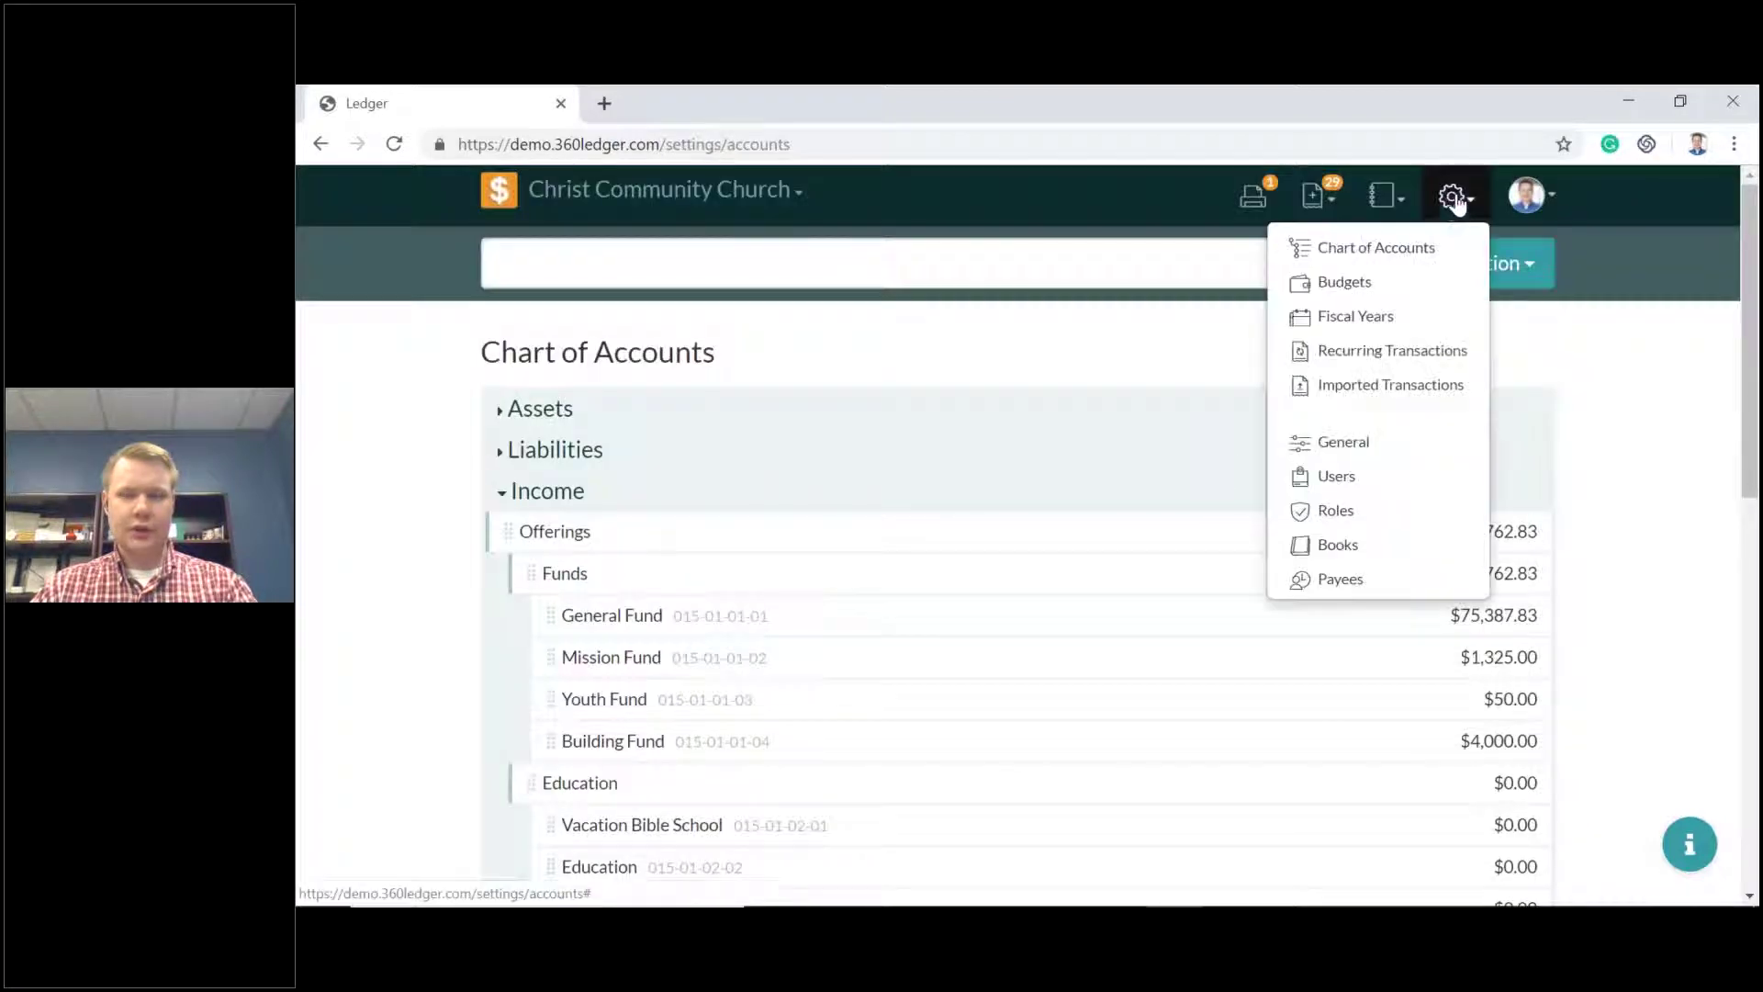
{"action": "left_click", "coordinate": [1388, 196]}
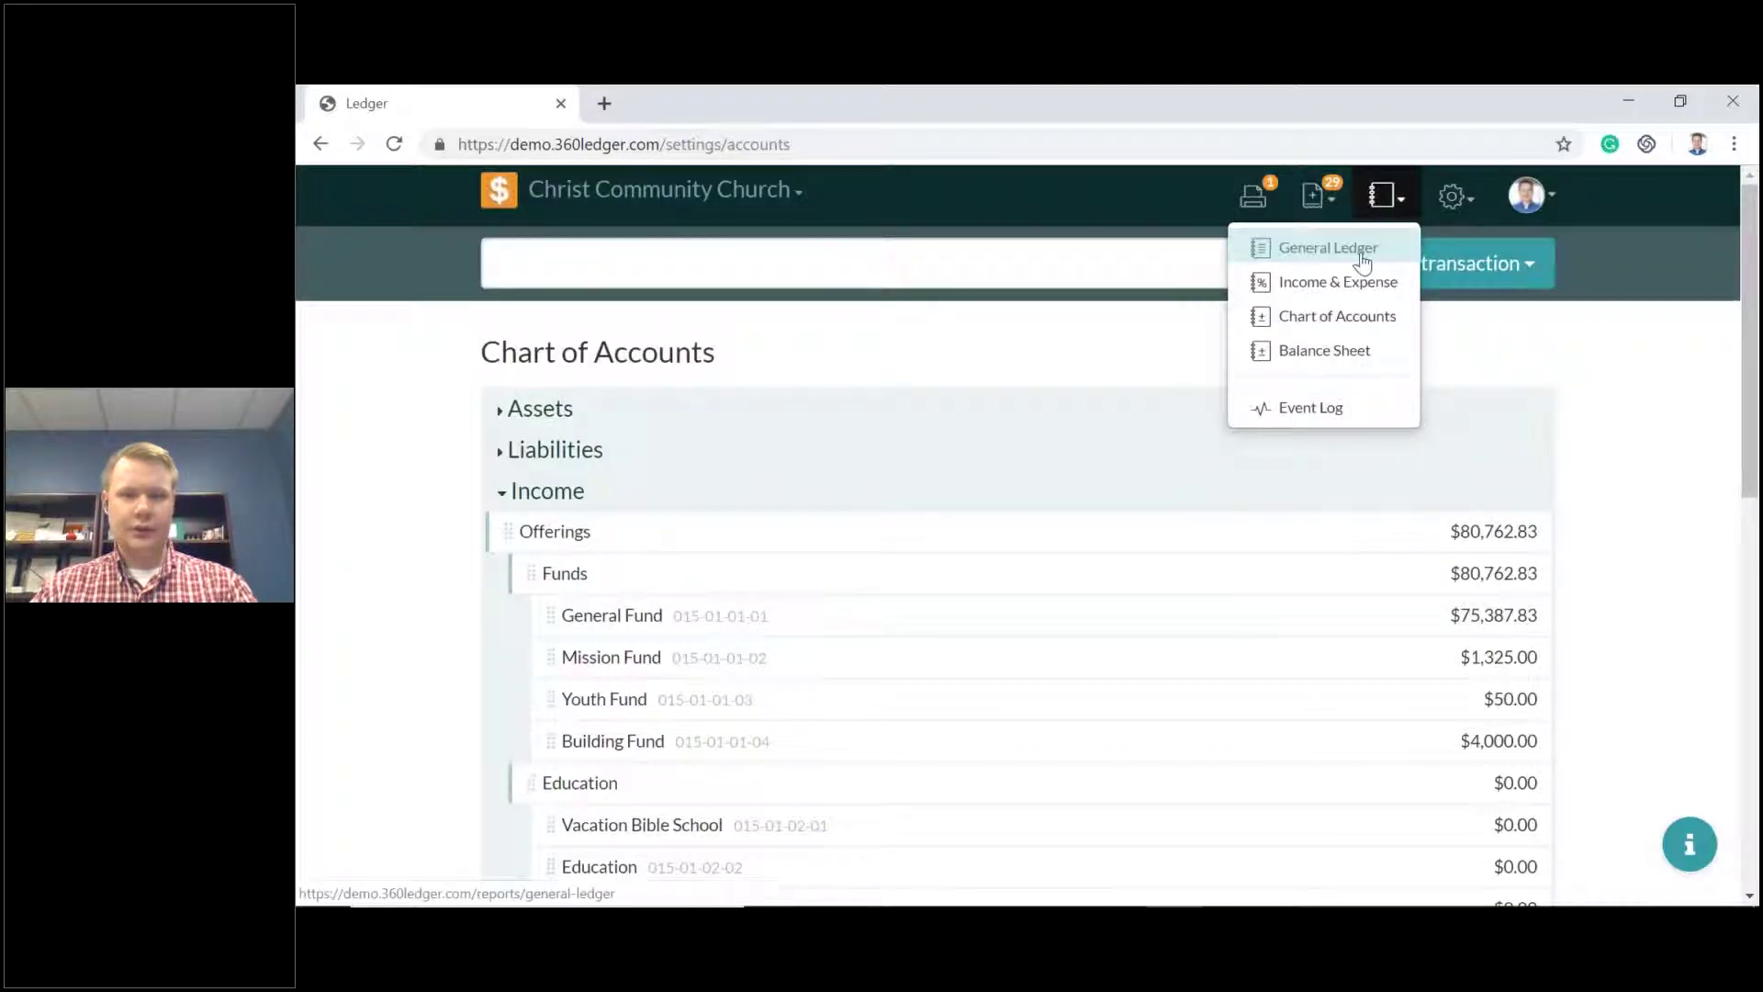
{"action": "left_click", "coordinate": [1361, 262]}
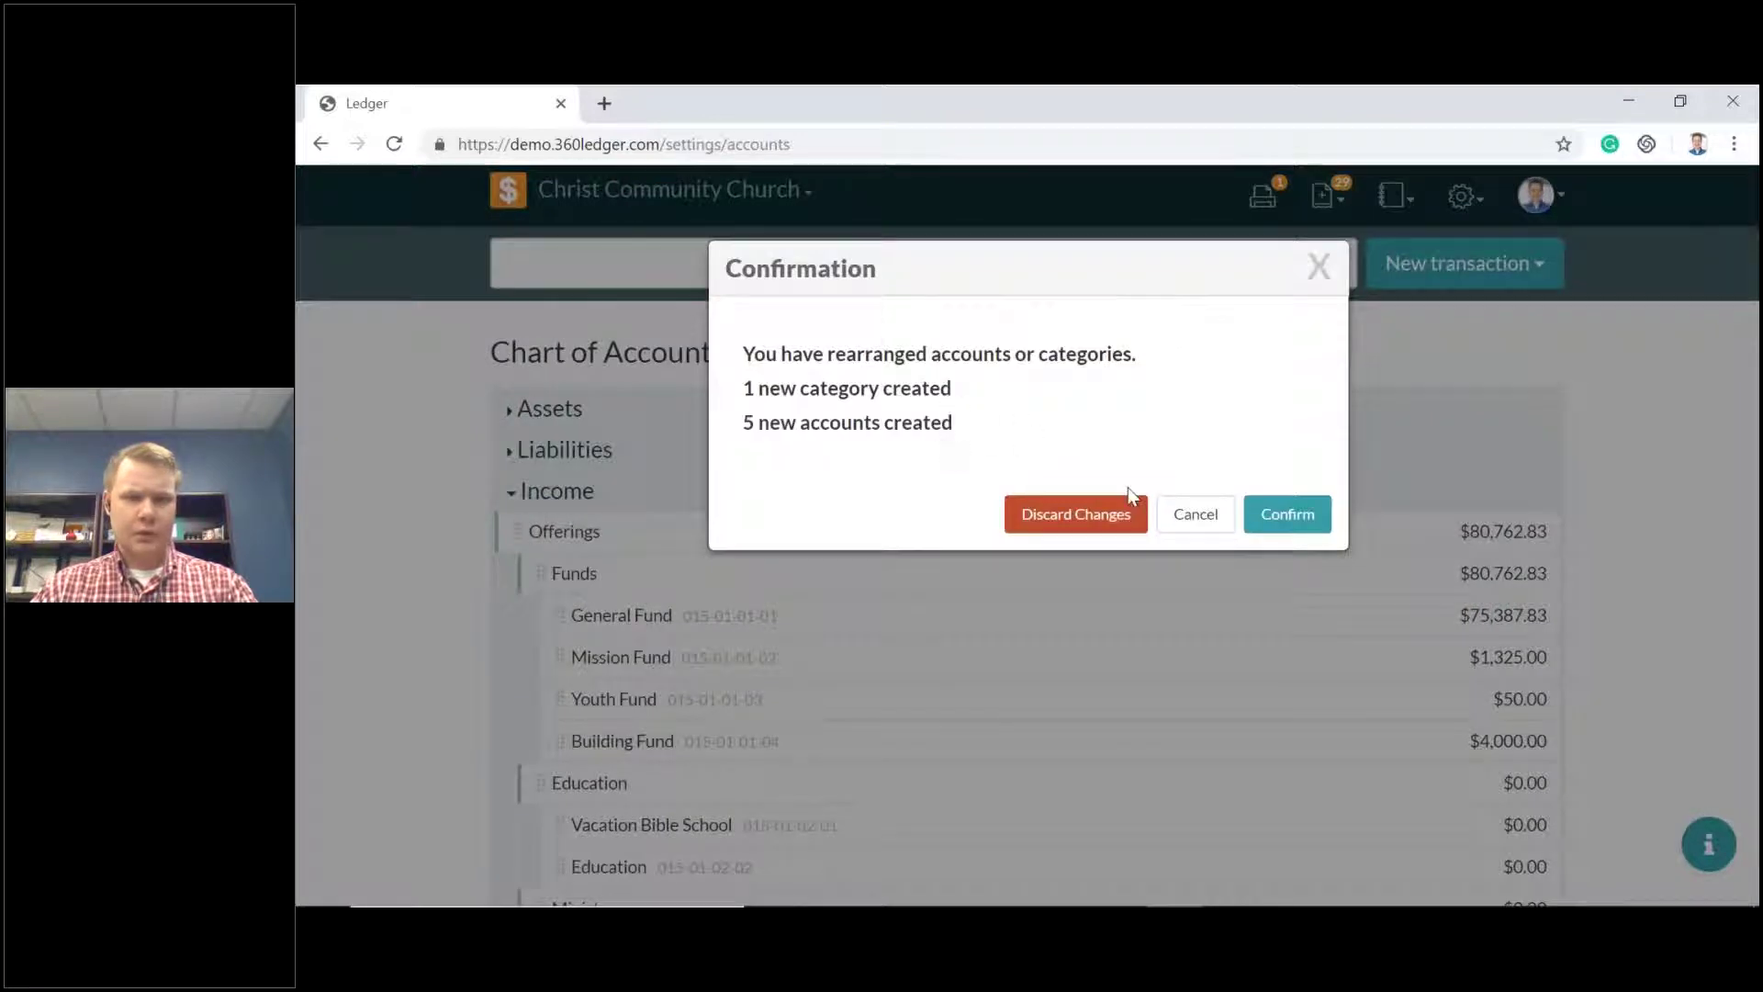
Stay on the page, save and confirm the Chart of Accounts changes, then reopen the reports list.
{"action": "left_click", "coordinate": [1189, 516]}
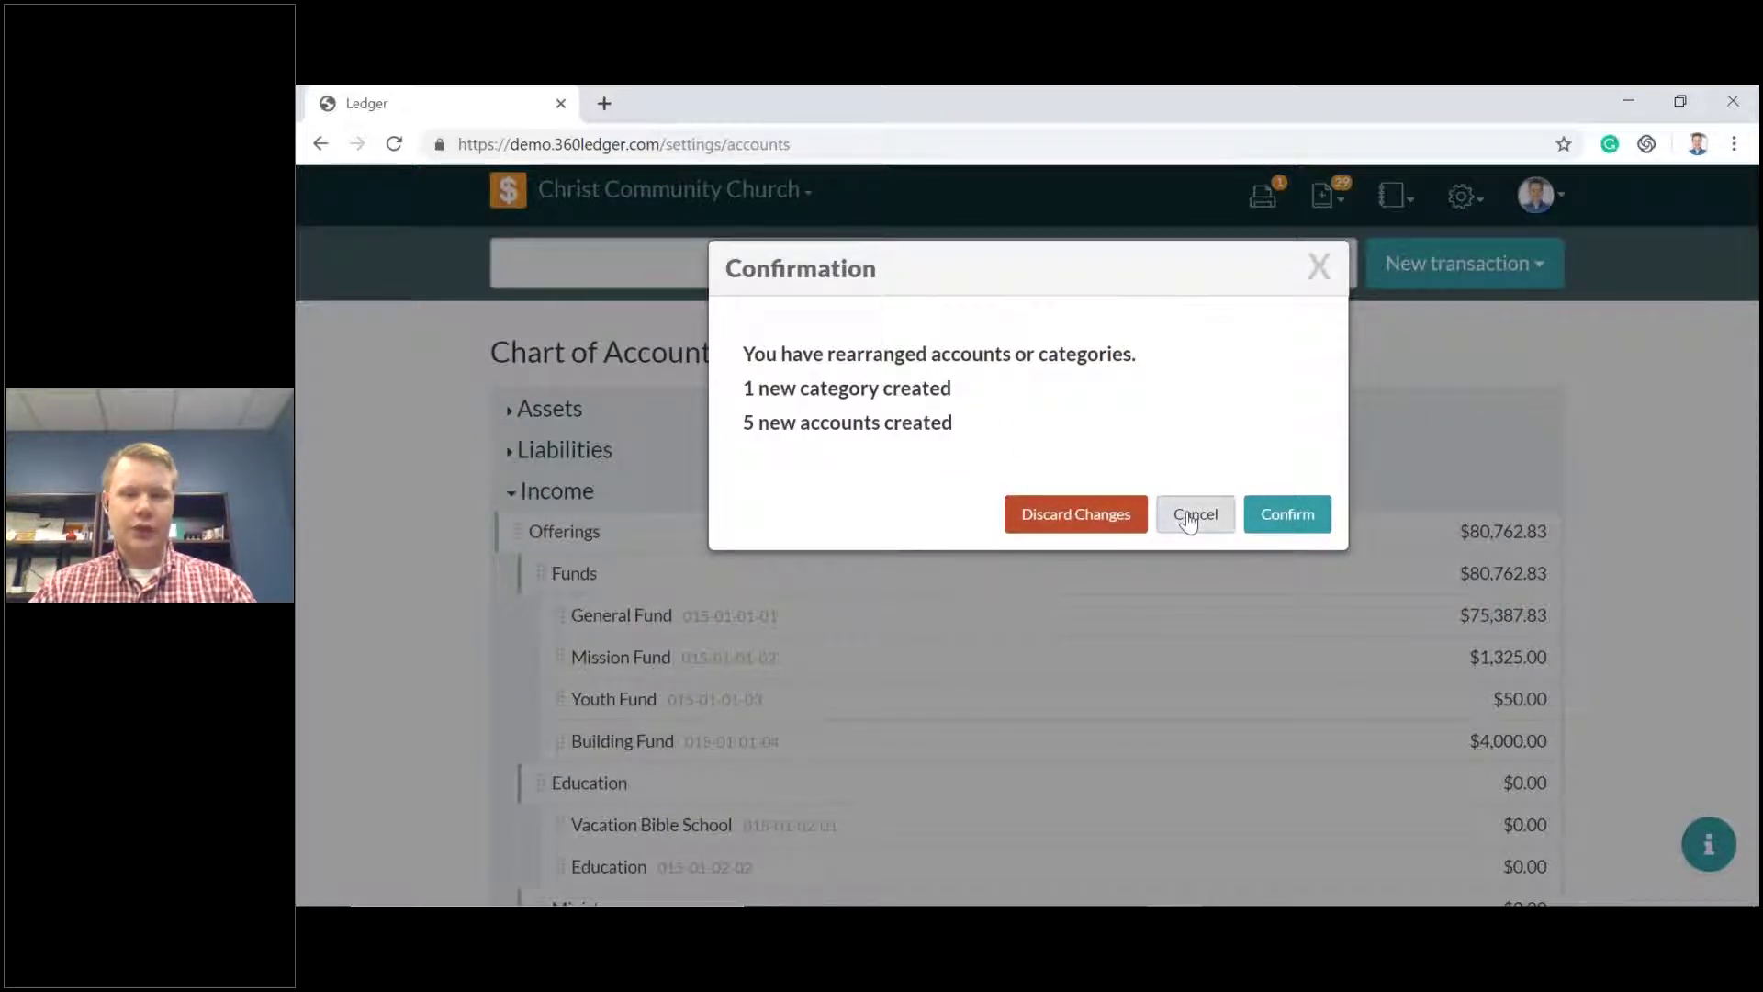
{"action": "scroll", "coordinate": [1094, 469], "scroll_direction": "down", "scroll_amount": 10}
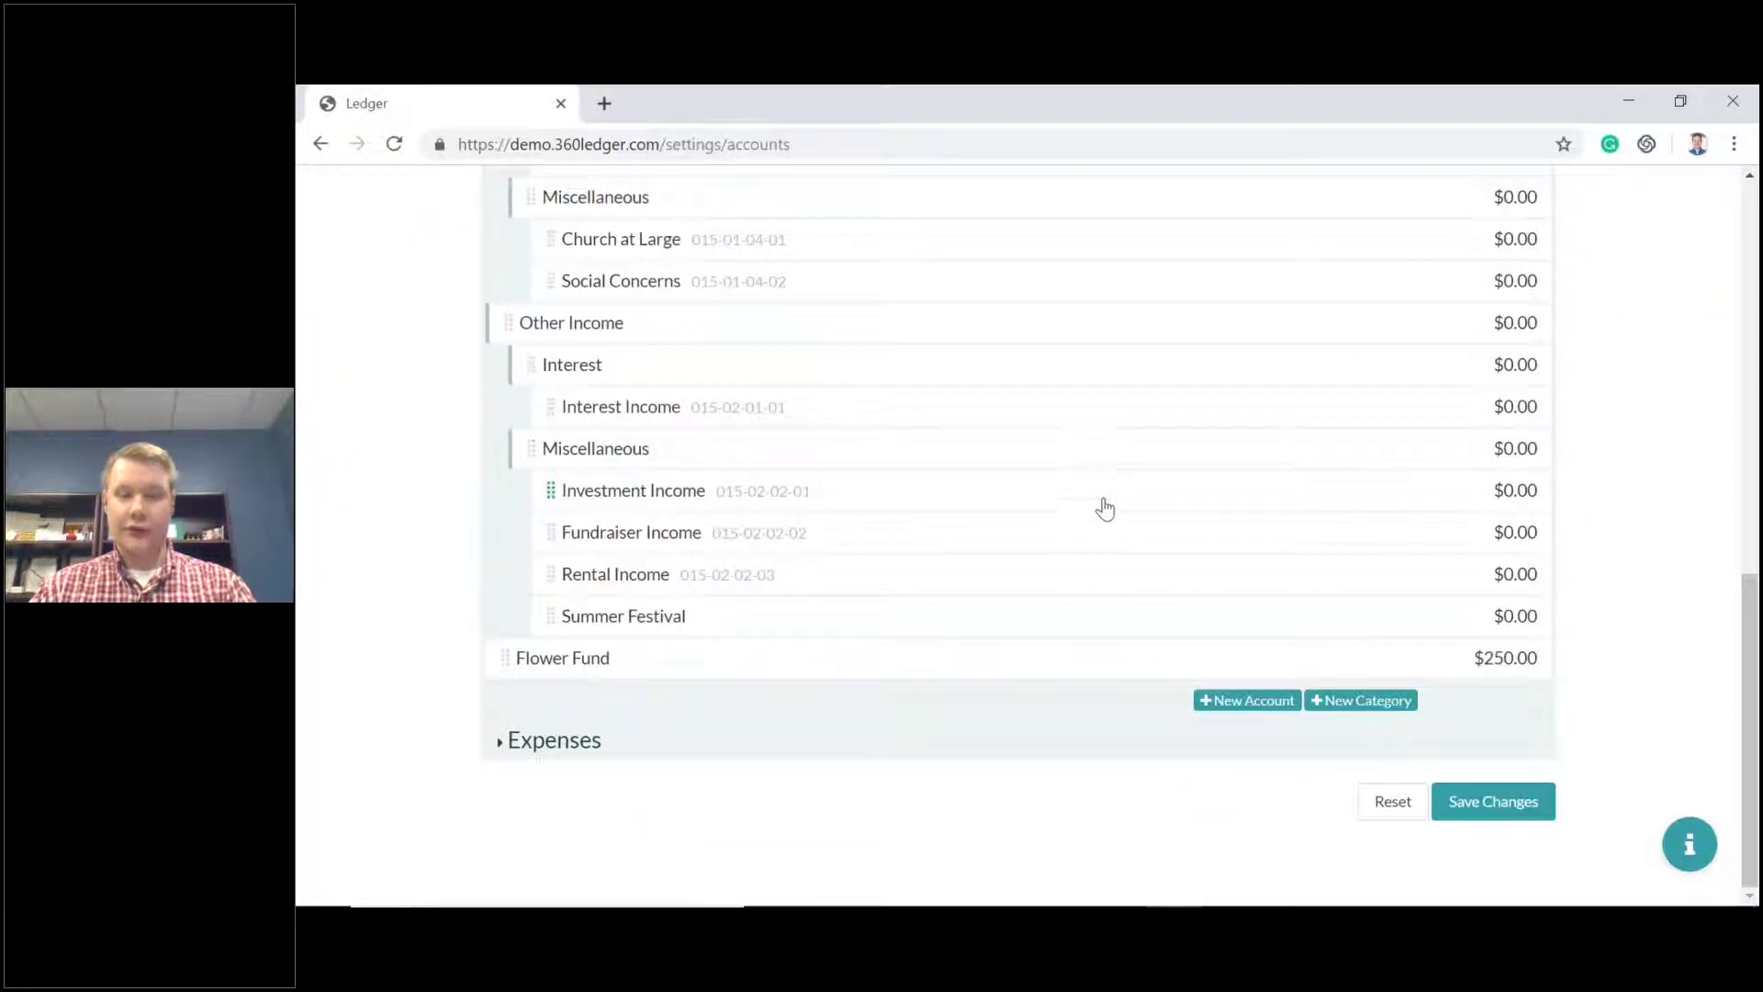
{"action": "scroll", "coordinate": [1106, 504], "scroll_direction": "up", "scroll_amount": 10}
{"action": "scroll", "coordinate": [1102, 523], "scroll_direction": "down", "scroll_amount": 10}
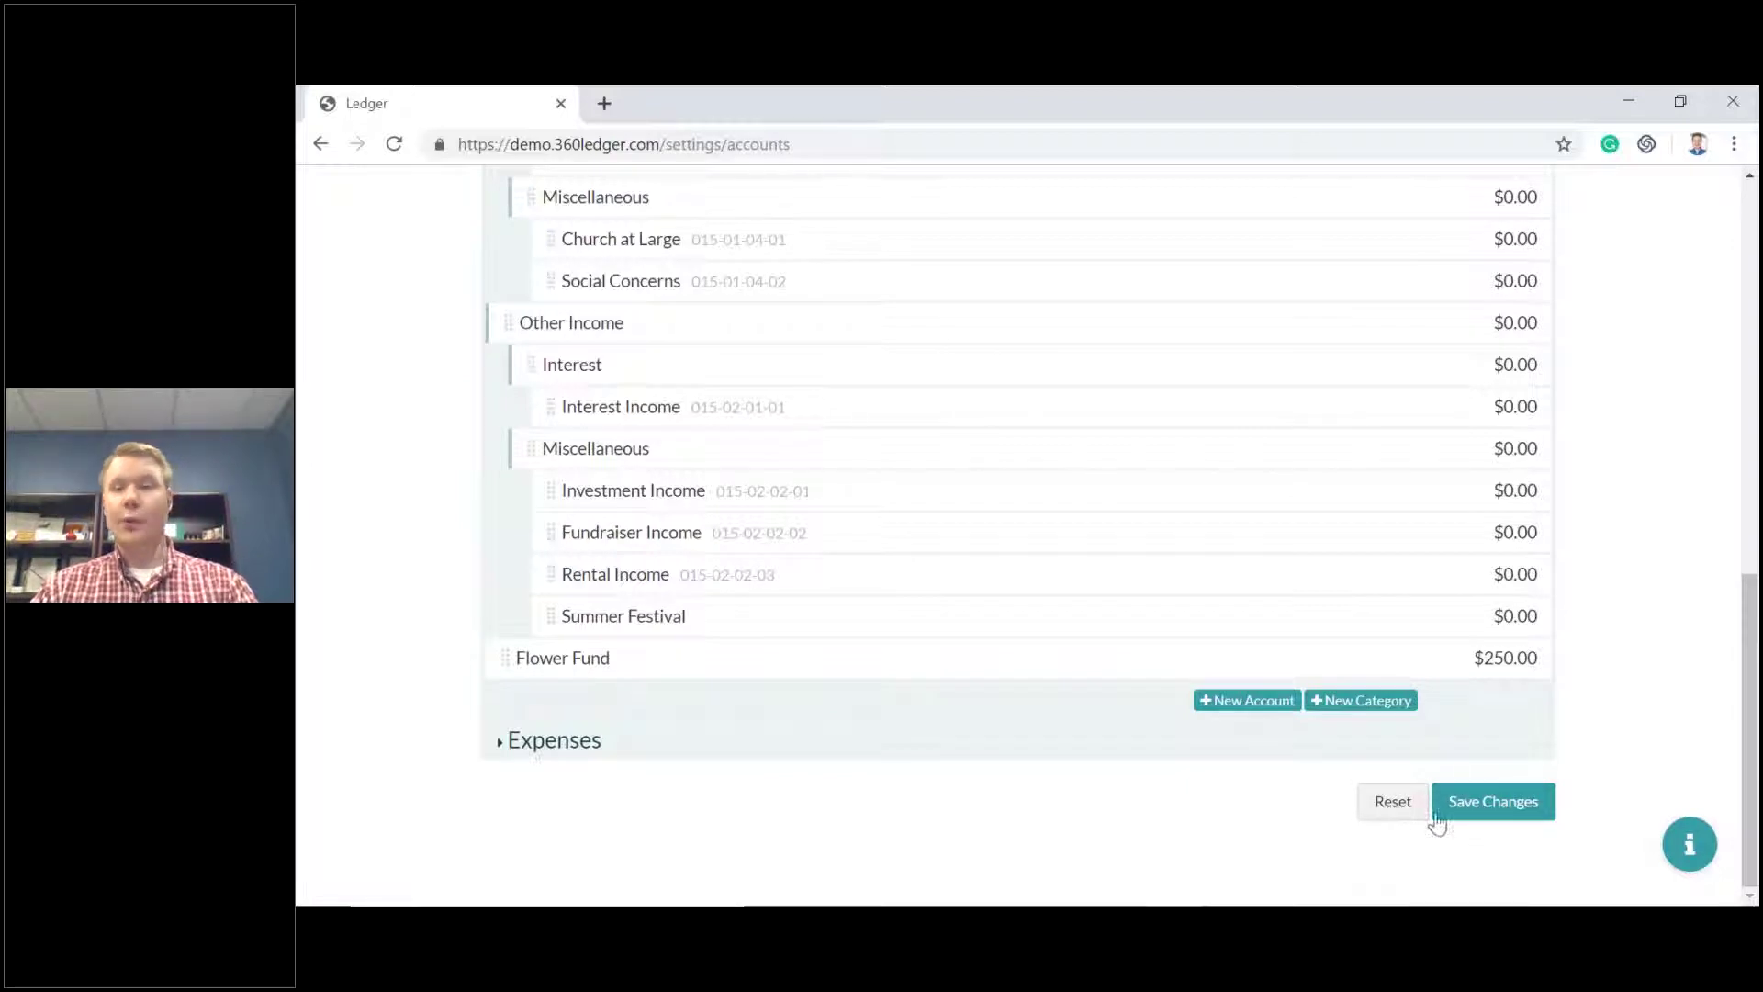
{"action": "left_click", "coordinate": [1479, 807]}
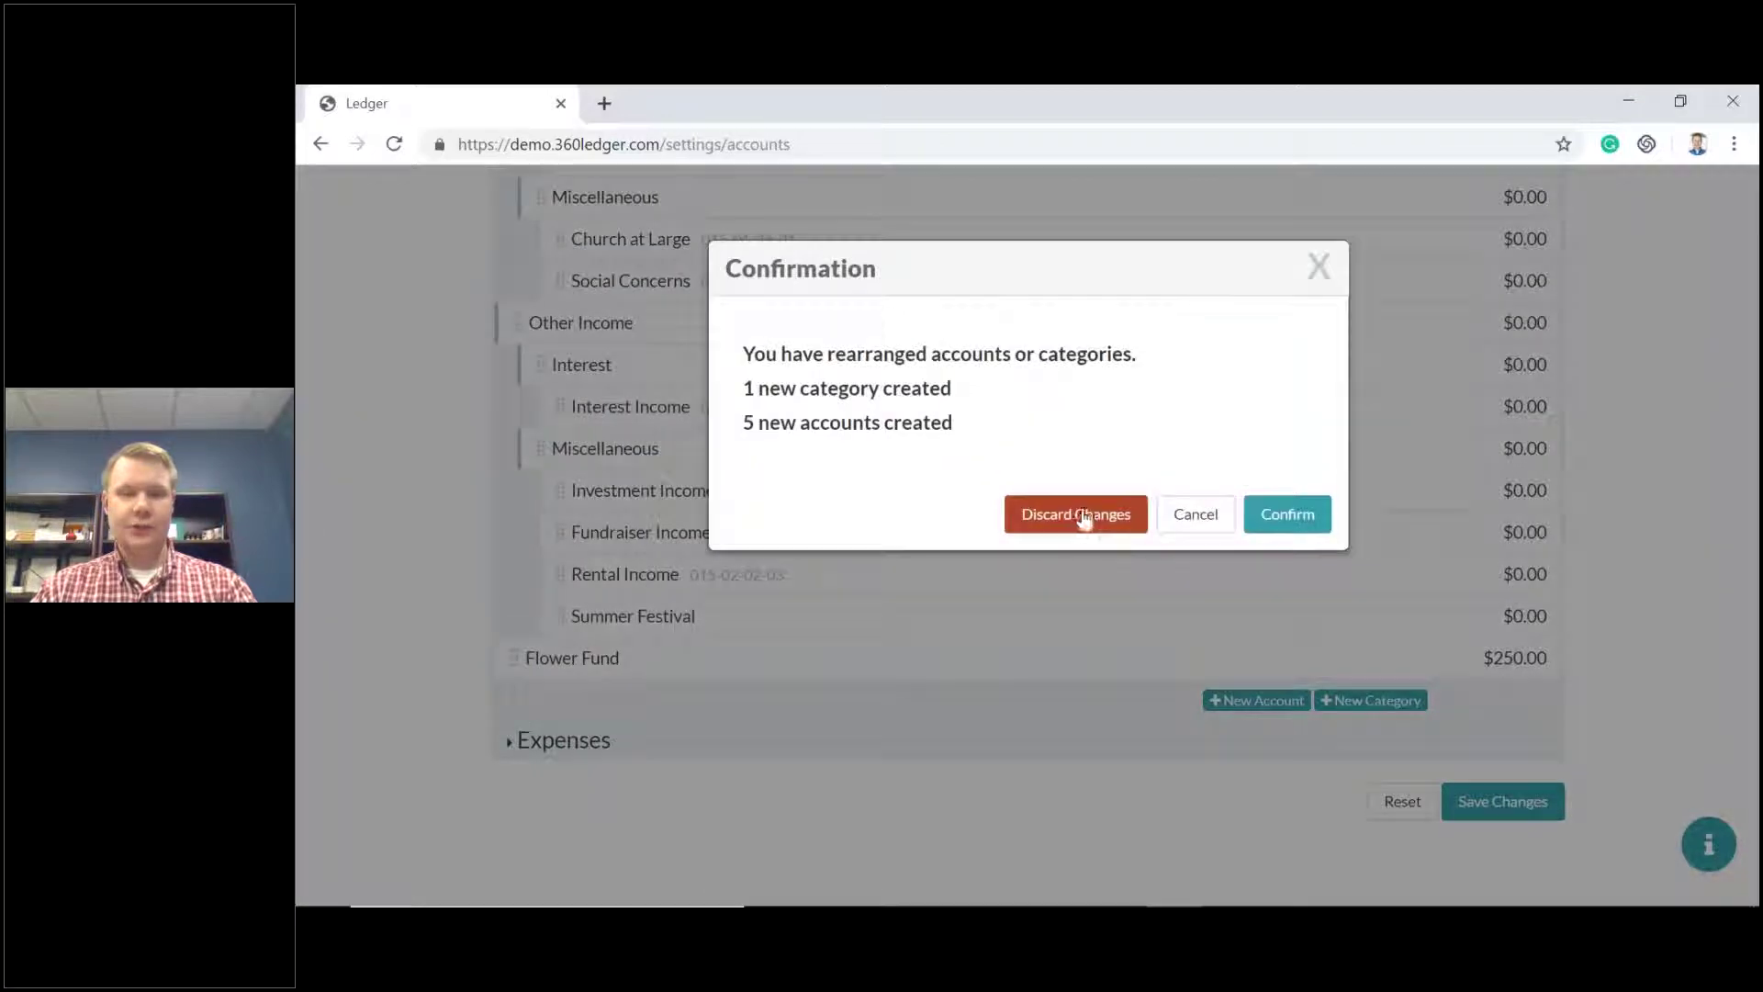
{"action": "left_click", "coordinate": [1290, 515]}
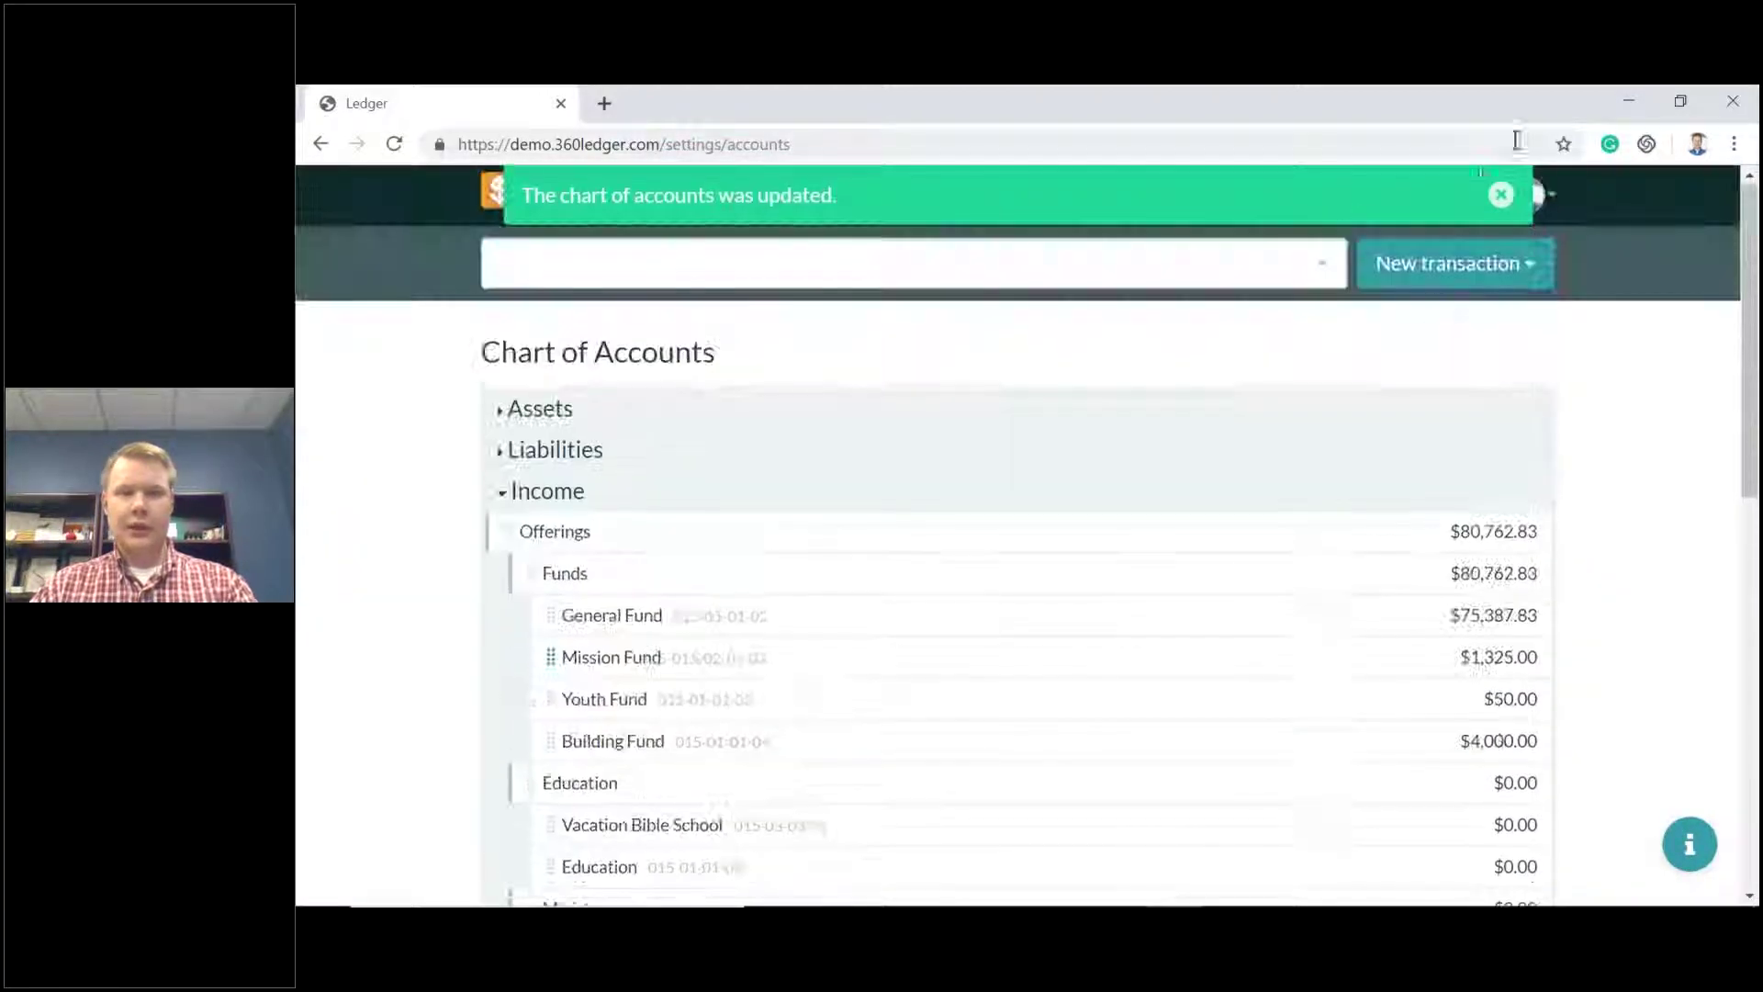
{"action": "left_click", "coordinate": [1385, 196]}
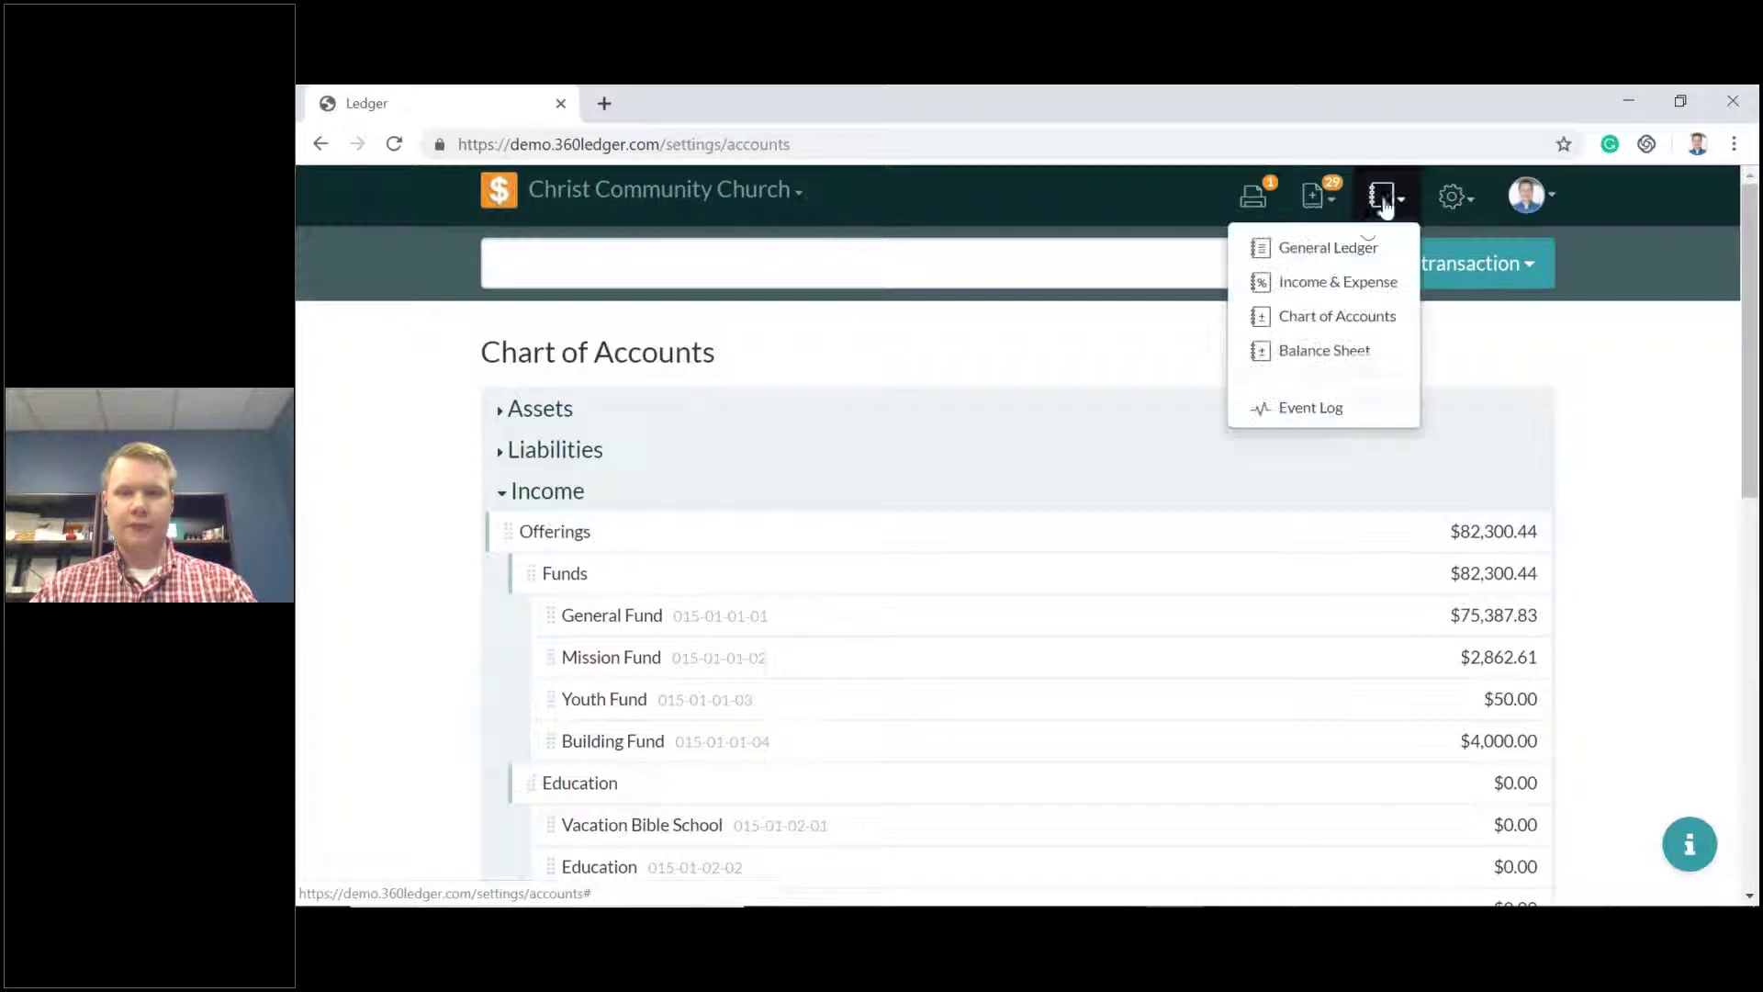
Open the General Ledger report and scroll through the 2019 entries, led by the 5/16/19 TEST deposits.
{"action": "left_click", "coordinate": [1350, 246]}
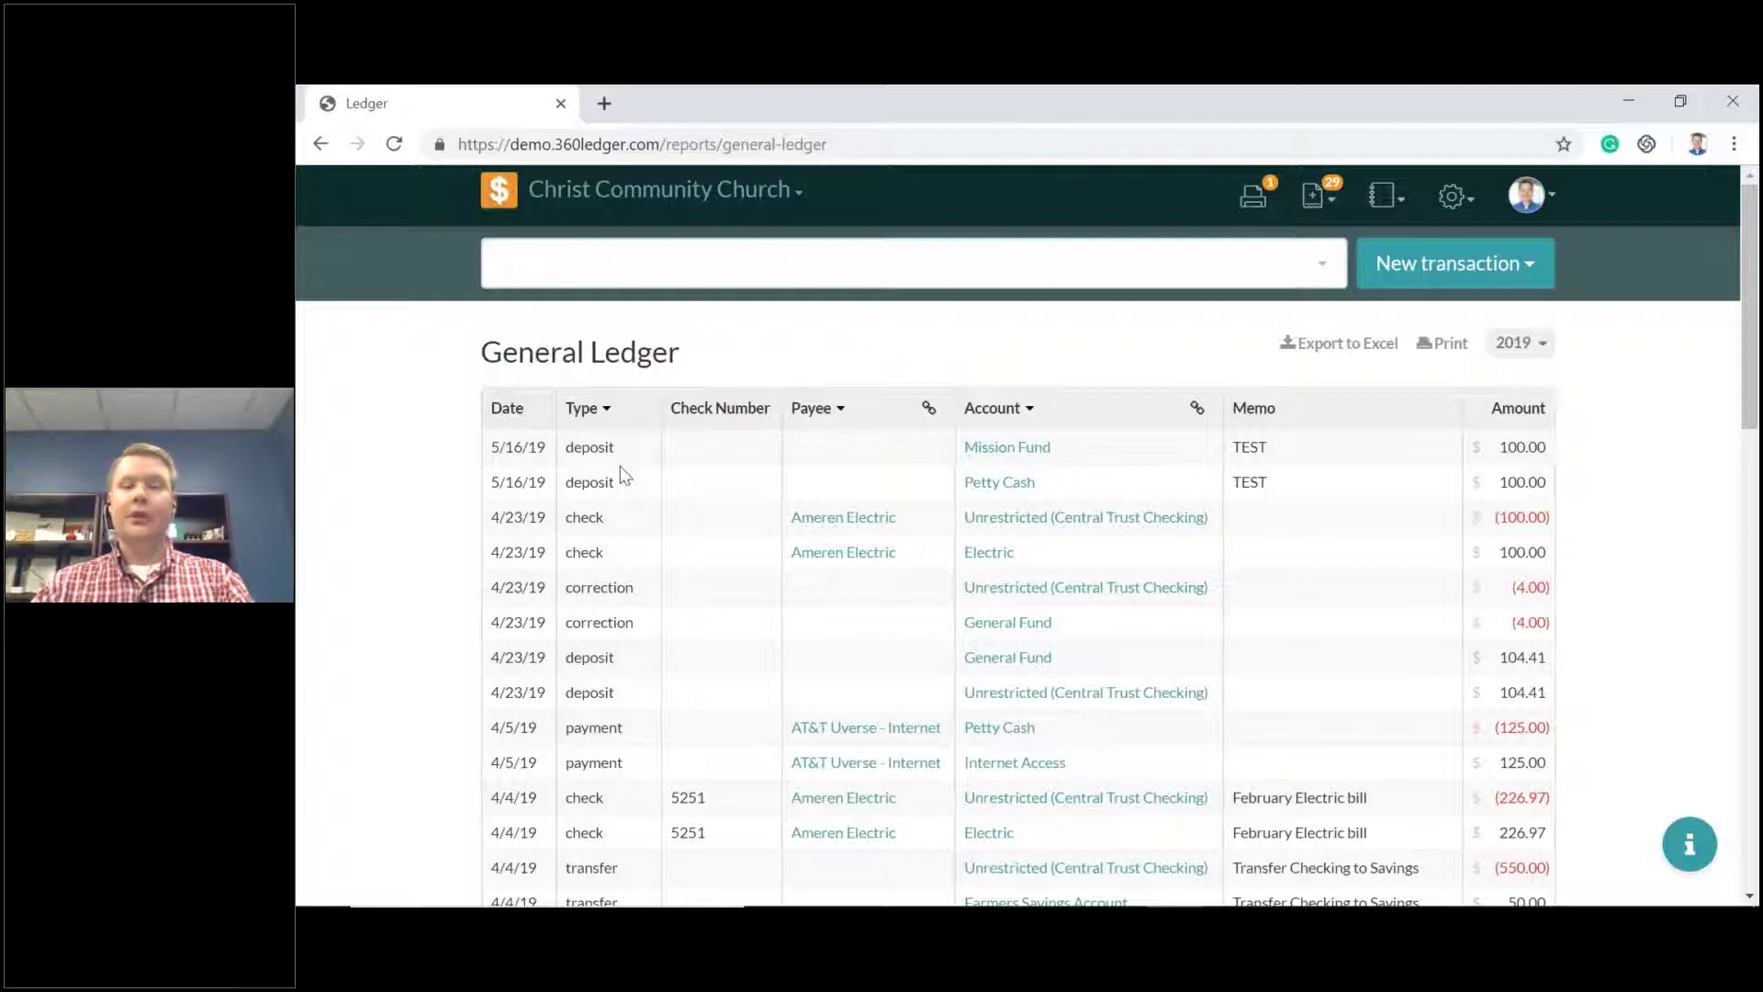
{"action": "left_click", "coordinate": [1393, 204]}
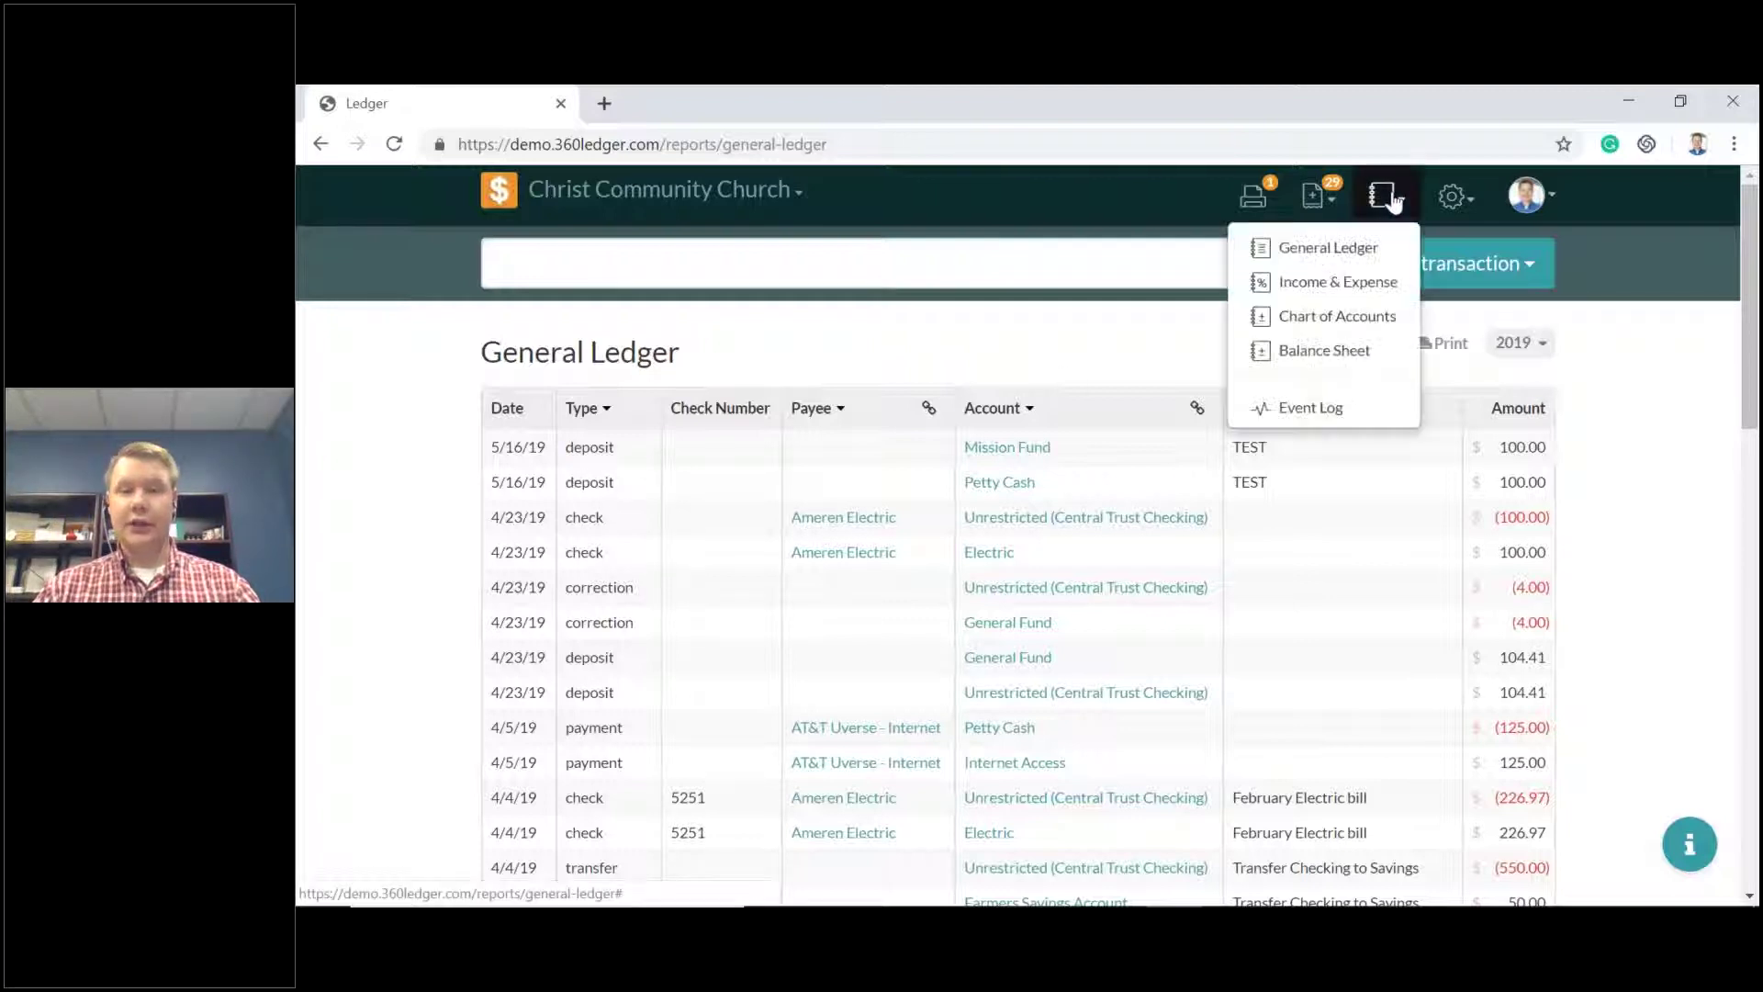
{"action": "left_click", "coordinate": [1361, 260]}
{"action": "scroll", "coordinate": [1030, 436], "scroll_direction": "down", "scroll_amount": 1}
{"action": "scroll", "coordinate": [1030, 450], "scroll_direction": "down", "scroll_amount": 15}
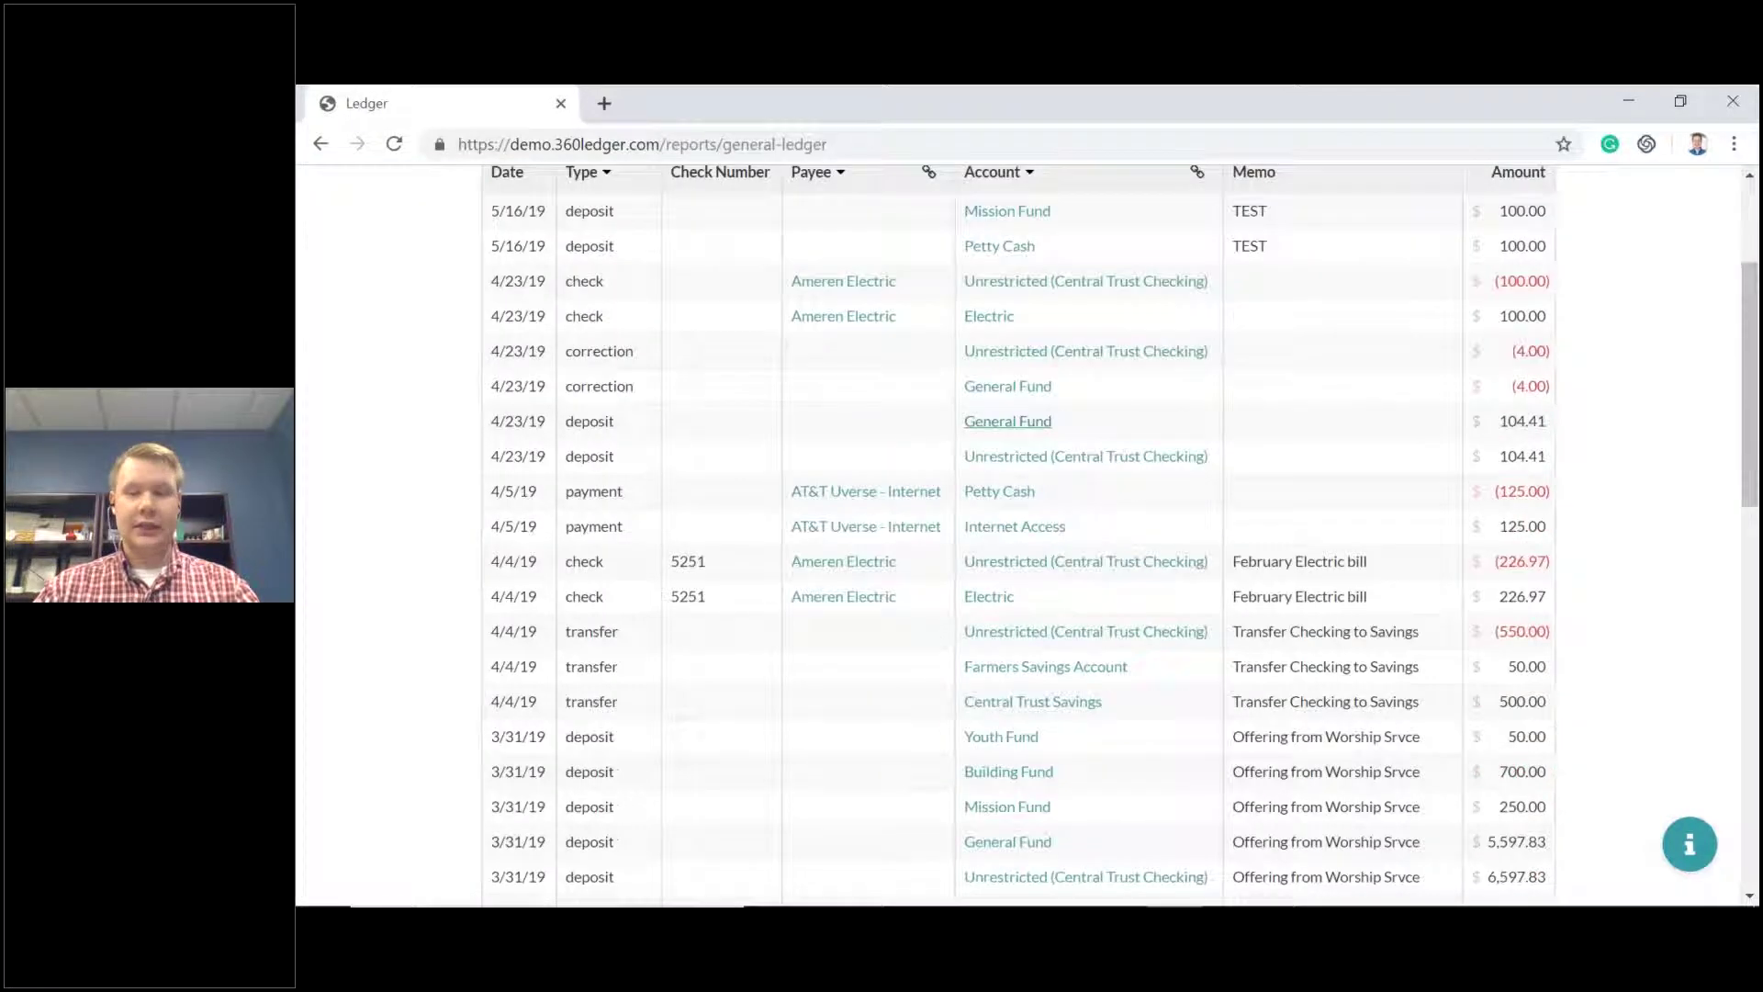
{"action": "scroll", "coordinate": [1037, 456], "scroll_direction": "up", "scroll_amount": 16}
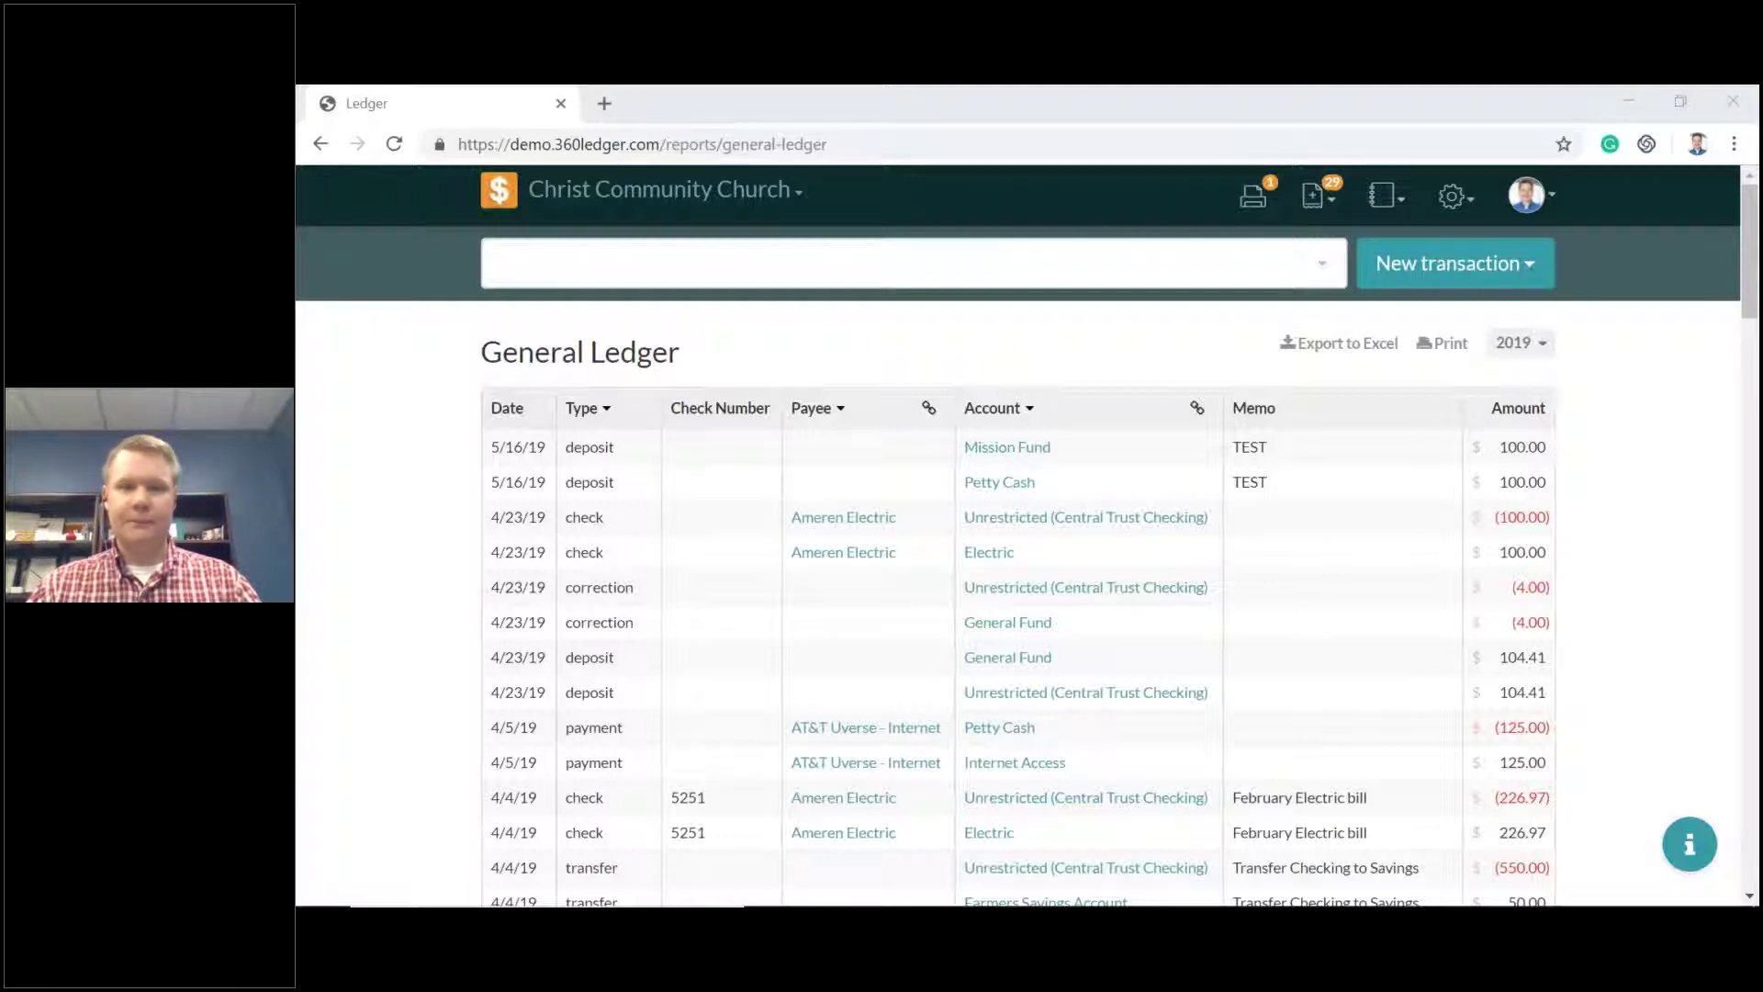
Open the 2019 Budgets page from the settings menu and scroll through each account's monthly amounts.
{"action": "left_click", "coordinate": [1149, 202]}
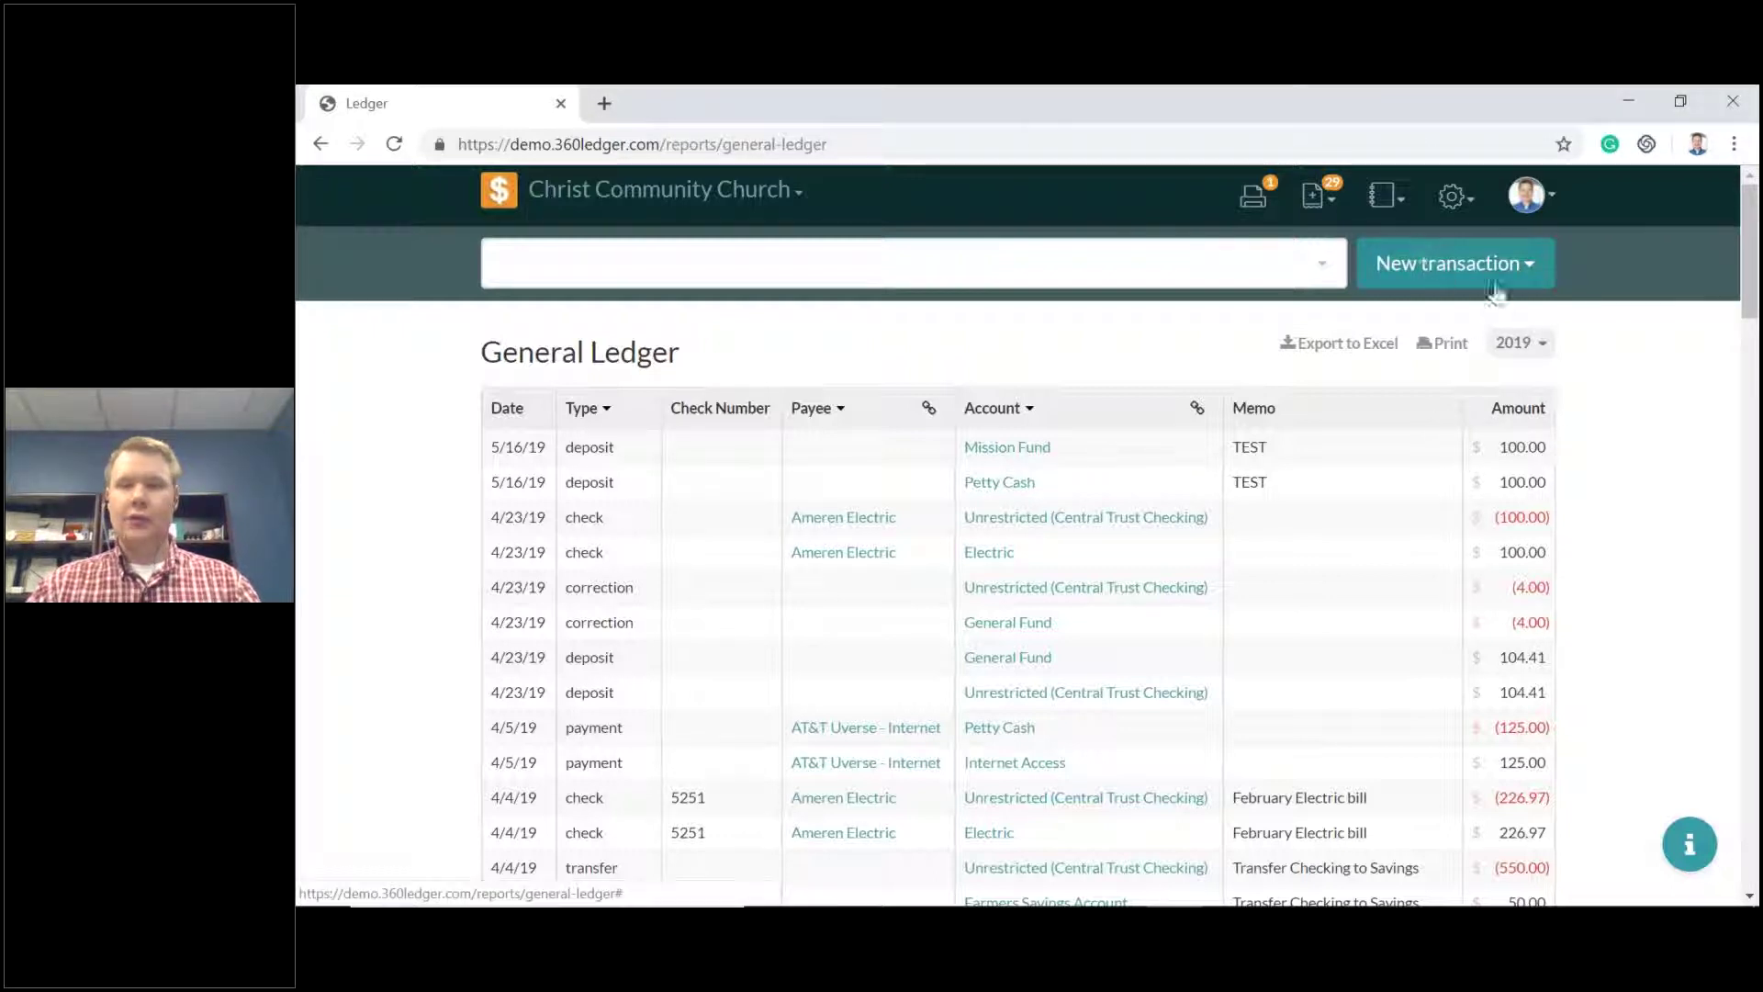
{"action": "left_click", "coordinate": [1453, 198]}
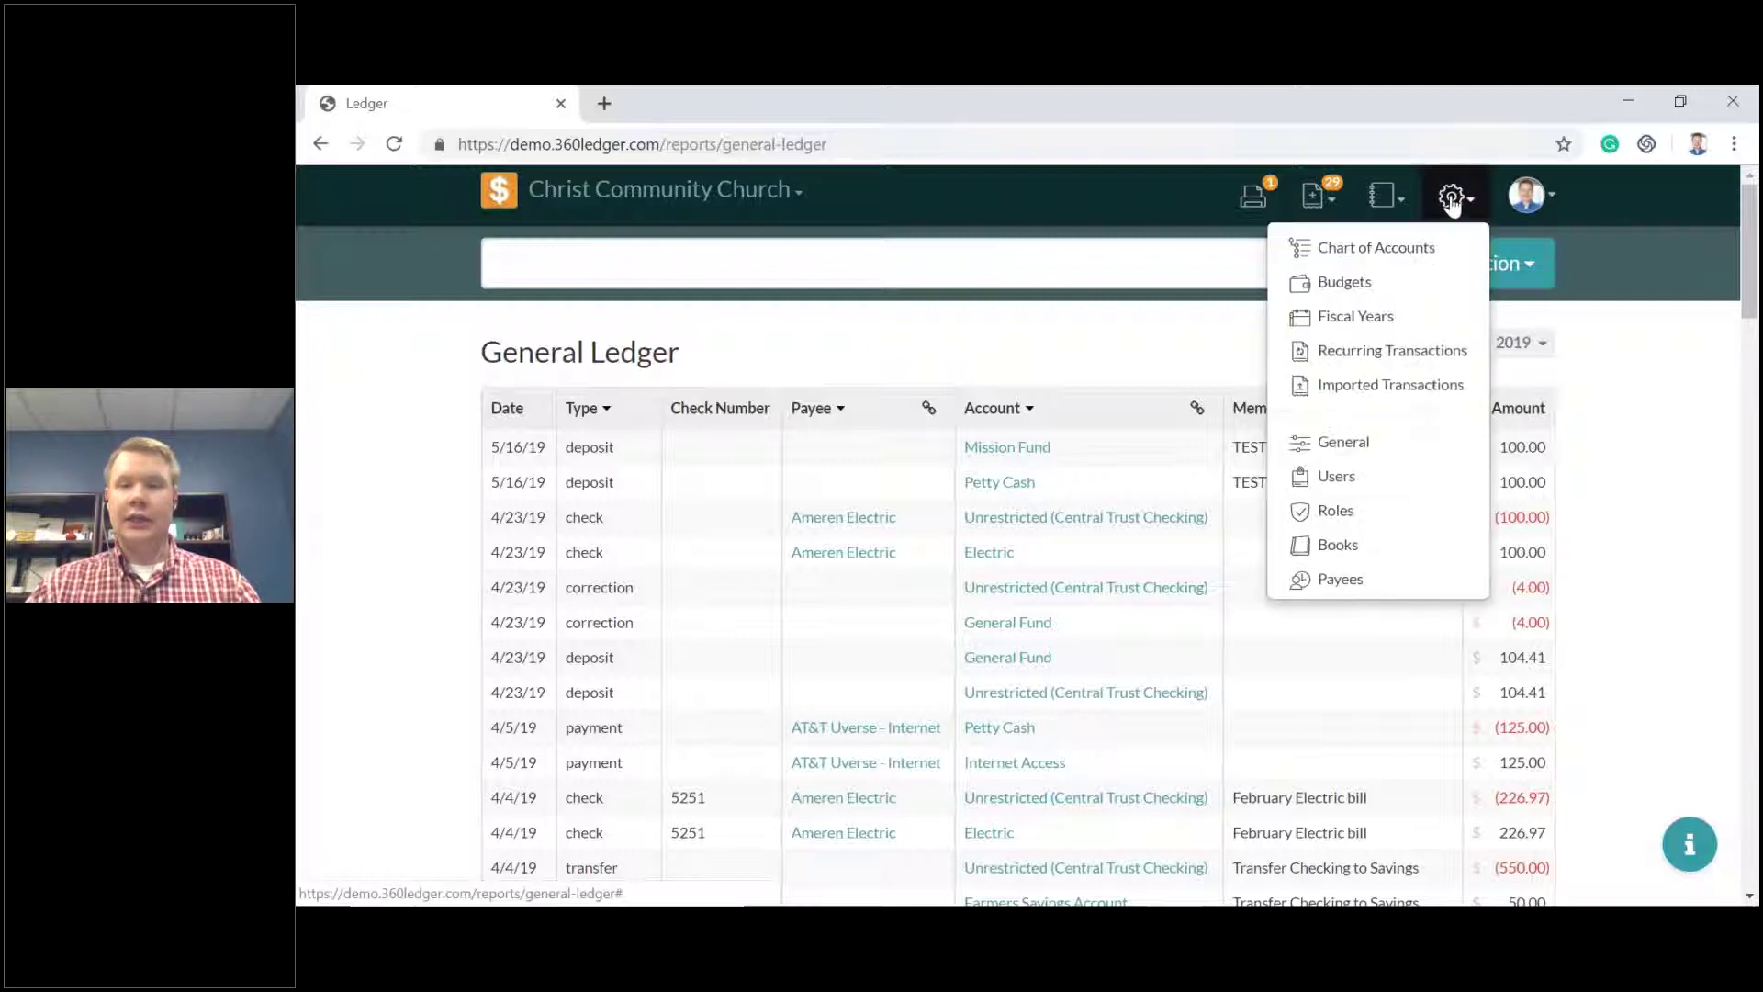
{"action": "left_click", "coordinate": [1423, 282]}
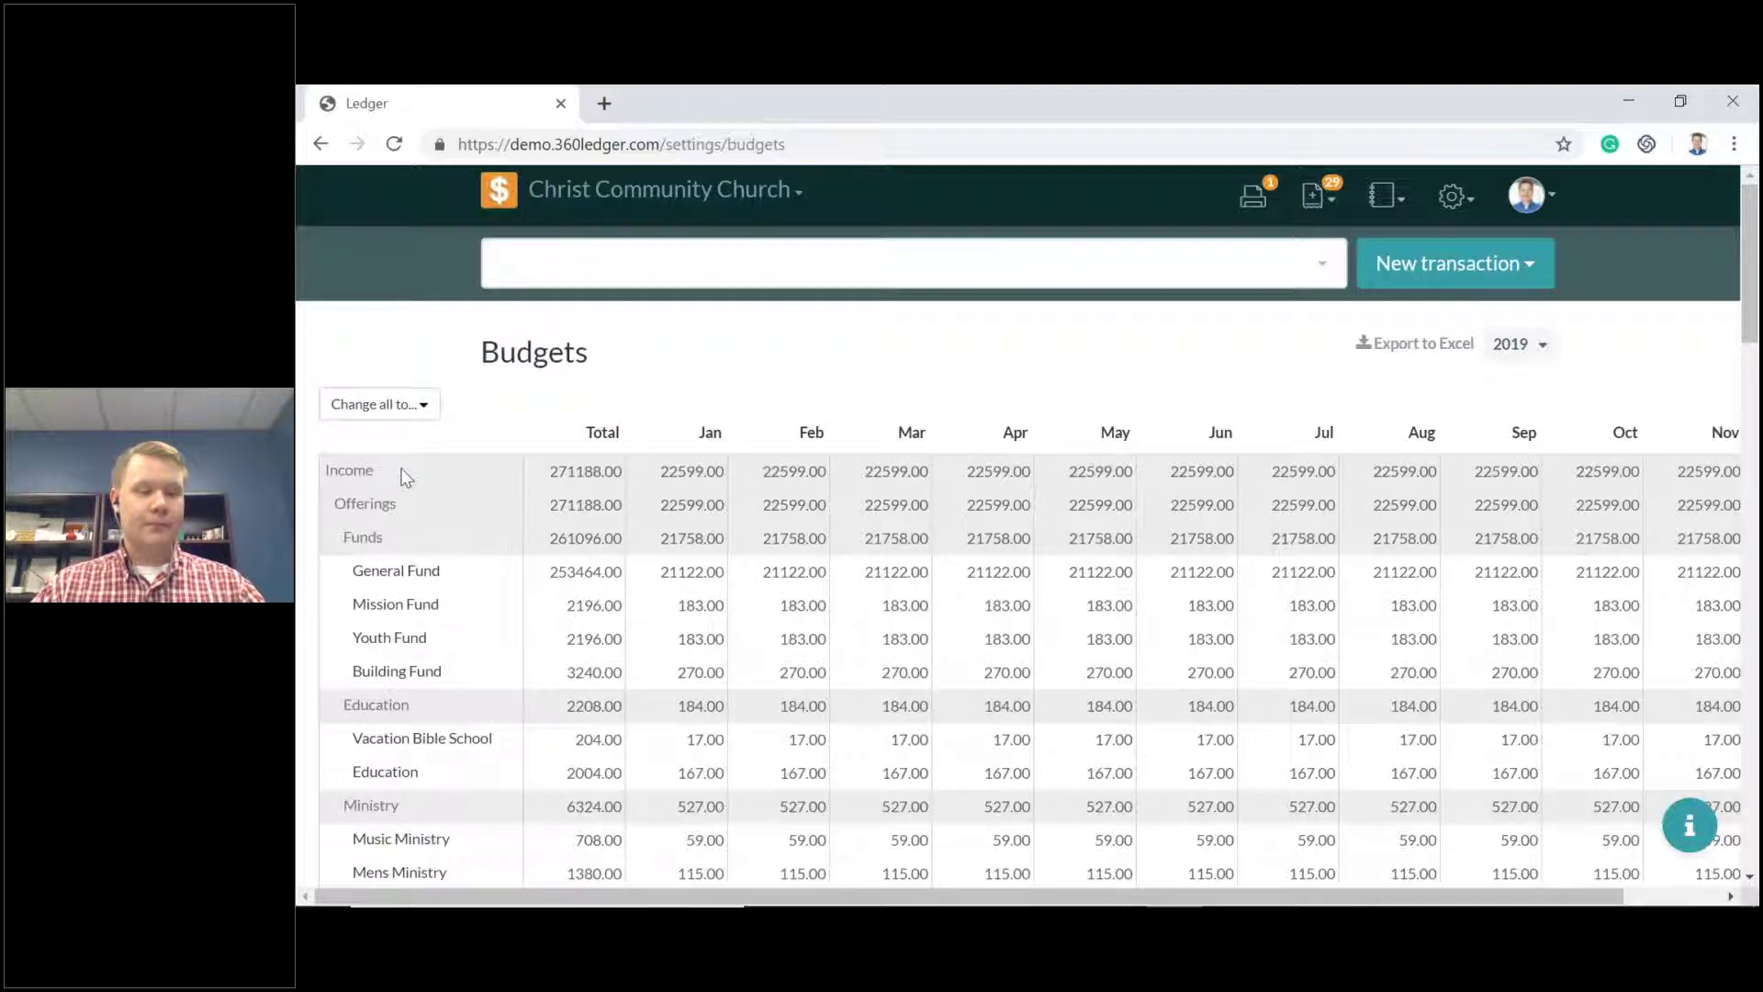
{"action": "scroll", "coordinate": [405, 476], "scroll_direction": "down", "scroll_amount": 7}
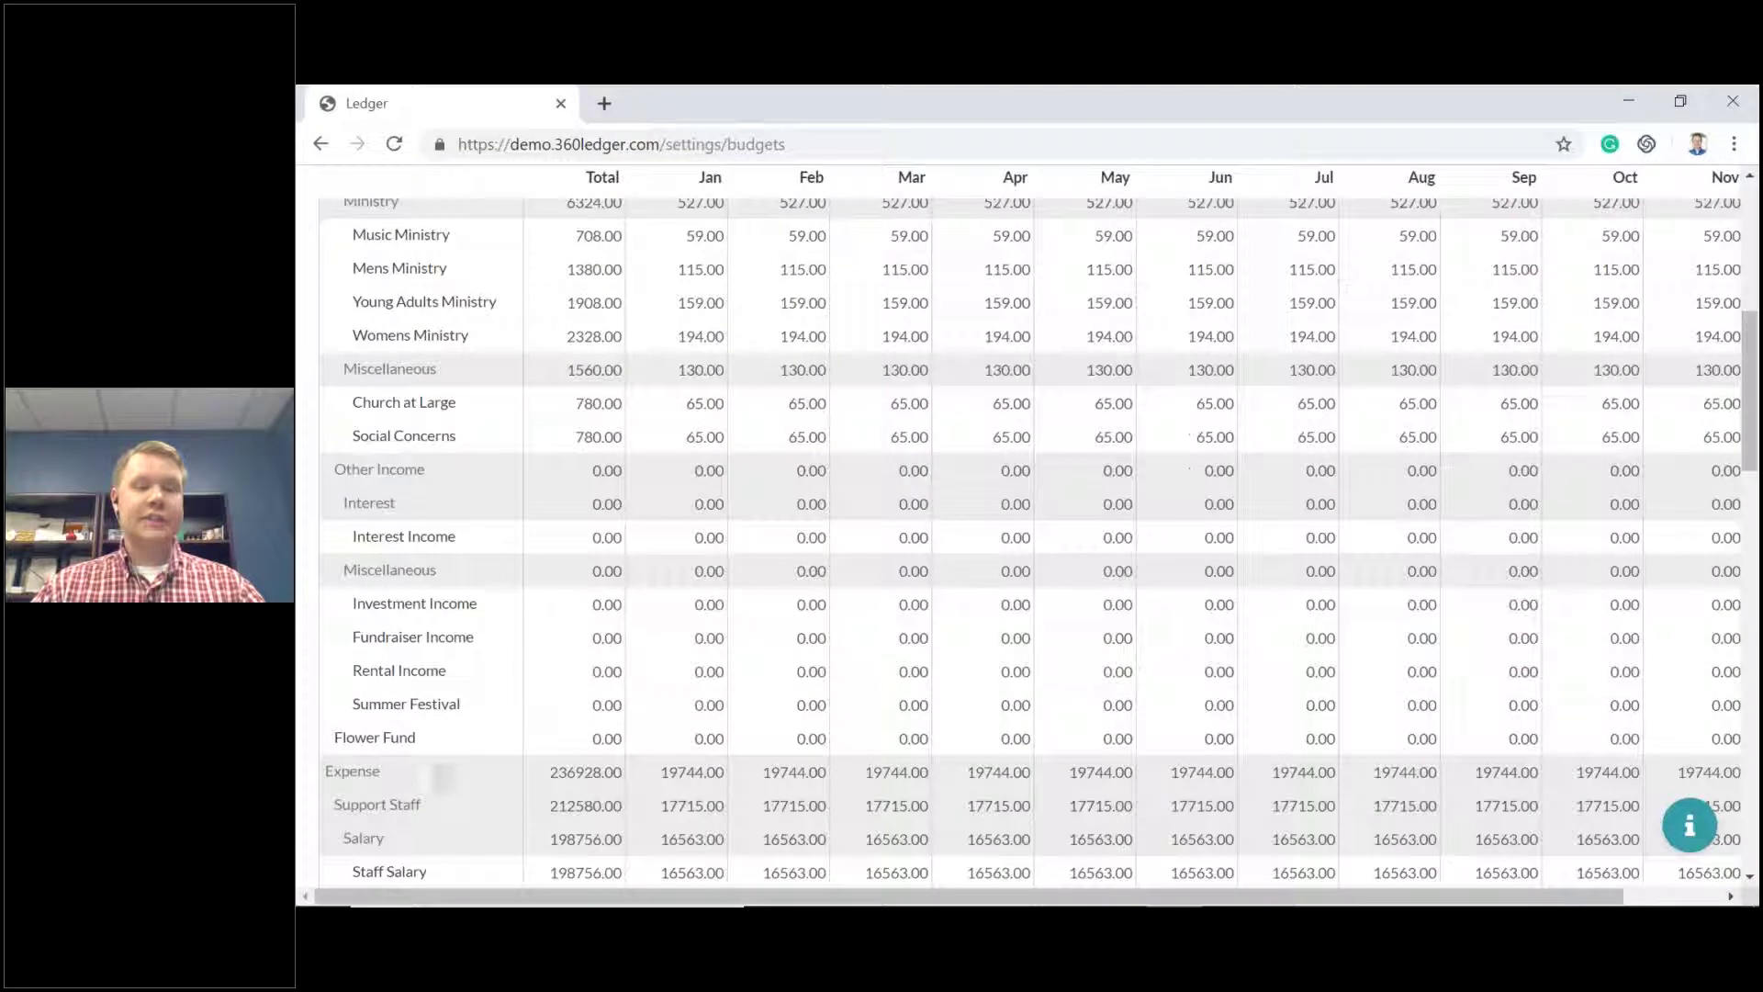
{"action": "scroll", "coordinate": [737, 746], "scroll_direction": "up", "scroll_amount": 1}
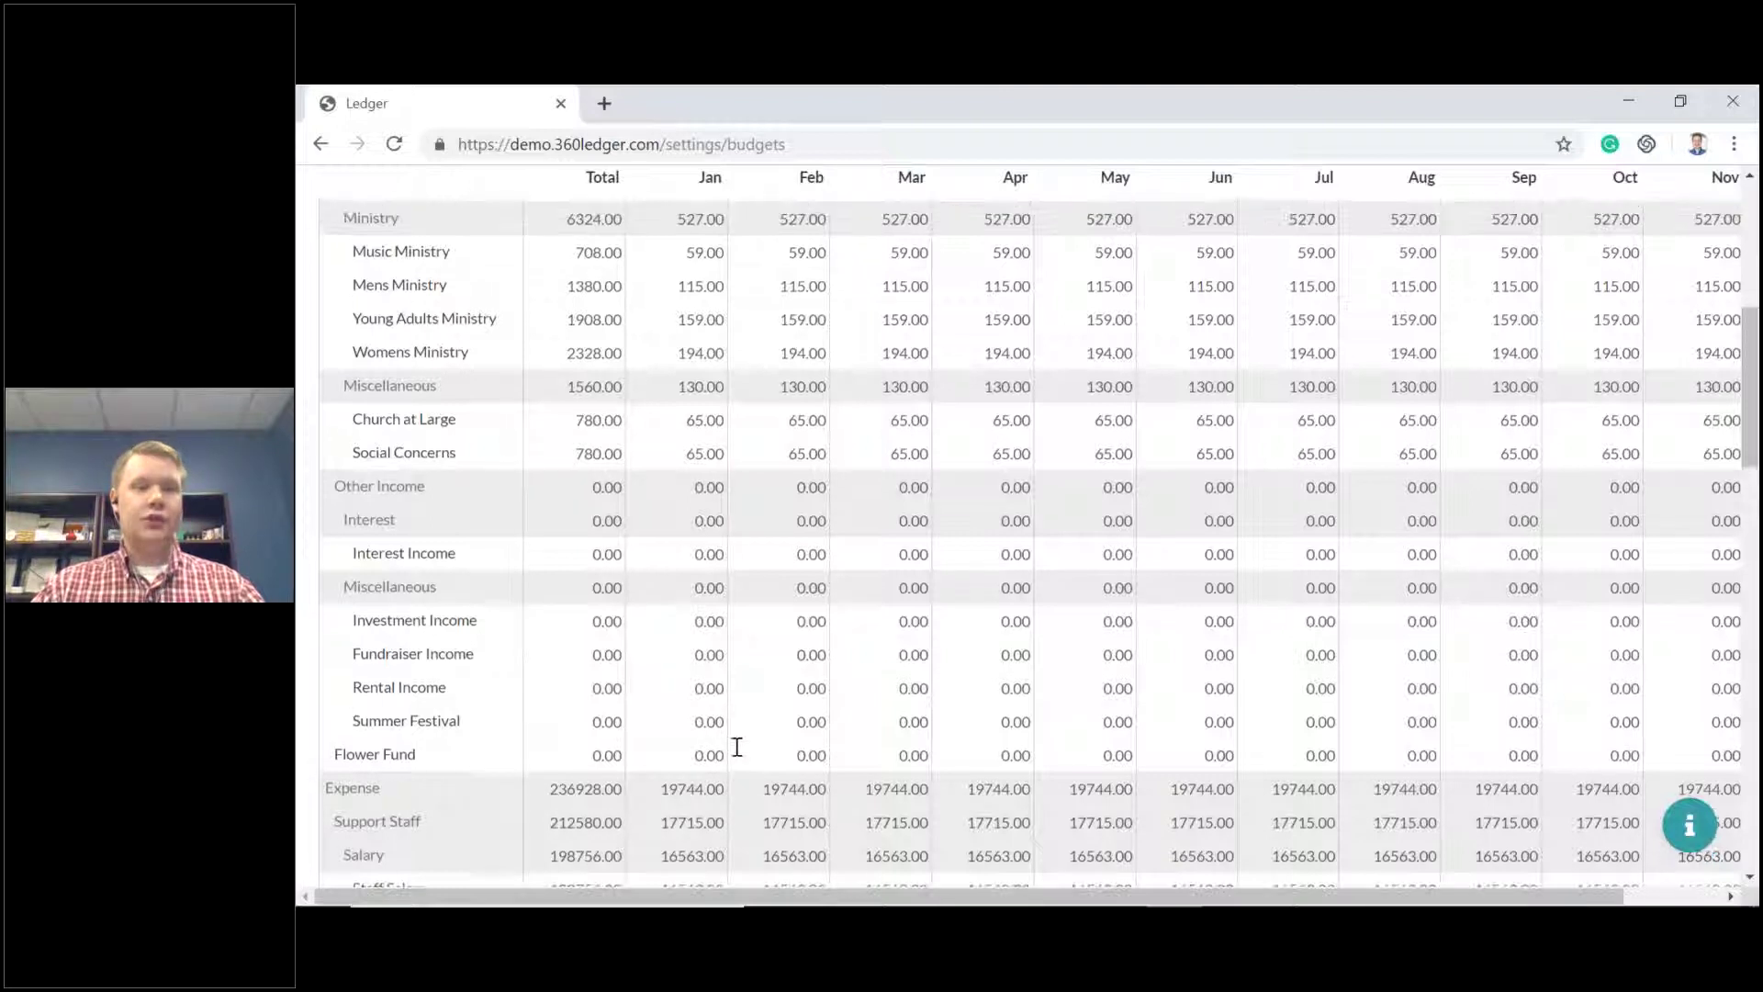
{"action": "scroll", "coordinate": [737, 746], "scroll_direction": "up", "scroll_amount": 7}
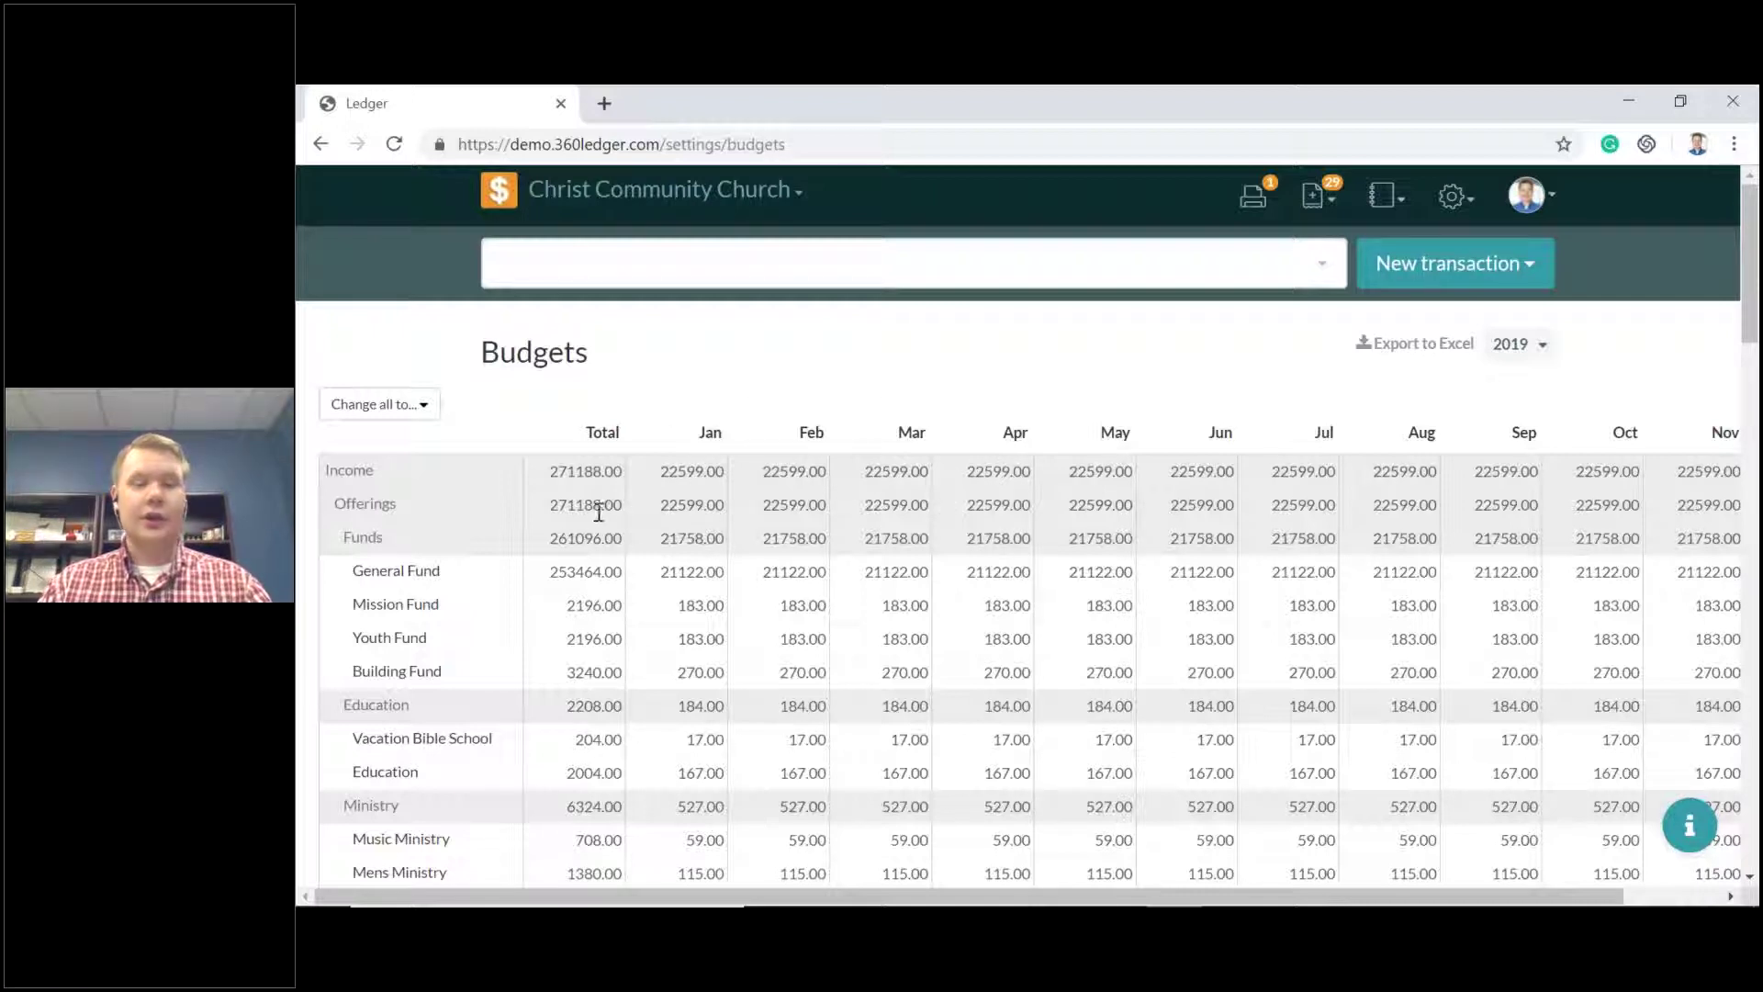
Budget General Fund at 25000 monthly with April raised to 30000, totalling 305000.00.
{"action": "left_click", "coordinate": [549, 473]}
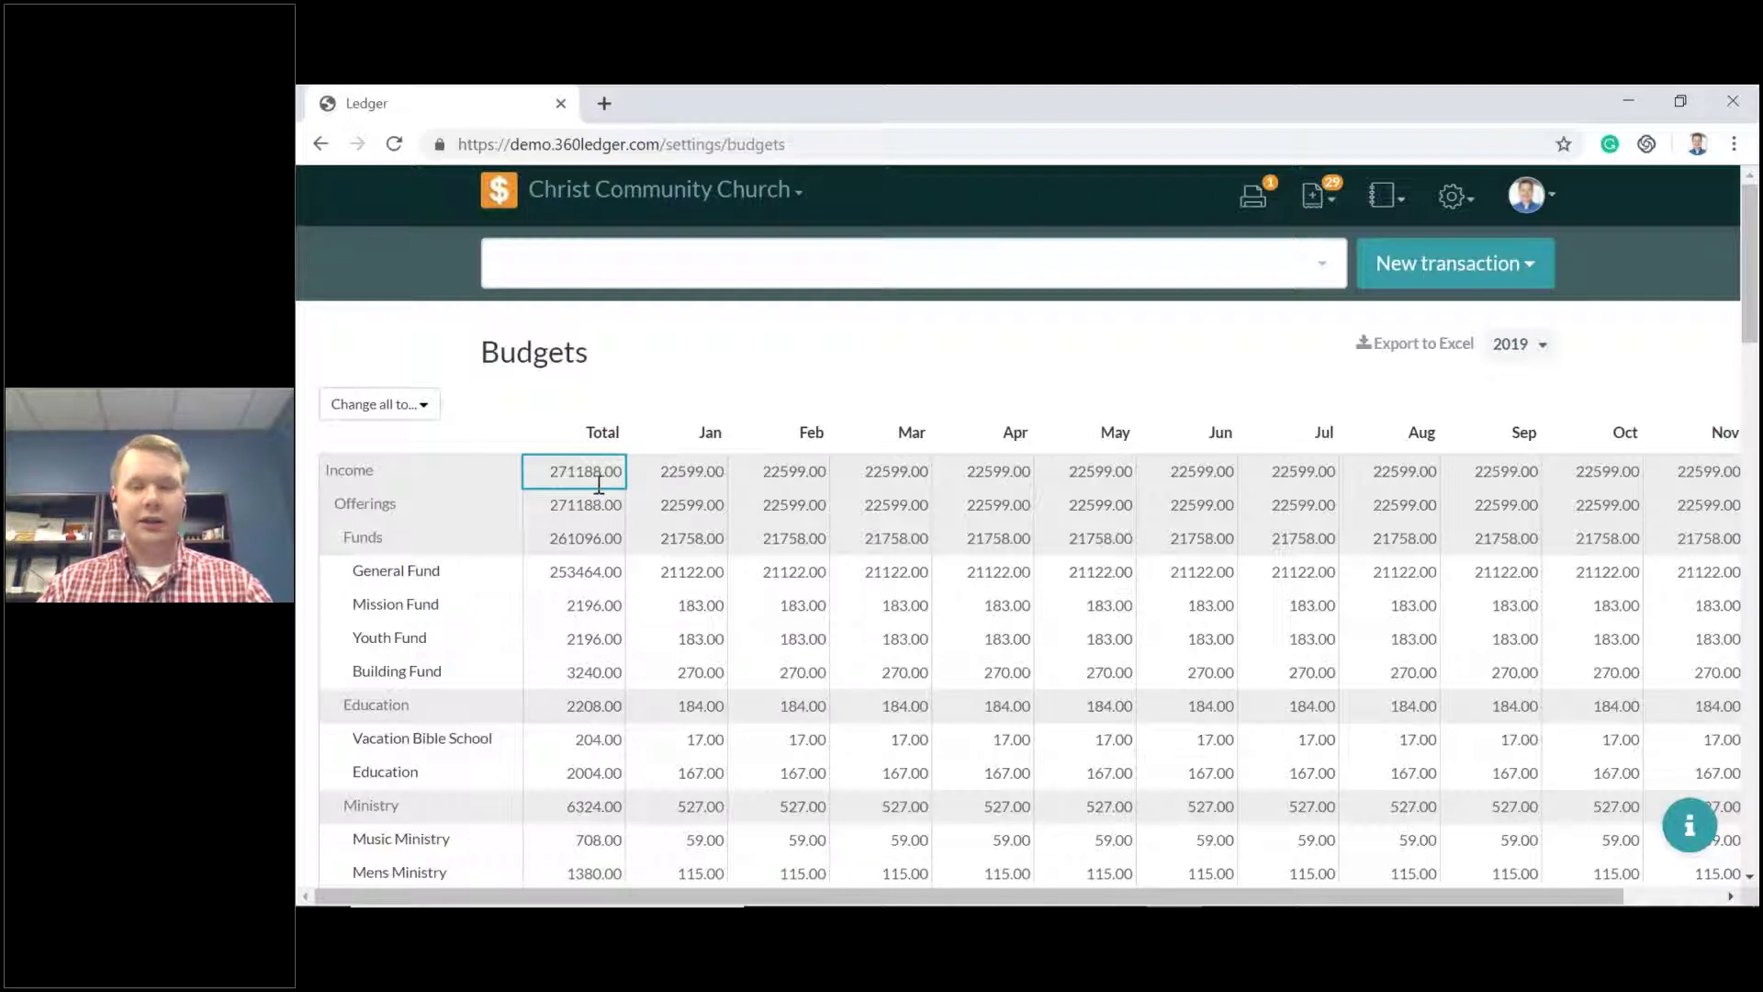
{"action": "scroll", "coordinate": [599, 484], "scroll_direction": "down", "scroll_amount": 1}
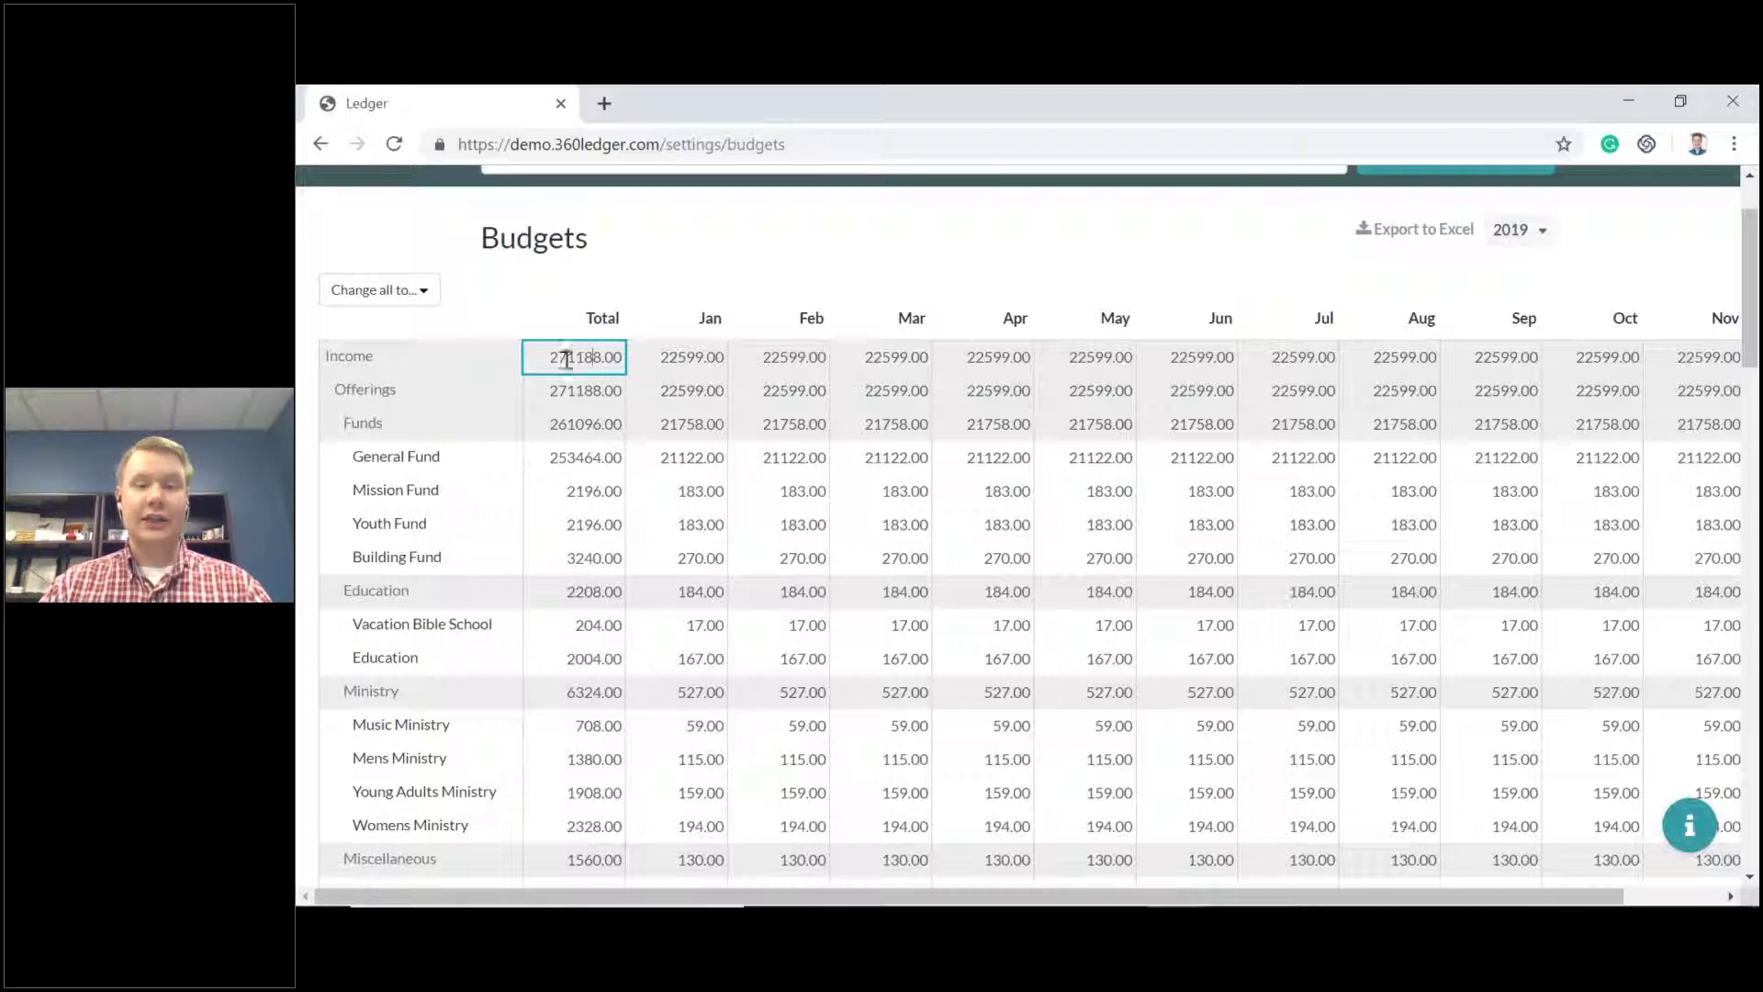
{"action": "left_click", "coordinate": [543, 458]}
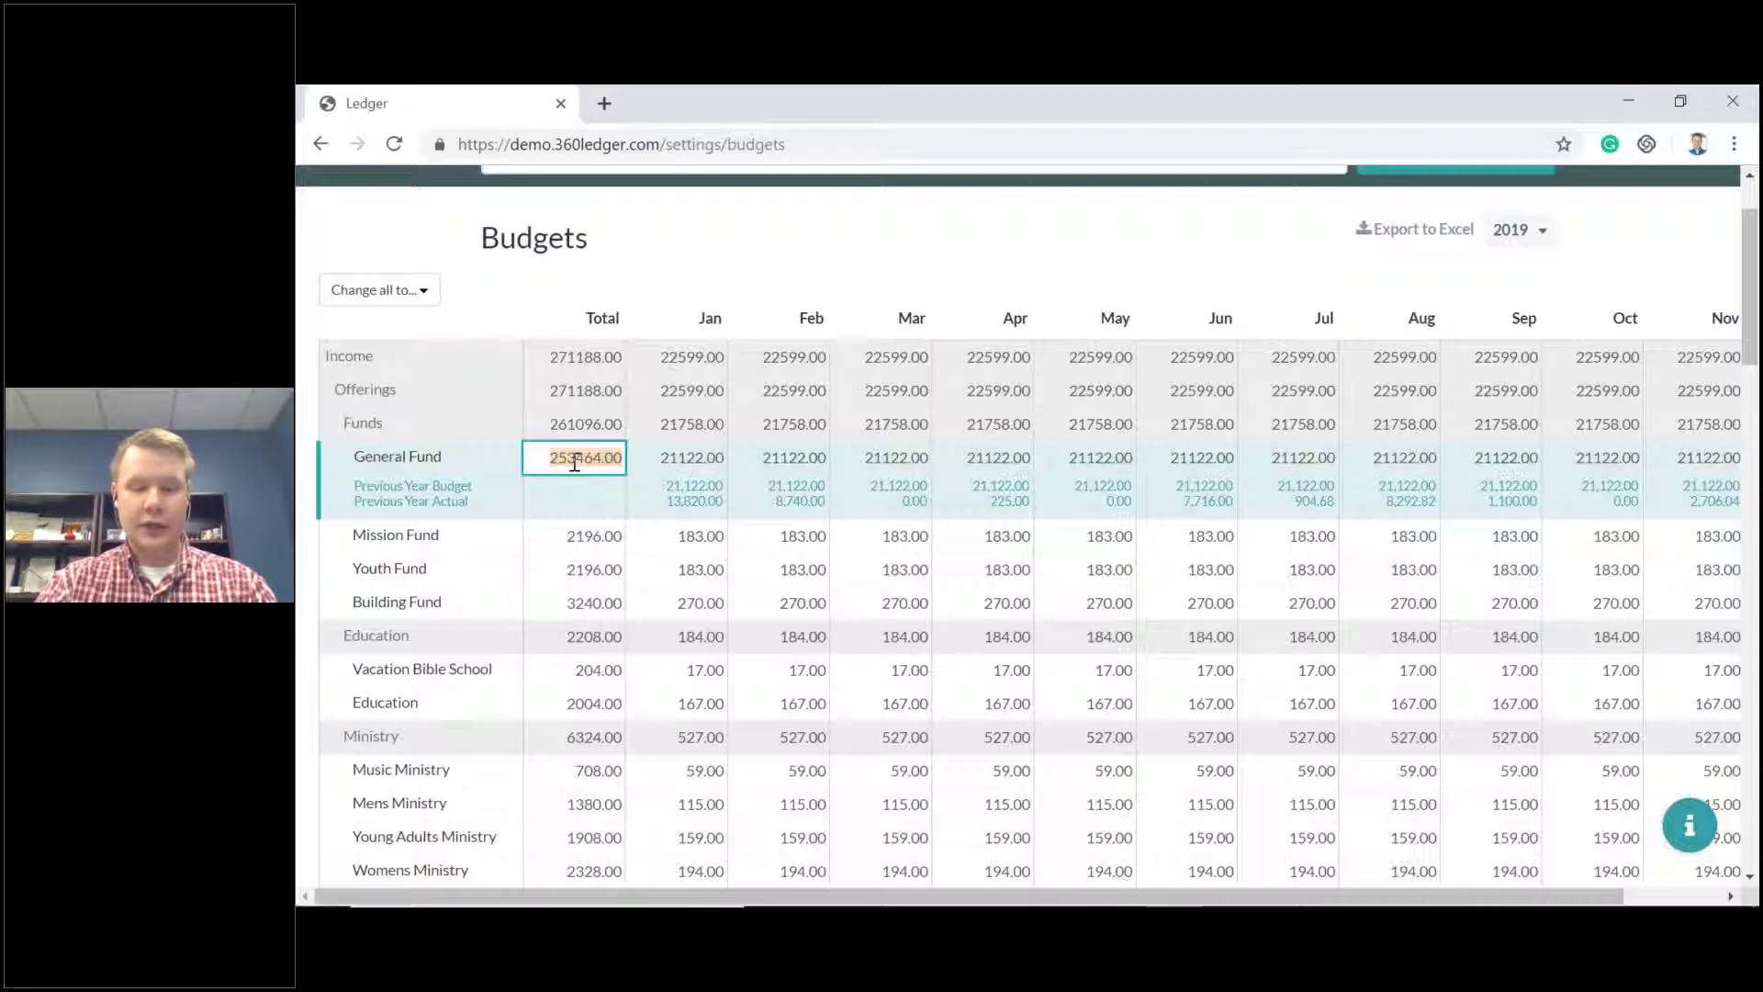
{"action": "type", "text": "300000"}
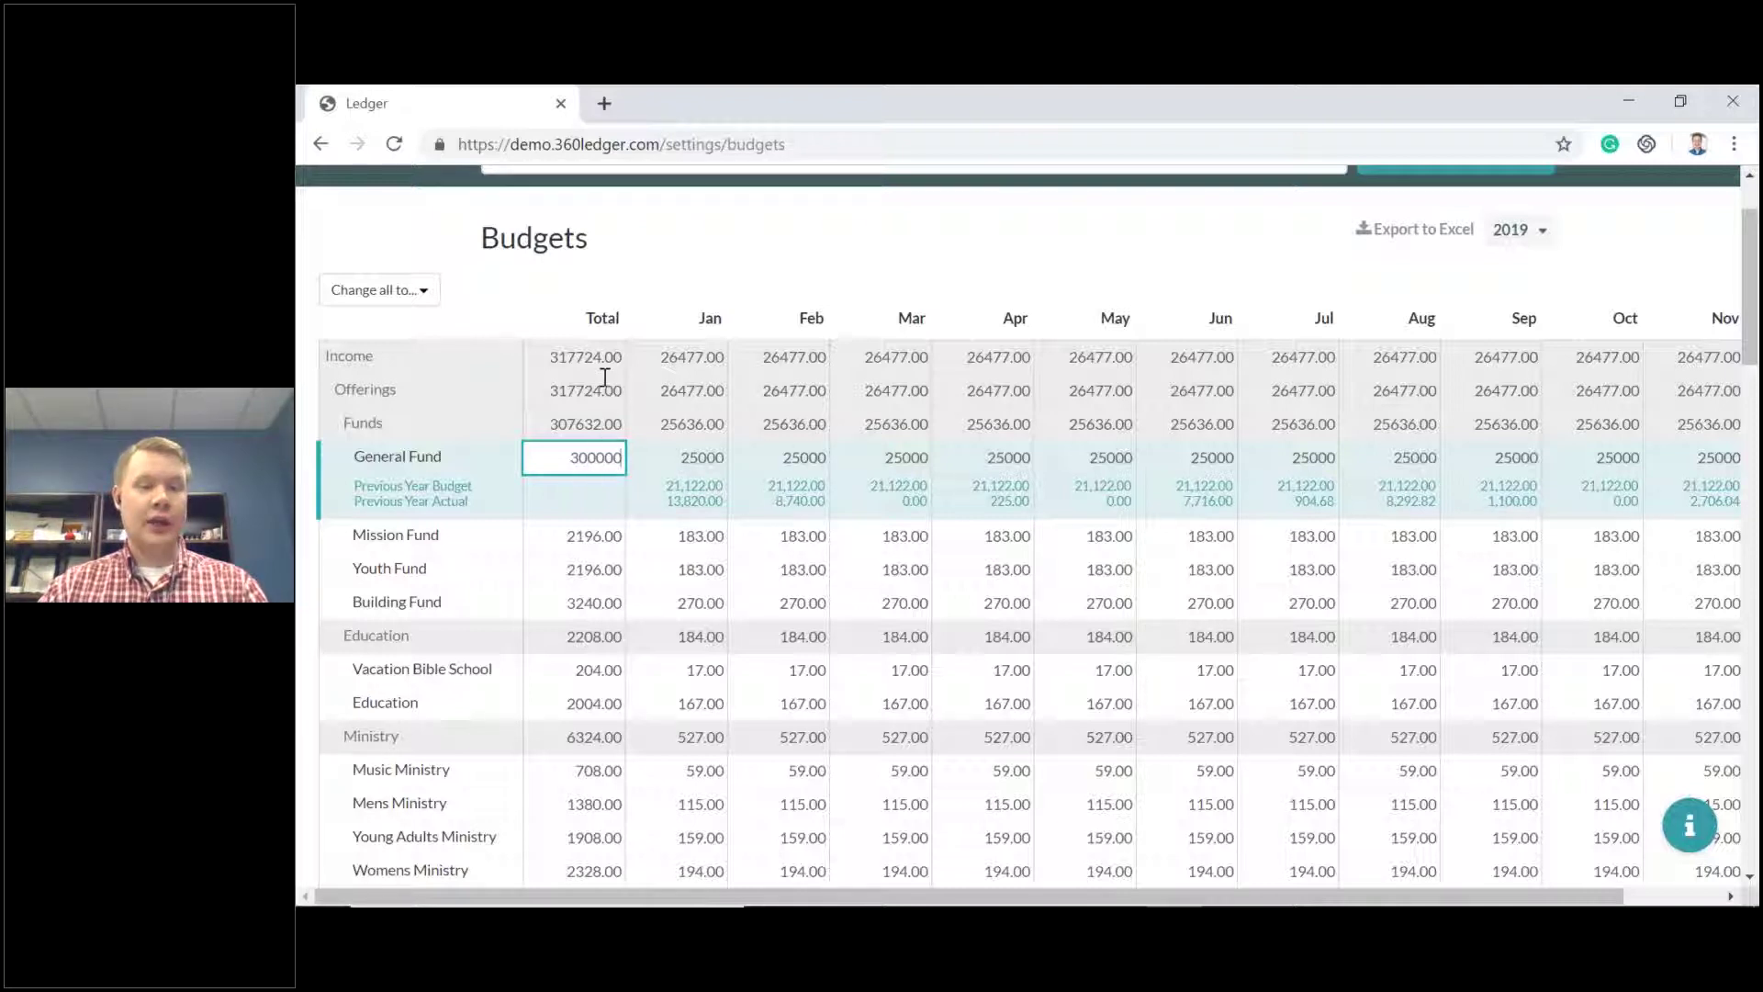
{"action": "left_click", "coordinate": [674, 446]}
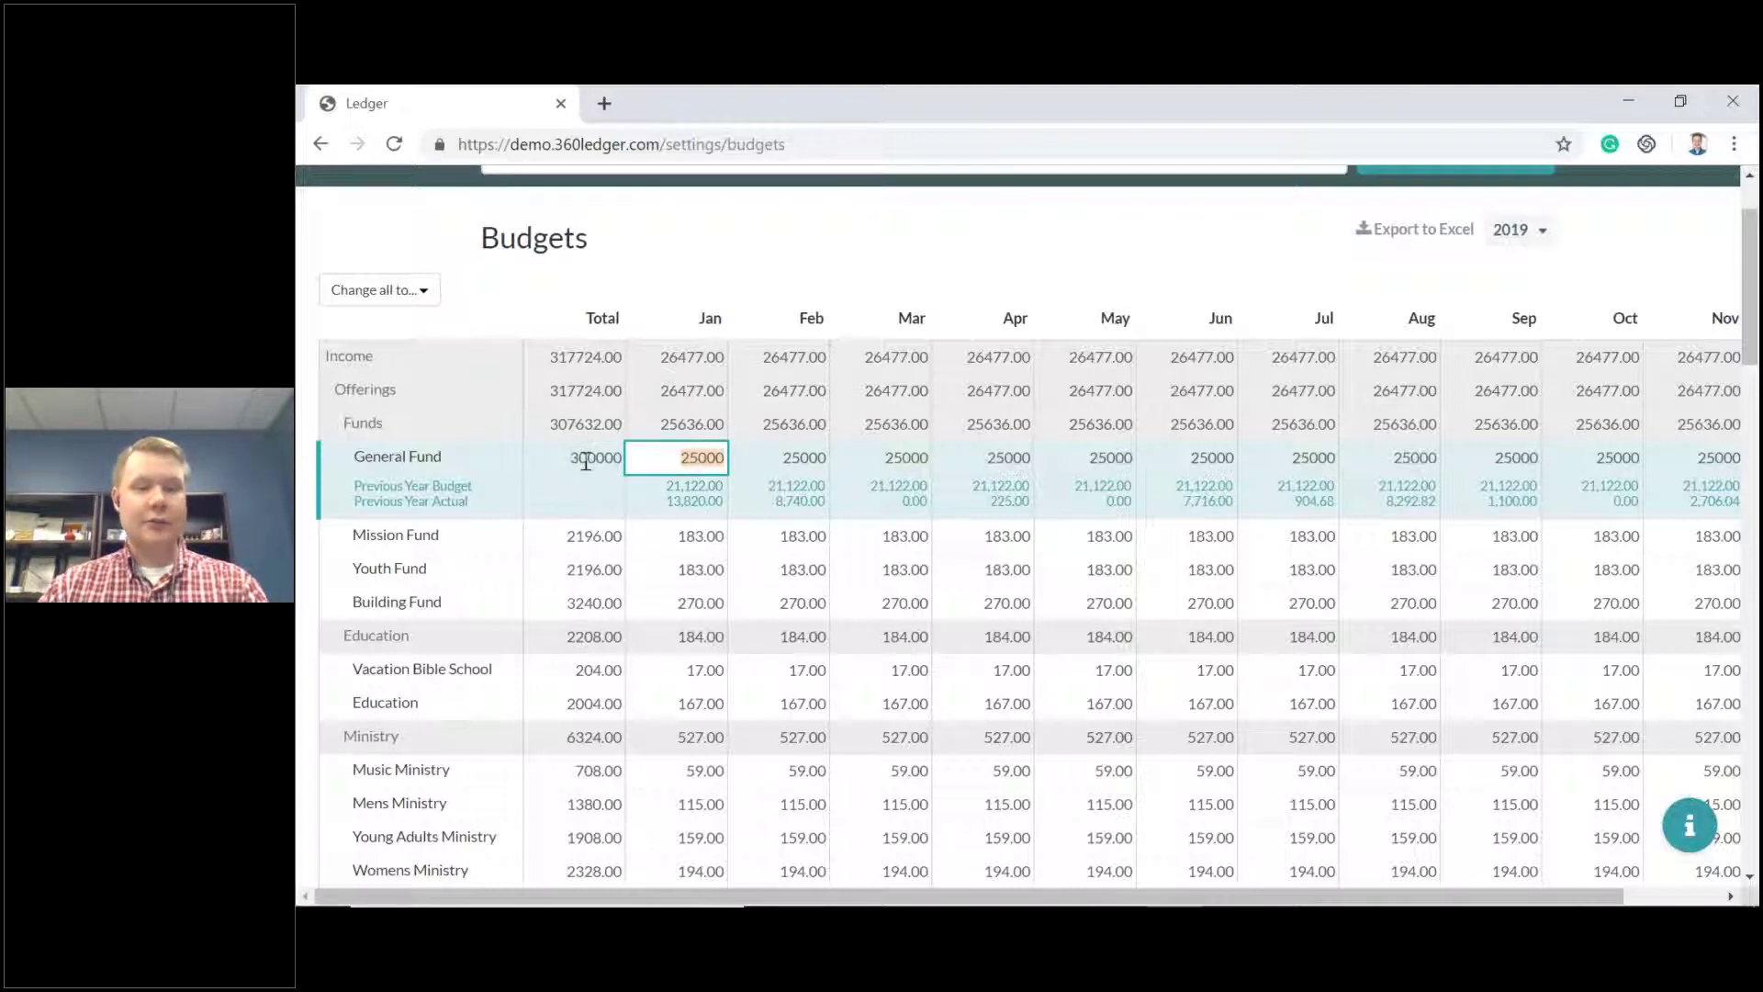
{"action": "key", "text": "Tab"}
{"action": "key", "text": "Tab"}
{"action": "key", "text": "Tab"}
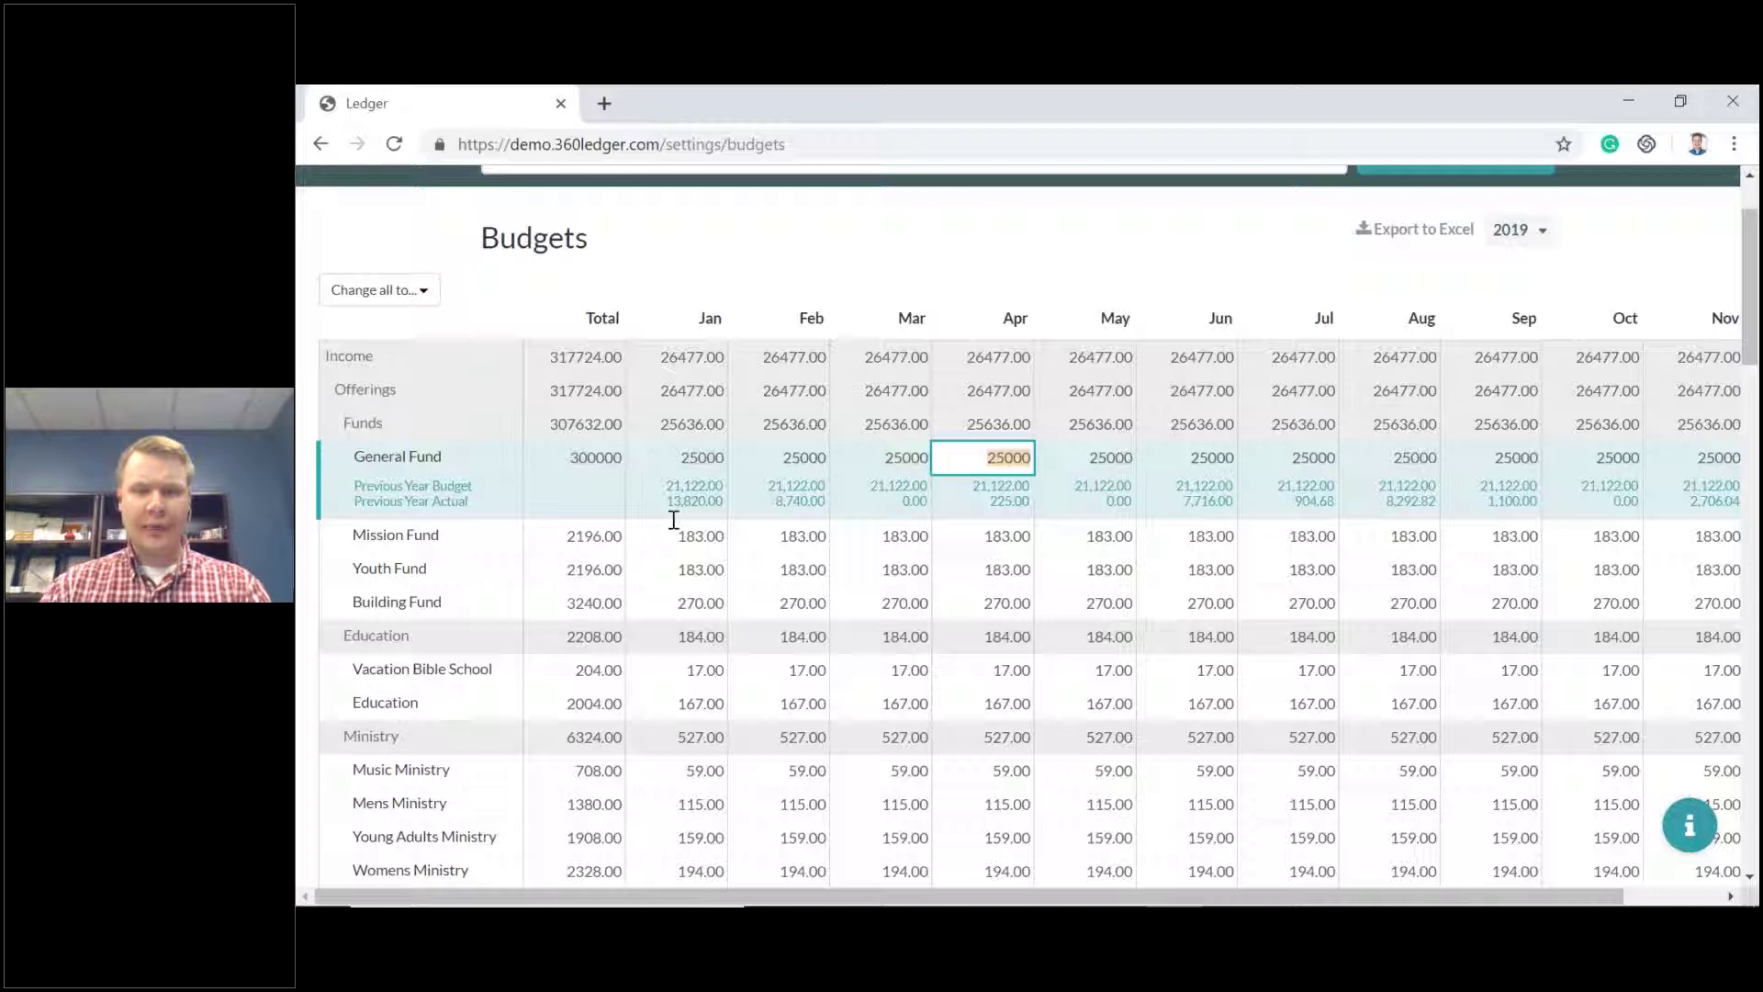
{"action": "type", "text": "30000"}
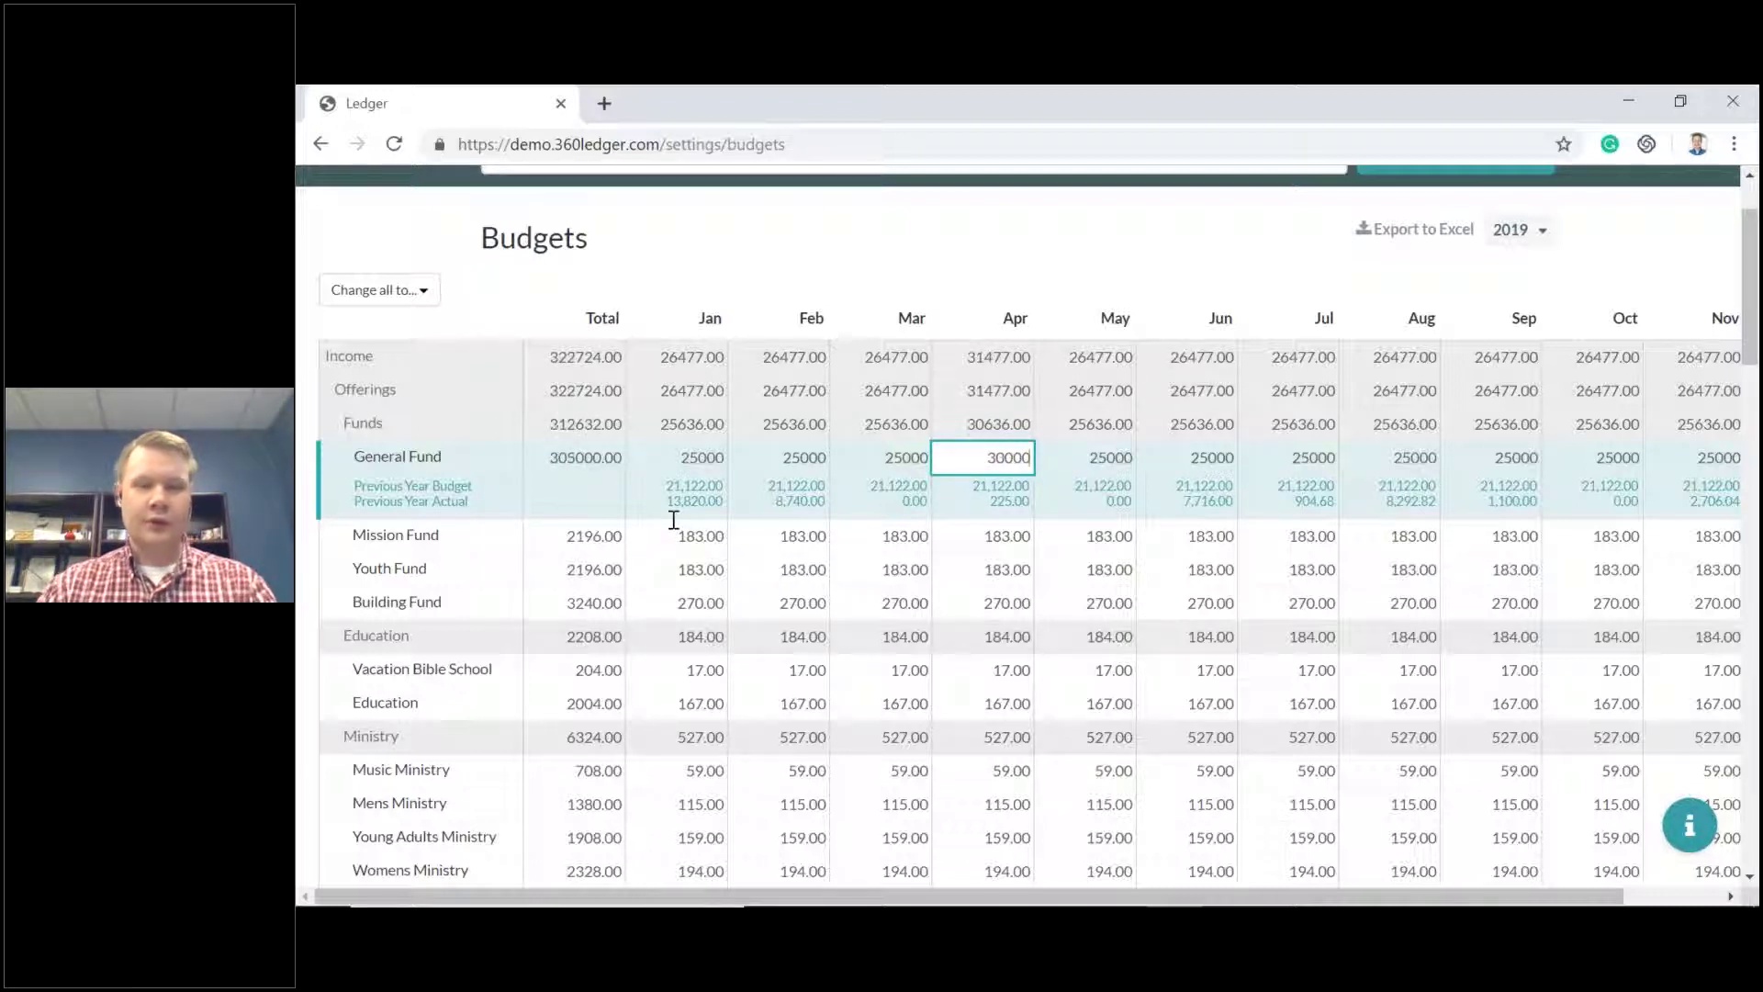
{"action": "key", "text": "Tab"}
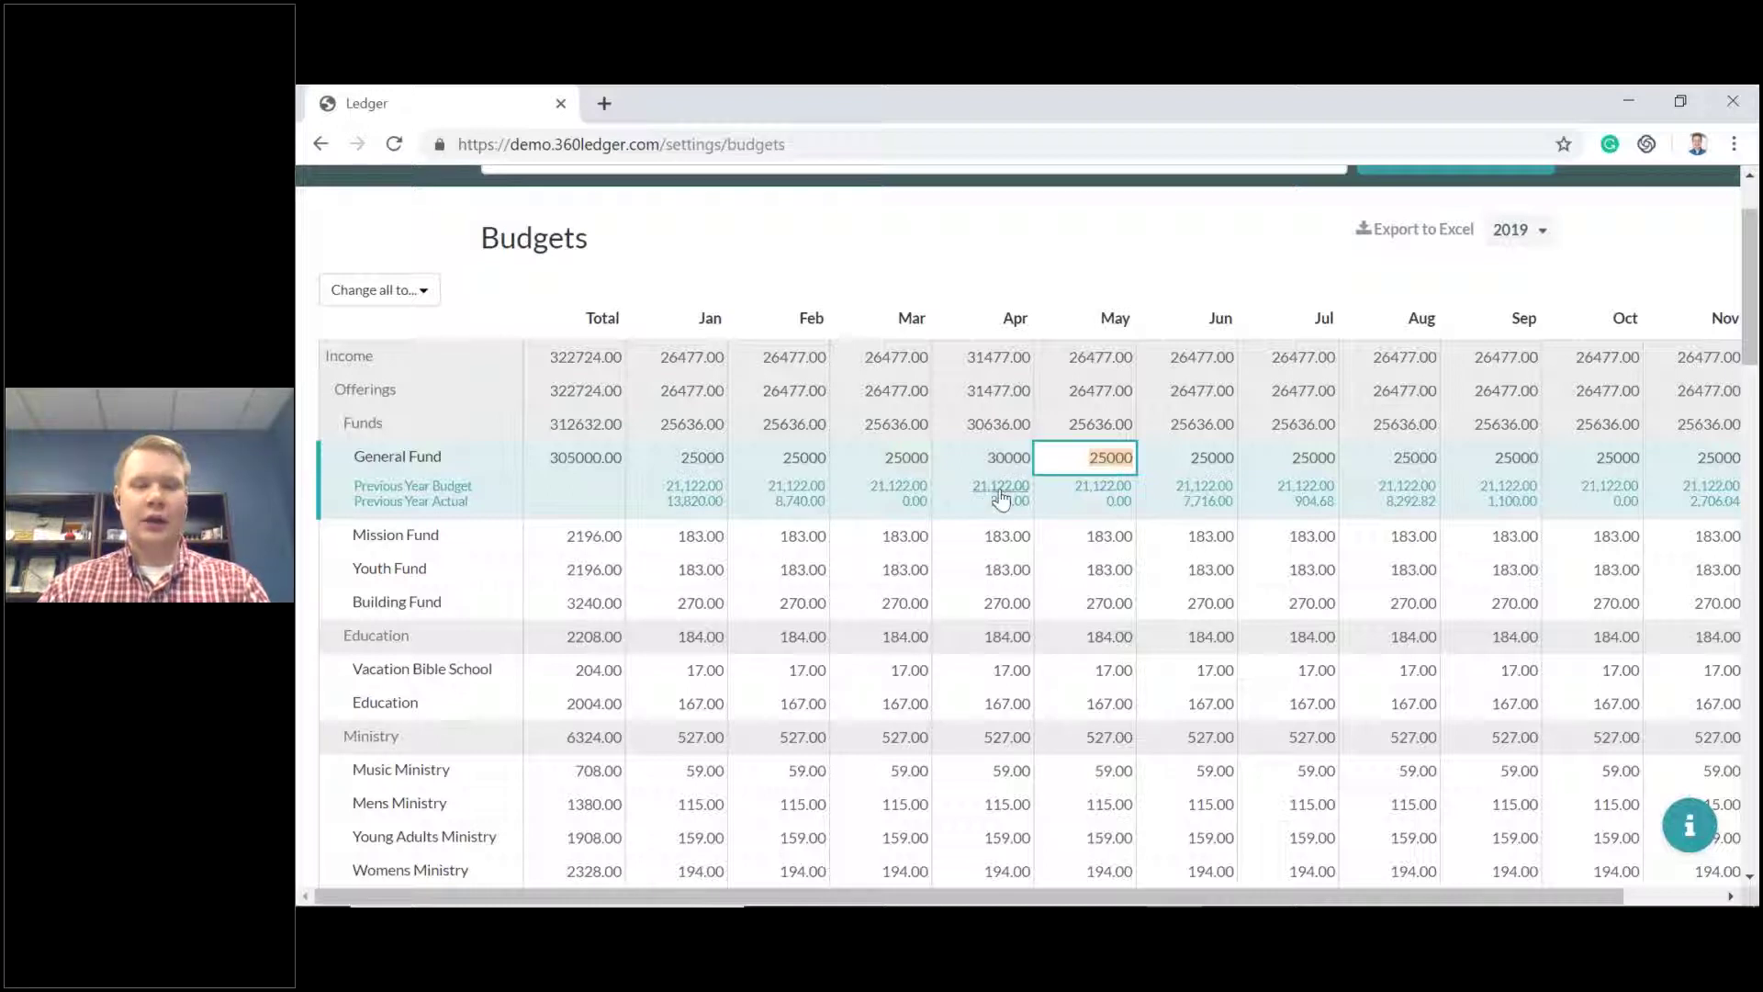
{"action": "key", "text": "Tab"}
{"action": "key", "text": "Tab"}
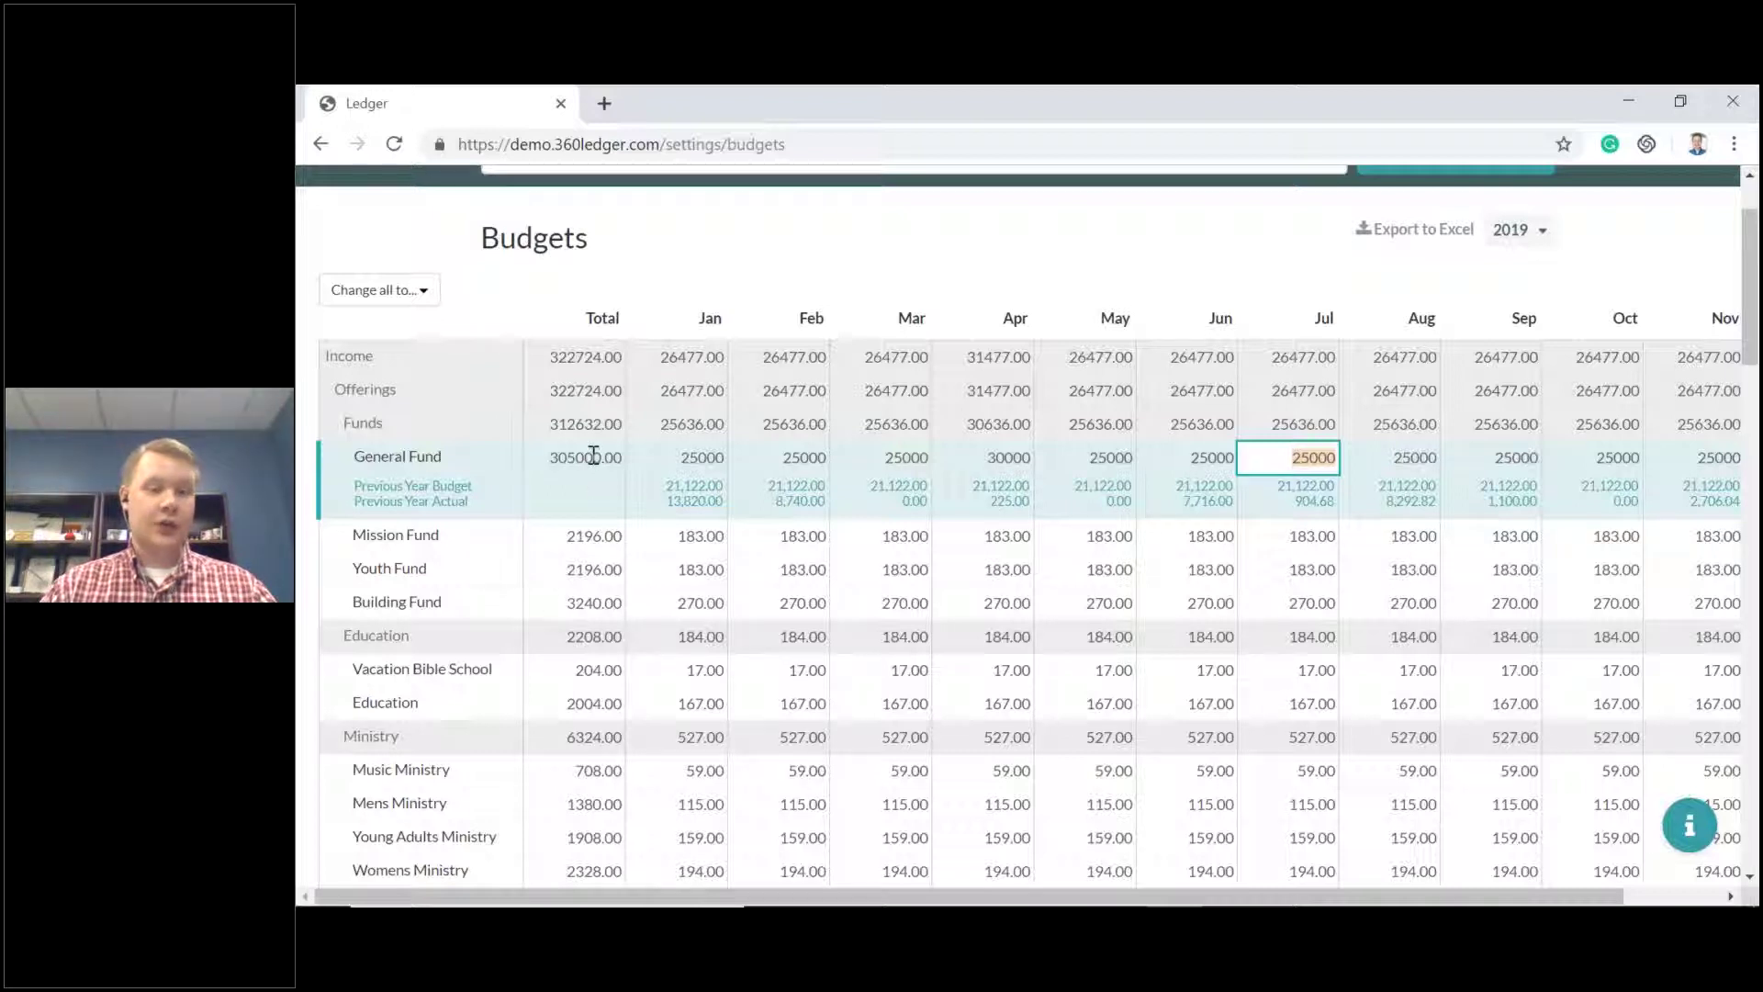
Enter Mission Fund budgets of 100 (Jan), 150 (Feb) and 200 (Mar), totalling 2097.00.
{"action": "left_click", "coordinate": [875, 537]}
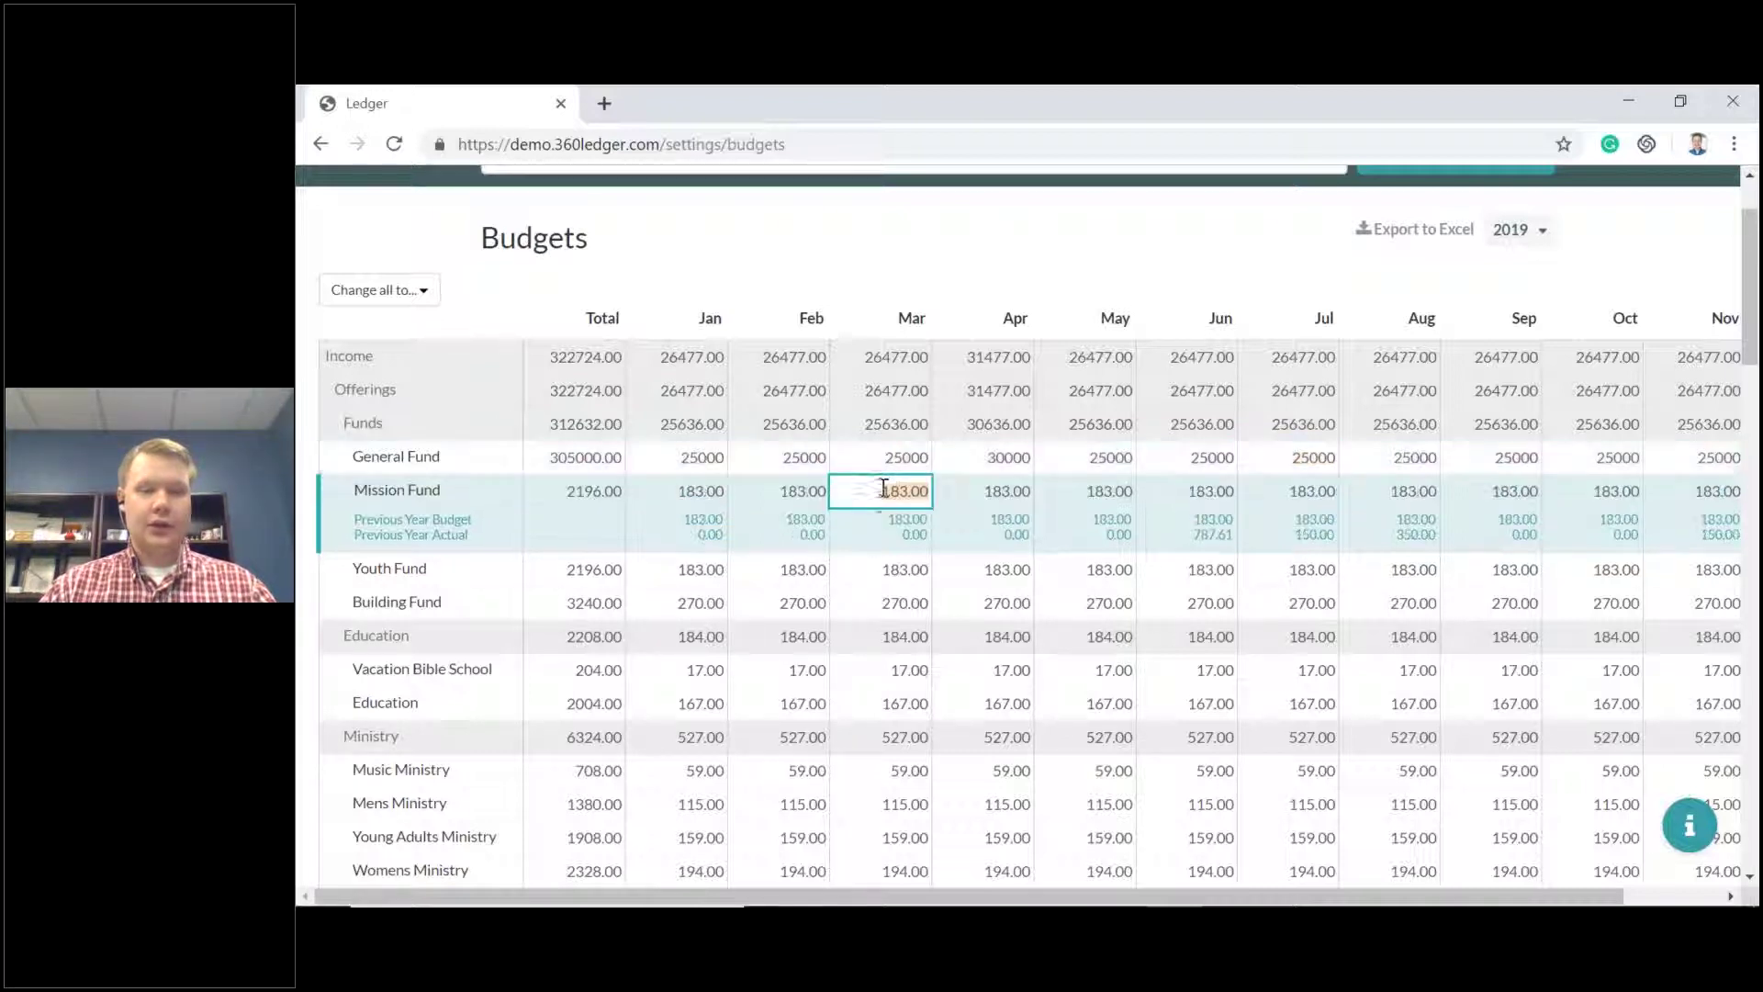
{"action": "left_click", "coordinate": [685, 491]}
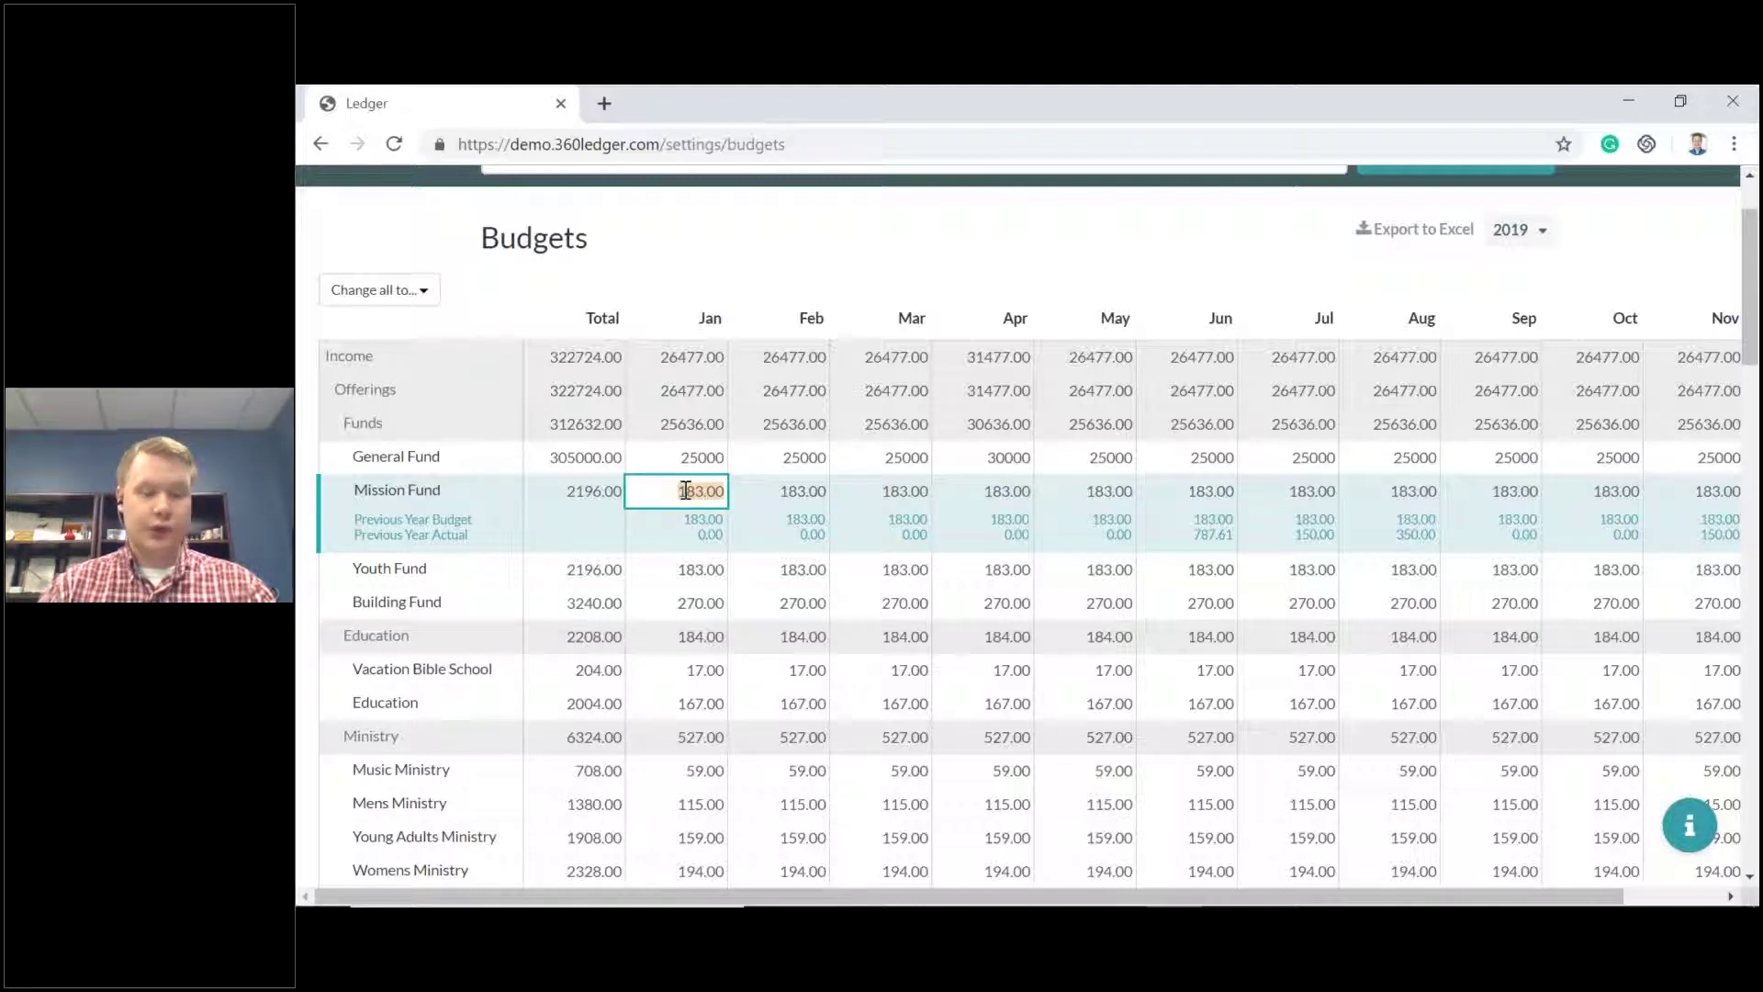
{"action": "type", "text": "100"}
{"action": "key", "text": "Tab"}
{"action": "type", "text": "150"}
{"action": "key", "text": "Tab"}
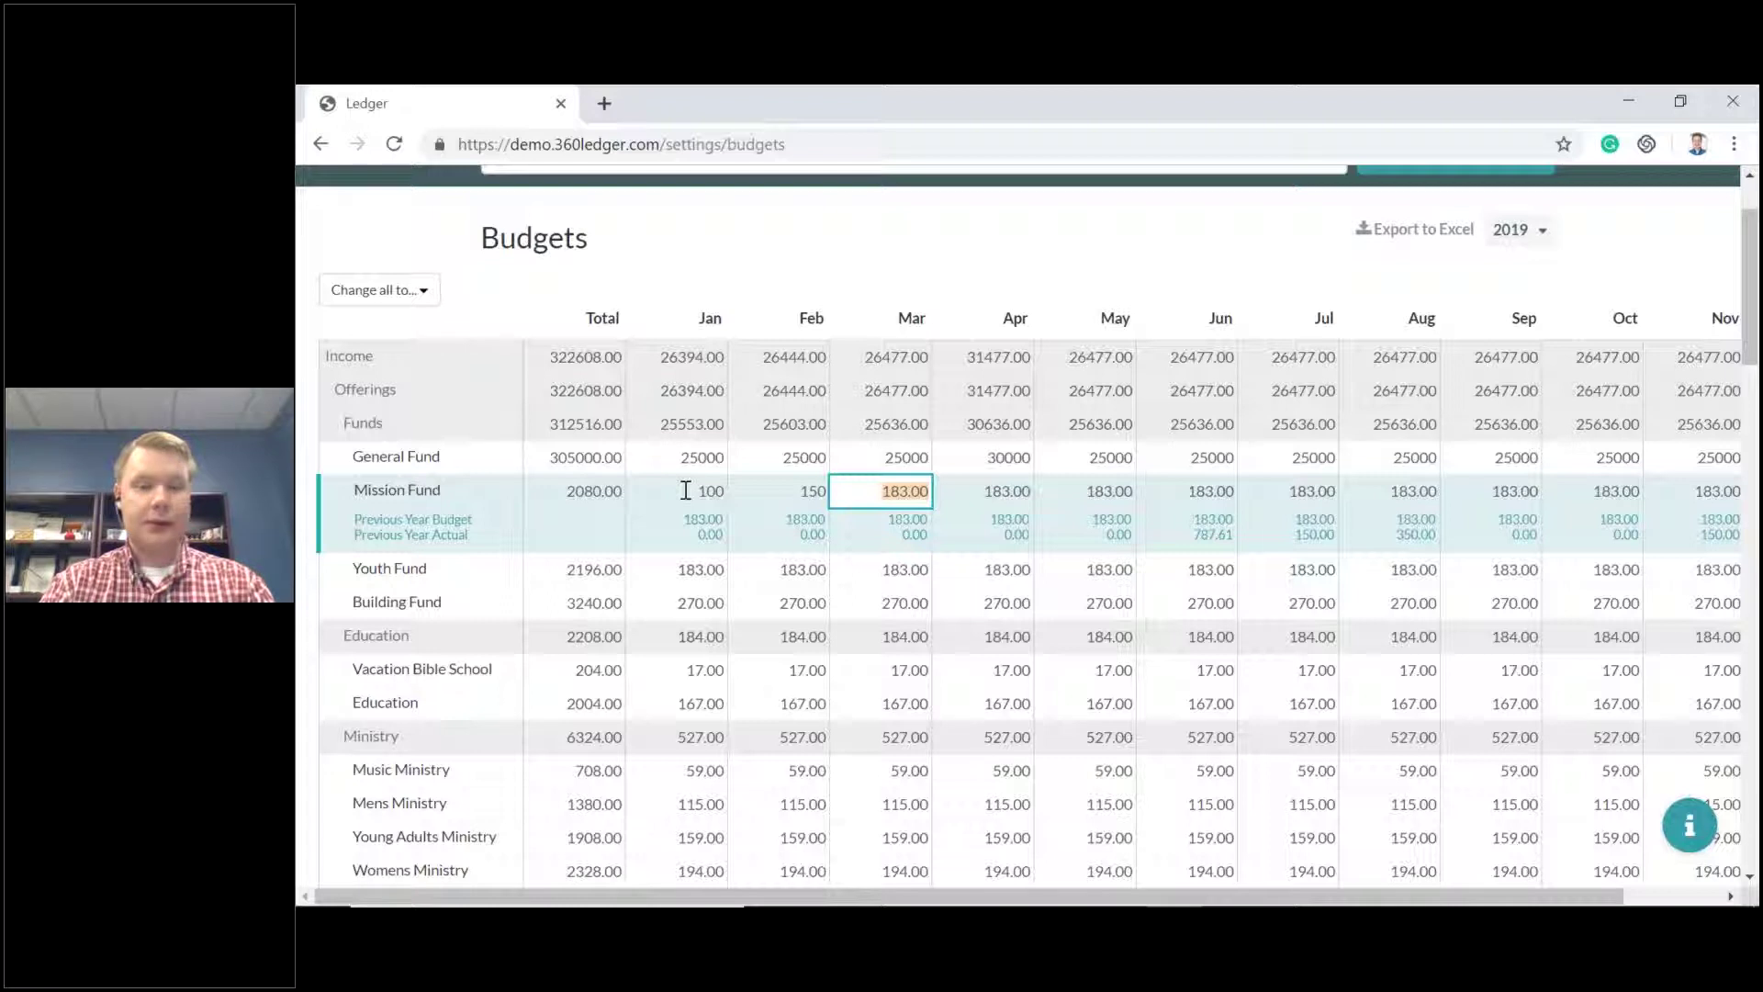
{"action": "type", "text": "200"}
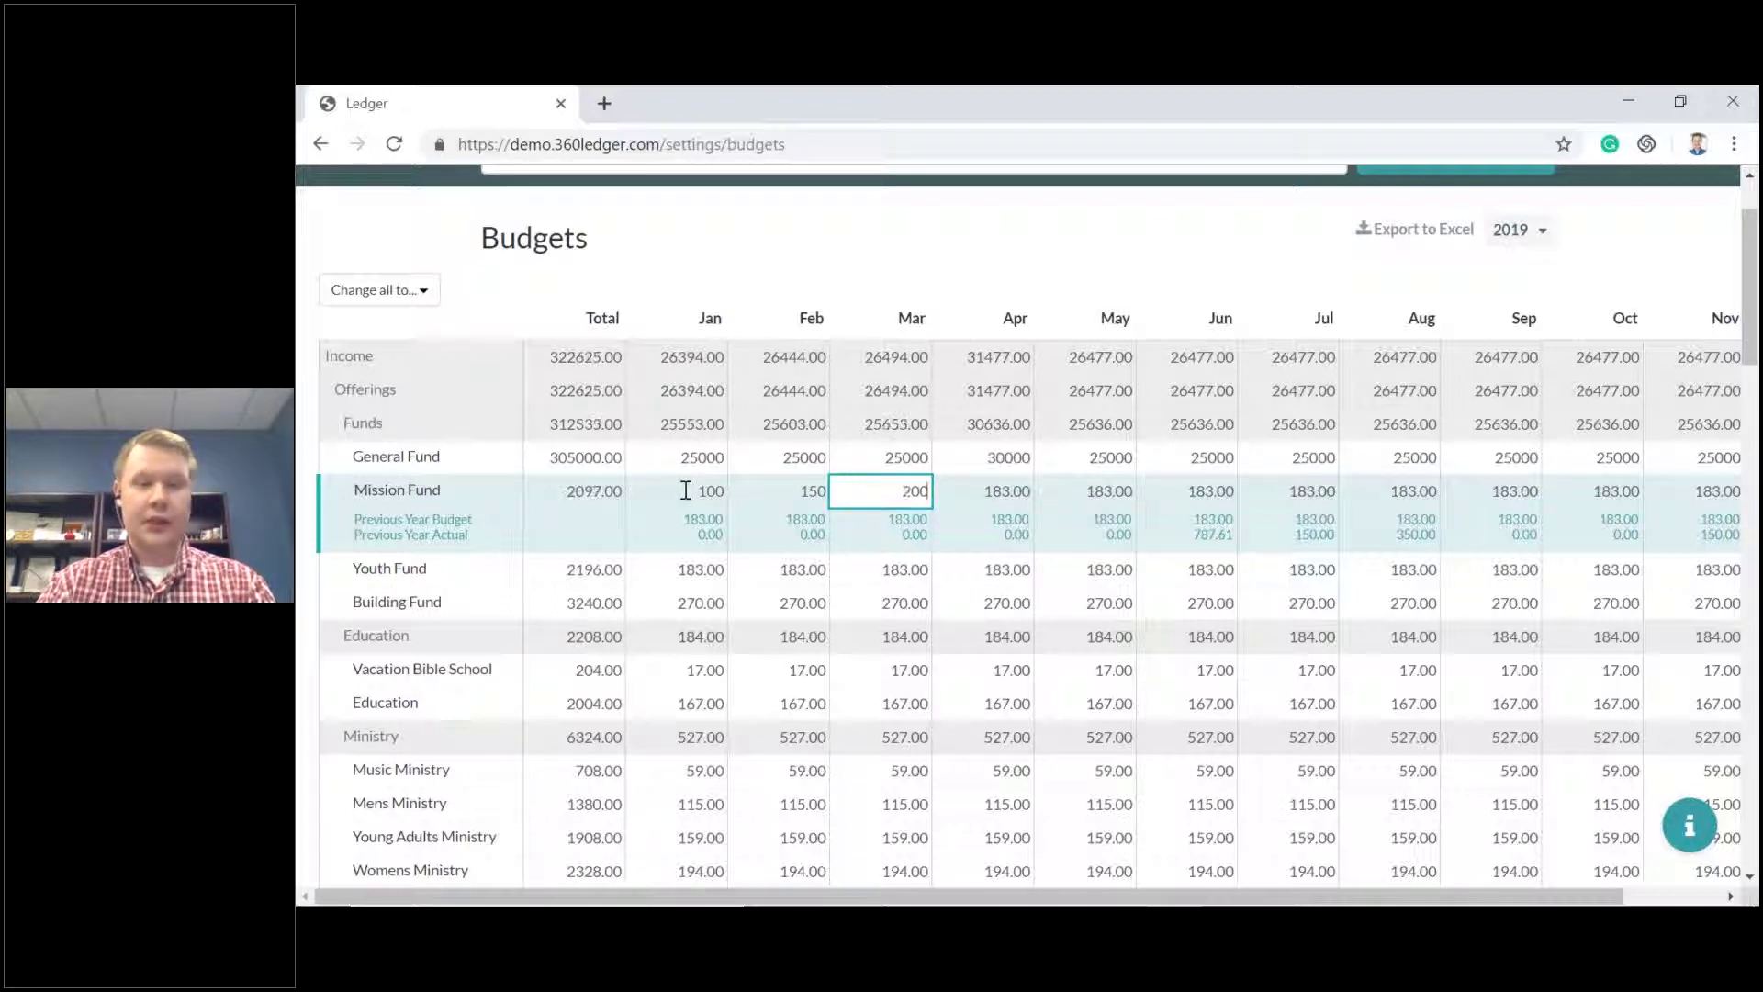
{"action": "key", "text": "Tab"}
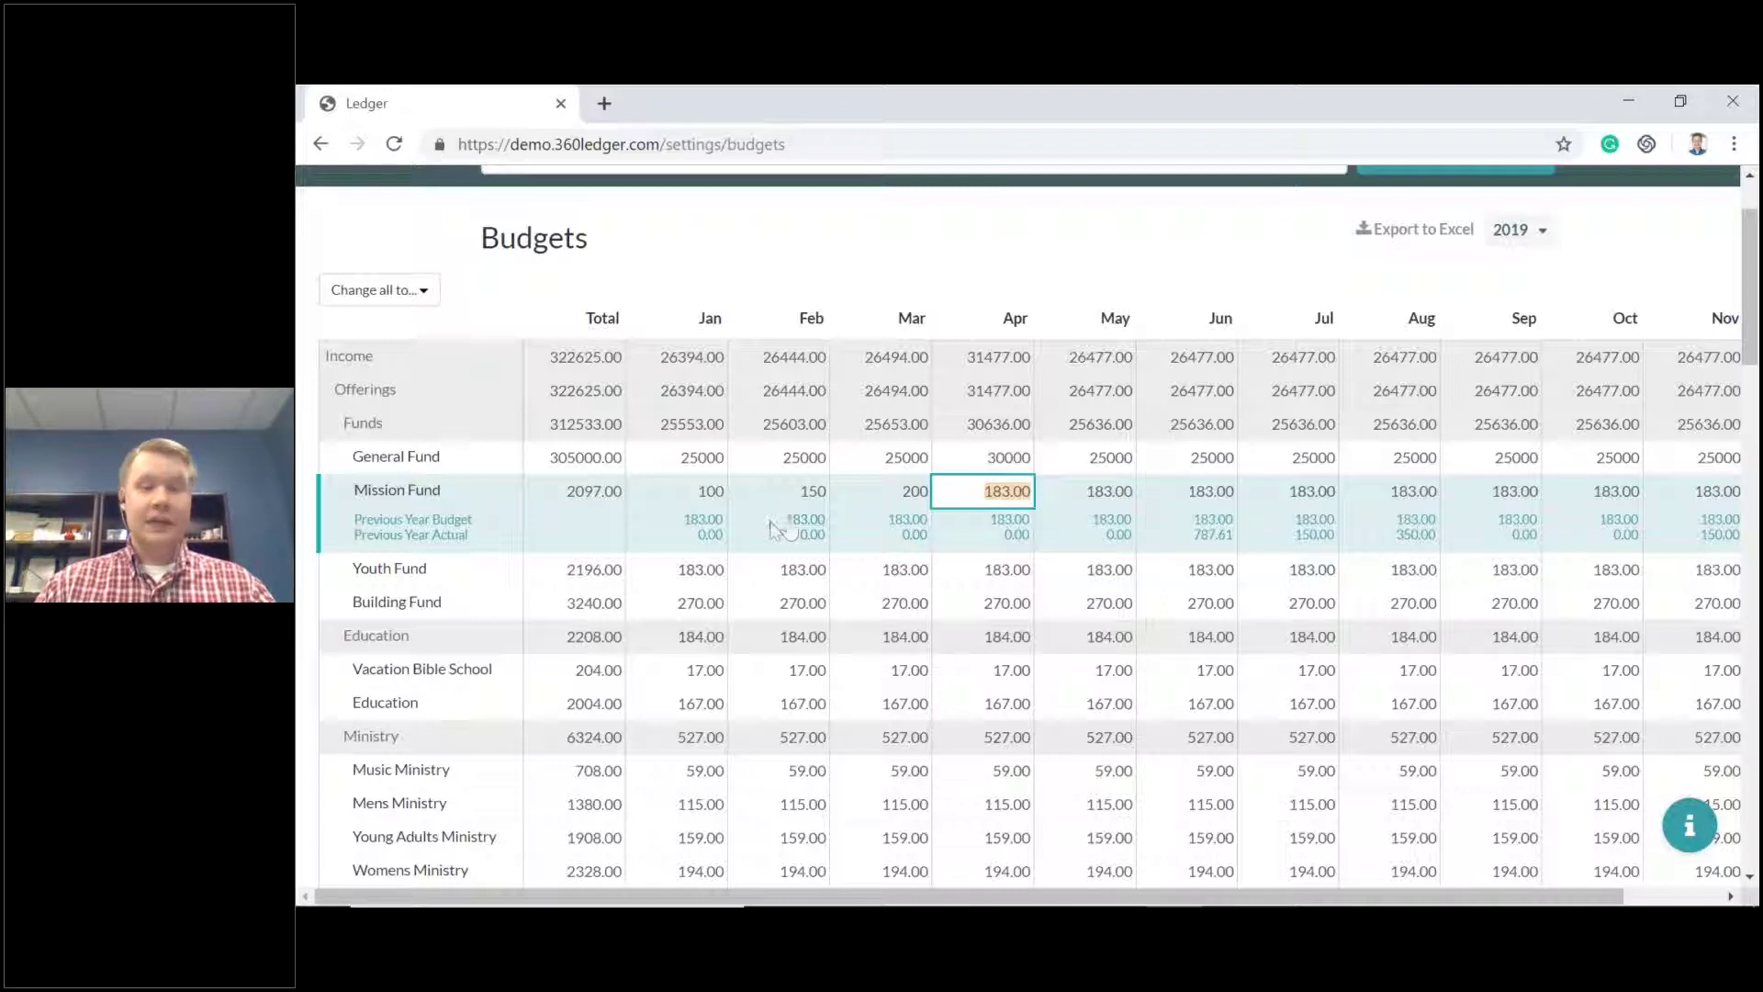
Save the 2019 budget changes, bringing Income less Expense to 85,697.00.
{"action": "scroll", "coordinate": [769, 520], "scroll_direction": "down", "scroll_amount": 15}
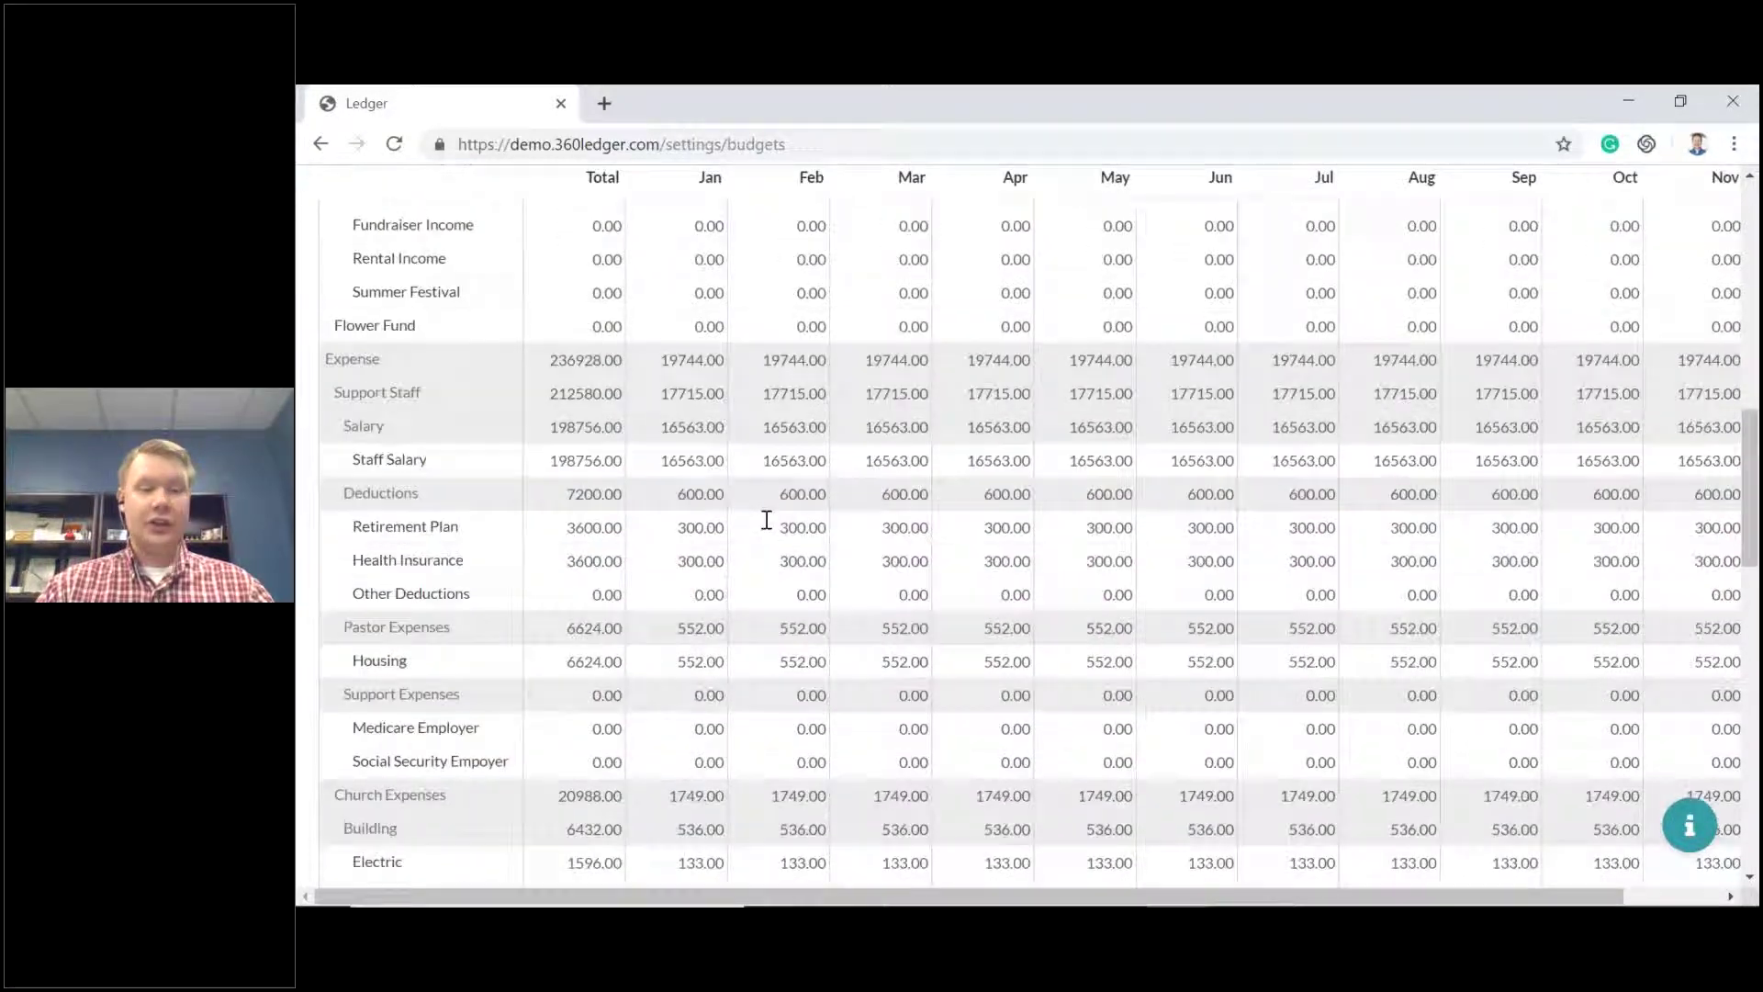
{"action": "scroll", "coordinate": [766, 521], "scroll_direction": "down", "scroll_amount": 10}
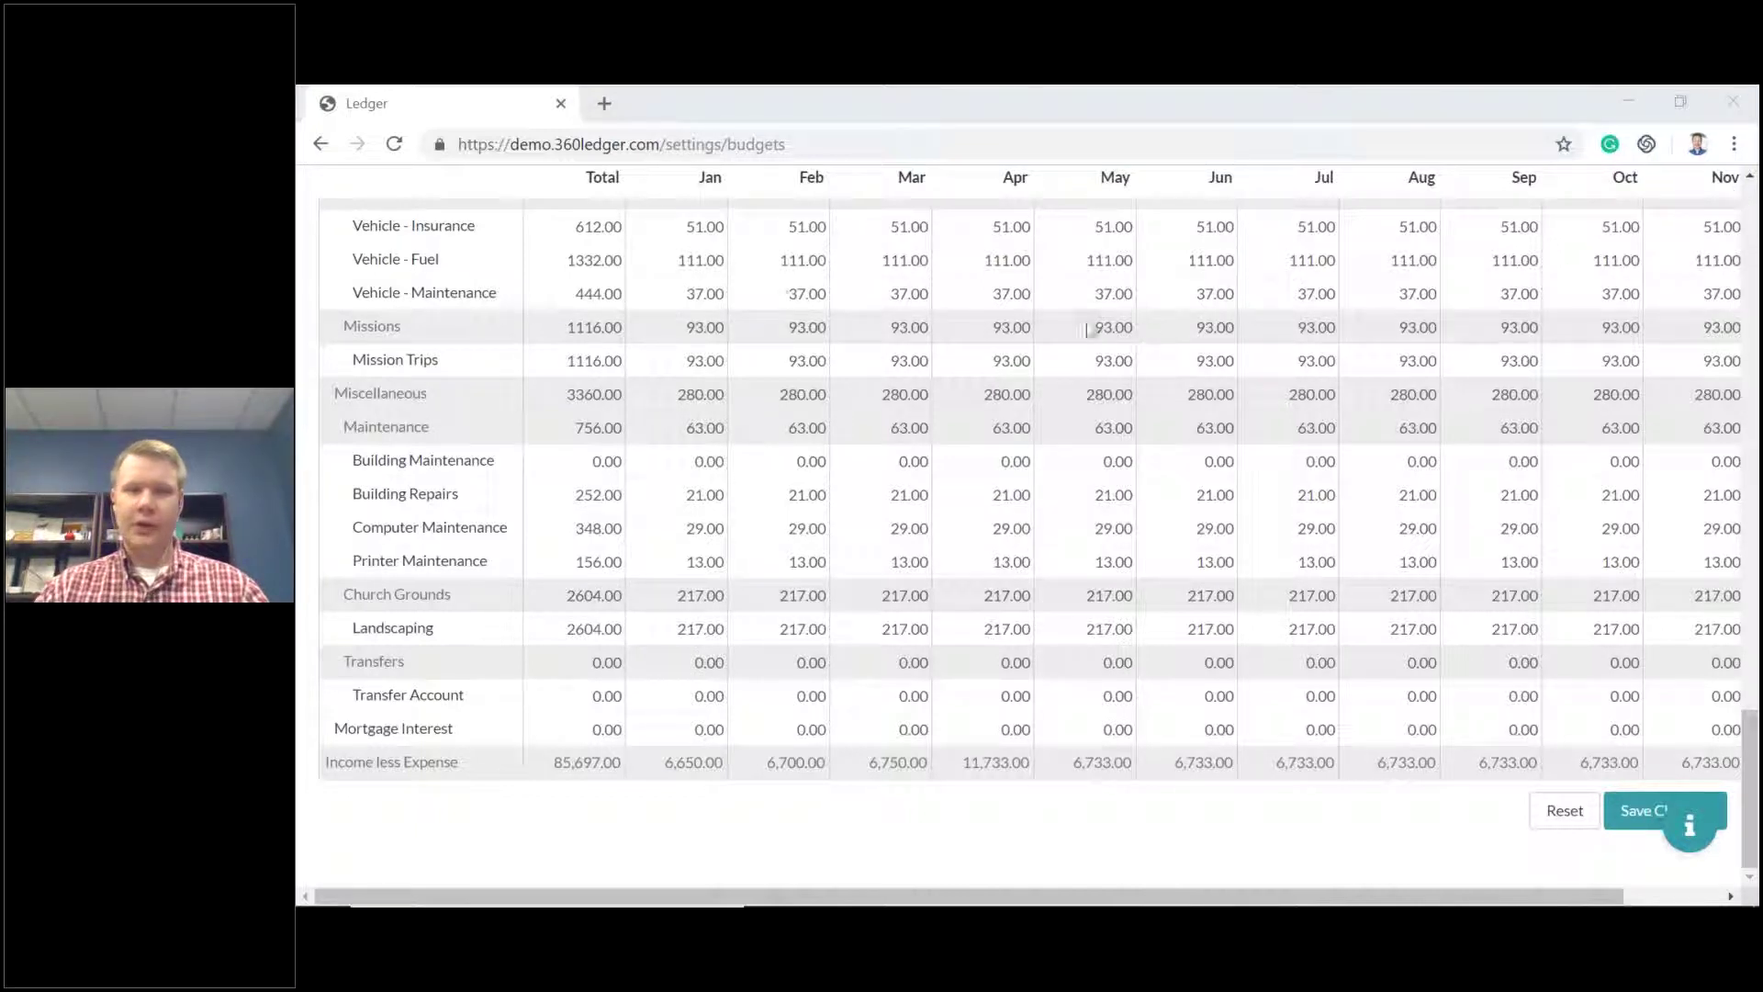
{"action": "left_click", "coordinate": [683, 103]}
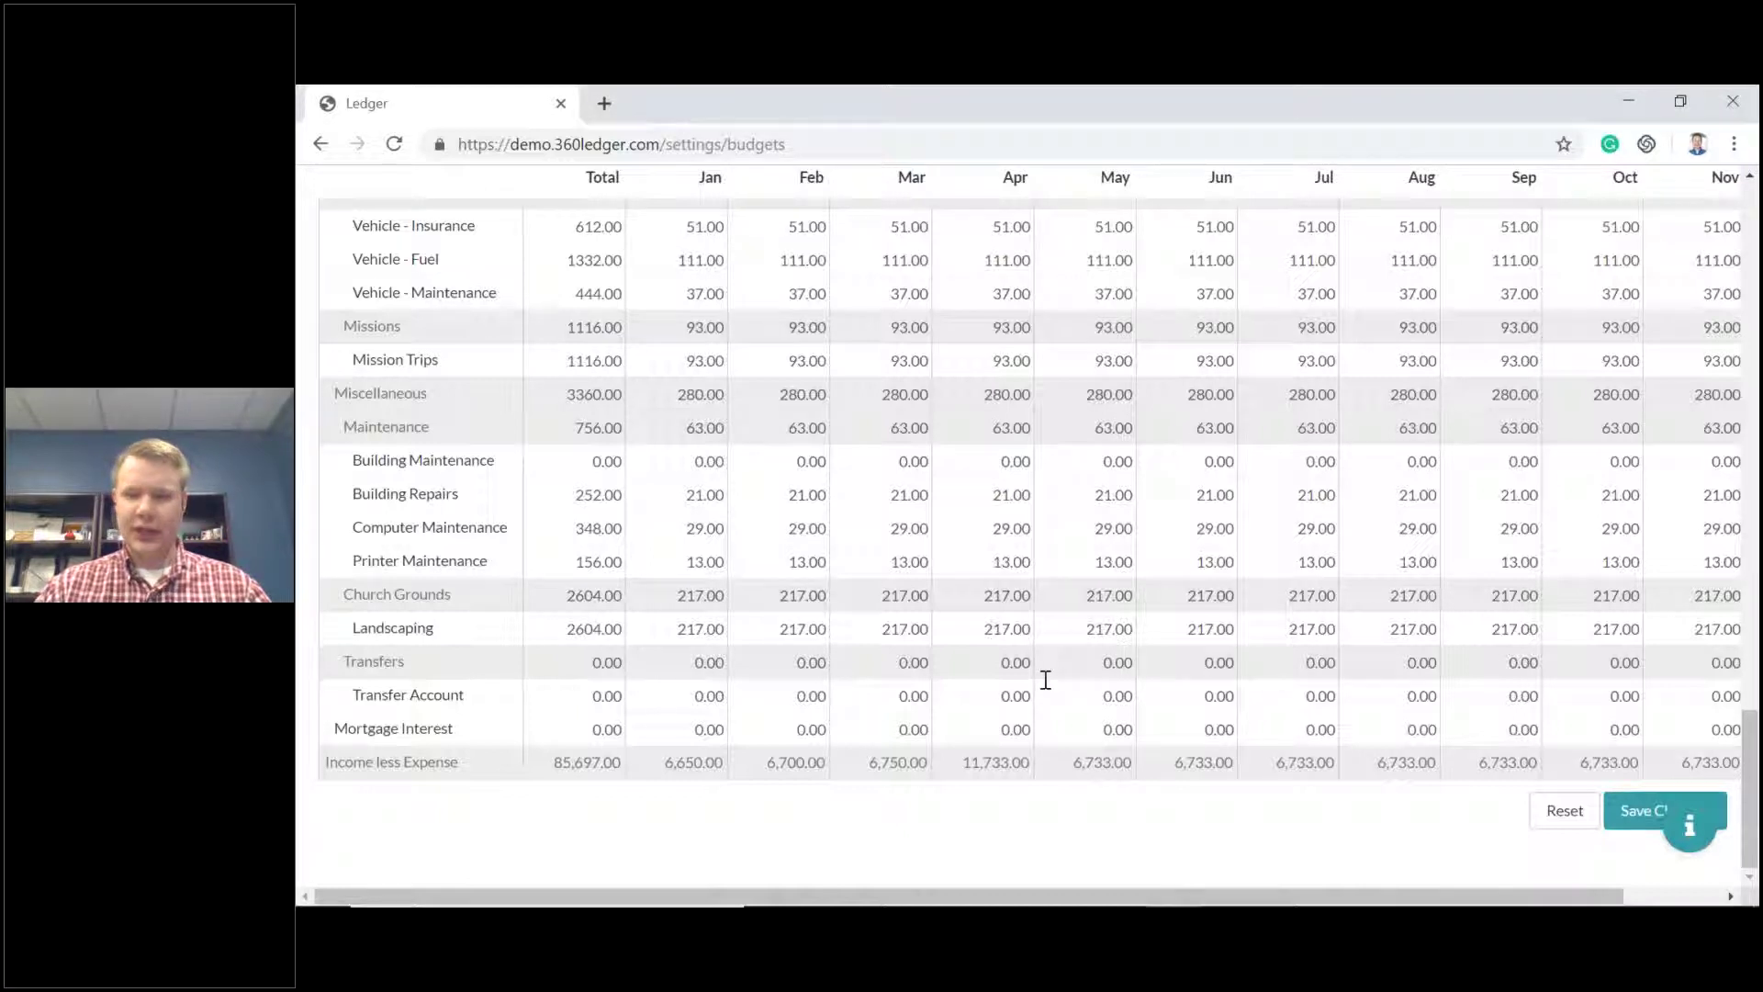
{"action": "scroll", "coordinate": [1028, 679], "scroll_direction": "up", "scroll_amount": 5}
{"action": "scroll", "coordinate": [1016, 676], "scroll_direction": "down", "scroll_amount": 5}
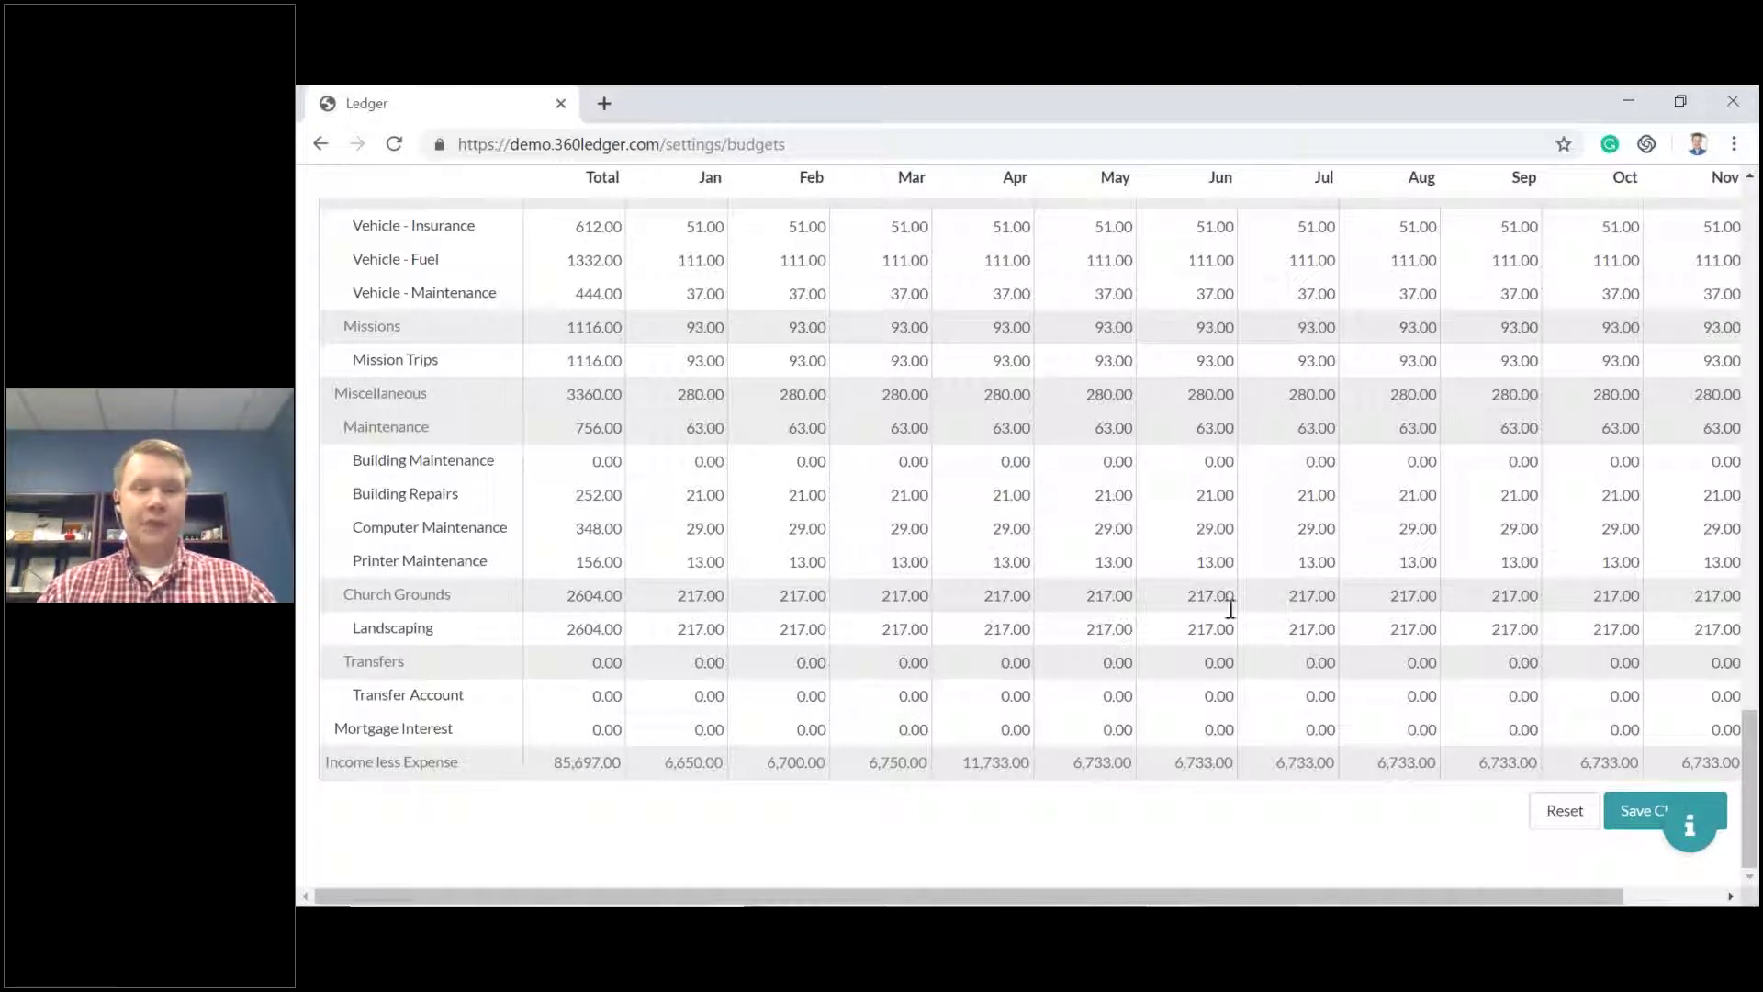
{"action": "scroll", "coordinate": [1231, 608], "scroll_direction": "up", "scroll_amount": 20}
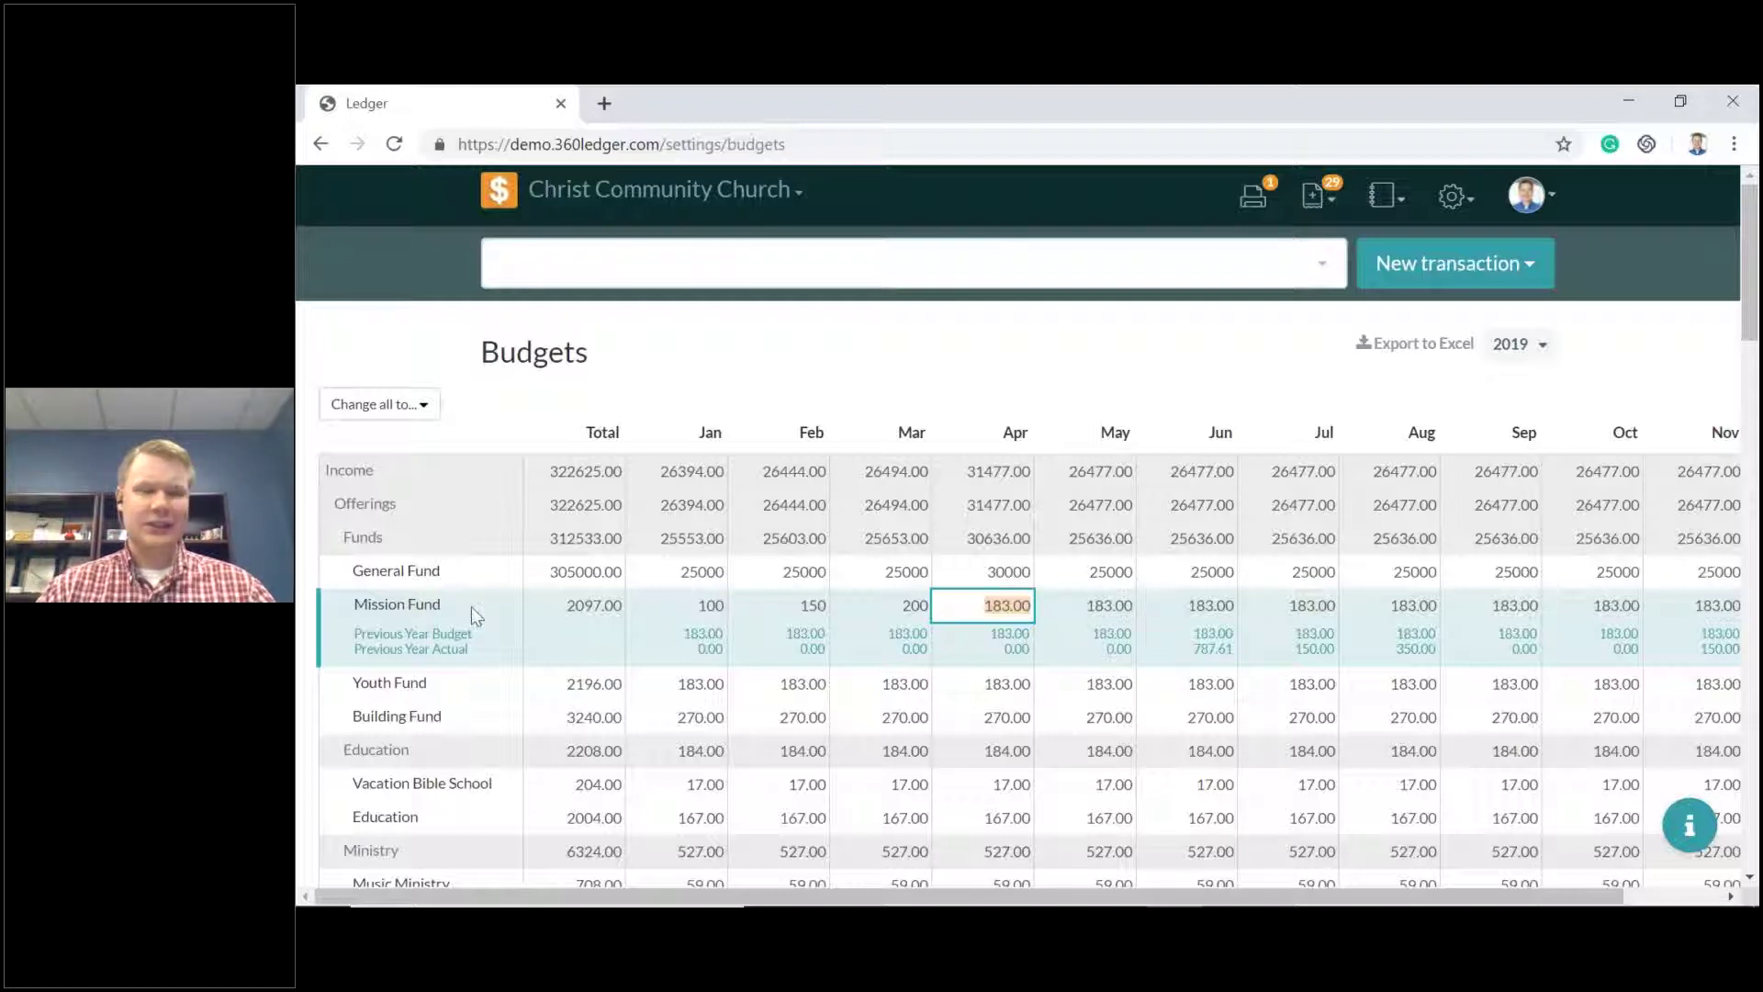
{"action": "key", "text": "Tab"}
{"action": "key", "text": "Tab"}
{"action": "key", "text": "Tab"}
{"action": "key", "text": "Tab"}
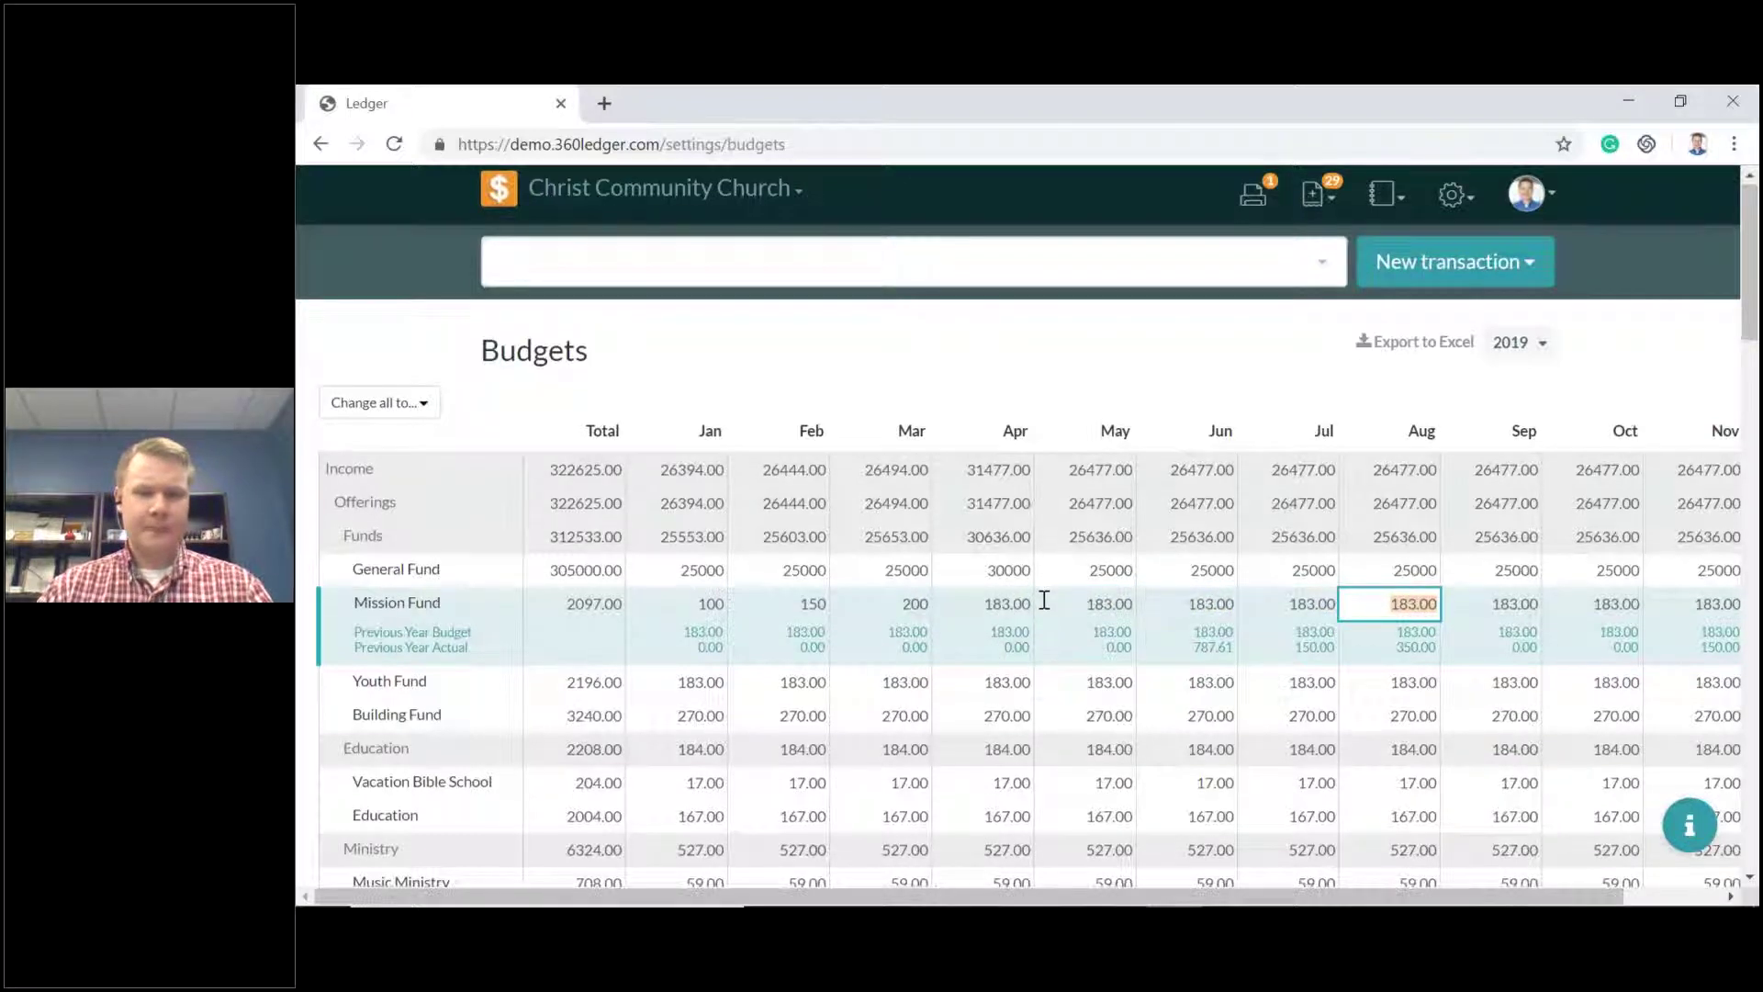
{"action": "scroll", "coordinate": [1056, 592], "scroll_direction": "down", "scroll_amount": 20}
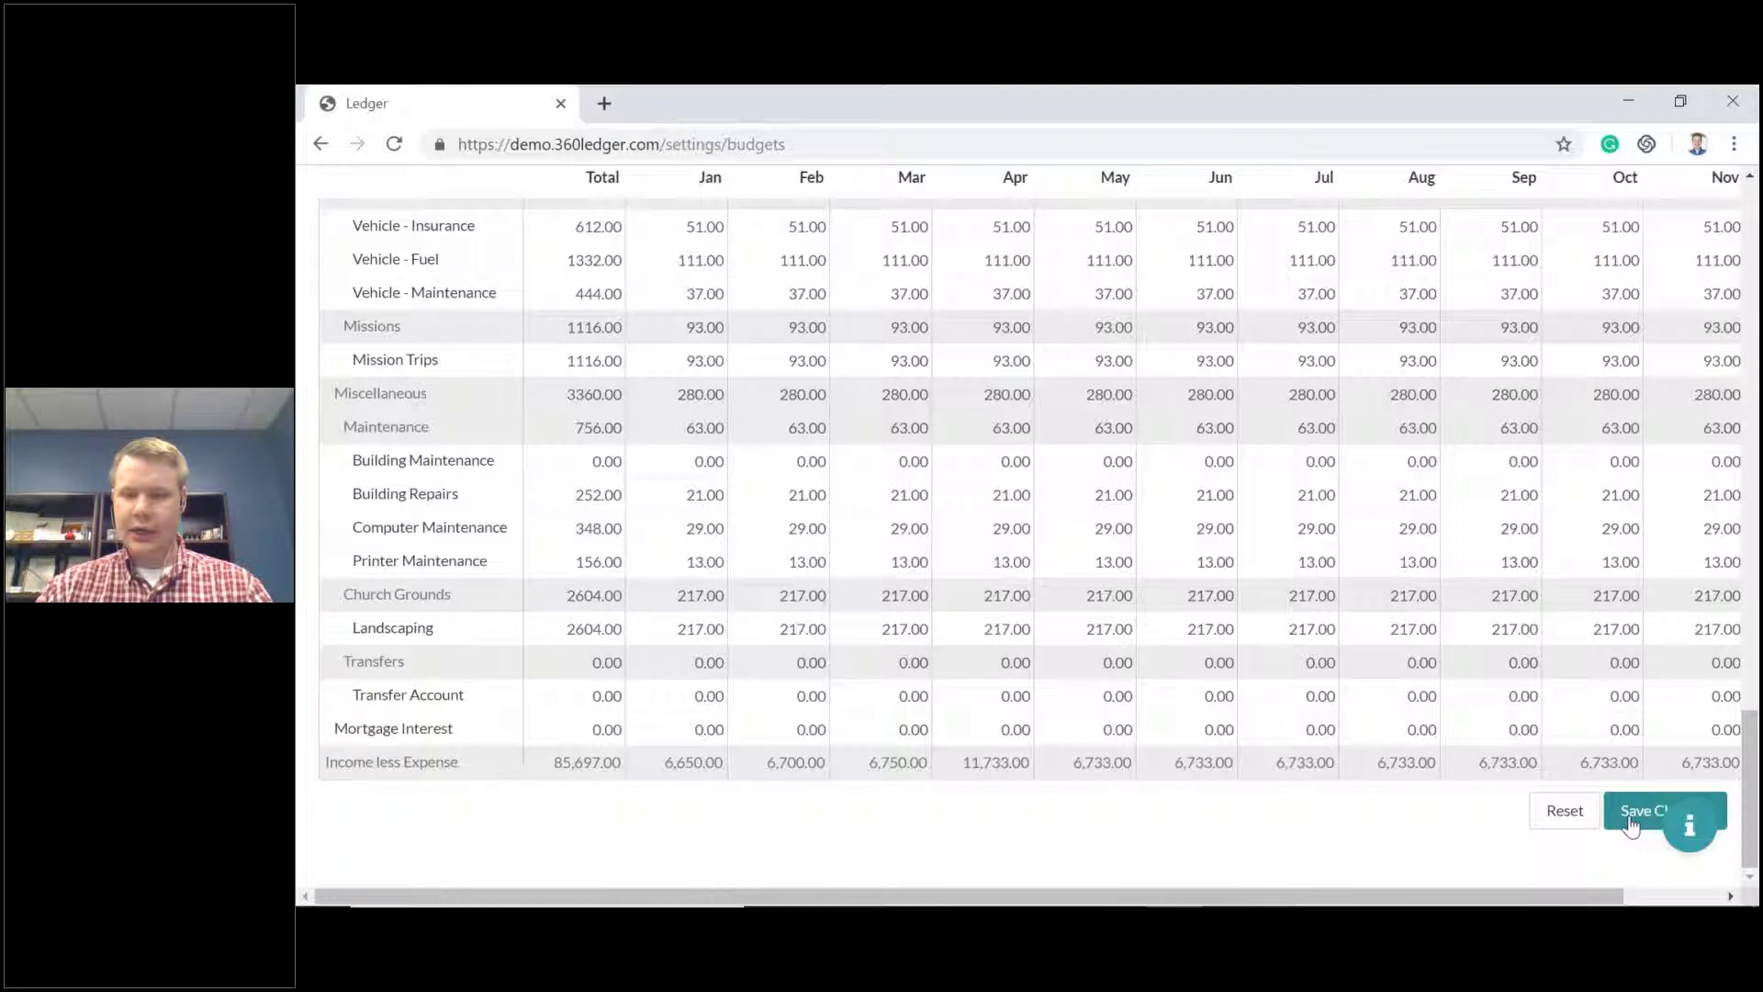
{"action": "left_click", "coordinate": [1632, 819]}
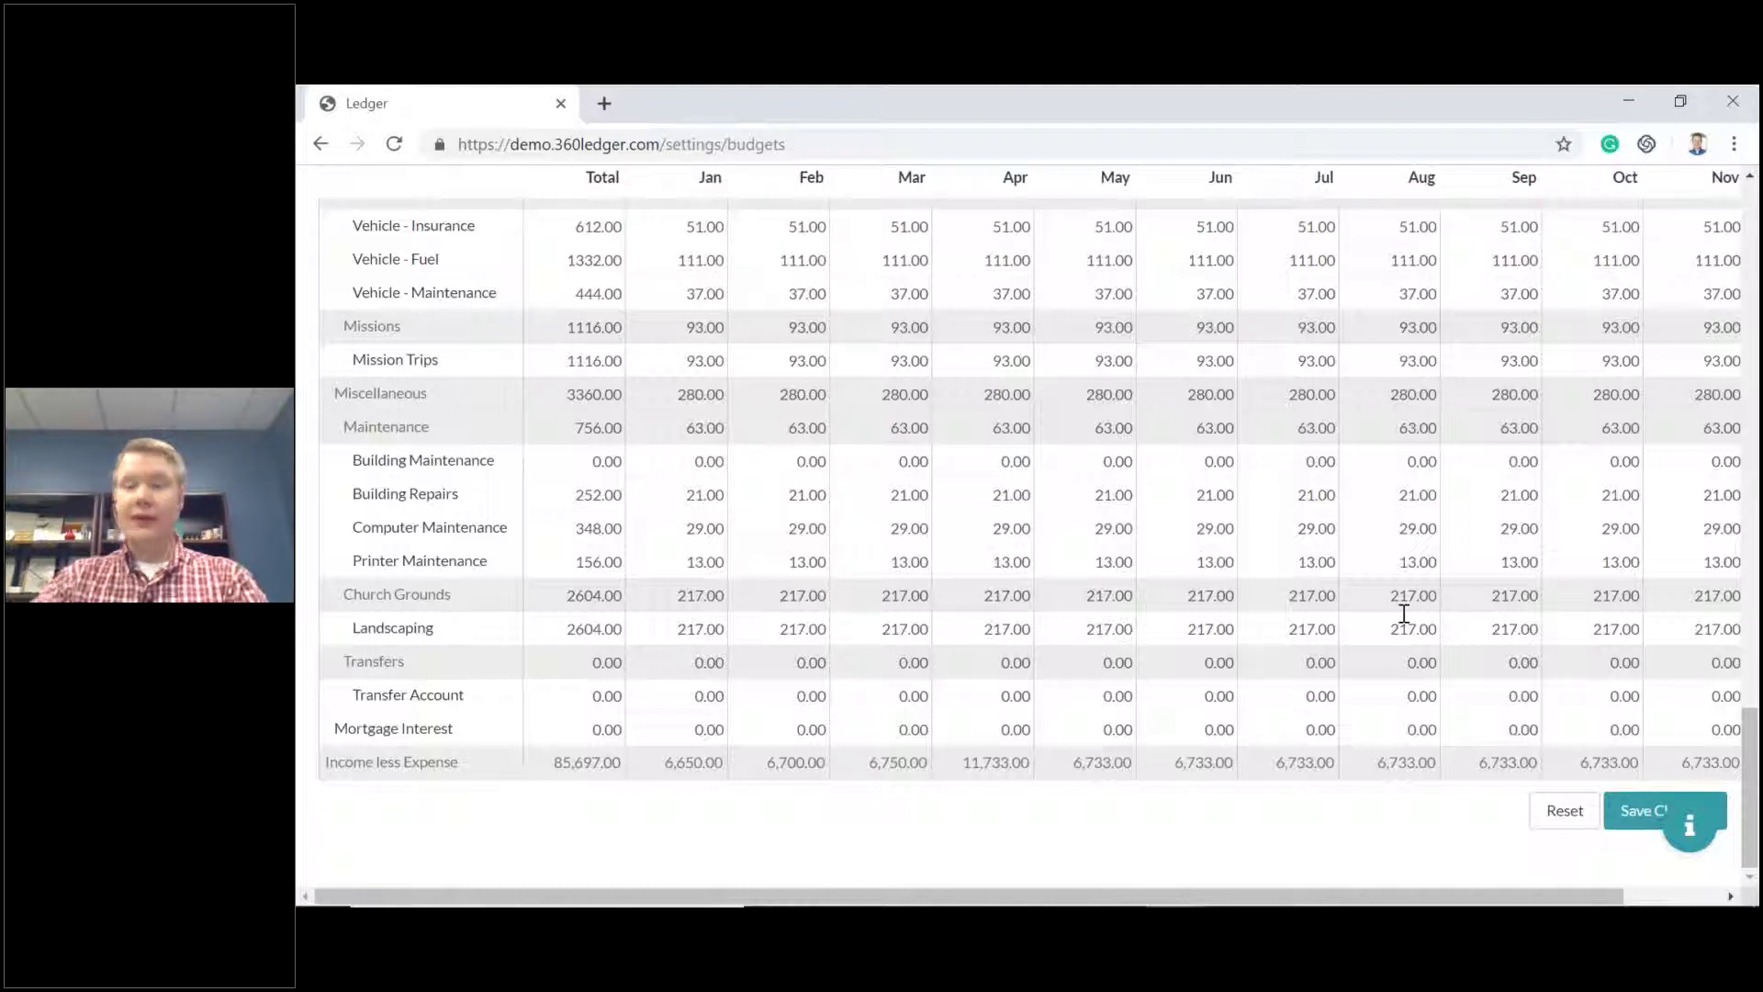
{"action": "scroll", "coordinate": [1446, 555], "scroll_direction": "up", "scroll_amount": 1}
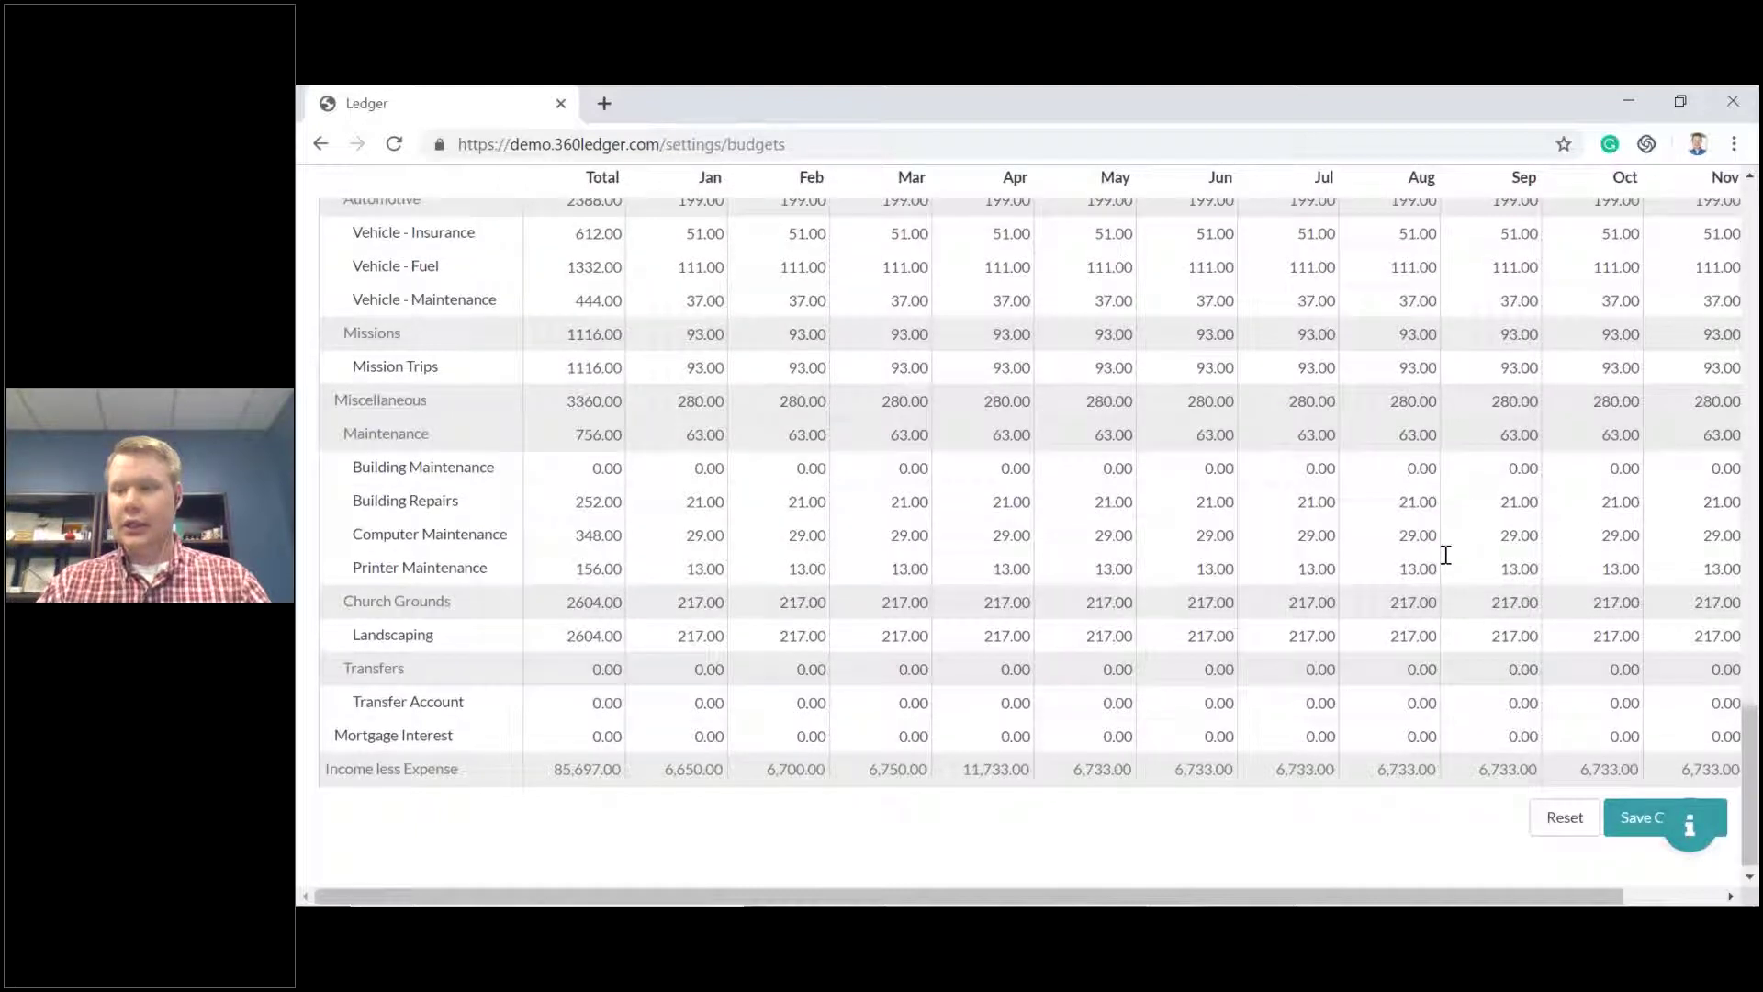
{"action": "scroll", "coordinate": [1445, 555], "scroll_direction": "up", "scroll_amount": 20}
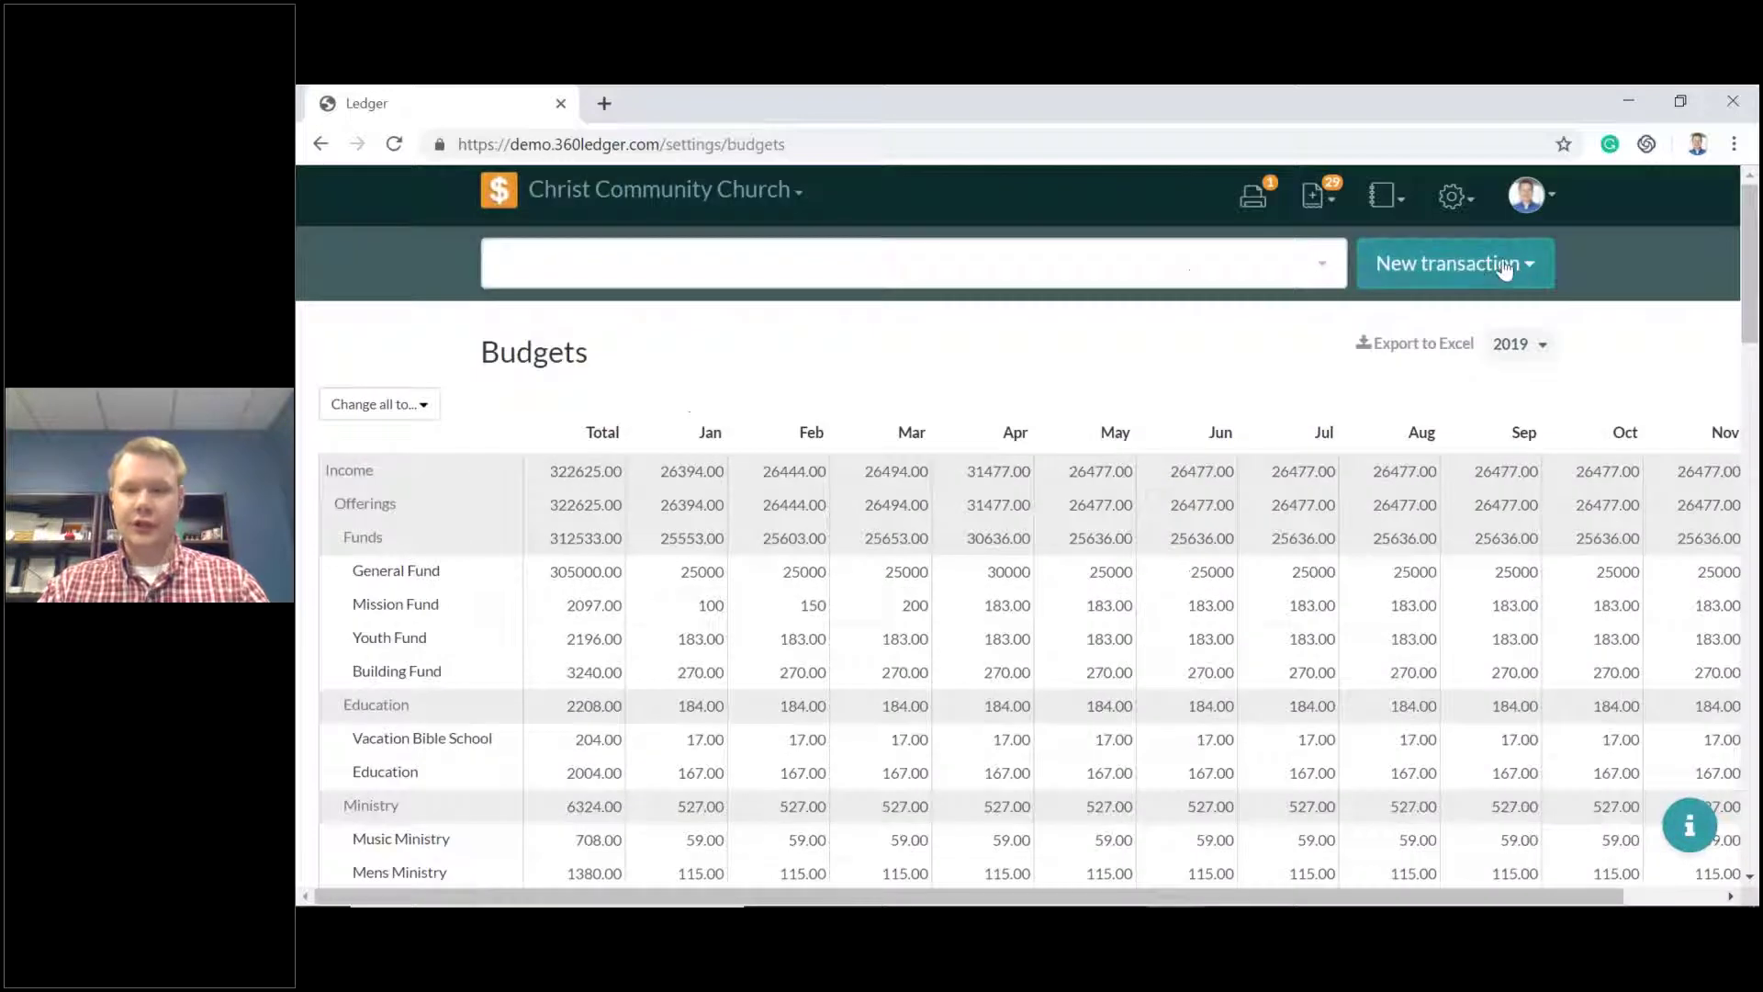
Start a new journal entry dated 05/16/2019.
{"action": "left_click", "coordinate": [1510, 270]}
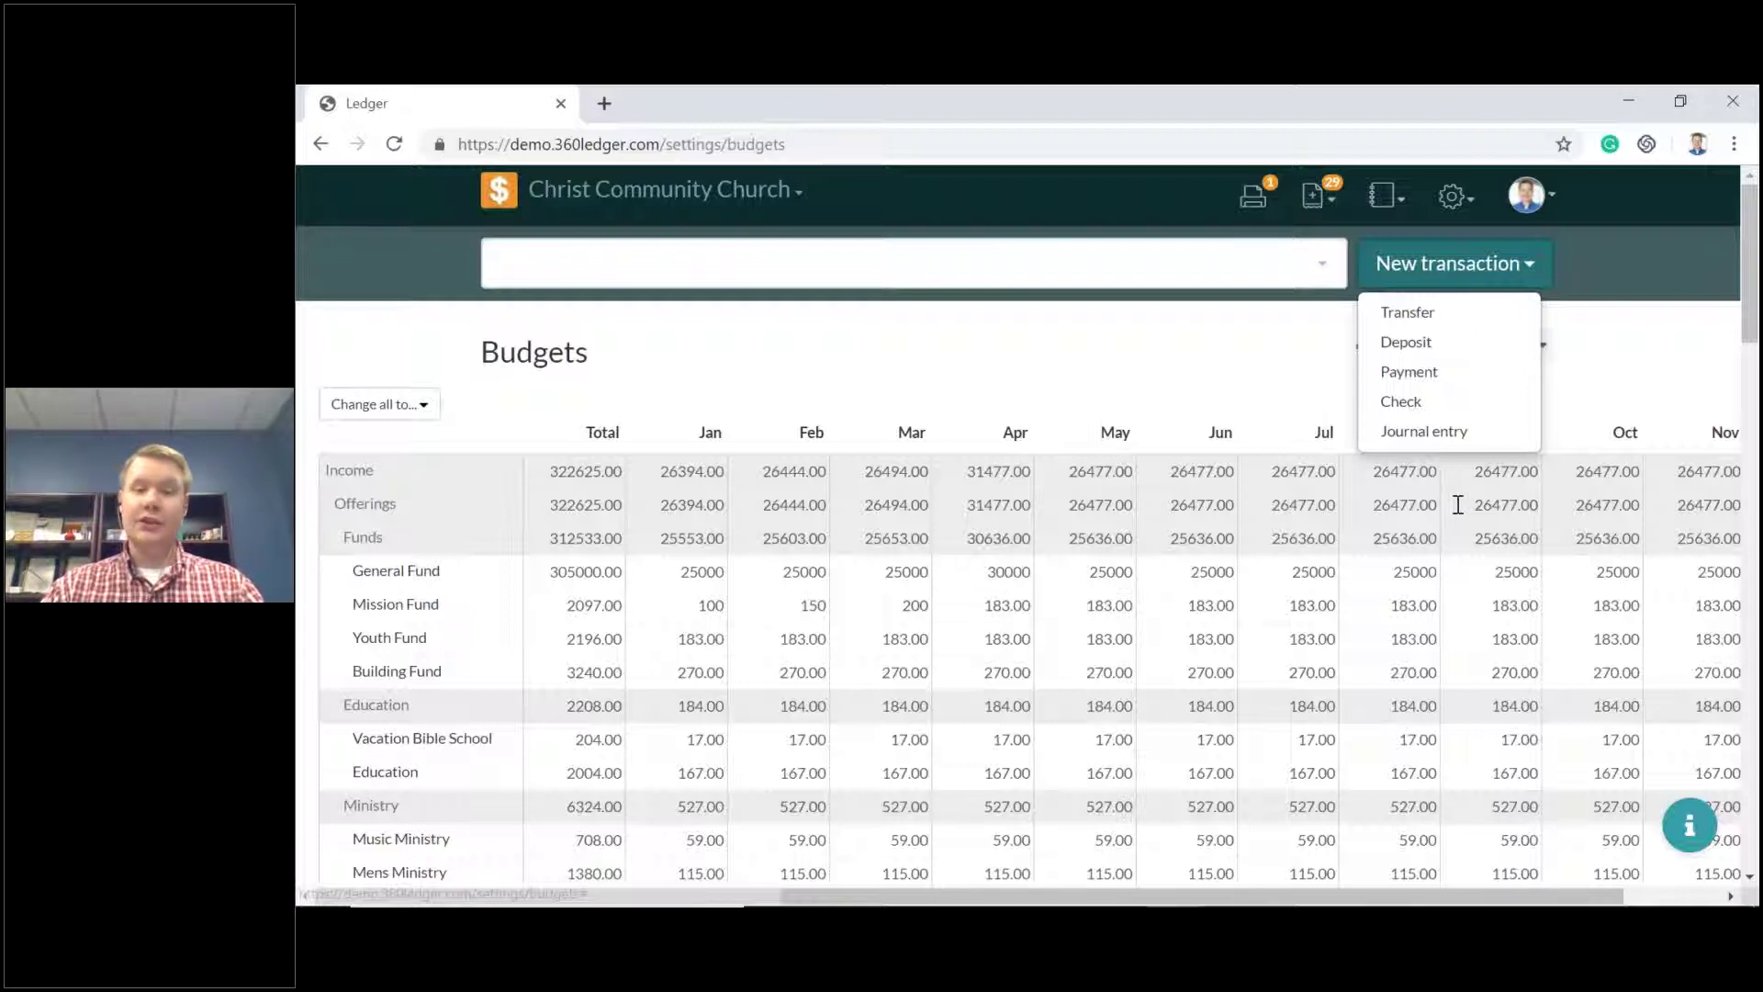
{"action": "left_click", "coordinate": [1423, 432]}
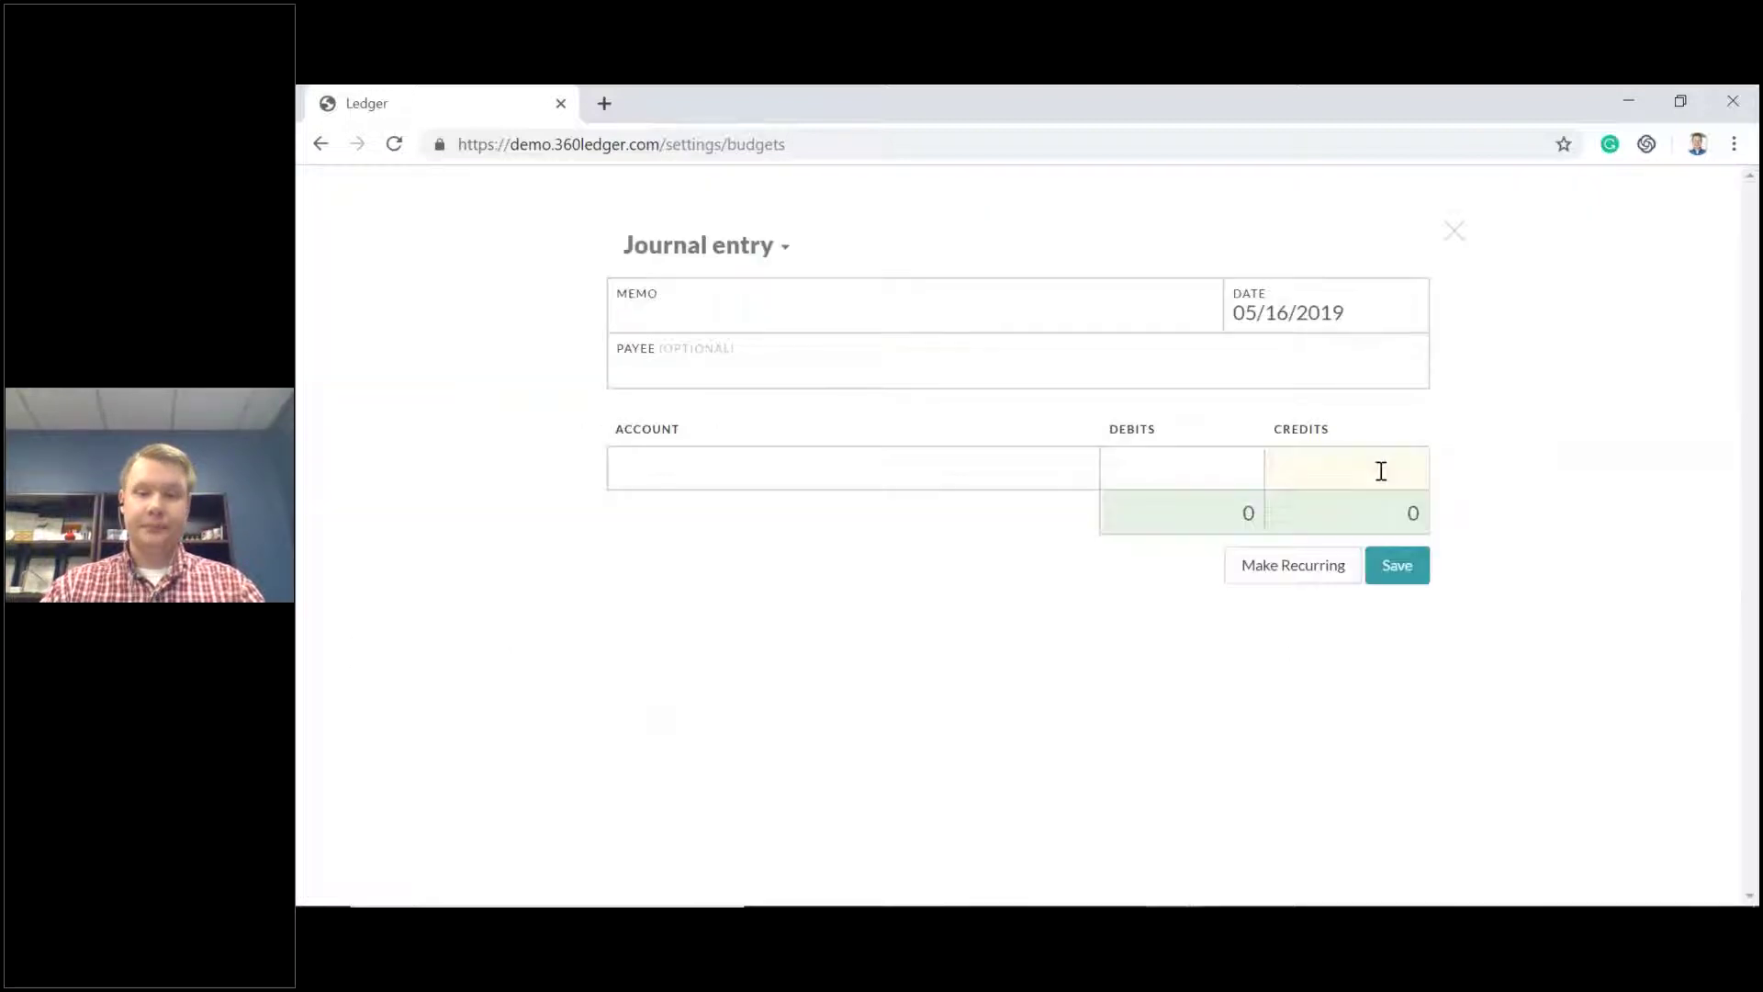
{"action": "left_click", "coordinate": [1454, 230]}
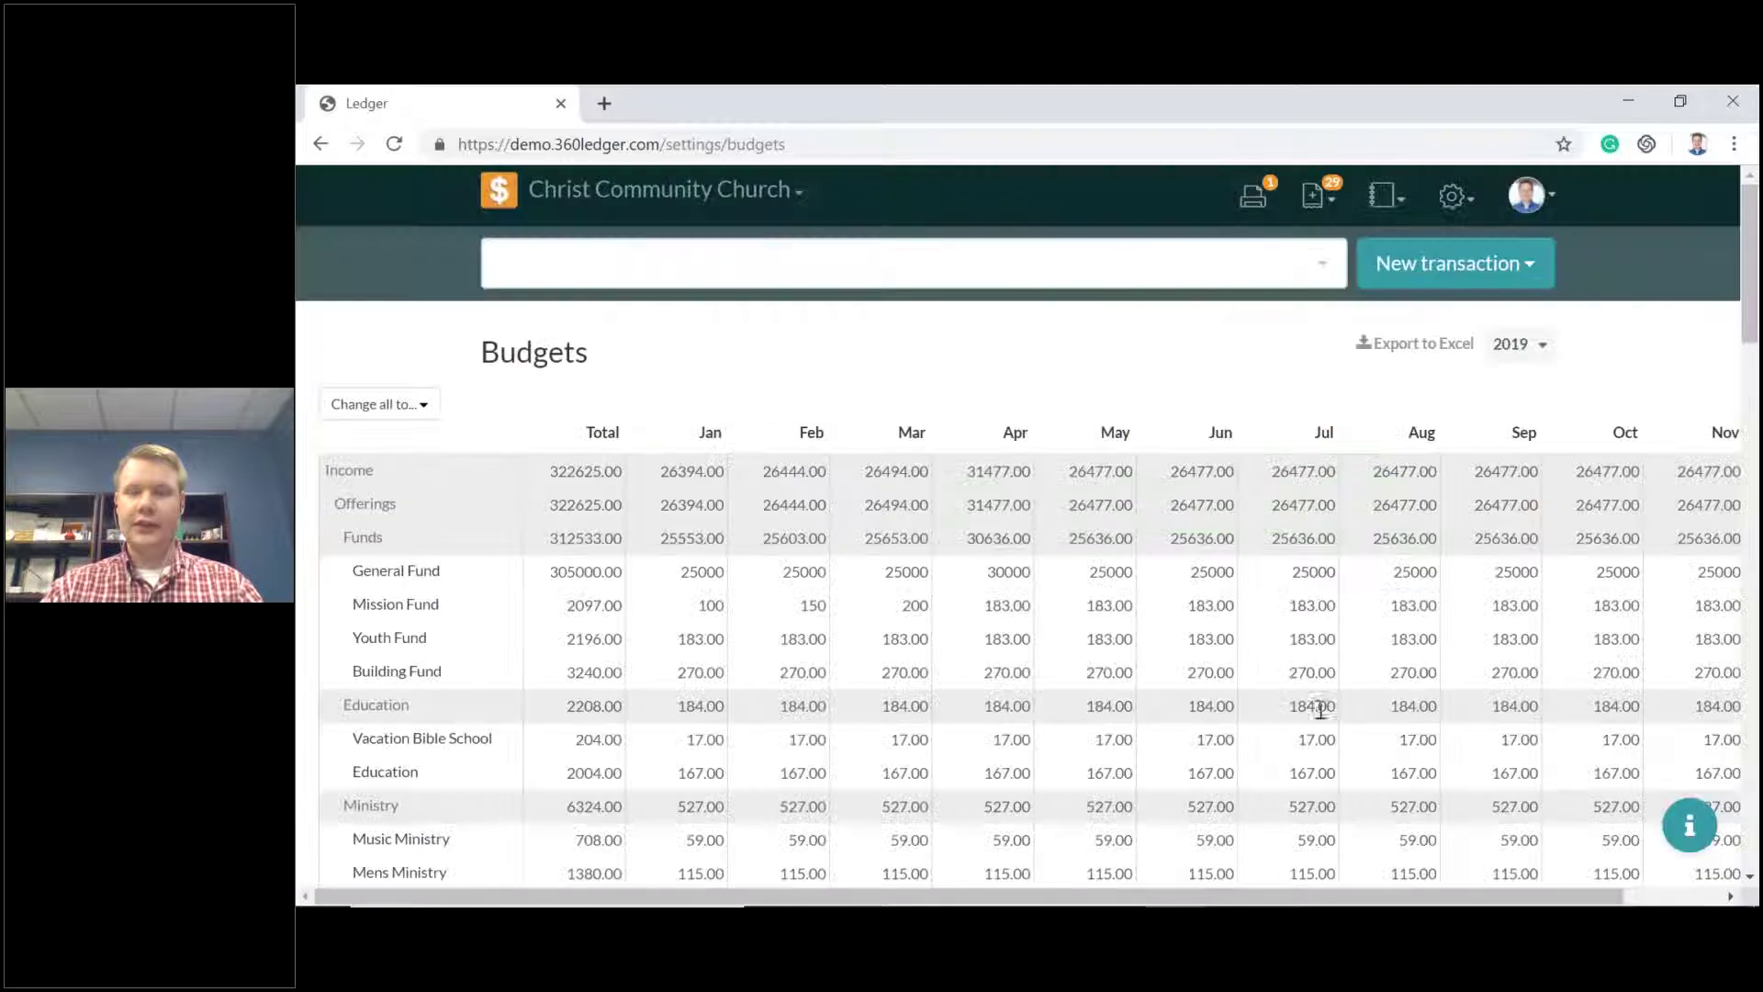
{"action": "left_click", "coordinate": [1529, 266]}
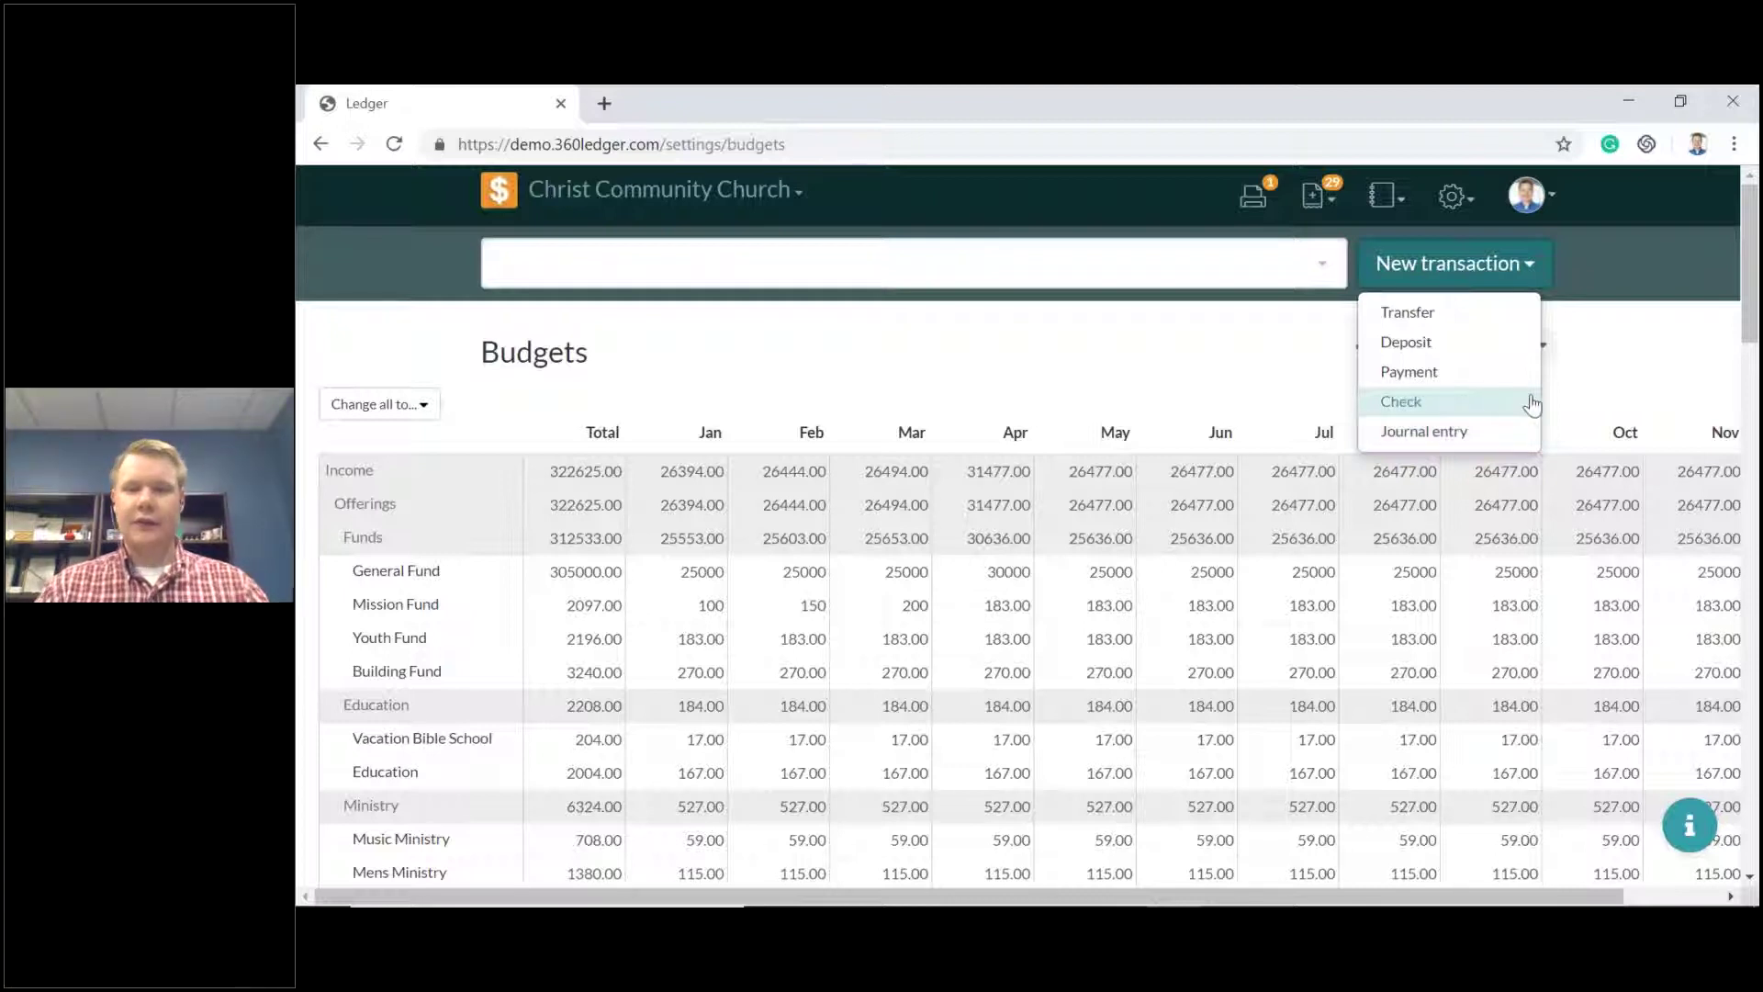
{"action": "left_click", "coordinate": [1478, 439]}
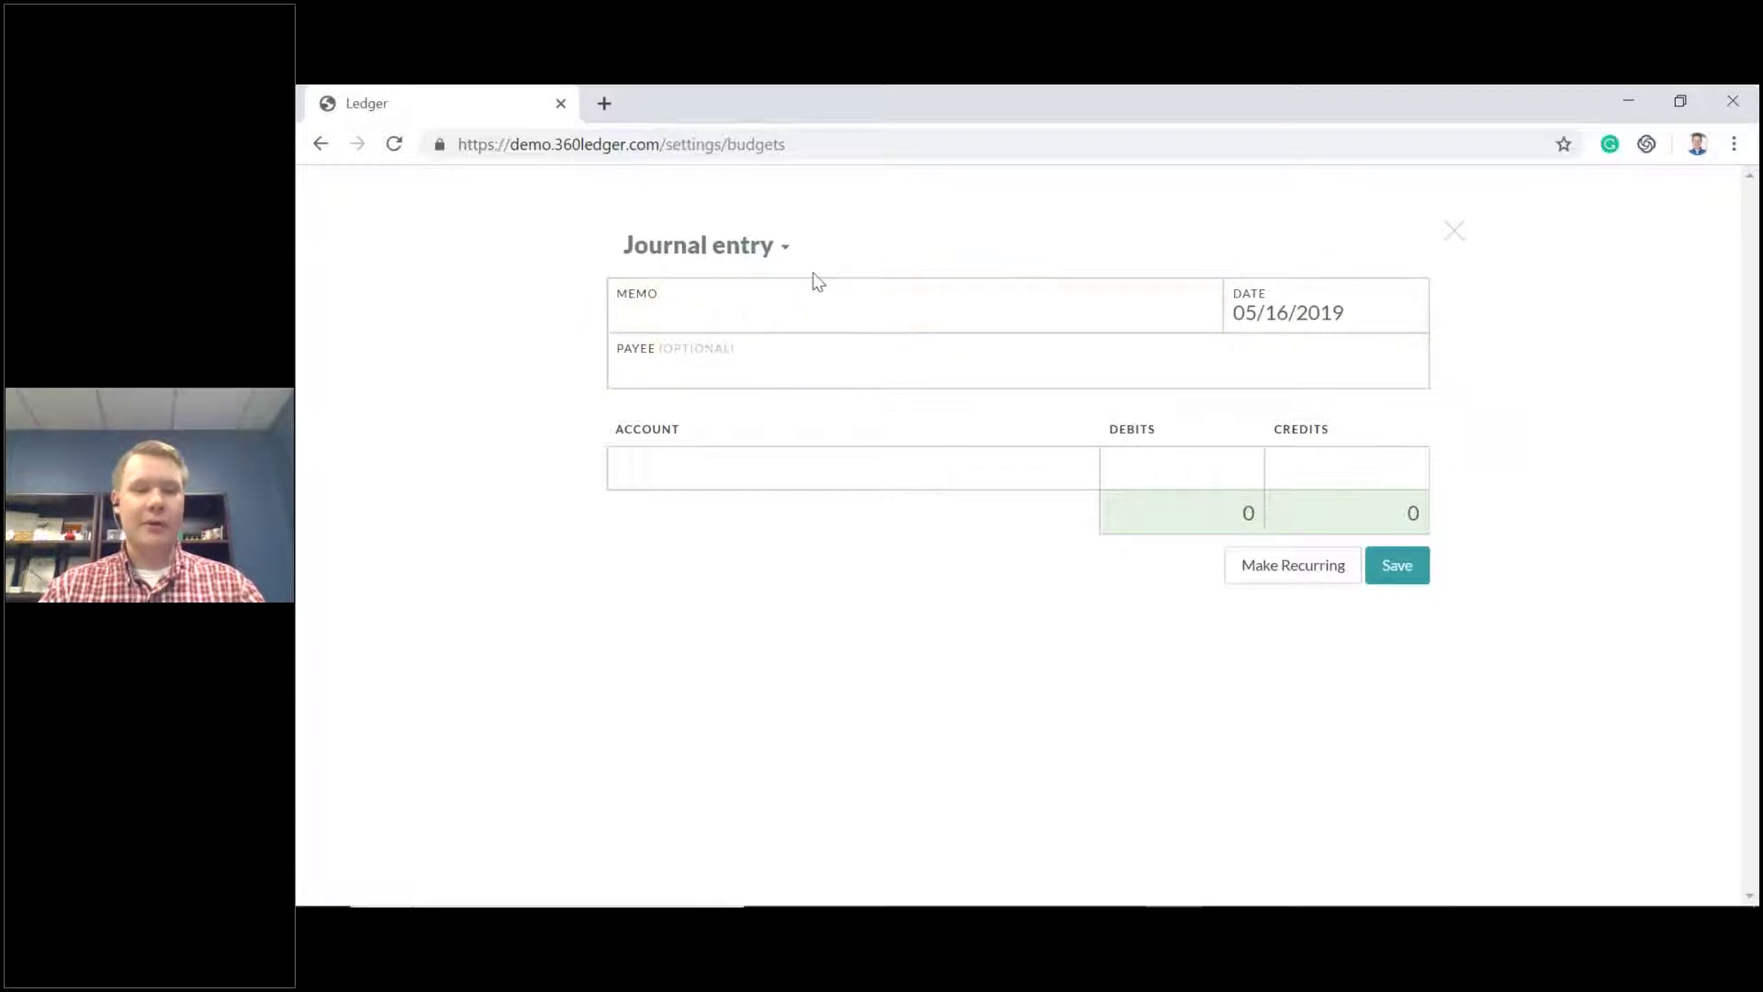
Set the first line to Petty Cash with a 100 debit.
{"action": "left_click", "coordinate": [943, 469]}
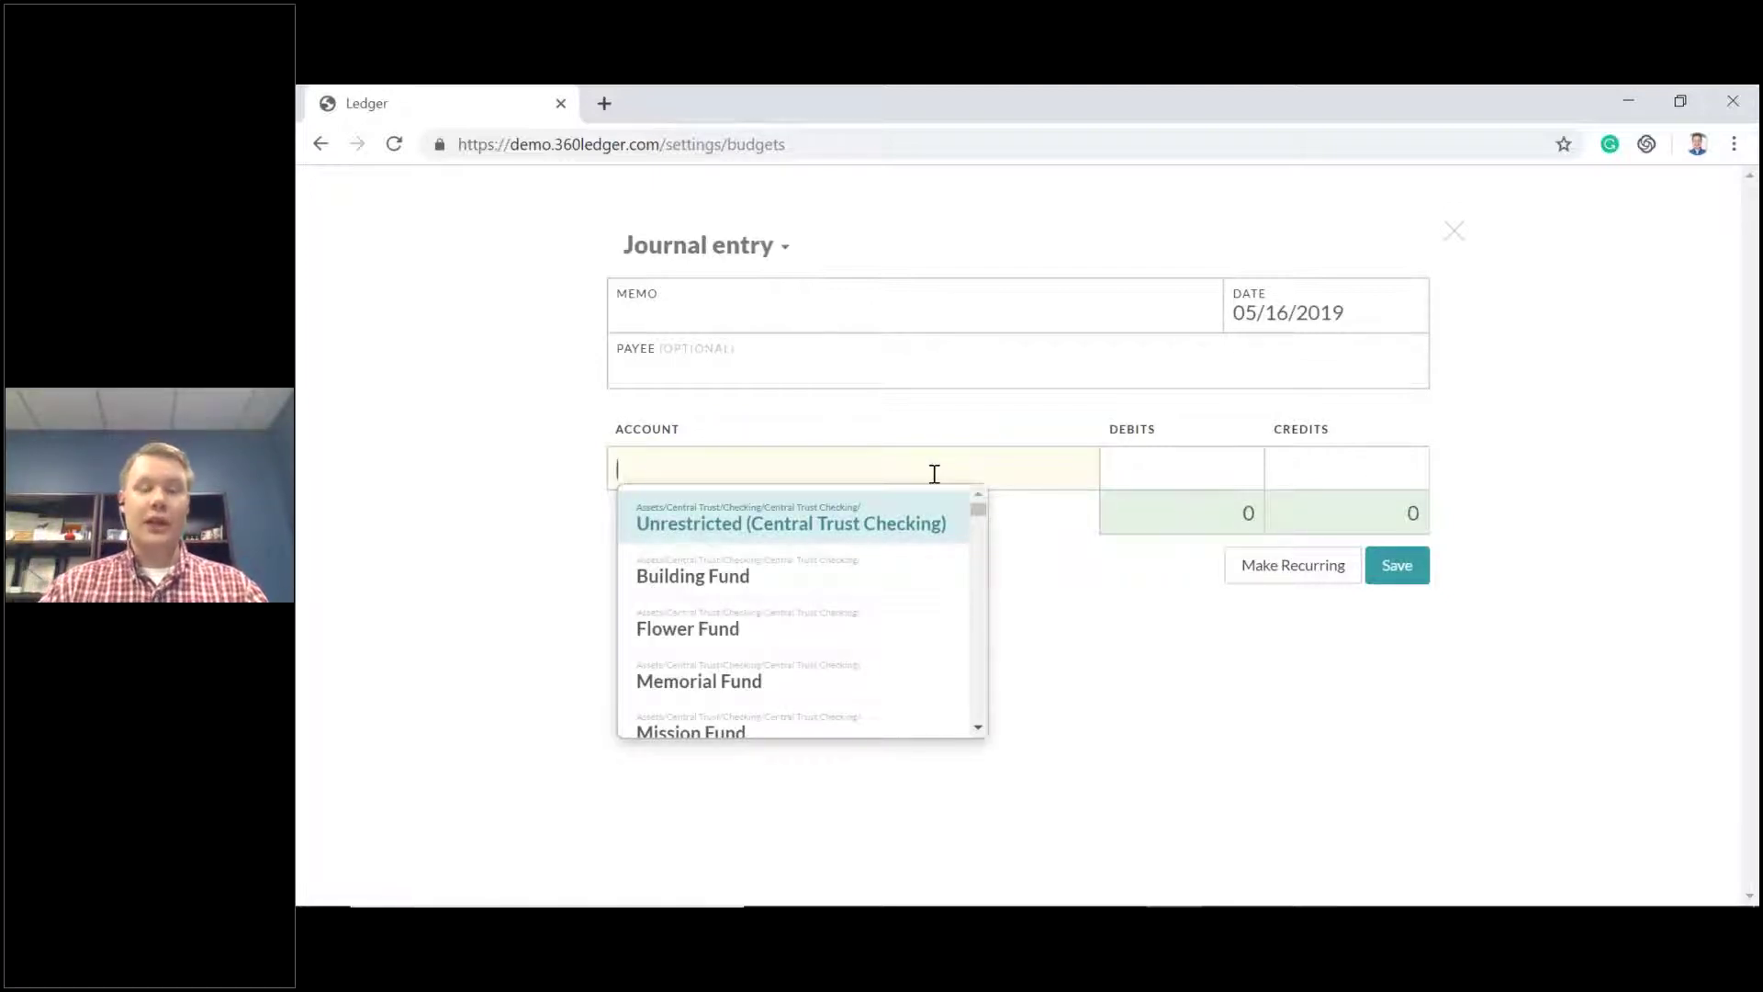
{"action": "scroll", "coordinate": [917, 555], "scroll_direction": "down", "scroll_amount": 5}
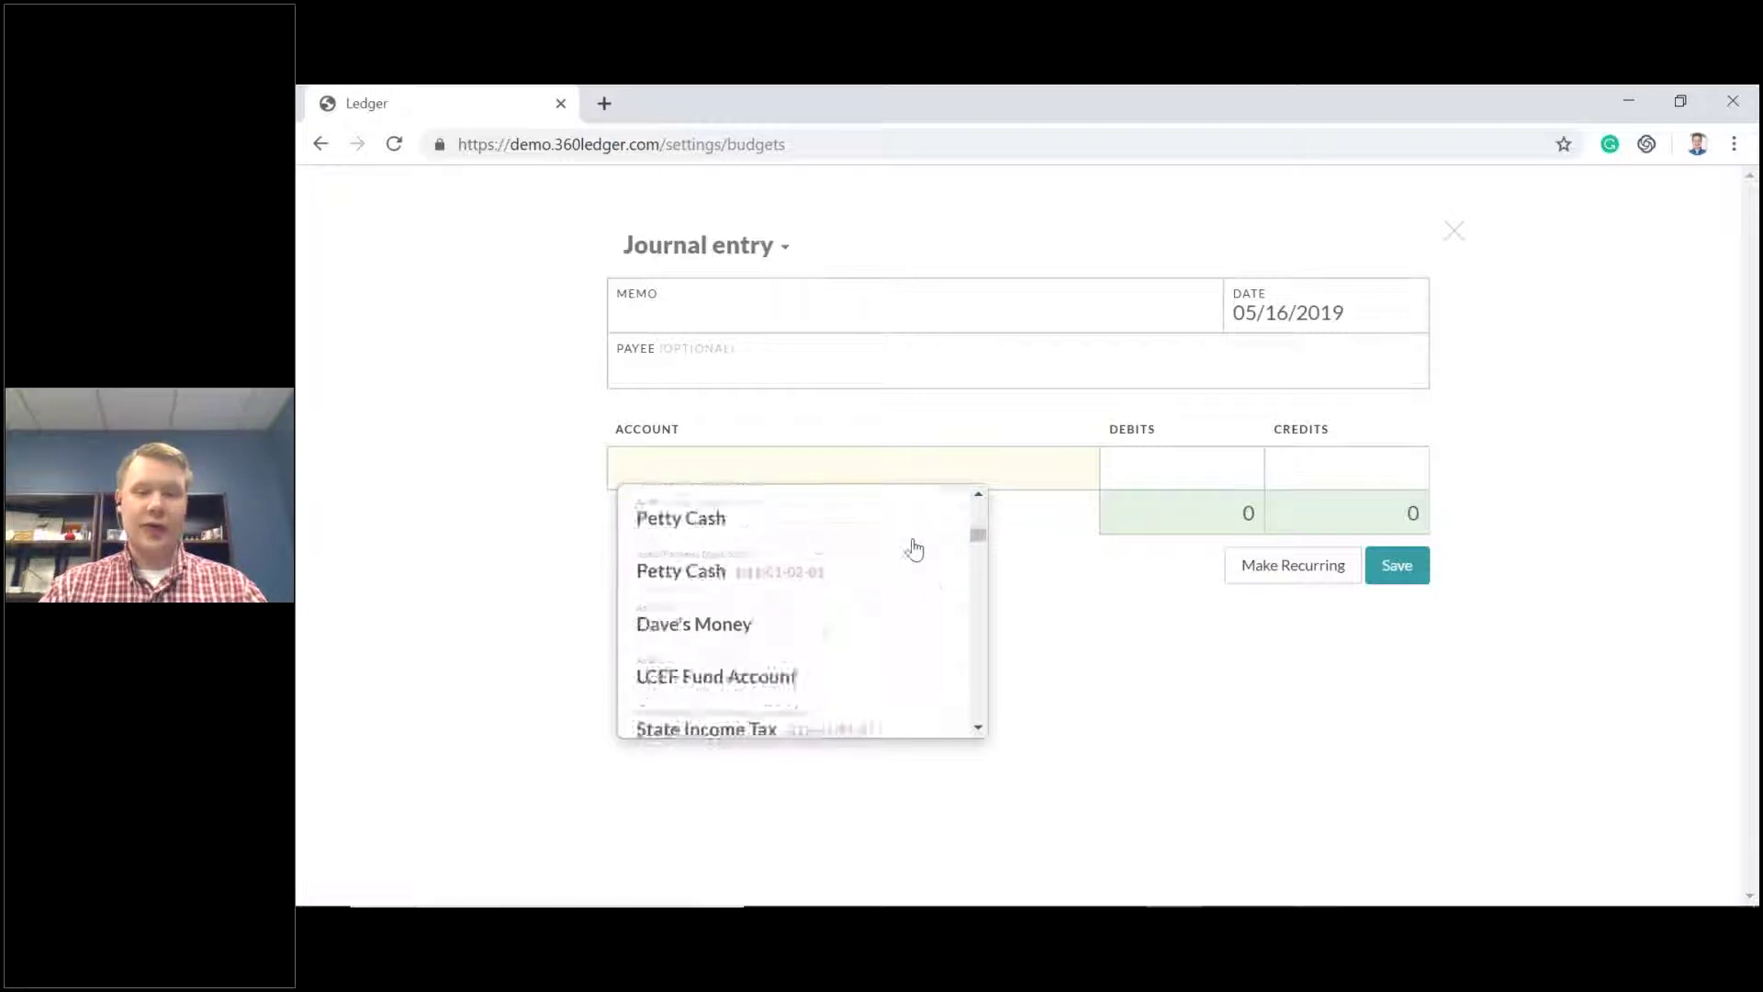
{"action": "scroll", "coordinate": [917, 555], "scroll_direction": "up", "scroll_amount": 5}
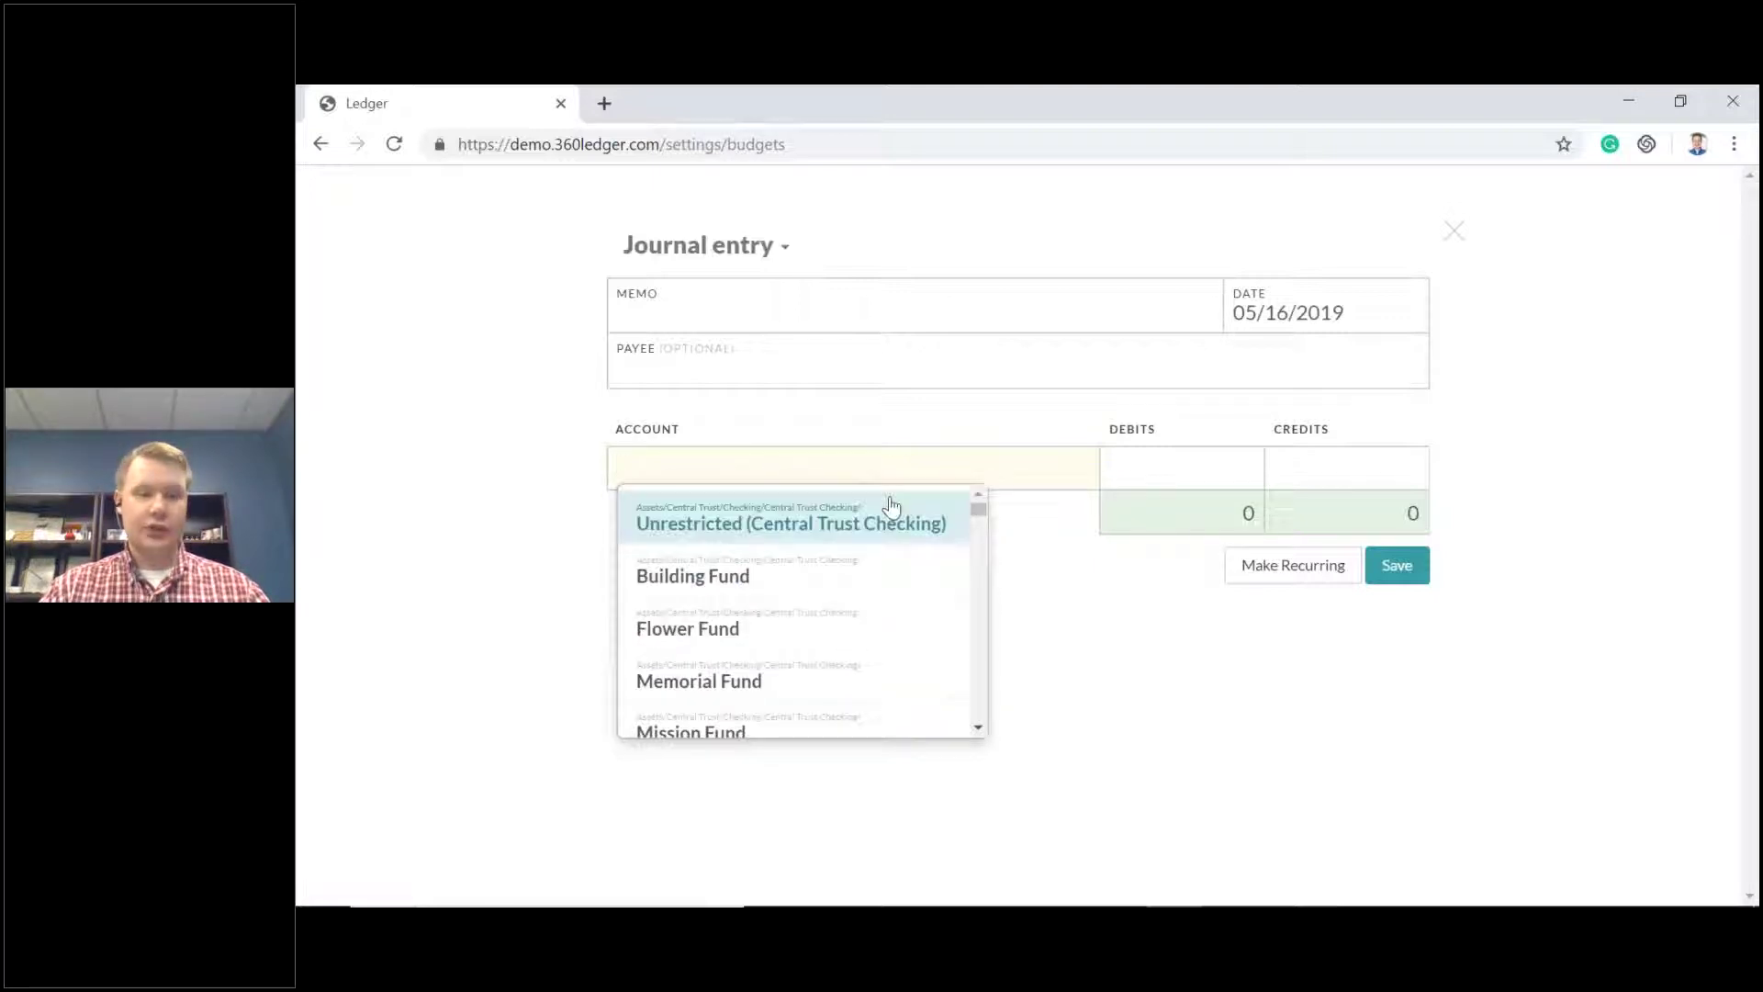
{"action": "type", "text": "pett"}
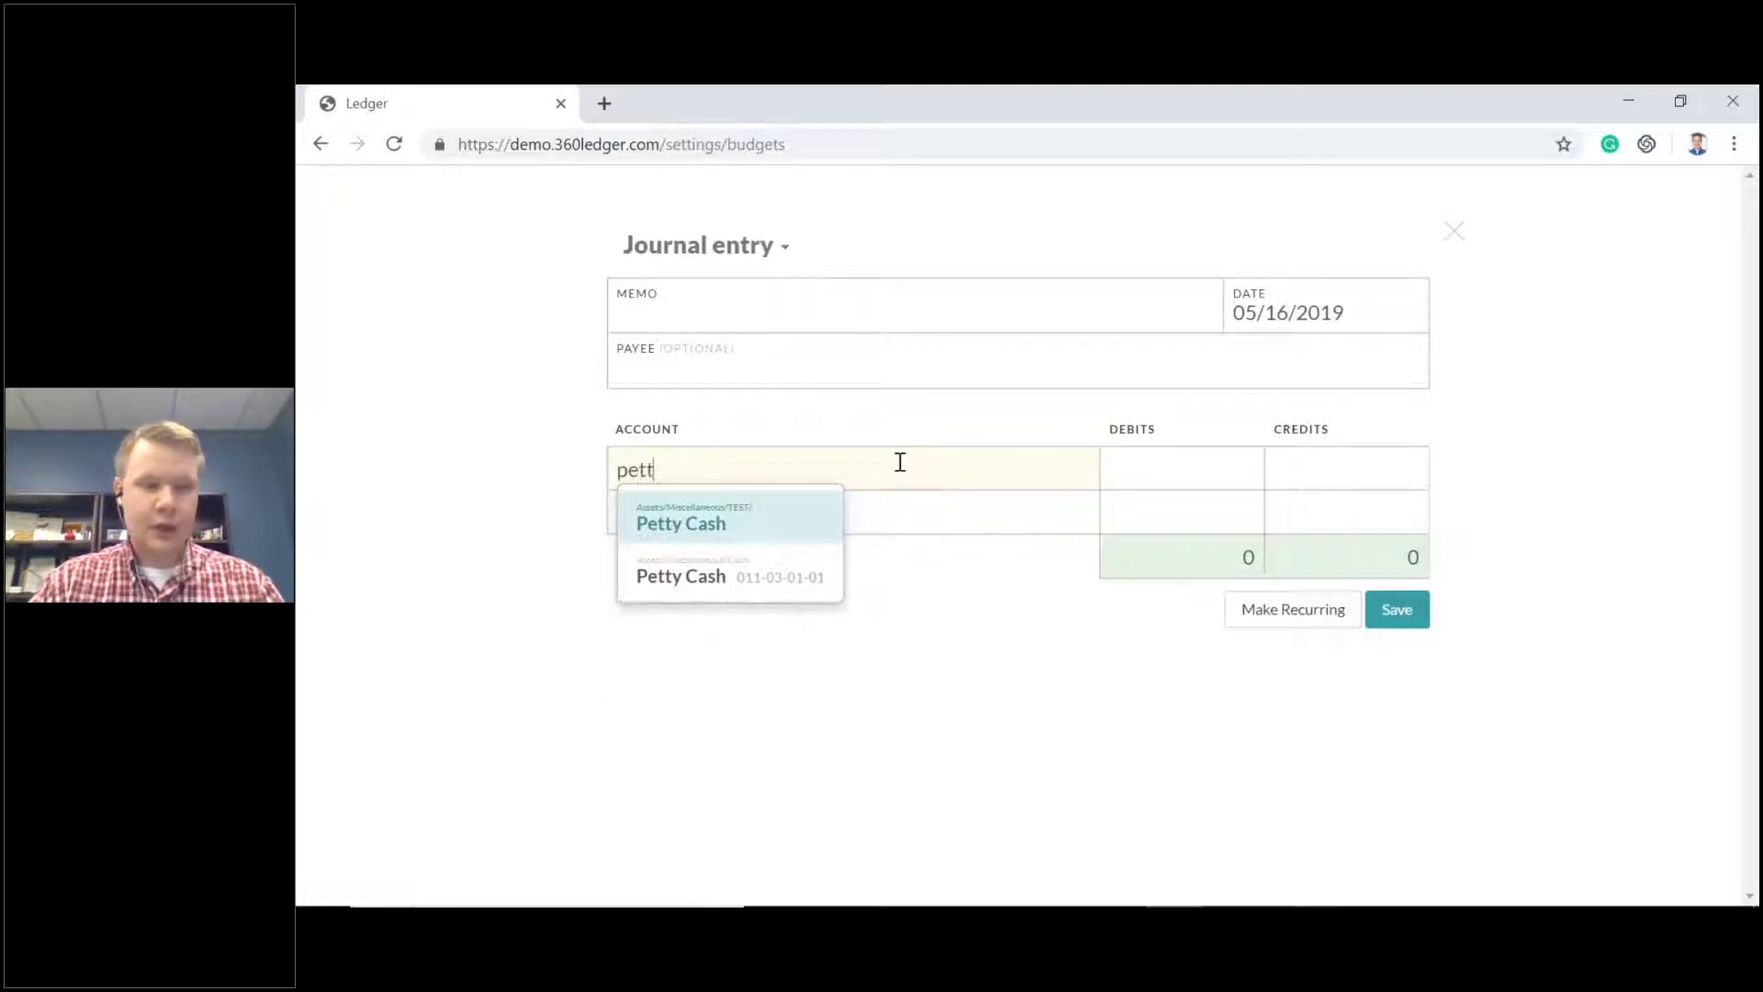
{"action": "left_click", "coordinate": [720, 529]}
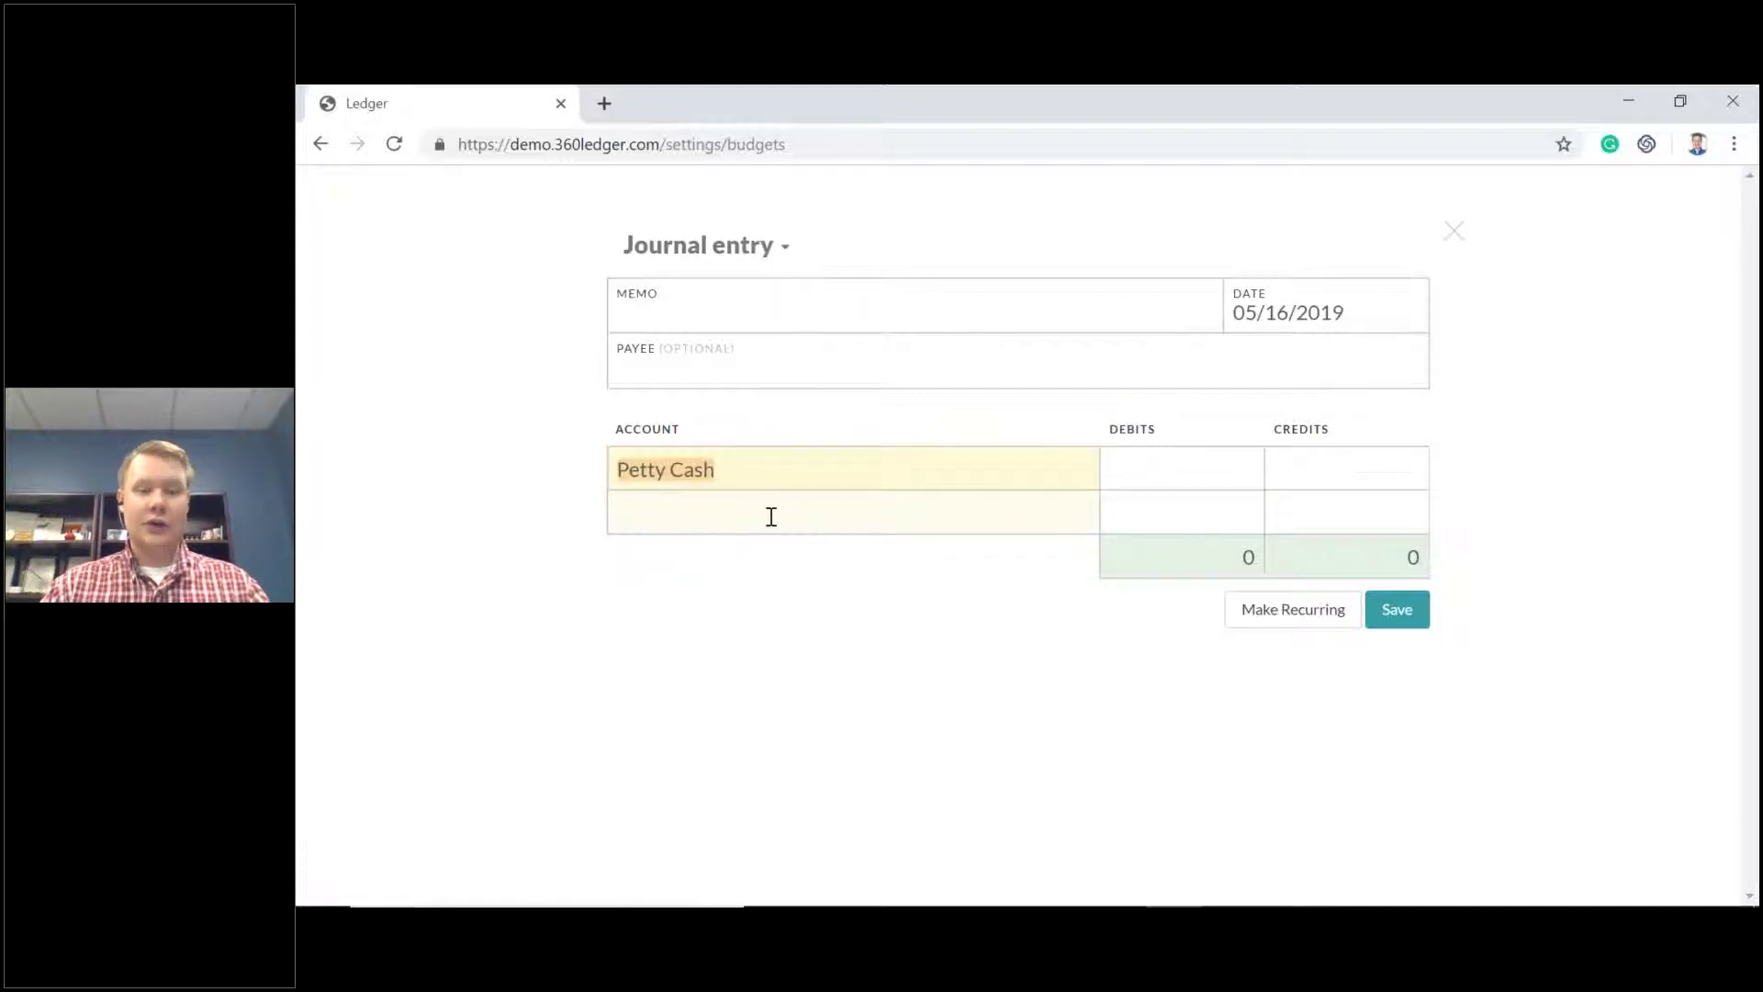
{"action": "left_click", "coordinate": [772, 517]}
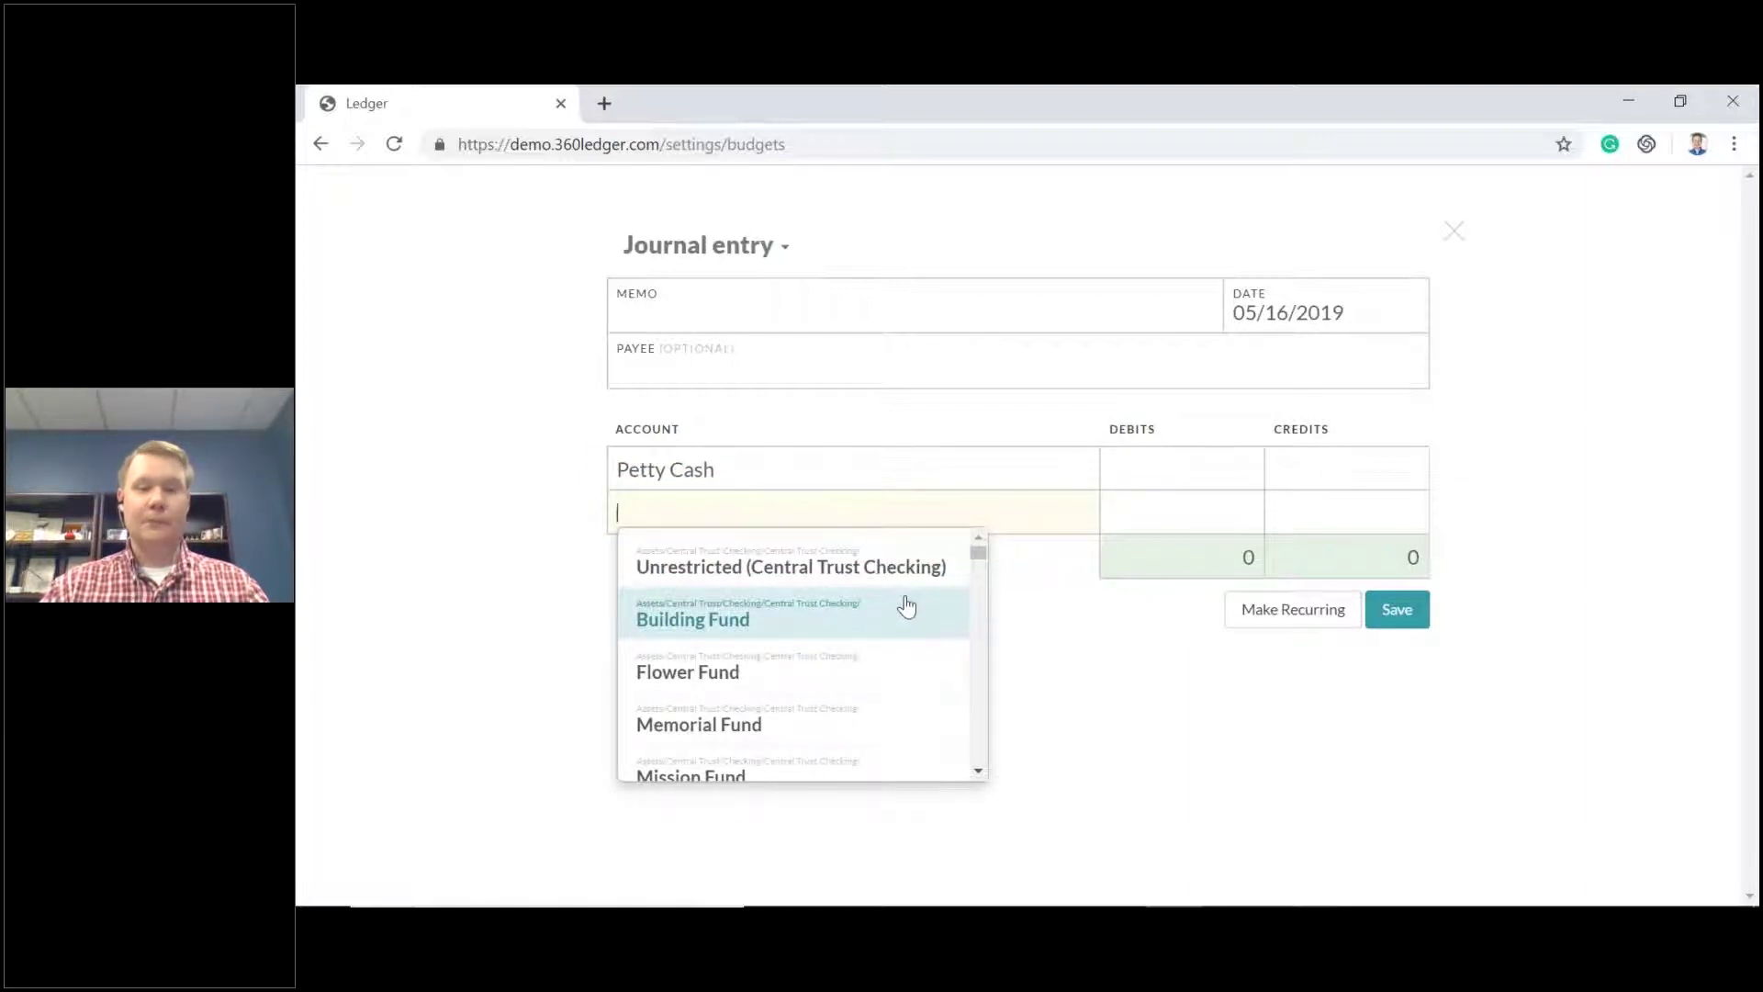
{"action": "left_click", "coordinate": [1182, 464]}
{"action": "type", "text": "100"}
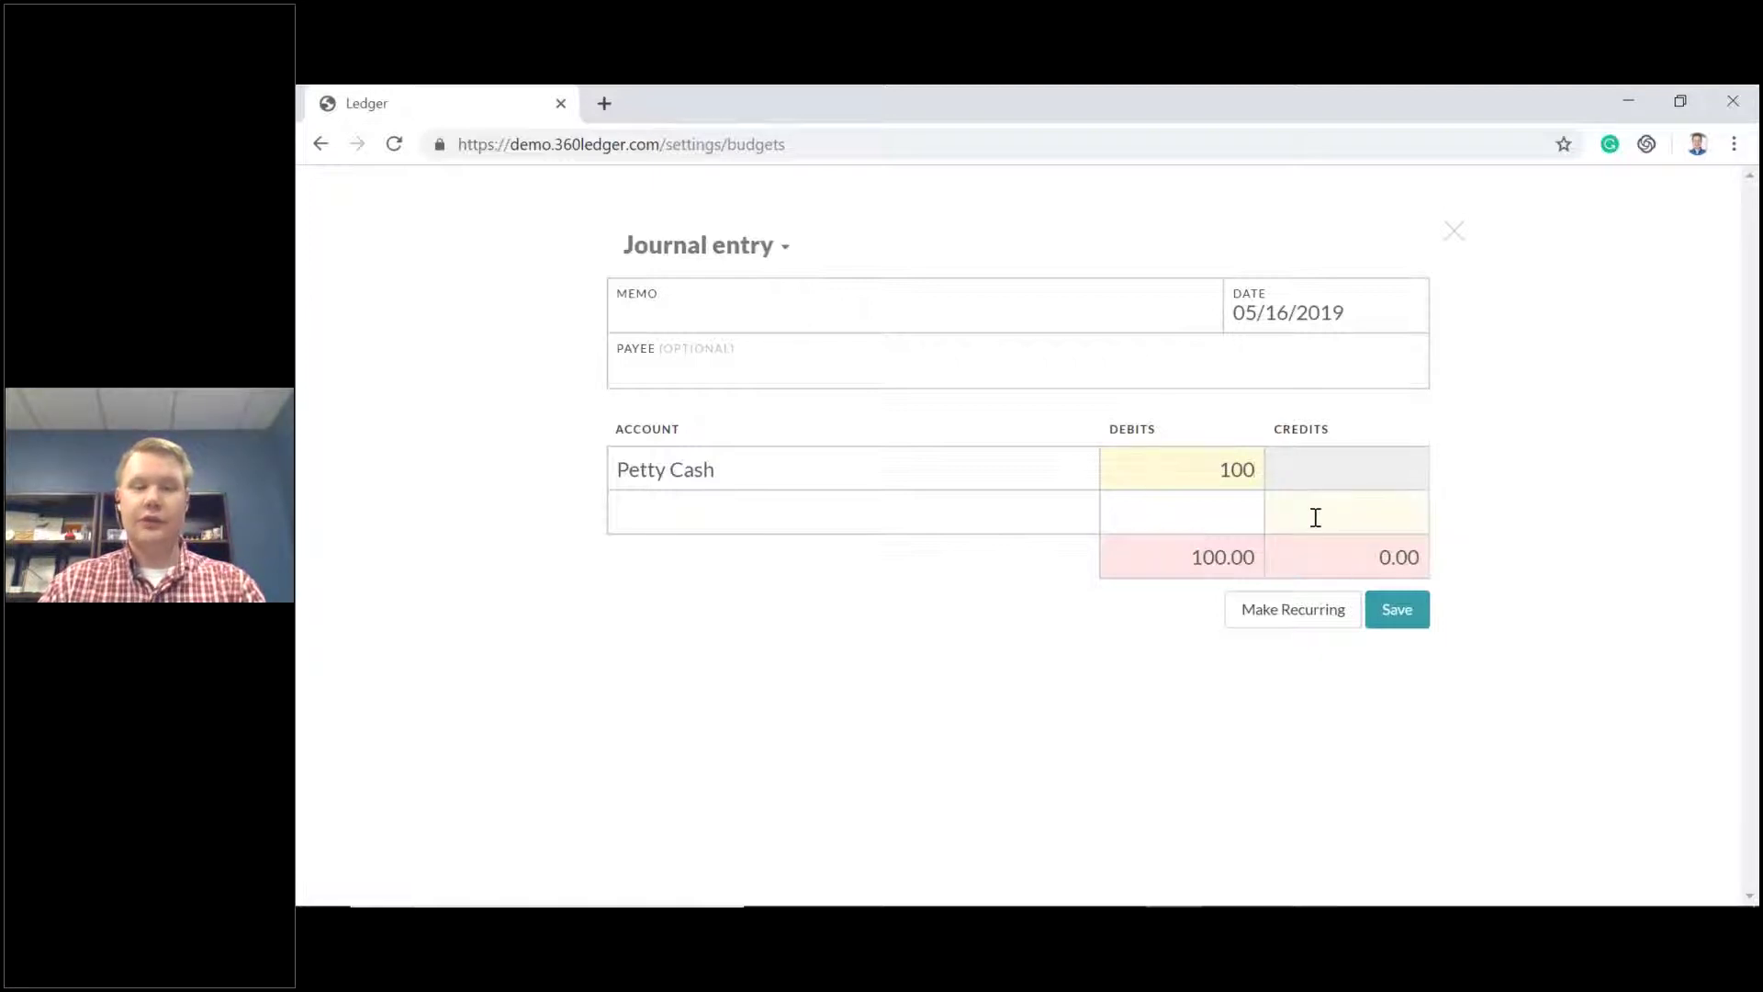
{"action": "left_click", "coordinate": [1345, 516]}
{"action": "left_click", "coordinate": [1003, 520]}
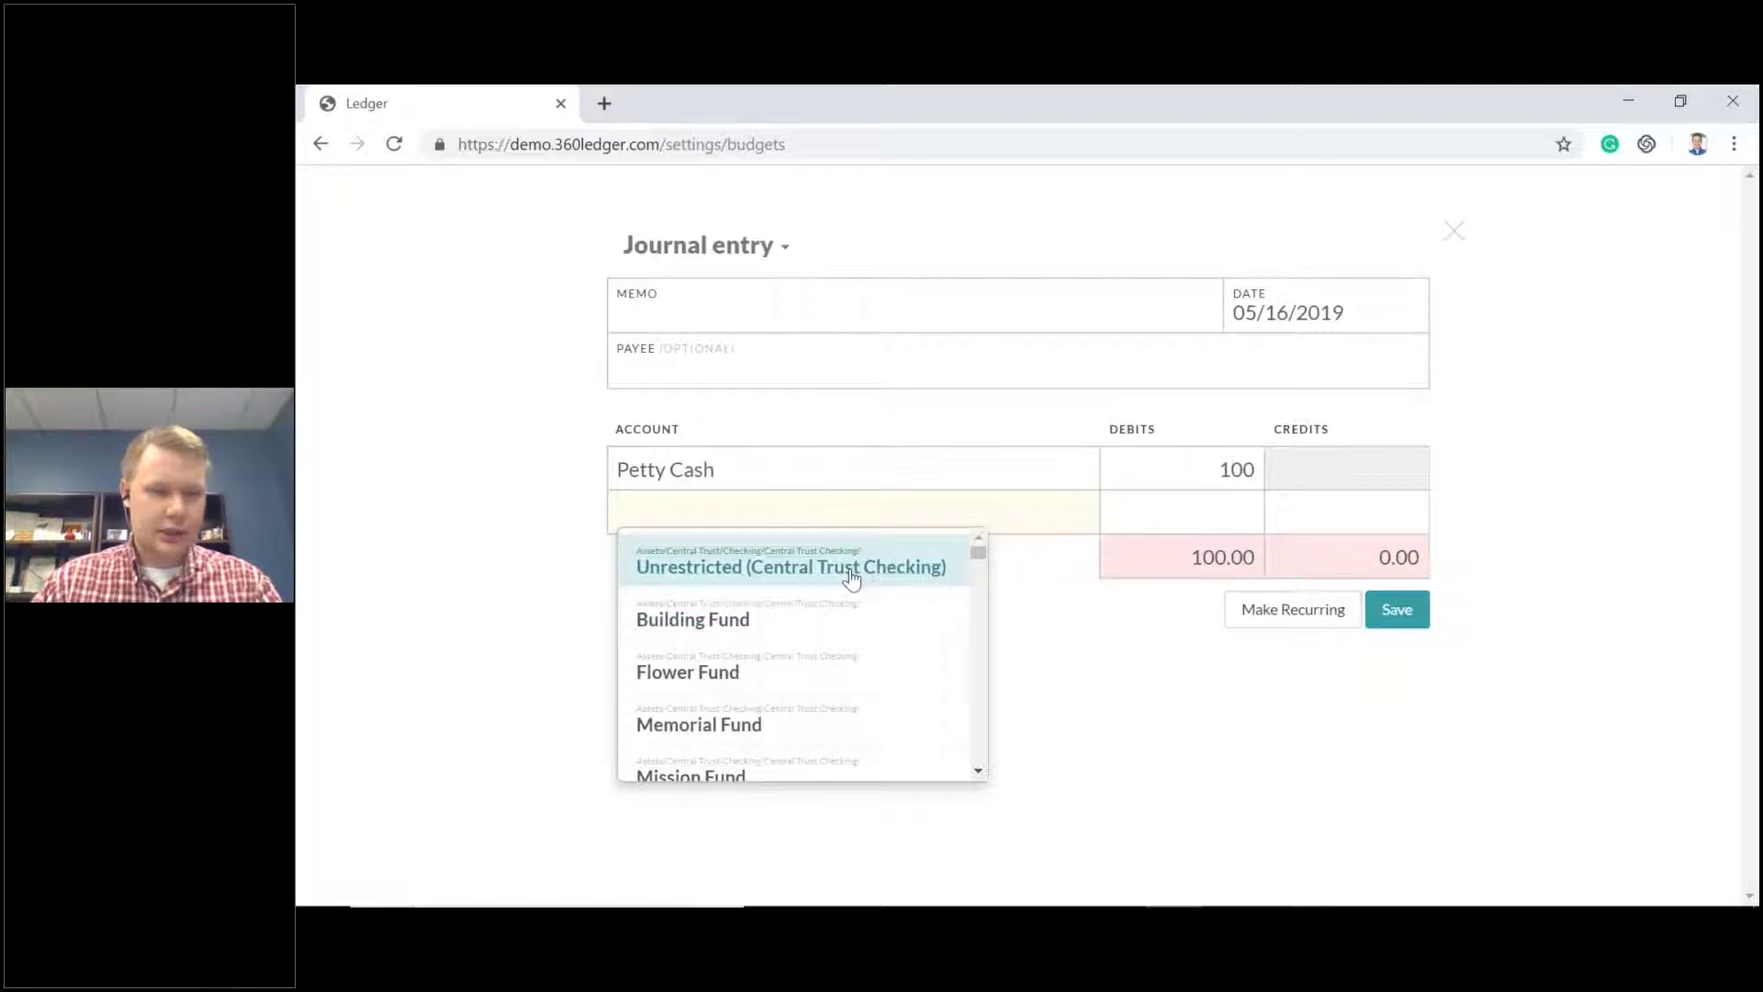
Credit Postage Expense 100 on the second line and save the journal entry.
{"action": "type", "text": "ex"}
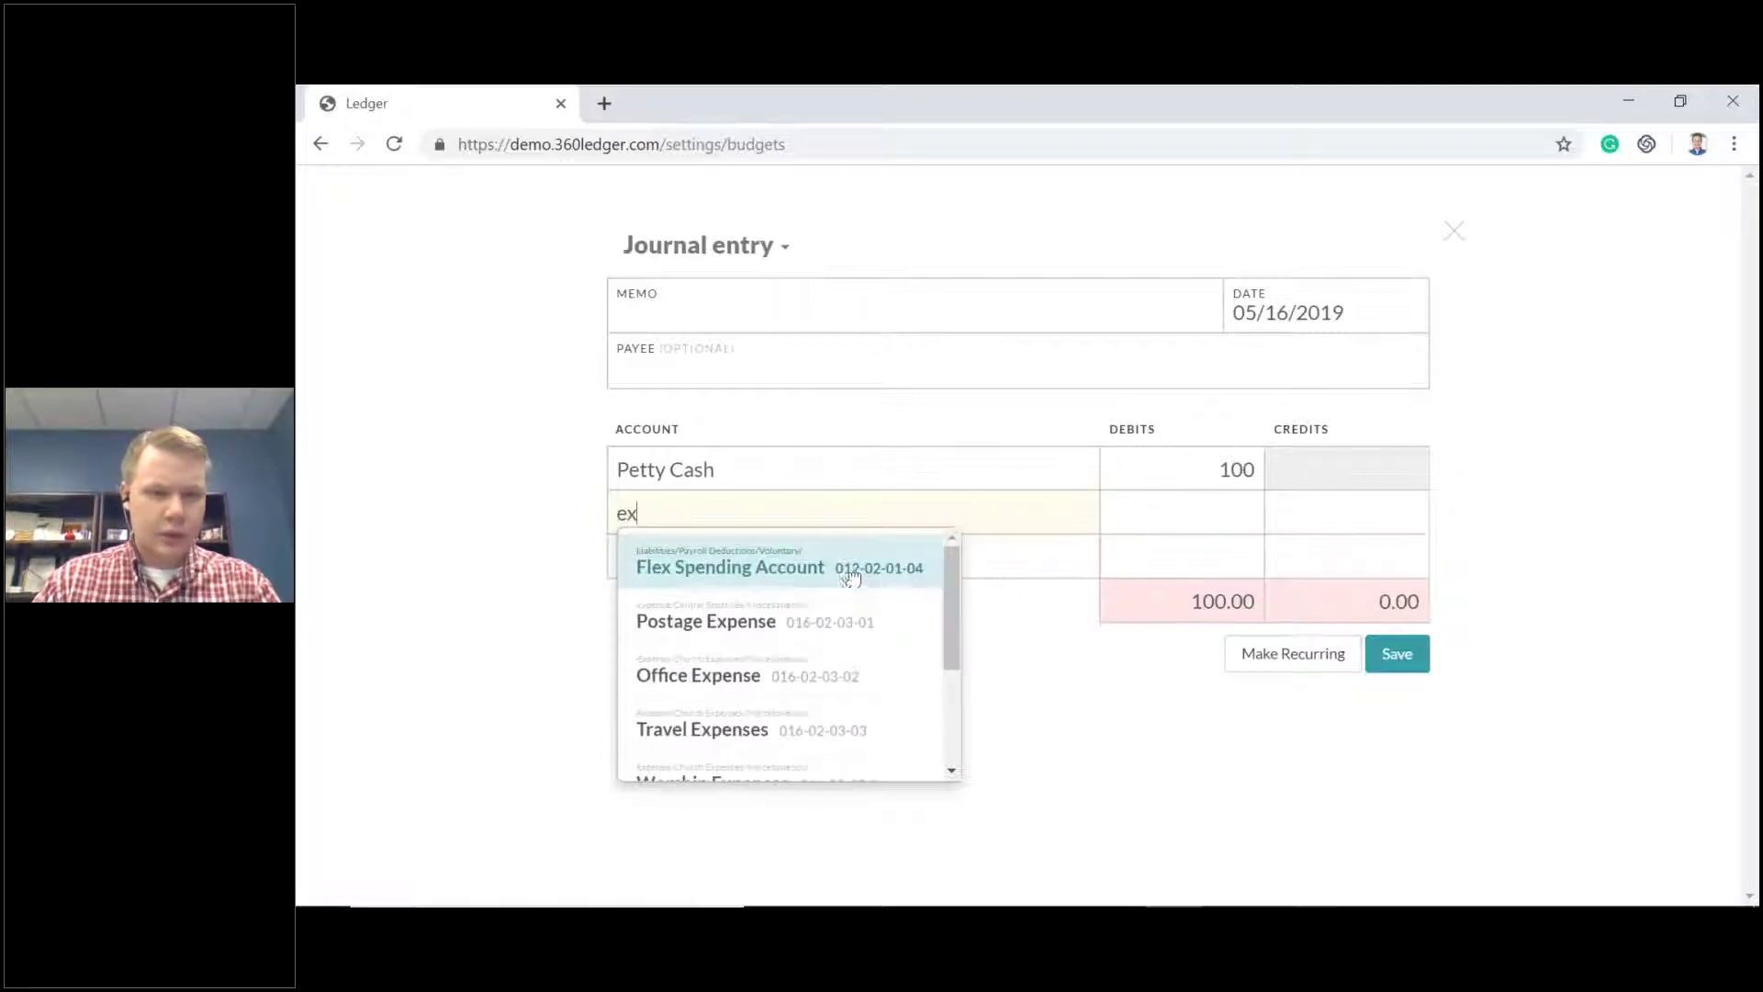
{"action": "left_click", "coordinate": [766, 621]}
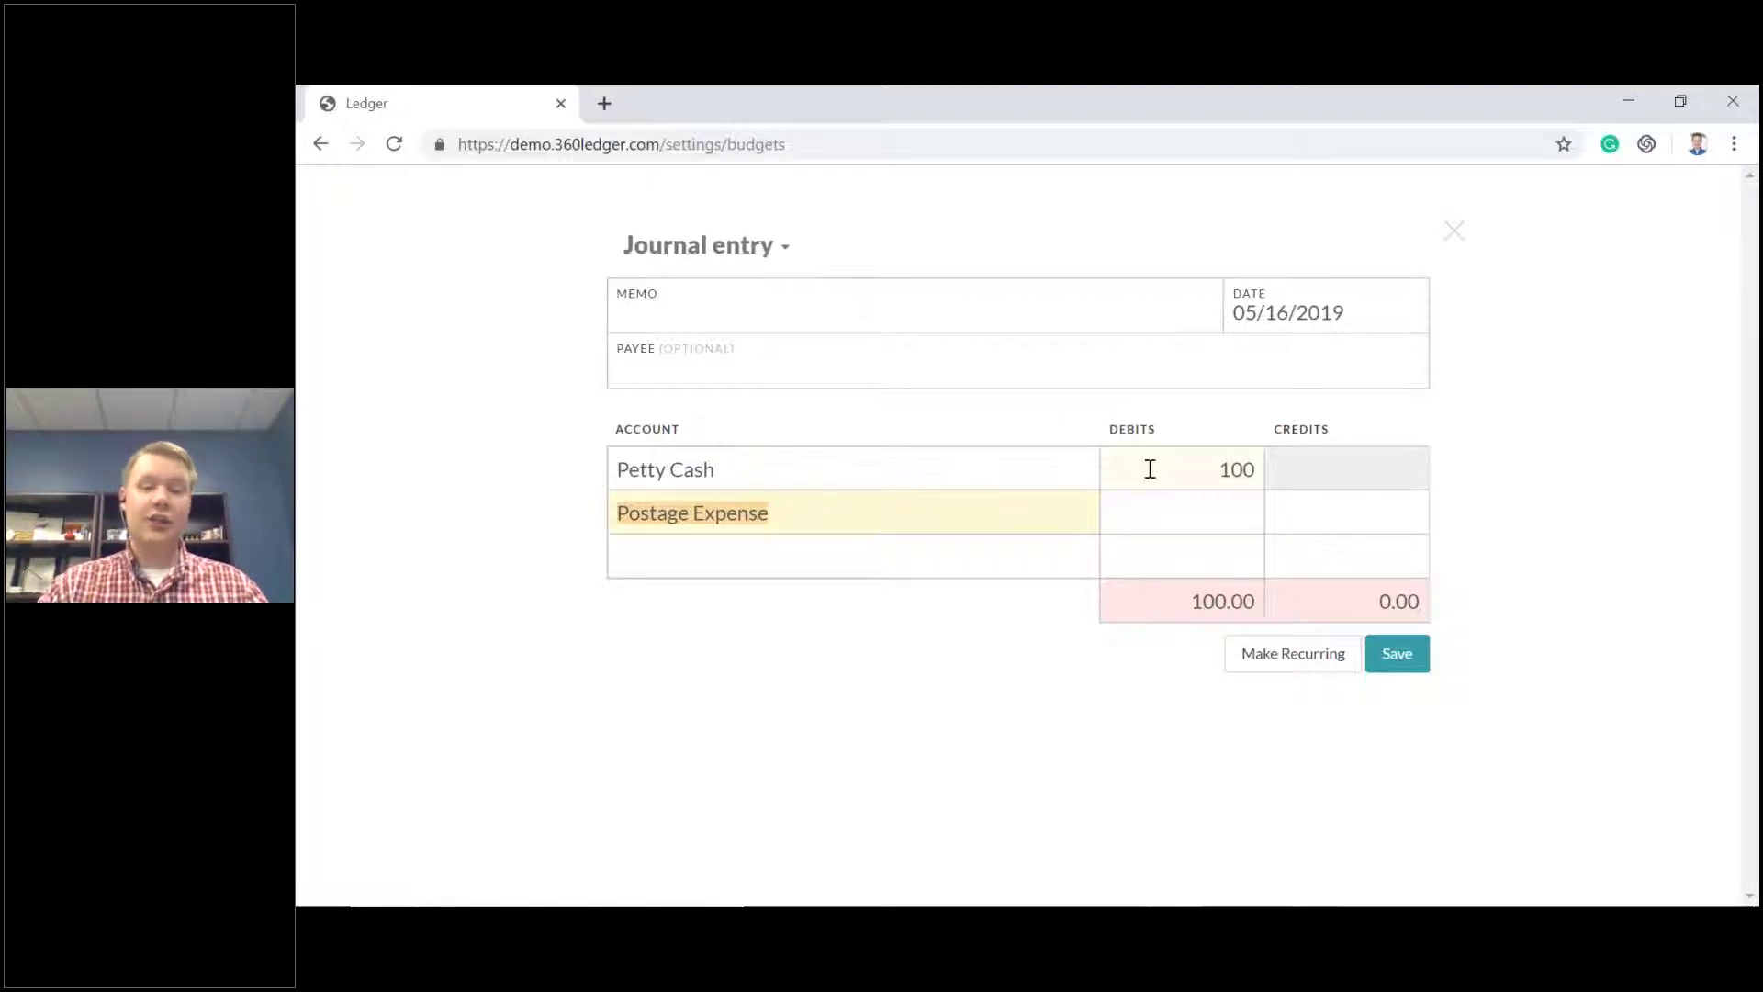
{"action": "left_click", "coordinate": [1360, 516]}
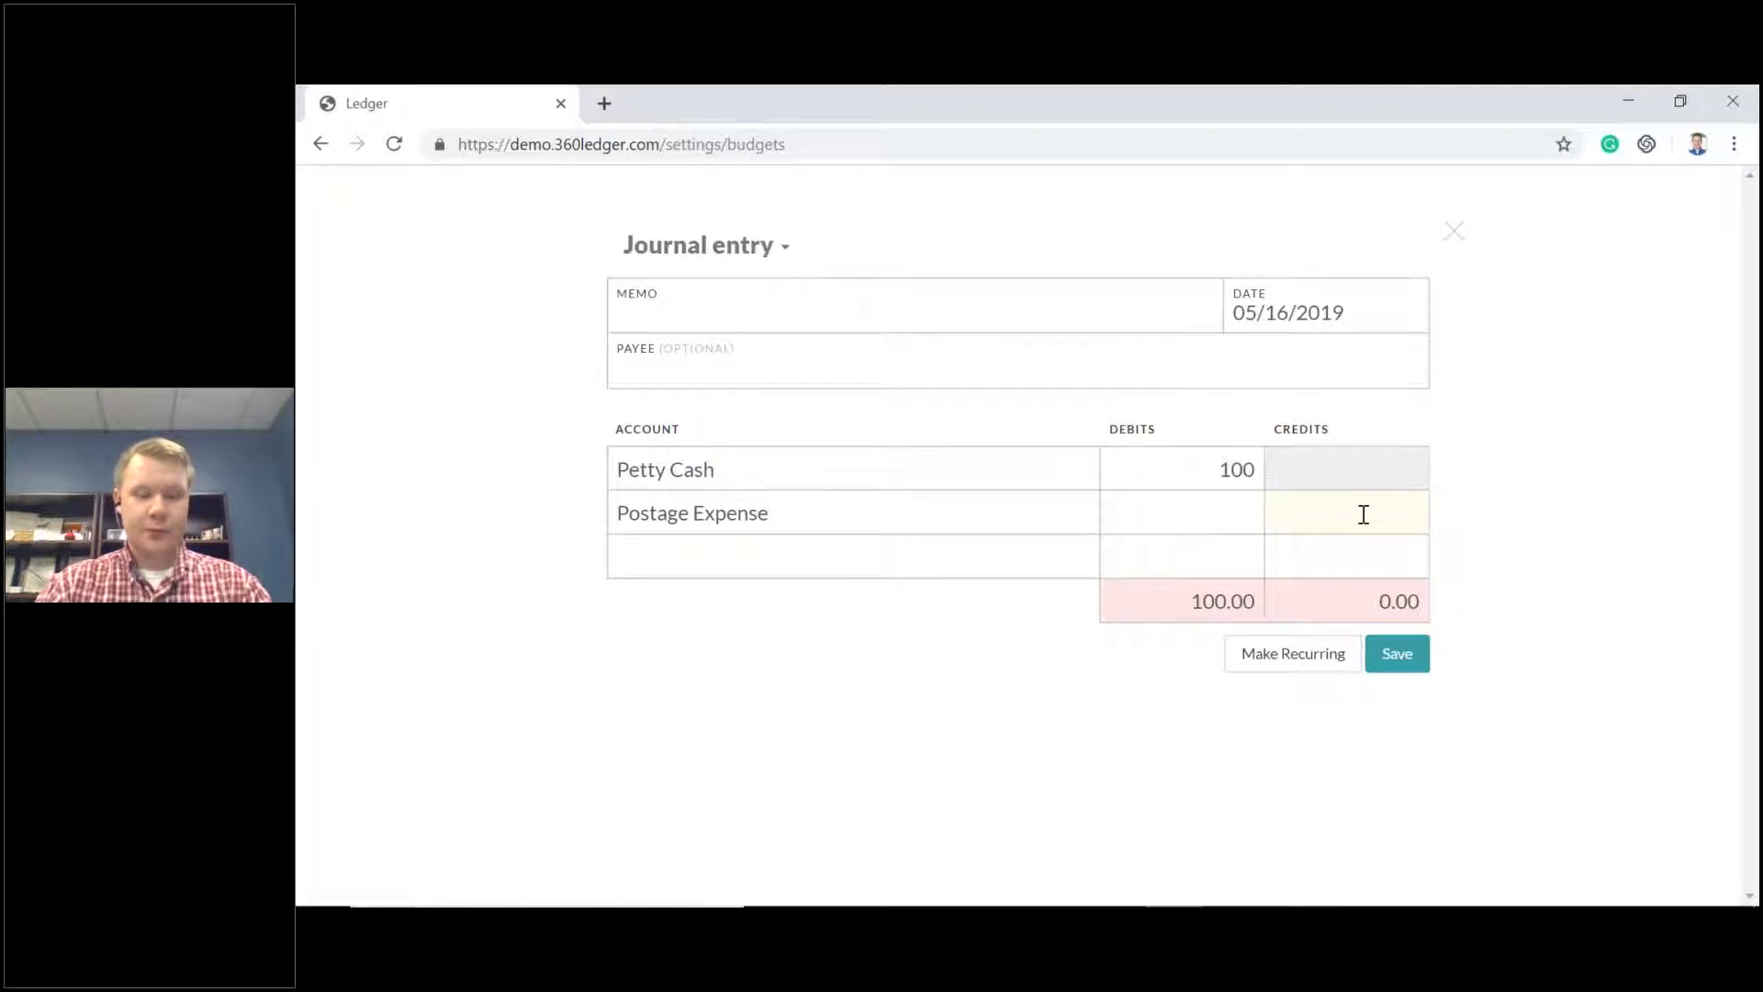
{"action": "type", "text": "100"}
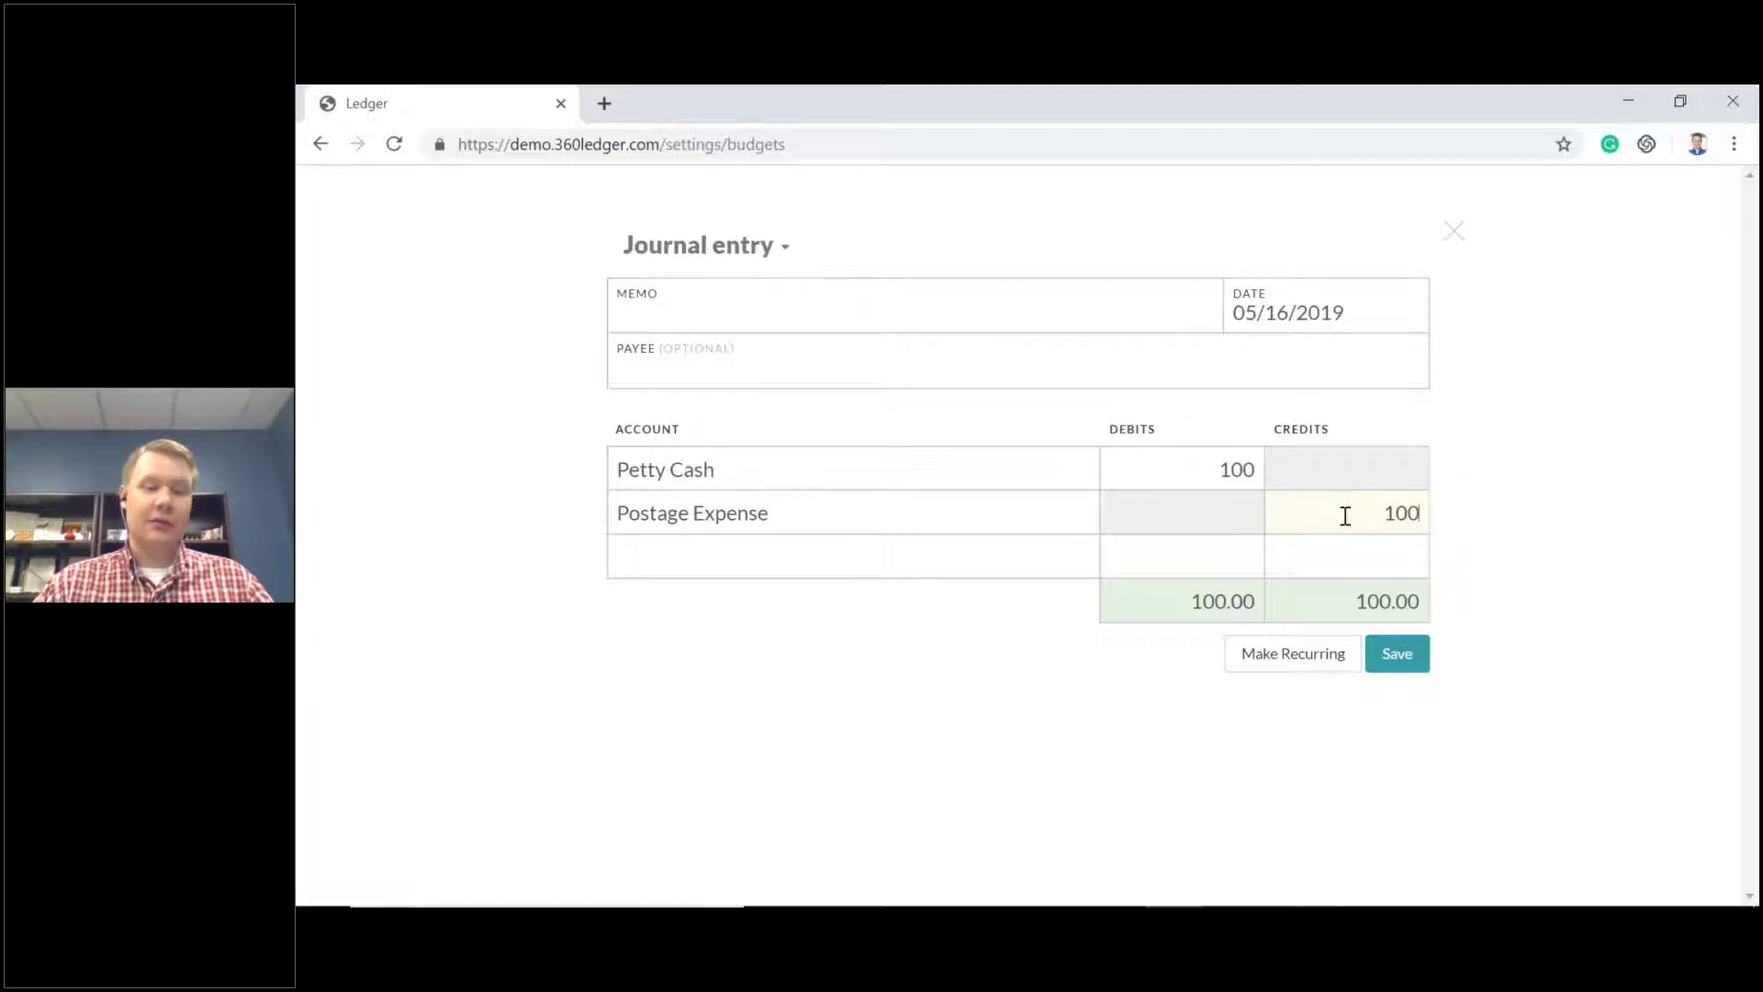
{"action": "left_click", "coordinate": [934, 516]}
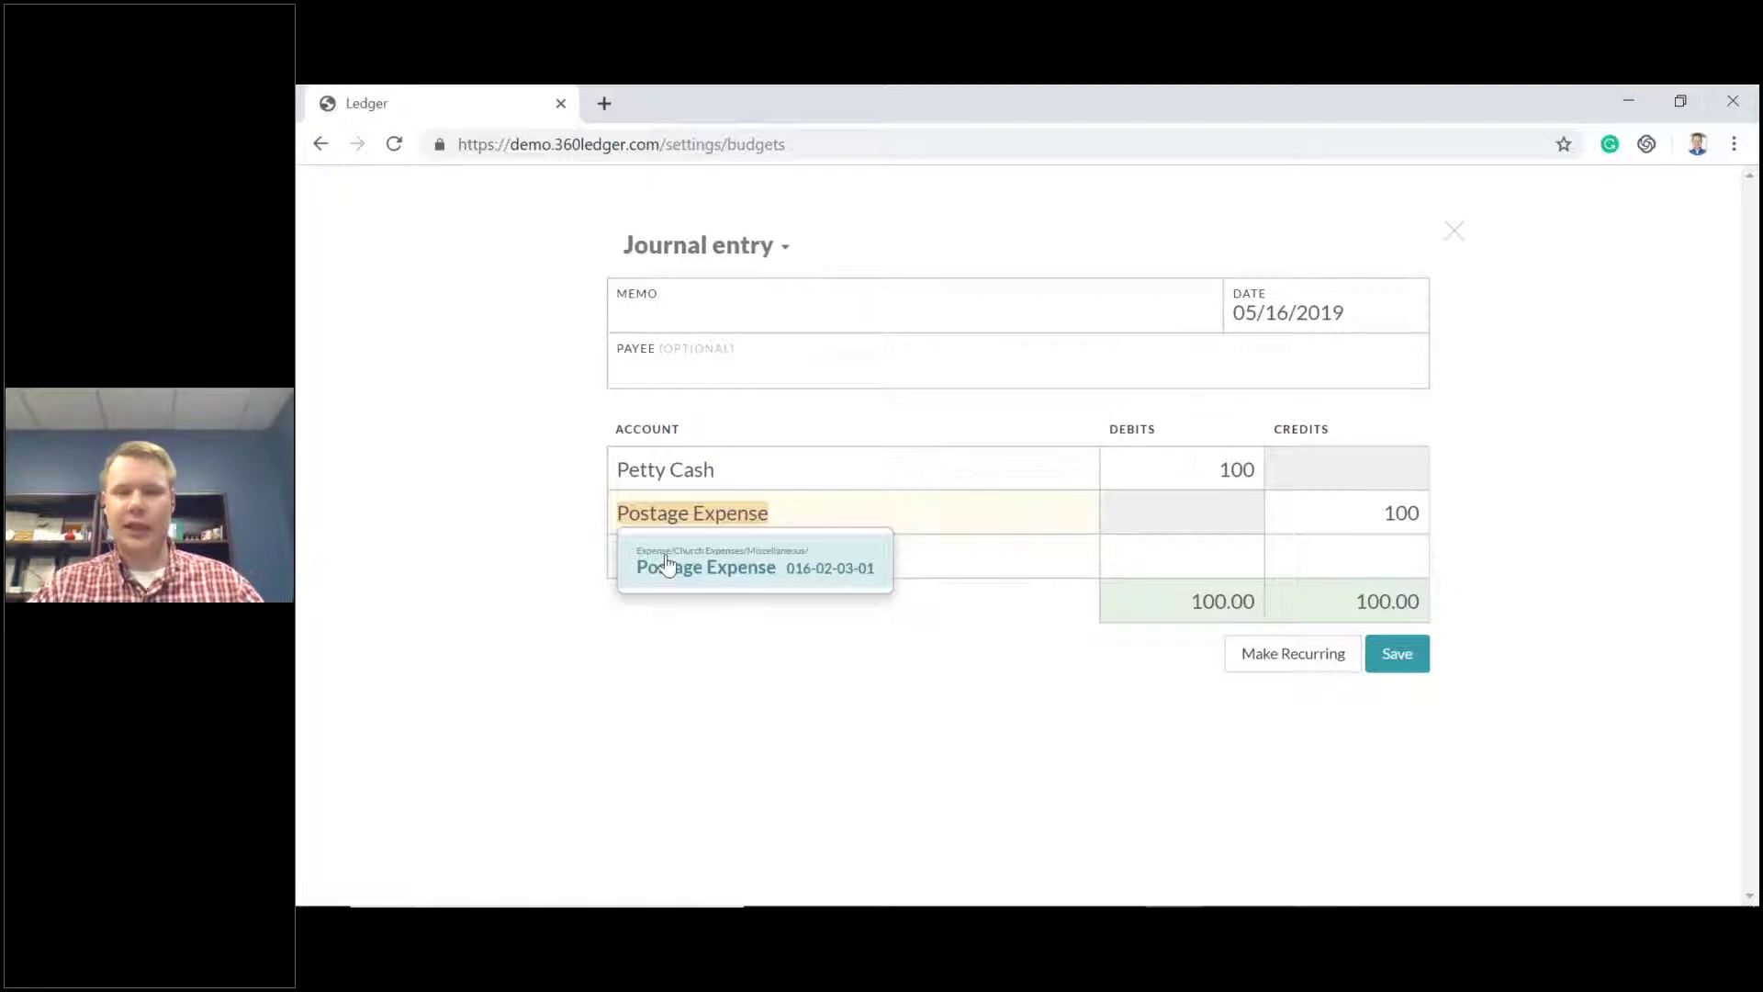
{"action": "left_click", "coordinate": [1506, 576]}
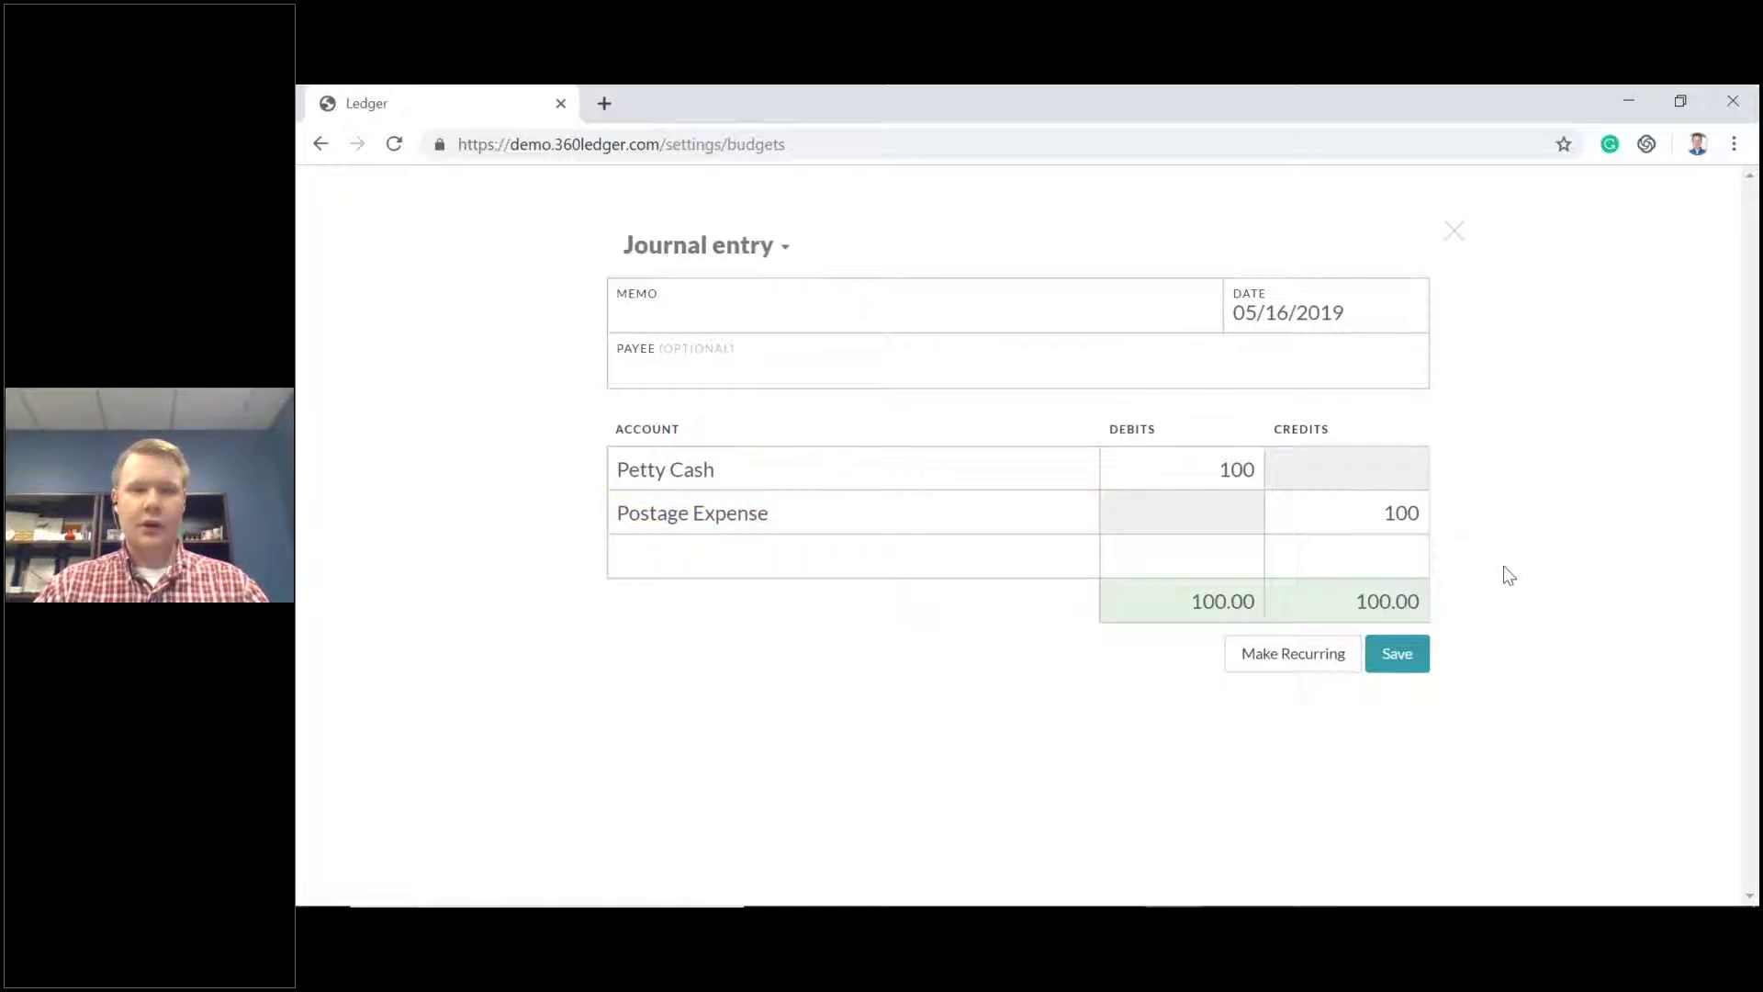
{"action": "left_click", "coordinate": [1401, 664]}
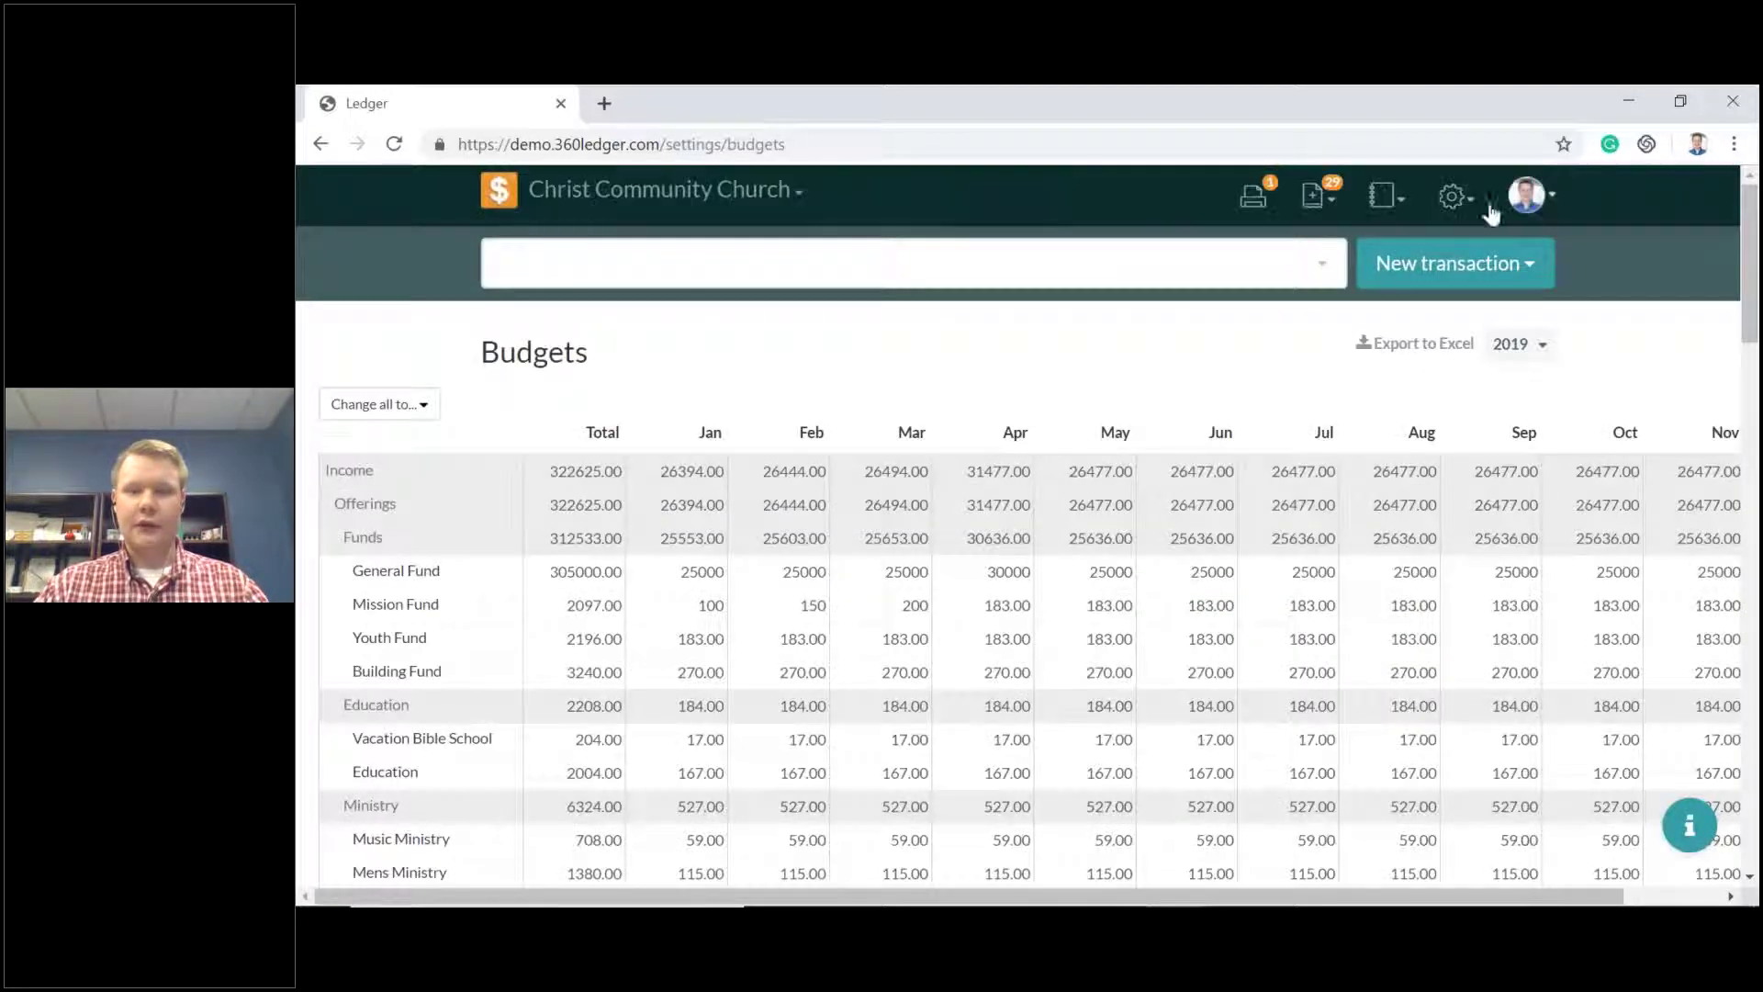
Check the General Ledger and Petty Cash detail for the 5/16/19 Postage Expense (100.00) / Petty Cash 100.00 entry.
{"action": "left_click", "coordinate": [1384, 194]}
{"action": "left_click", "coordinate": [1363, 261]}
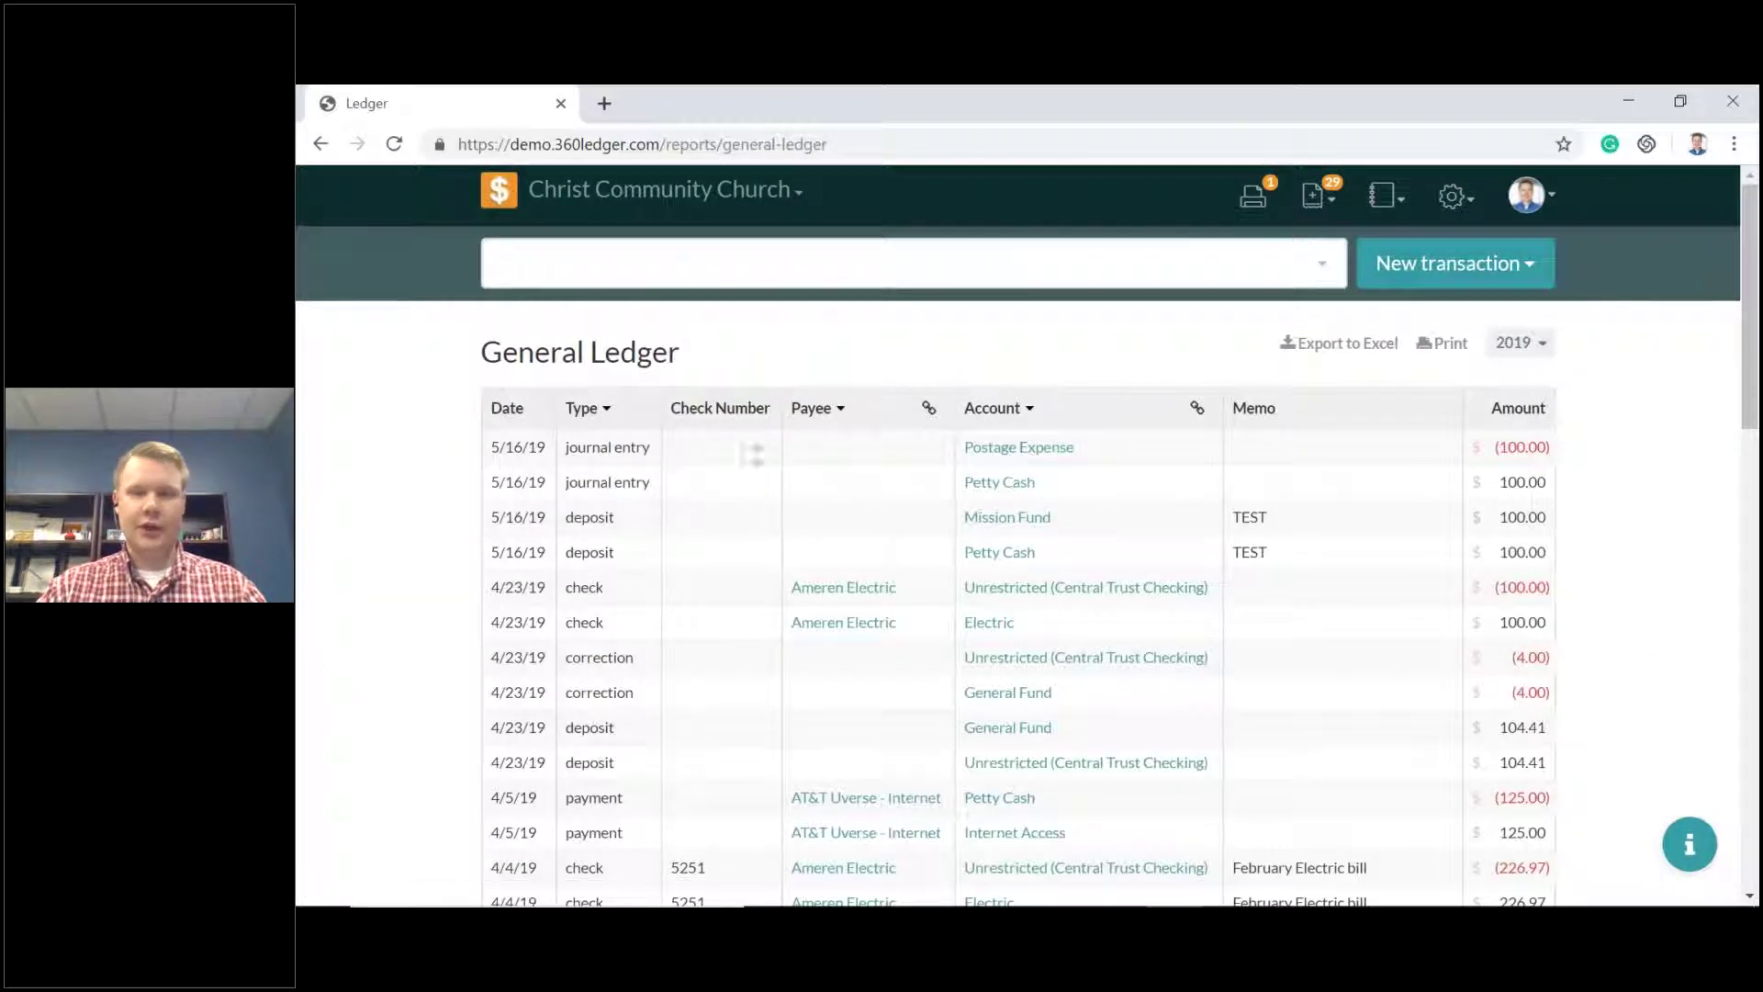
{"action": "left_click", "coordinate": [1017, 489]}
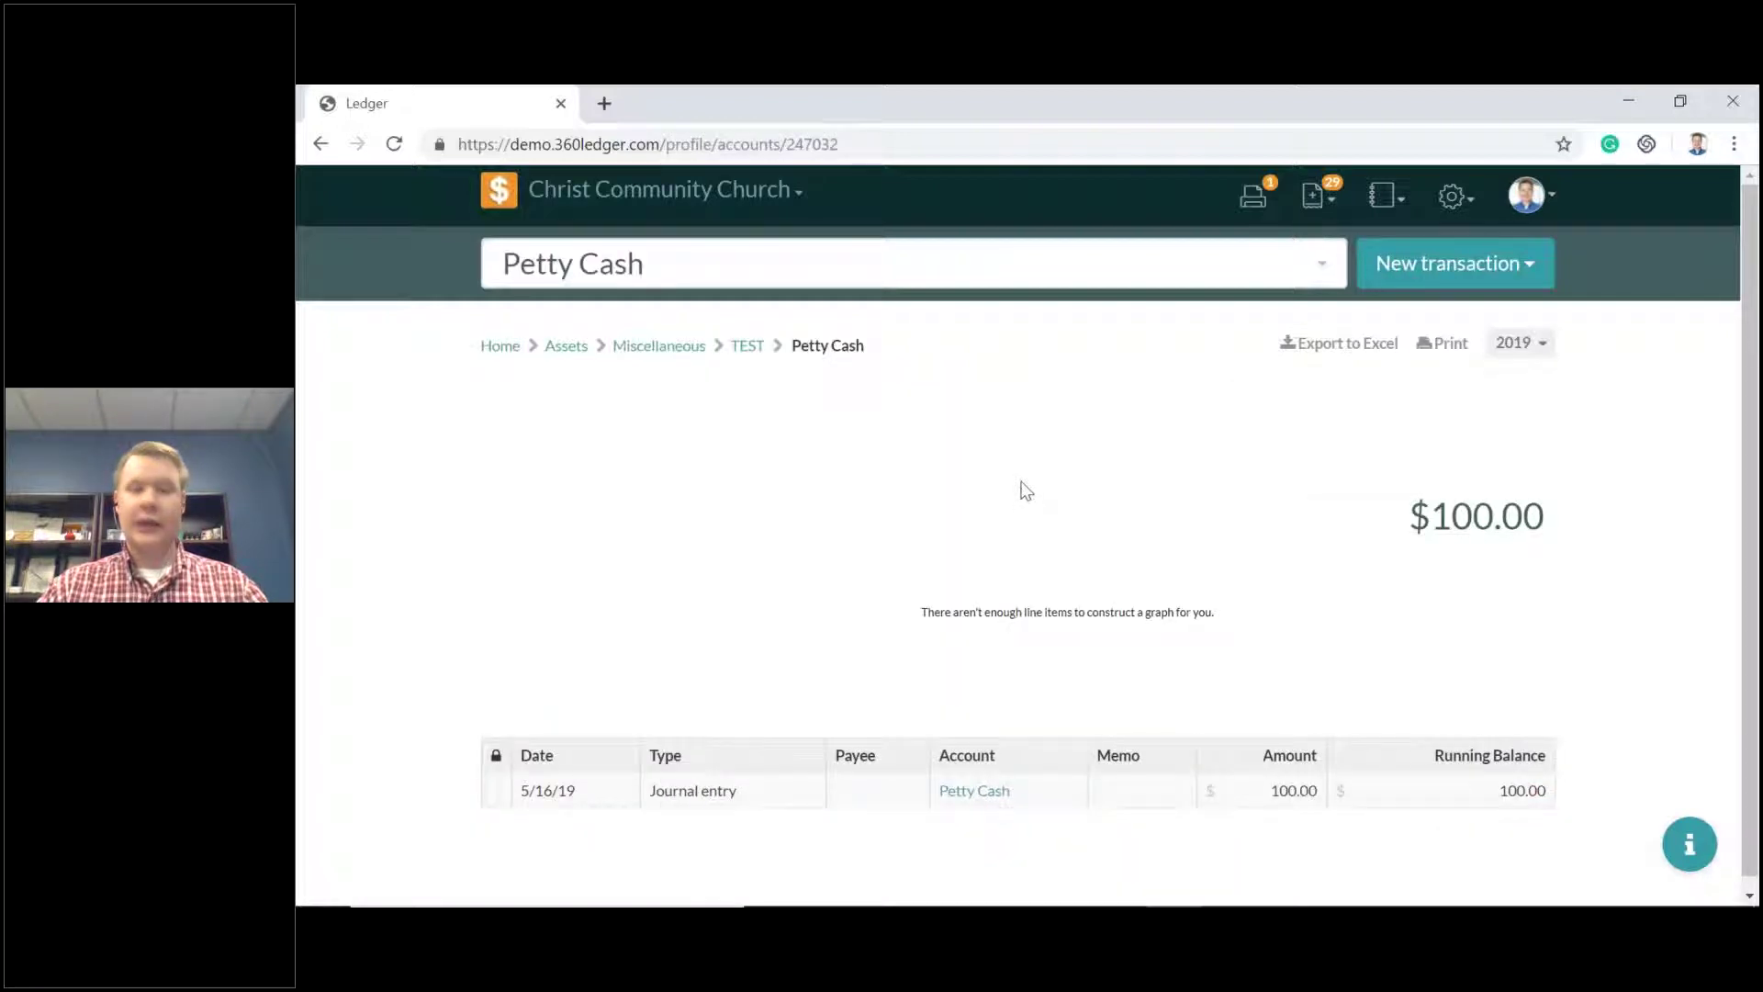
{"action": "scroll", "coordinate": [881, 679], "scroll_direction": "down", "scroll_amount": 1}
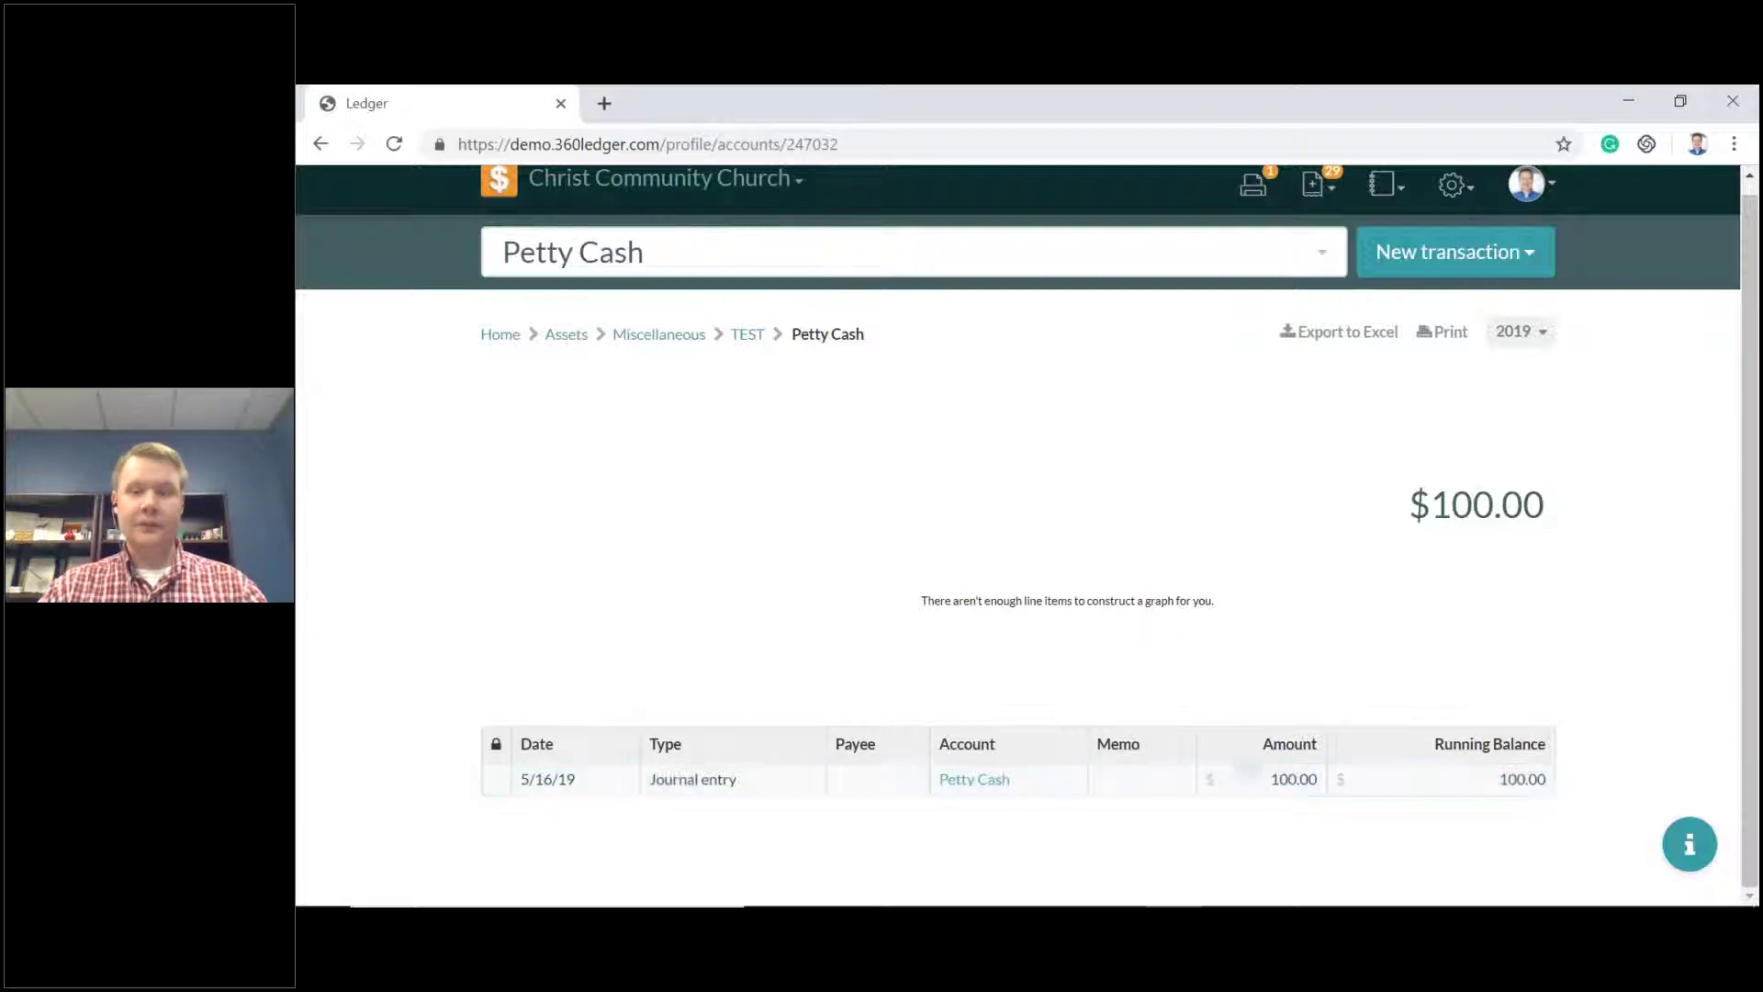
{"action": "left_click", "coordinate": [1384, 184]}
{"action": "left_click", "coordinate": [1363, 240]}
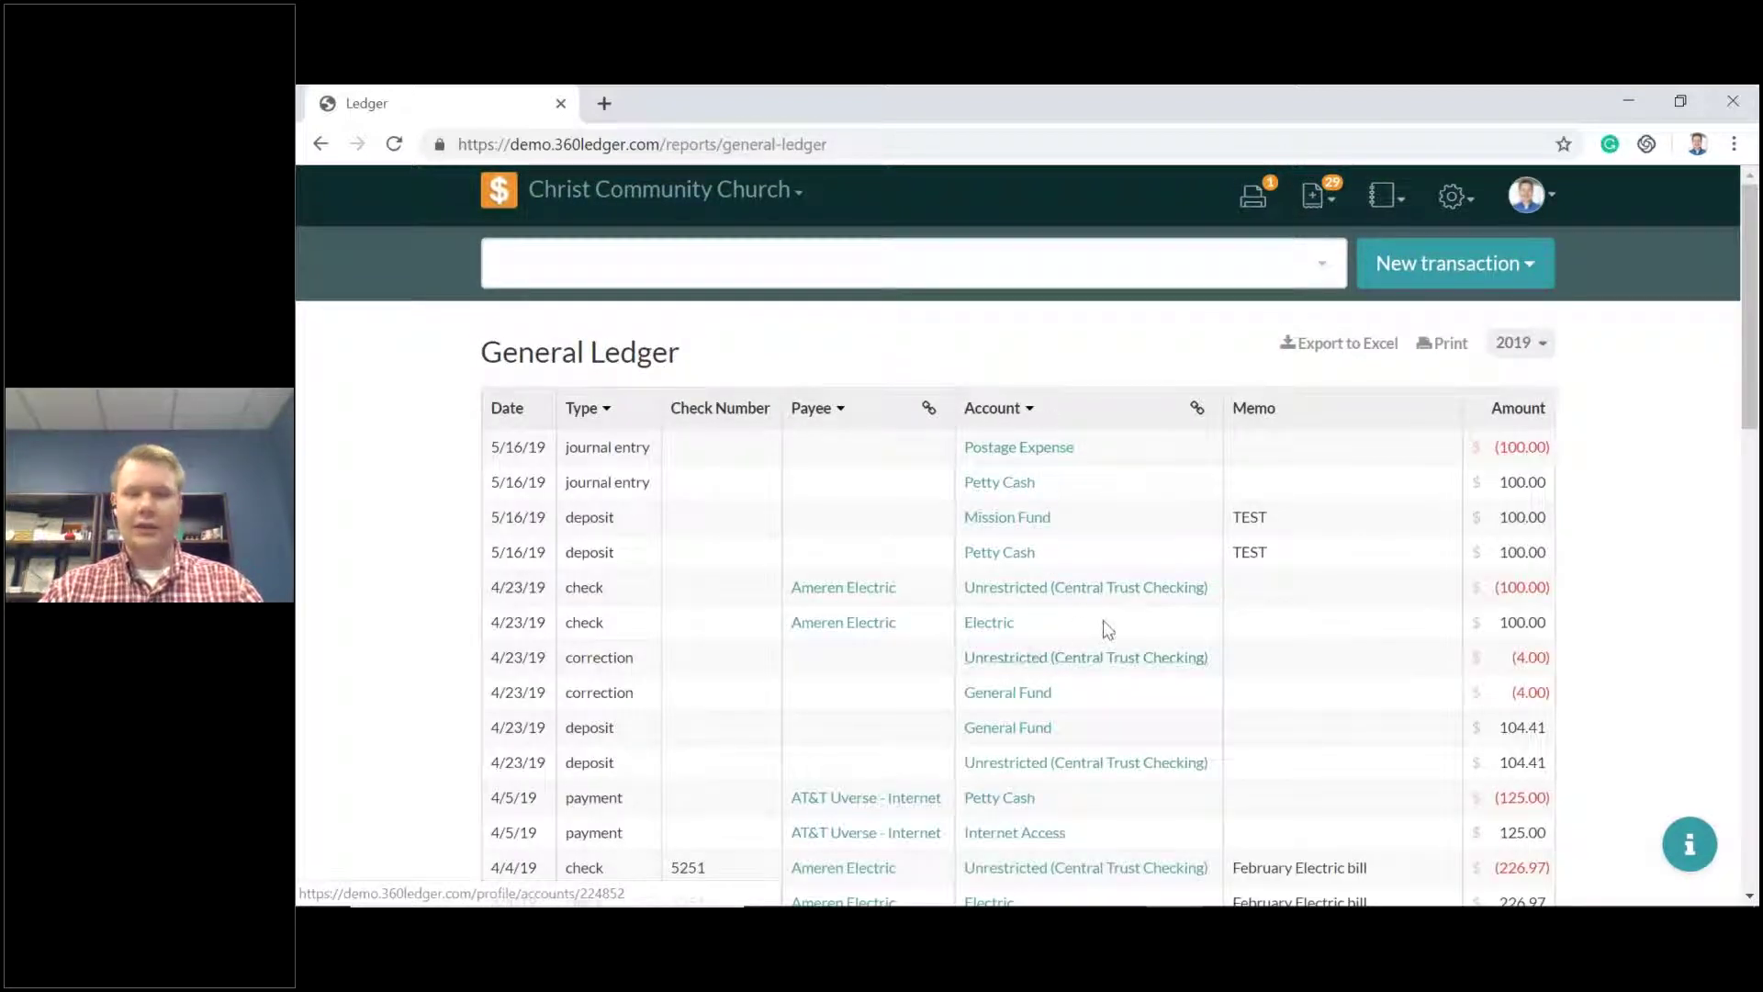
{"action": "scroll", "coordinate": [1102, 623], "scroll_direction": "down", "scroll_amount": 1}
{"action": "scroll", "coordinate": [1099, 622], "scroll_direction": "down", "scroll_amount": 1}
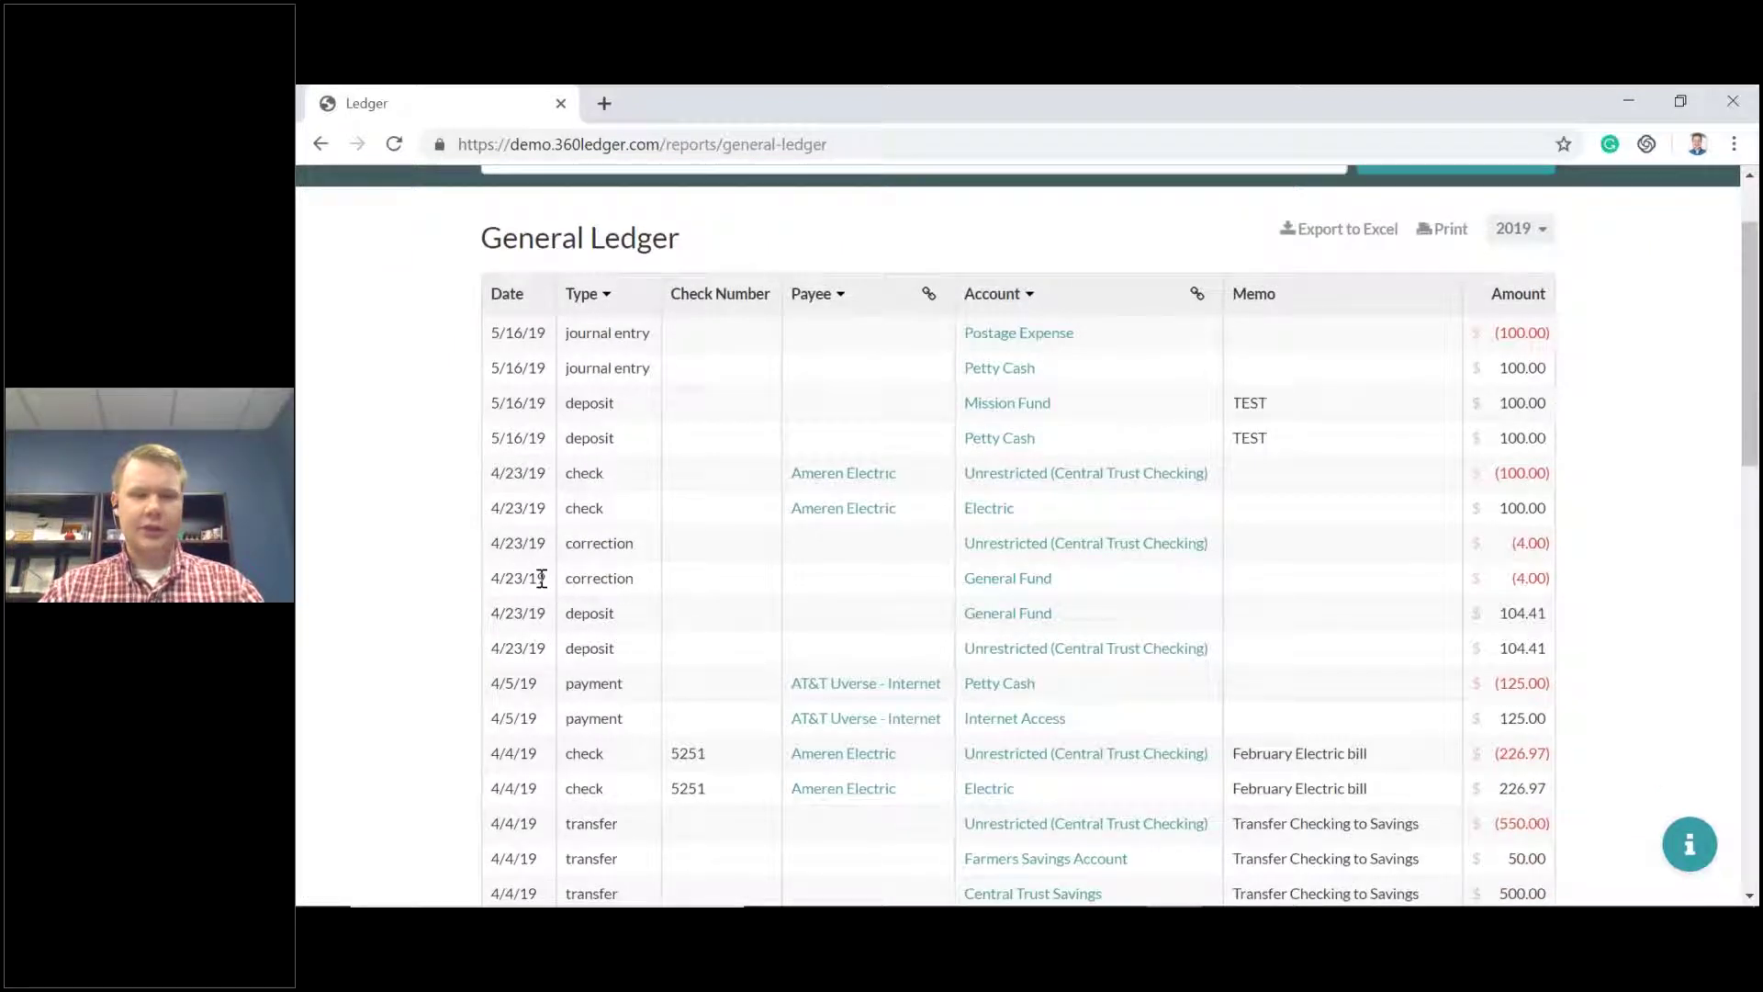
Open the General Fund account register and scroll through its activity.
{"action": "left_click", "coordinate": [1005, 579]}
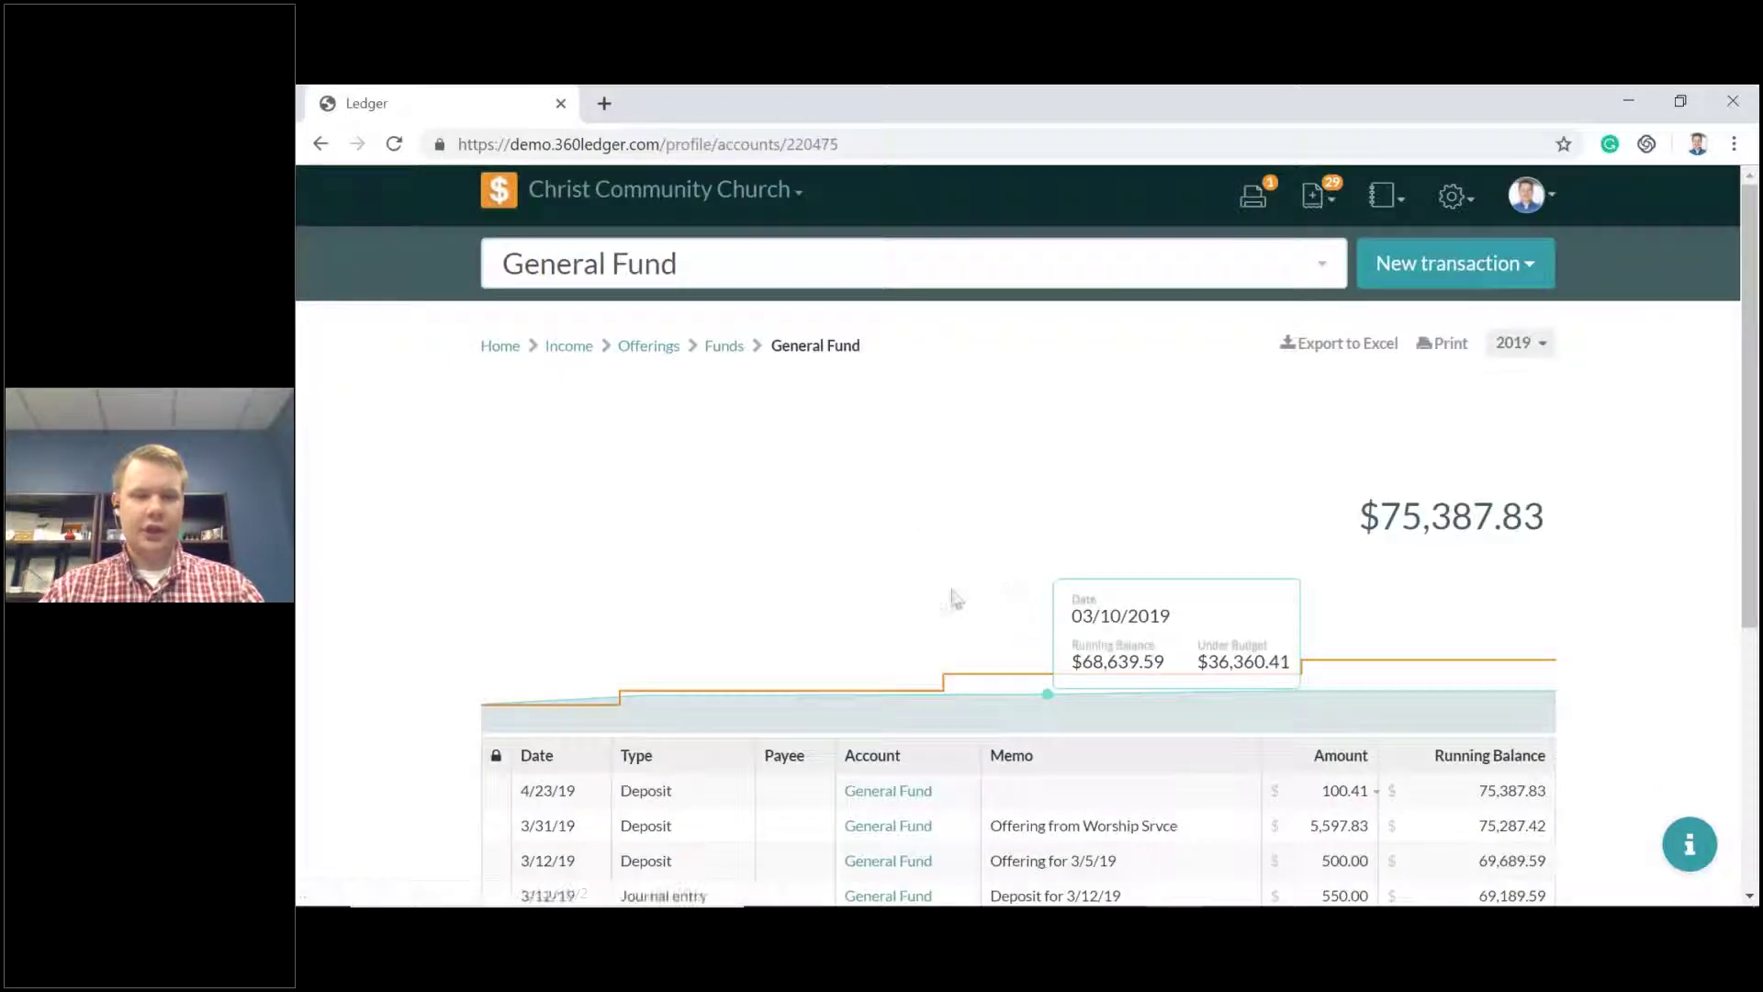
{"action": "scroll", "coordinate": [922, 482], "scroll_direction": "down", "scroll_amount": 2}
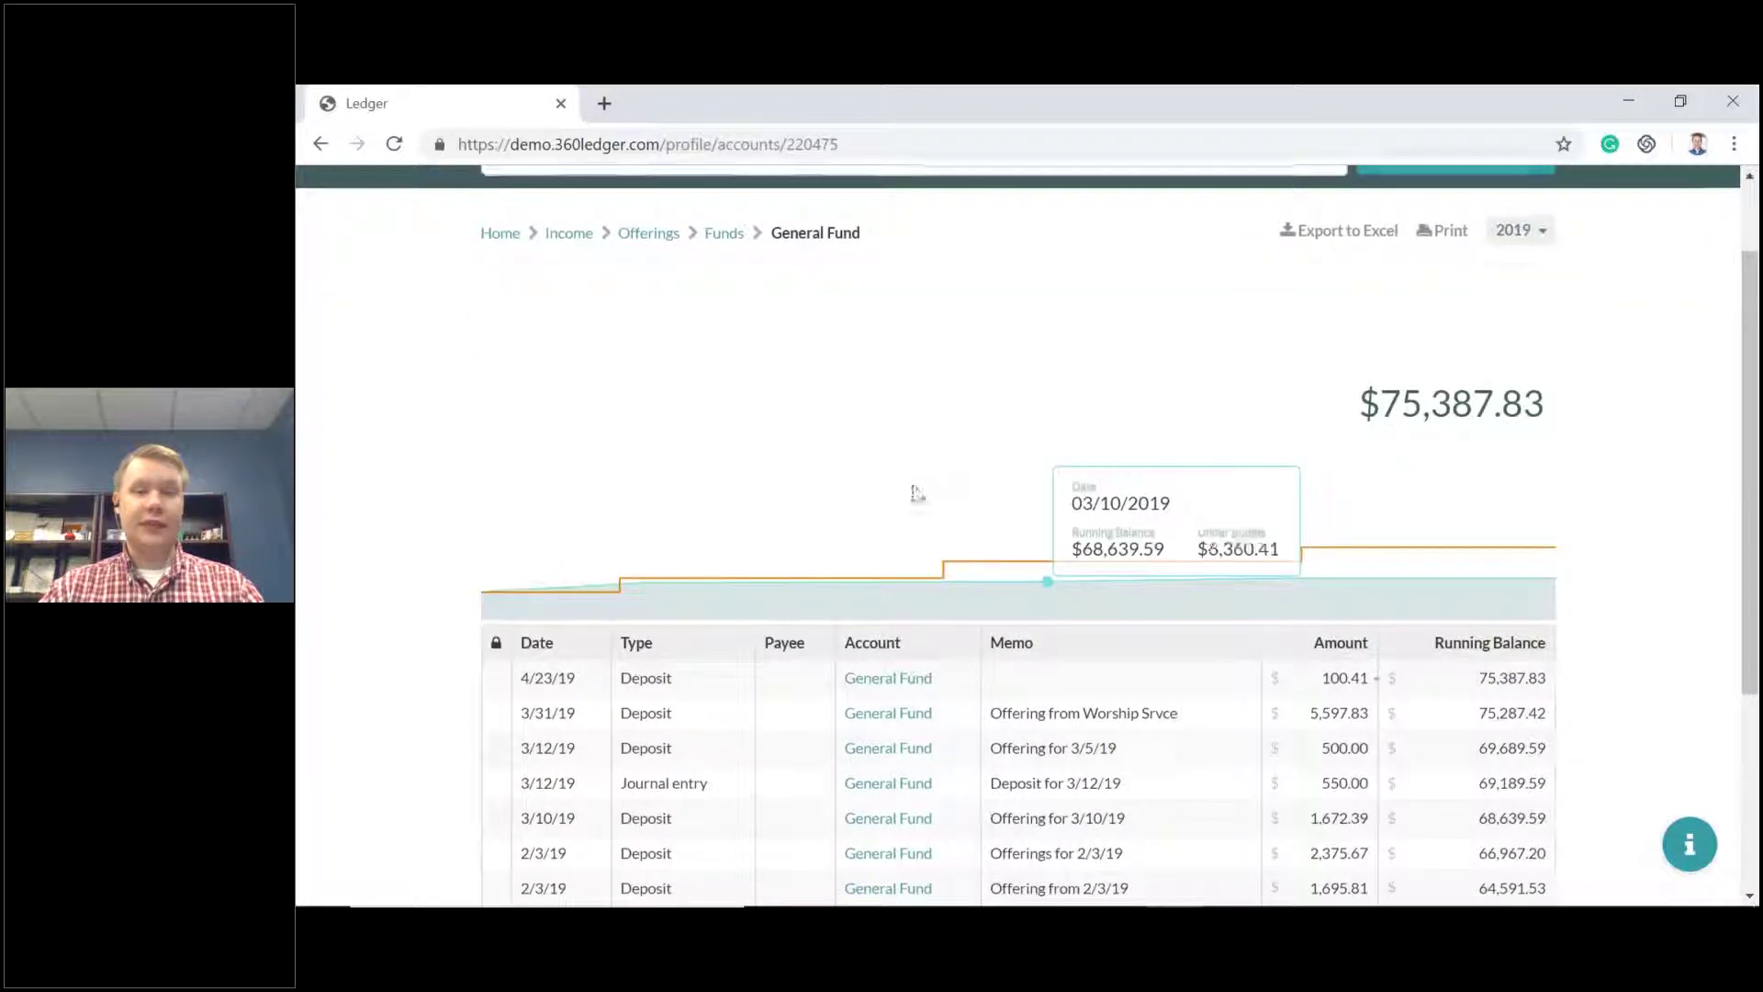
{"action": "scroll", "coordinate": [904, 489], "scroll_direction": "up", "scroll_amount": 2}
{"action": "scroll", "coordinate": [901, 491], "scroll_direction": "down", "scroll_amount": 2}
{"action": "scroll", "coordinate": [895, 491], "scroll_direction": "down", "scroll_amount": 3}
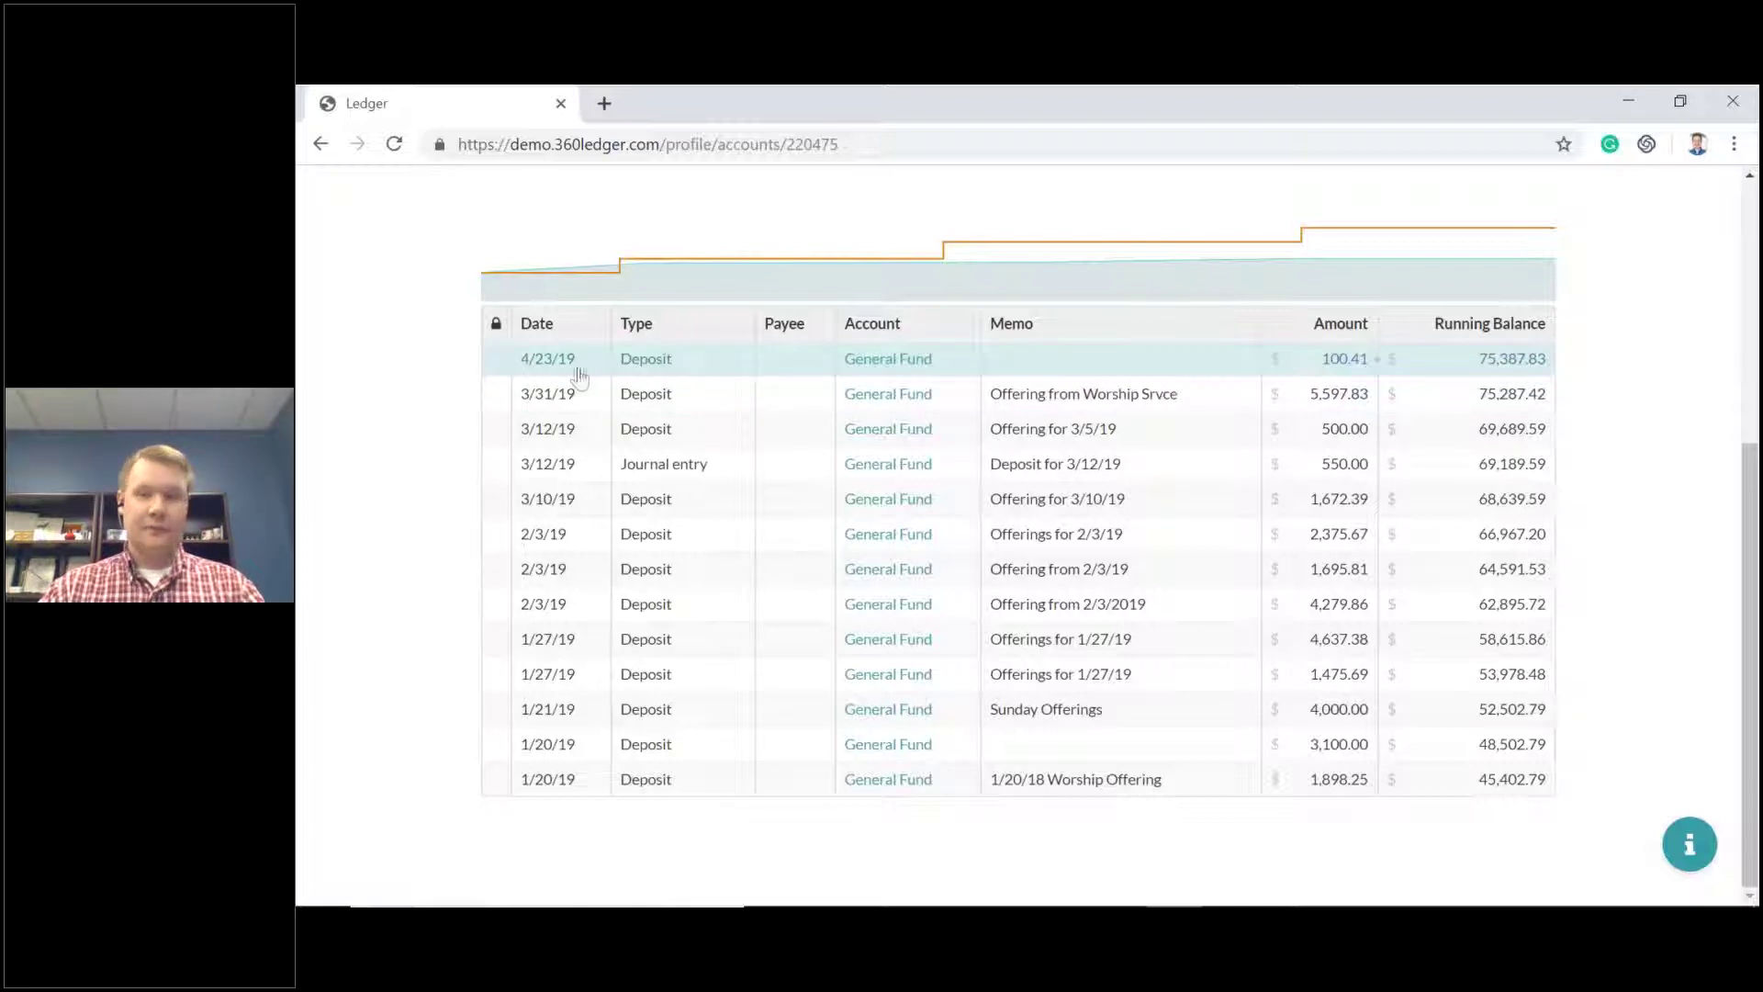
{"action": "scroll", "coordinate": [1286, 385], "scroll_direction": "up", "scroll_amount": 5}
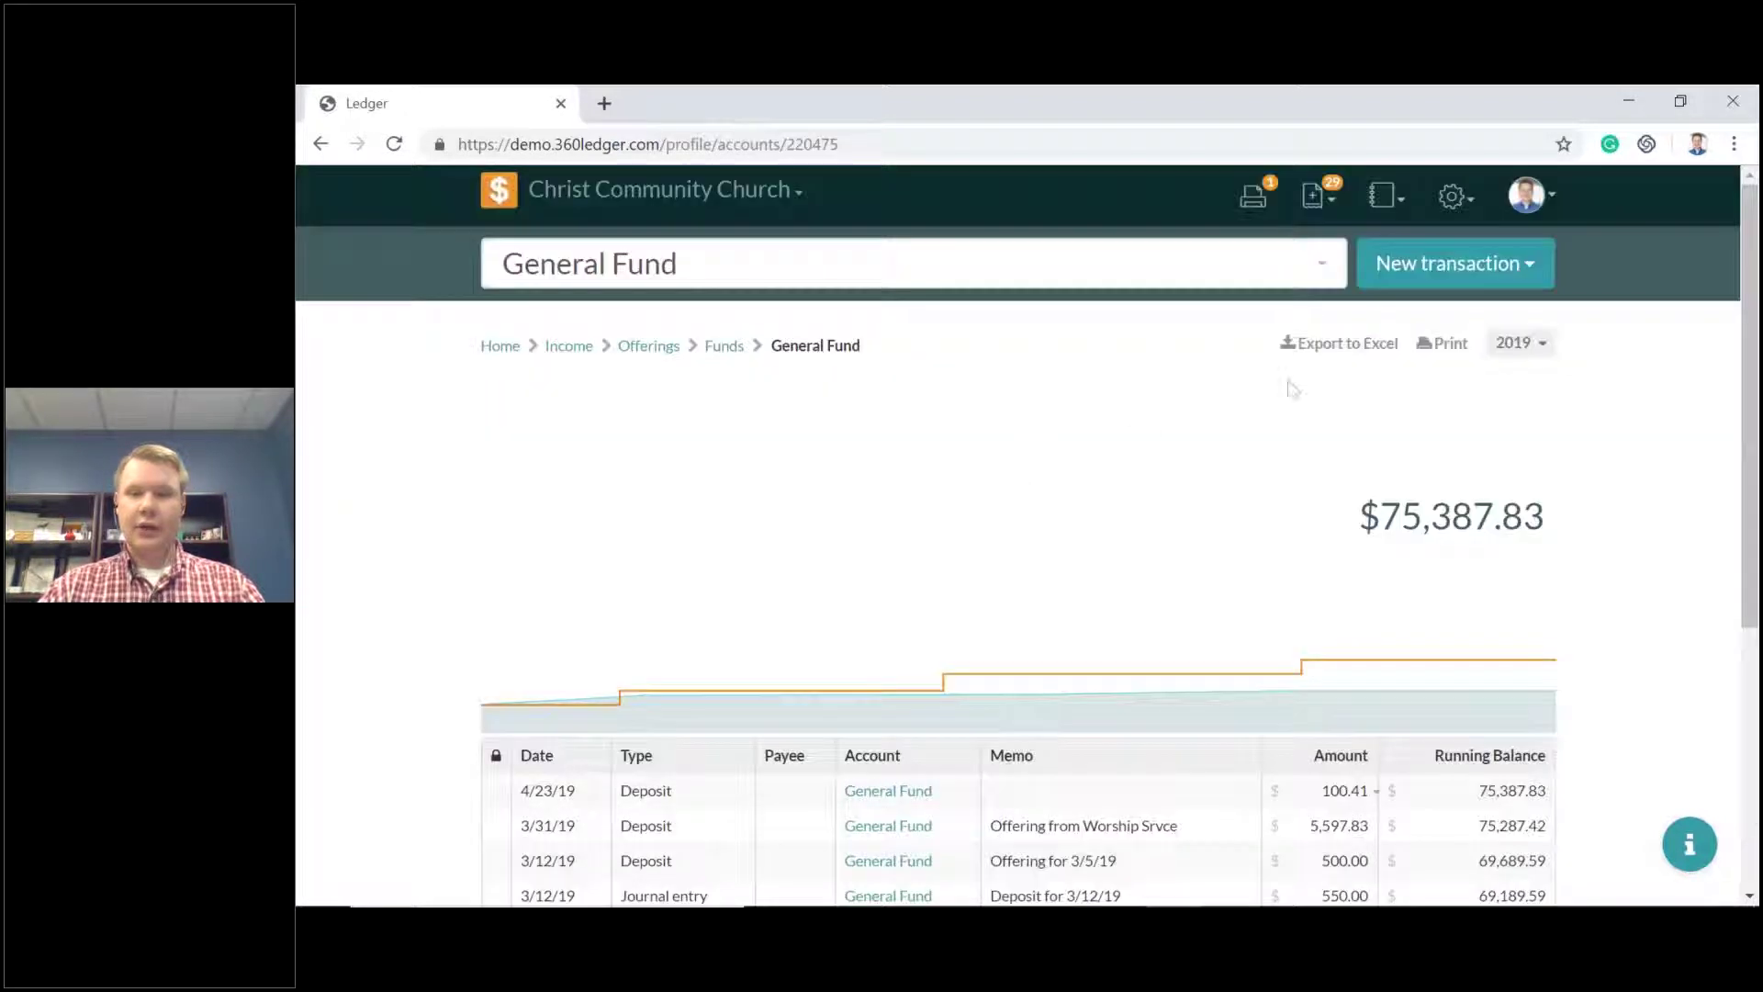
Narrow the register's period from Q1 2019 down to February 2019.
{"action": "left_click", "coordinate": [1541, 350]}
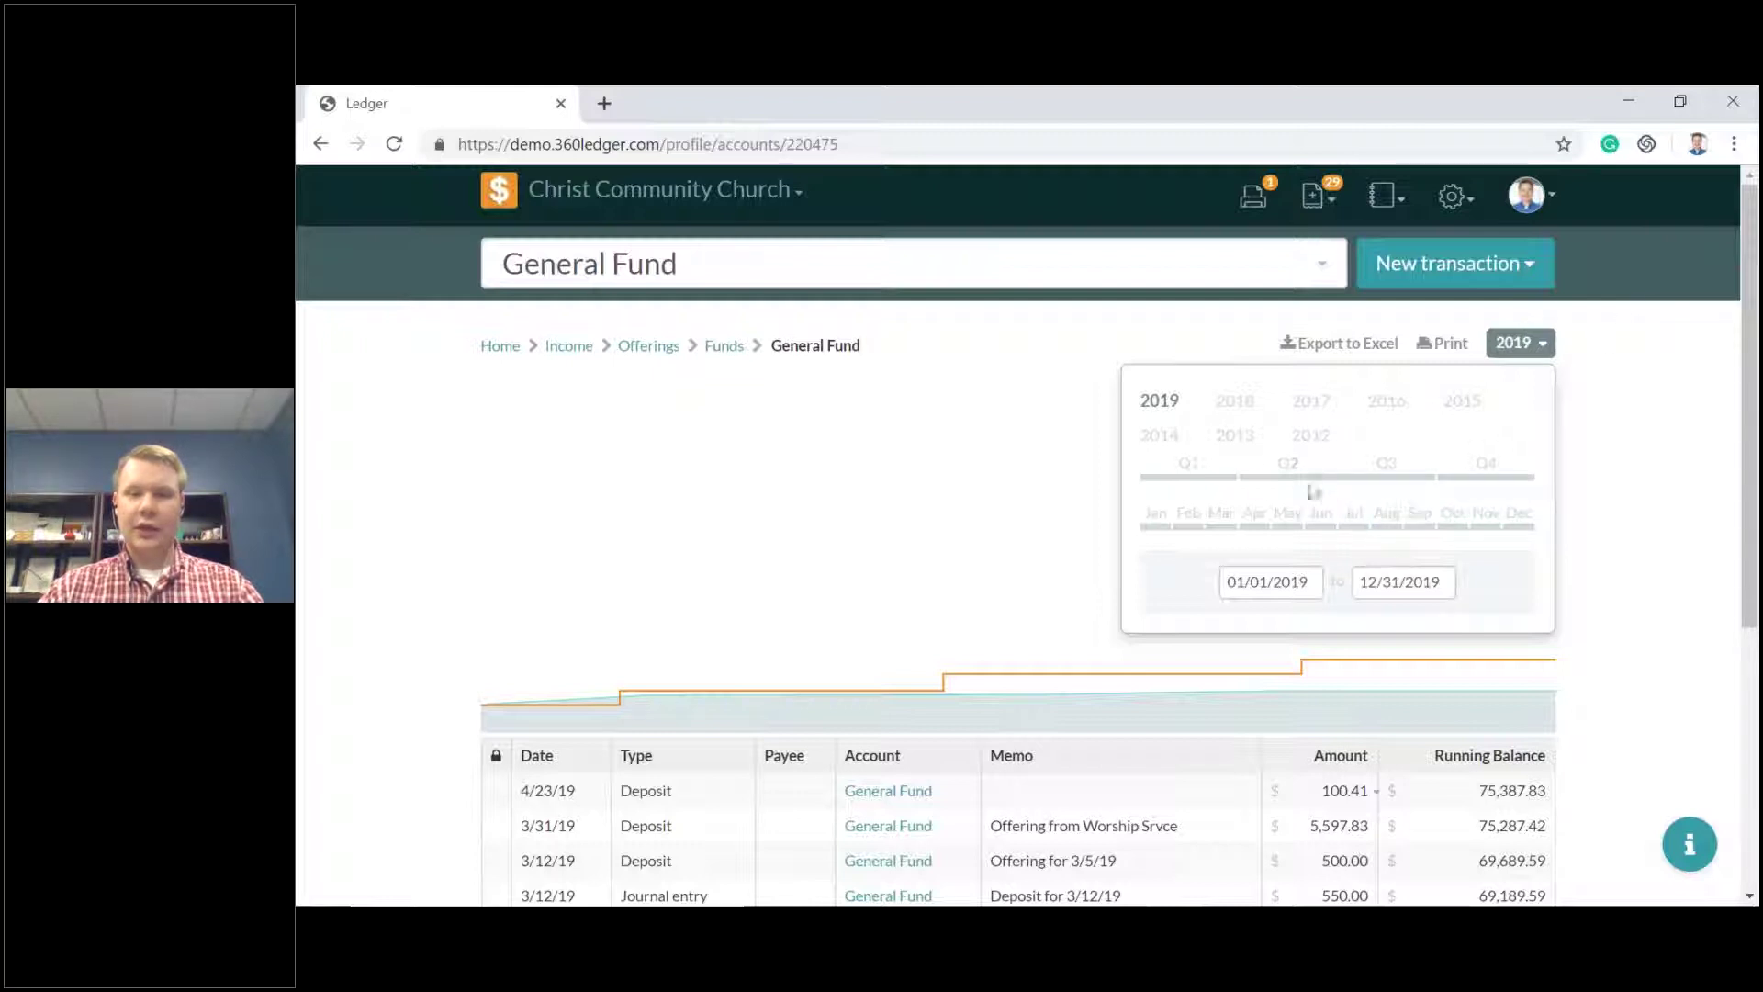
{"action": "left_click", "coordinate": [1205, 479]}
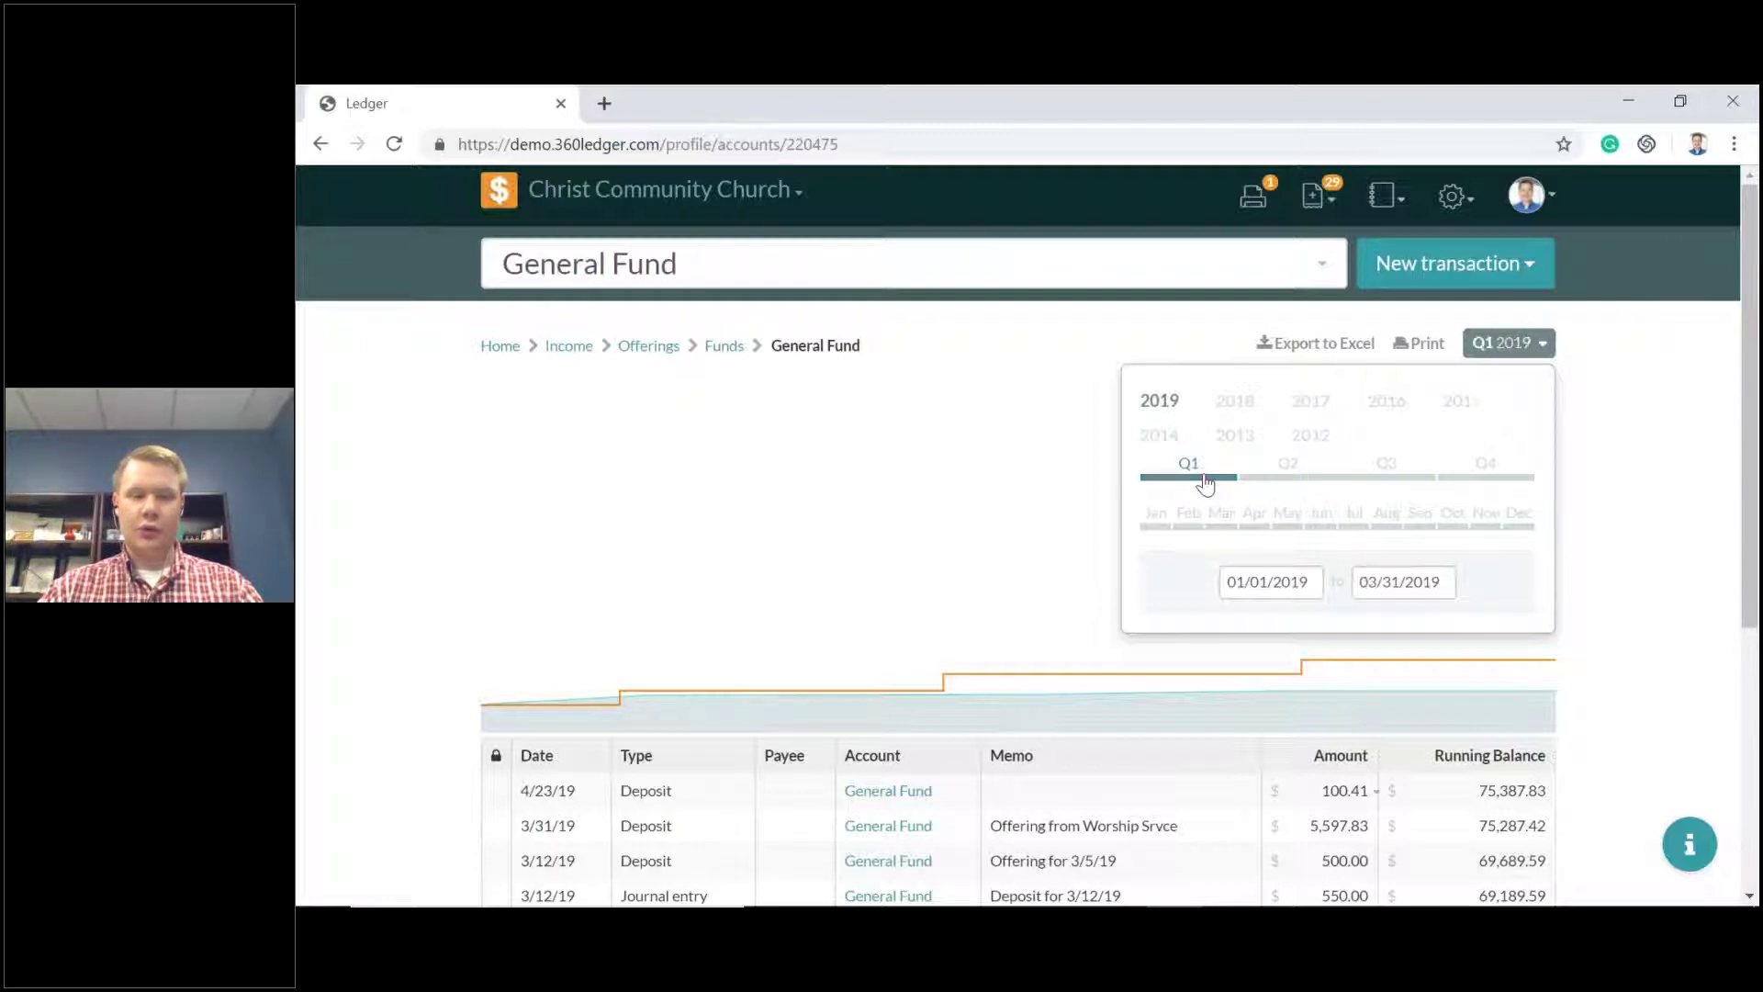
{"action": "scroll", "coordinate": [968, 555], "scroll_direction": "down", "scroll_amount": 4}
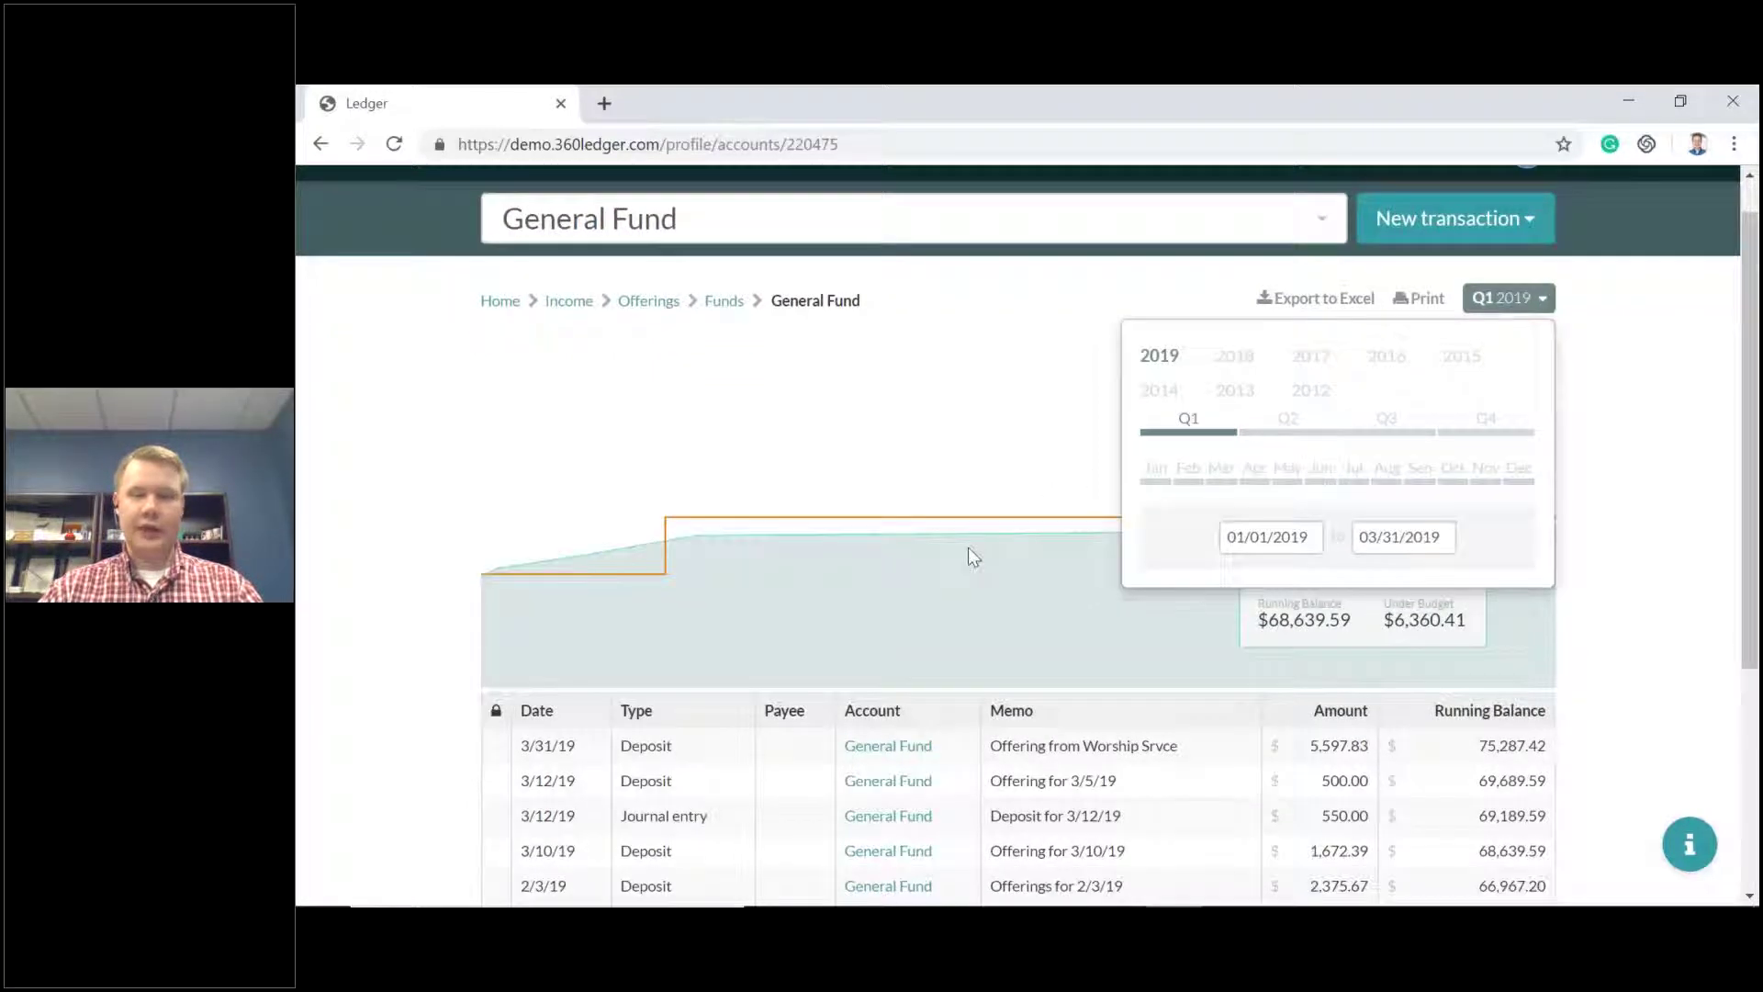
{"action": "scroll", "coordinate": [964, 554], "scroll_direction": "up", "scroll_amount": 4}
{"action": "left_click", "coordinate": [1189, 516]}
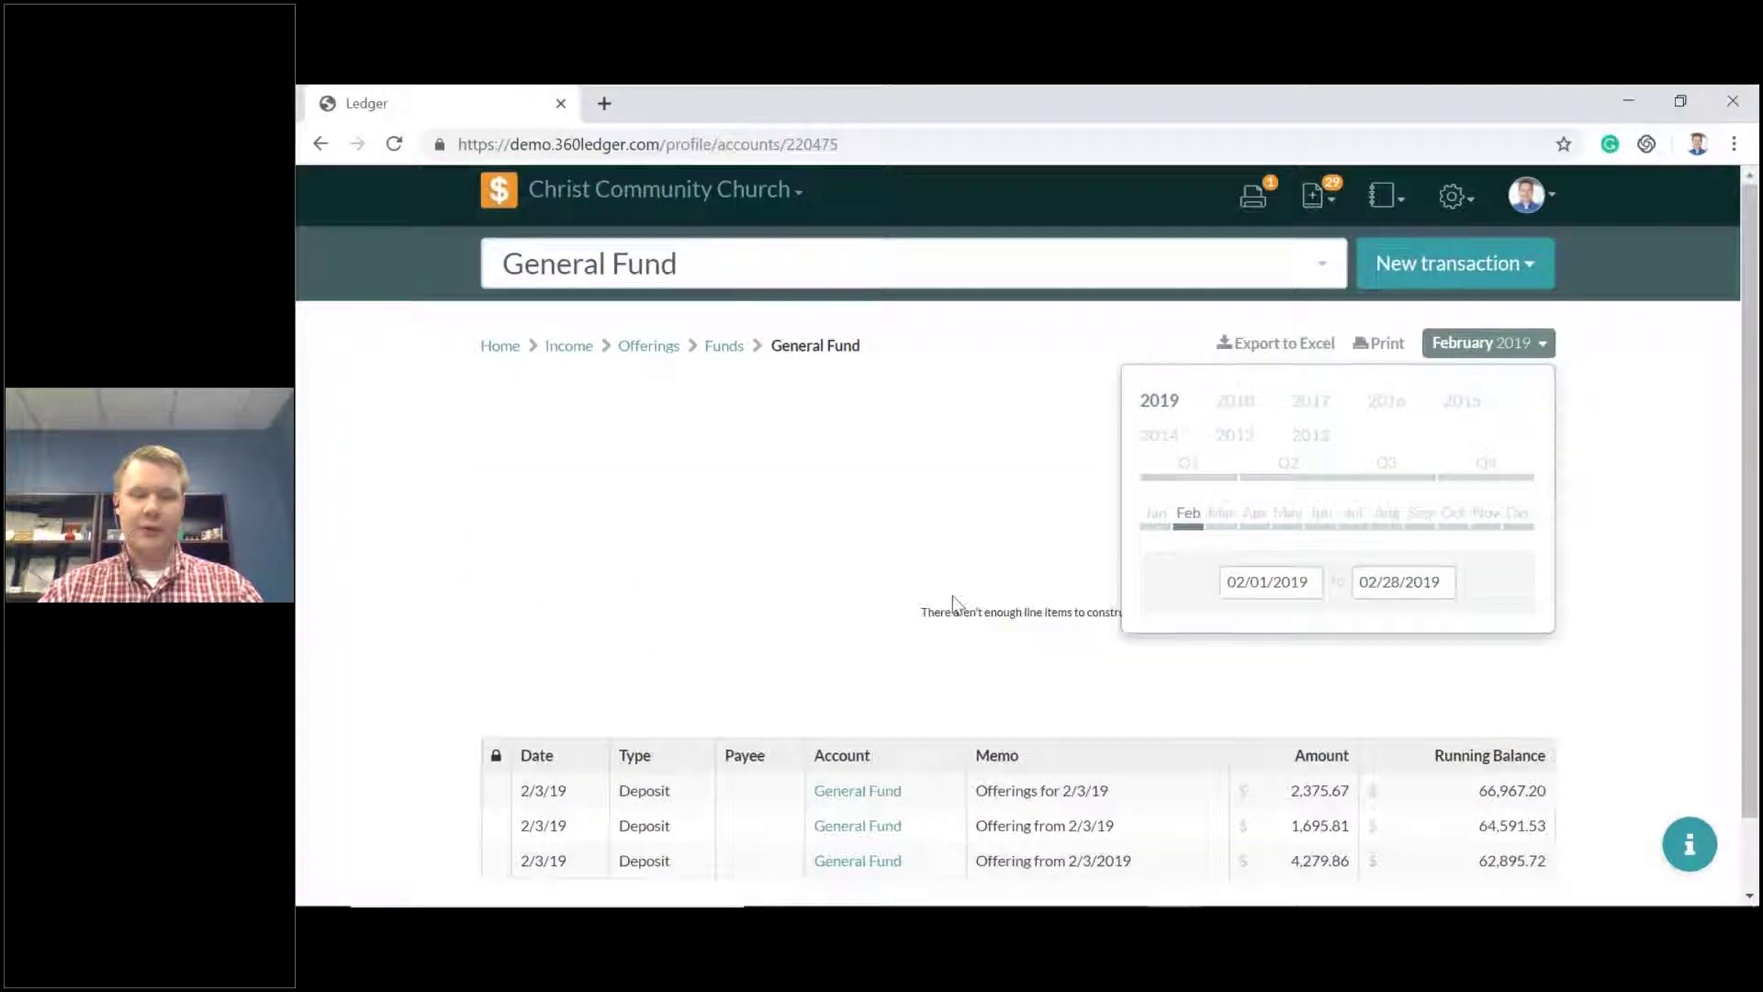
{"action": "scroll", "coordinate": [955, 603], "scroll_direction": "down", "scroll_amount": 2}
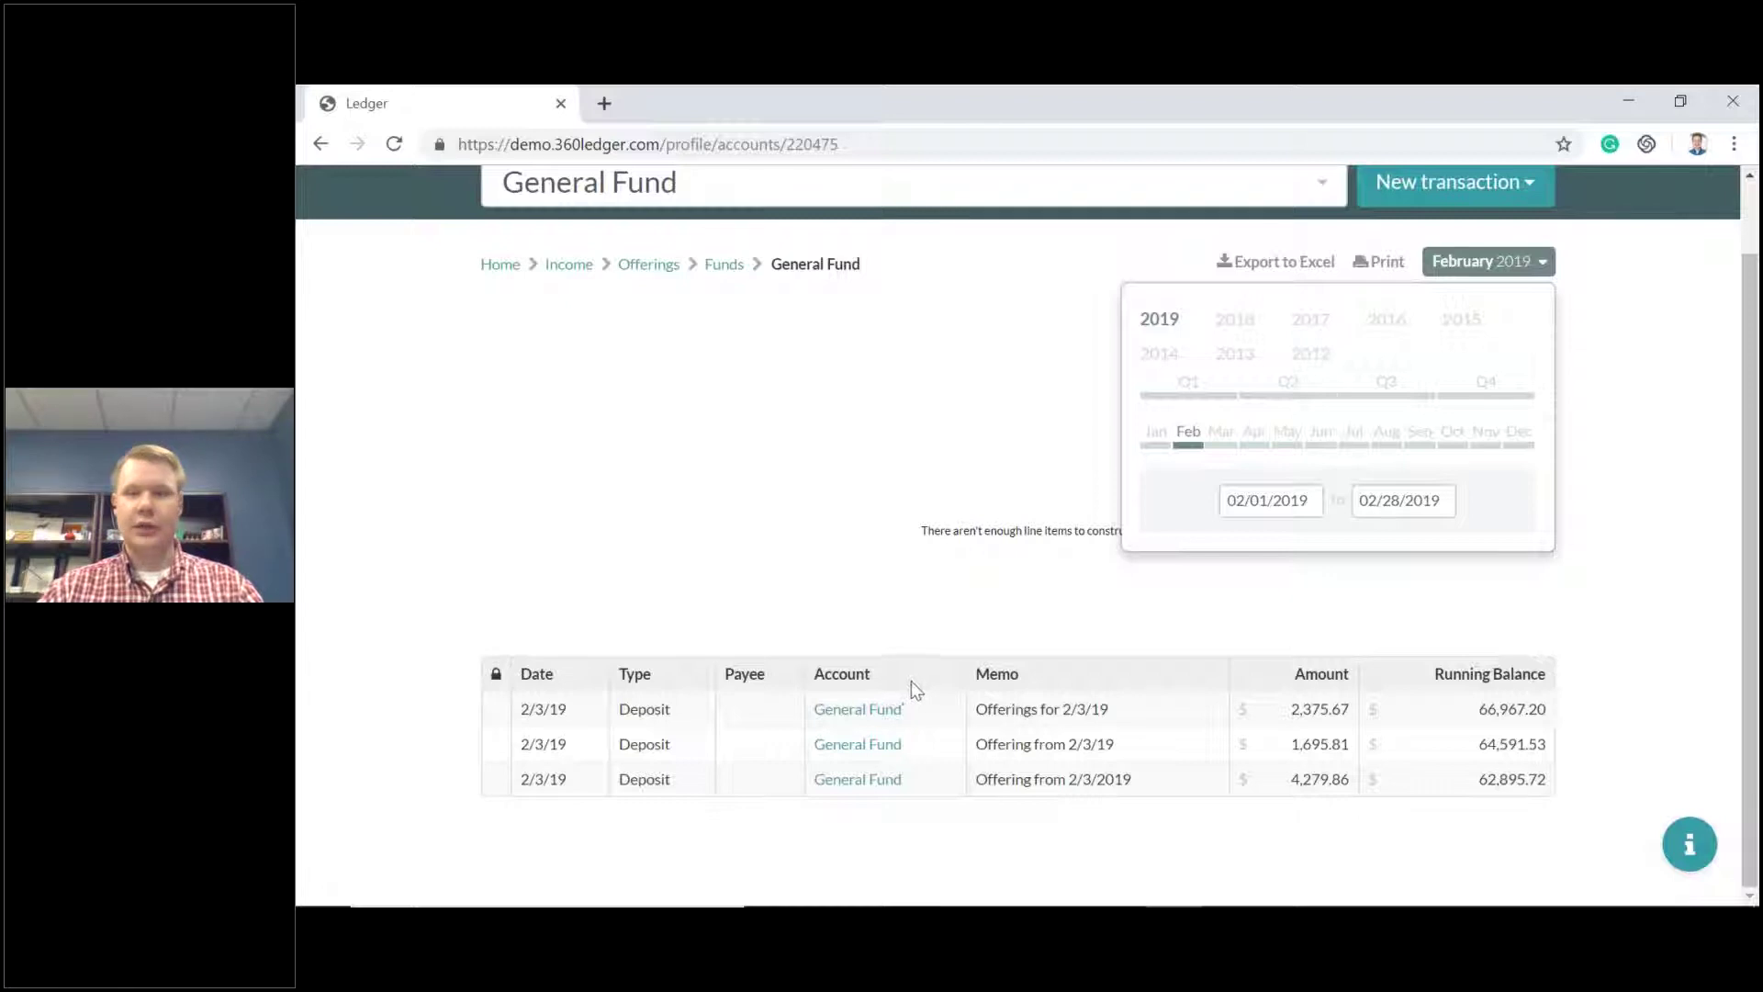
{"action": "scroll", "coordinate": [945, 677], "scroll_direction": "up", "scroll_amount": 2}
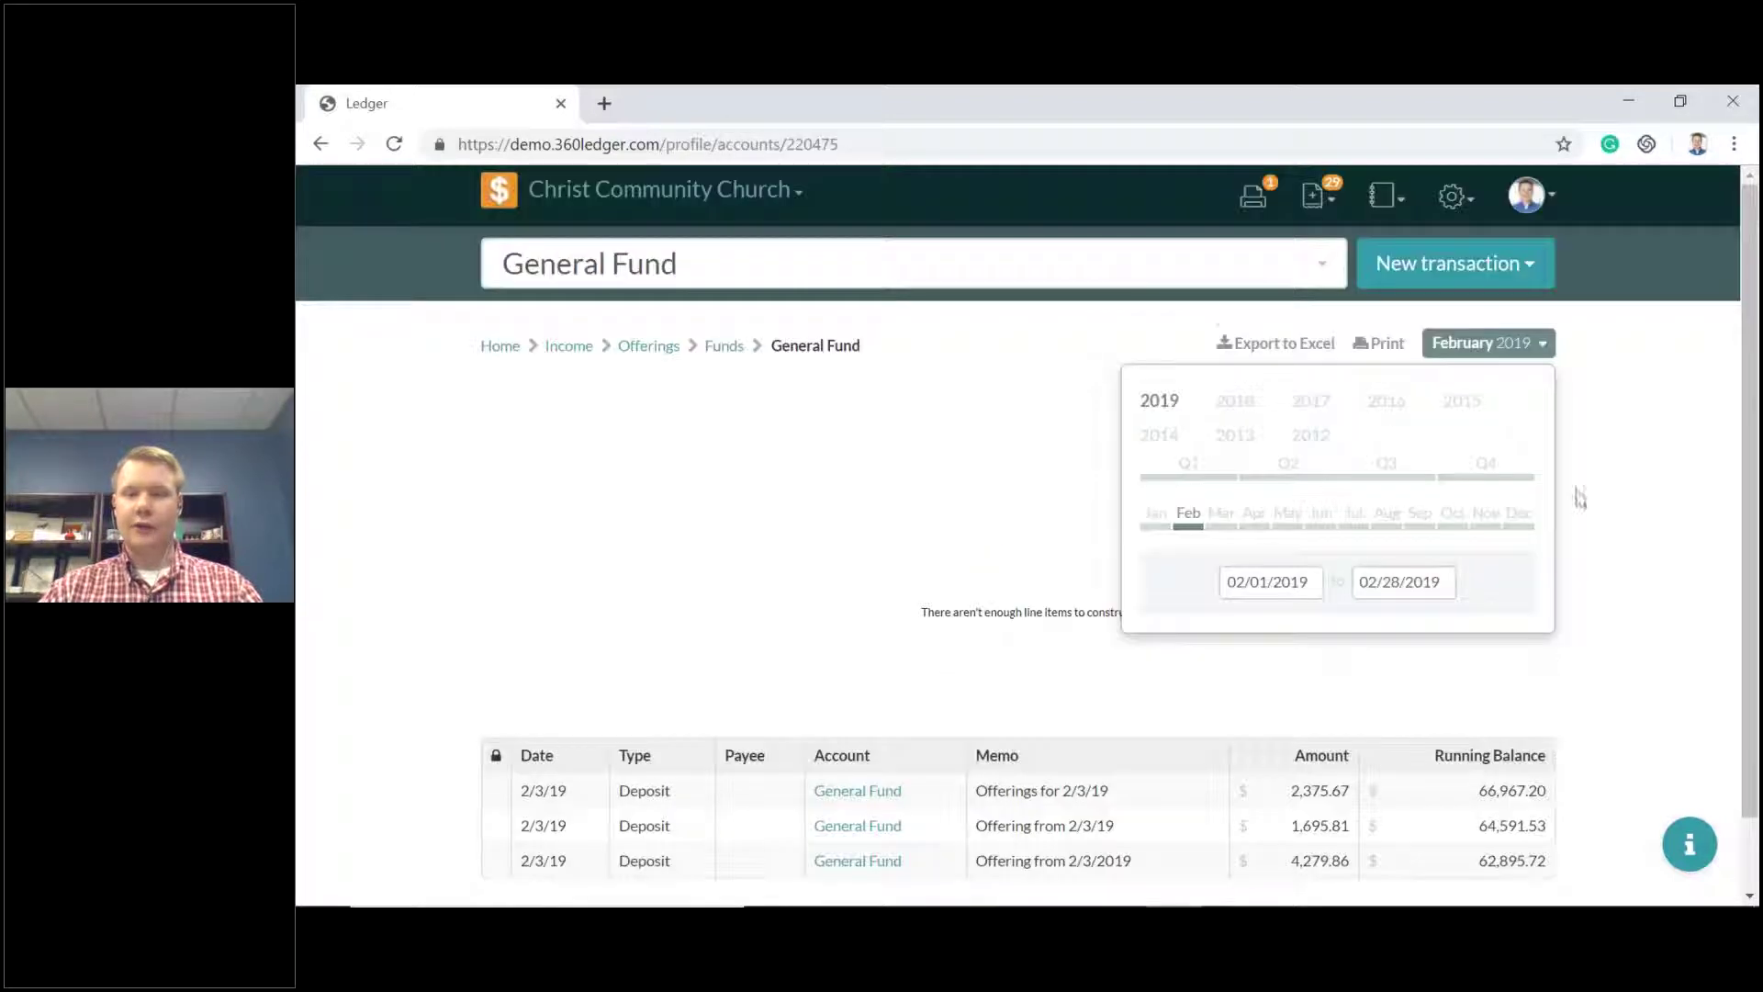
{"action": "left_click", "coordinate": [1542, 347]}
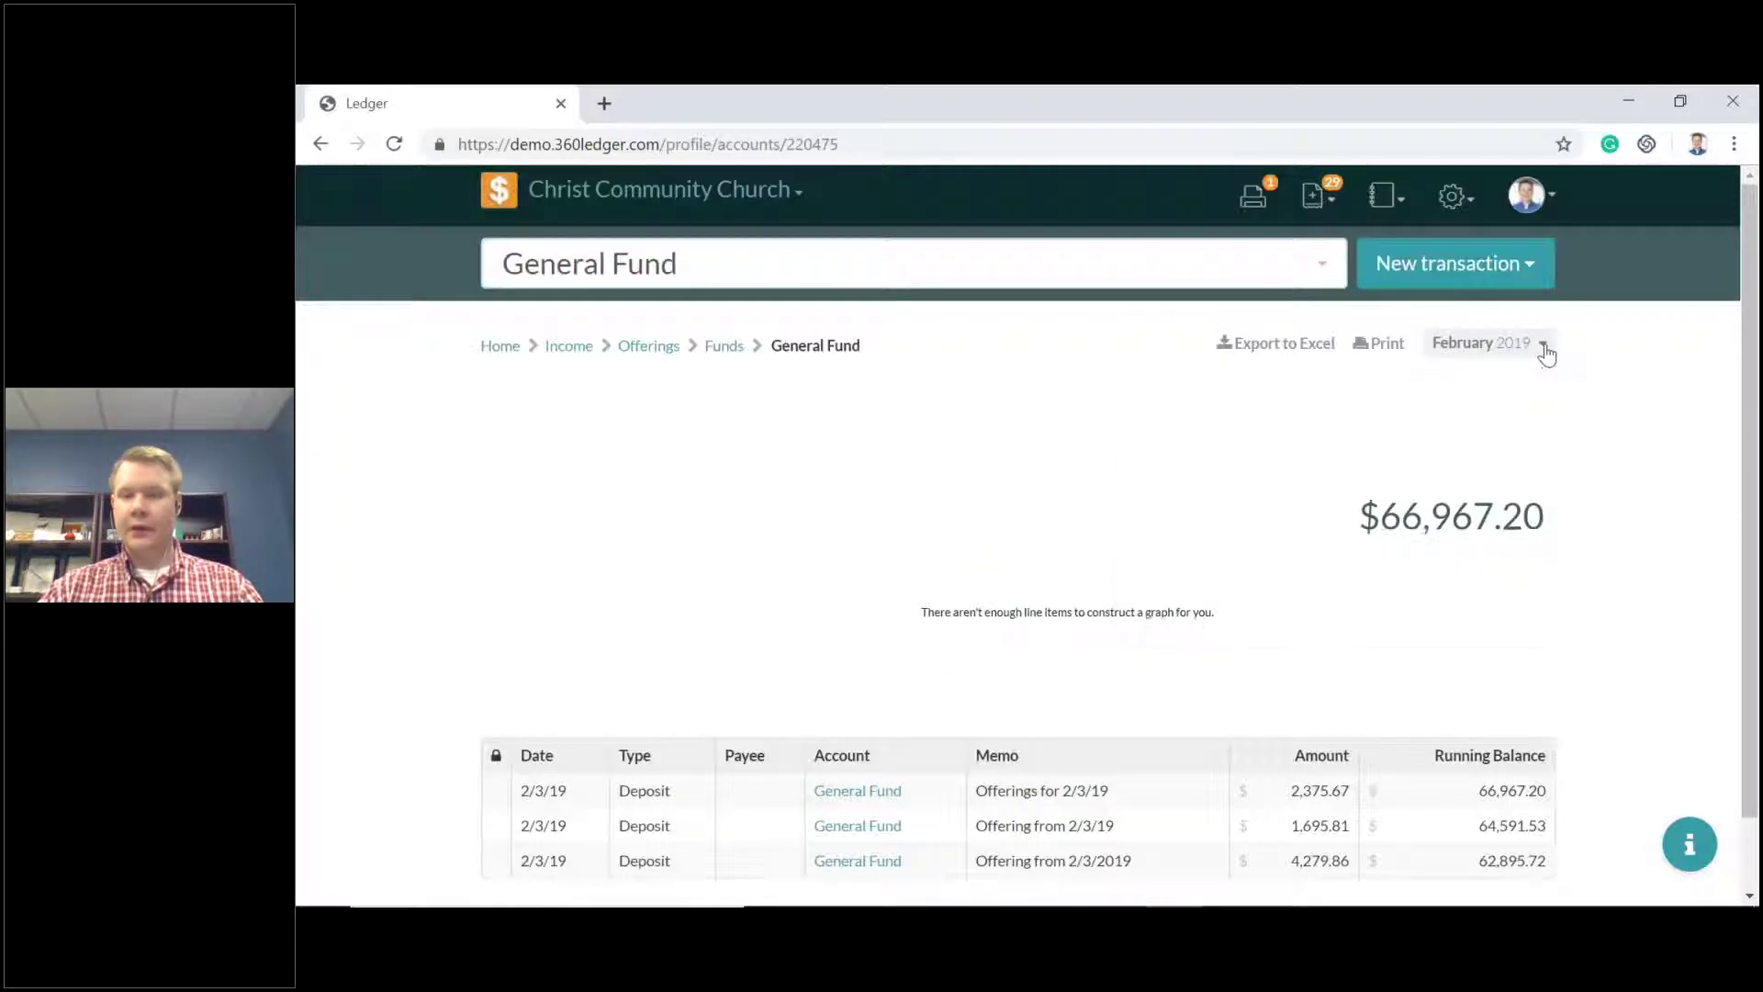
Start a new check with the memo TEST.
{"action": "left_click", "coordinate": [1536, 285]}
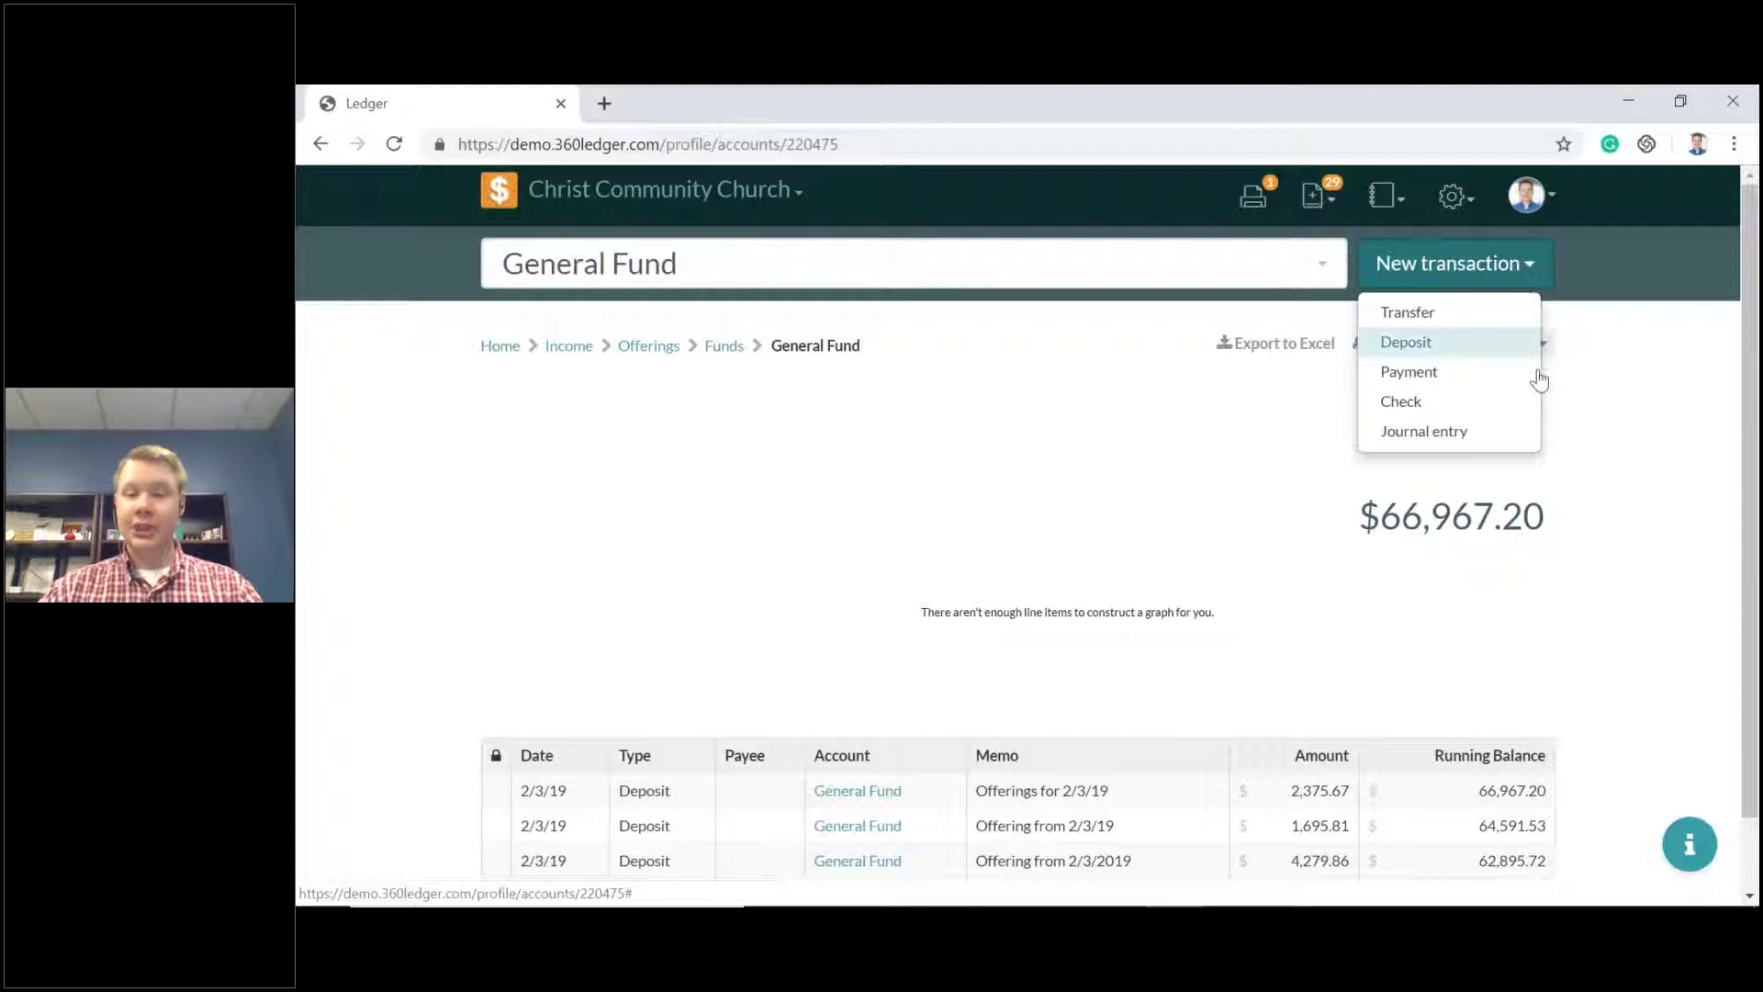
{"action": "left_click", "coordinate": [1492, 412]}
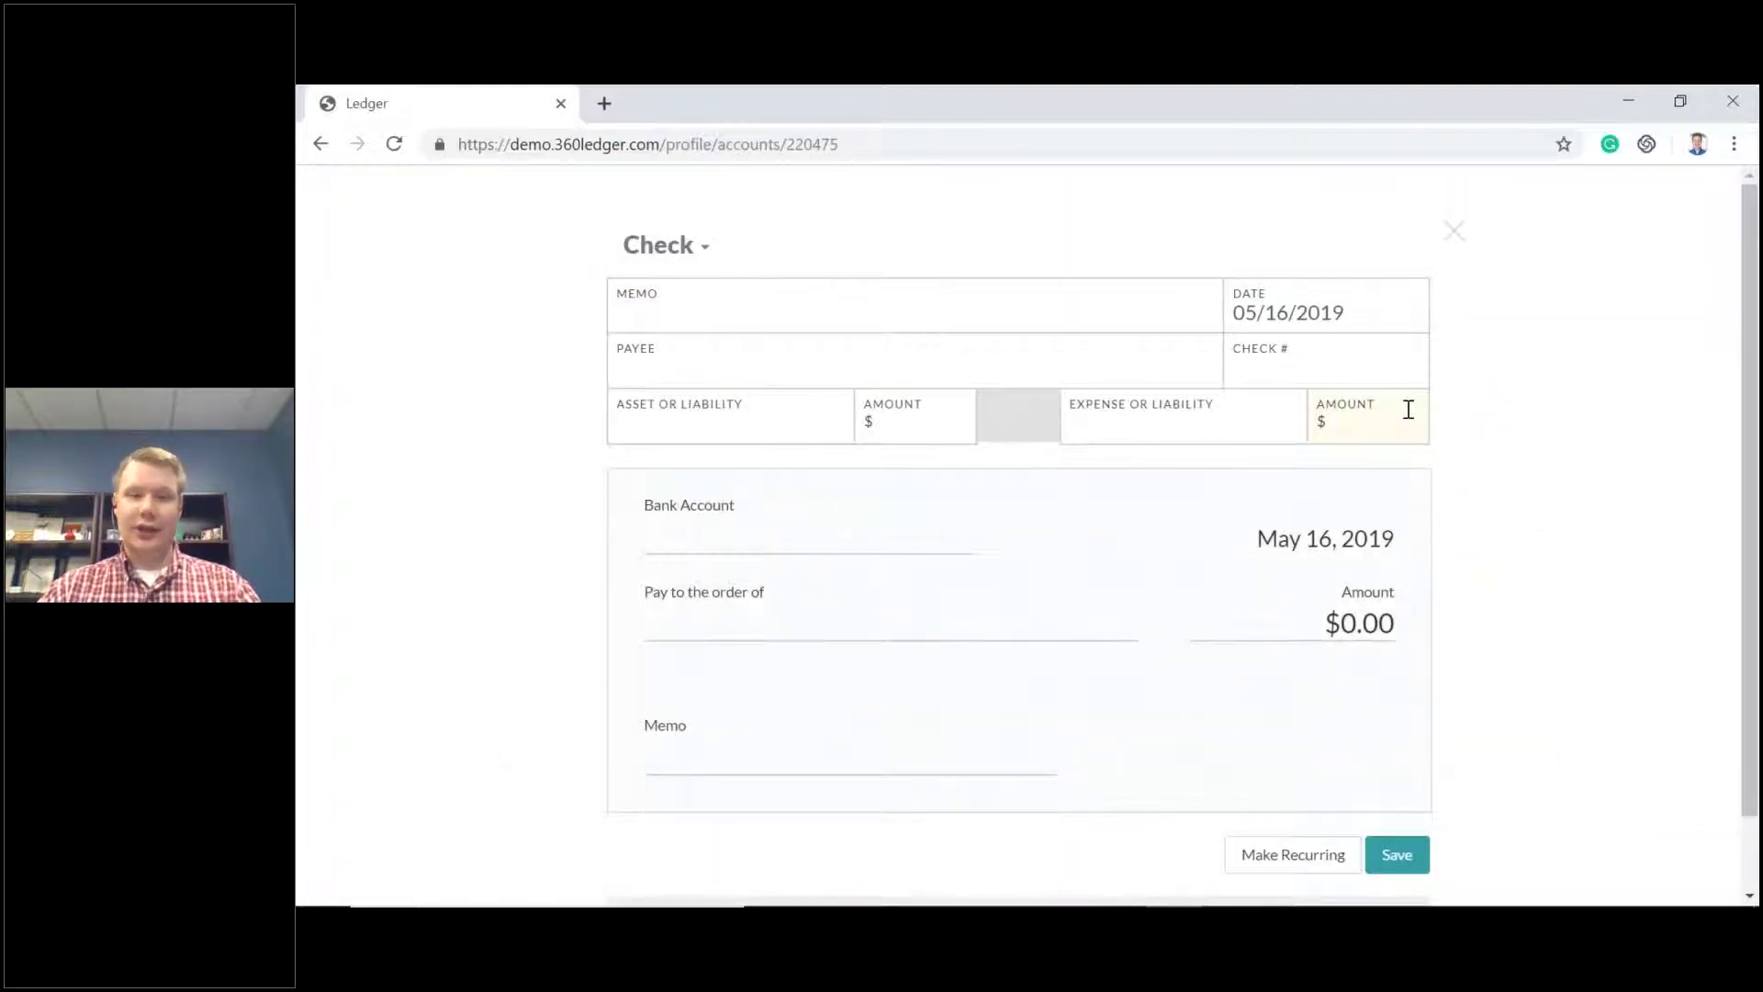
{"action": "scroll", "coordinate": [1408, 410], "scroll_direction": "down", "scroll_amount": 1}
{"action": "scroll", "coordinate": [1511, 583], "scroll_direction": "up", "scroll_amount": 1}
{"action": "left_click", "coordinate": [724, 309]}
{"action": "type", "text": "TEST"}
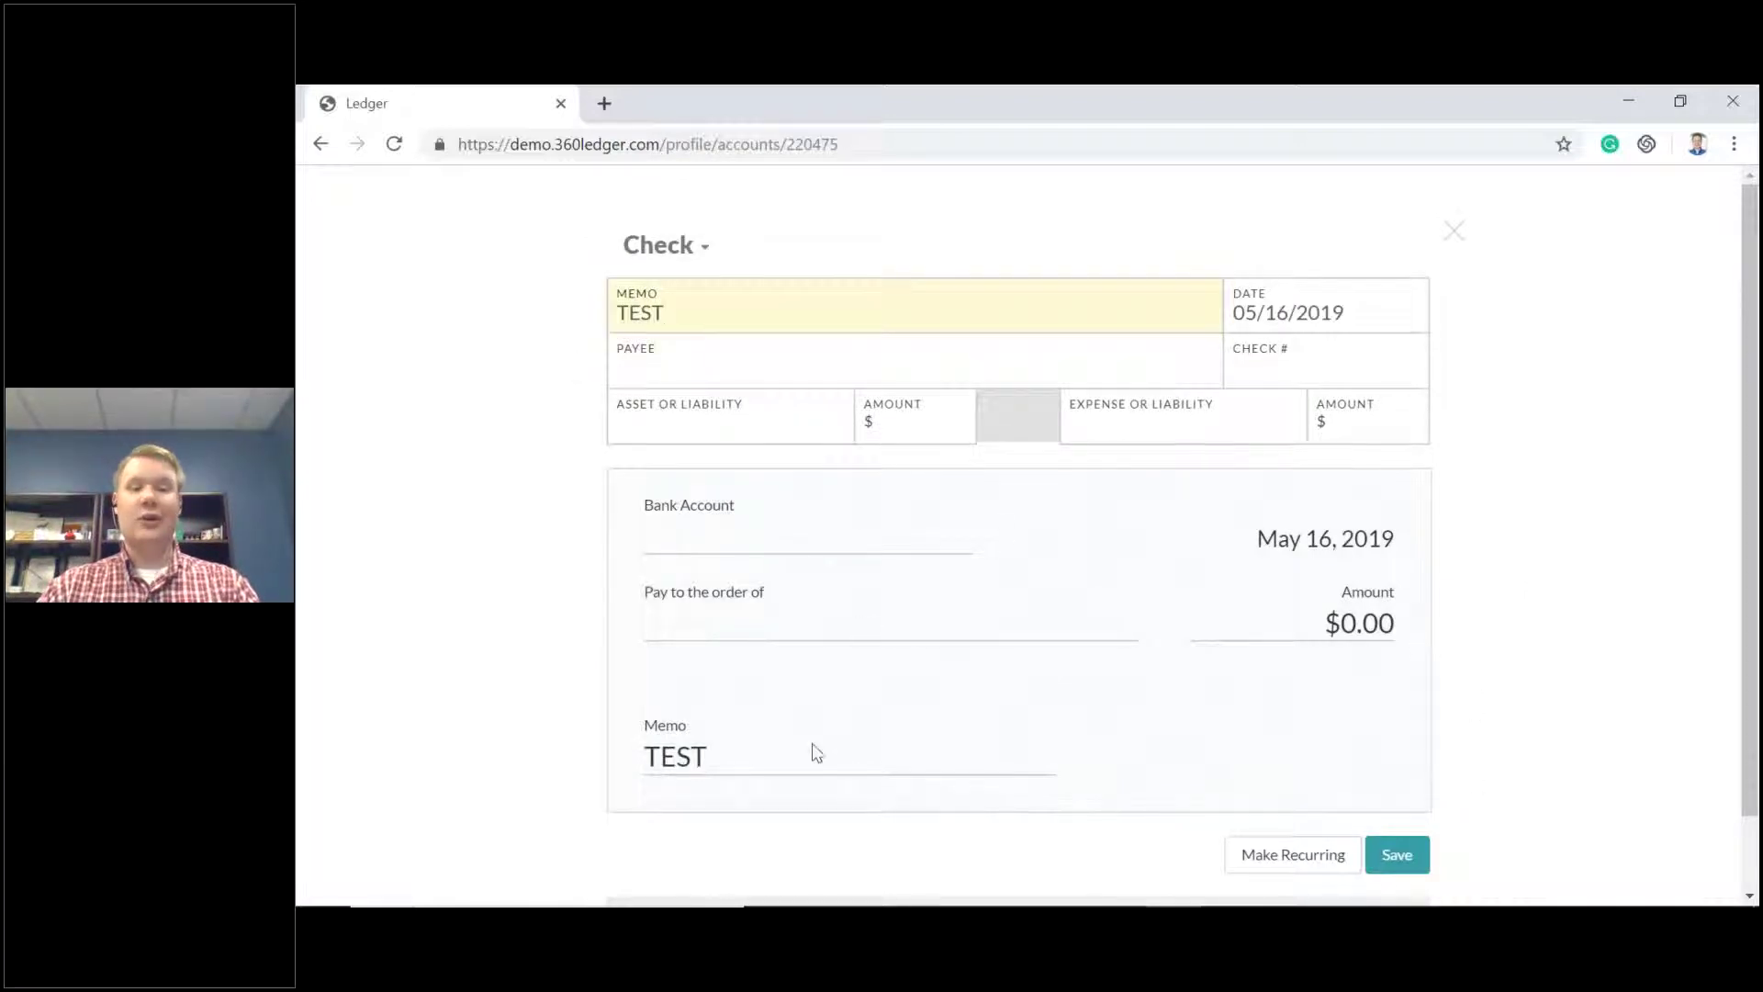
Pay Allied Trash & Recycling from Unrestricted (Central Trust Checking), entering 50 as the amount.
{"action": "left_click", "coordinate": [691, 367]}
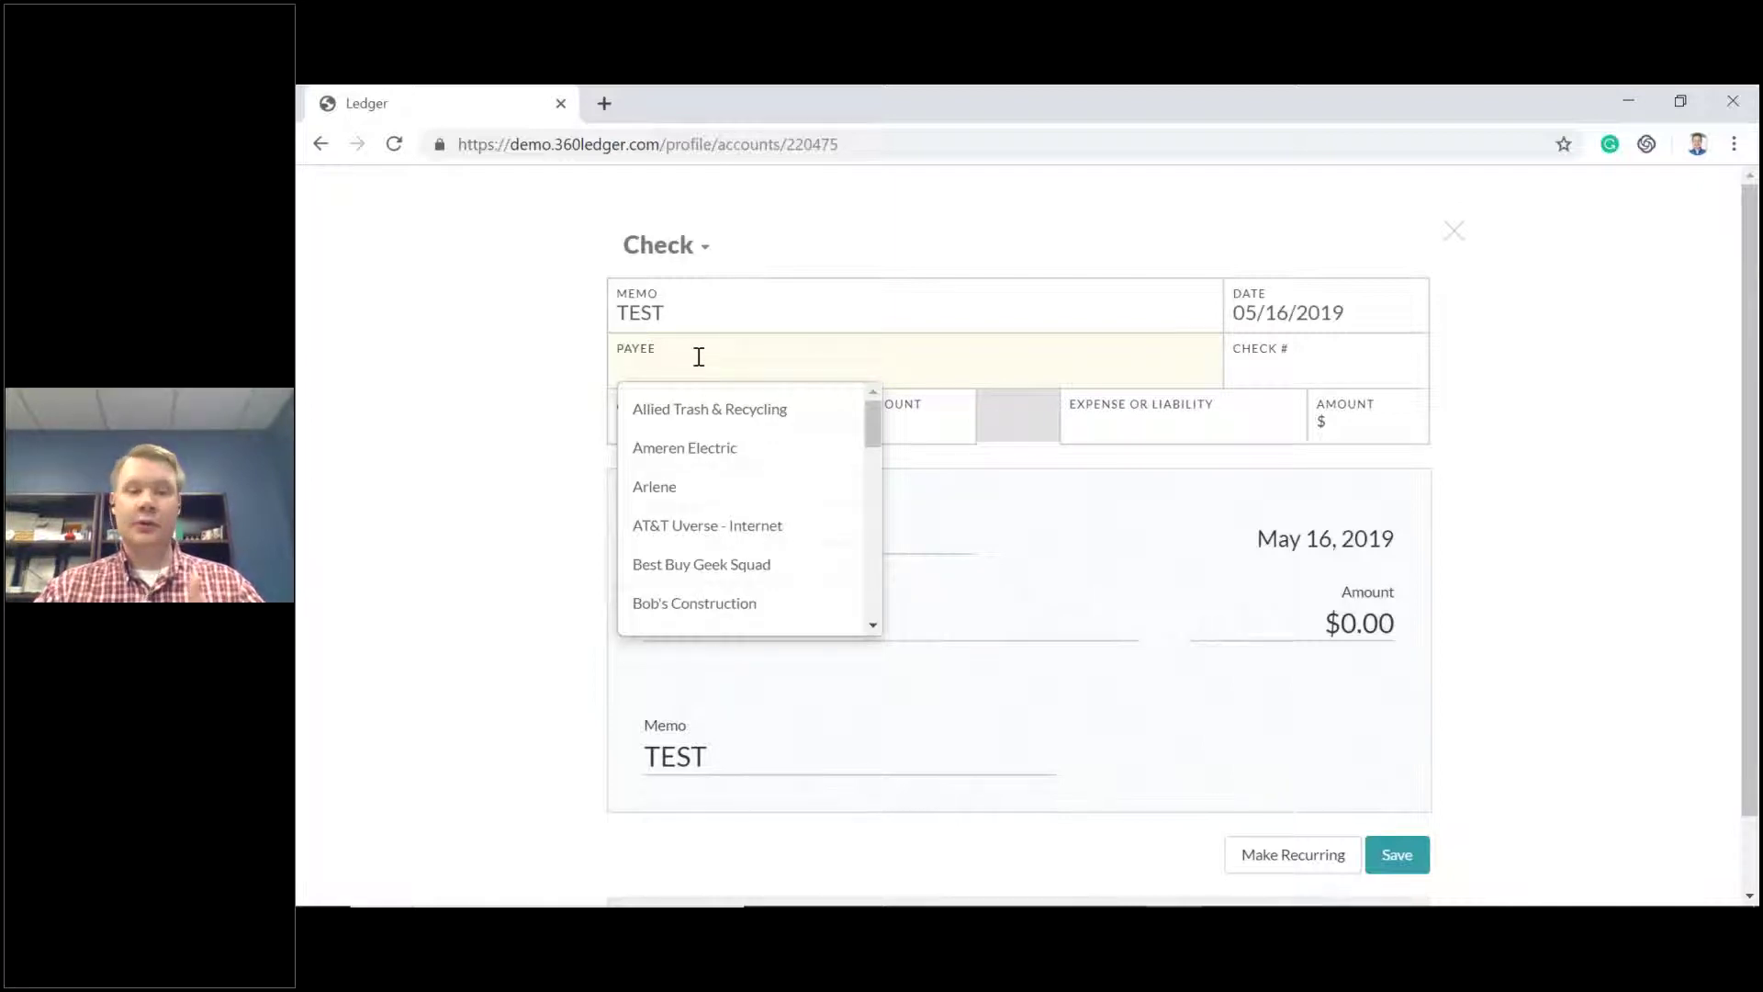
{"action": "left_click", "coordinate": [736, 410]}
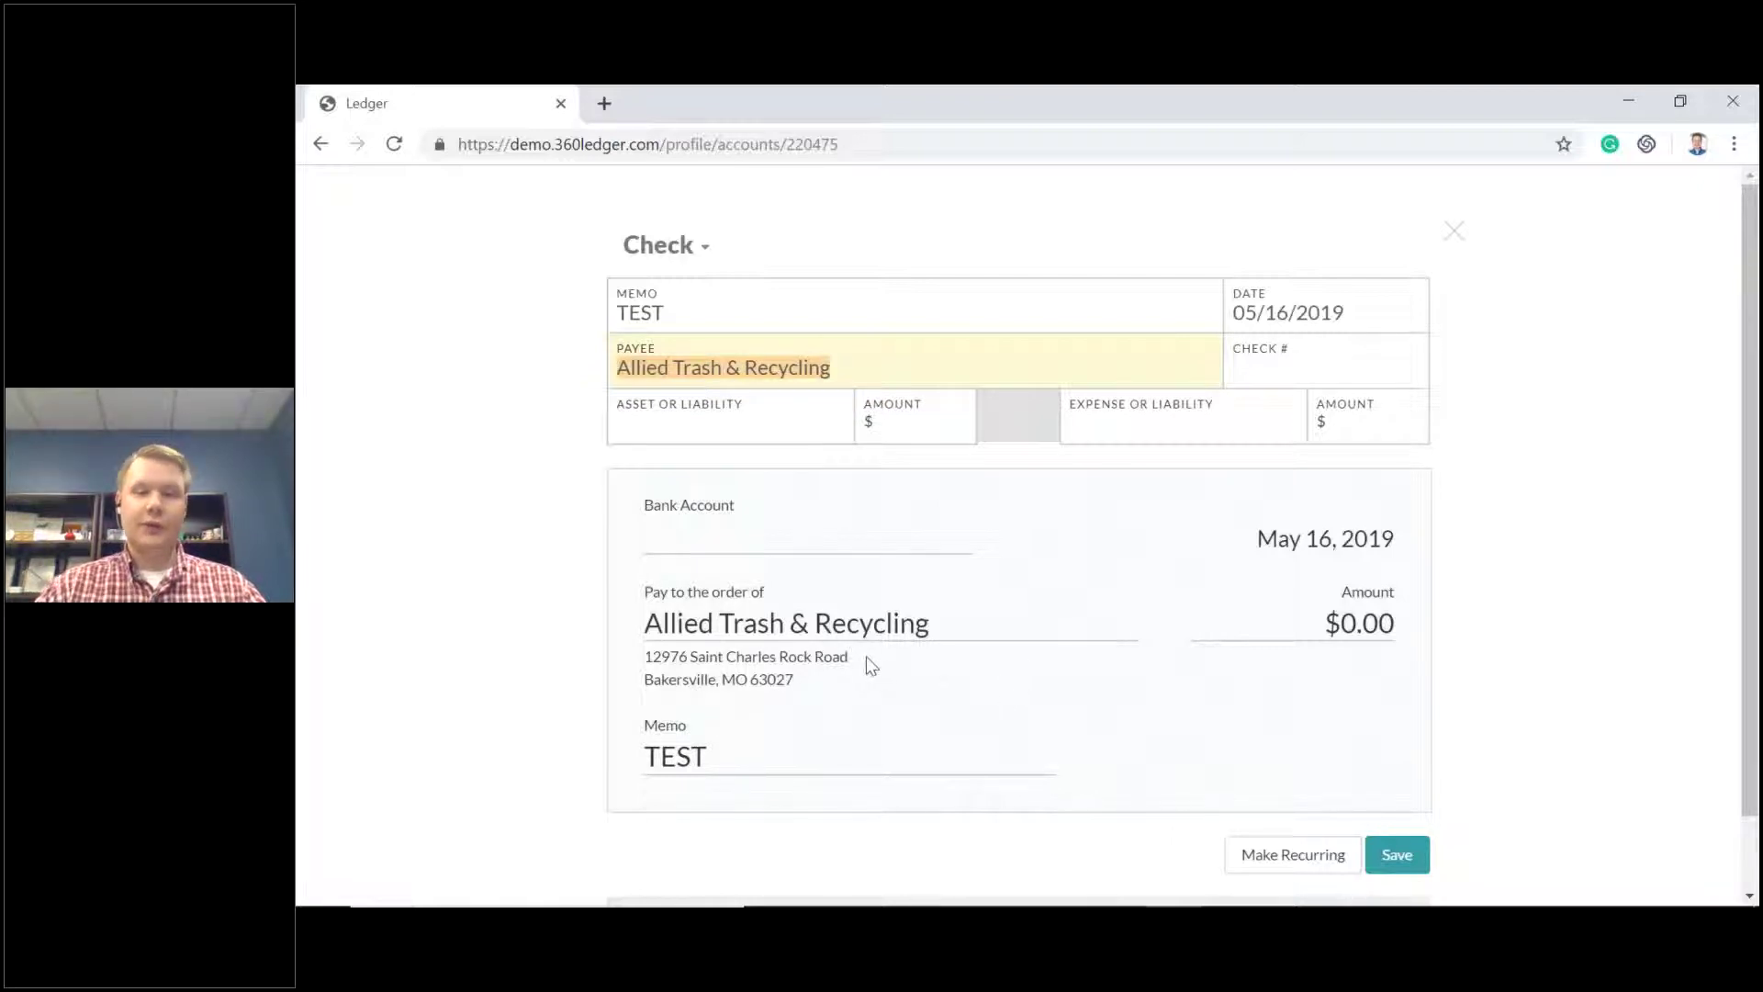
{"action": "left_click", "coordinate": [813, 423]}
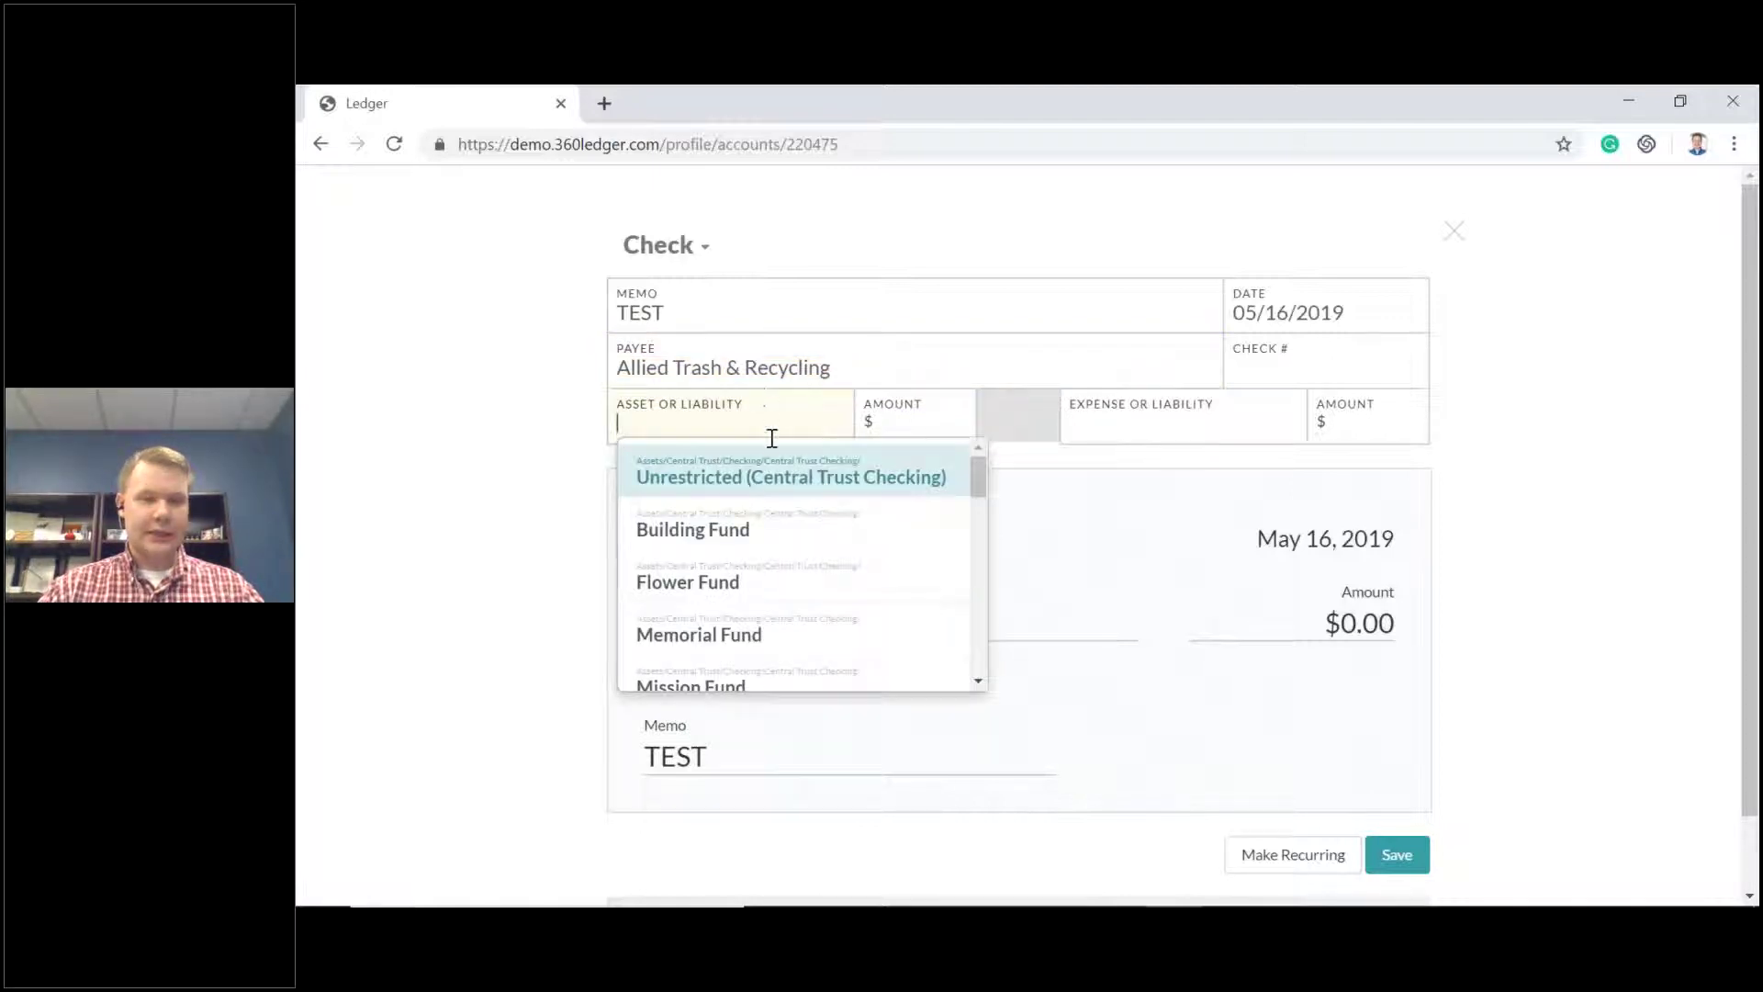
{"action": "scroll", "coordinate": [789, 528], "scroll_direction": "down", "scroll_amount": 2}
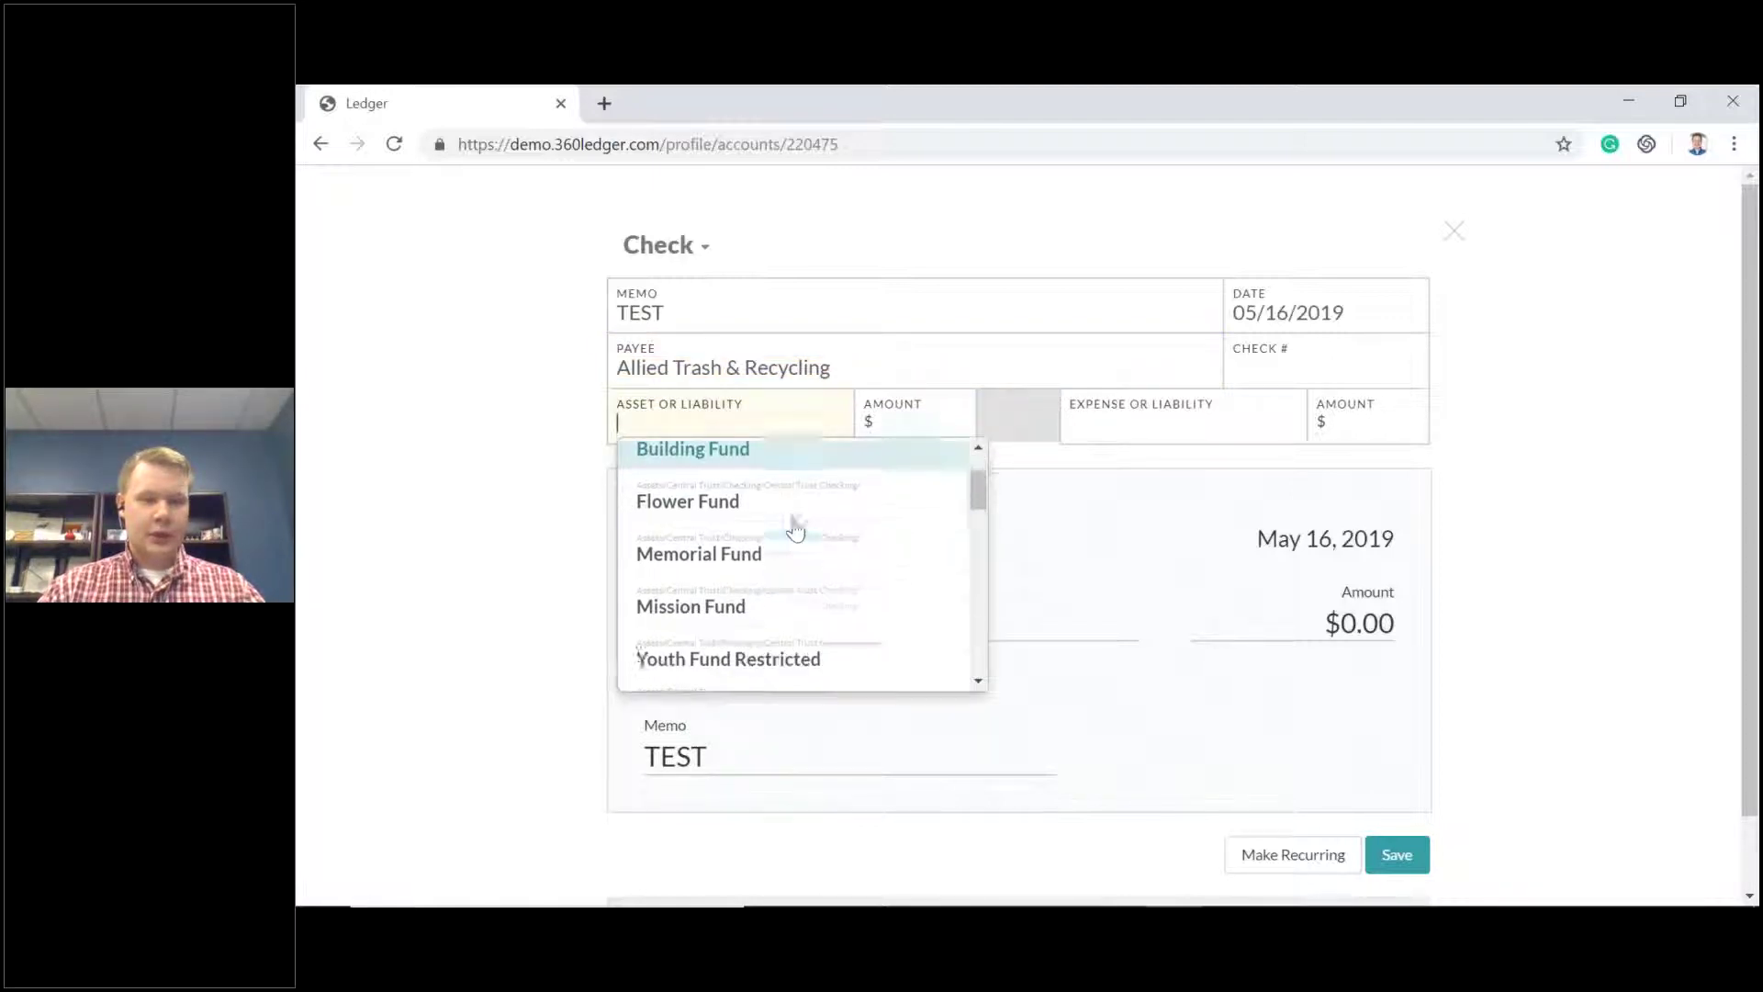
{"action": "scroll", "coordinate": [780, 564], "scroll_direction": "up", "scroll_amount": 2}
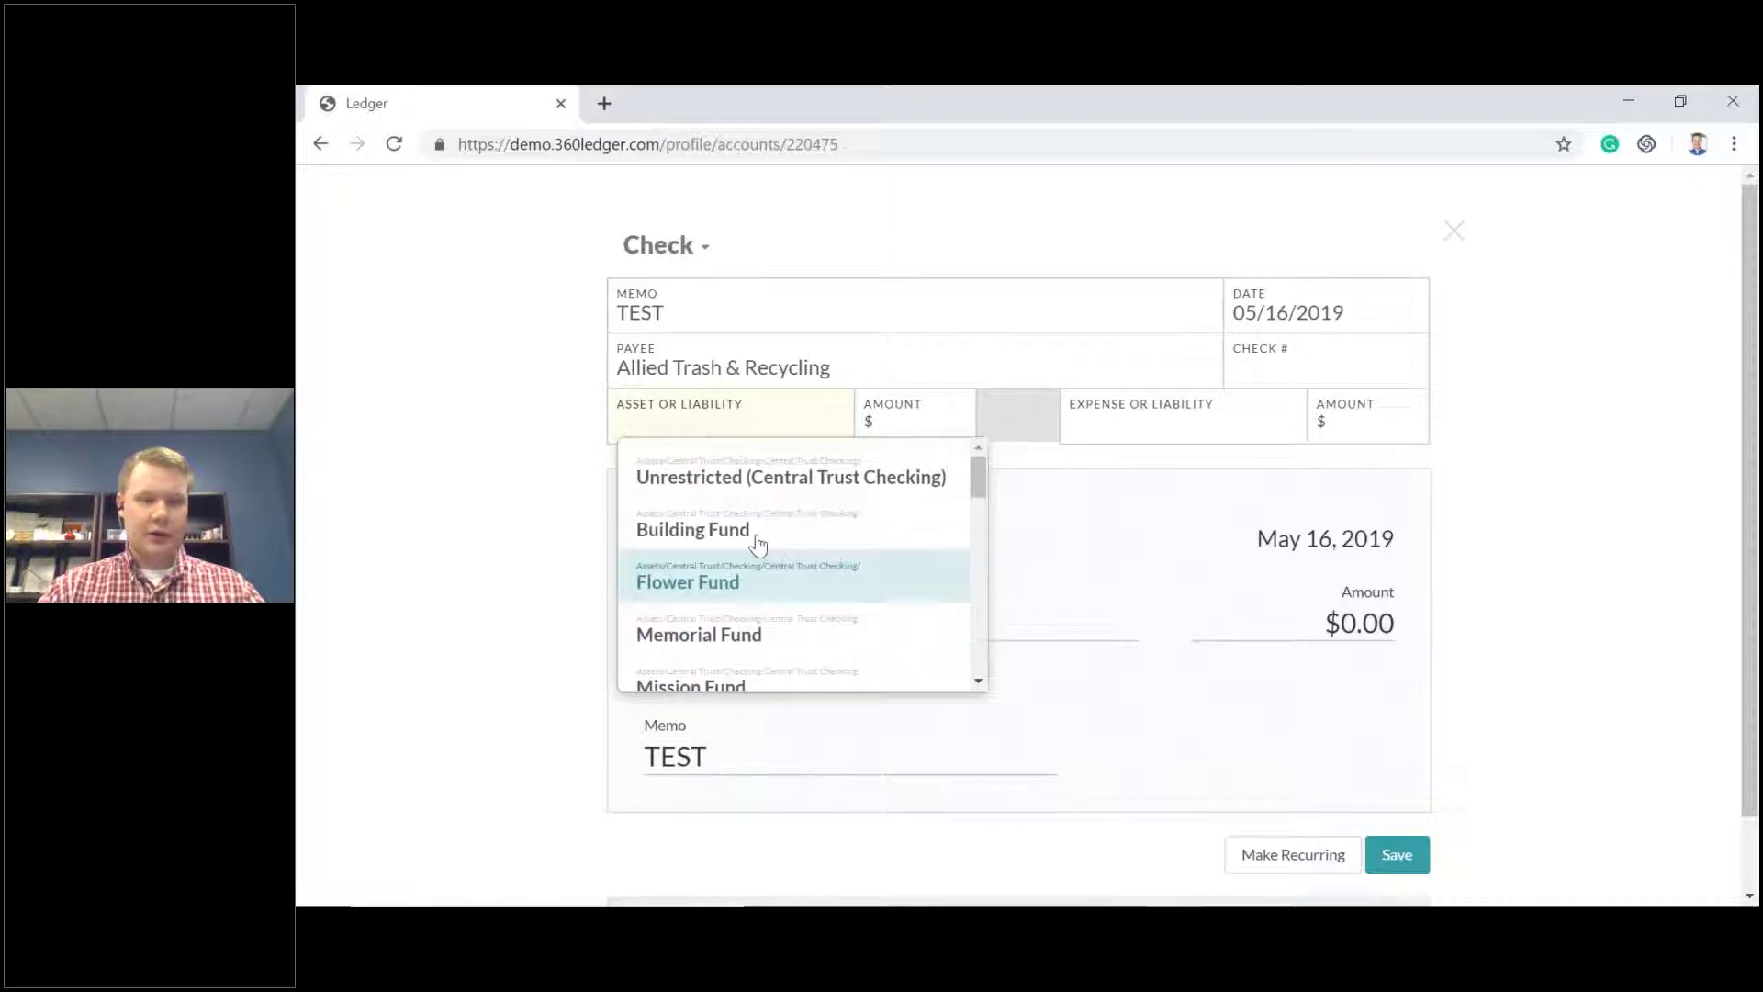
{"action": "left_click", "coordinate": [762, 472]}
{"action": "left_click", "coordinate": [902, 434]}
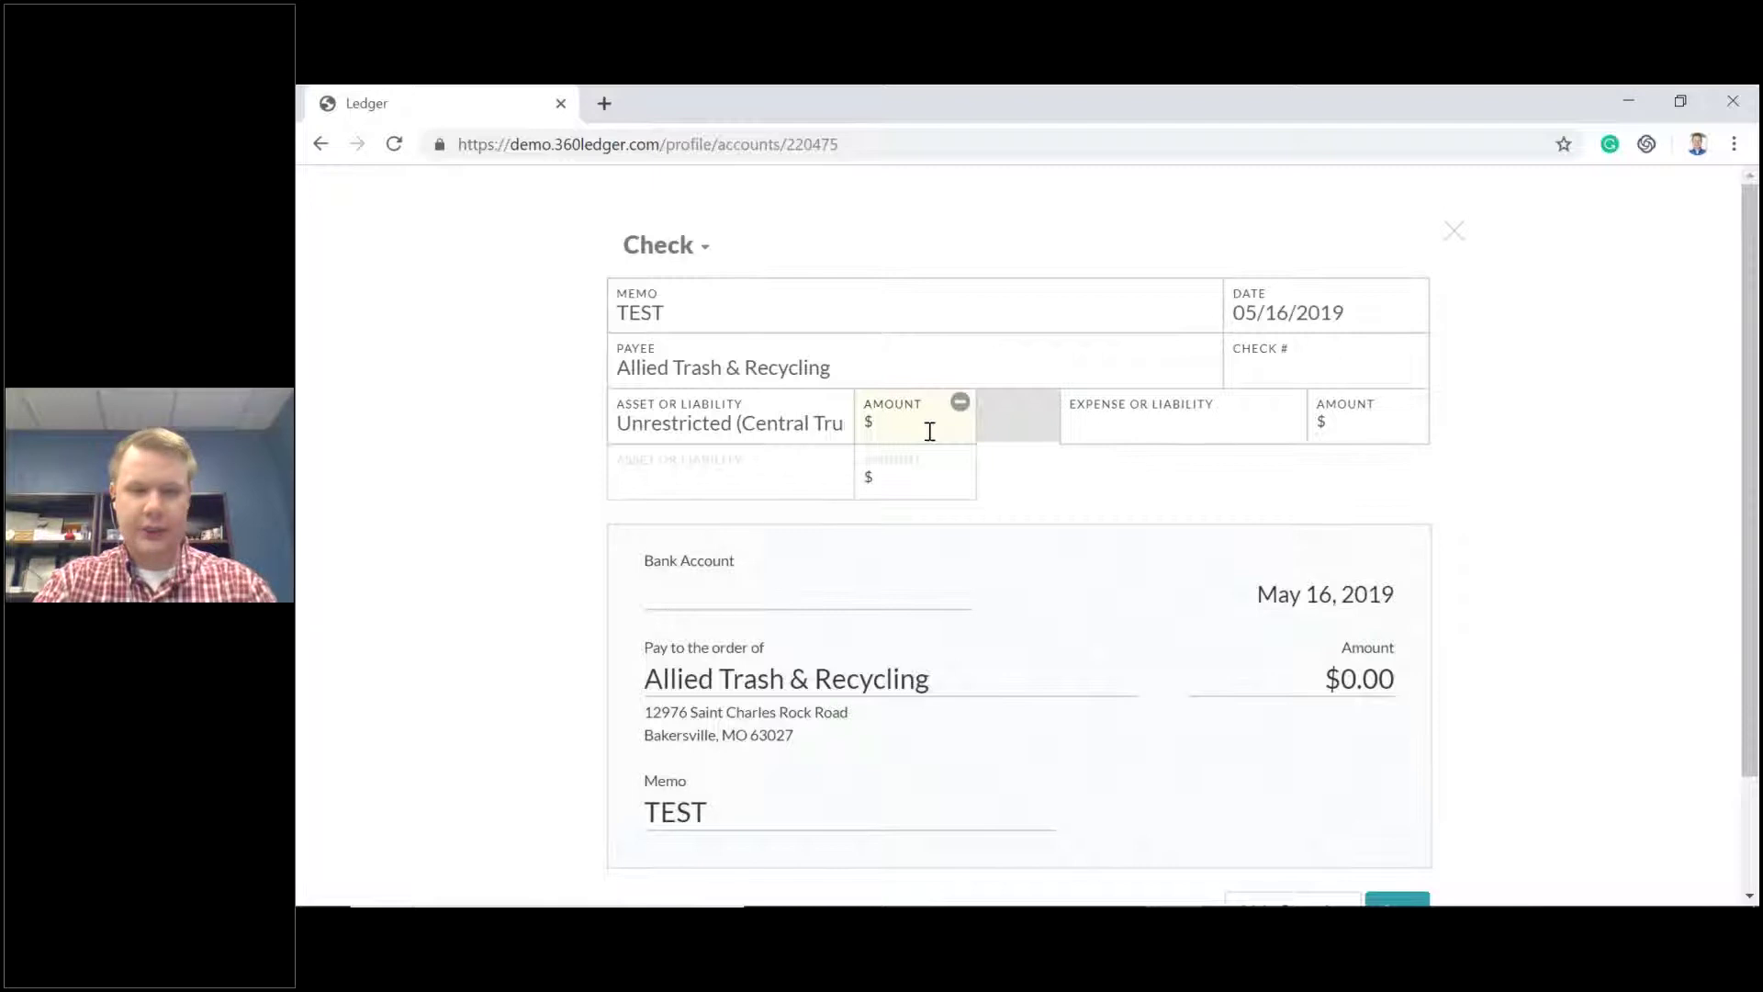
{"action": "type", "text": "50"}
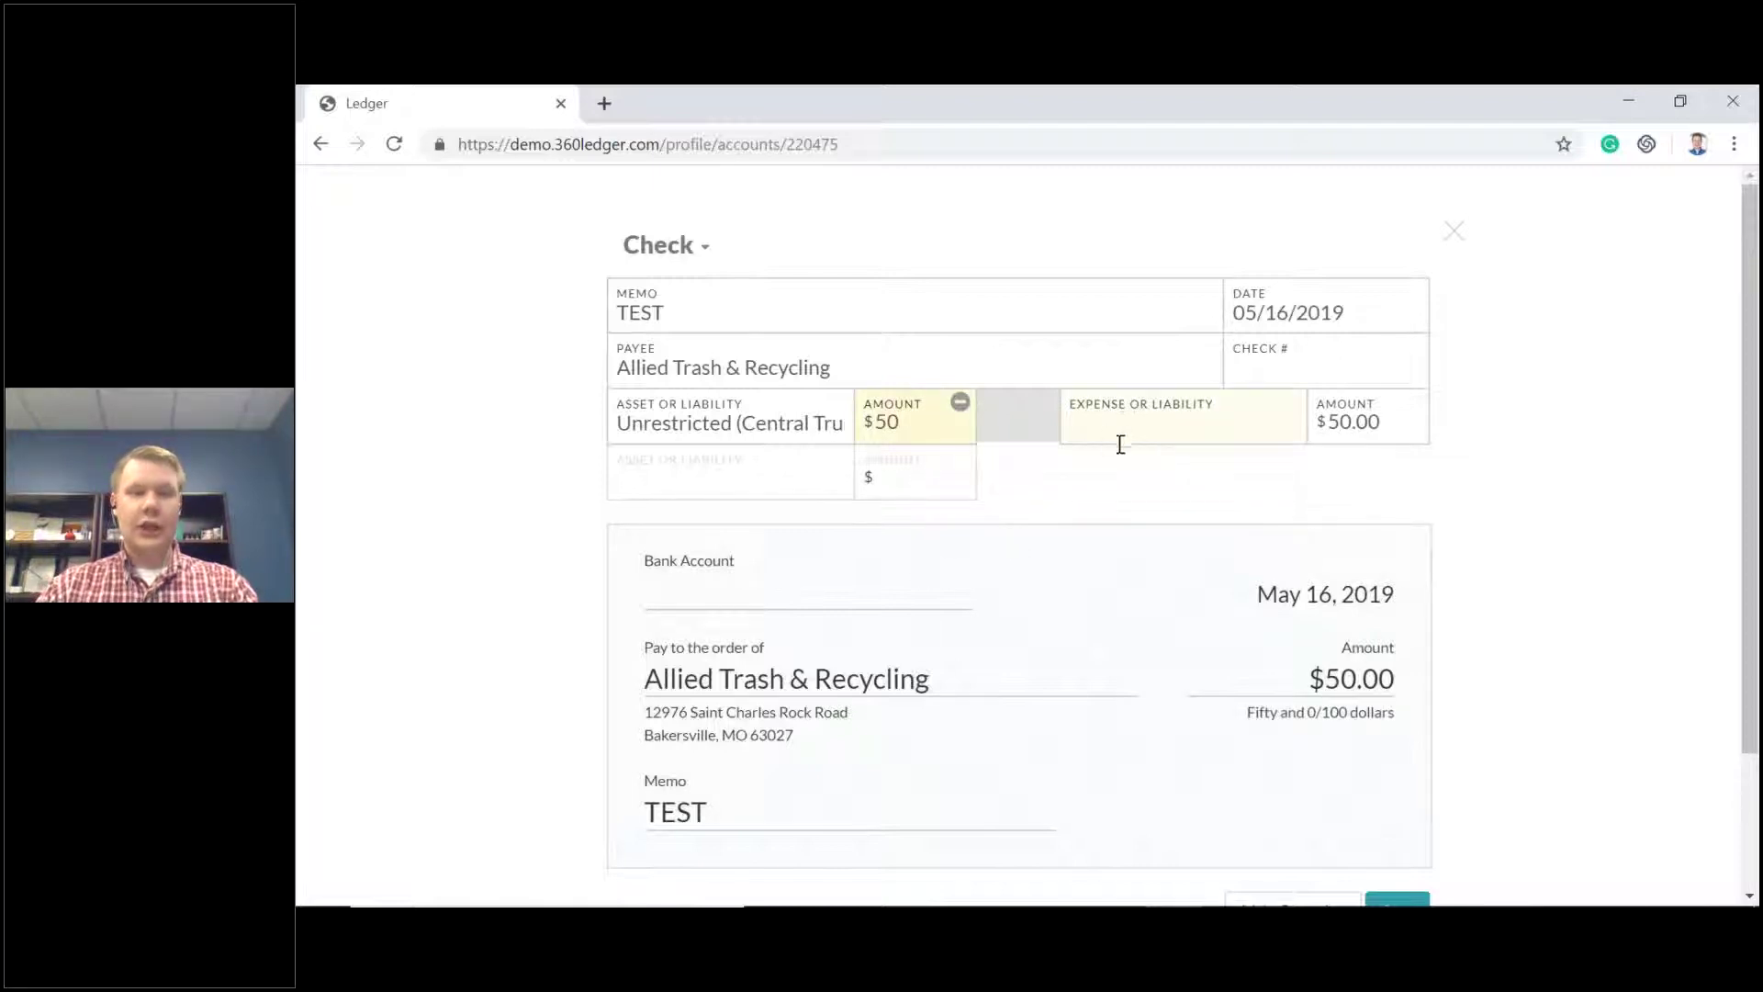
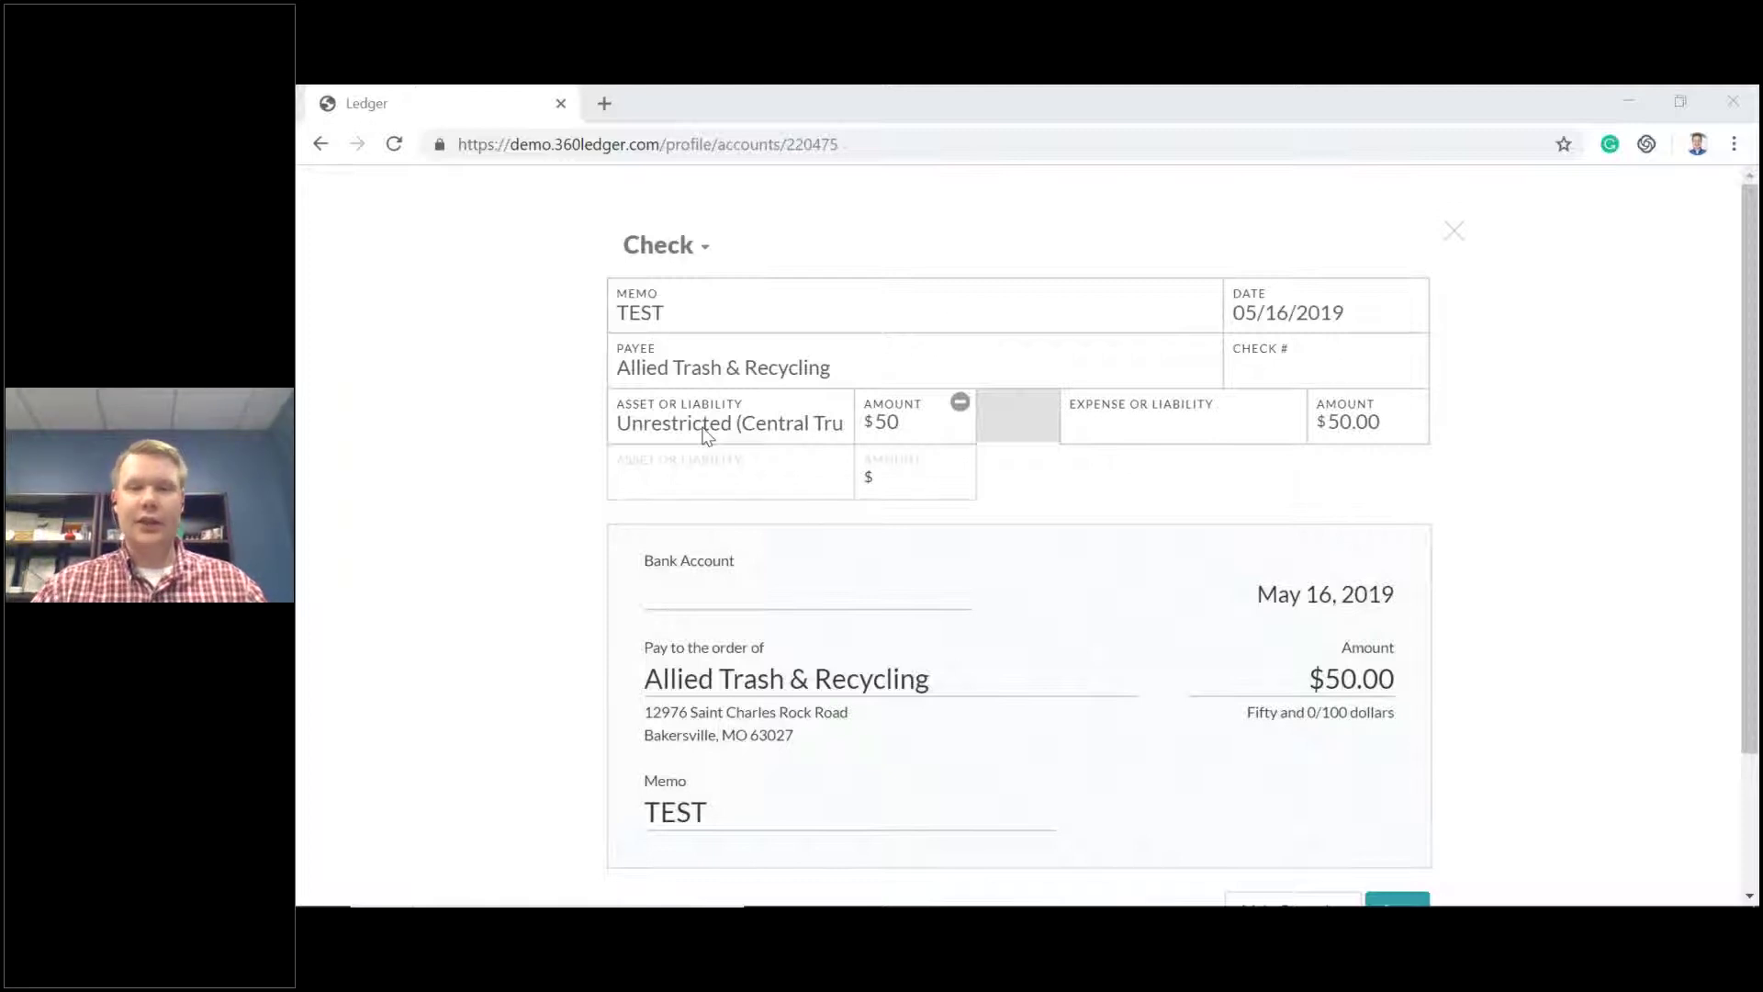
Close the $50 Allied Trash & Recycling check form without saving it.
{"action": "left_click", "coordinate": [1458, 241]}
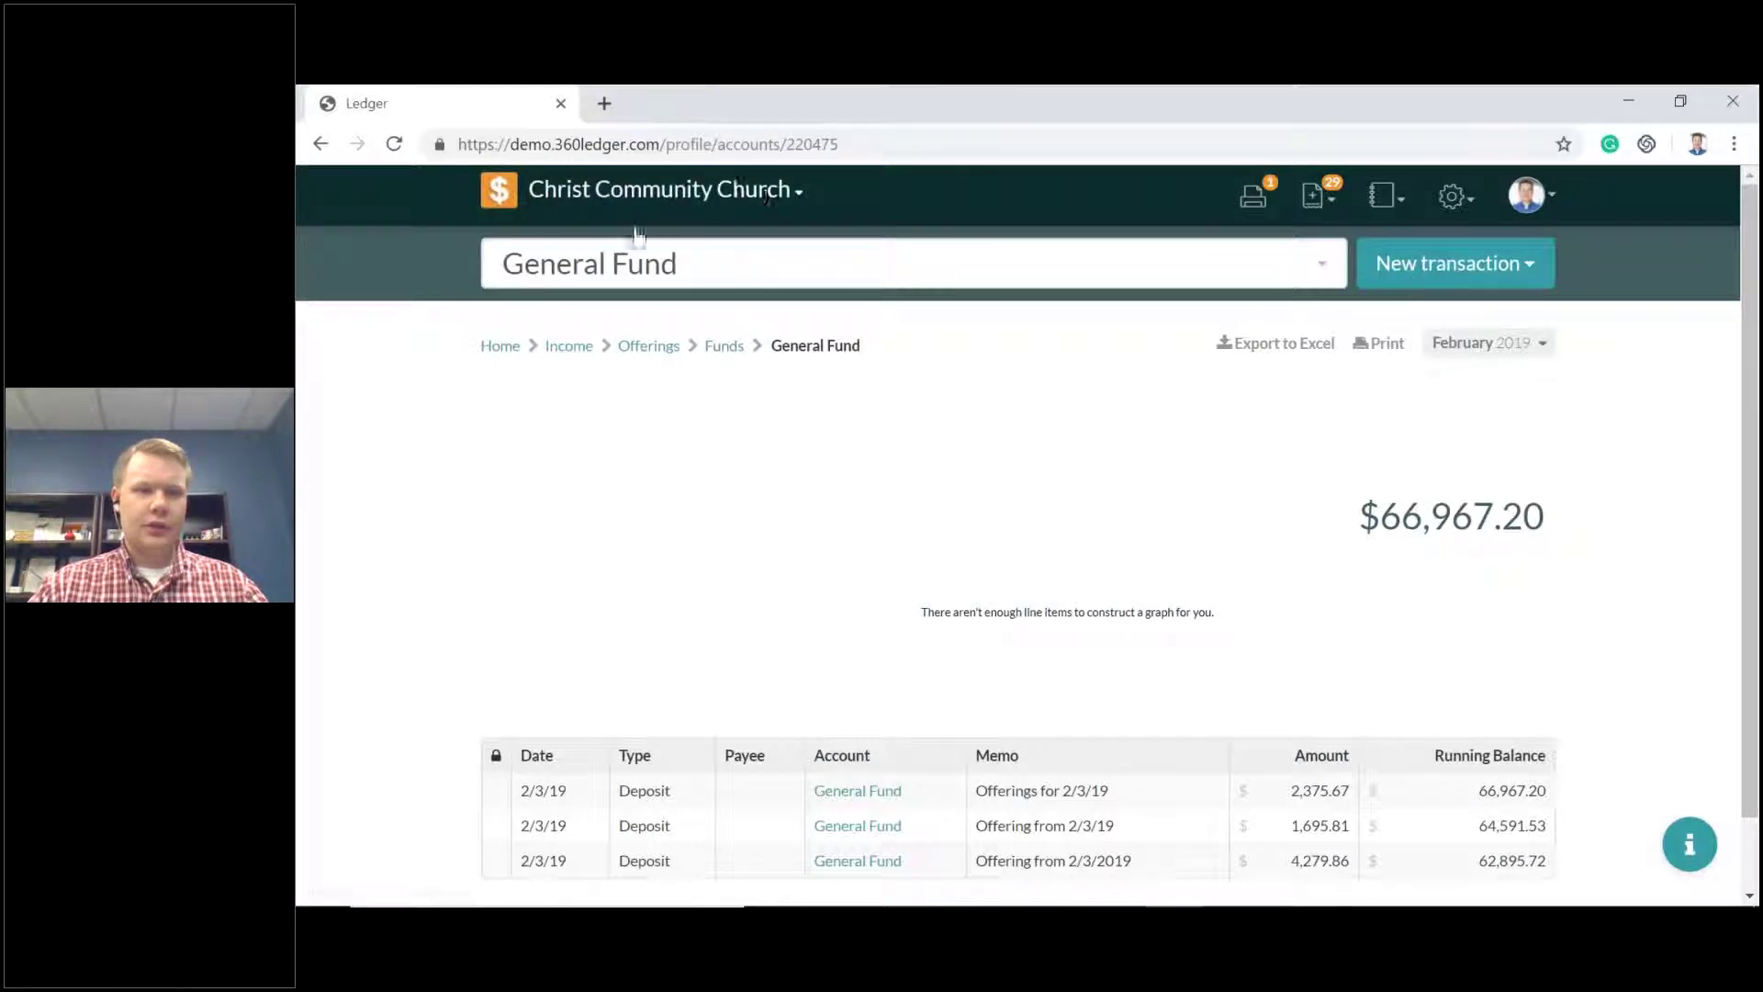
Switch to the Daycare books and go to the Chart of Accounts.
{"action": "left_click", "coordinate": [661, 190]}
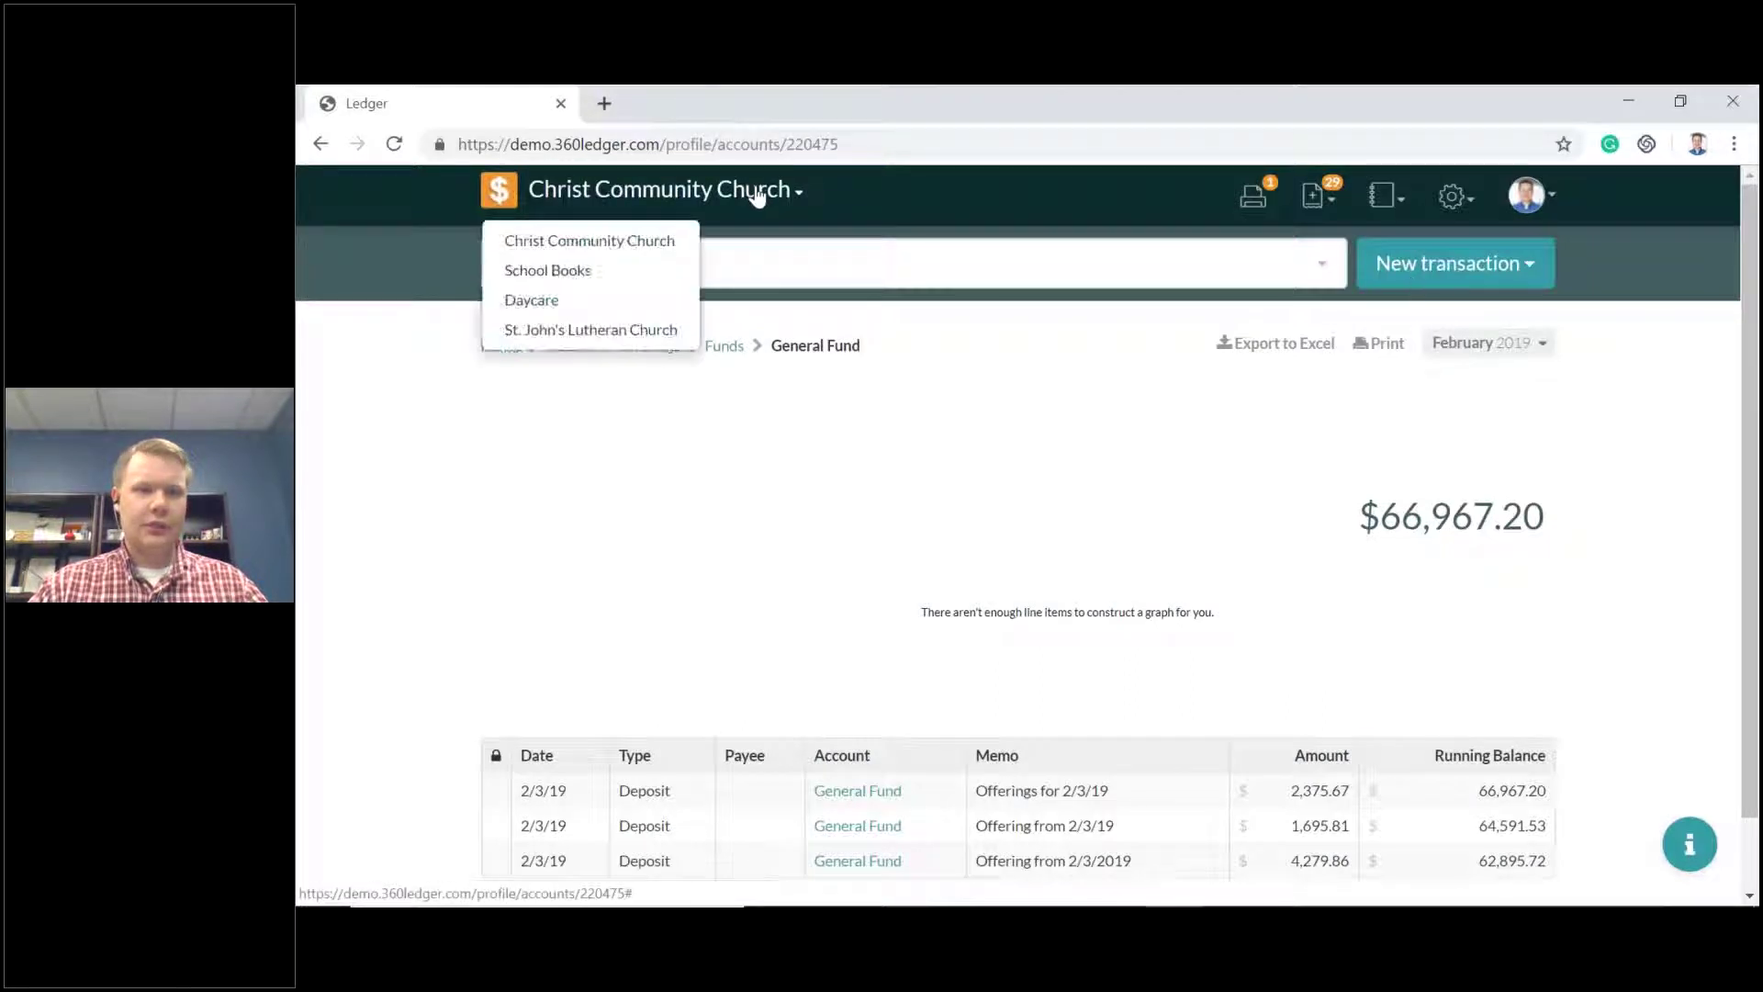
{"action": "left_click", "coordinate": [569, 302]}
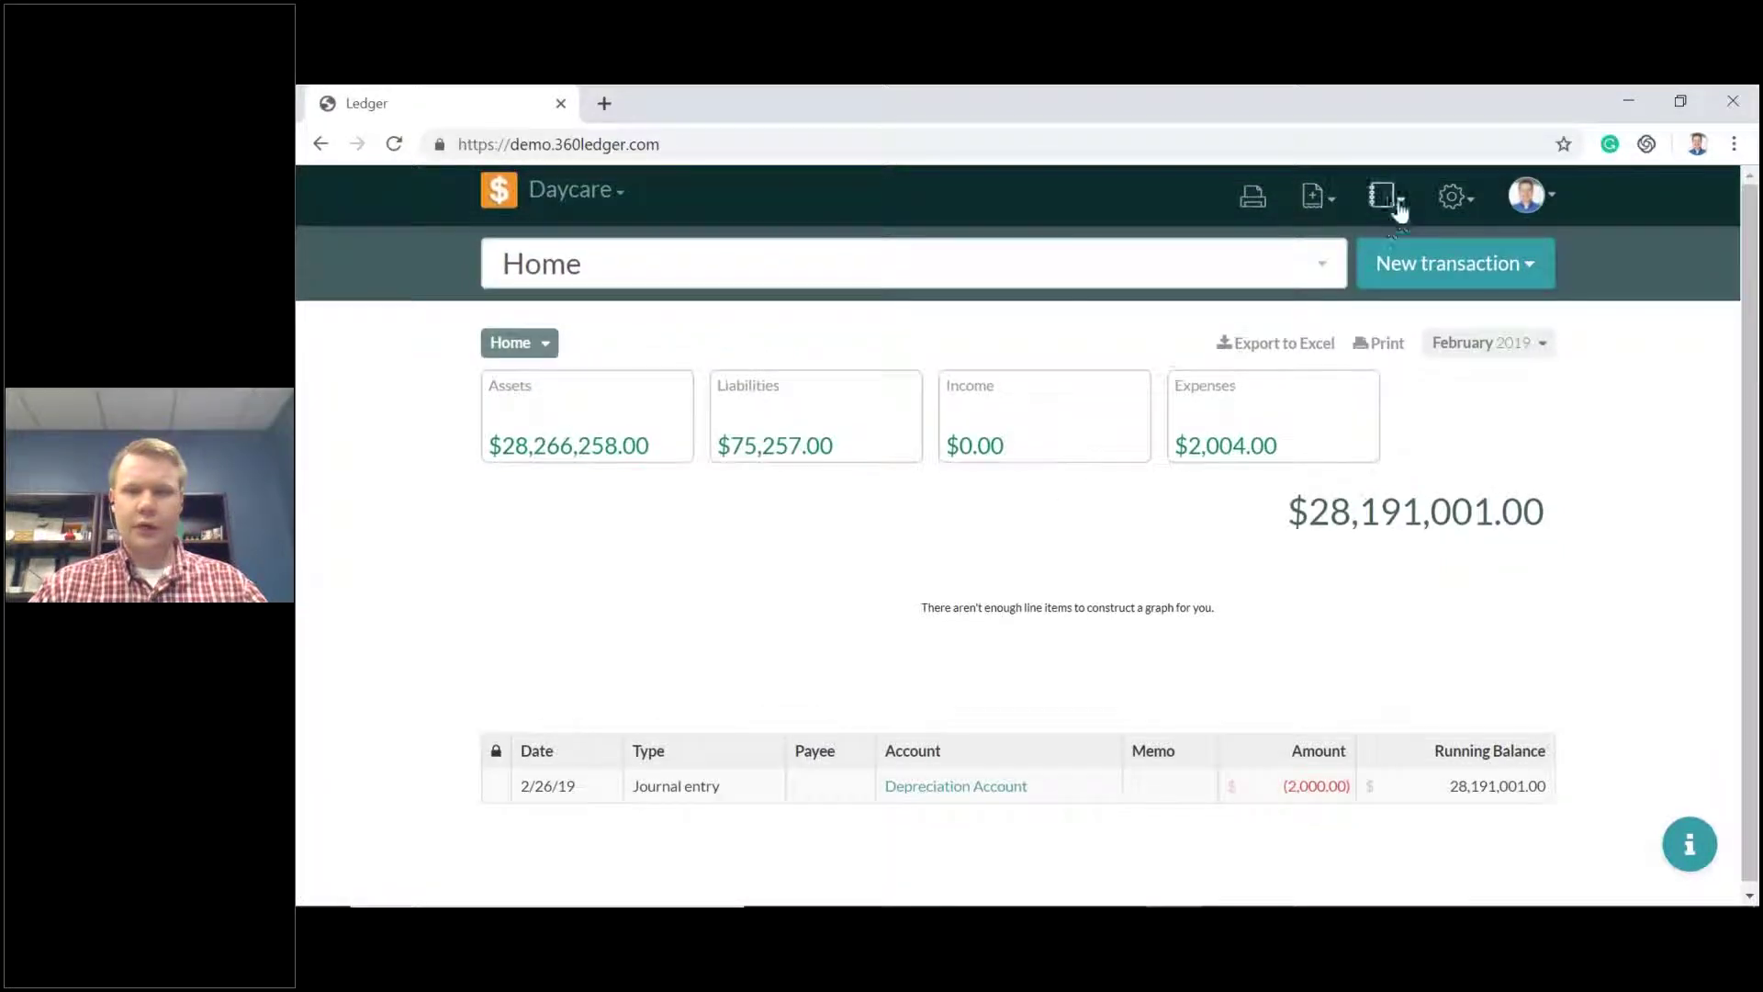
{"action": "left_click", "coordinate": [1387, 194]}
{"action": "left_click", "coordinate": [861, 601]}
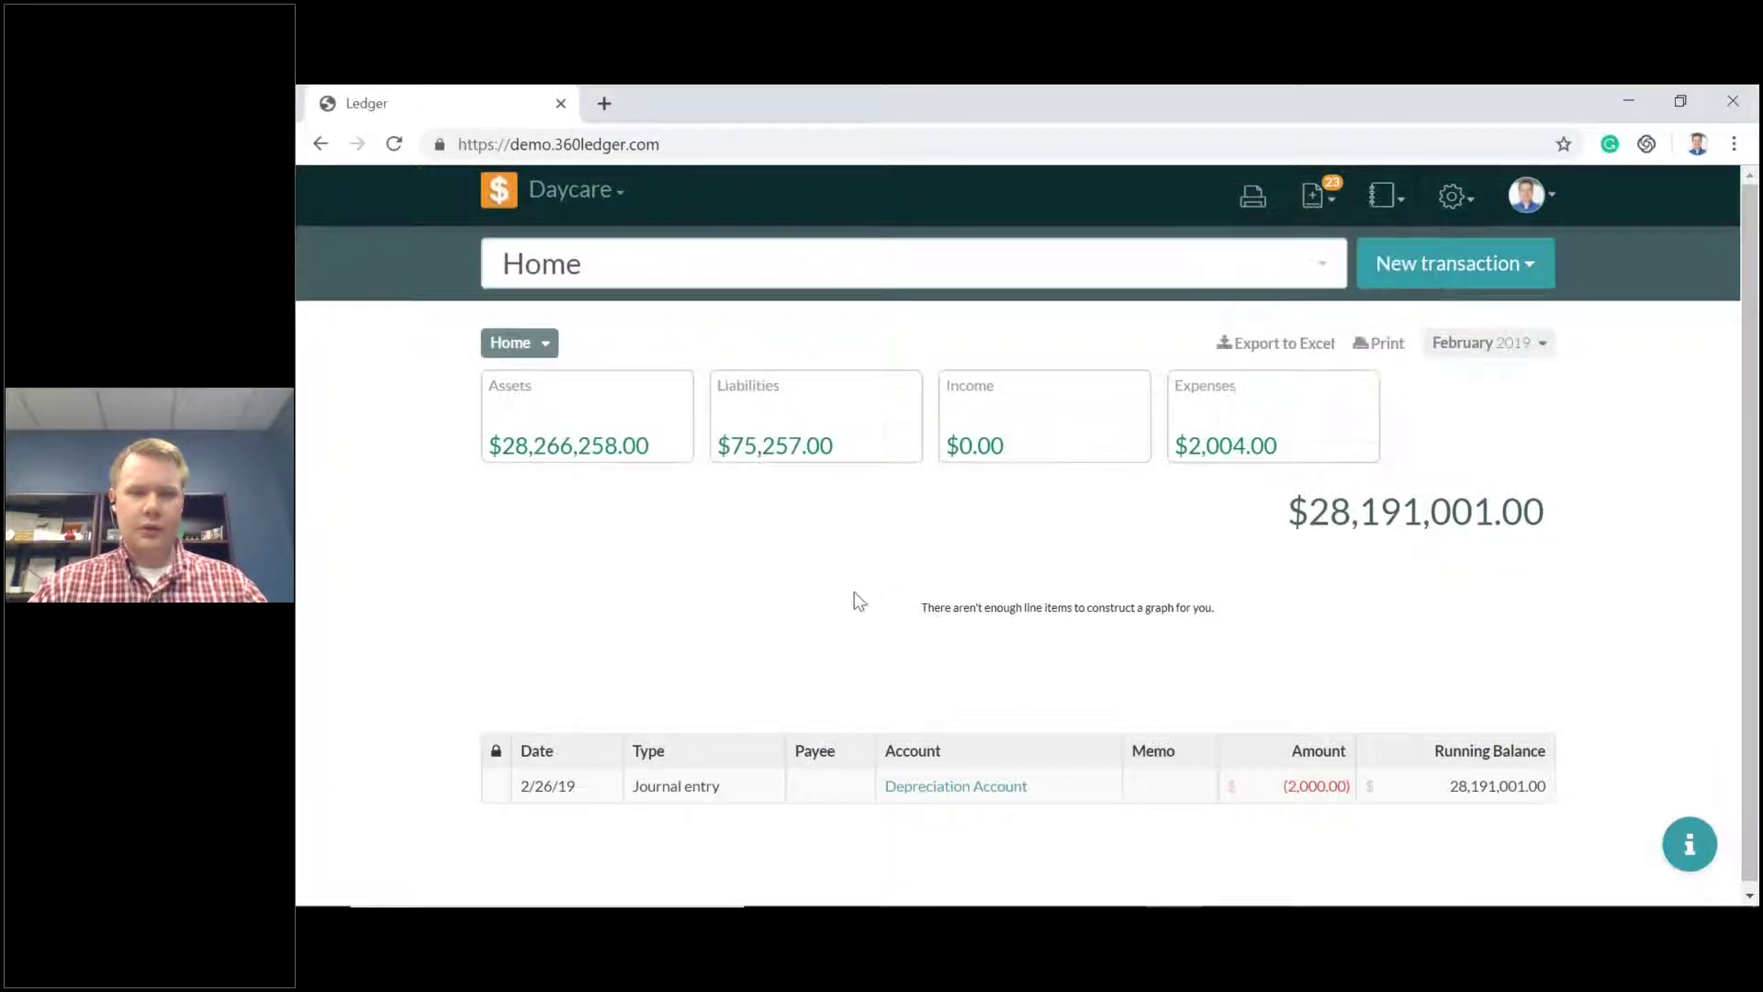
{"action": "left_click", "coordinate": [1467, 196]}
{"action": "left_click", "coordinate": [1414, 244]}
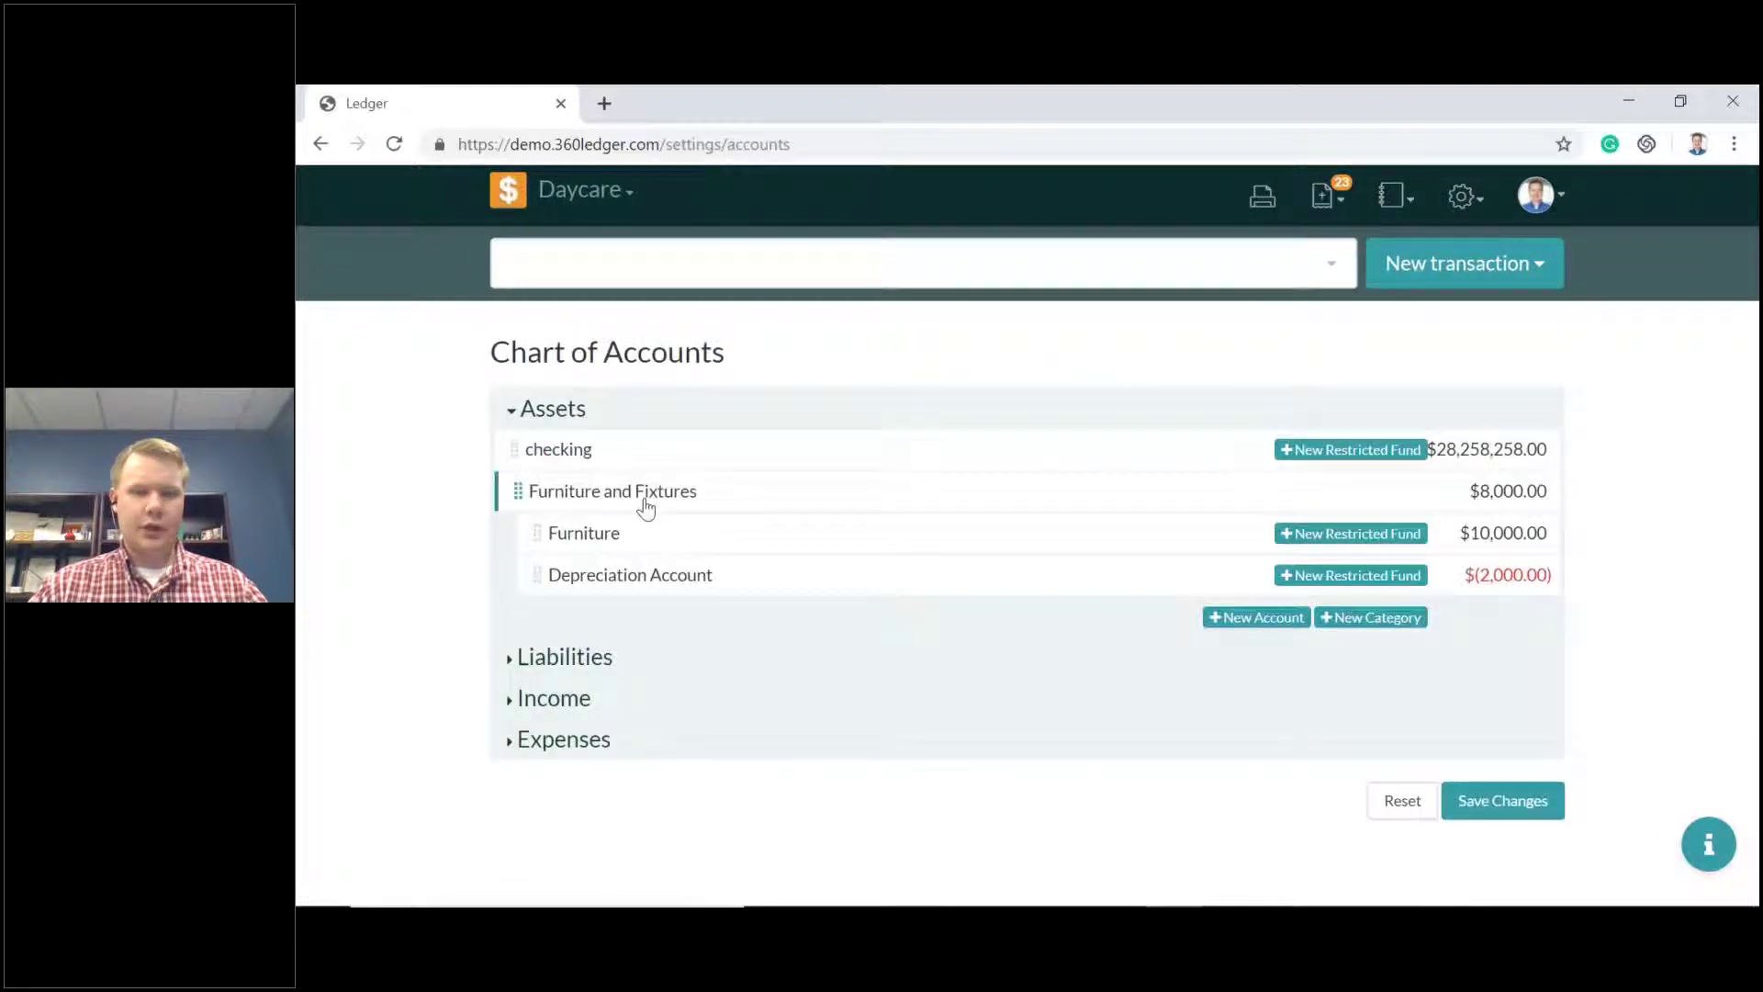
Add and save an Income account named TEST with a $10,000 initial balance, then open Budgets.
{"action": "left_click", "coordinate": [1263, 617]}
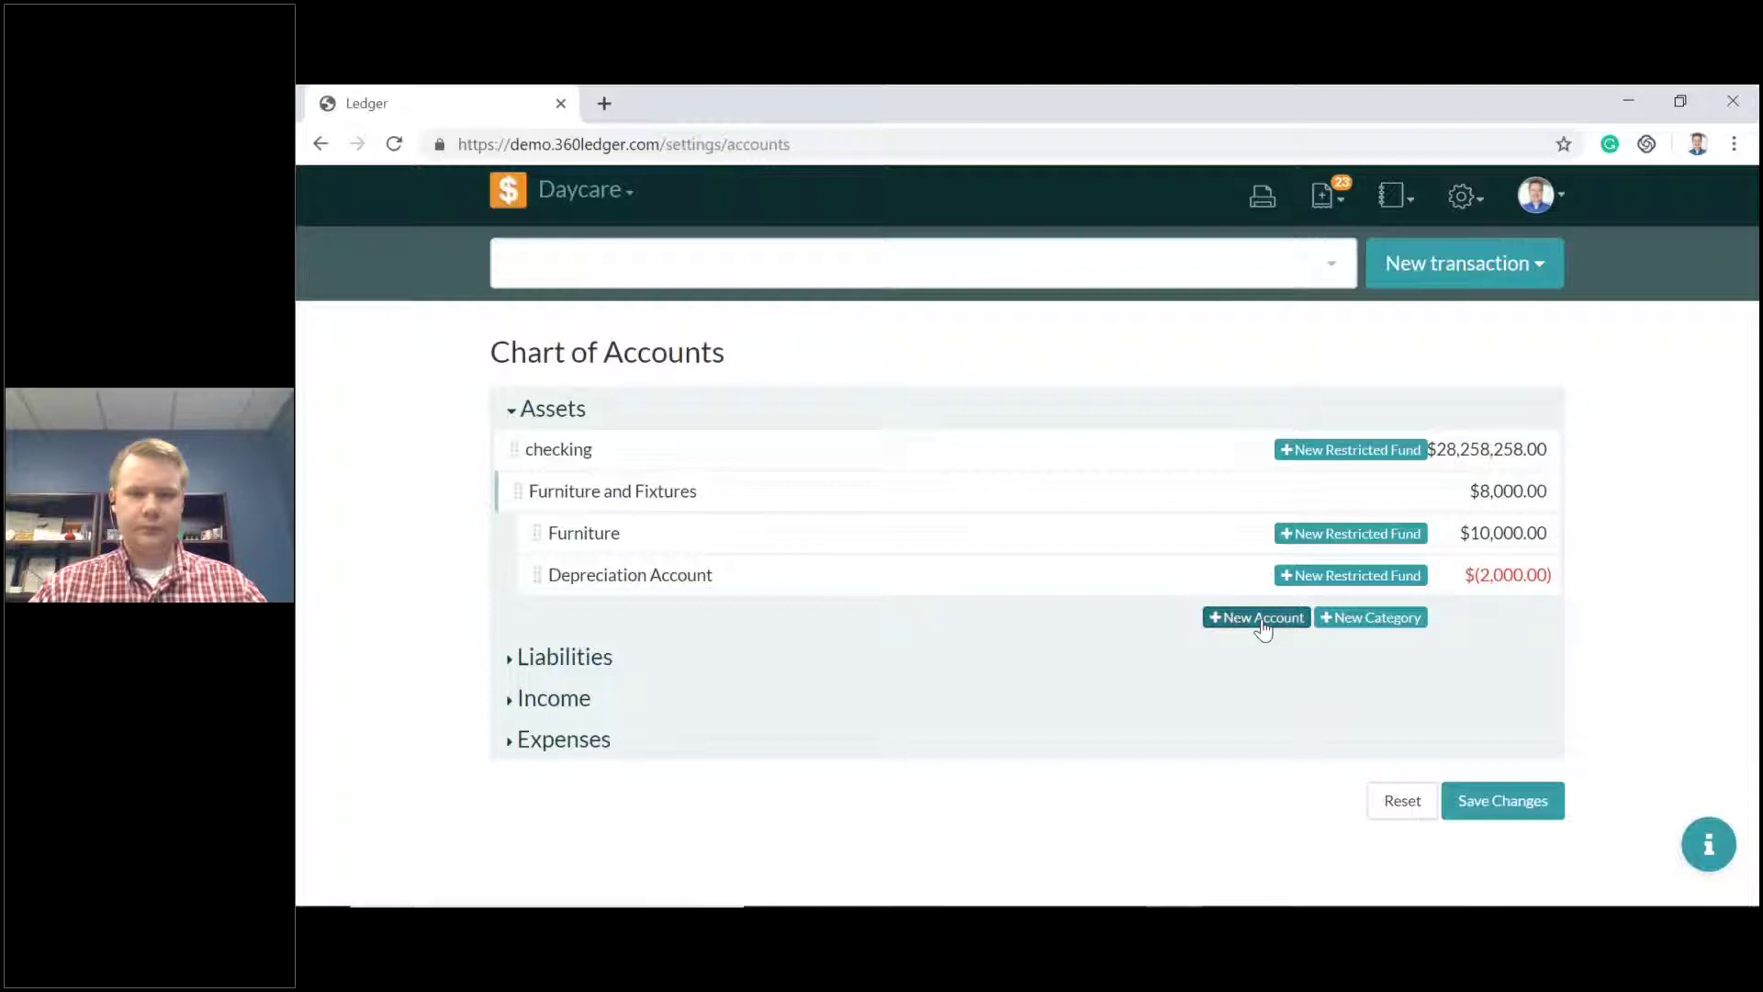
{"action": "left_click", "coordinate": [525, 808]}
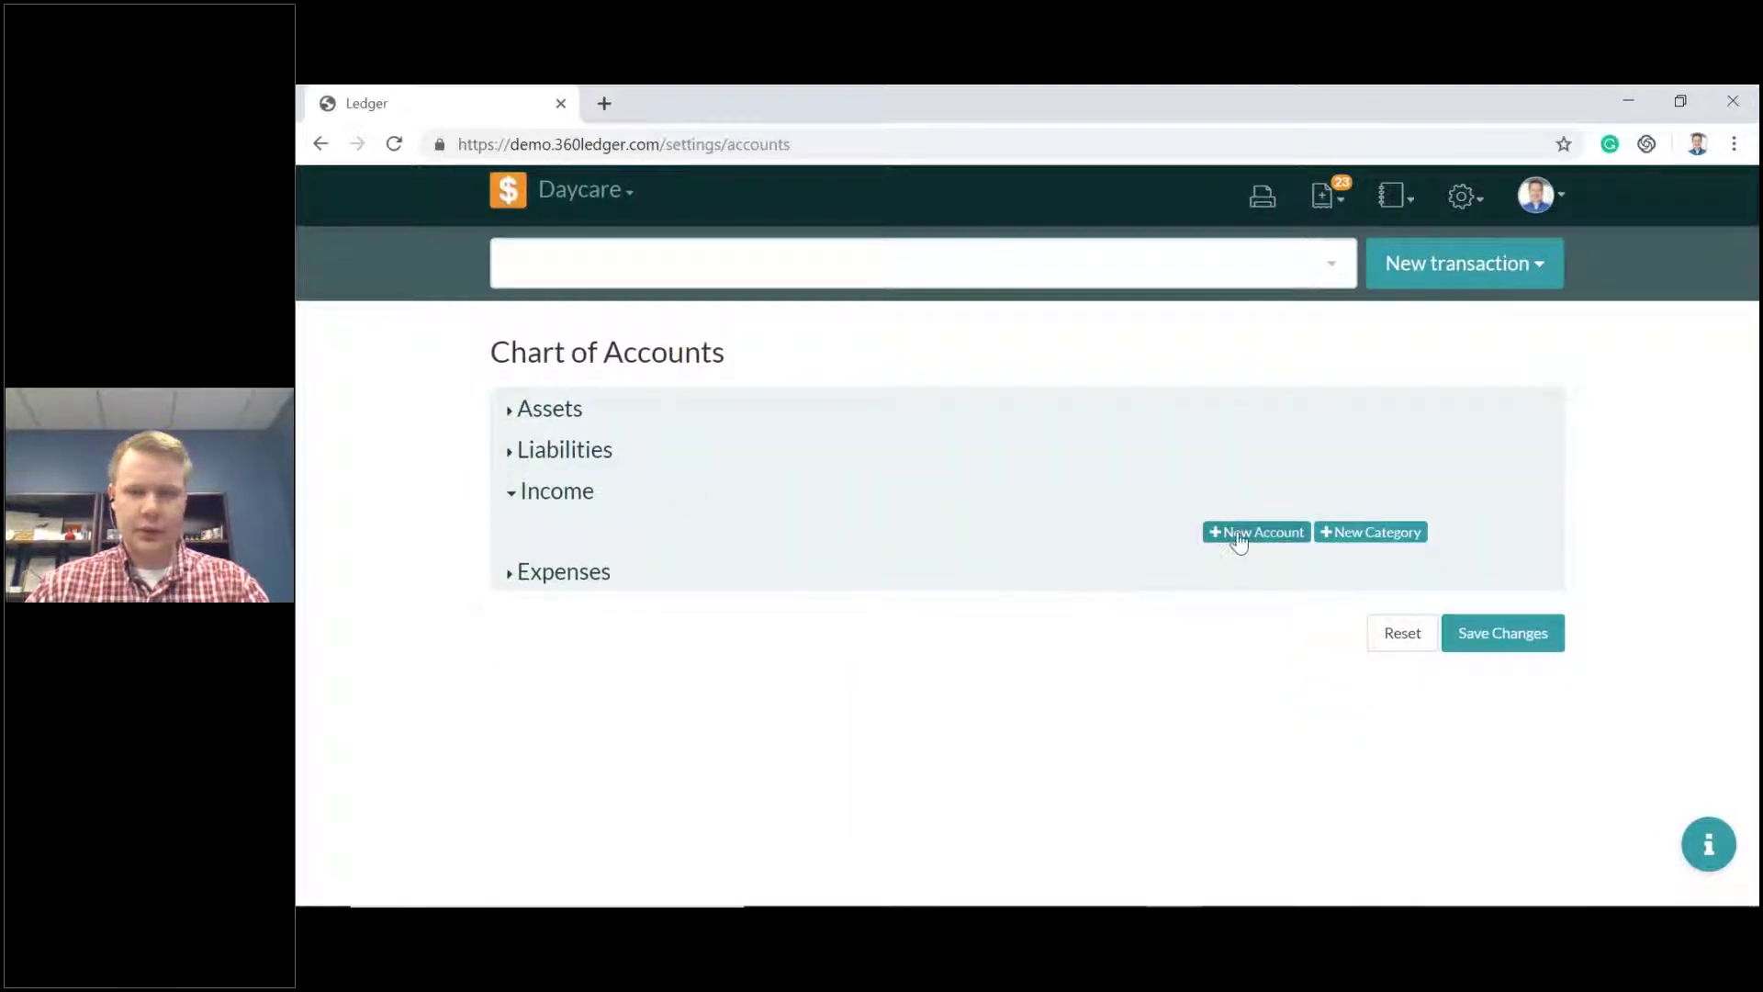
{"action": "left_click", "coordinate": [1250, 533]}
{"action": "left_click", "coordinate": [643, 550]}
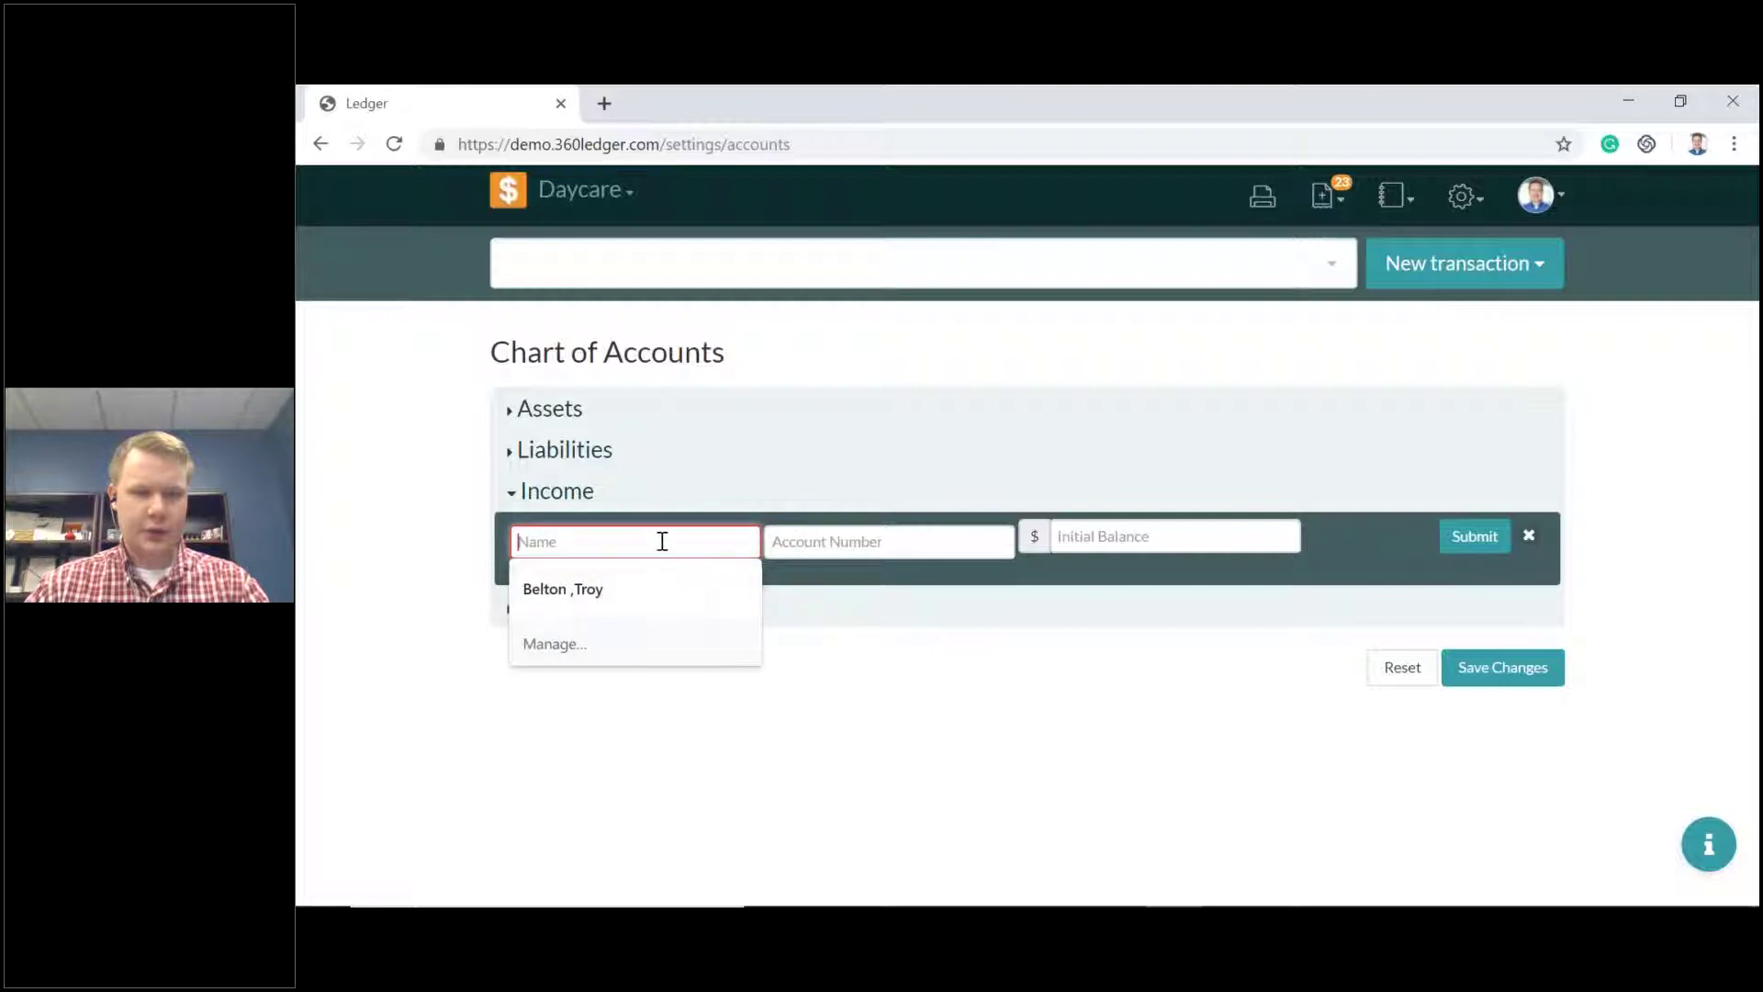
{"action": "type", "text": "TEST"}
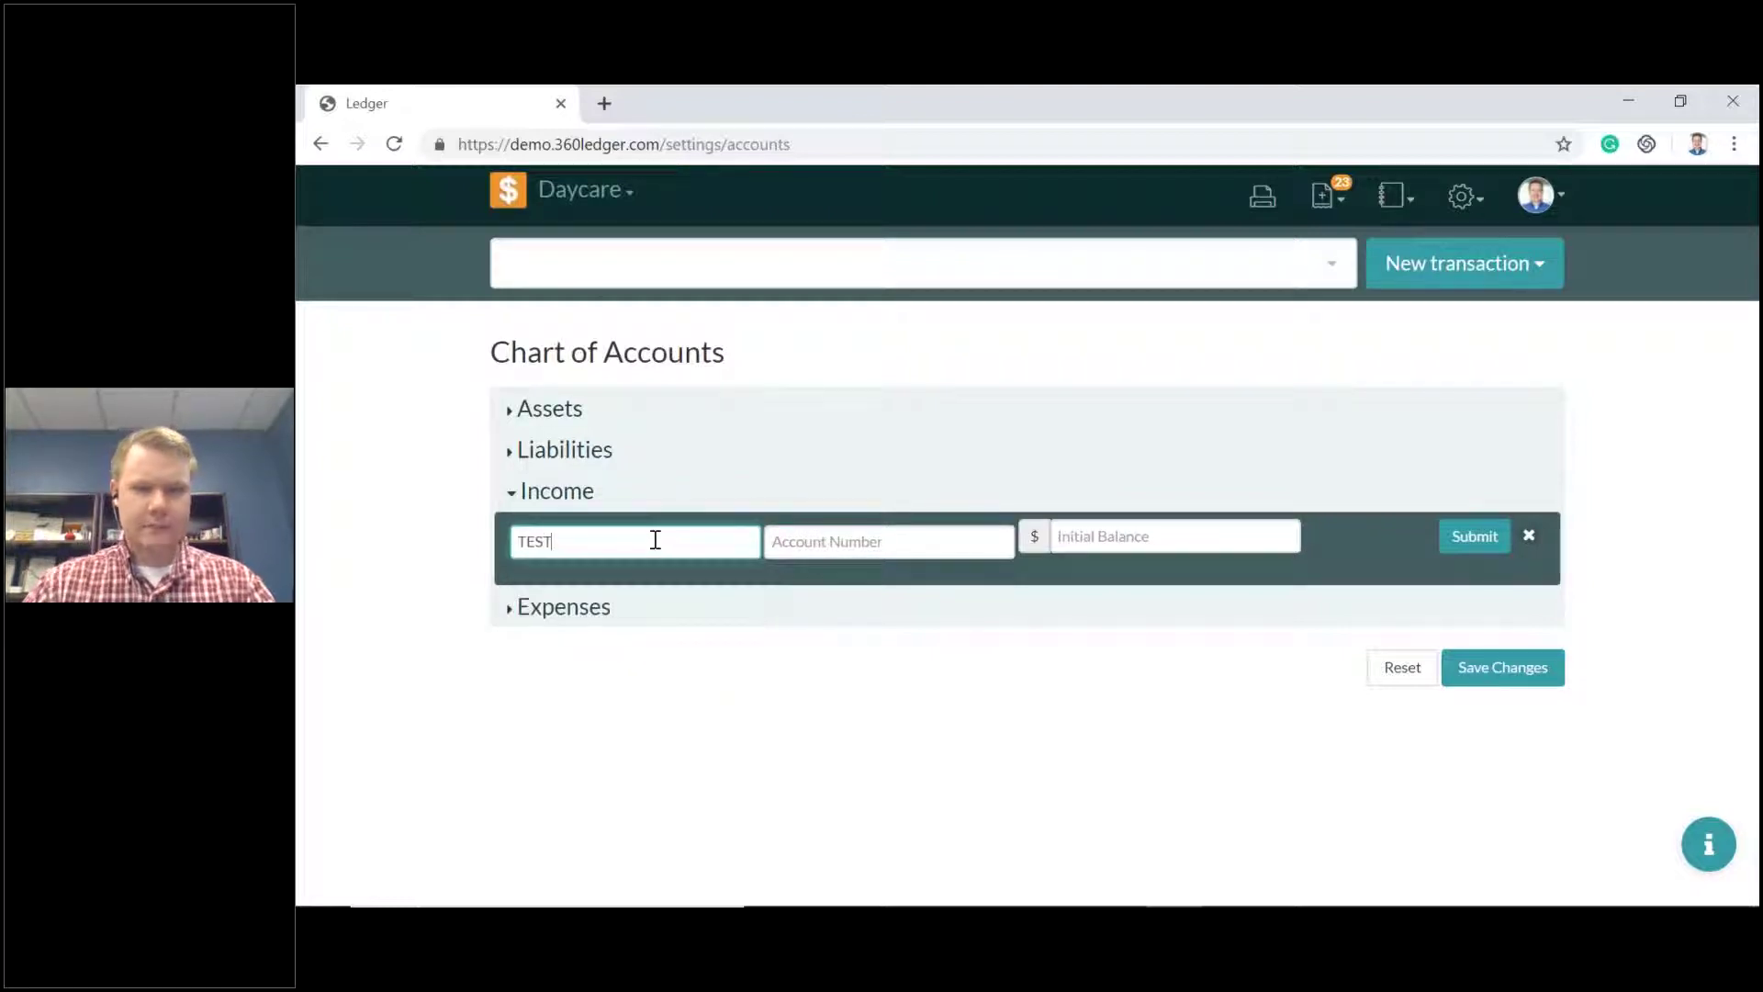
{"action": "left_click", "coordinate": [1111, 536]}
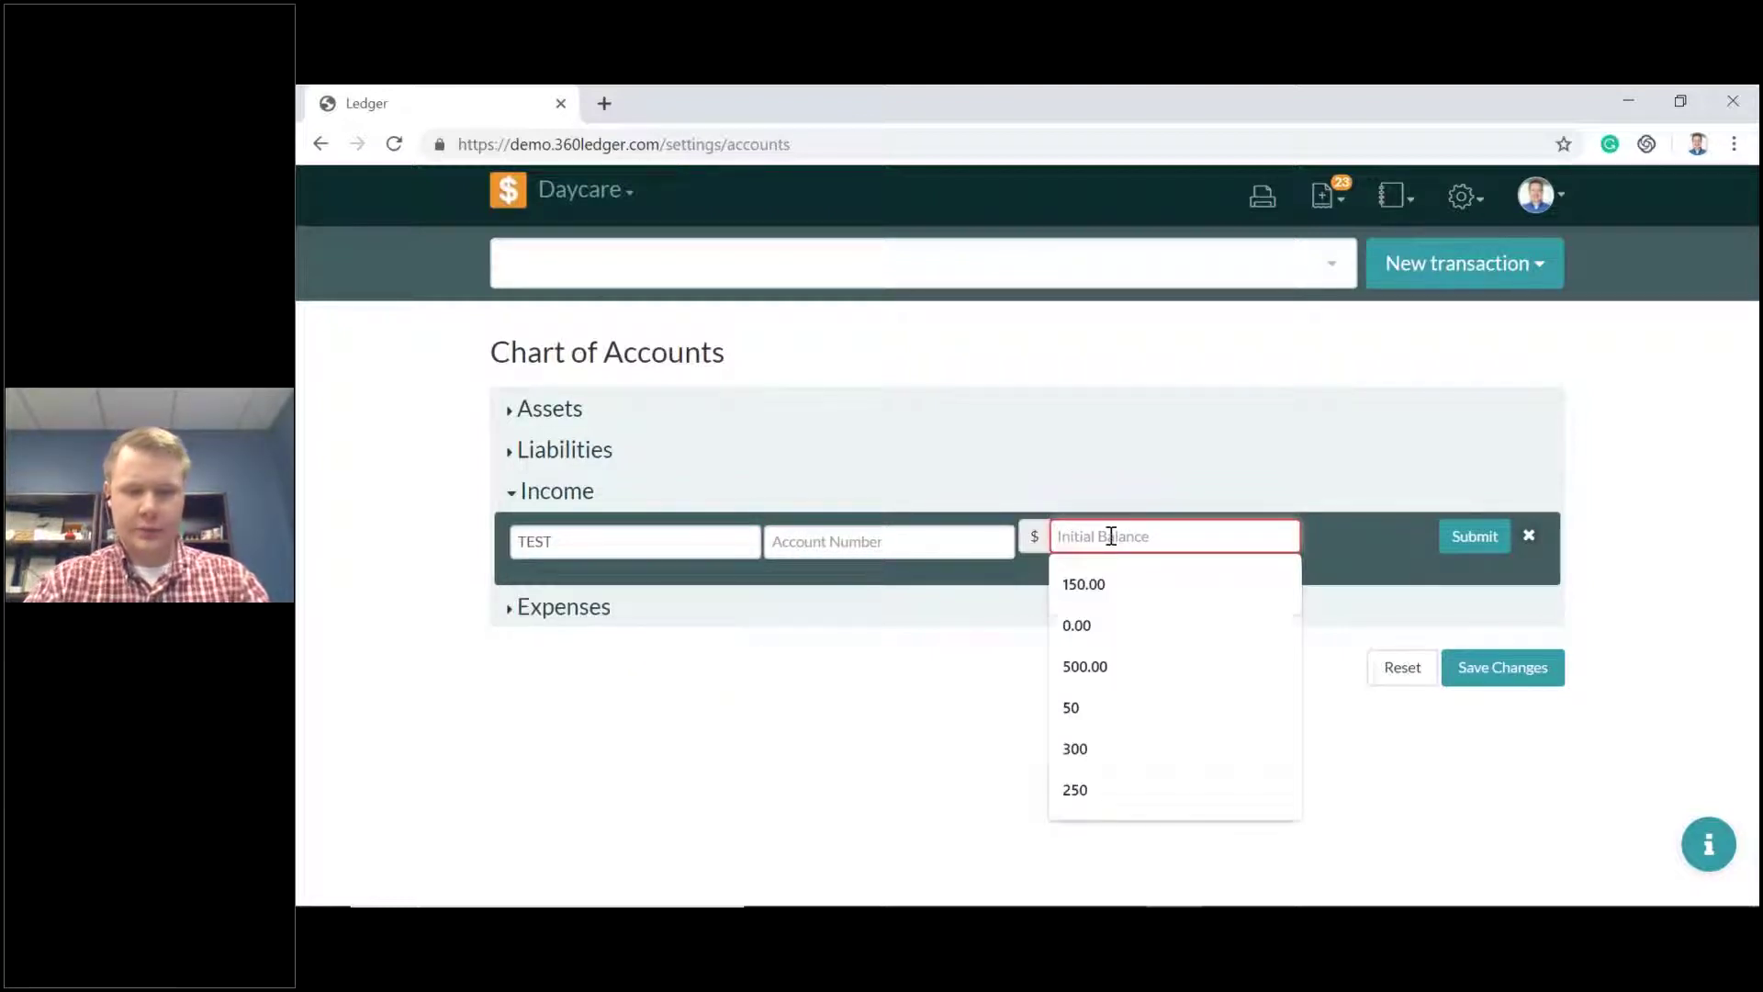
{"action": "type", "text": "10000"}
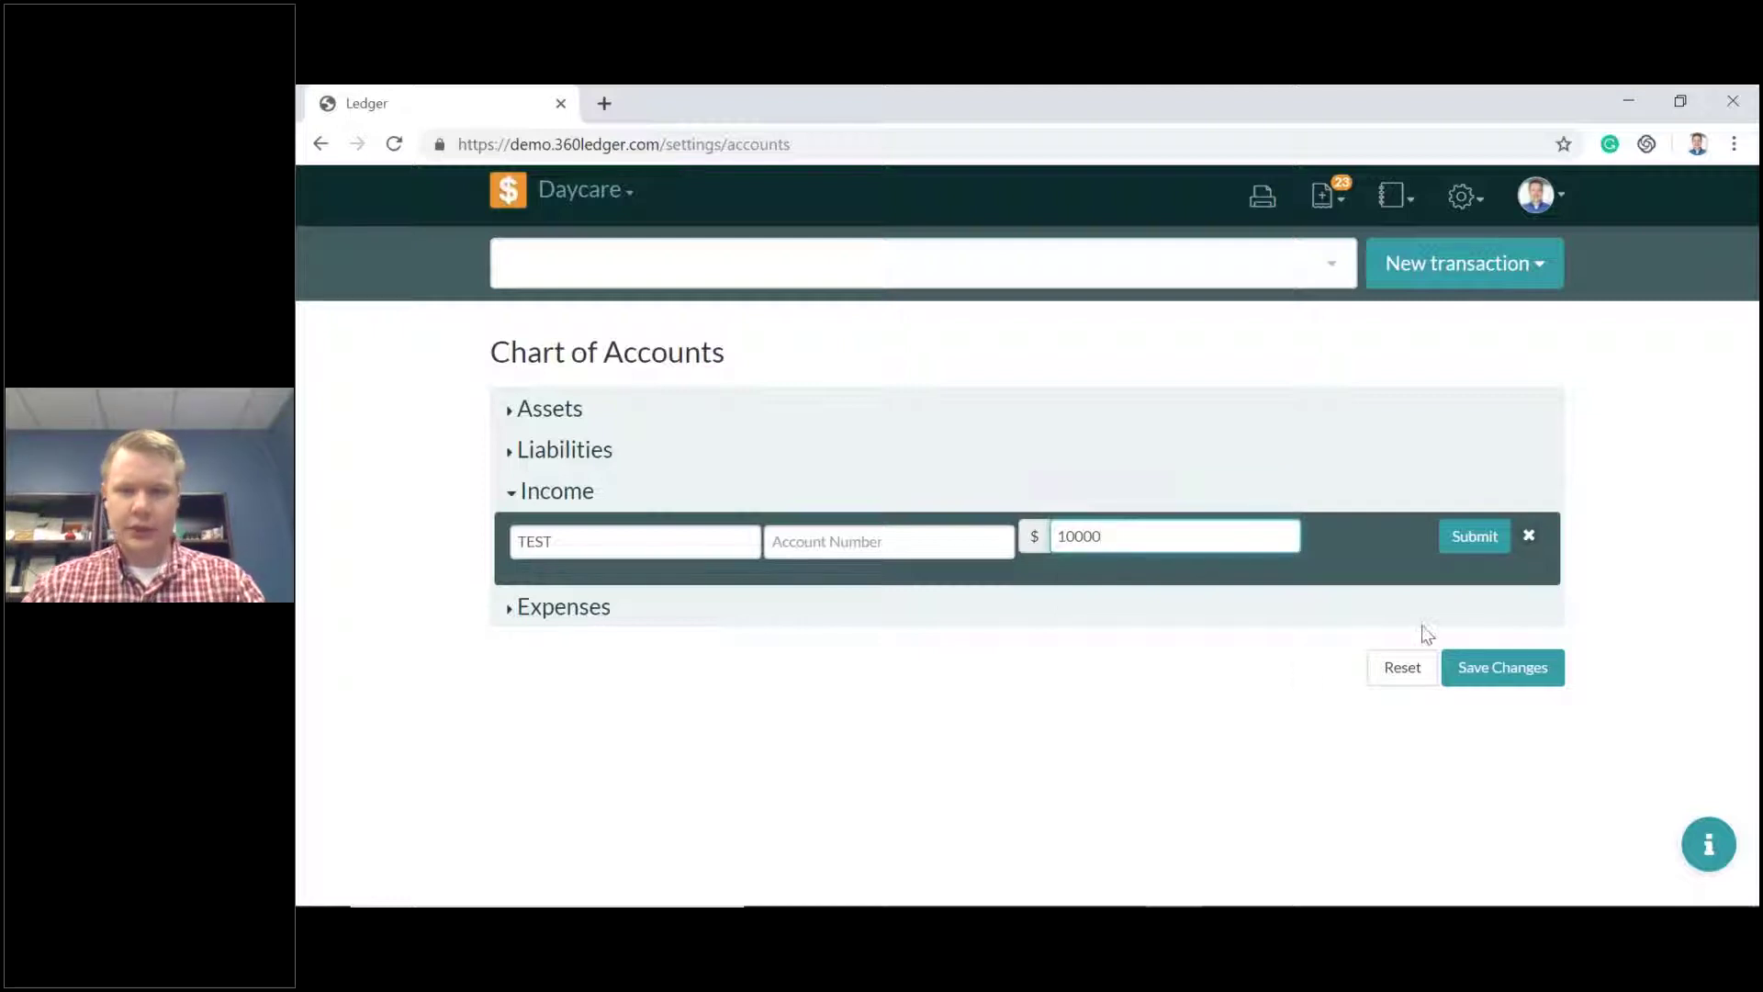
{"action": "left_click", "coordinate": [1474, 536]}
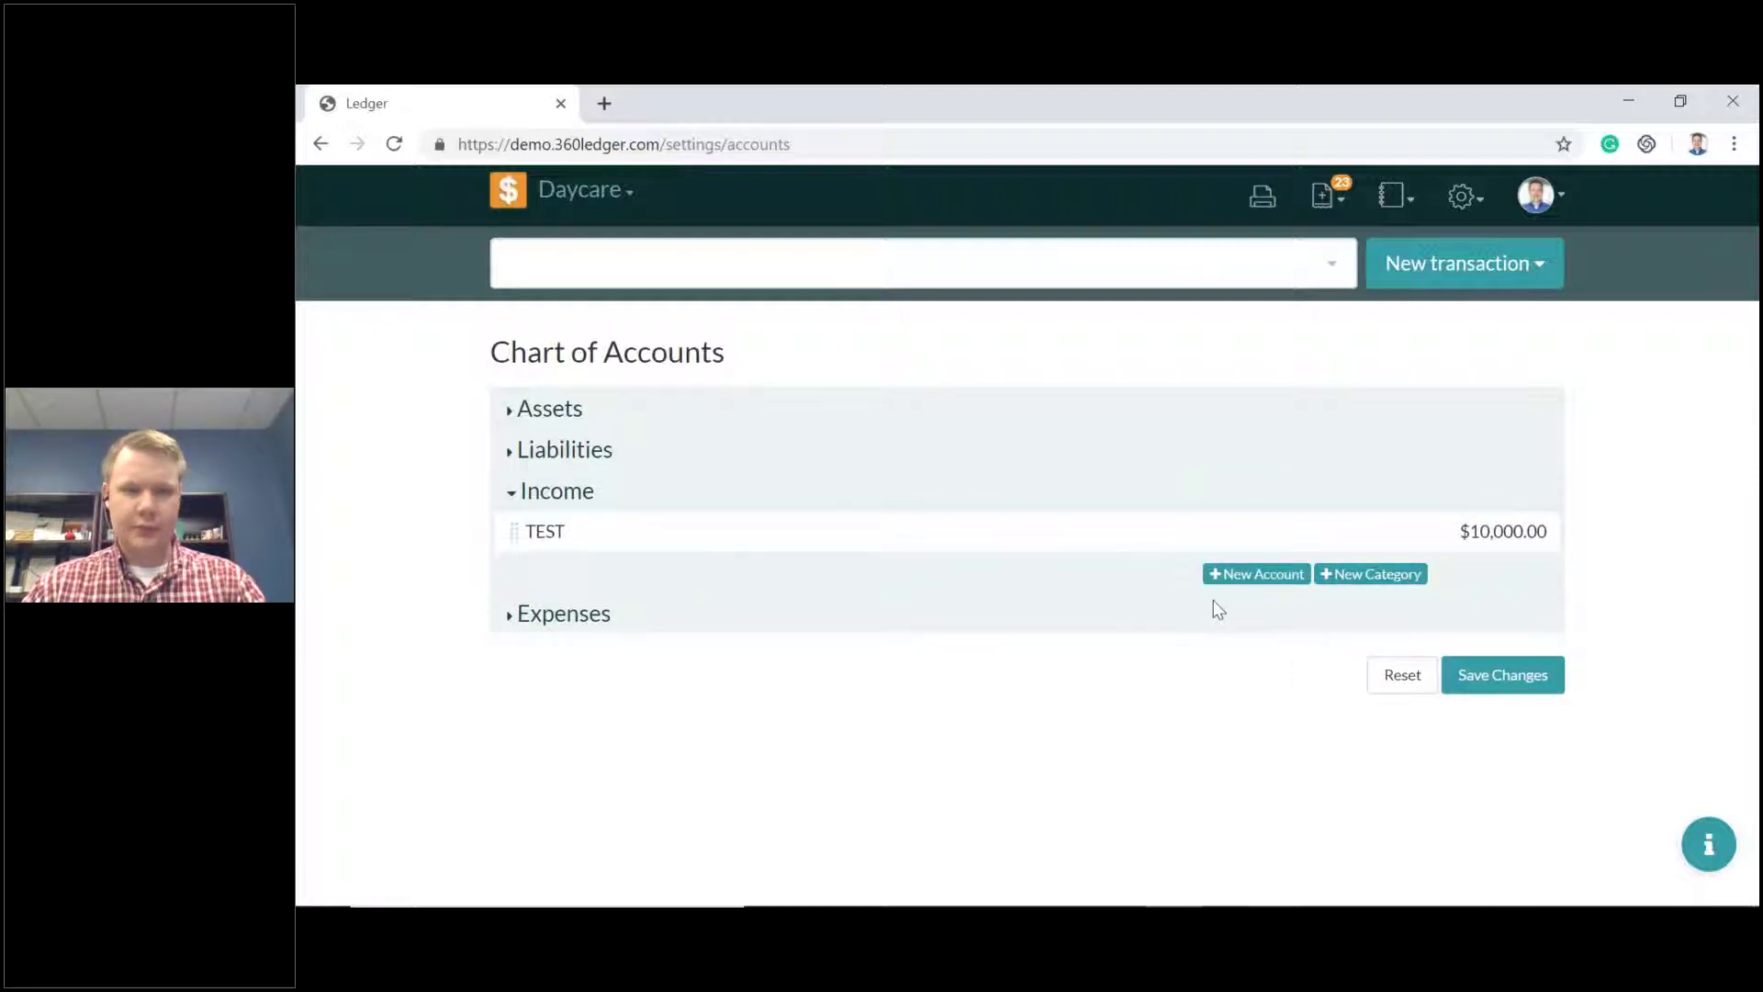
{"action": "left_click", "coordinate": [1552, 684]}
{"action": "left_click", "coordinate": [1286, 445]}
{"action": "left_click", "coordinate": [1513, 198]}
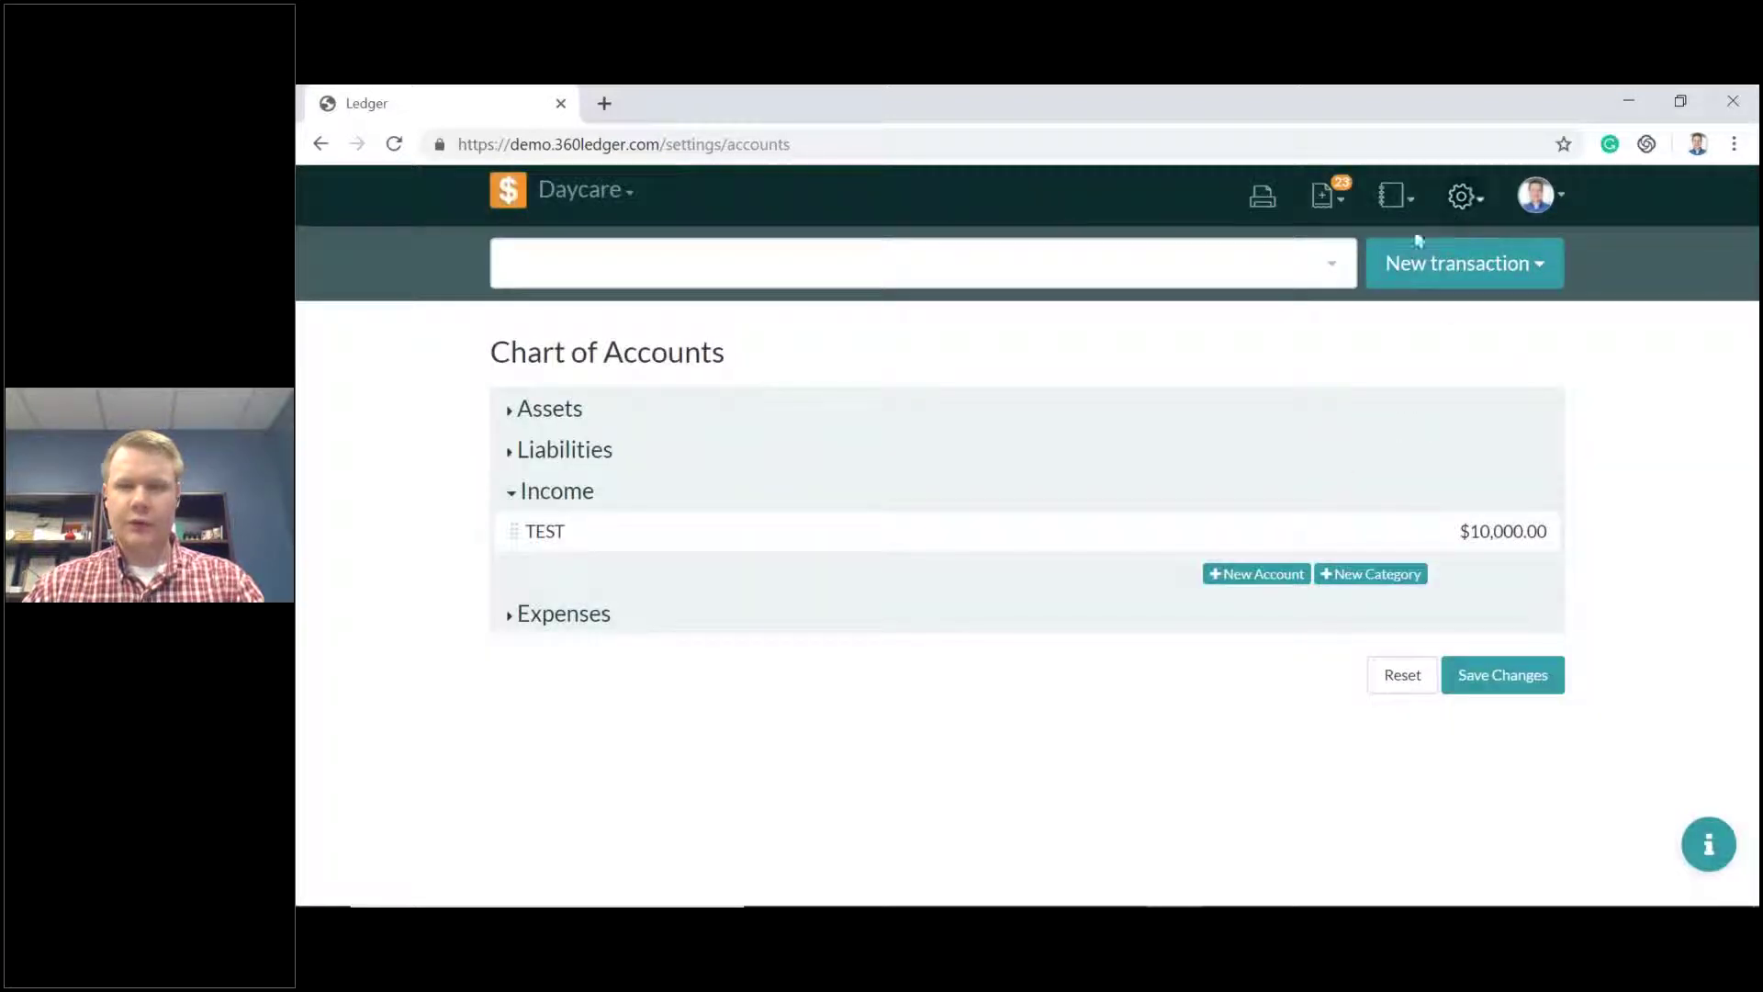
{"action": "left_click", "coordinate": [1468, 196]}
{"action": "left_click", "coordinate": [1395, 291]}
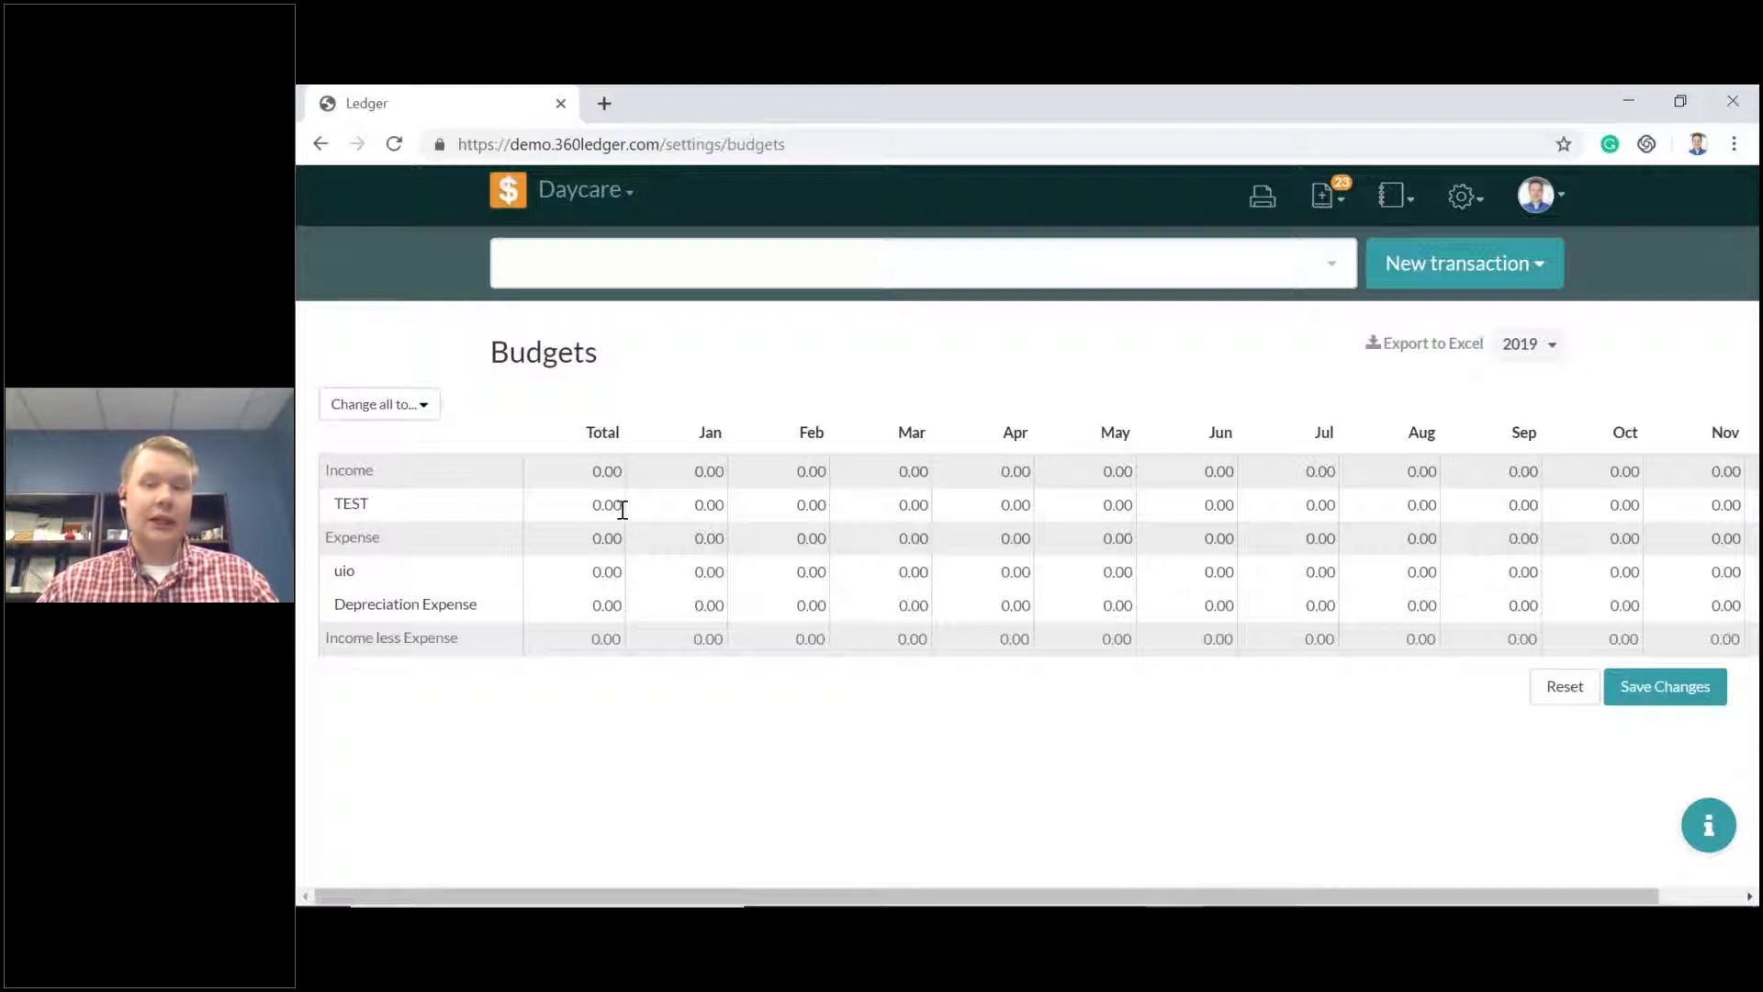
Budget the TEST account at 15000 for the year, with April set to 1500.
{"action": "left_click", "coordinate": [594, 504]}
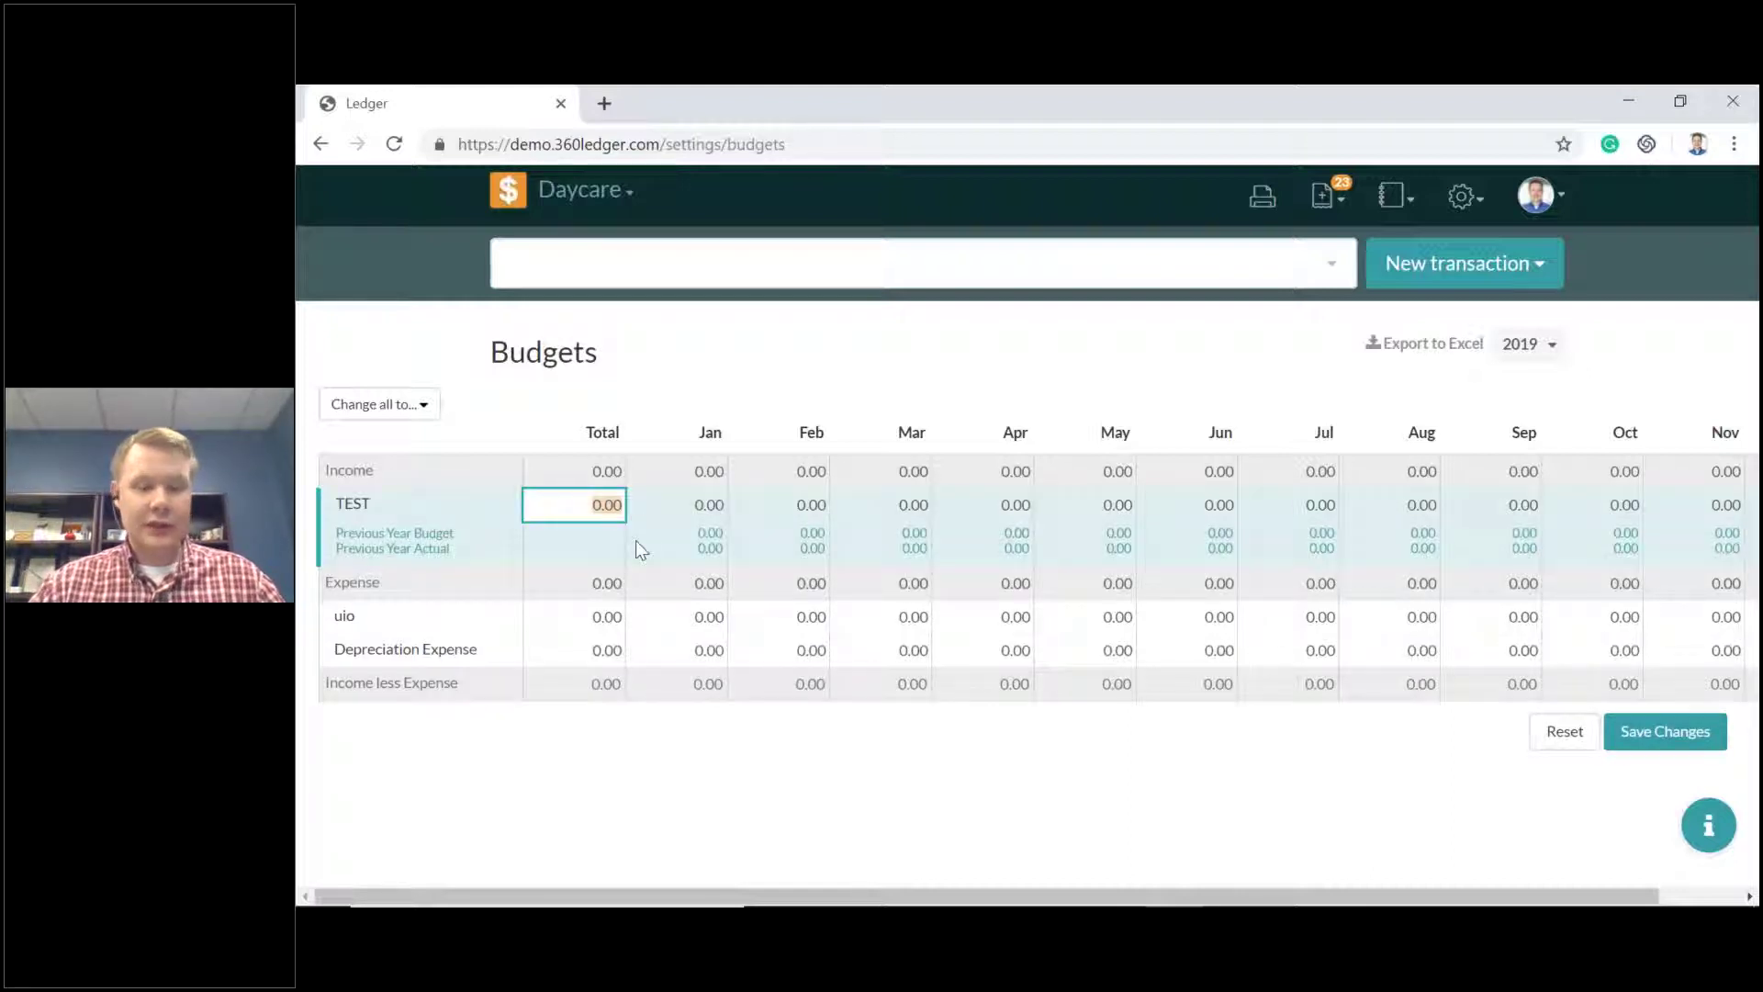
{"action": "type", "text": "15000"}
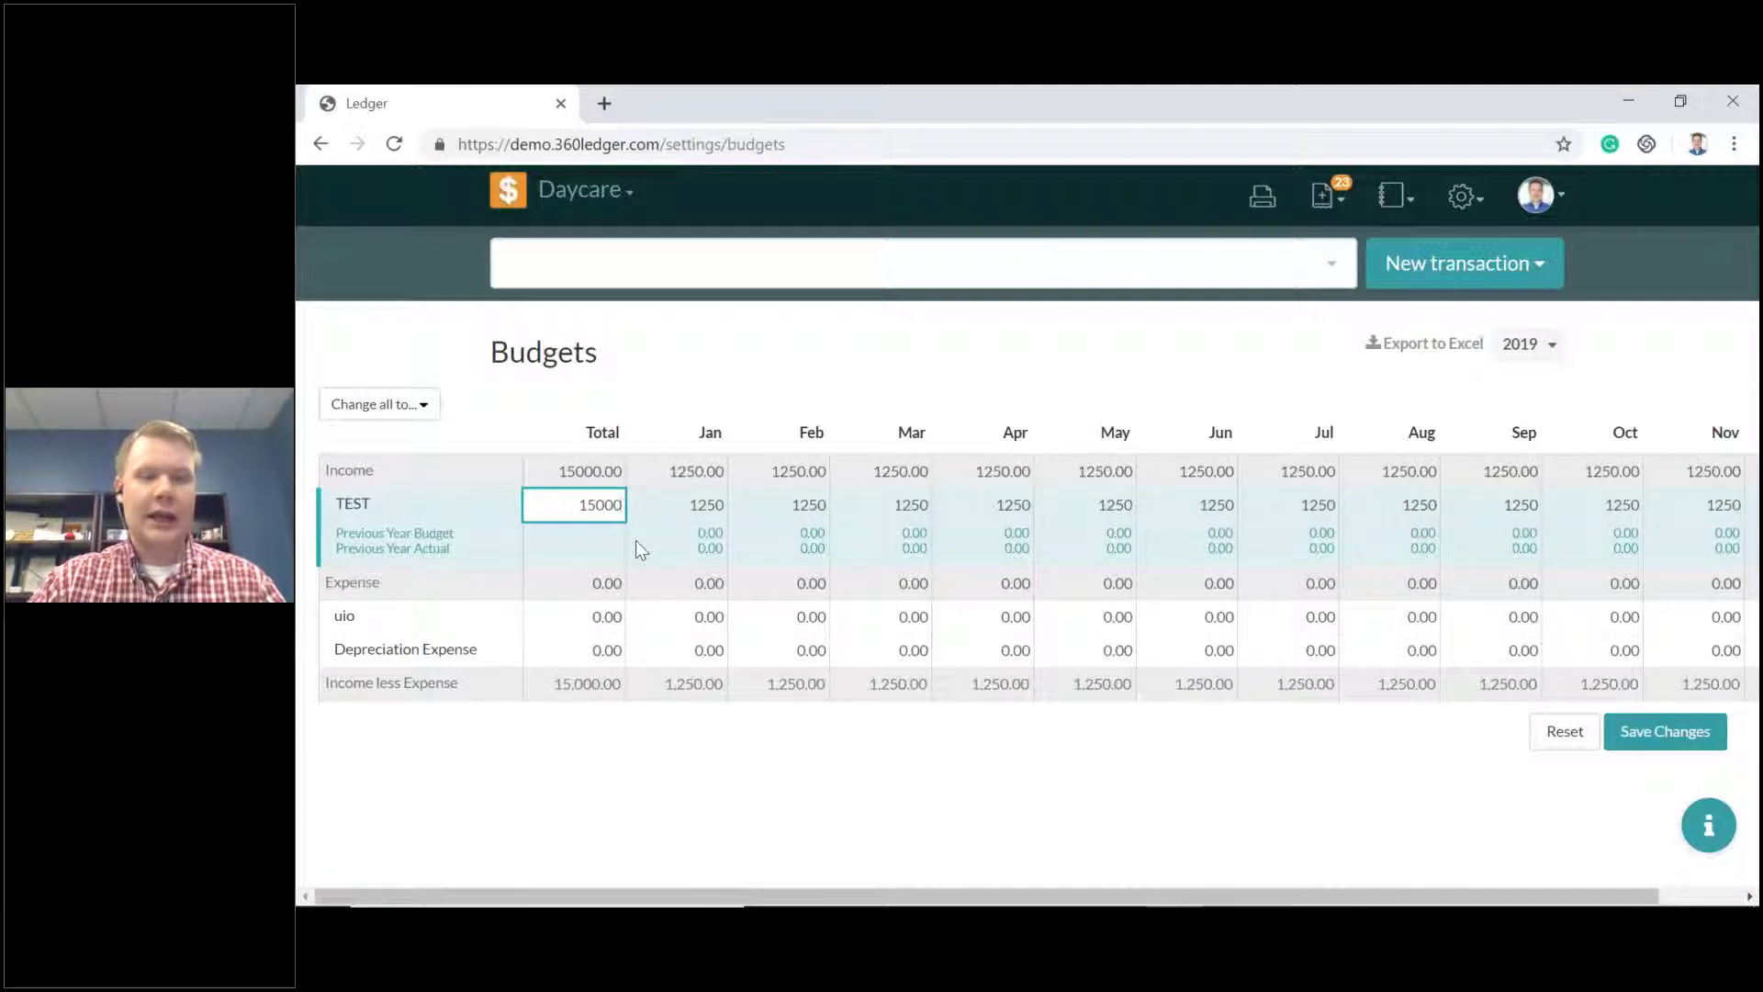
{"action": "key", "text": "Tab"}
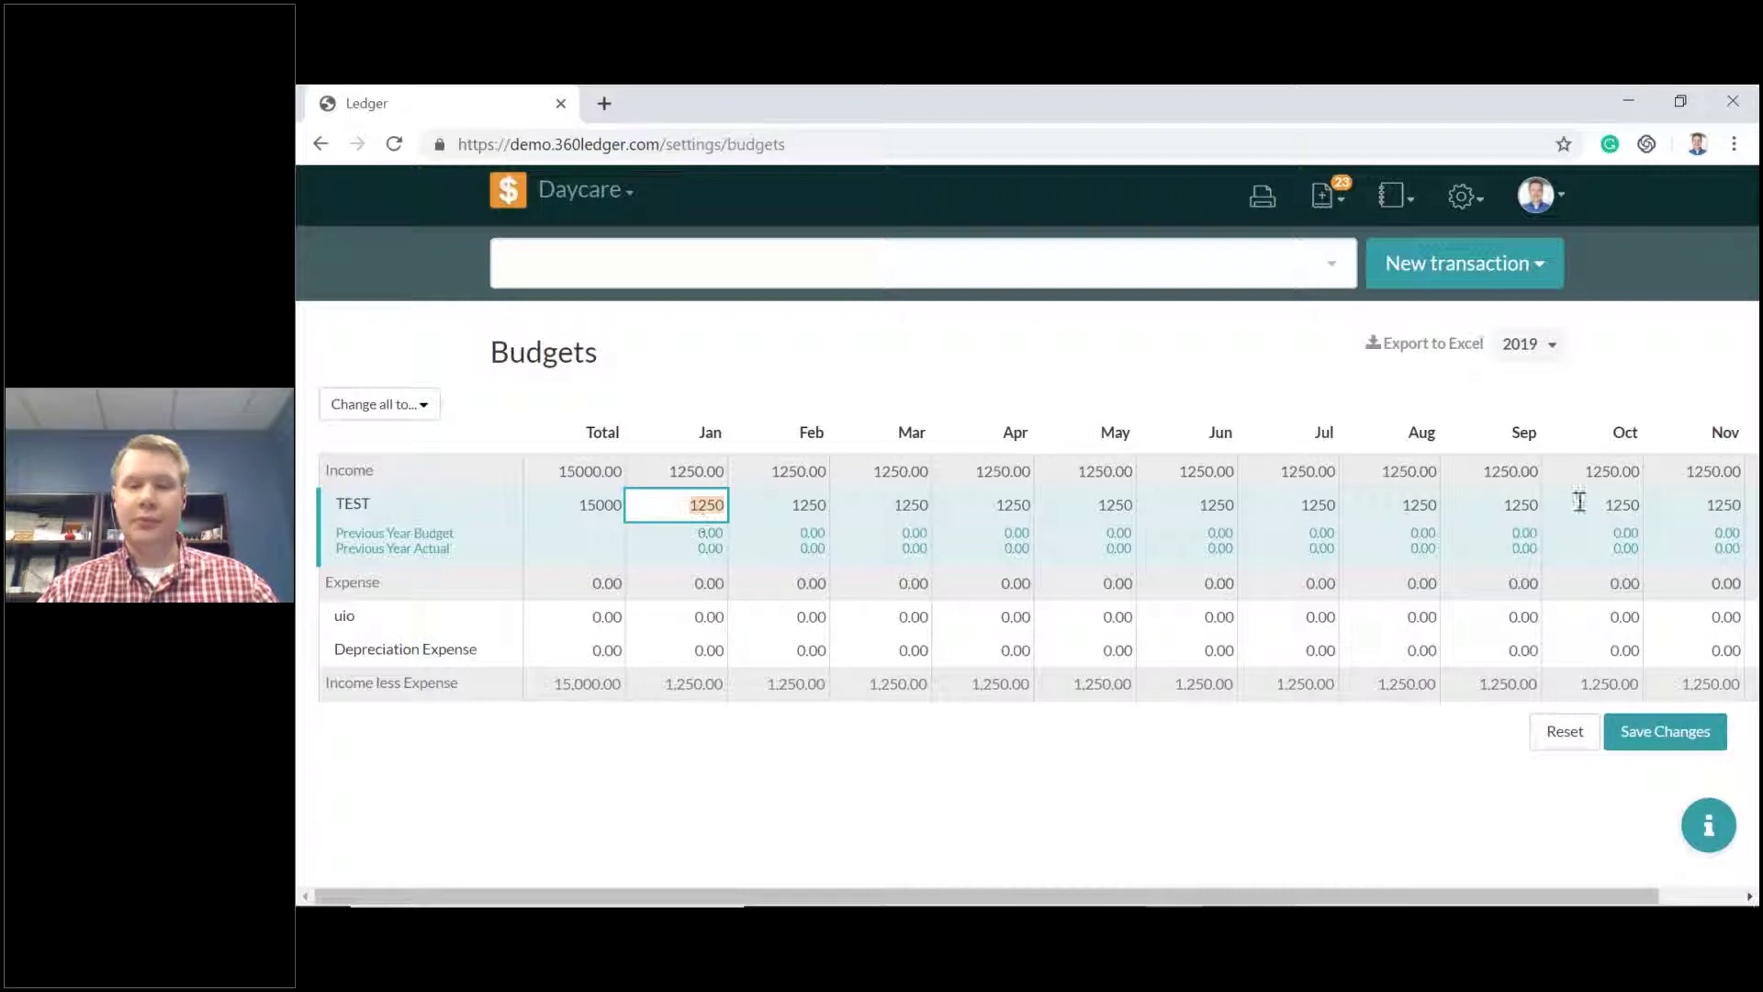
{"action": "left_click", "coordinate": [1008, 510]}
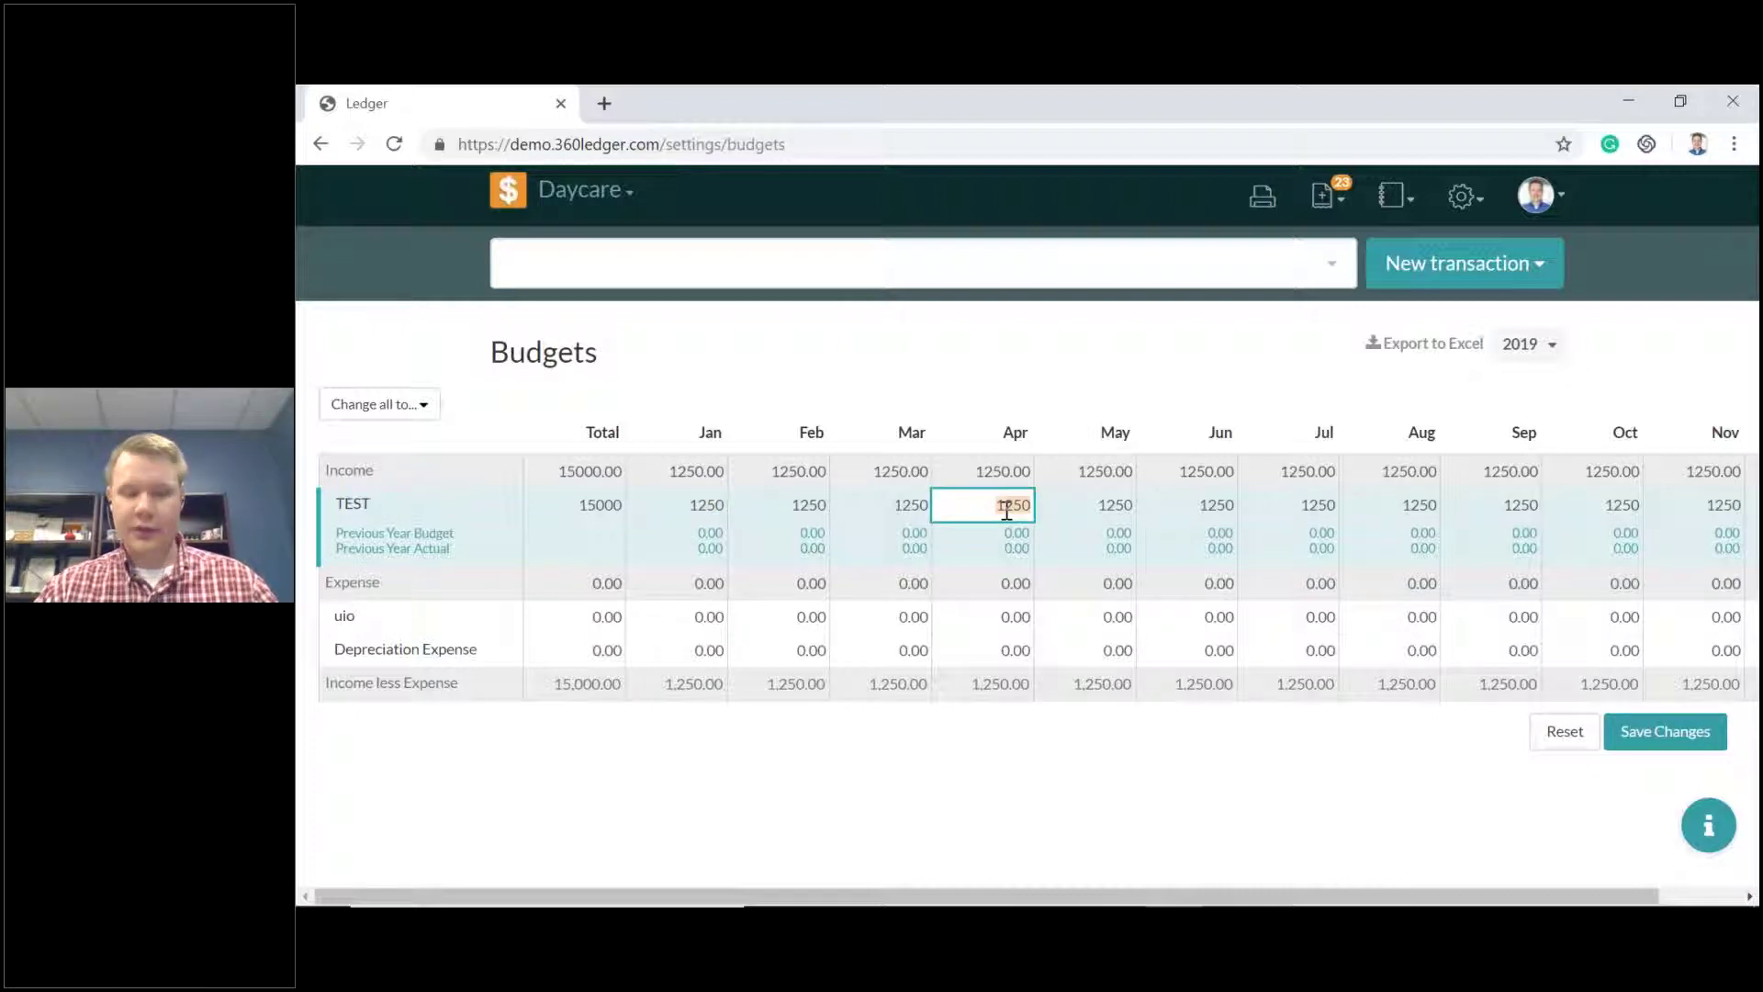
{"action": "type", "text": "1500"}
{"action": "key", "text": "Tab"}
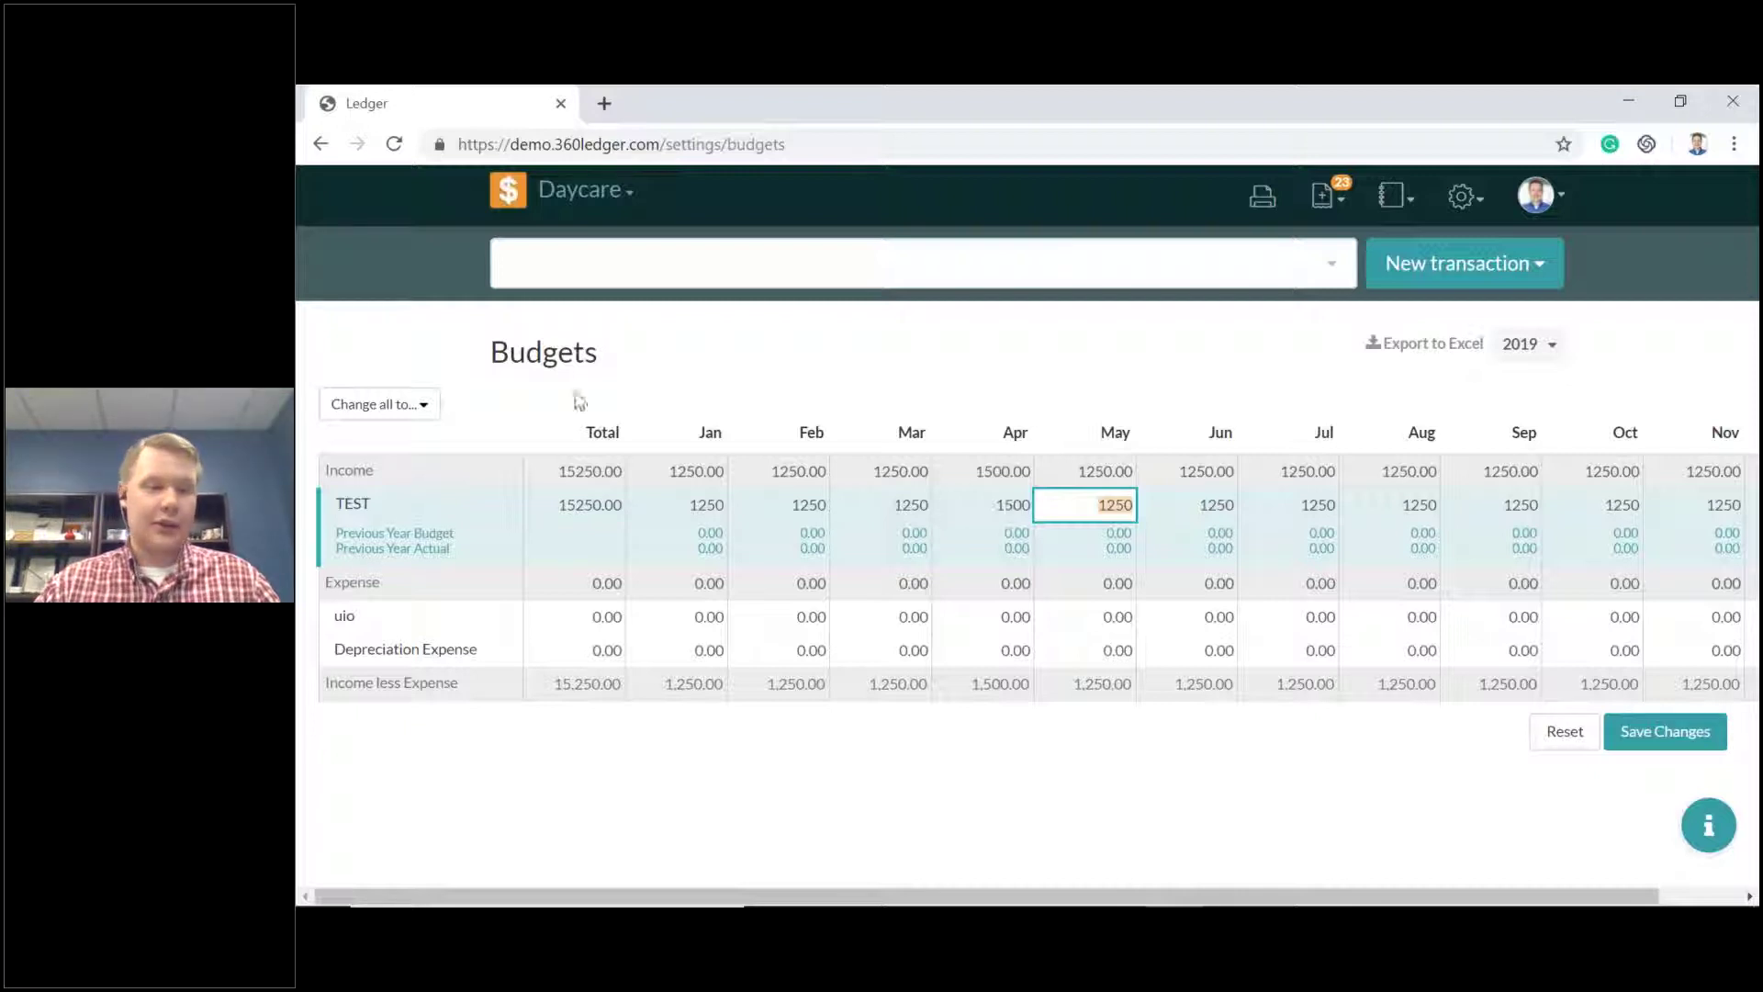
Replace all budget figures with last year's budget, returning every month to 0.
{"action": "left_click", "coordinate": [409, 404]}
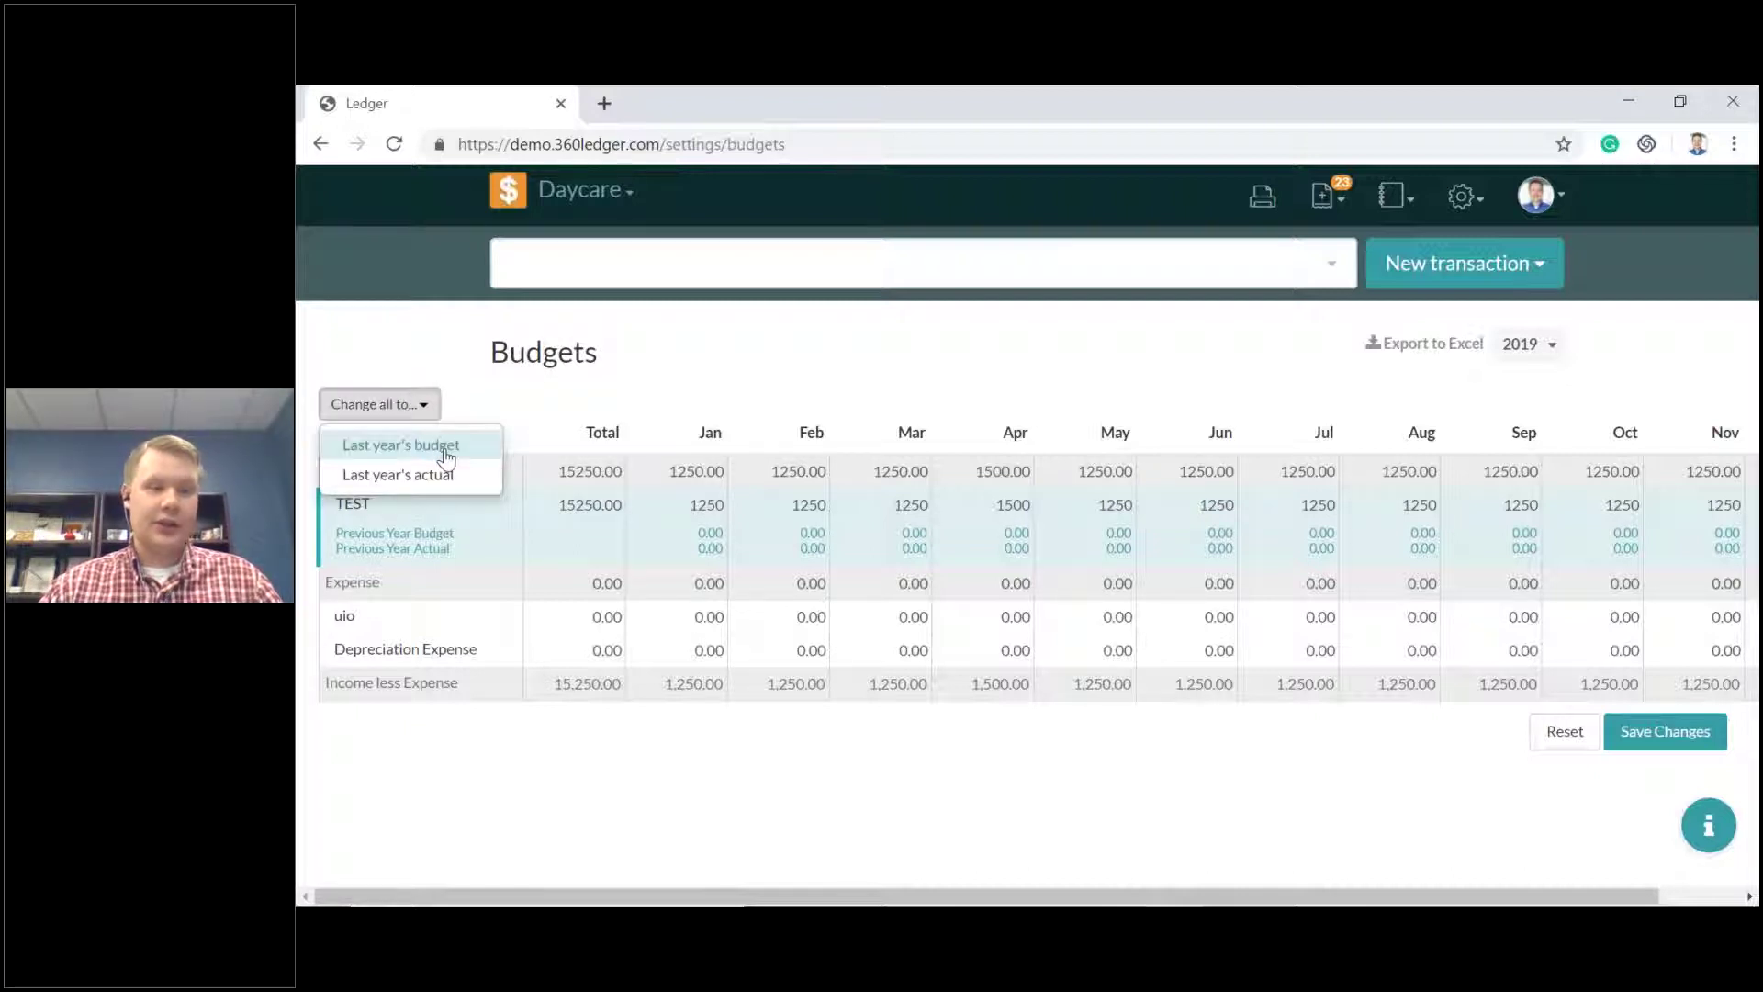
{"action": "left_click", "coordinate": [447, 450]}
{"action": "left_click", "coordinate": [427, 412]}
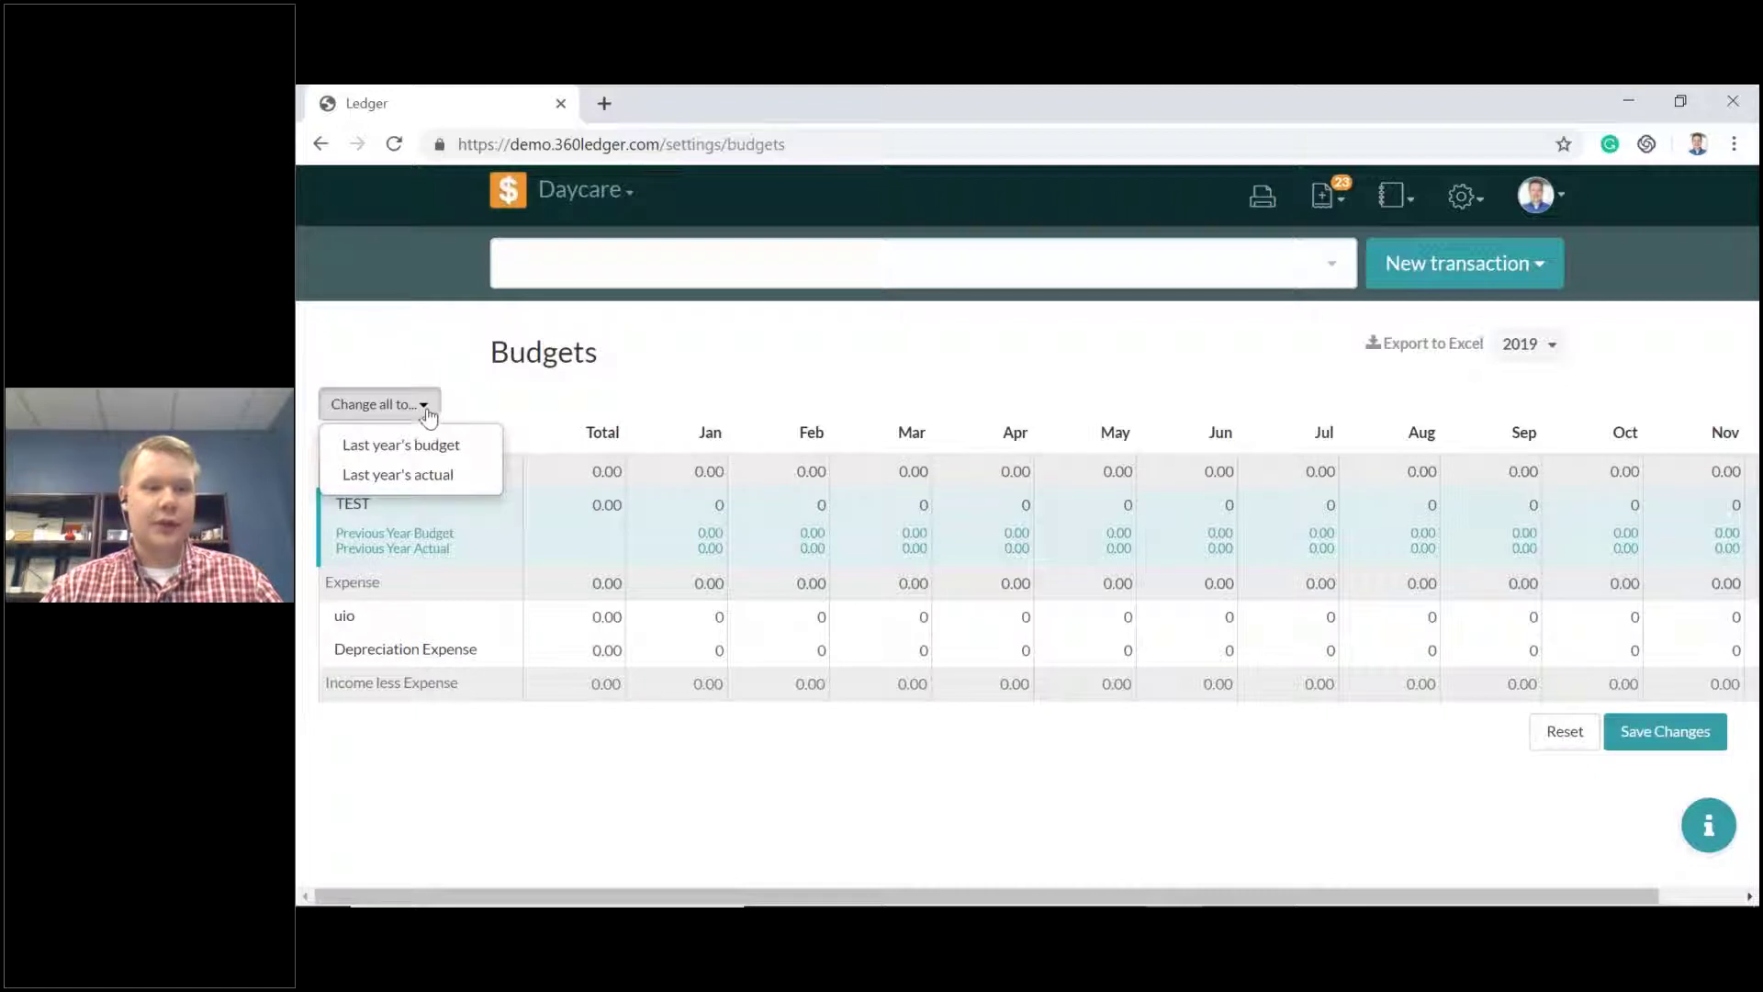
{"action": "left_click", "coordinate": [411, 485]}
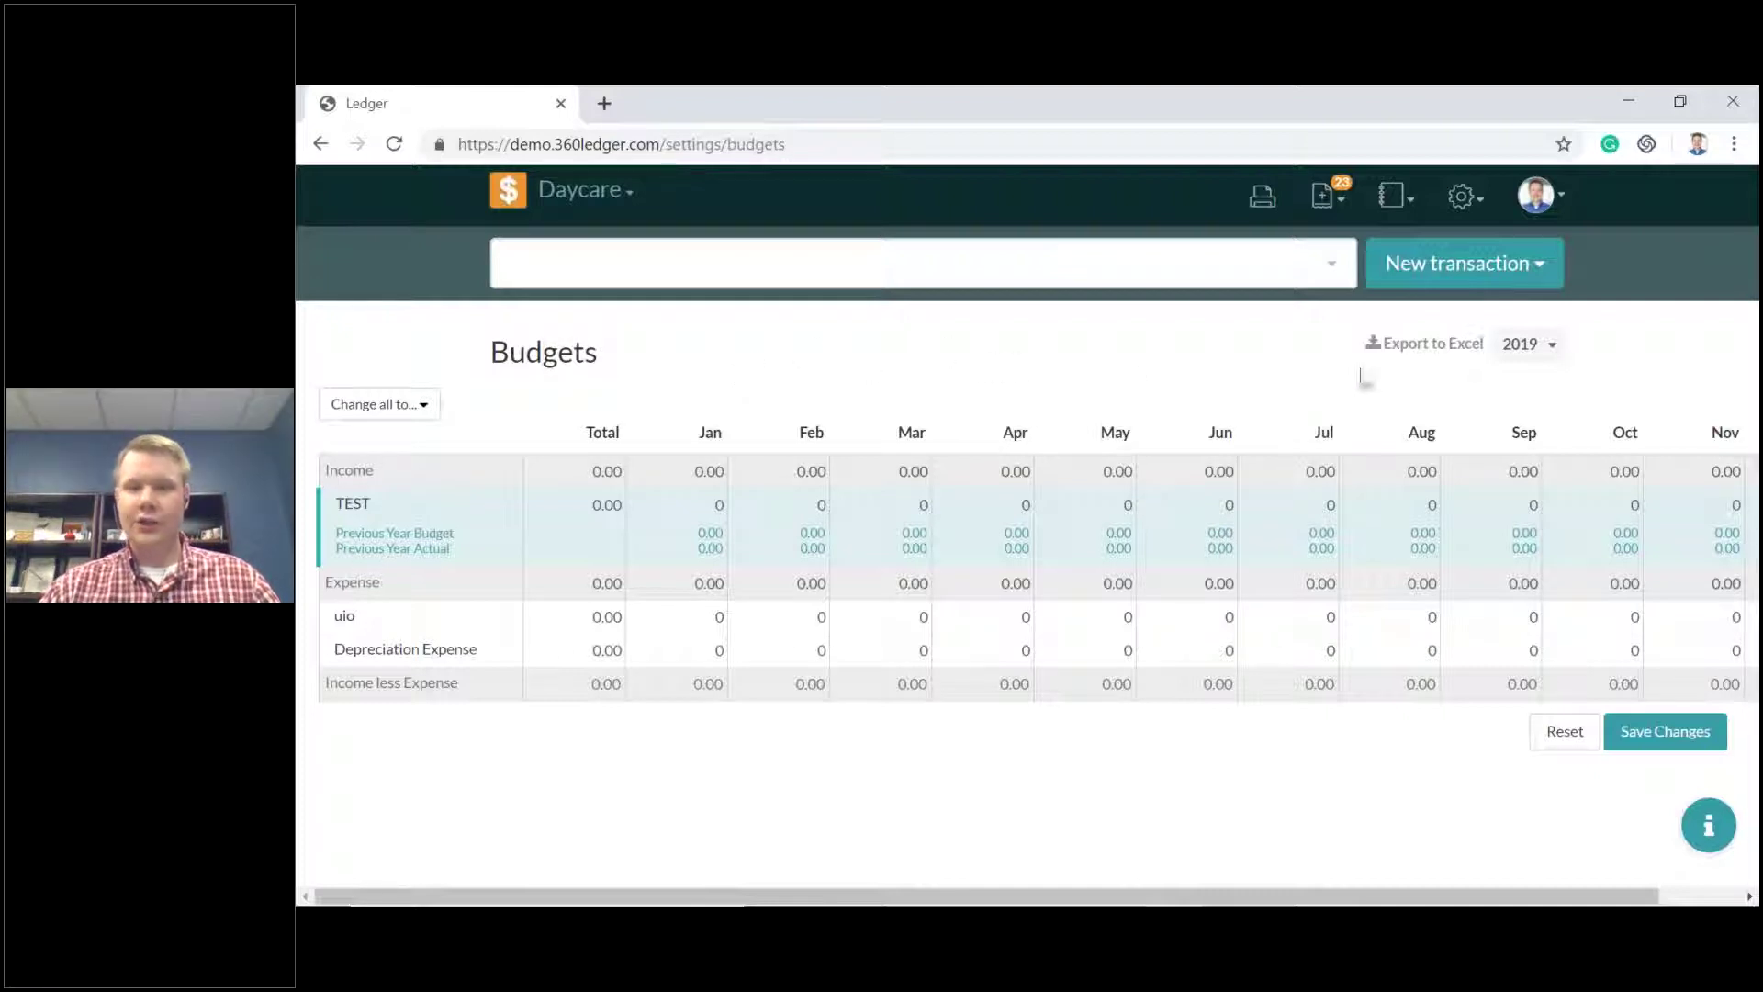
{"action": "left_click", "coordinate": [1542, 266]}
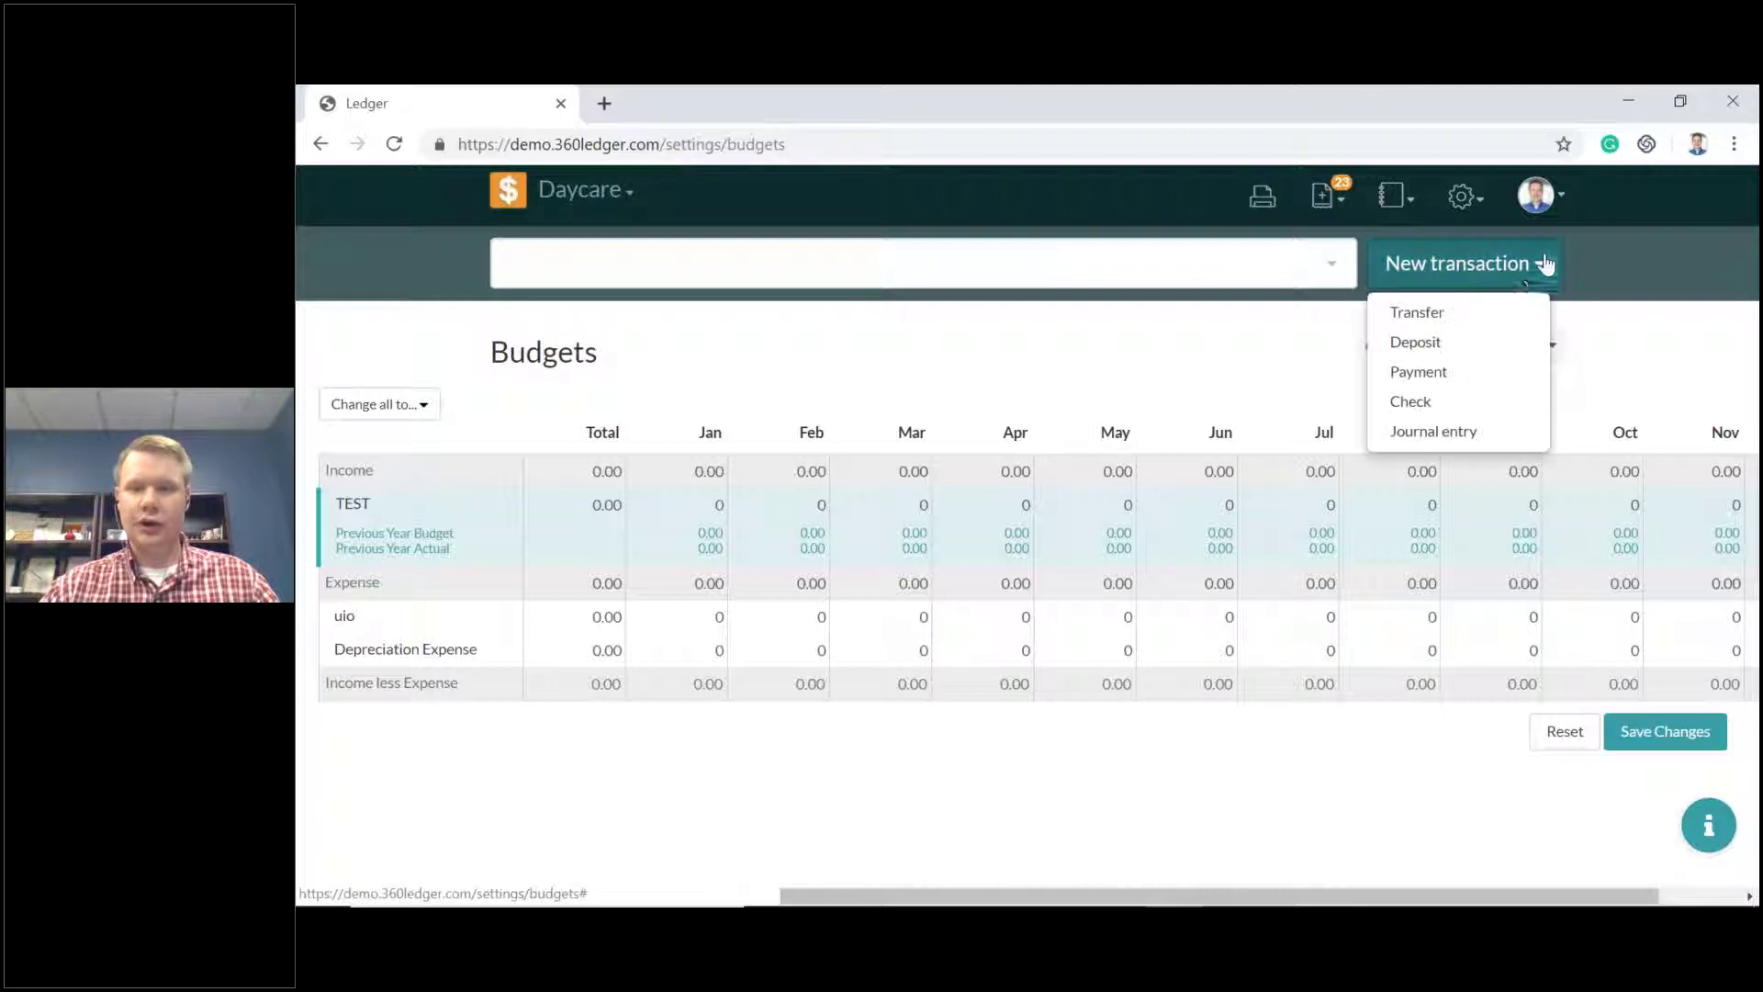
{"action": "left_click", "coordinate": [1446, 408]}
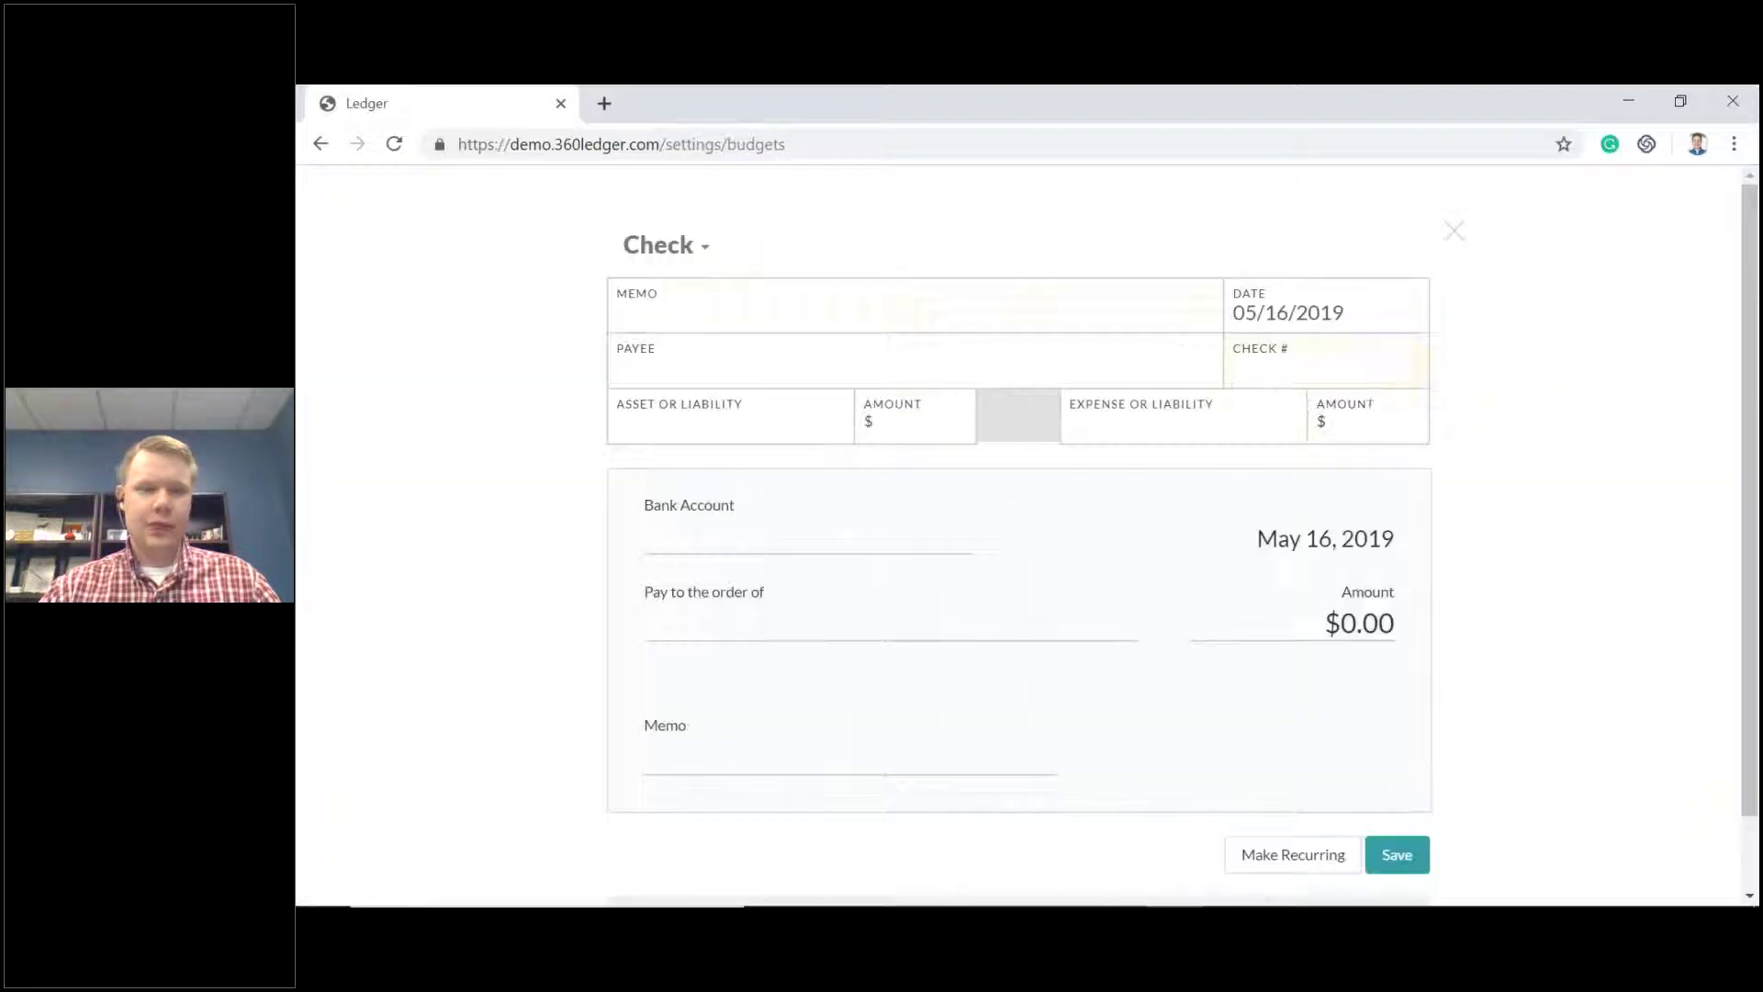
{"action": "left_click", "coordinate": [689, 369]}
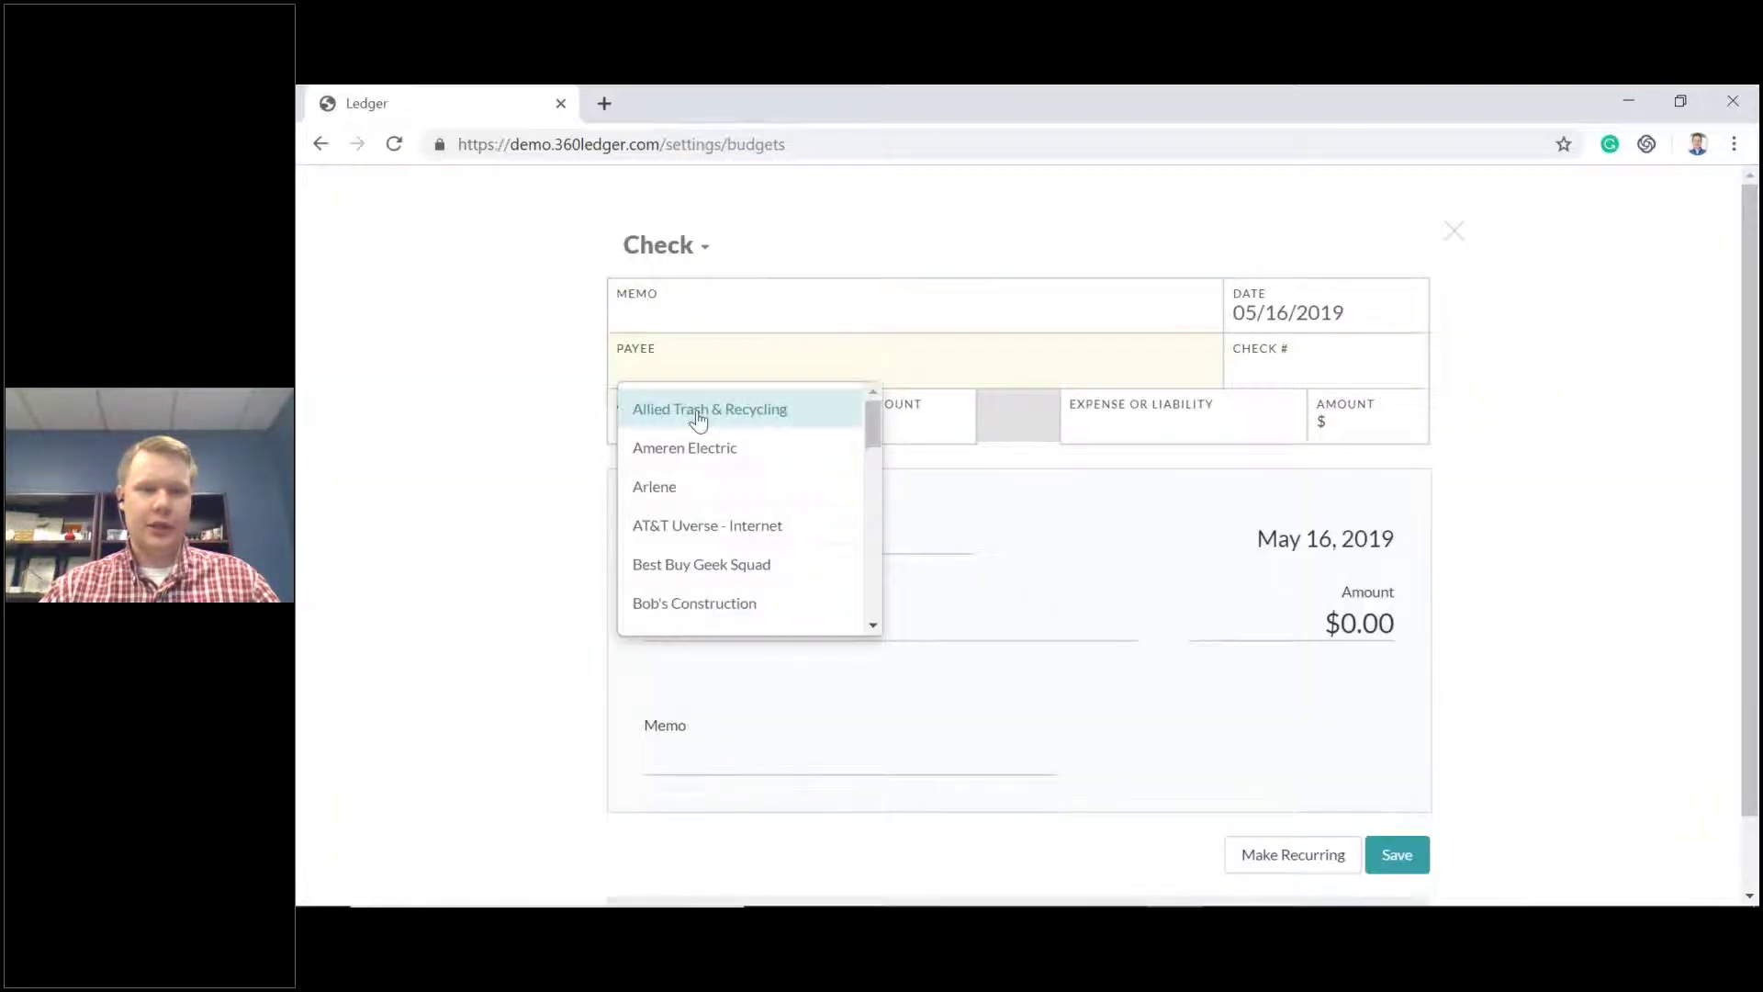
{"action": "left_click", "coordinate": [696, 415]}
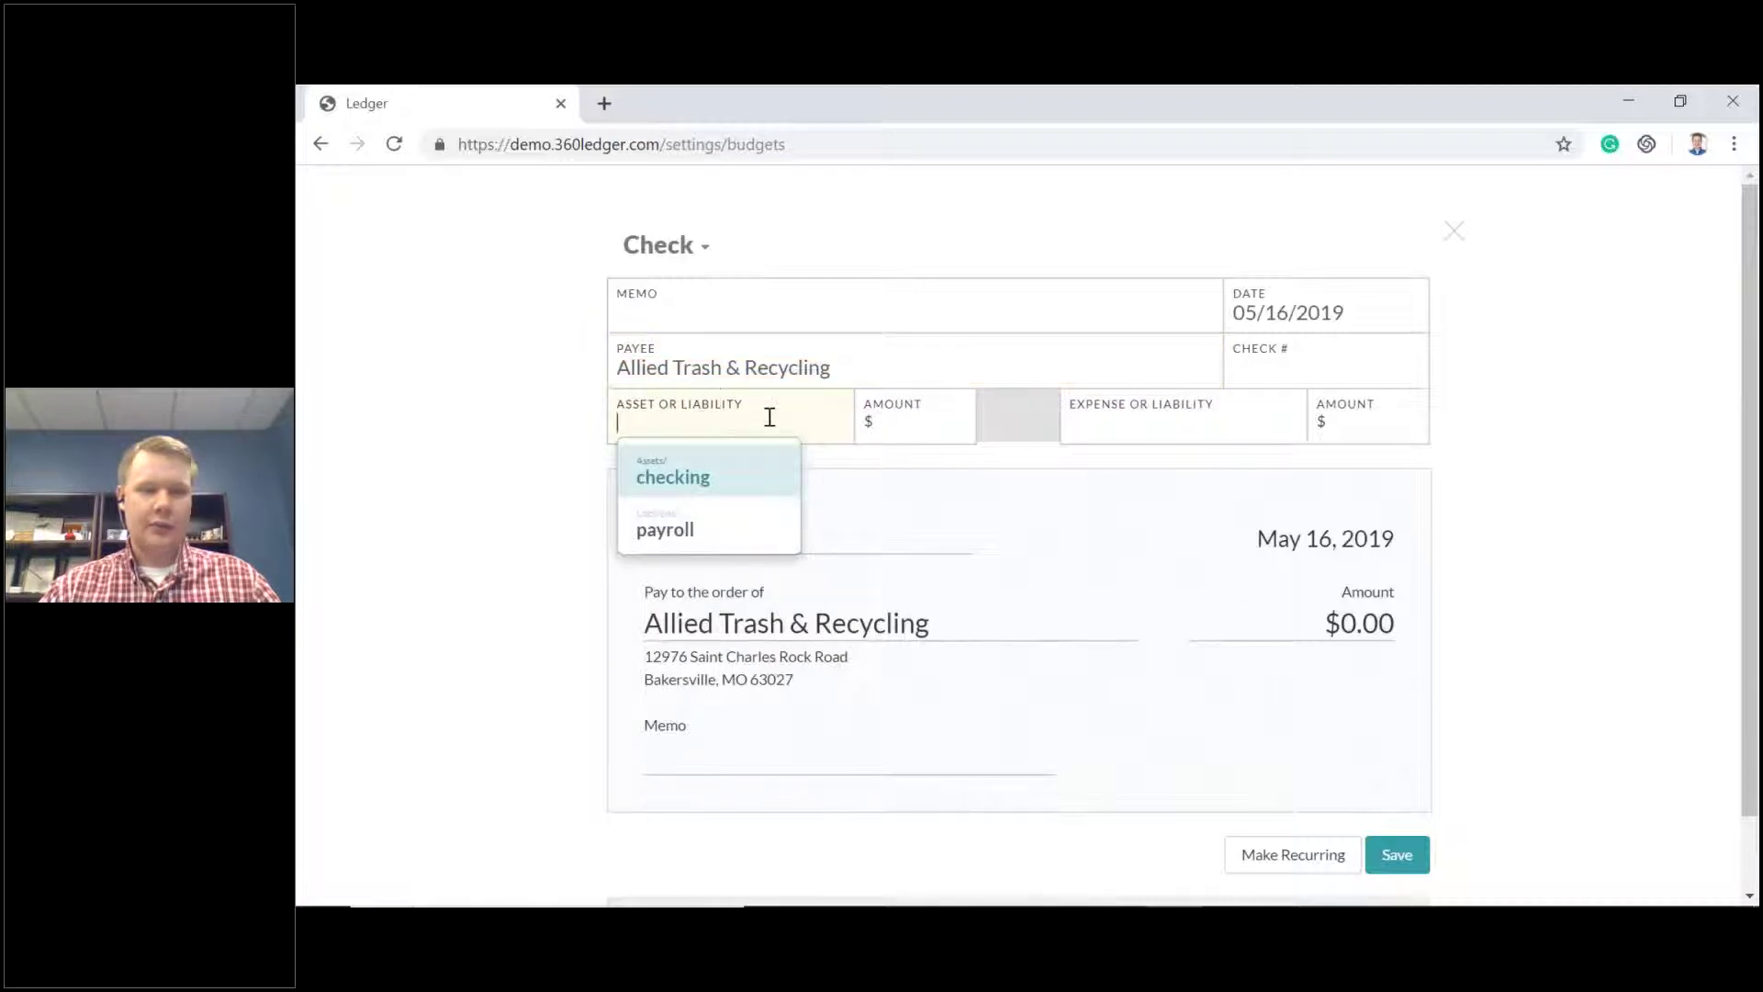
{"action": "left_click", "coordinate": [1440, 237]}
{"action": "left_click", "coordinate": [588, 190]}
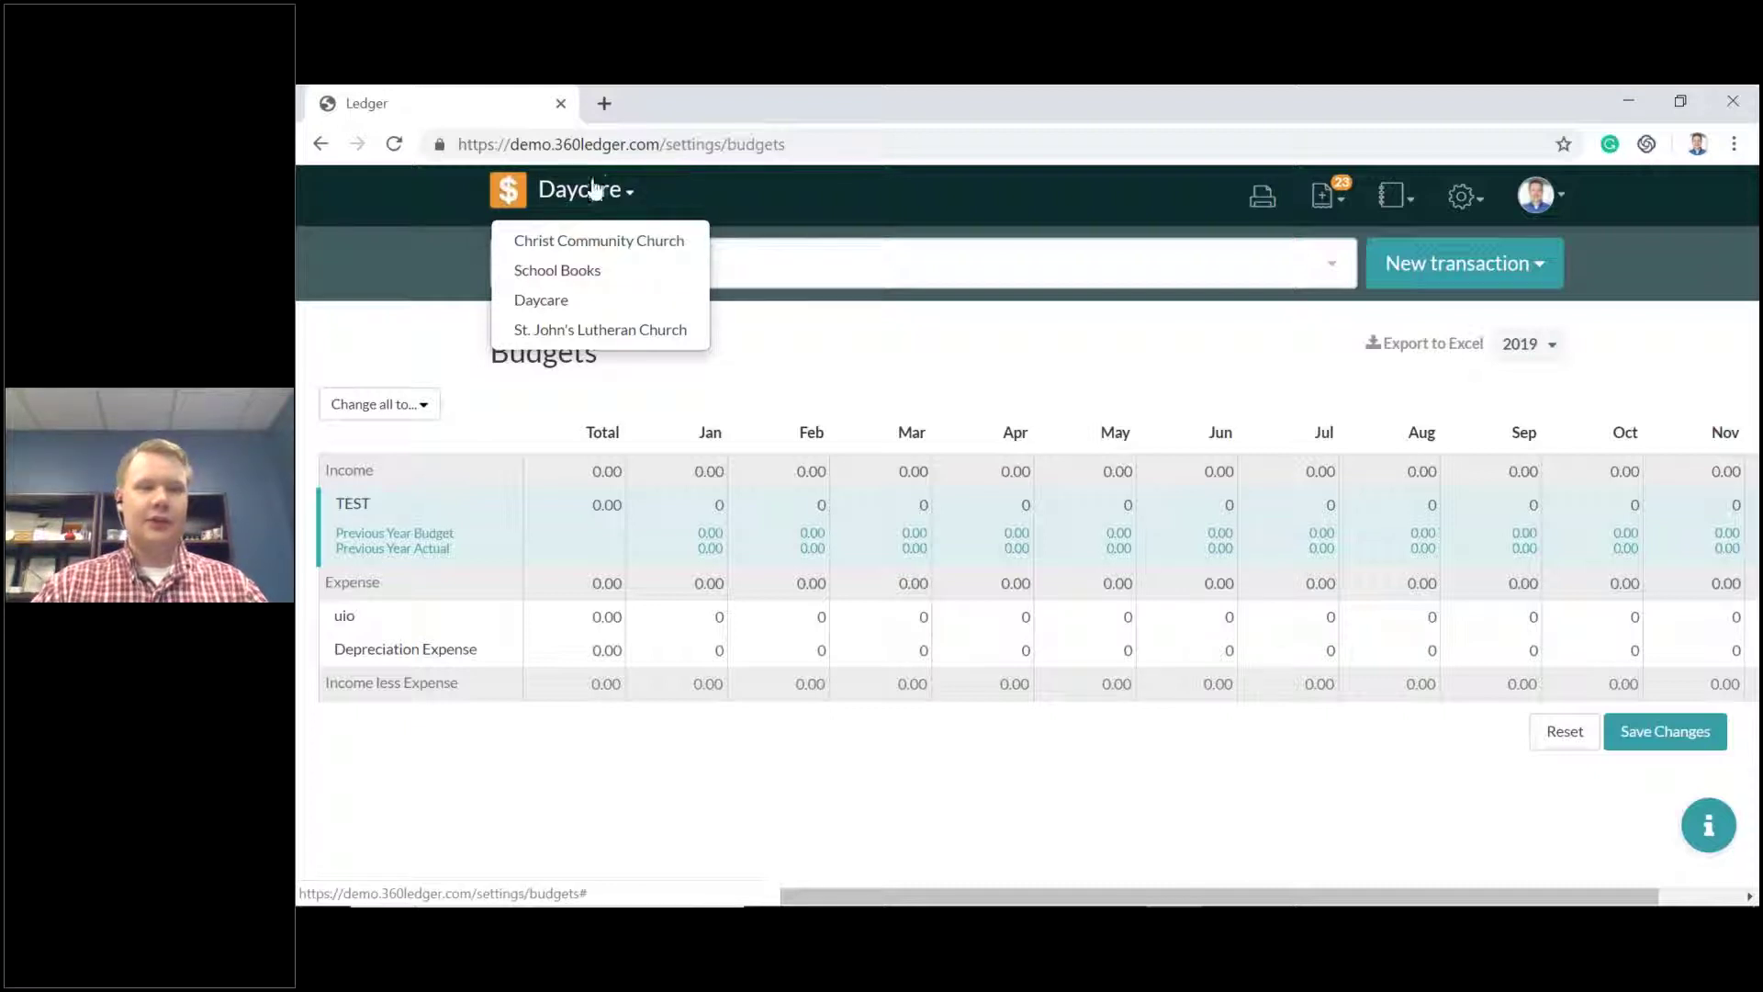
Switch to the Christ Community Church books and start a new check.
{"action": "left_click", "coordinate": [593, 244]}
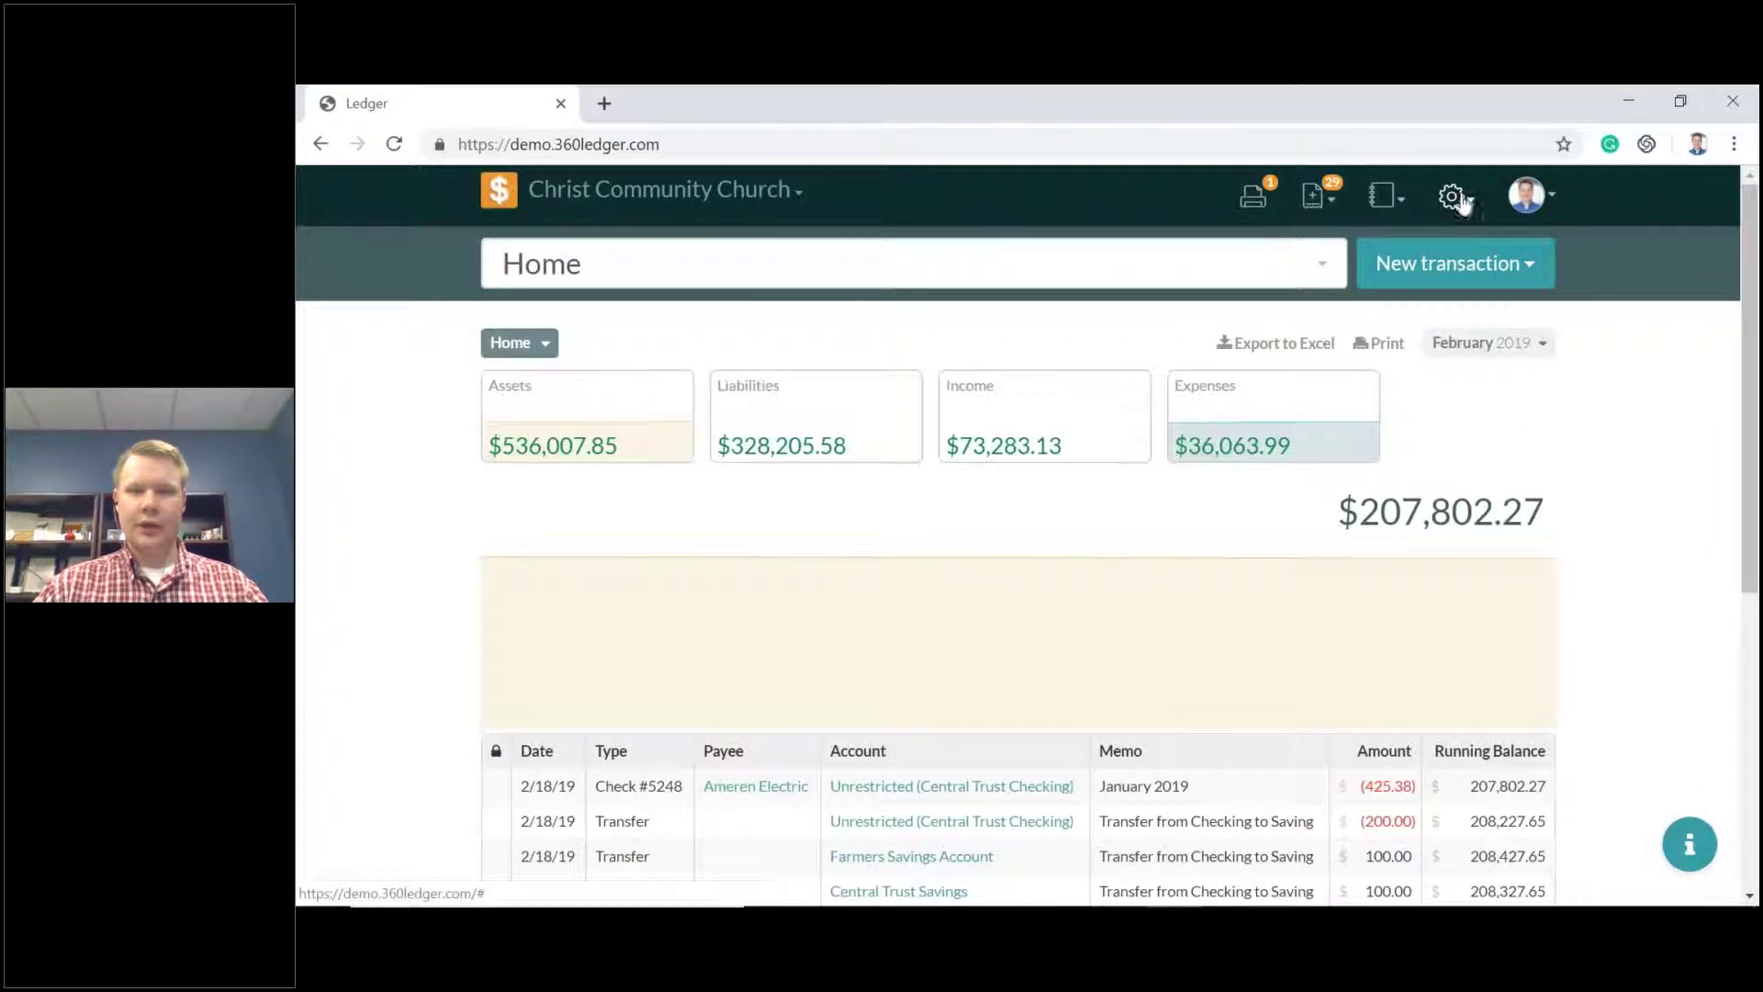
{"action": "left_click", "coordinate": [1454, 199]}
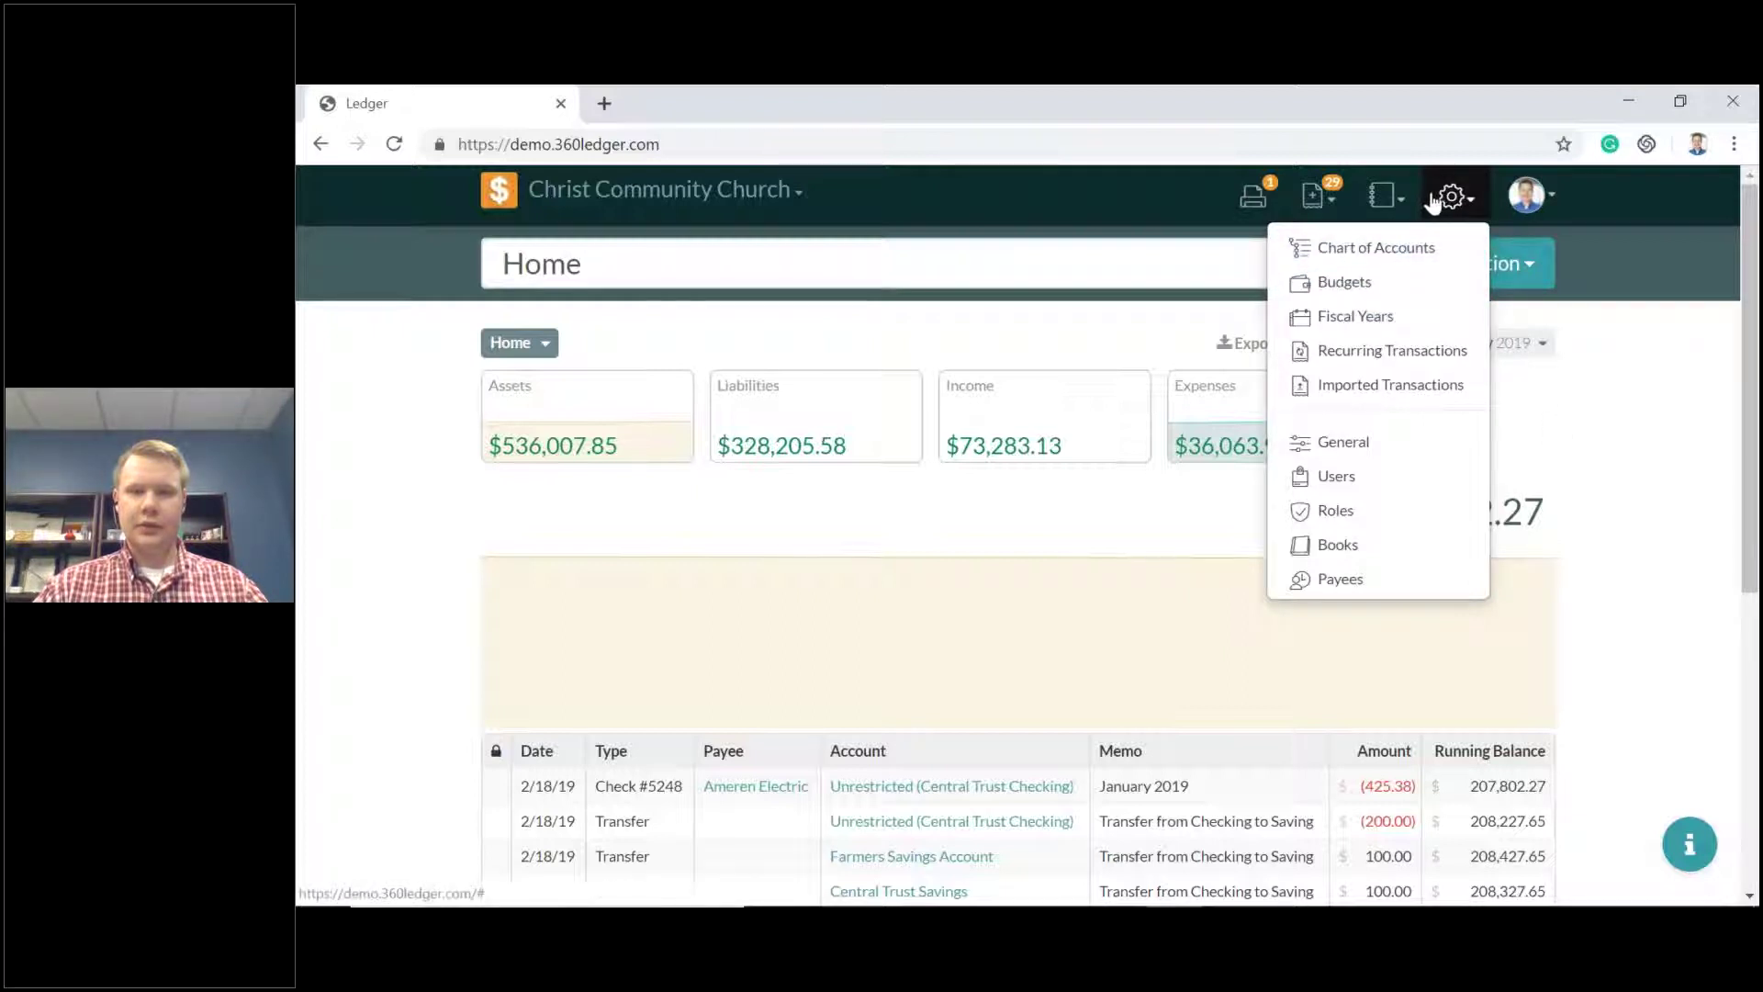
{"action": "left_click", "coordinate": [1635, 432]}
{"action": "left_click", "coordinate": [1506, 264]}
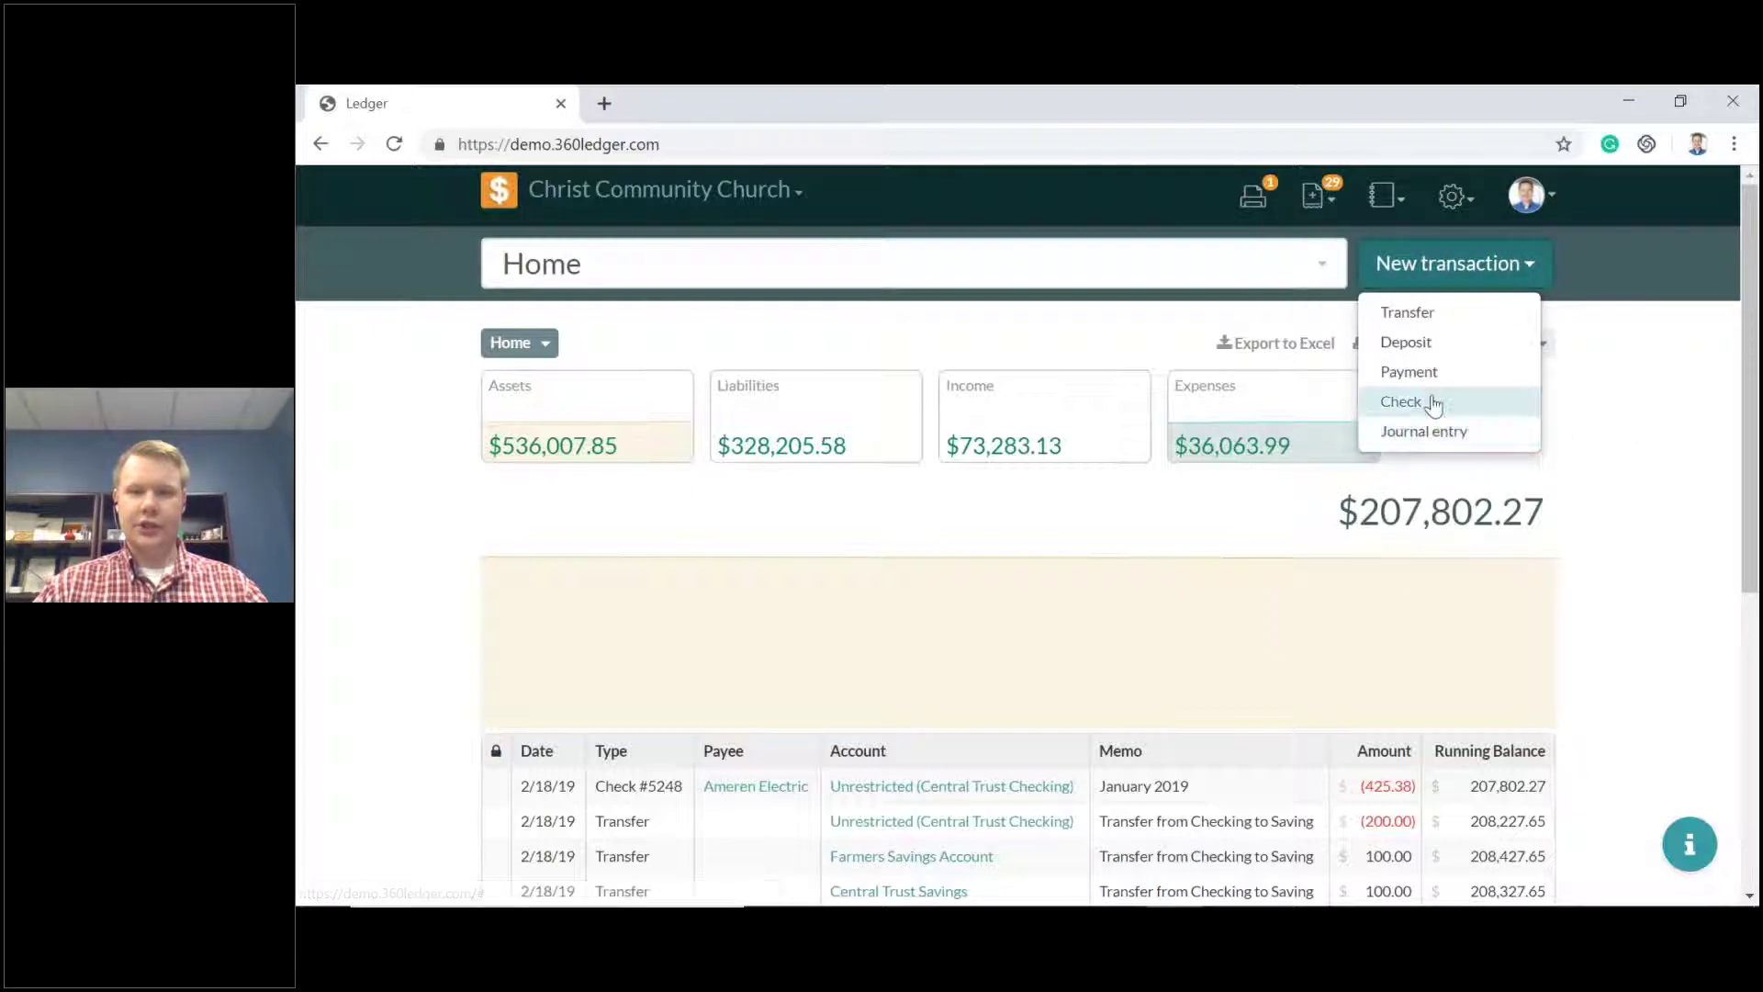
{"action": "left_click", "coordinate": [1402, 402]}
Pay Allied Trash & Recycling $50 from Unrestricted (Central Trust Checking).
{"action": "left_click", "coordinate": [745, 370]}
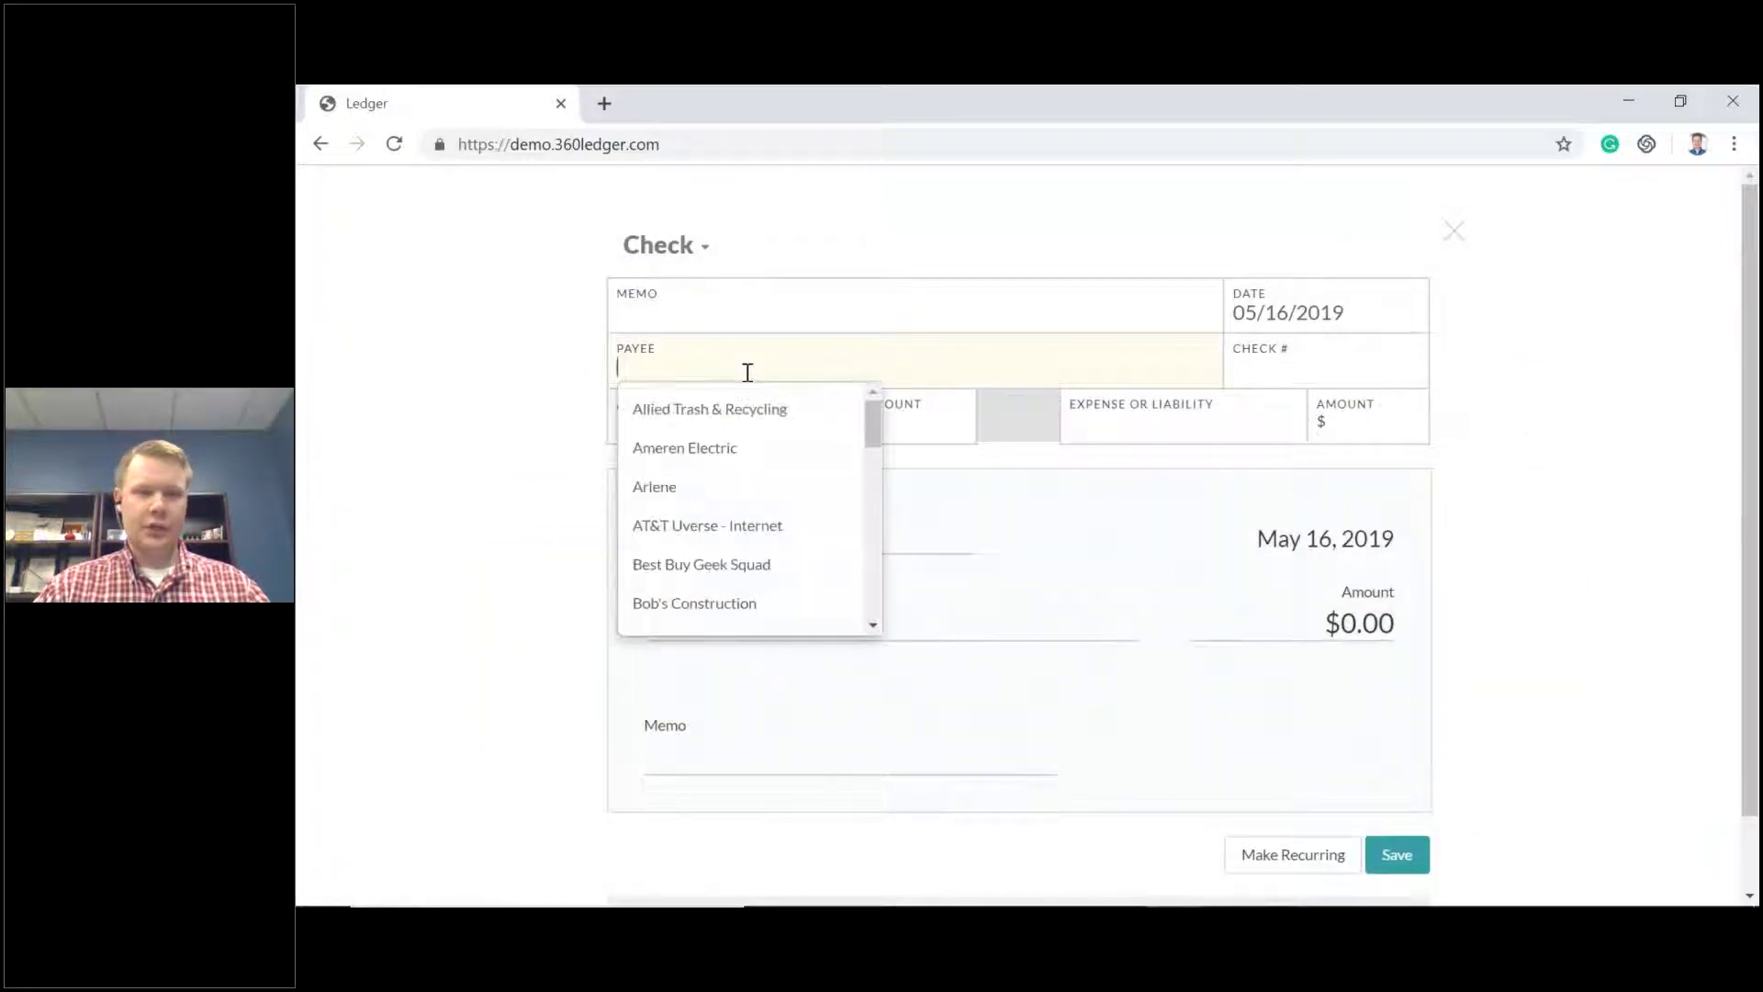
{"action": "left_click", "coordinate": [752, 425]}
{"action": "left_click", "coordinate": [735, 419]}
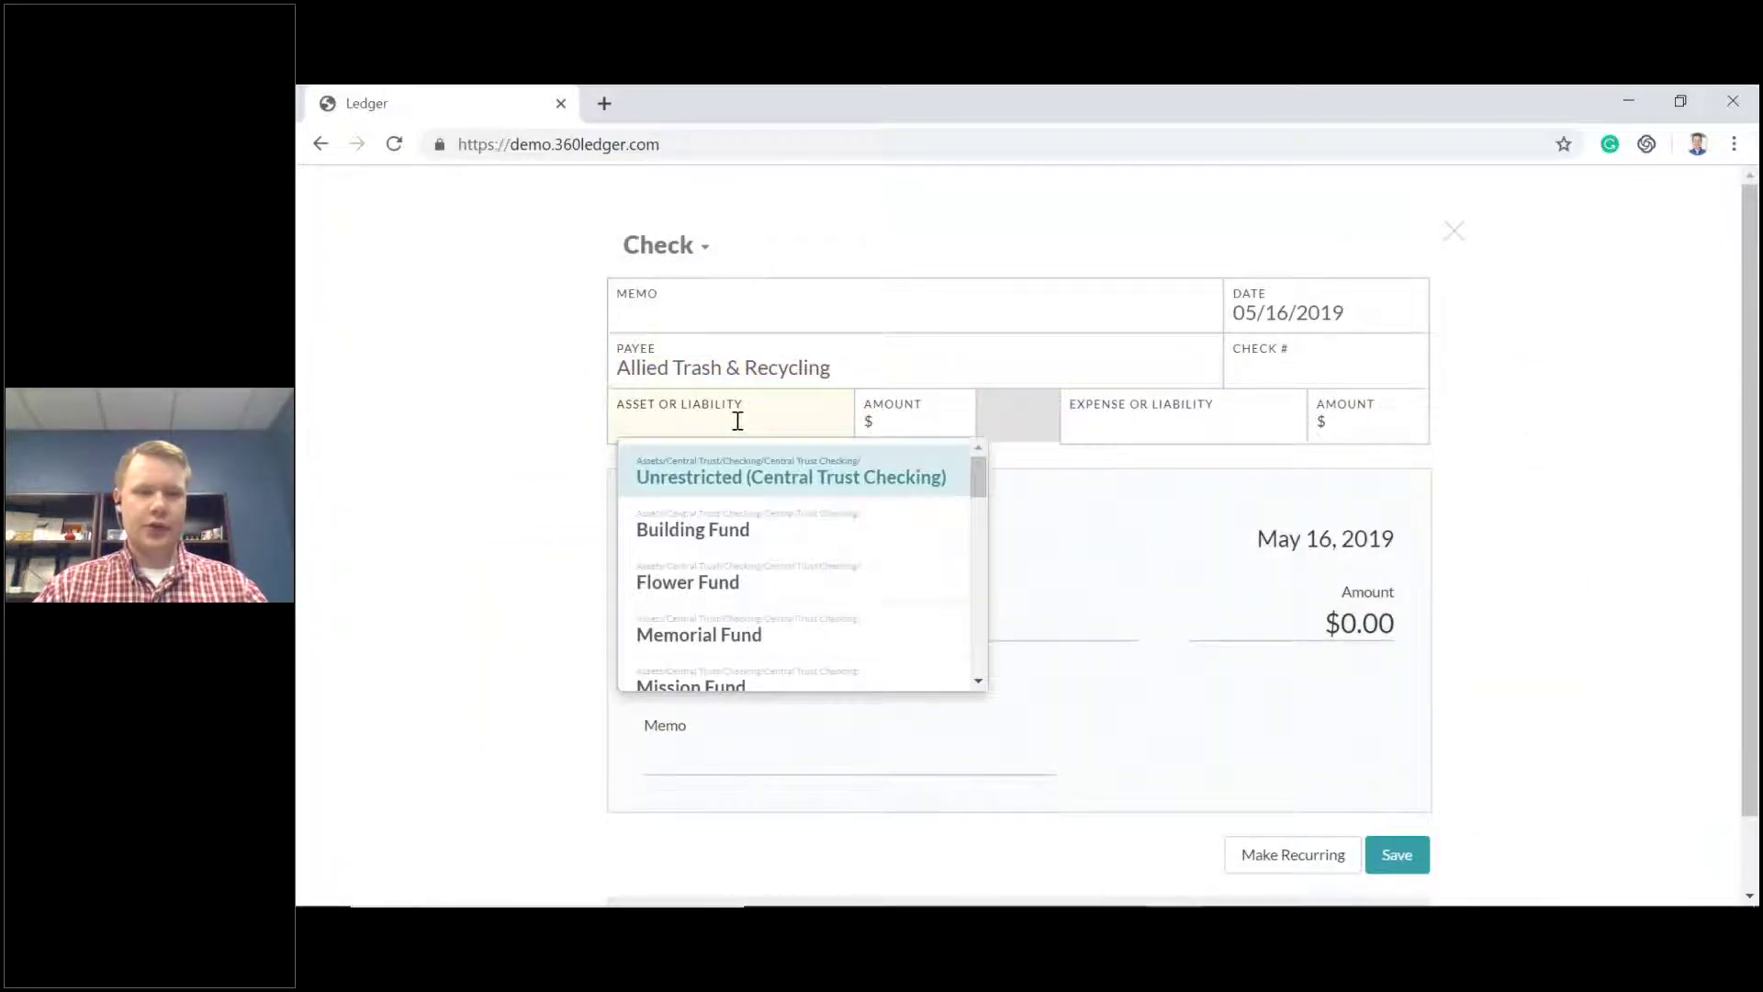
{"action": "left_click", "coordinate": [768, 479]}
{"action": "left_click", "coordinate": [917, 424]}
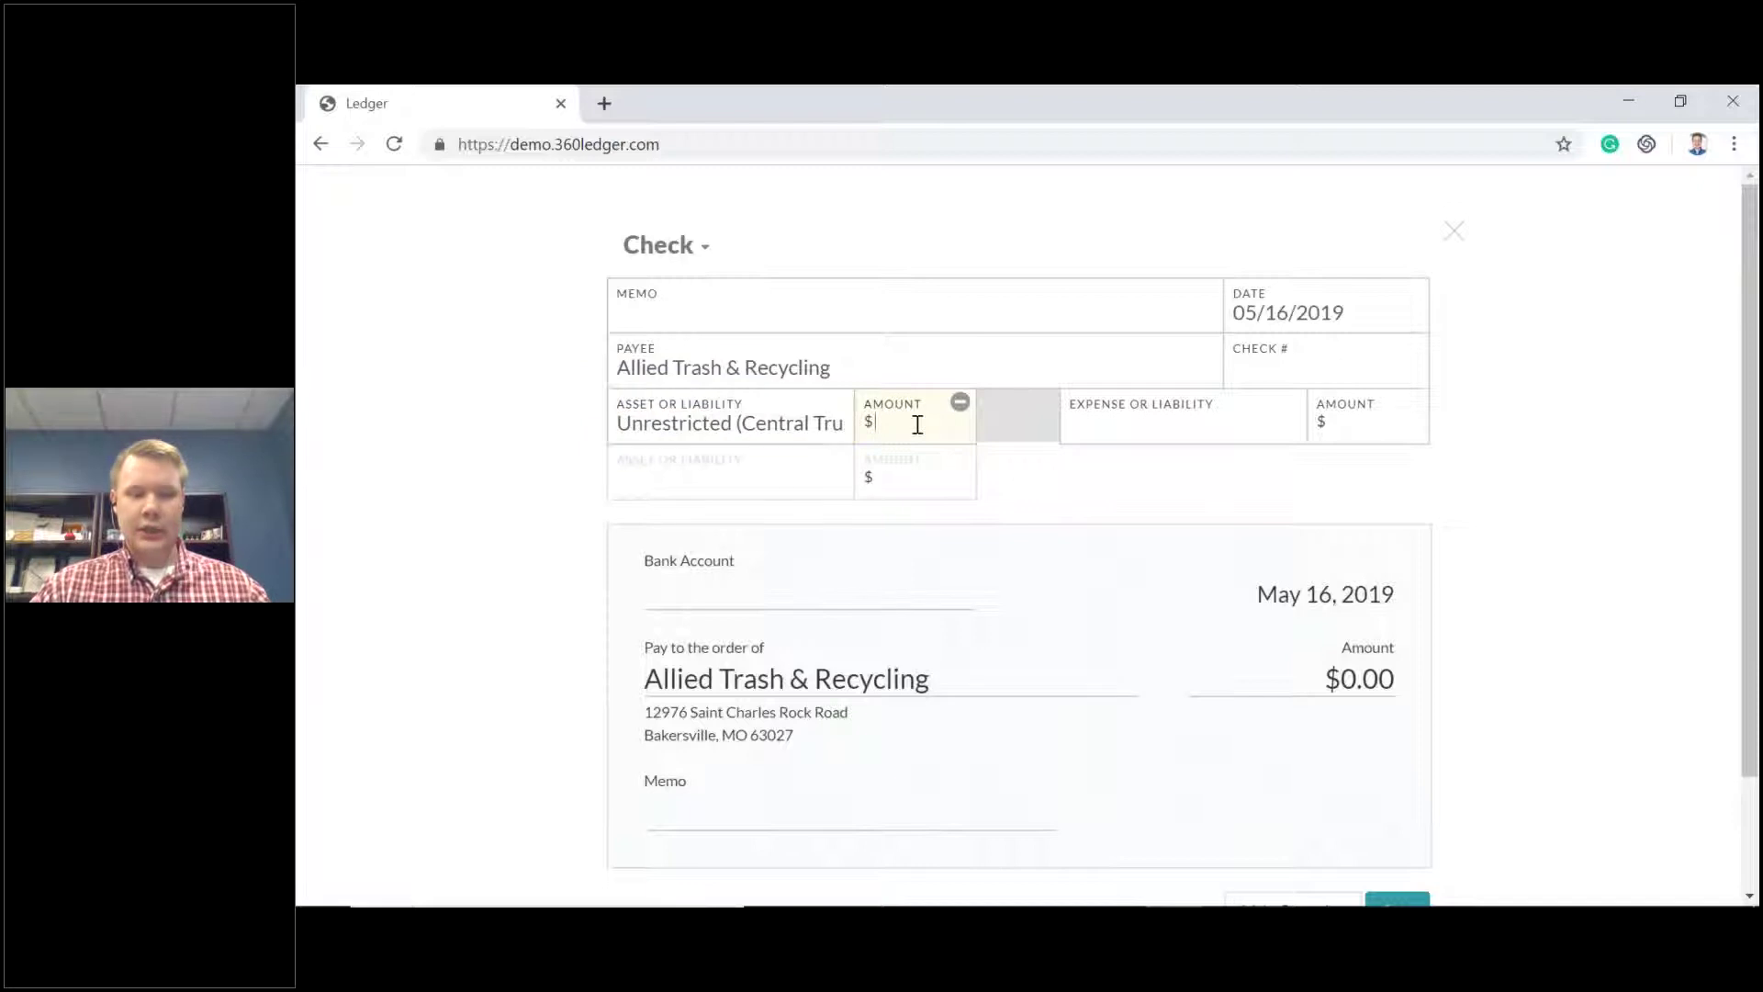
{"action": "type", "text": "50"}
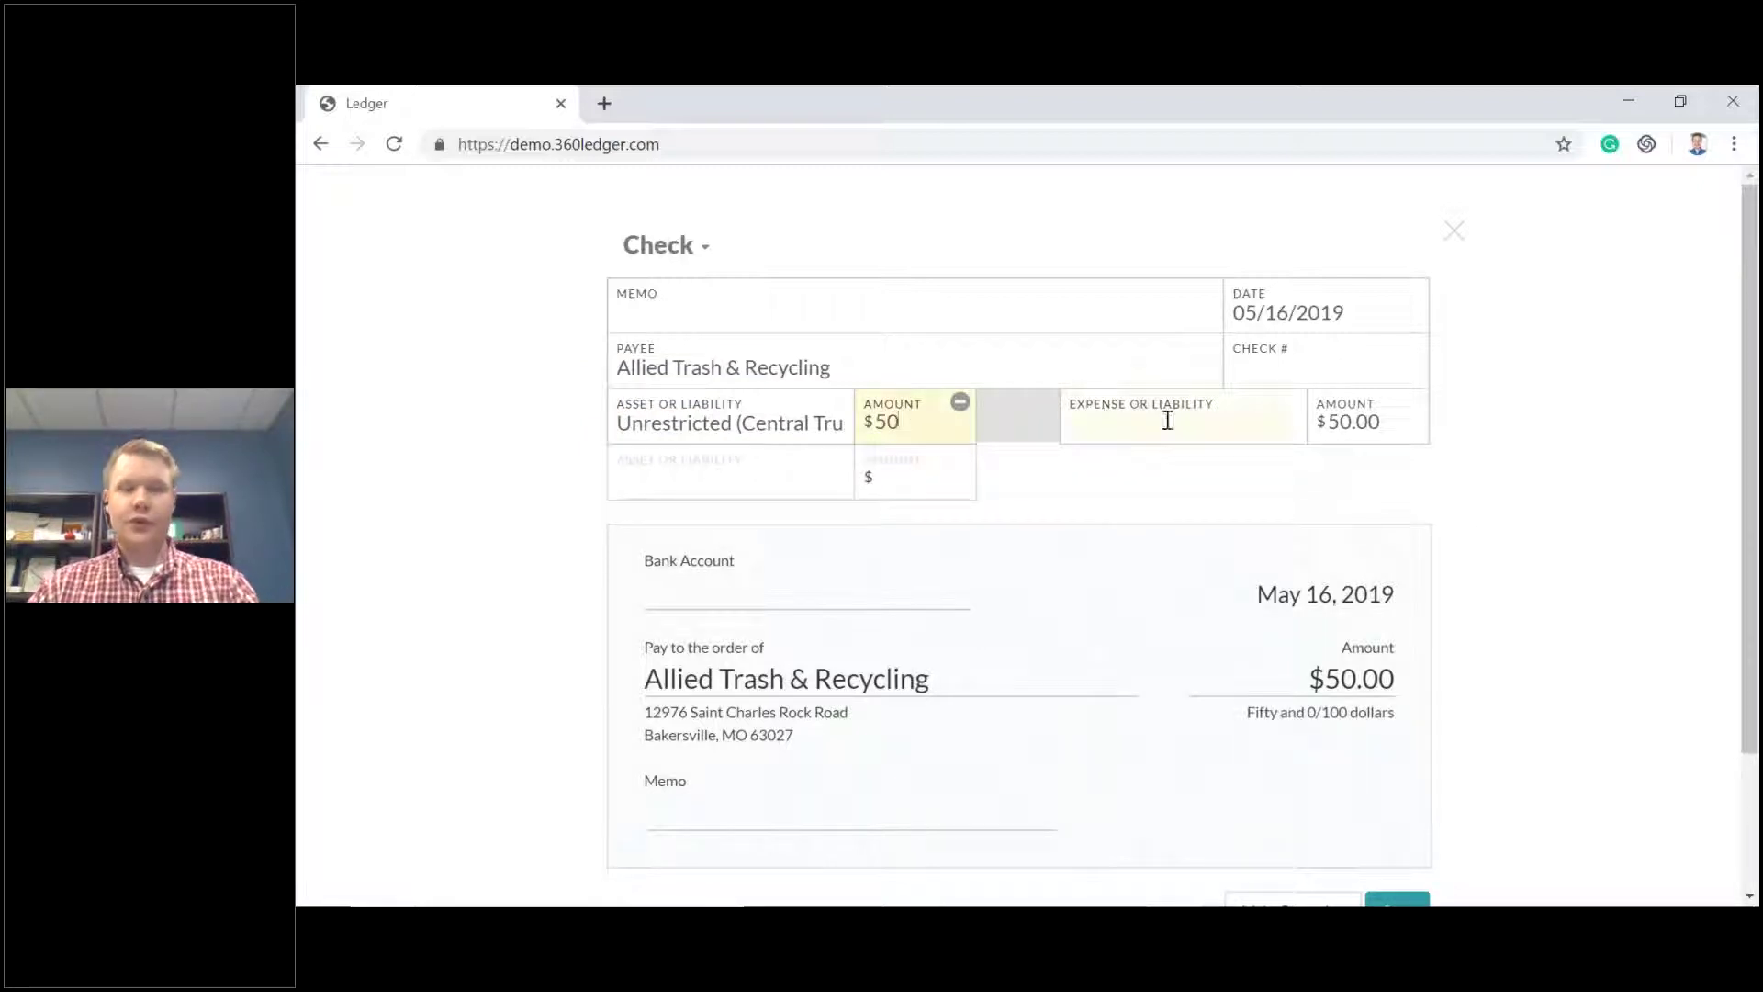
Charge the check to the Trash Removal expense account.
{"action": "left_click", "coordinate": [1172, 429]}
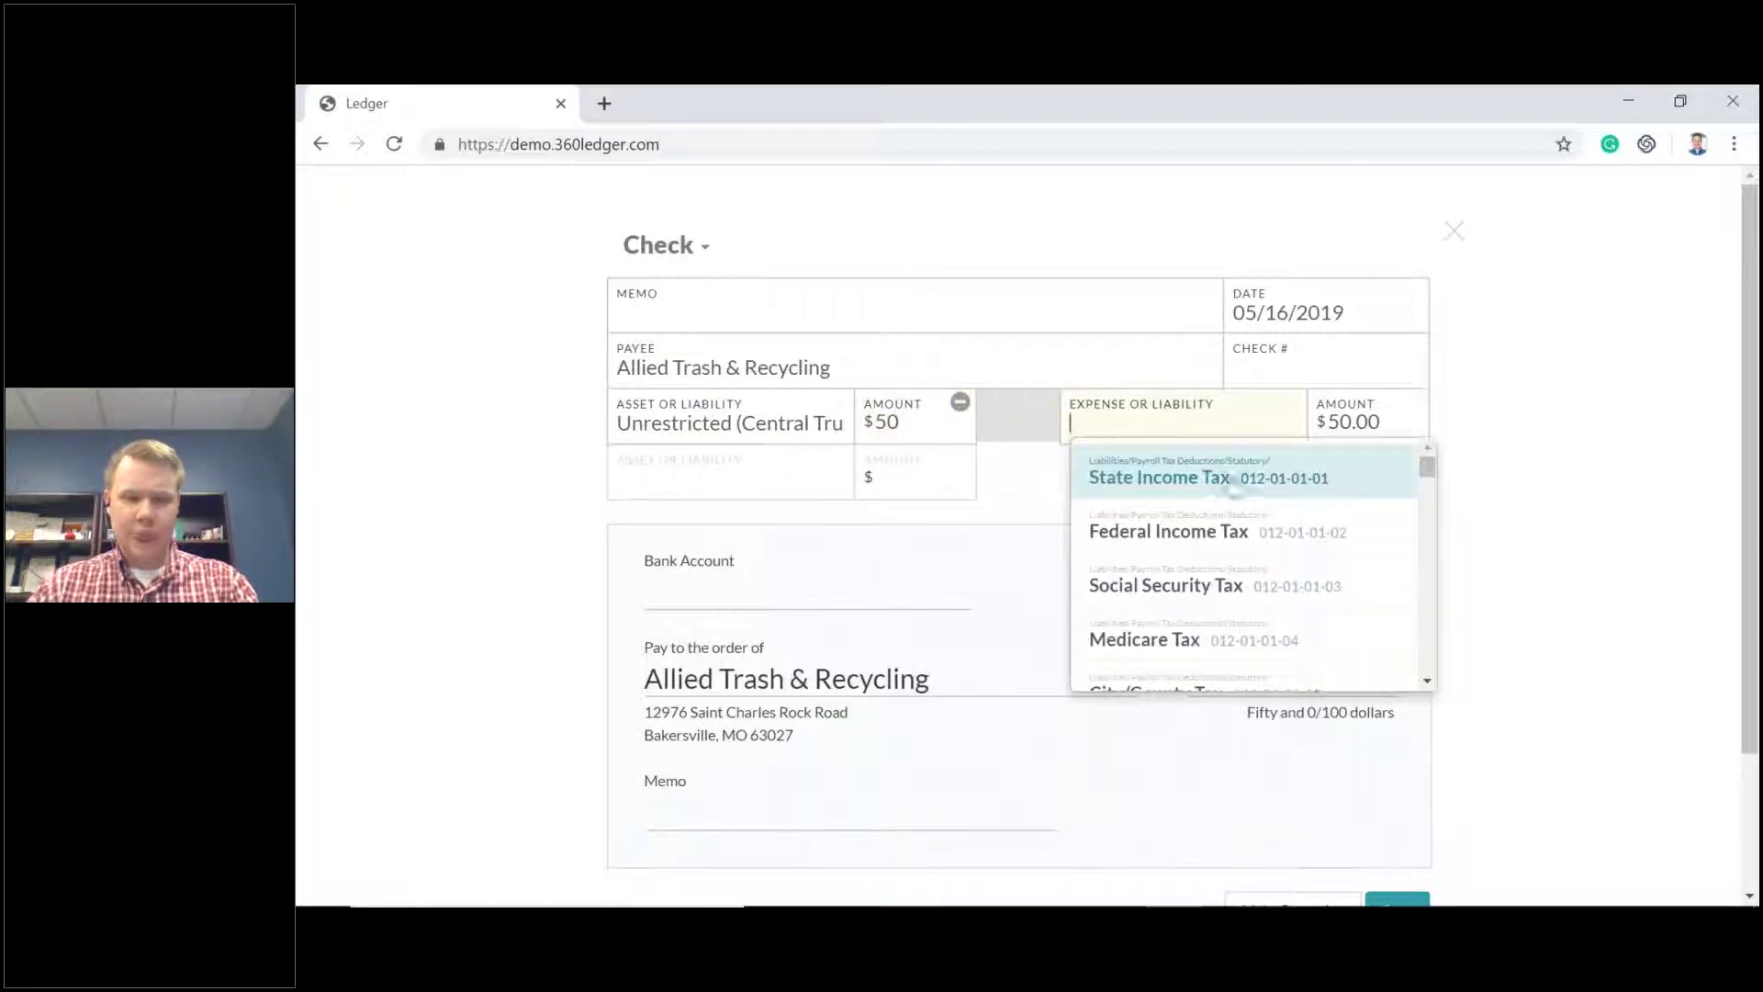
{"action": "scroll", "coordinate": [1260, 507], "scroll_direction": "down", "scroll_amount": 4}
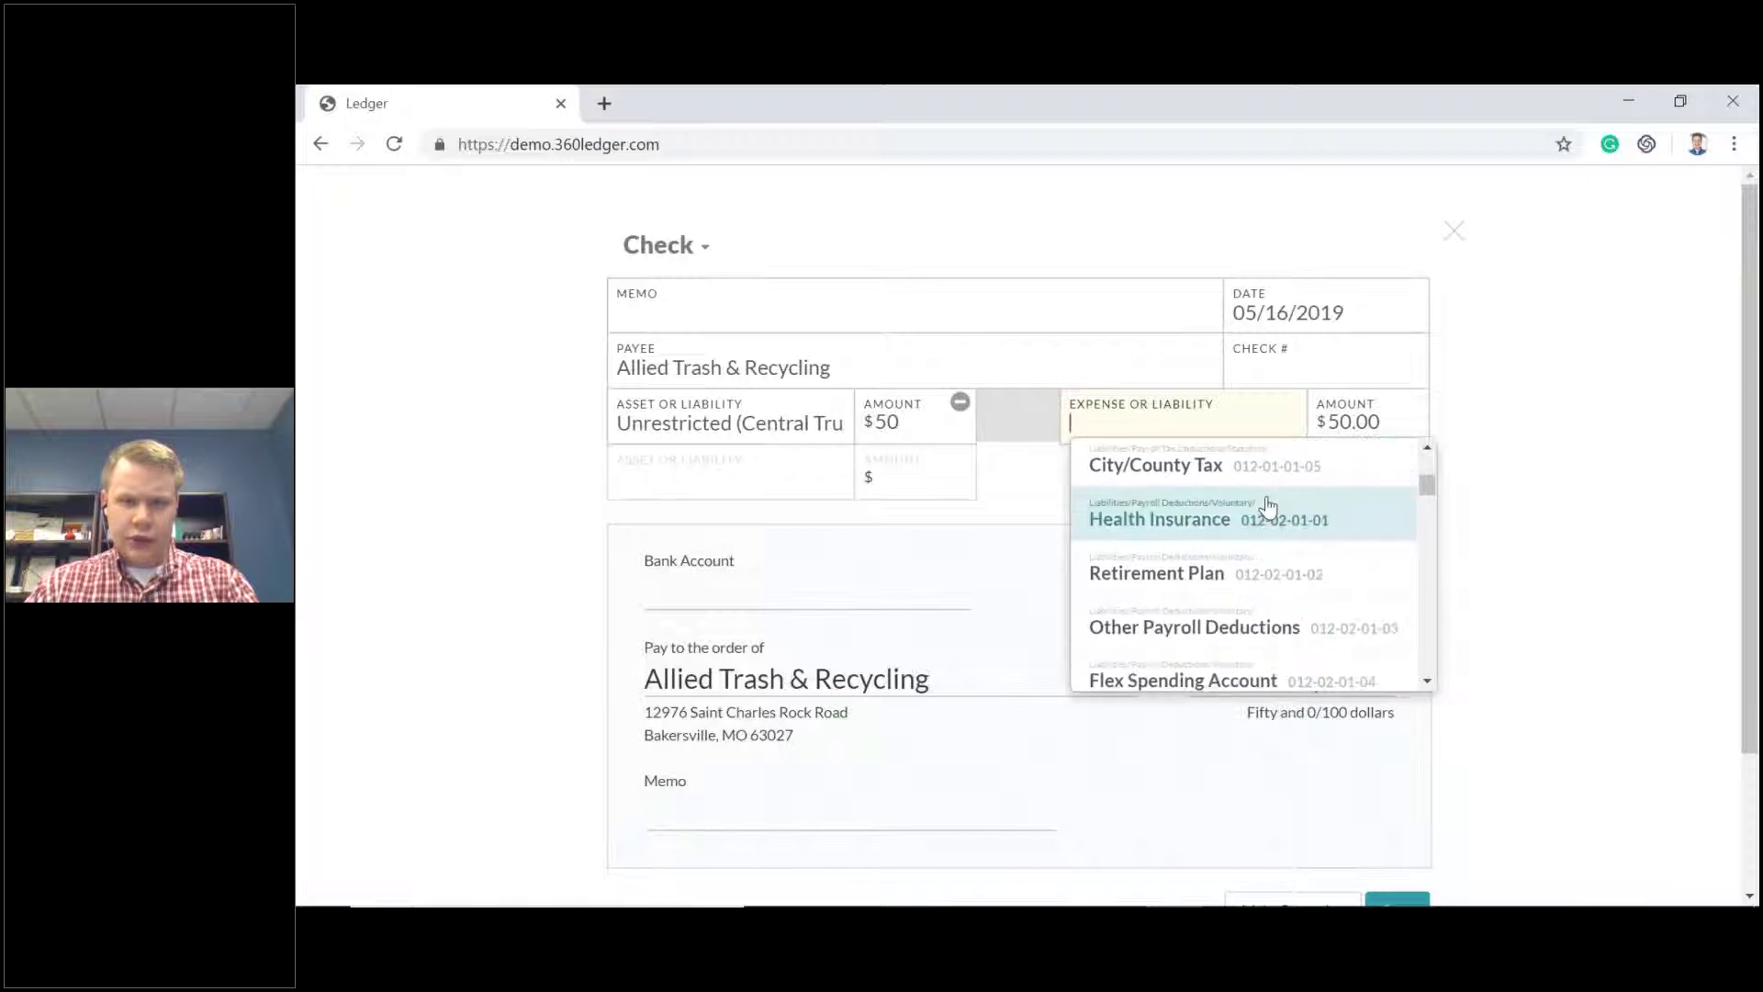
{"action": "scroll", "coordinate": [1256, 506], "scroll_direction": "down", "scroll_amount": 2}
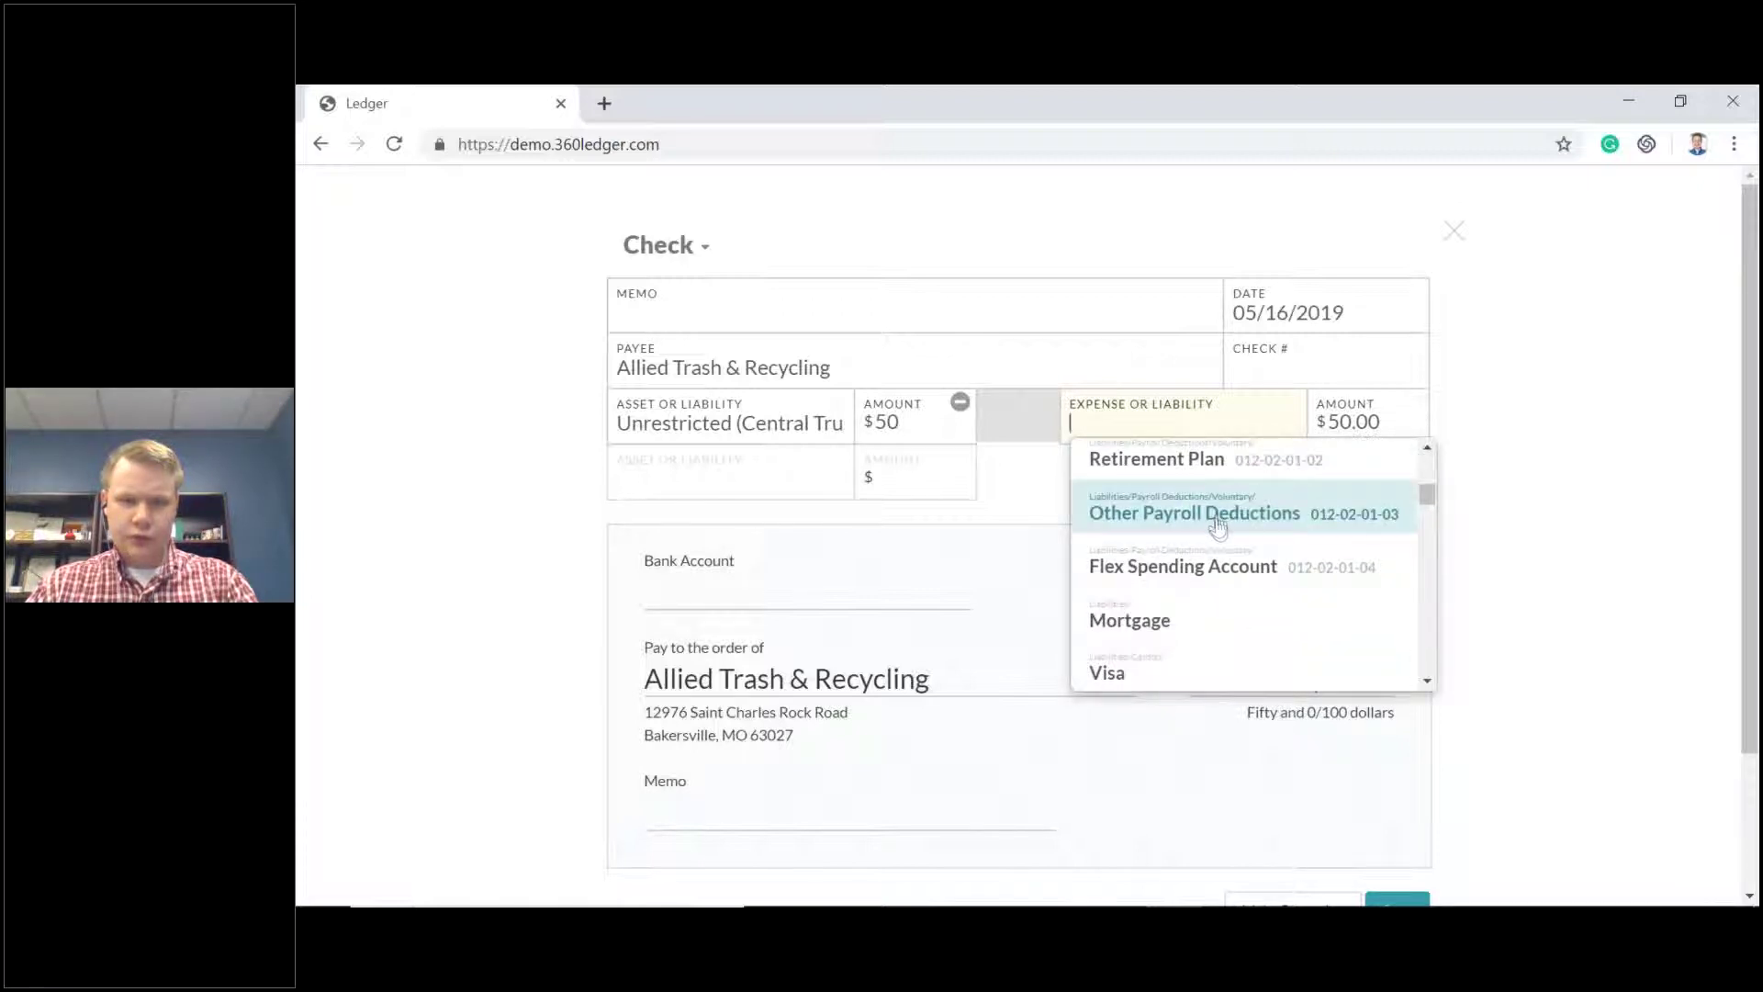
{"action": "scroll", "coordinate": [1231, 562], "scroll_direction": "down", "scroll_amount": 4}
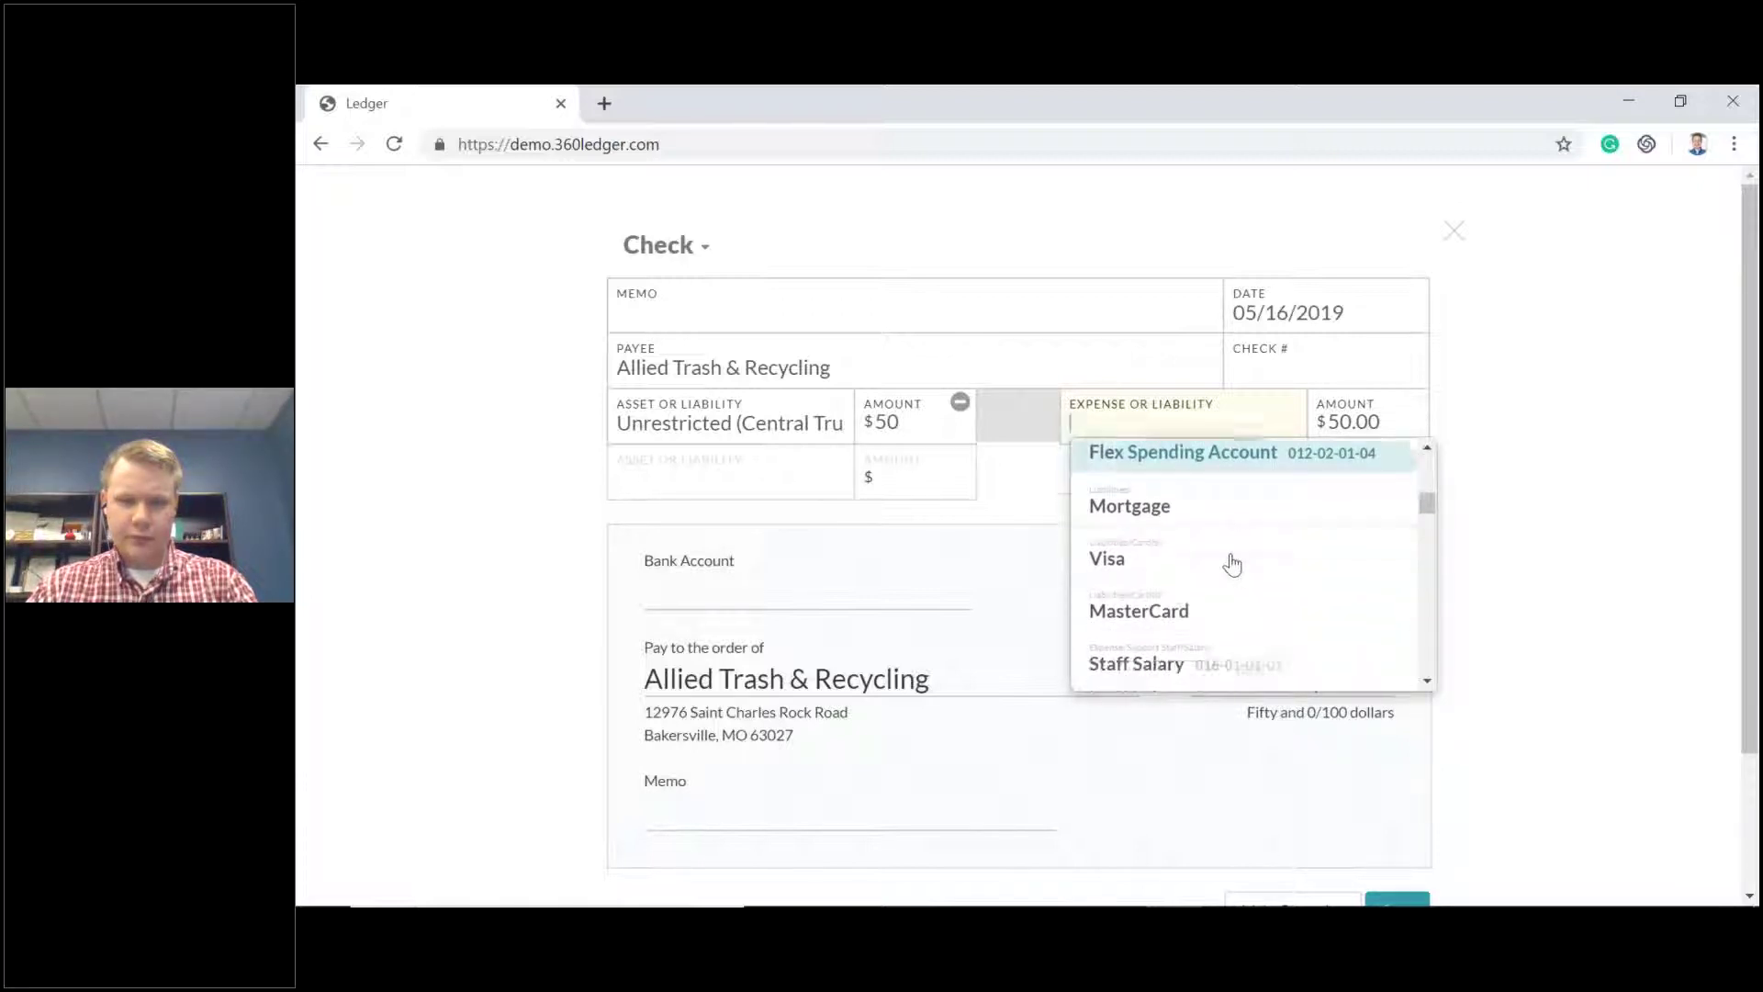
{"action": "scroll", "coordinate": [1231, 558], "scroll_direction": "up", "scroll_amount": 2}
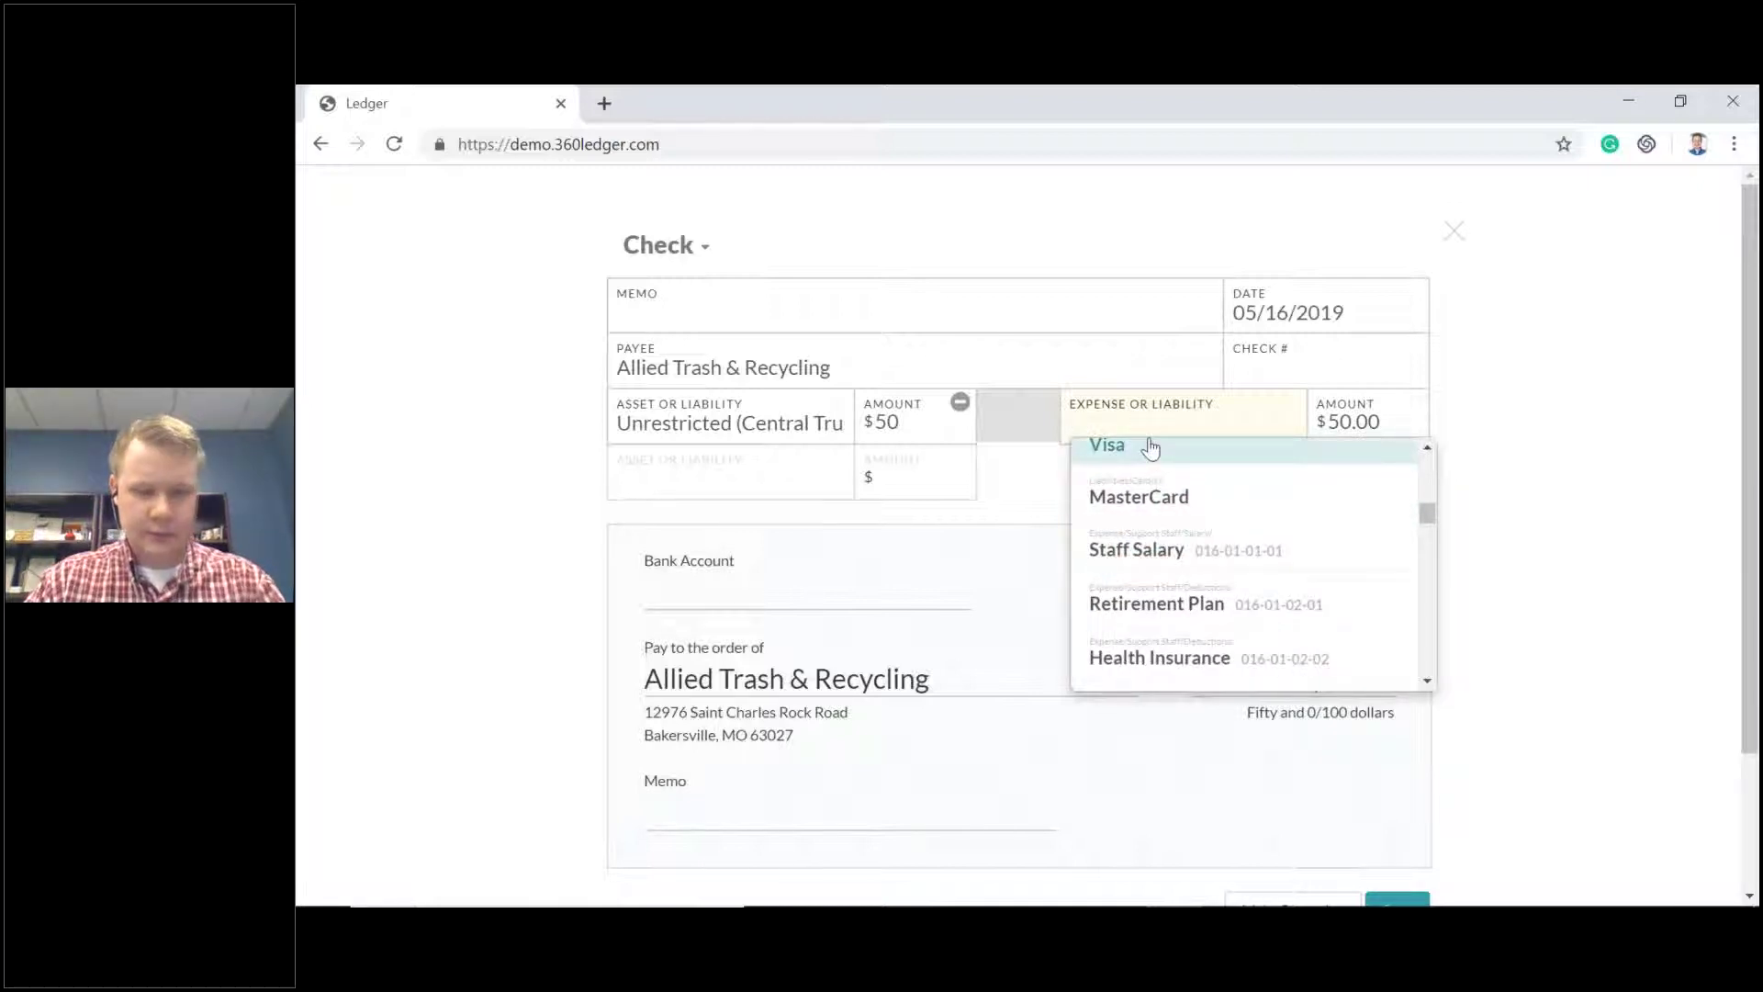
{"action": "type", "text": "tra"}
{"action": "left_click", "coordinate": [1172, 477]}
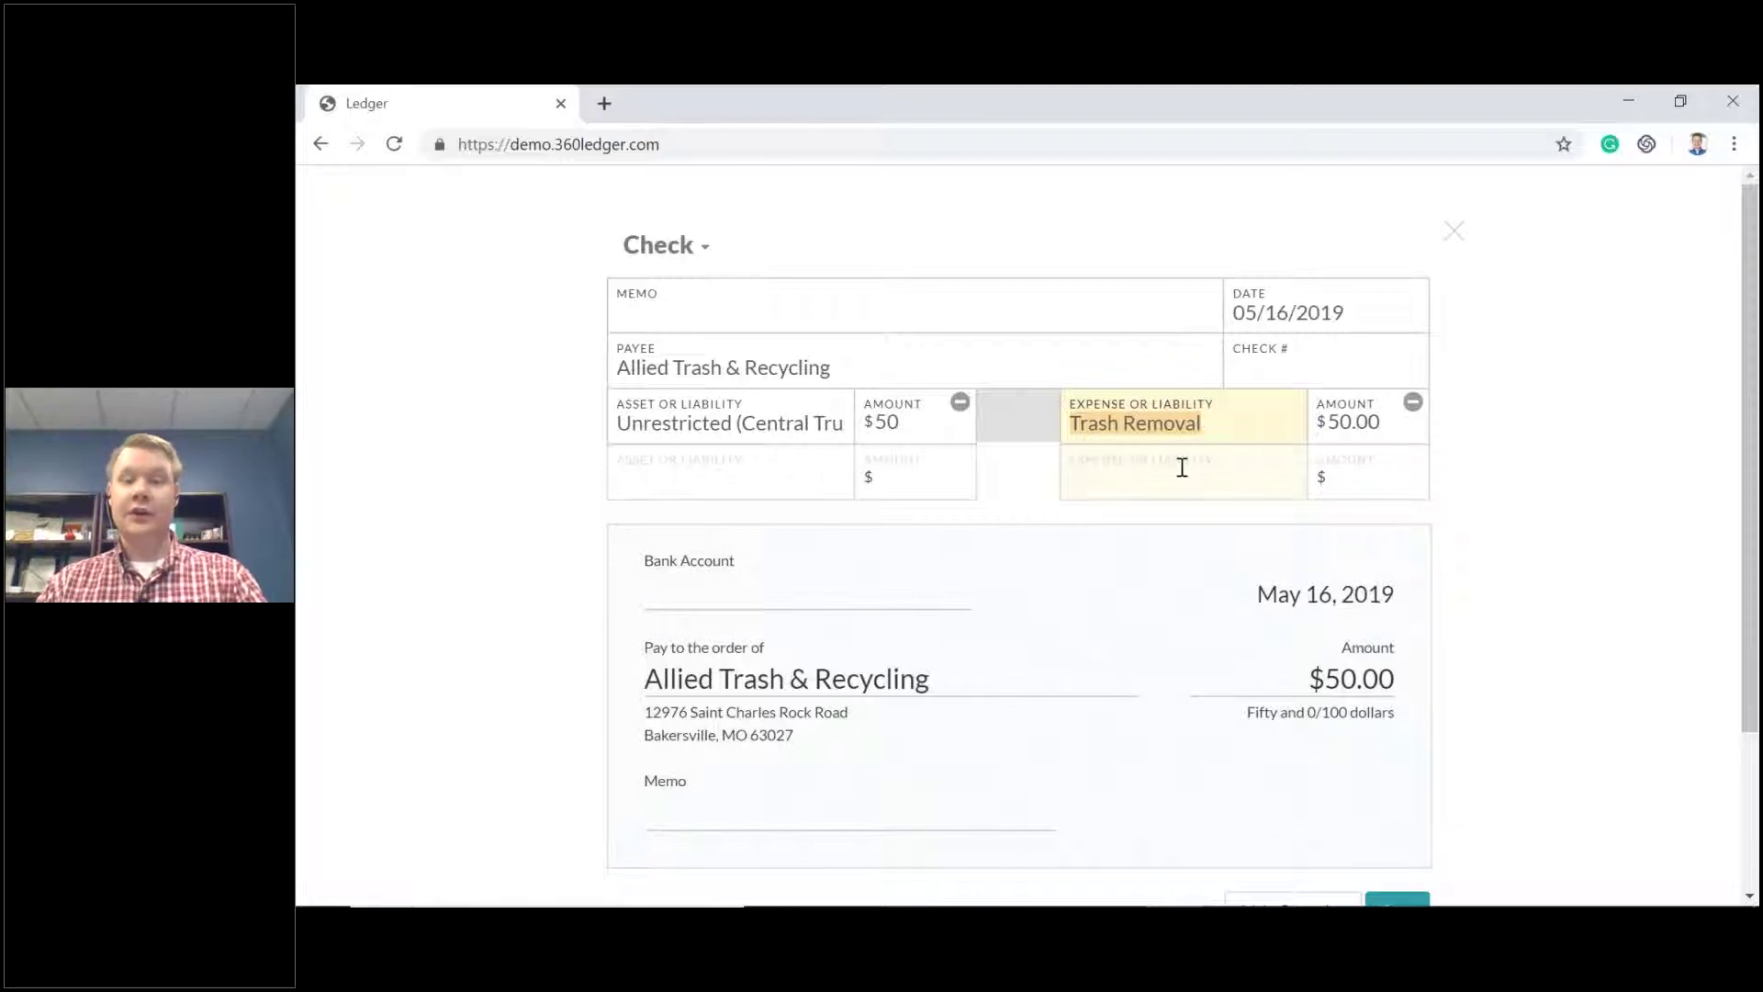
{"action": "left_click", "coordinate": [1221, 426]}
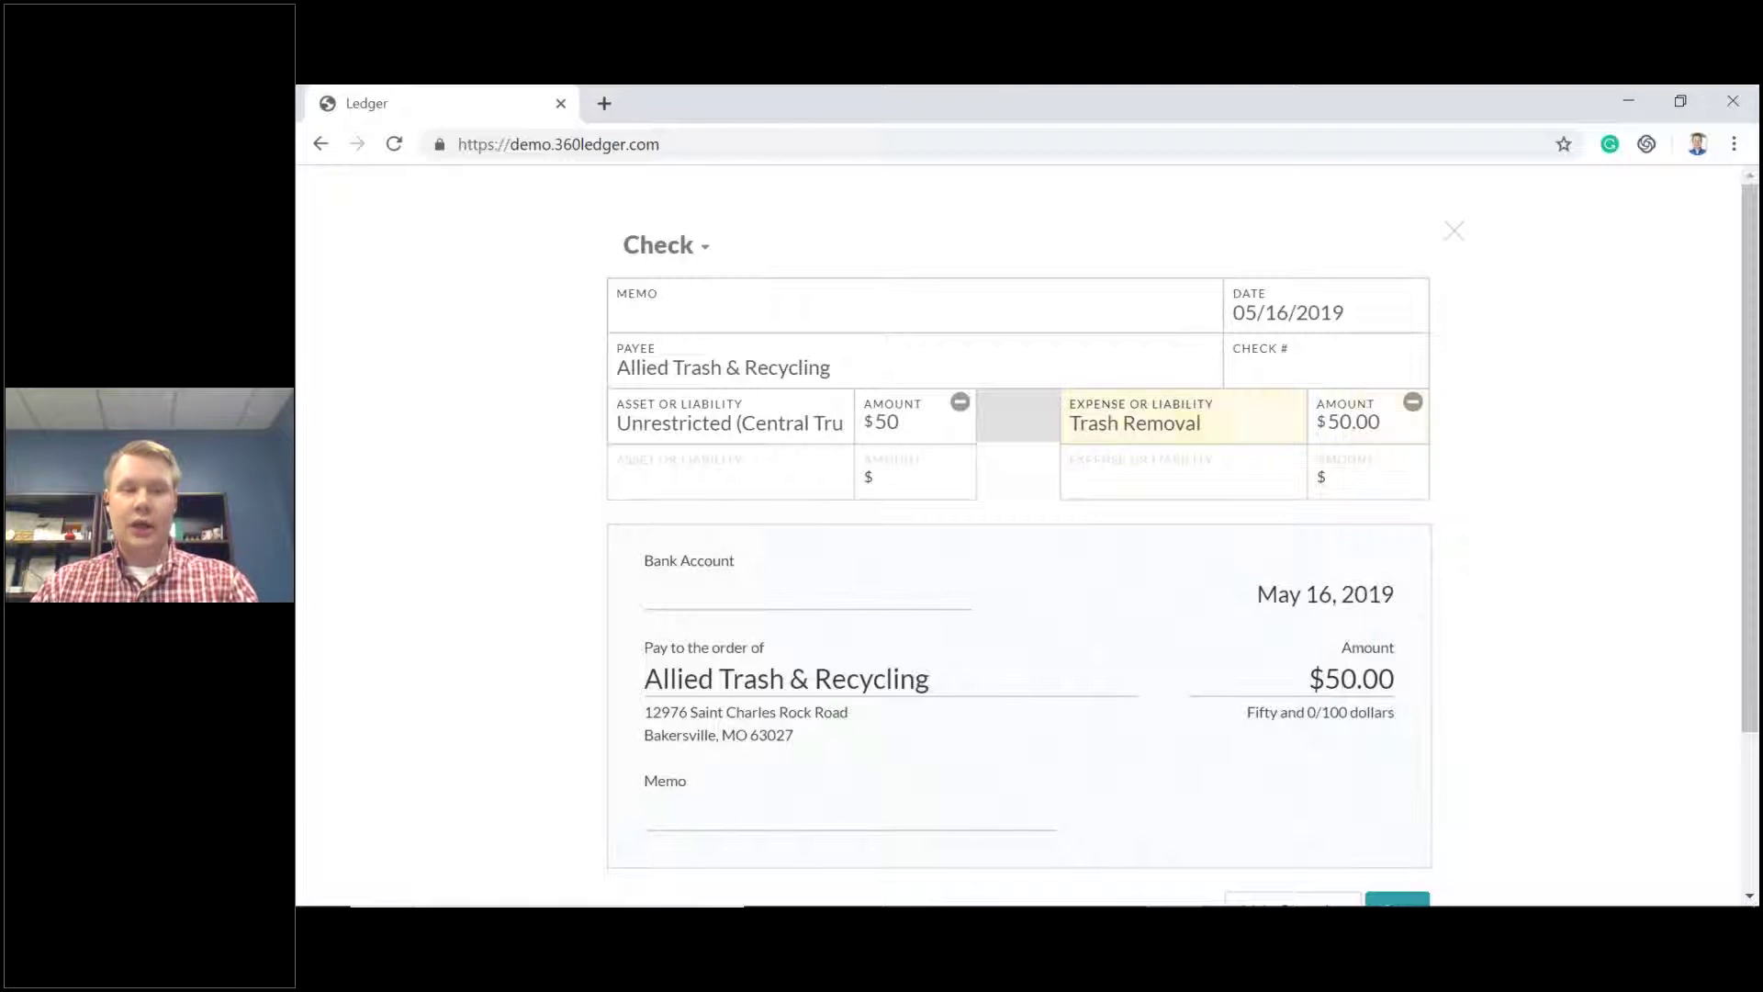
{"action": "scroll", "coordinate": [1139, 444], "scroll_direction": "down", "scroll_amount": 2}
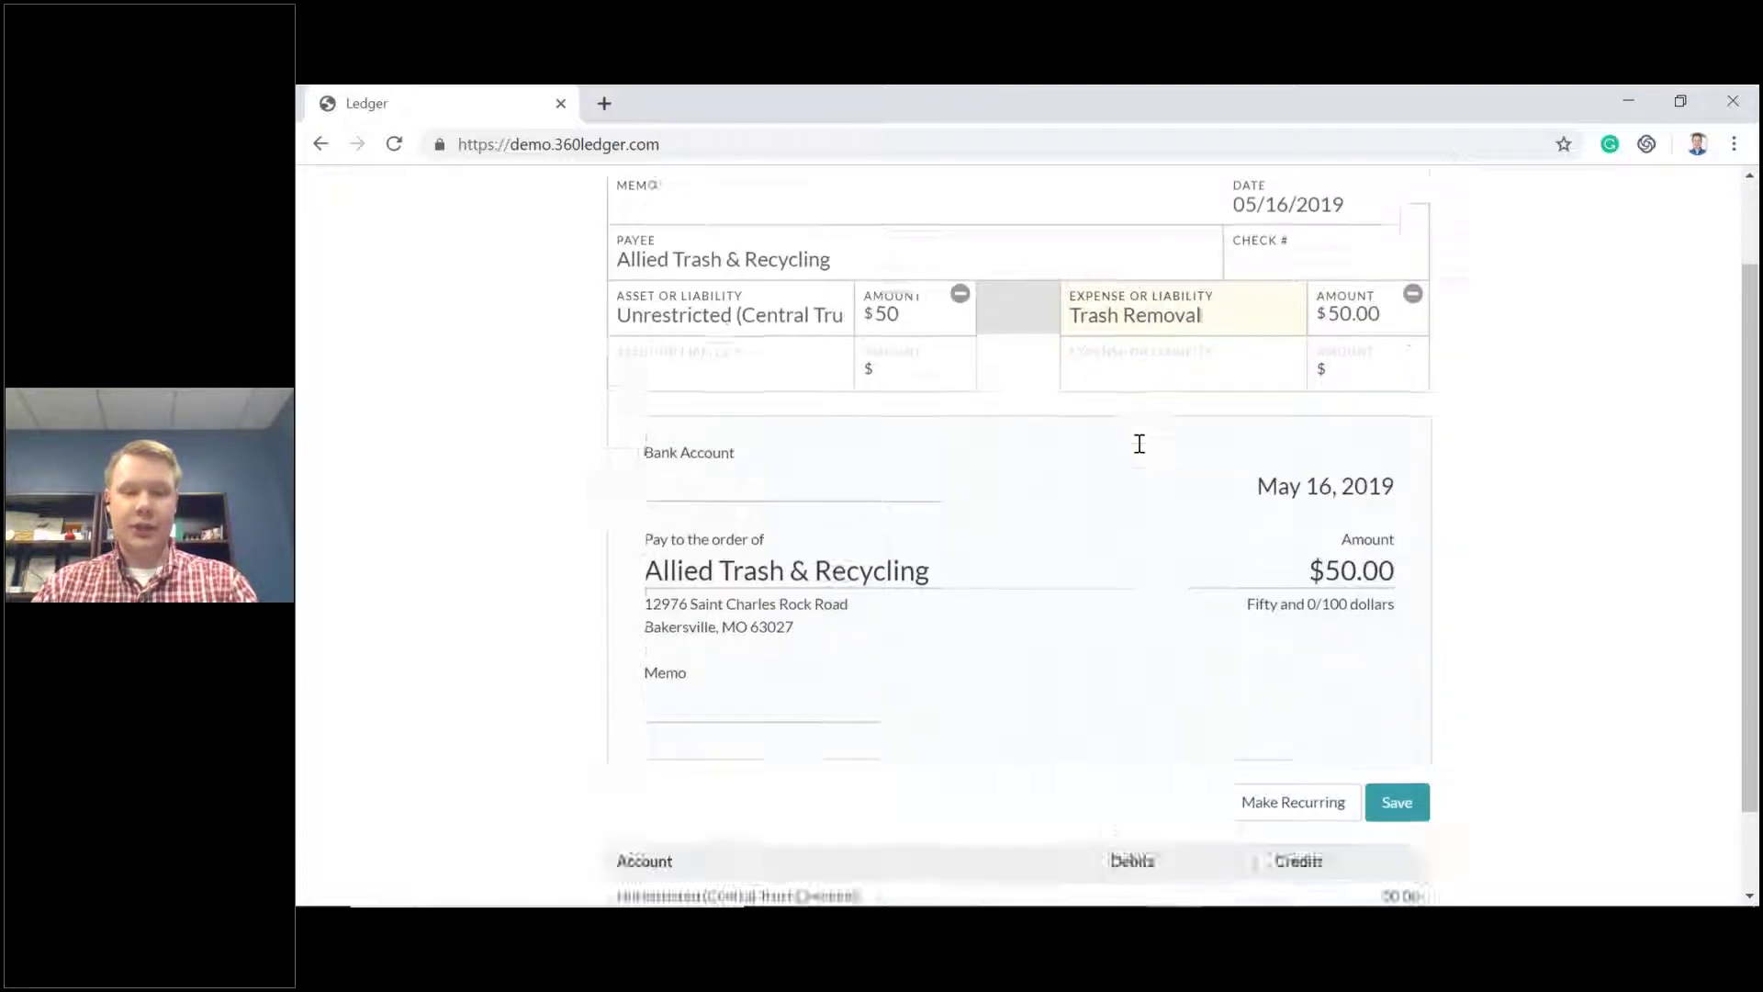
{"action": "scroll", "coordinate": [996, 546], "scroll_direction": "up", "scroll_amount": 2}
Give the check the memo TEST and check number 123.
{"action": "left_click", "coordinate": [639, 321]}
{"action": "type", "text": "TEST"}
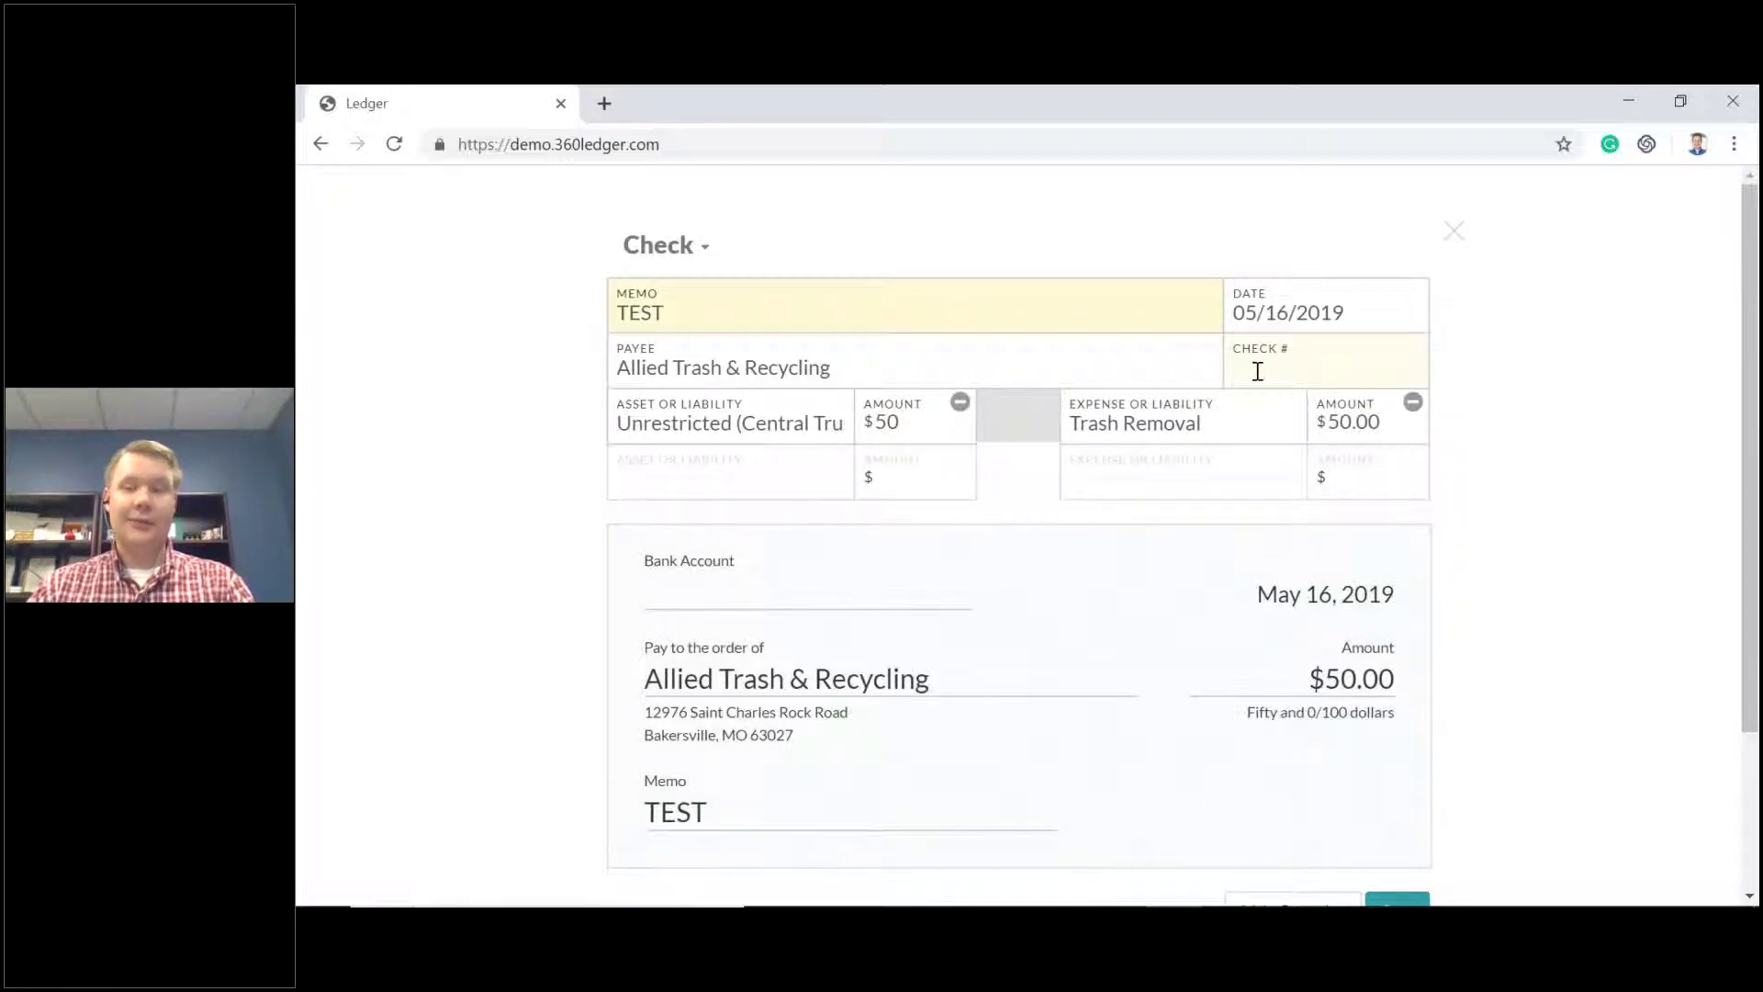
{"action": "left_click", "coordinate": [1257, 371]}
{"action": "type", "text": "1"}
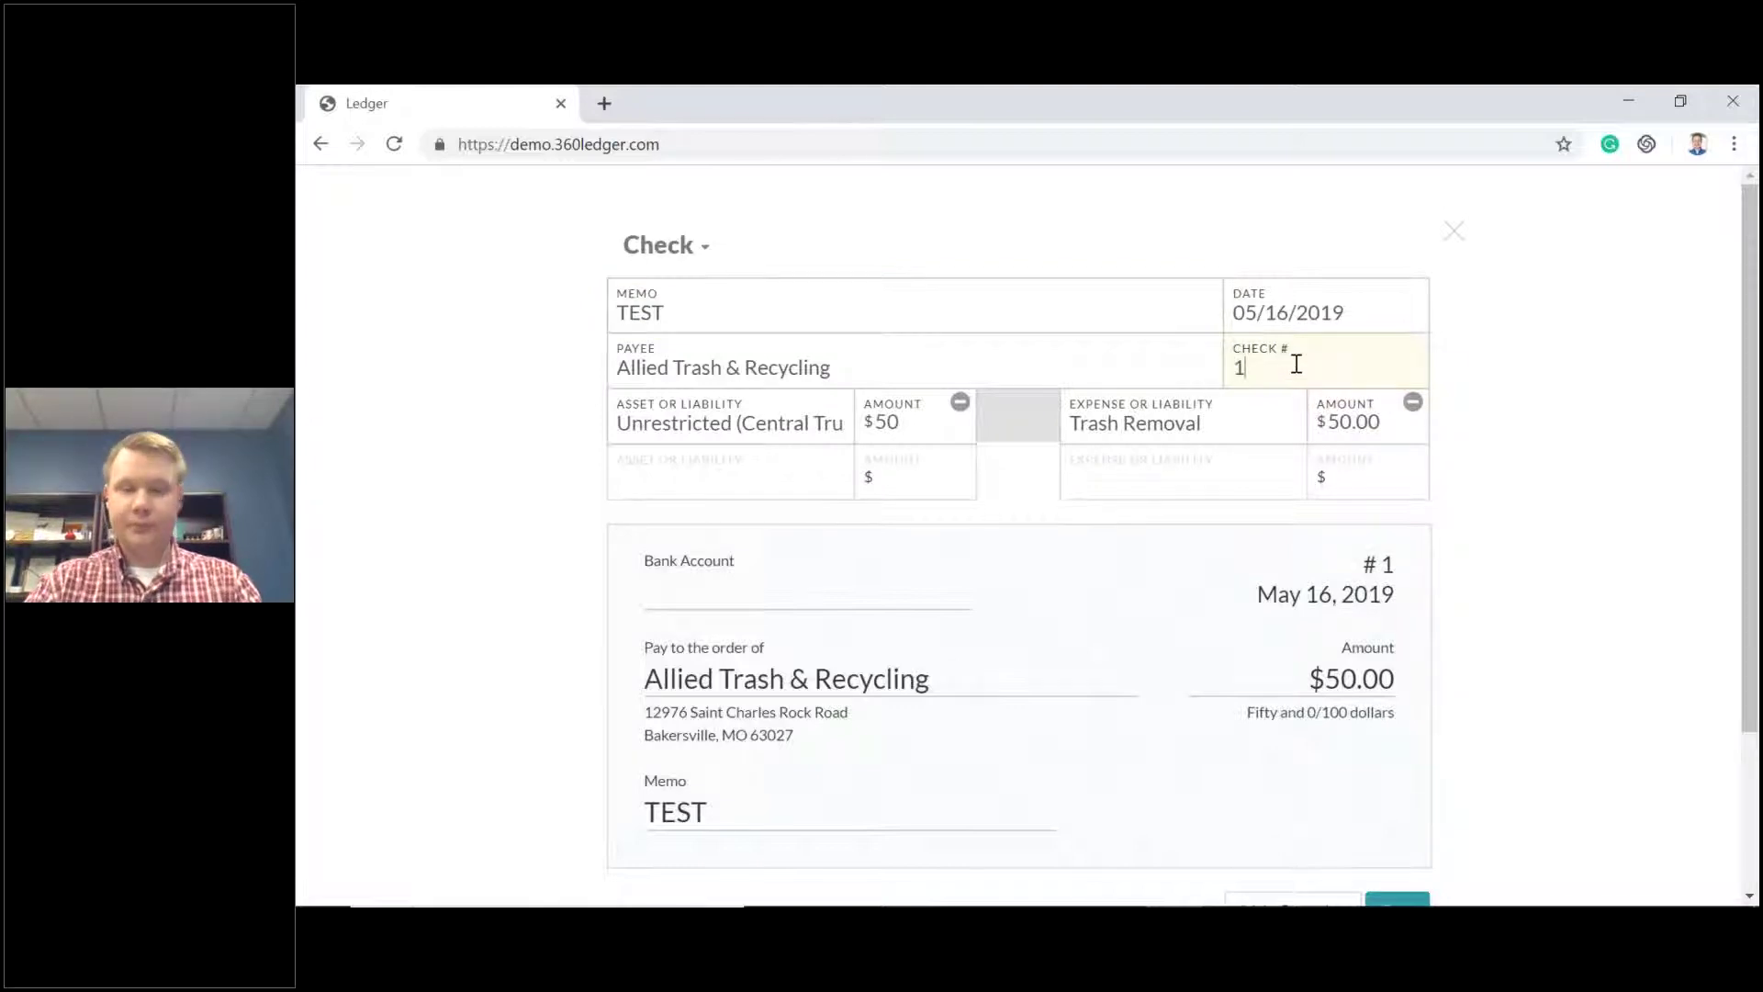
{"action": "key", "text": "BackSpace"}
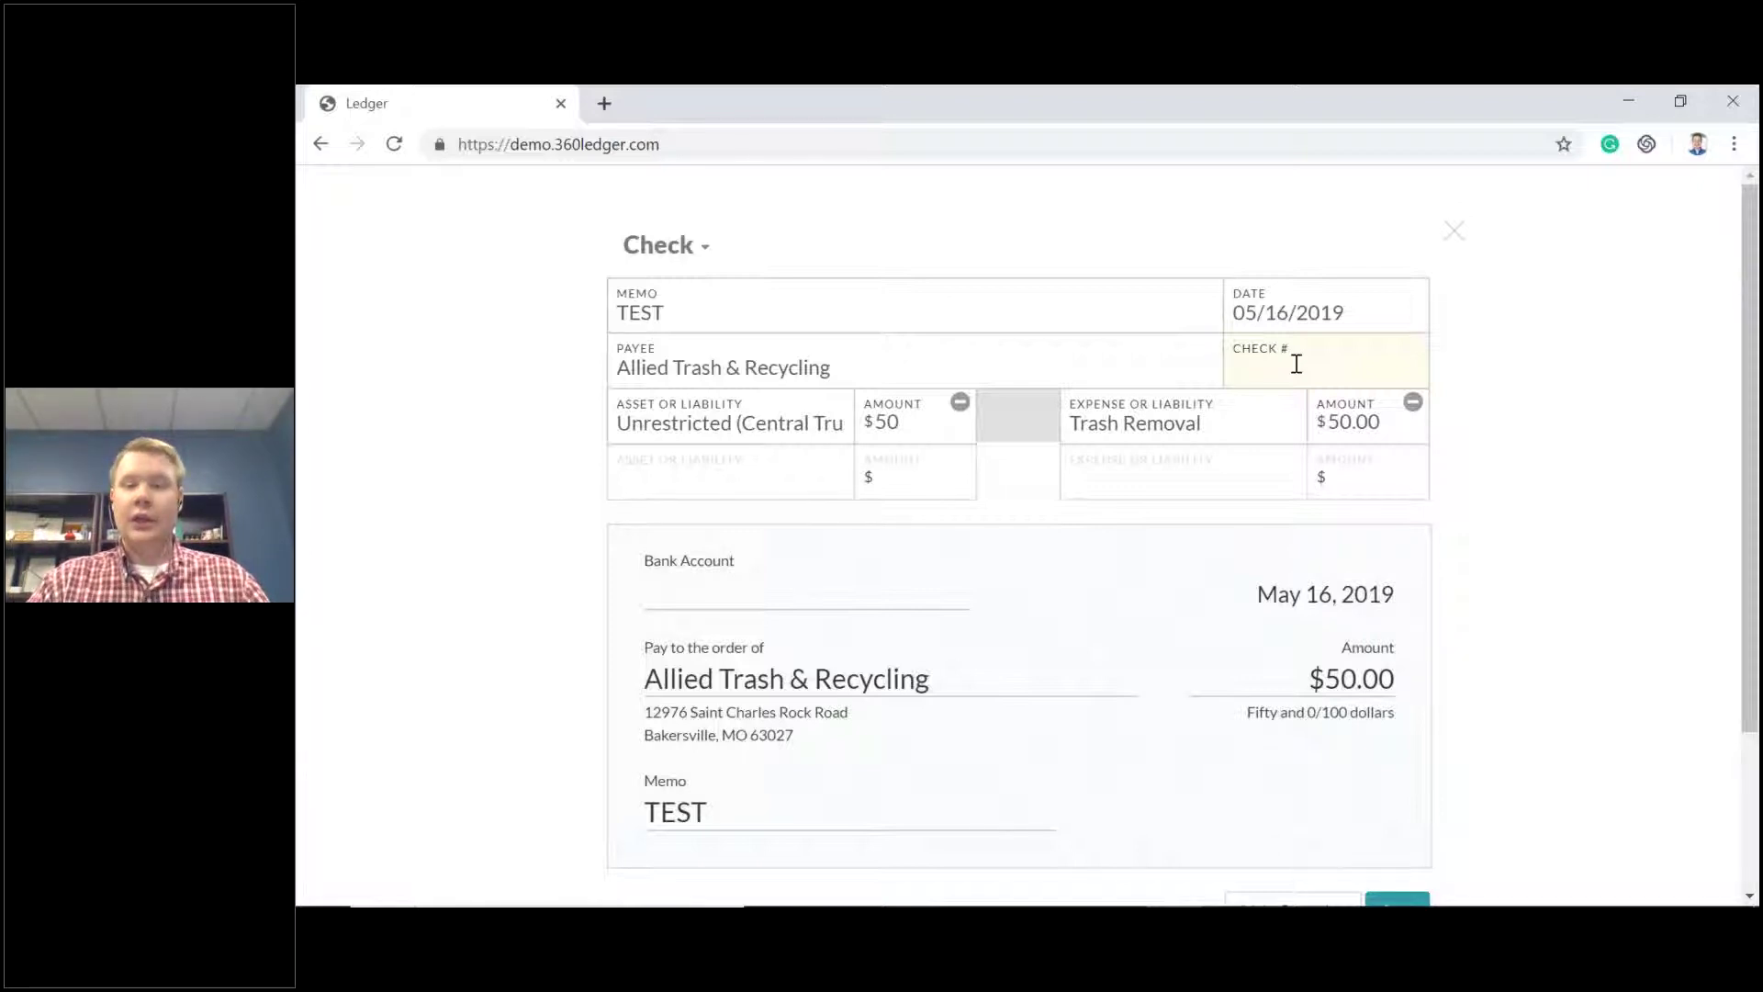
{"action": "type", "text": "123"}
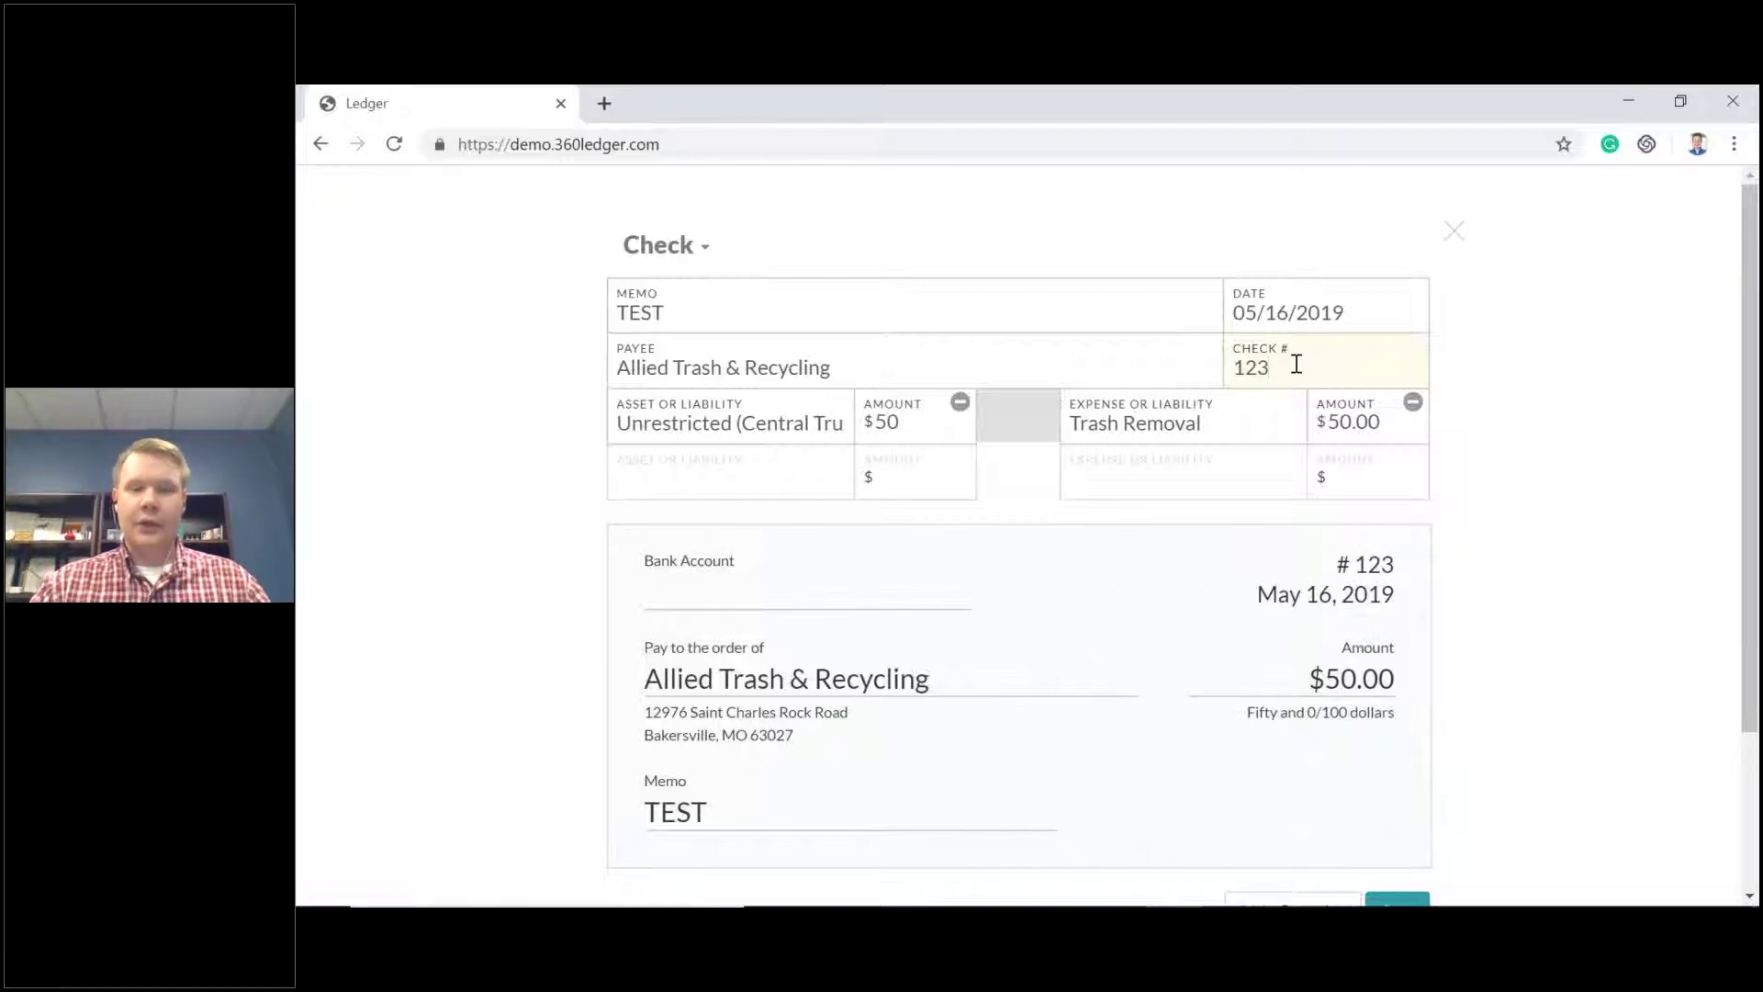
{"action": "scroll", "coordinate": [1295, 365], "scroll_direction": "down", "scroll_amount": 1}
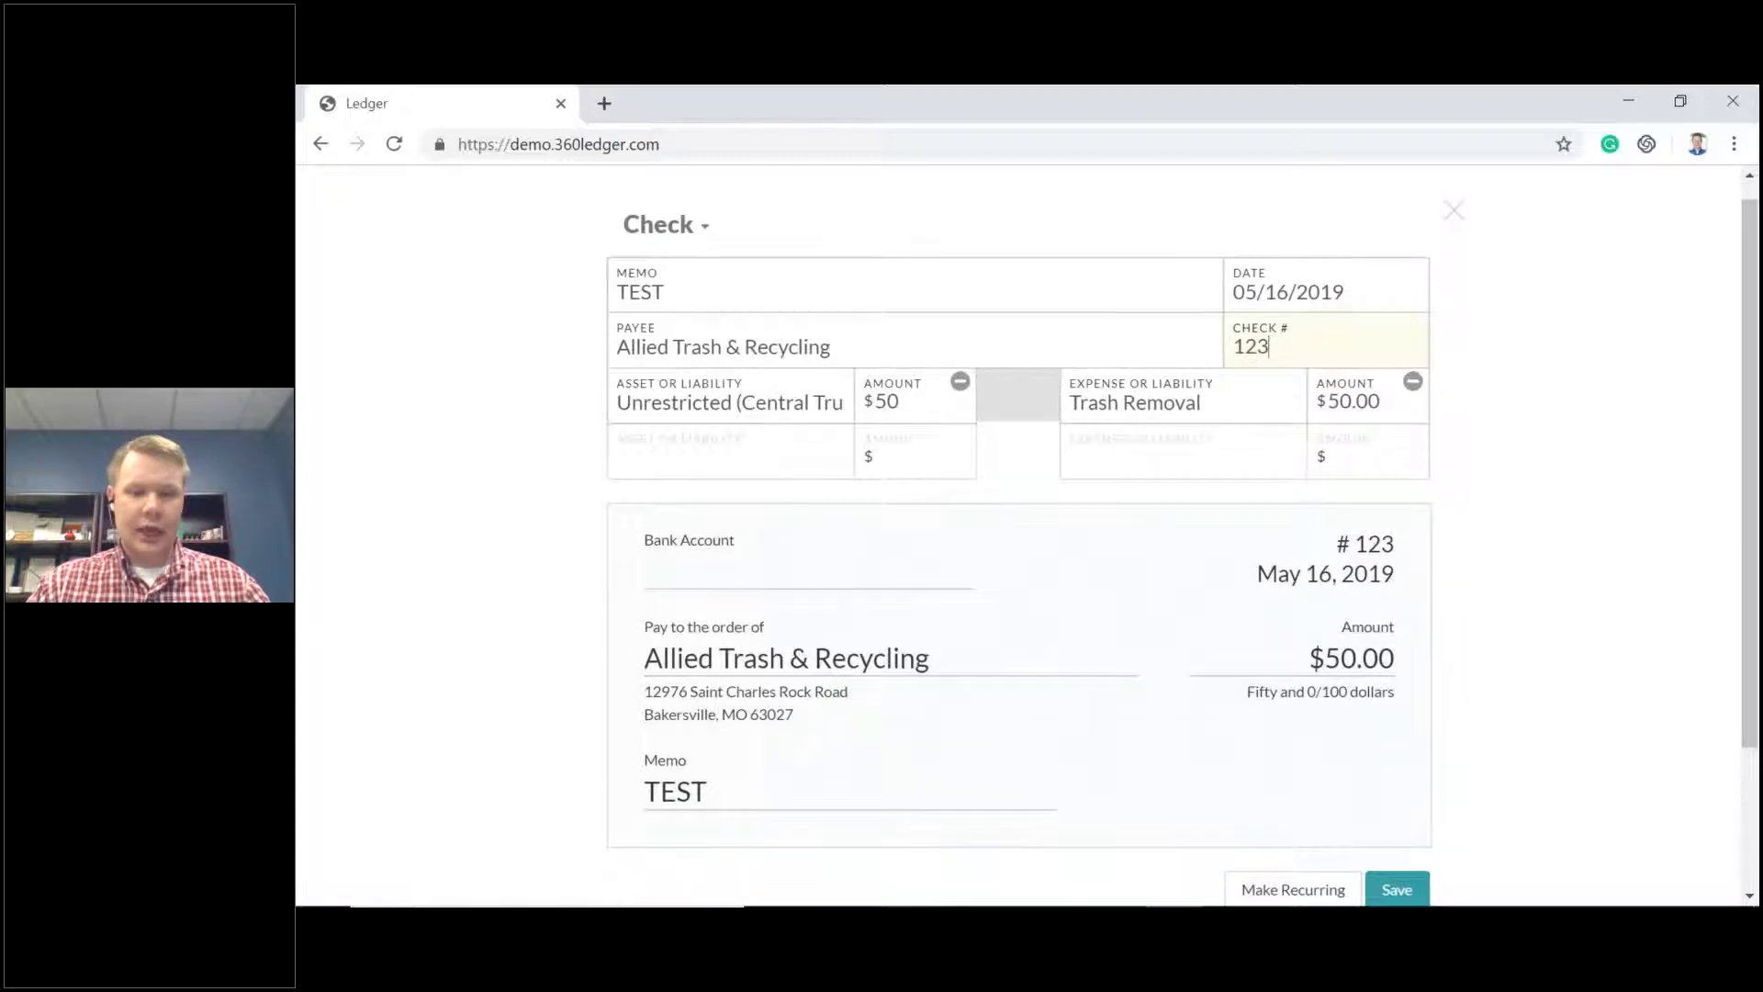
{"action": "scroll", "coordinate": [1204, 366], "scroll_direction": "down", "scroll_amount": 2}
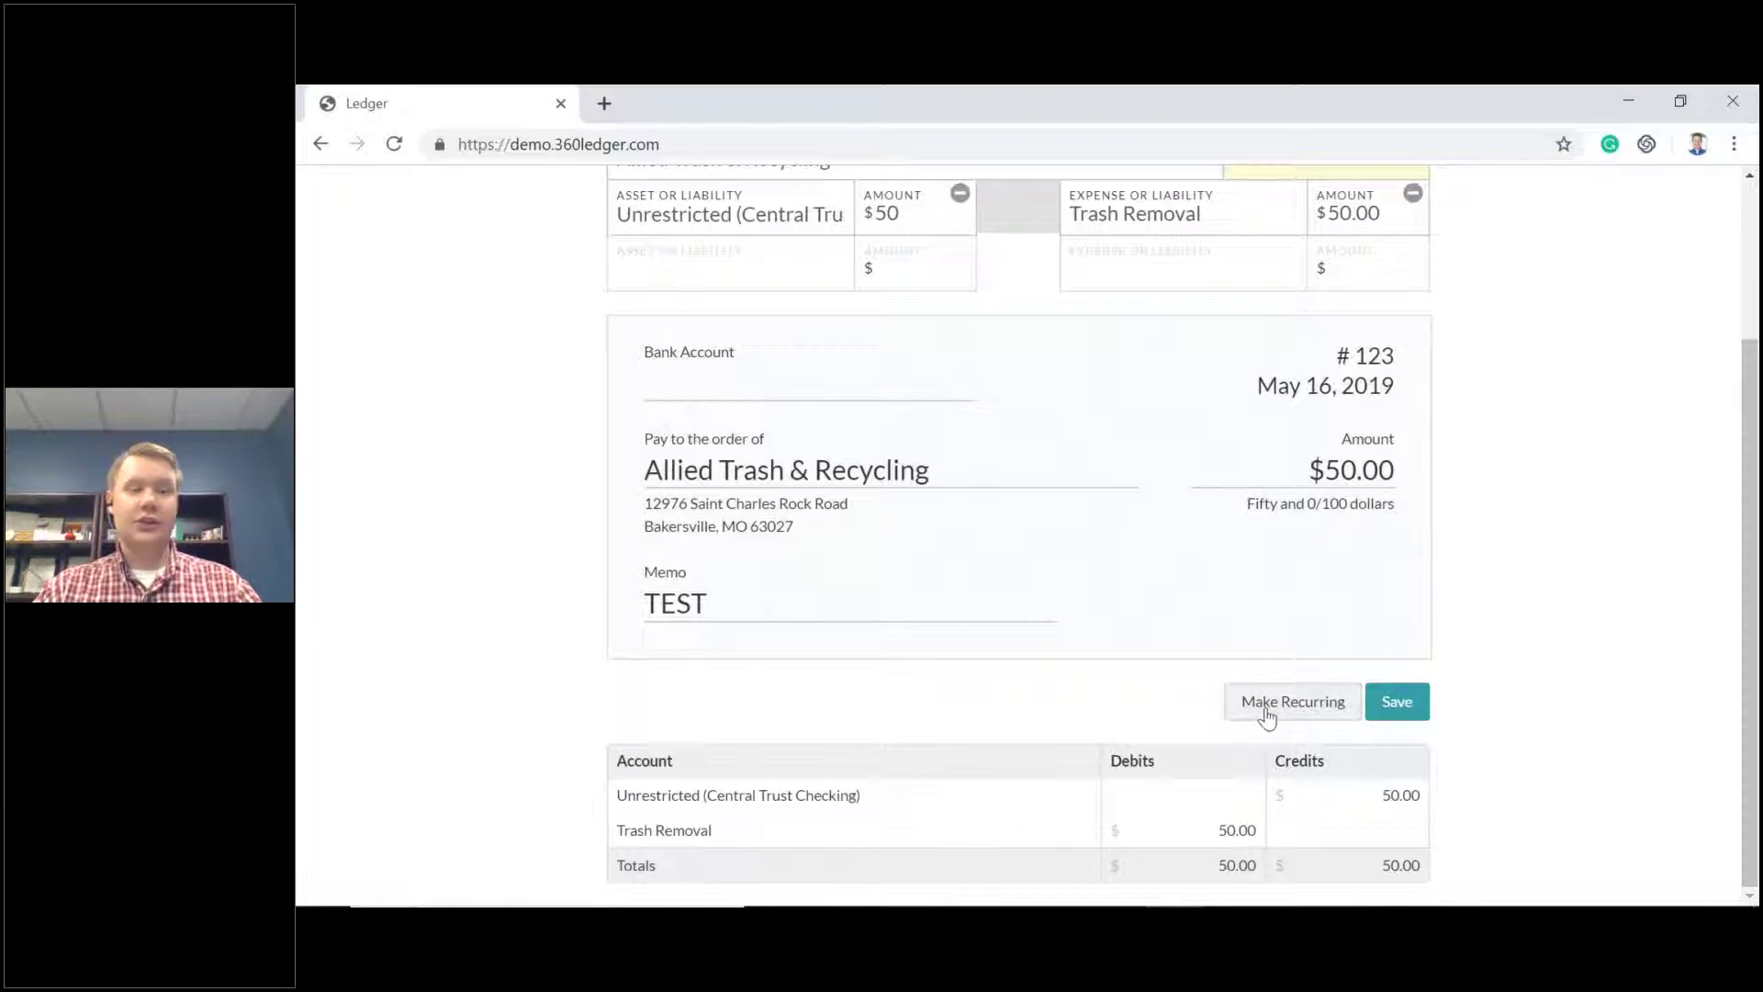
{"action": "scroll", "coordinate": [1266, 716], "scroll_direction": "up", "scroll_amount": 3}
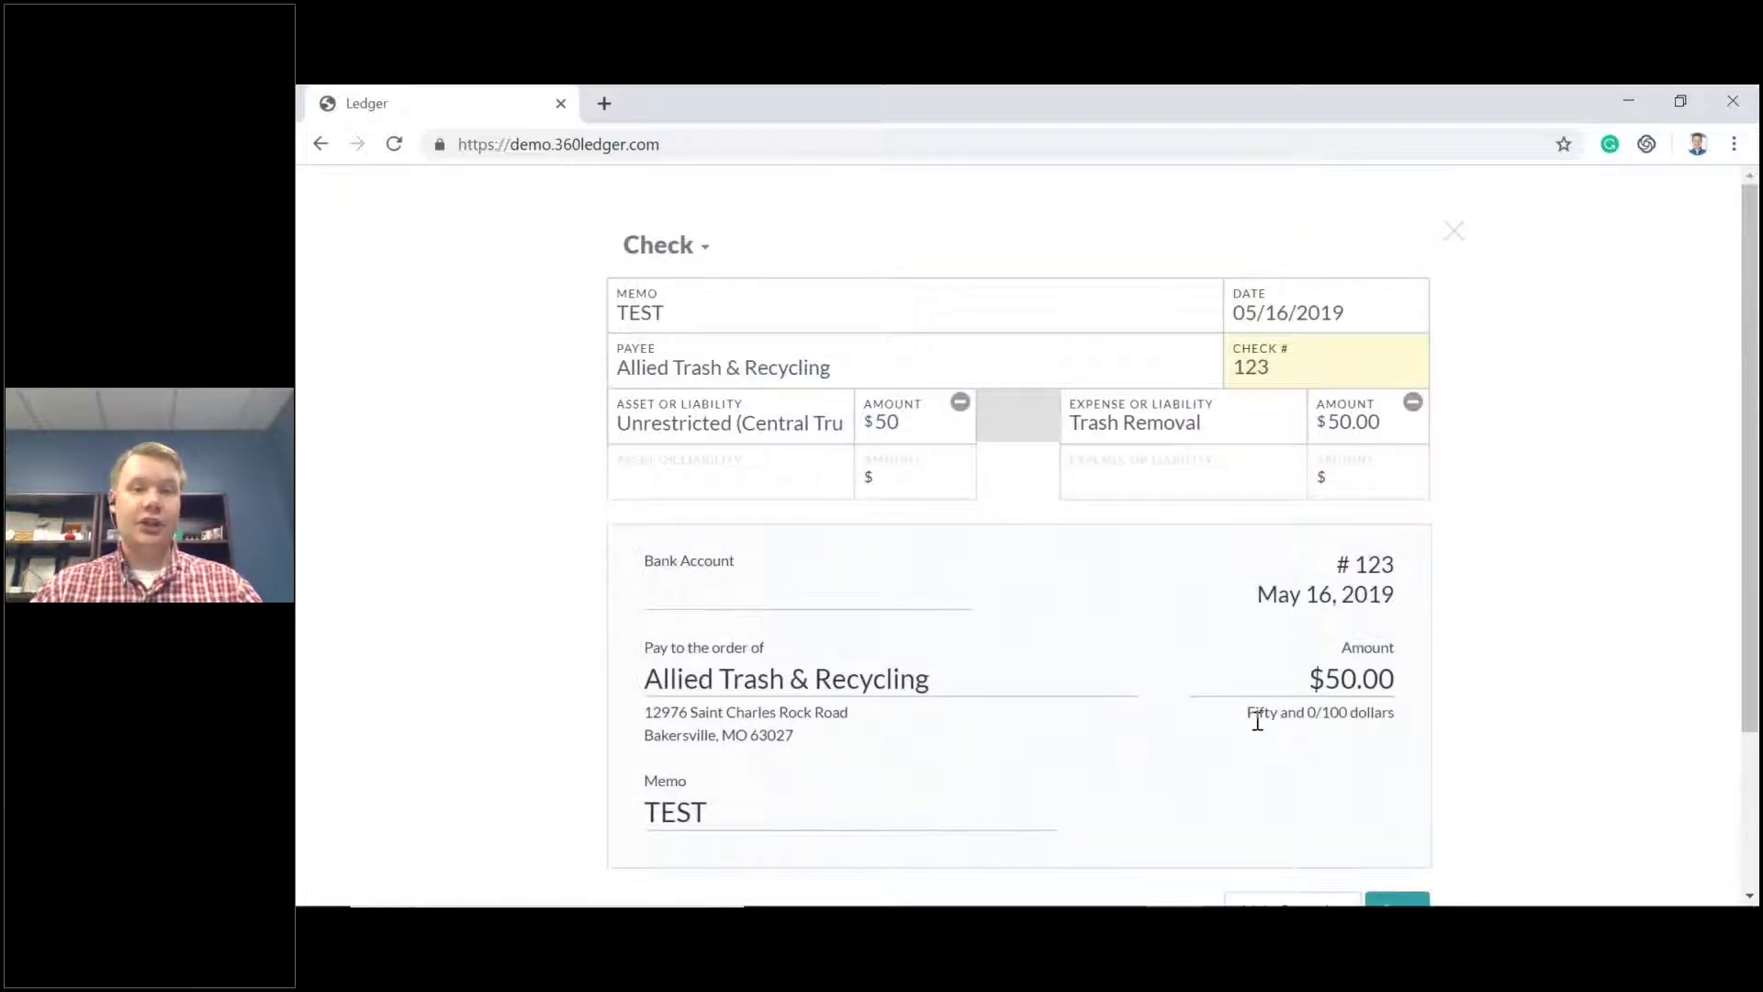
{"action": "scroll", "coordinate": [1269, 734], "scroll_direction": "down", "scroll_amount": 3}
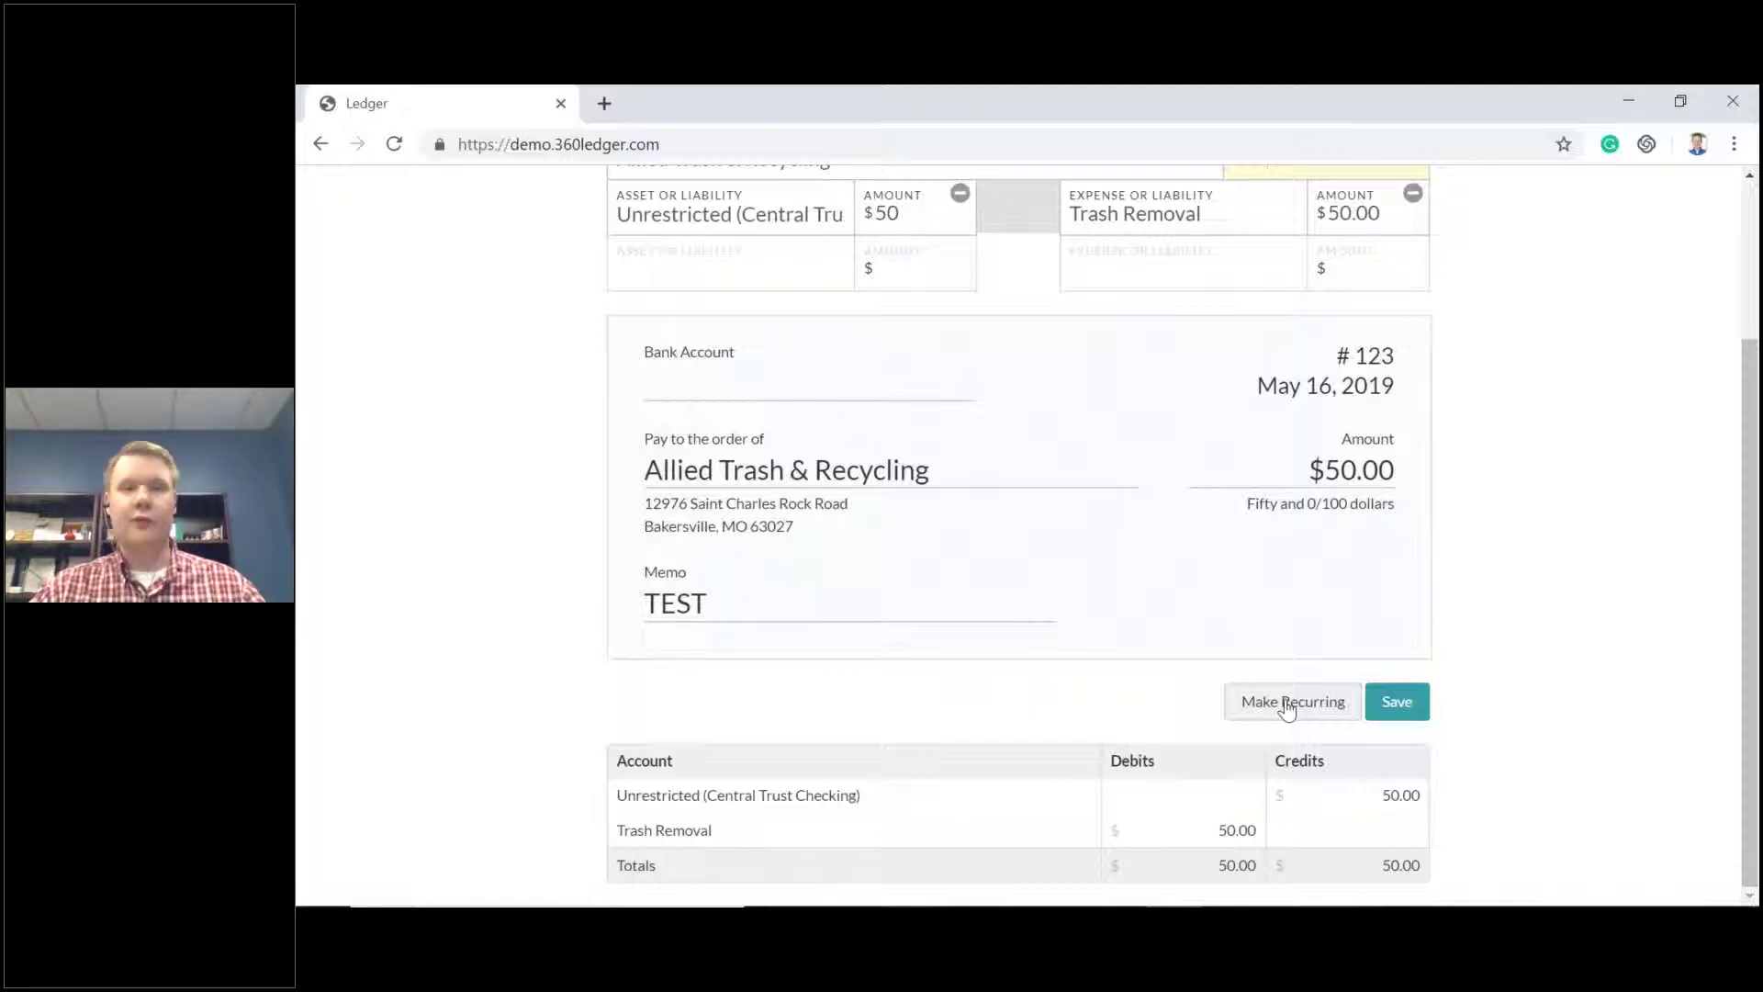
Make the TEST check recur every month on the 1st Wednesday and save it.
{"action": "left_click", "coordinate": [1287, 705]}
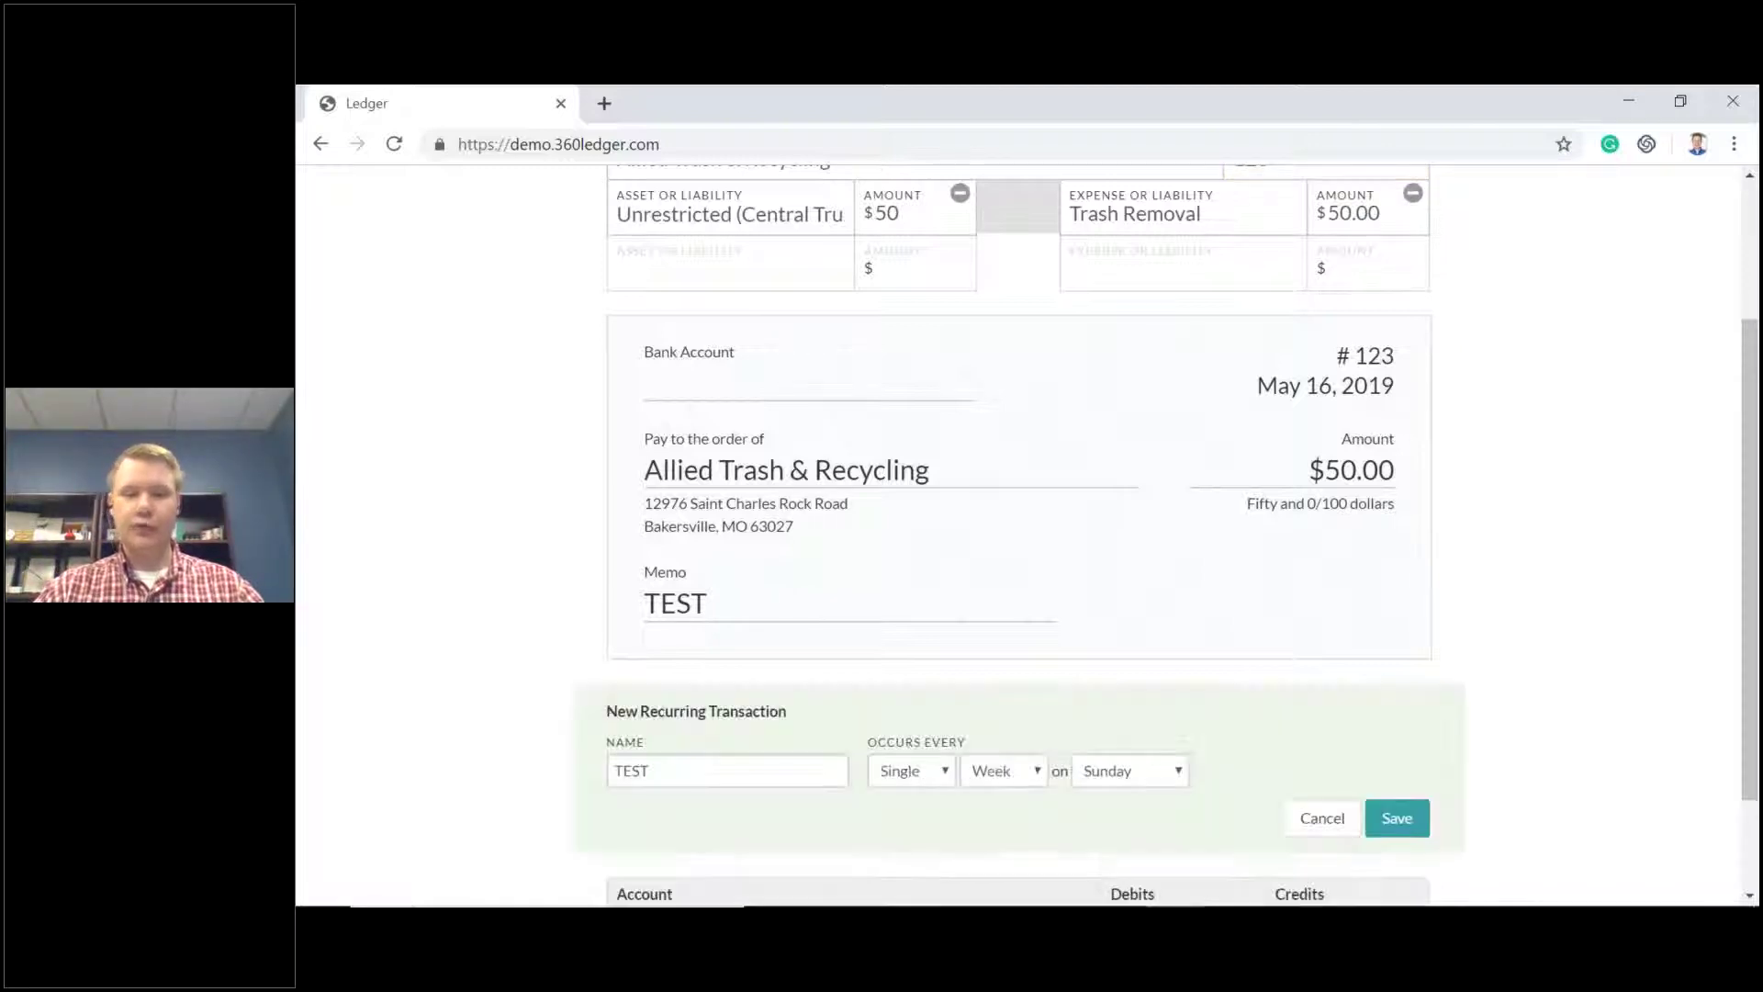
{"action": "scroll", "coordinate": [1166, 682], "scroll_direction": "down", "scroll_amount": 2}
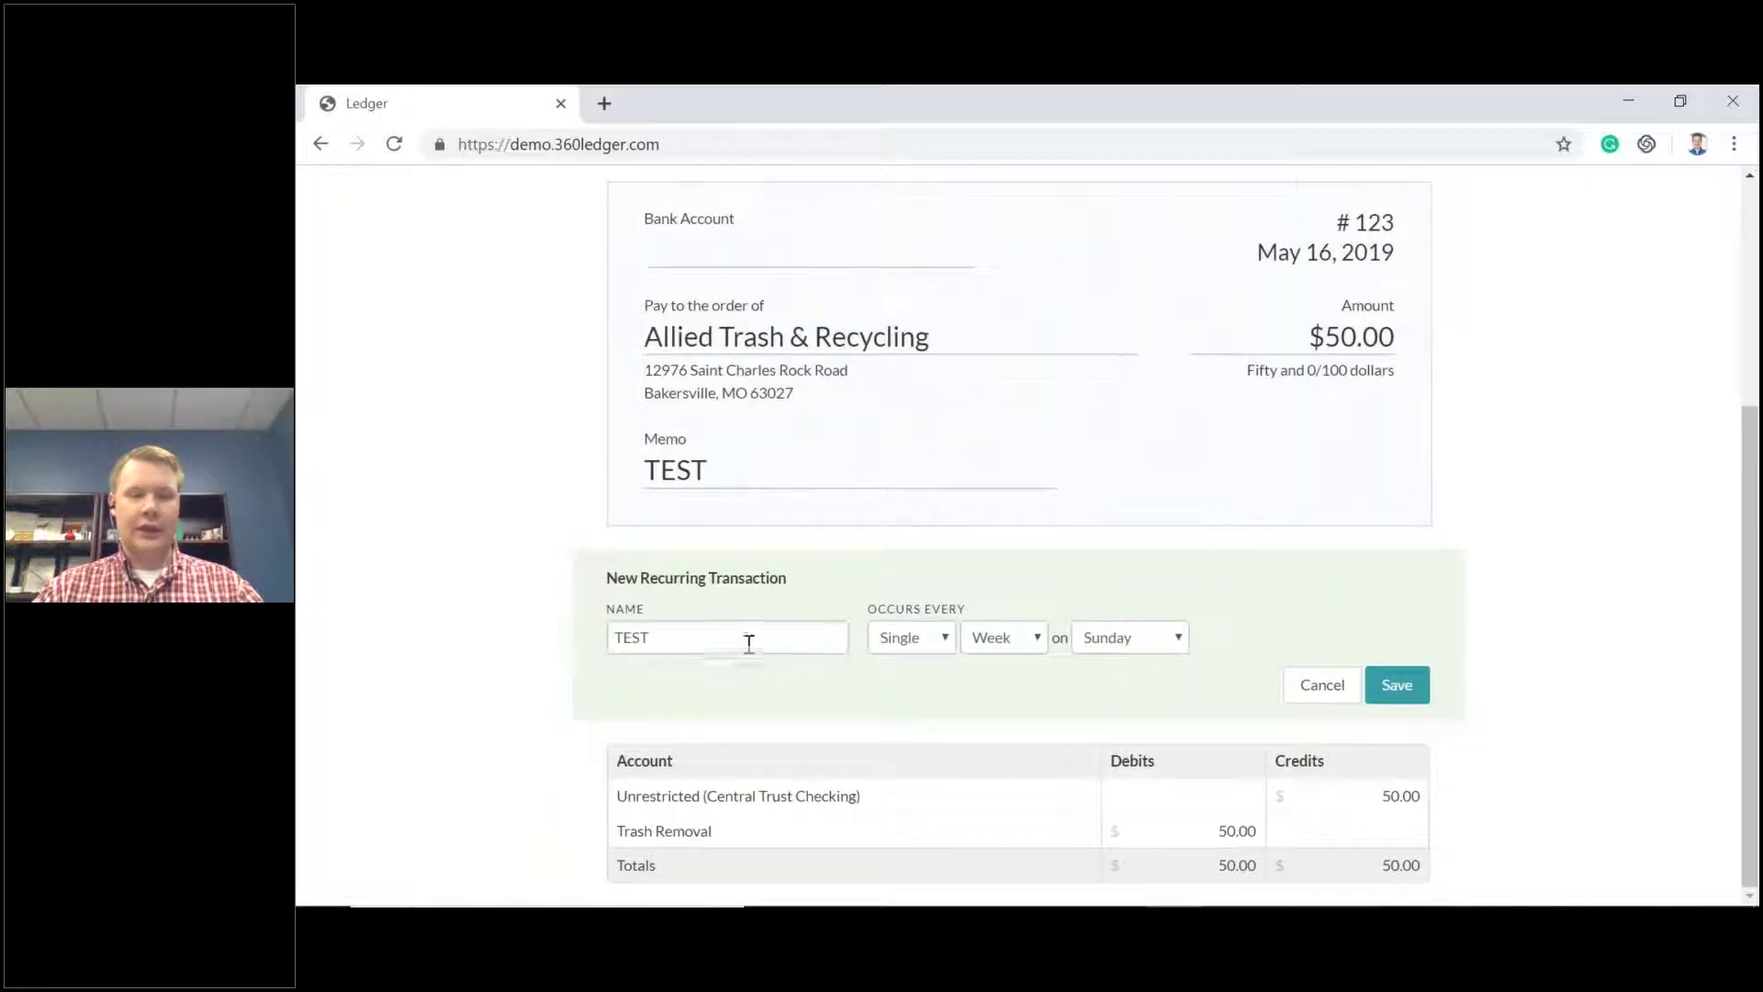
{"action": "left_click", "coordinate": [1044, 642]}
{"action": "left_click", "coordinate": [1027, 686]}
{"action": "left_click", "coordinate": [1142, 642]}
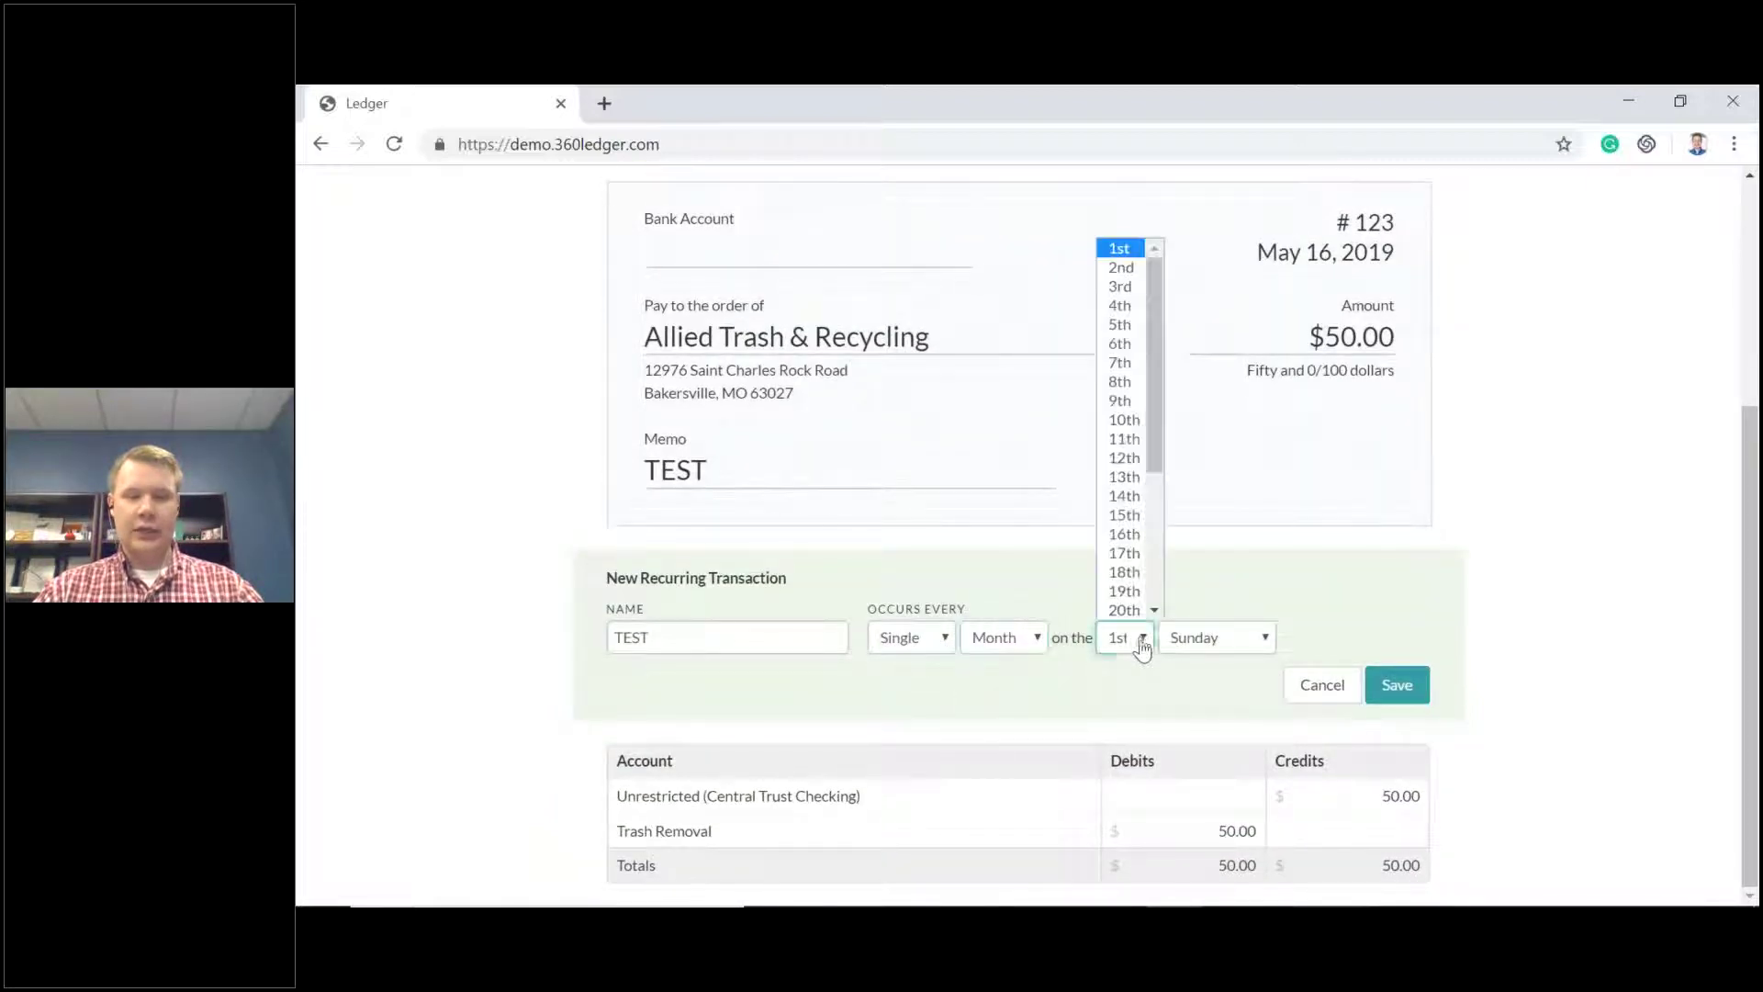
{"action": "left_click", "coordinate": [1115, 370]}
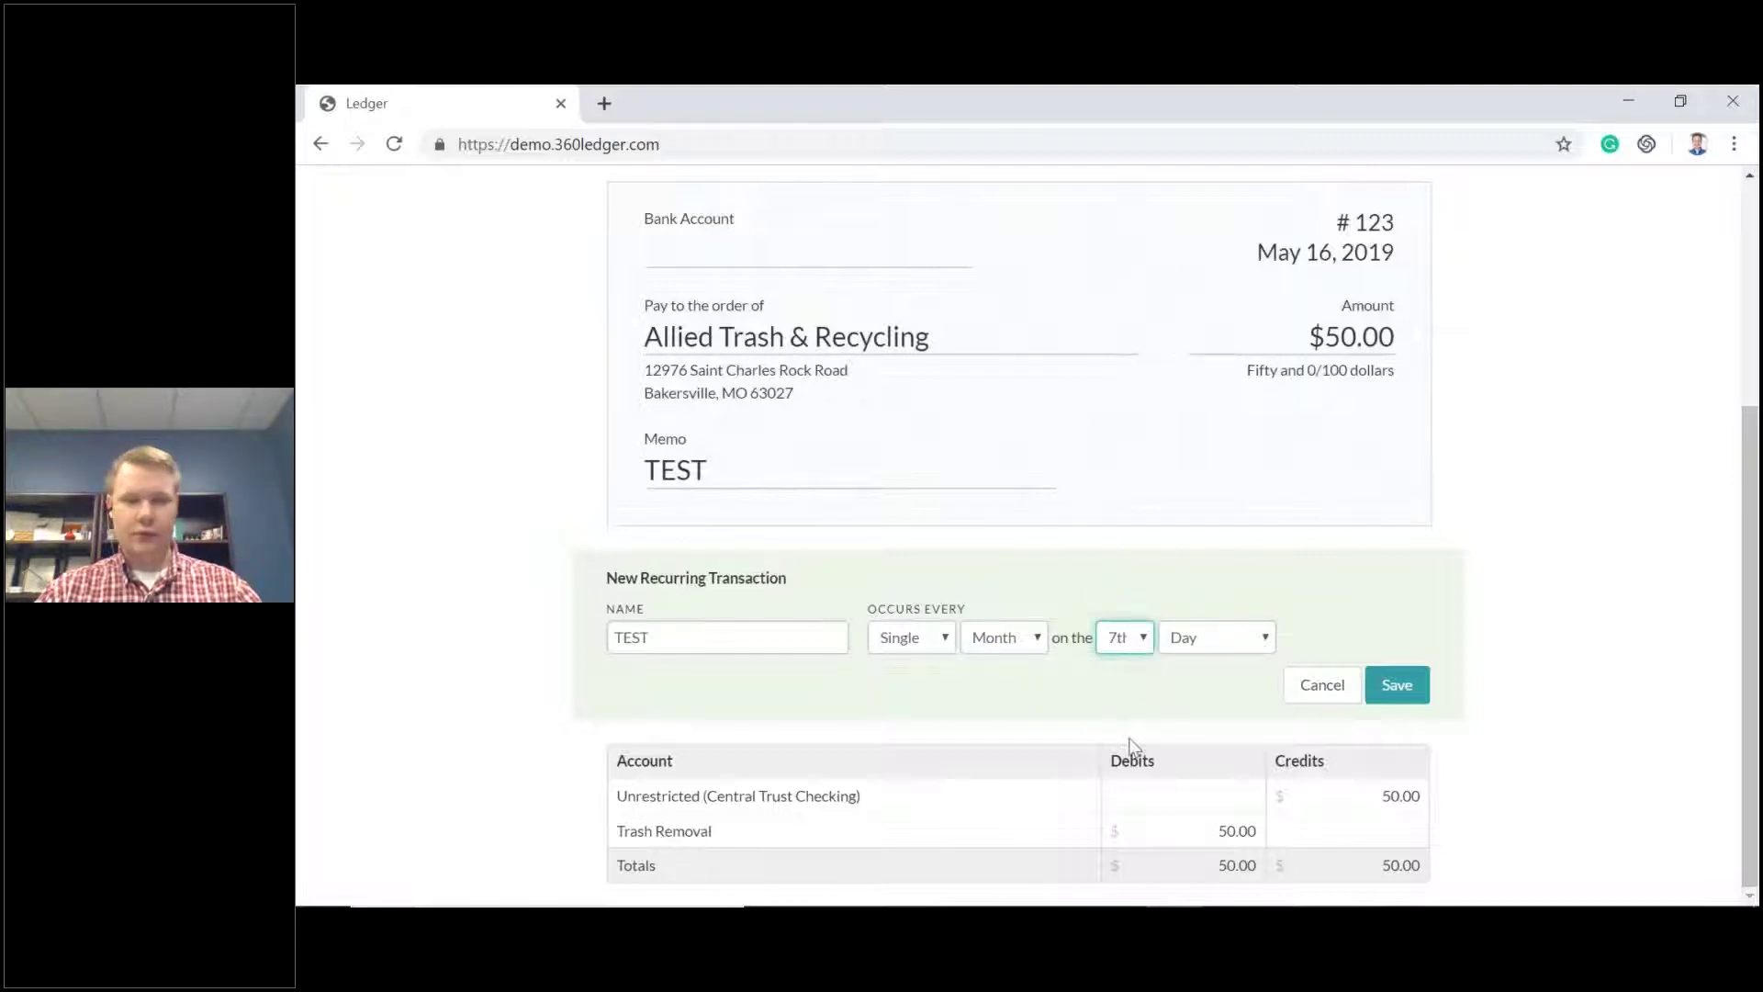
{"action": "left_click", "coordinate": [1244, 641]}
{"action": "left_click", "coordinate": [1142, 641]}
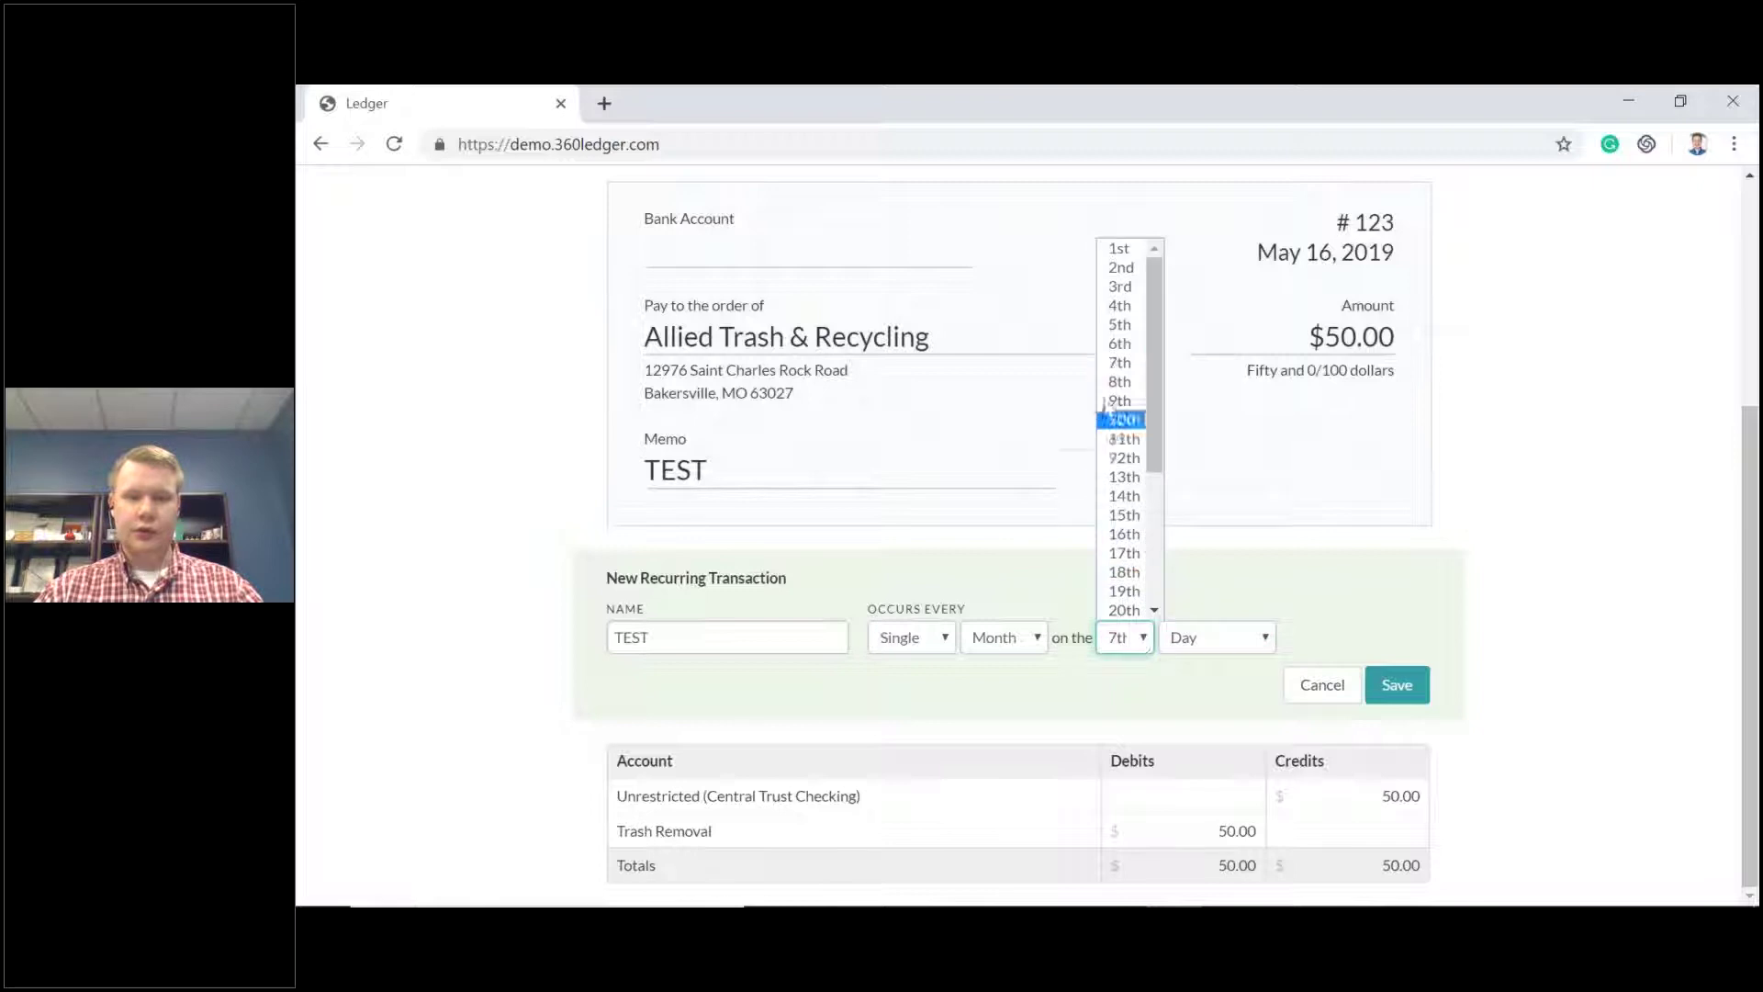
{"action": "left_click", "coordinate": [1122, 245]}
{"action": "left_click", "coordinate": [1248, 642]}
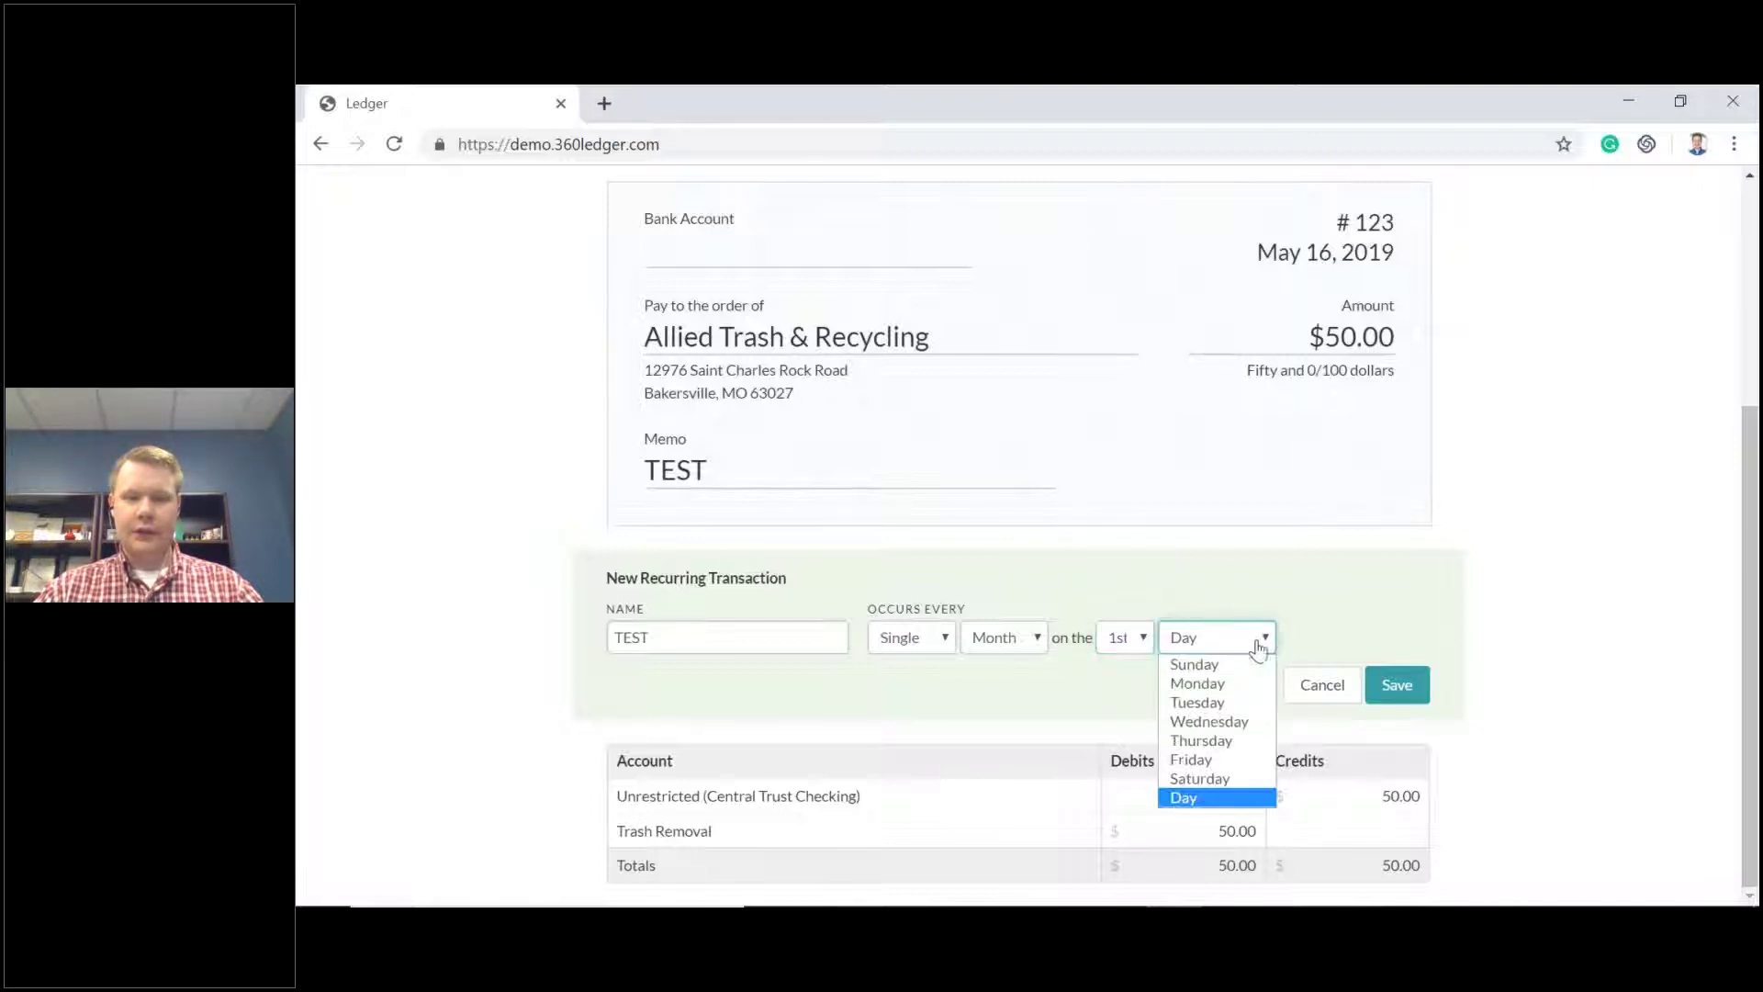
{"action": "left_click", "coordinate": [1242, 723]}
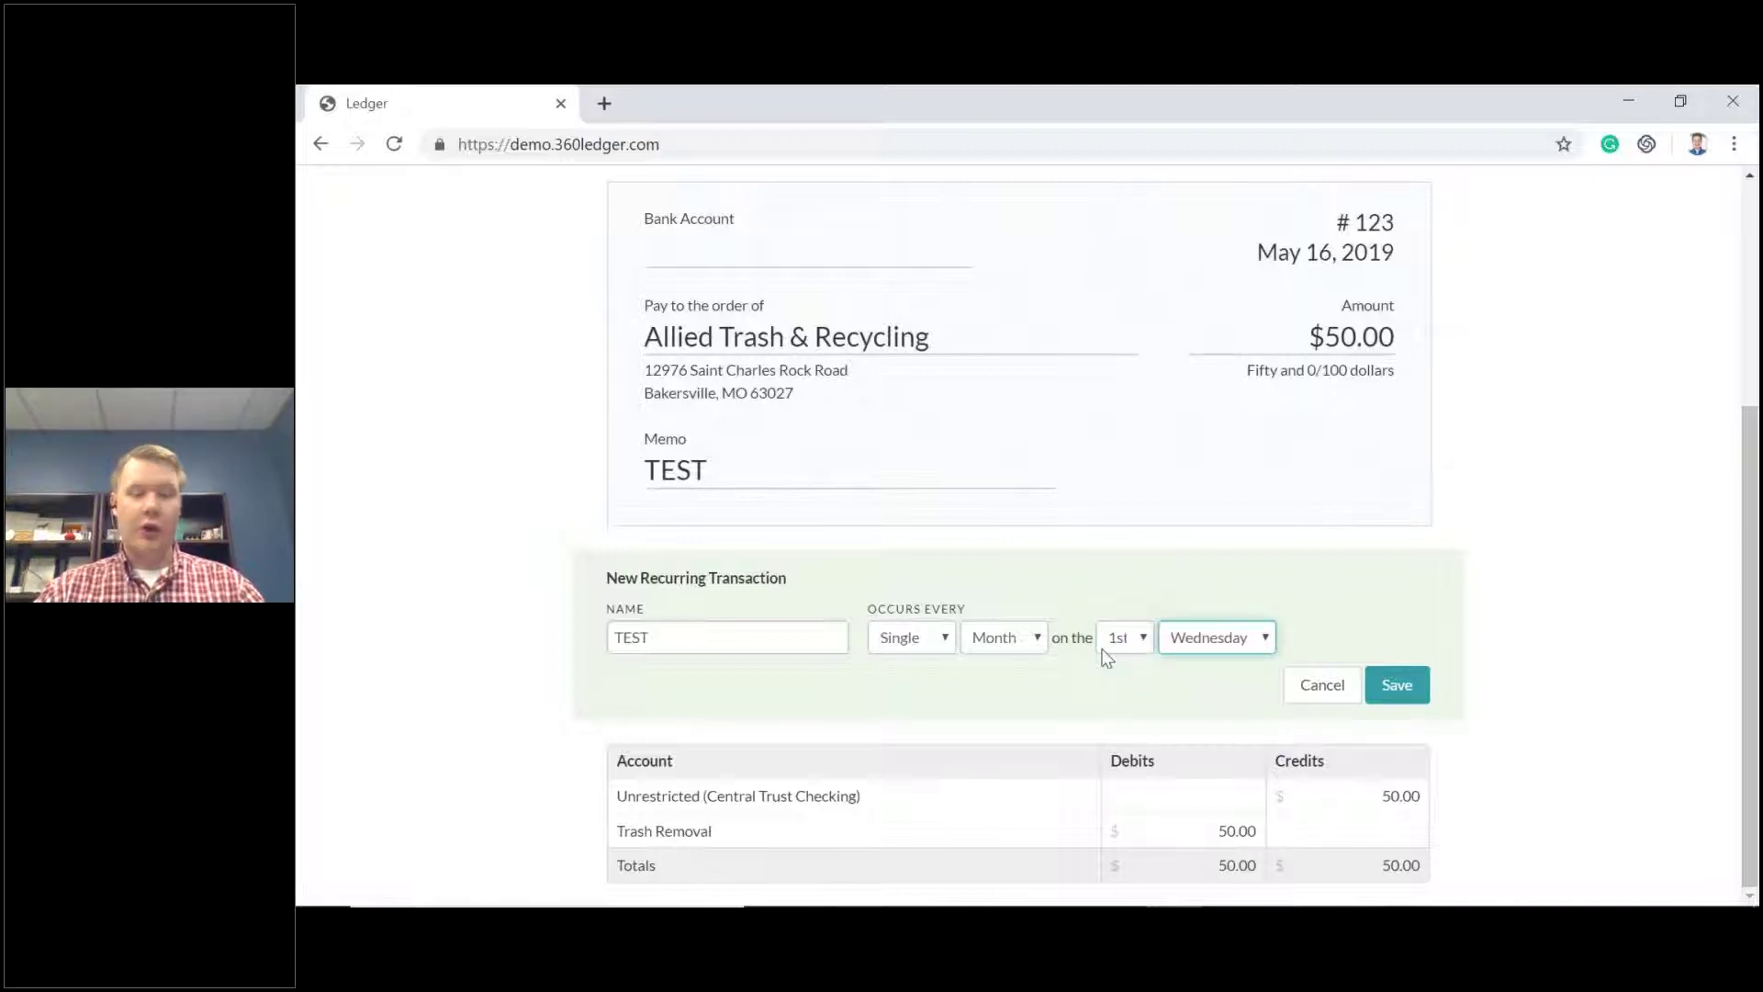
{"action": "left_click", "coordinate": [1397, 684]}
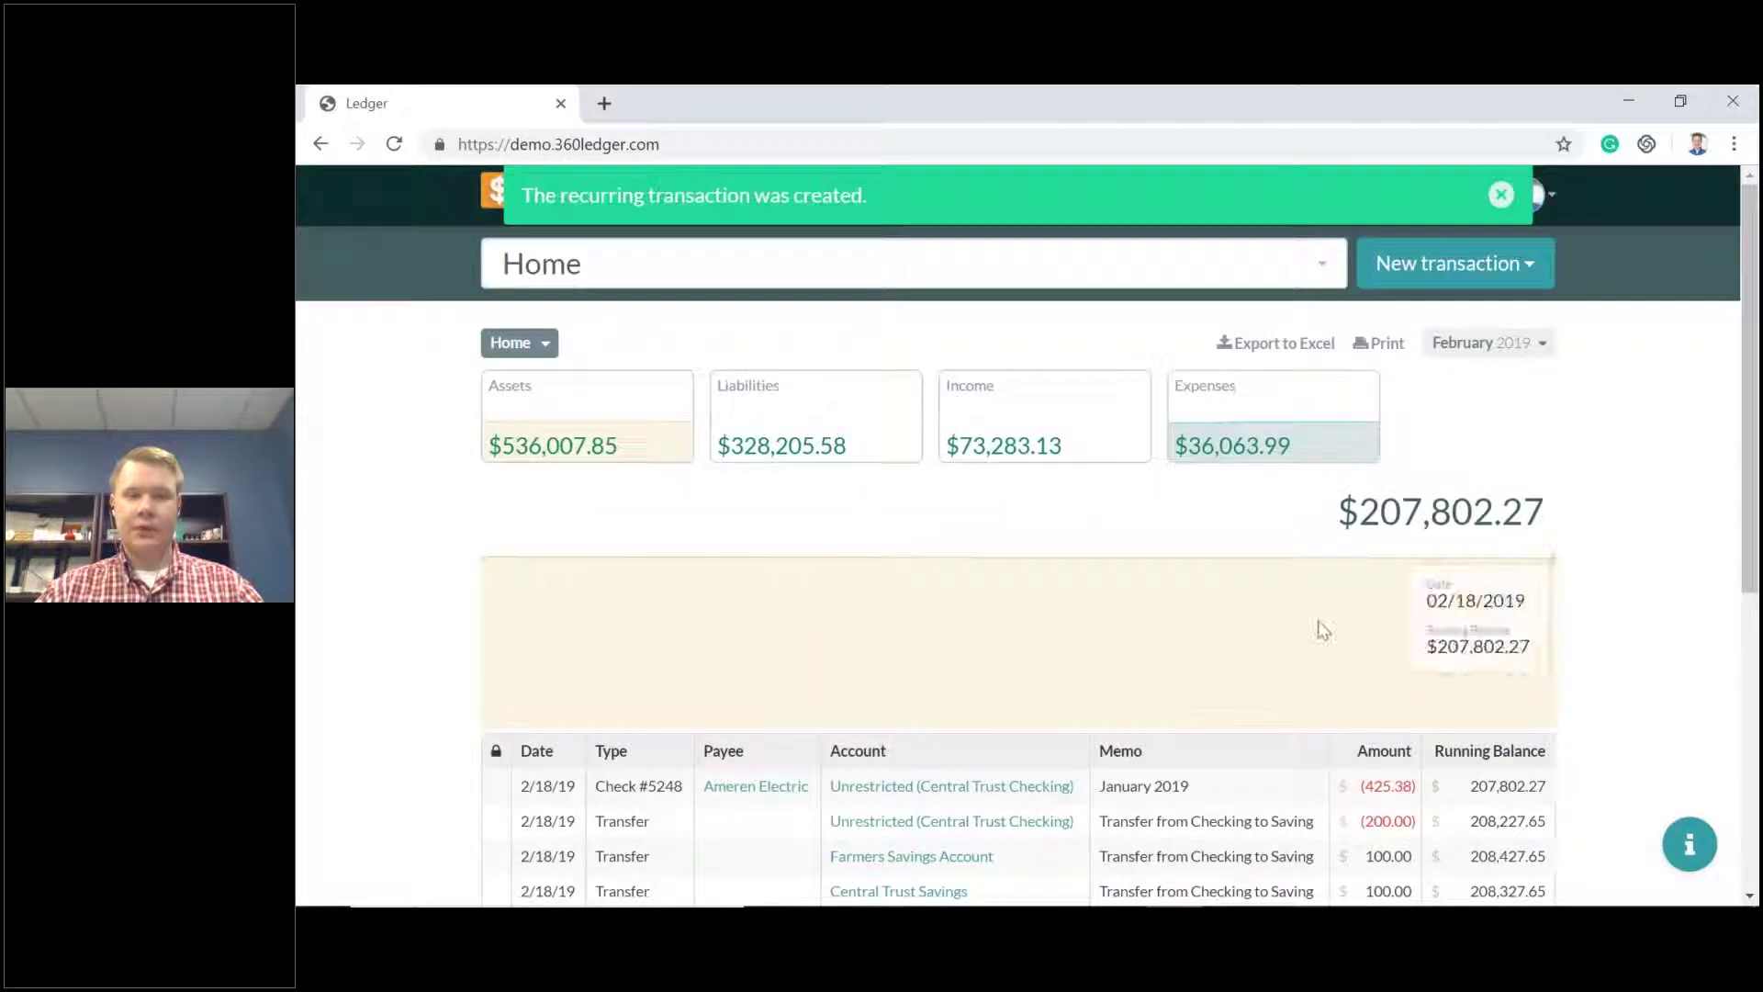
Open the Print Queue showing the $100 Ameren Electric check from Central Trust Checking.
{"action": "left_click", "coordinate": [1502, 197]}
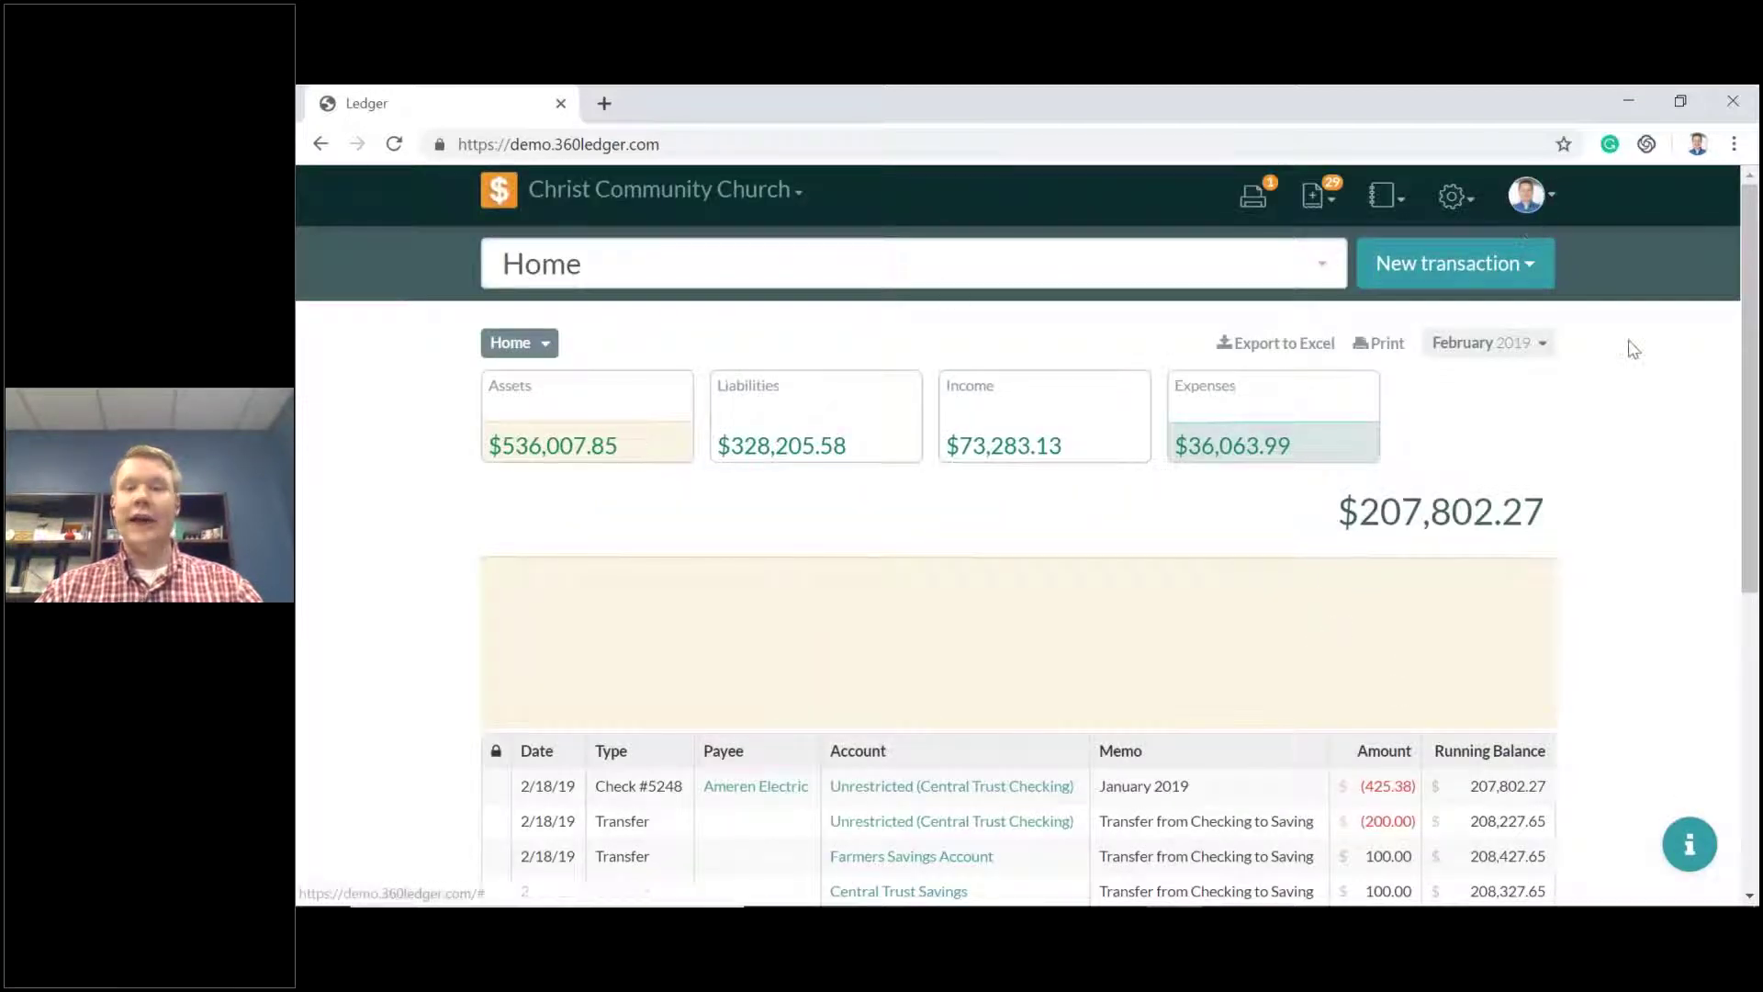
{"action": "left_click", "coordinate": [1252, 196]}
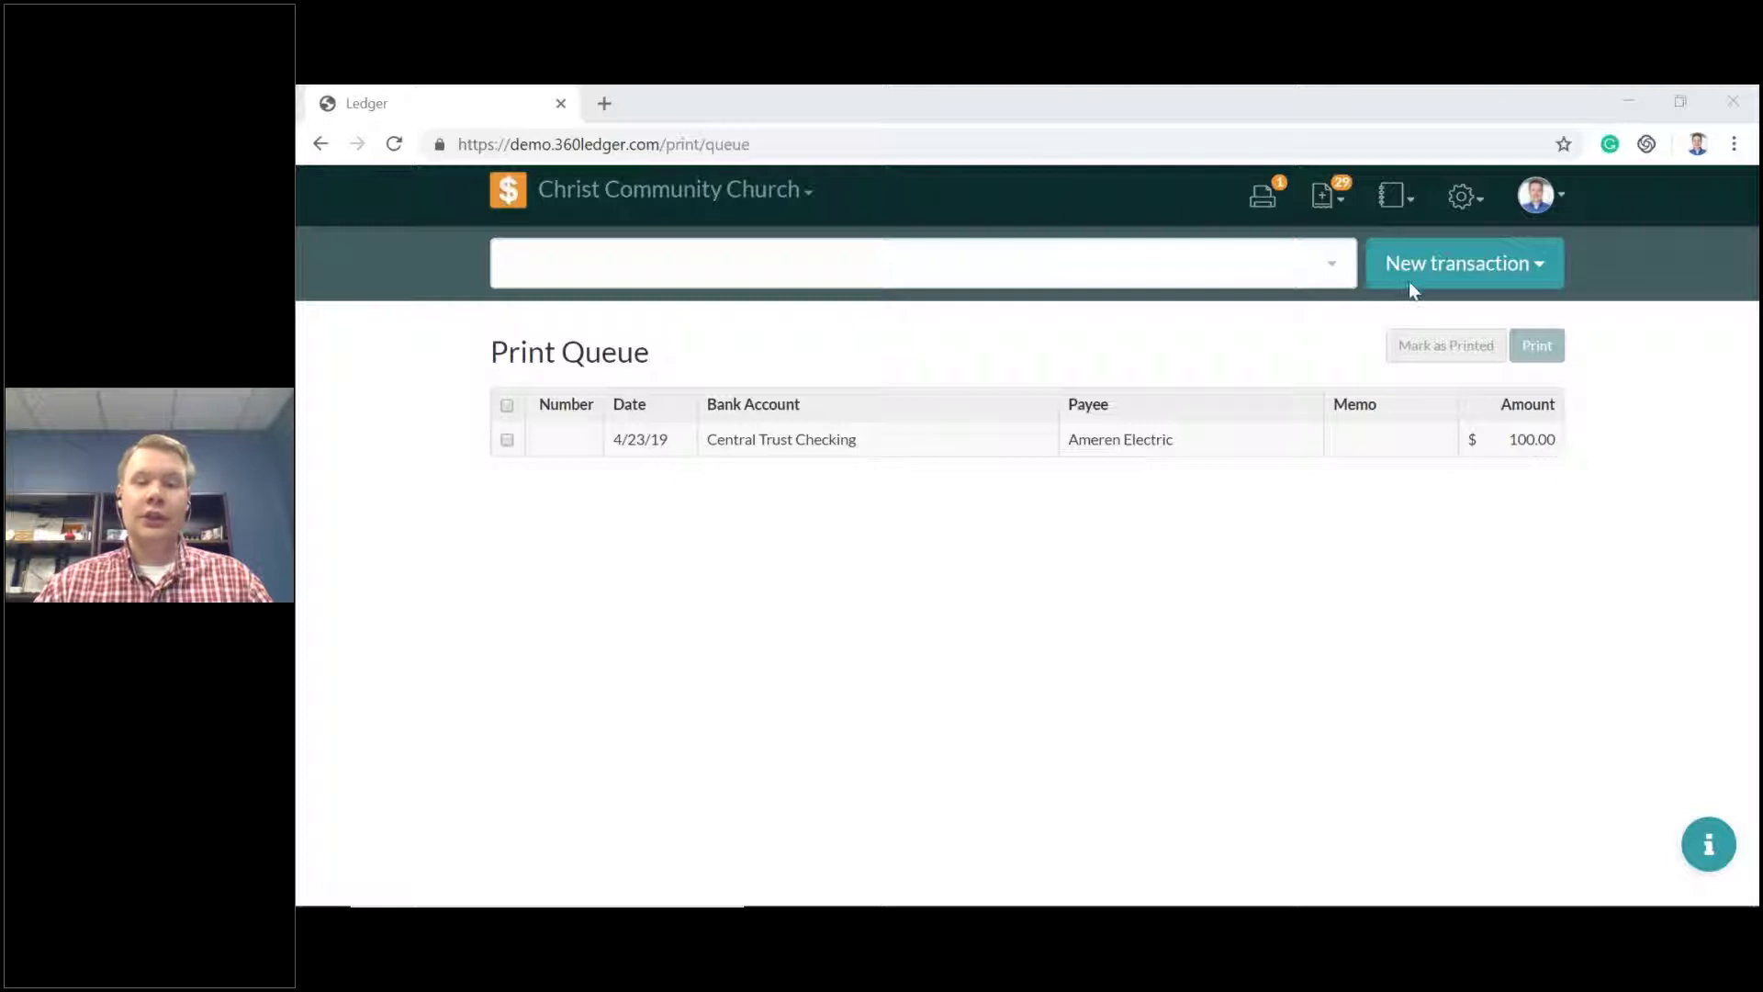
{"action": "left_click", "coordinate": [679, 110]}
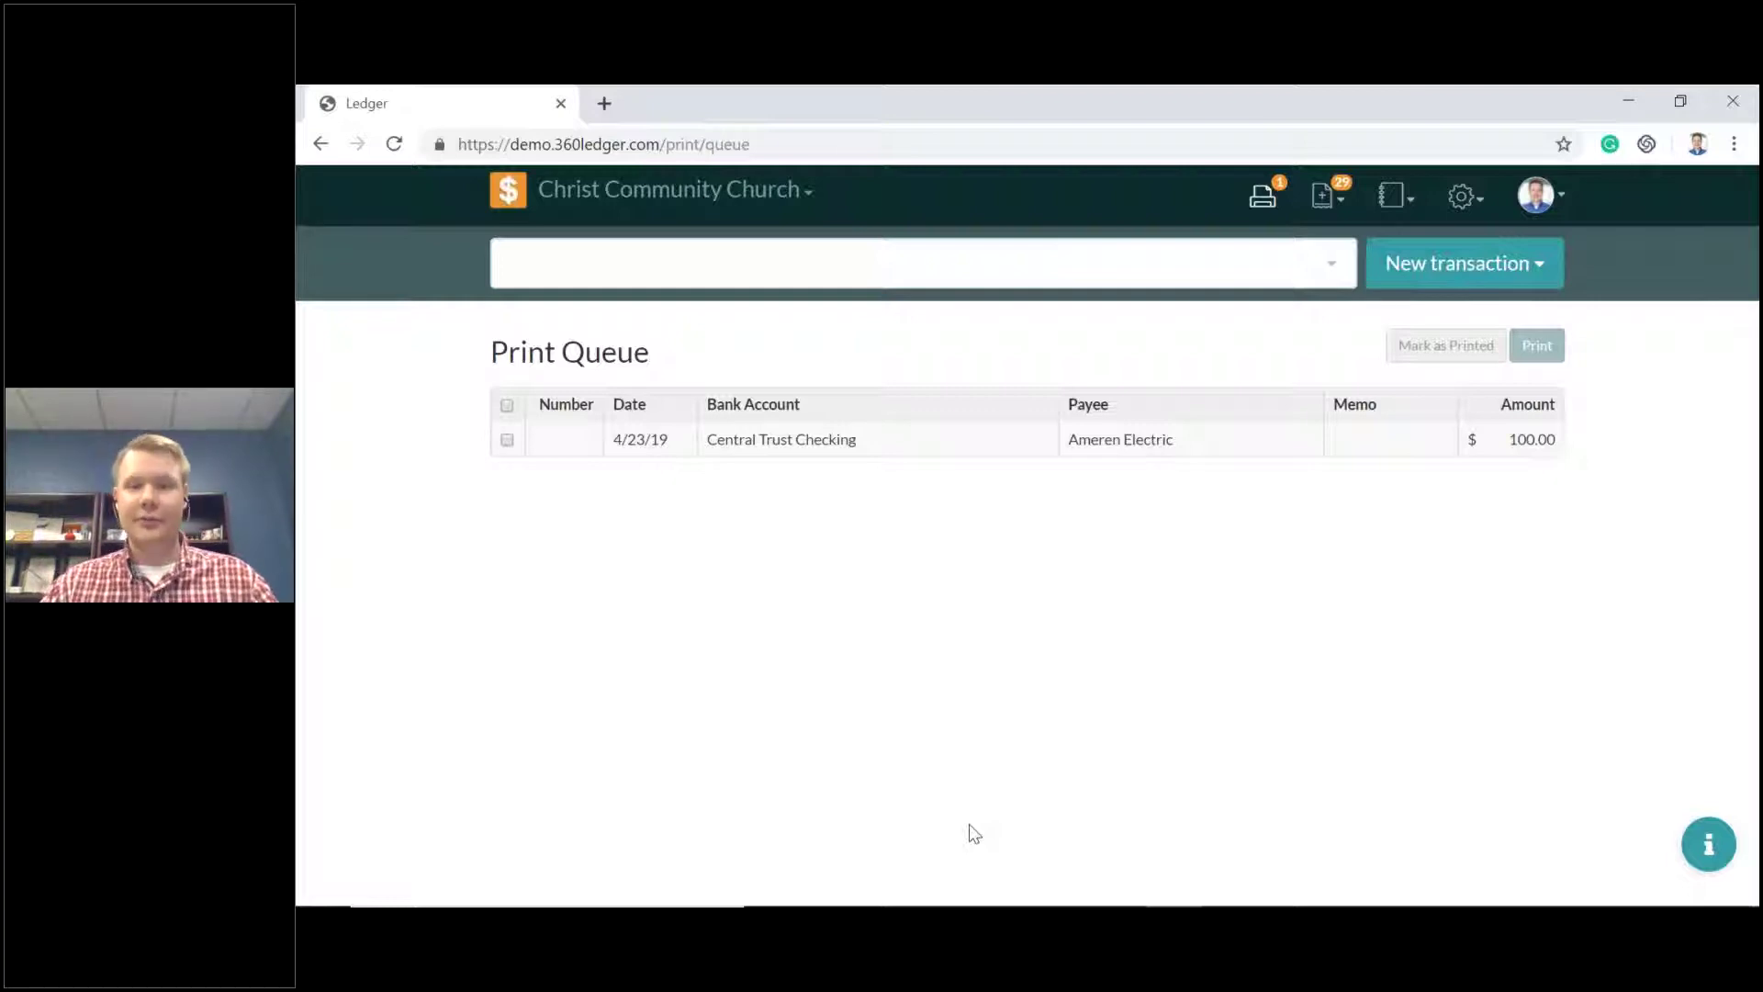
{"action": "left_click", "coordinate": [1544, 264]}
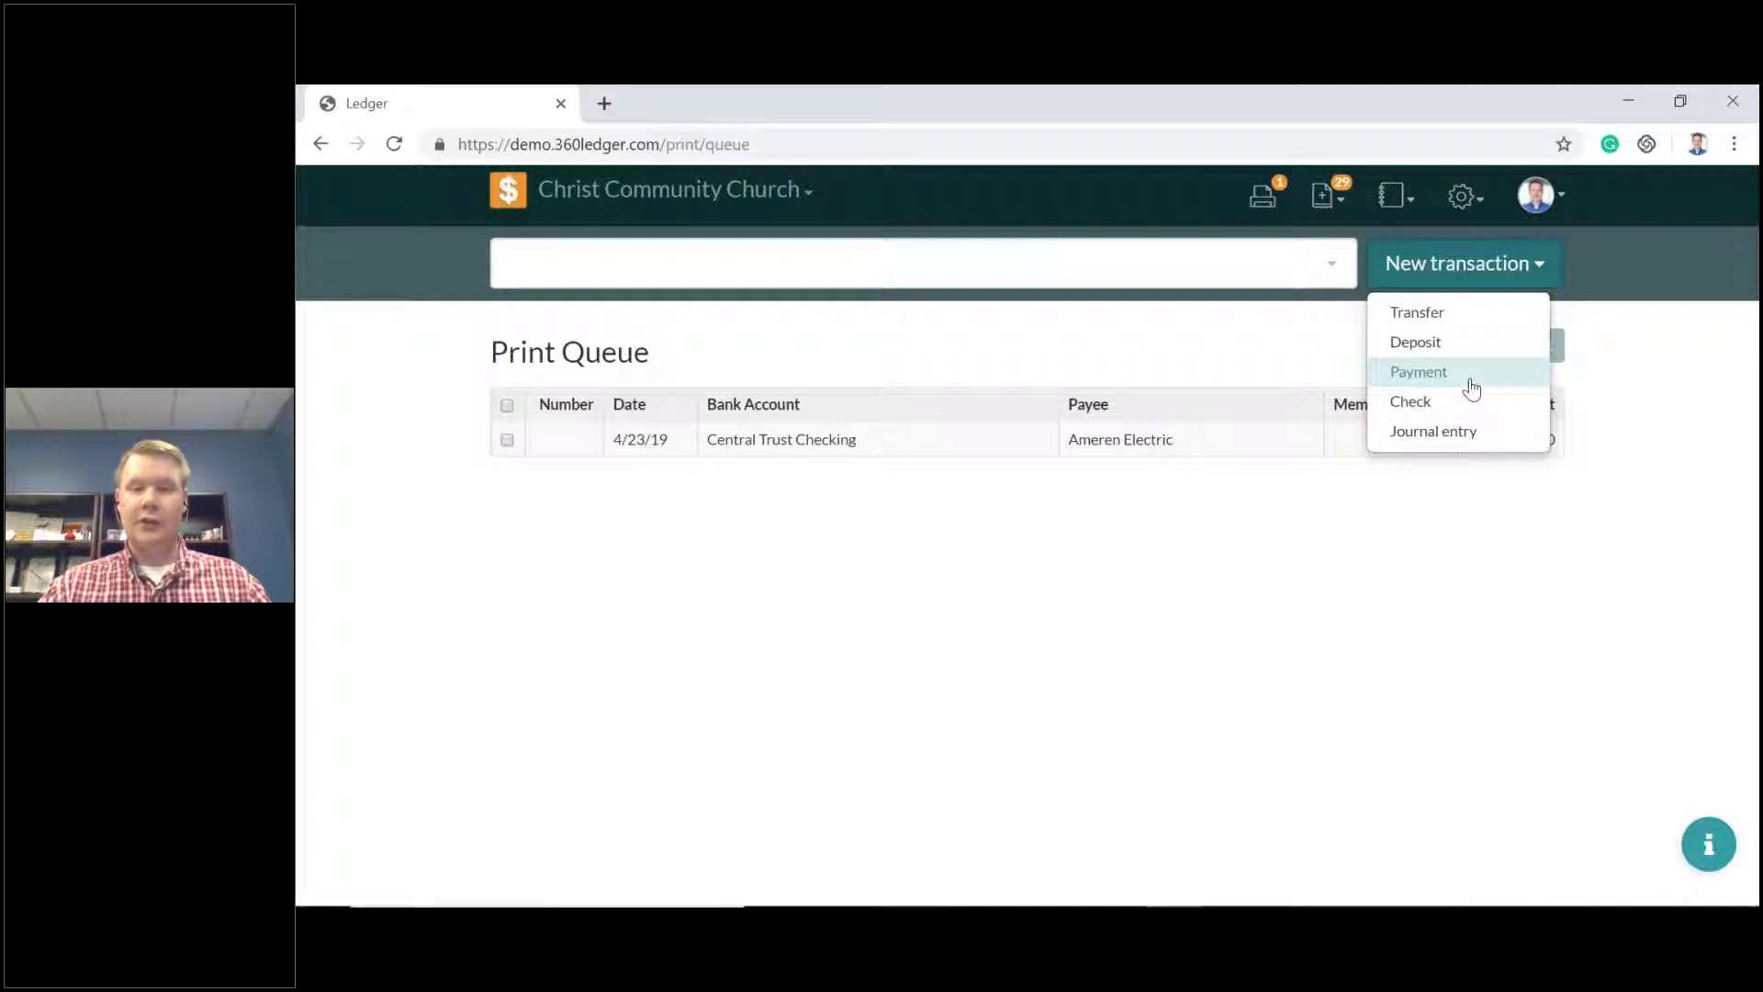
Save a $25 payment to Gas from Unrestricted (Central Trust Checking) with memo Youth.
{"action": "left_click", "coordinate": [1472, 389]}
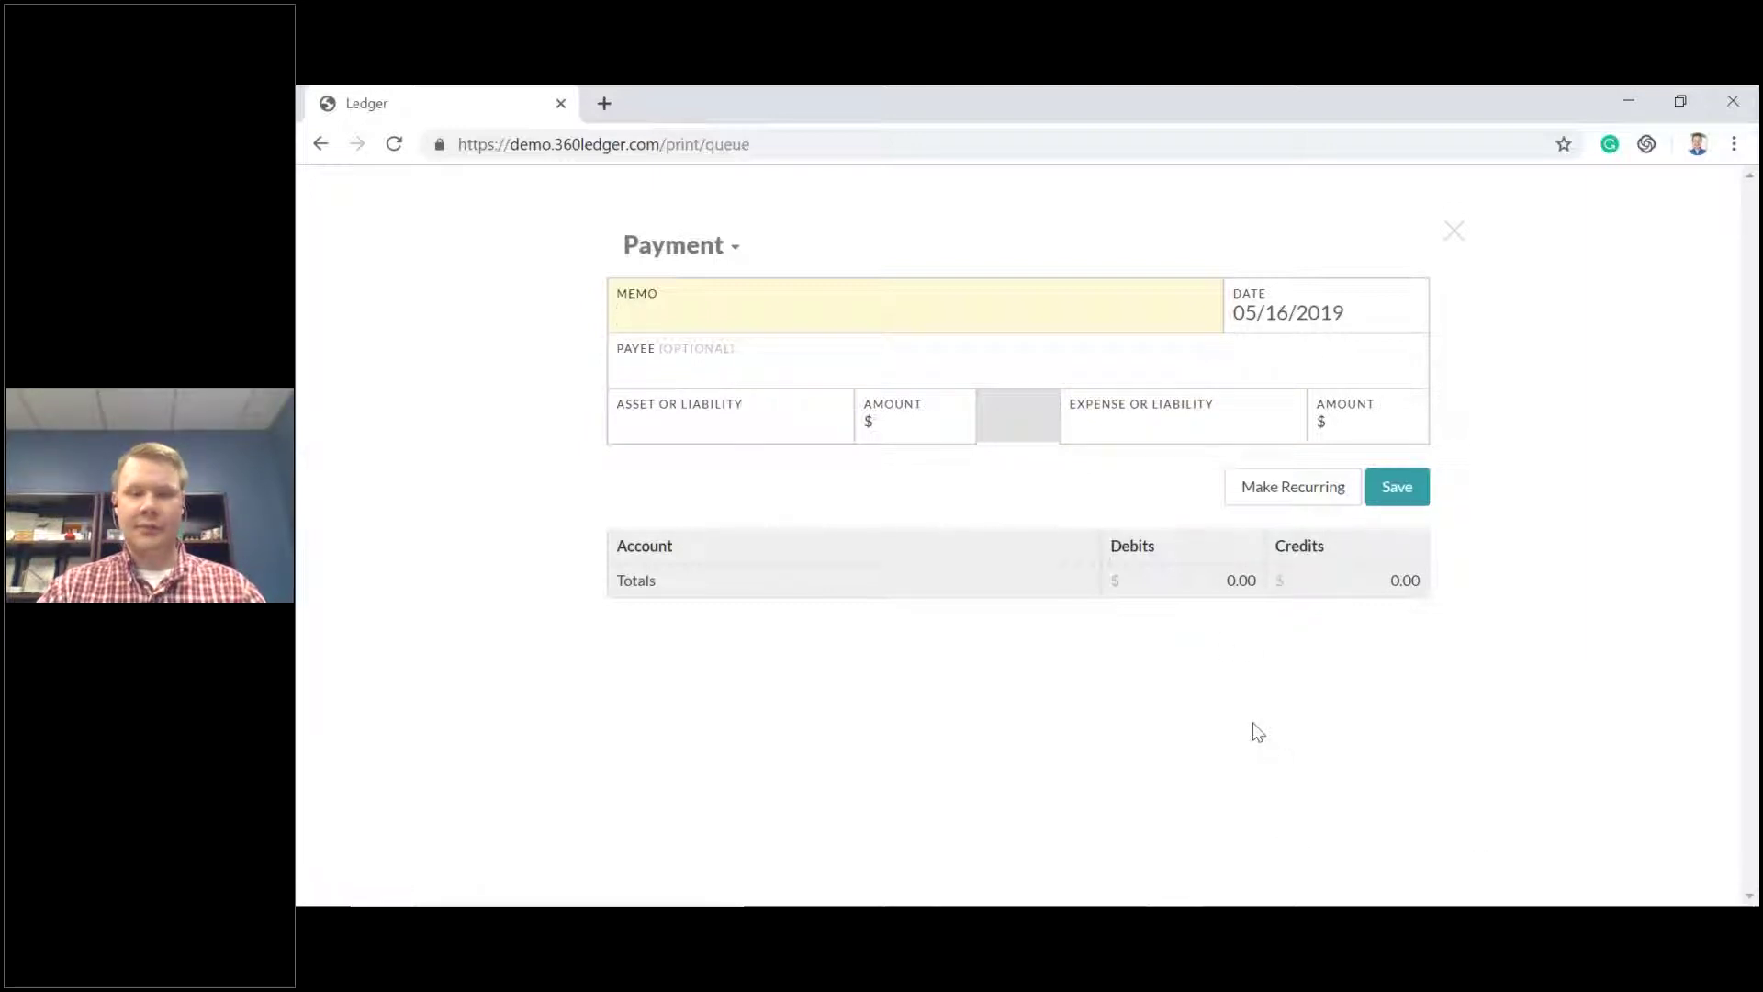
{"action": "left_click", "coordinate": [911, 433]}
{"action": "type", "text": "25"}
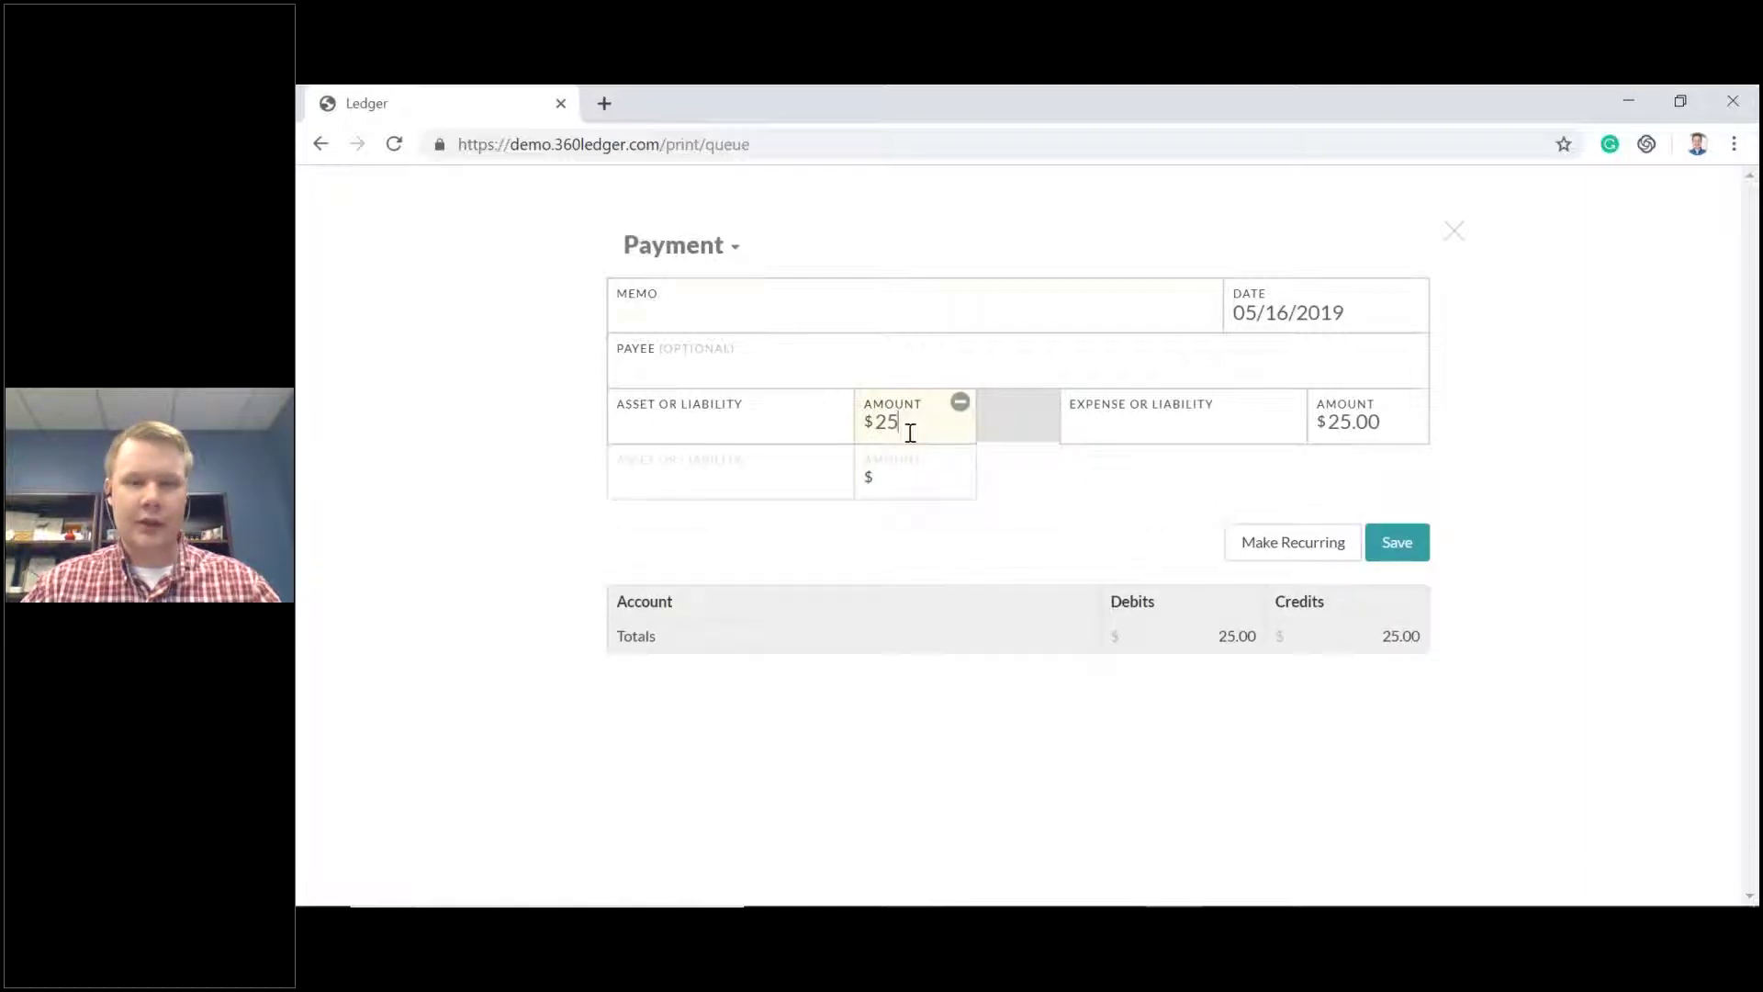
{"action": "left_click", "coordinate": [1098, 432]}
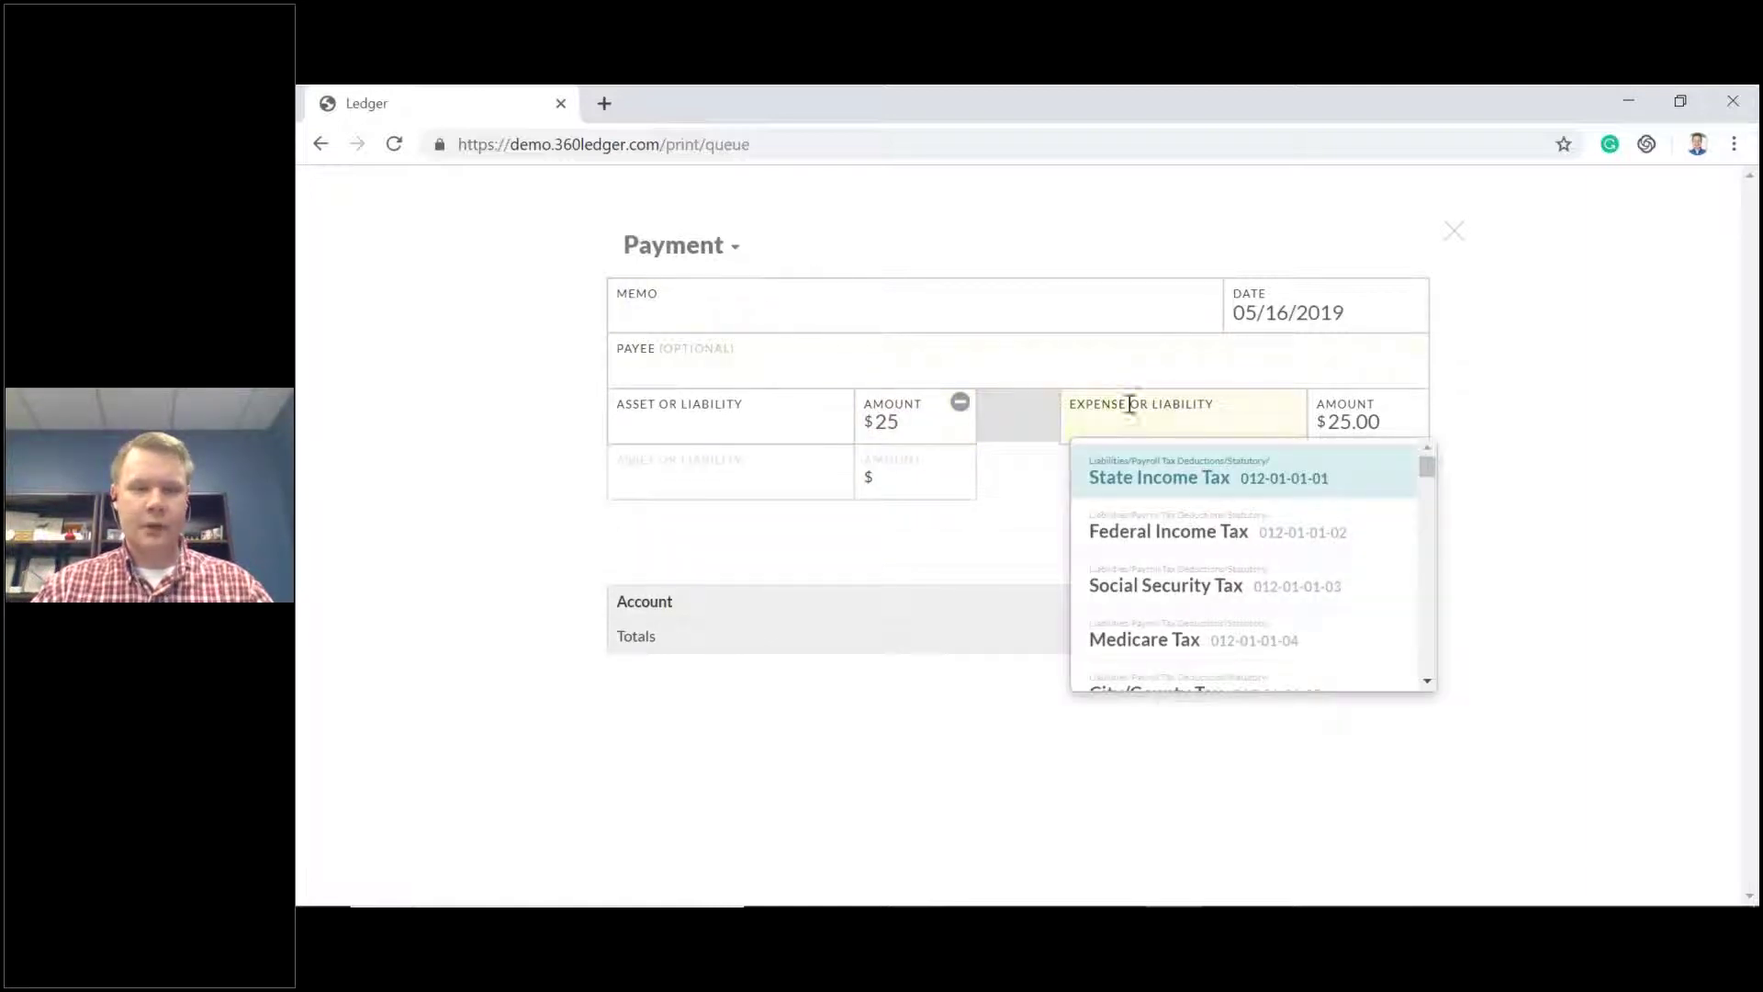
{"action": "scroll", "coordinate": [1322, 567], "scroll_direction": "down", "scroll_amount": 5}
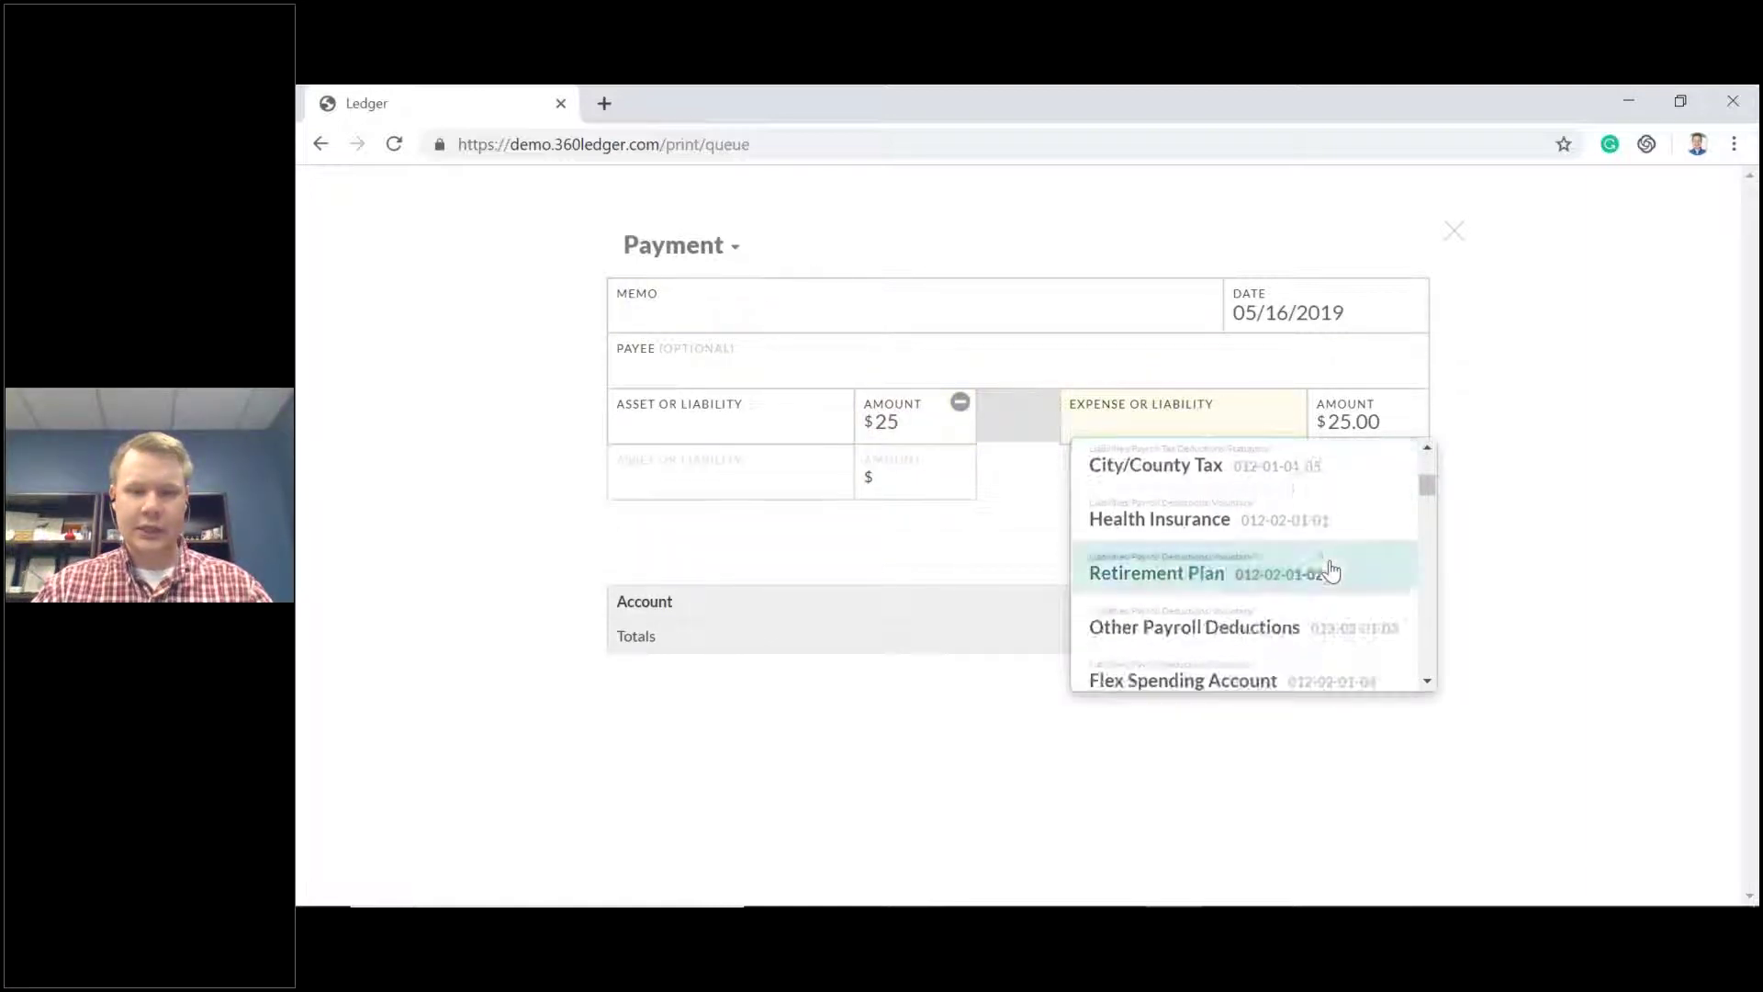
{"action": "left_click", "coordinate": [1273, 527]}
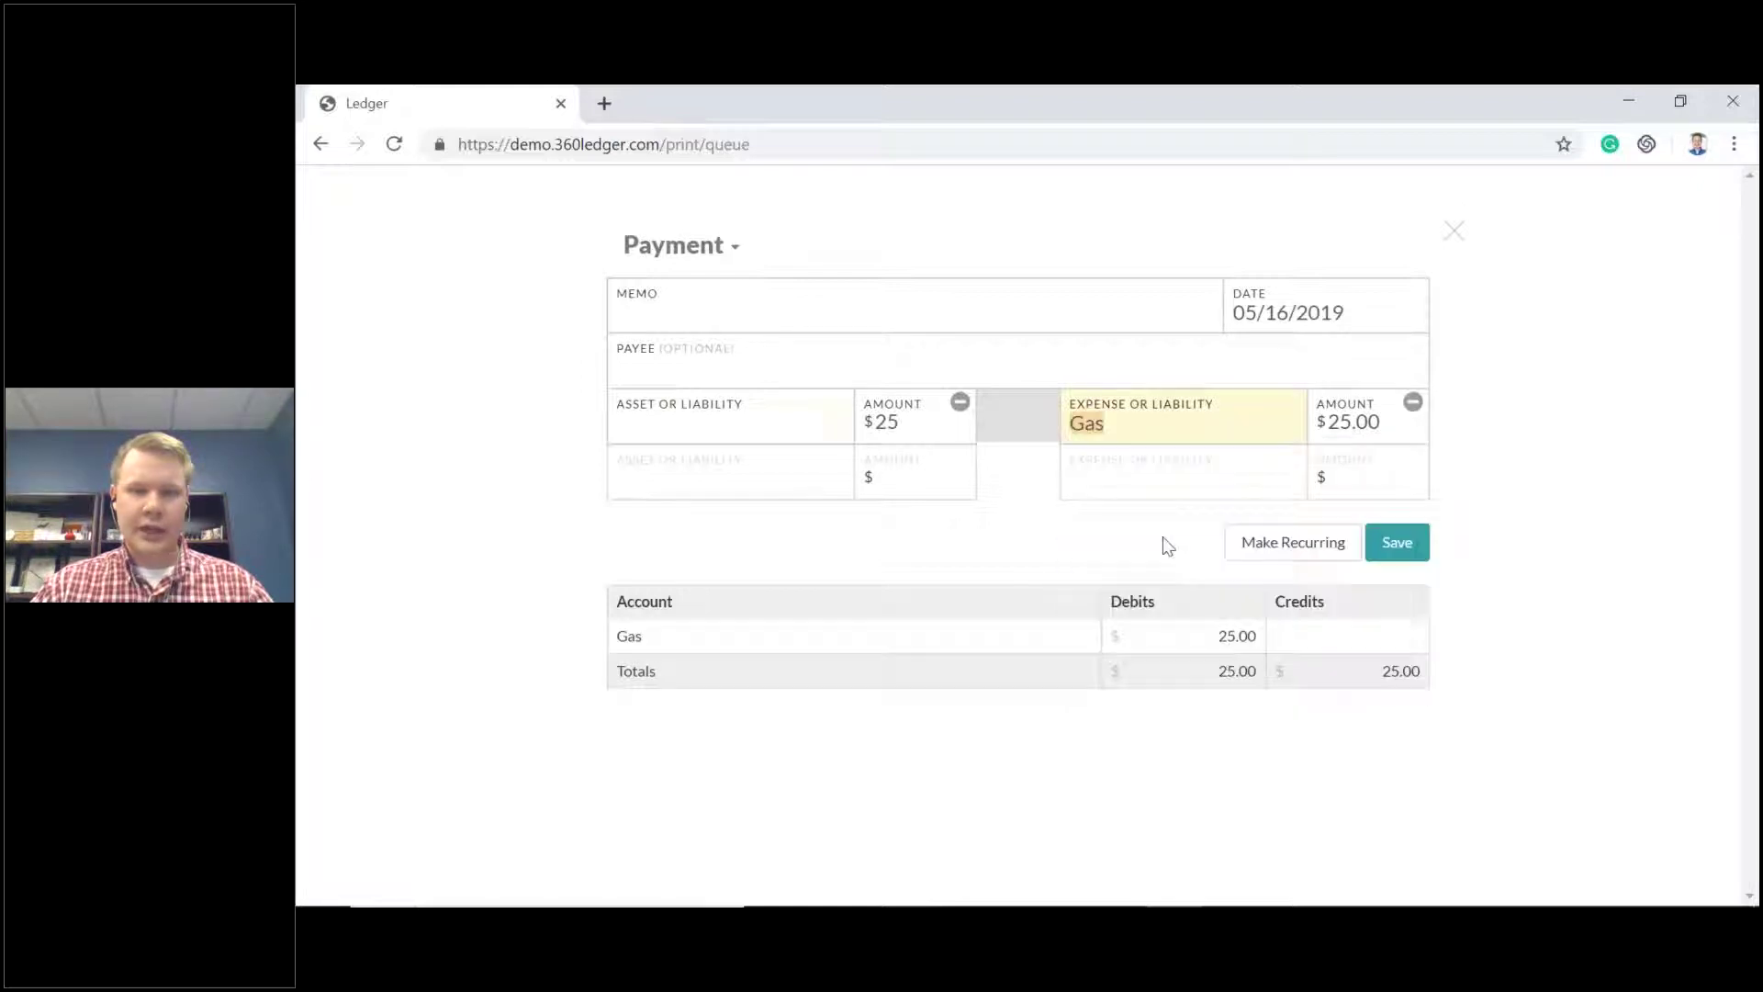
{"action": "left_click", "coordinate": [727, 424]}
{"action": "left_click", "coordinate": [705, 476]}
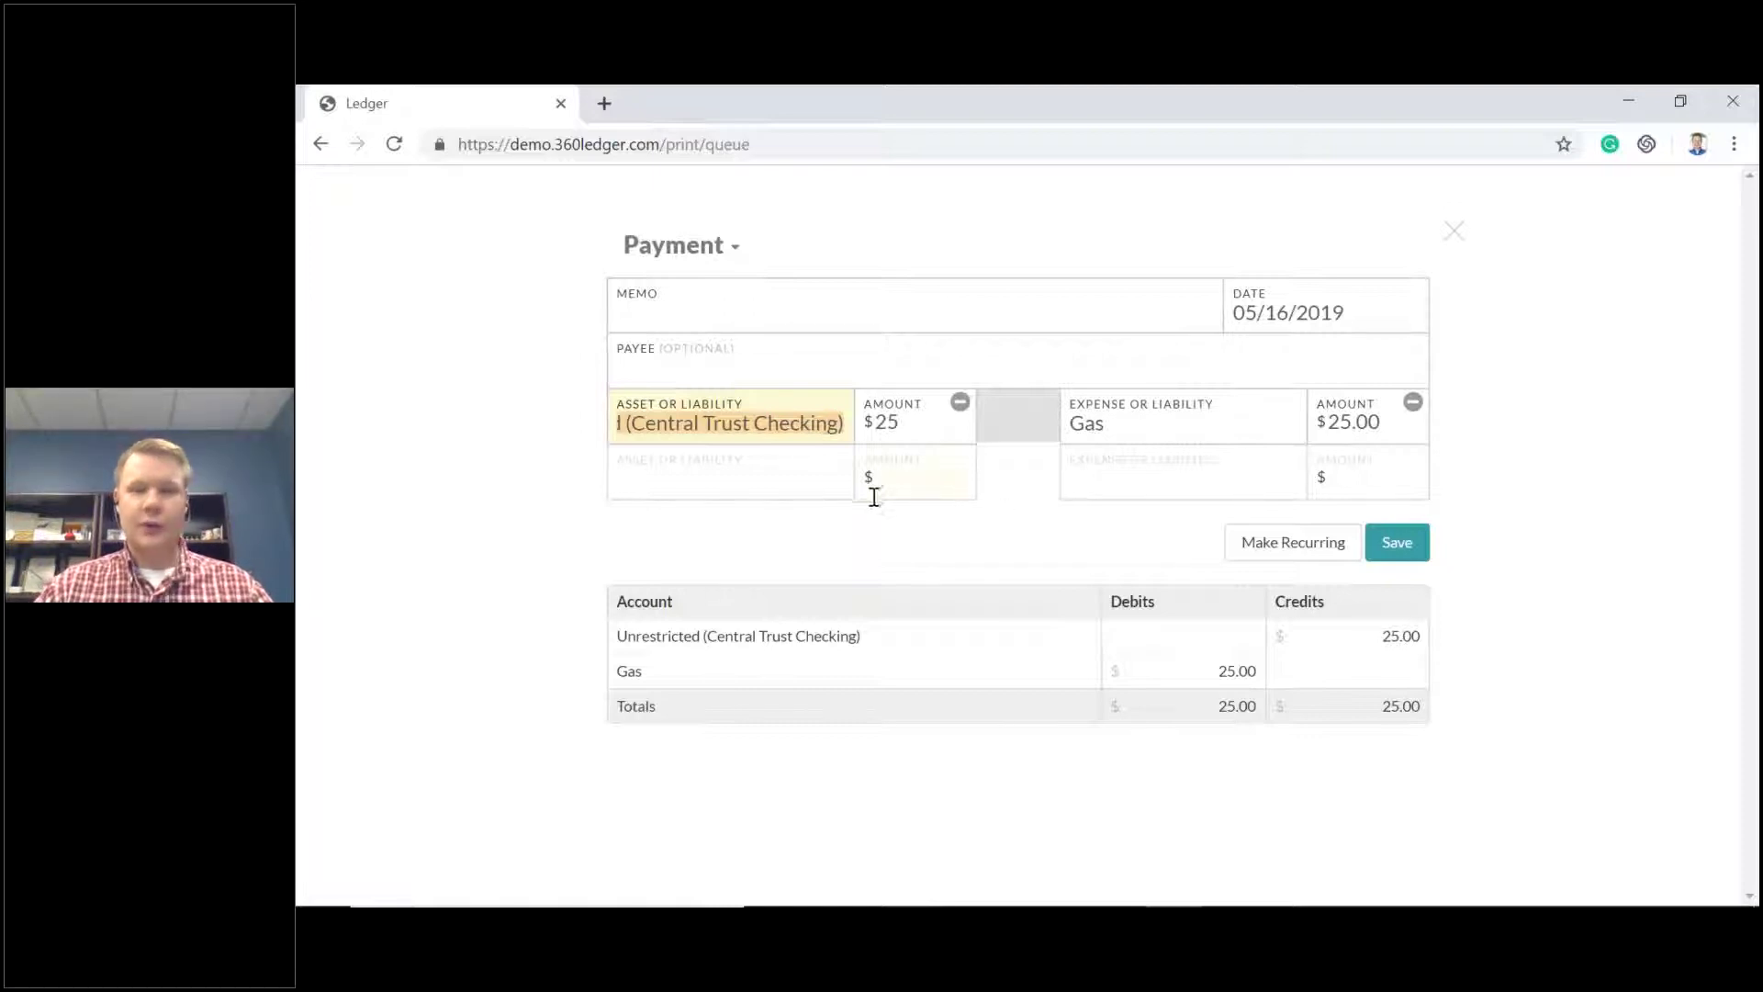
{"action": "left_click", "coordinate": [733, 313]}
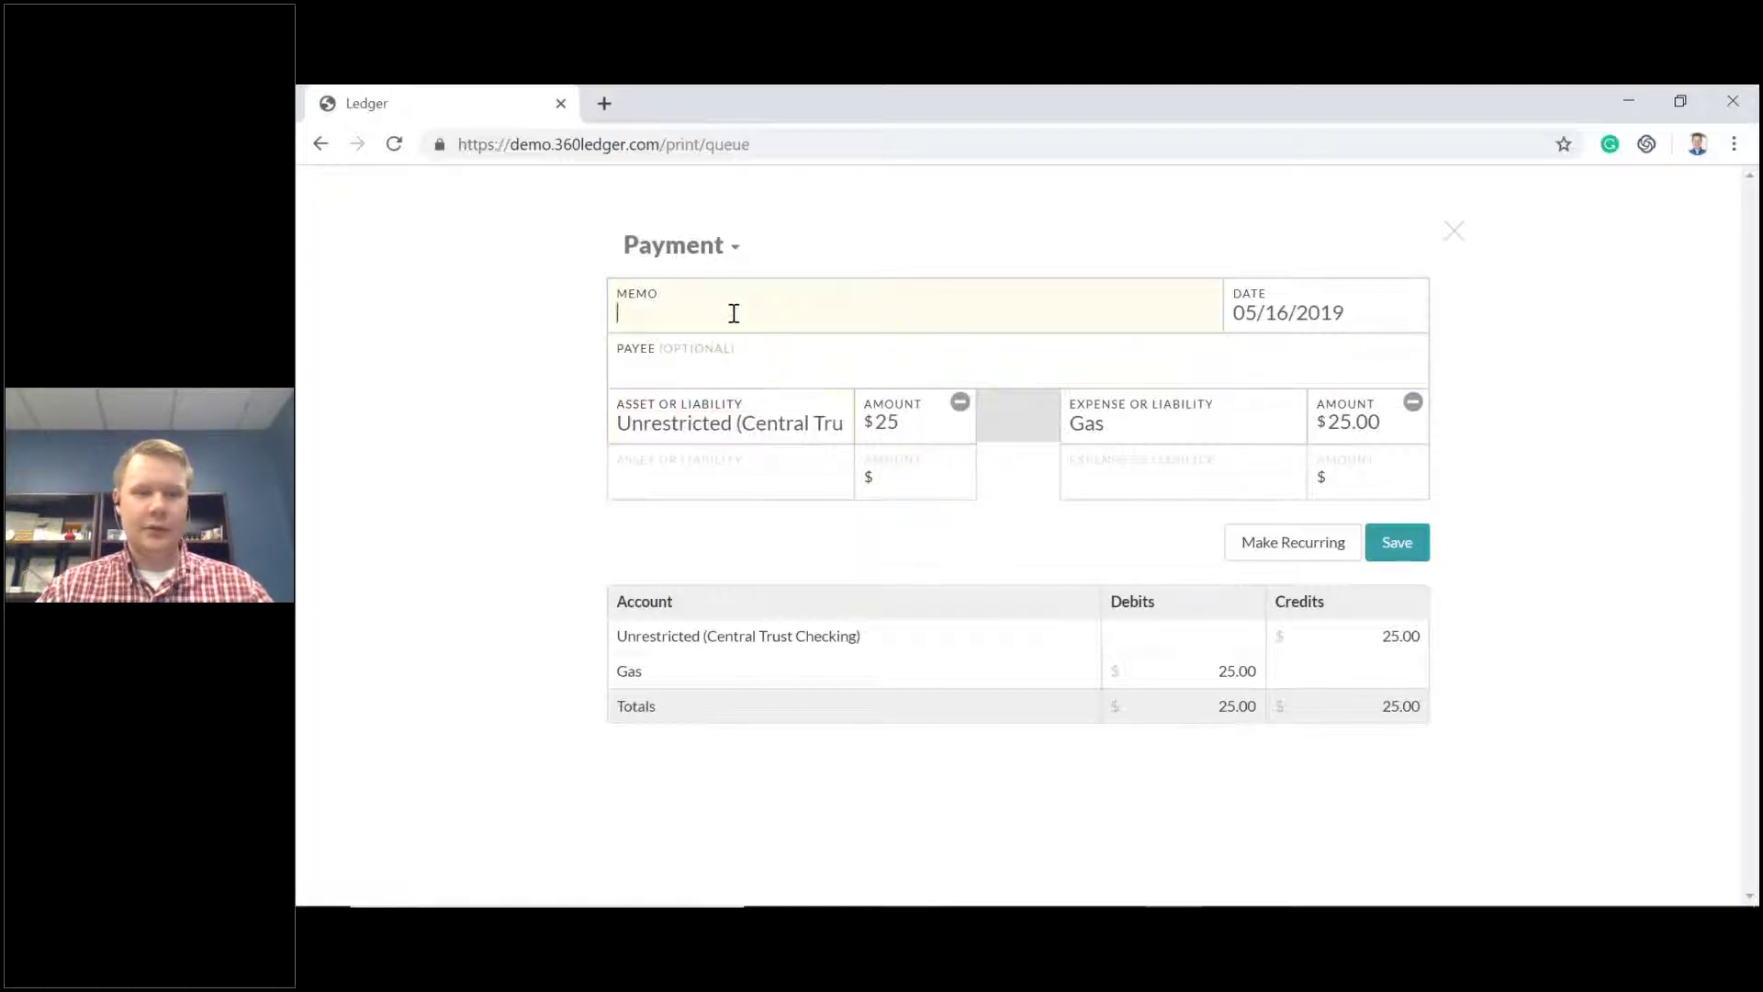
{"action": "type", "text": "Youth"}
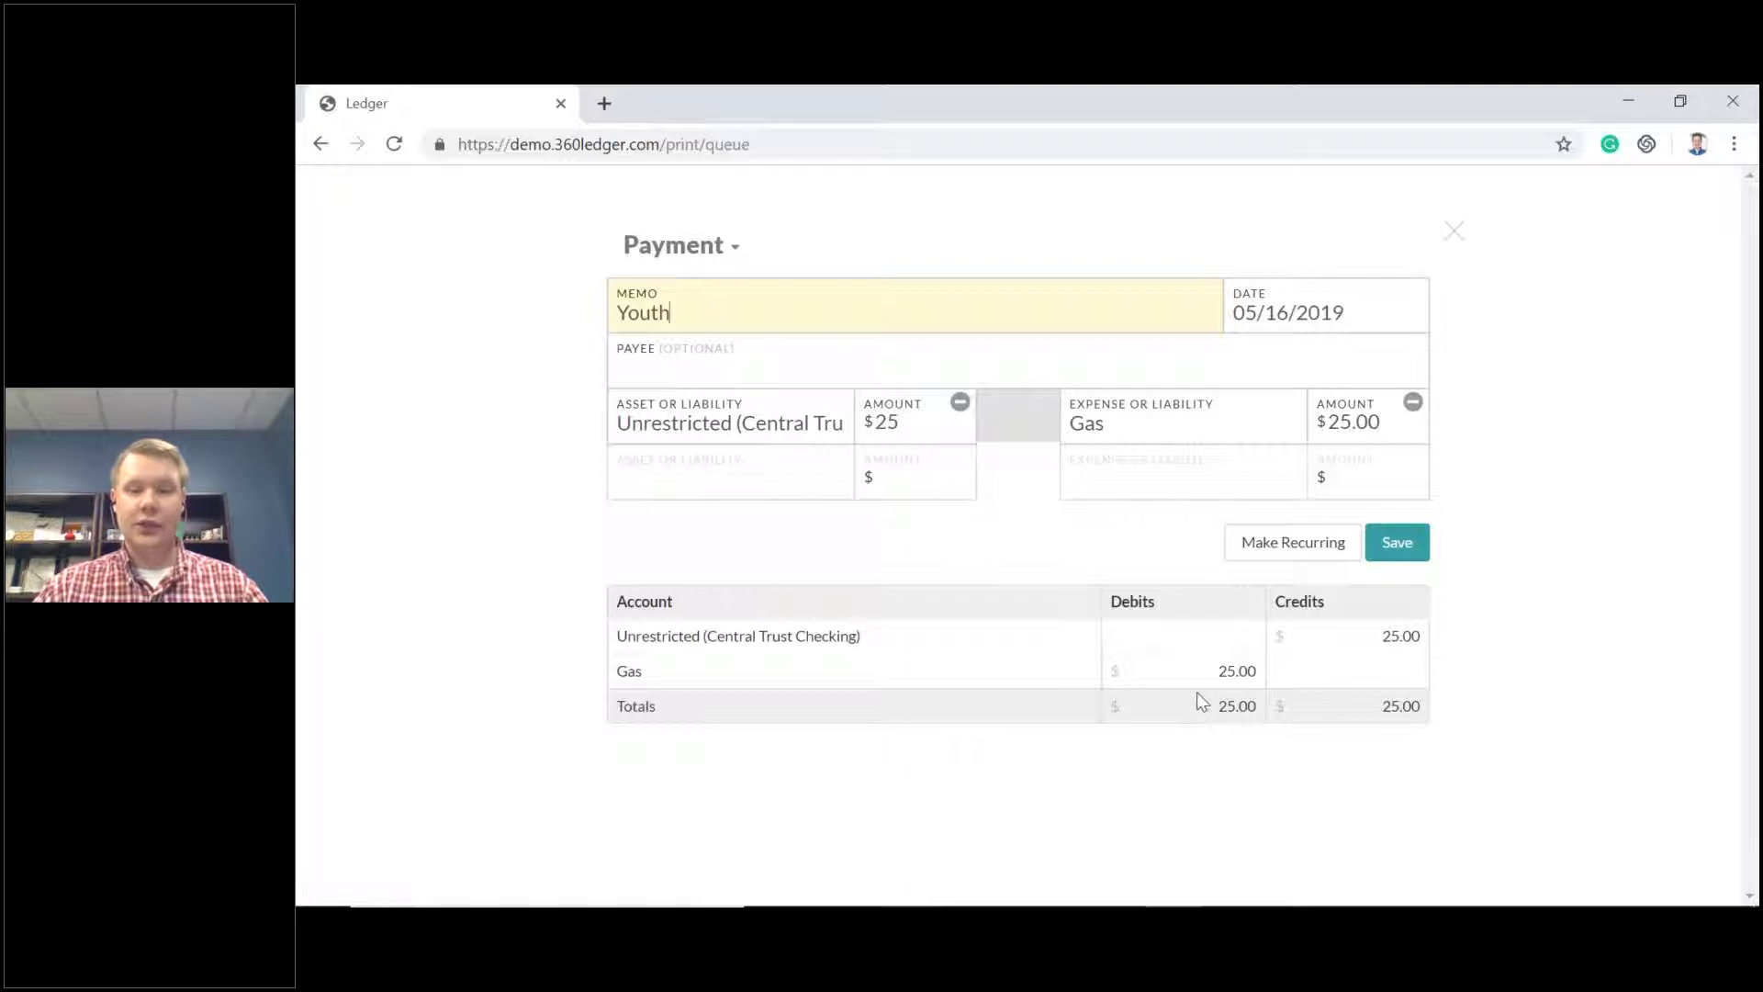
{"action": "left_click", "coordinate": [1404, 551]}
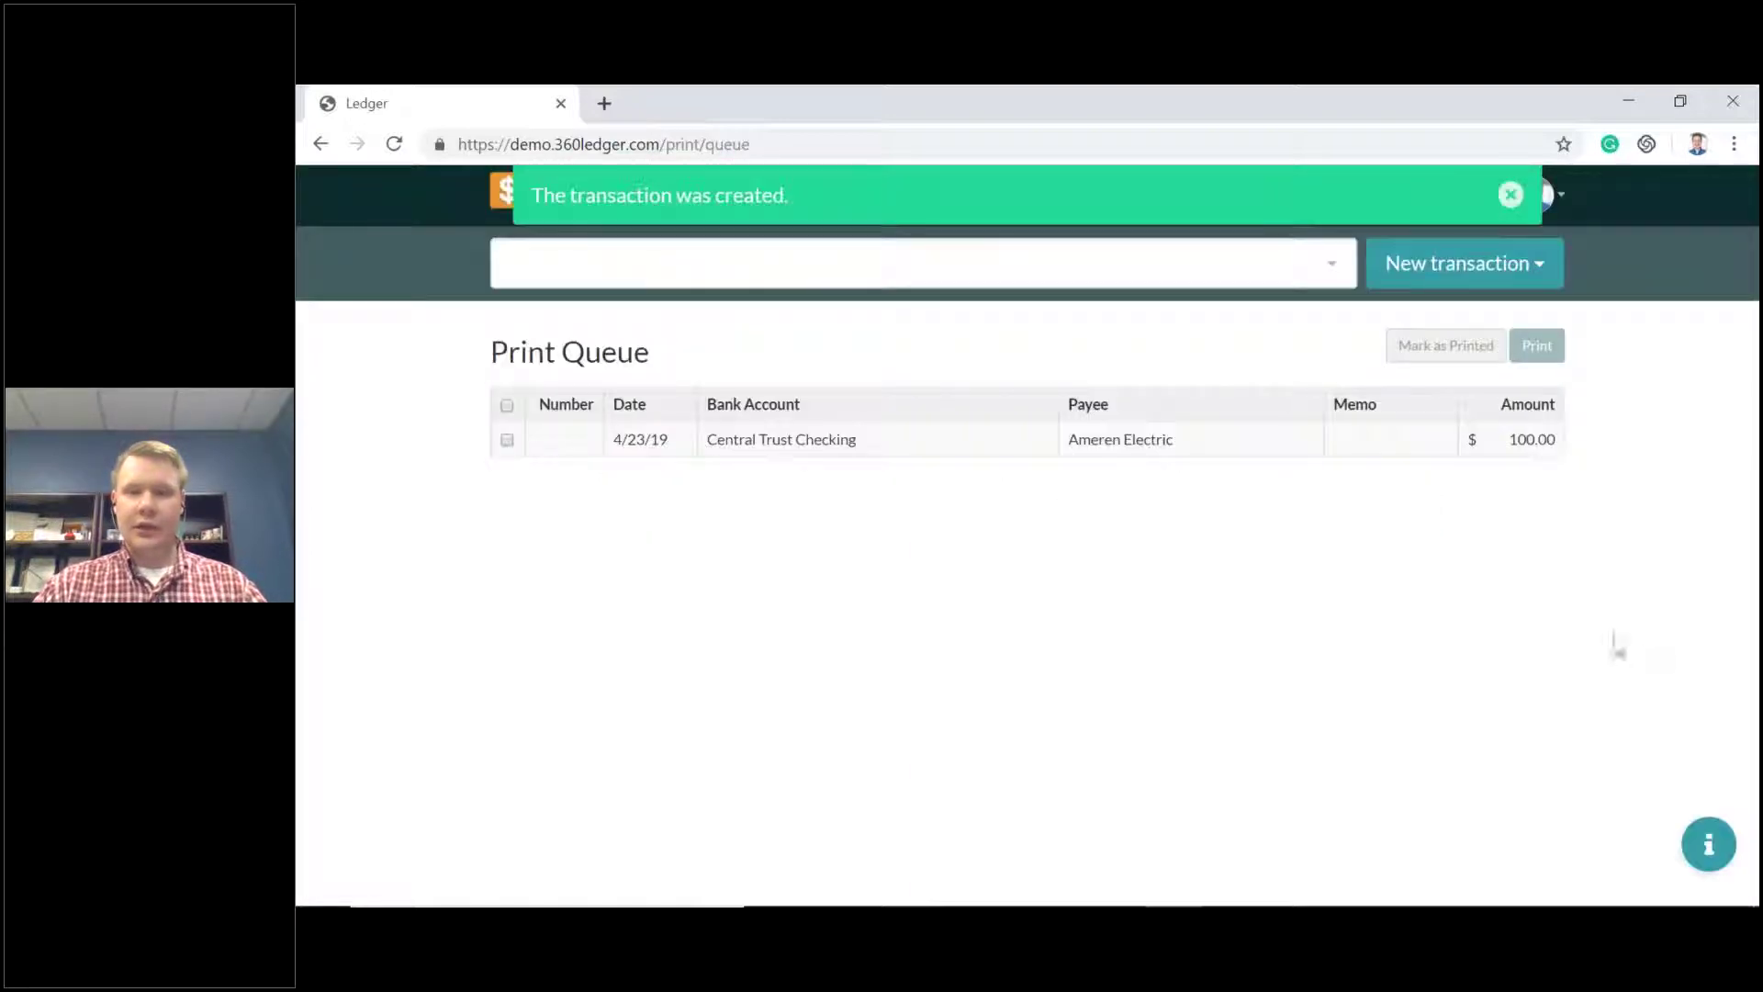
Open the February 2019 General Ledger report.
{"action": "left_click", "coordinate": [1511, 195]}
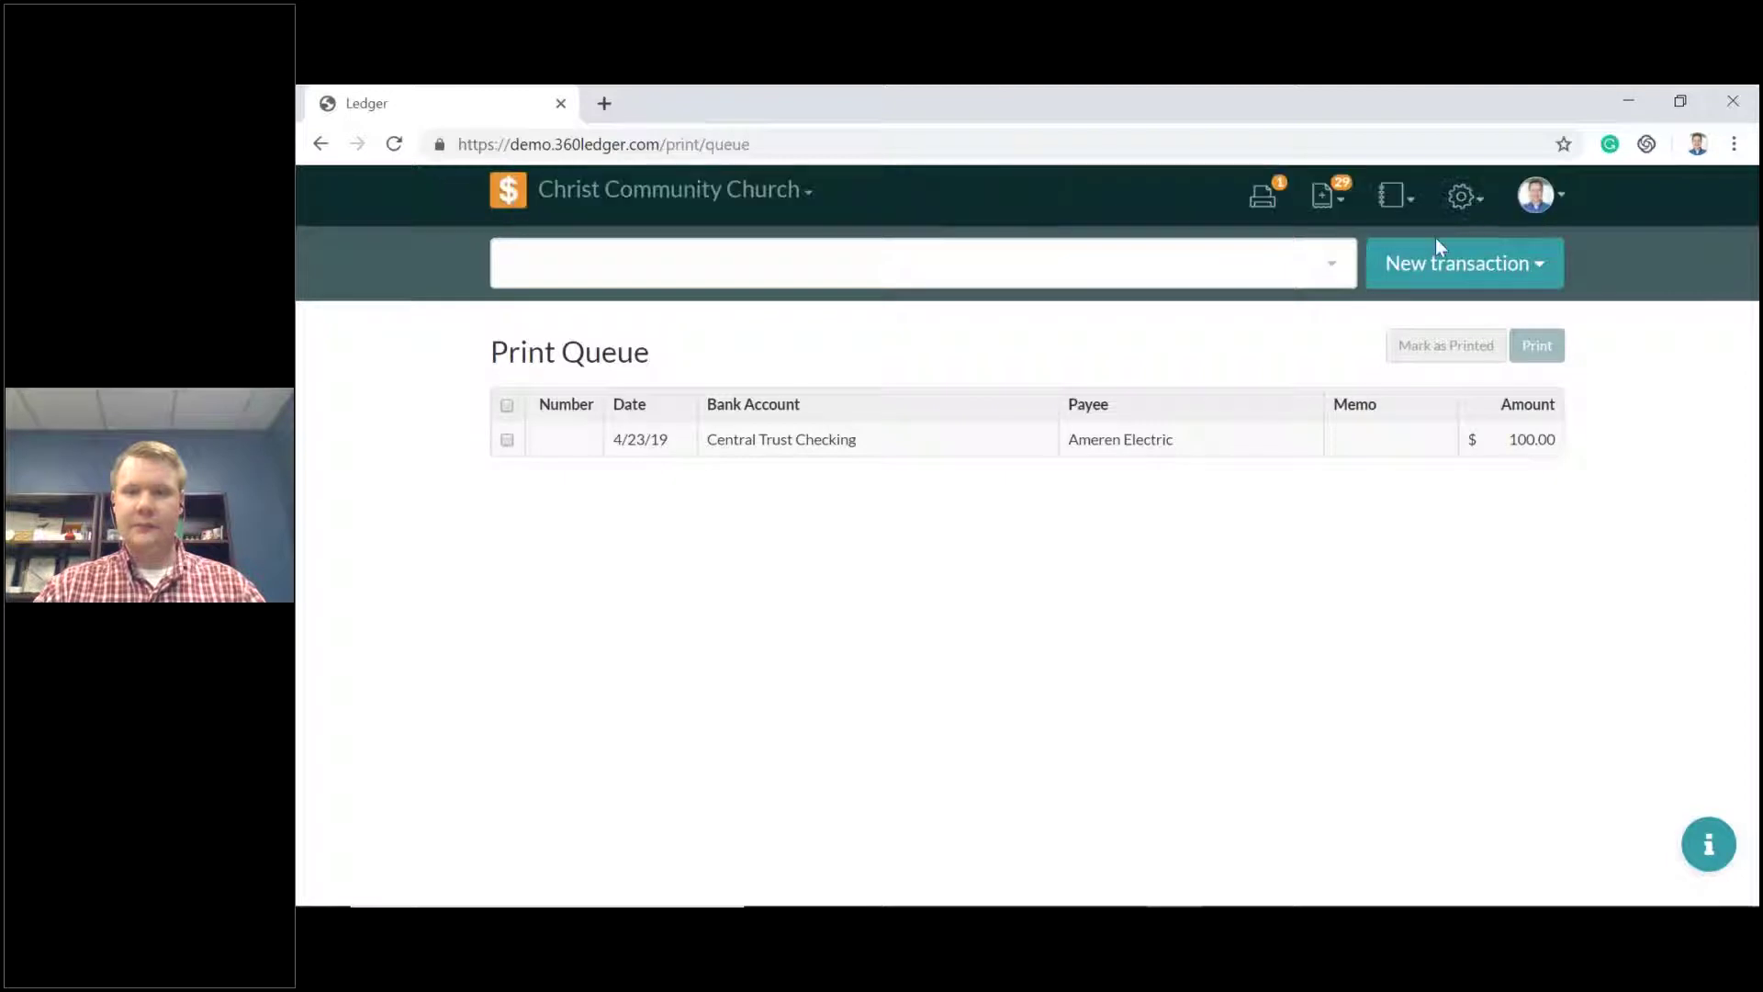
{"action": "left_click", "coordinate": [1393, 195]}
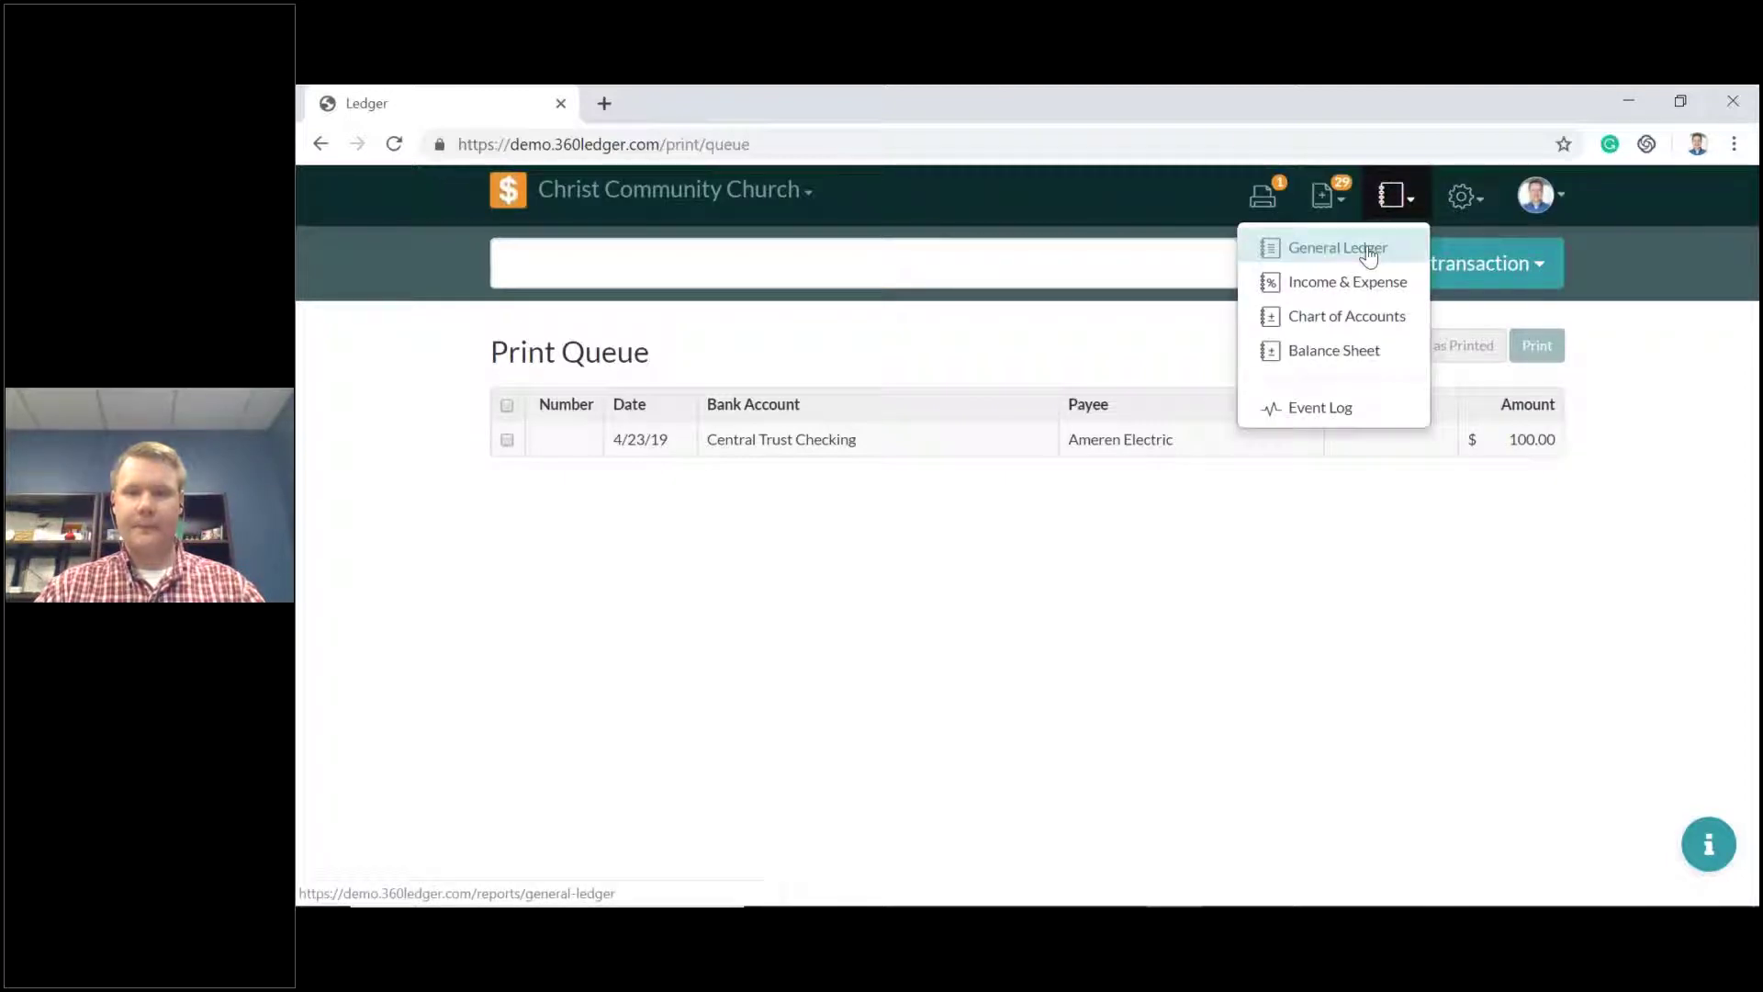
{"action": "left_click", "coordinate": [1368, 255]}
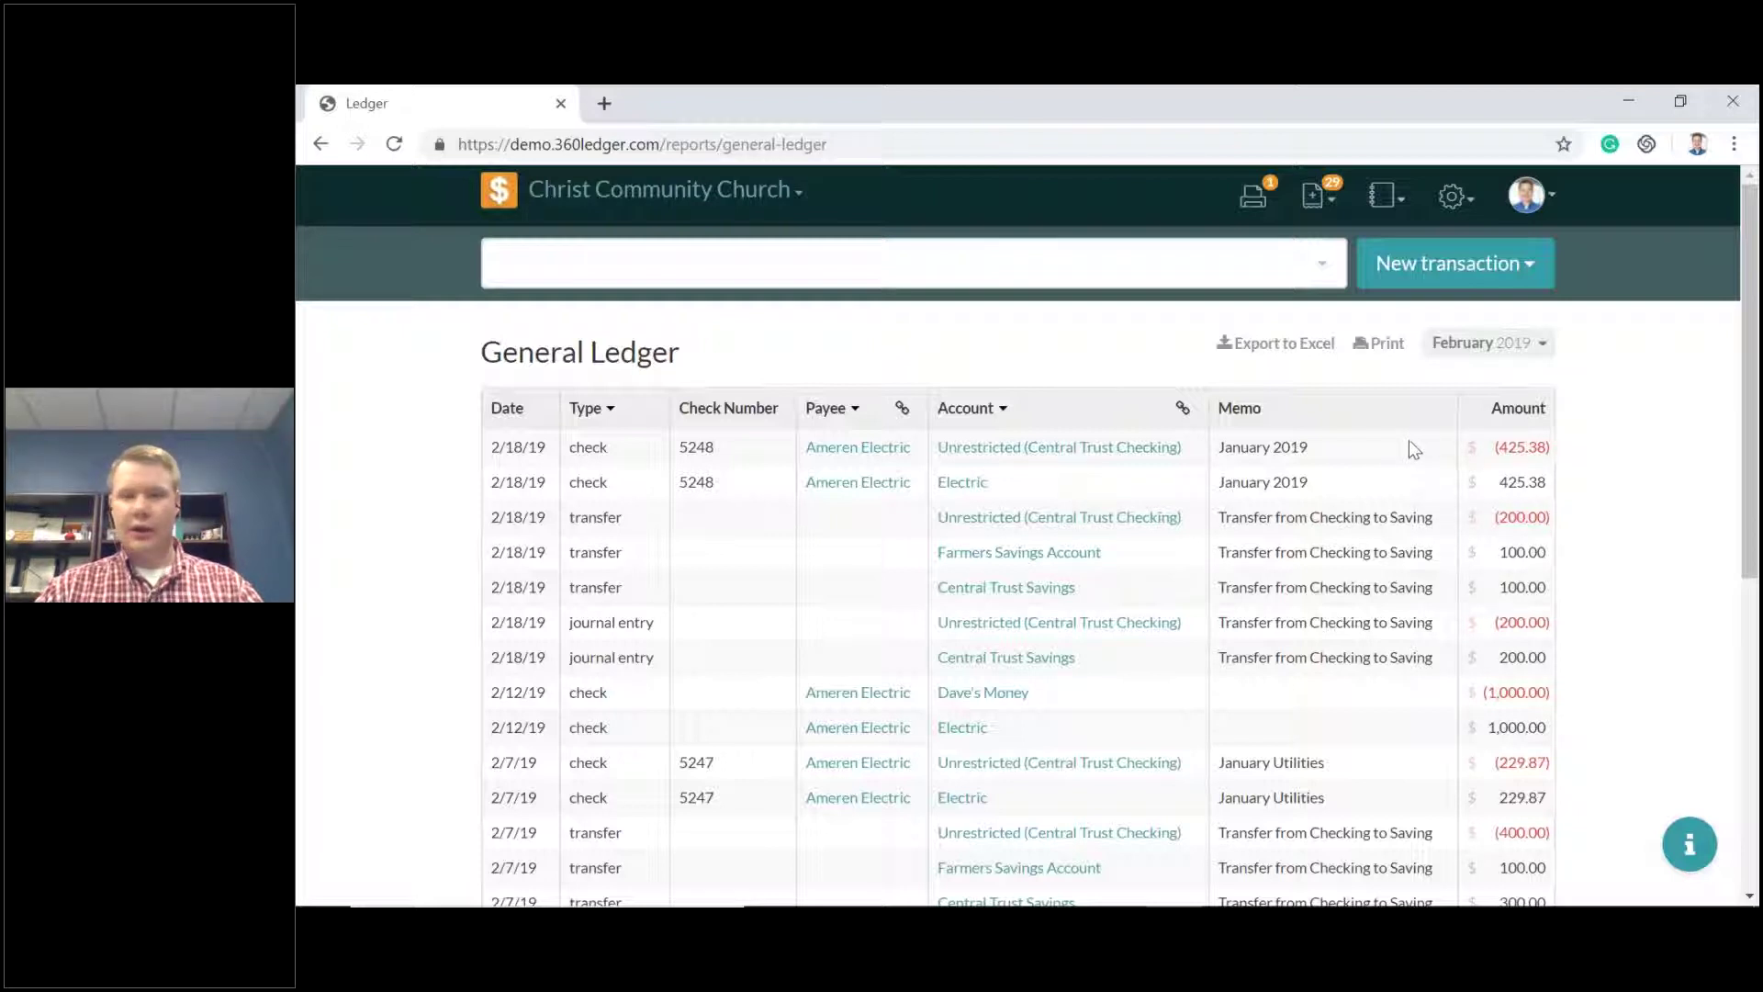
{"action": "left_click", "coordinate": [1510, 273]}
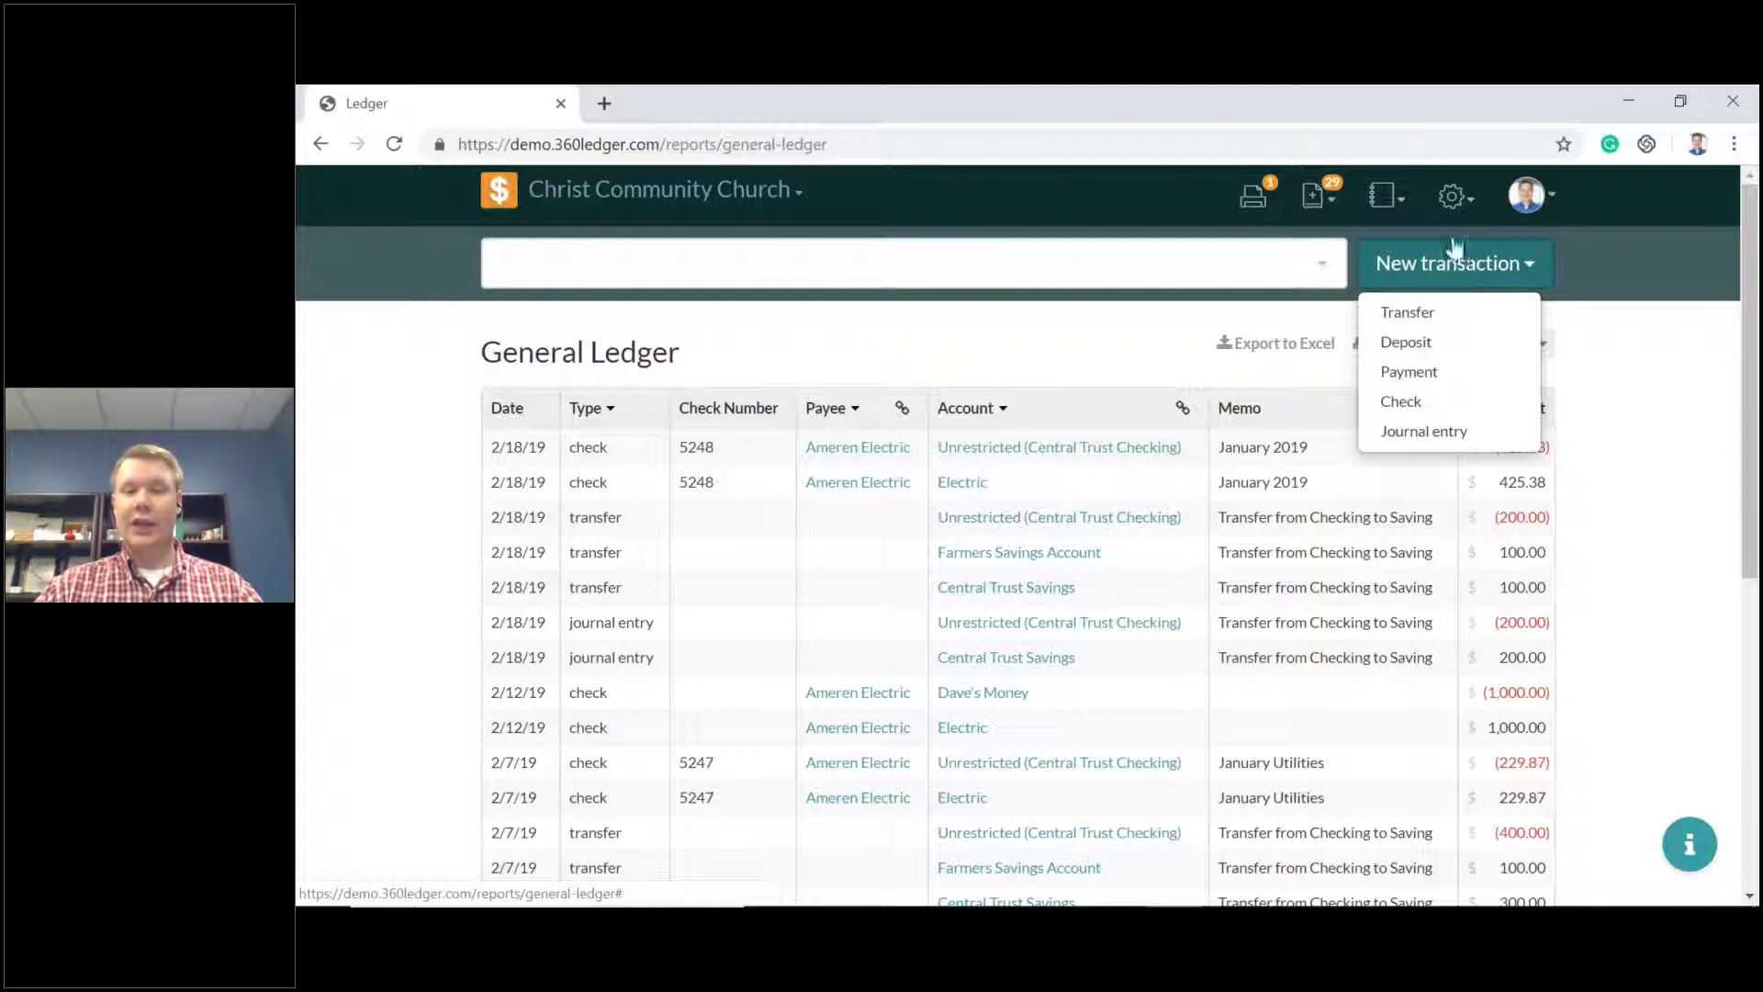
Begin a transfer and set its first account to General Fund, replacing an initial Unrestricted pick.
{"action": "left_click", "coordinate": [1454, 317]}
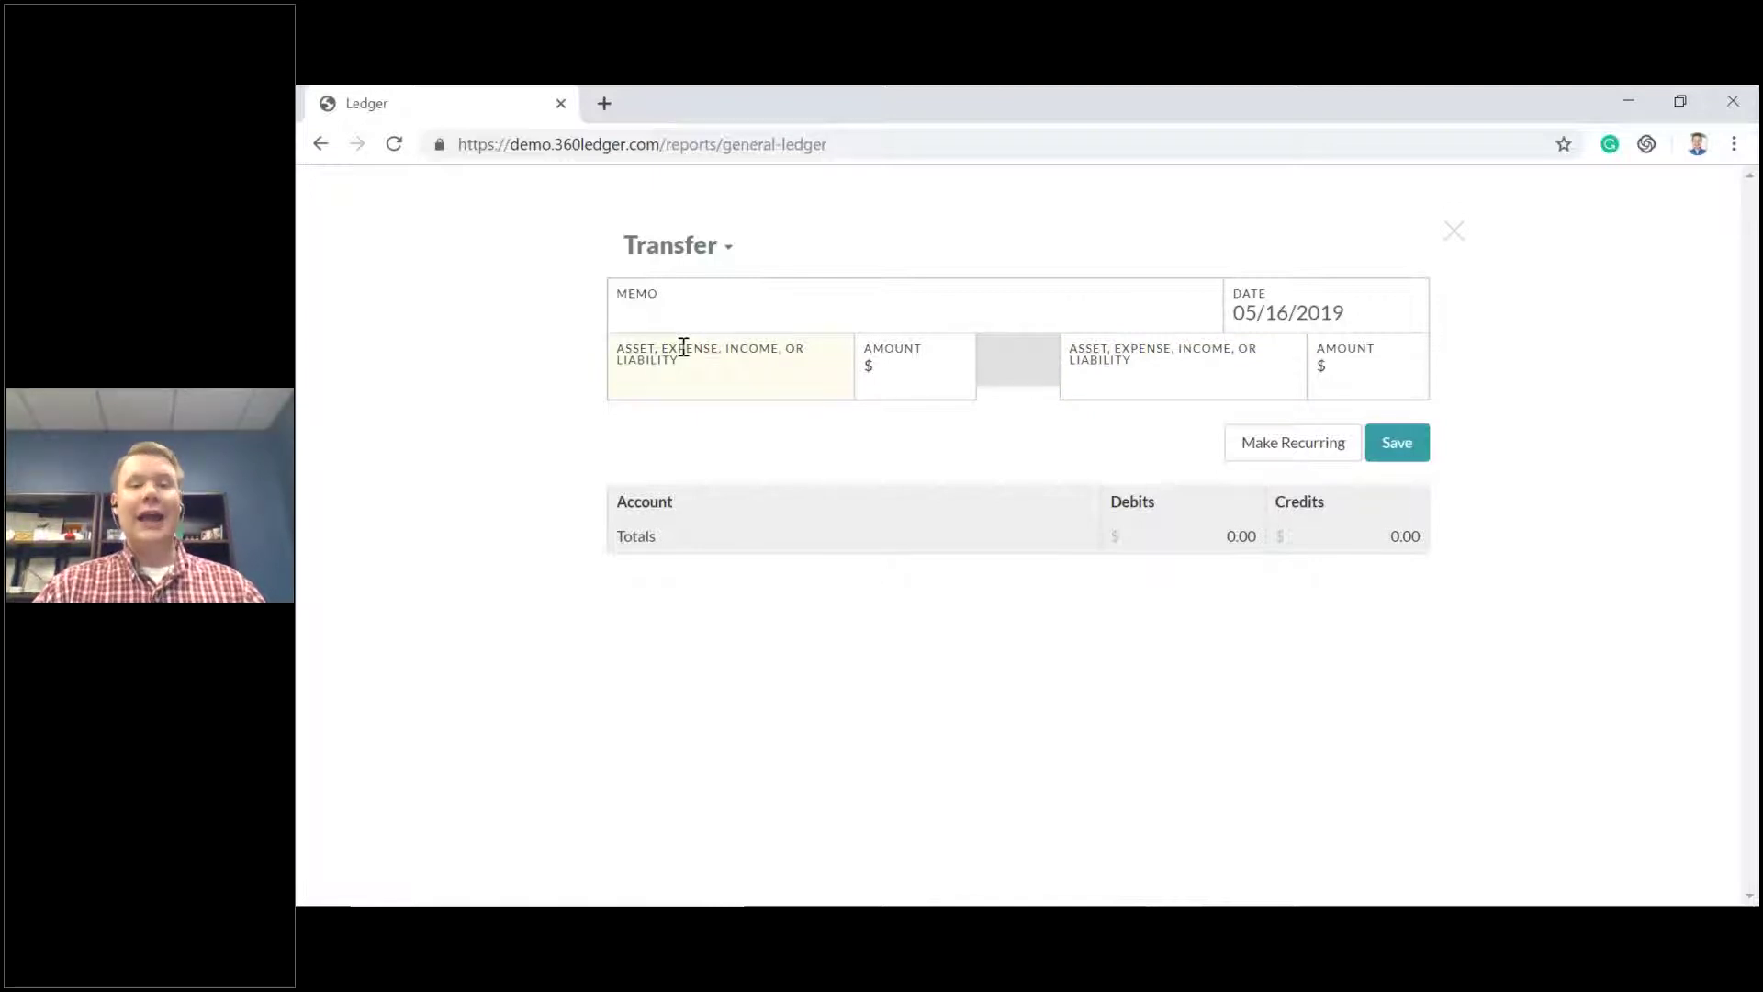
{"action": "left_click", "coordinate": [732, 382]}
{"action": "left_click", "coordinate": [1277, 379]}
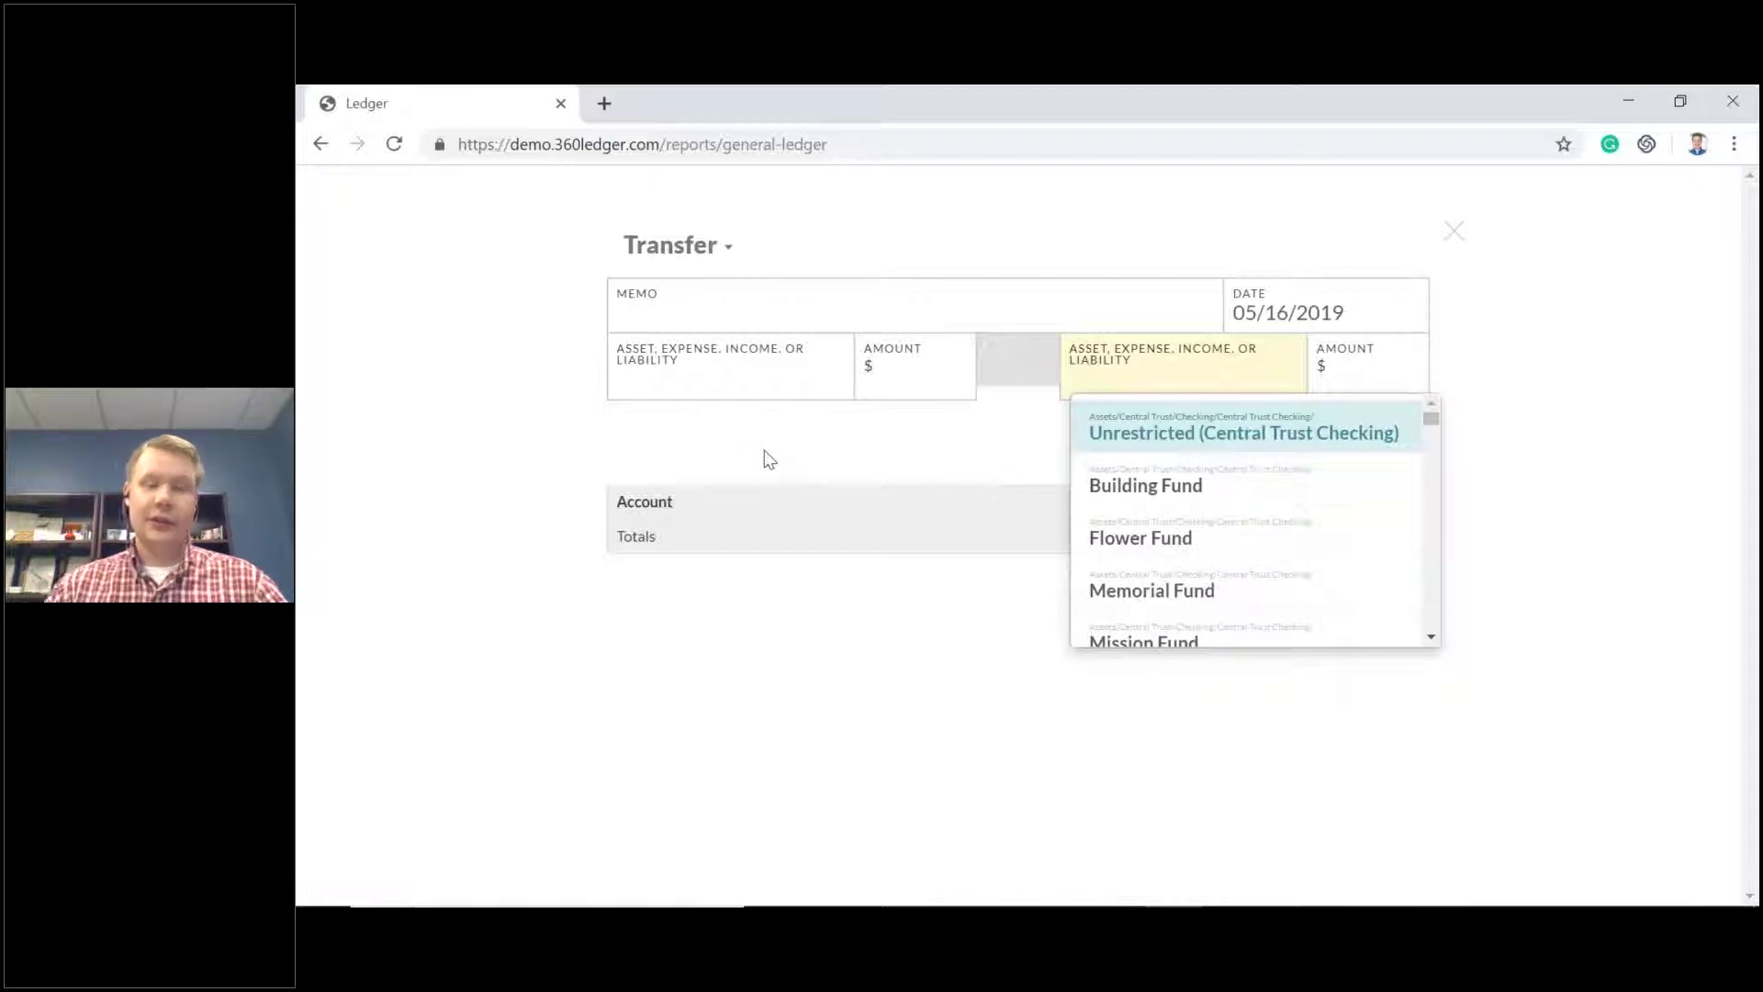
{"action": "left_click", "coordinate": [792, 384]}
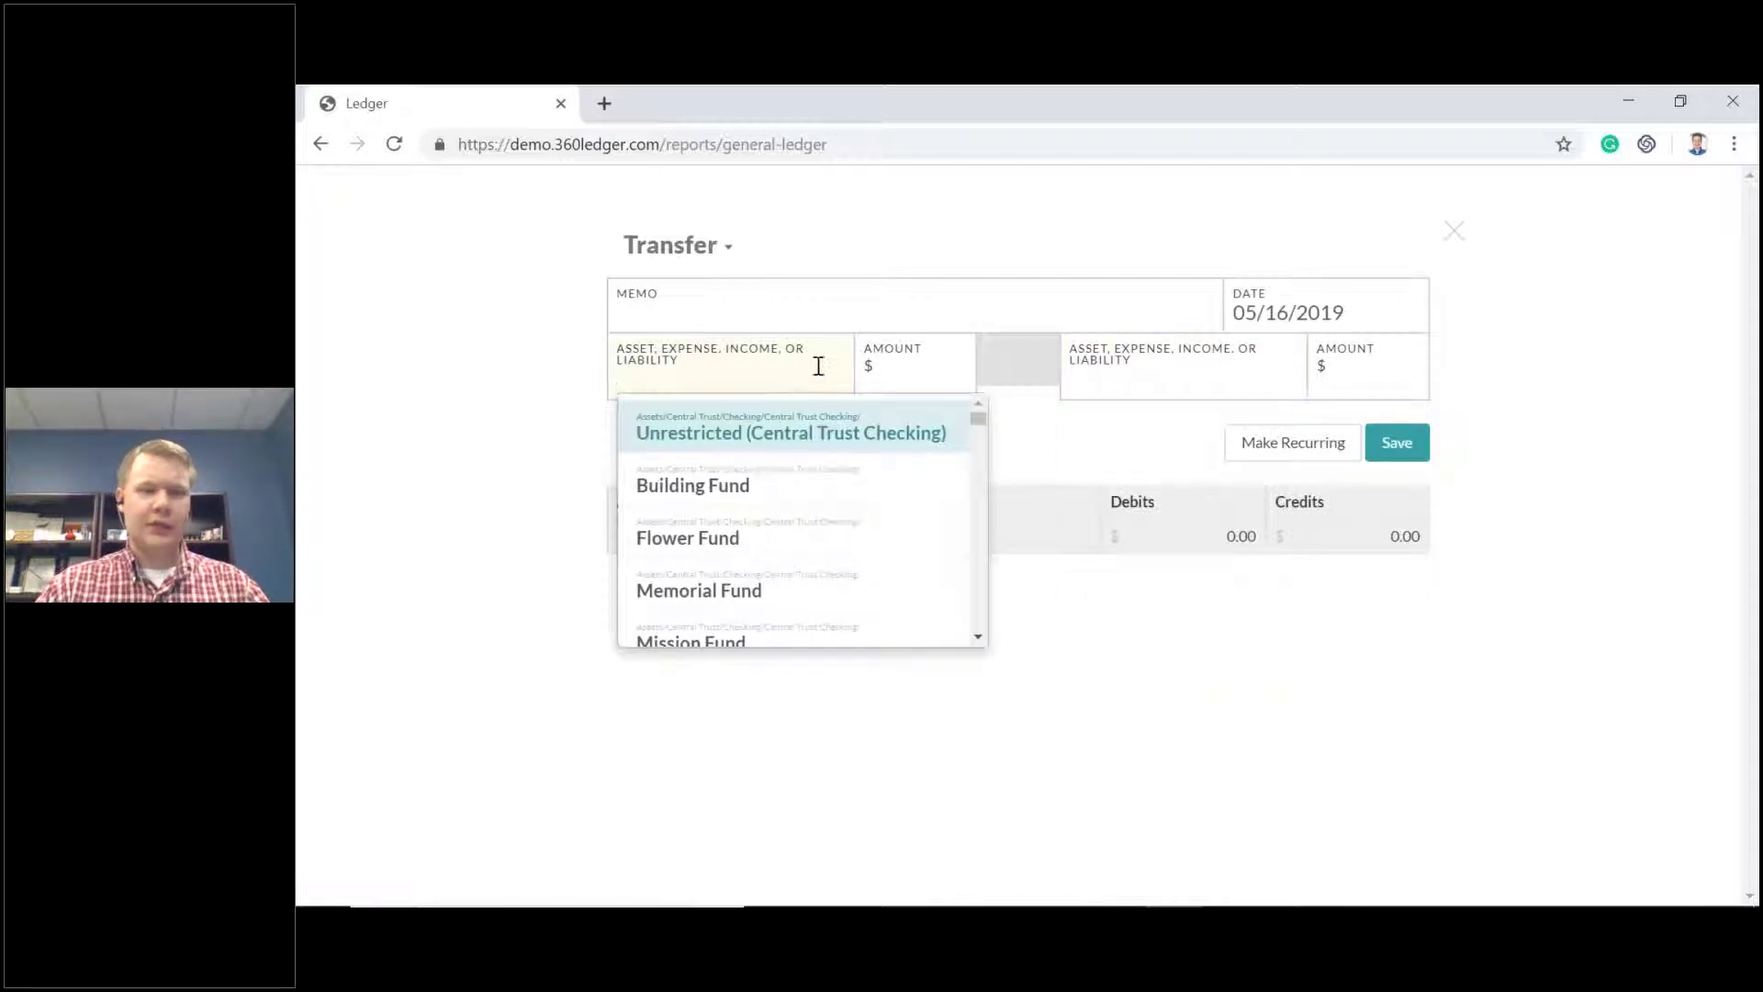
{"action": "left_click", "coordinate": [761, 439]}
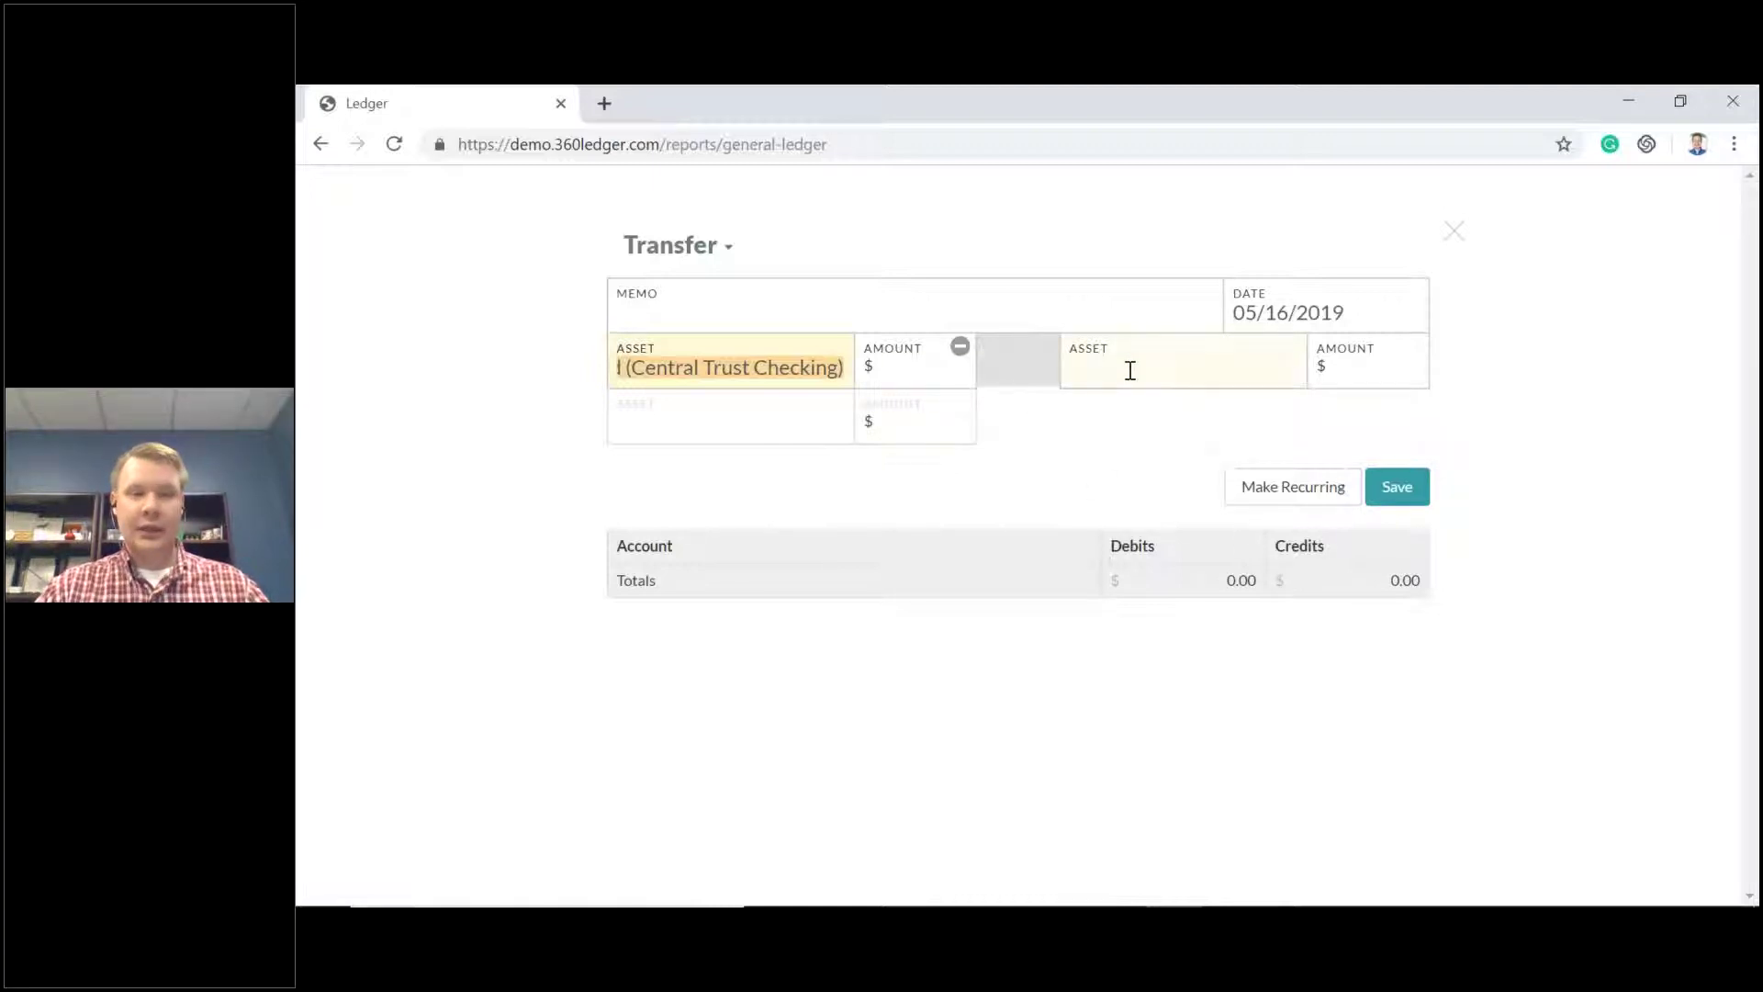
{"action": "left_click", "coordinate": [797, 371]}
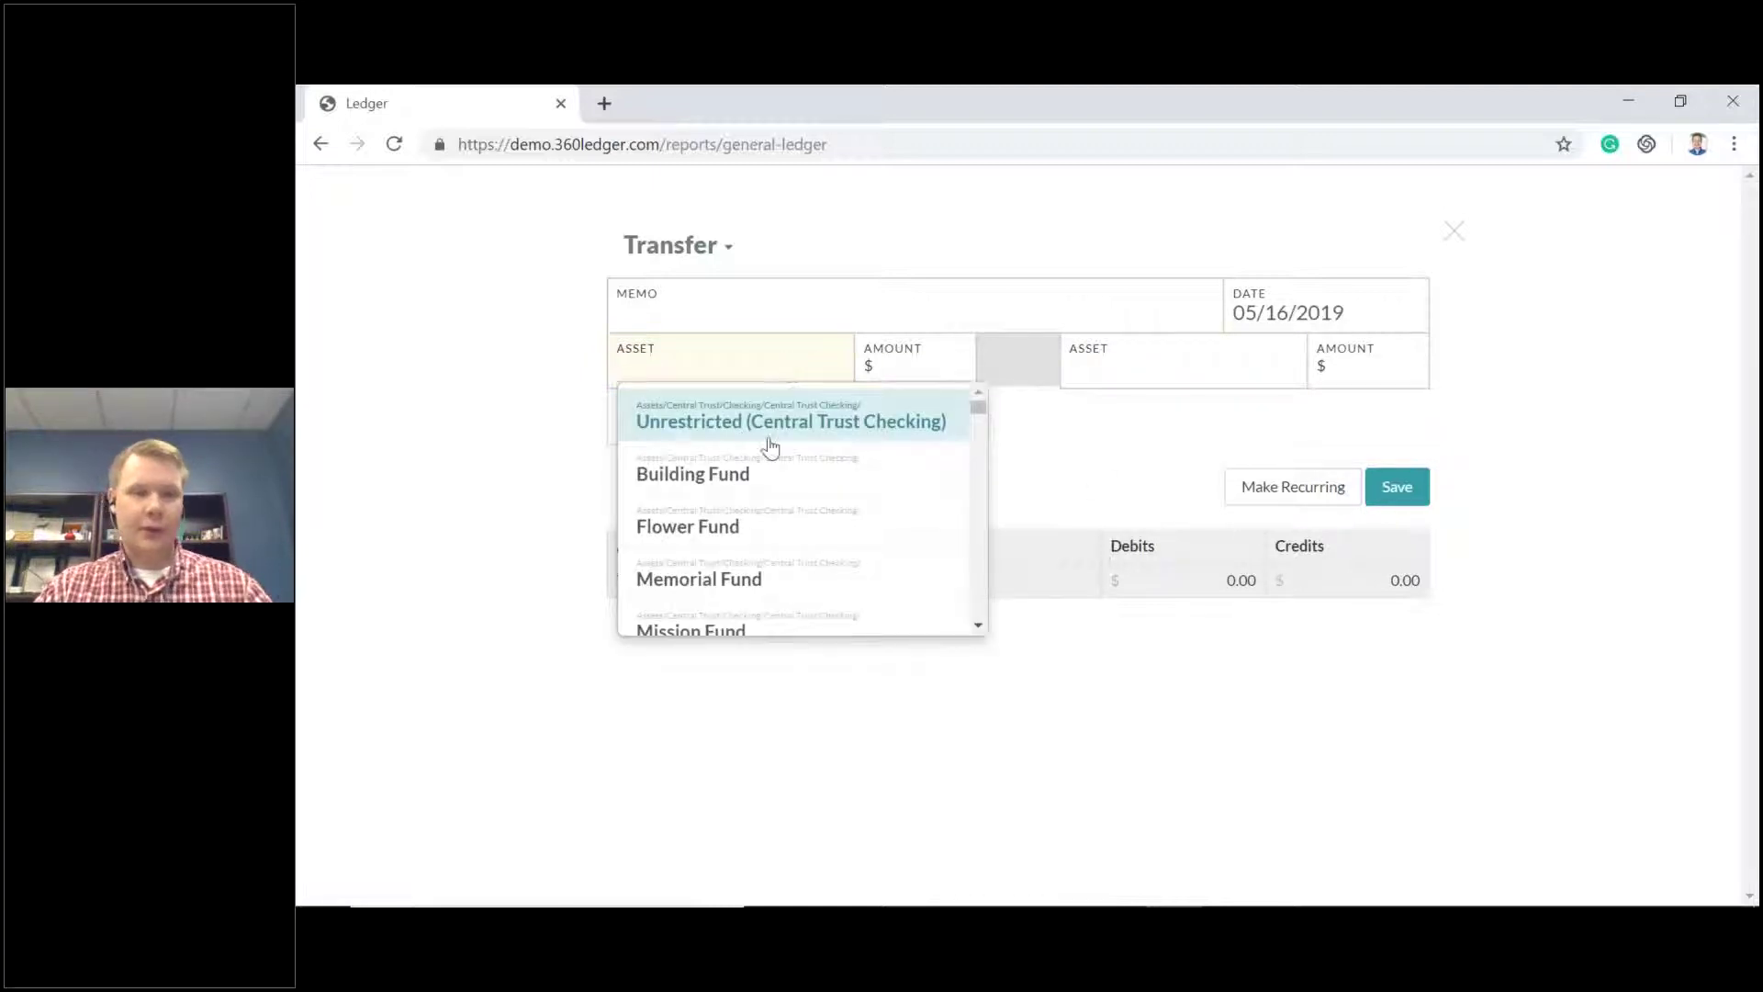
{"action": "scroll", "coordinate": [794, 455], "scroll_direction": "down", "scroll_amount": 8}
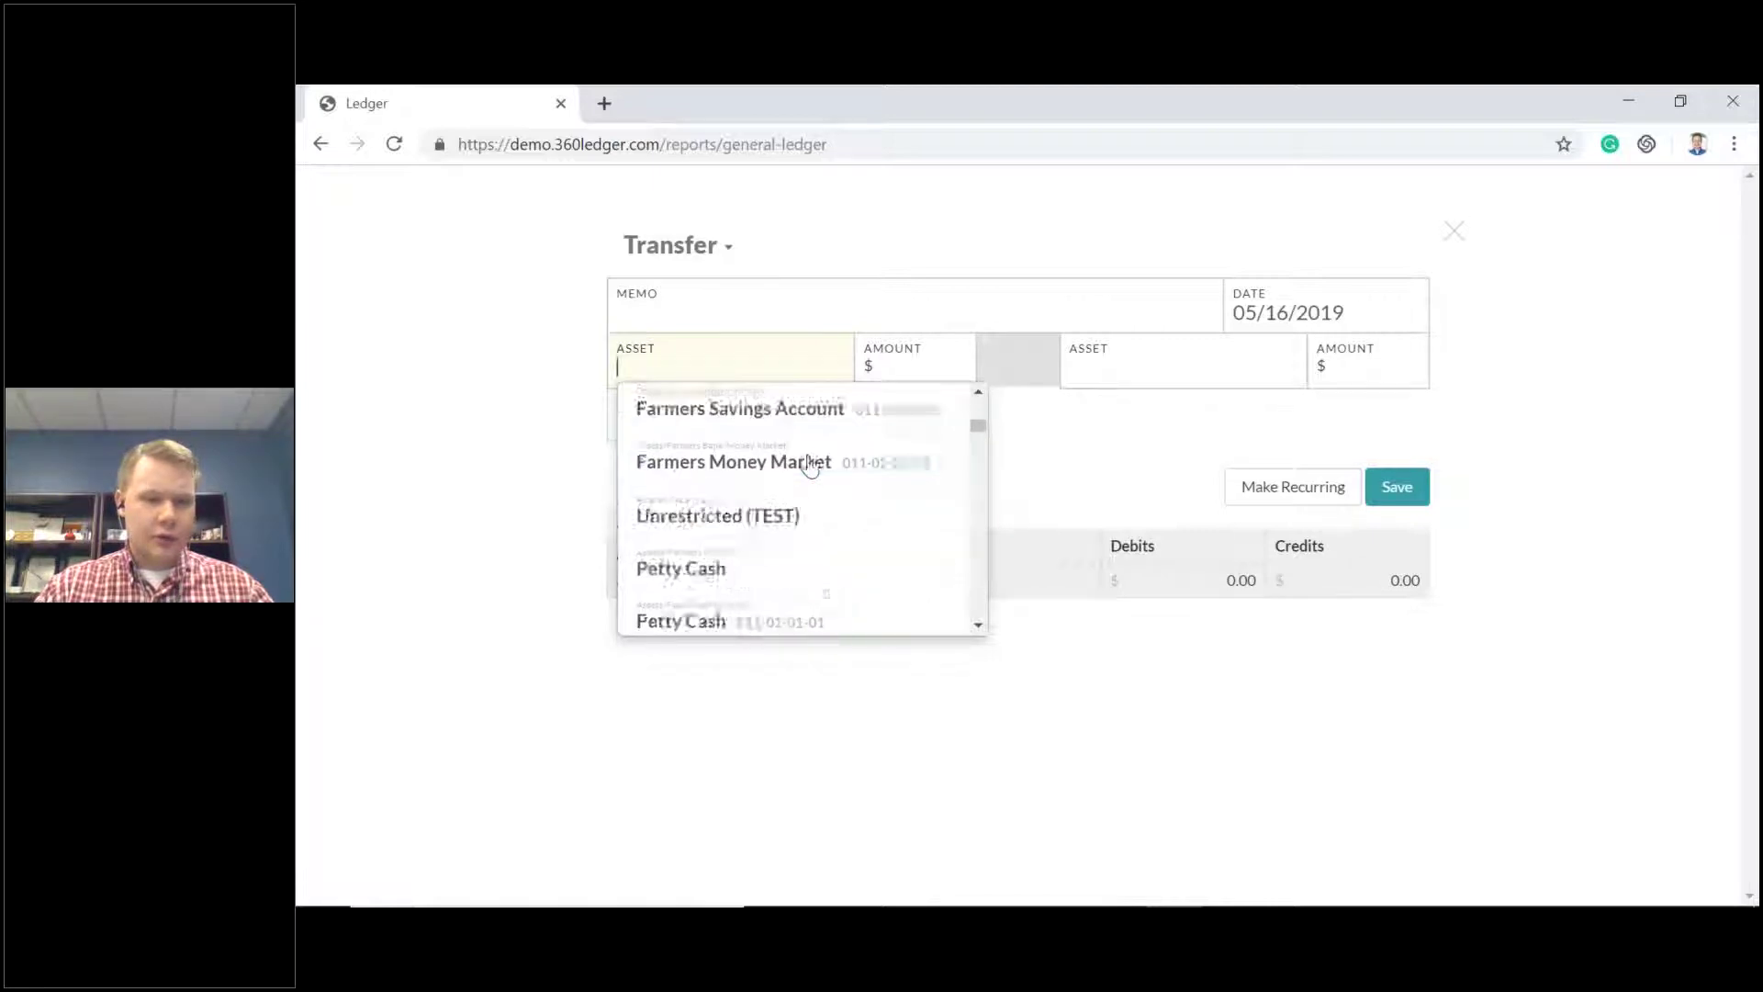
{"action": "type", "text": "li"}
{"action": "key", "text": "BackSpace"}
{"action": "key", "text": "BackSpace"}
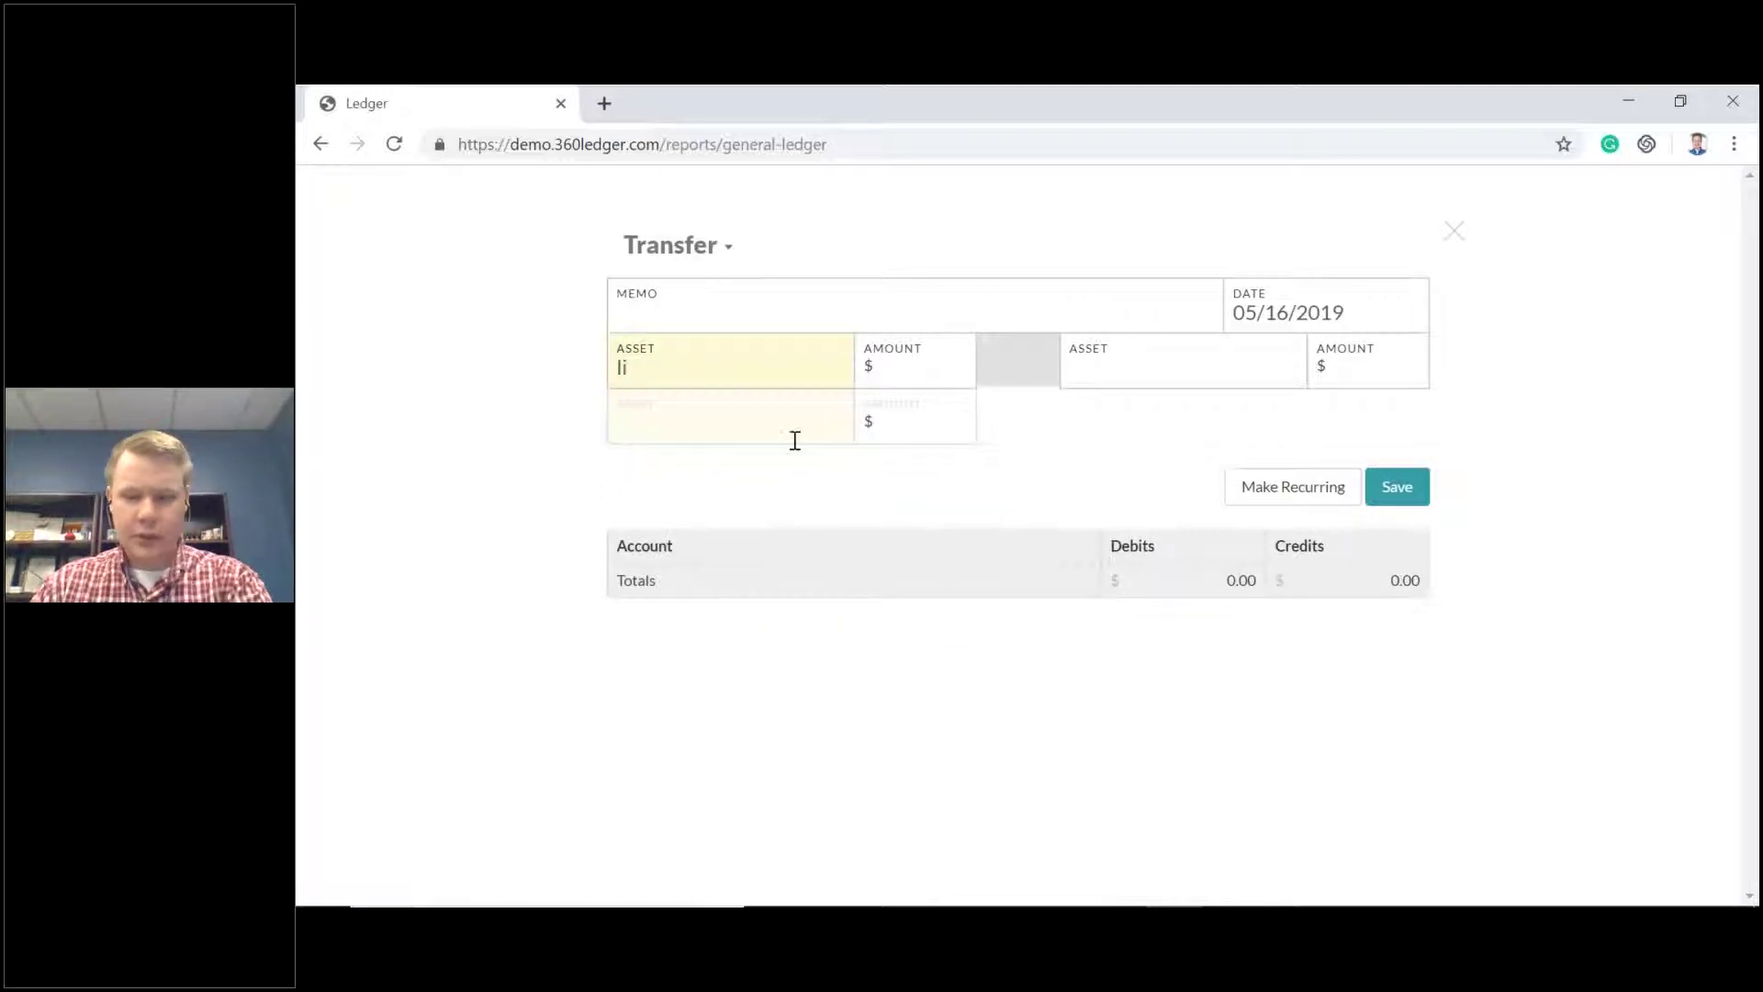
{"action": "scroll", "coordinate": [834, 487], "scroll_direction": "down", "scroll_amount": 3}
{"action": "scroll", "coordinate": [831, 493], "scroll_direction": "down", "scroll_amount": 2}
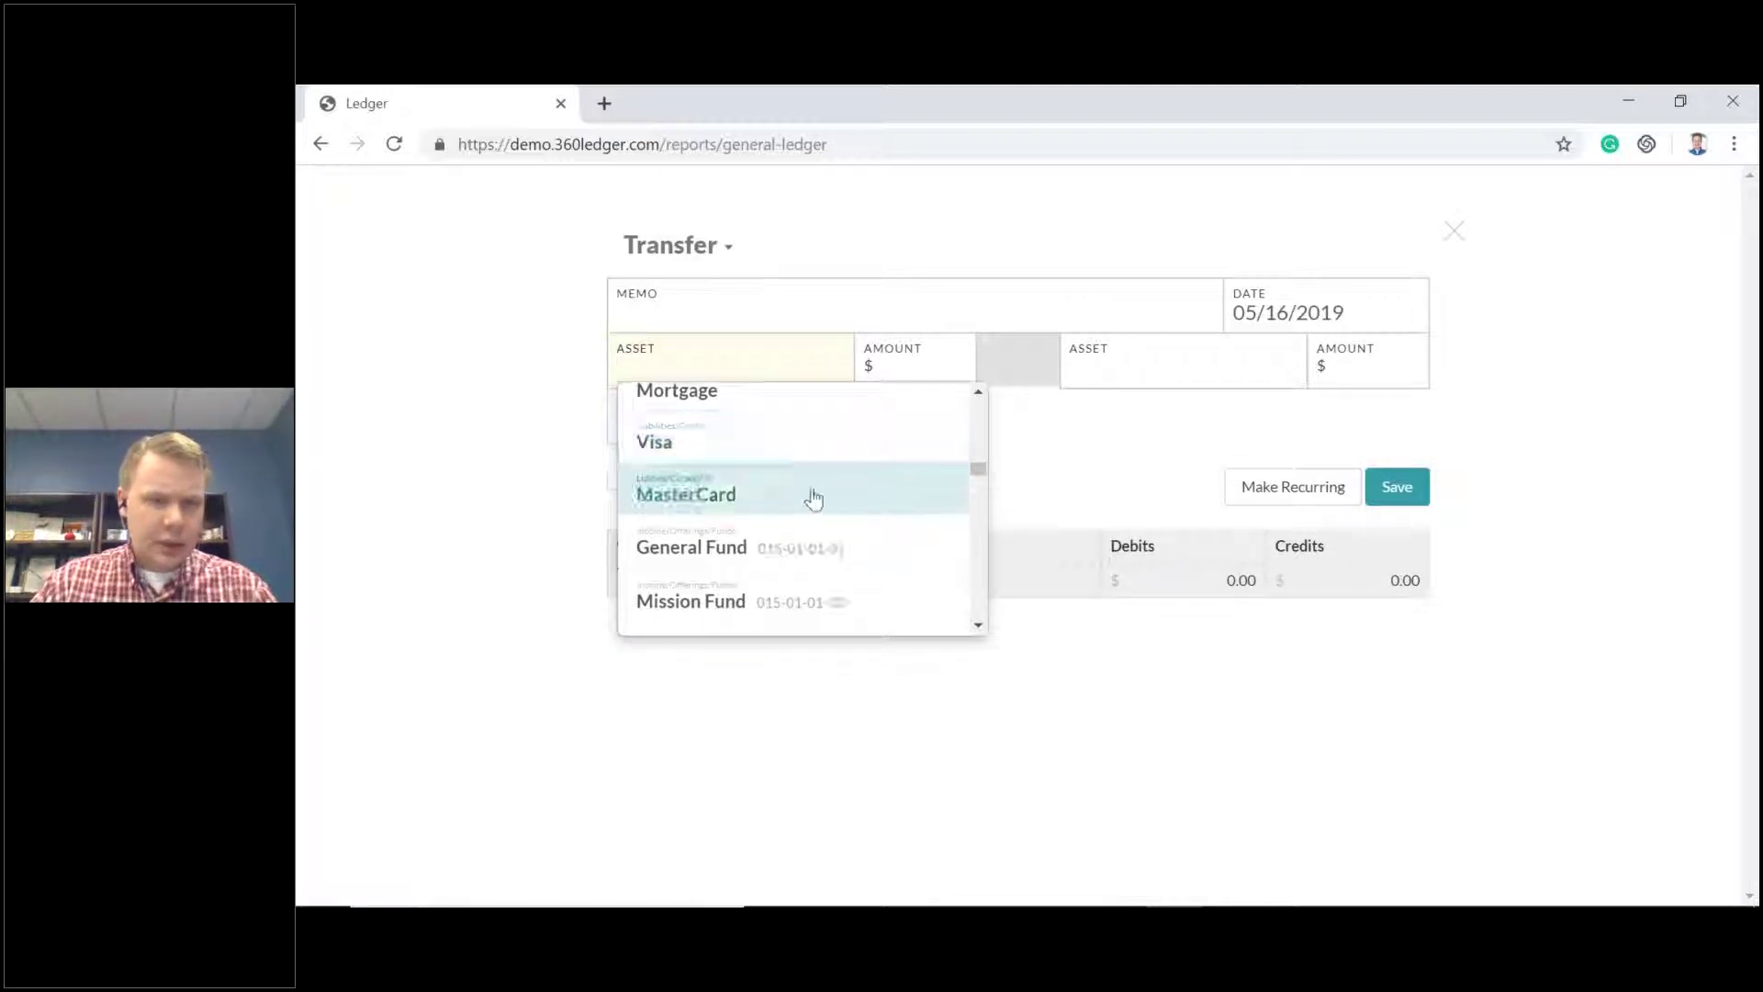
{"action": "left_click", "coordinate": [805, 548]}
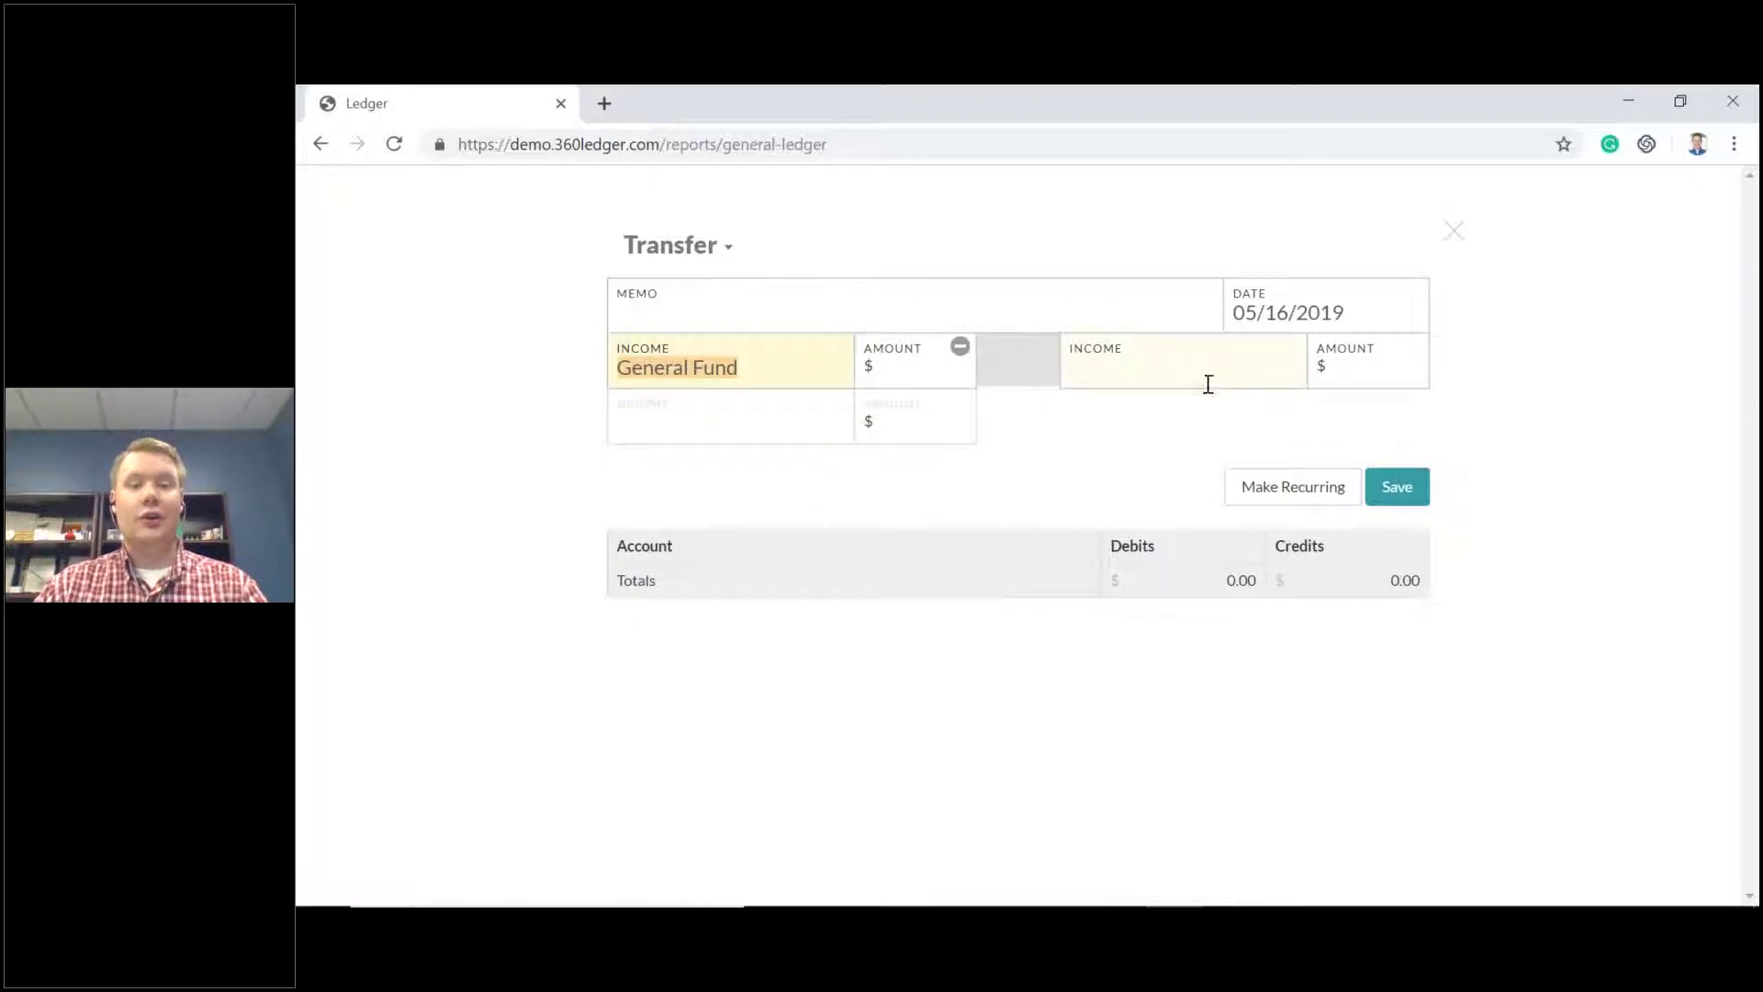
Change the transfer's first account from General Fund to Telephone.
{"action": "left_click", "coordinate": [781, 364]}
{"action": "left_click_drag", "start_coordinate": [780, 364], "coordinate": [554, 366]}
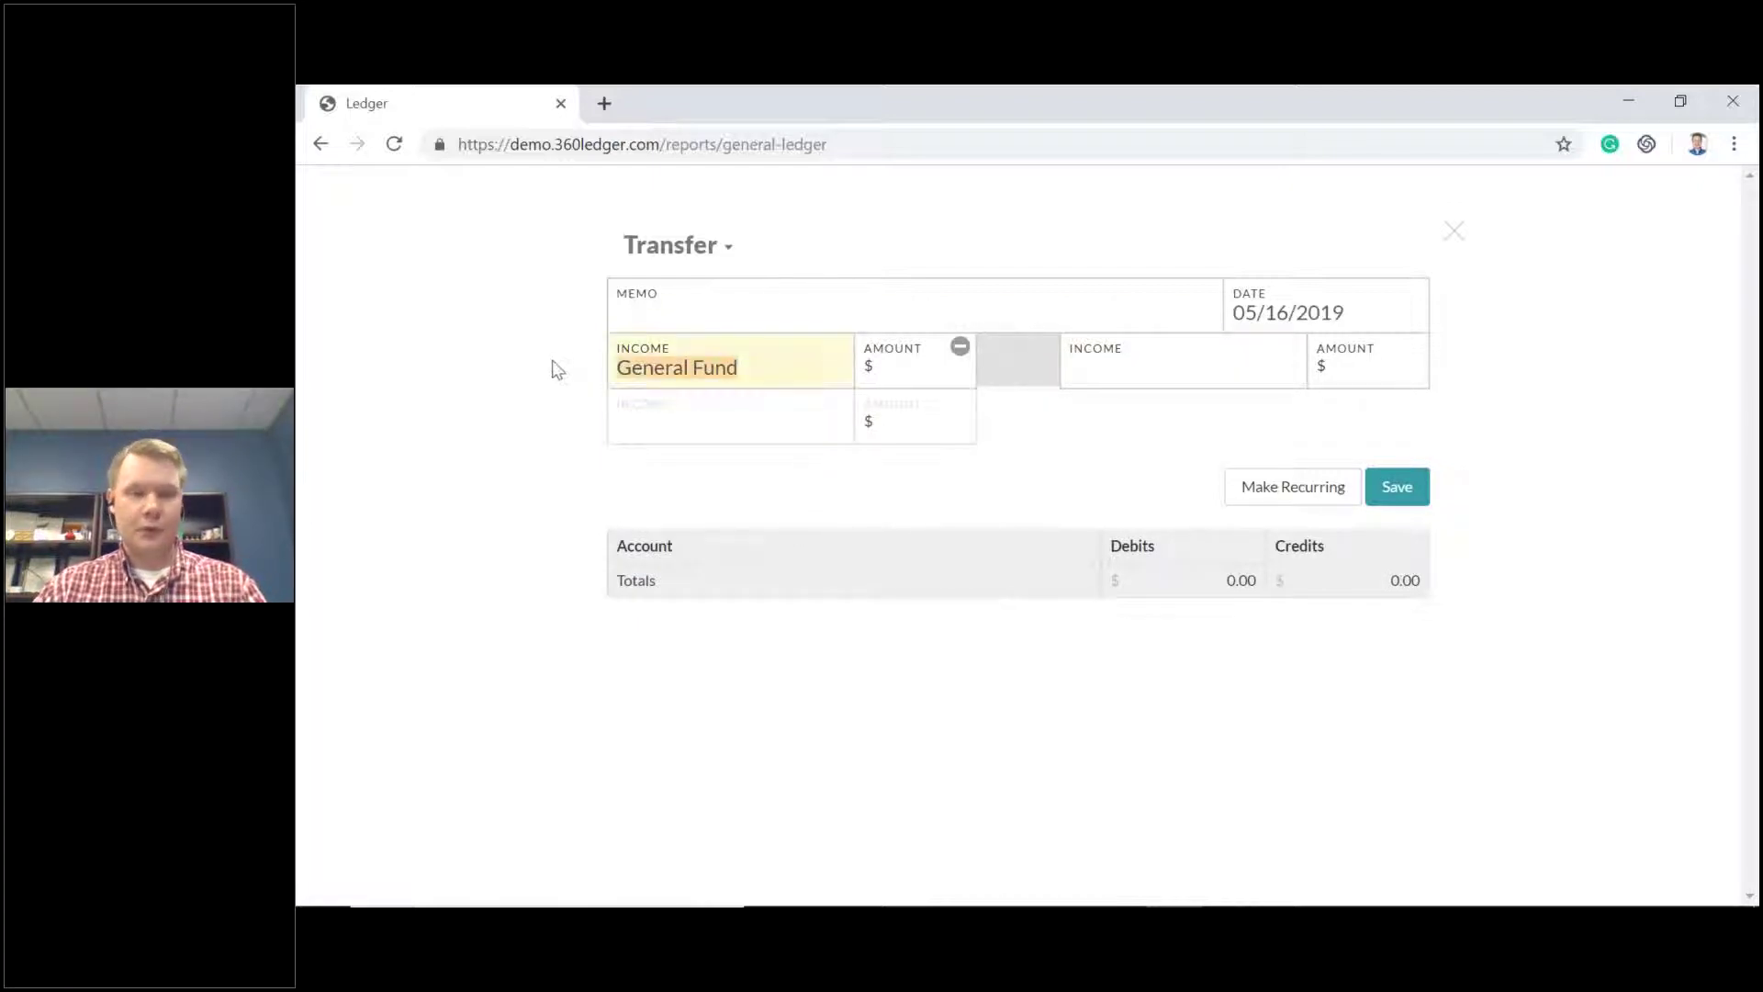
{"action": "key", "text": "BackSpace"}
{"action": "scroll", "coordinate": [971, 473], "scroll_direction": "down", "scroll_amount": 5}
{"action": "scroll", "coordinate": [843, 551], "scroll_direction": "down", "scroll_amount": 5}
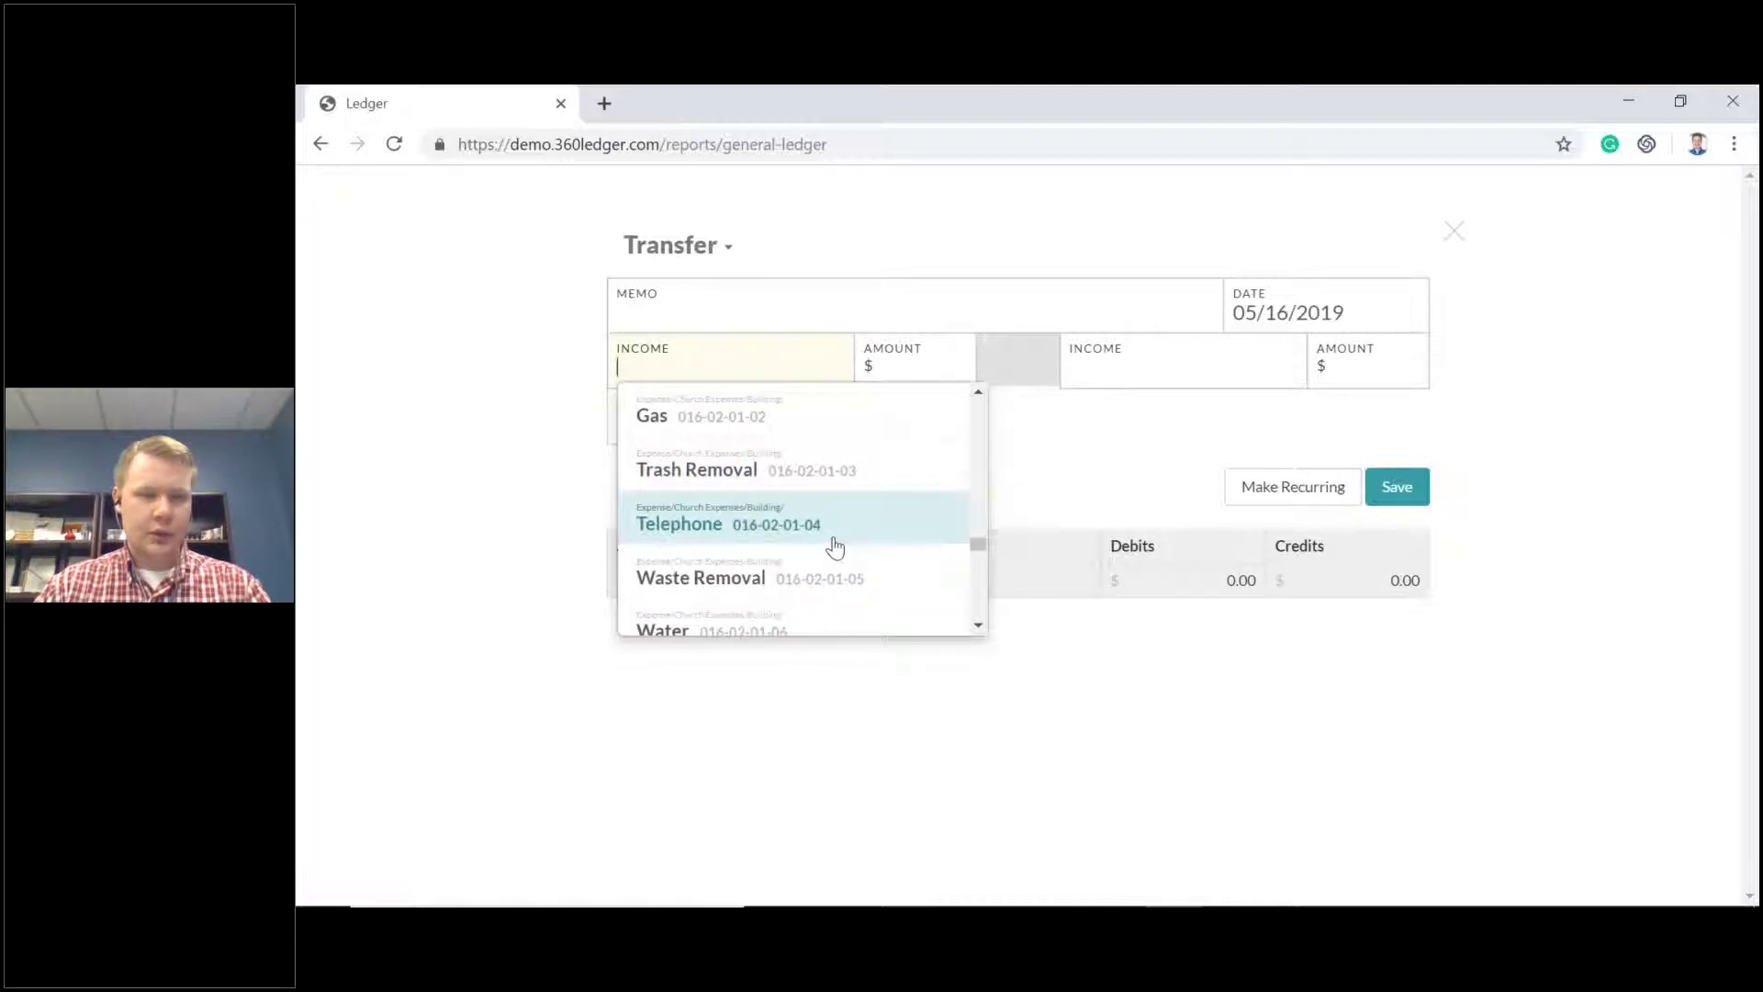
{"action": "left_click", "coordinate": [826, 542]}
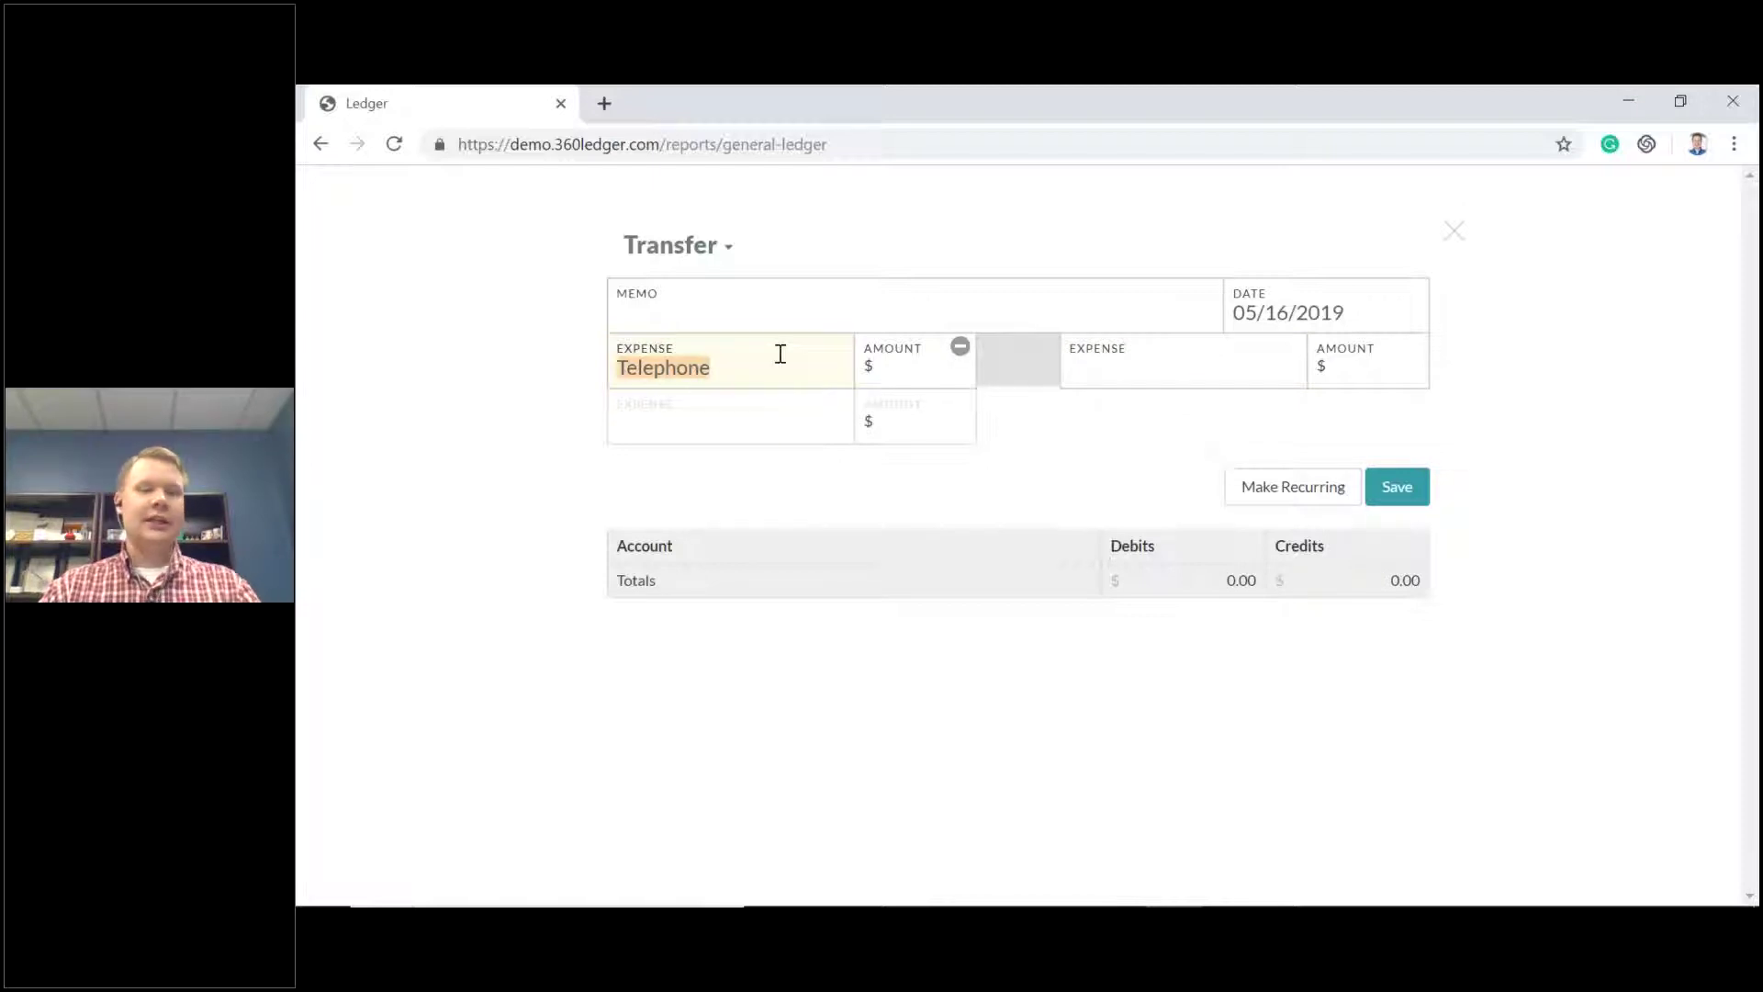
Transfer $10 to Office Expense and save the transfer.
{"action": "left_click", "coordinate": [924, 373]}
{"action": "type", "text": "10"}
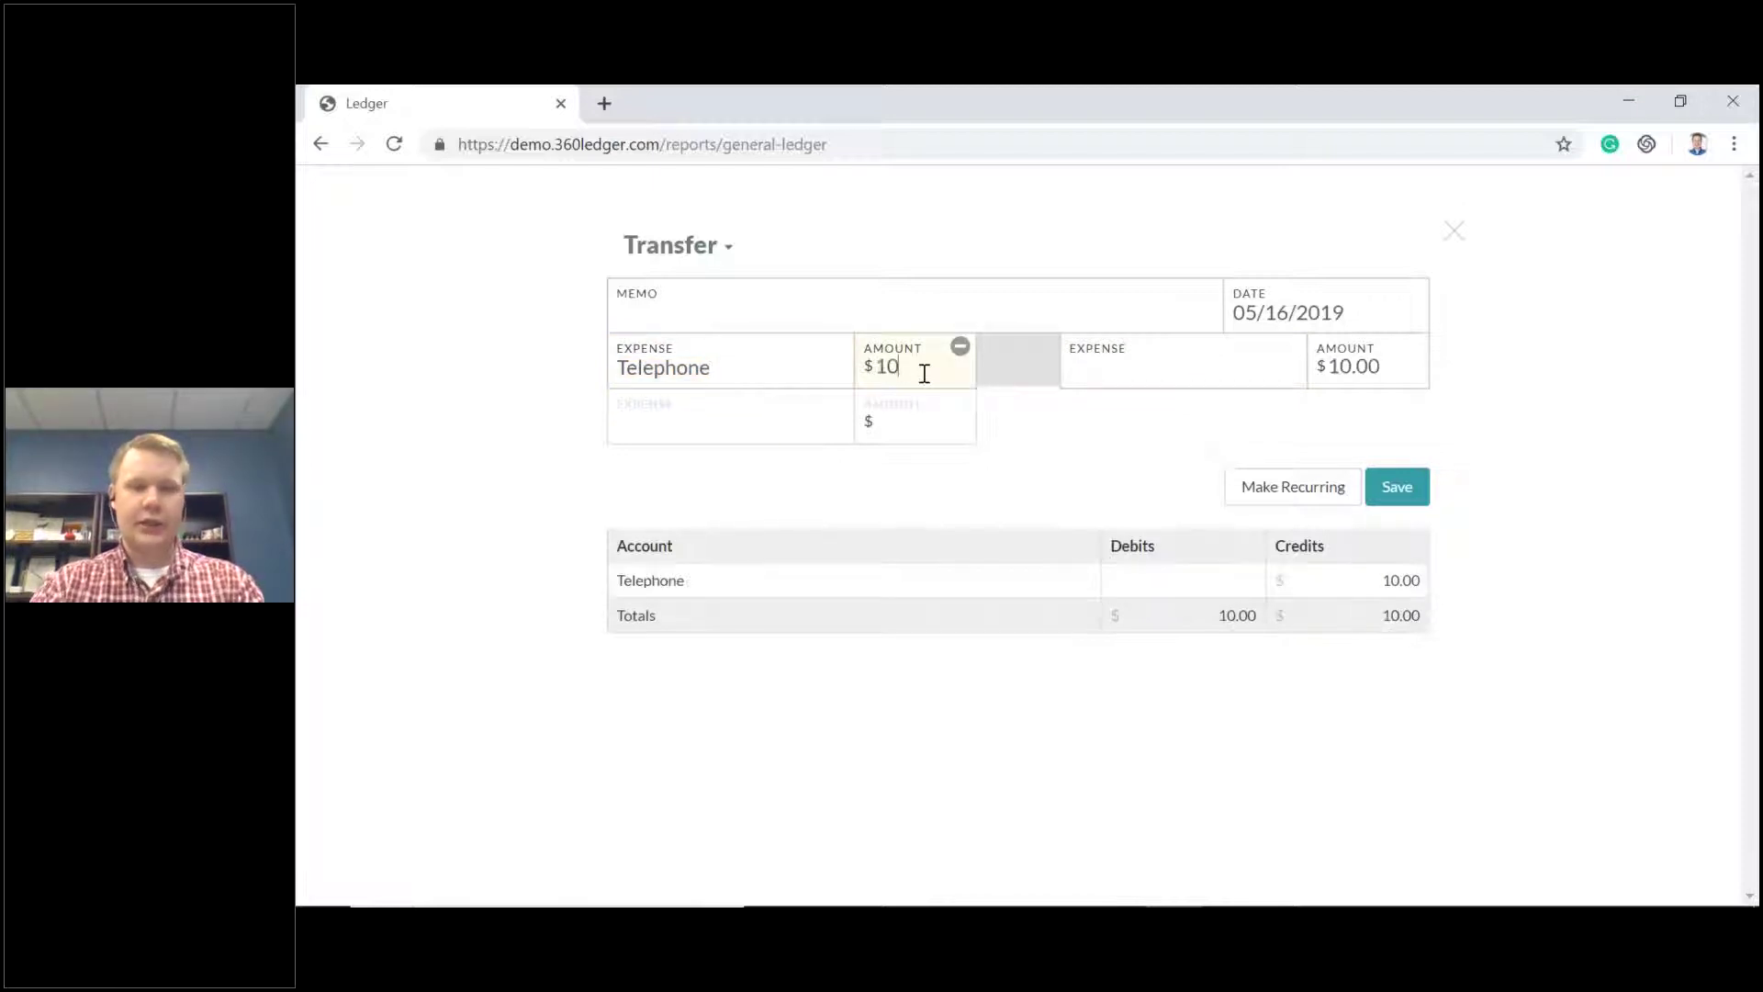
{"action": "left_click", "coordinate": [1149, 362]}
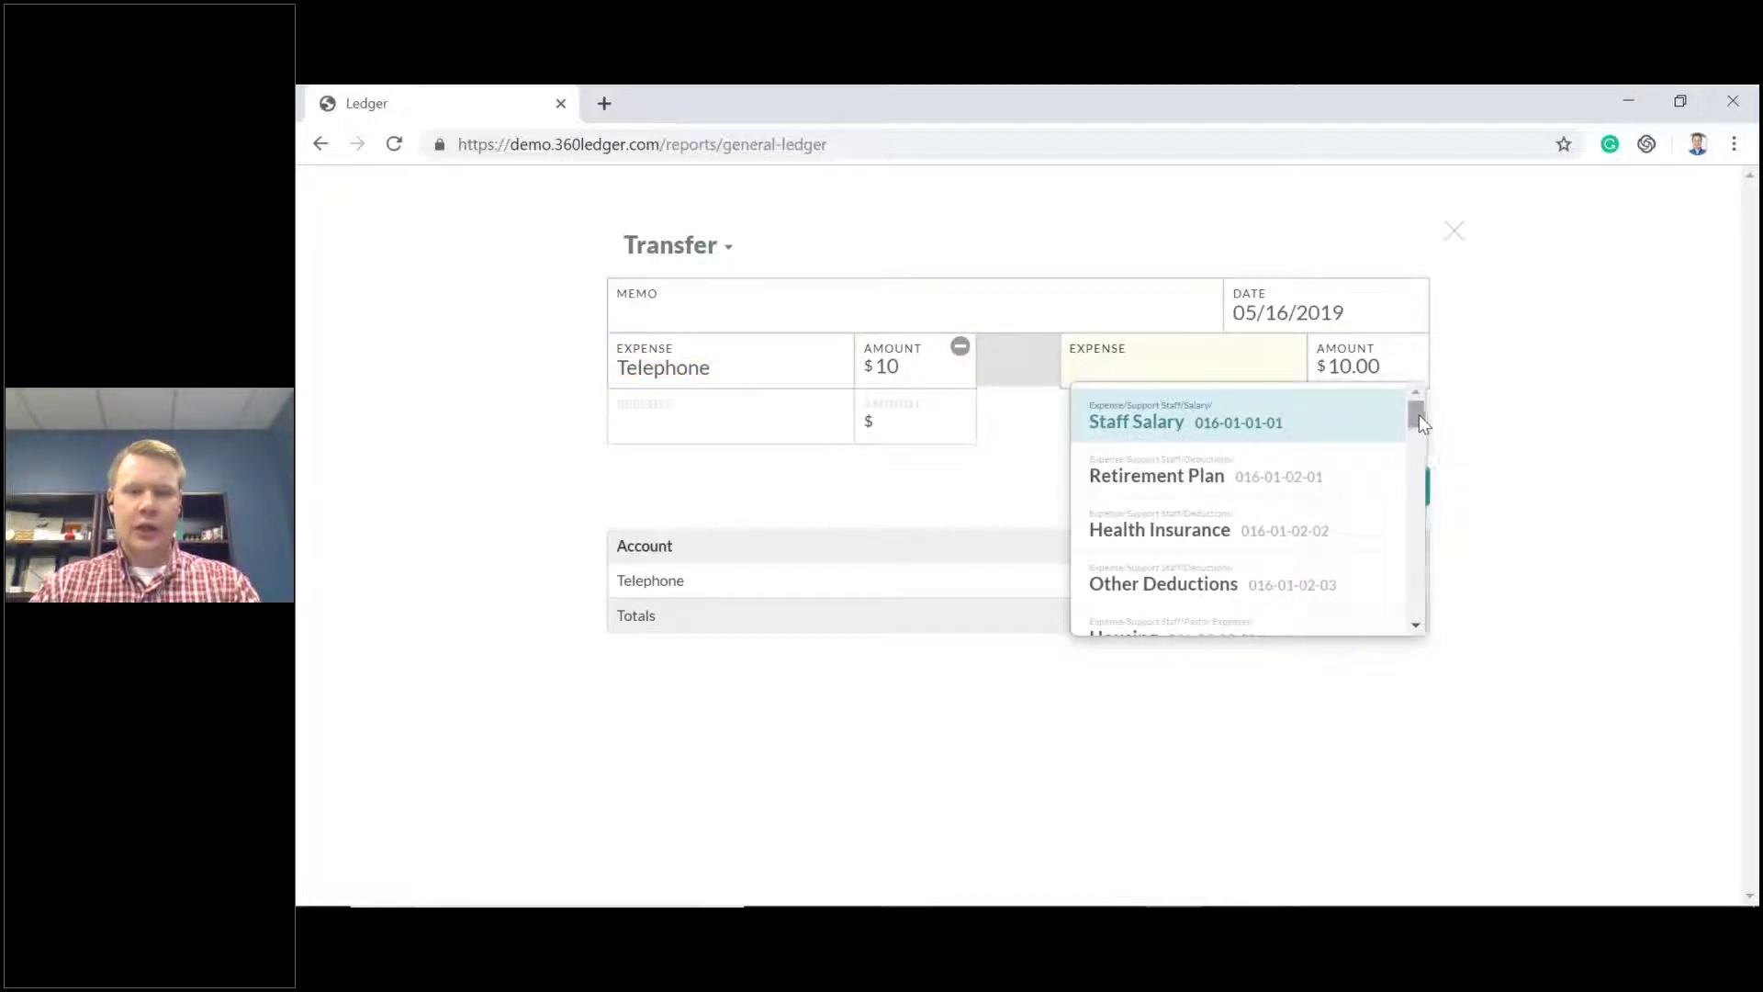
{"action": "scroll", "coordinate": [1284, 476], "scroll_direction": "down", "scroll_amount": 10}
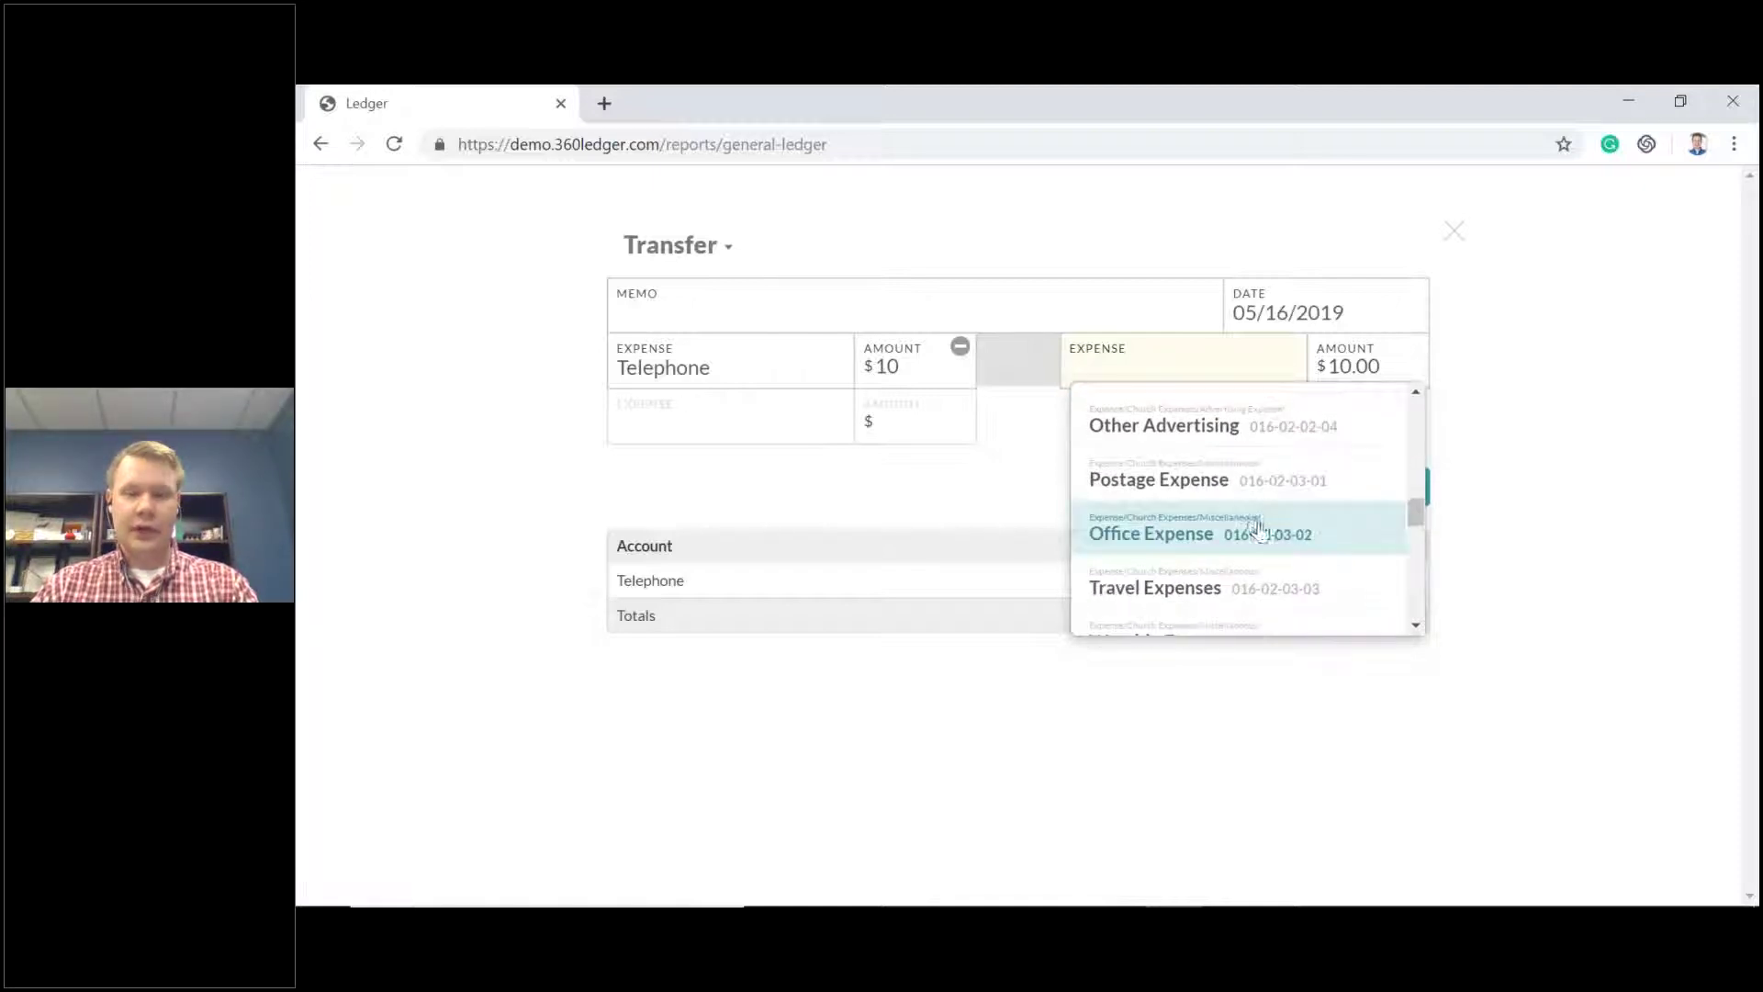
{"action": "left_click", "coordinate": [1181, 540]}
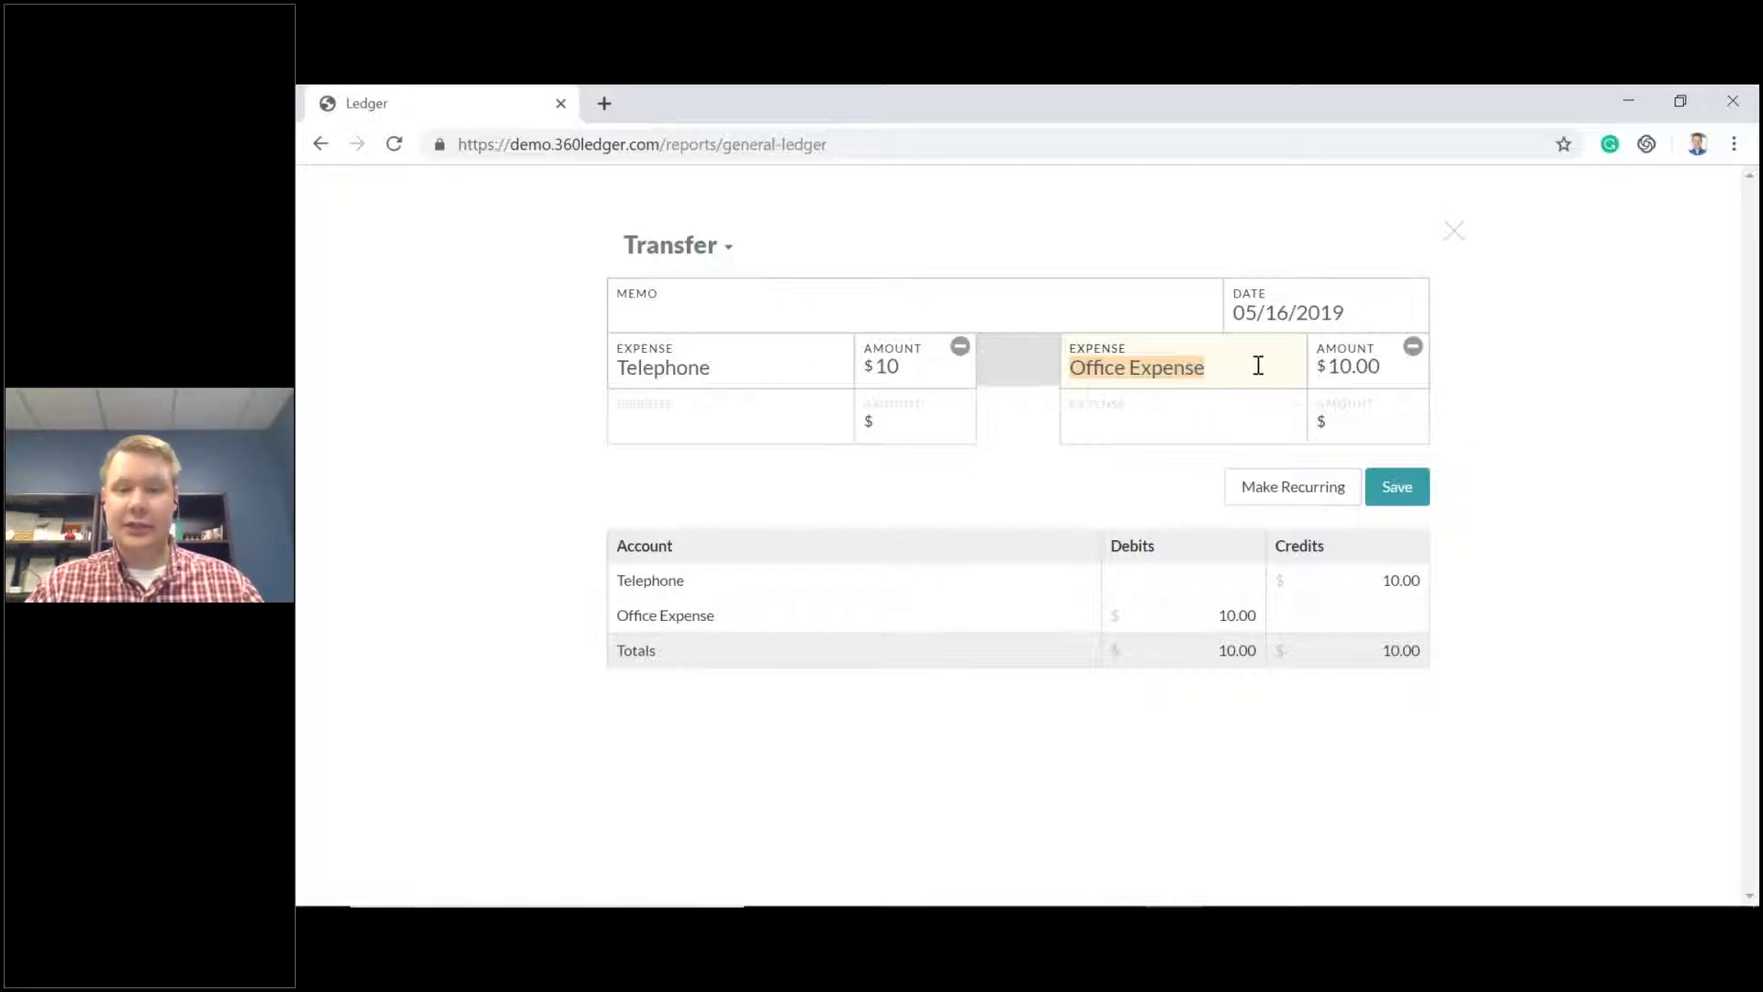
{"action": "left_click", "coordinate": [1397, 500]}
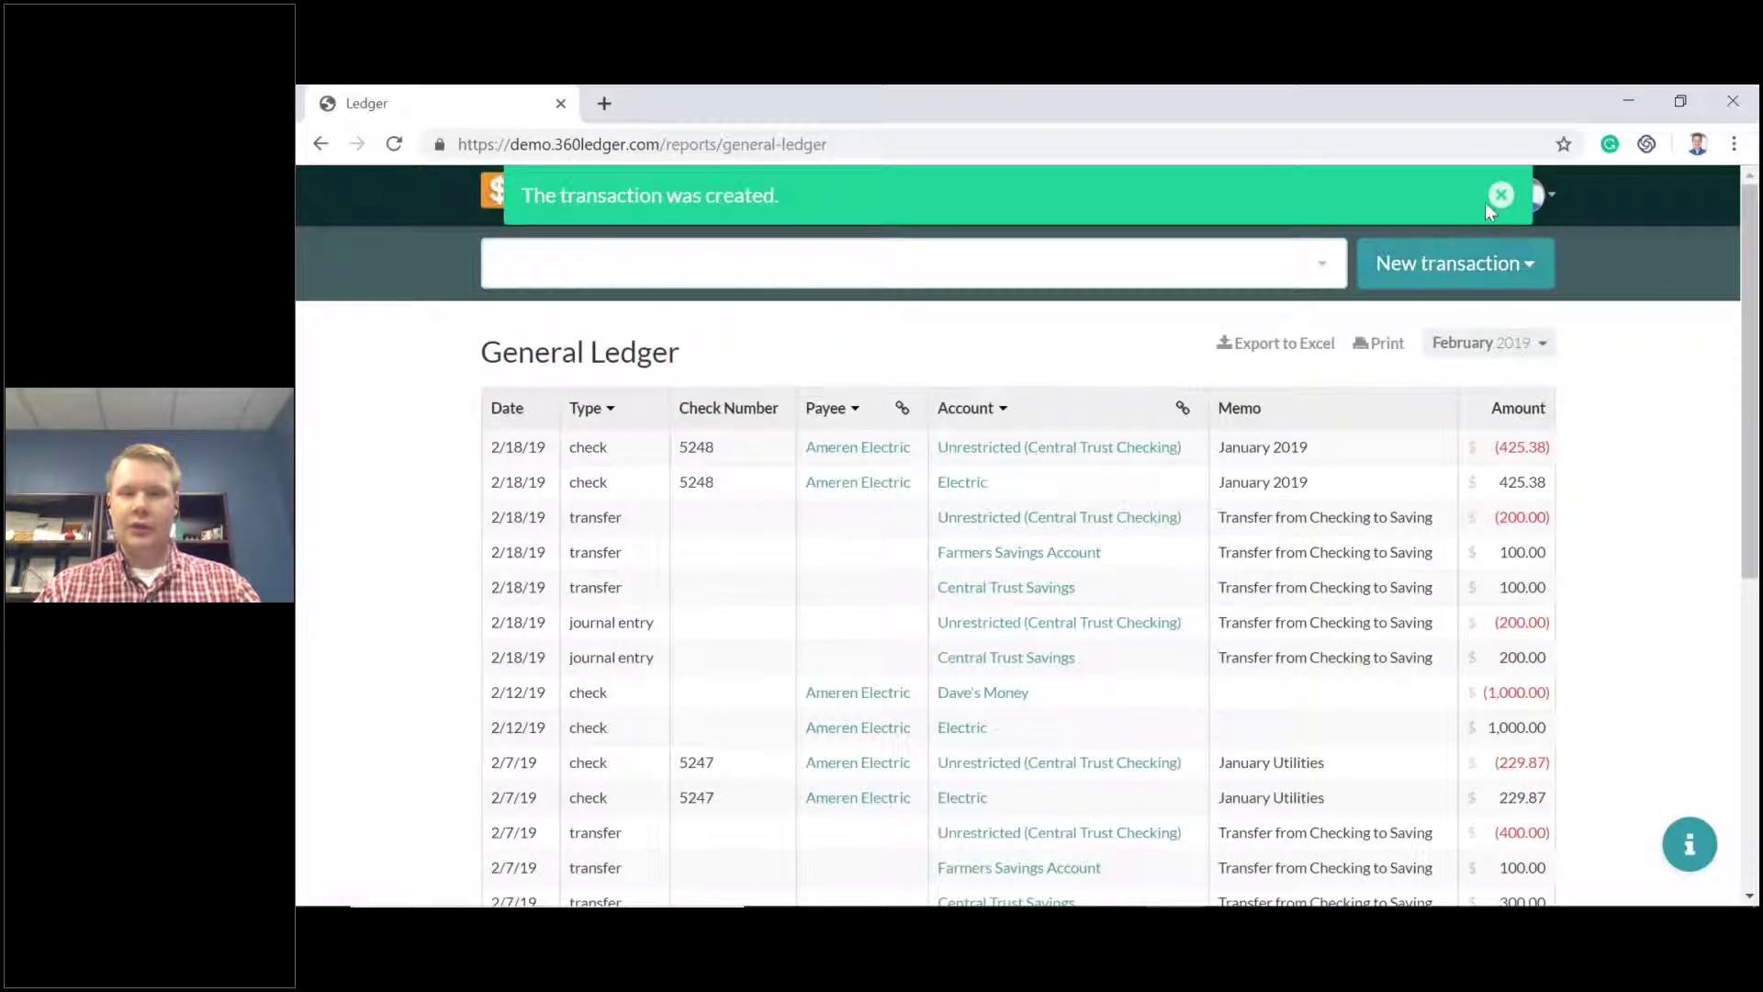
Set the General Ledger to 01/01/2019–12/31/2019 and open the Telephone account register.
{"action": "left_click", "coordinate": [1380, 196]}
{"action": "left_click", "coordinate": [1343, 246]}
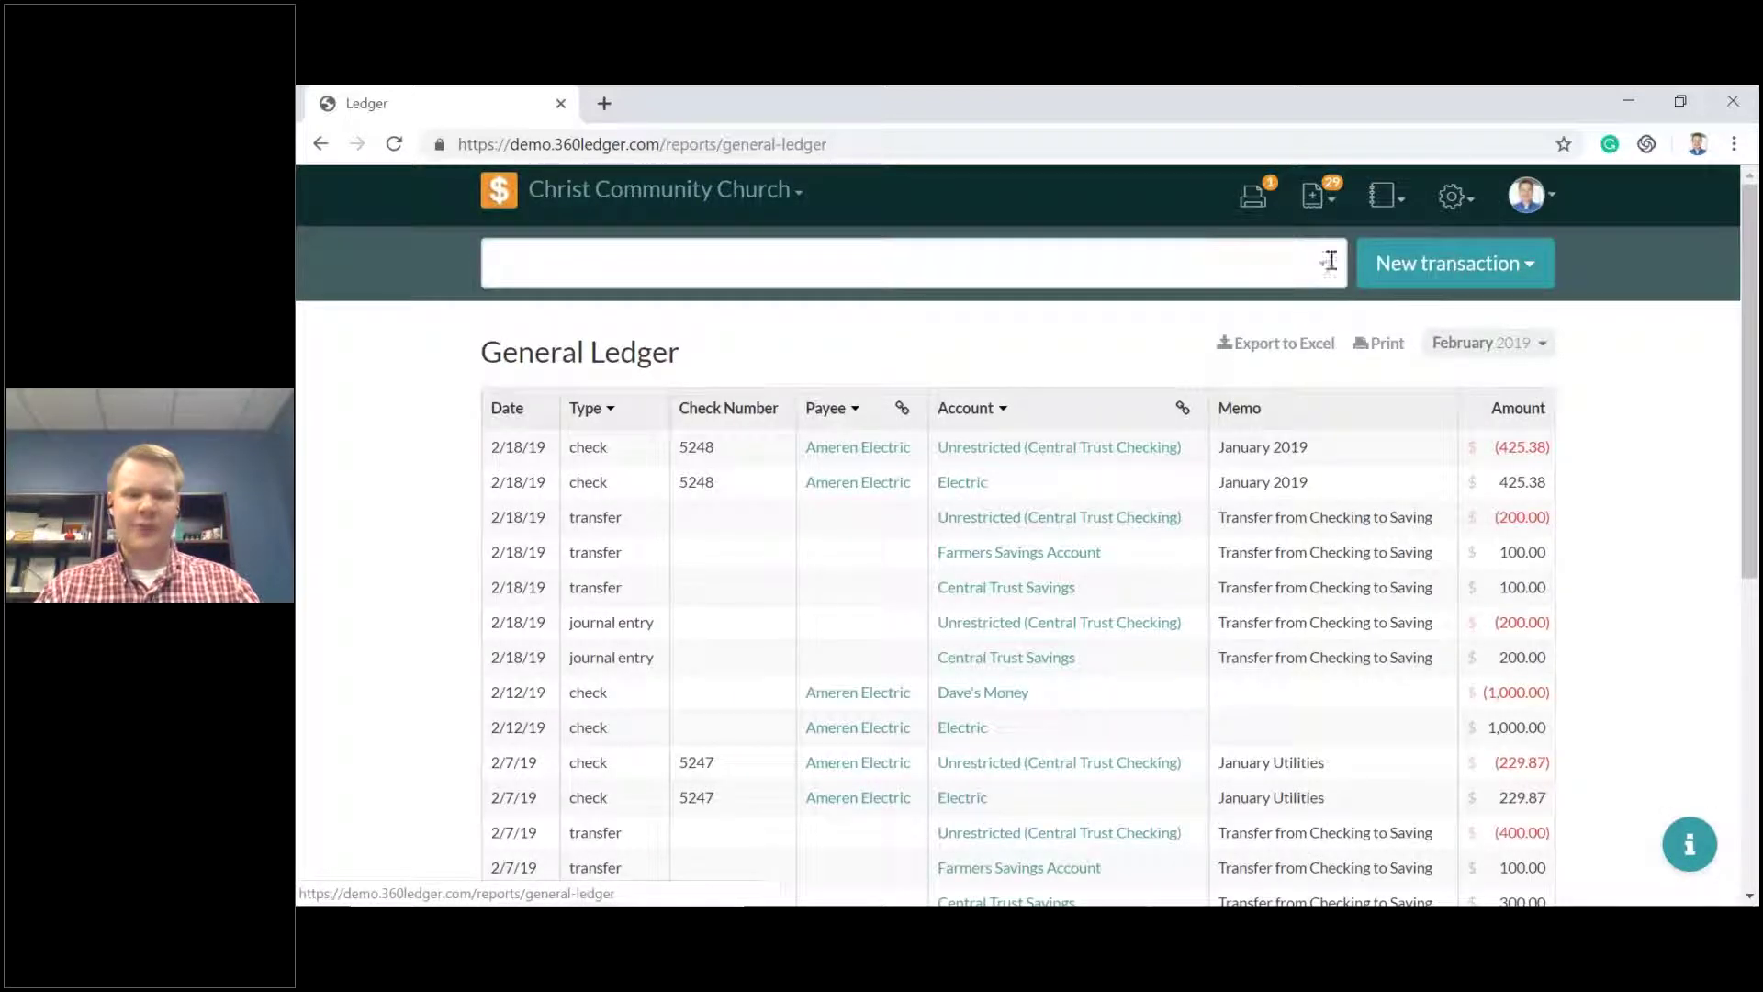
{"action": "left_click", "coordinate": [1014, 448]}
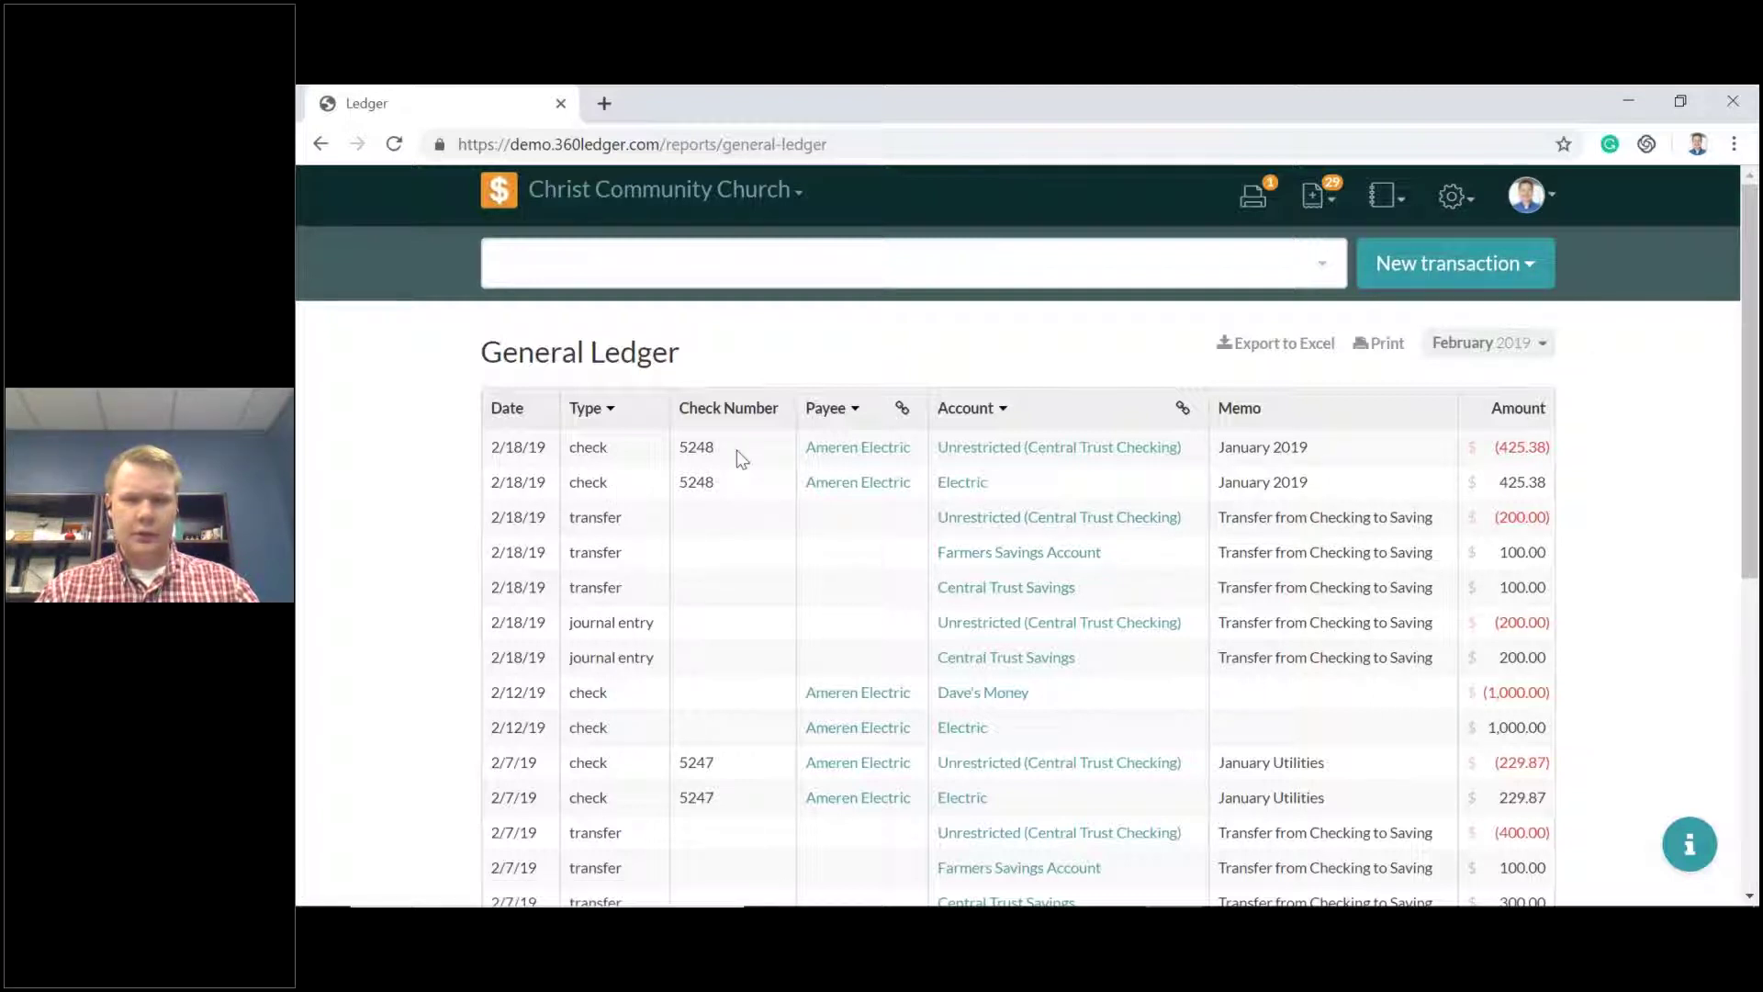
{"action": "left_click", "coordinate": [1523, 348]}
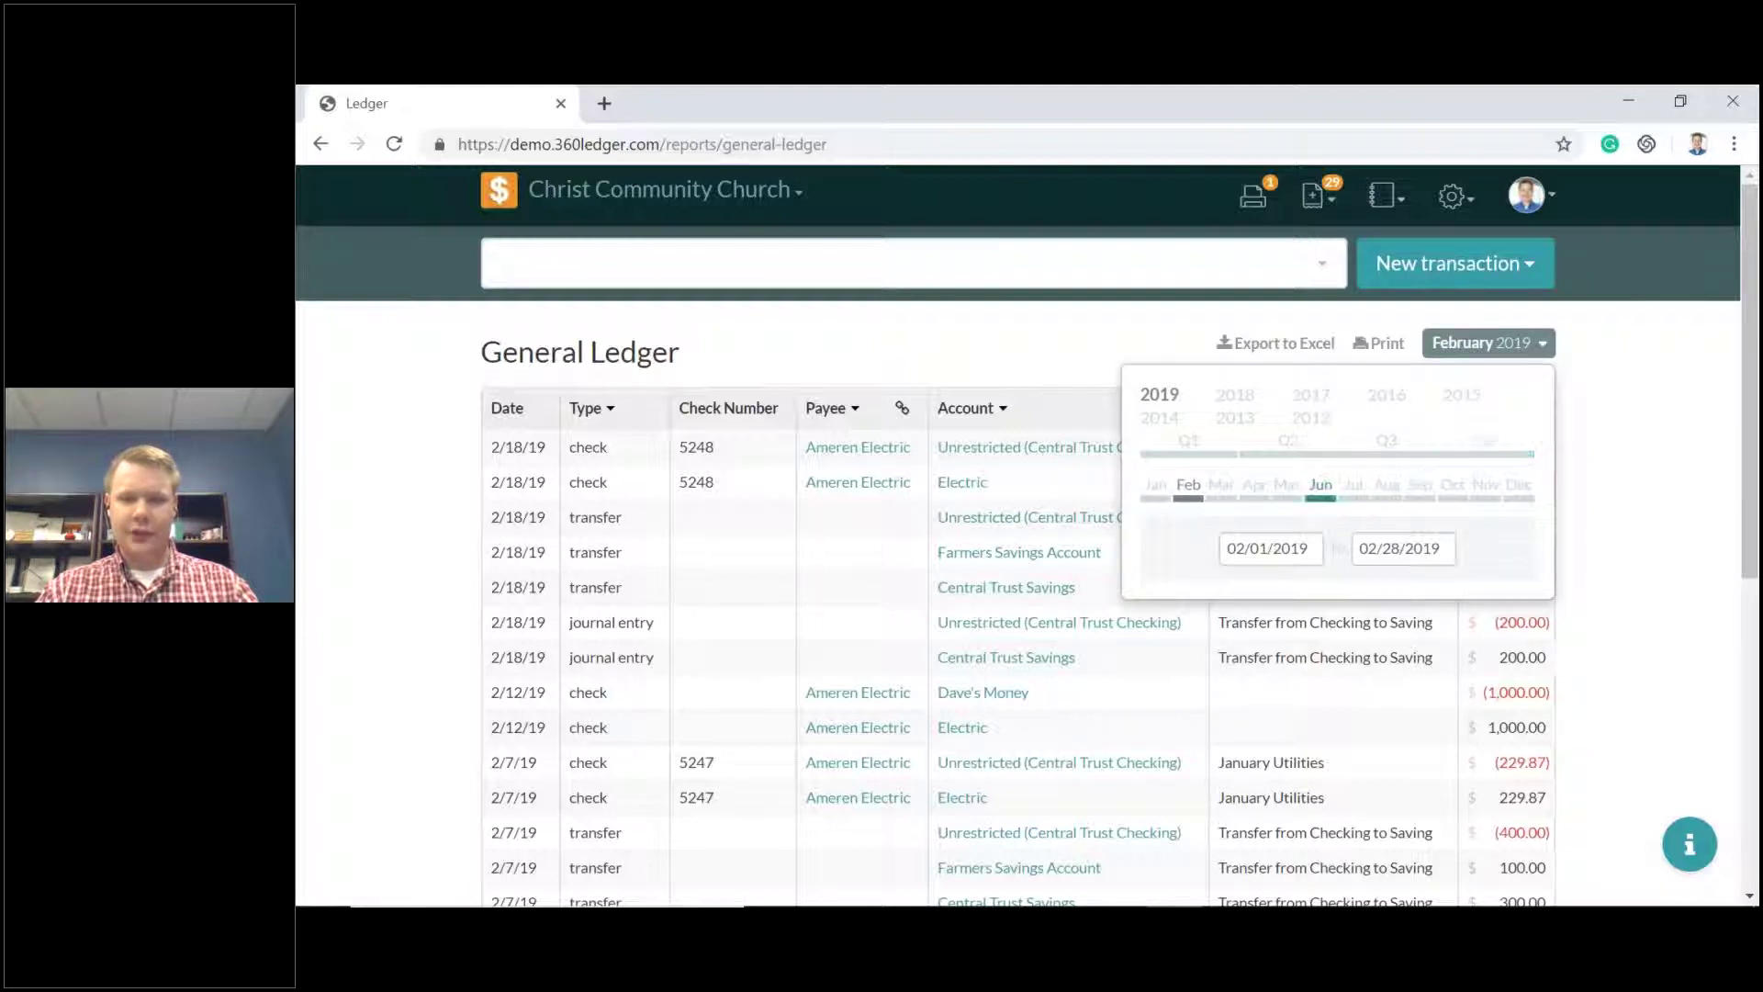
{"action": "left_click", "coordinate": [1159, 395]}
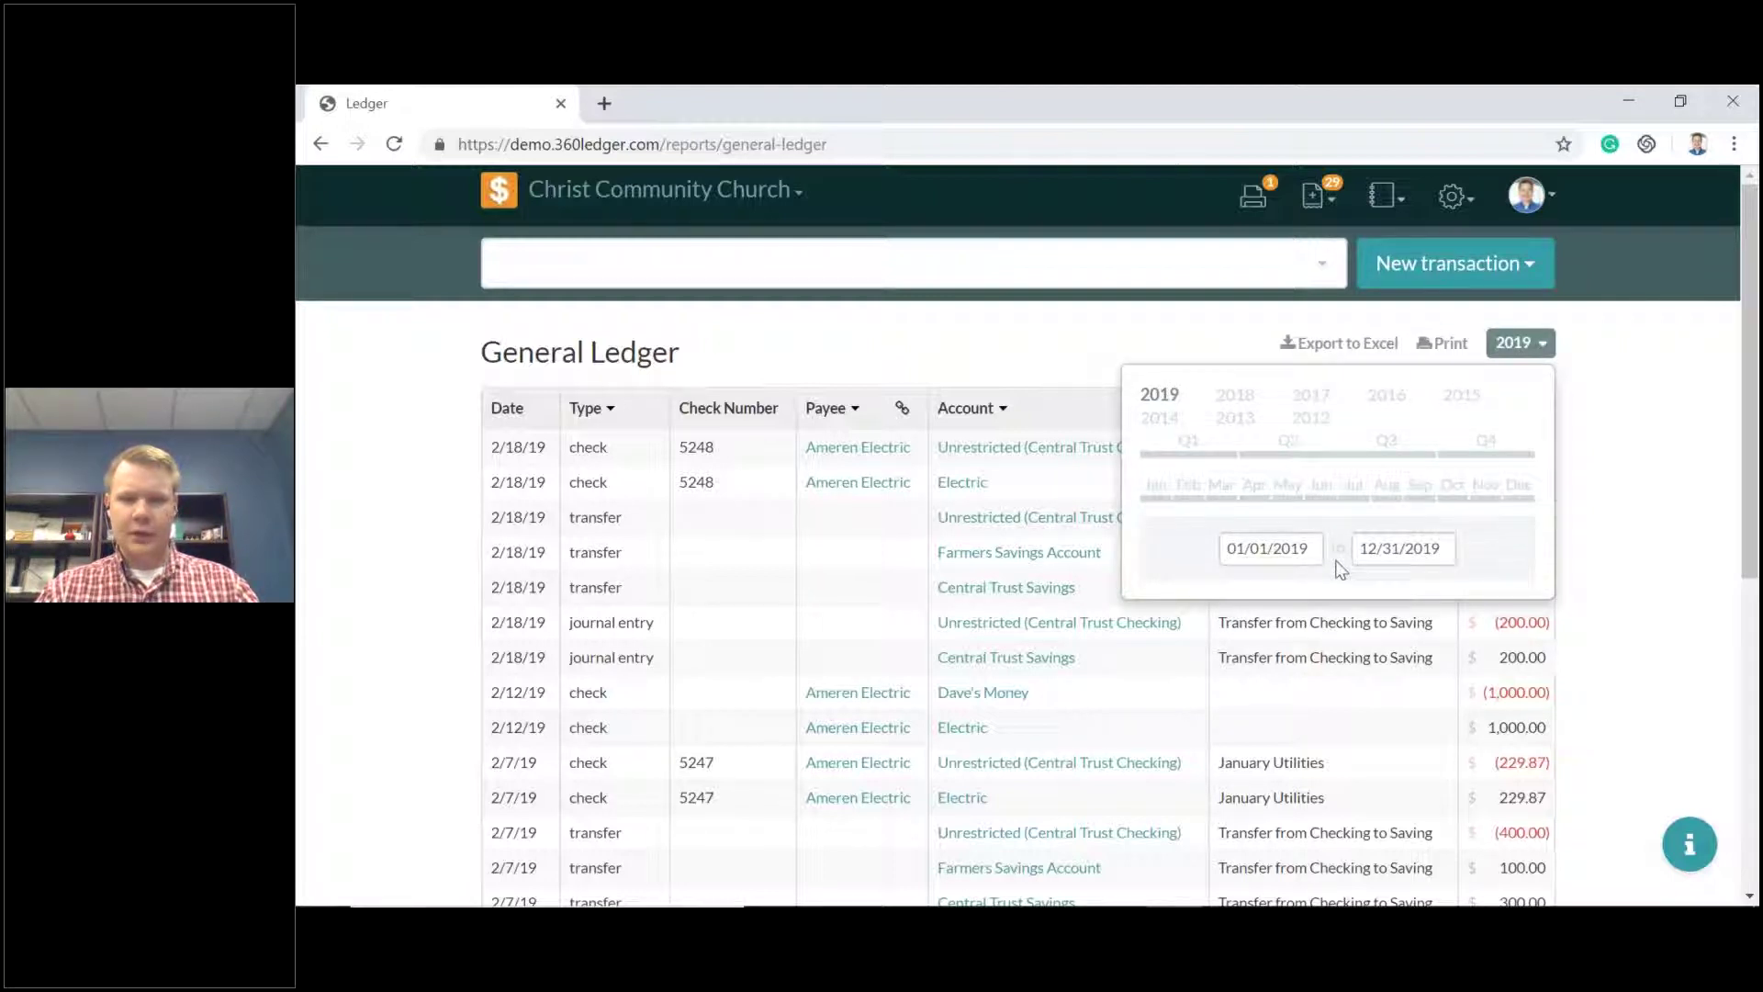
{"action": "left_click", "coordinate": [1535, 347]}
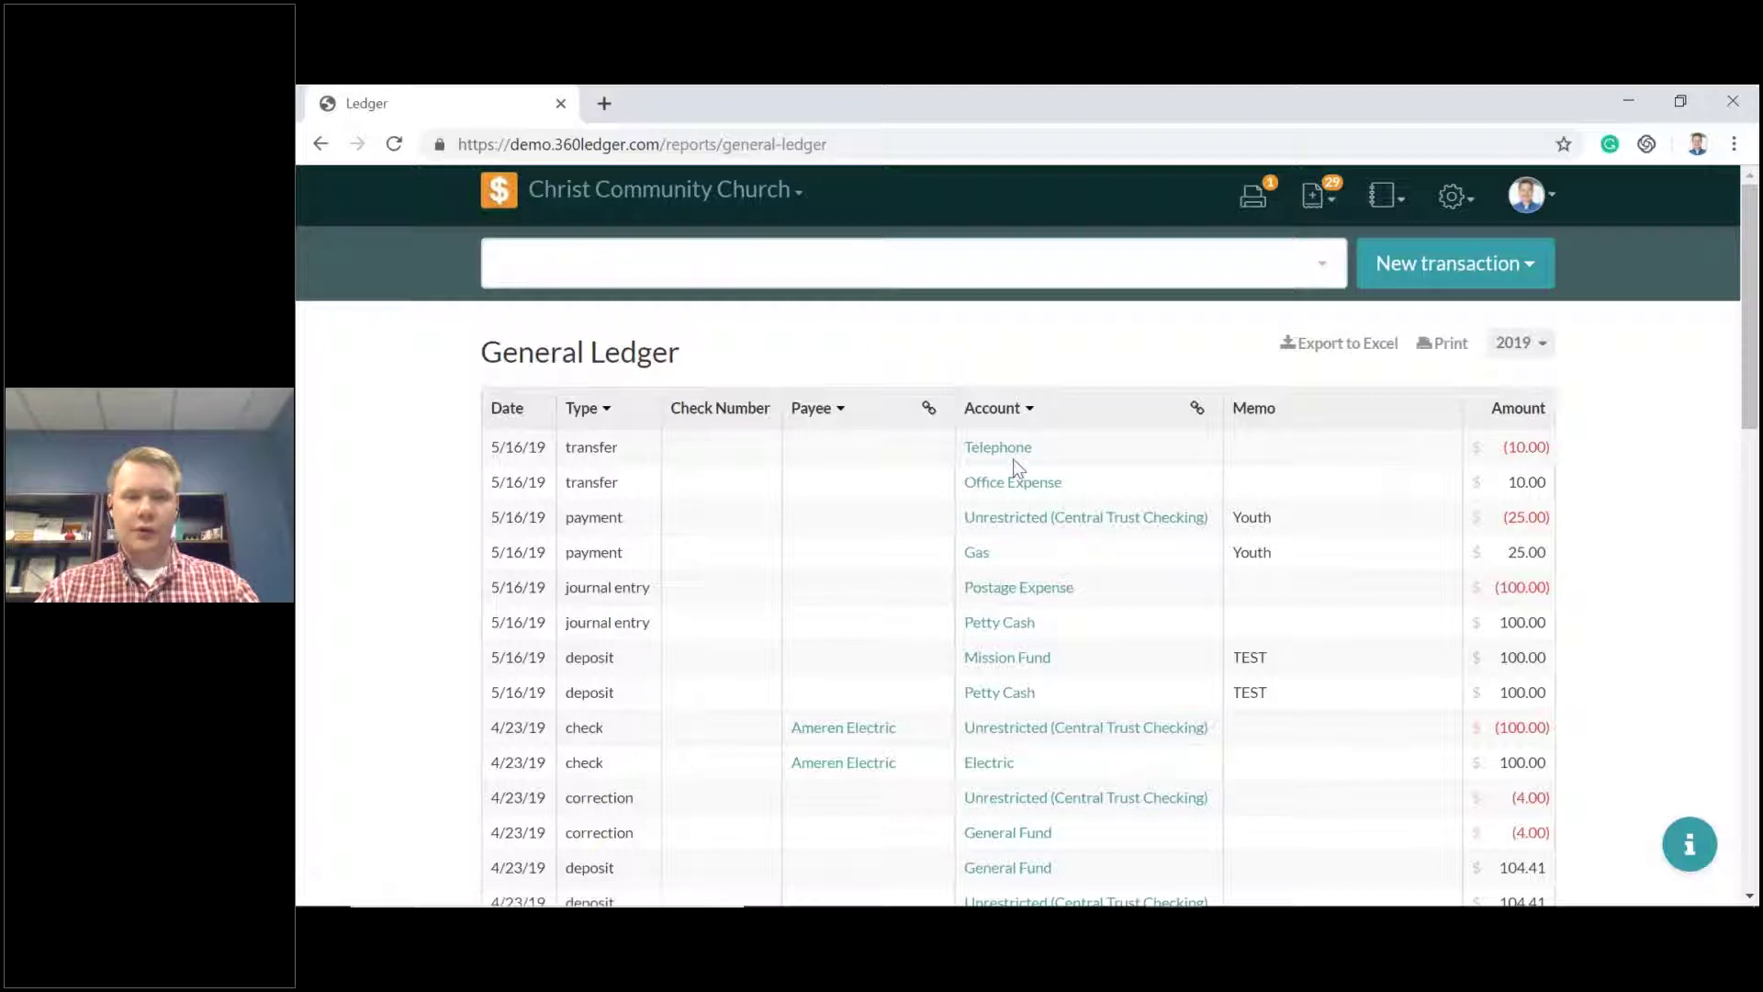
{"action": "left_click", "coordinate": [1013, 459]}
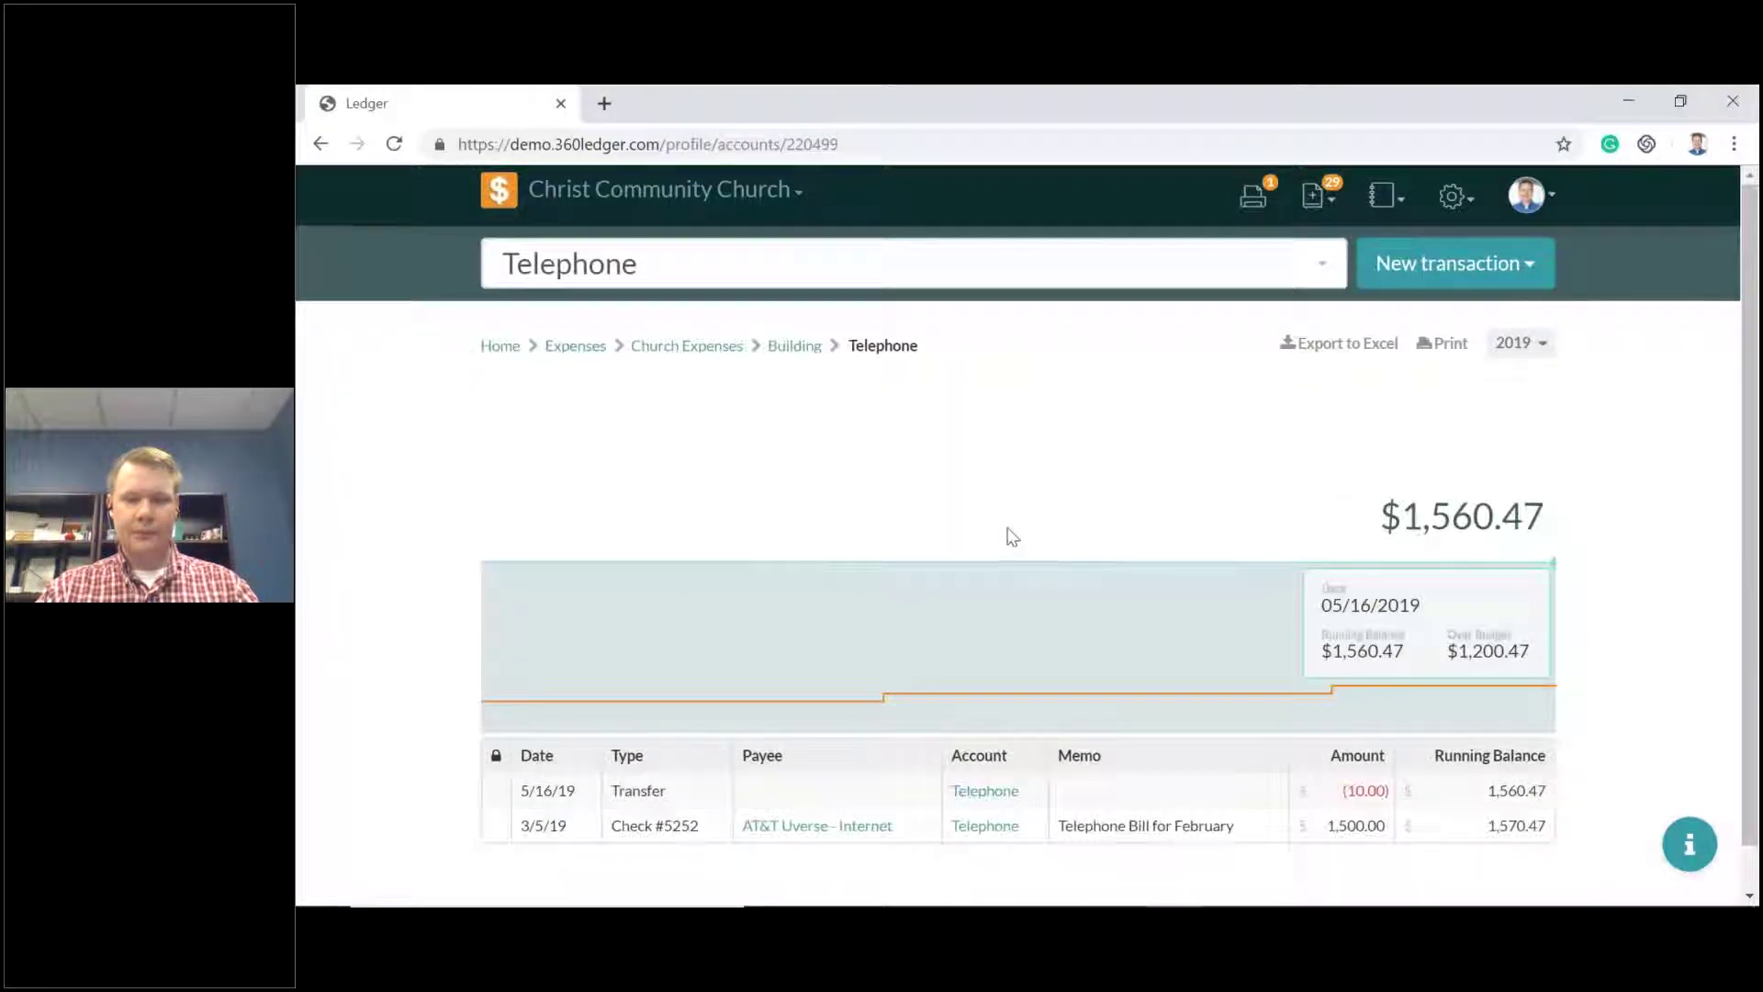
Void the 5/16/19 $10.00 Telephone-to-Office Expense transfer.
{"action": "scroll", "coordinate": [1013, 548], "scroll_direction": "down", "scroll_amount": 1}
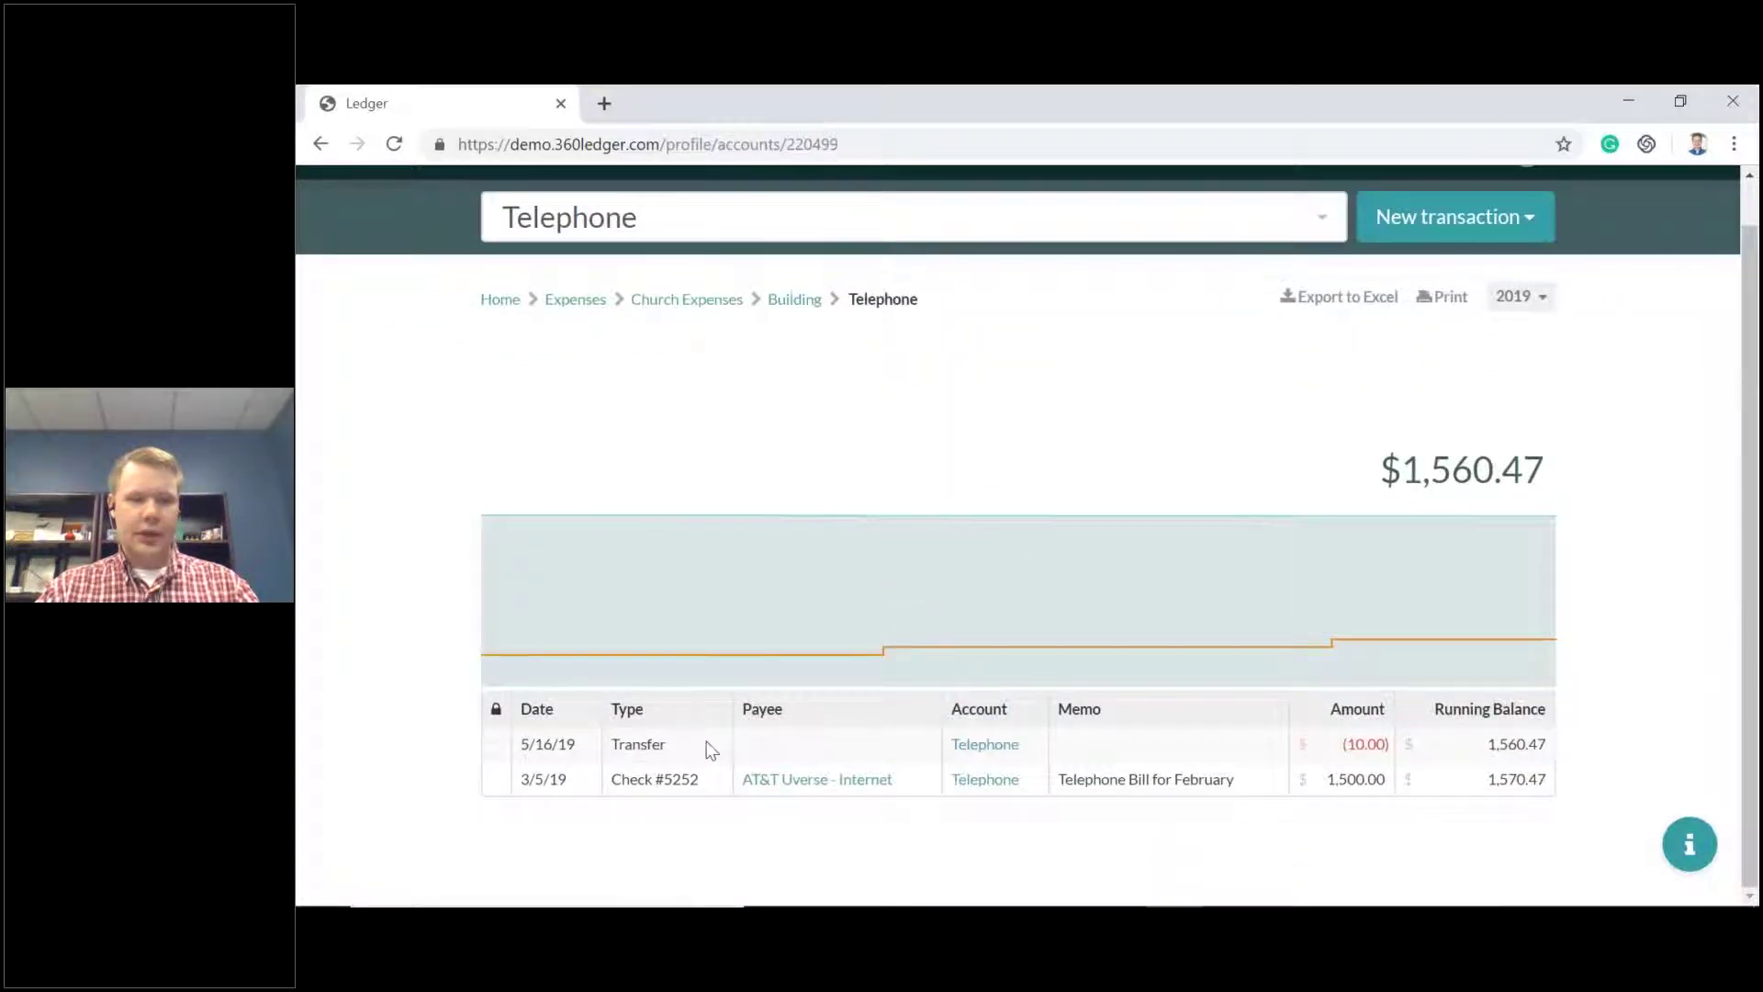
{"action": "left_click", "coordinate": [1002, 752]}
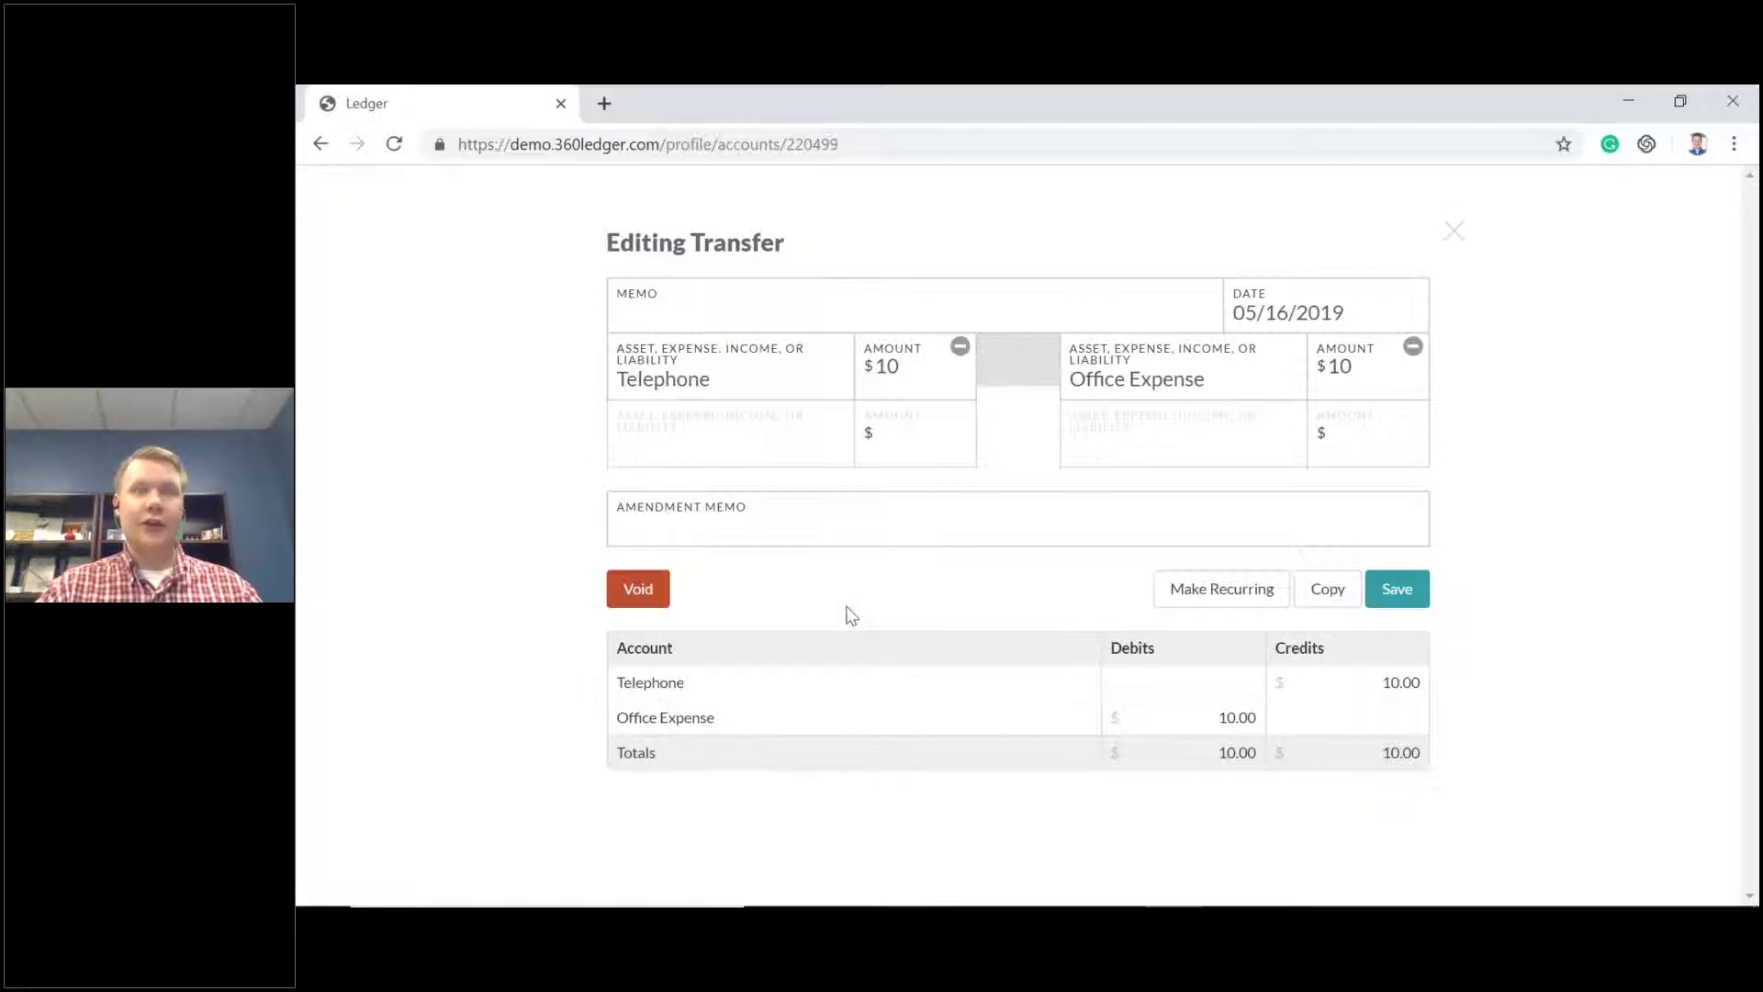
{"action": "left_click", "coordinate": [637, 591]}
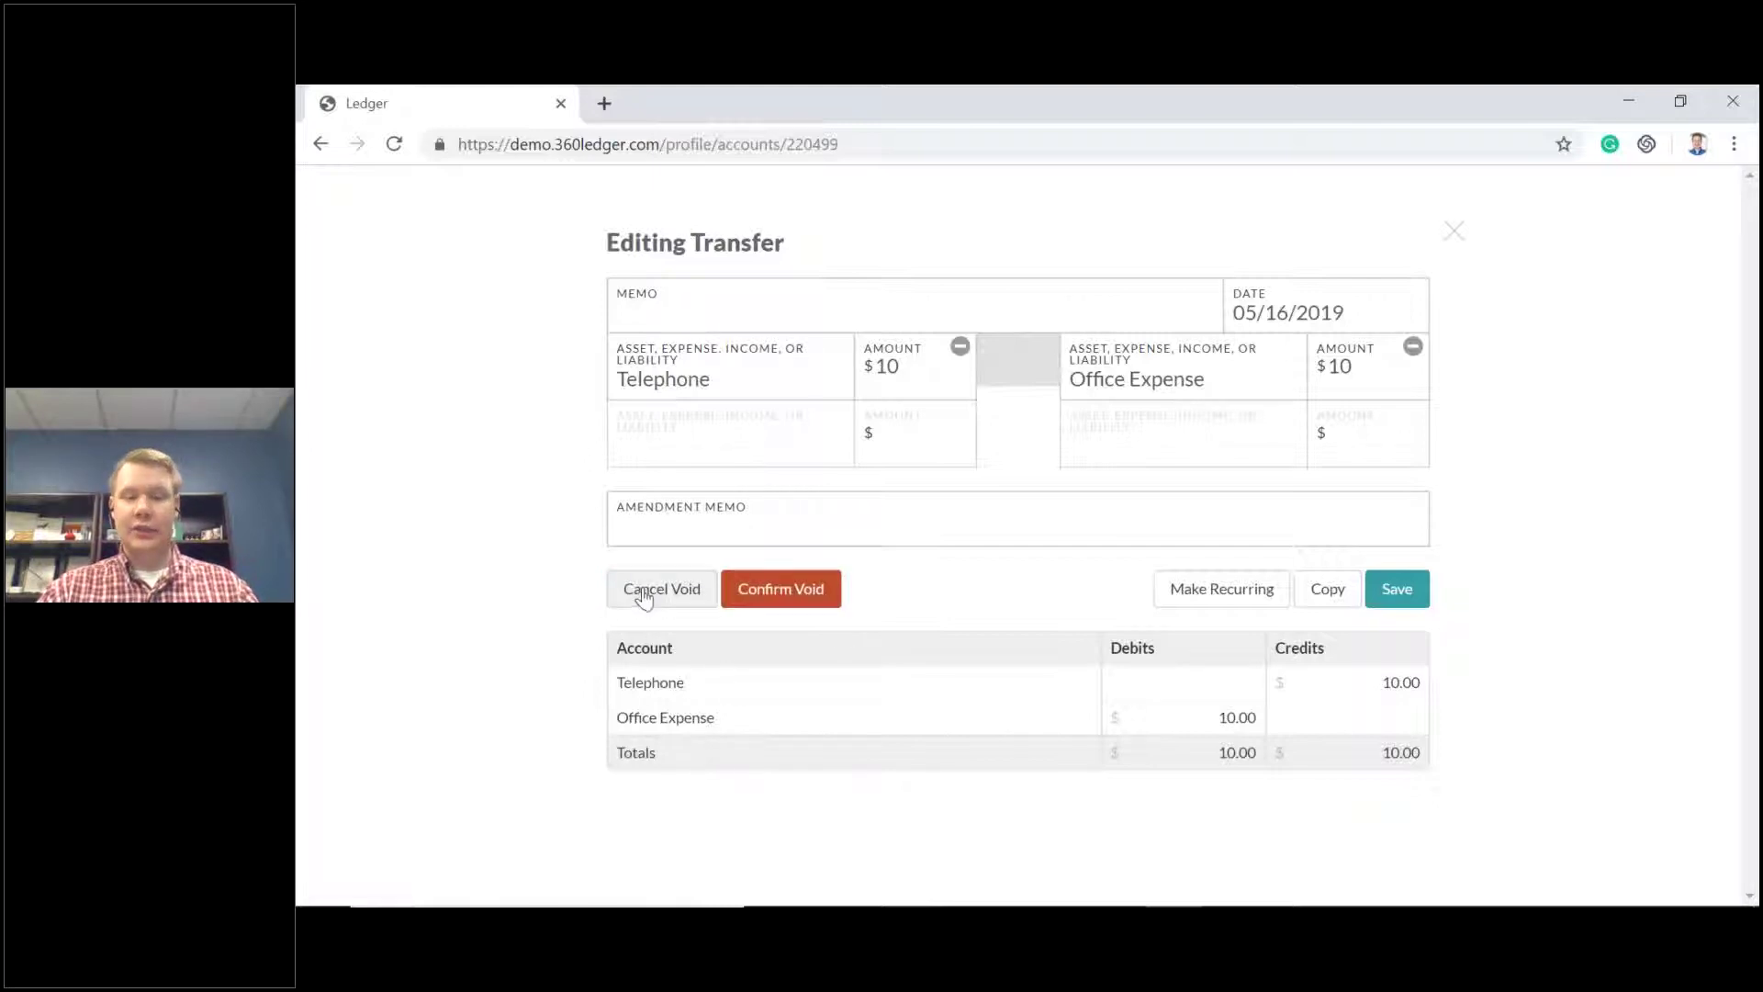
{"action": "left_click", "coordinate": [803, 597]}
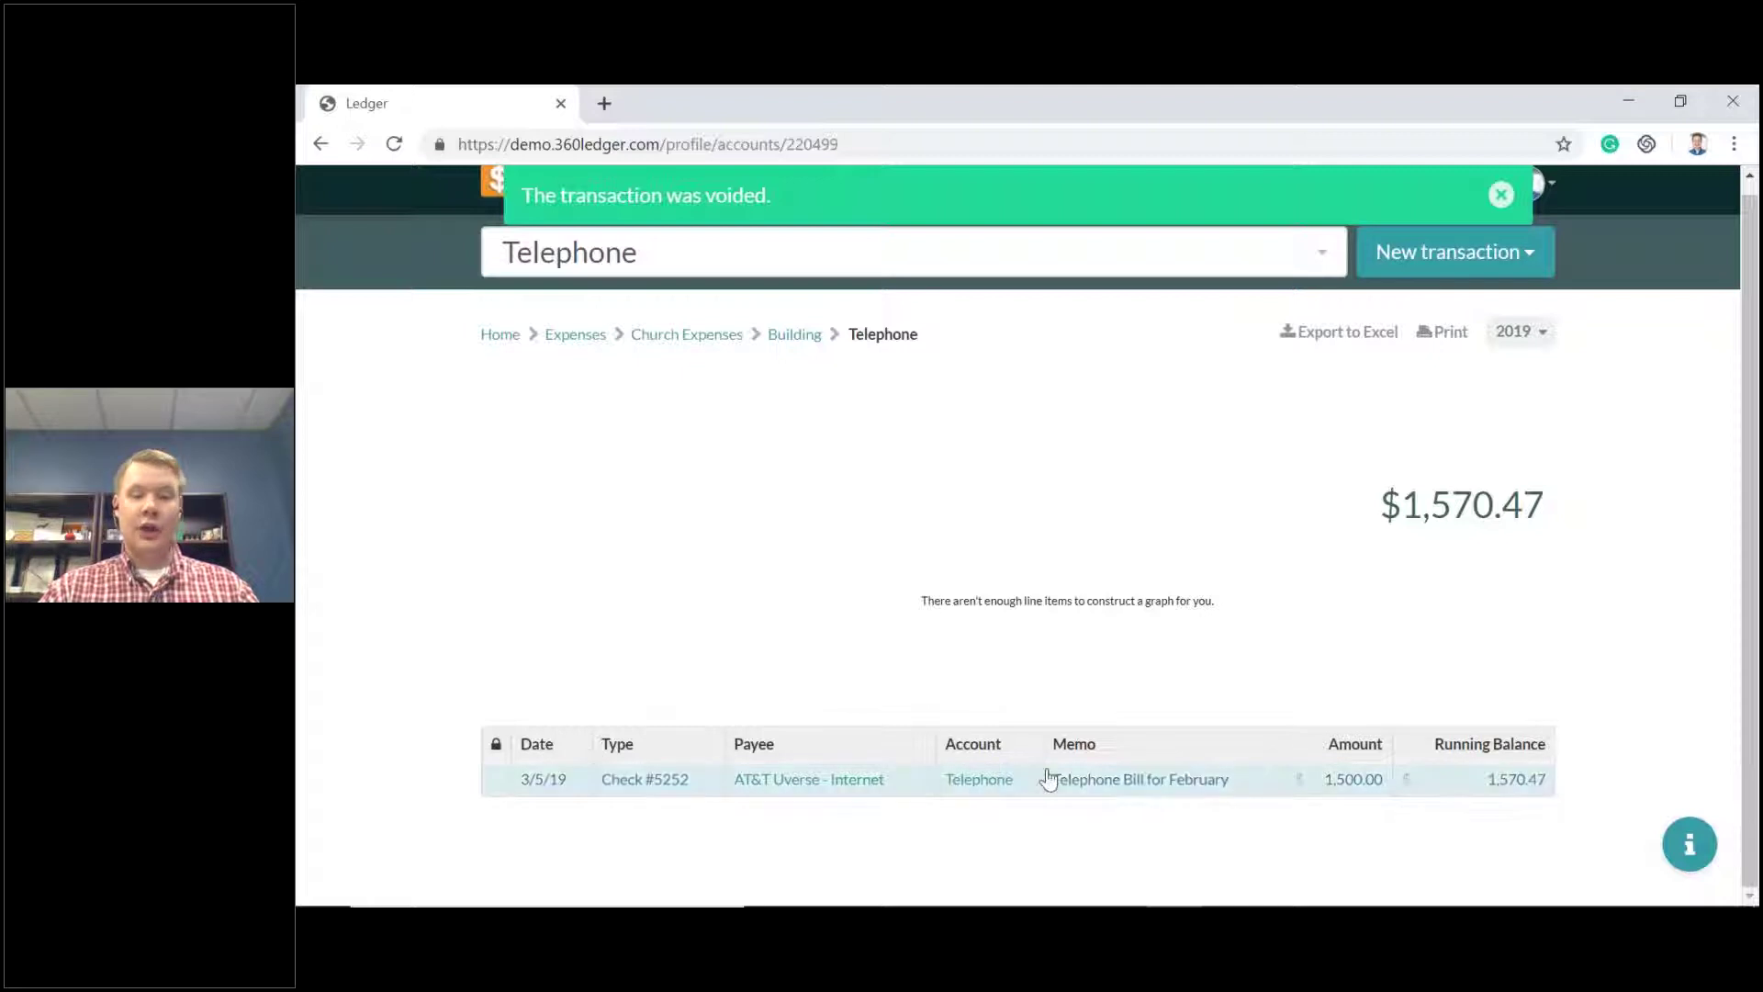
Dismiss the voided notice and return to the General Ledger report.
{"action": "left_click", "coordinate": [1501, 194]}
{"action": "left_click", "coordinate": [1394, 200]}
{"action": "left_click", "coordinate": [1350, 237]}
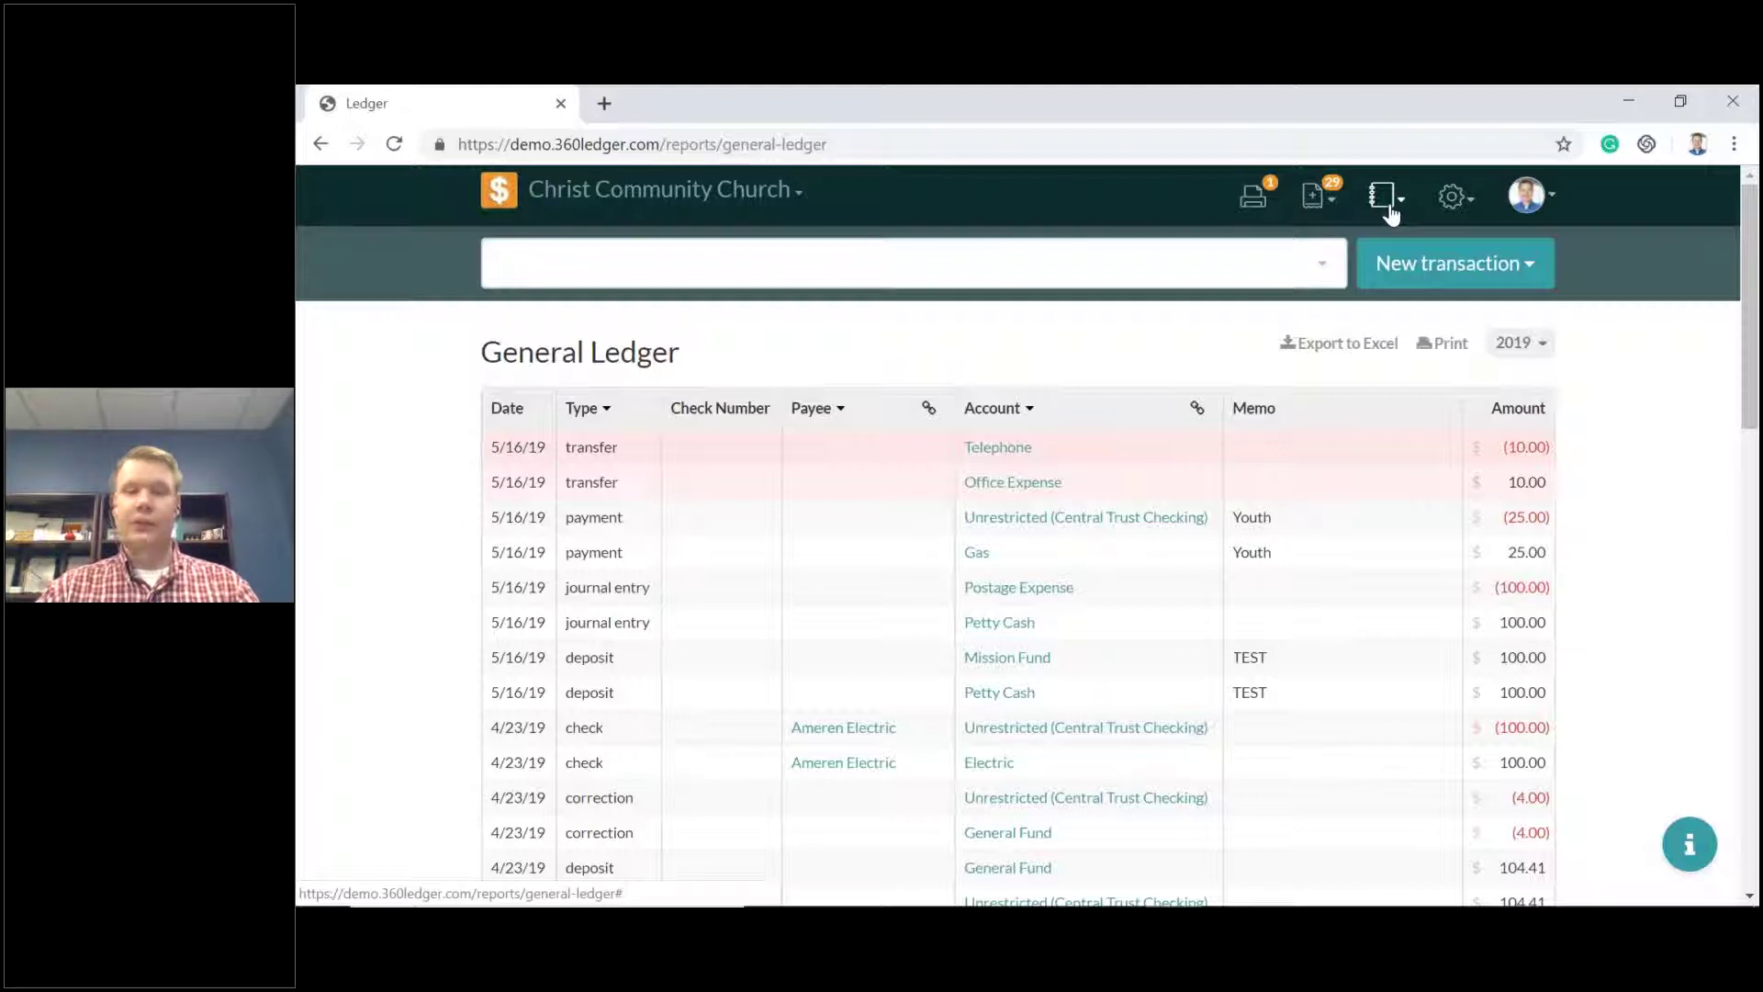
{"action": "left_click", "coordinate": [1389, 210]}
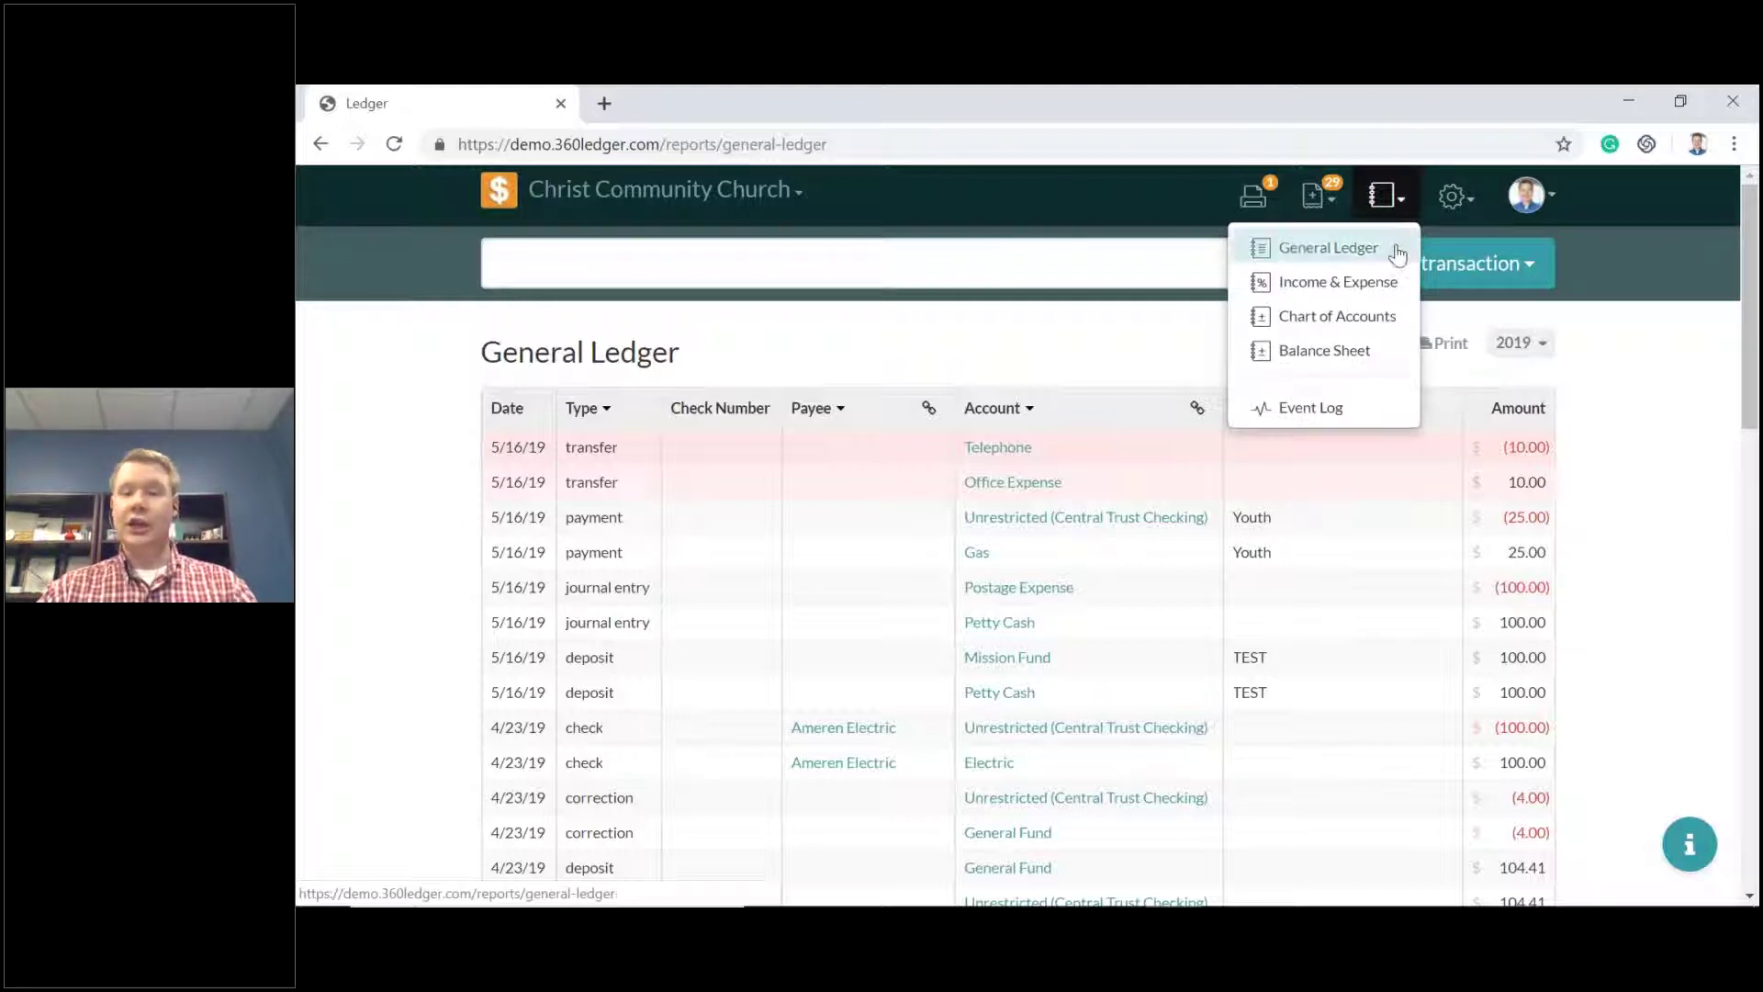
{"action": "left_click", "coordinate": [1015, 361]}
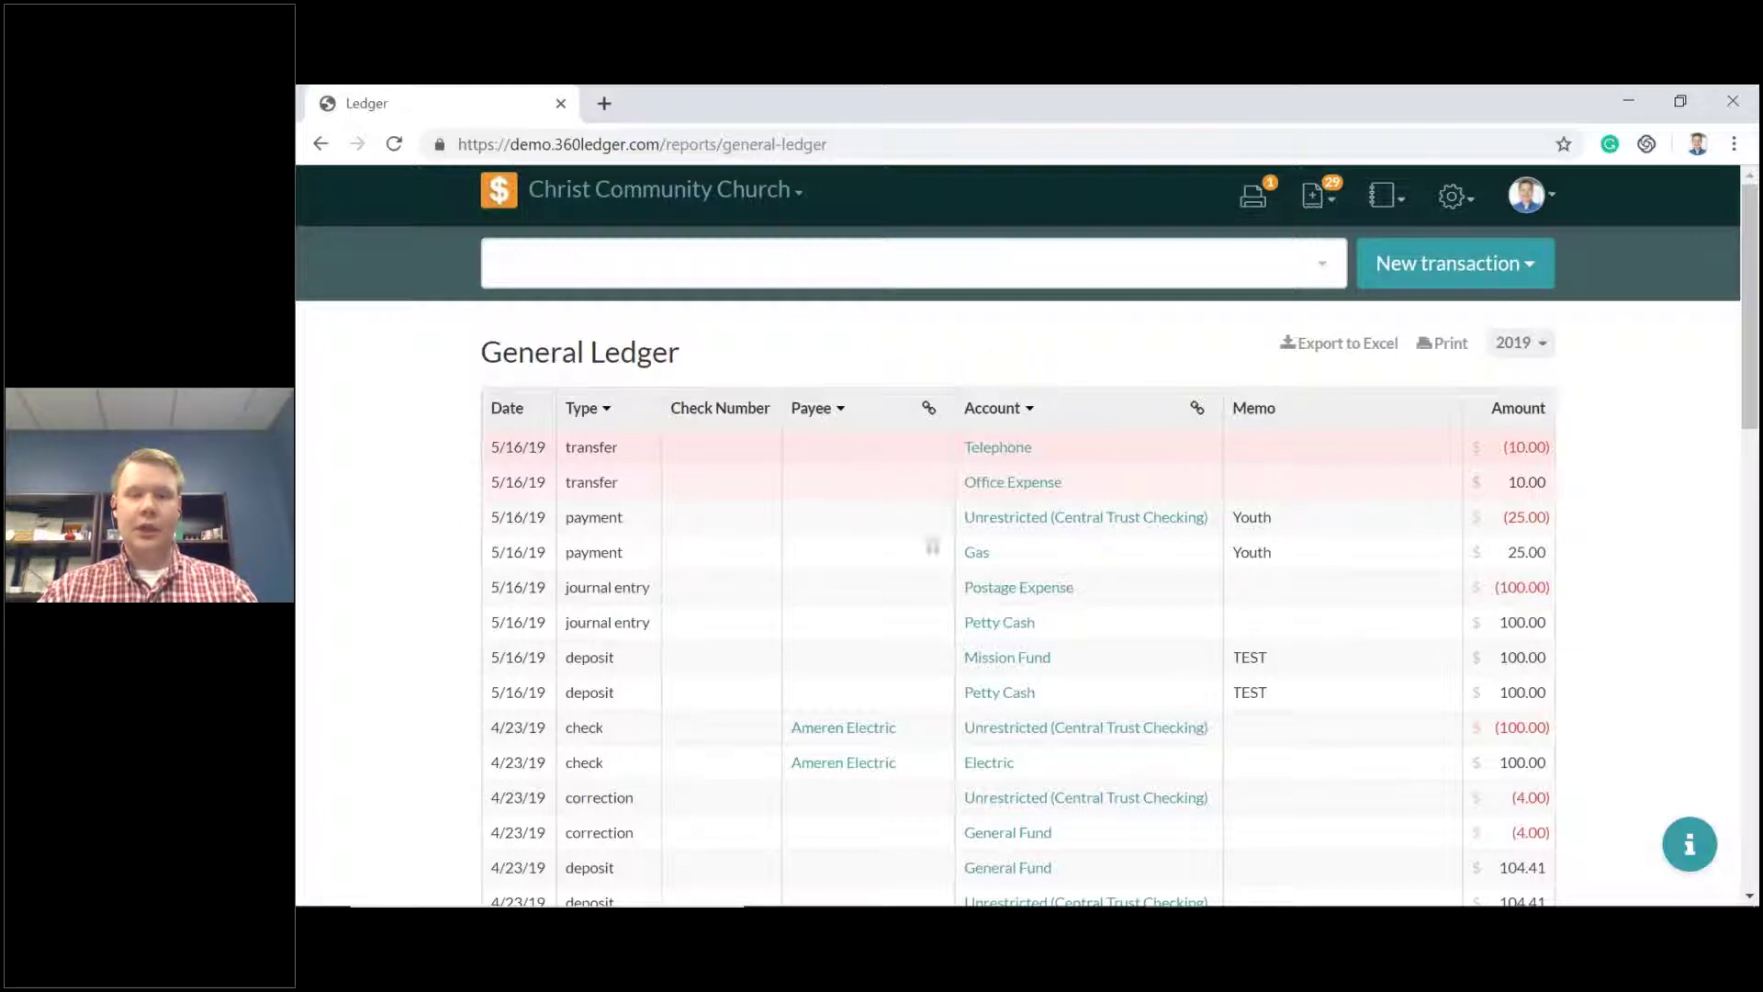
{"action": "left_click", "coordinate": [1031, 415]}
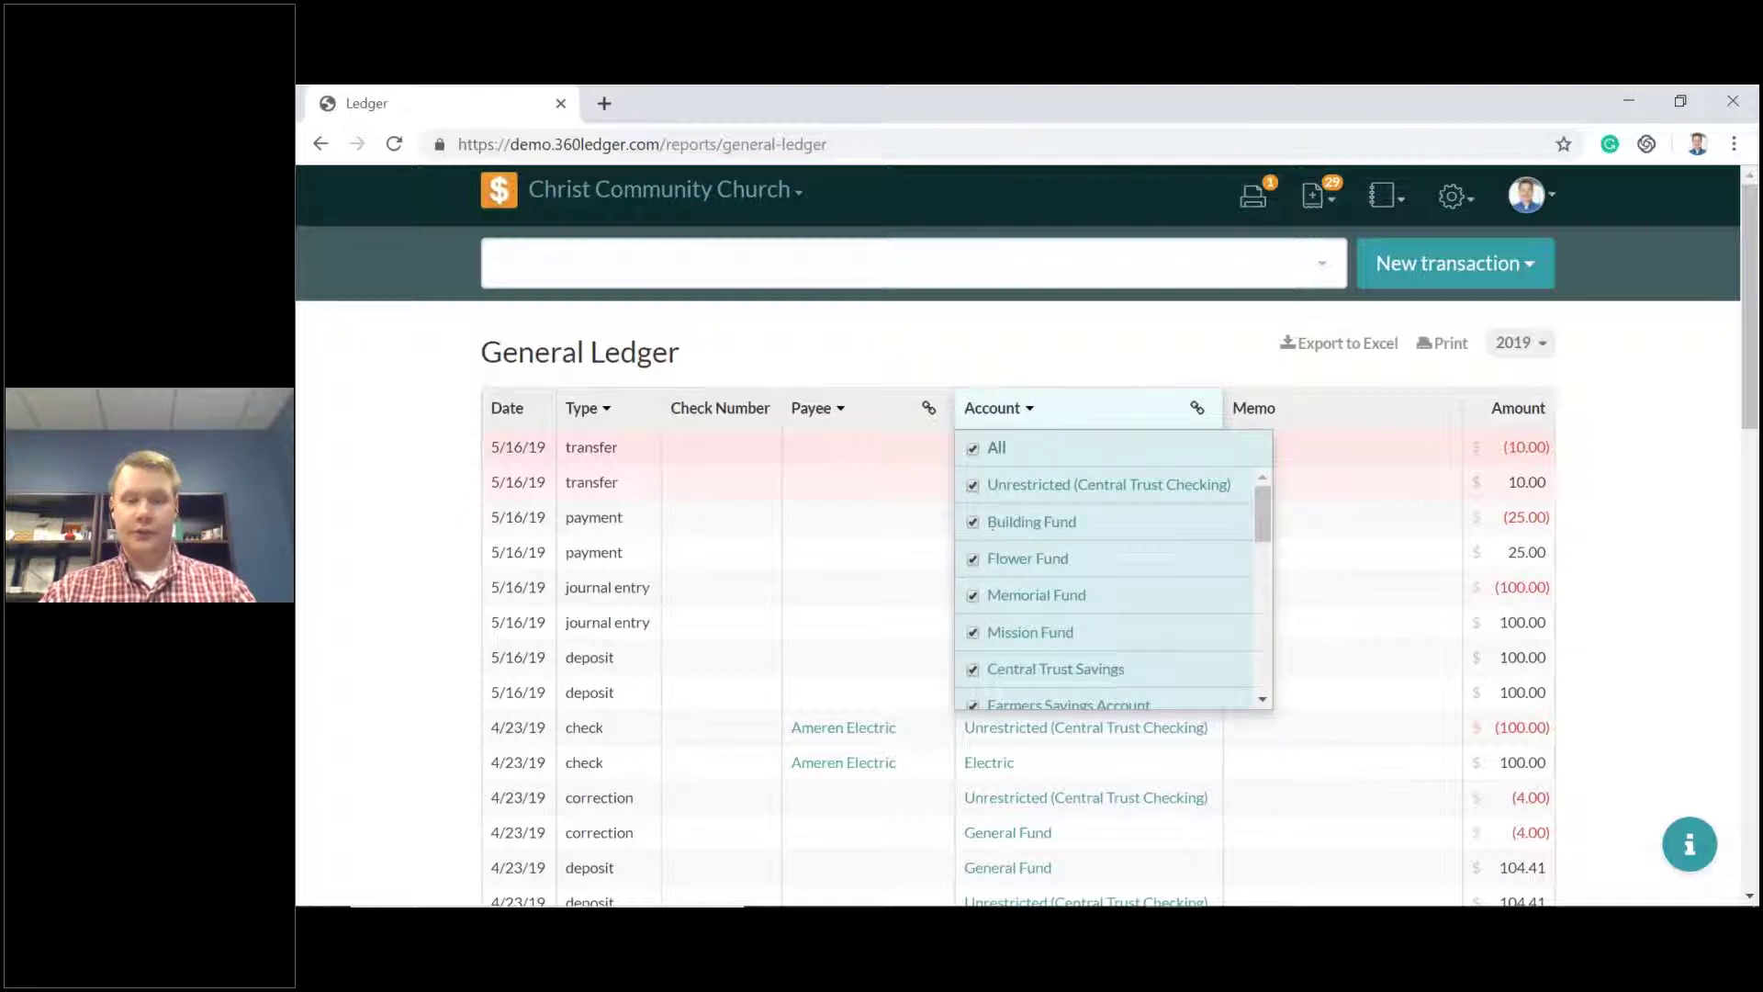
{"action": "scroll", "coordinate": [1146, 581], "scroll_direction": "down", "scroll_amount": 3}
{"action": "scroll", "coordinate": [1146, 581], "scroll_direction": "up", "scroll_amount": 5}
{"action": "left_click", "coordinate": [1086, 338]}
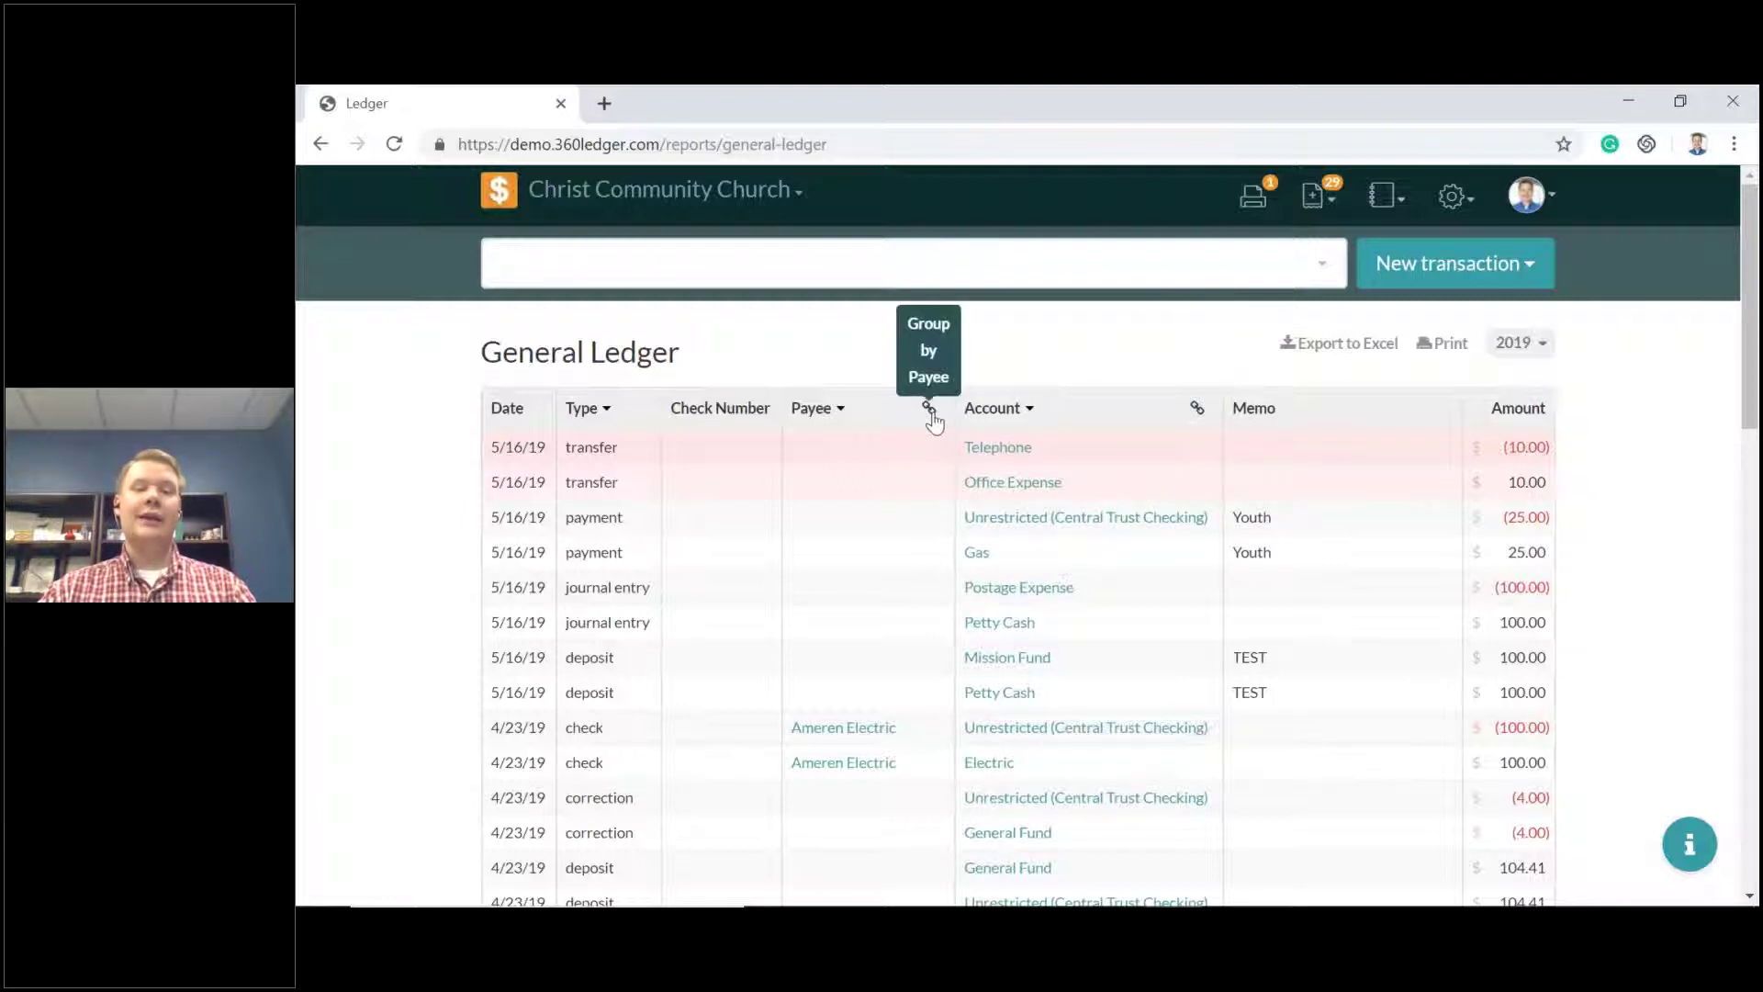
{"action": "left_click", "coordinate": [1197, 409]}
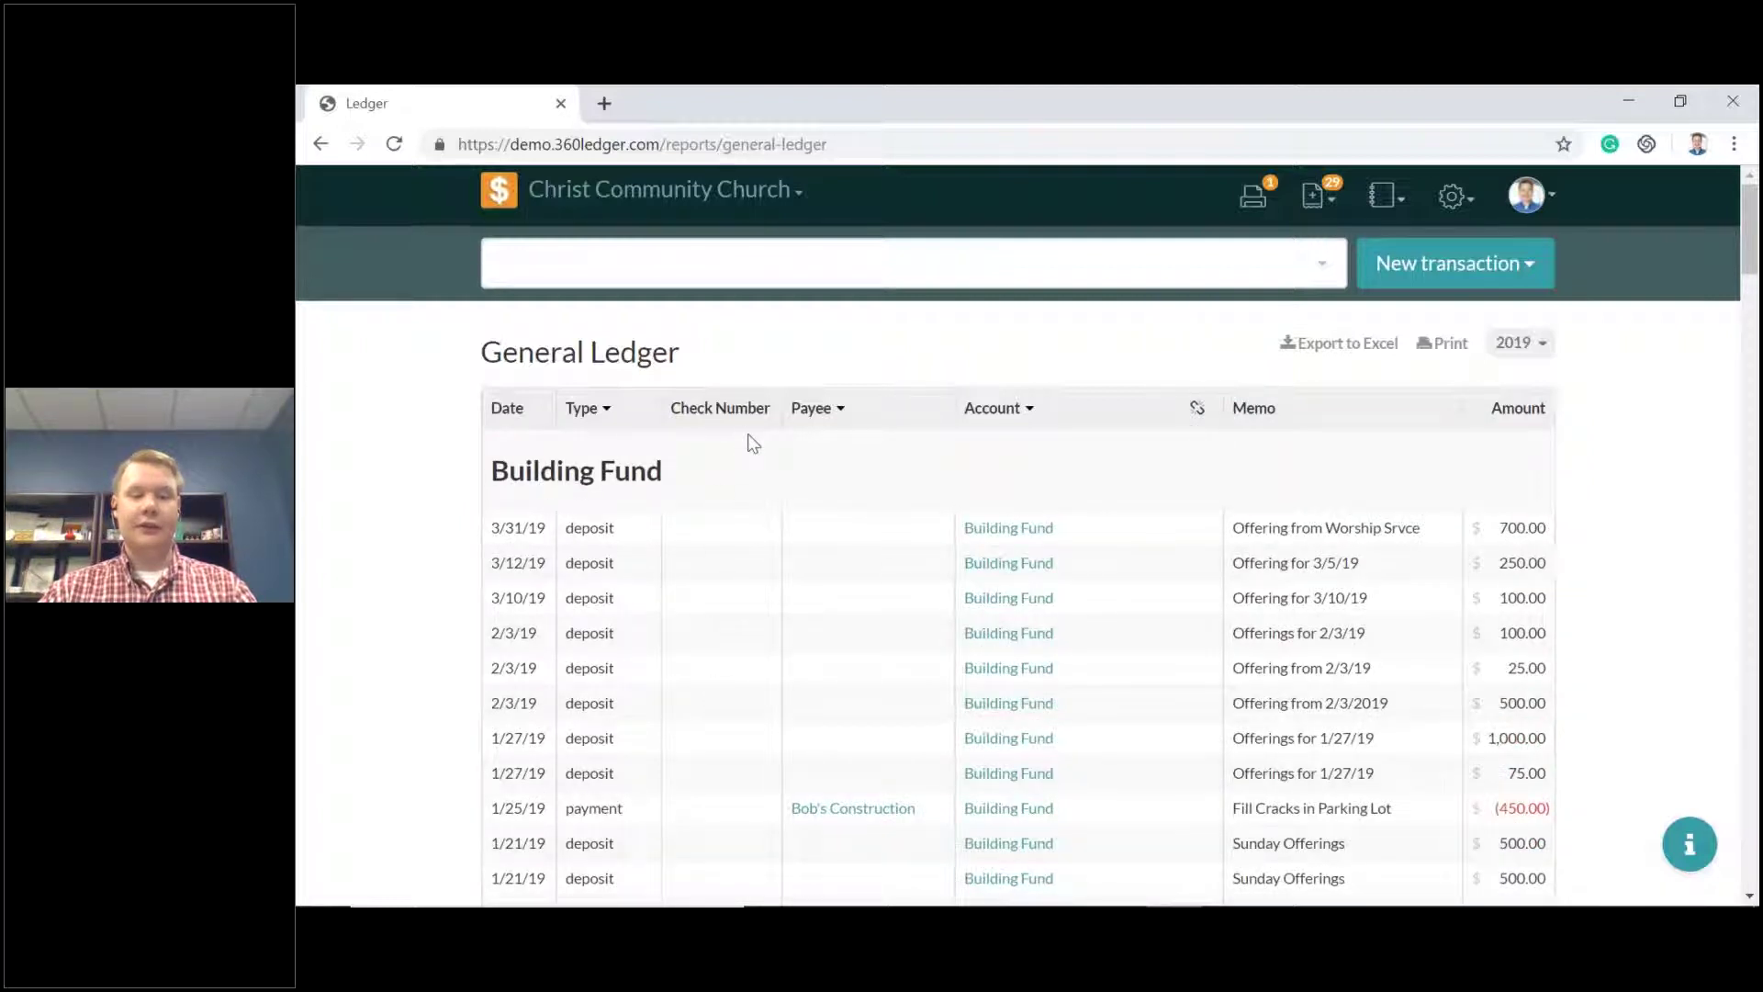
{"action": "scroll", "coordinate": [749, 444], "scroll_direction": "down", "scroll_amount": 7}
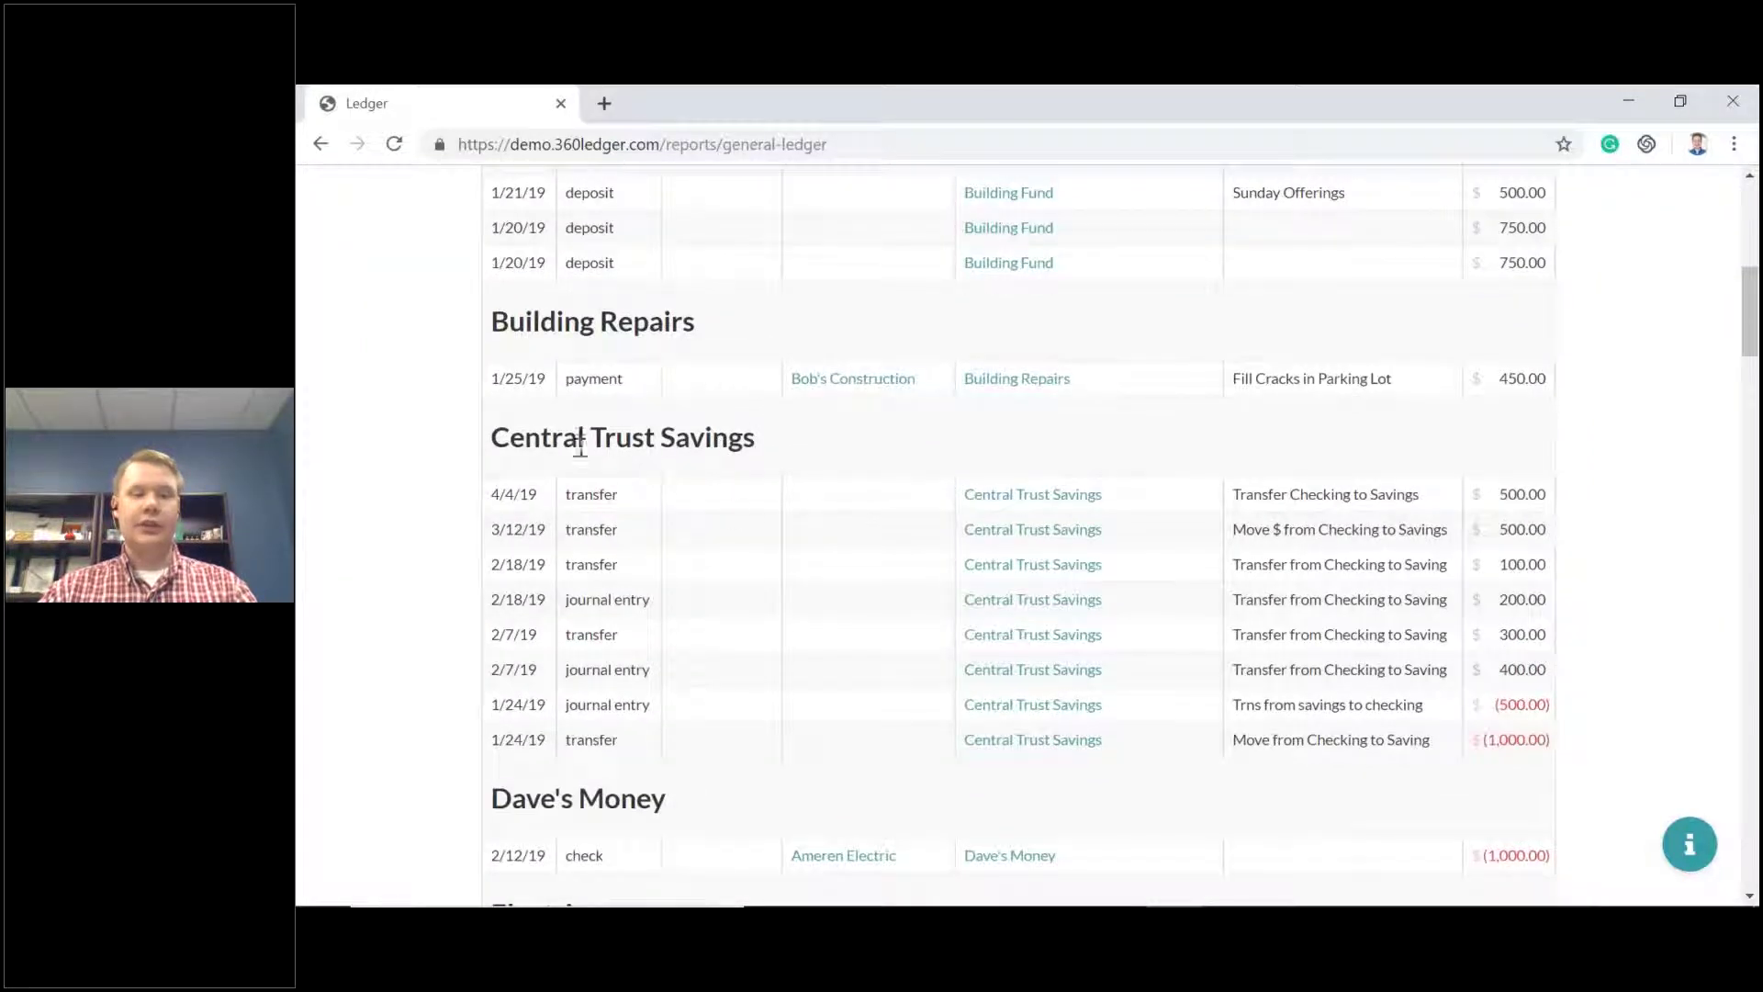
{"action": "scroll", "coordinate": [795, 449], "scroll_direction": "down", "scroll_amount": 1}
{"action": "scroll", "coordinate": [795, 449], "scroll_direction": "down", "scroll_amount": 3}
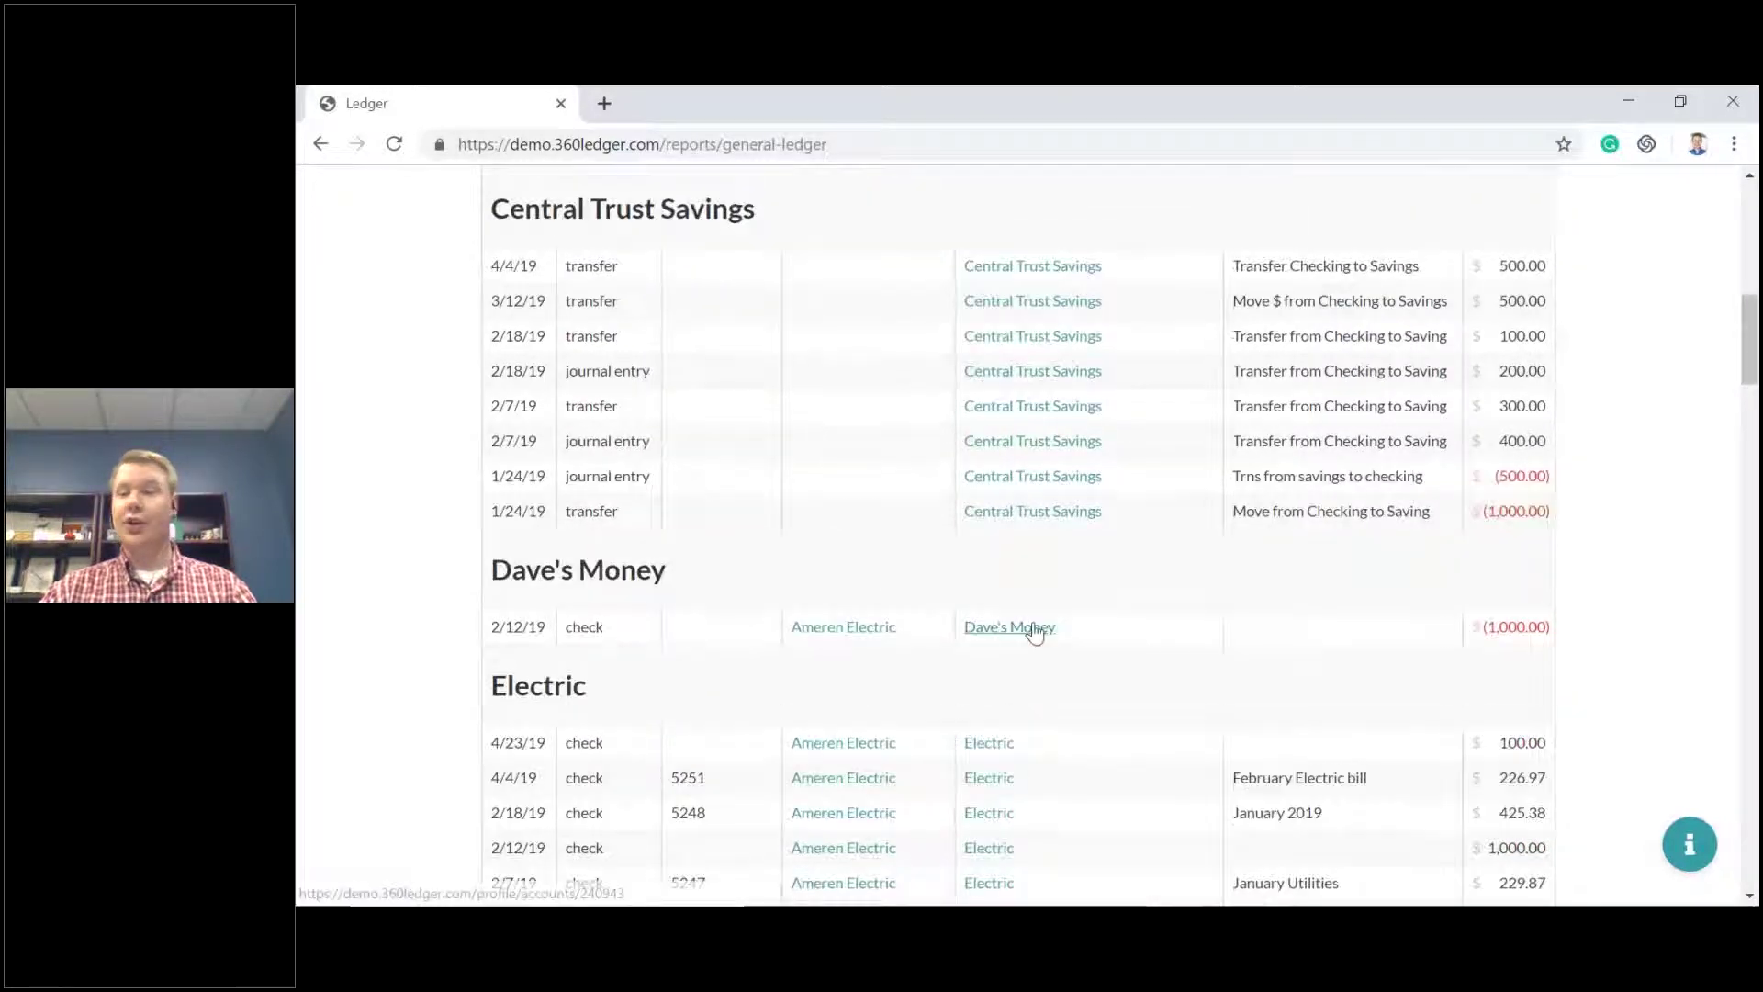
{"action": "scroll", "coordinate": [1023, 624], "scroll_direction": "up", "scroll_amount": 8}
{"action": "scroll", "coordinate": [1008, 615], "scroll_direction": "up", "scroll_amount": 3}
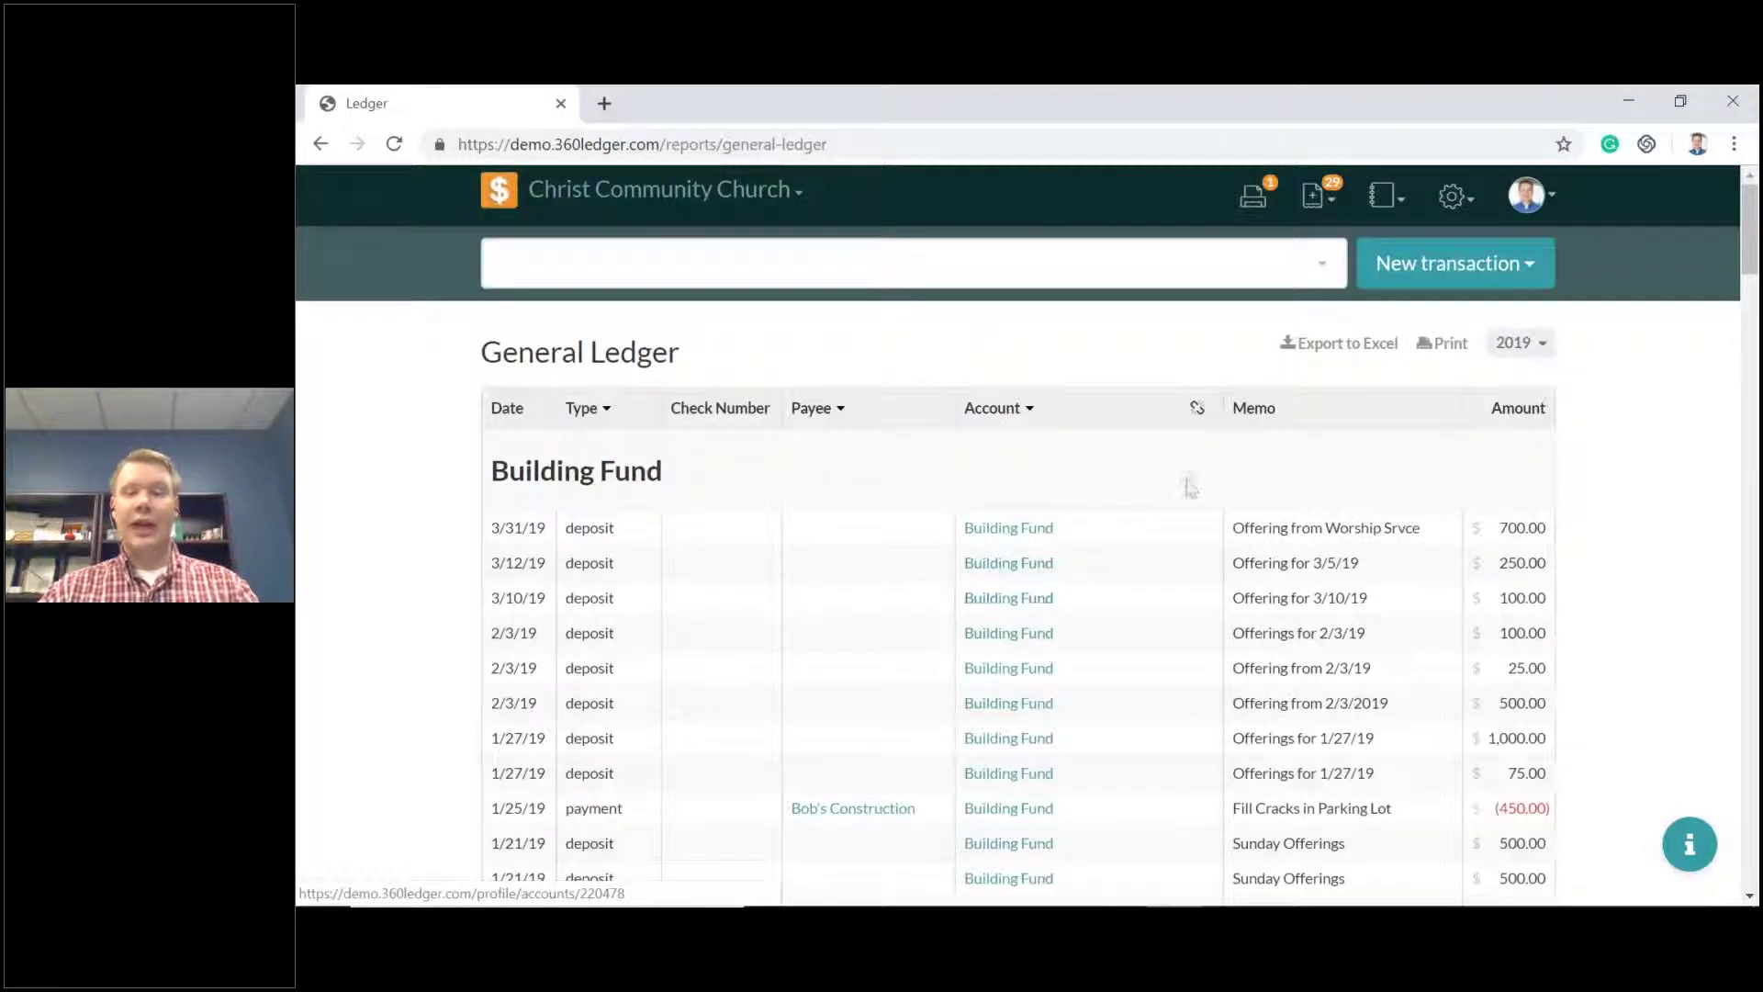
{"action": "left_click", "coordinate": [1197, 413]}
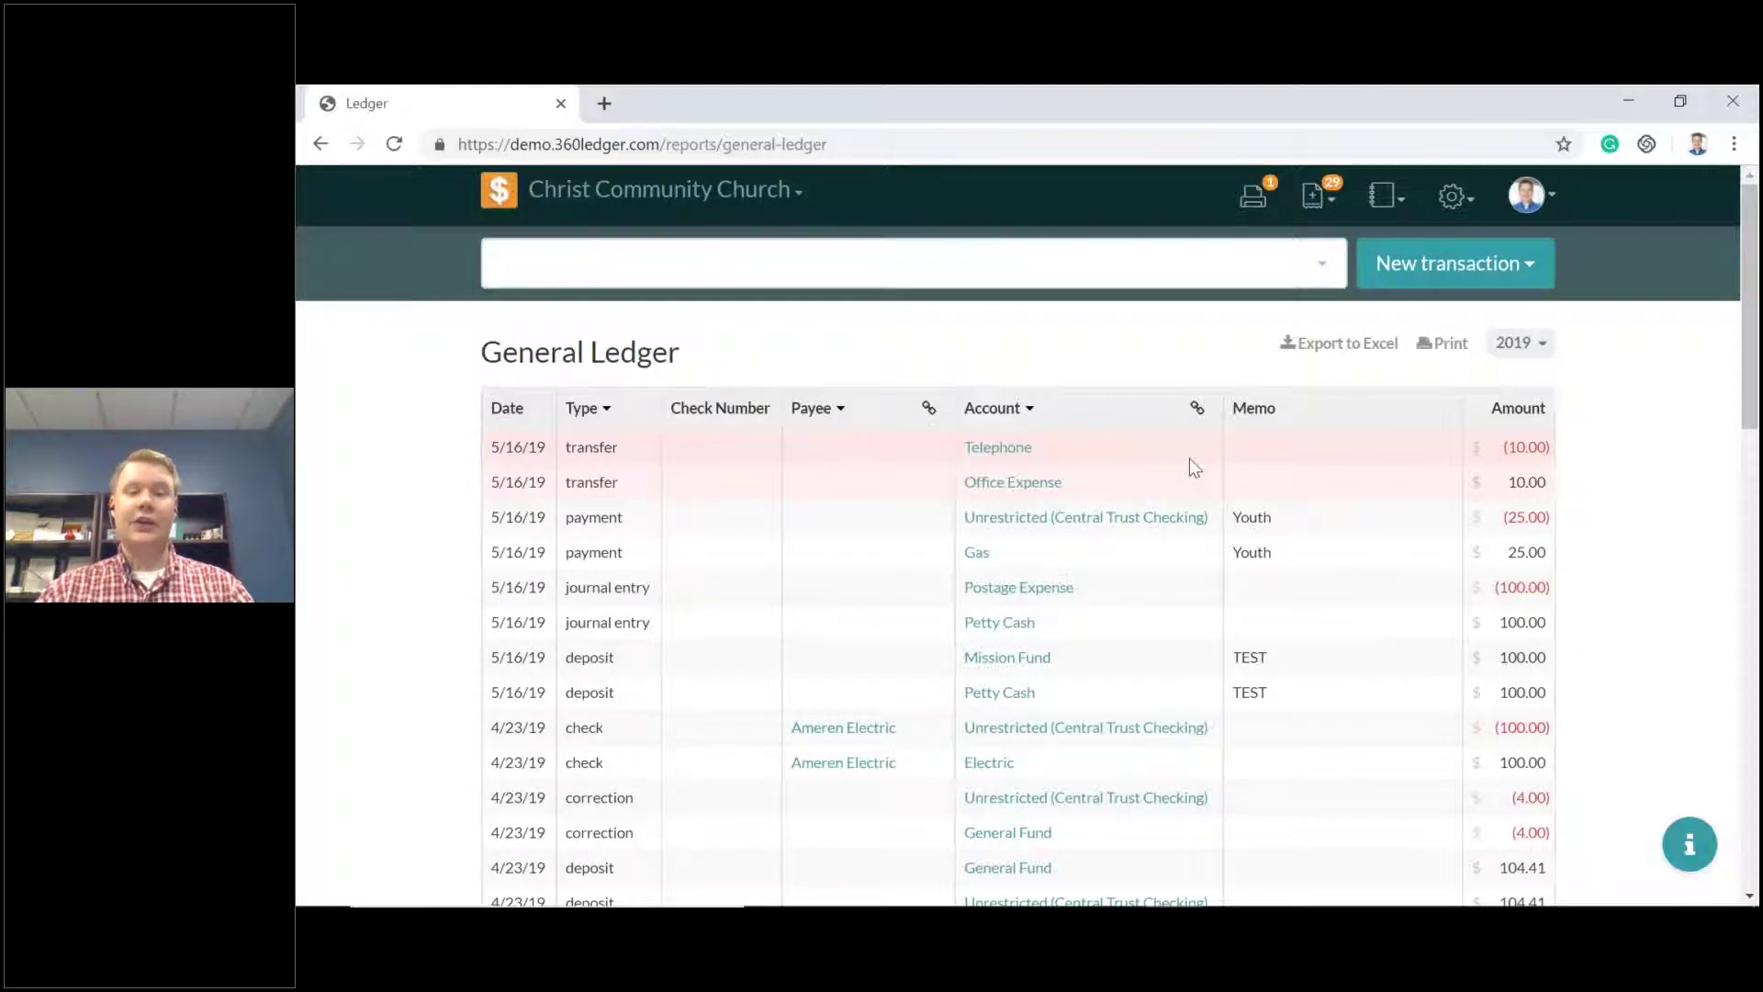
{"action": "left_click", "coordinate": [929, 410]}
{"action": "scroll", "coordinate": [937, 472], "scroll_direction": "down", "scroll_amount": 8}
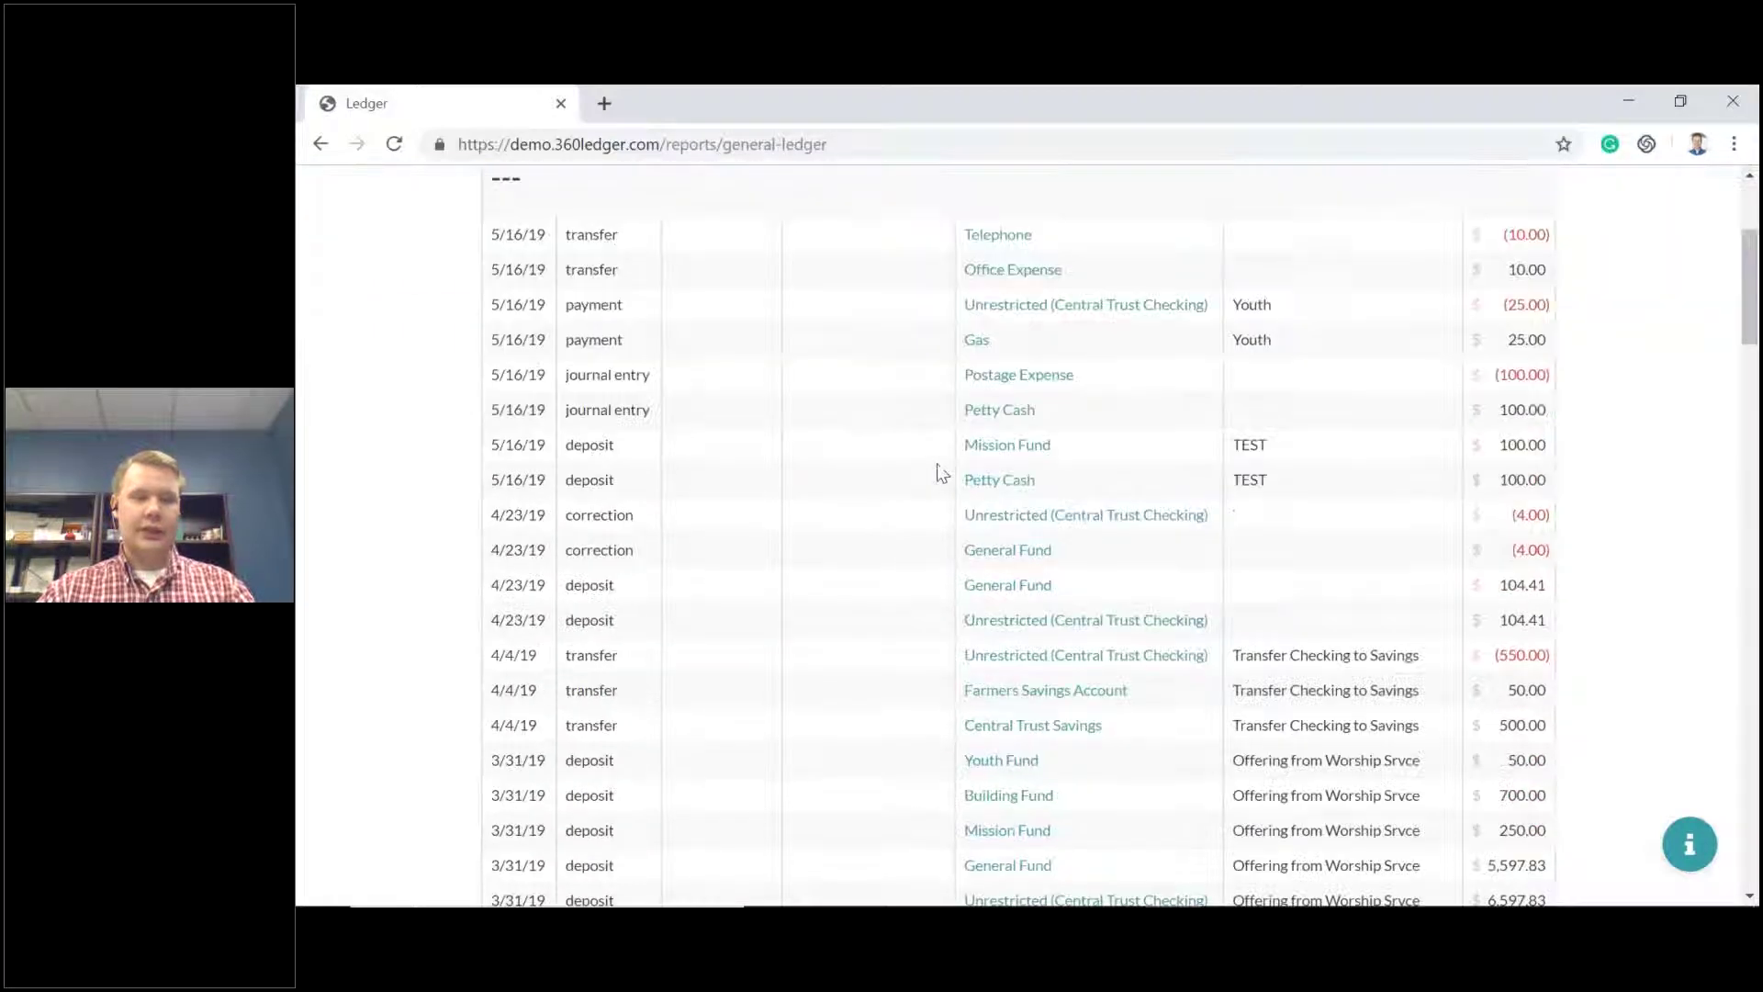
{"action": "scroll", "coordinate": [937, 472], "scroll_direction": "up", "scroll_amount": 8}
{"action": "scroll", "coordinate": [634, 549], "scroll_direction": "down", "scroll_amount": 20}
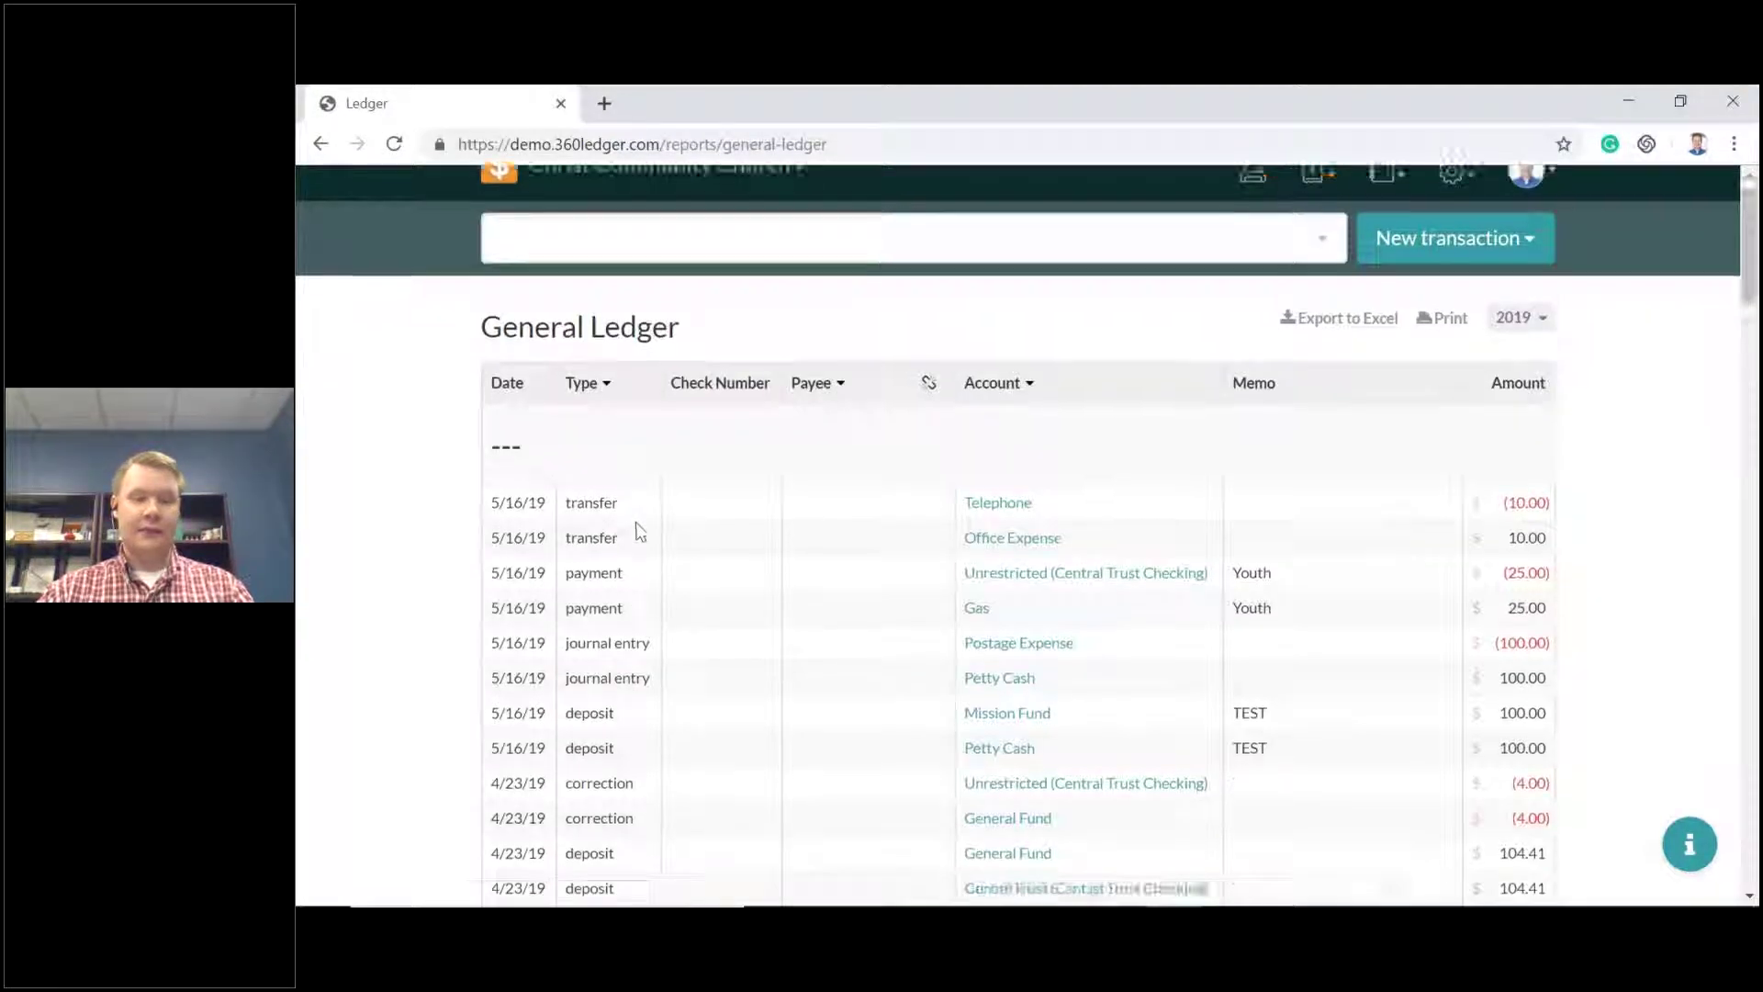
{"action": "scroll", "coordinate": [658, 493], "scroll_direction": "down", "scroll_amount": 8}
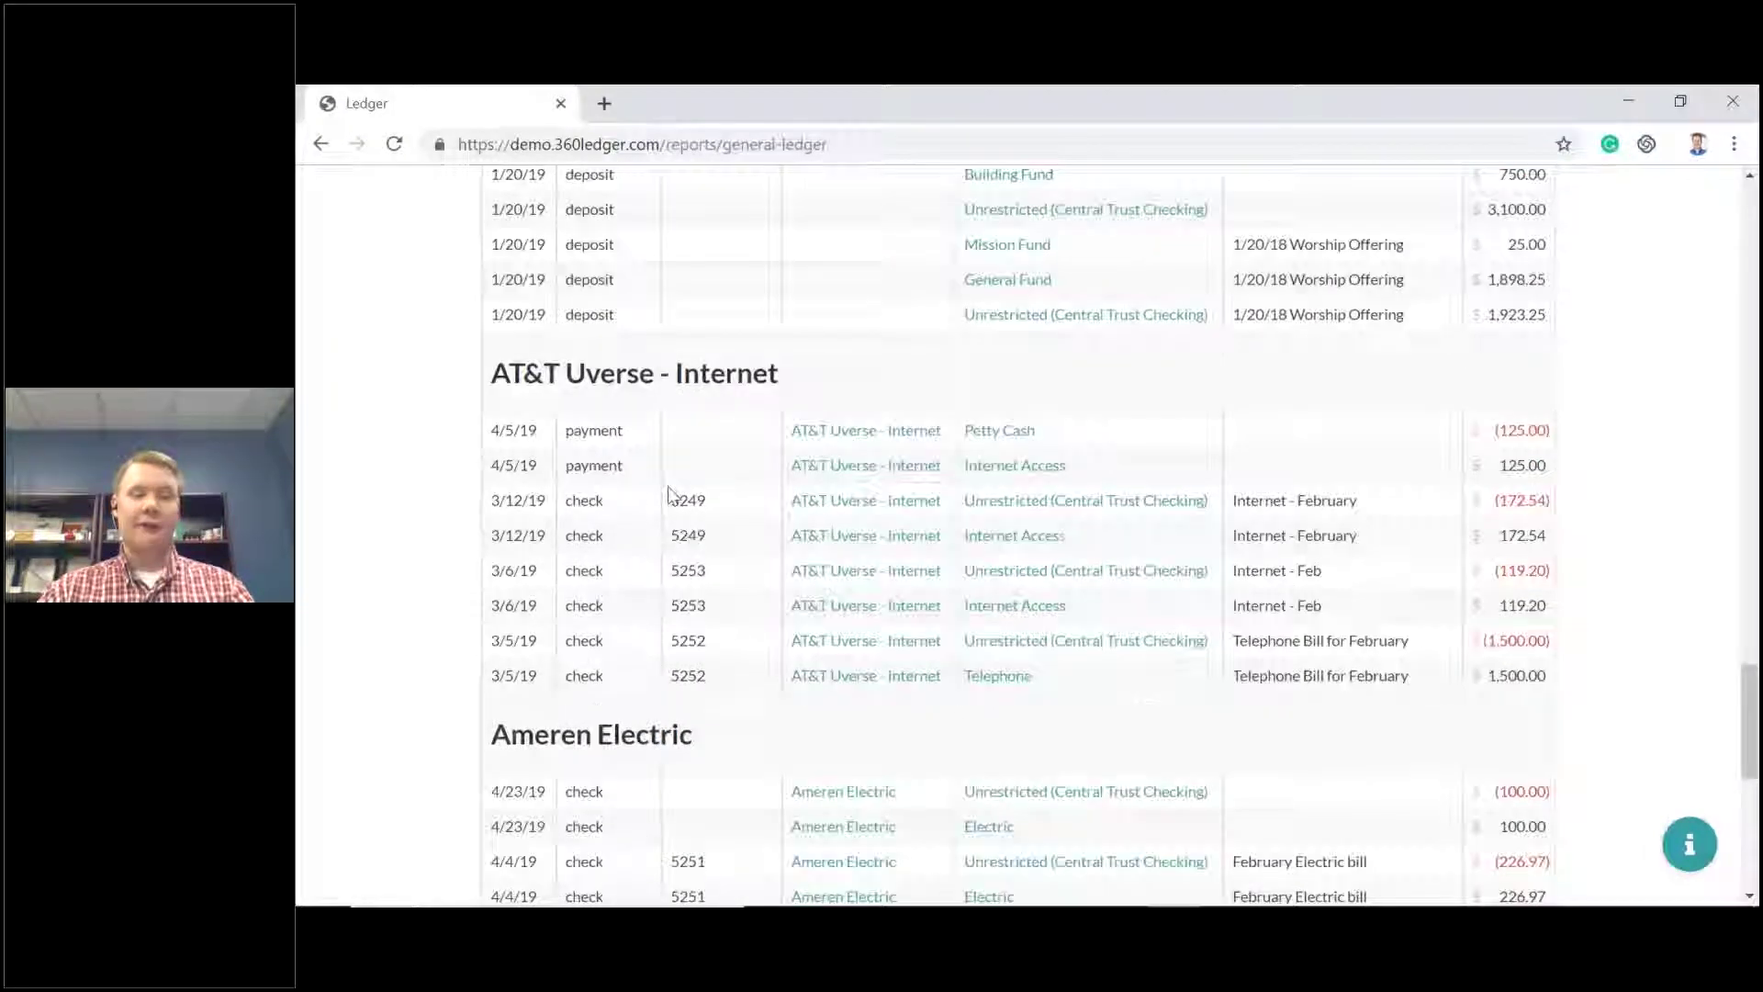
{"action": "scroll", "coordinate": [668, 508], "scroll_direction": "up", "scroll_amount": 20}
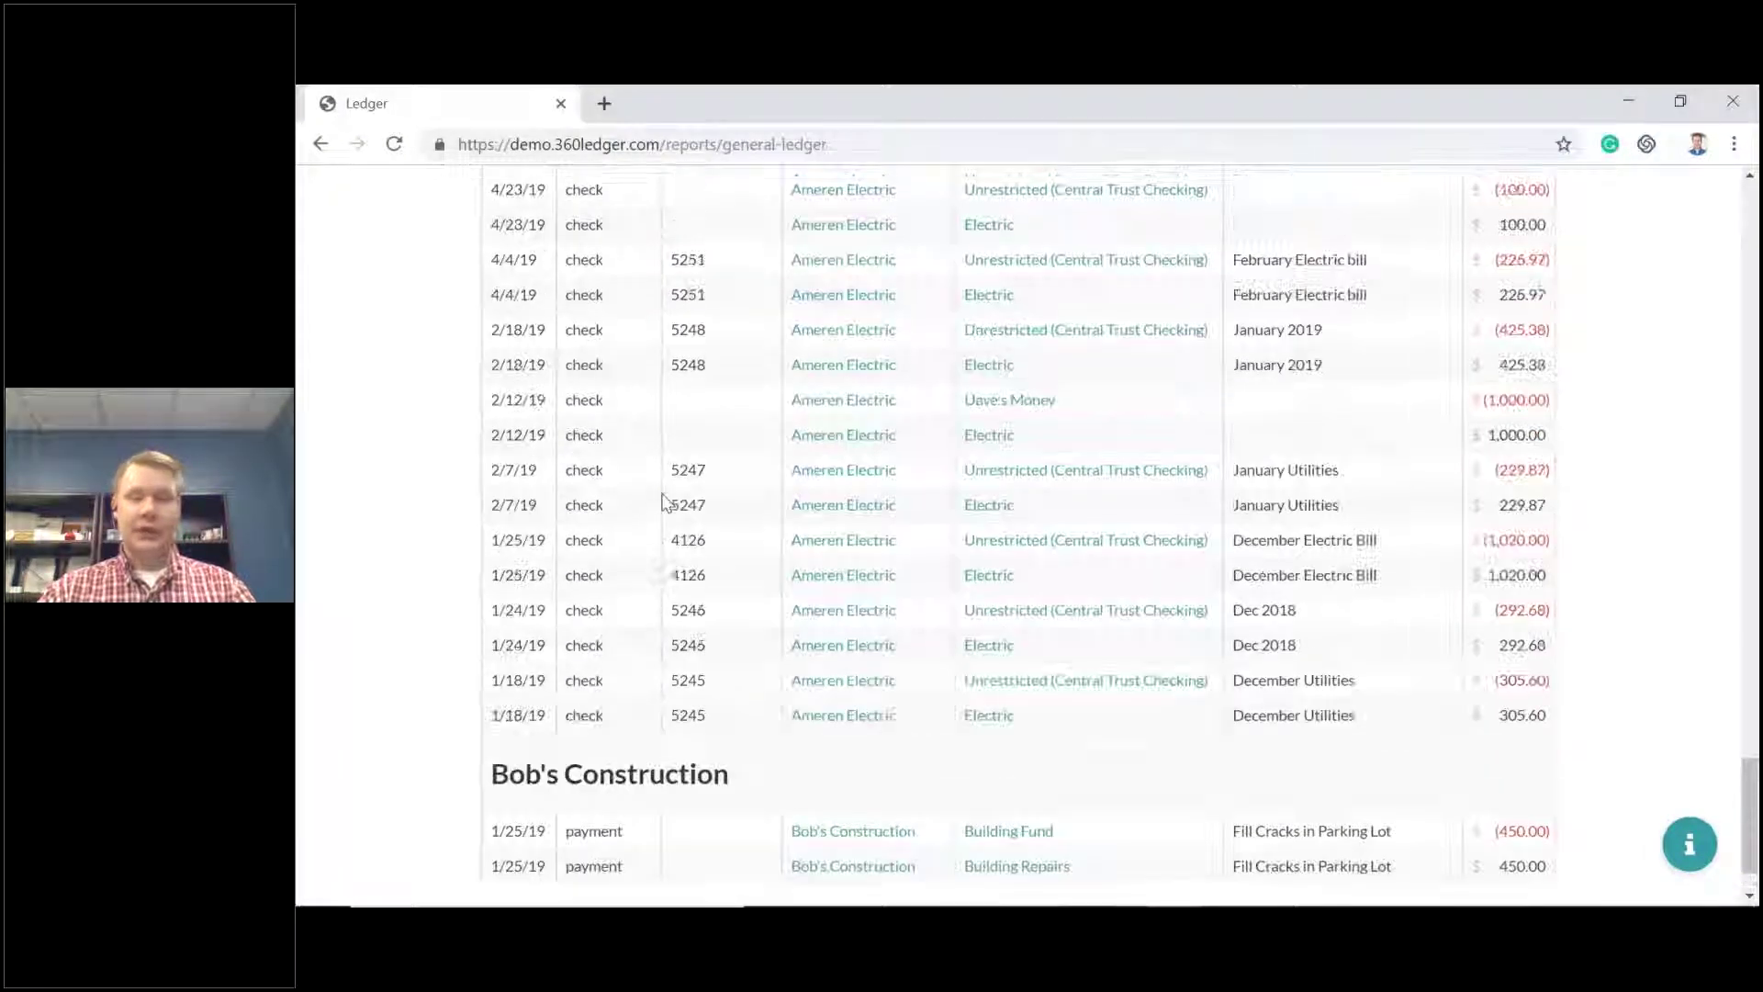
{"action": "scroll", "coordinate": [675, 496], "scroll_direction": "up", "scroll_amount": 2}
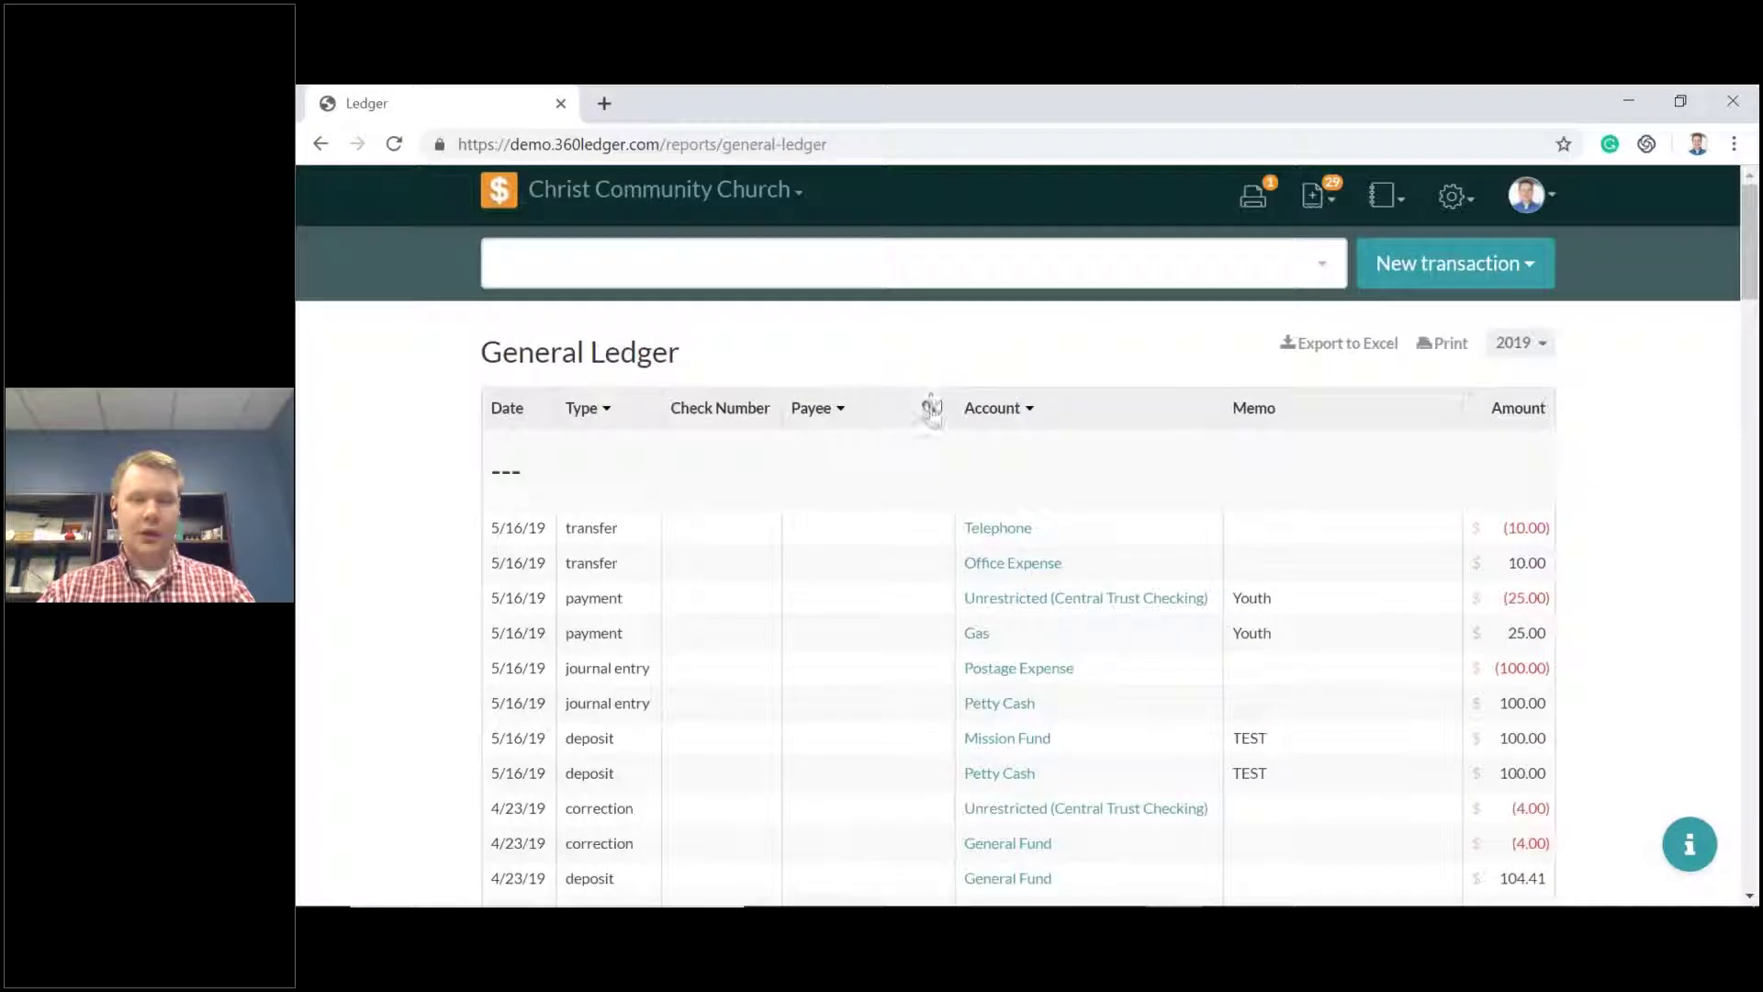
{"action": "left_click", "coordinate": [928, 408]}
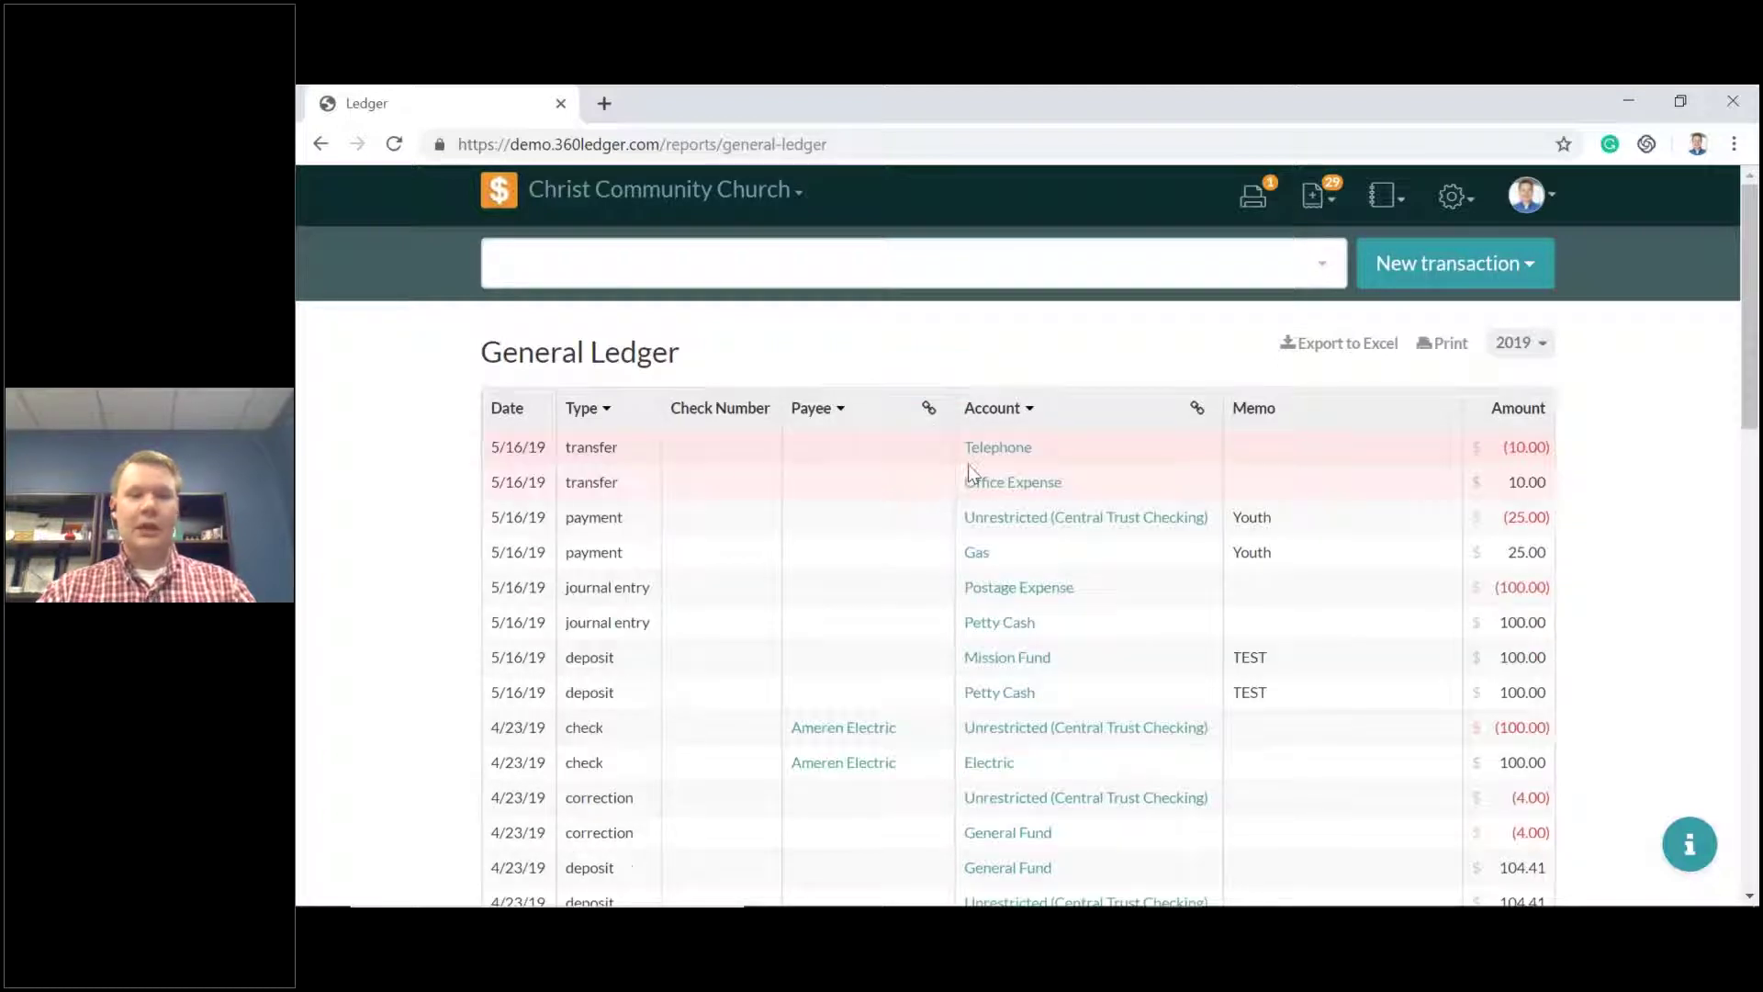
Hide General Ledger rows with no payee and group the remaining rows by payee.
{"action": "left_click", "coordinate": [836, 409]}
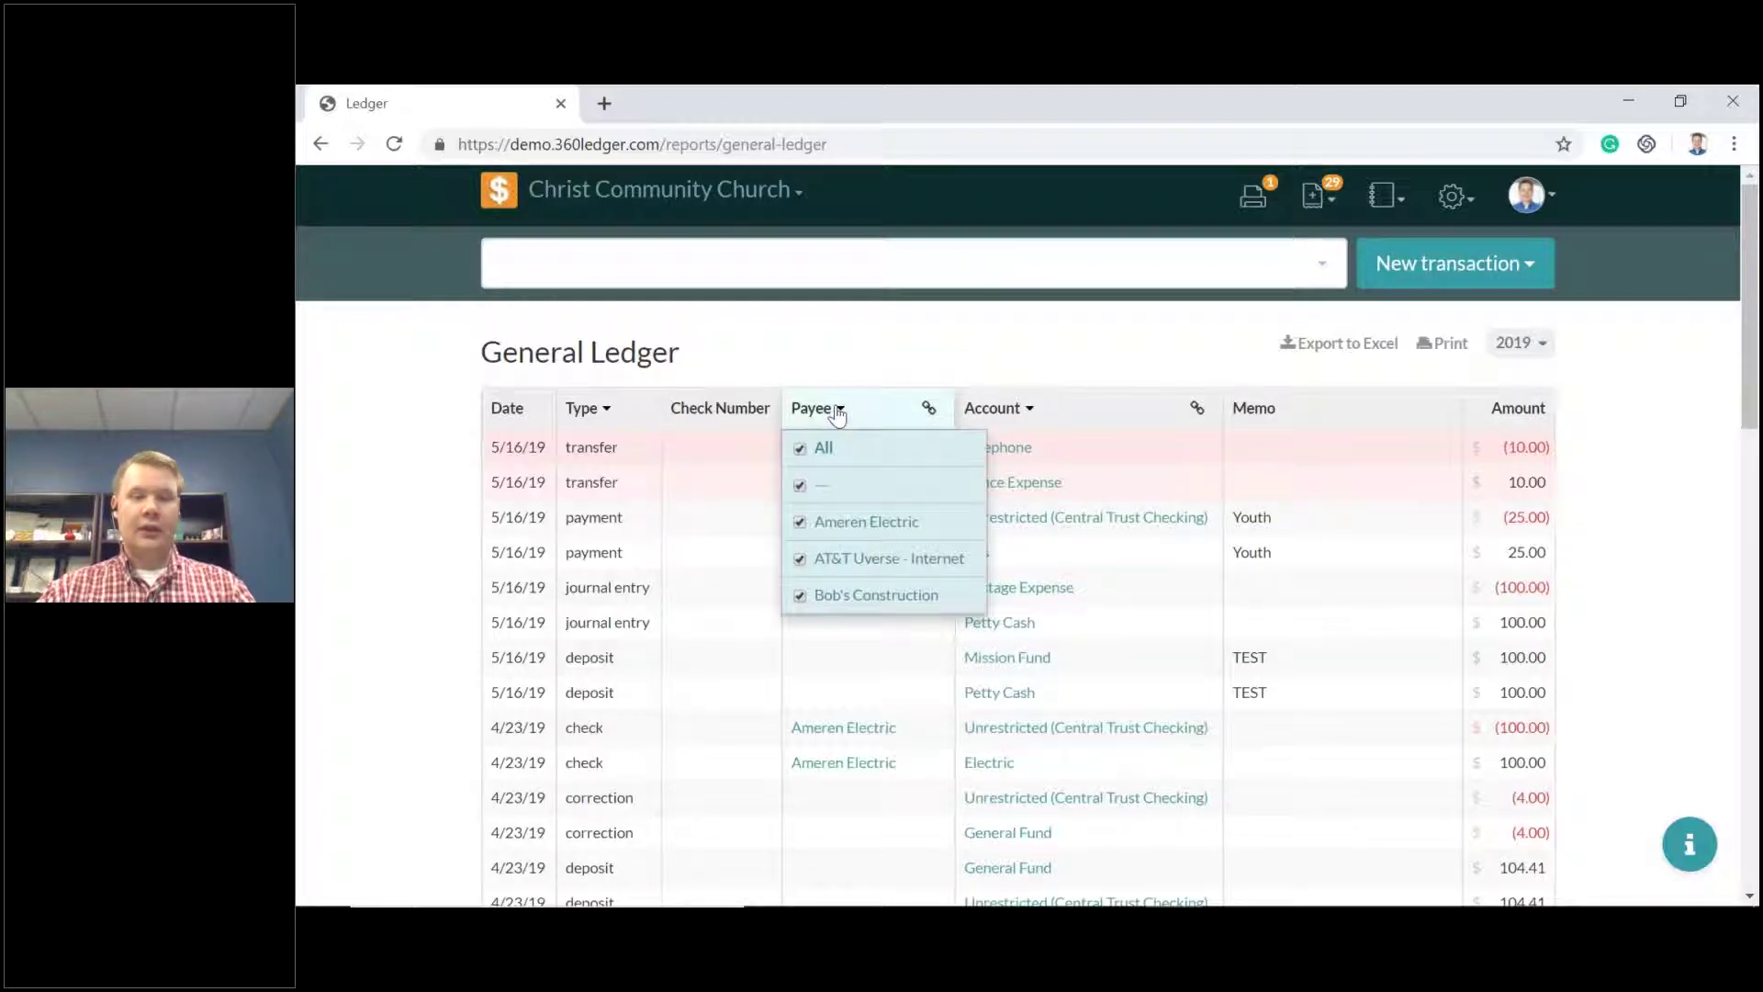
{"action": "left_click", "coordinate": [800, 486]}
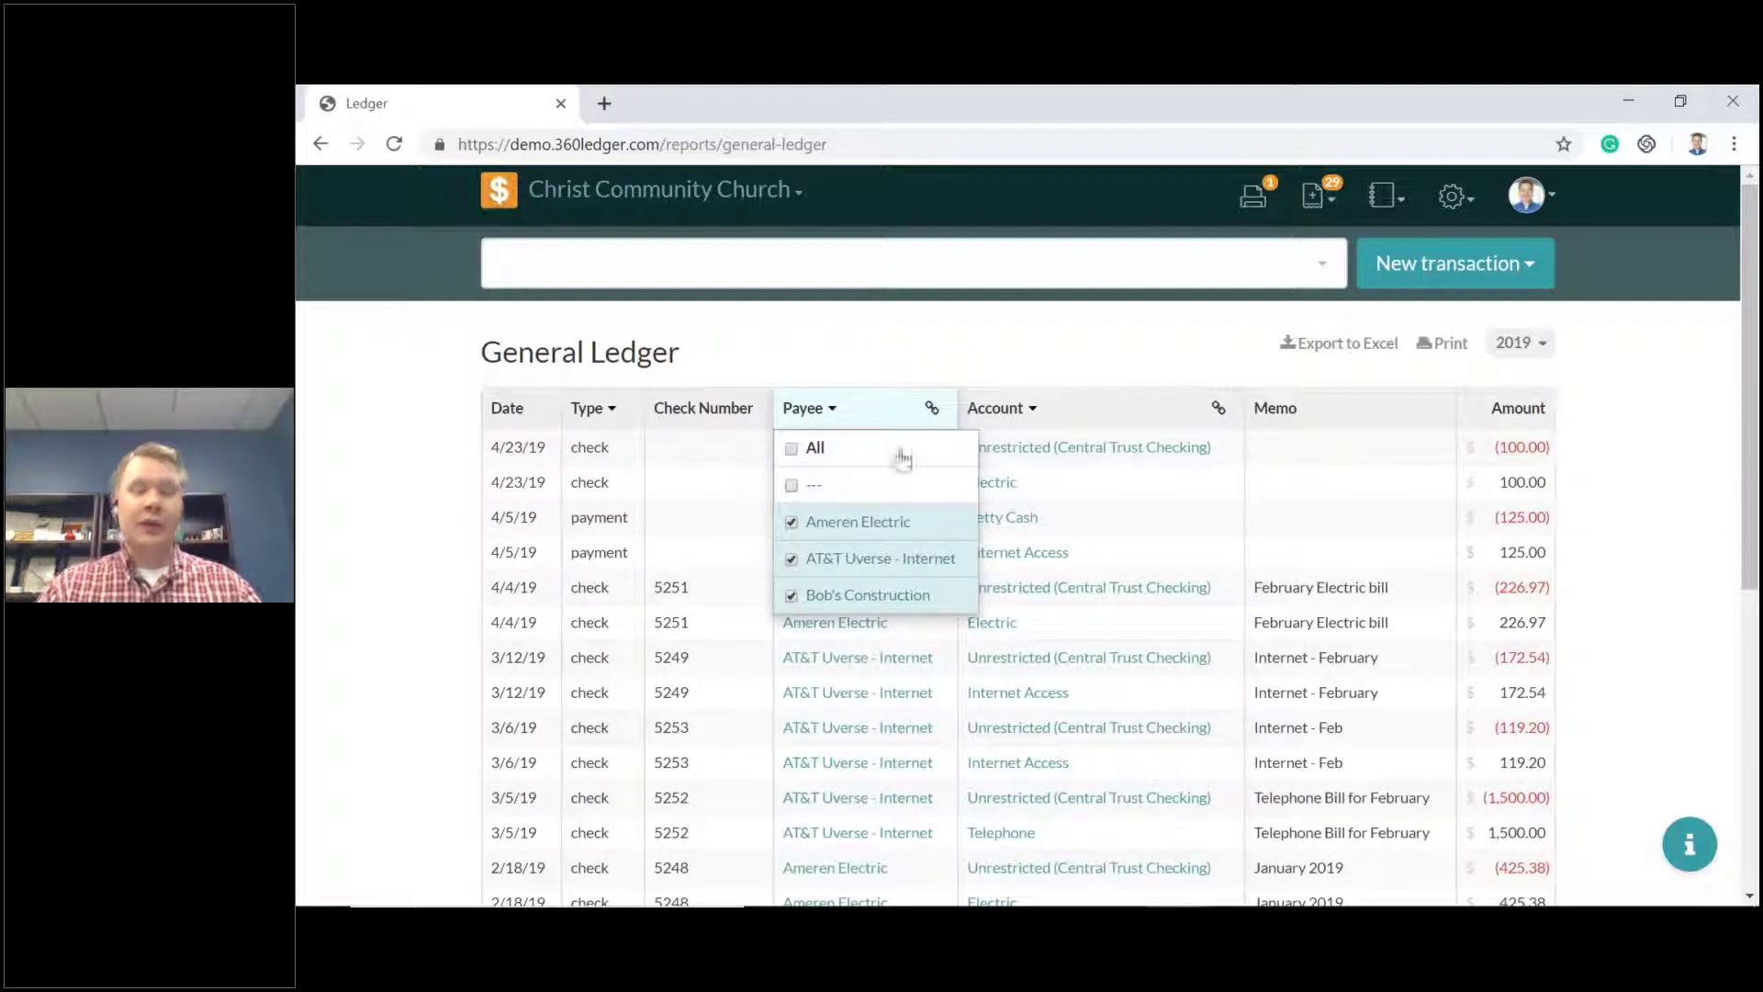
{"action": "left_click", "coordinate": [935, 336]}
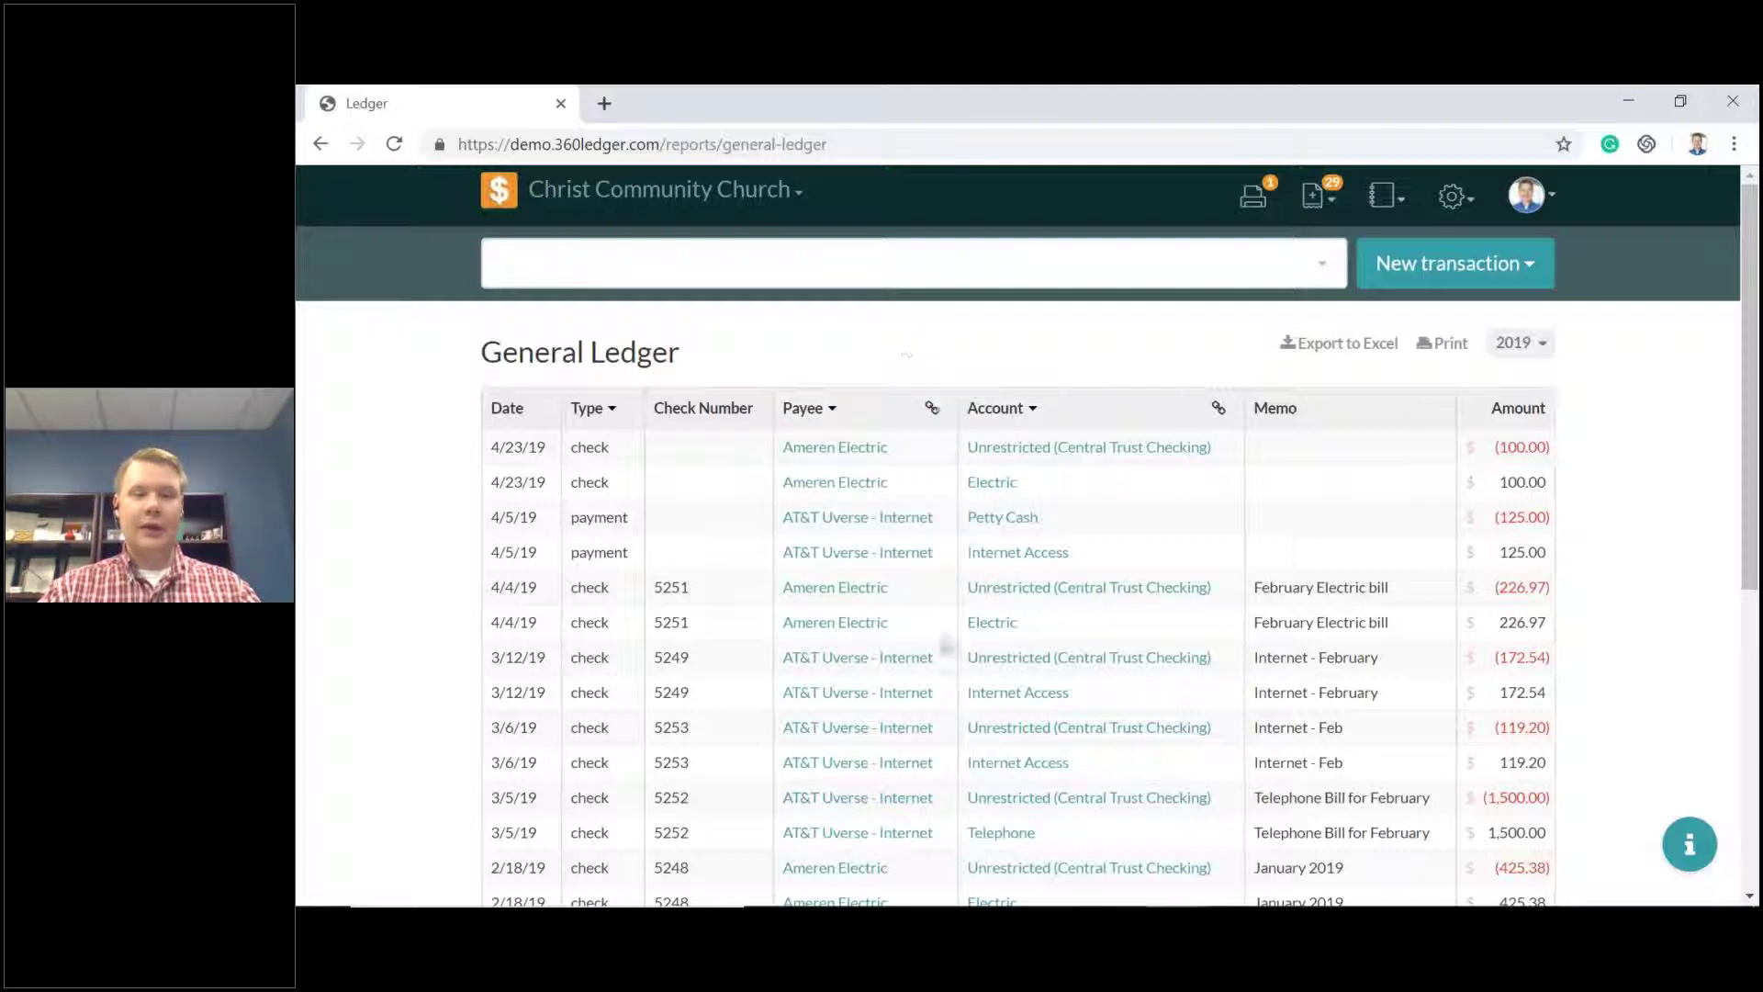
{"action": "left_click", "coordinate": [931, 408]}
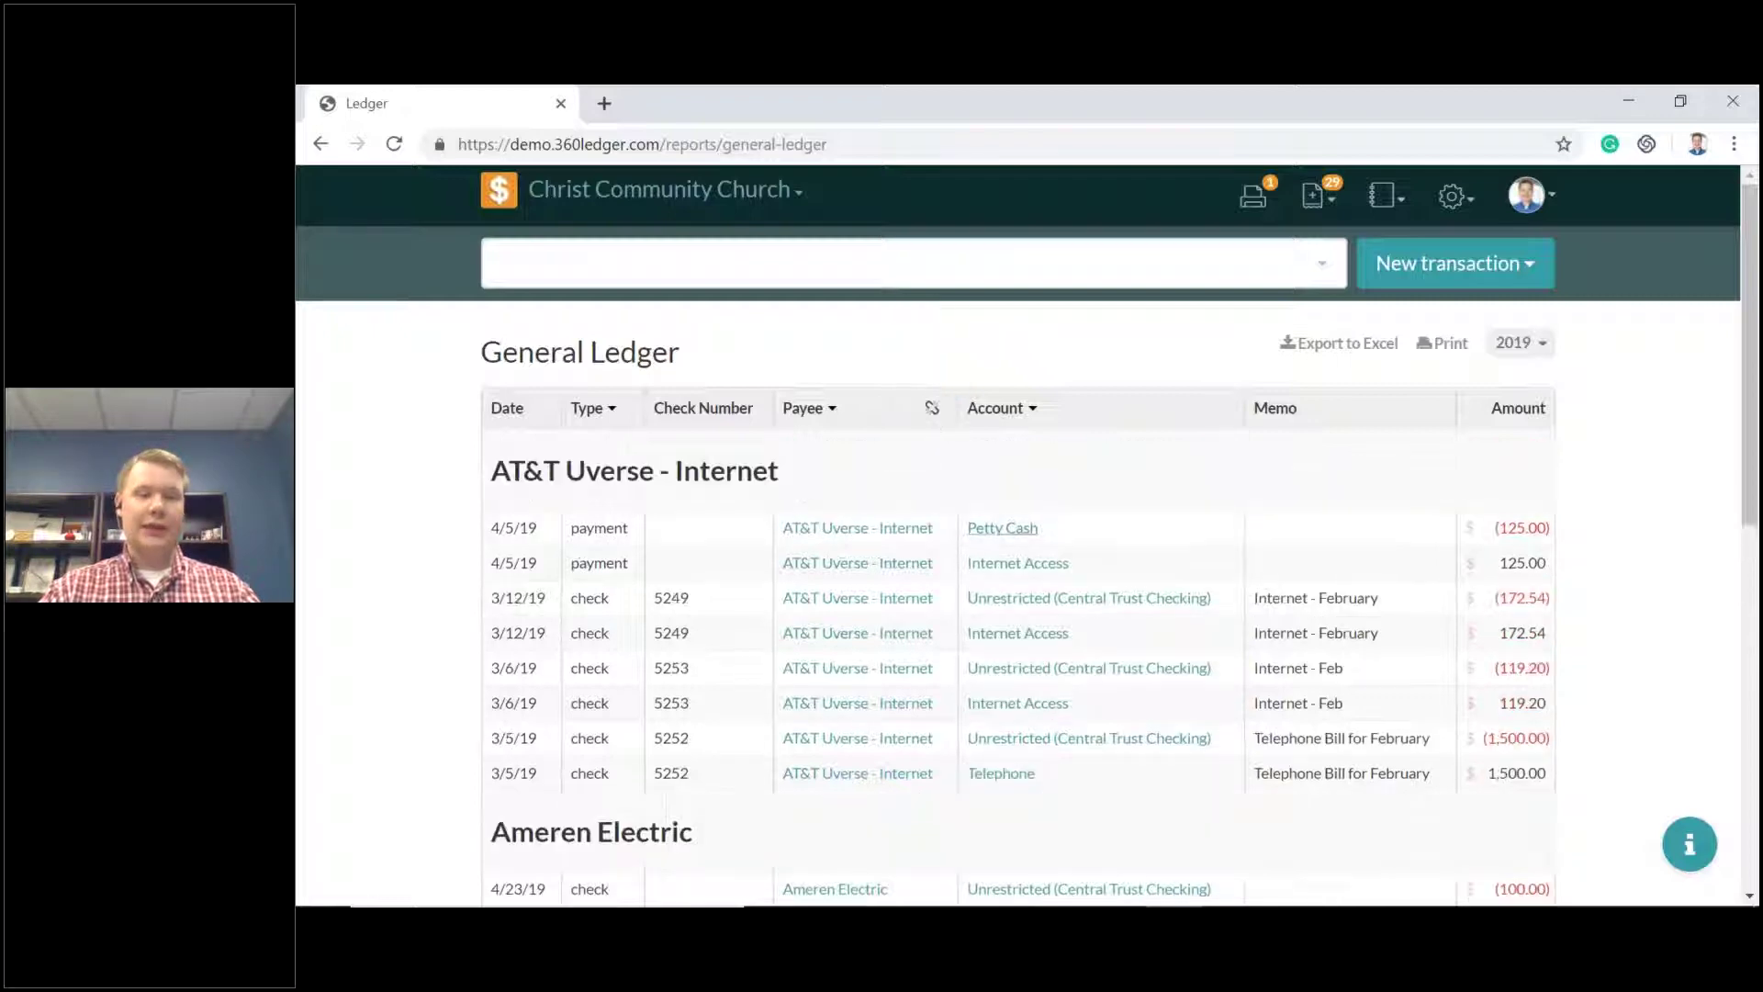
{"action": "scroll", "coordinate": [980, 537], "scroll_direction": "down", "scroll_amount": 3}
{"action": "scroll", "coordinate": [981, 537], "scroll_direction": "down", "scroll_amount": 5}
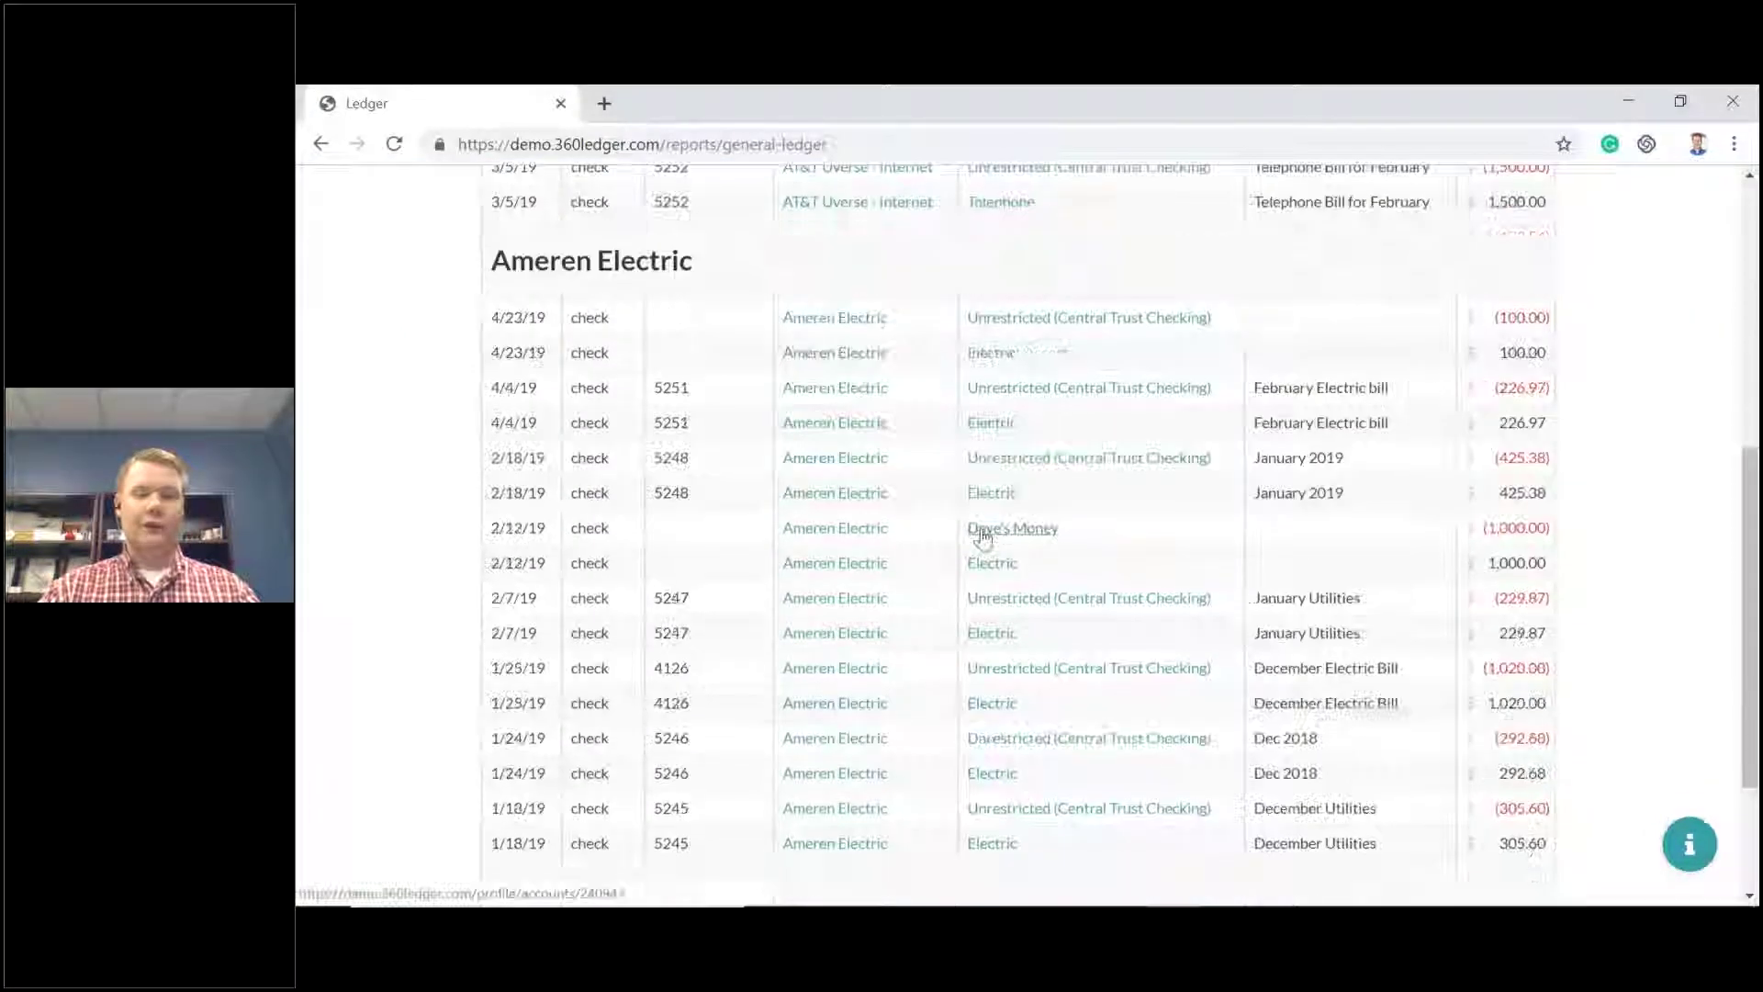
{"action": "scroll", "coordinate": [980, 538], "scroll_direction": "up", "scroll_amount": 5}
{"action": "scroll", "coordinate": [977, 535], "scroll_direction": "up", "scroll_amount": 3}
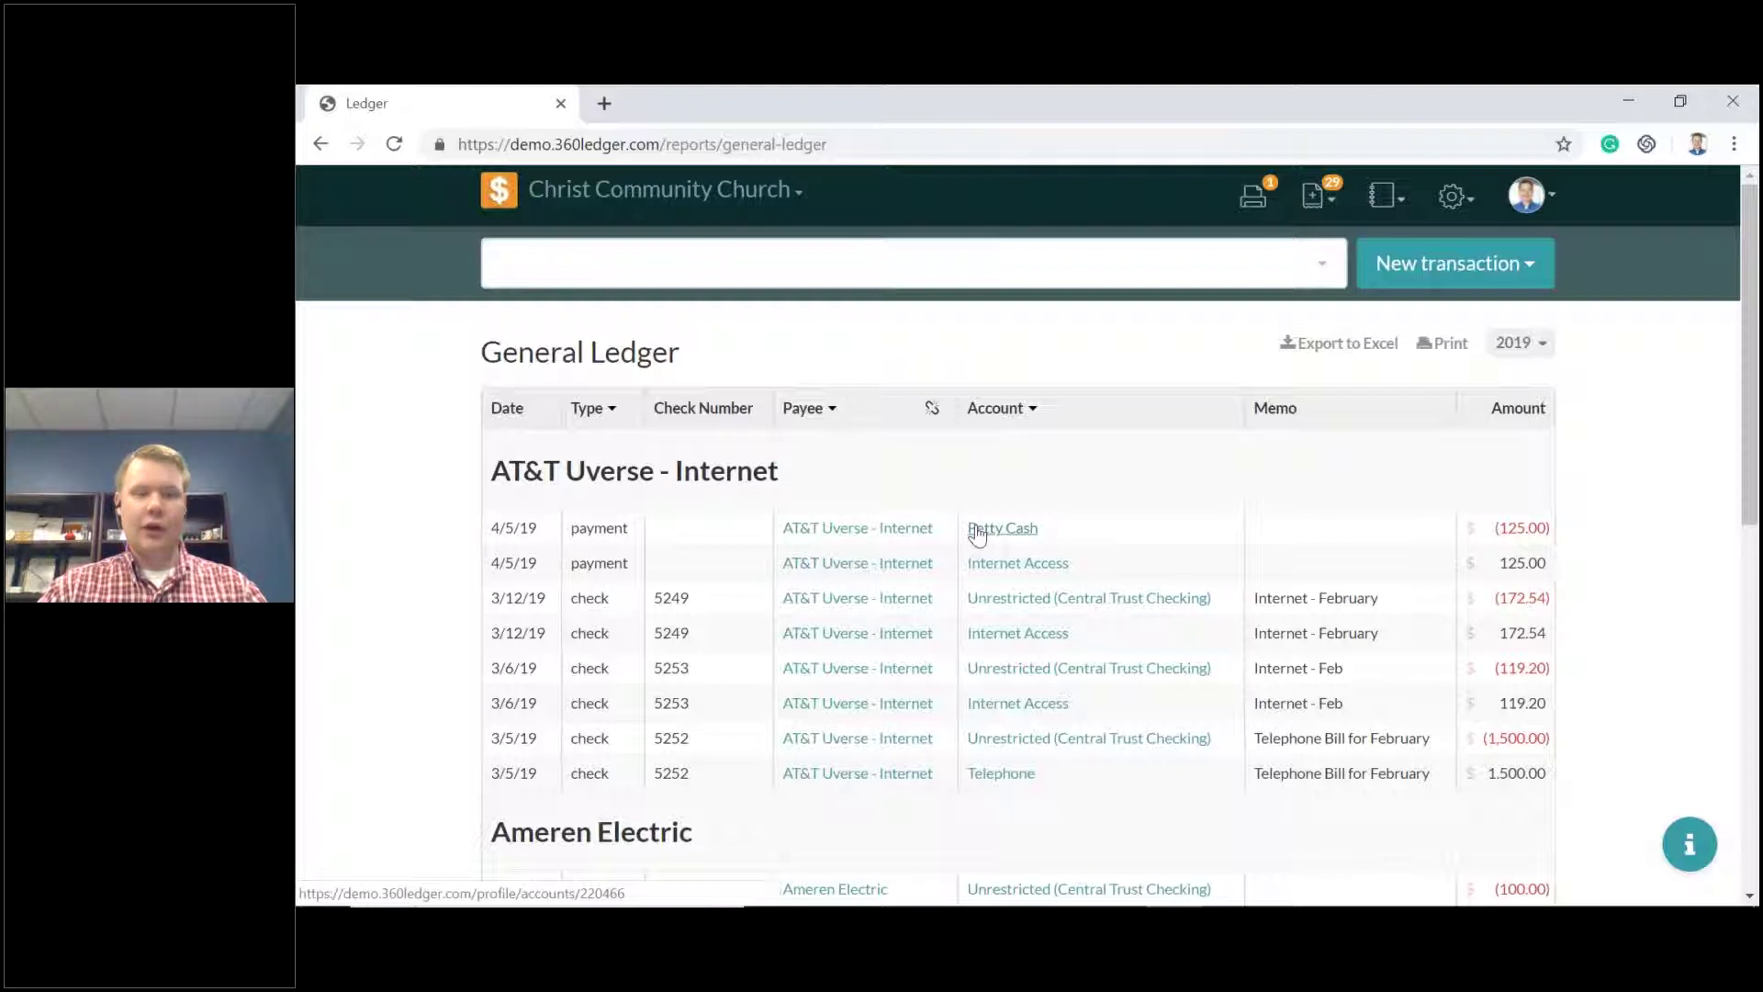
Filter the ledger's transaction Type to checks only.
{"action": "left_click", "coordinate": [608, 410]}
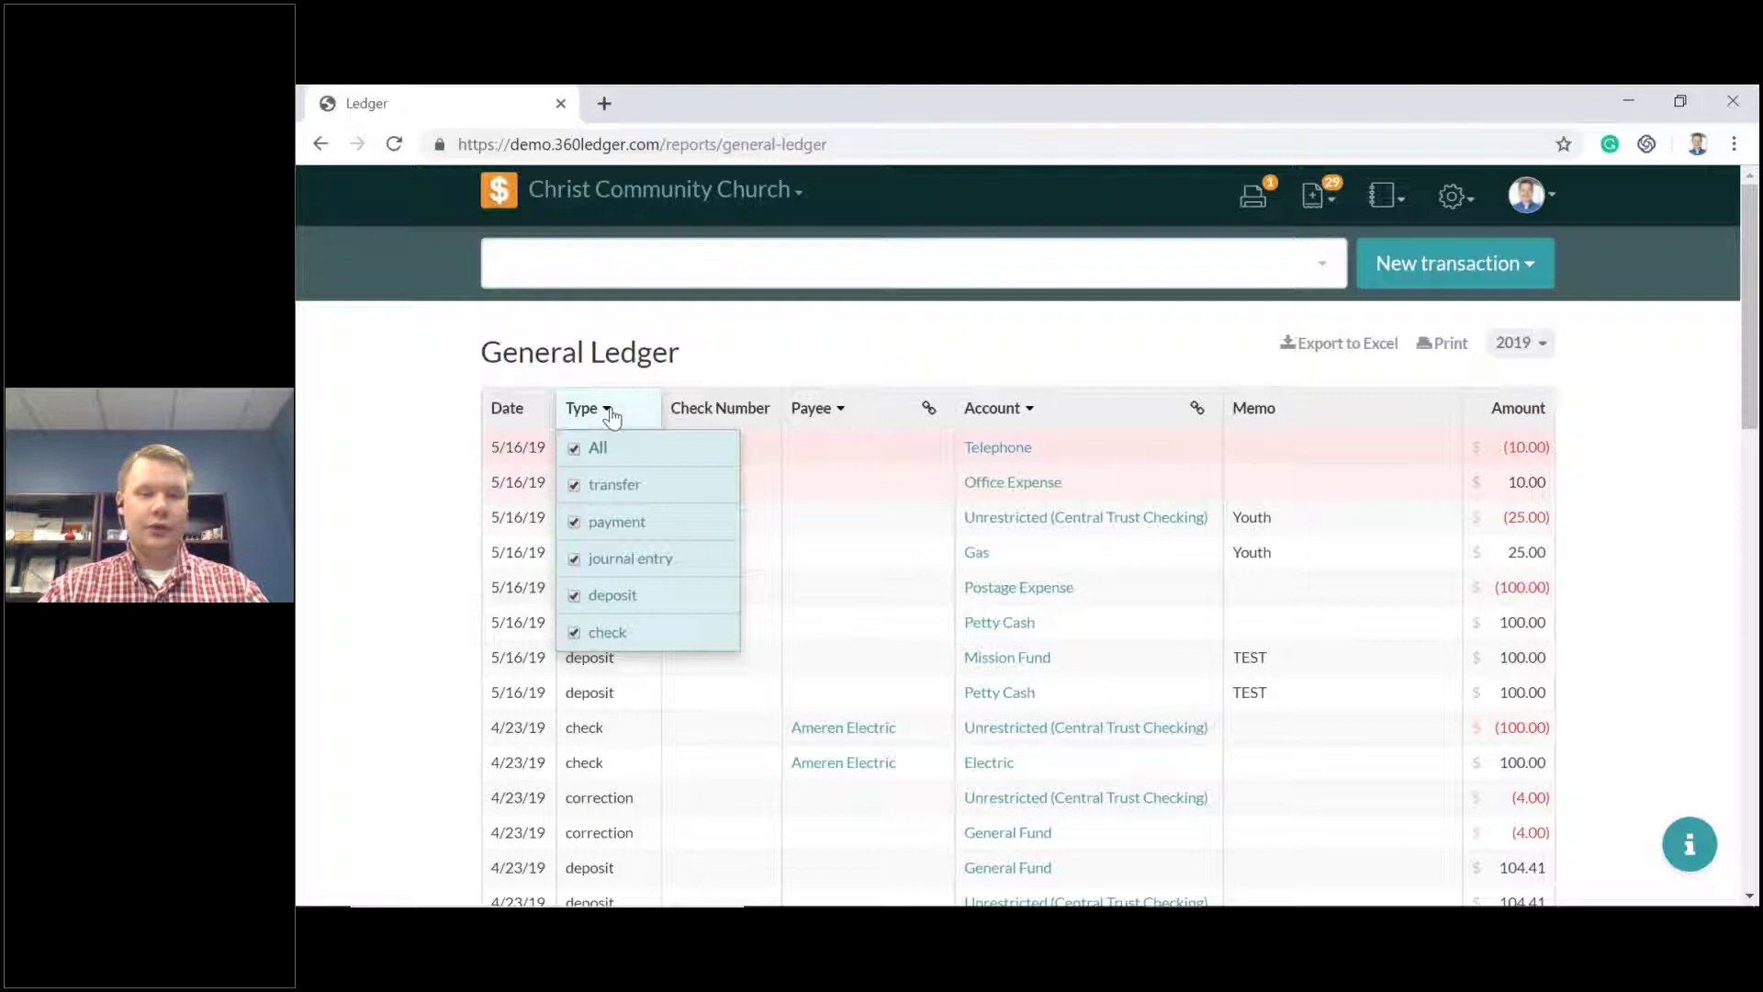
{"action": "left_click", "coordinate": [608, 633]}
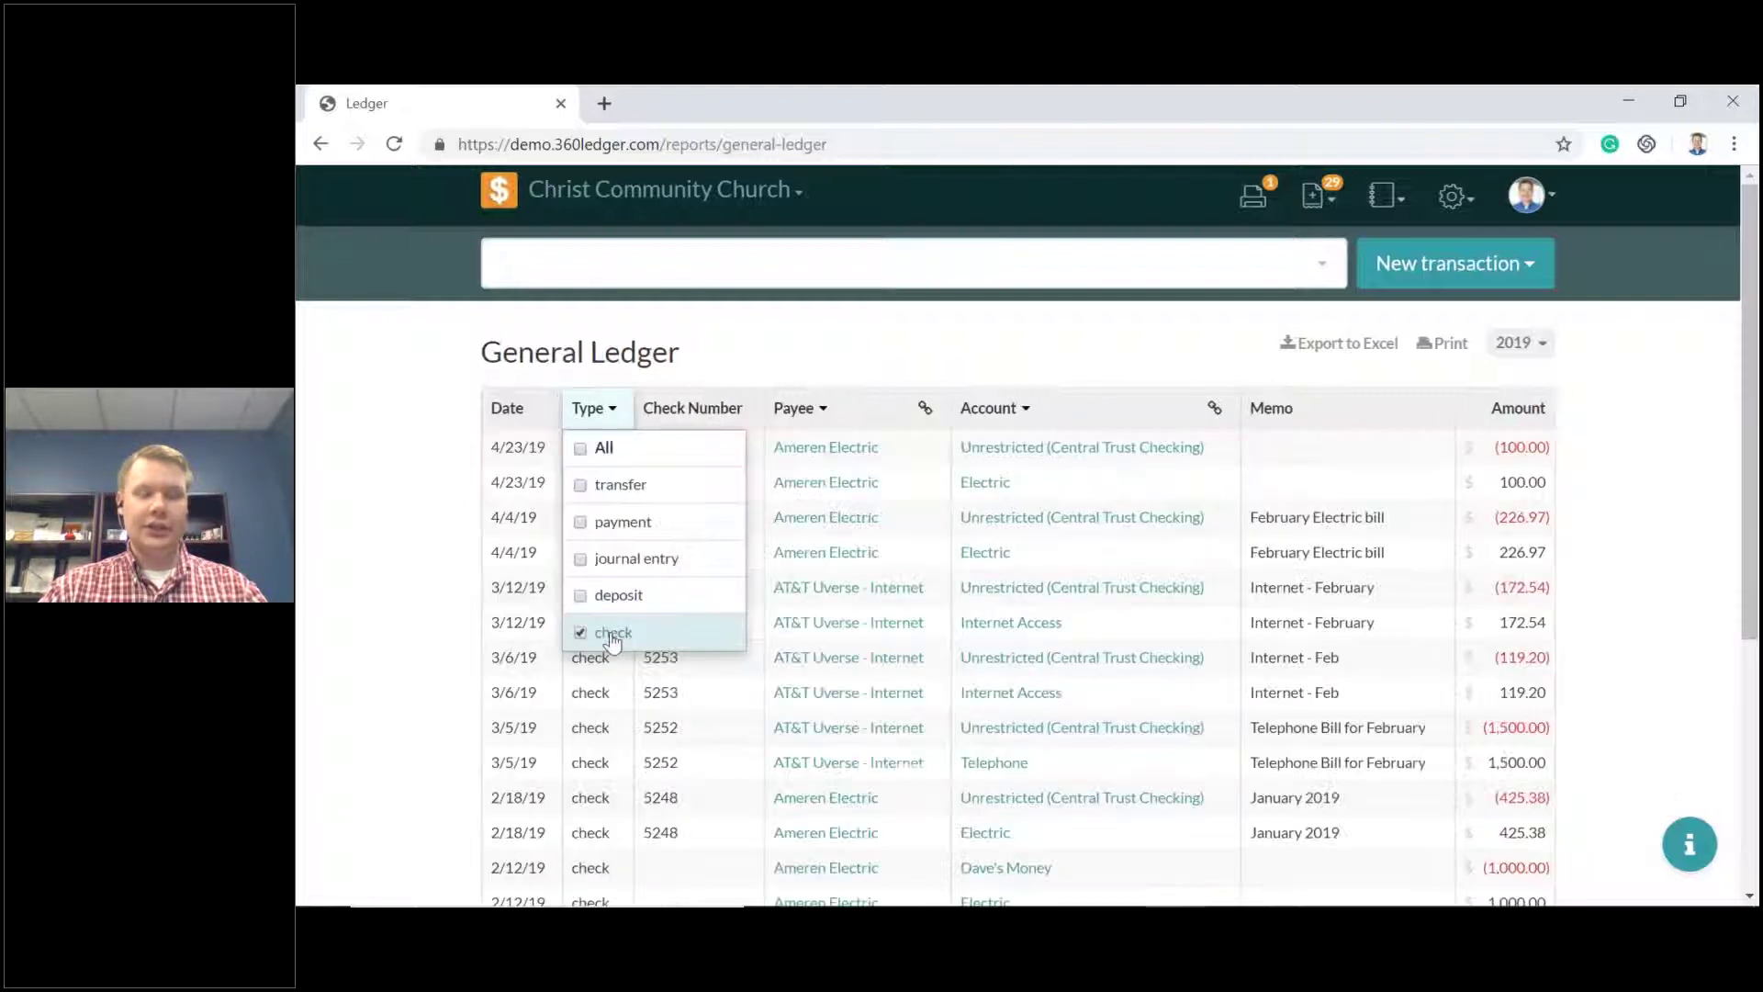
{"action": "left_click", "coordinate": [856, 346]}
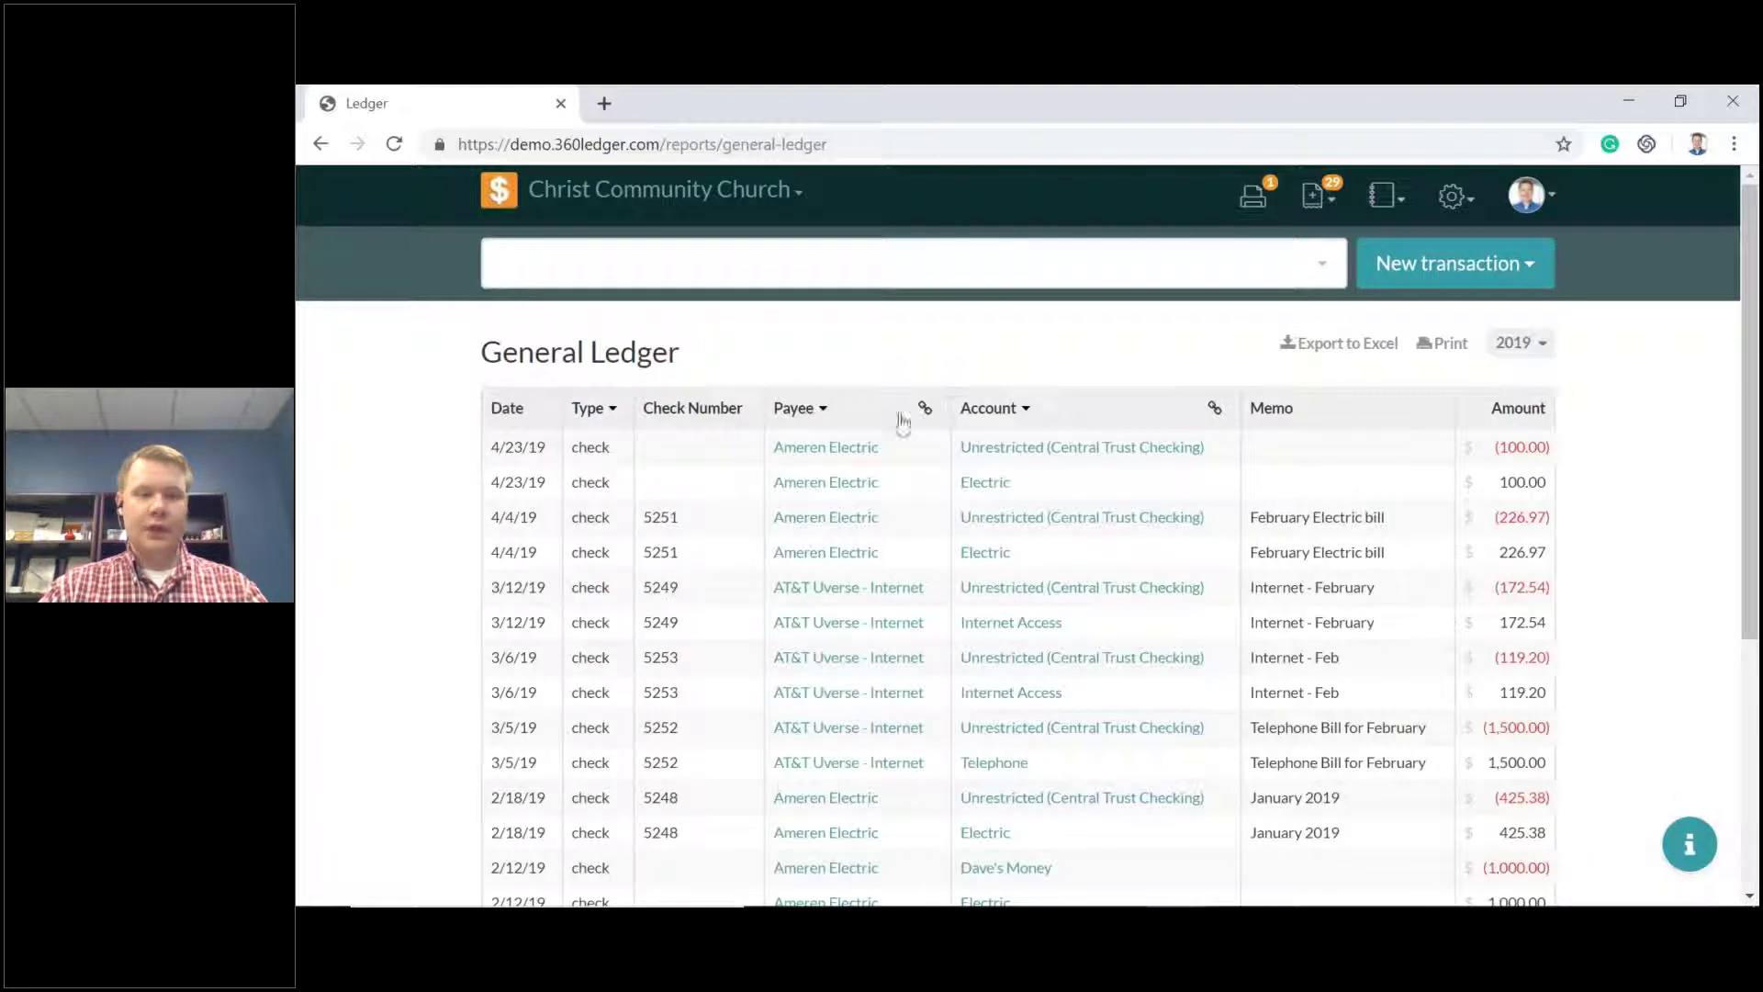
Limit the Payee filter to Ameren Electric only.
{"action": "left_click", "coordinate": [820, 410]}
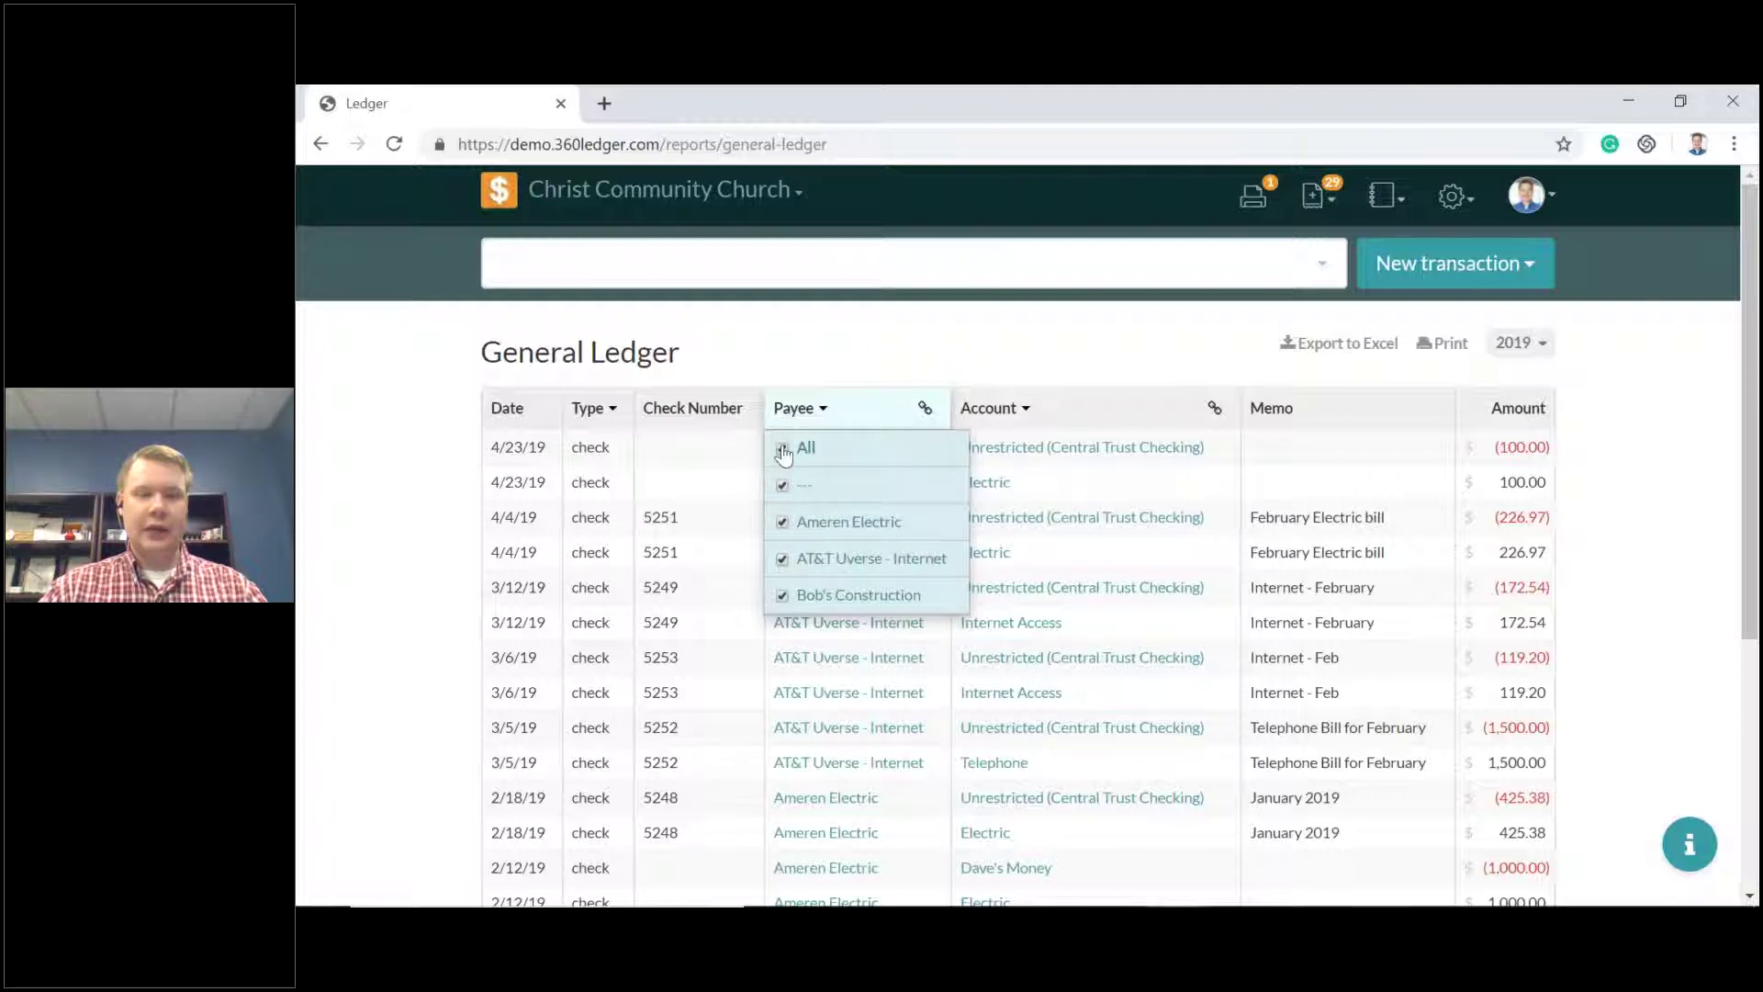
{"action": "left_click", "coordinate": [782, 448]}
{"action": "left_click", "coordinate": [976, 522]}
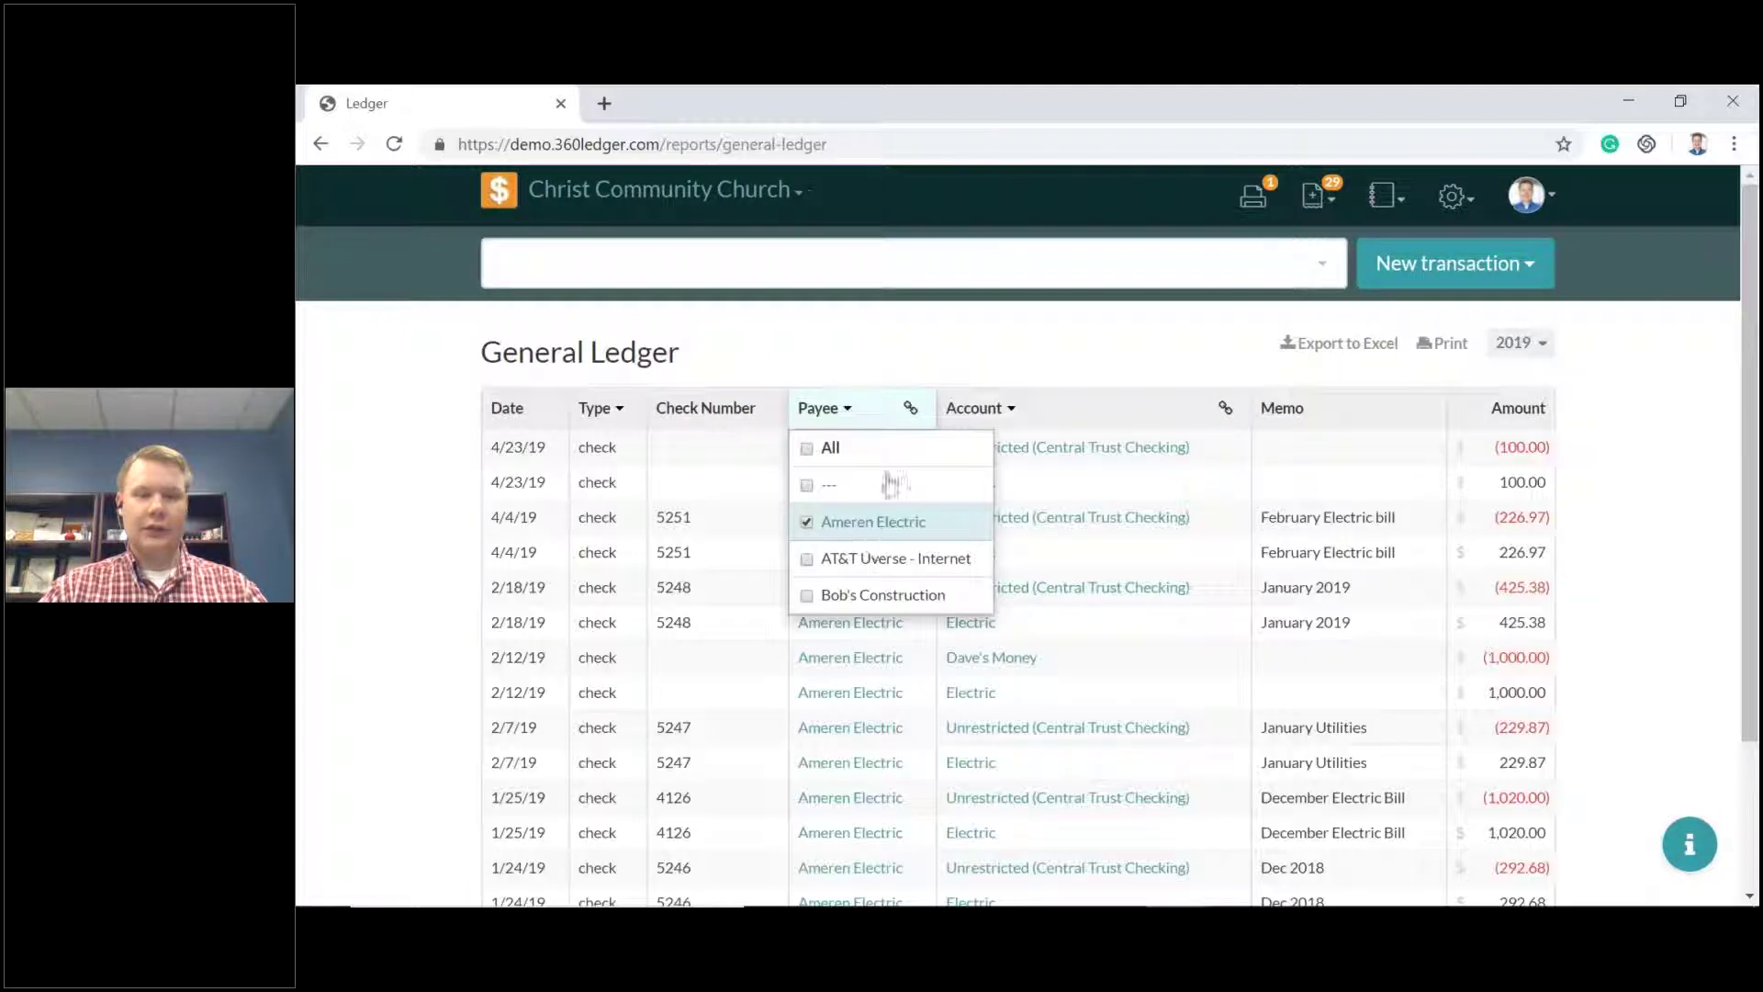
{"action": "left_click", "coordinate": [962, 339]}
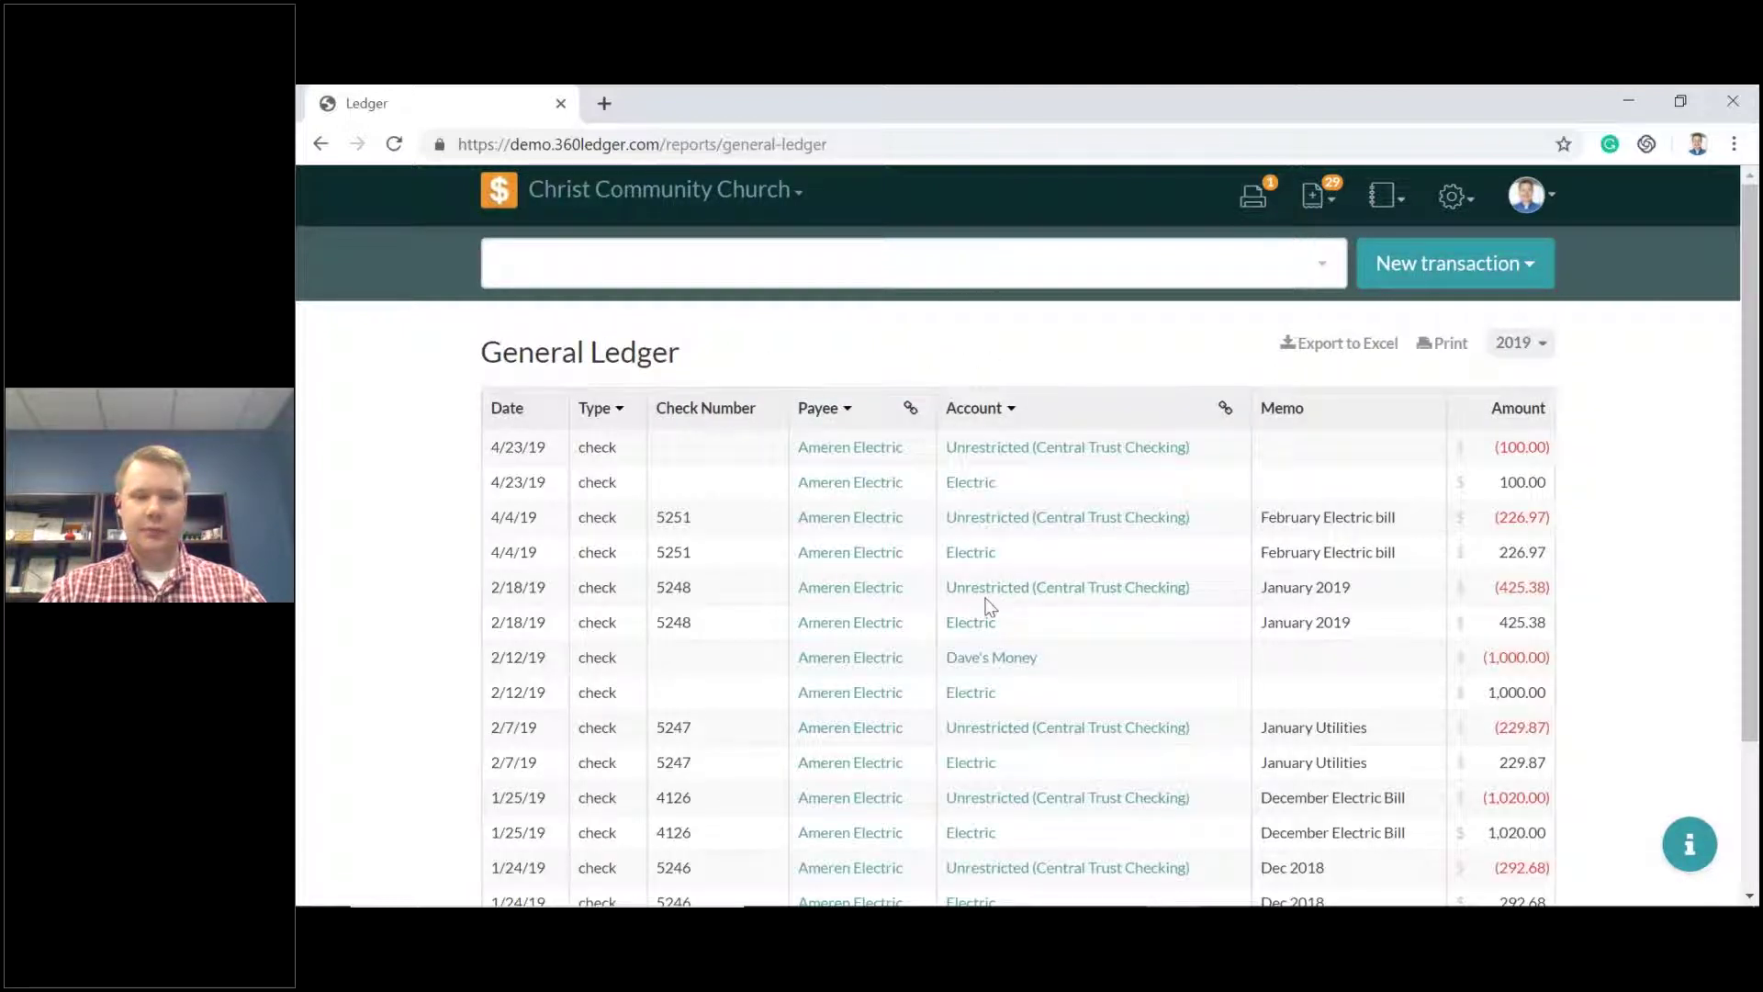
{"action": "scroll", "coordinate": [1001, 614], "scroll_direction": "down", "scroll_amount": 2}
{"action": "scroll", "coordinate": [1004, 609], "scroll_direction": "up", "scroll_amount": 1}
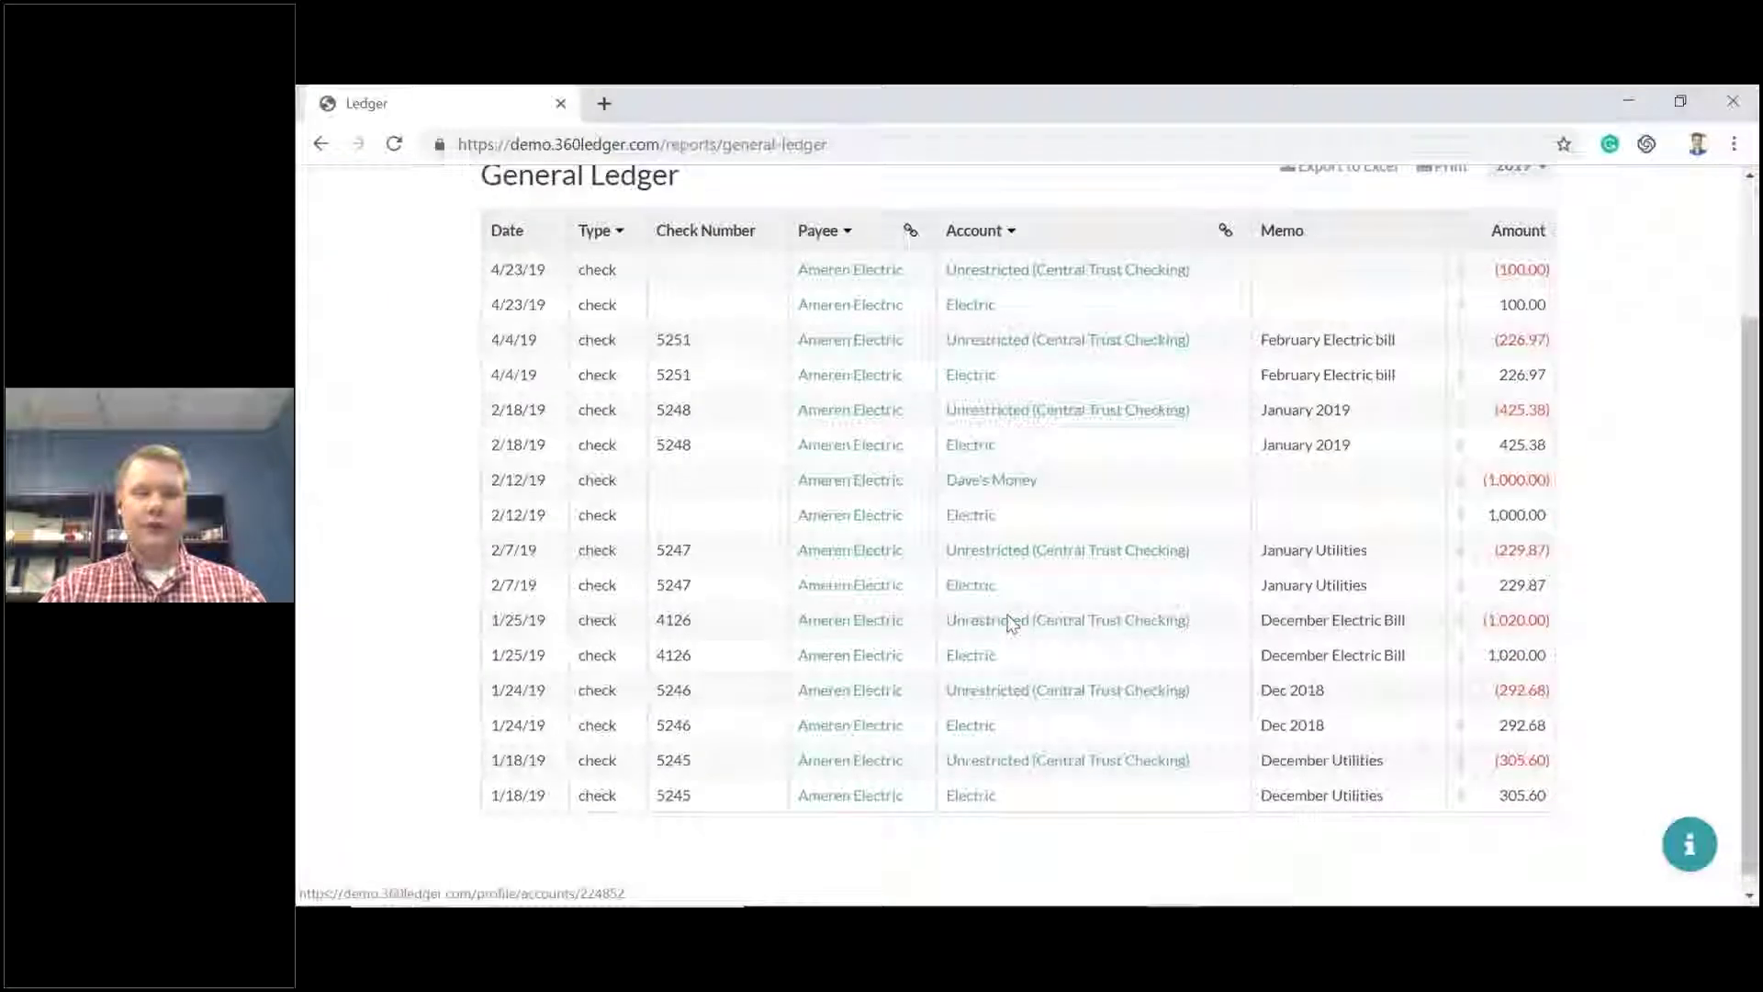
{"action": "scroll", "coordinate": [1010, 624], "scroll_direction": "up", "scroll_amount": 1}
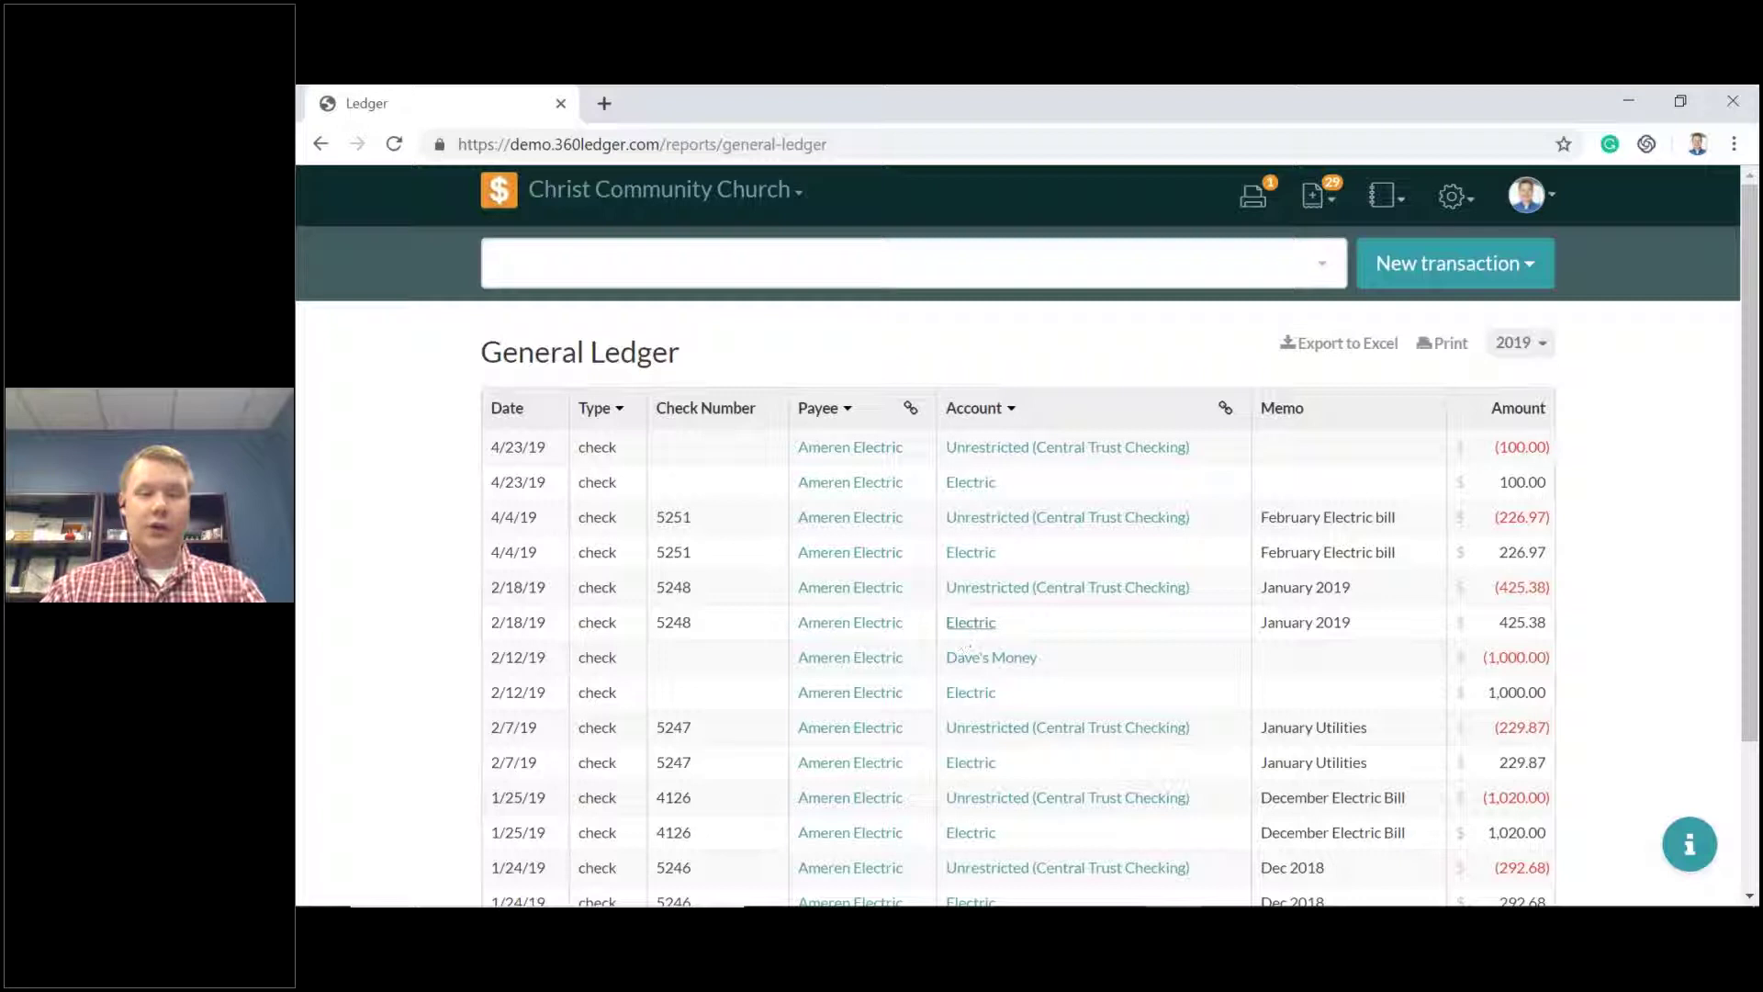
{"action": "scroll", "coordinate": [1004, 634], "scroll_direction": "down", "scroll_amount": 1}
{"action": "scroll", "coordinate": [1001, 613], "scroll_direction": "down", "scroll_amount": 1}
{"action": "scroll", "coordinate": [1010, 612], "scroll_direction": "up", "scroll_amount": 2}
{"action": "scroll", "coordinate": [1006, 613], "scroll_direction": "down", "scroll_amount": 2}
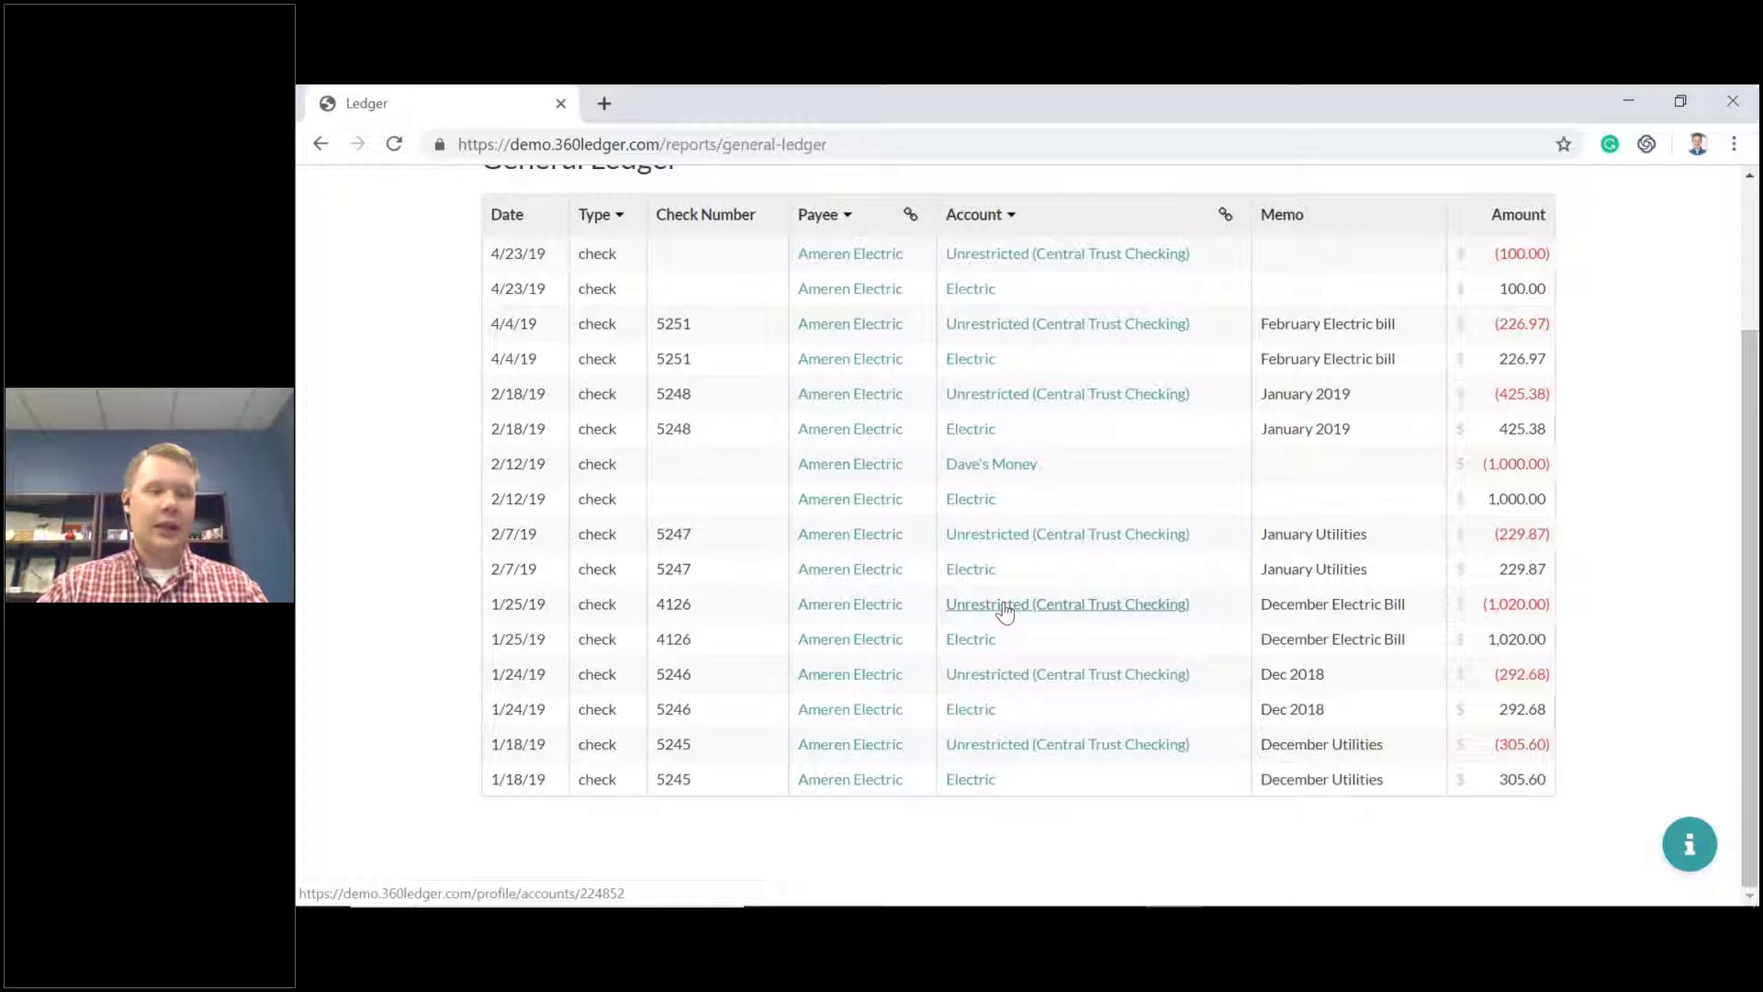
{"action": "scroll", "coordinate": [1006, 611], "scroll_direction": "up", "scroll_amount": 2}
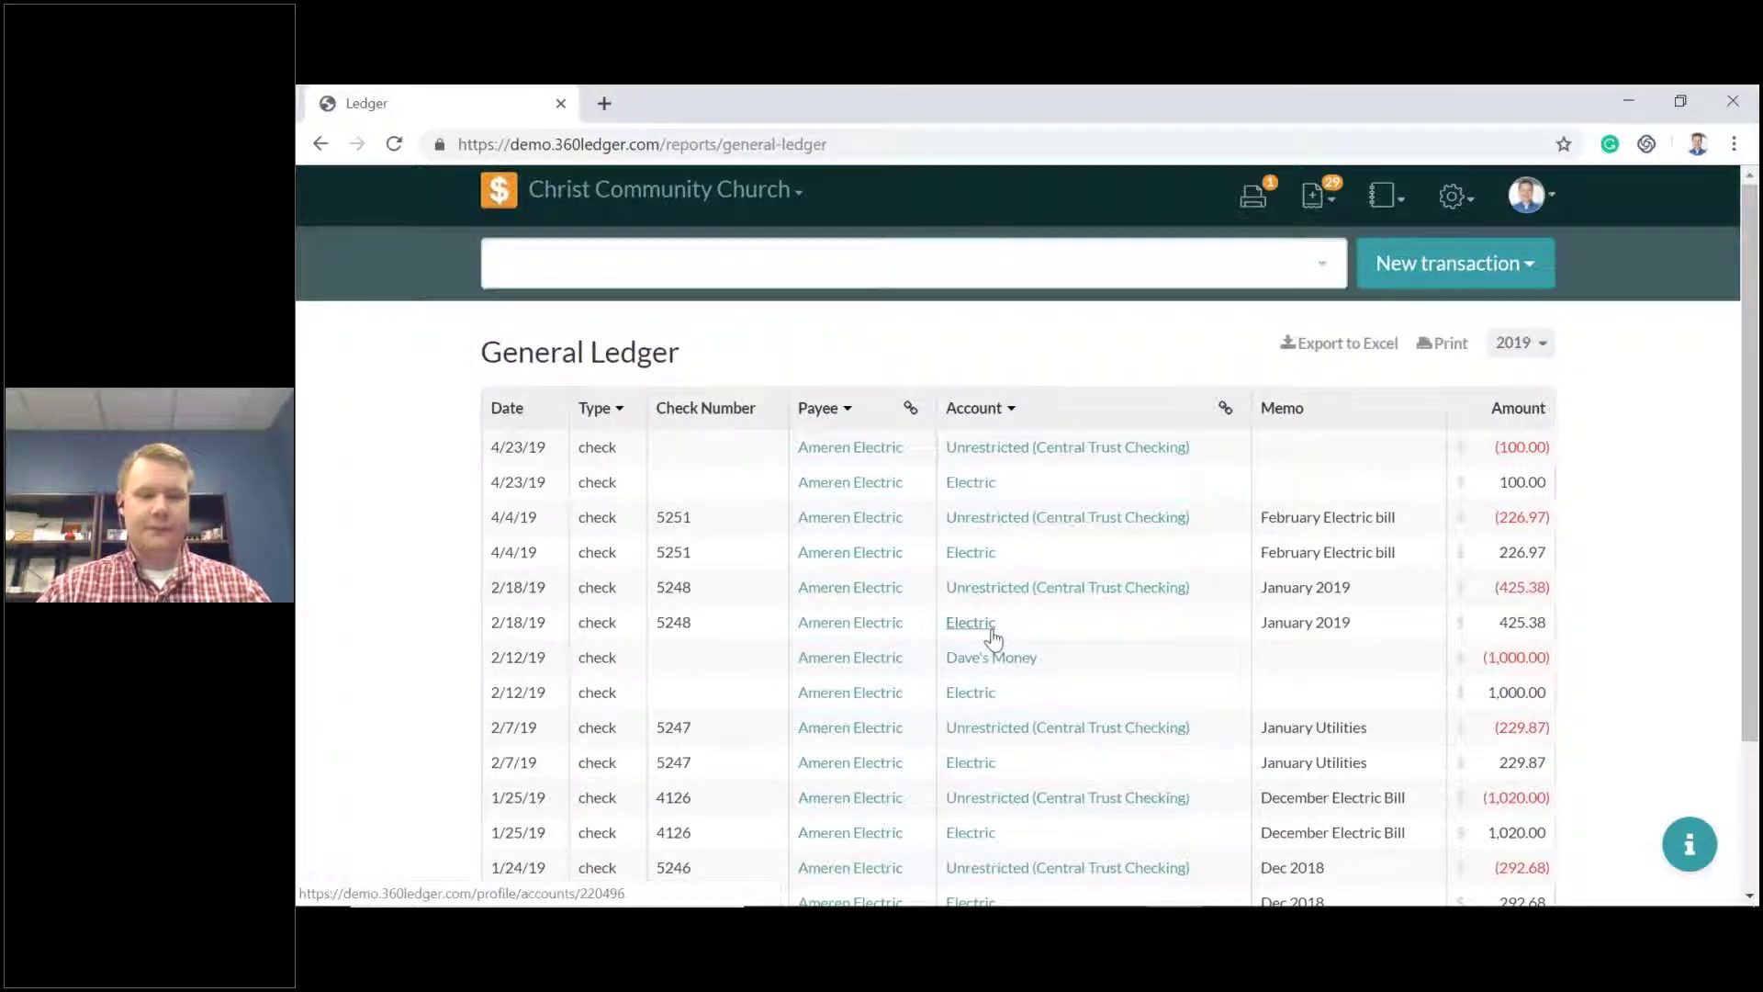
{"action": "scroll", "coordinate": [990, 632], "scroll_direction": "down", "scroll_amount": 2}
{"action": "scroll", "coordinate": [989, 631], "scroll_direction": "up", "scroll_amount": 2}
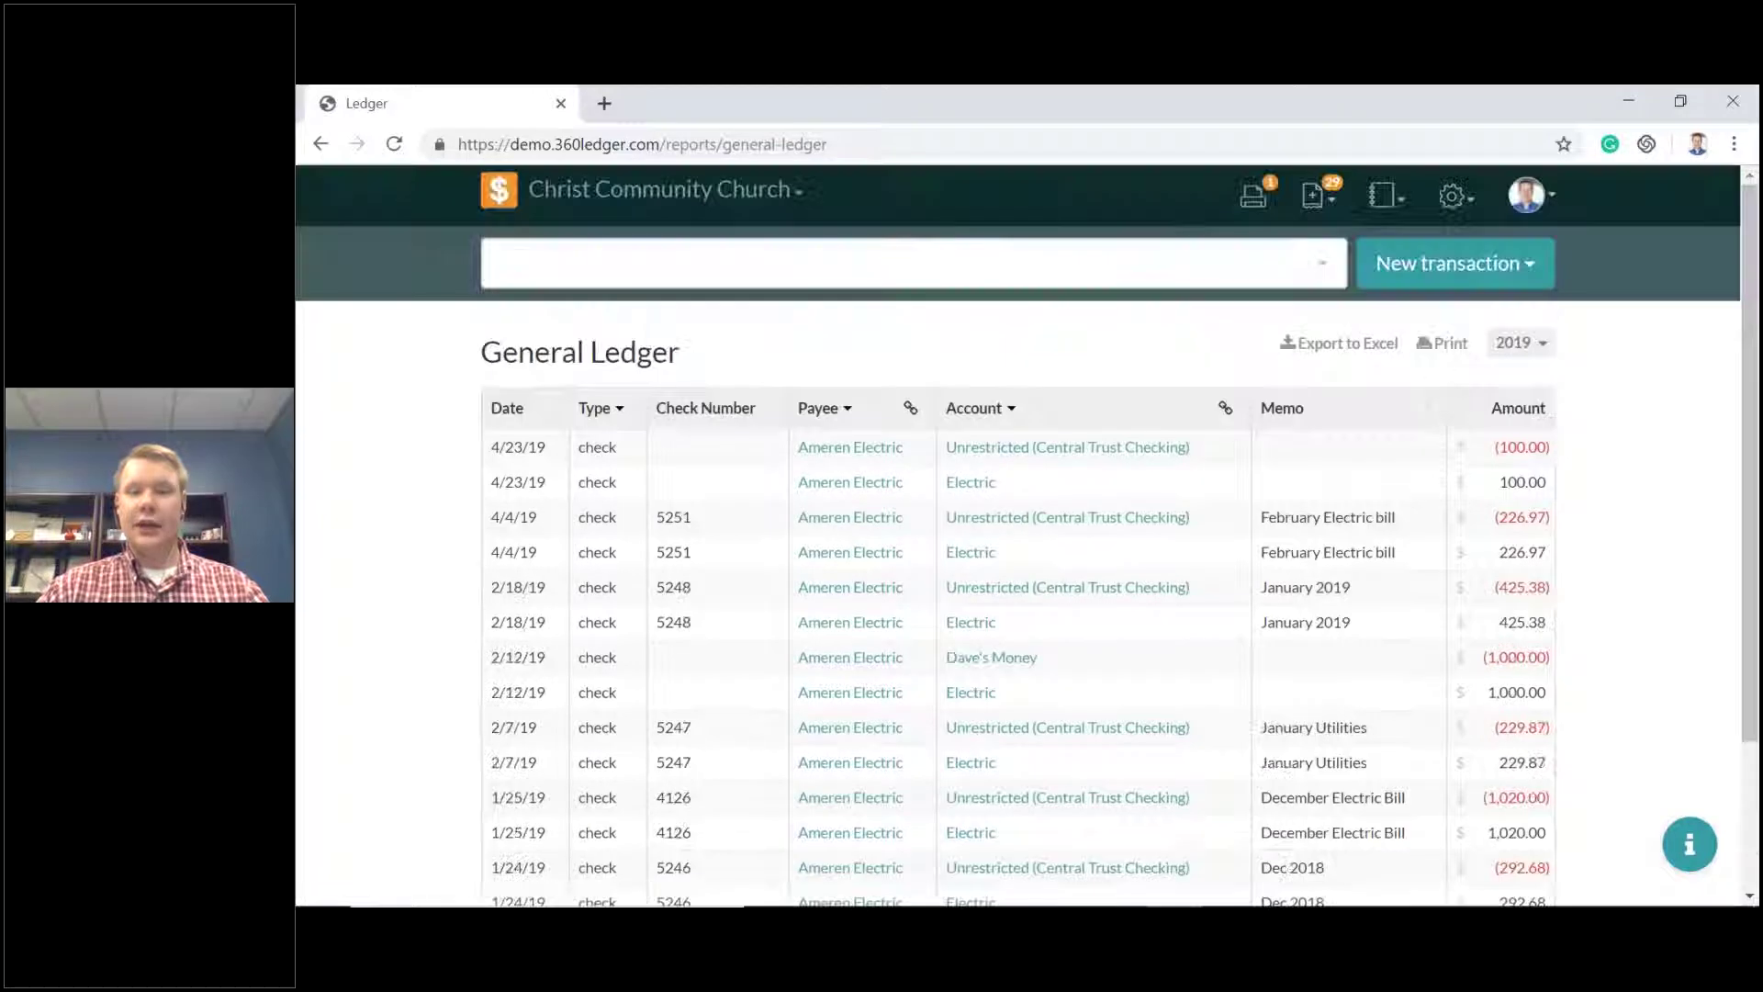
{"action": "left_click", "coordinate": [1441, 342]}
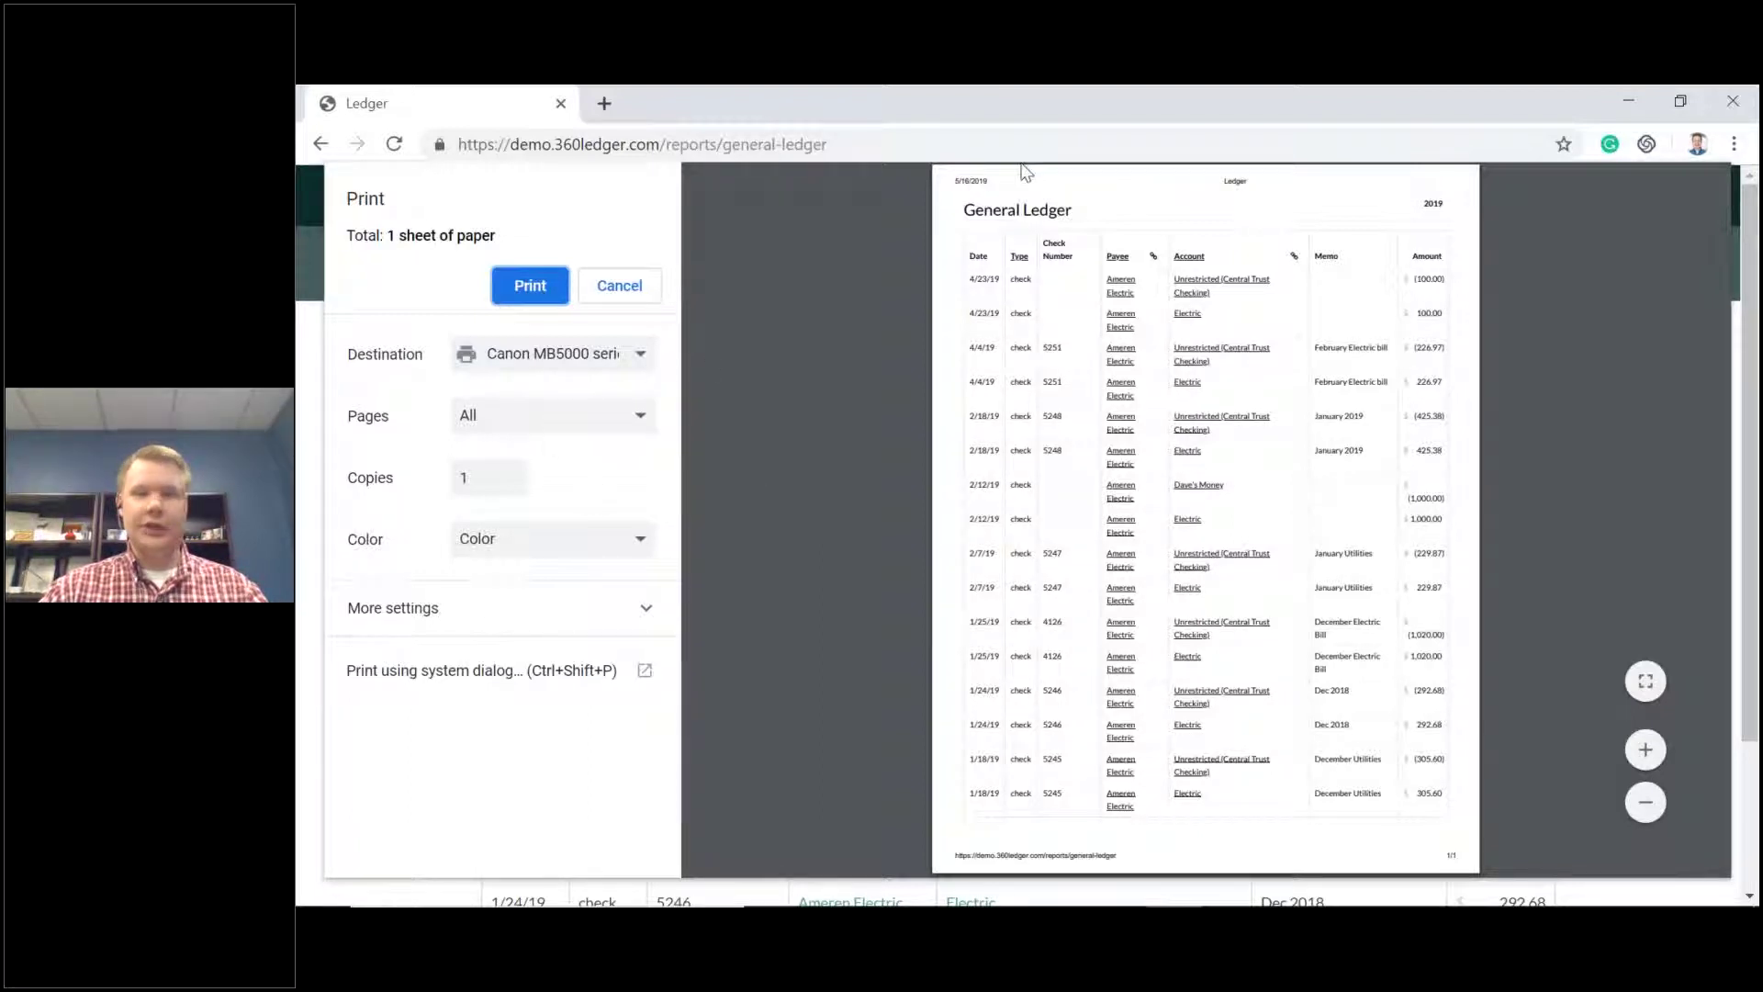
{"action": "left_click", "coordinate": [618, 285]}
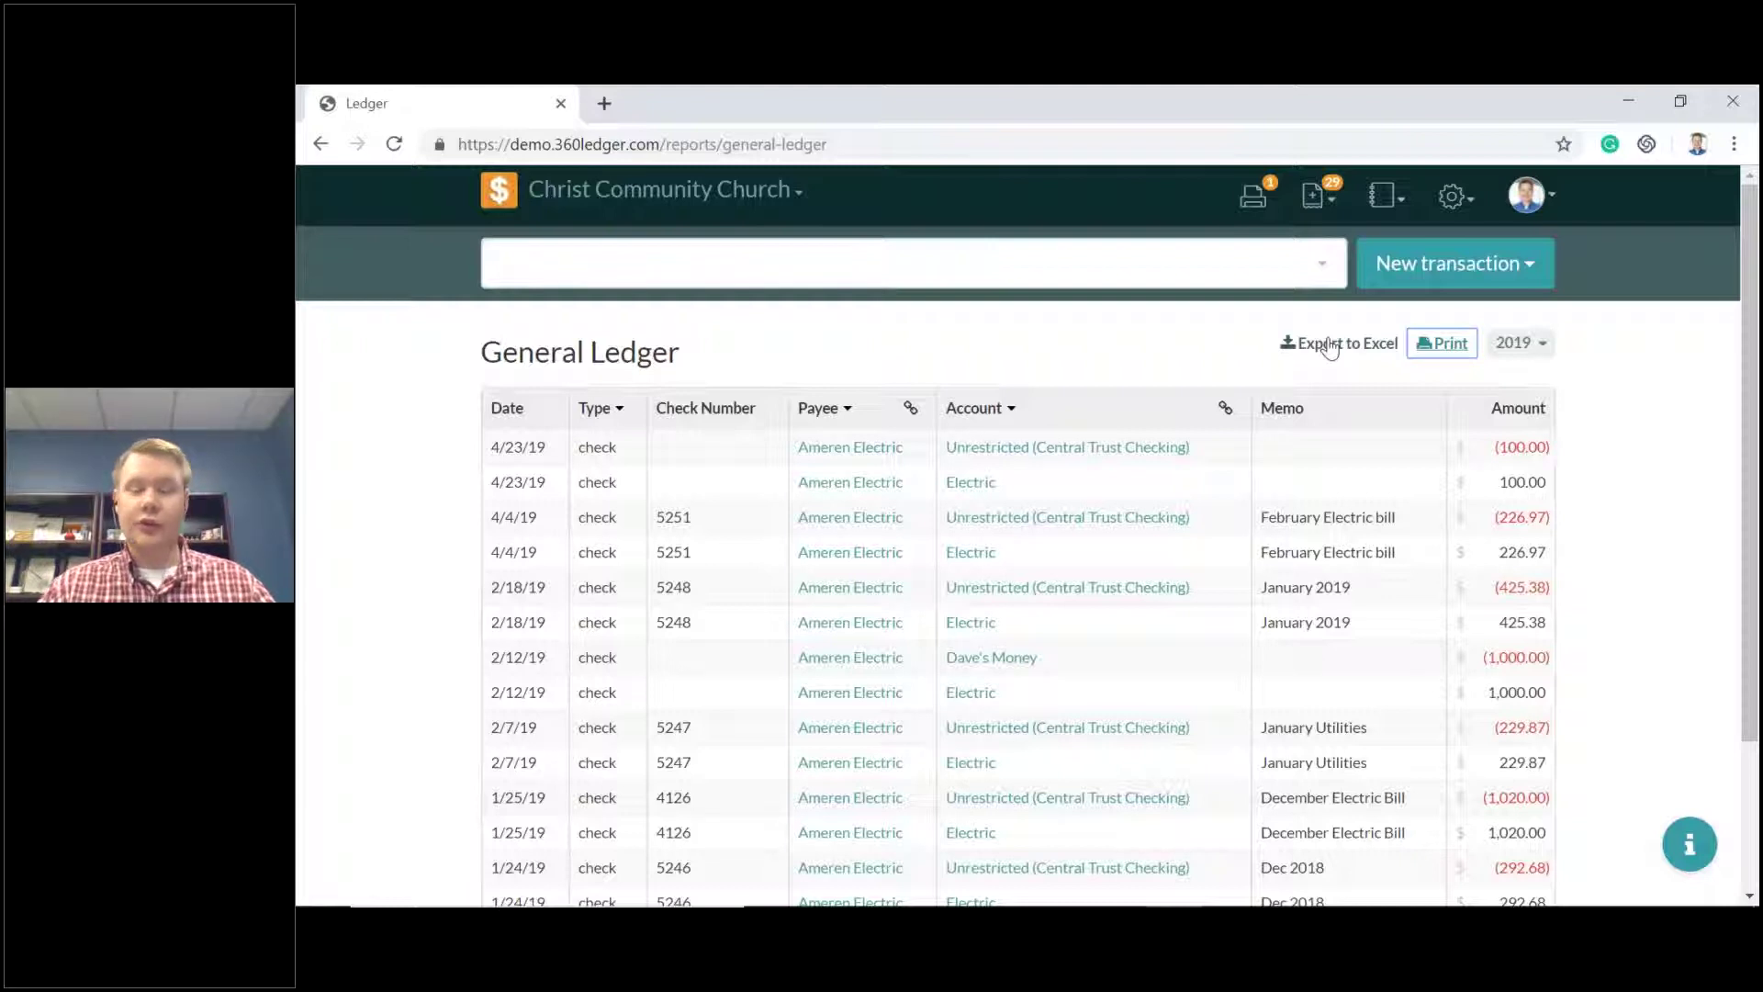
{"action": "left_click", "coordinate": [1380, 202]}
Open the Income & Expense report and collapse its Income and Expense sections.
{"action": "left_click", "coordinate": [1390, 287]}
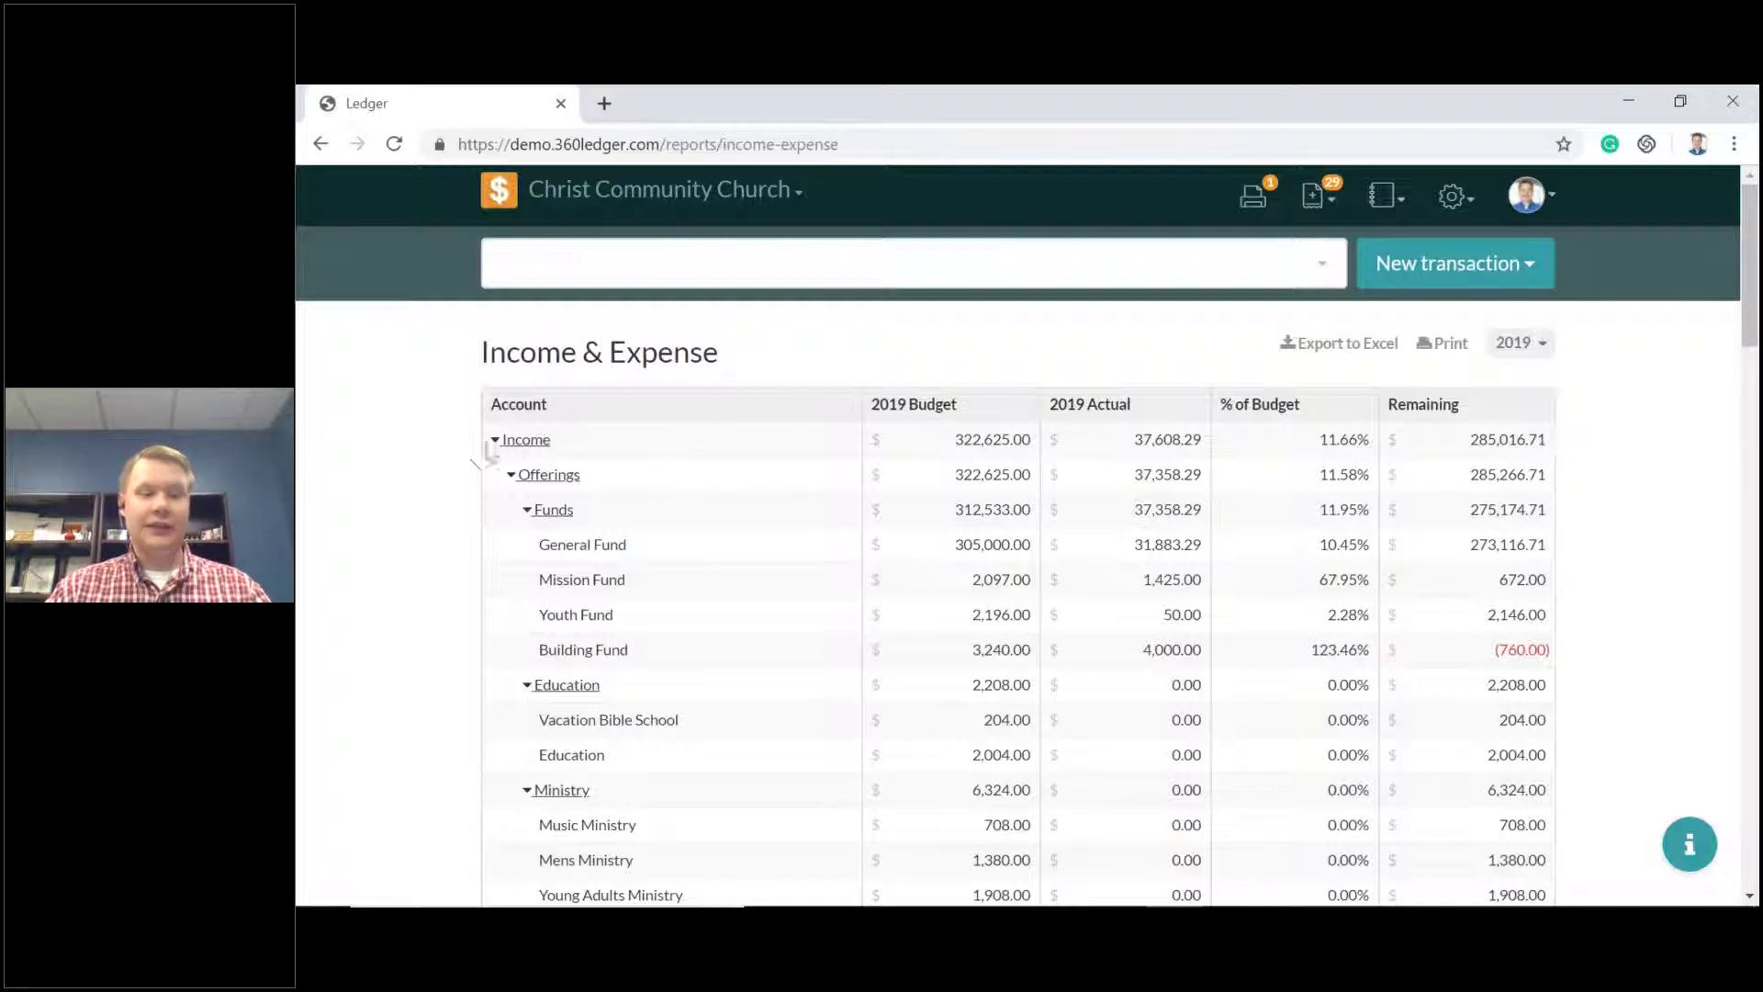
{"action": "left_click", "coordinate": [495, 441]}
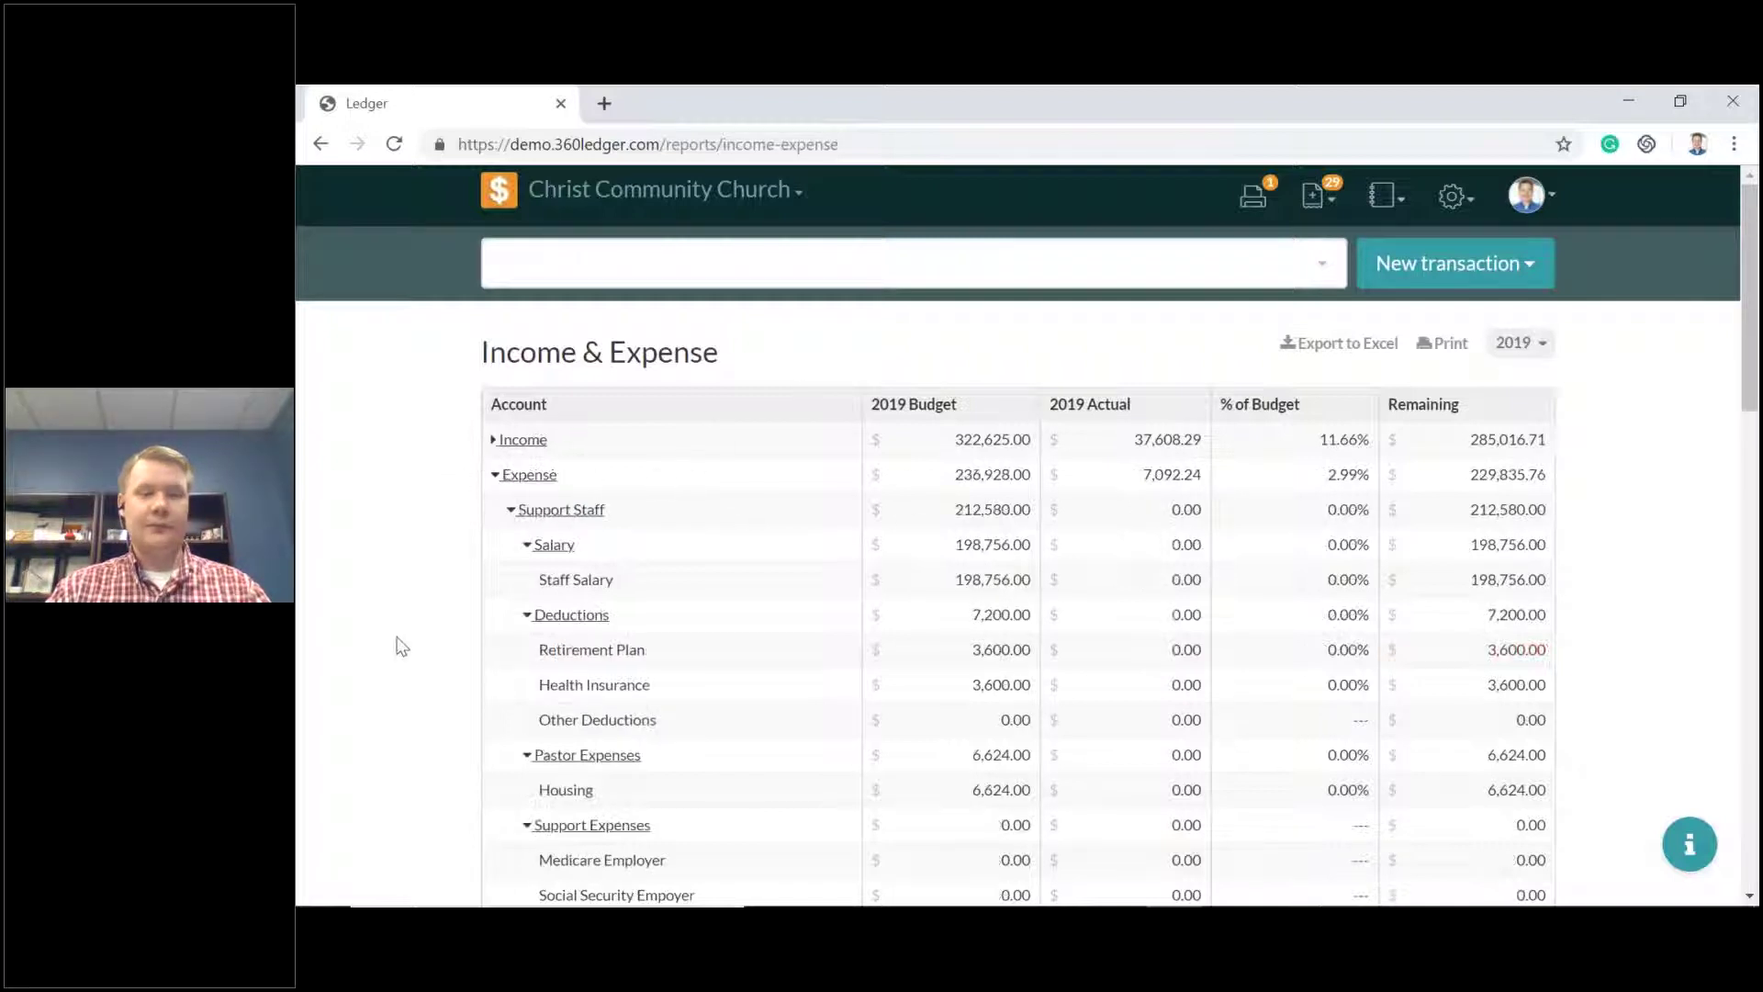
{"action": "left_click", "coordinate": [496, 476]}
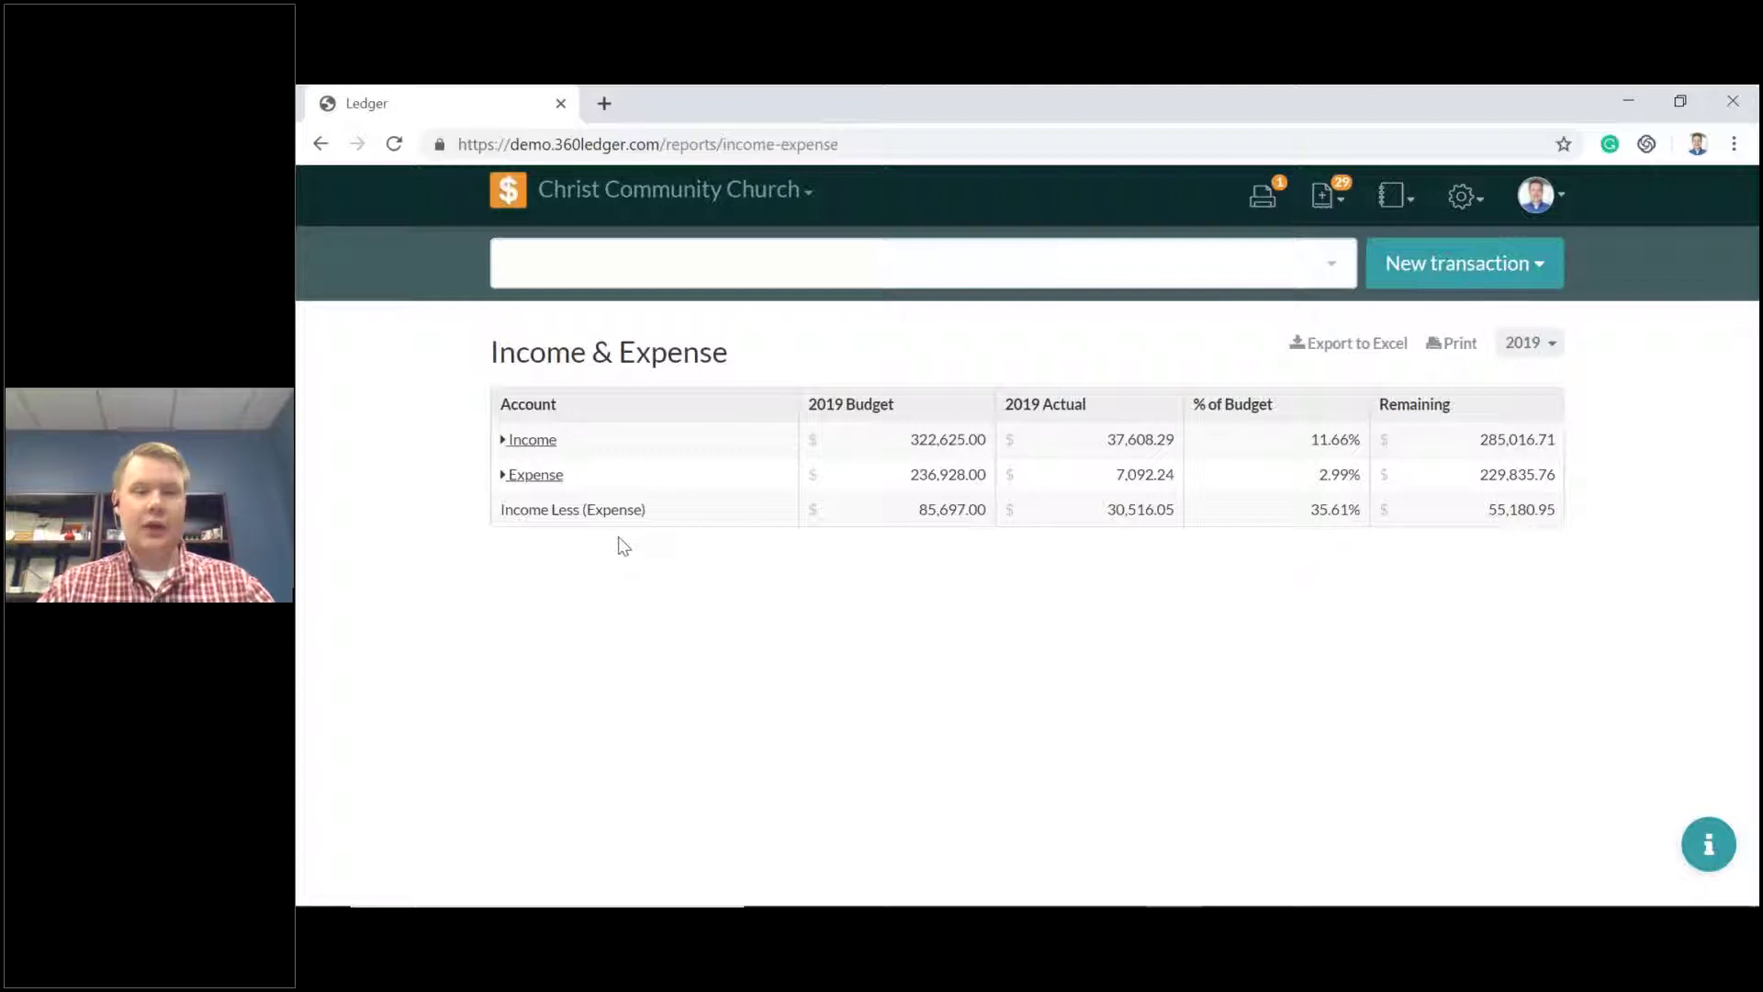
Expand Income and collapse Funds, Education, Ministry, Interest and both Miscellaneous categories.
{"action": "left_click", "coordinate": [505, 441]}
{"action": "left_click", "coordinate": [525, 509]}
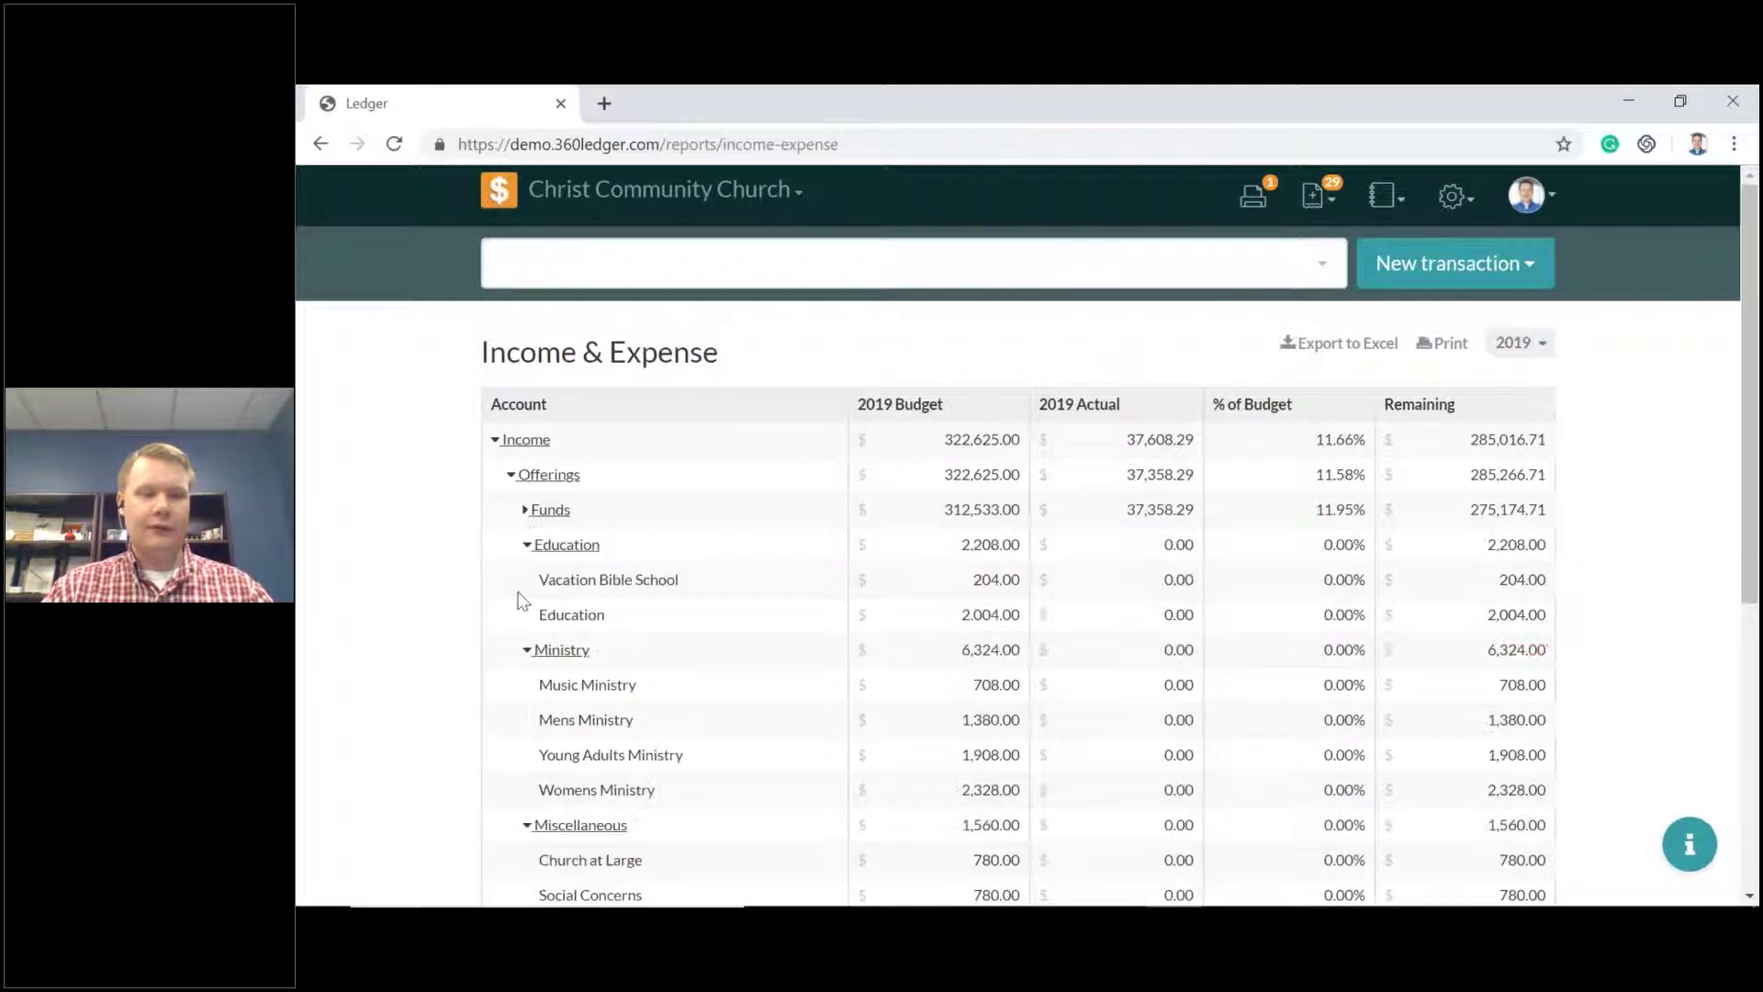
{"action": "left_click", "coordinate": [527, 544]}
{"action": "left_click", "coordinate": [525, 579]}
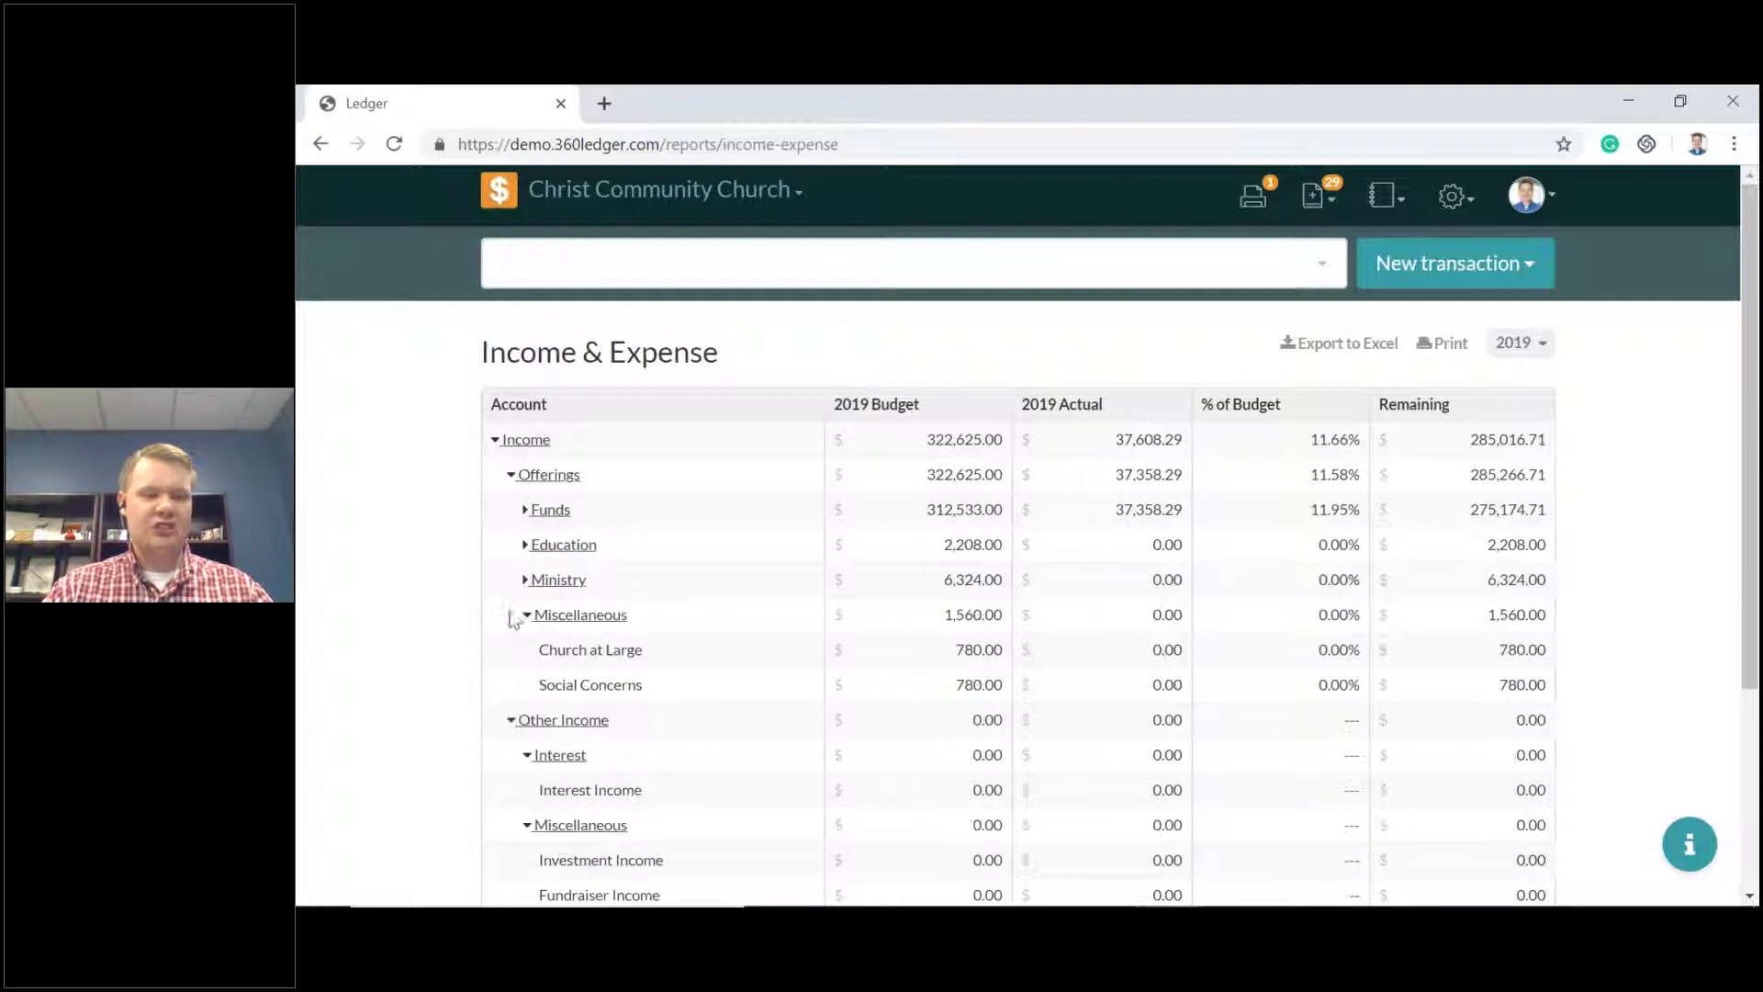
{"action": "left_click", "coordinate": [527, 614]}
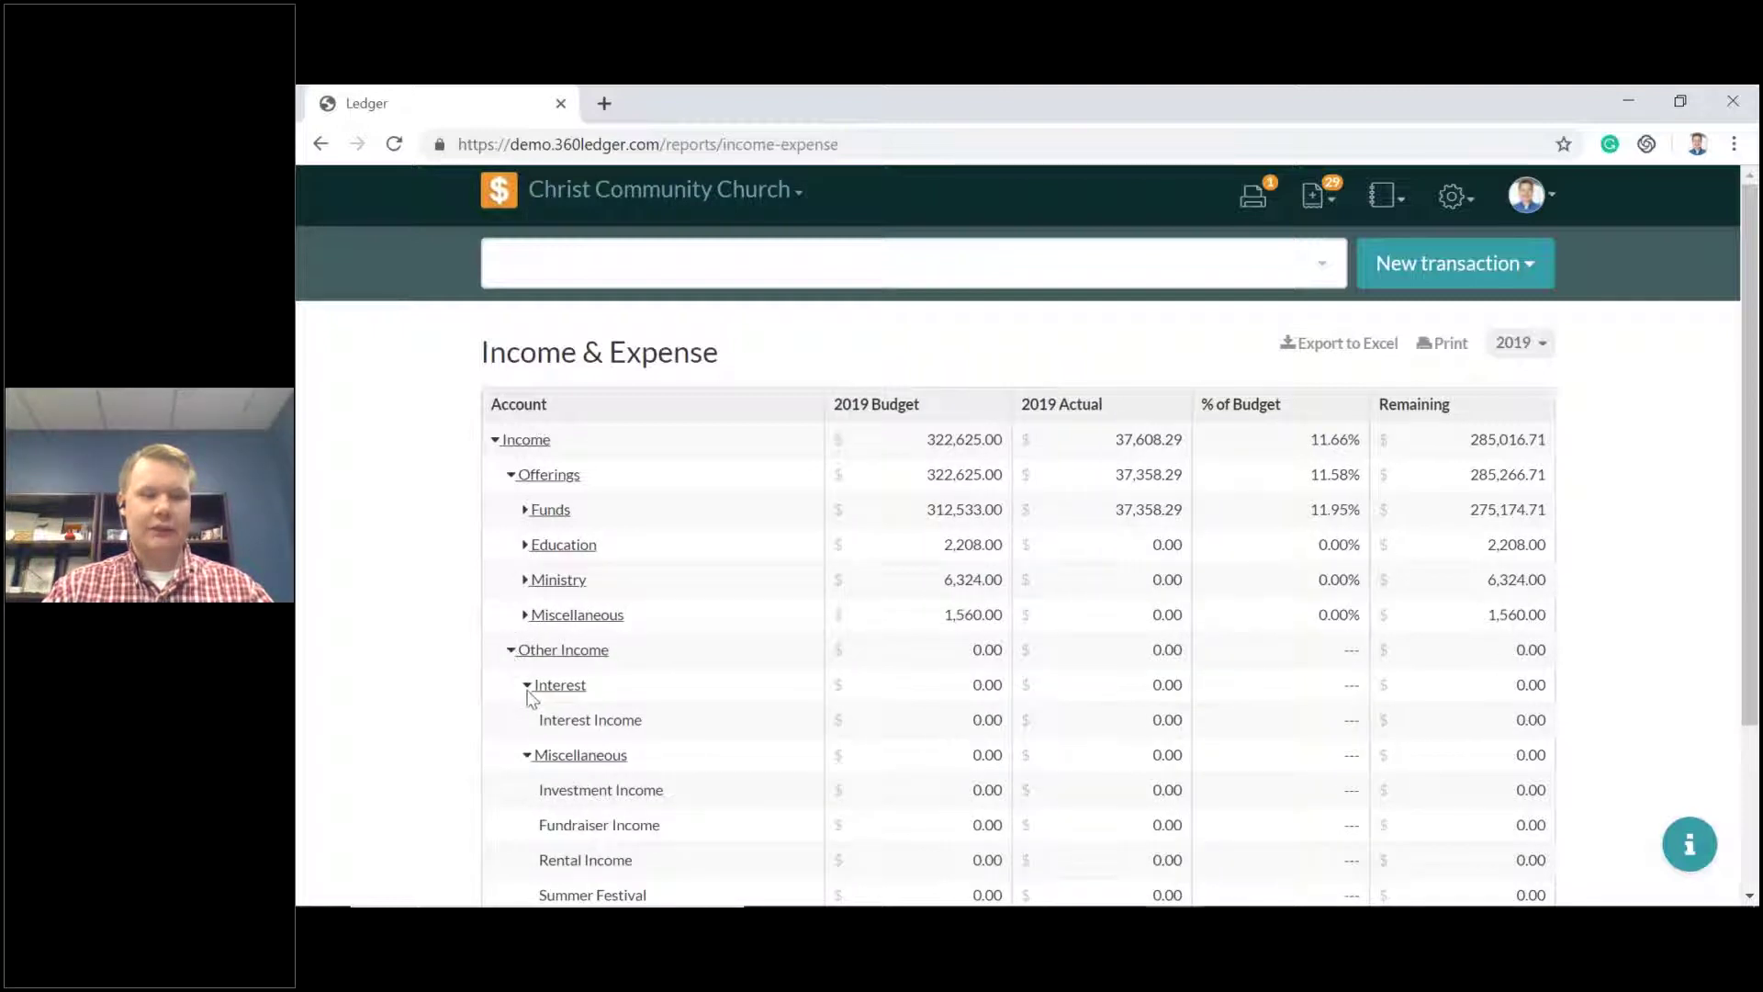
{"action": "left_click", "coordinate": [527, 685]}
{"action": "left_click", "coordinate": [526, 720]}
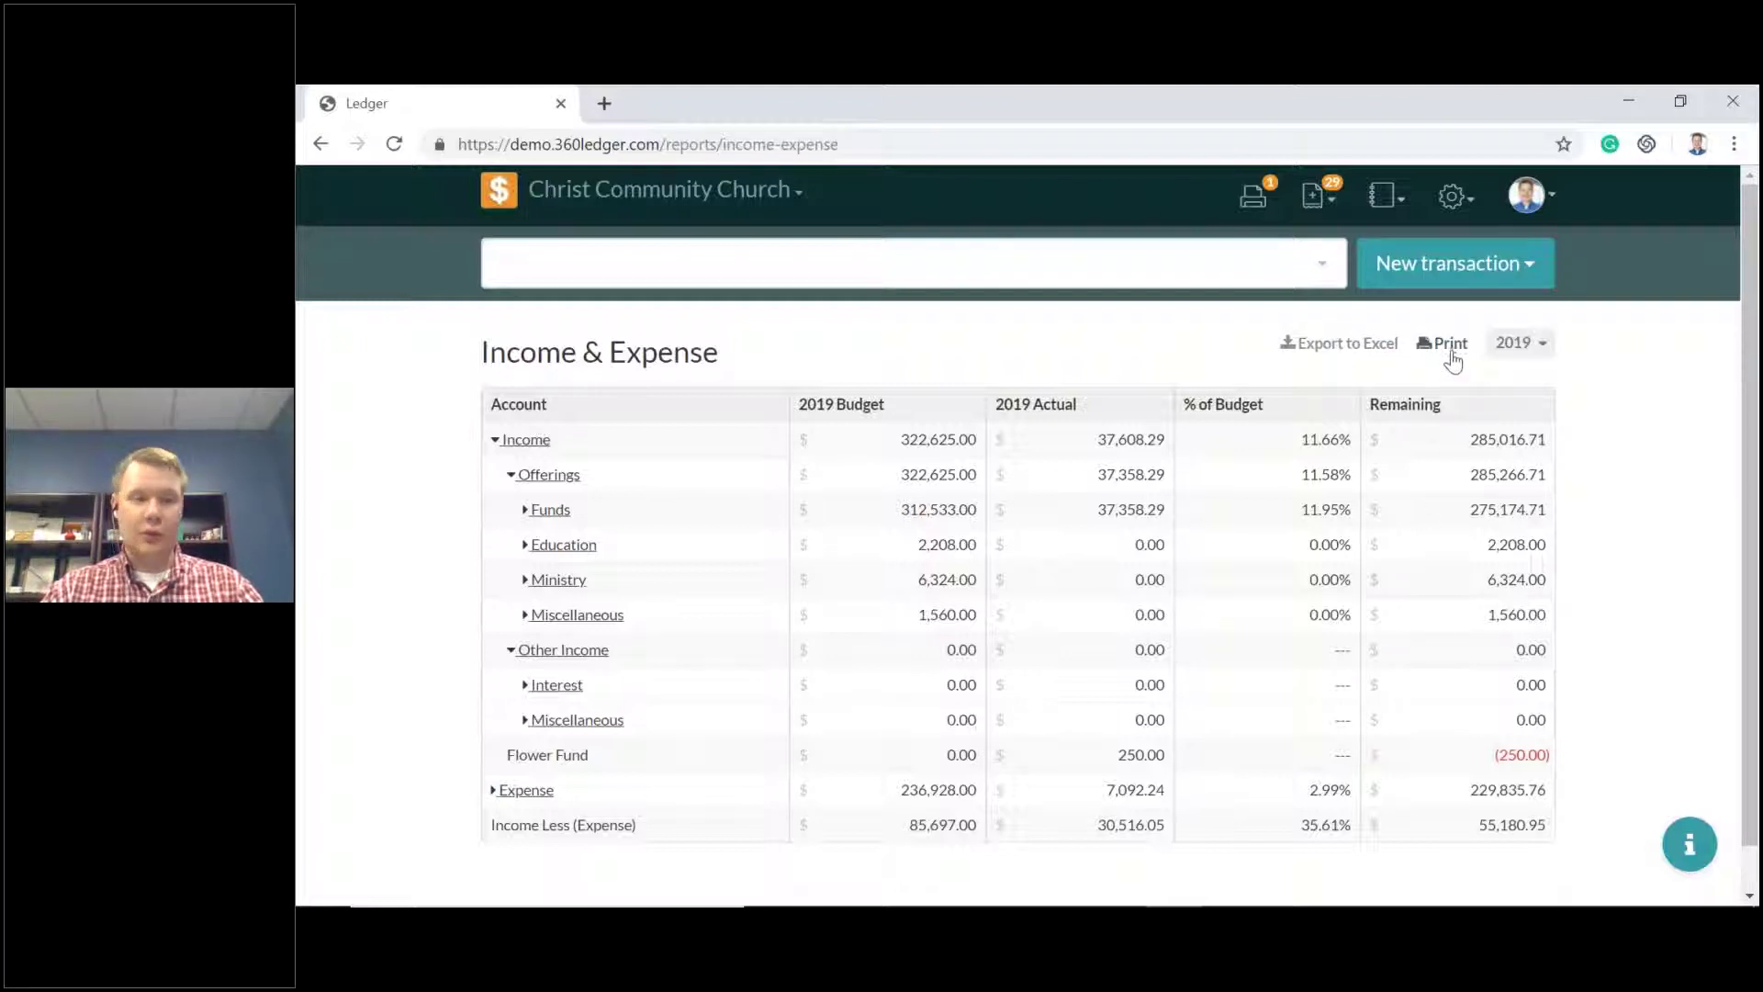
Set the Income & Expense period to run from 01/2019 through 05/2019.
{"action": "left_click", "coordinate": [1519, 343]}
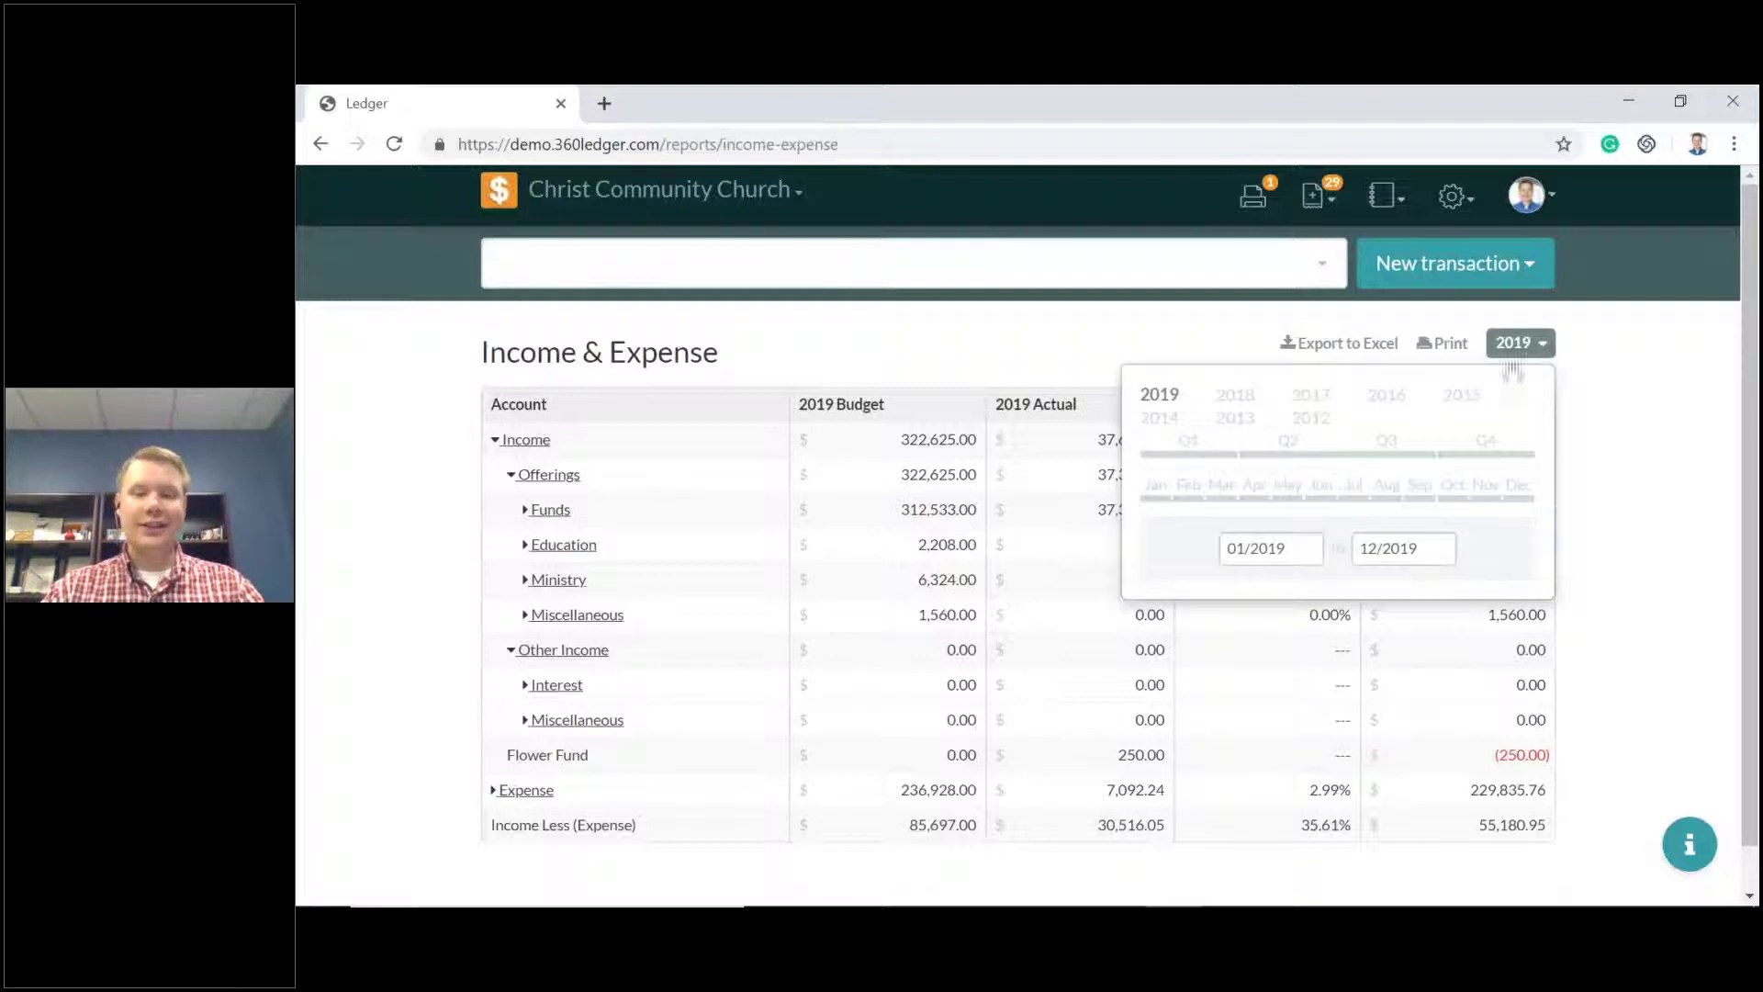
{"action": "left_click", "coordinate": [1219, 464]}
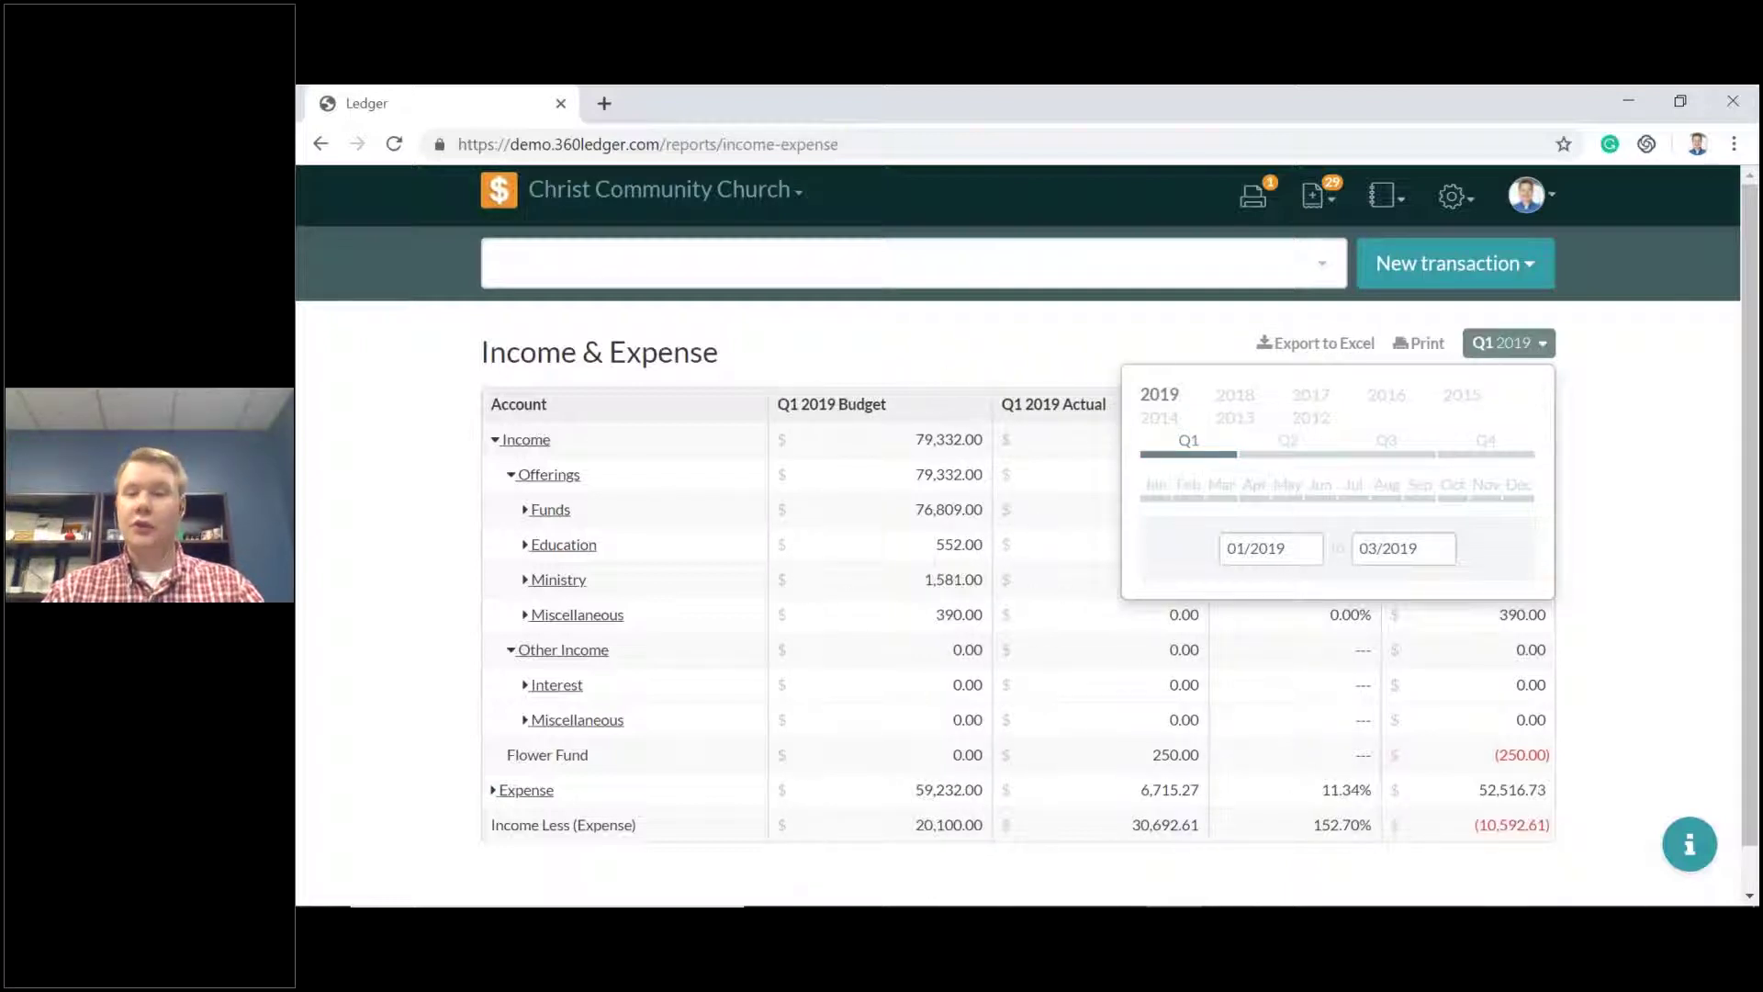
{"action": "left_click", "coordinate": [1304, 459]}
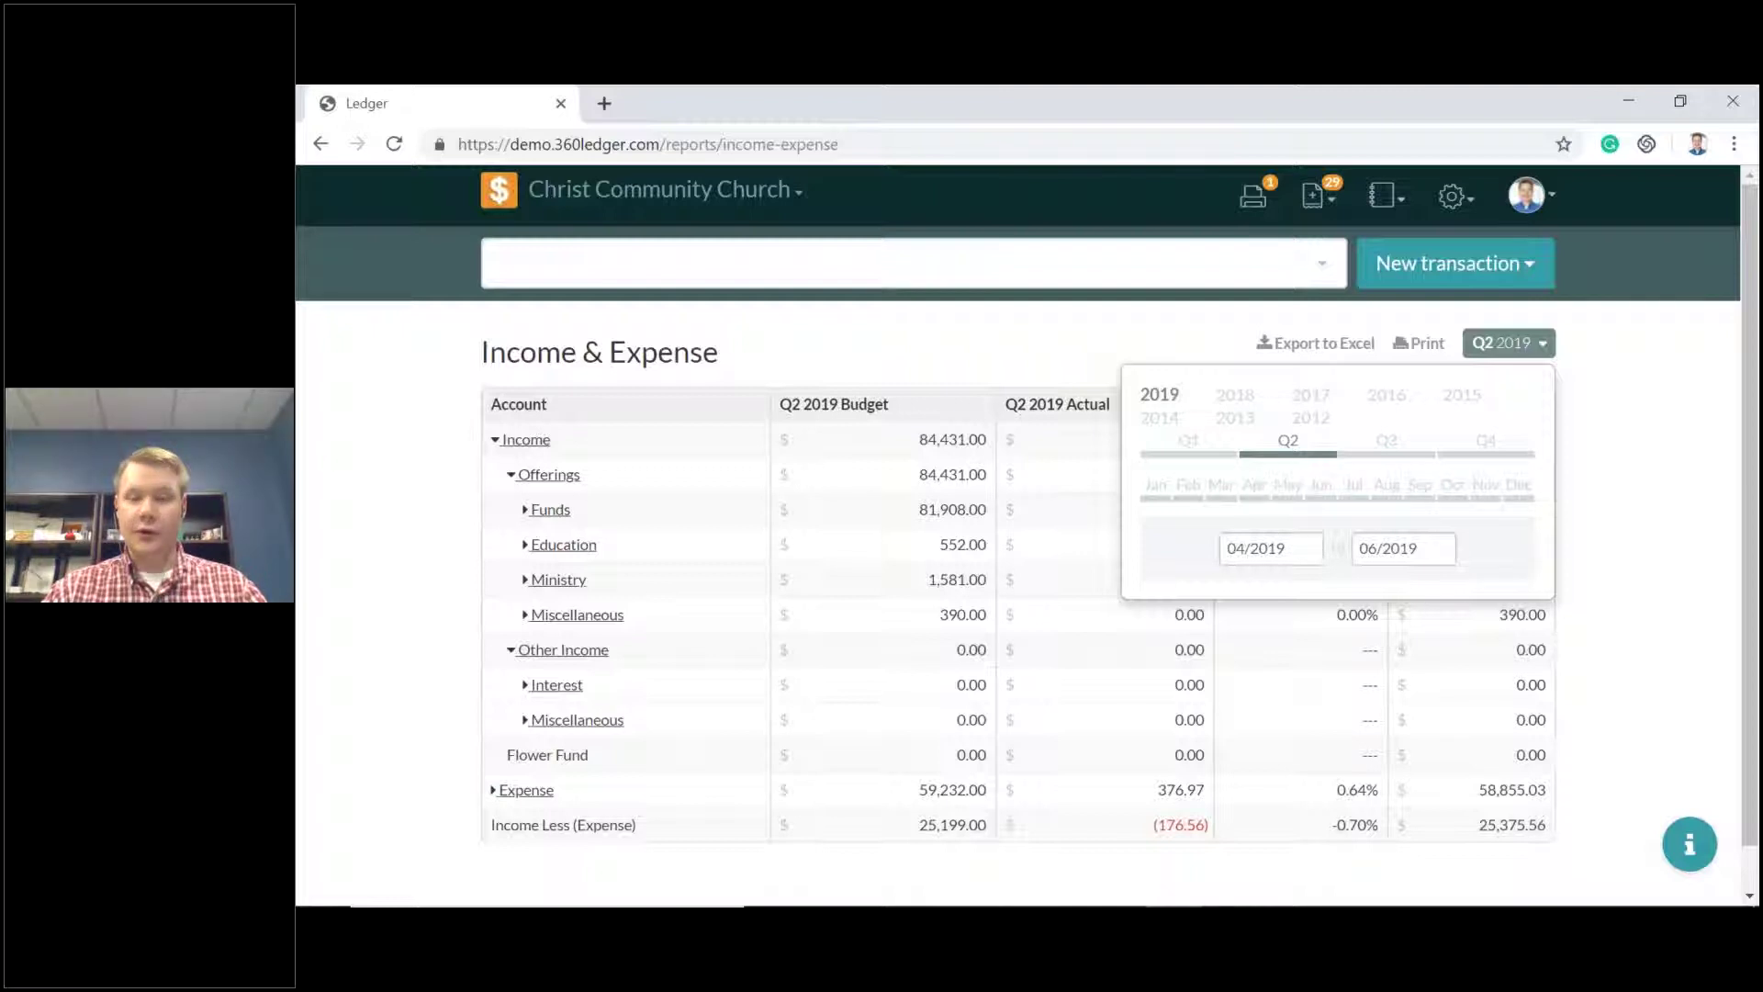
{"action": "left_click", "coordinate": [1245, 549]}
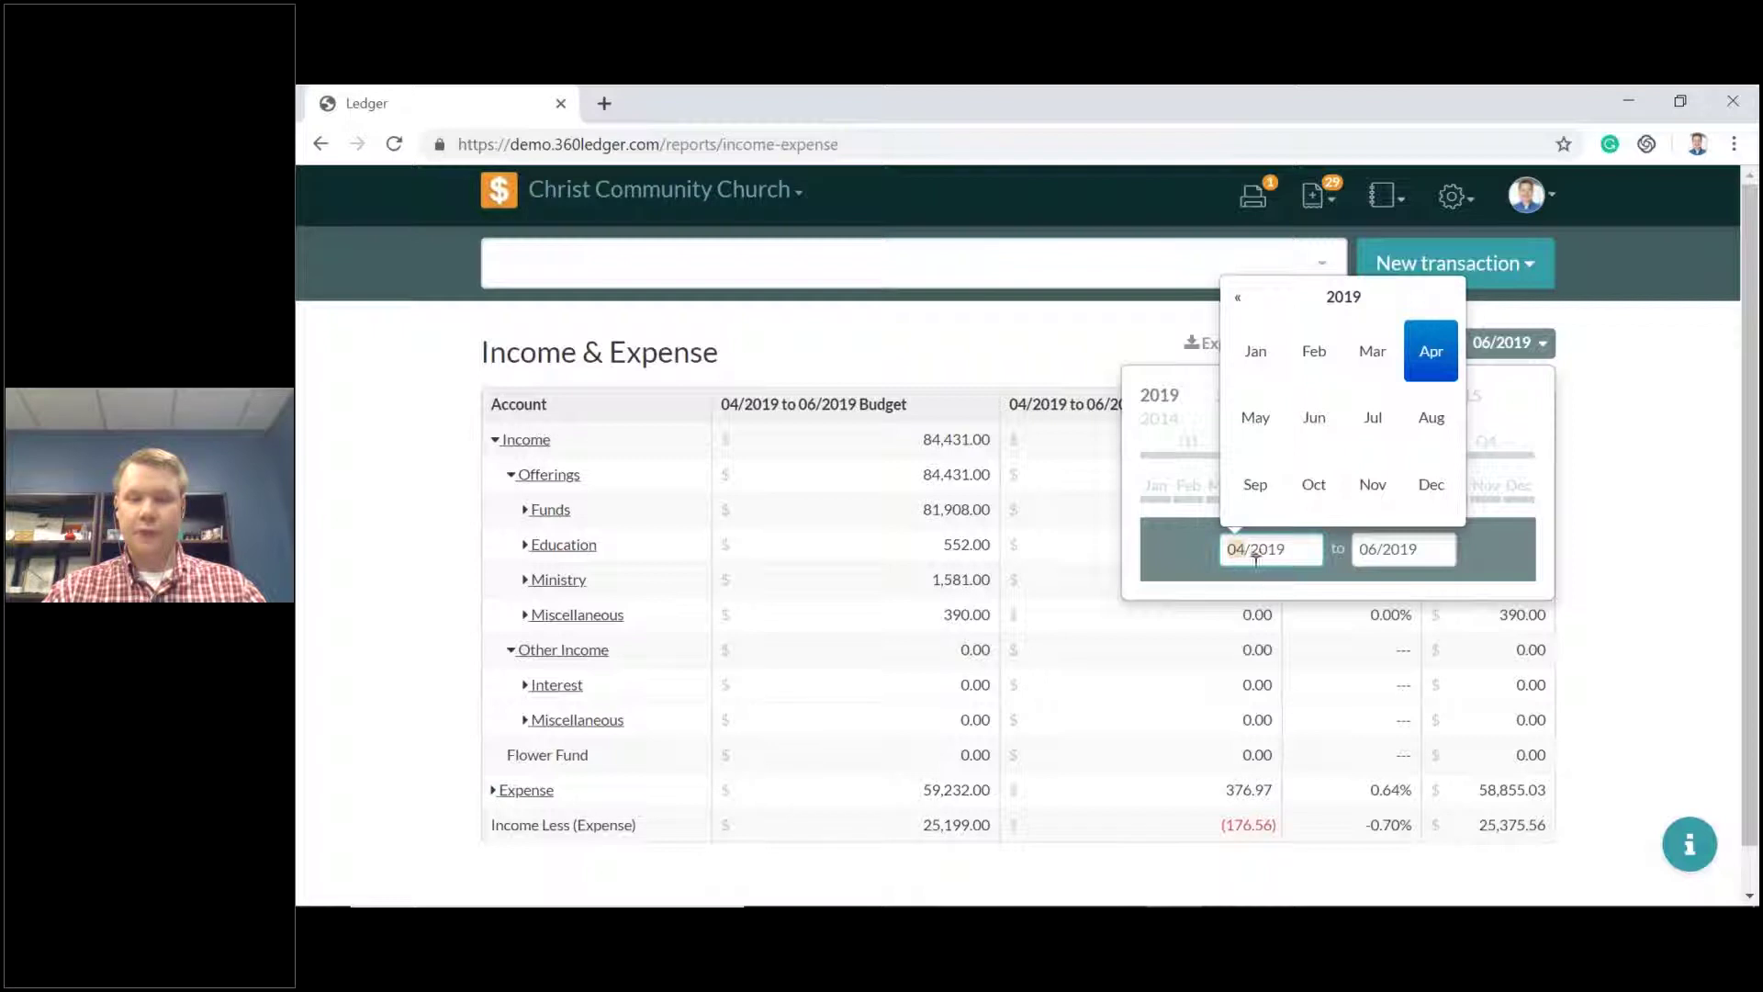
{"action": "type", "text": "01"}
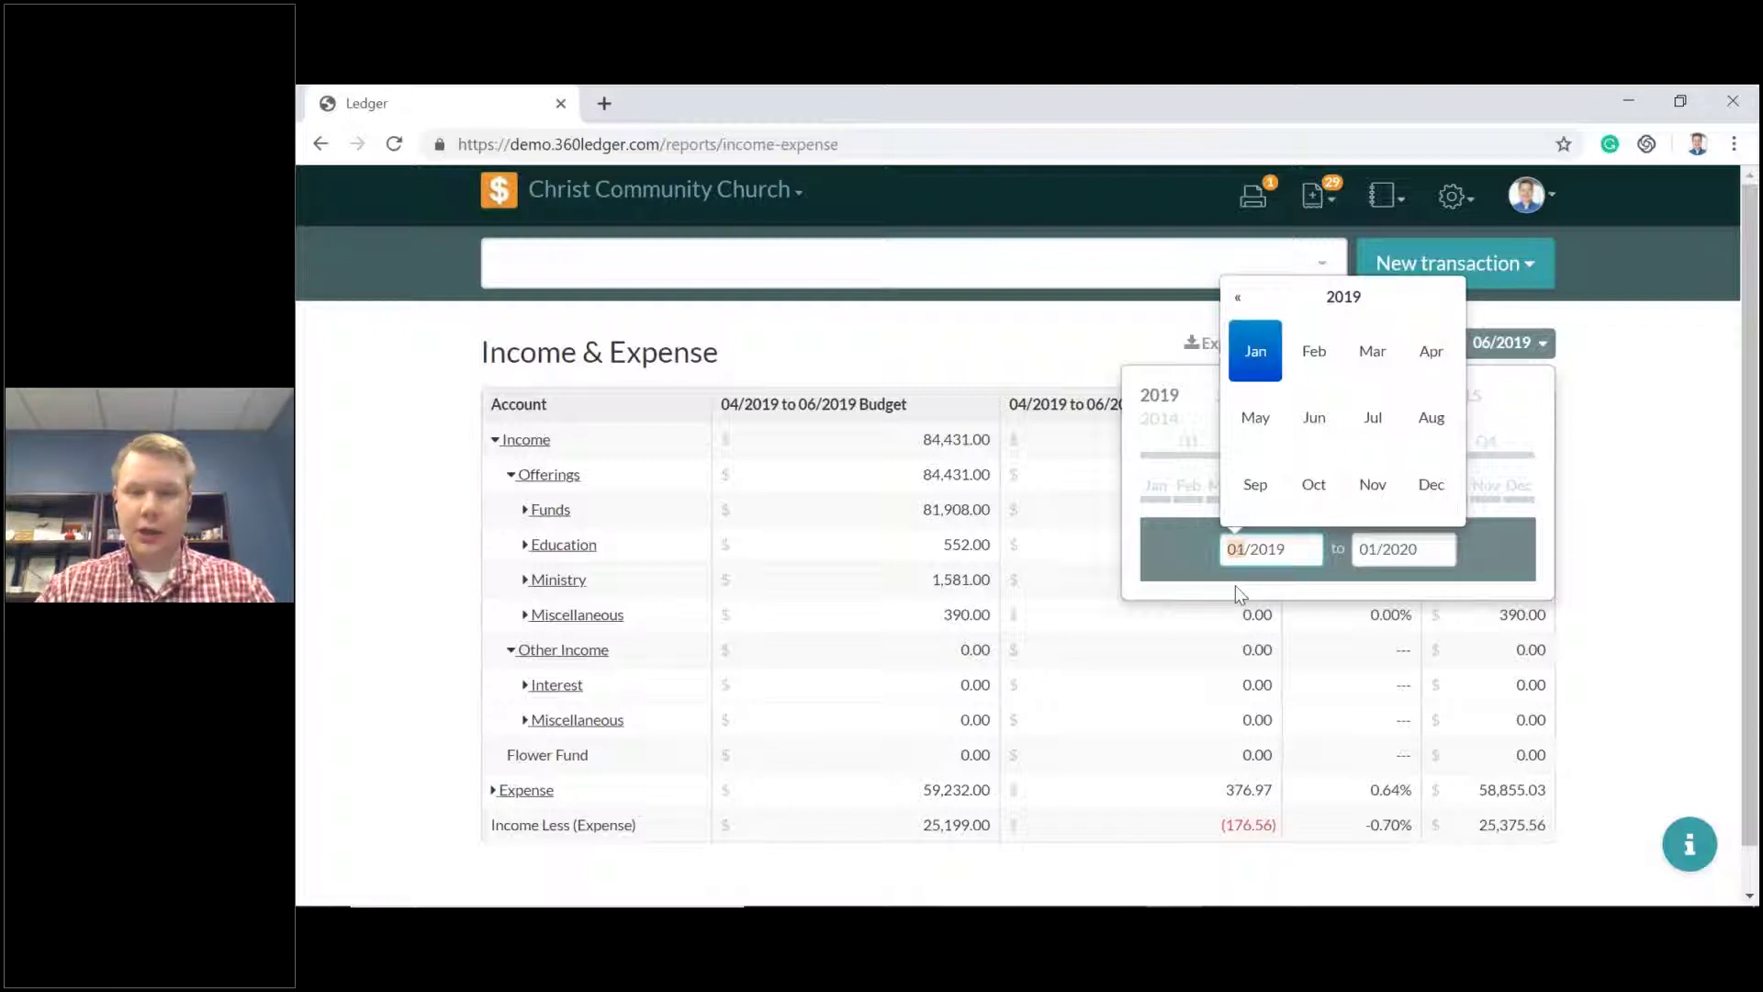
{"action": "left_click", "coordinate": [1432, 551]}
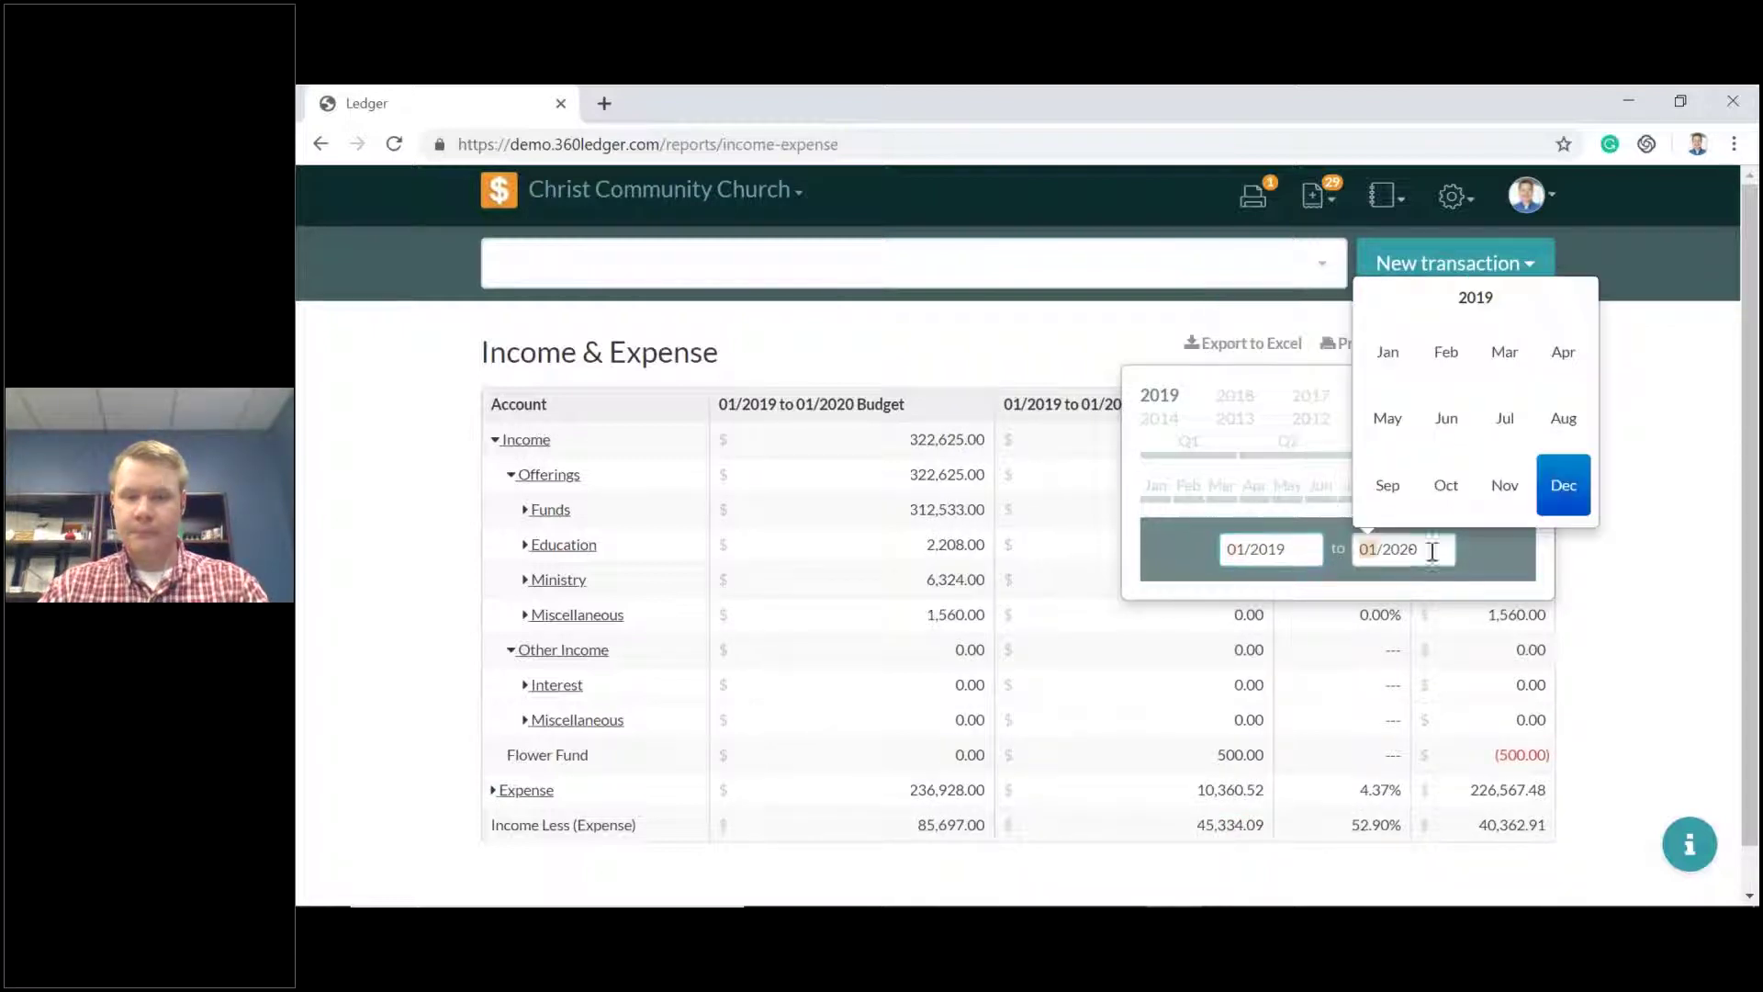
{"action": "left_click", "coordinate": [1387, 418]}
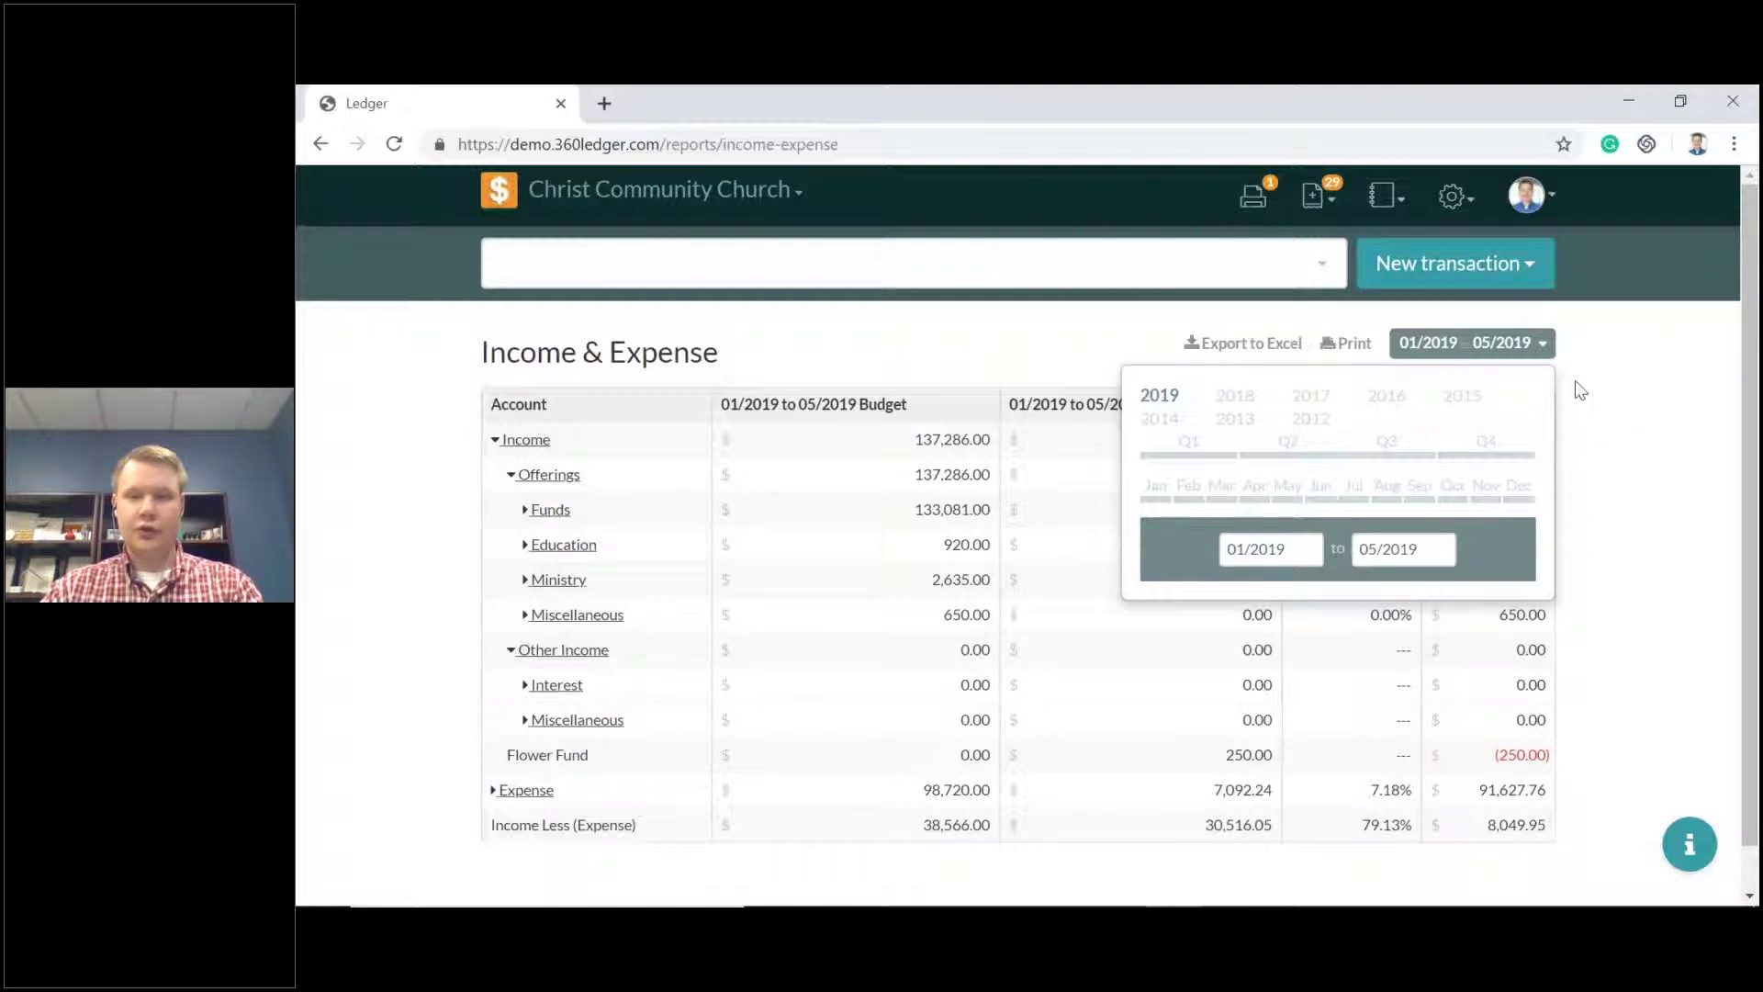
{"action": "left_click", "coordinate": [1542, 346]}
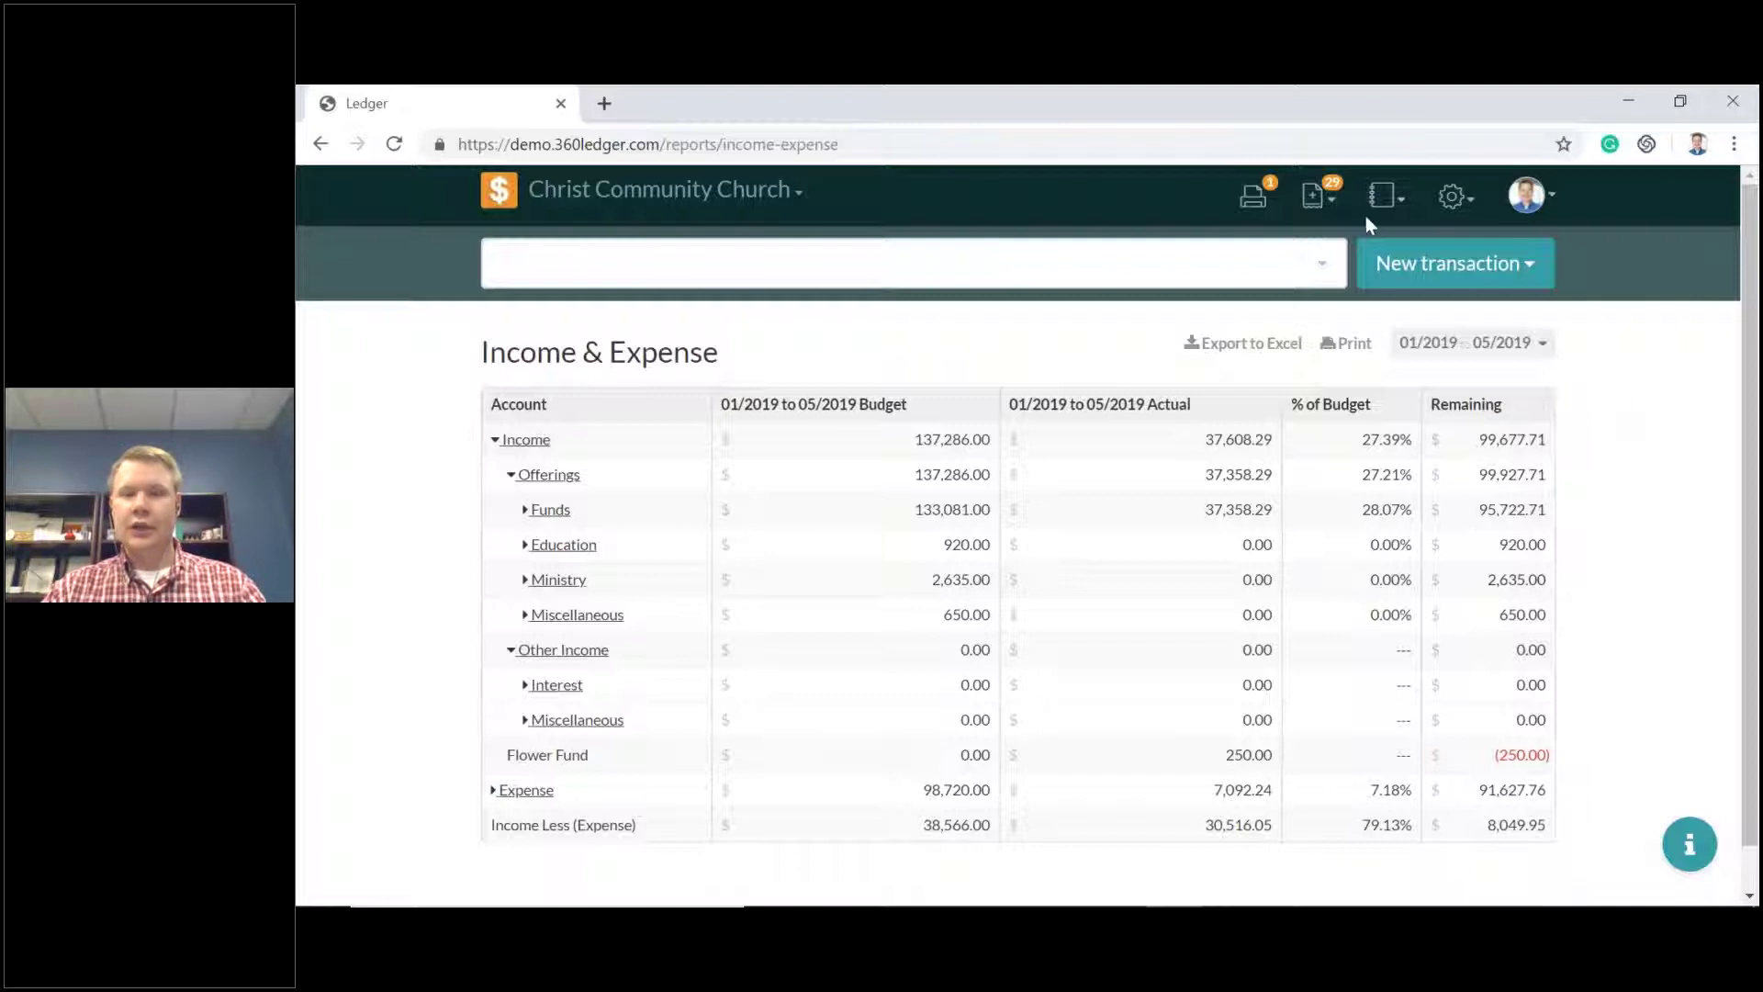
Open the Chart of Accounts and collapse Assets, Liabilities, Income and Expense.
{"action": "left_click", "coordinate": [1390, 194]}
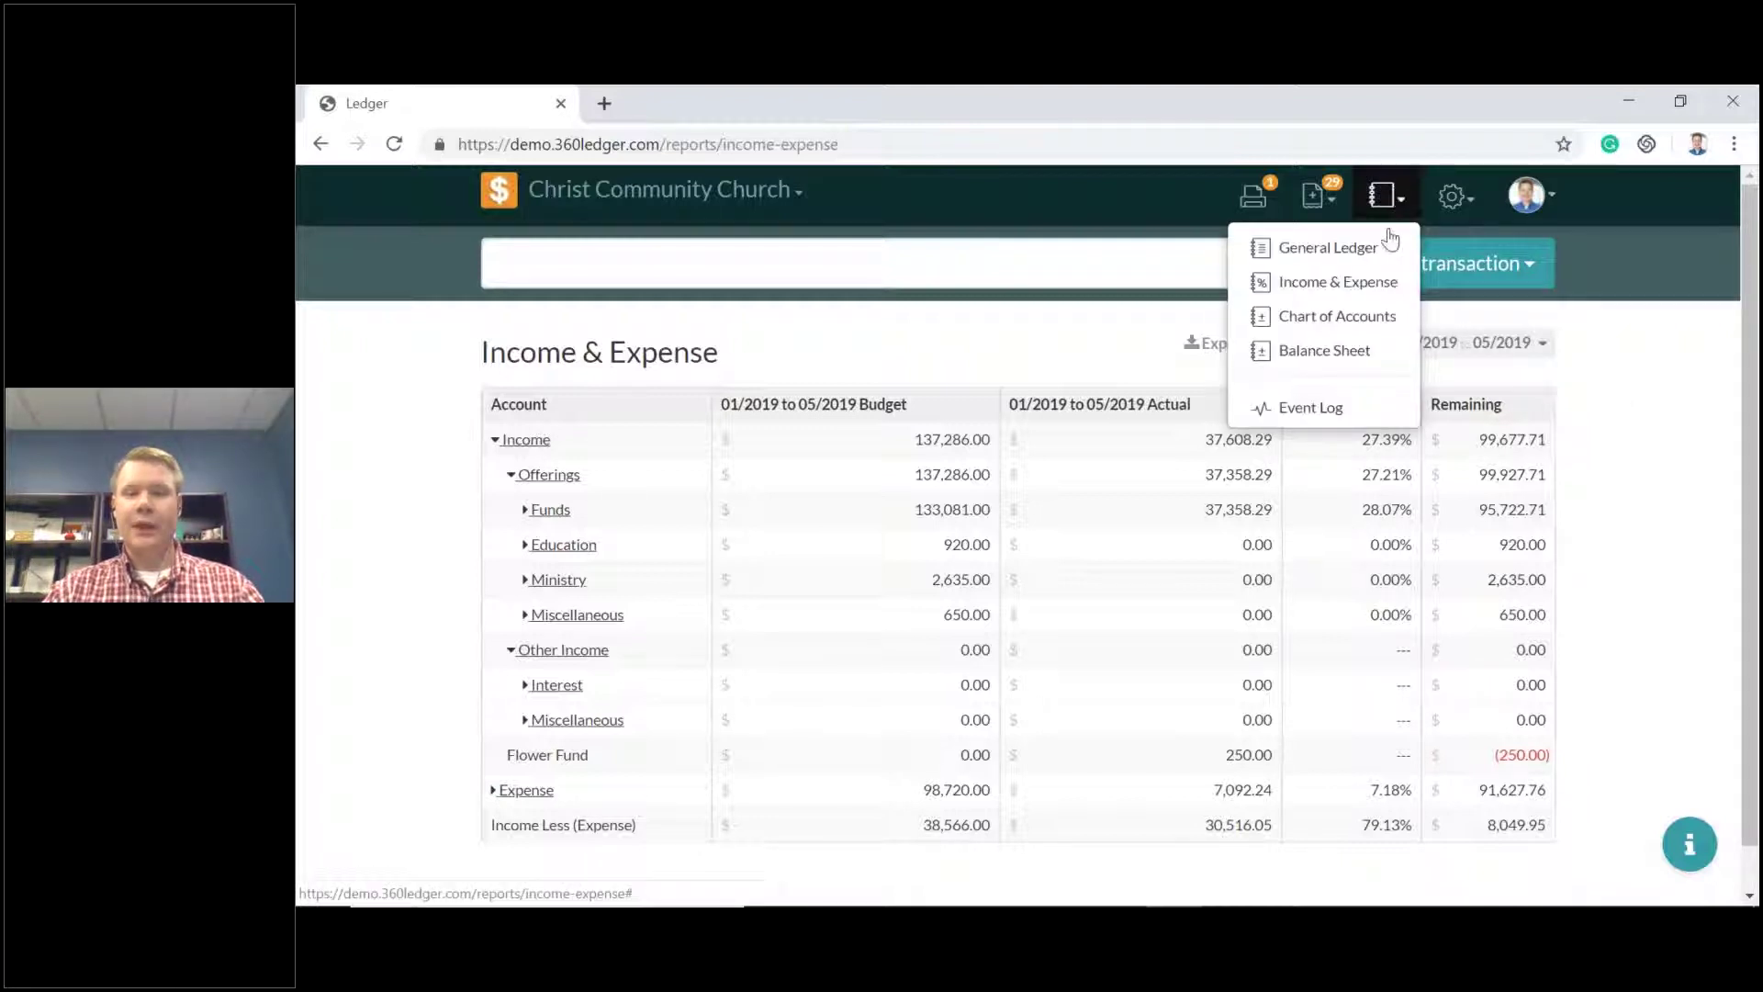
{"action": "left_click", "coordinate": [1357, 325]}
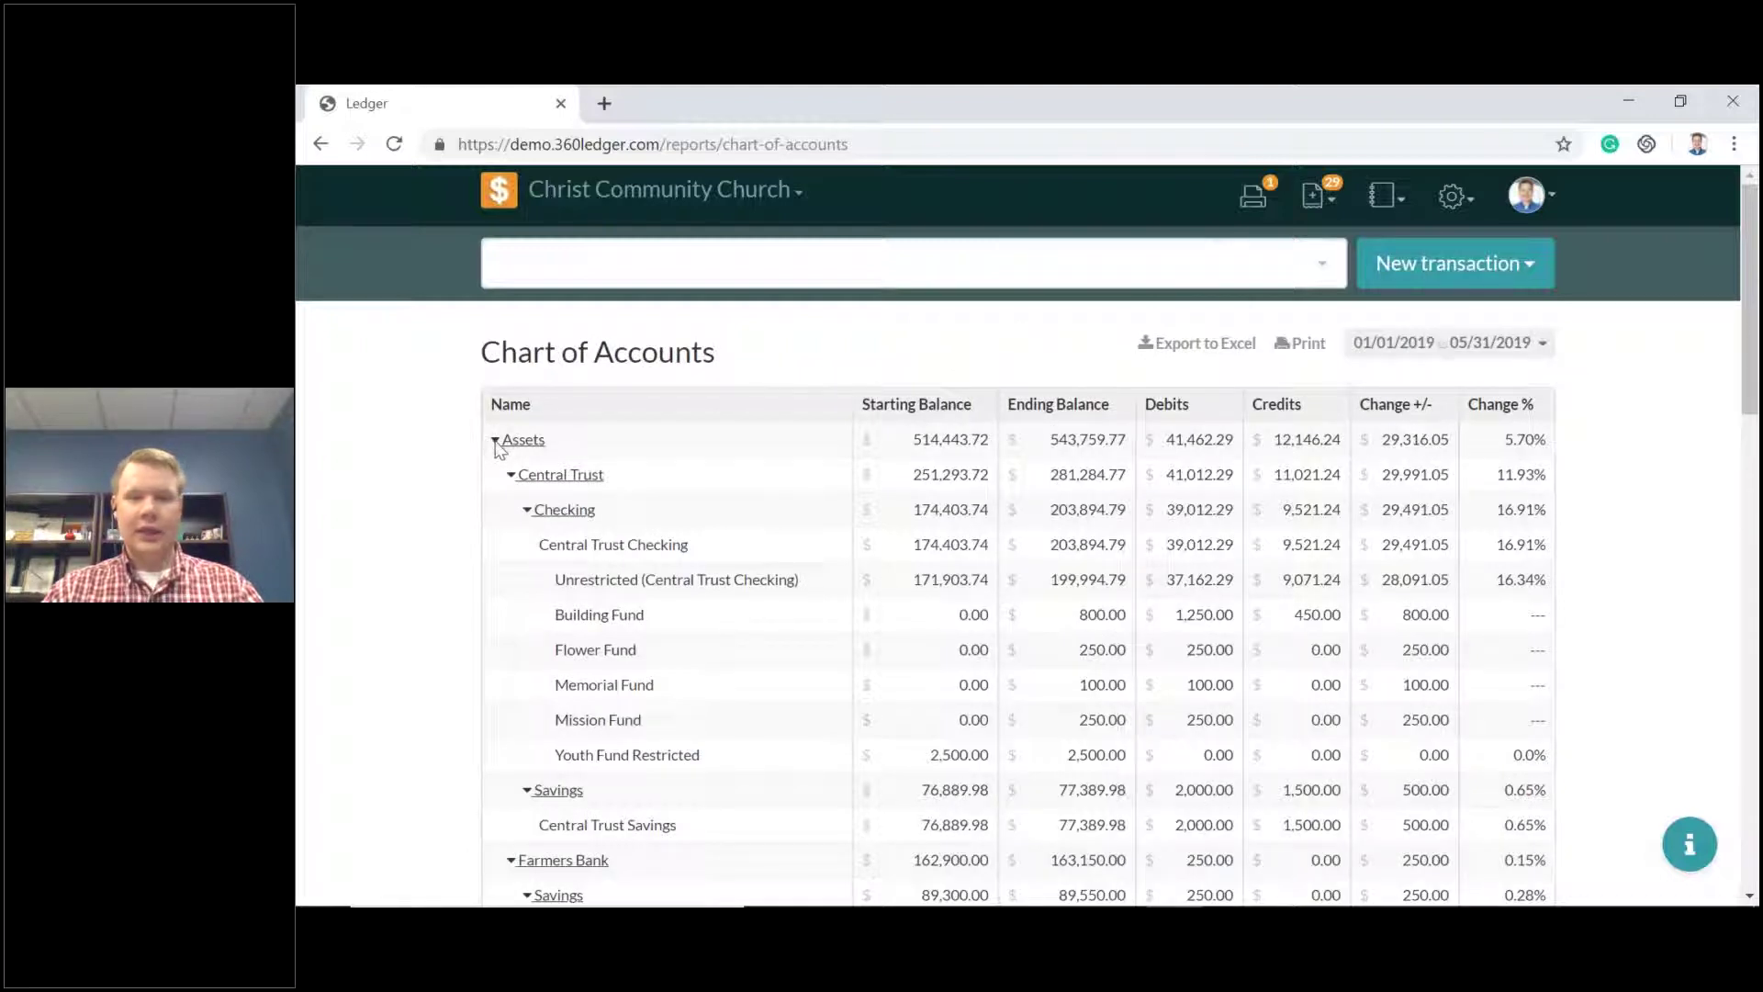
{"action": "left_click", "coordinate": [496, 441]}
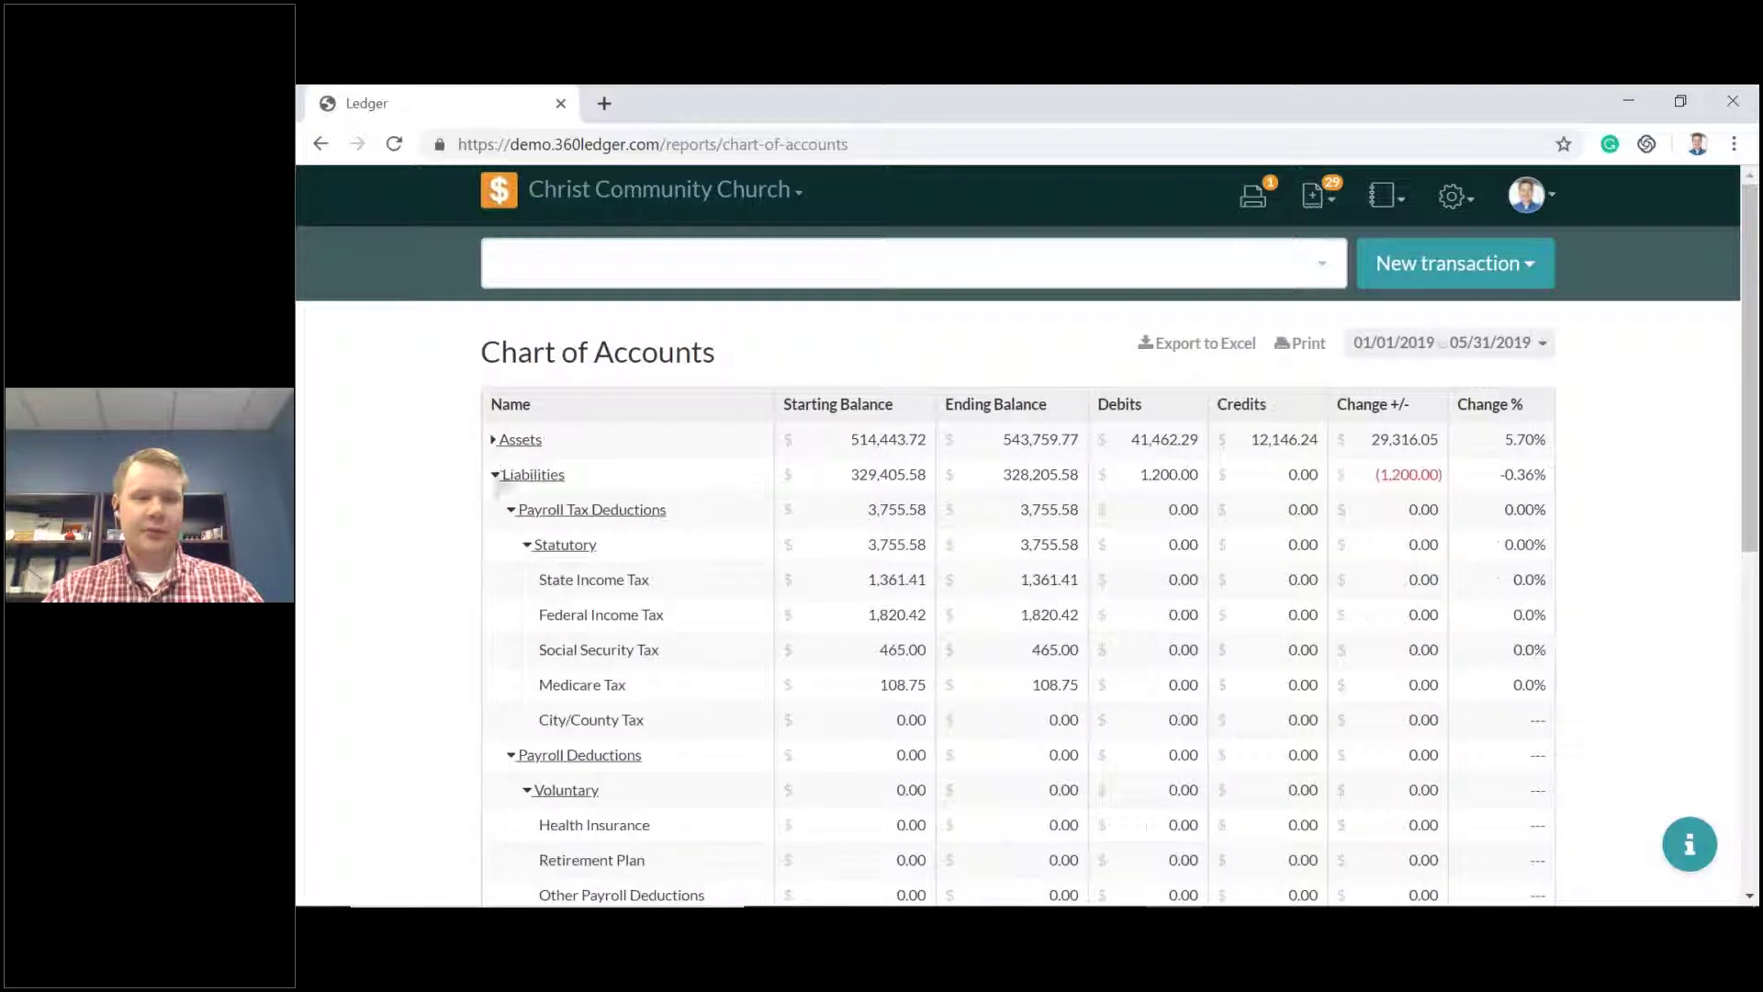
{"action": "left_click", "coordinate": [494, 474]}
{"action": "left_click", "coordinate": [497, 509]}
{"action": "left_click", "coordinate": [502, 545]}
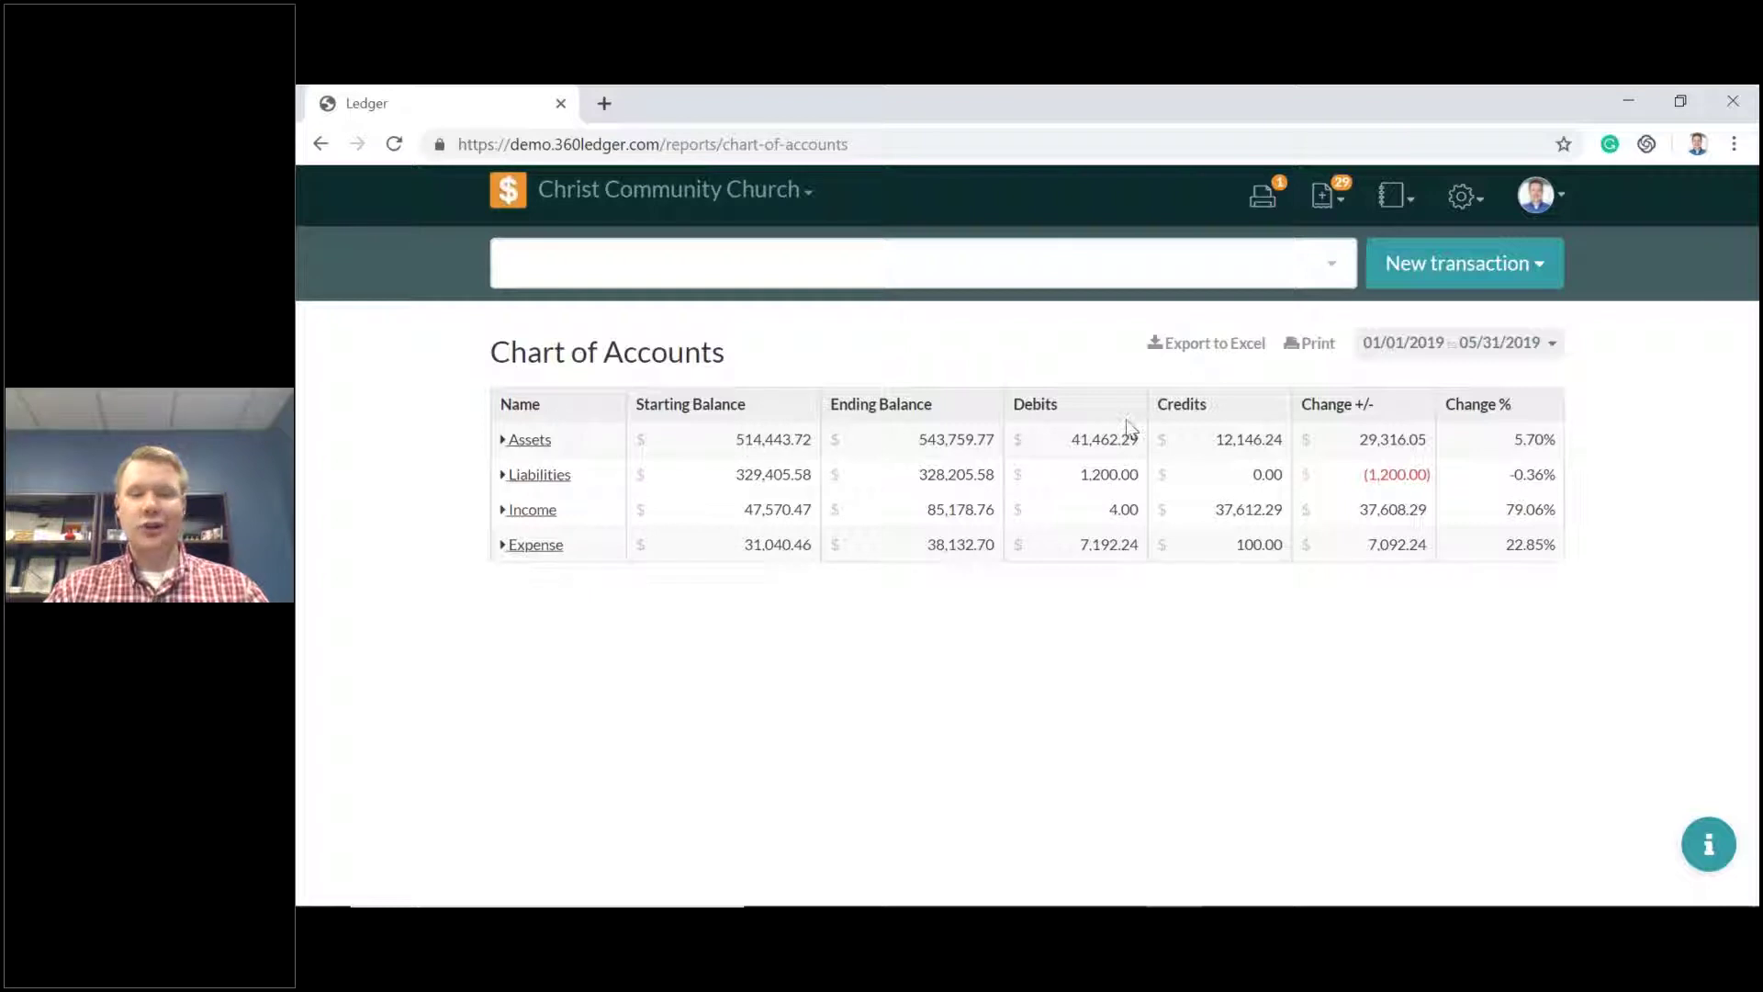
Review the Liabilities sub-accounts, collapse them again, and expand Assets.
{"action": "left_click", "coordinate": [502, 474]}
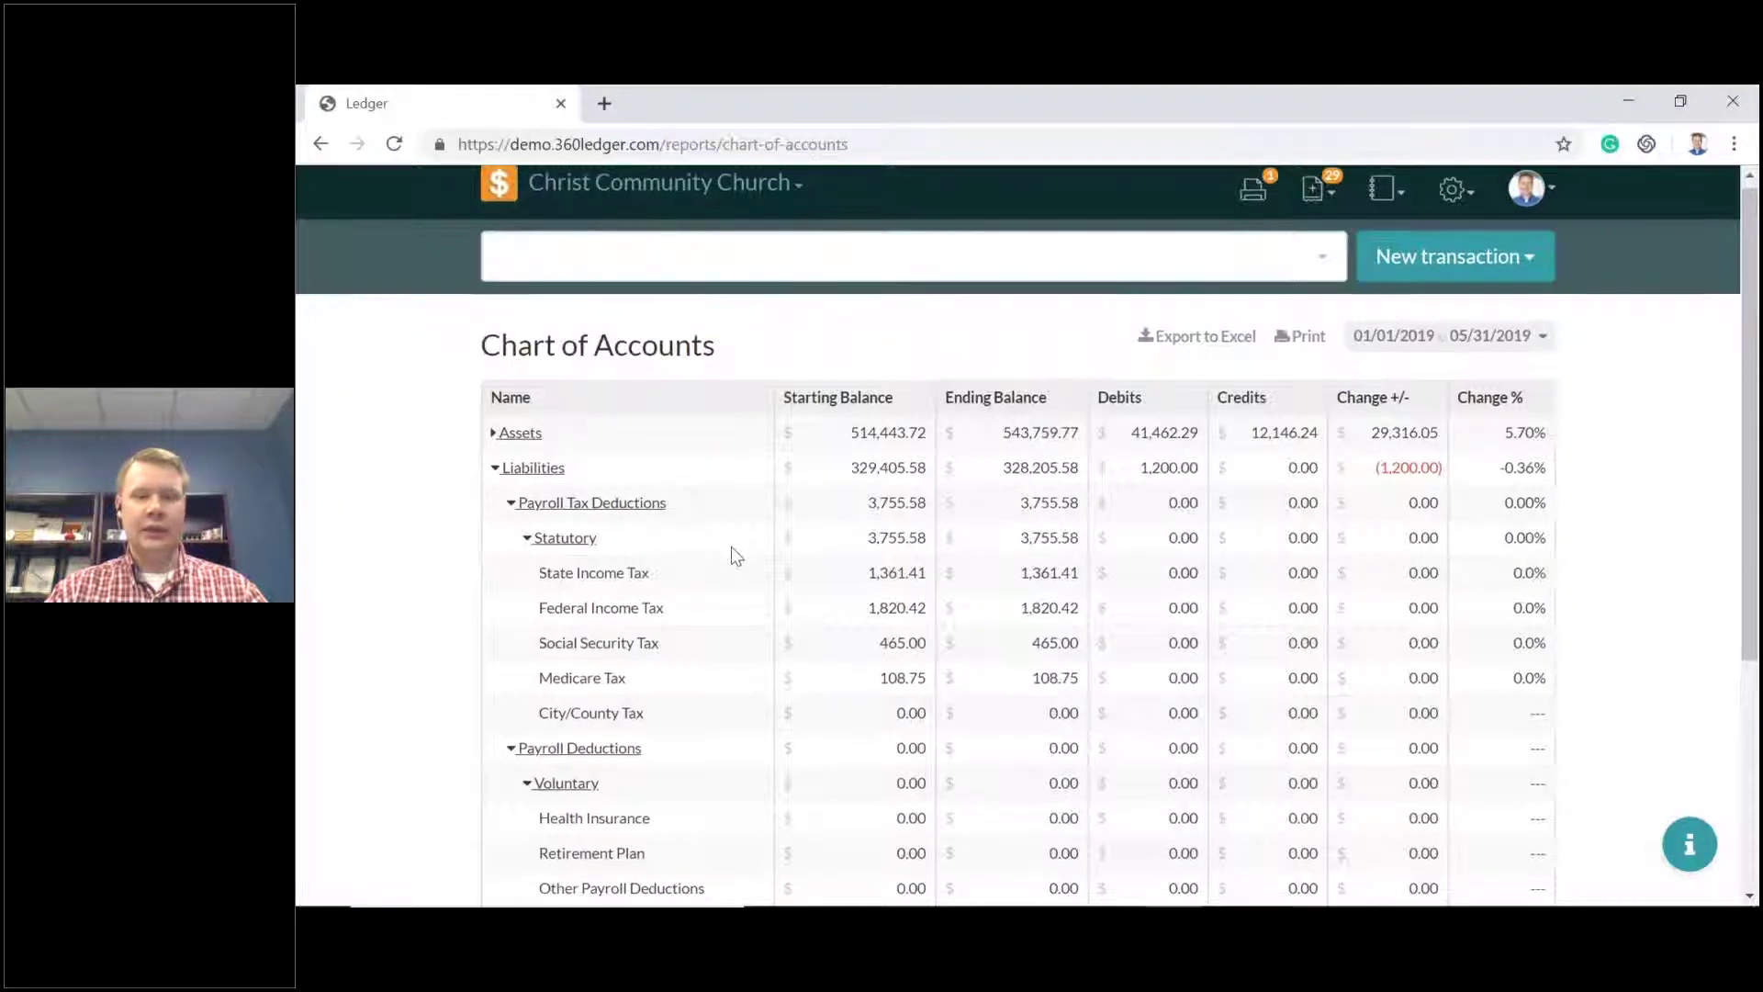
{"action": "scroll", "coordinate": [731, 547], "scroll_direction": "down", "scroll_amount": 5}
{"action": "scroll", "coordinate": [741, 542], "scroll_direction": "up", "scroll_amount": 4}
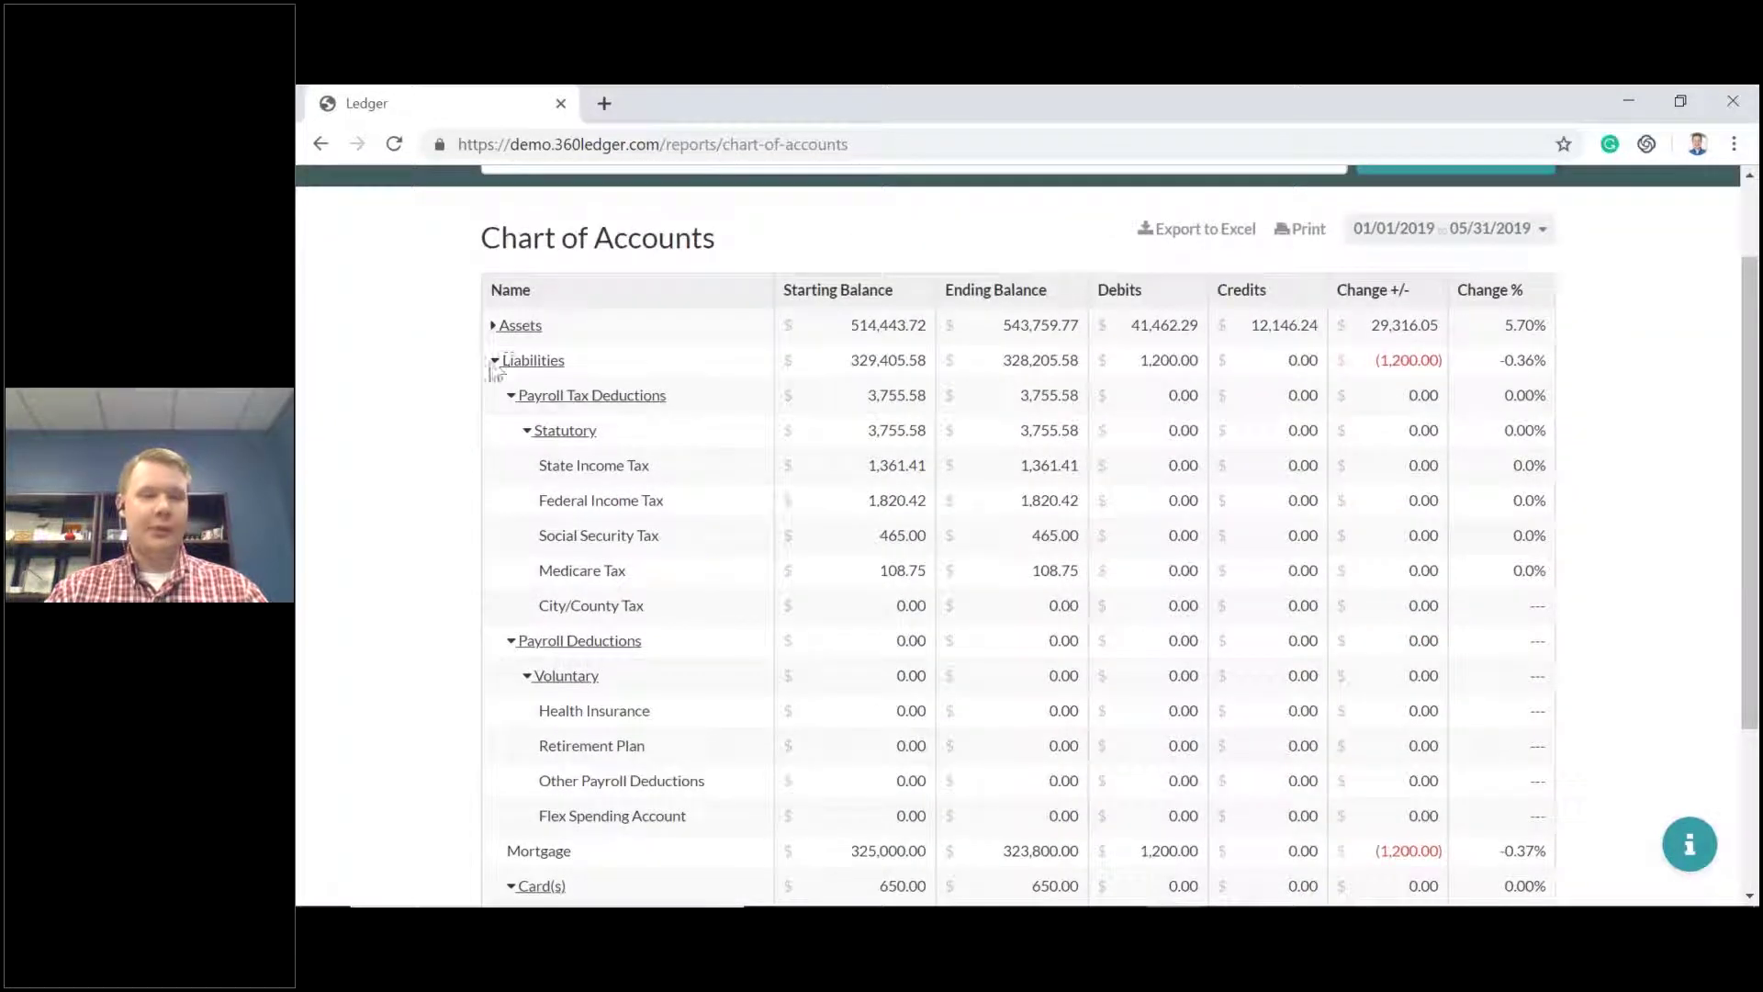
{"action": "left_click", "coordinate": [496, 360]}
{"action": "left_click", "coordinate": [503, 440]}
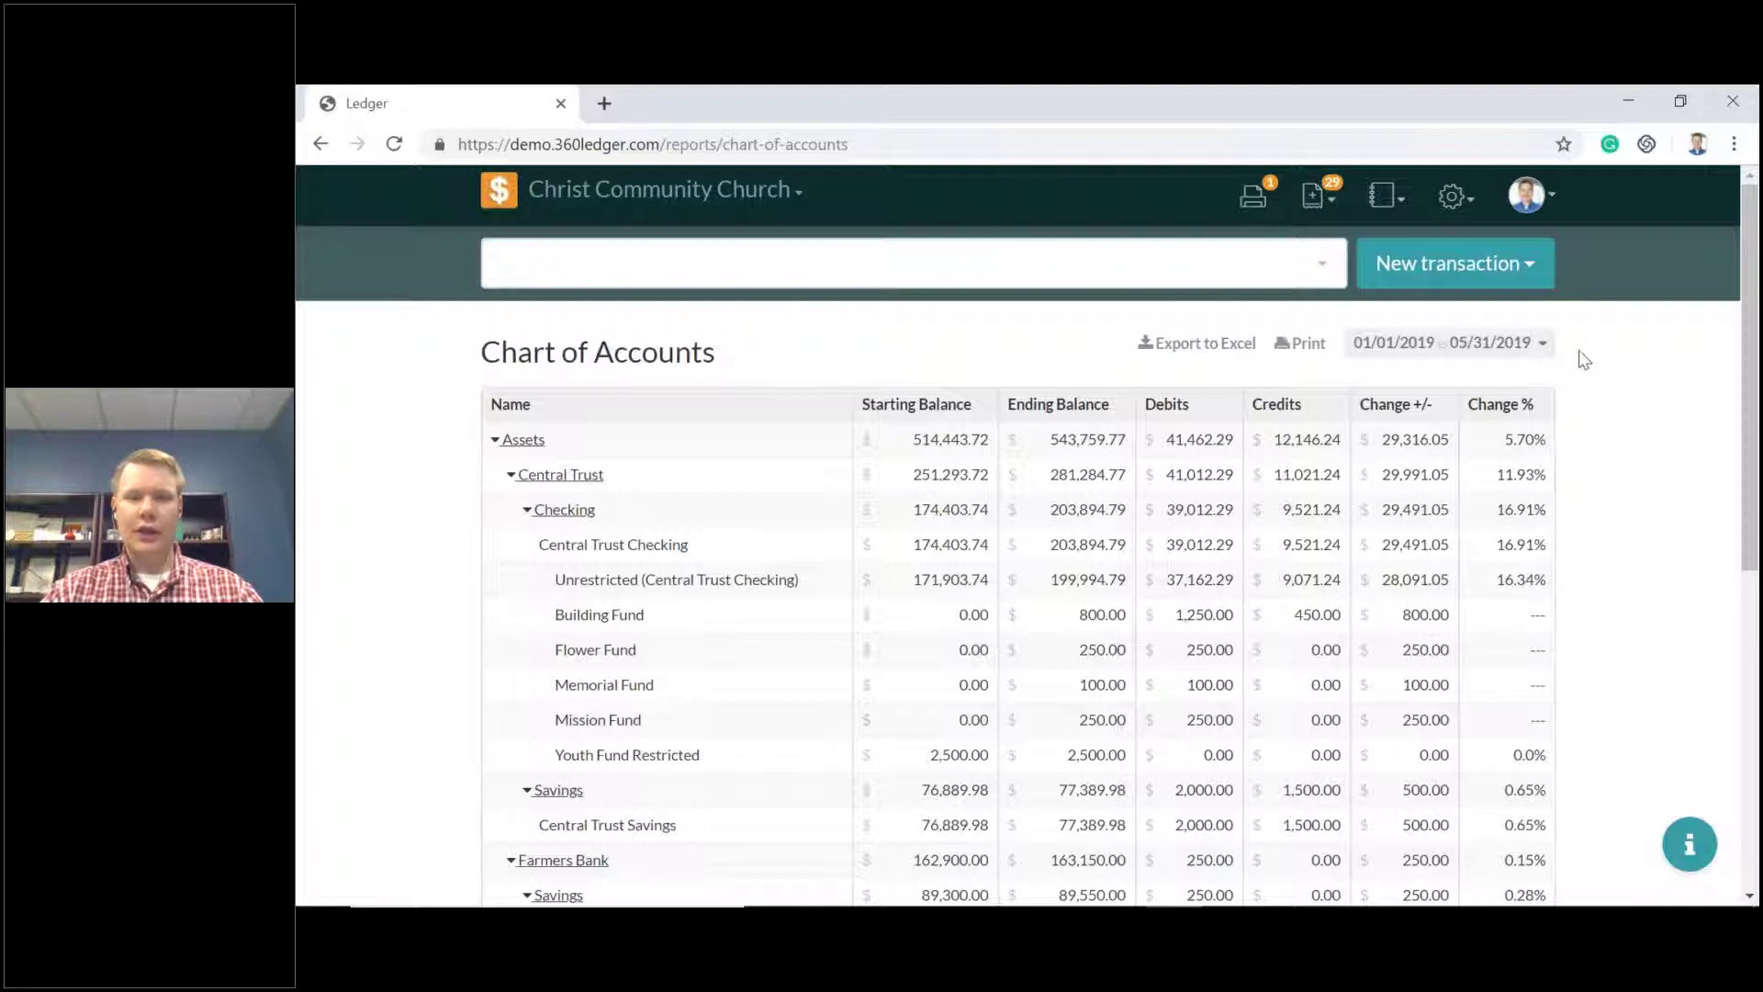
{"action": "left_click", "coordinate": [1387, 202]}
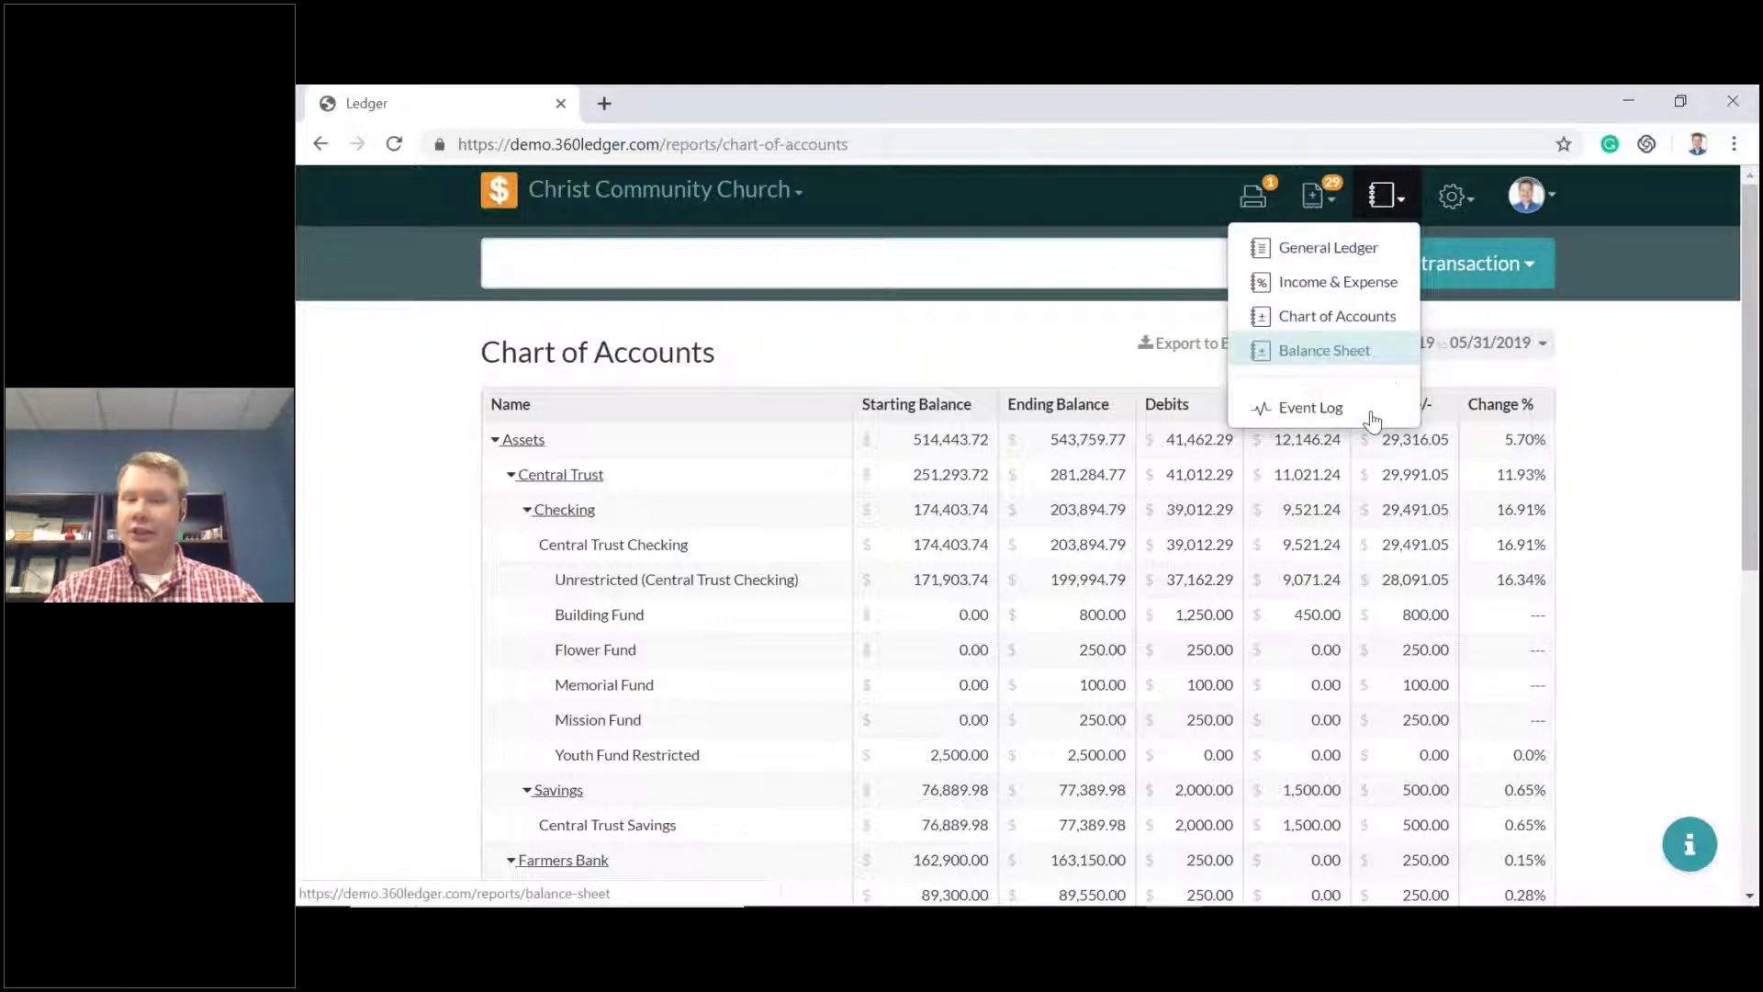
Open the Balance Sheet and collapse Assets and Liabilities to summary rows.
{"action": "left_click", "coordinate": [1358, 356]}
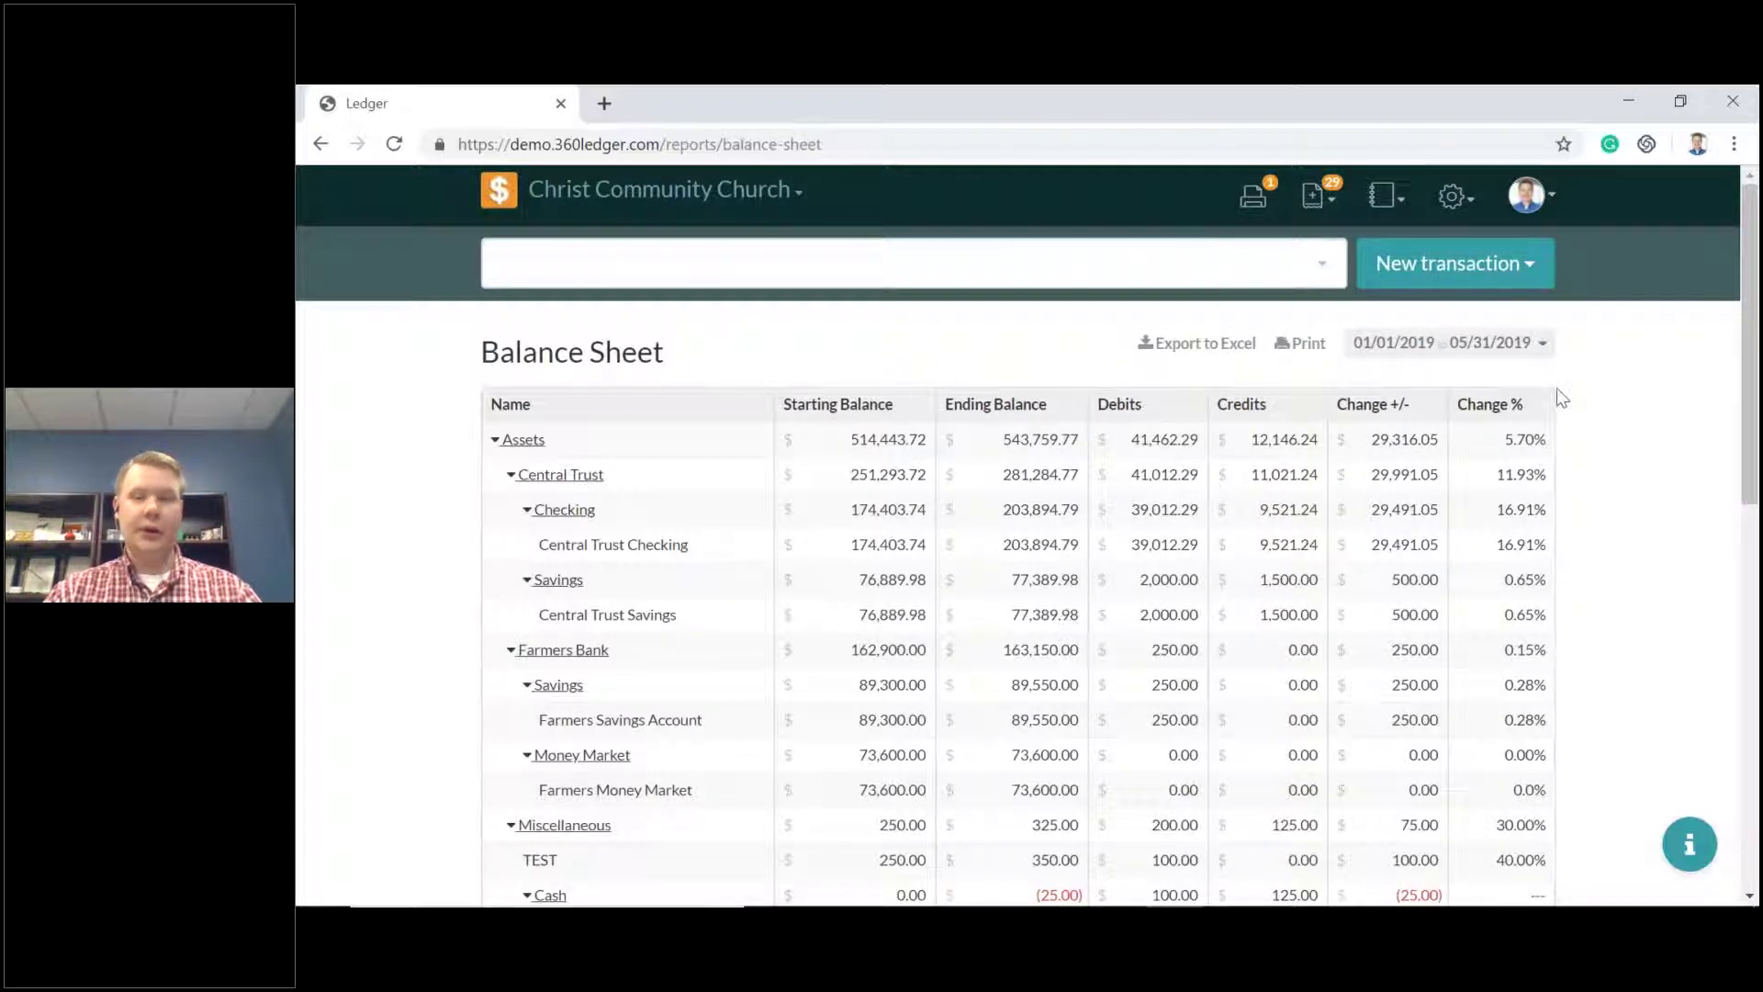
{"action": "left_click", "coordinate": [496, 442]}
{"action": "left_click", "coordinate": [501, 475]}
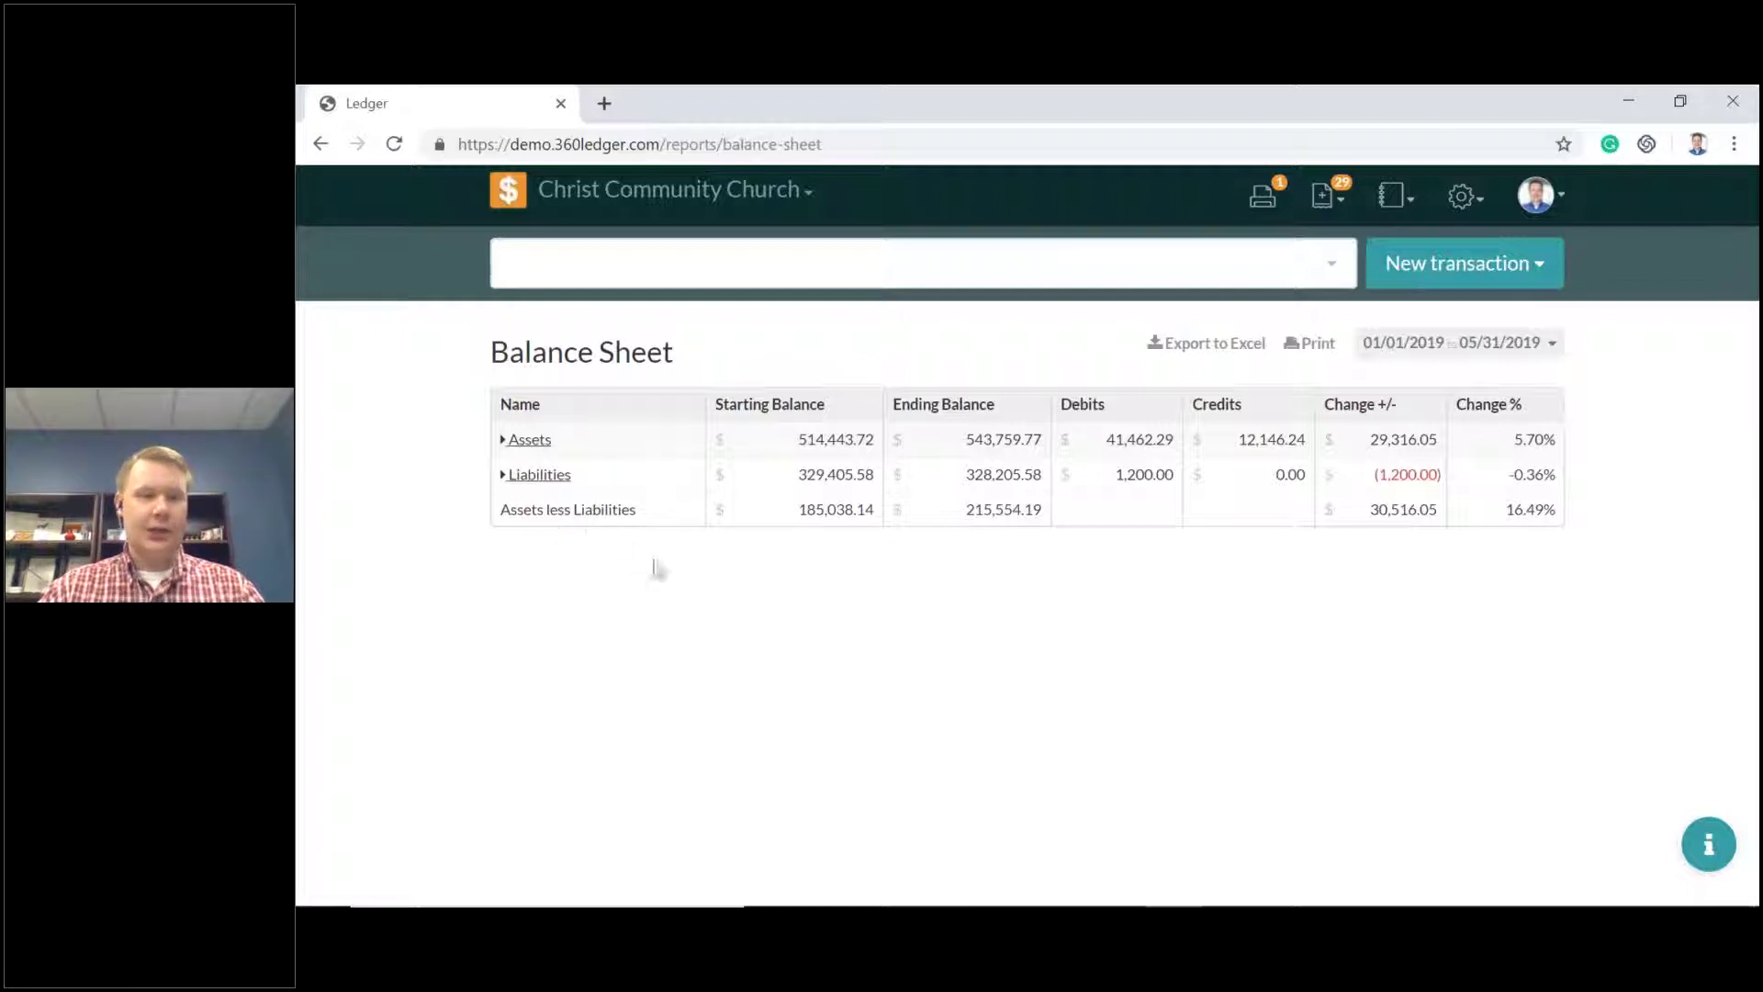
Check the new-transaction choices, then reopen the reports list.
{"action": "left_click", "coordinate": [1528, 266]}
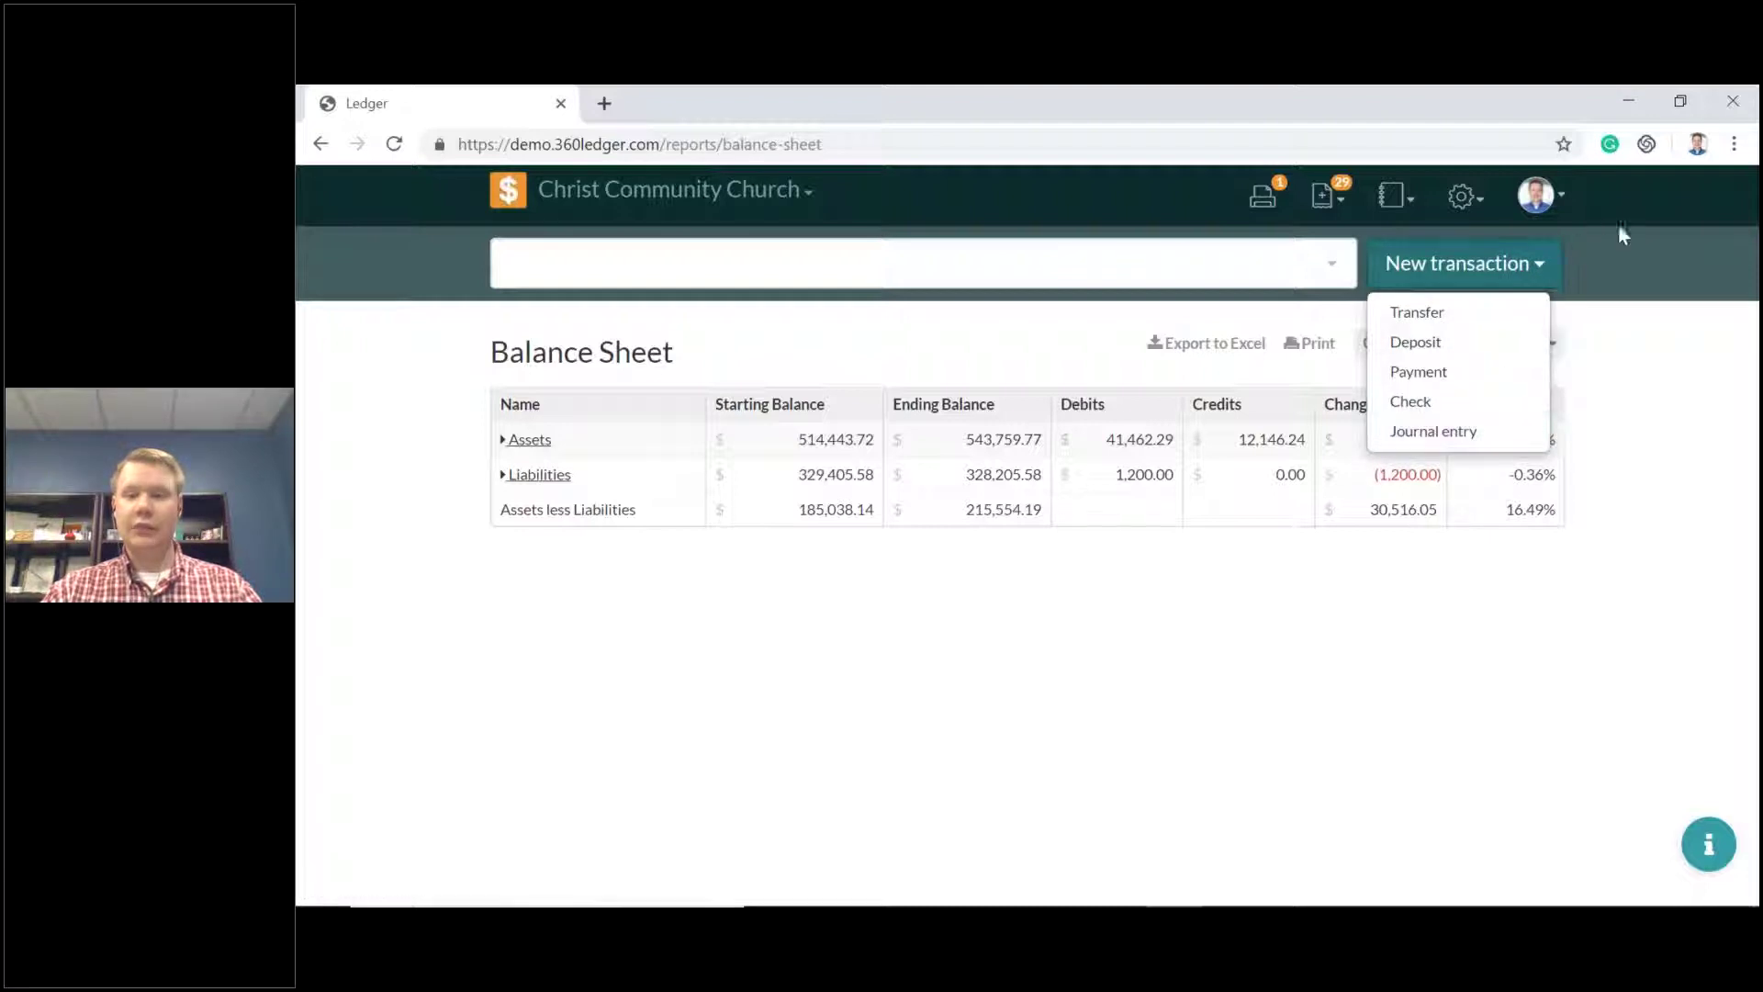
{"action": "left_click", "coordinate": [1615, 264]}
{"action": "left_click", "coordinate": [1395, 213]}
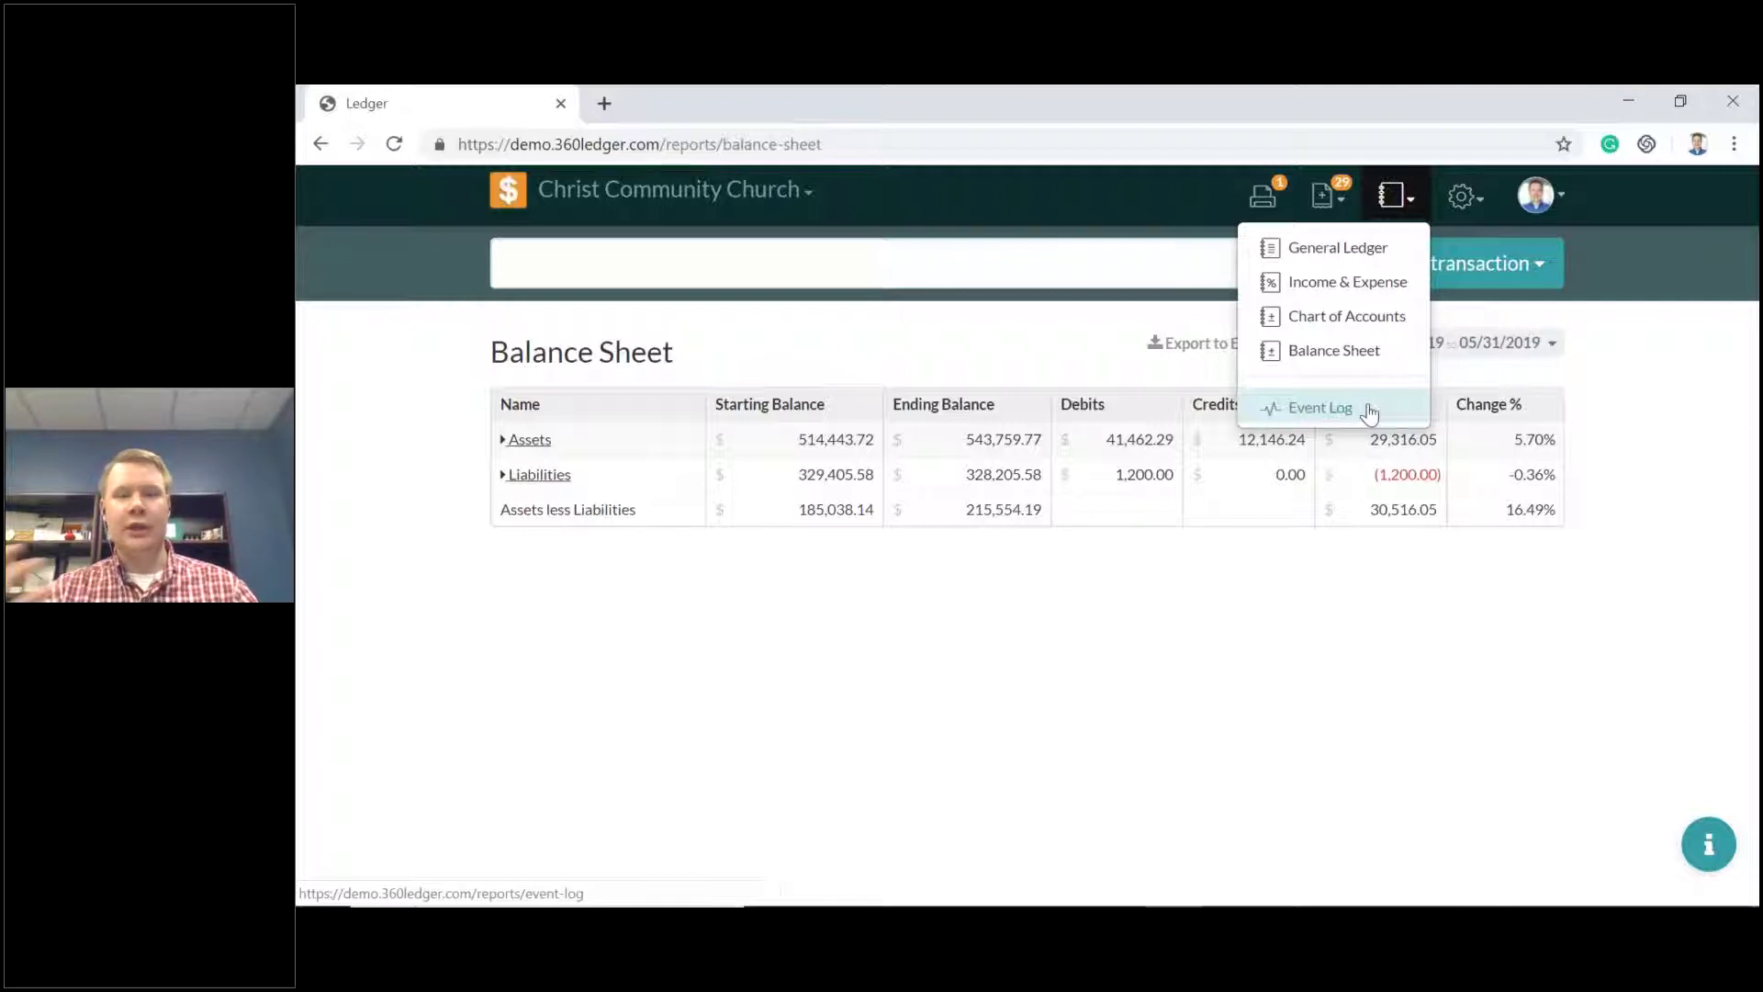
Open the Event Log for 01/01/2019–05/31/2019 and scroll through its entries.
{"action": "left_click", "coordinate": [1369, 414]}
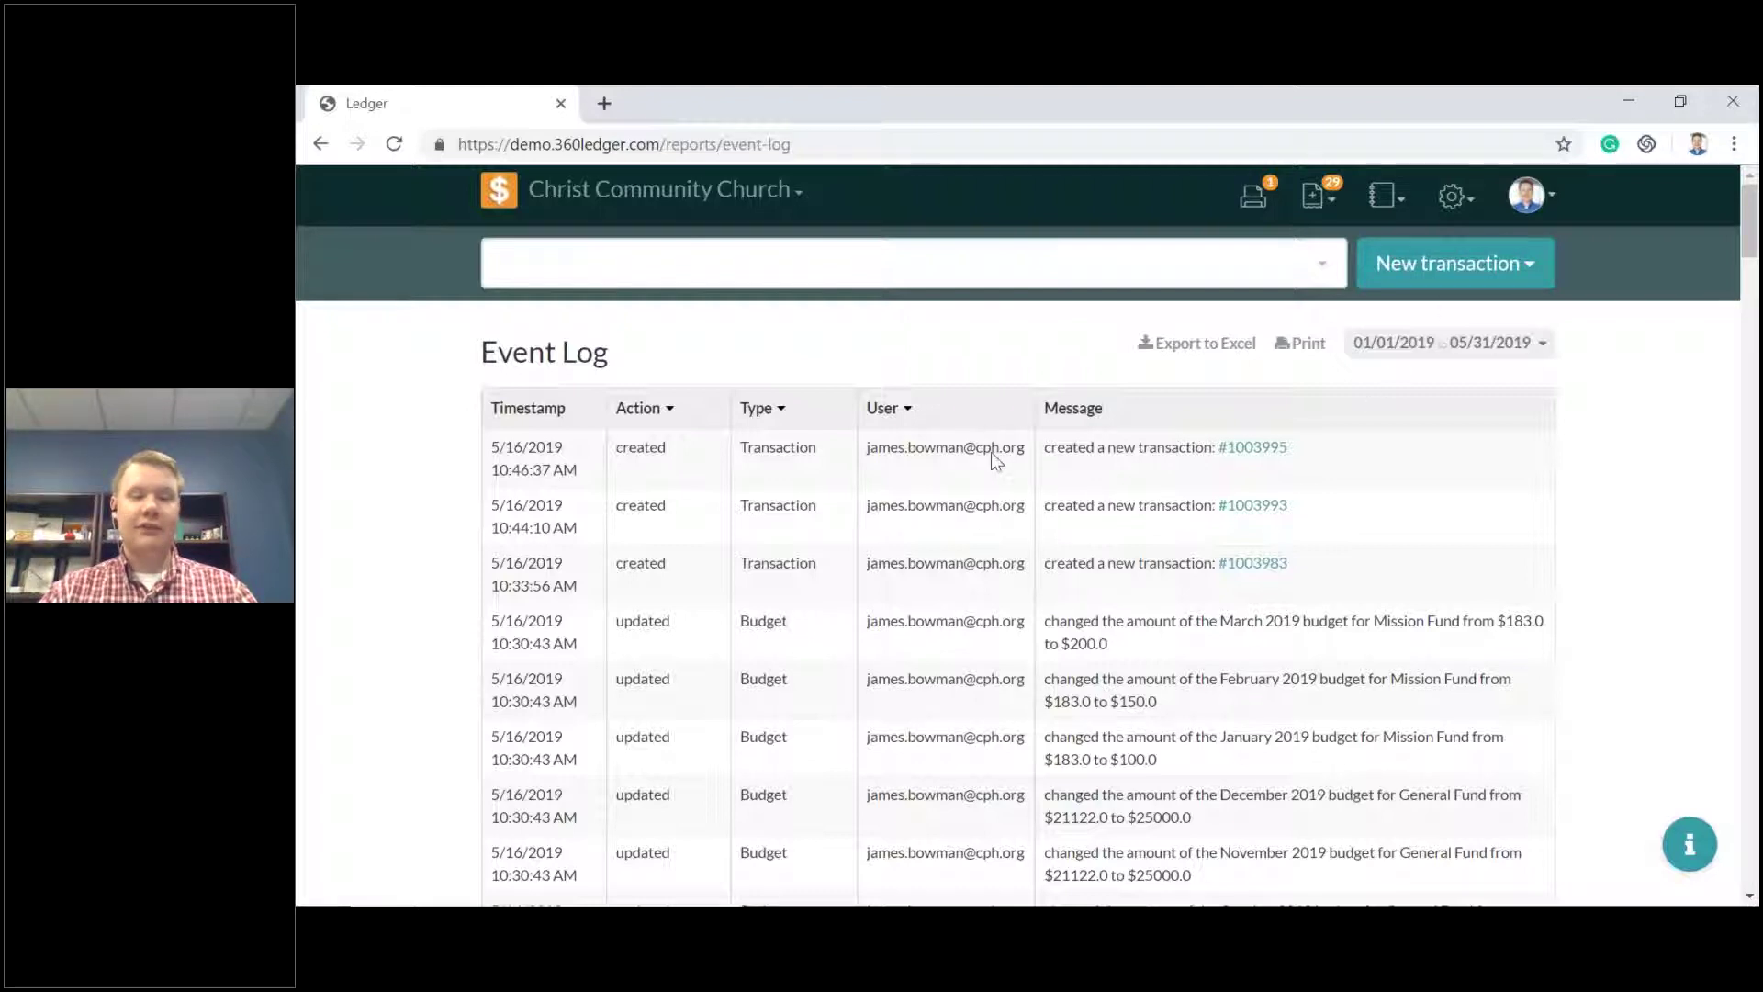
{"action": "scroll", "coordinate": [998, 442], "scroll_direction": "down", "scroll_amount": 1}
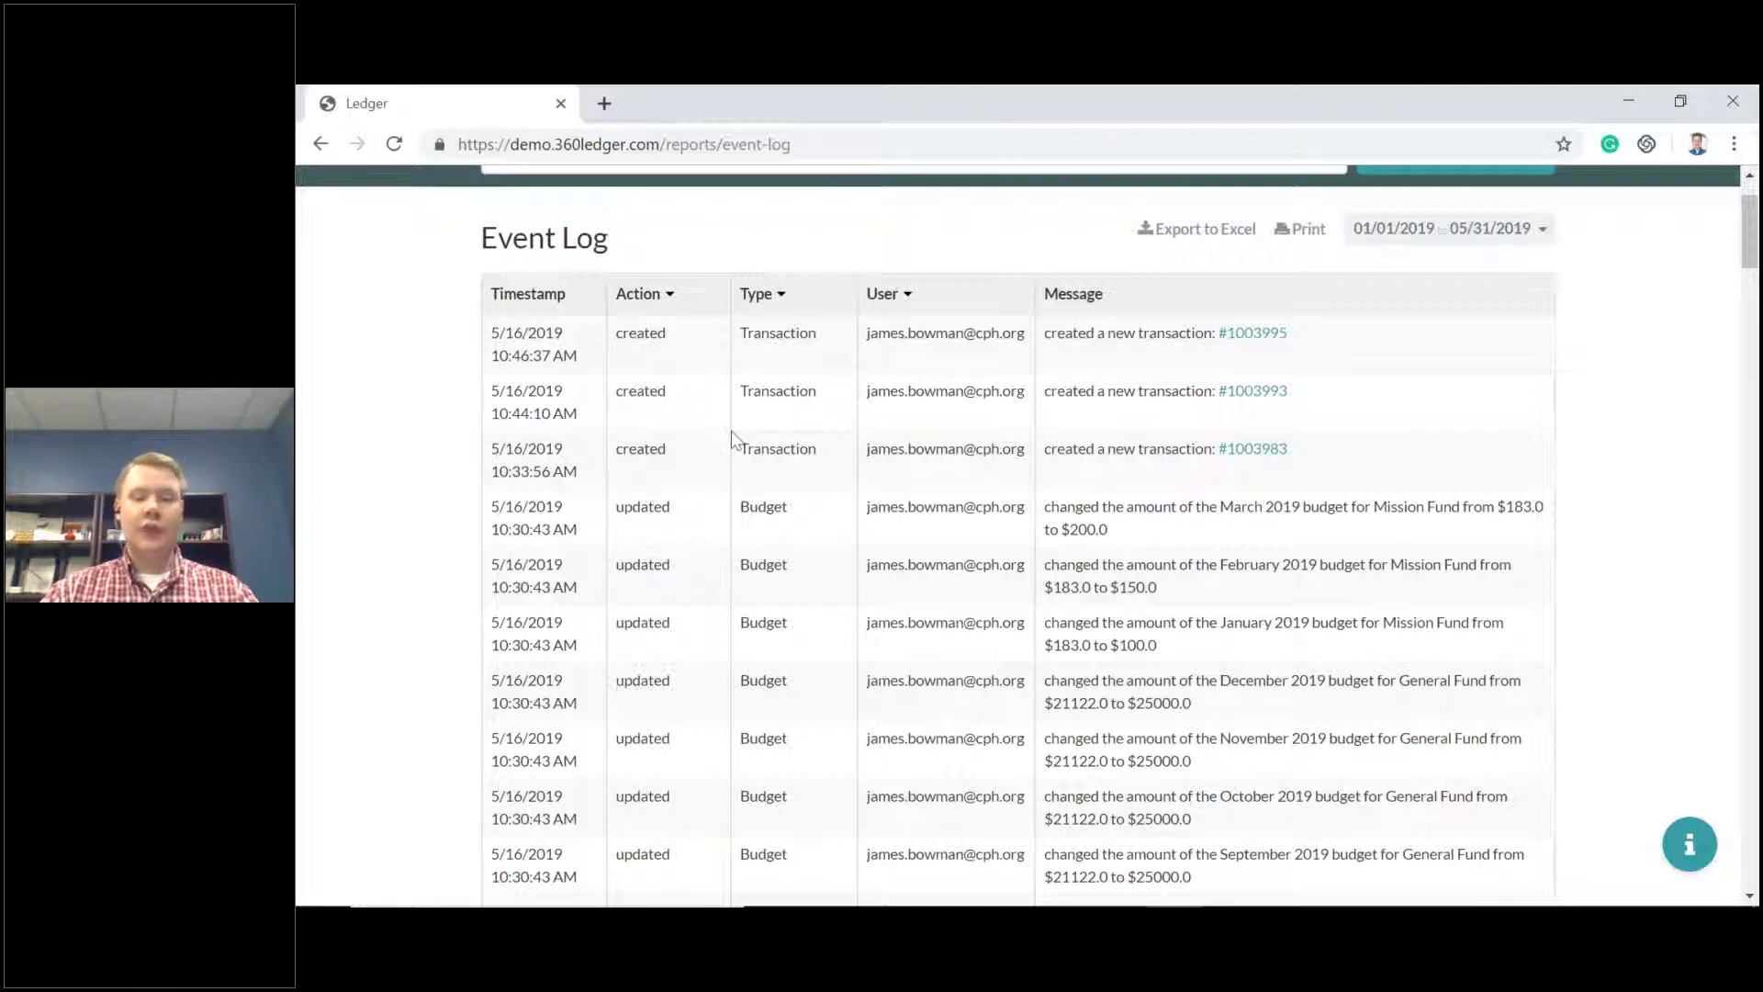
{"action": "scroll", "coordinate": [790, 470], "scroll_direction": "down", "scroll_amount": 8}
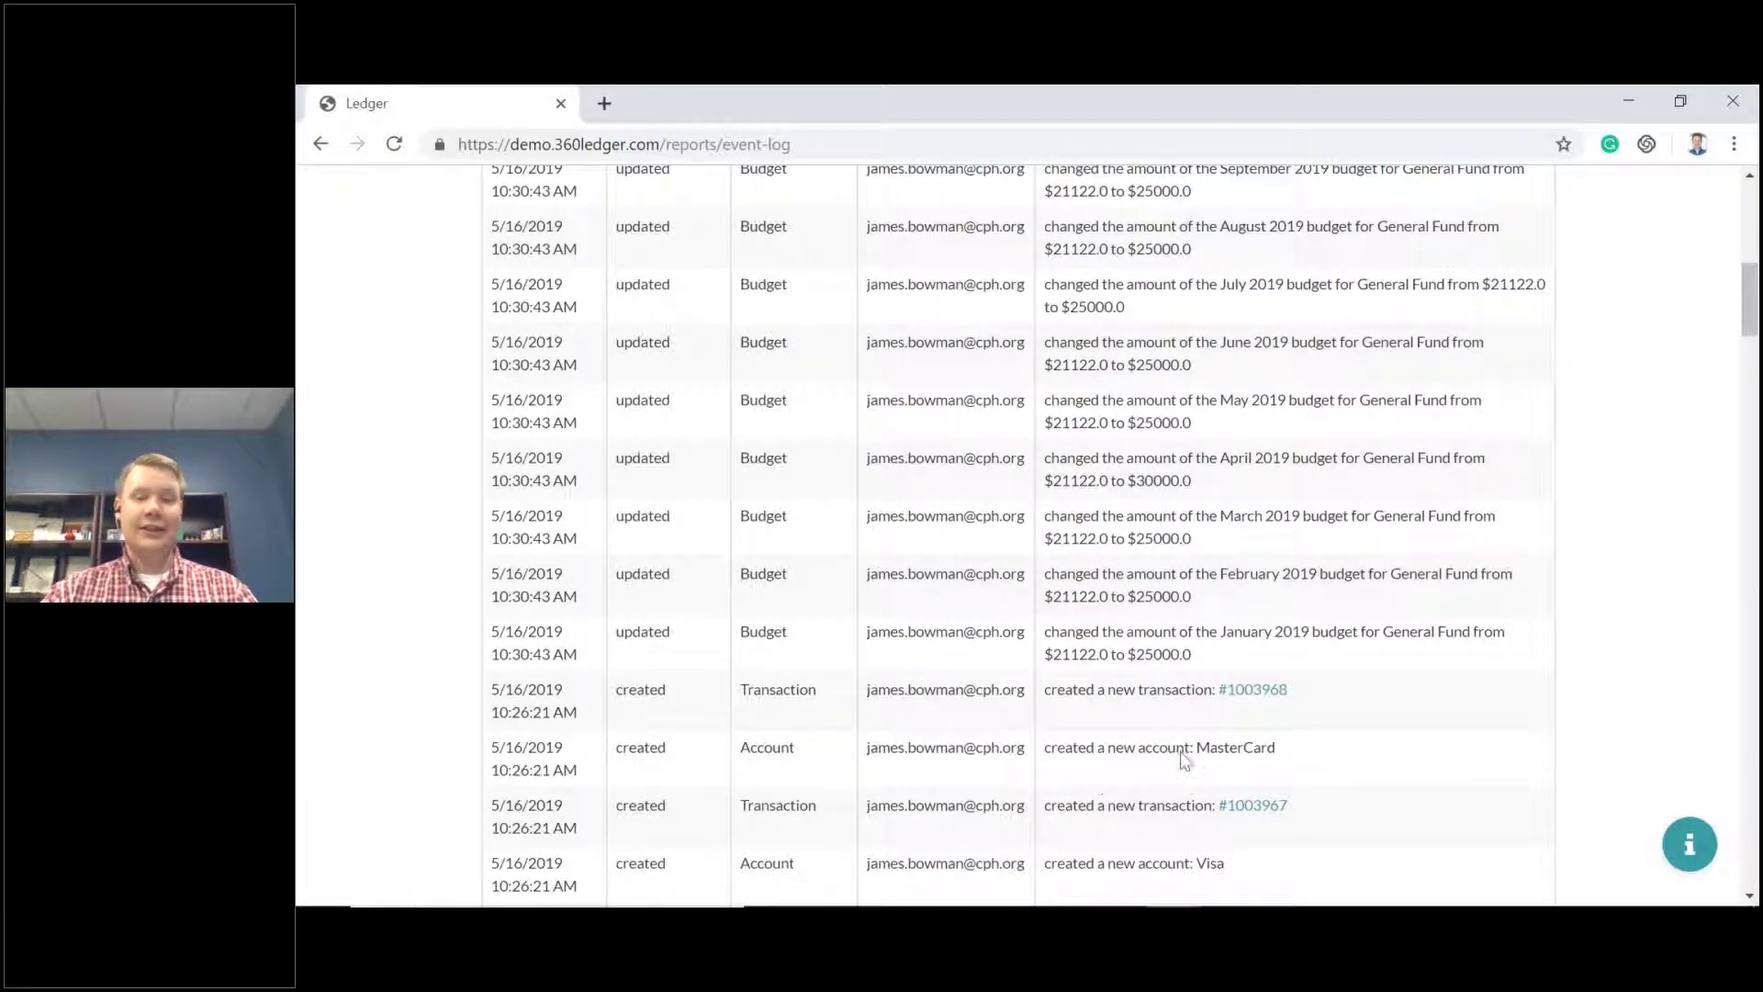
{"action": "scroll", "coordinate": [1001, 652], "scroll_direction": "up", "scroll_amount": 10}
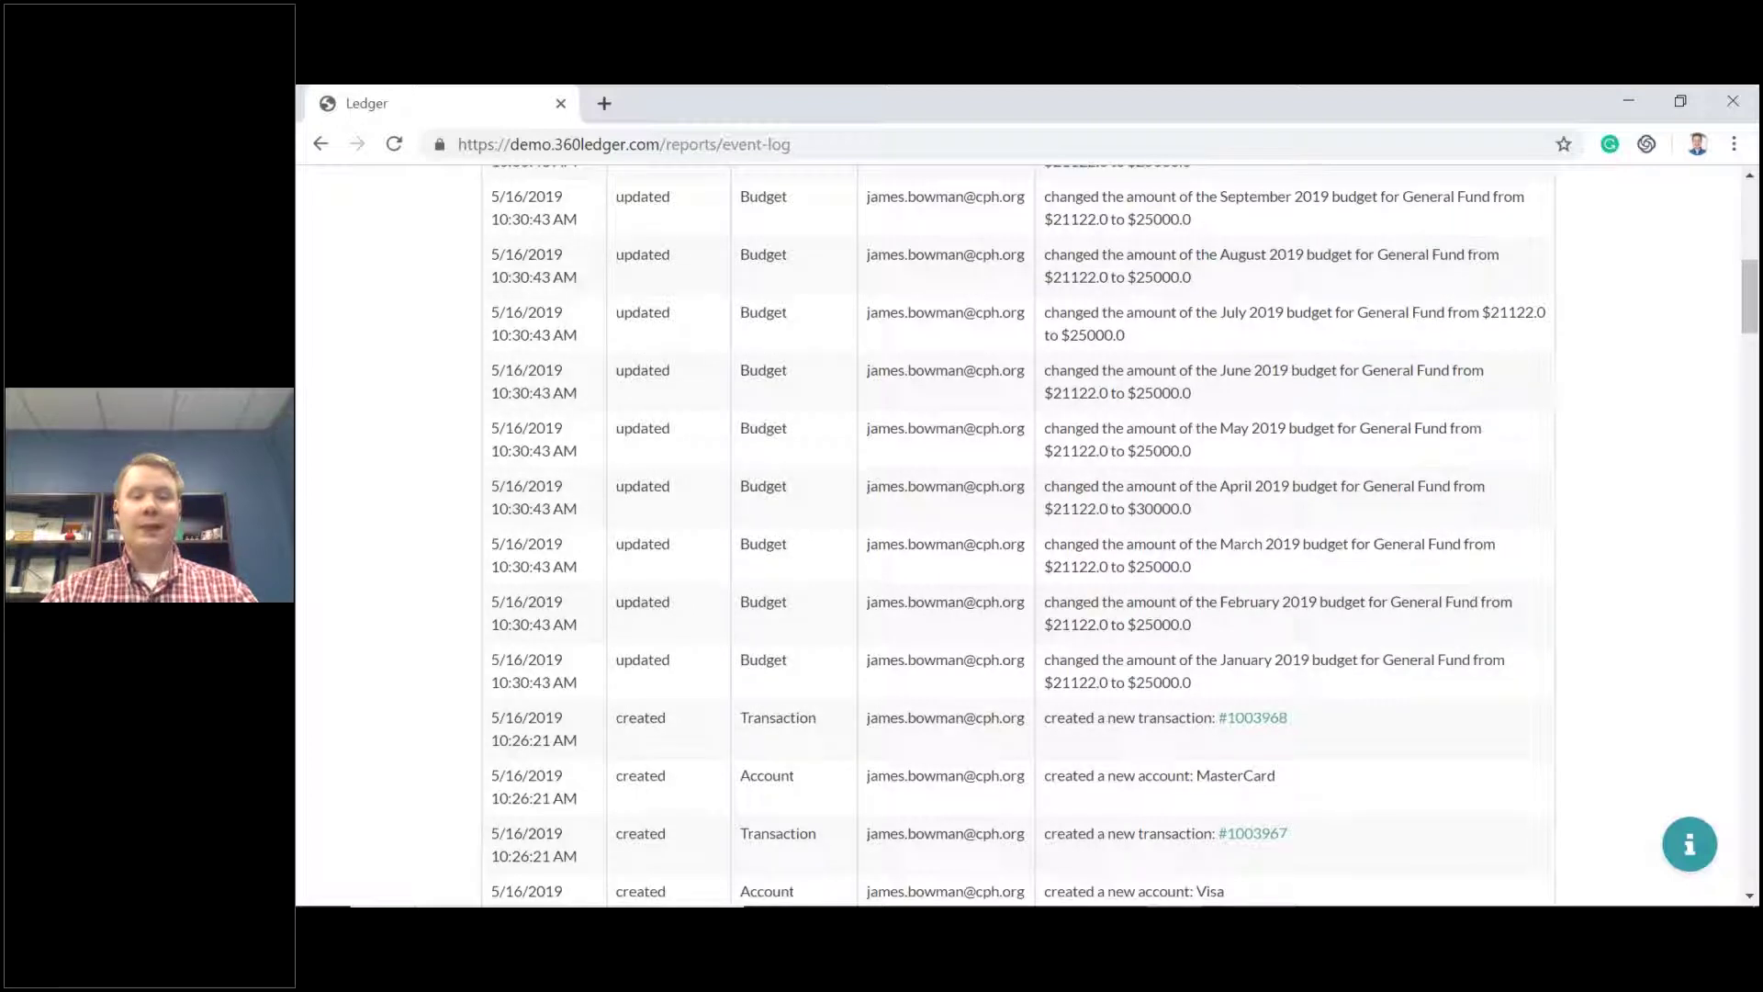
Filter the Event Log's User column down to a single user.
{"action": "left_click", "coordinate": [907, 408]}
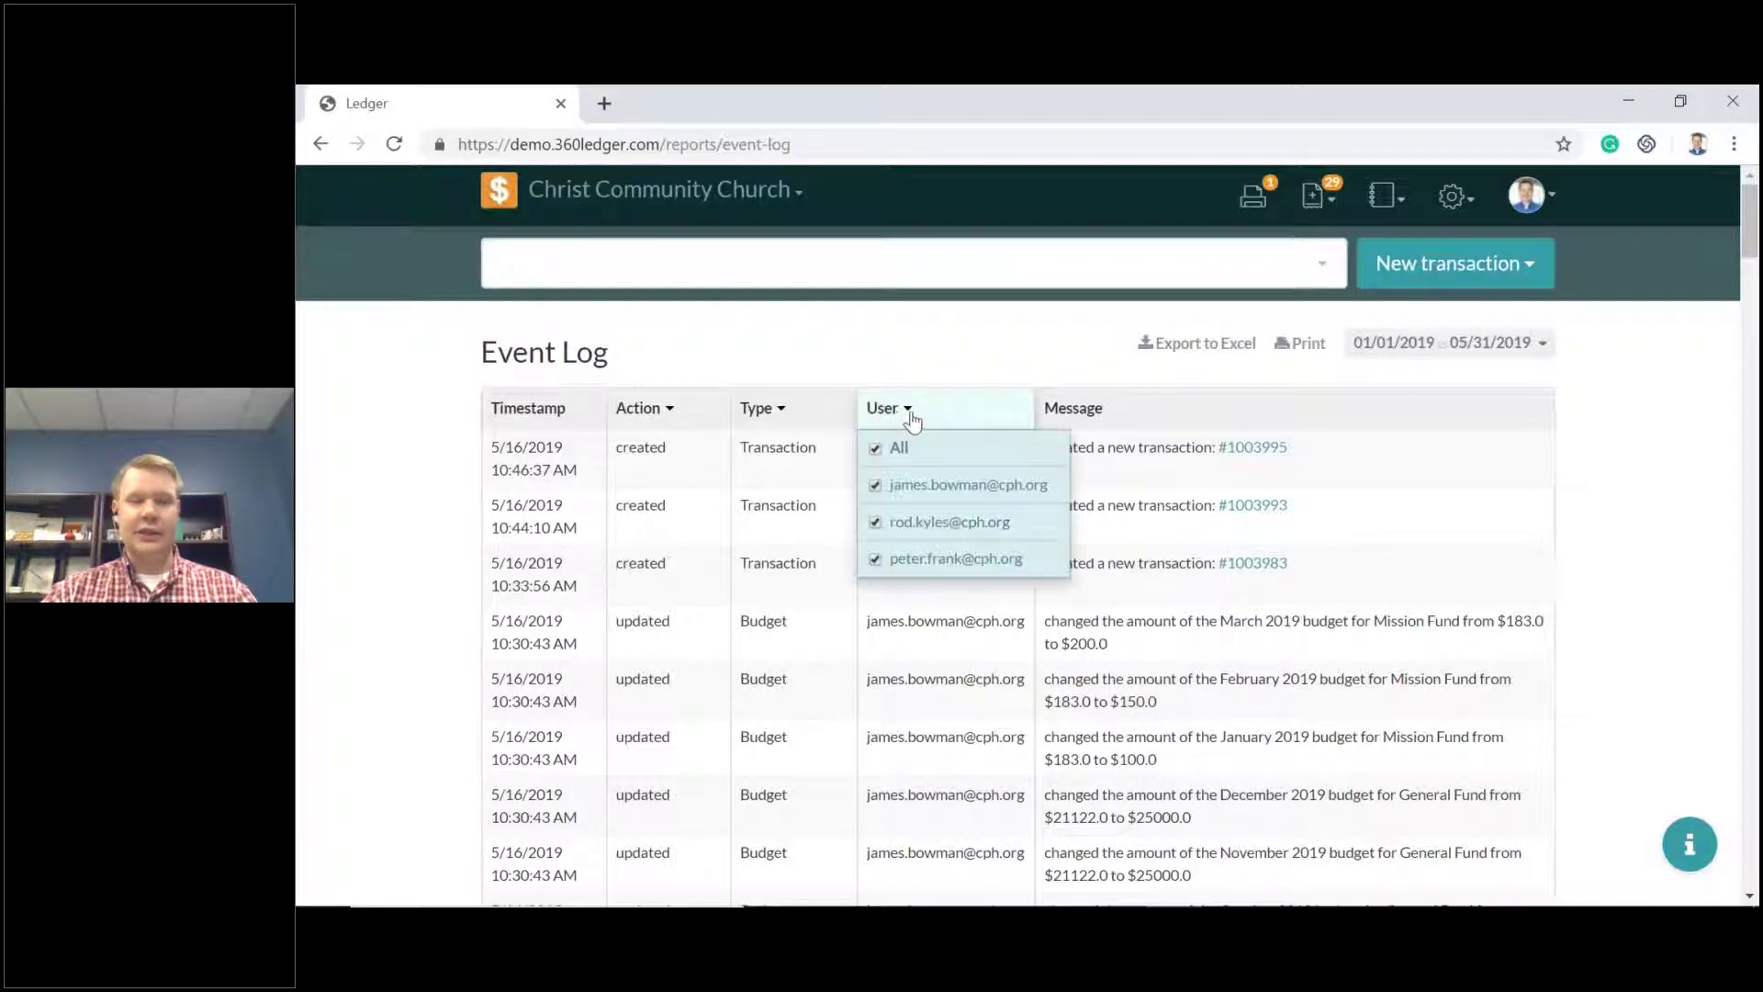
{"action": "left_click", "coordinate": [895, 523]}
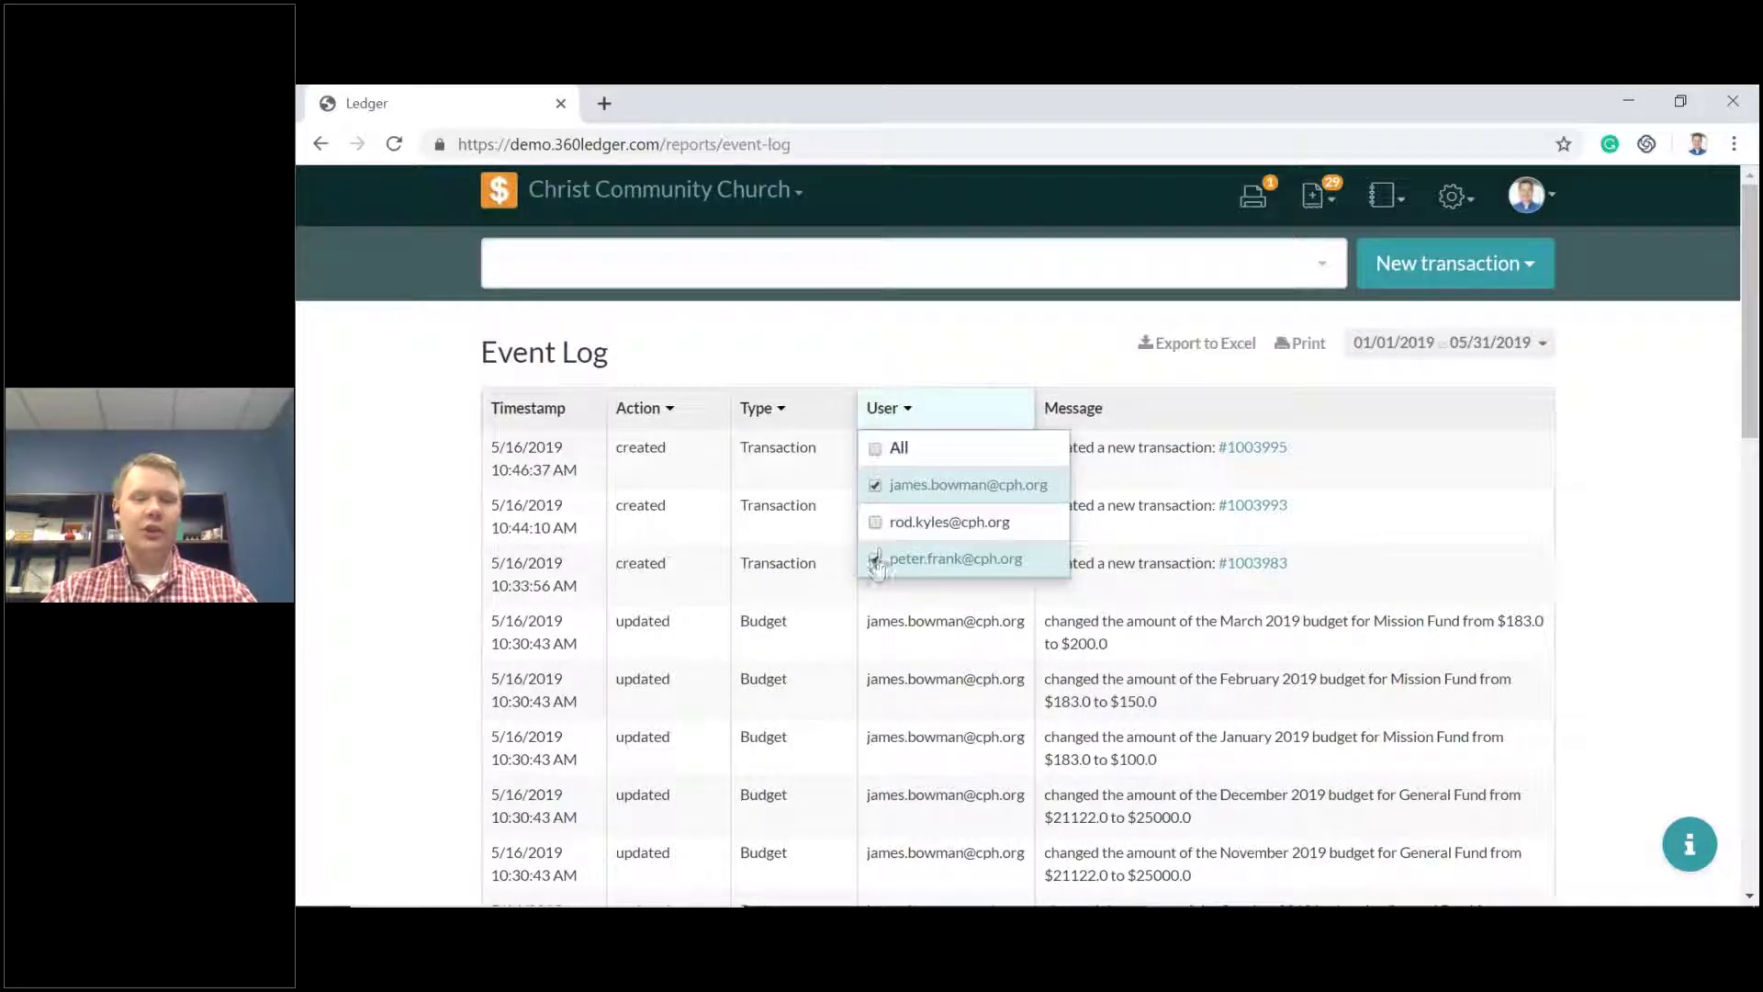
{"action": "left_click", "coordinate": [905, 555]}
{"action": "left_click", "coordinate": [1019, 303]}
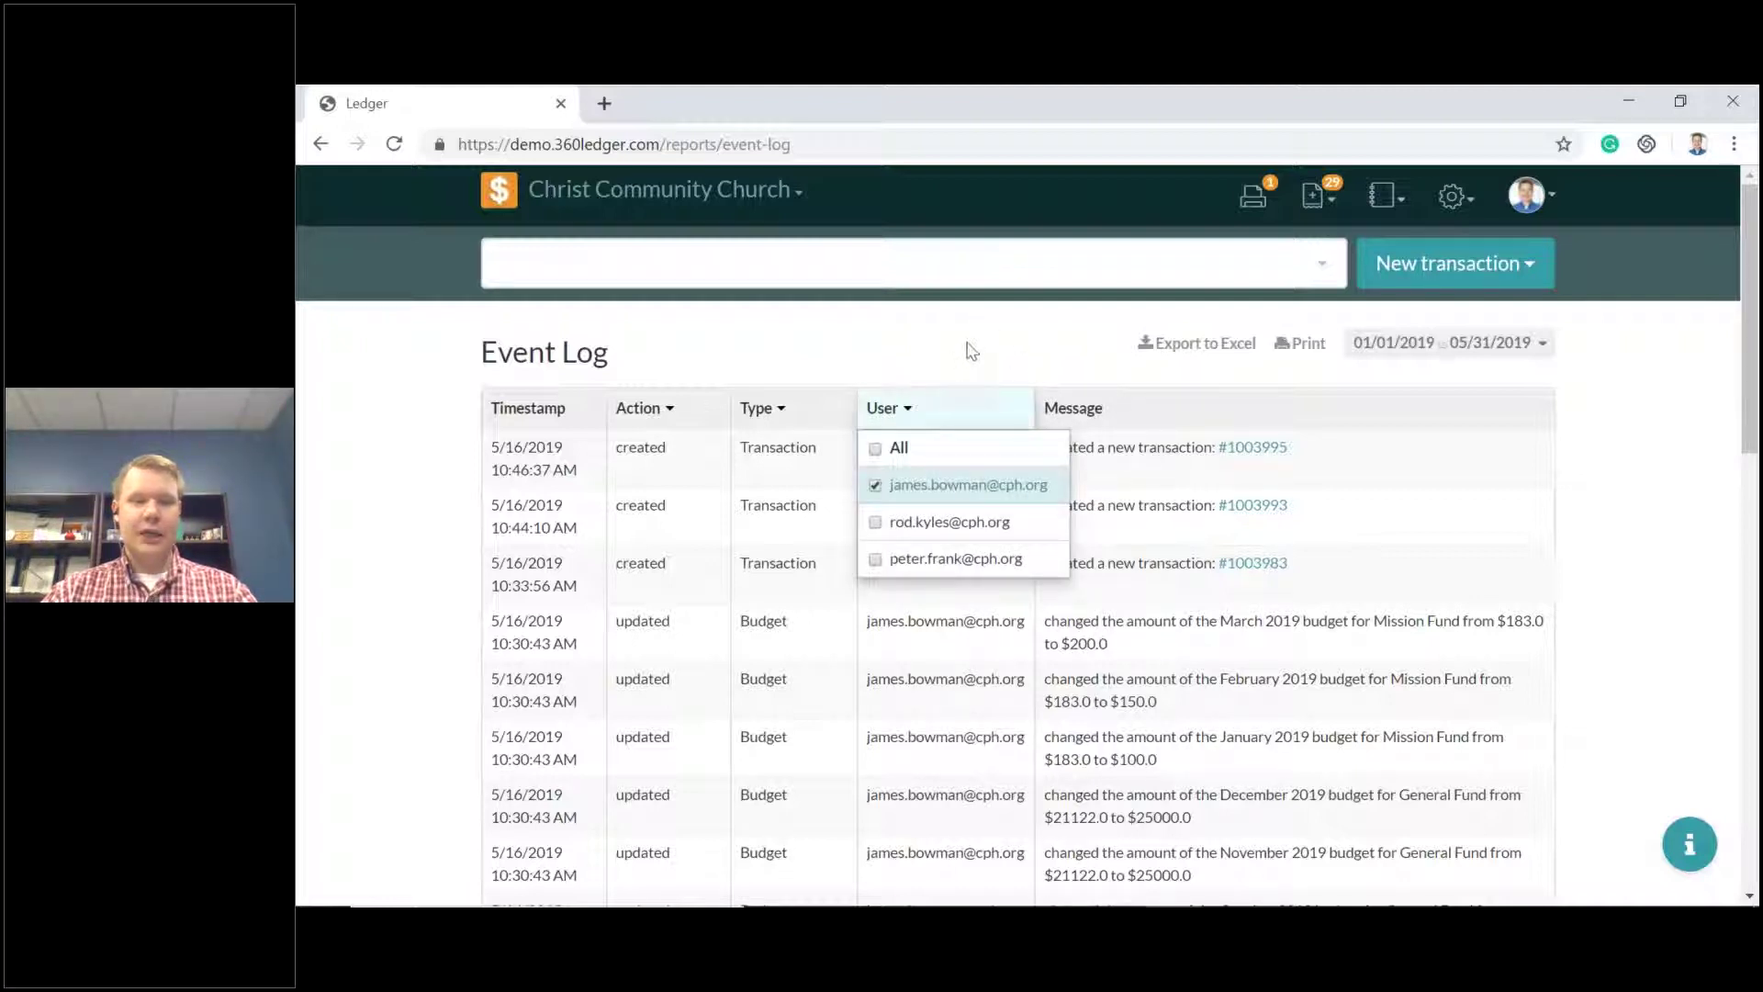
{"action": "left_click", "coordinate": [954, 362]}
Keep only Budget events and widen the period to all of 2019.
{"action": "left_click", "coordinate": [780, 409]}
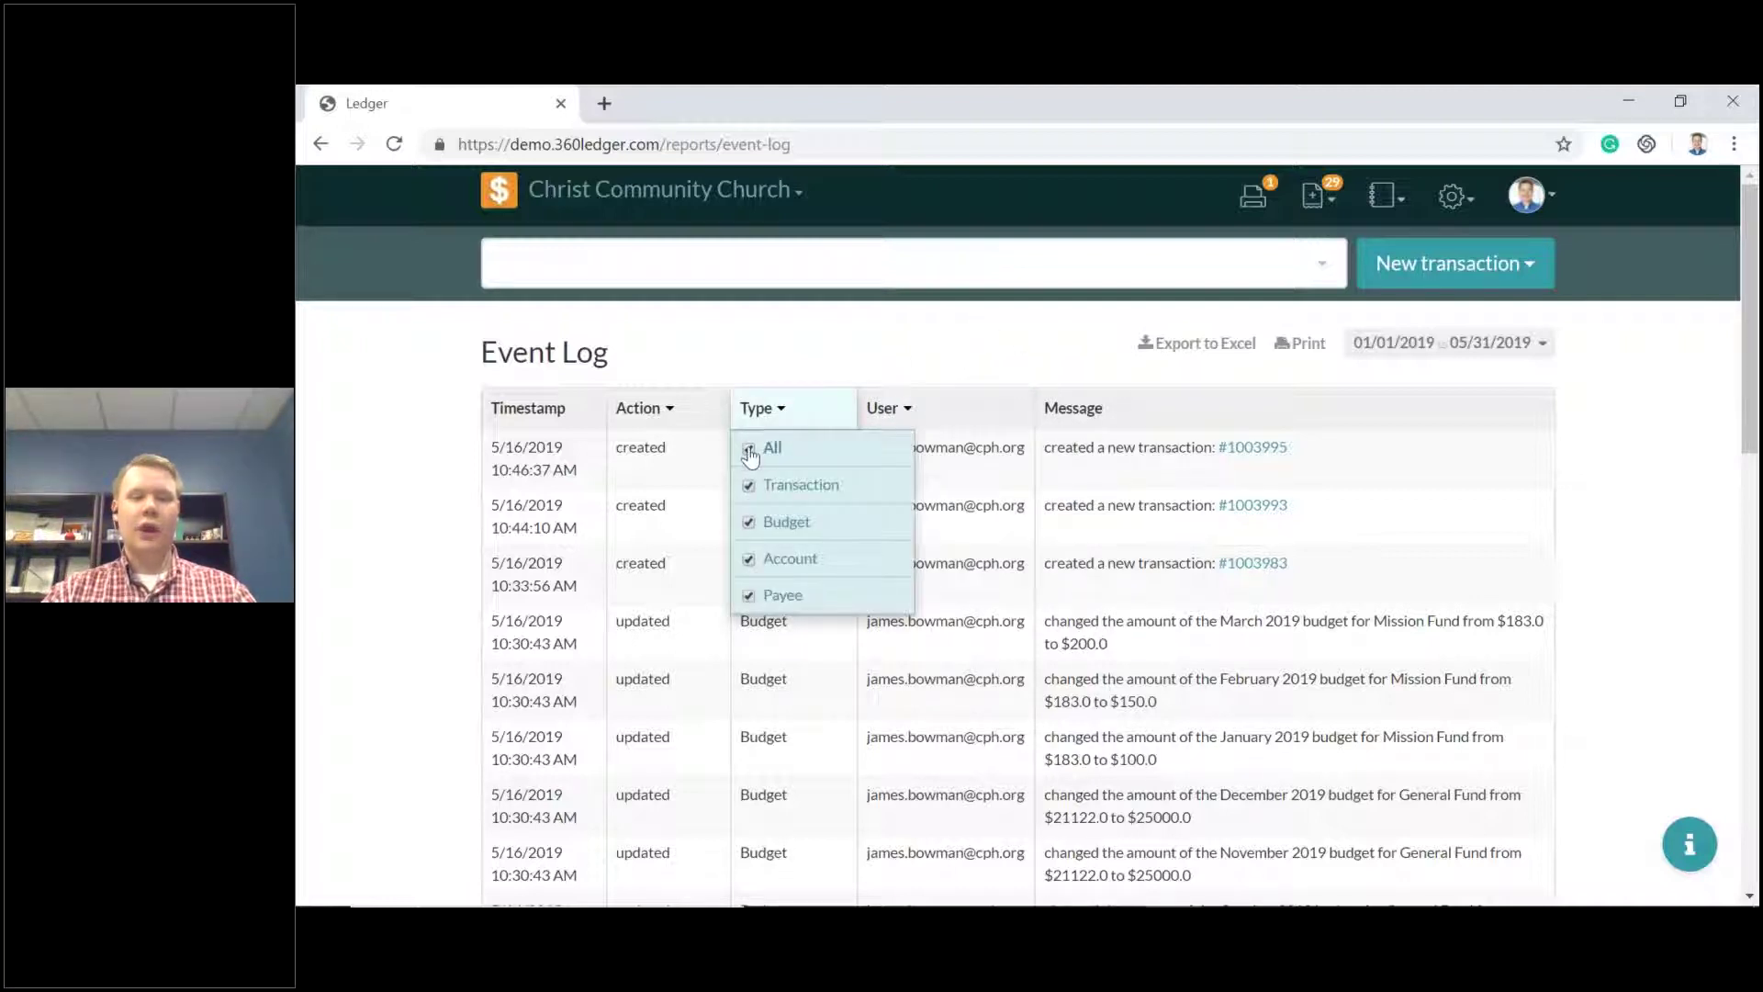
{"action": "left_click", "coordinate": [748, 448]}
{"action": "left_click", "coordinate": [768, 523]}
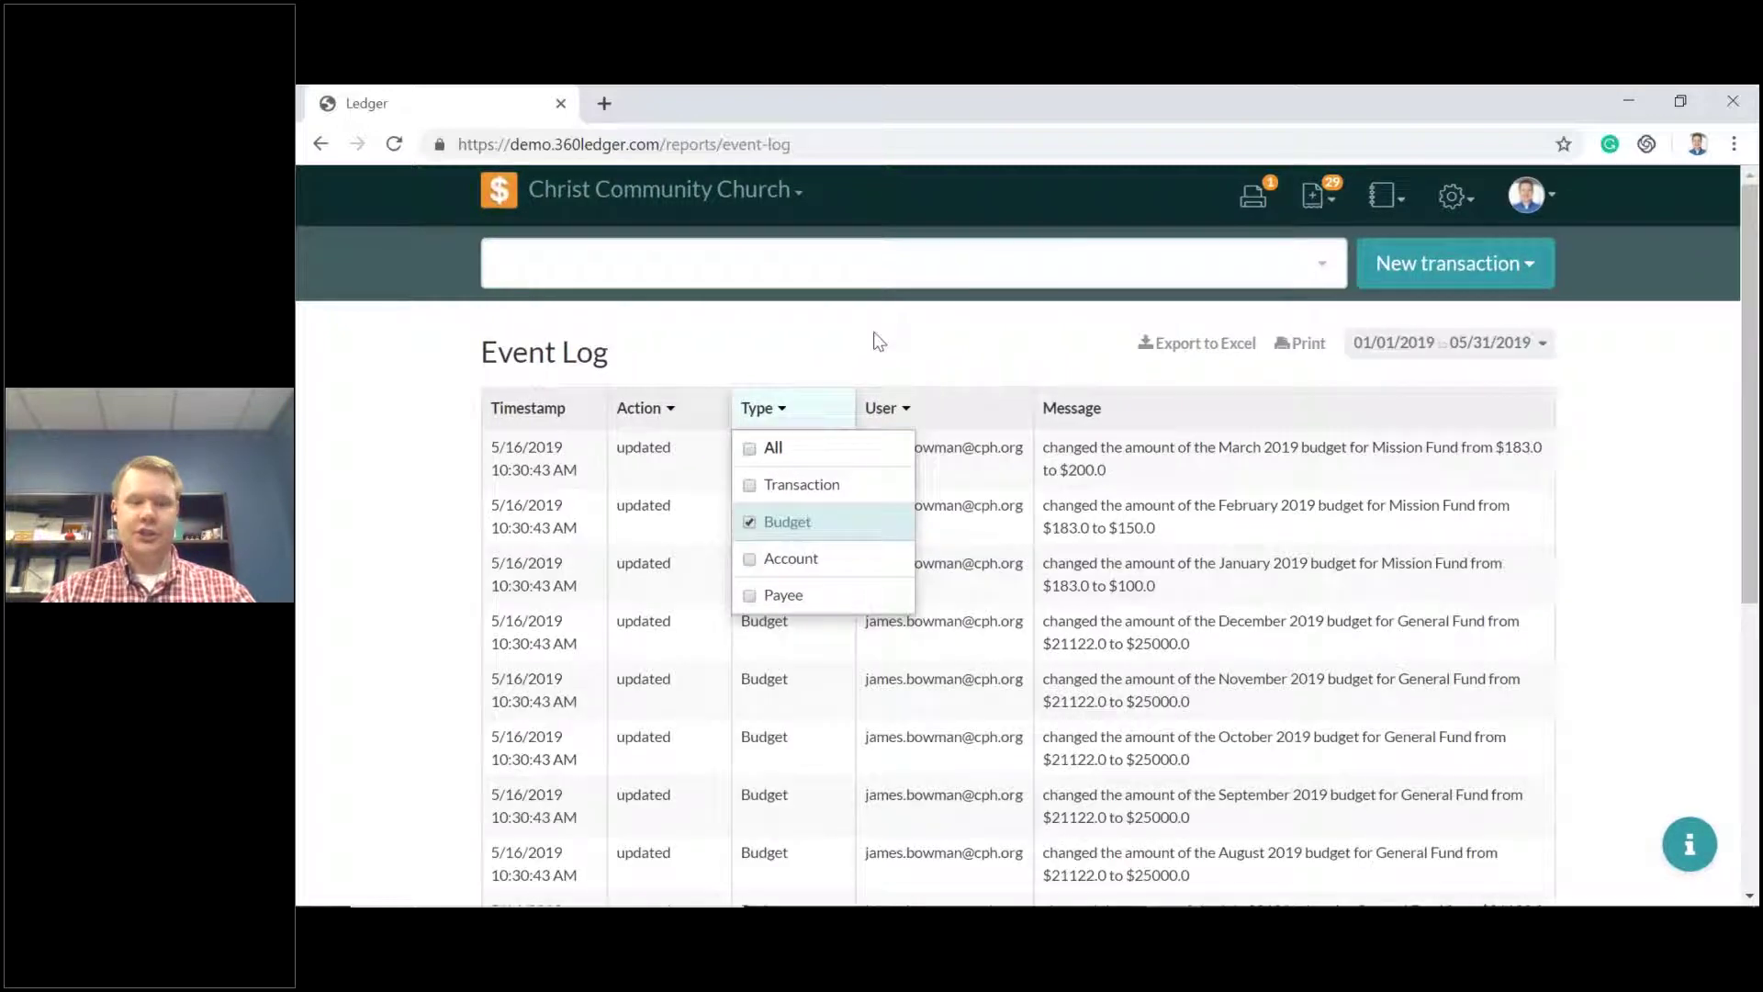
{"action": "scroll", "coordinate": [1014, 414], "scroll_direction": "down", "scroll_amount": 4}
{"action": "scroll", "coordinate": [1243, 389], "scroll_direction": "up", "scroll_amount": 4}
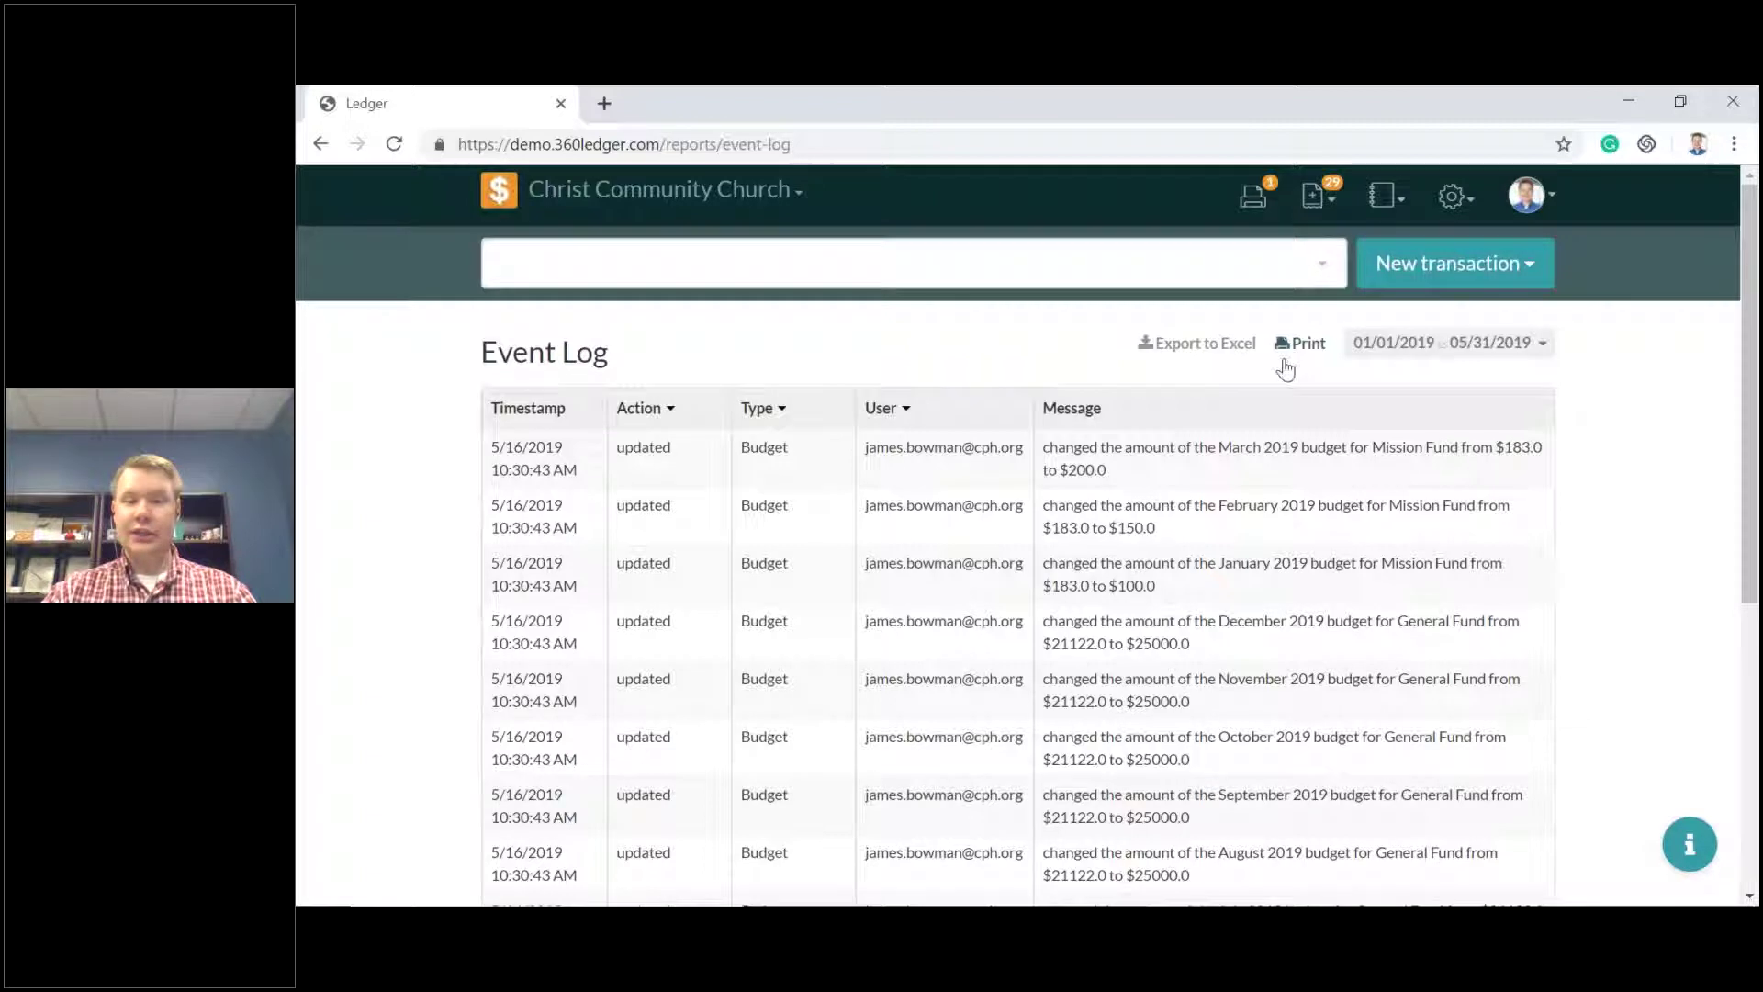
{"action": "left_click", "coordinate": [1538, 347]}
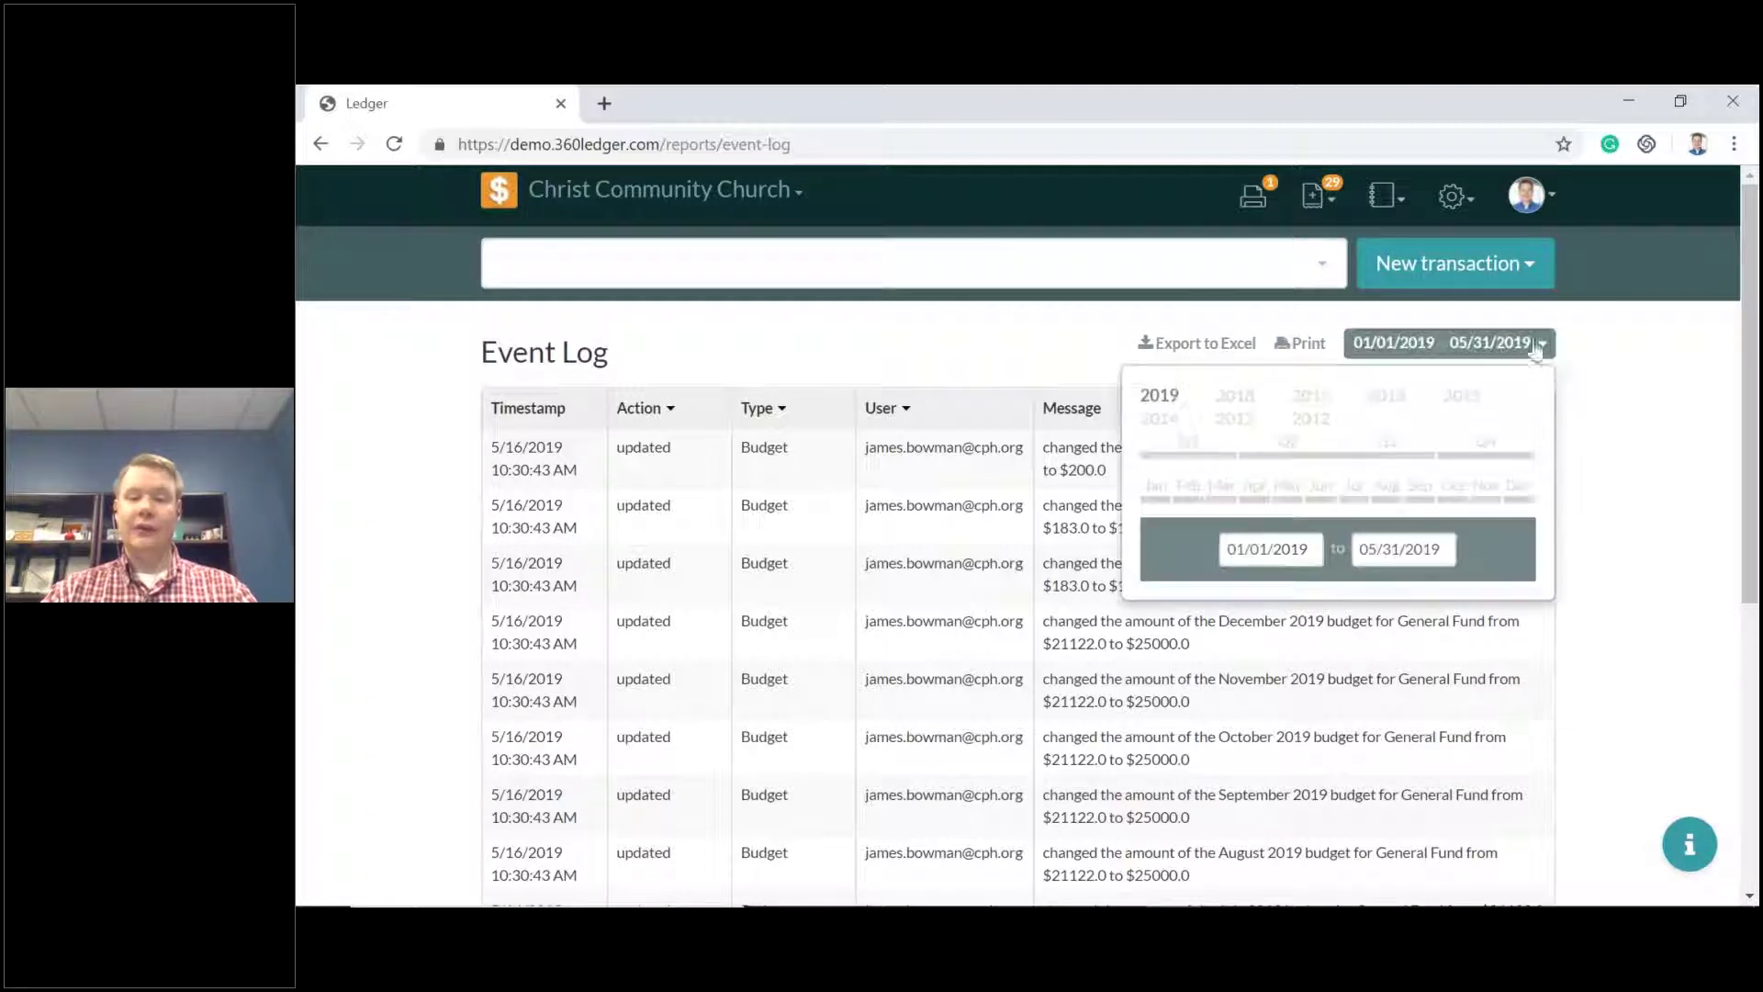
{"action": "left_click", "coordinate": [1159, 394]}
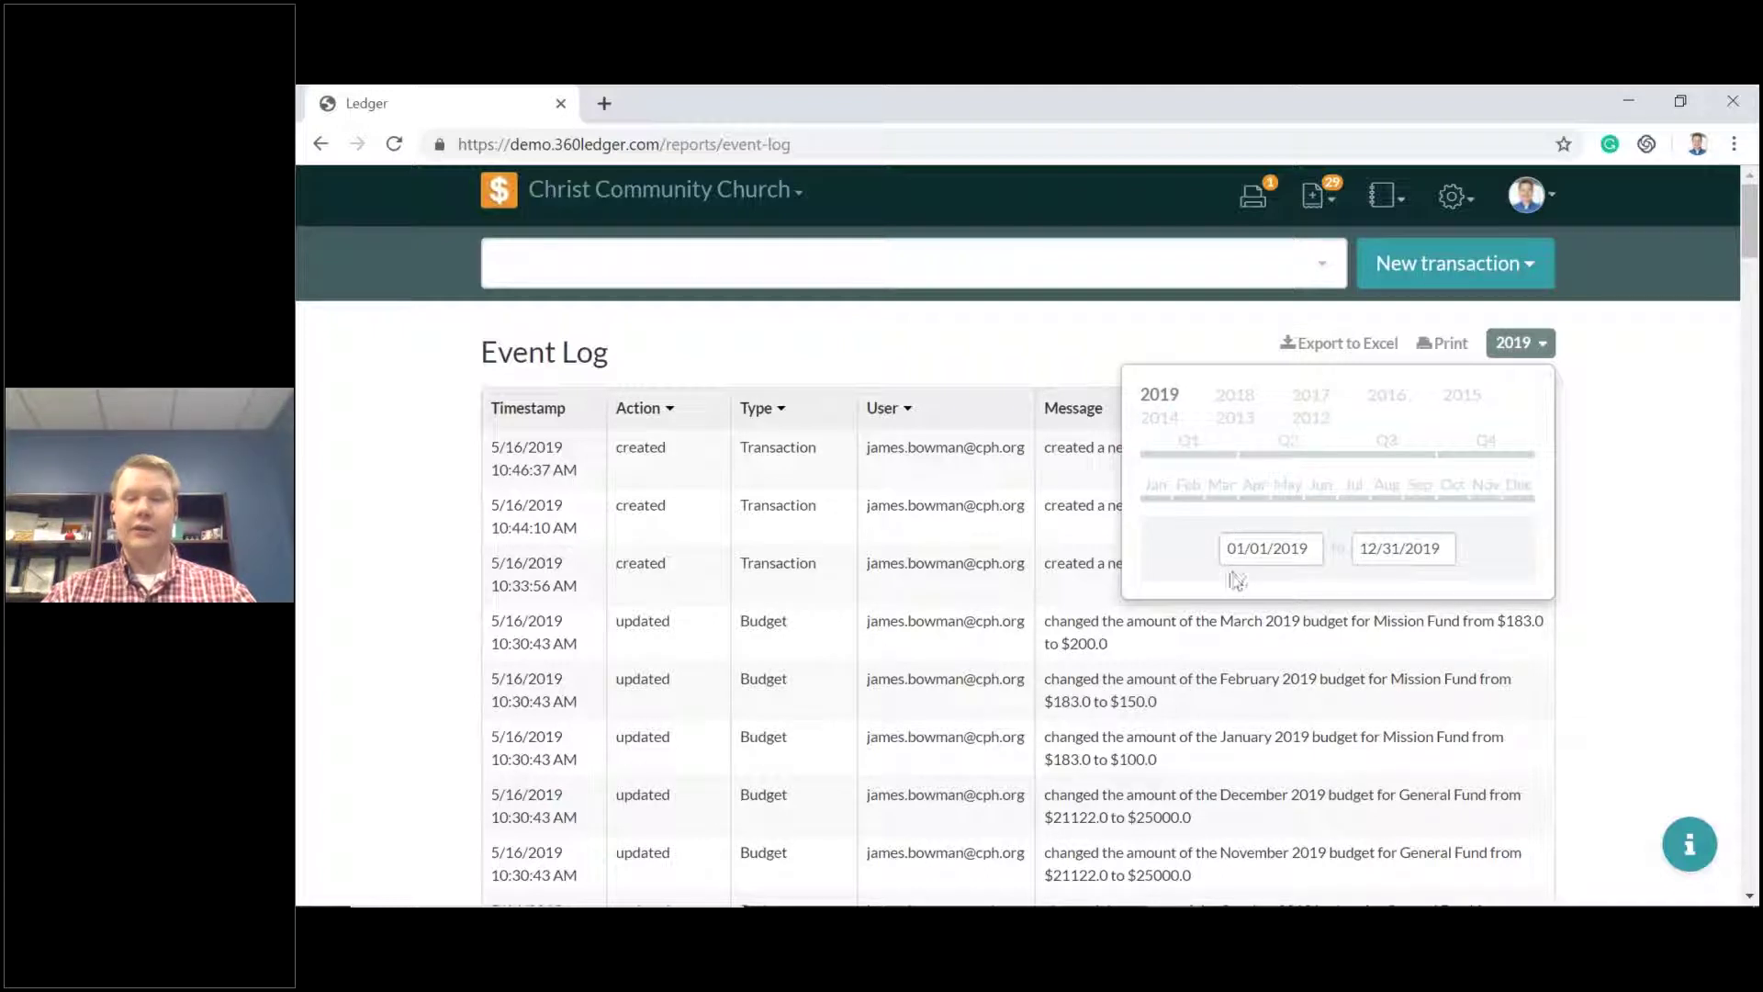
Narrow the Event Log period to Q1 2019.
{"action": "left_click", "coordinate": [1212, 460]}
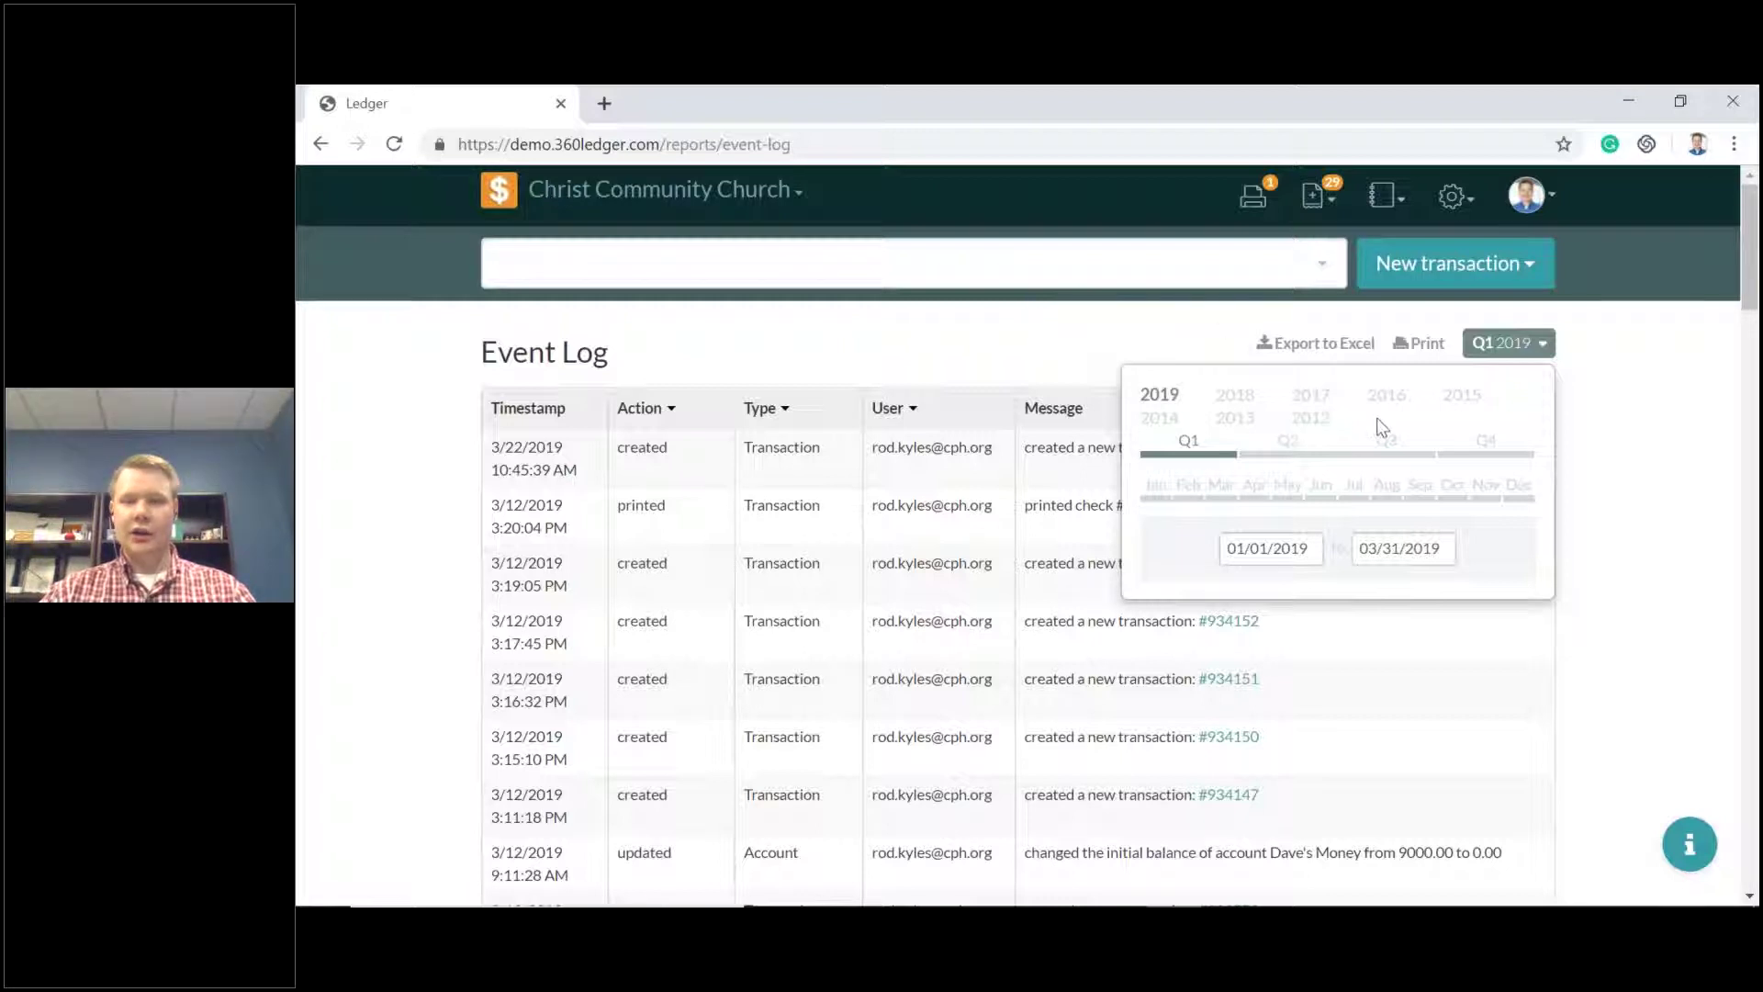
{"action": "left_click", "coordinate": [1519, 352]}
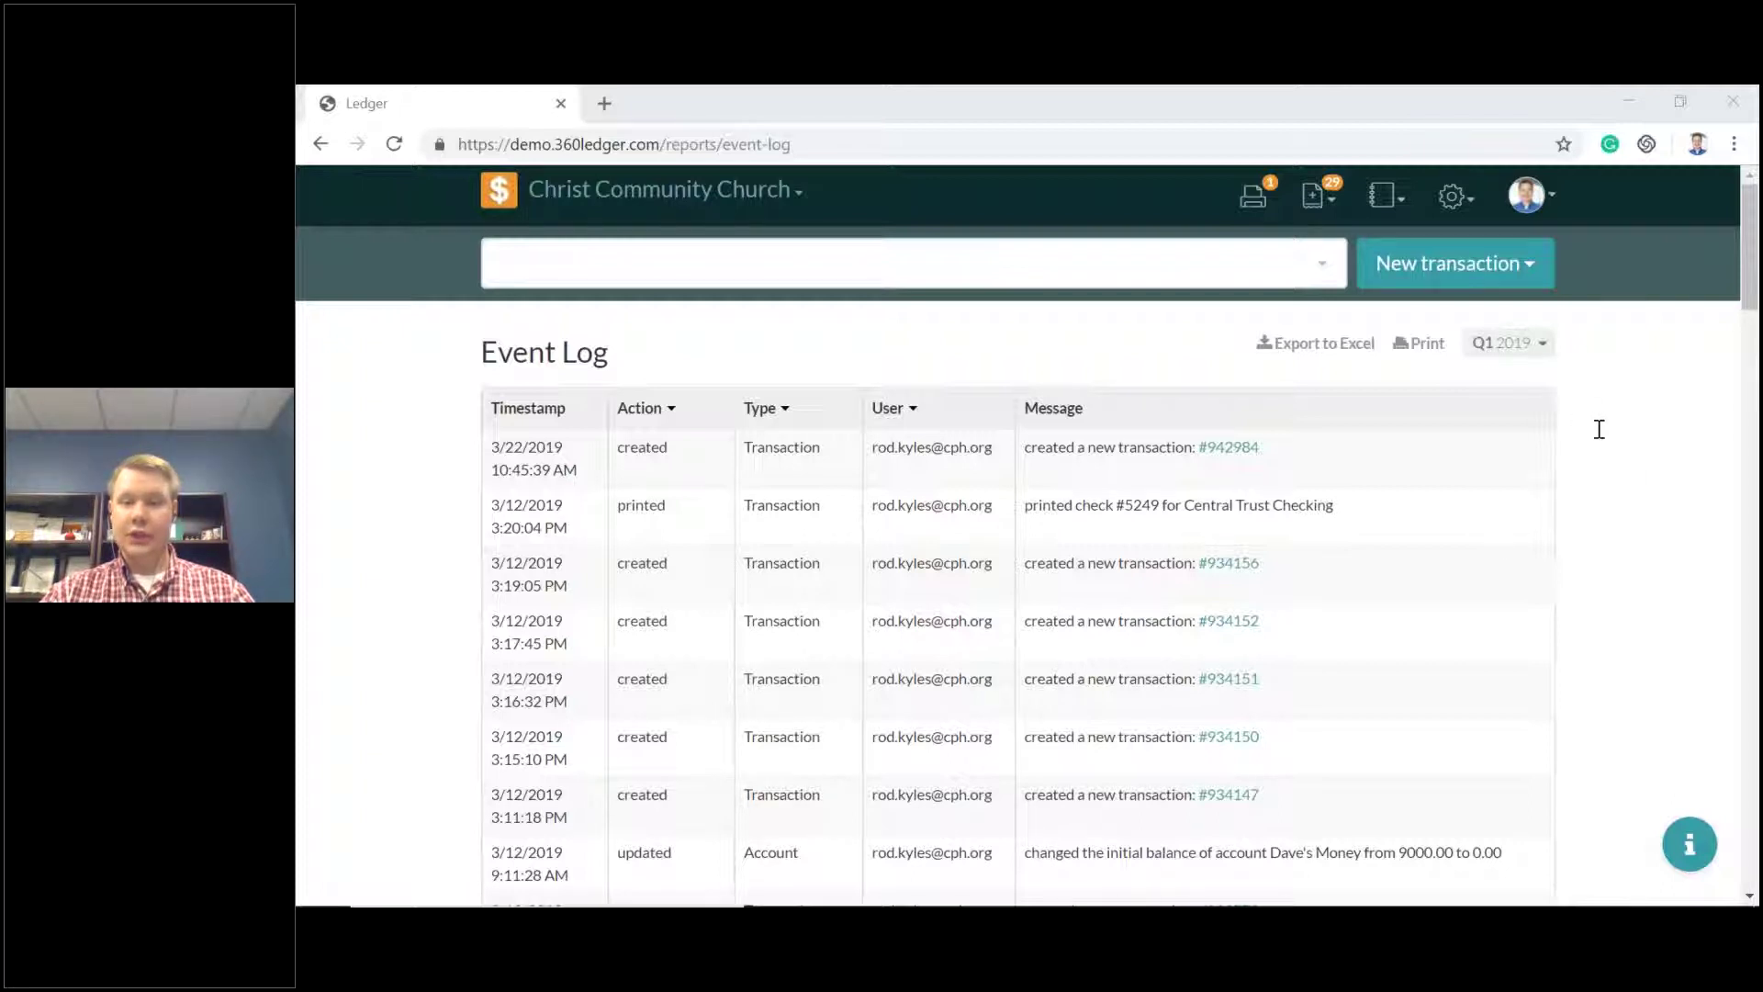
{"action": "mouse_move", "coordinate": [1554, 896]}
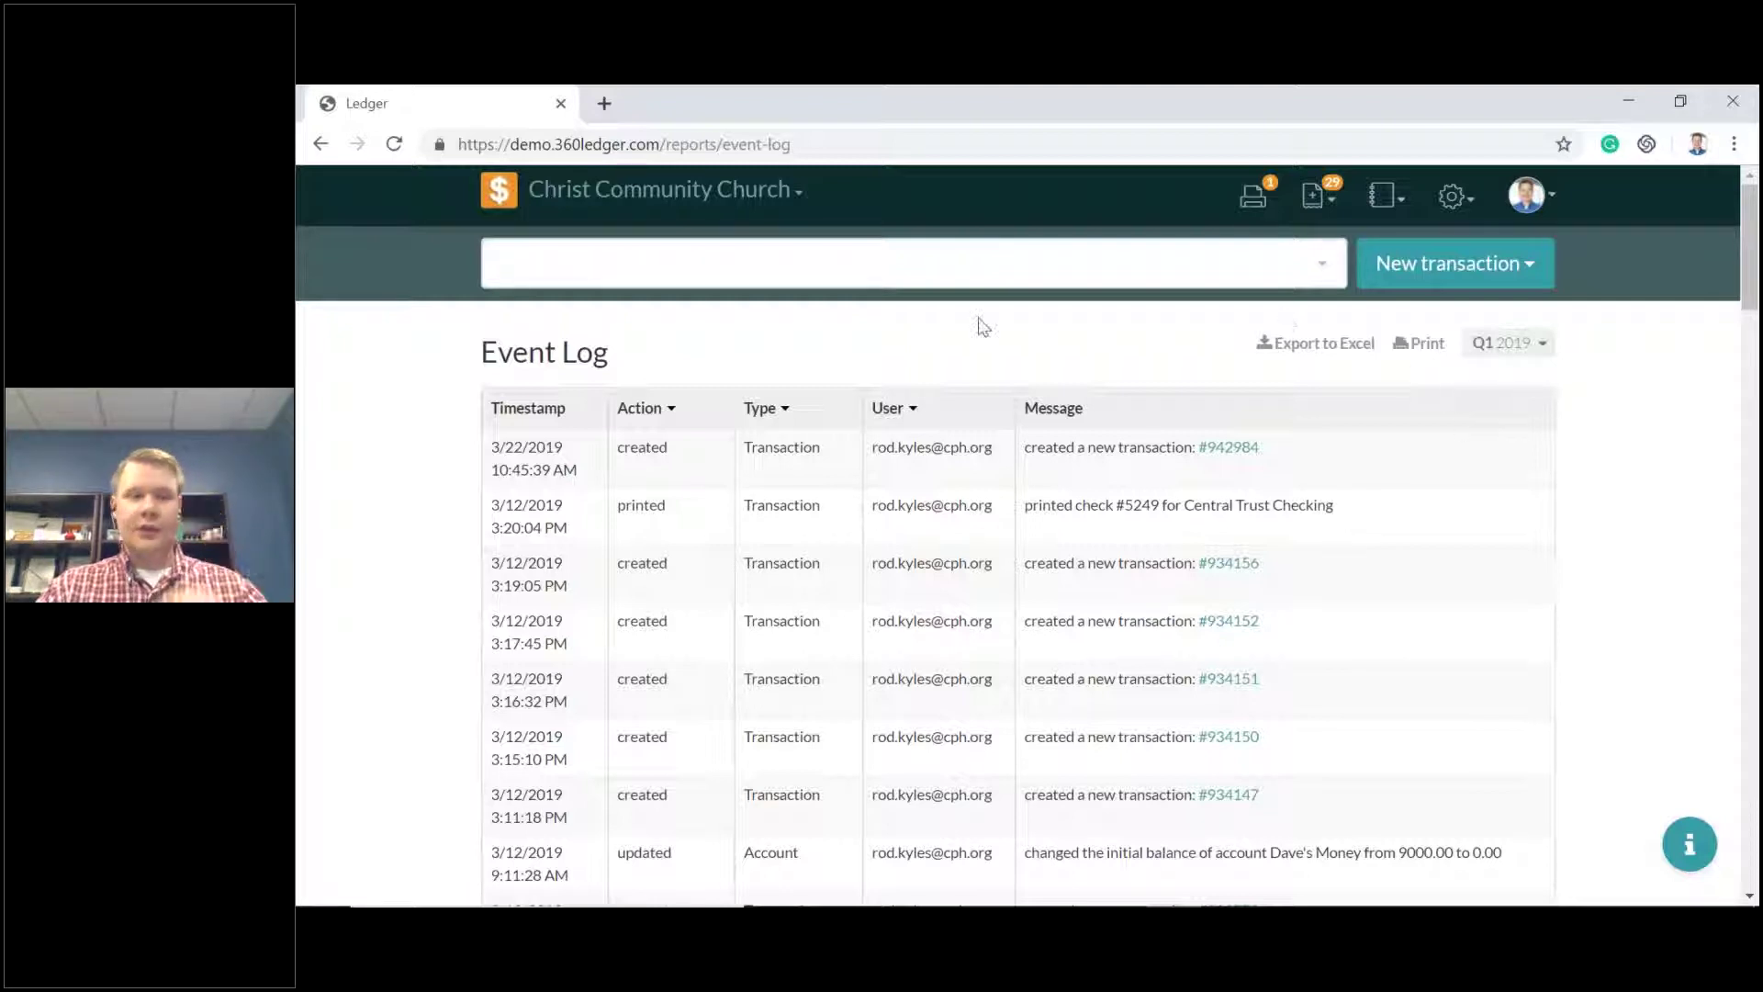
Return to the Home dashboard and open the Assets overview, browsing its asset account cards.
{"action": "left_click", "coordinate": [497, 193]}
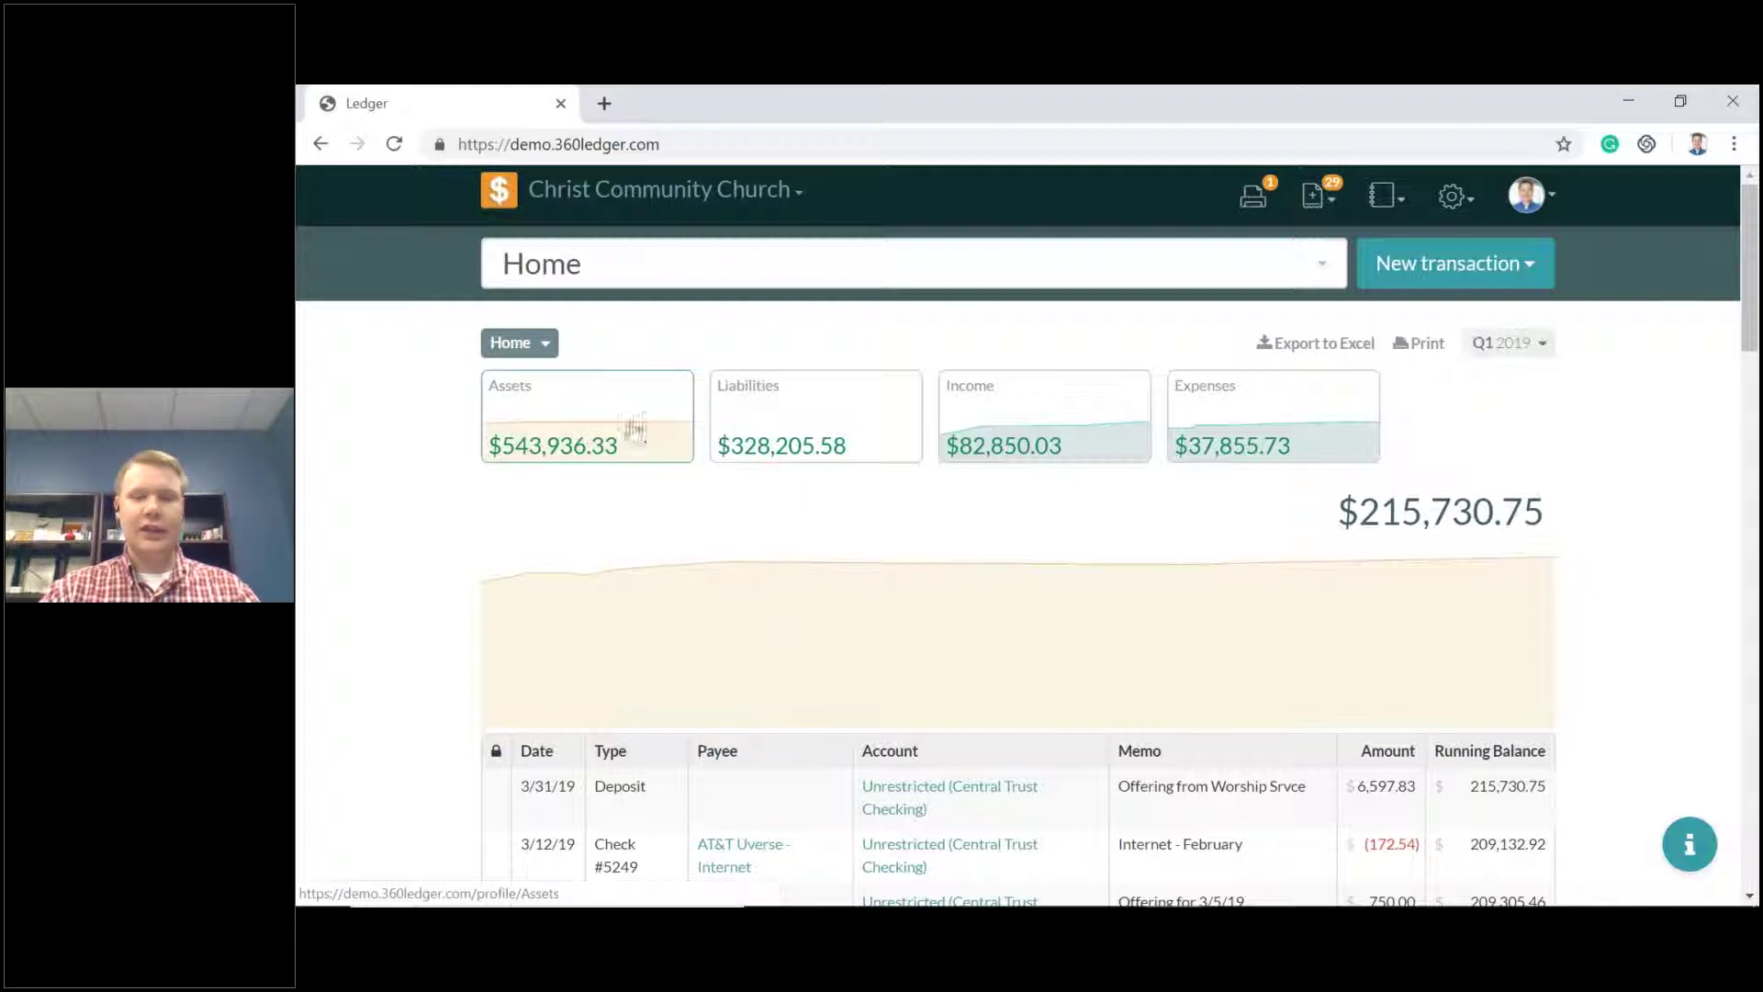
{"action": "left_click", "coordinate": [613, 423]}
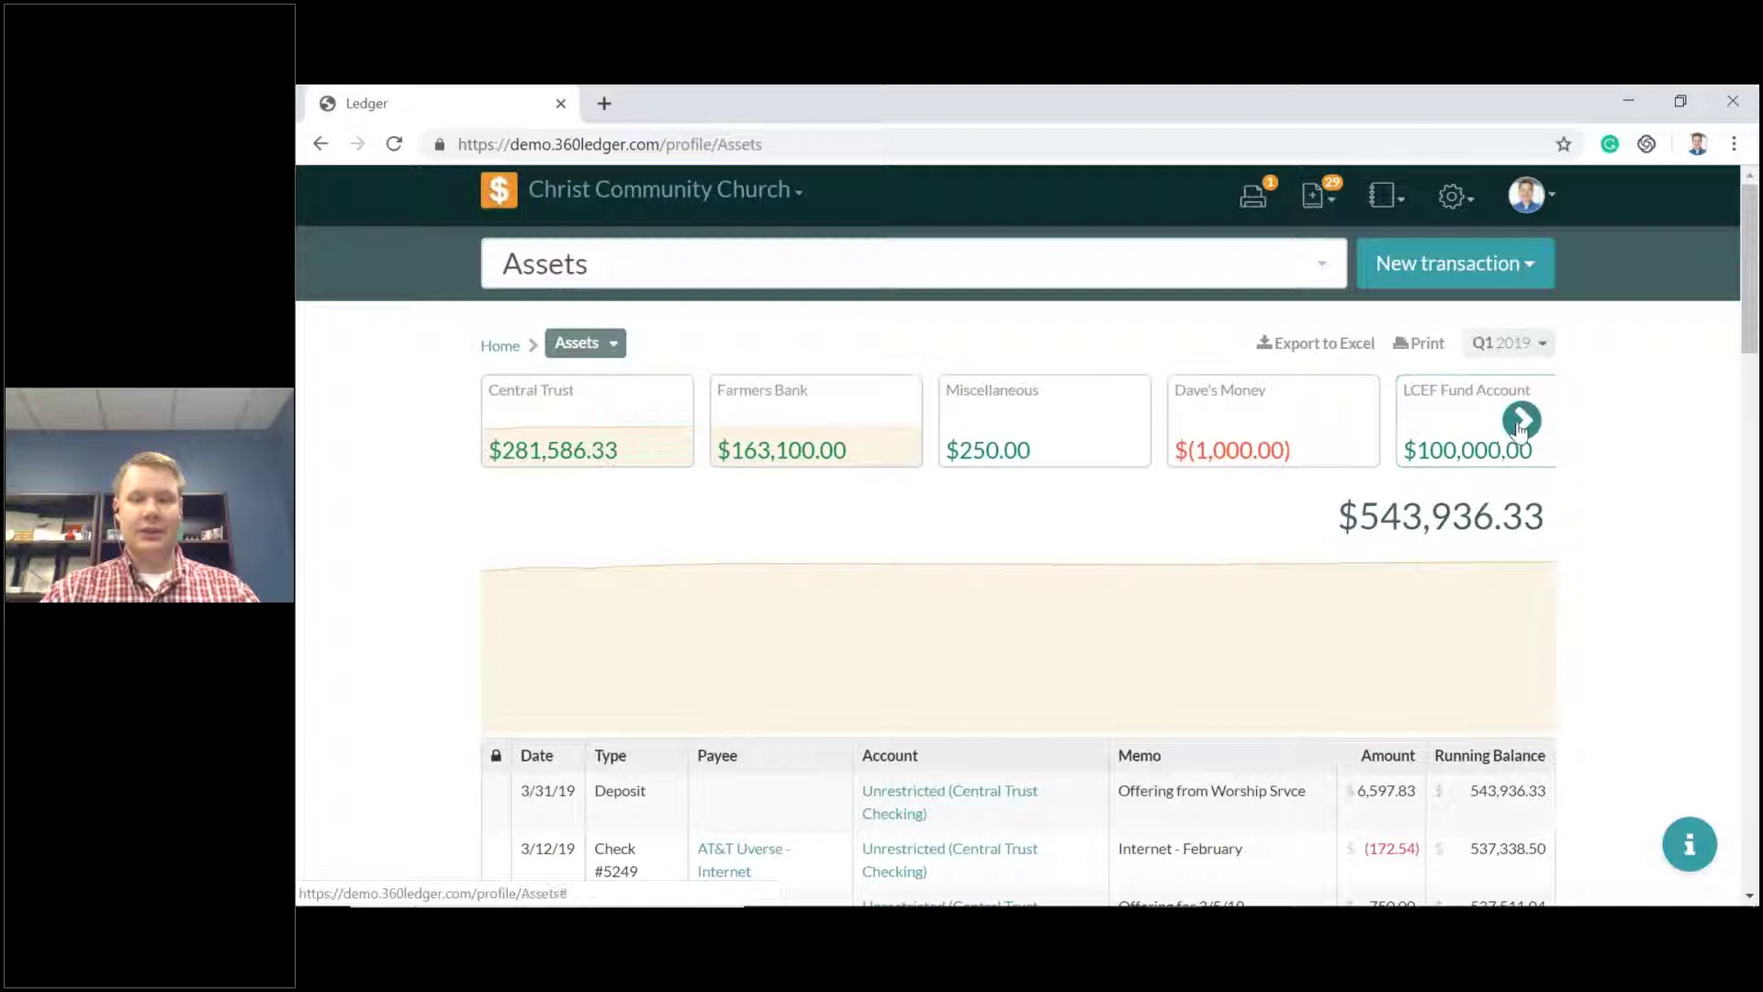
{"action": "left_click", "coordinate": [1520, 423]}
{"action": "left_click", "coordinate": [512, 421]}
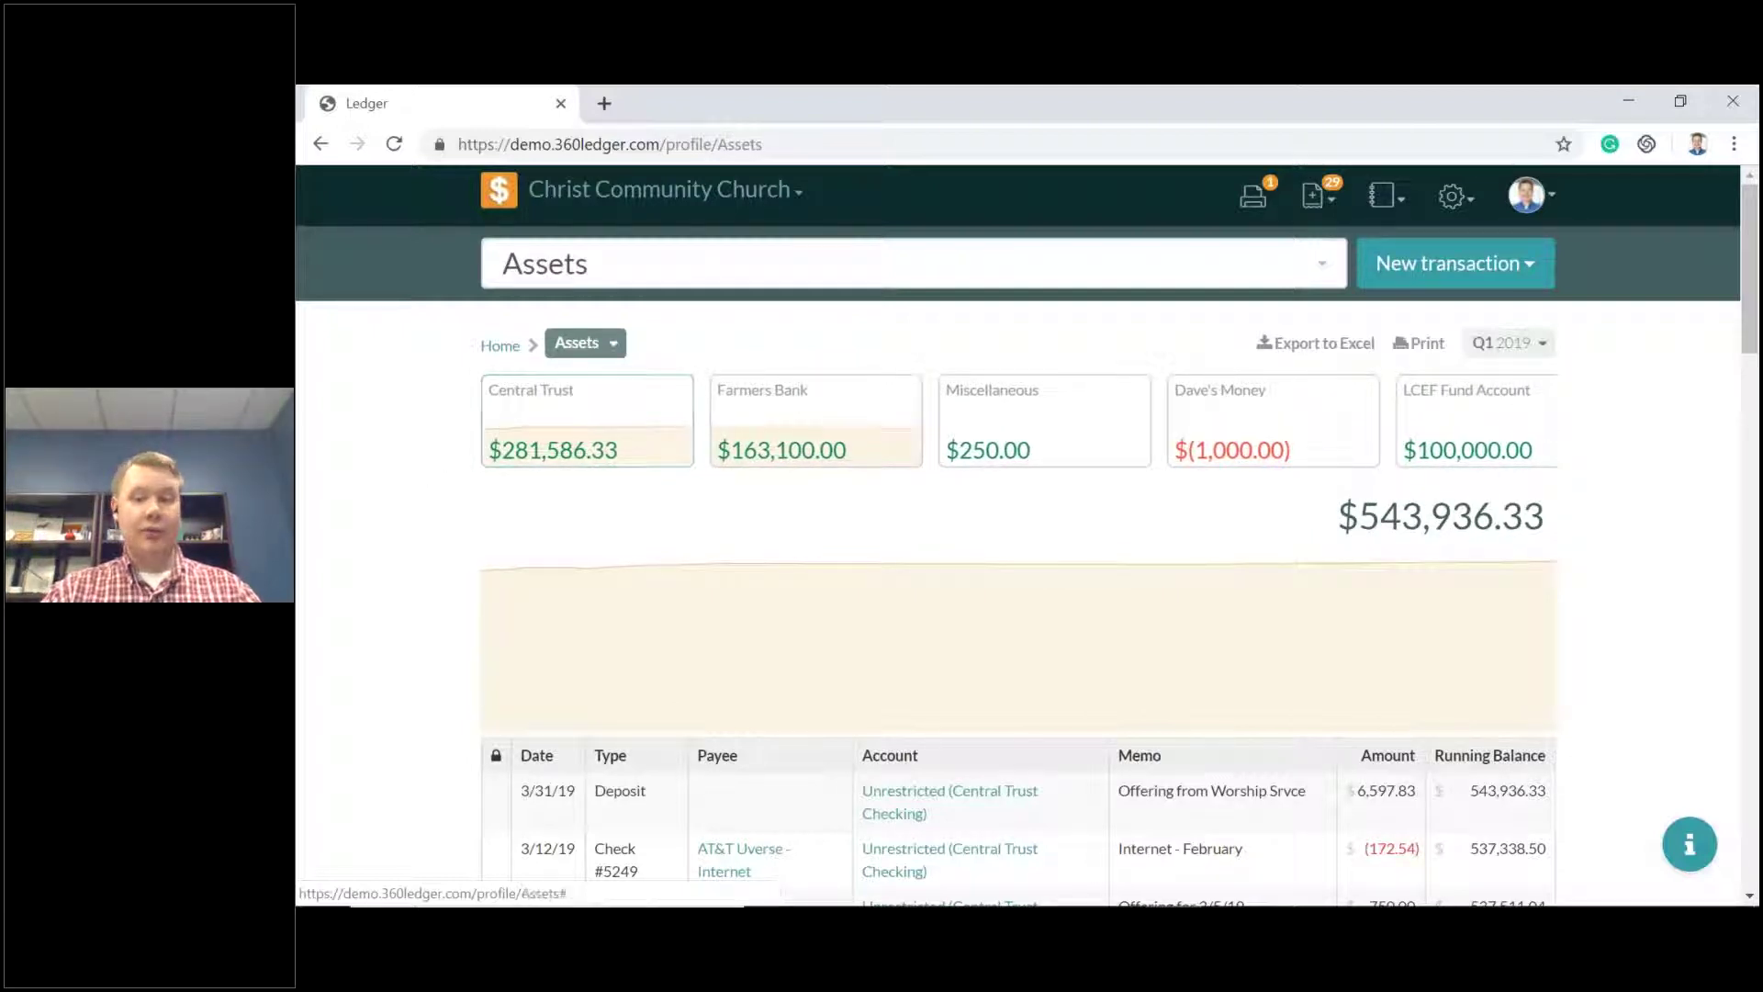
Check the reporting period picker and the reports list, closing both unchanged.
{"action": "left_click", "coordinate": [1541, 347]}
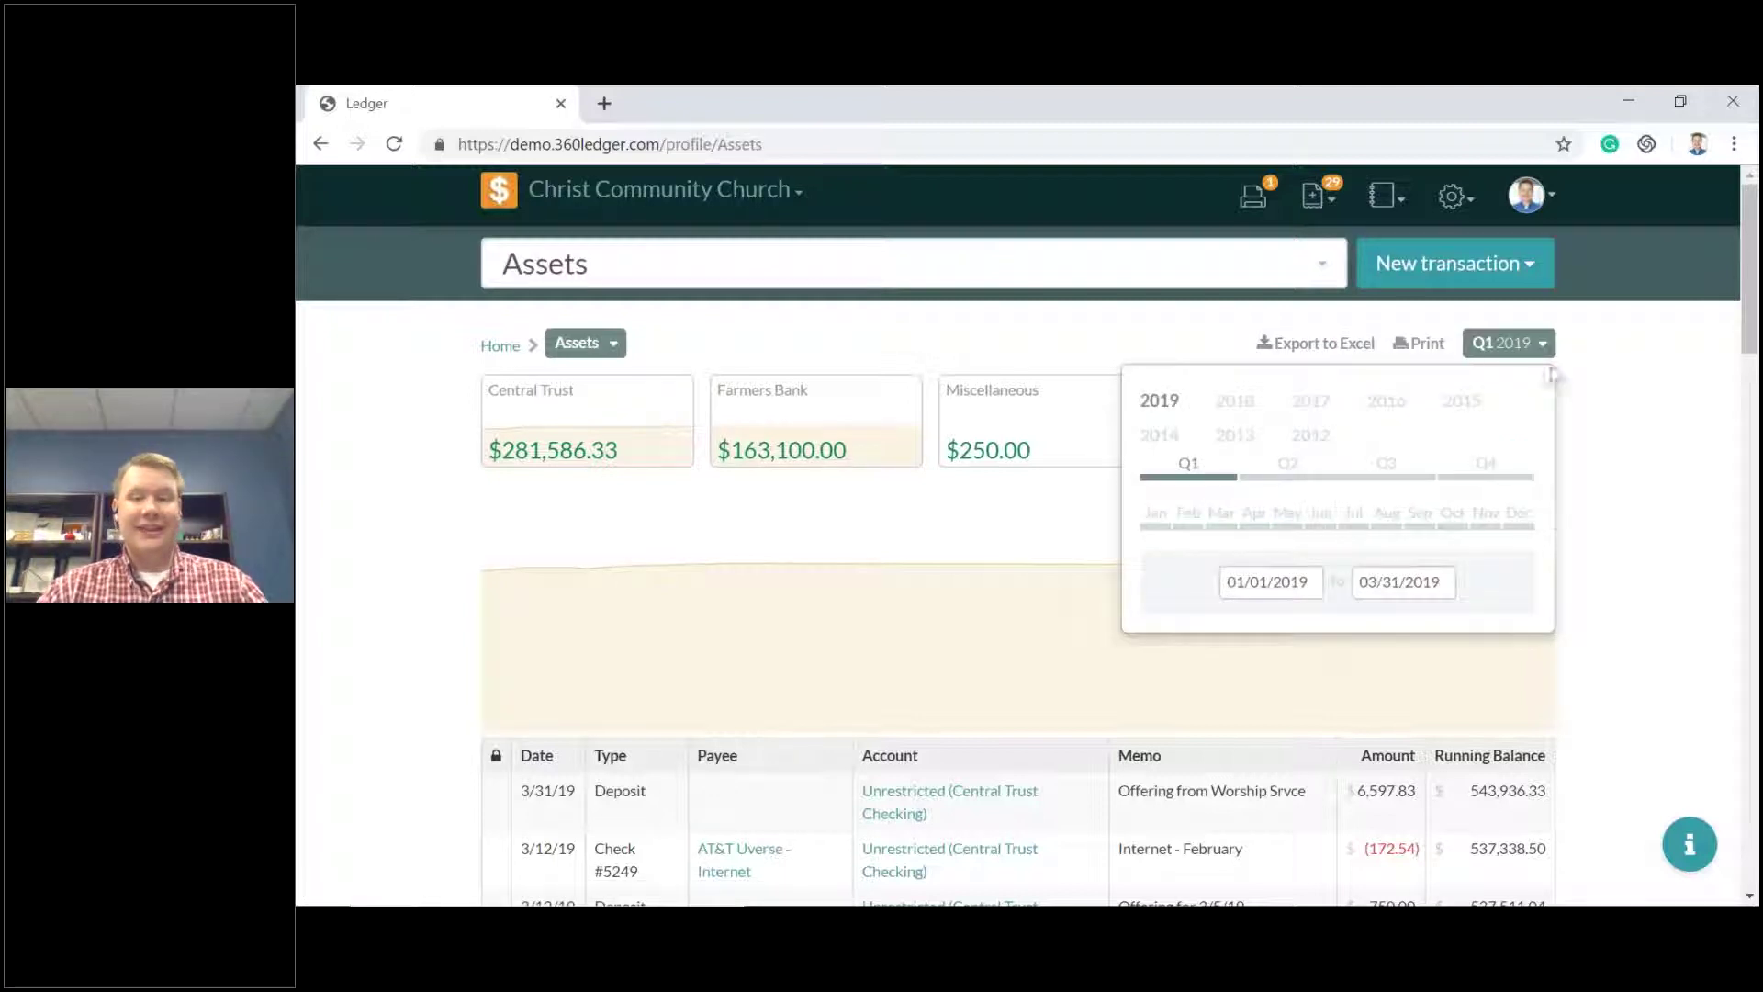
{"action": "left_click", "coordinate": [1529, 345]}
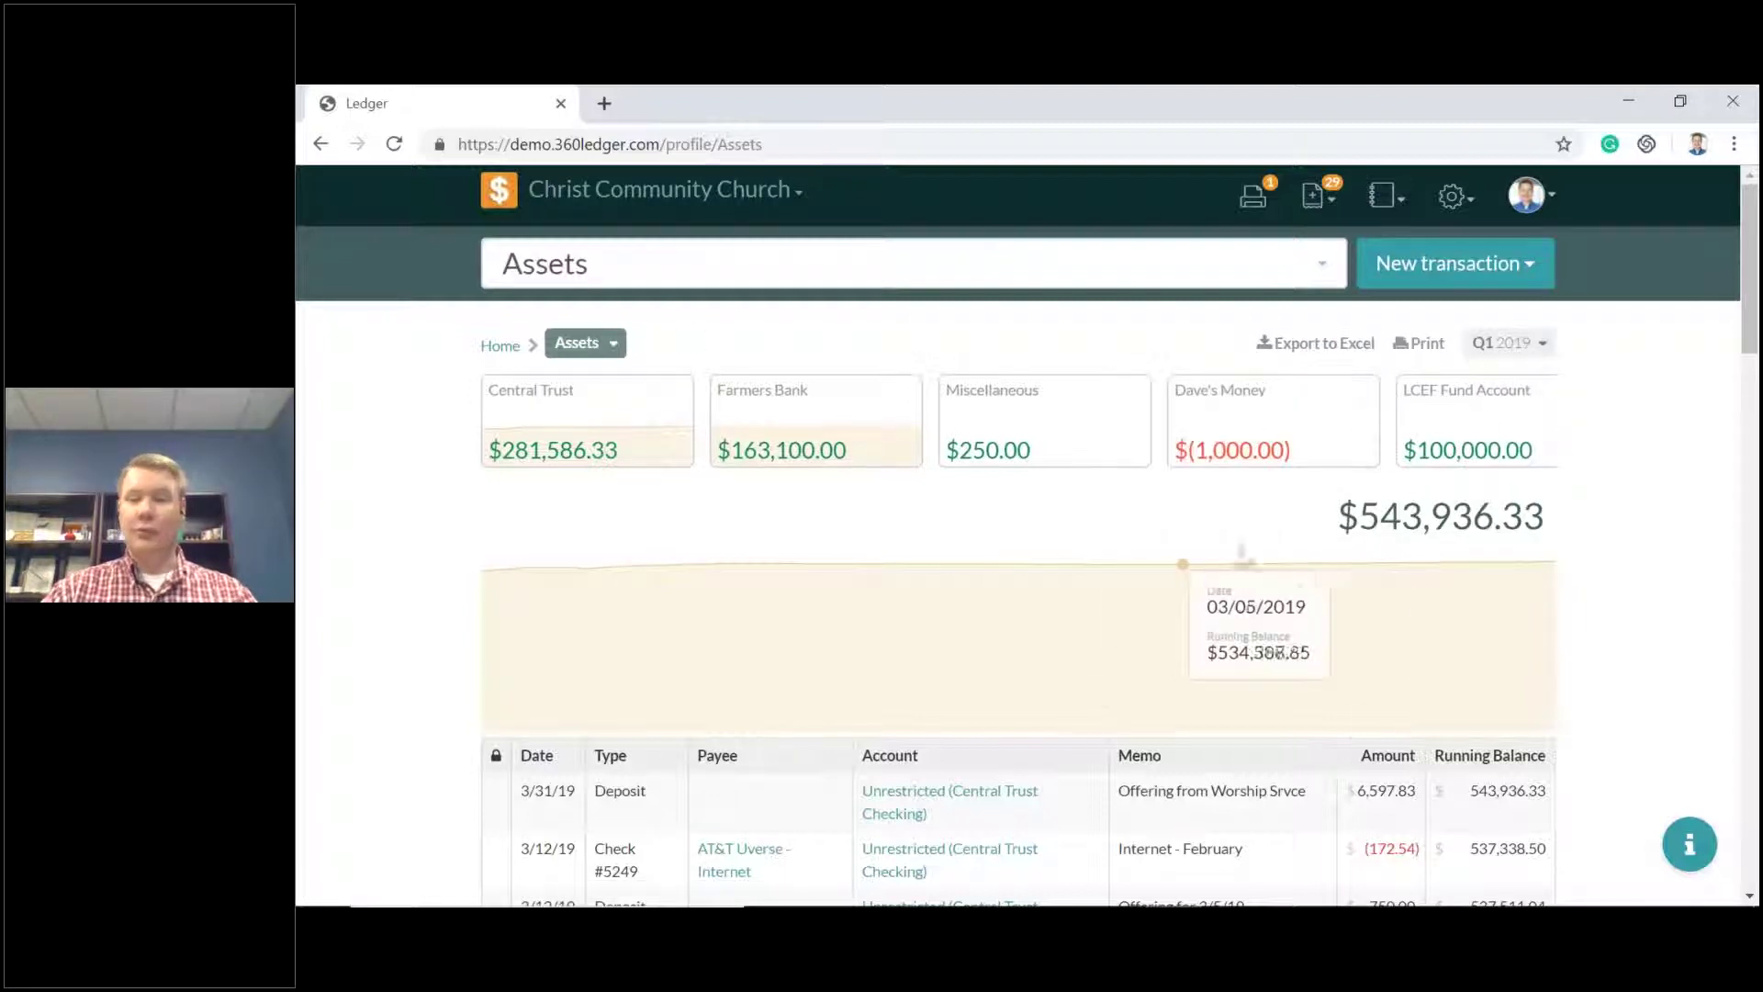
{"action": "left_click", "coordinate": [1382, 198]}
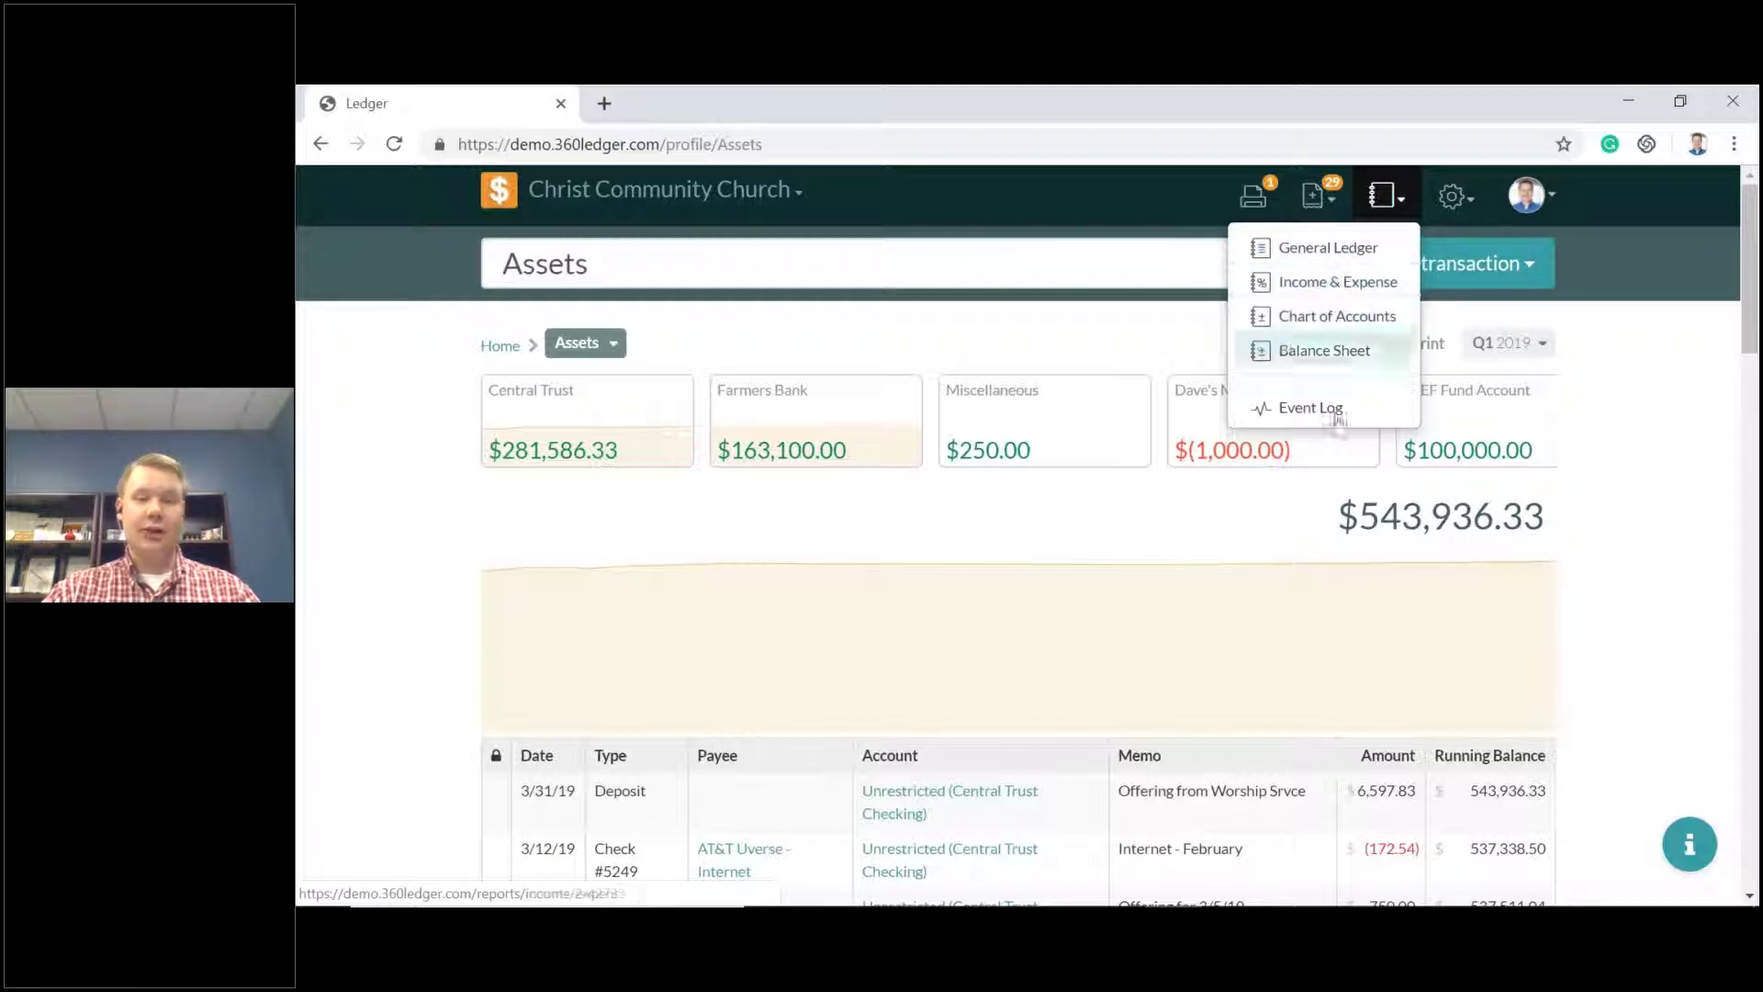
{"action": "left_click", "coordinate": [1249, 634]}
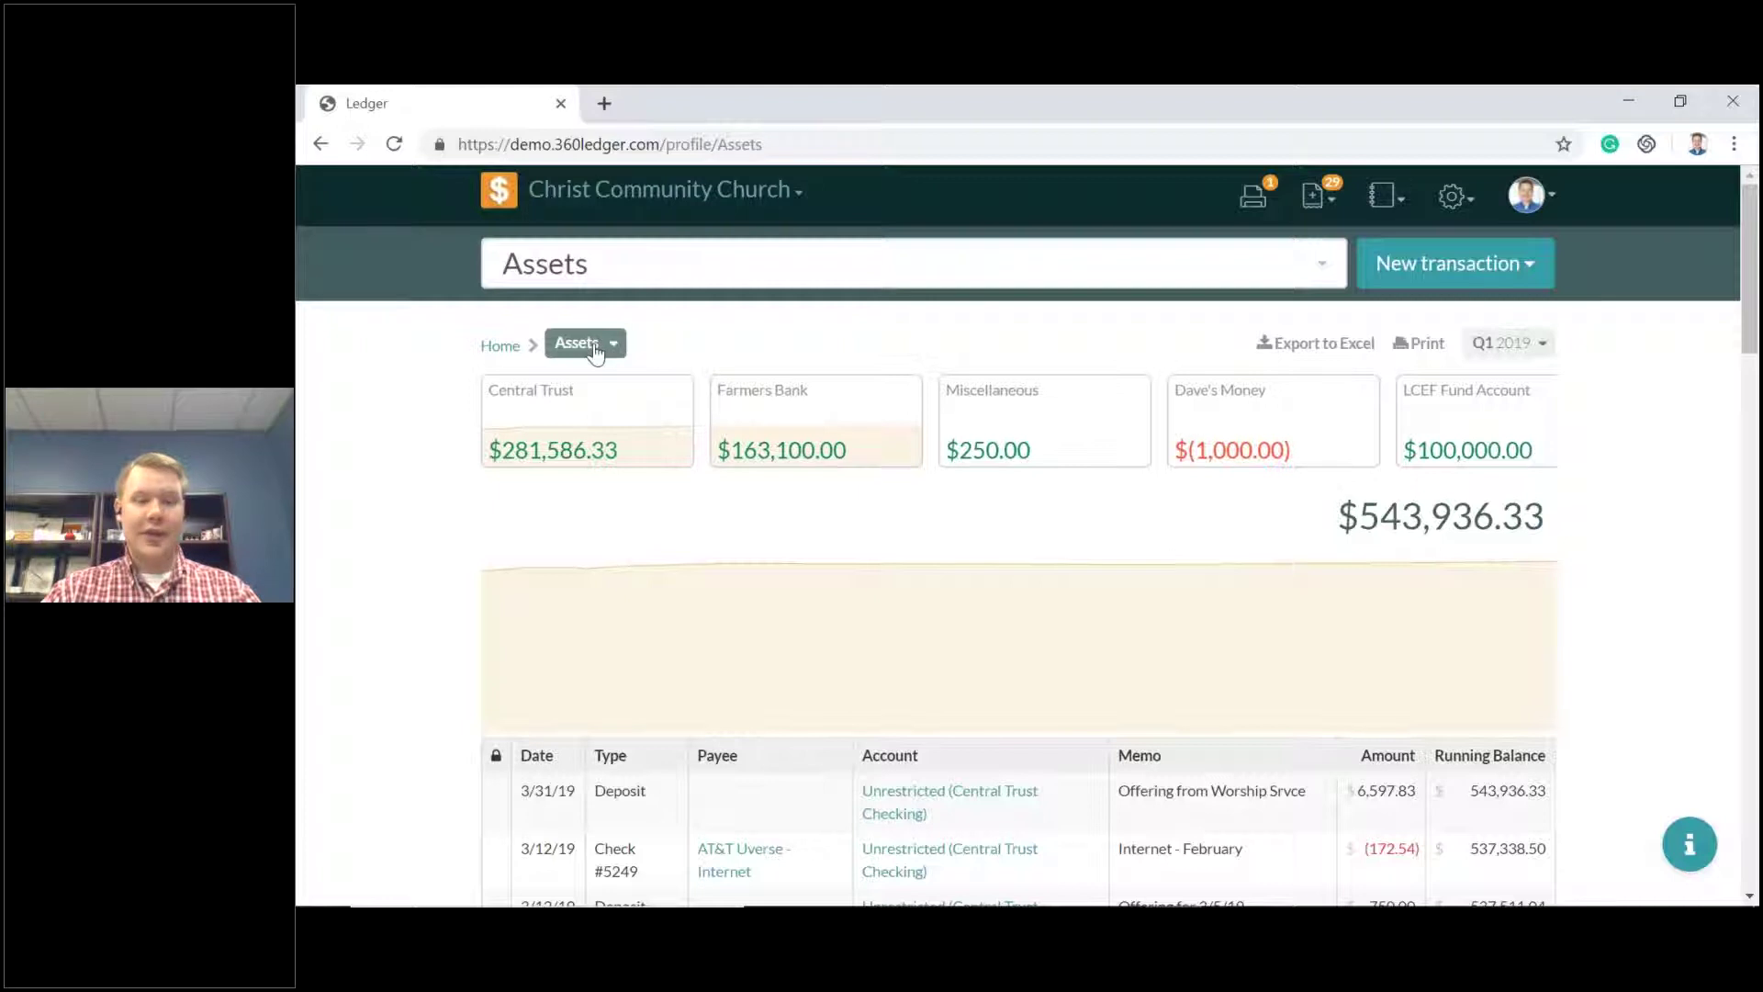
{"action": "mouse_move", "coordinate": [713, 667]}
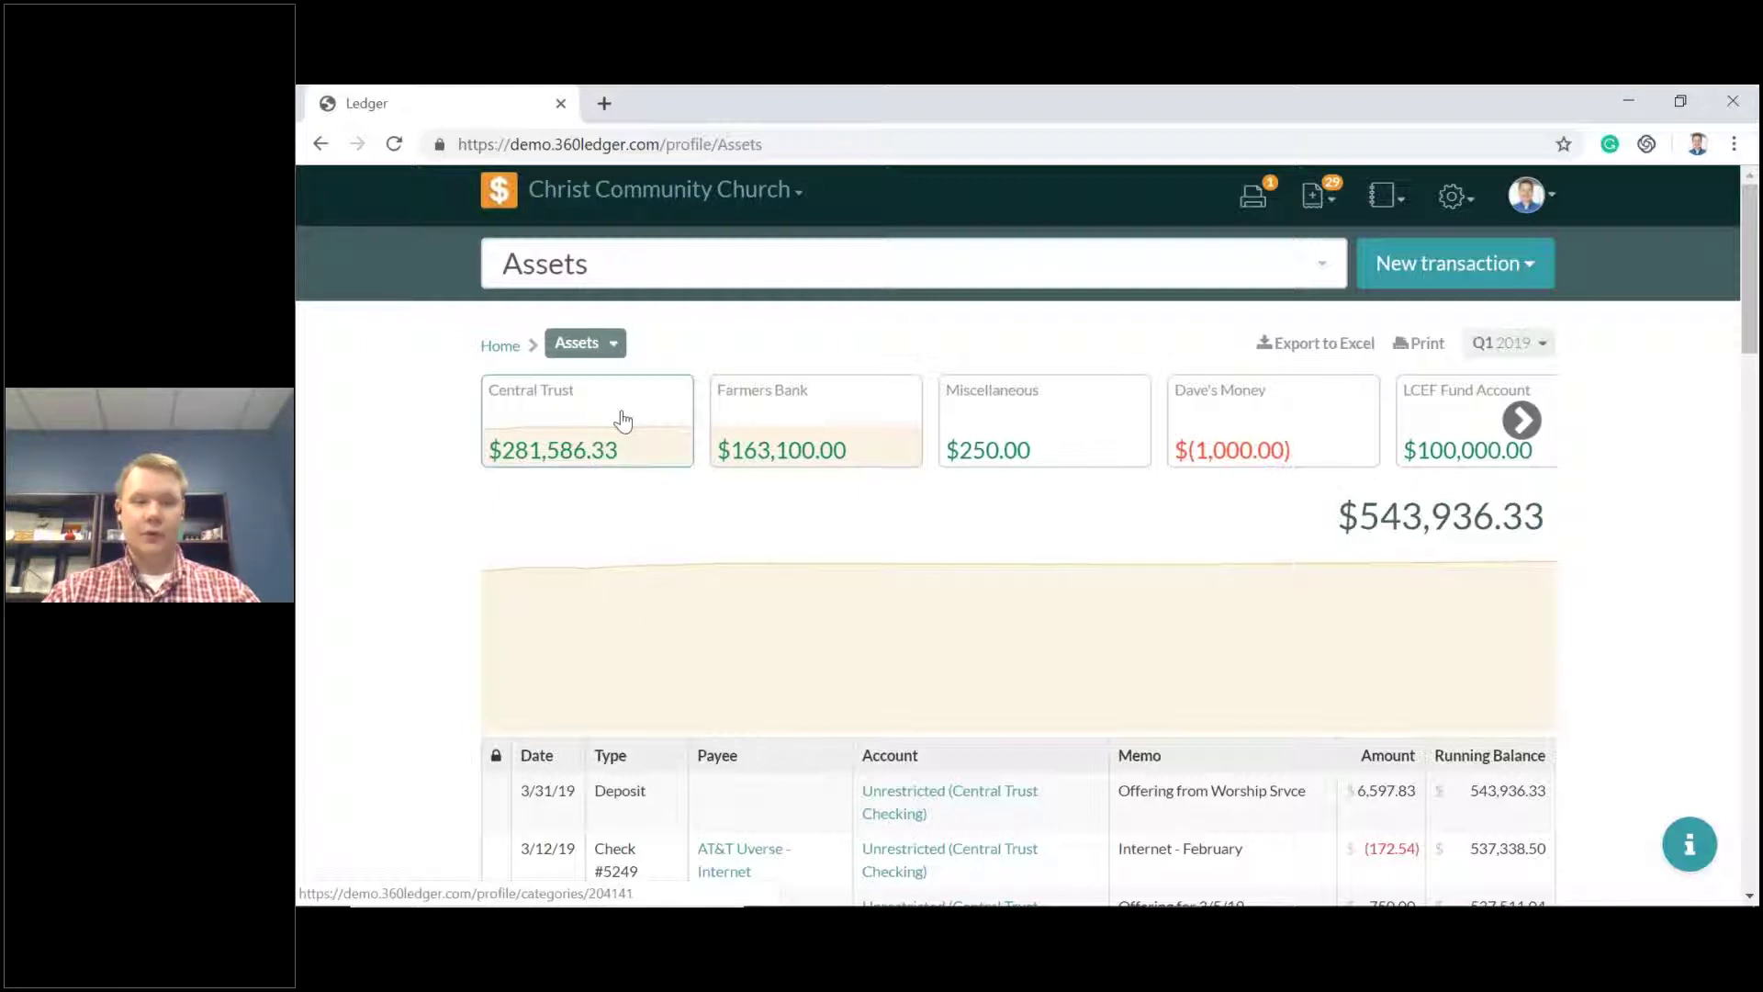
Drill into Central Trust and its Checking category with the $204,696.35 balance.
{"action": "left_click", "coordinate": [622, 420]}
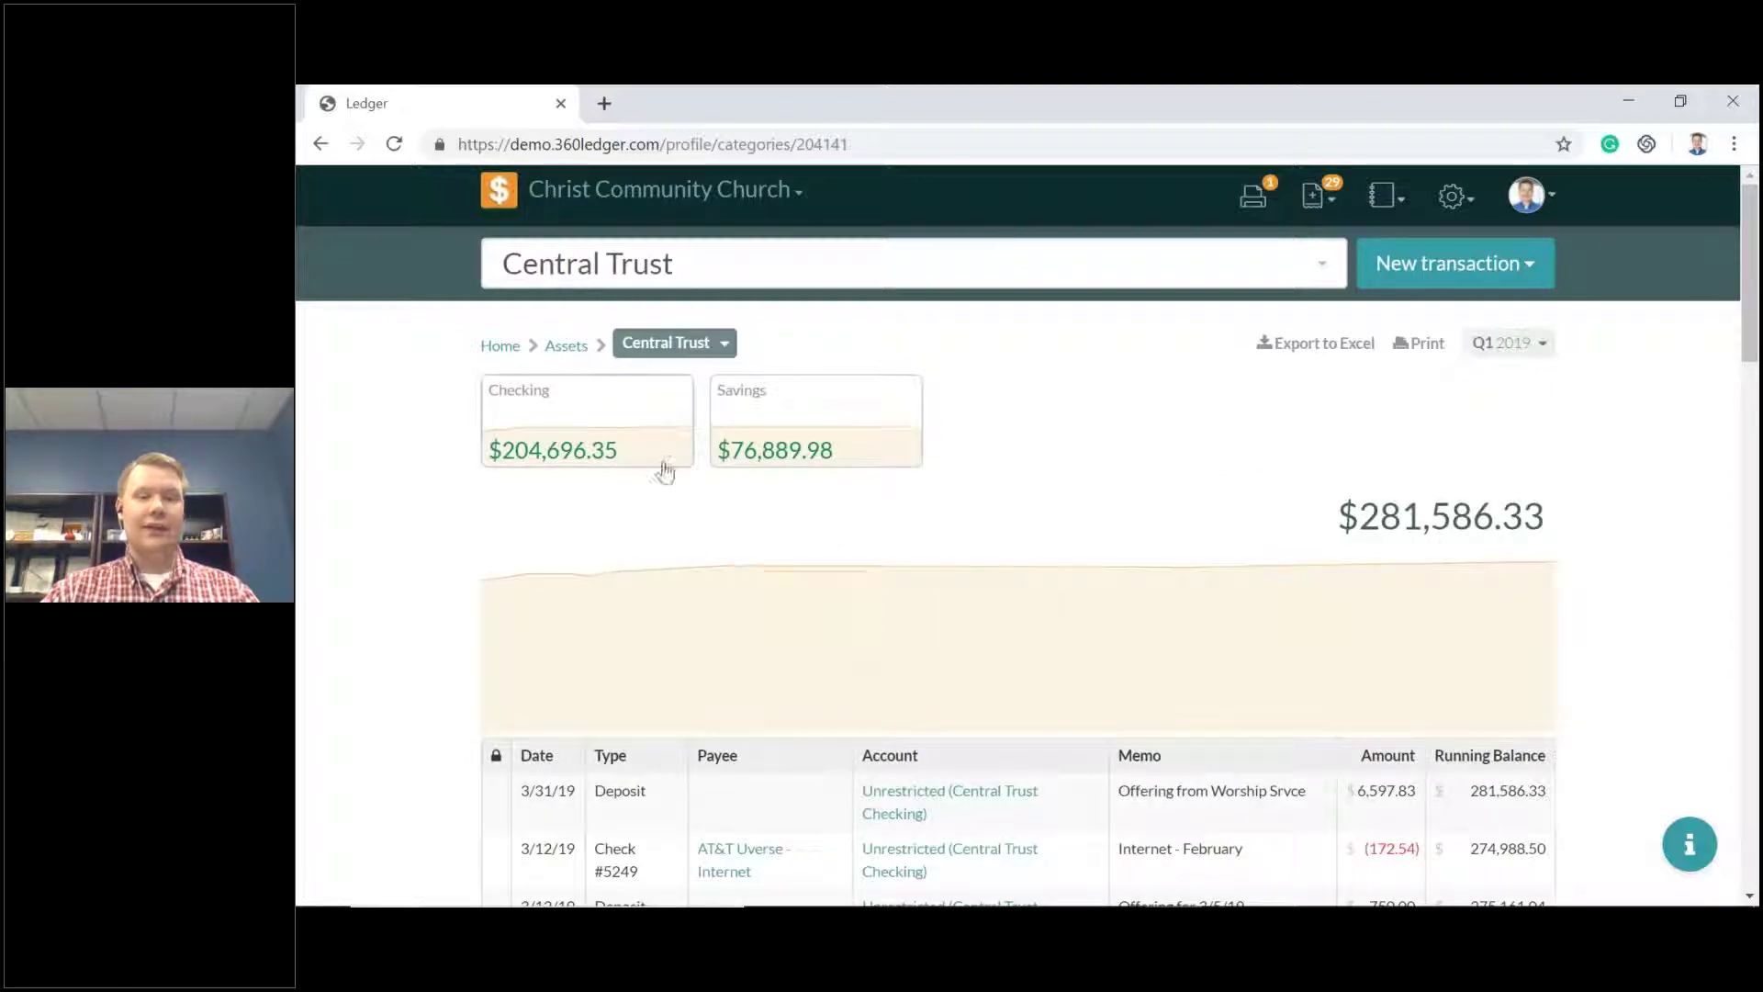
{"action": "mouse_move", "coordinate": [939, 524]}
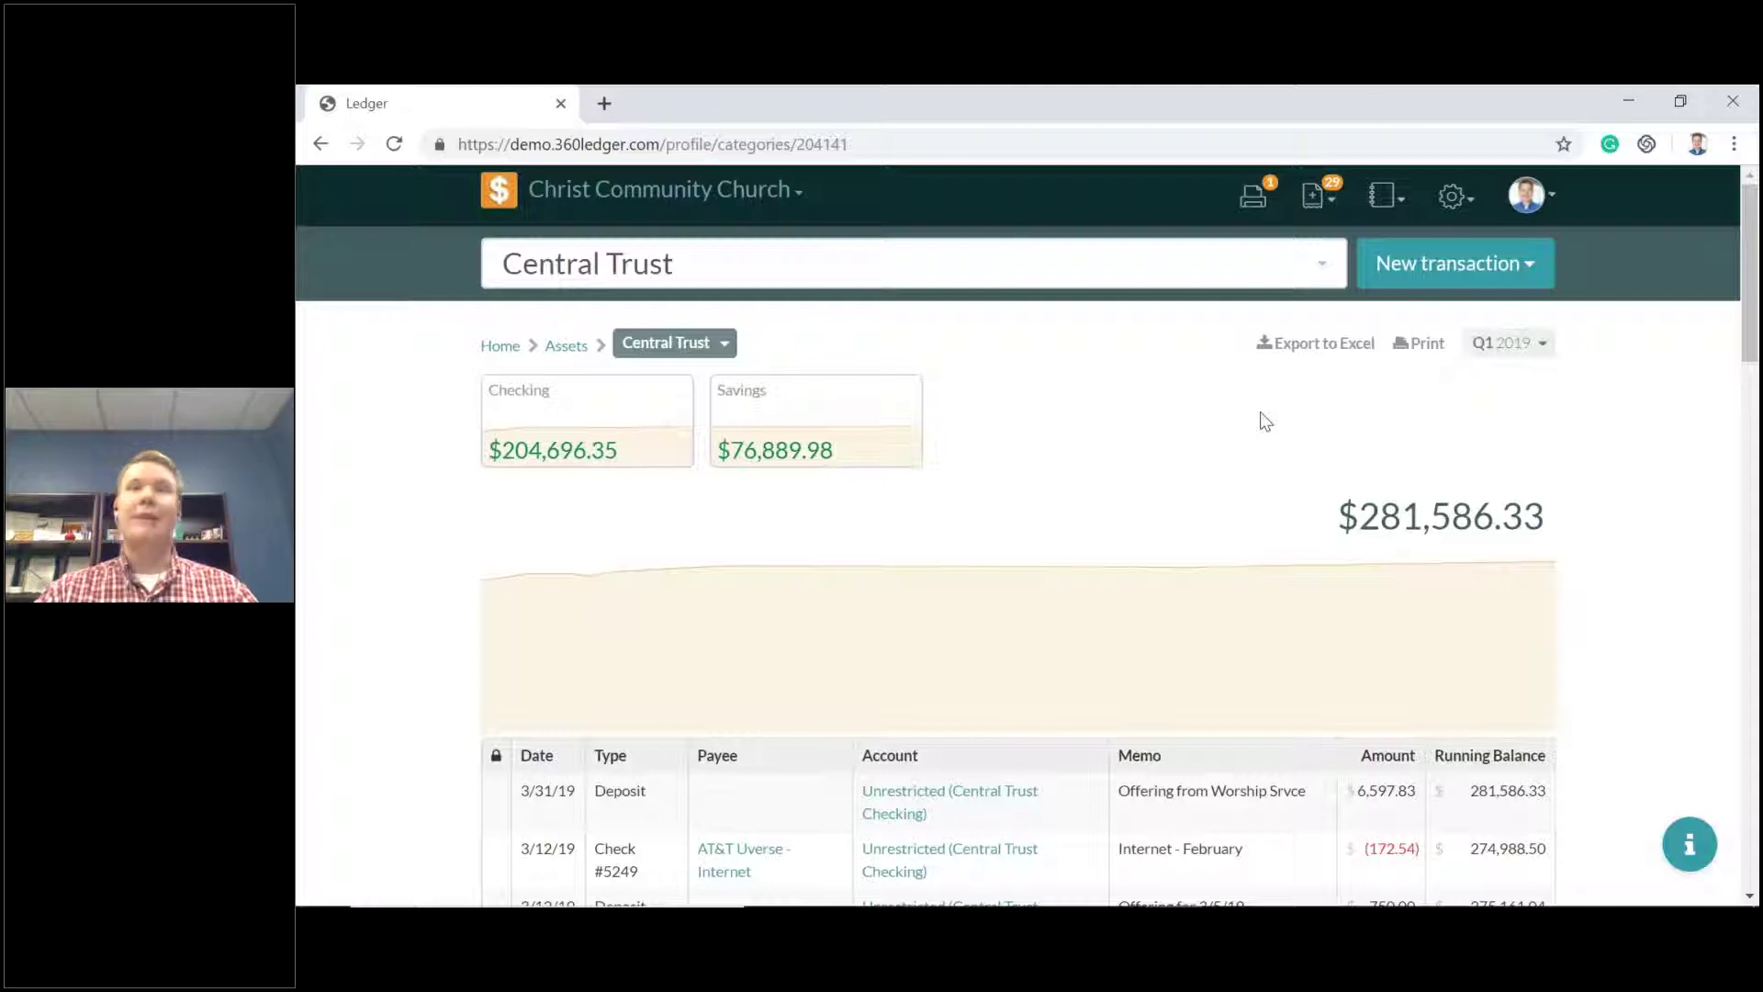
{"action": "scroll", "coordinate": [917, 484], "scroll_direction": "down", "scroll_amount": 6}
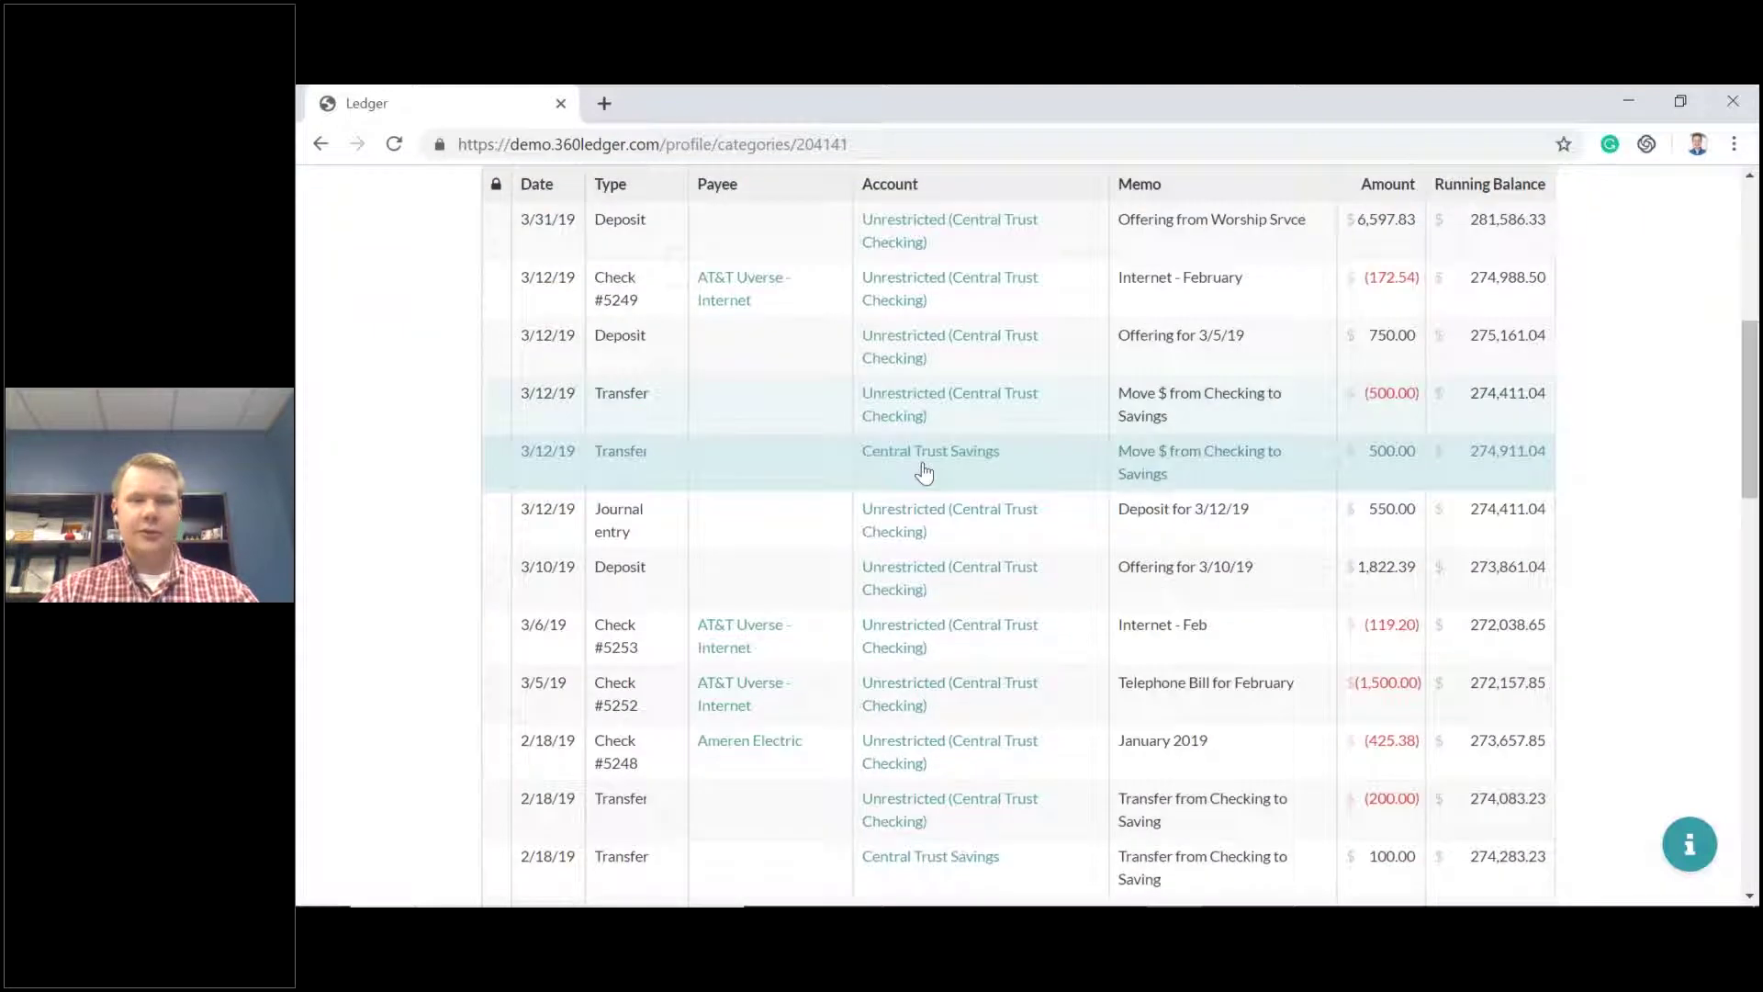
{"action": "scroll", "coordinate": [934, 472], "scroll_direction": "up", "scroll_amount": 6}
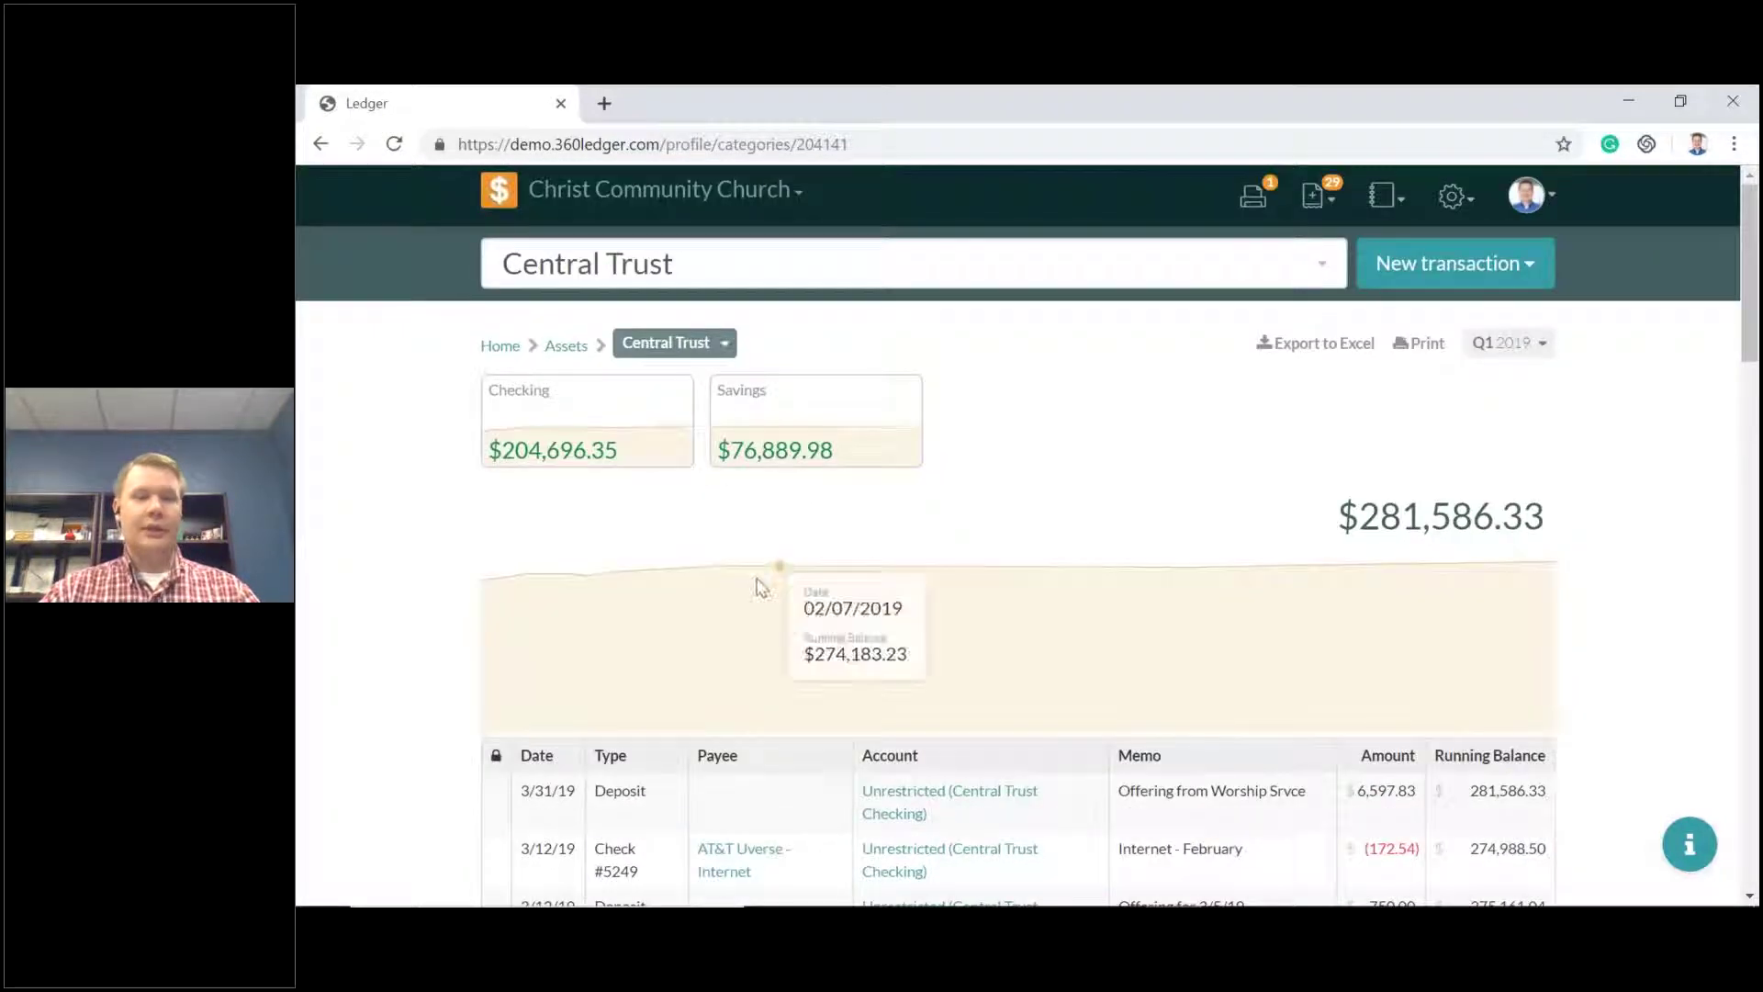
{"action": "left_click", "coordinate": [615, 438]}
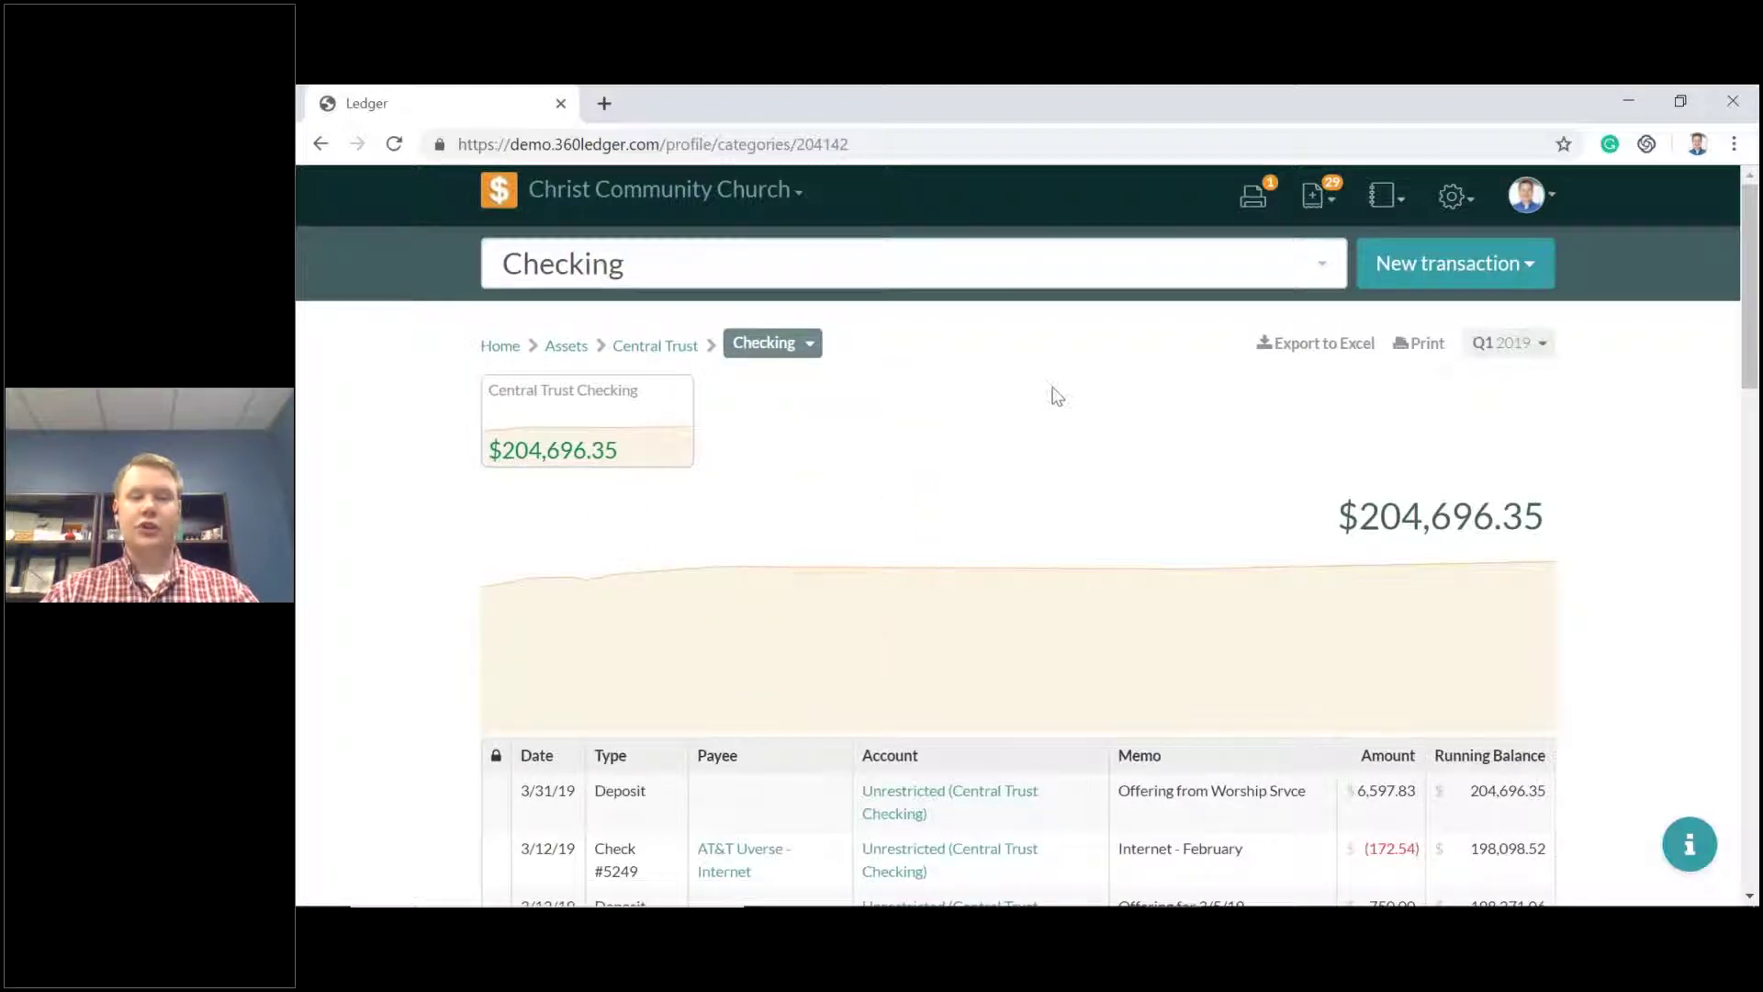
Open the Central Trust Checking register and scroll through its Q1 2019 transactions.
{"action": "left_click", "coordinate": [591, 424]}
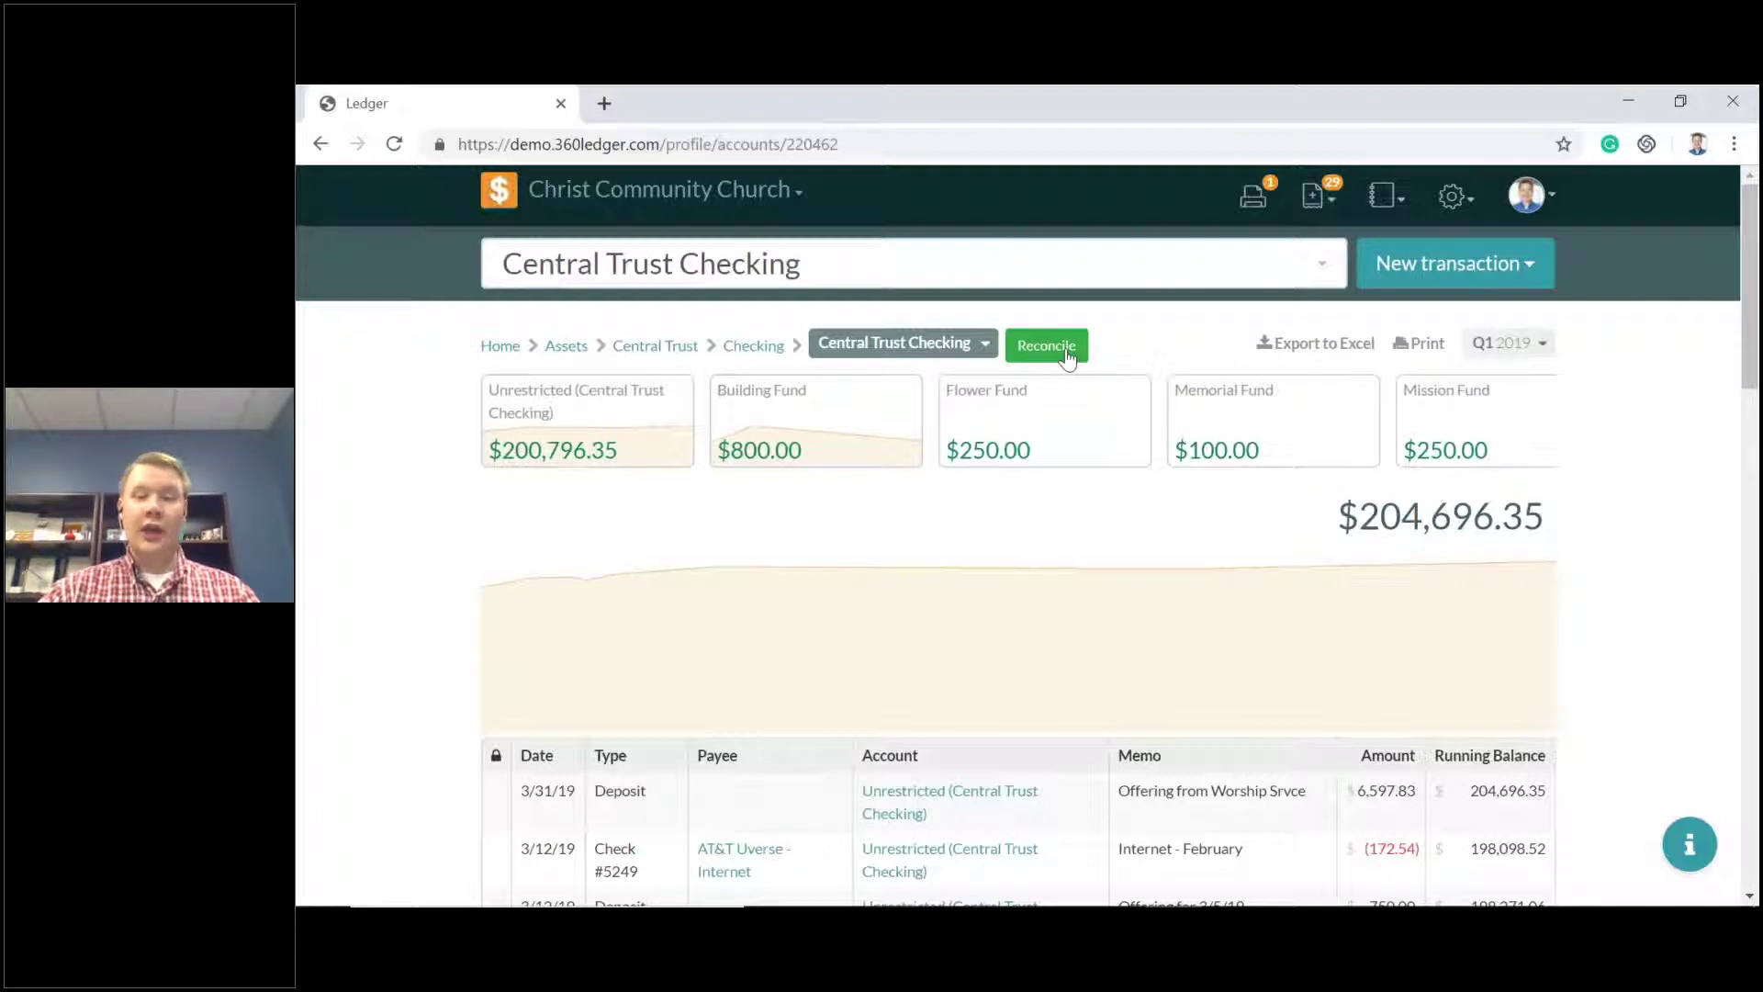
{"action": "scroll", "coordinate": [882, 496], "scroll_direction": "down", "scroll_amount": 4}
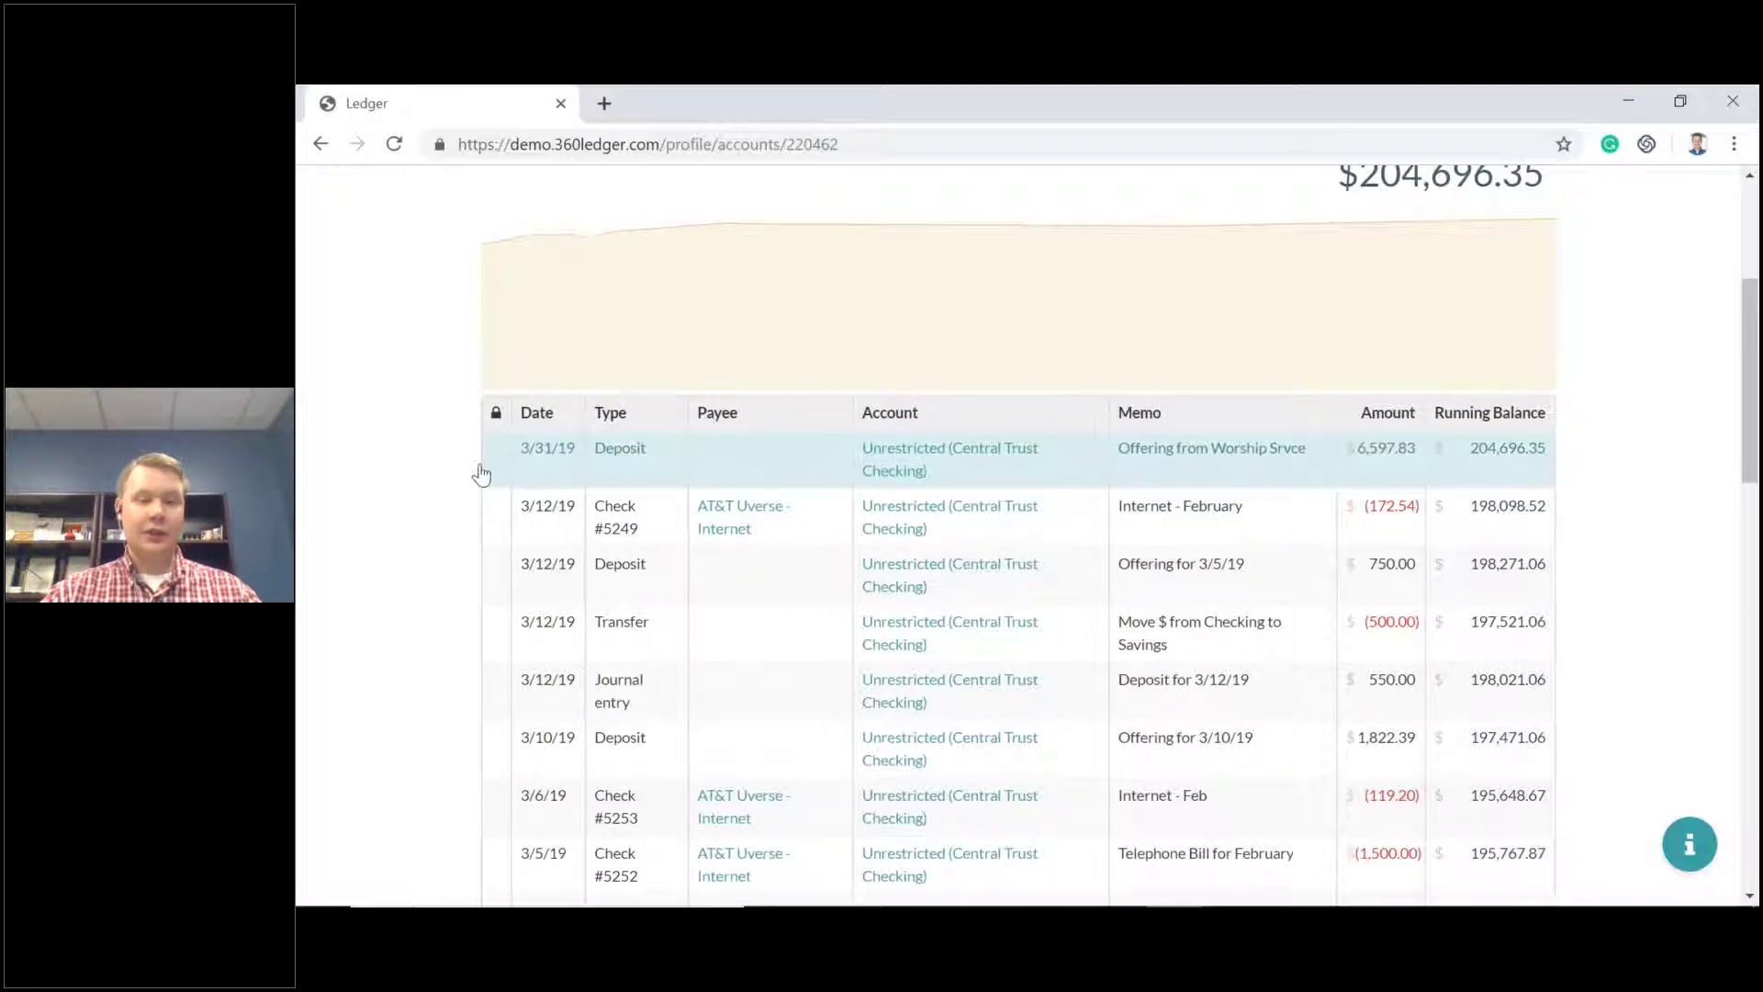
{"action": "scroll", "coordinate": [500, 472], "scroll_direction": "down", "scroll_amount": 1}
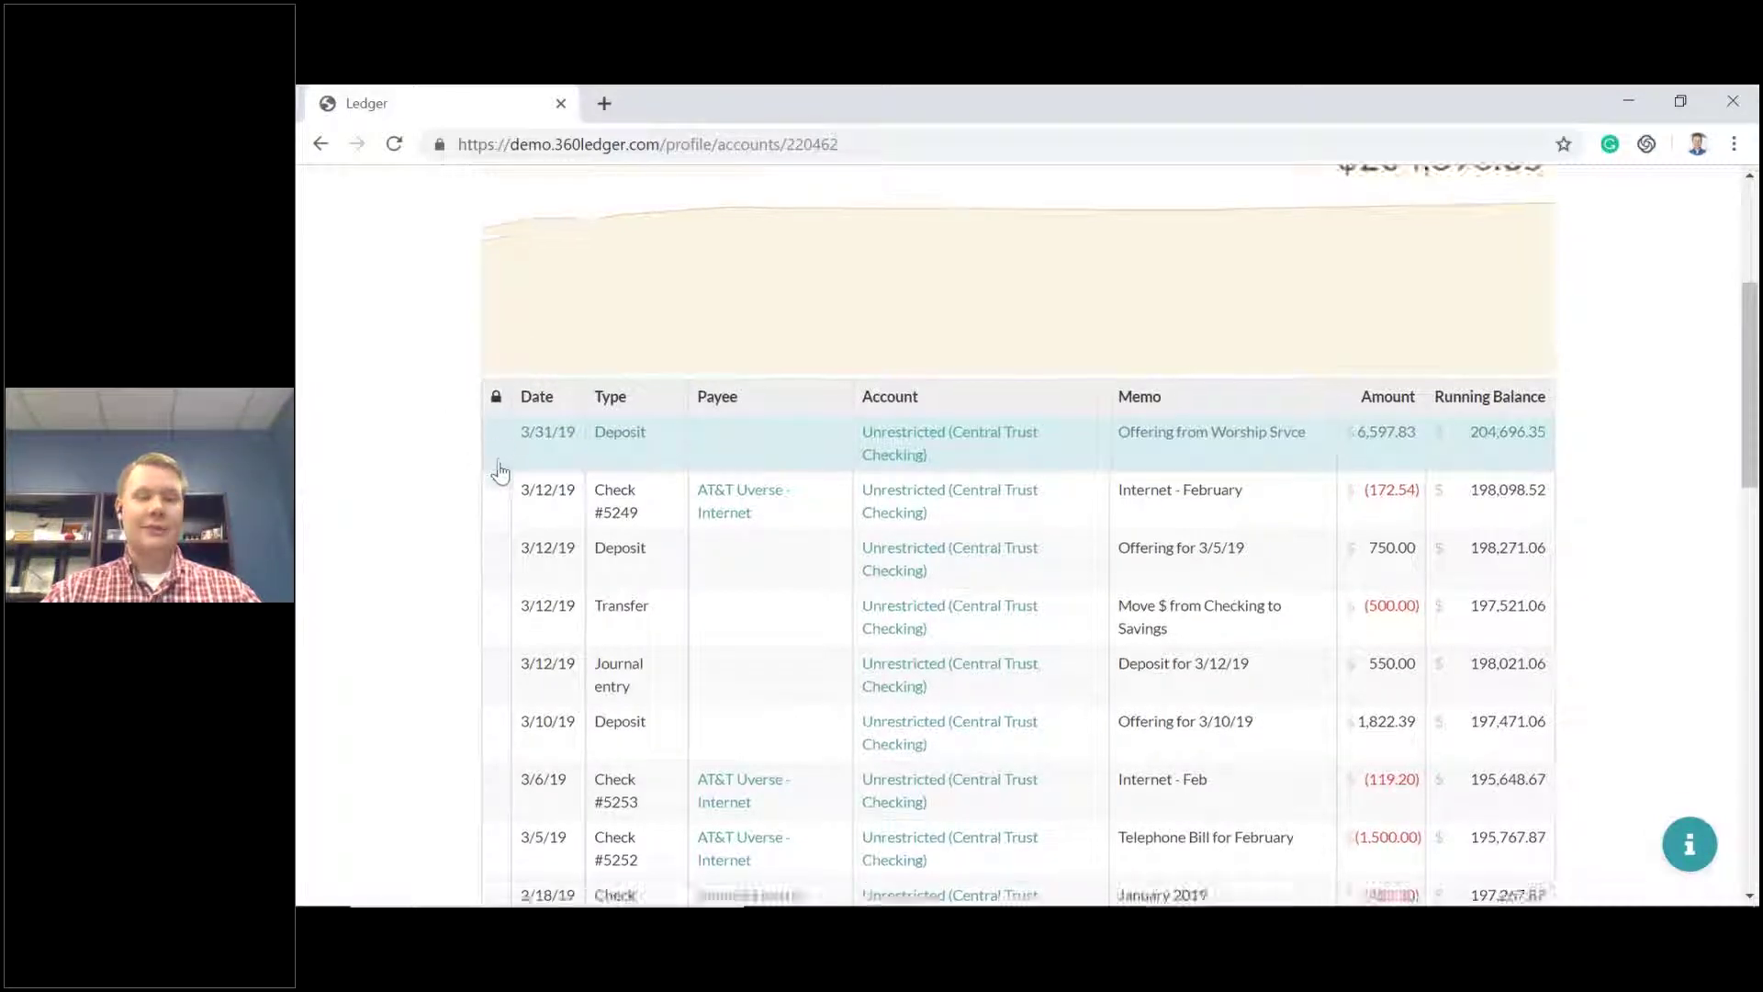
{"action": "scroll", "coordinate": [501, 472], "scroll_direction": "down", "scroll_amount": 10}
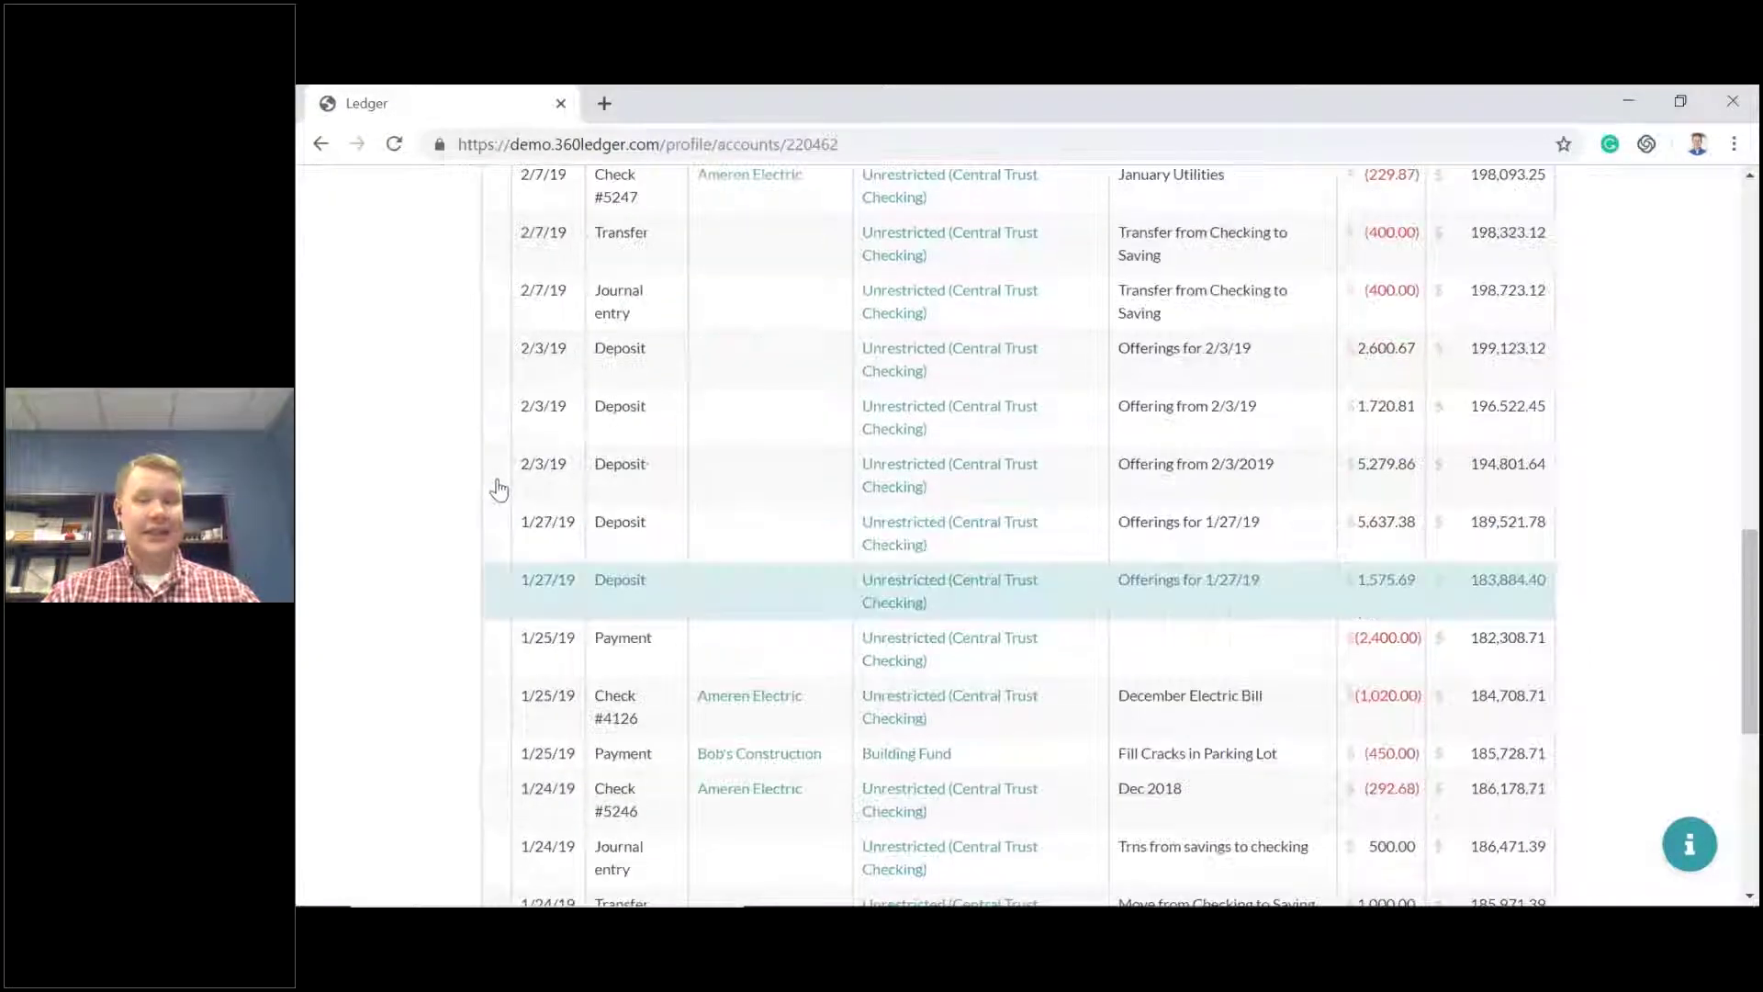
{"action": "scroll", "coordinate": [499, 489], "scroll_direction": "up", "scroll_amount": 12}
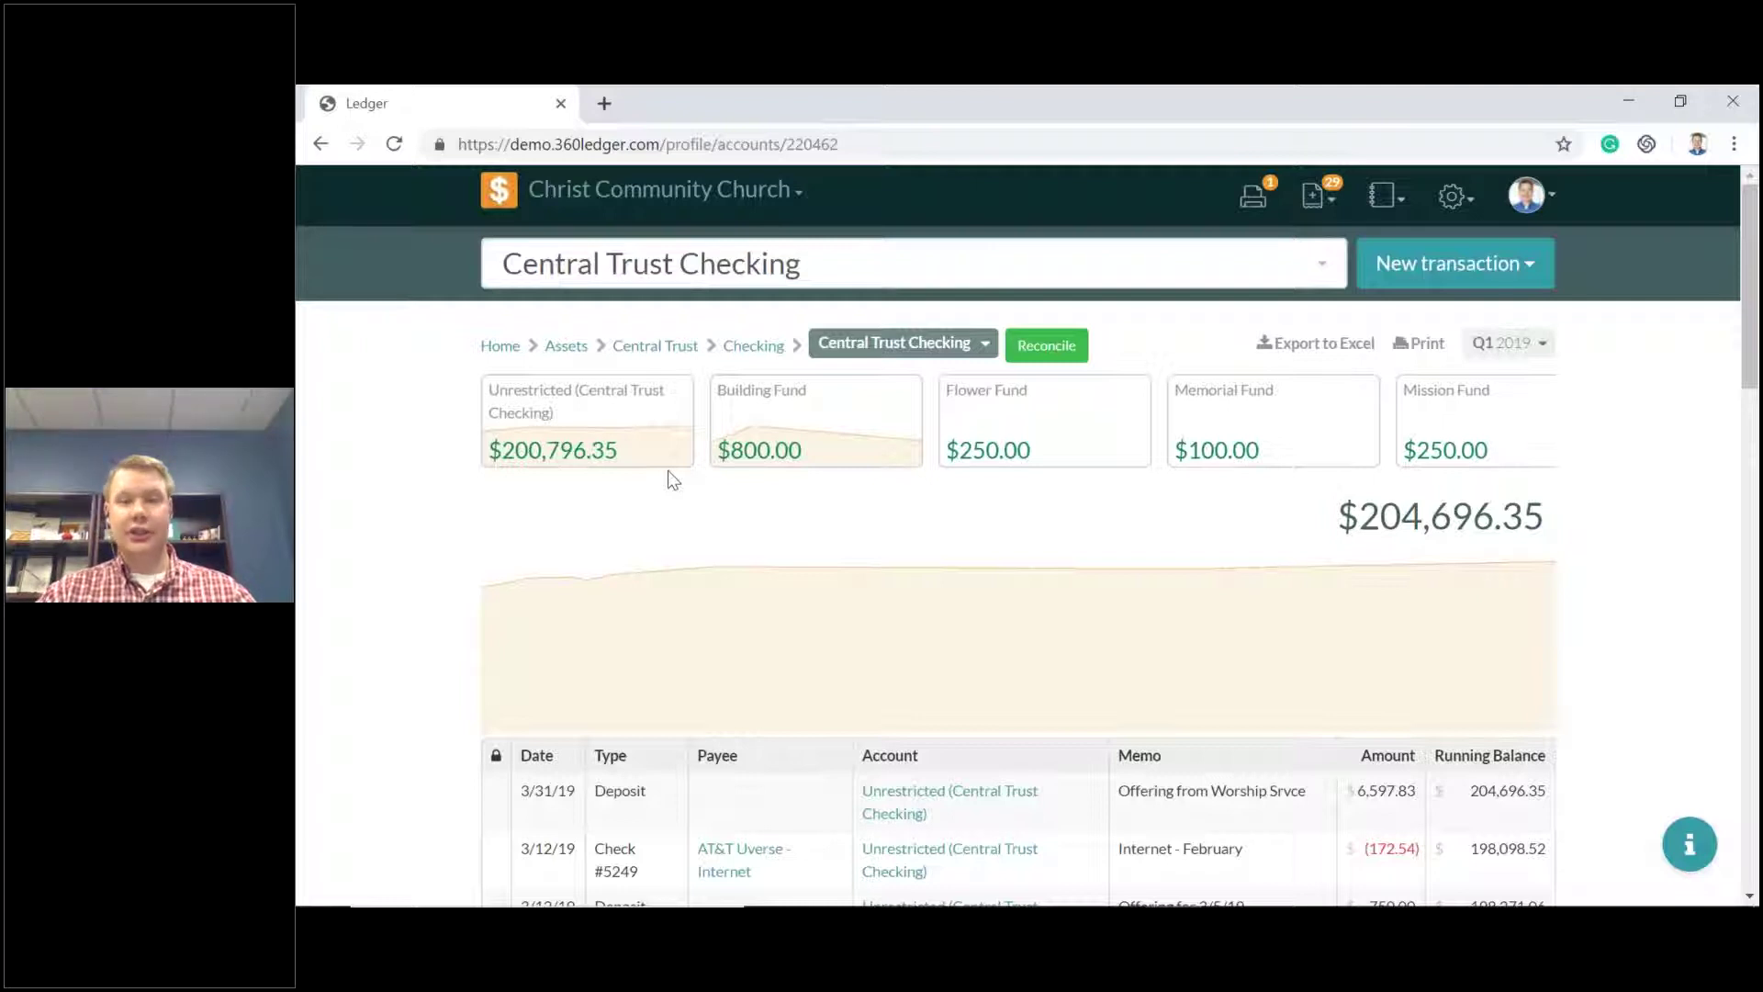
Start reconciling Central Trust Checking, keeping the 05/16/2019 statement date.
{"action": "left_click", "coordinate": [1045, 346]}
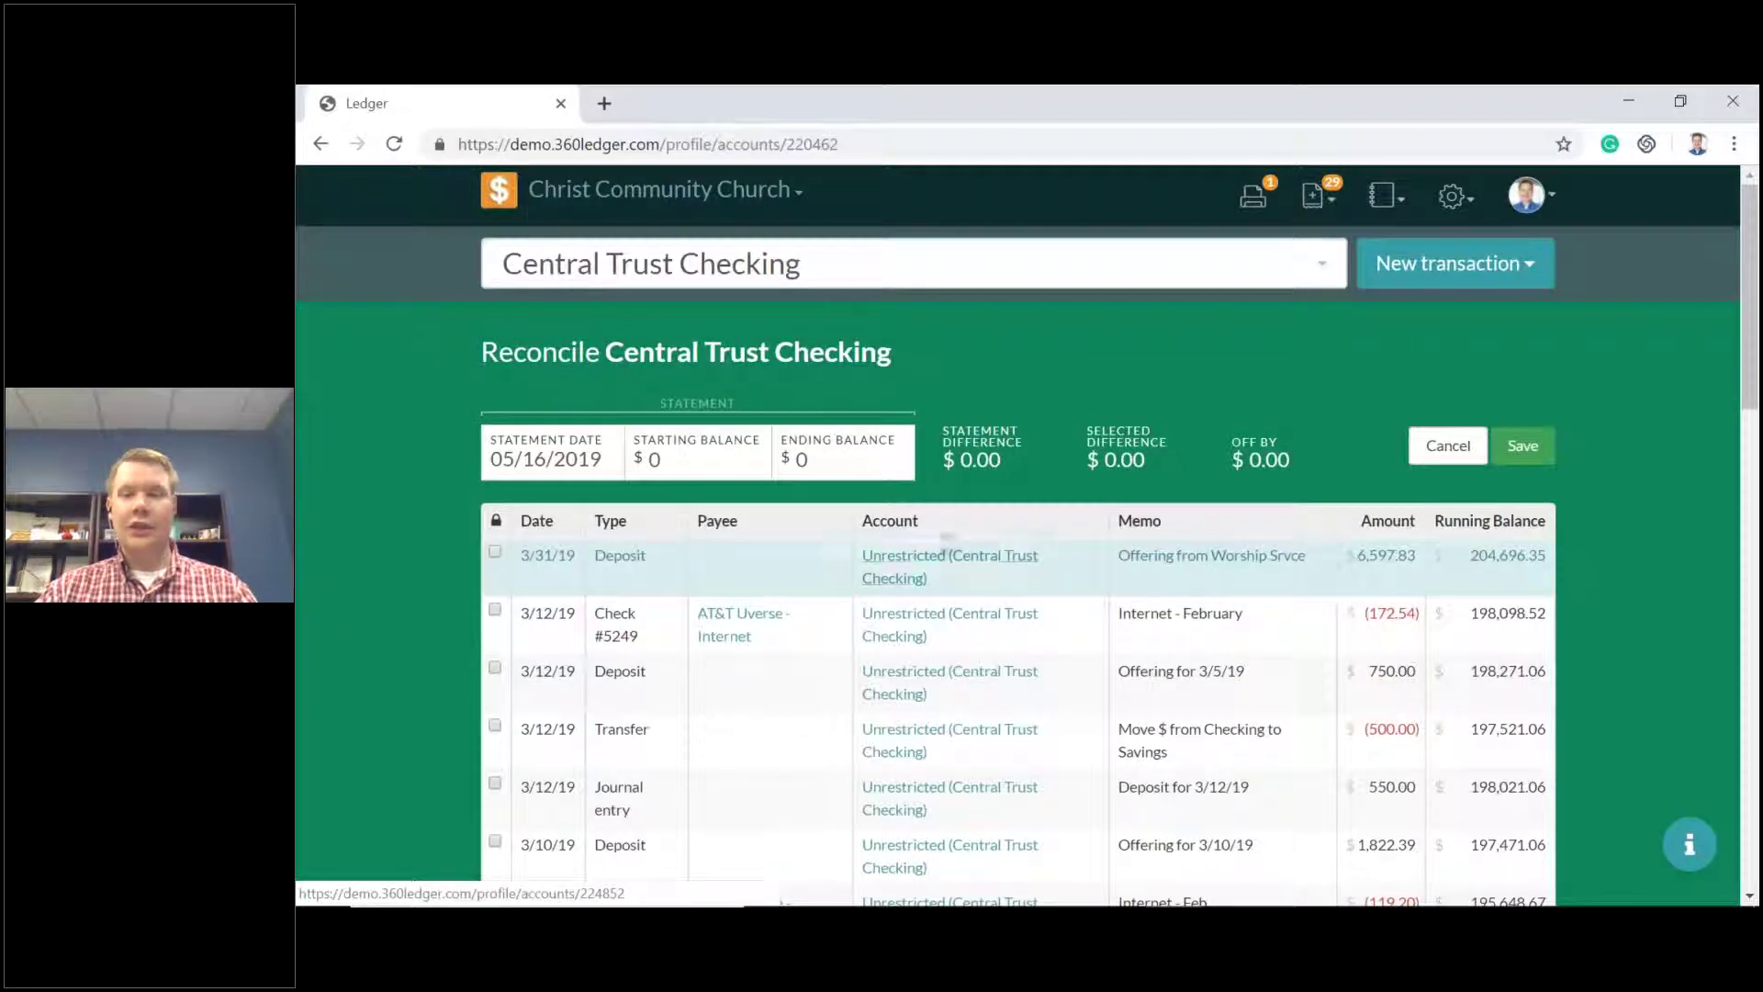
{"action": "scroll", "coordinate": [1100, 389], "scroll_direction": "down", "scroll_amount": 1}
{"action": "scroll", "coordinate": [1100, 389], "scroll_direction": "down", "scroll_amount": 1}
{"action": "scroll", "coordinate": [1100, 367], "scroll_direction": "up", "scroll_amount": 2}
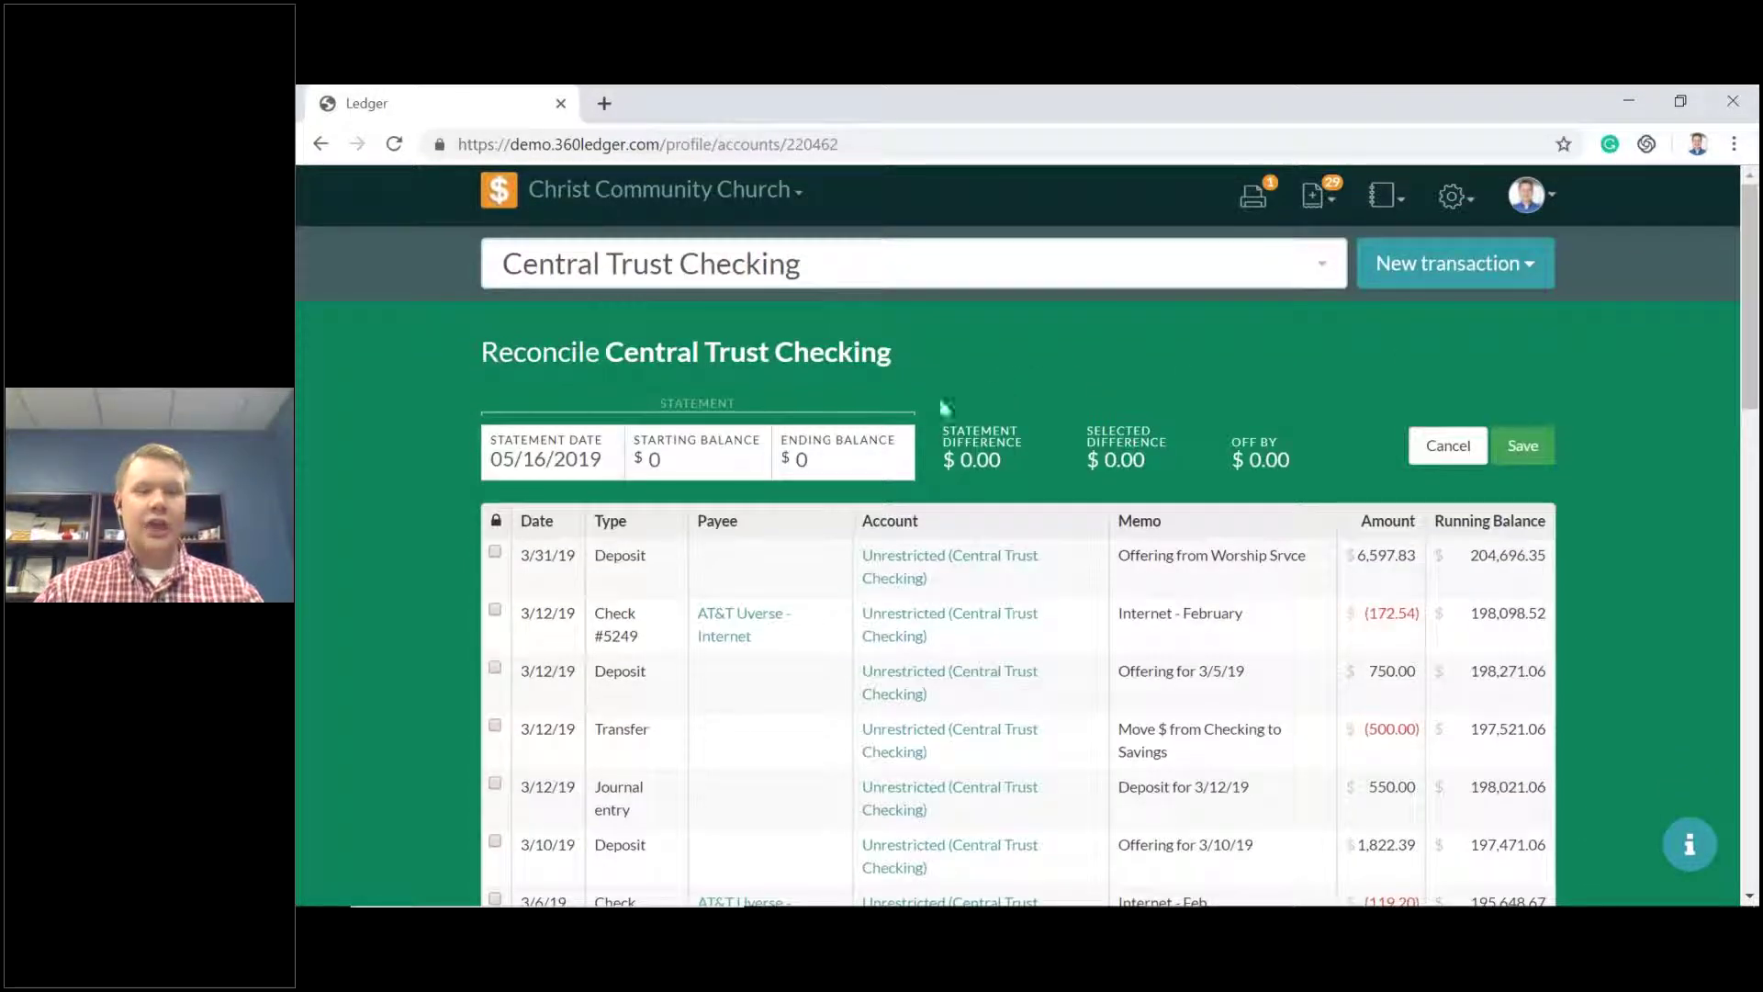
{"action": "left_click", "coordinate": [612, 468]}
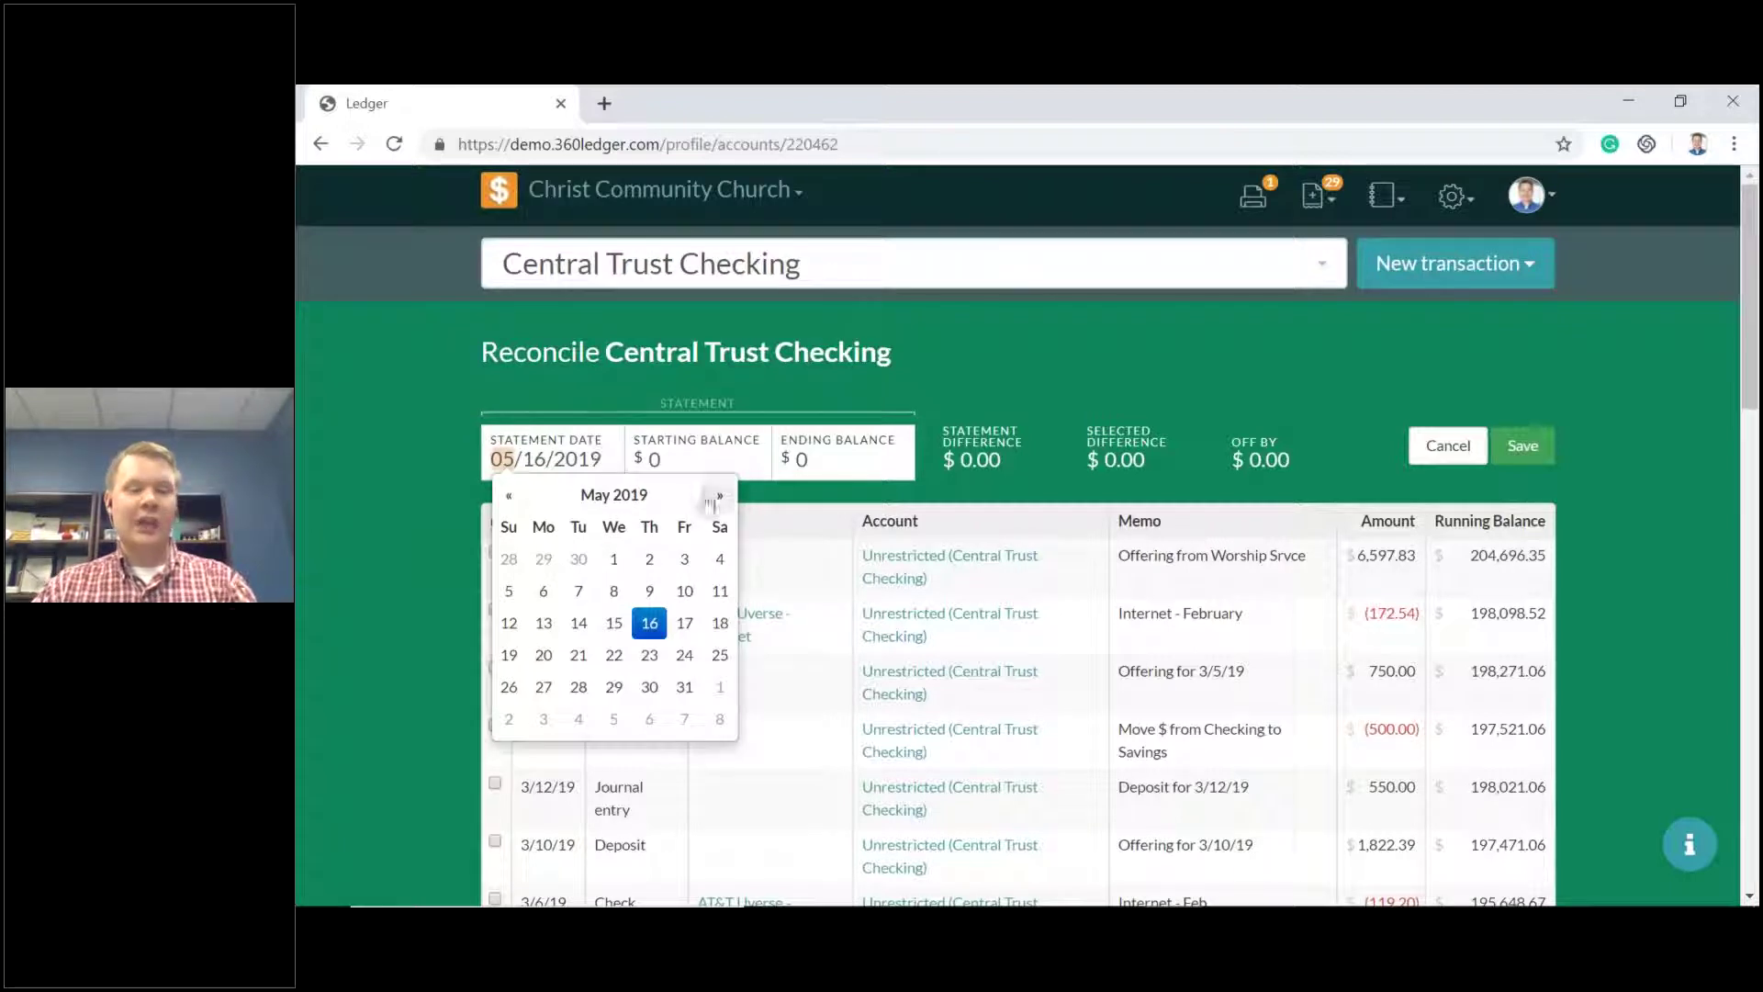
{"action": "left_click", "coordinate": [696, 461]}
Enter a starting balance of 1000 and an ending balance of 10000.
{"action": "double_click", "coordinate": [647, 459]}
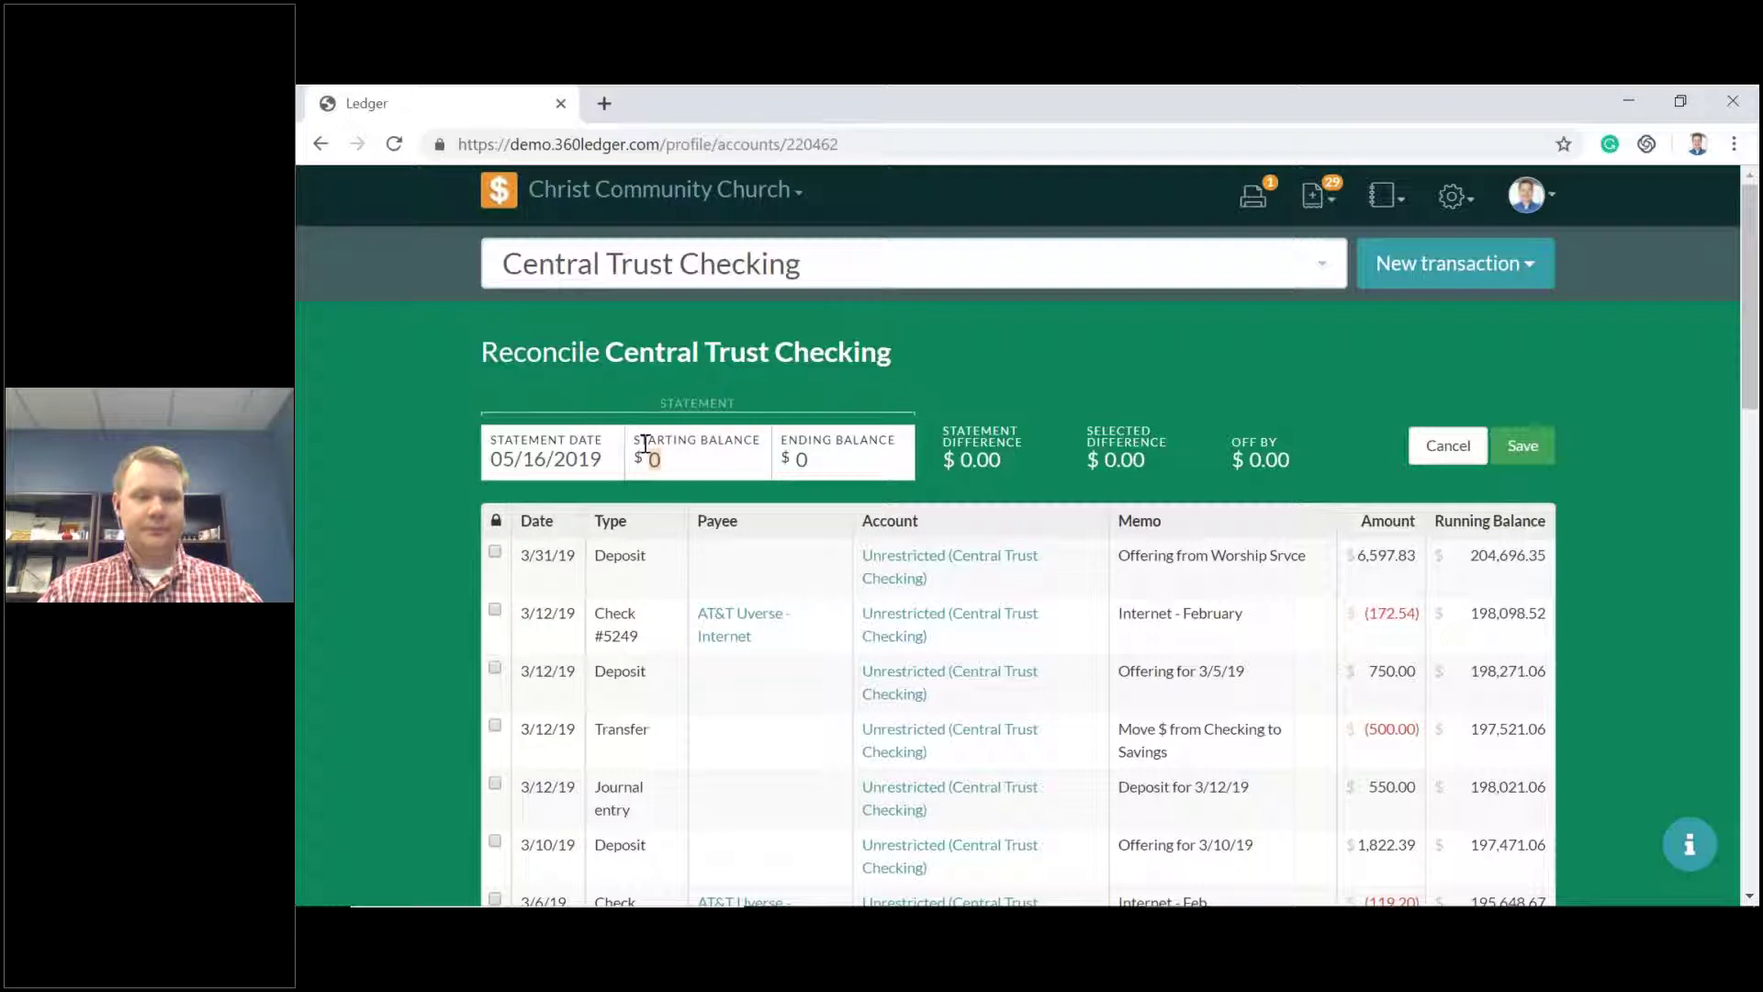
{"action": "type", "text": "100"}
{"action": "key", "text": "Tab"}
{"action": "left_click", "coordinate": [720, 463]}
{"action": "type", "text": "0"}
{"action": "left_click", "coordinate": [836, 456]}
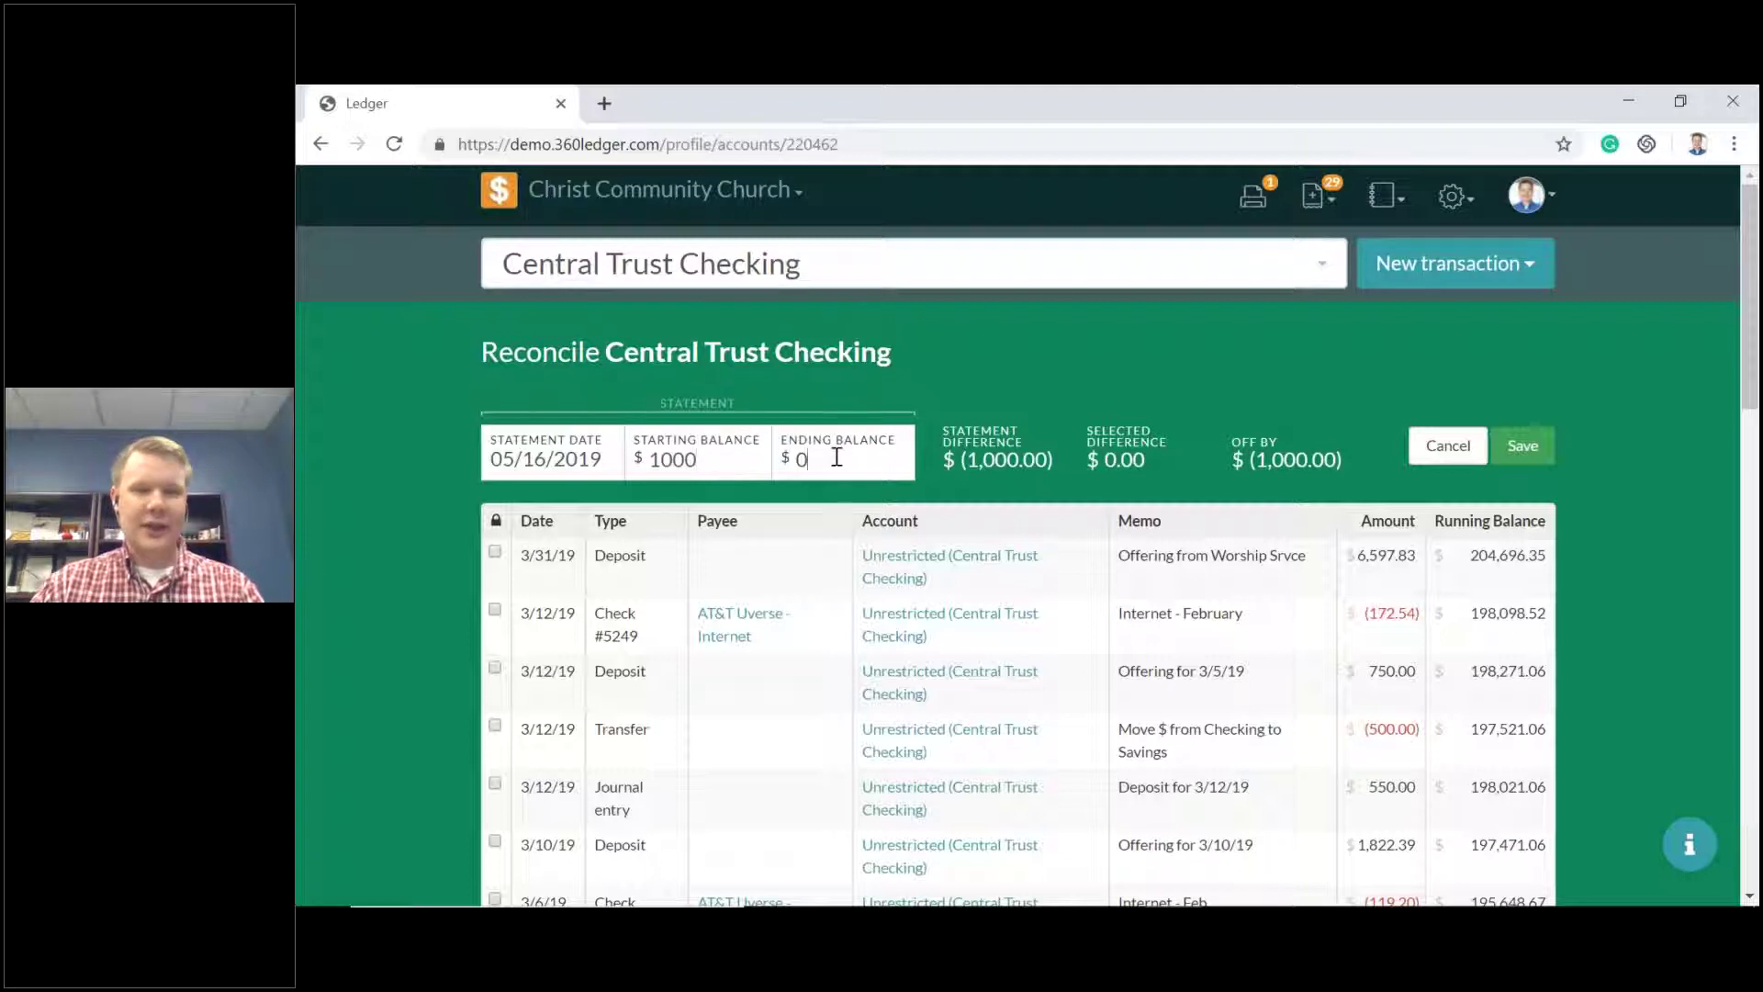
{"action": "key", "text": "BackSpace"}
{"action": "type", "text": "1000"}
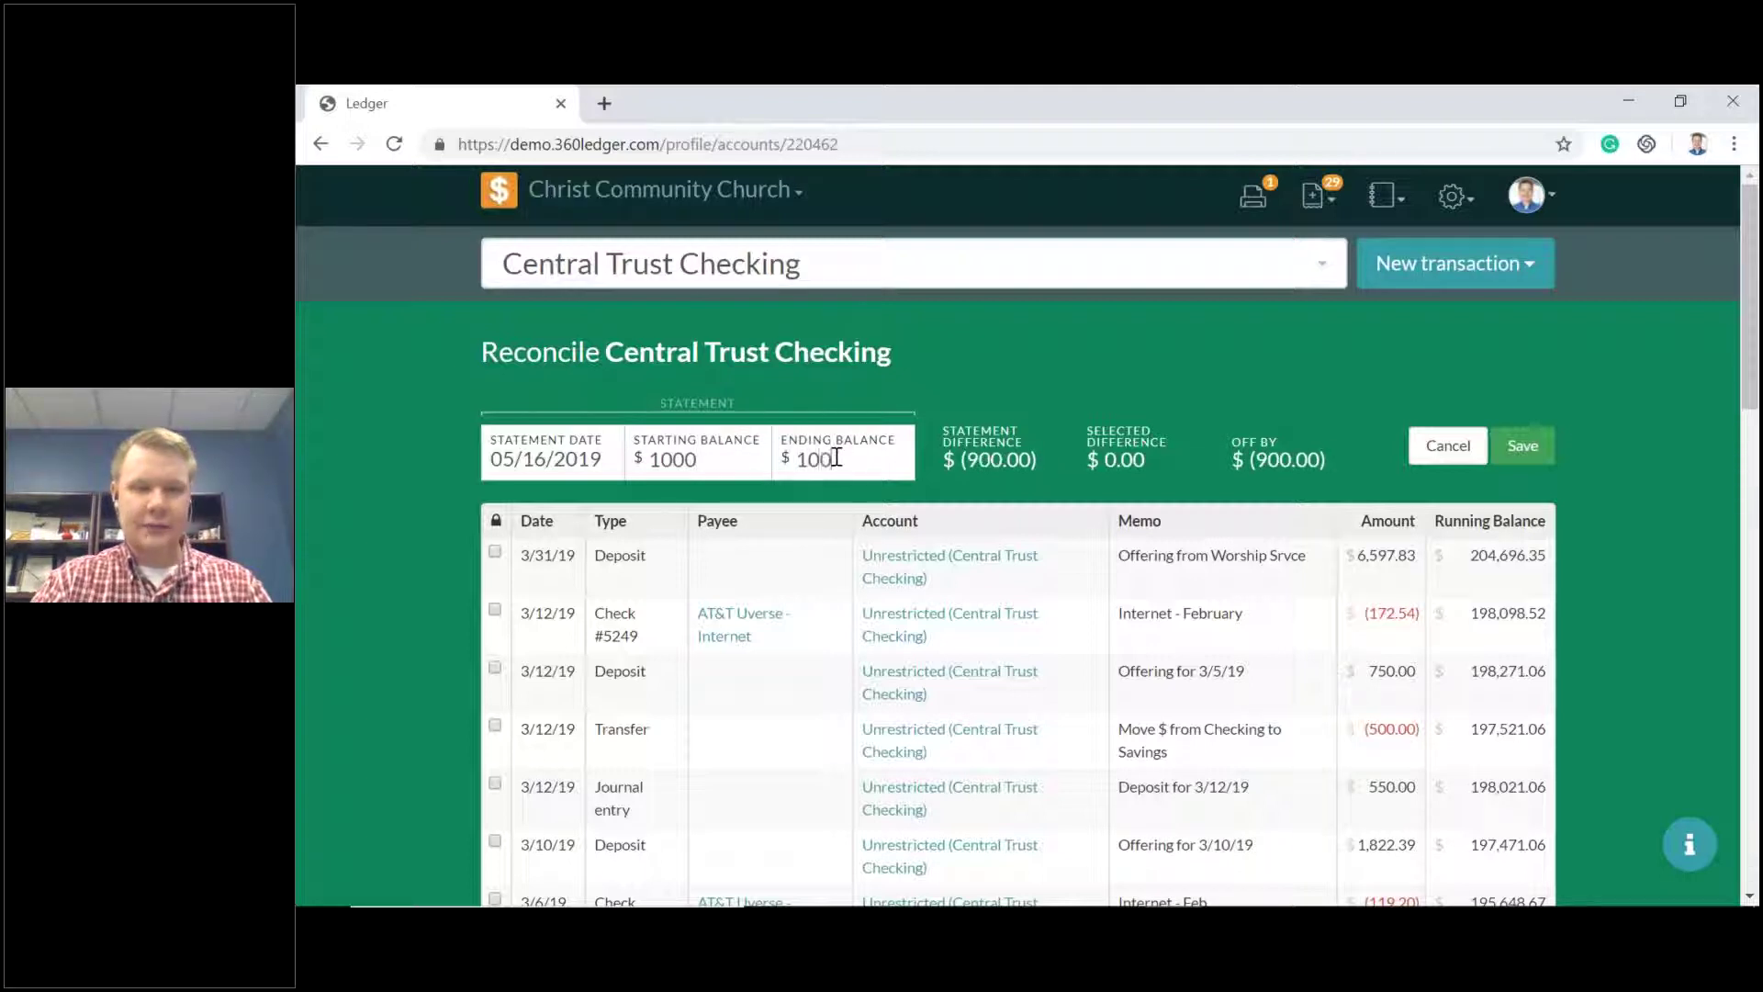
{"action": "type", "text": "0"}
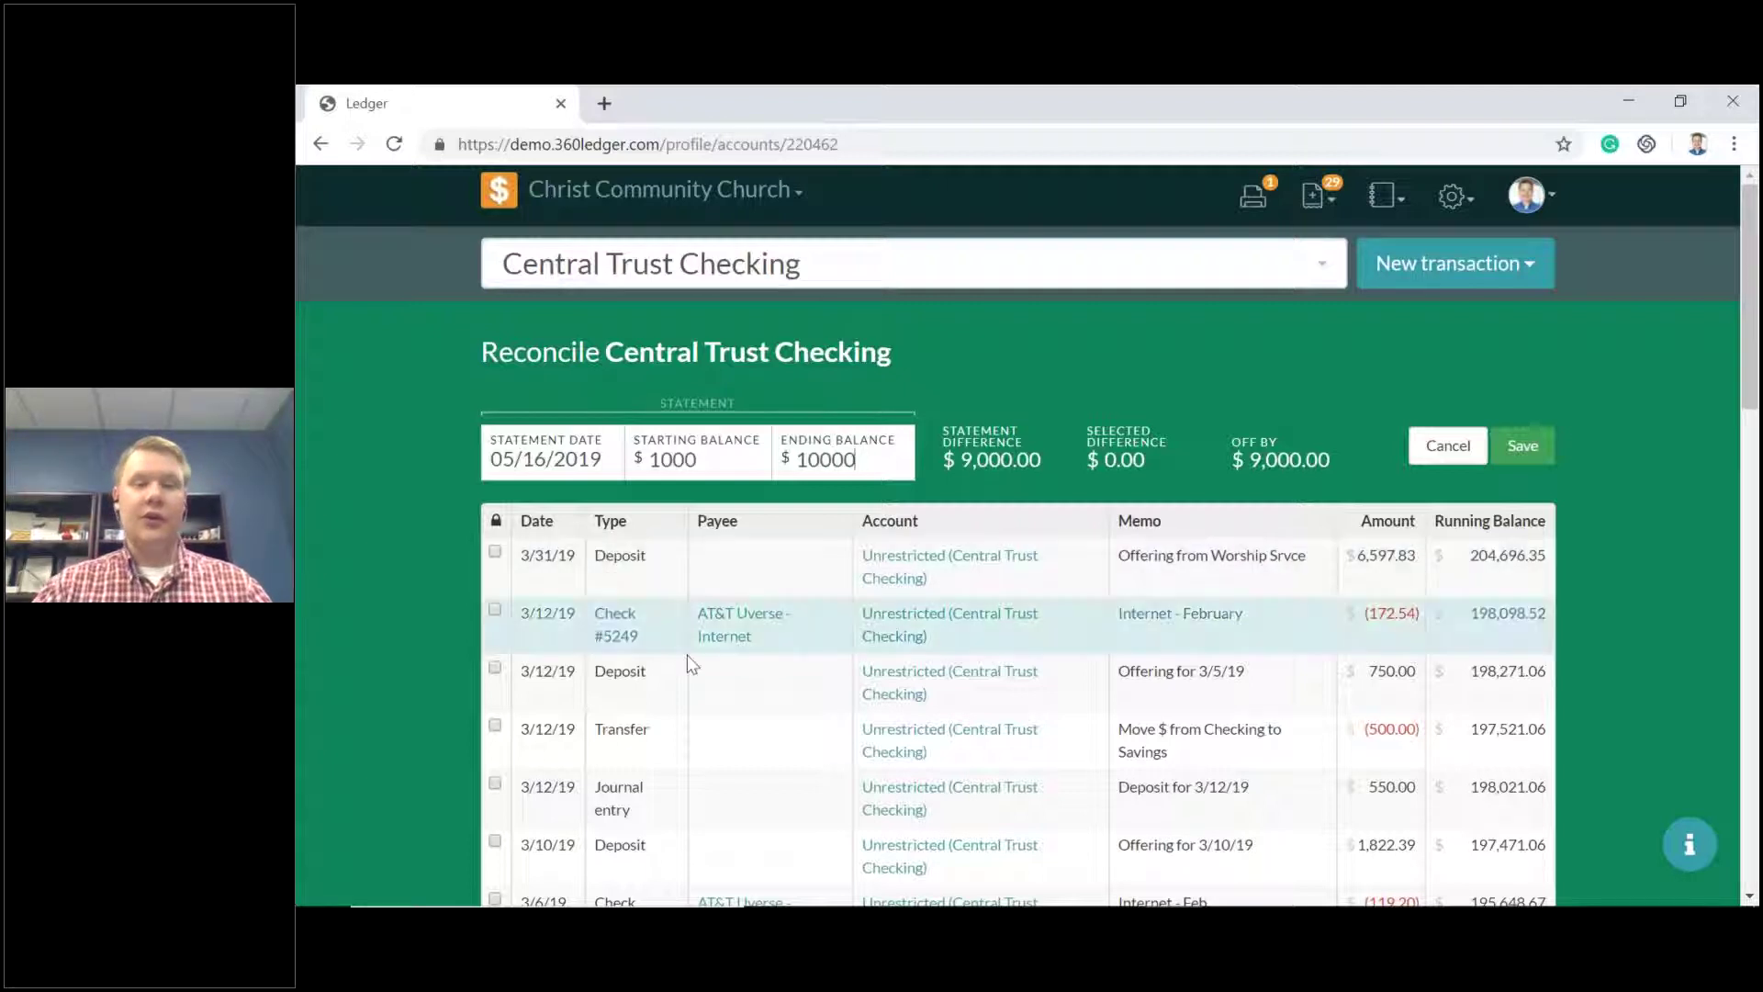
Mark the 3/31/19 deposit, Check #5249 and the 3/12/19 transfer as cleared.
{"action": "left_click", "coordinate": [495, 557]}
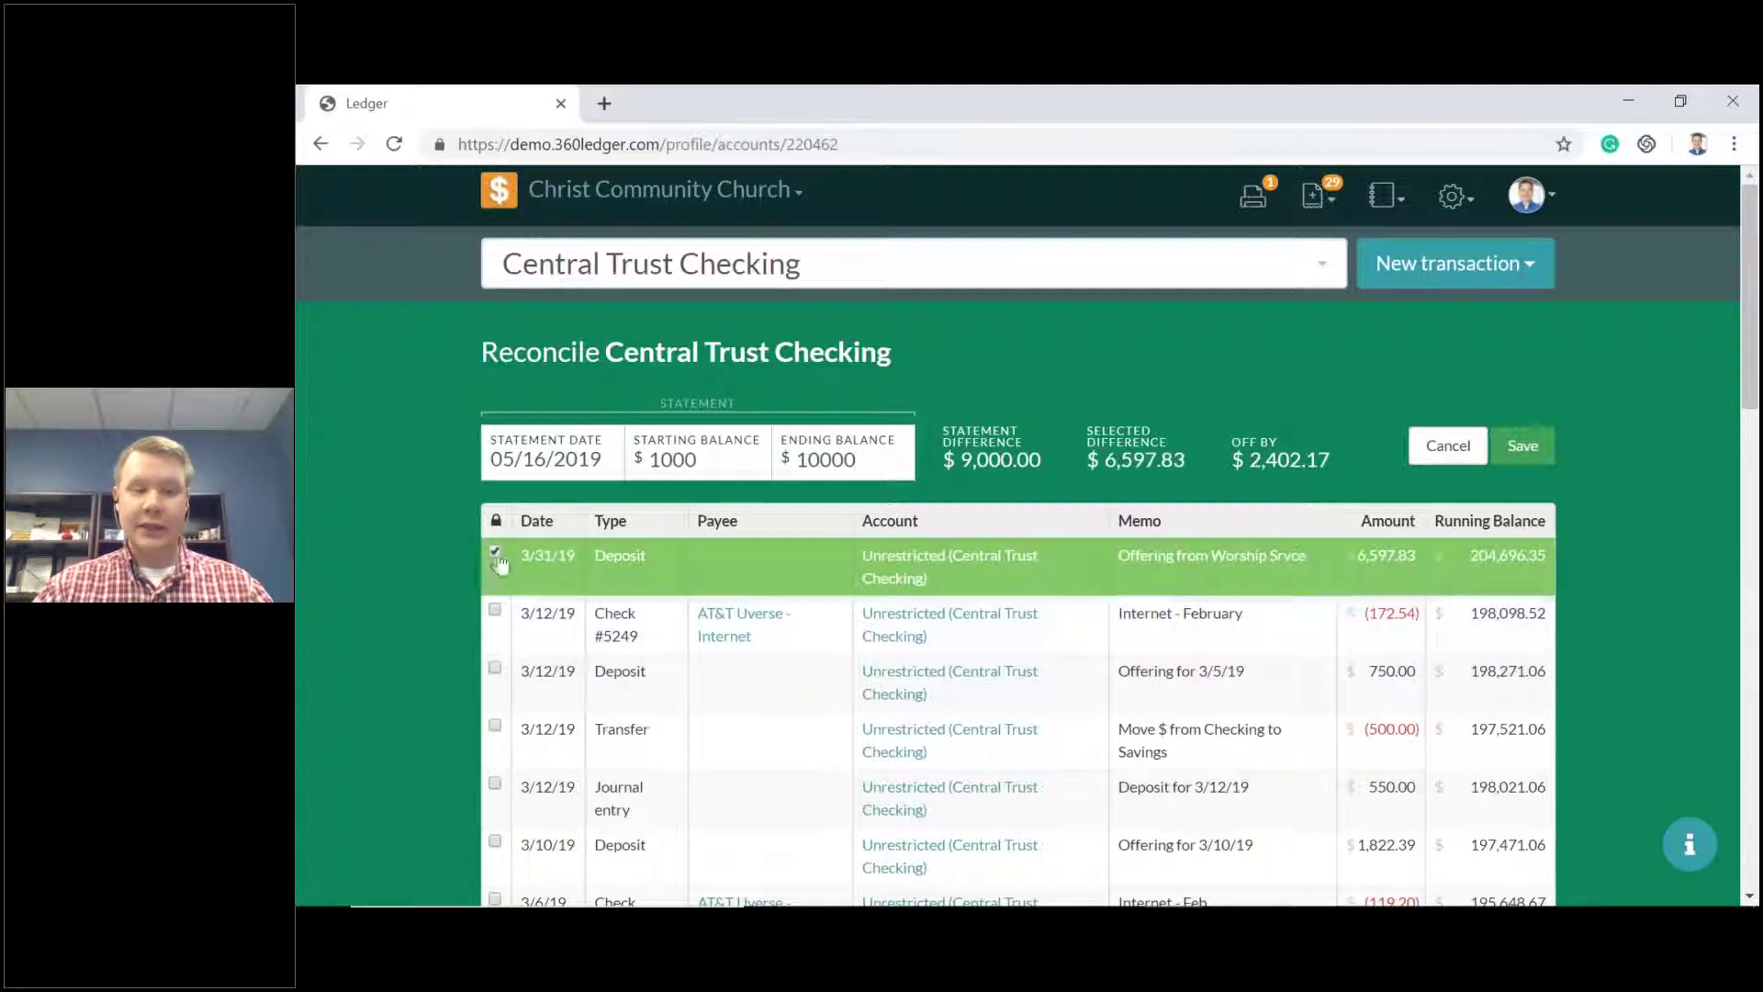
{"action": "left_click", "coordinate": [495, 611]}
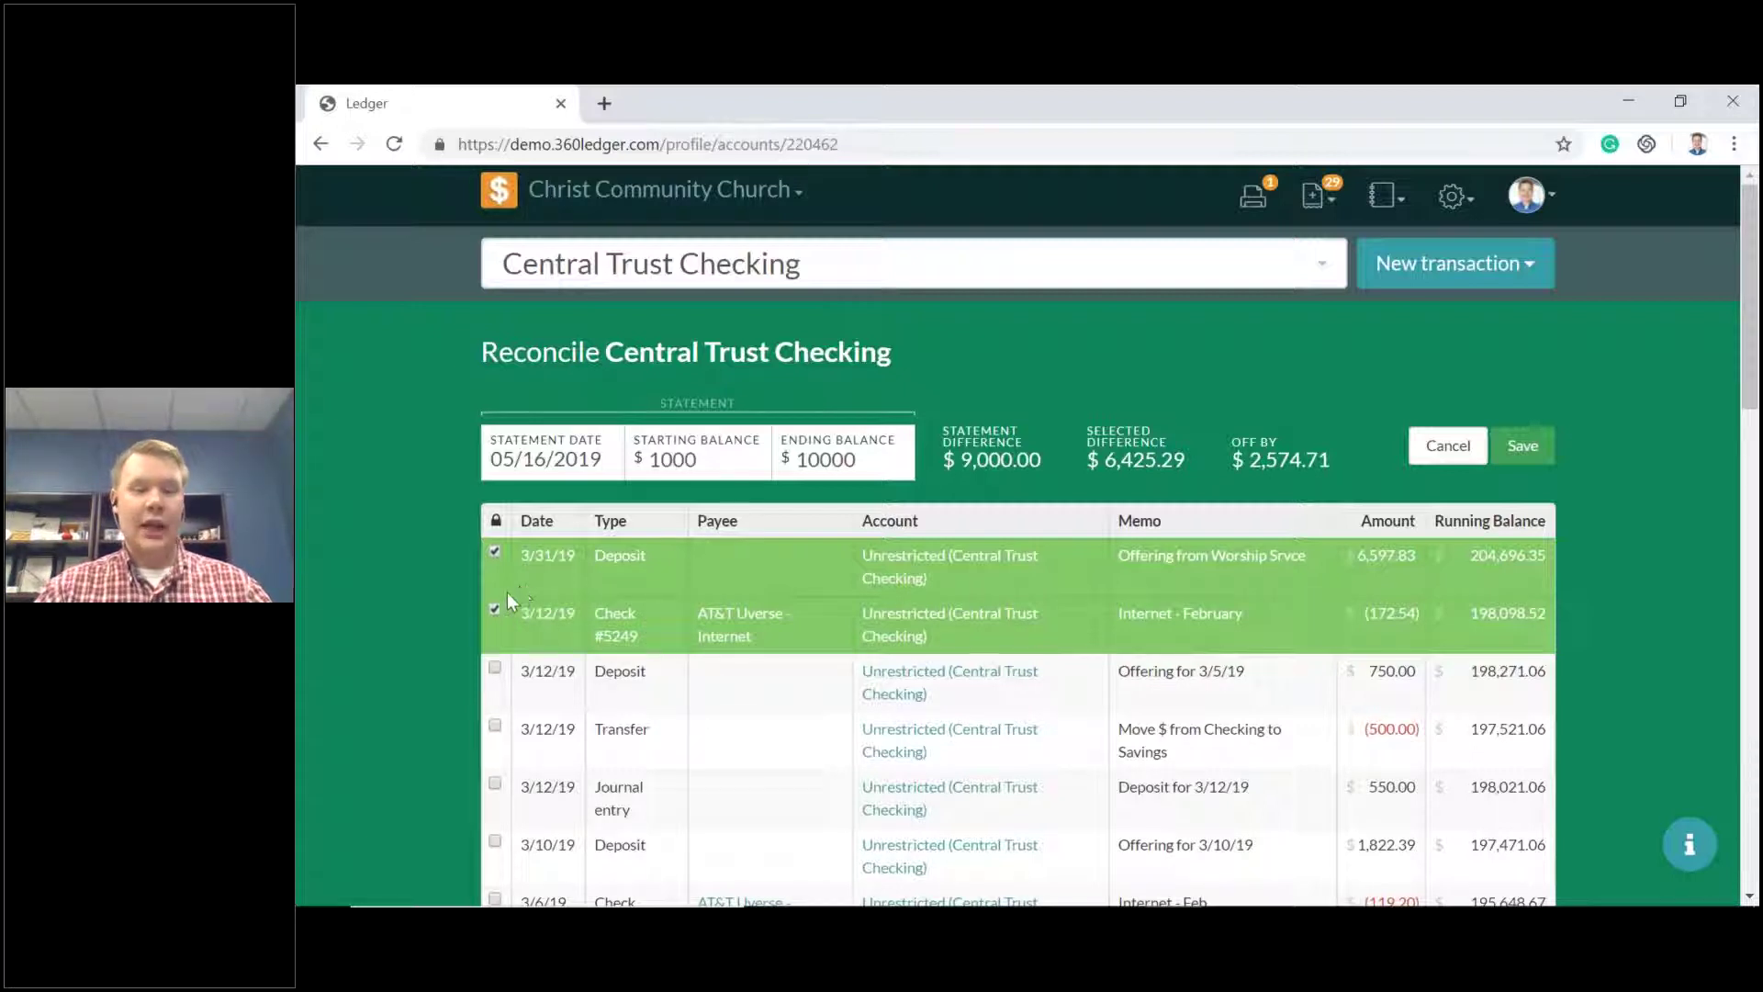
{"action": "scroll", "coordinate": [495, 592], "scroll_direction": "down", "scroll_amount": 1}
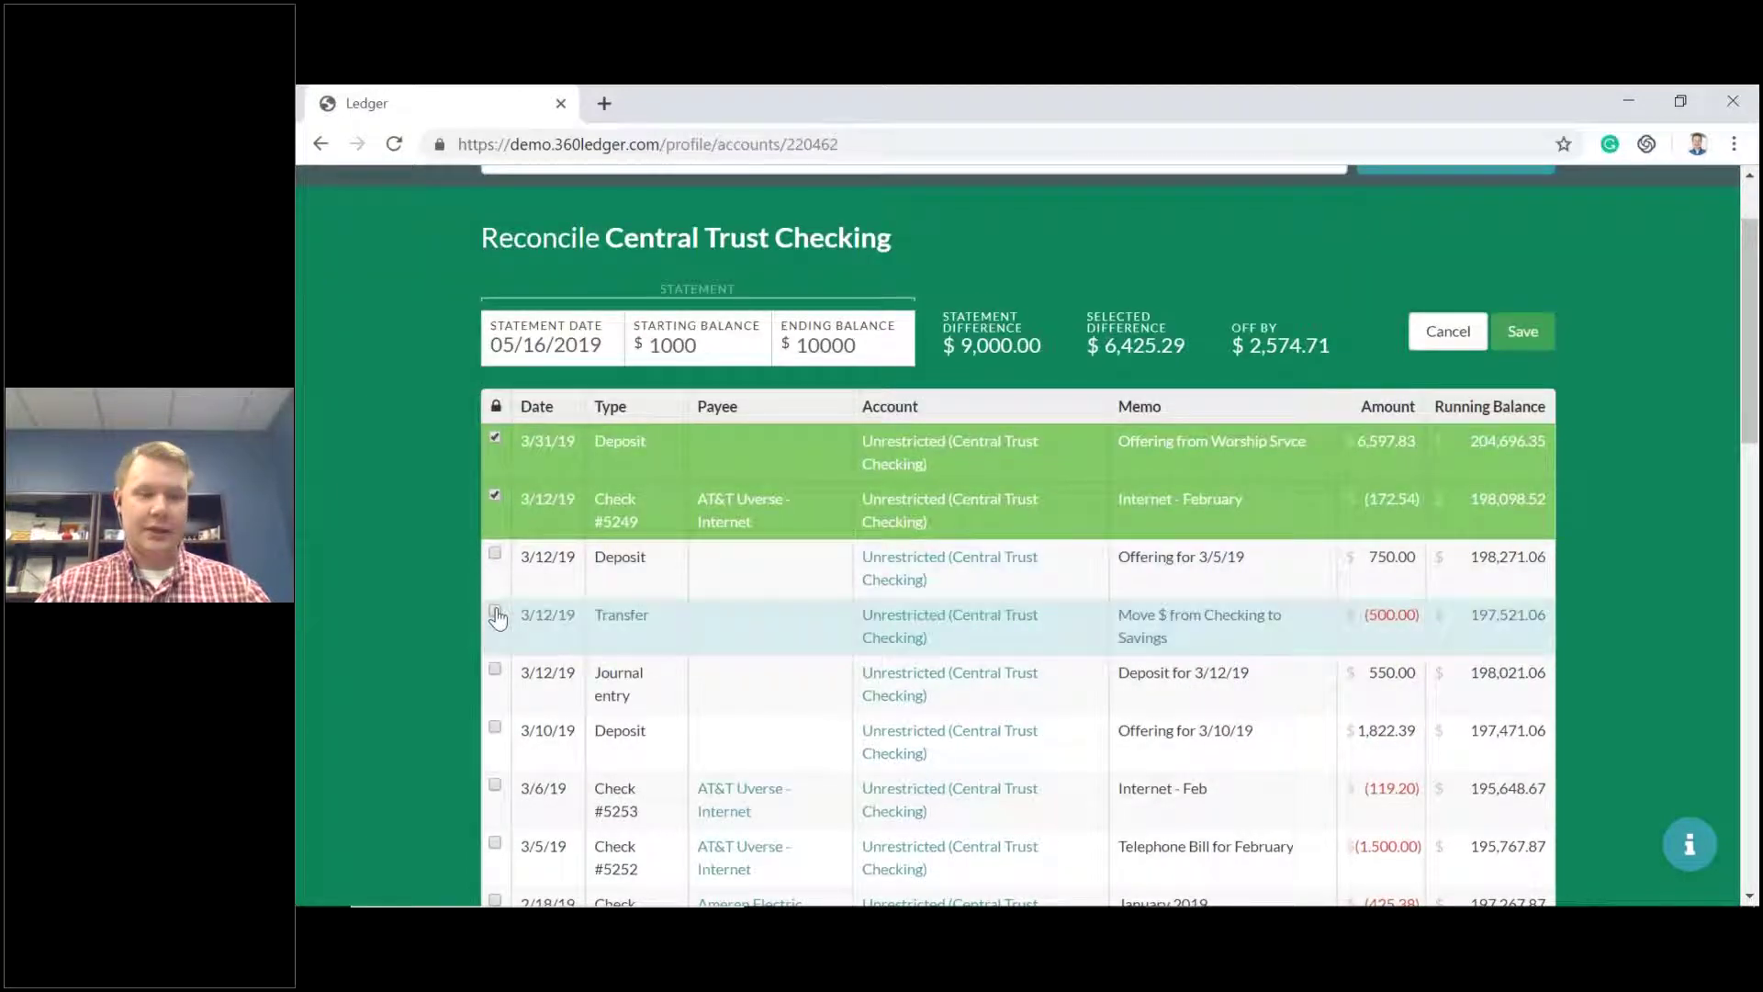
{"action": "left_click", "coordinate": [495, 612]}
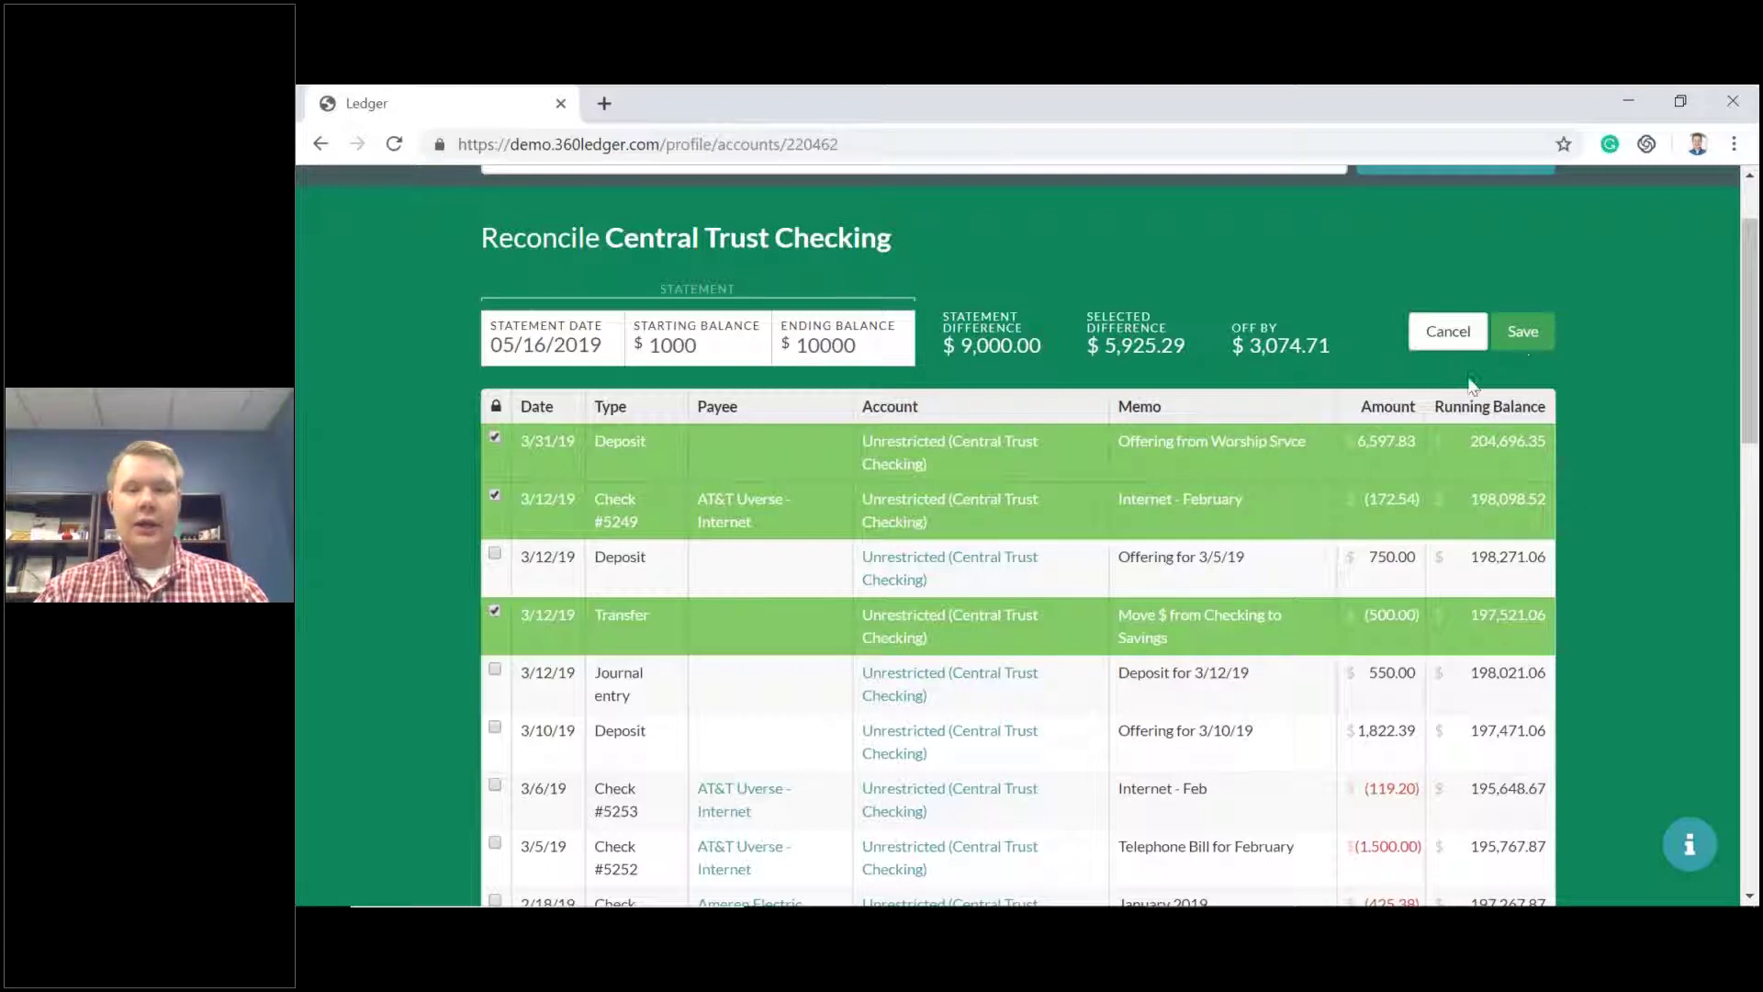
Review the Off By amount, then cancel the reconciliation without saving.
{"action": "scroll", "coordinate": [1112, 573], "scroll_direction": "down", "scroll_amount": 1}
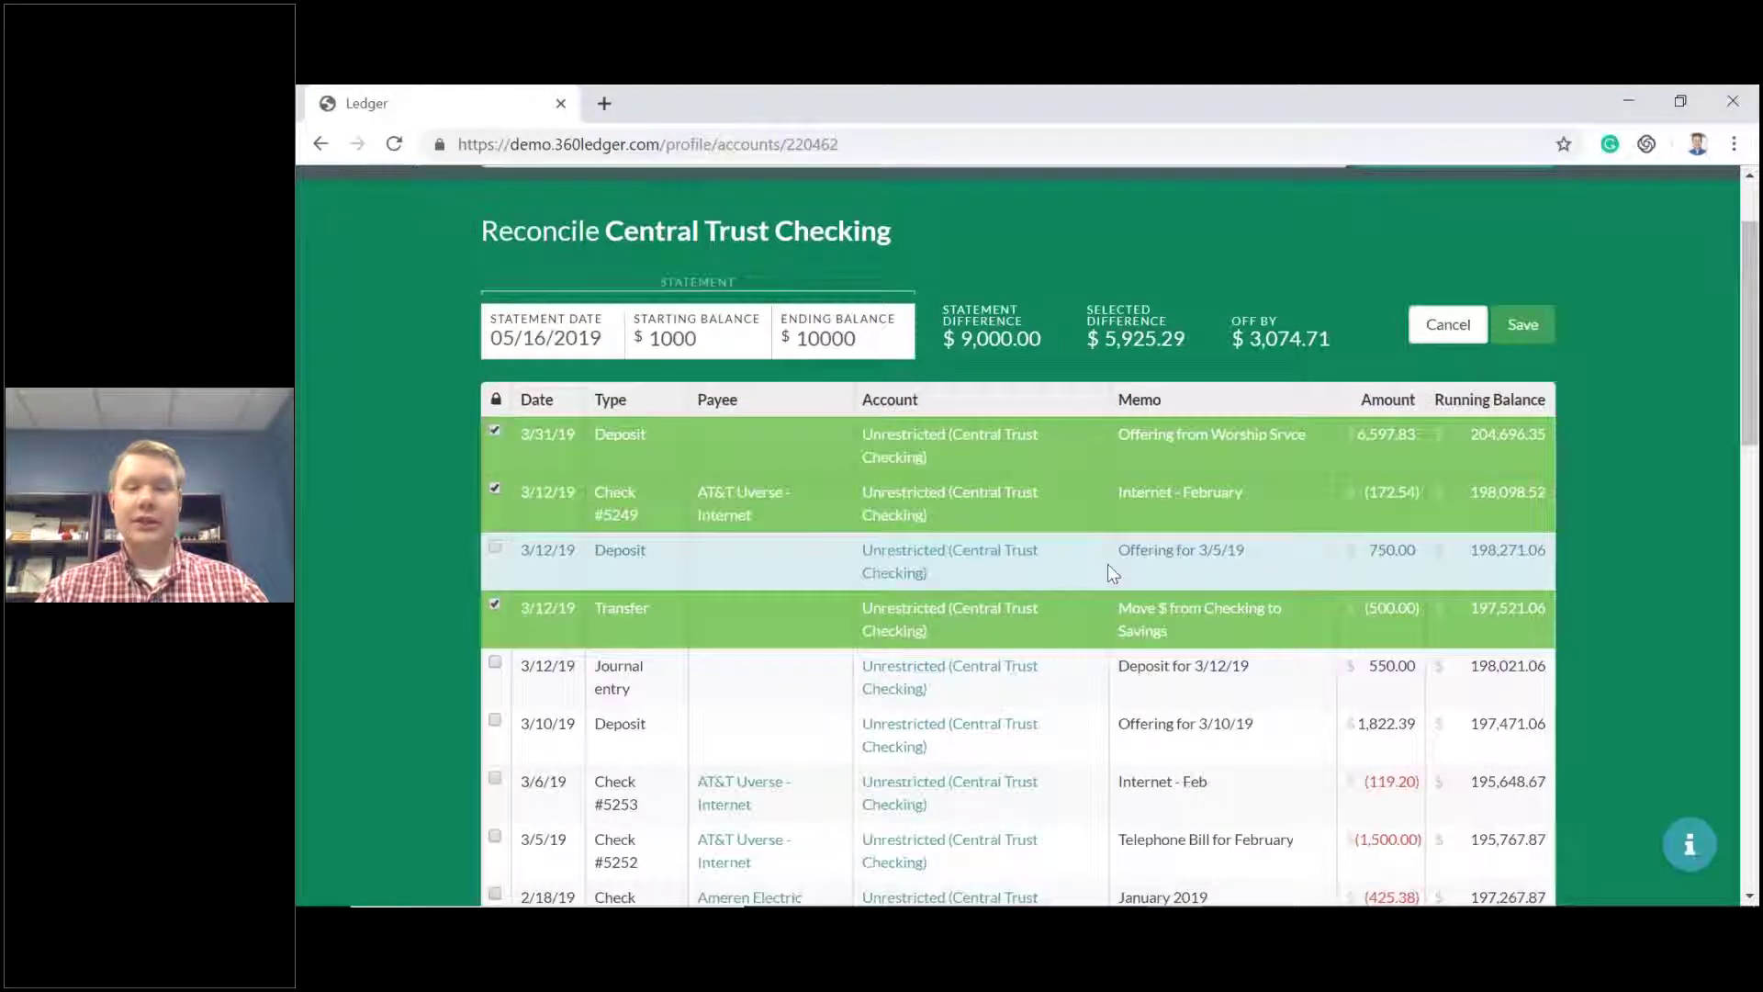
{"action": "scroll", "coordinate": [1112, 573], "scroll_direction": "down", "scroll_amount": 3}
{"action": "scroll", "coordinate": [1169, 452], "scroll_direction": "up", "scroll_amount": 5}
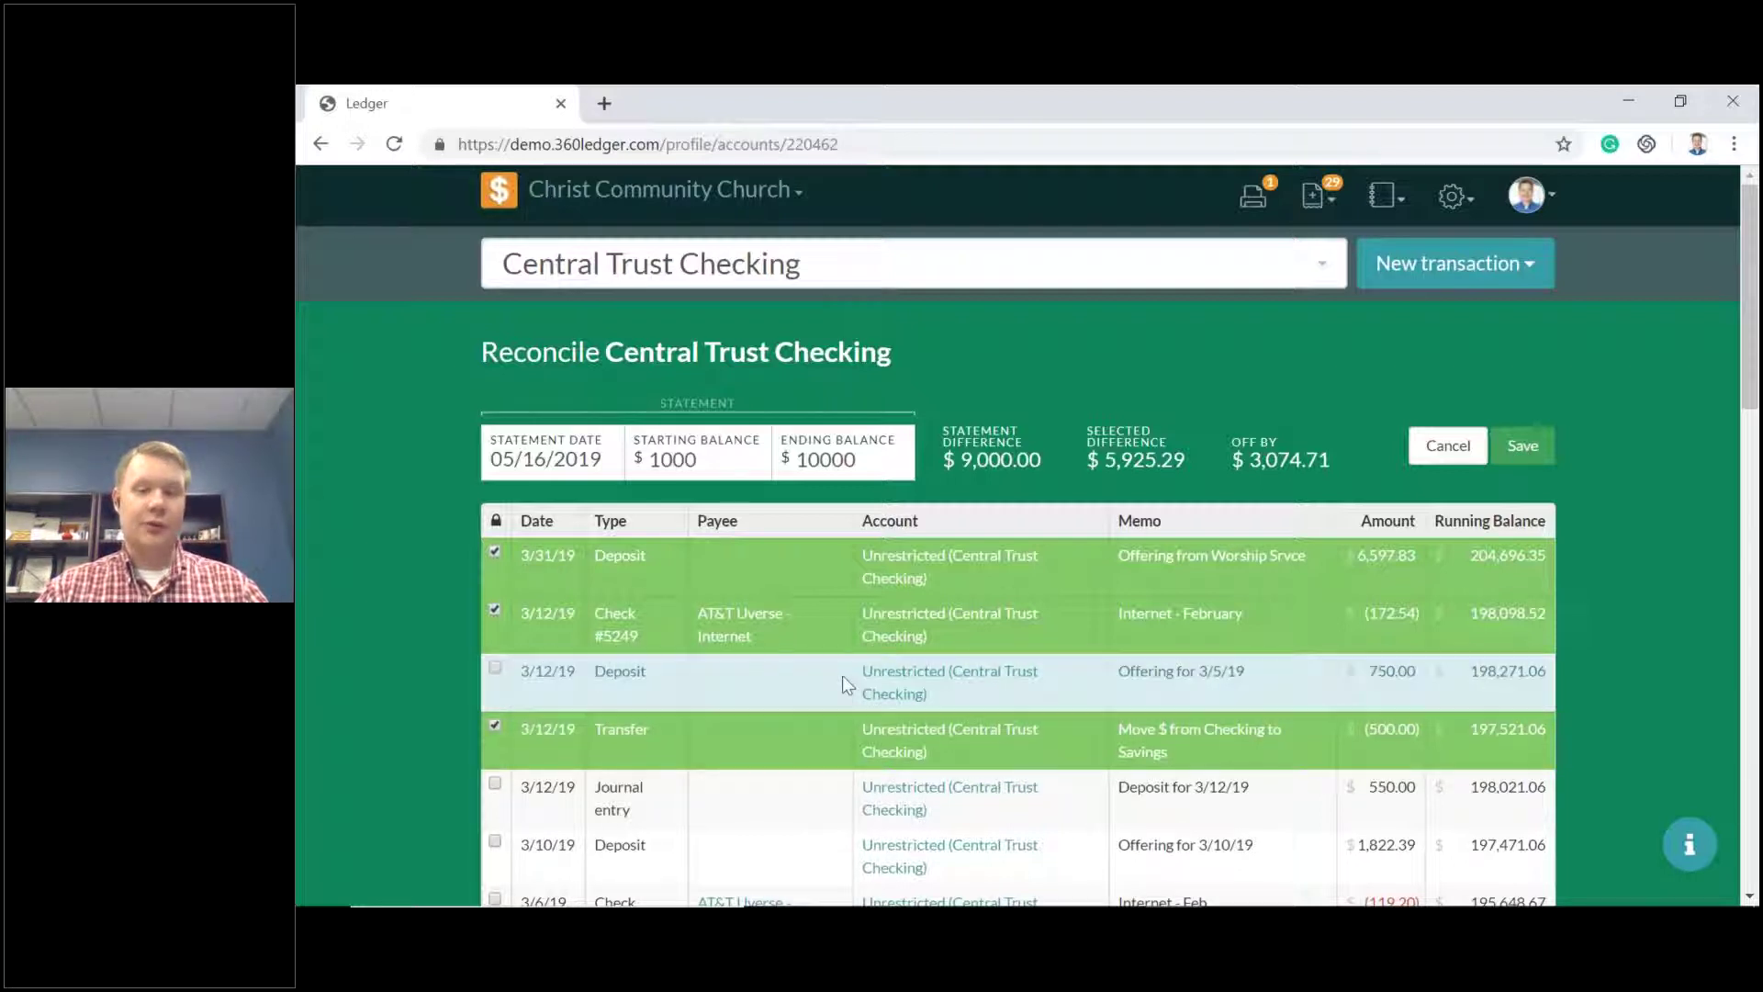
{"action": "scroll", "coordinate": [854, 684], "scroll_direction": "down", "scroll_amount": 5}
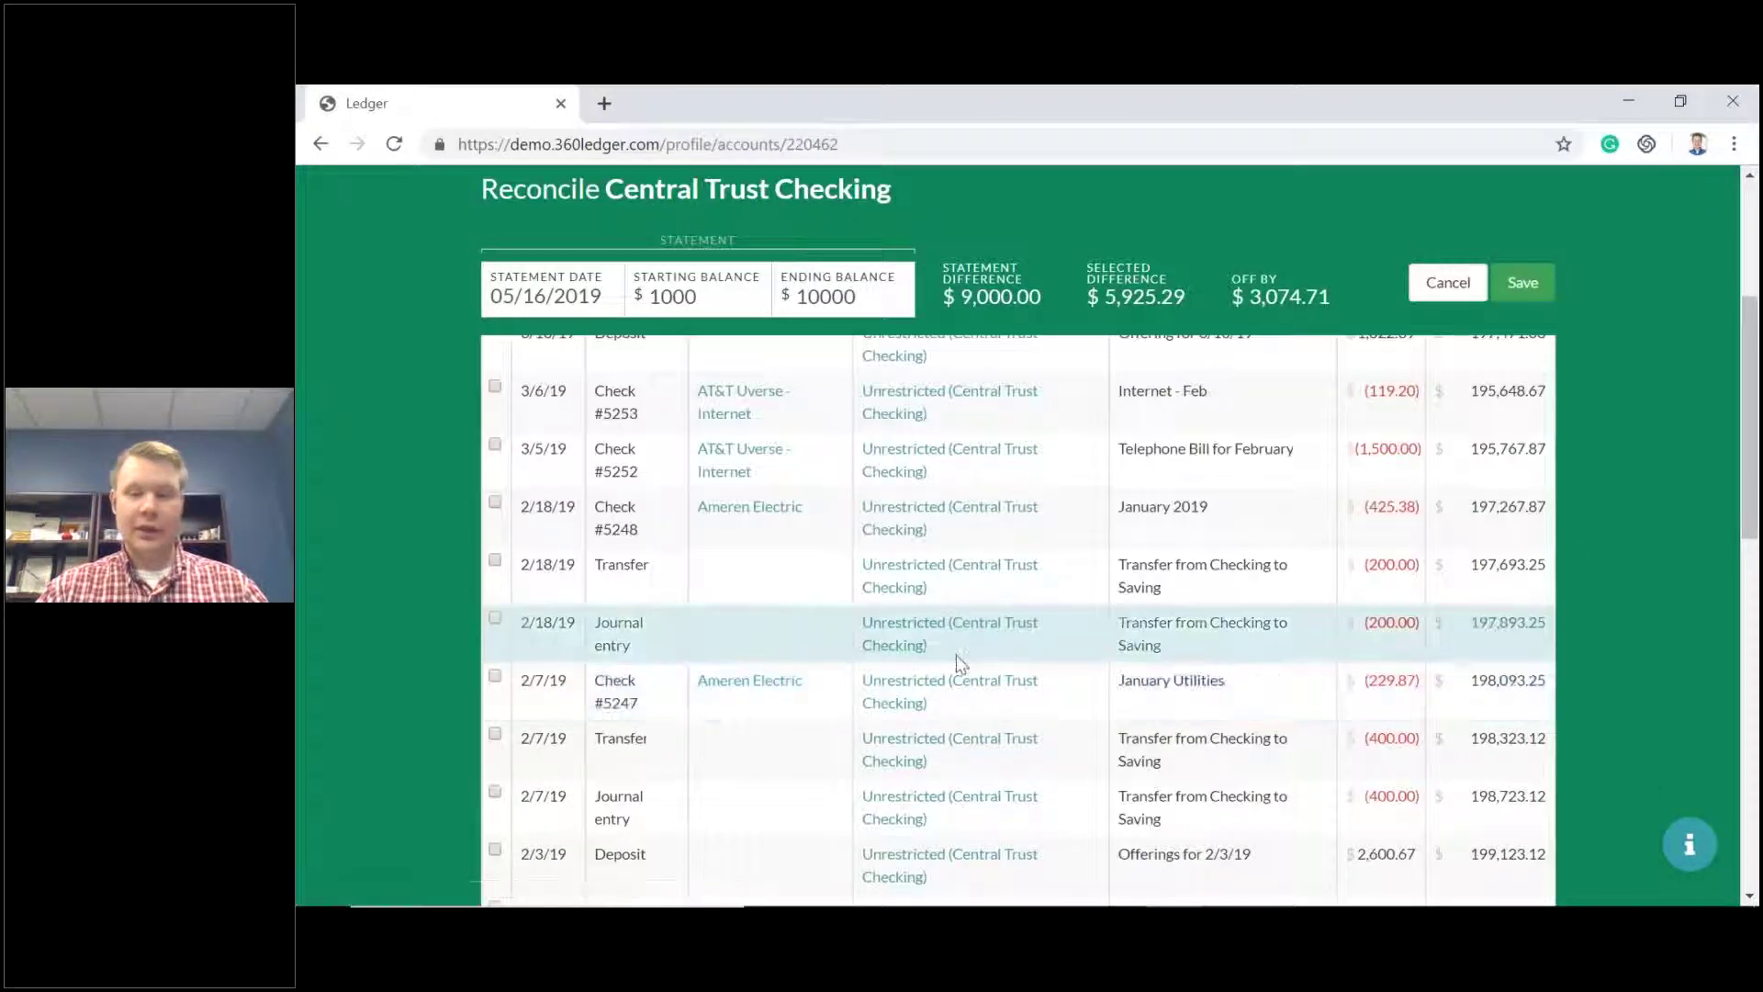
{"action": "scroll", "coordinate": [957, 663], "scroll_direction": "down", "scroll_amount": 4}
{"action": "scroll", "coordinate": [957, 663], "scroll_direction": "up", "scroll_amount": 10}
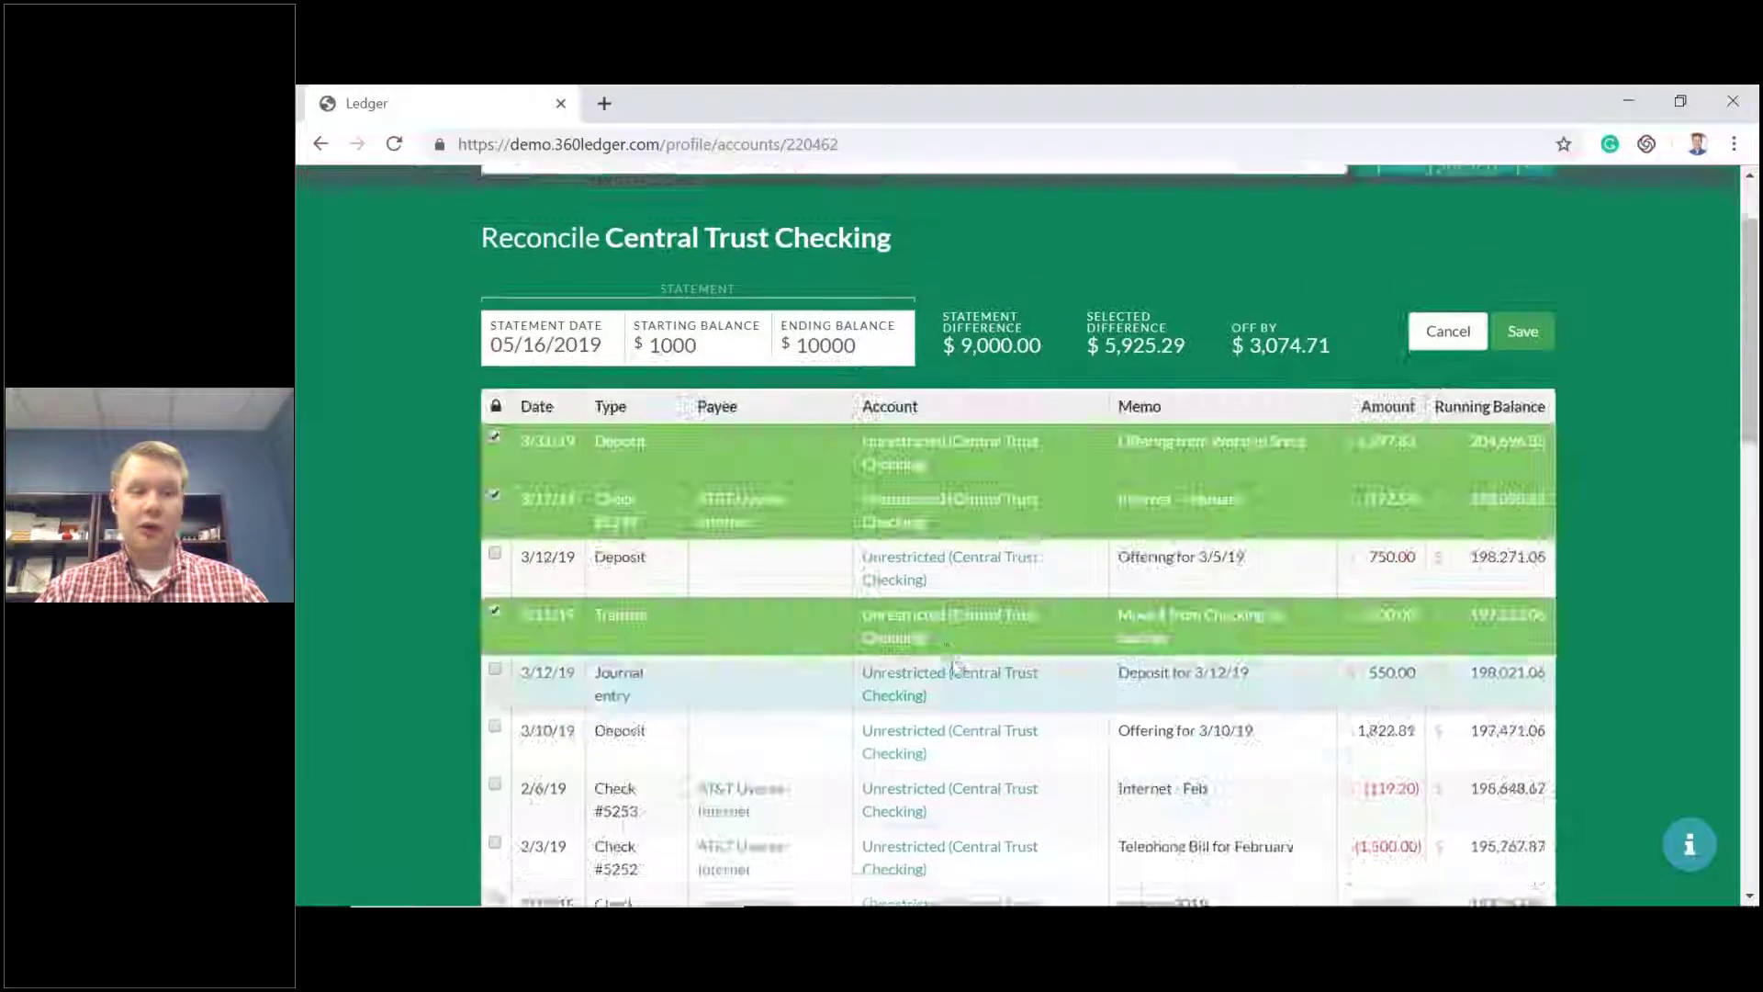
{"action": "scroll", "coordinate": [955, 666], "scroll_direction": "up", "scroll_amount": 2}
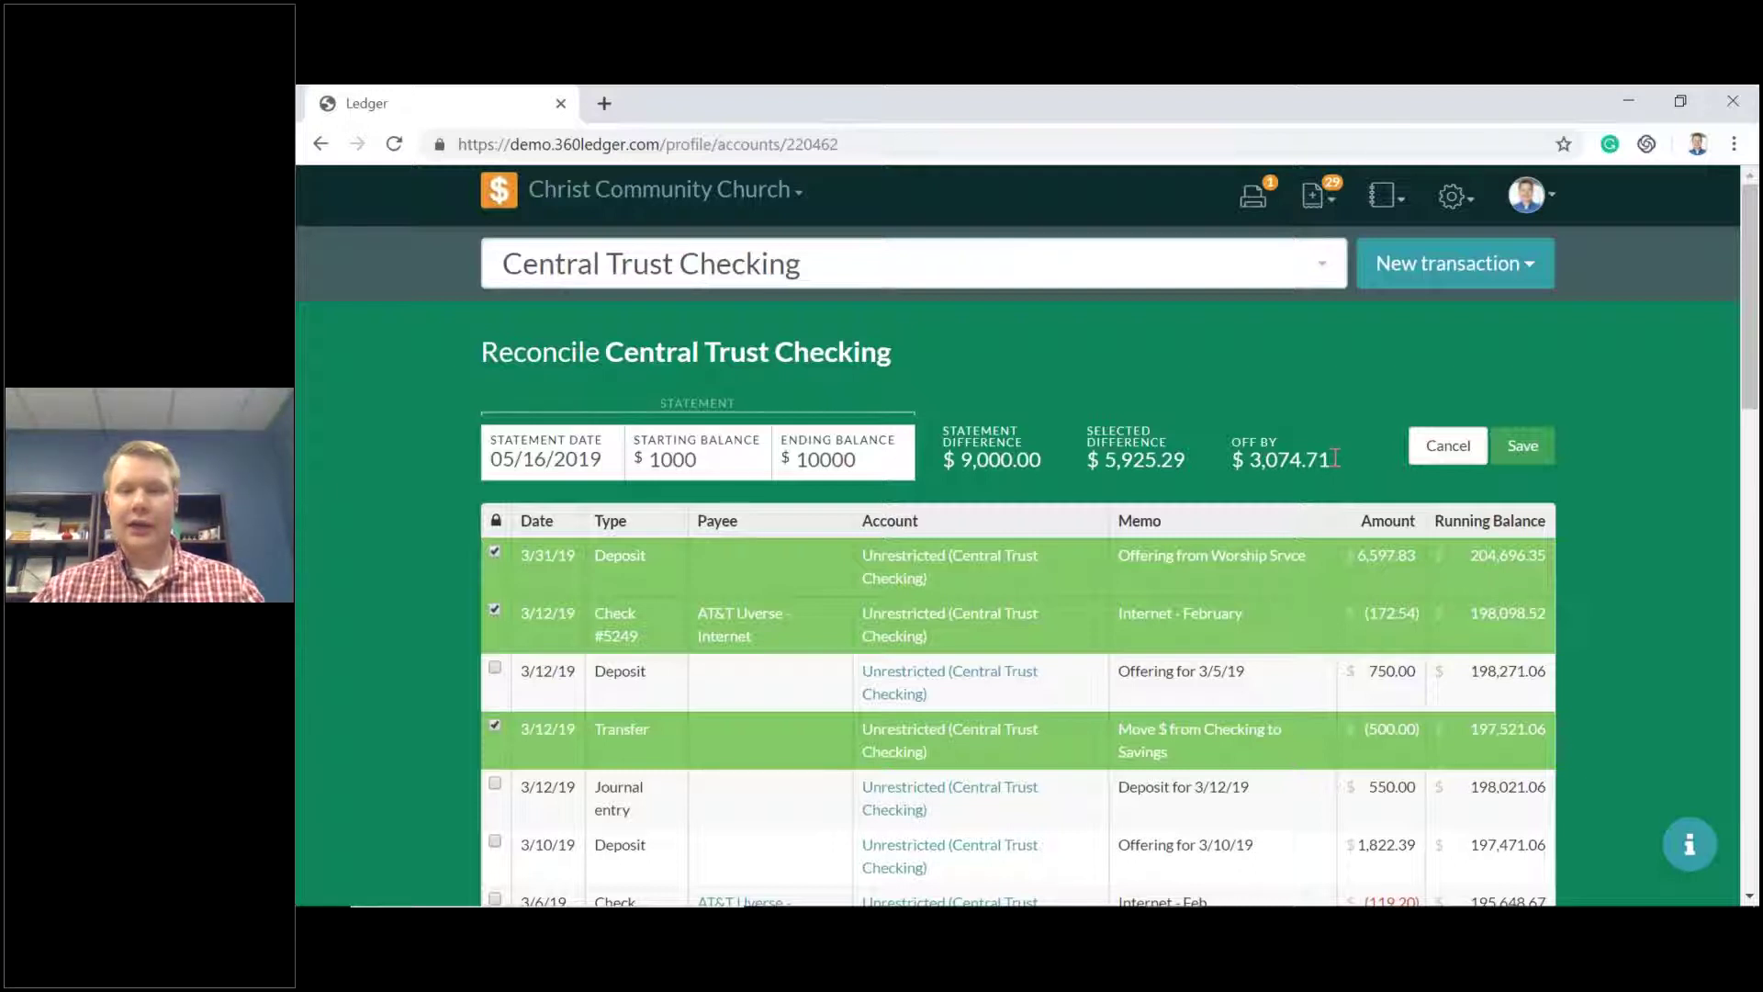
{"action": "left_click", "coordinate": [1448, 445]}
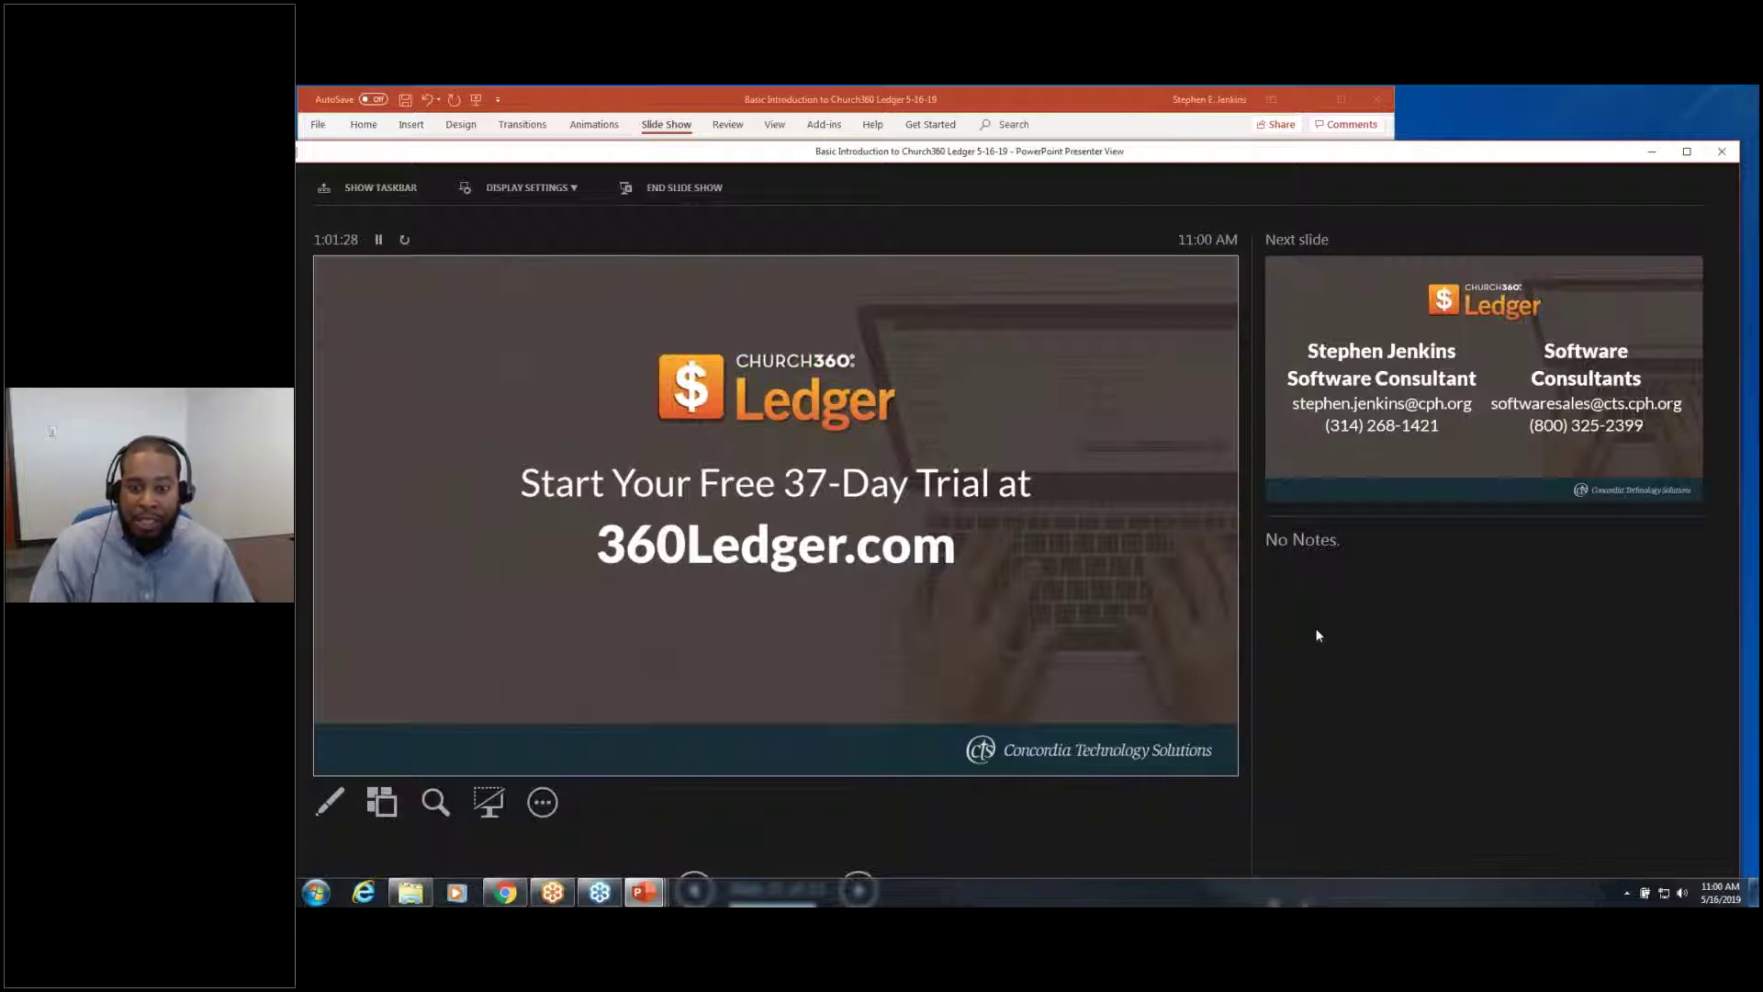
Advance through the contact and Questions & Answers slides, returning to the contact slide.
{"action": "key", "text": "Right"}
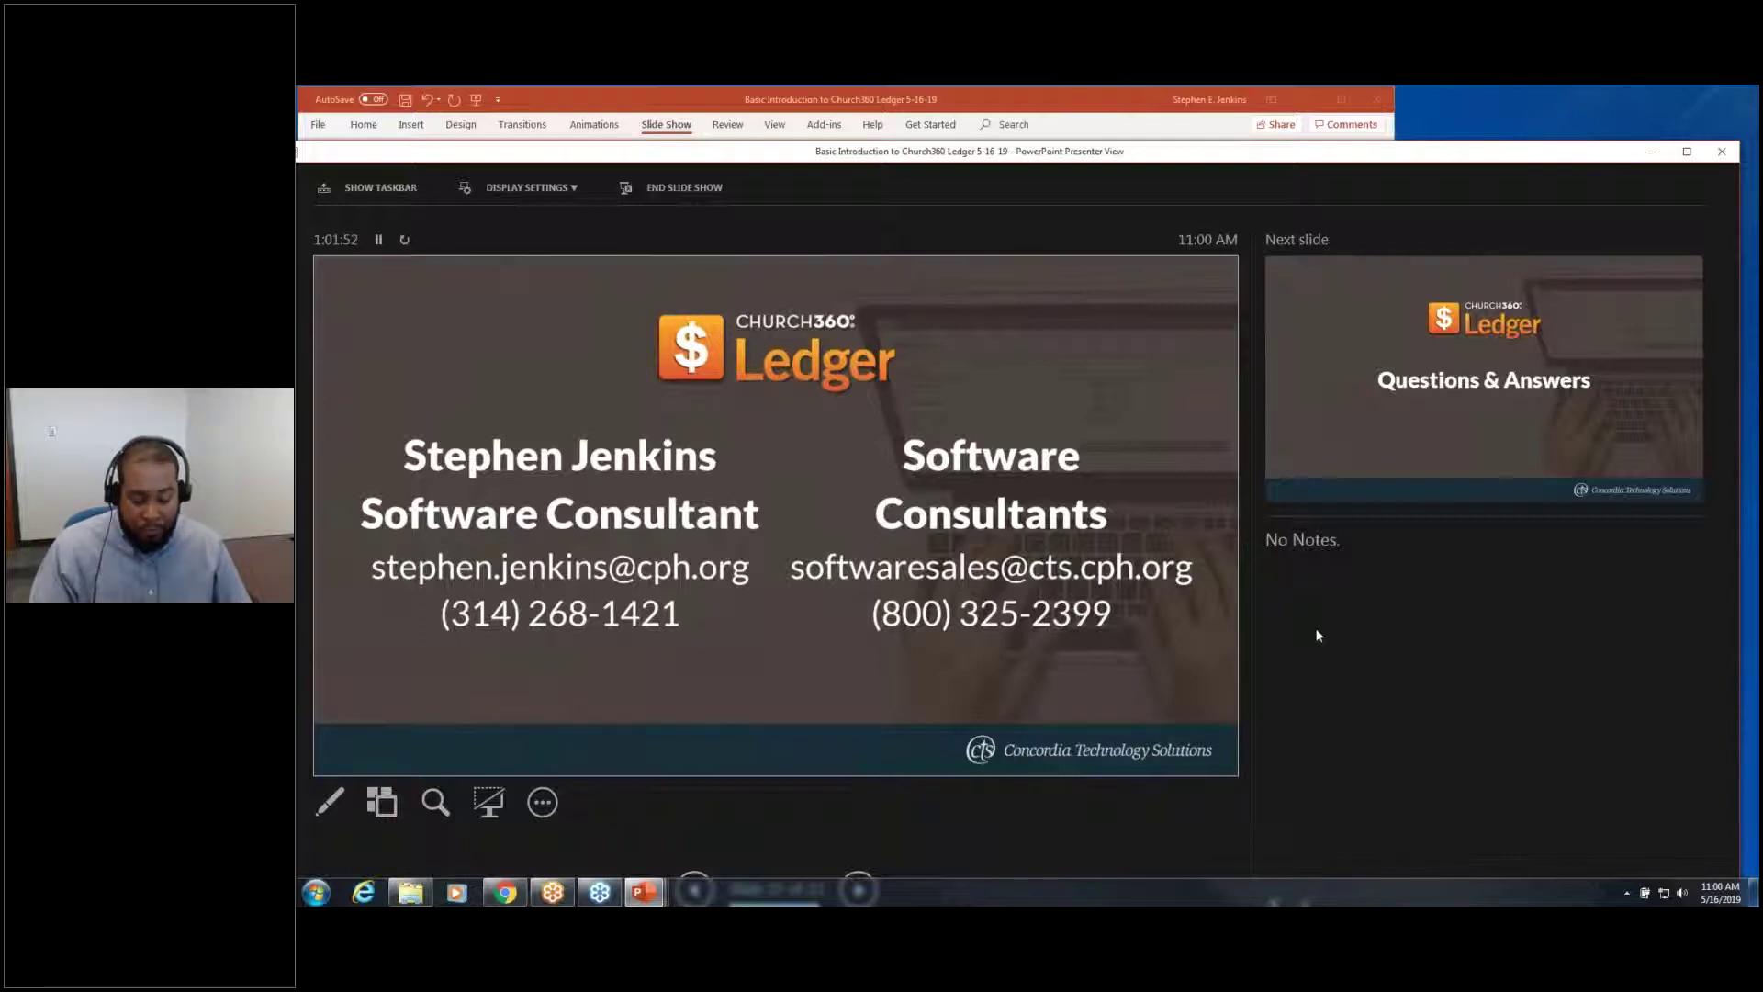
{"action": "key", "text": "Right"}
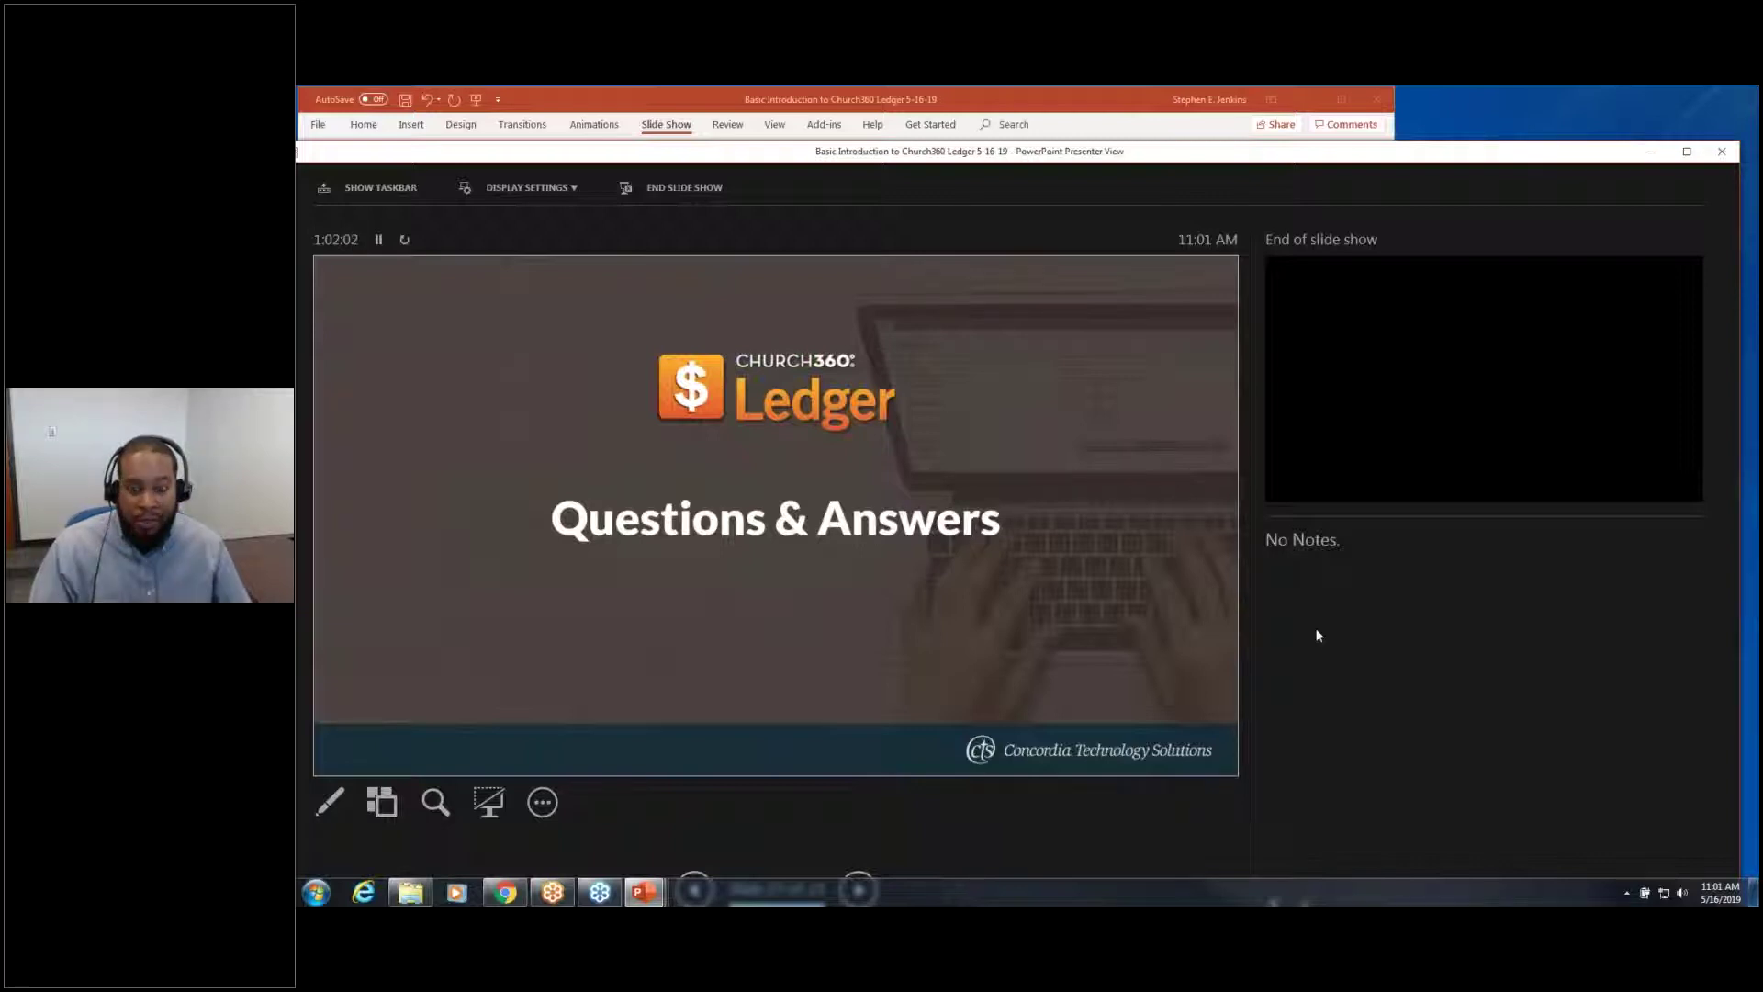
{"action": "key", "text": "Left"}
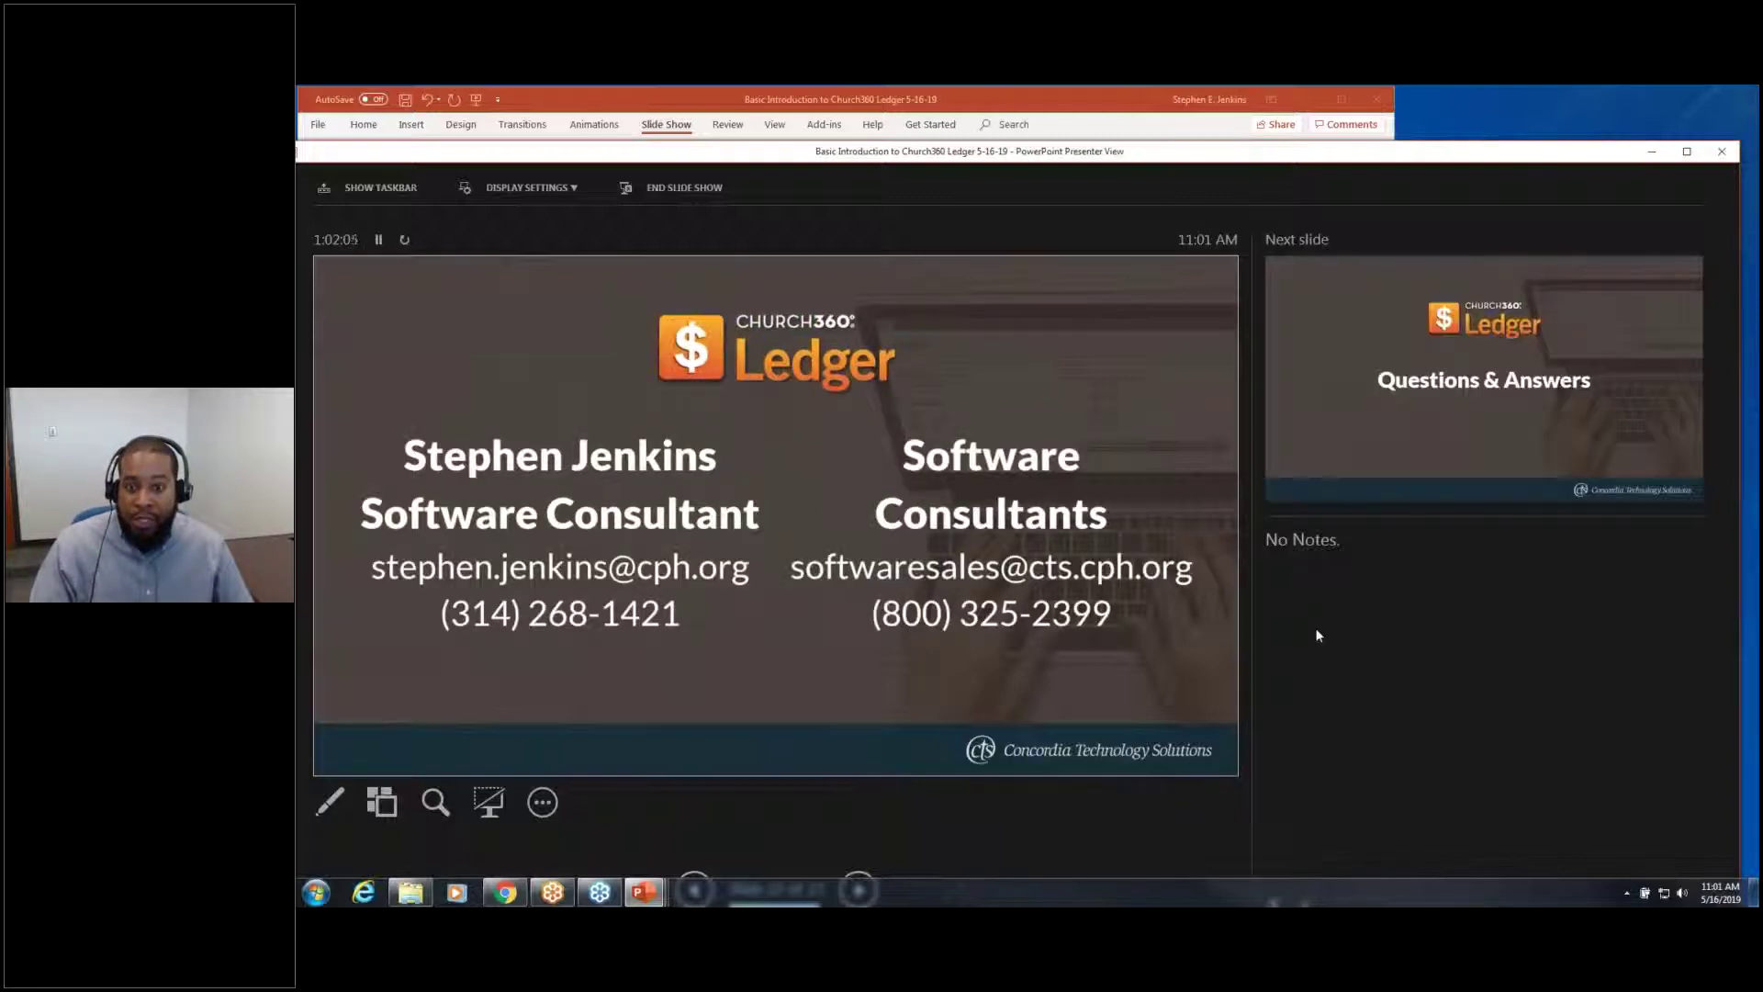